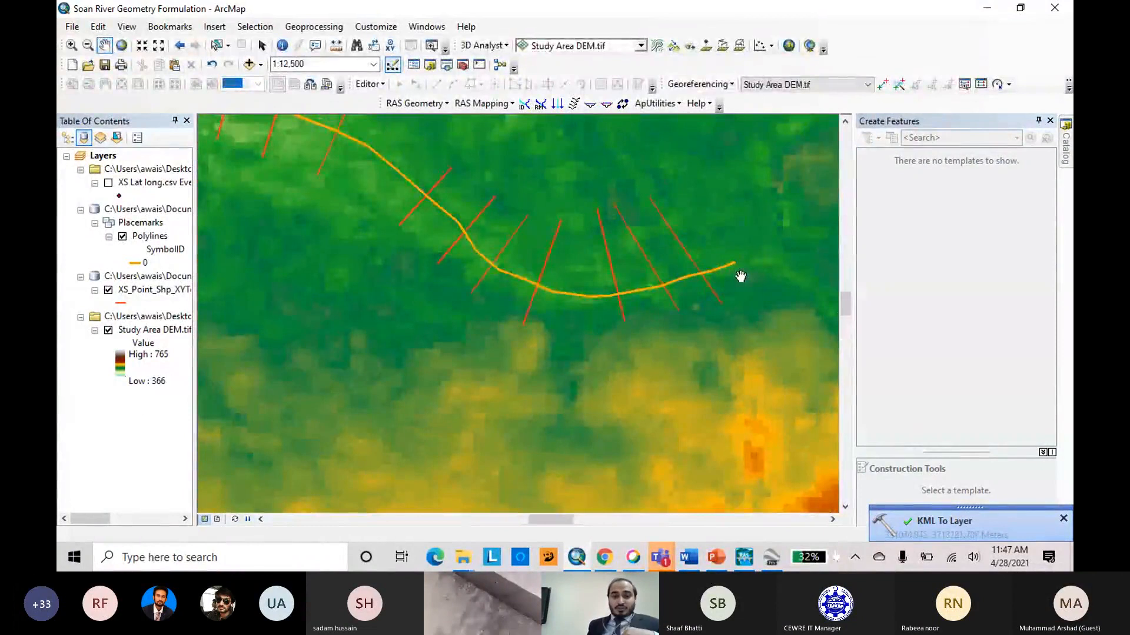
# Examine the river polyline and its surveyed cross-section lines along the eastern reach over the study area DEM.
pyautogui.scroll(2, 752, 287)
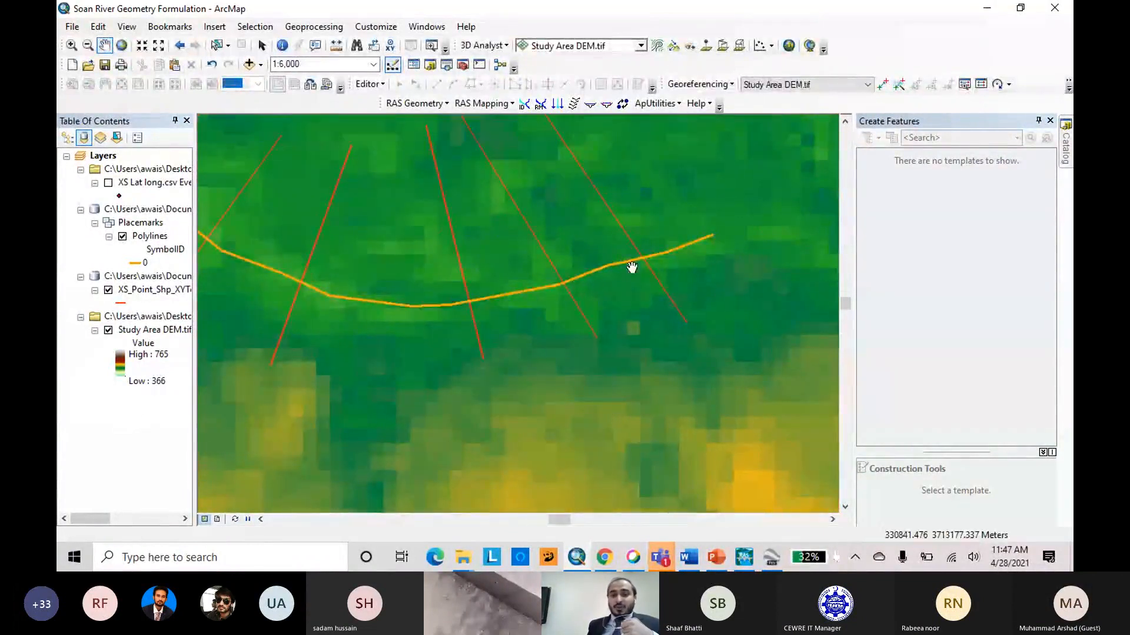
pyautogui.scroll(1, 749, 275)
pyautogui.scroll(-5, 749, 275)
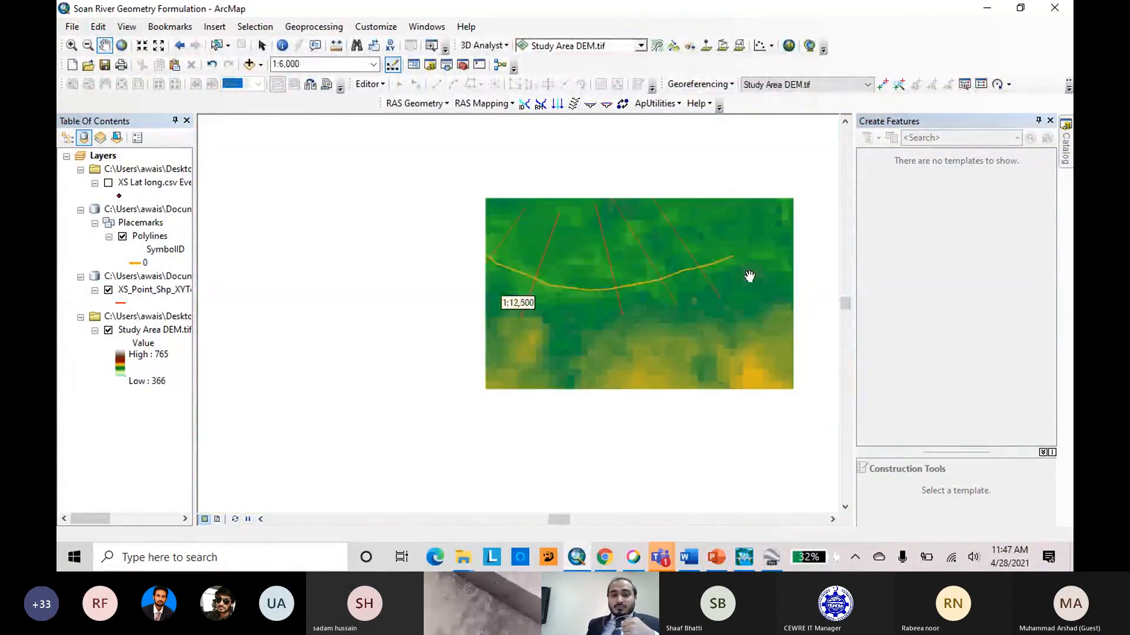
pyautogui.scroll(-2, 753, 276)
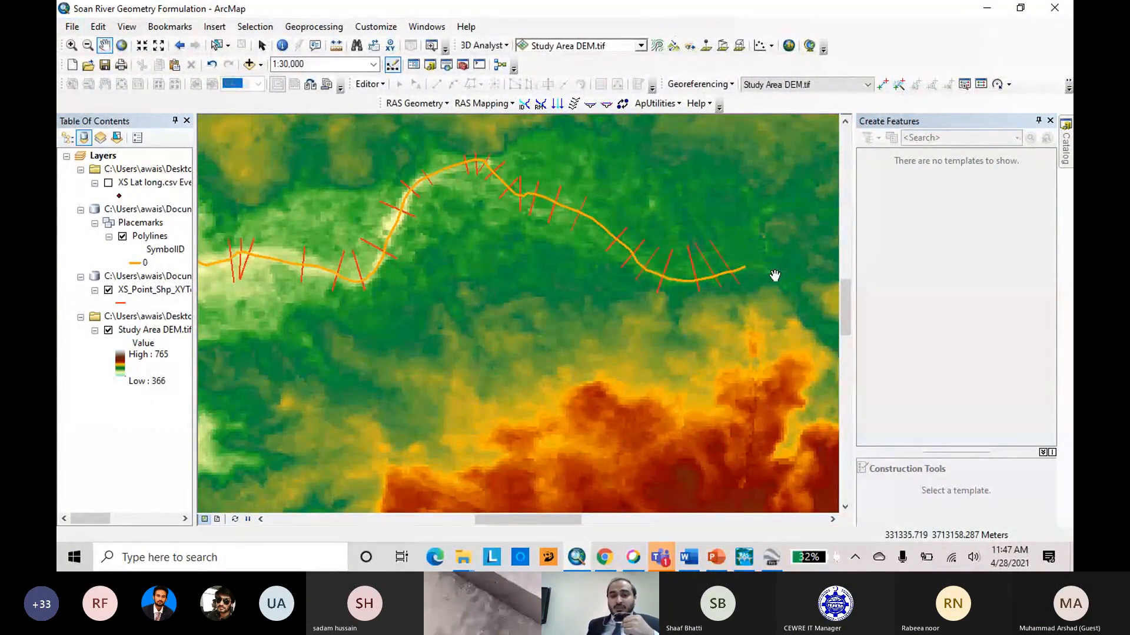
pyautogui.scroll(2, 774, 276)
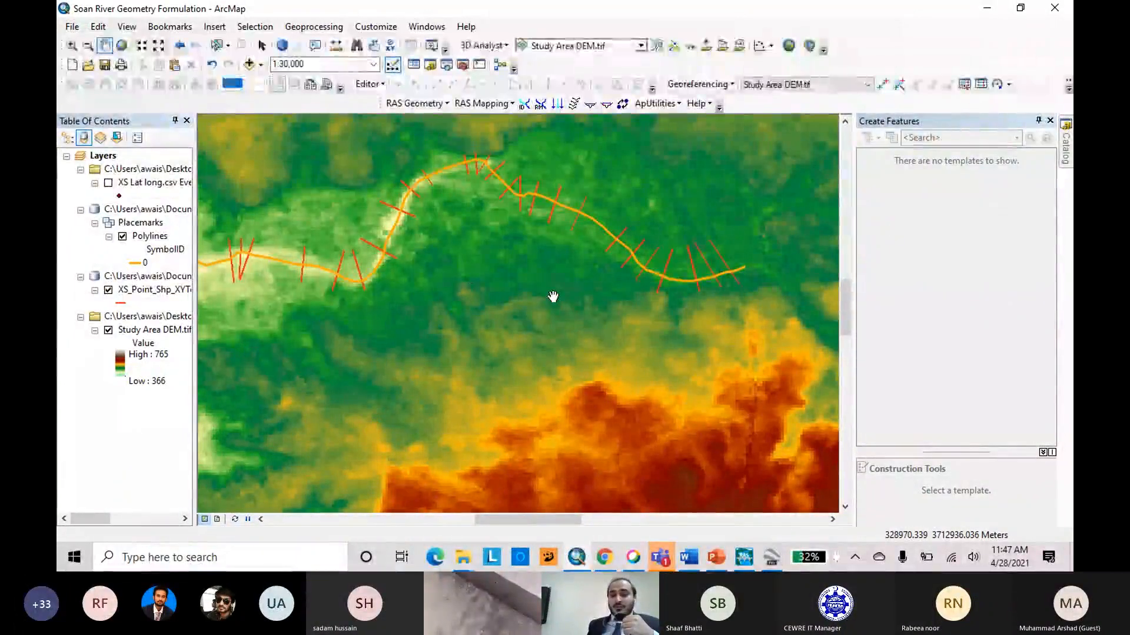
pyautogui.scroll(1, 608, 300)
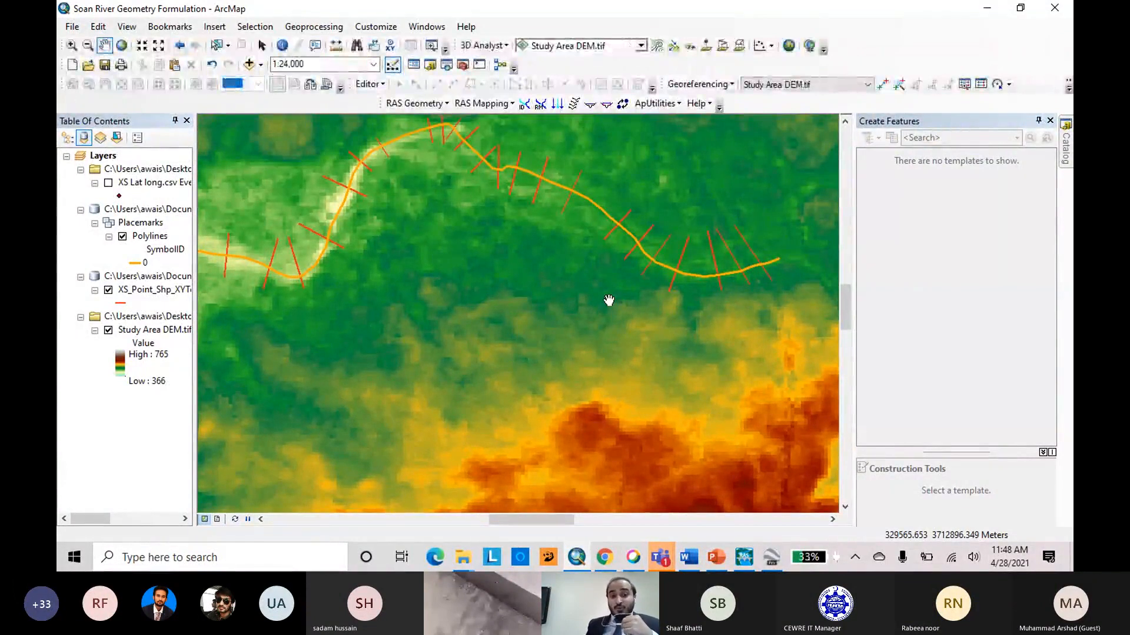
pyautogui.scroll(1, 560, 281)
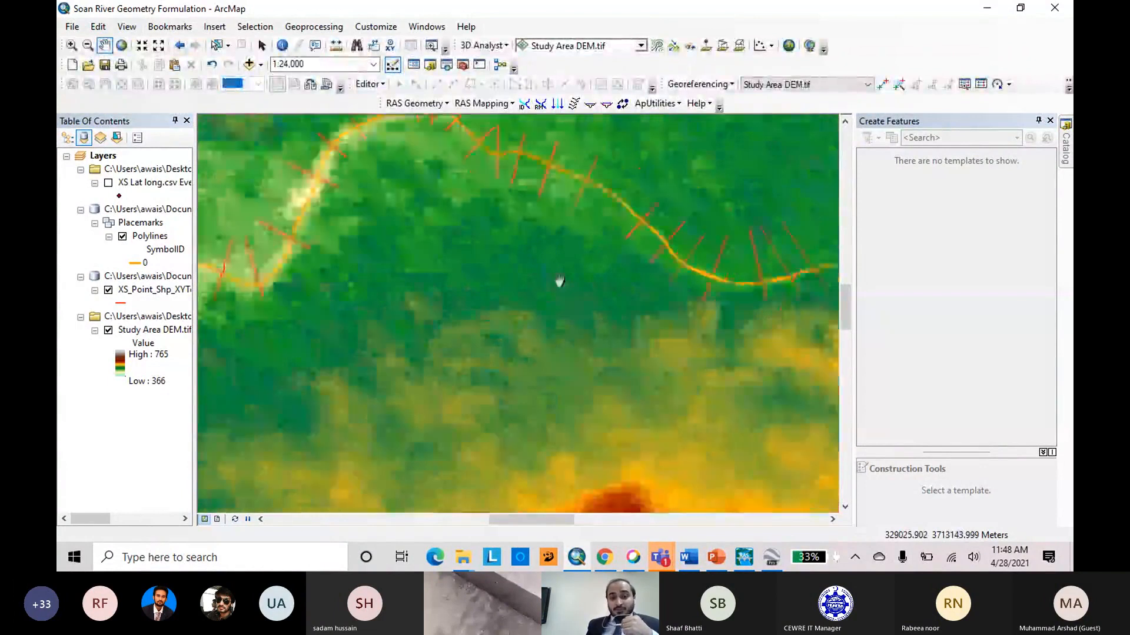
pyautogui.scroll(-3, 559, 281)
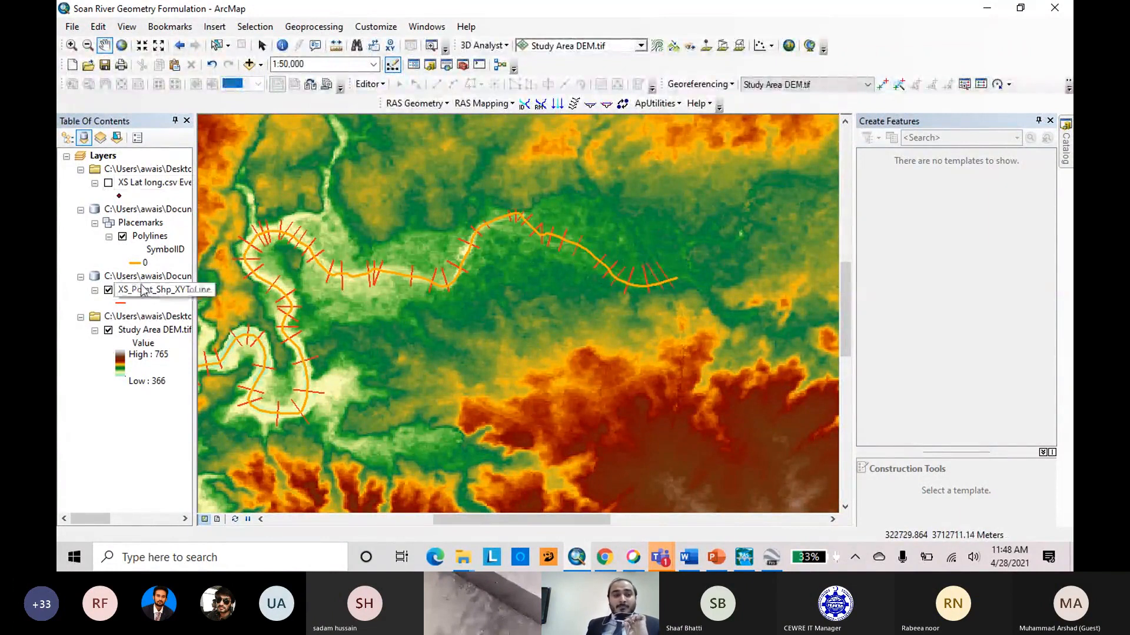
pyautogui.rightClick(137, 264)
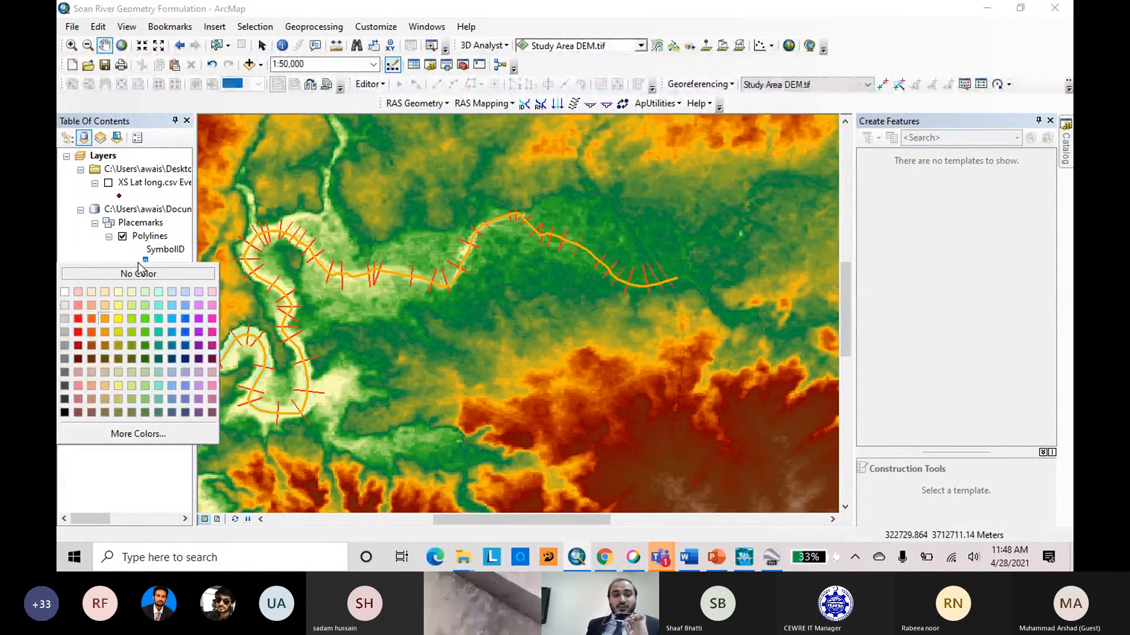
pyautogui.click(307, 244)
pyautogui.scroll(-3, 722, 278)
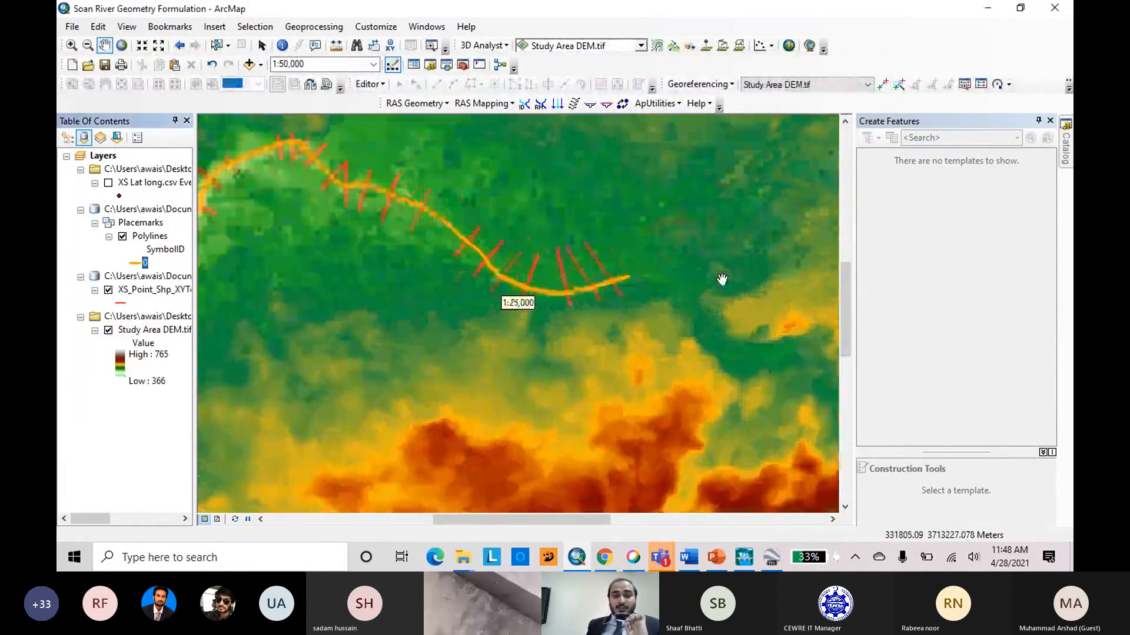
pyautogui.scroll(2, 722, 279)
pyautogui.scroll(-1, 722, 279)
pyautogui.scroll(2, 722, 278)
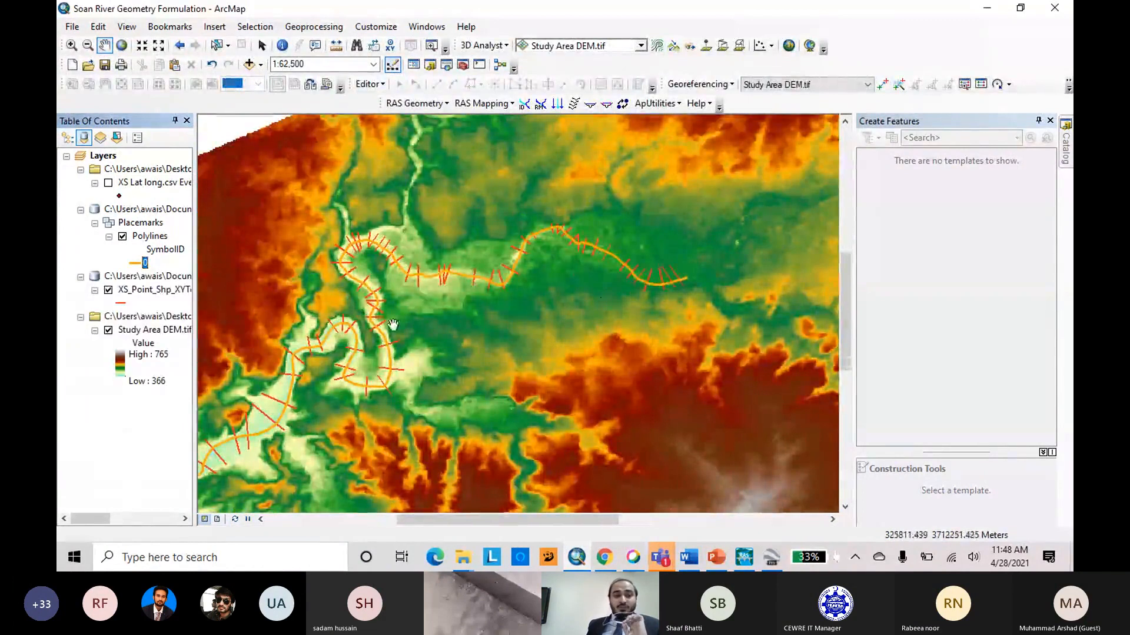
pyautogui.rightClick(136, 264)
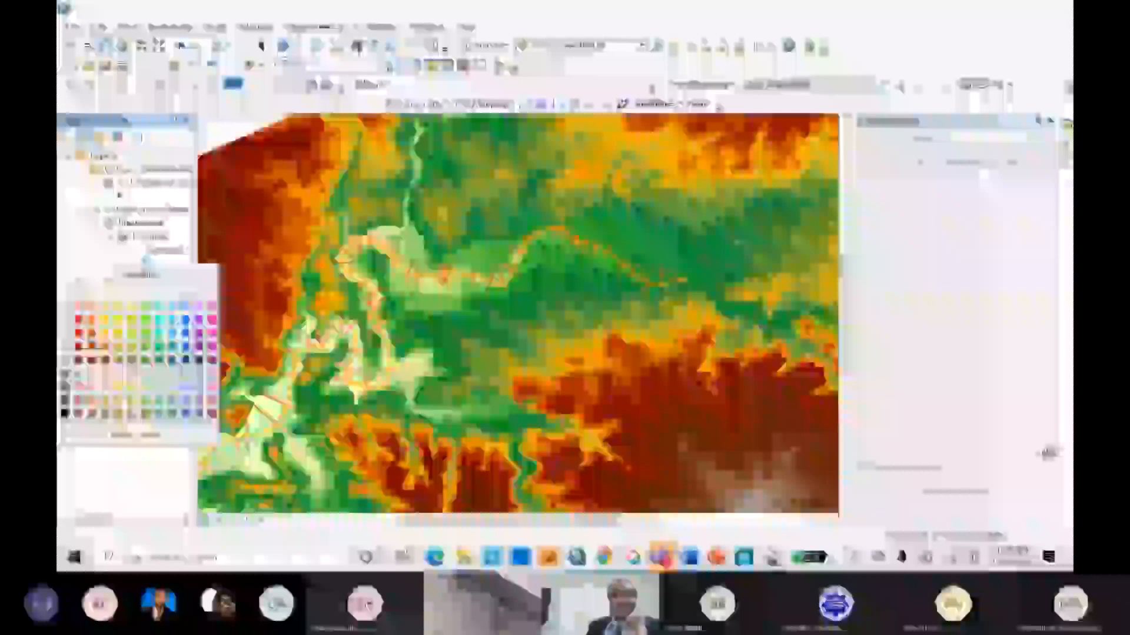
pyautogui.click(181, 247)
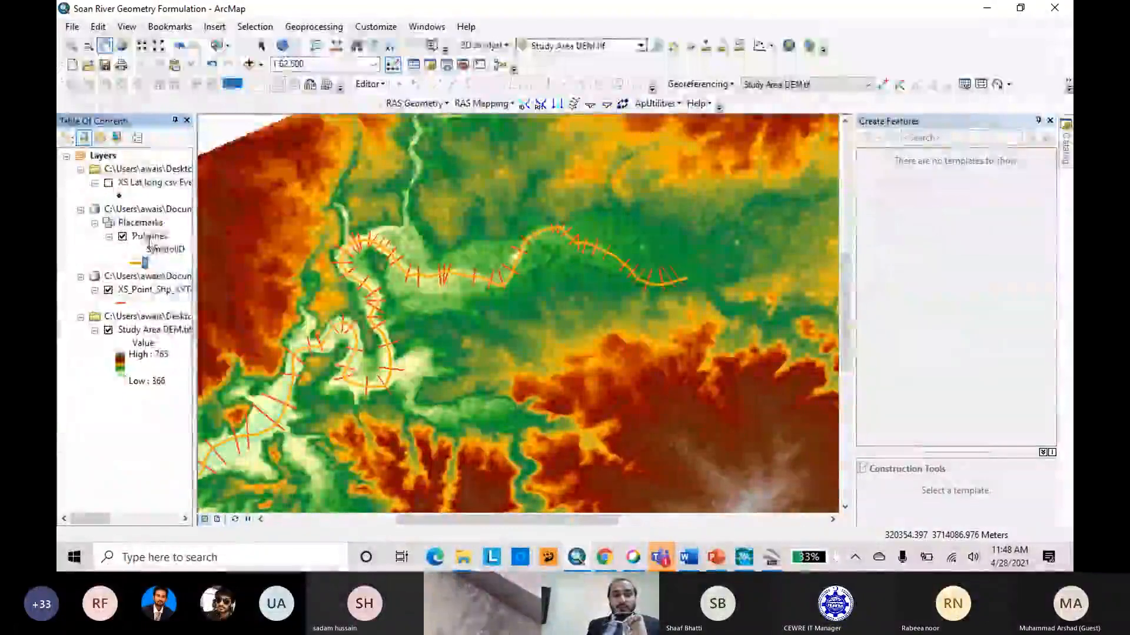
# Export all Polylines features as the shapefile River Stream Layer in the Excercise folder, without adding it to the map.
pyautogui.rightClick(150, 236)
pyautogui.moveTo(344, 475)
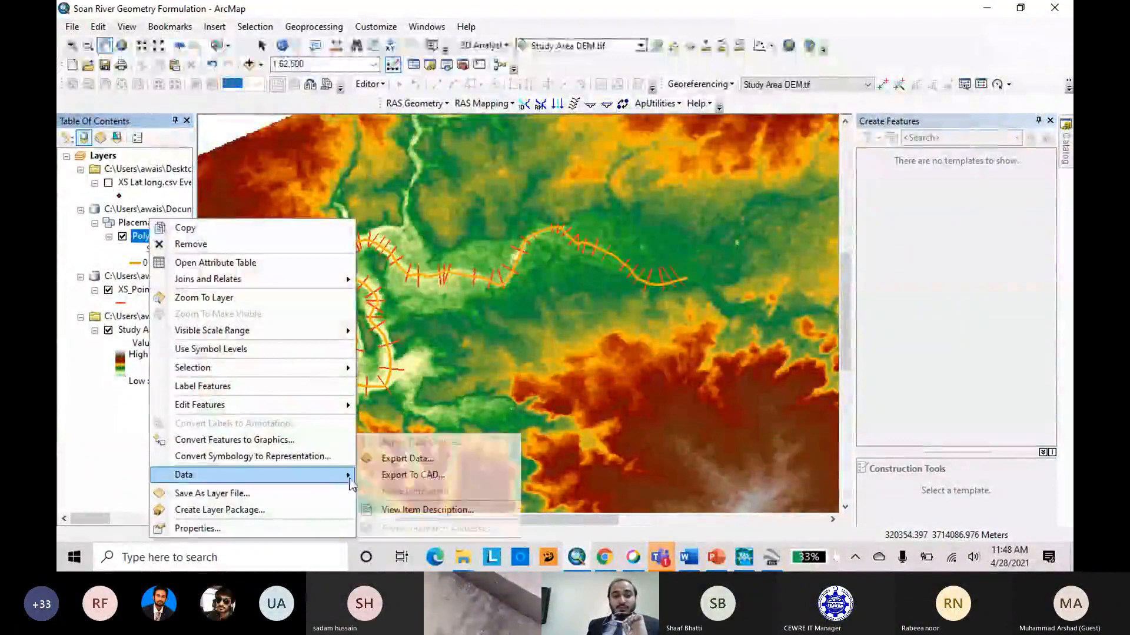
pyautogui.click(406, 454)
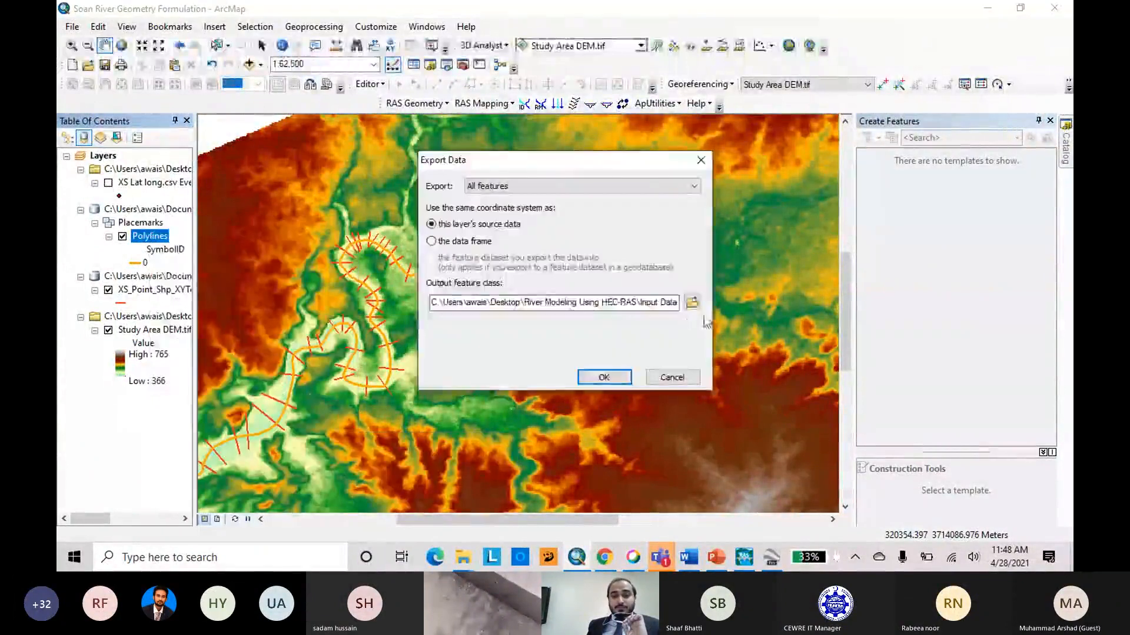
pyautogui.click(692, 301)
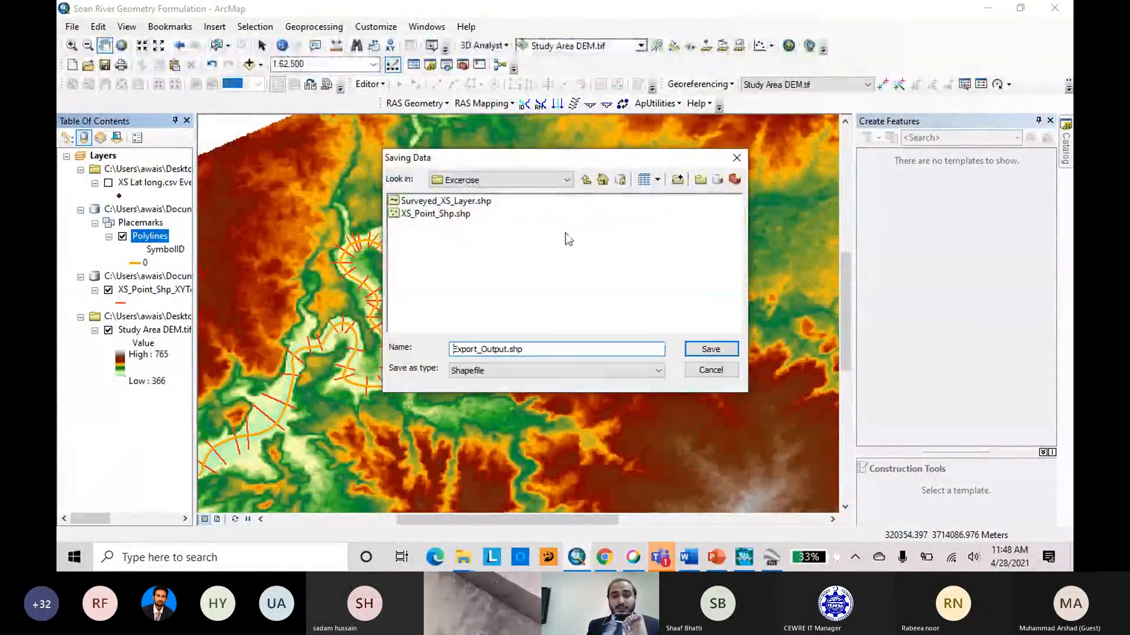
pyautogui.click(587, 180)
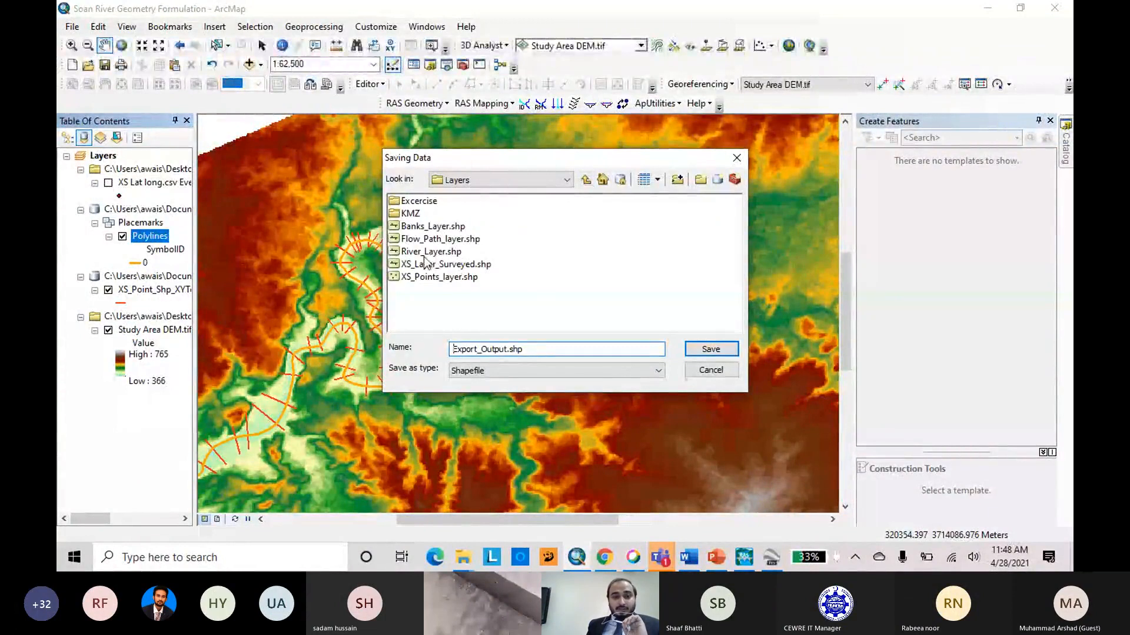
pyautogui.doubleClick(426, 201)
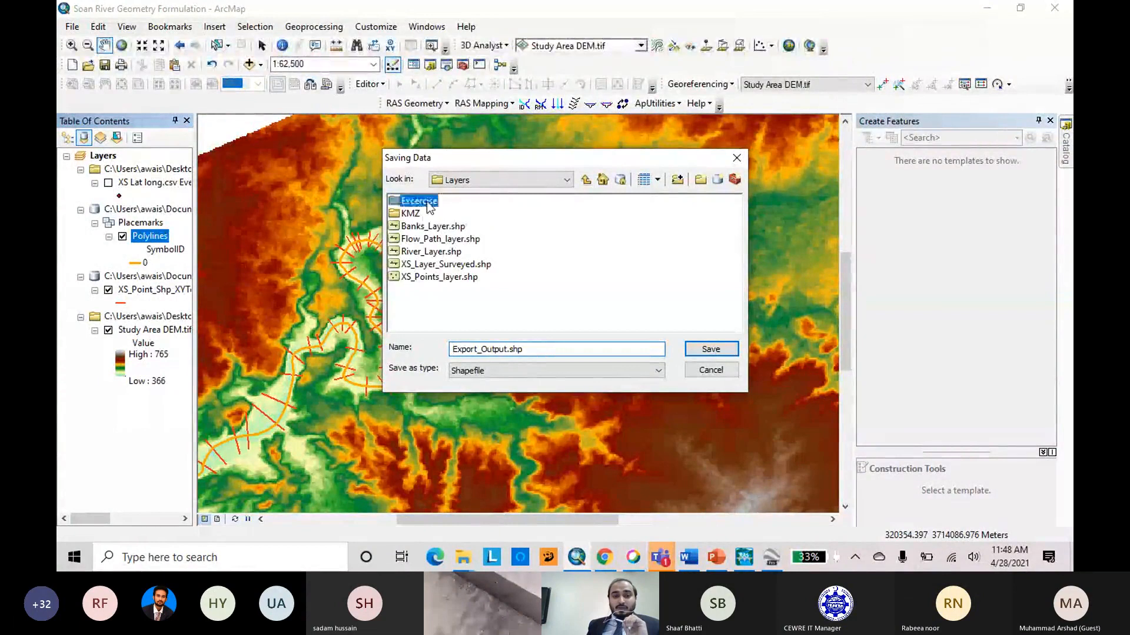
pyautogui.click(543, 351)
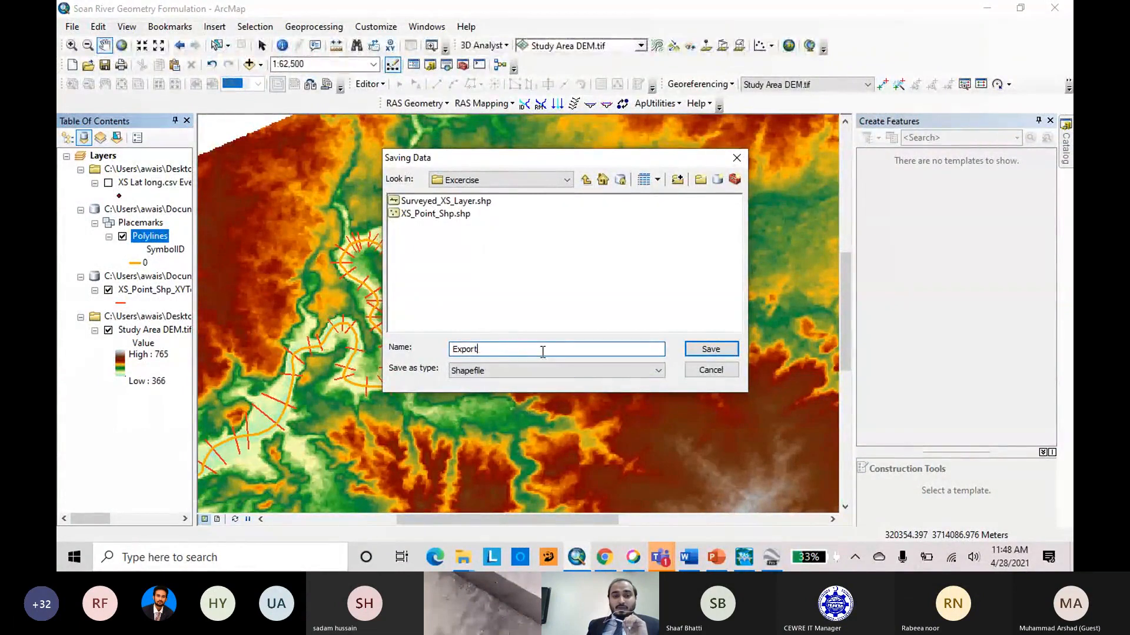
pyautogui.write('River Stream Layer')
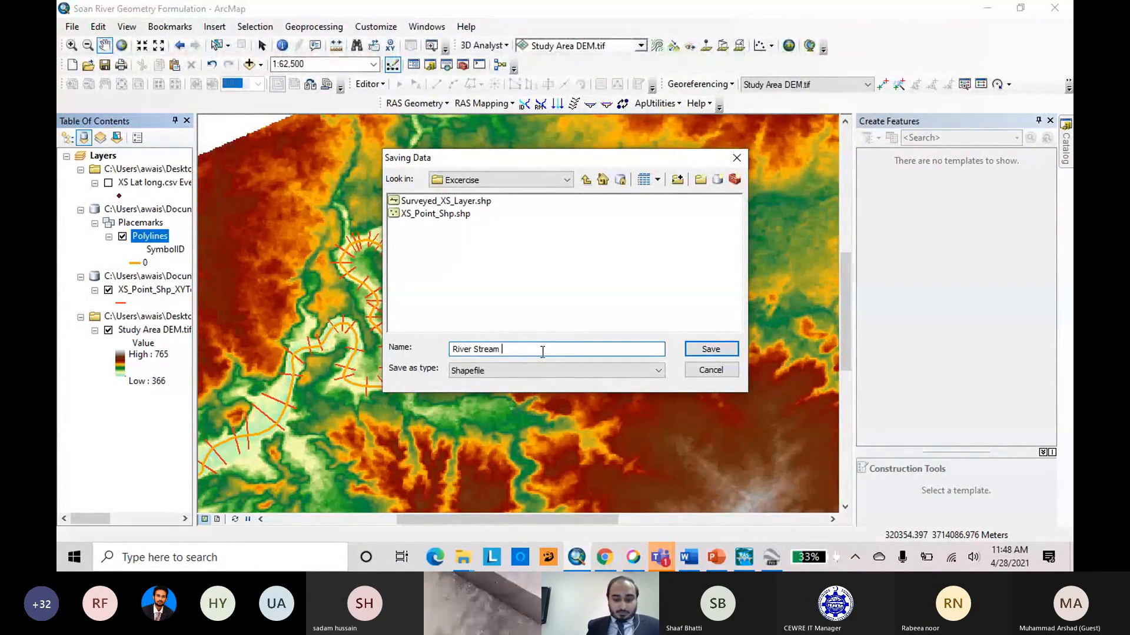
pyautogui.click(686, 350)
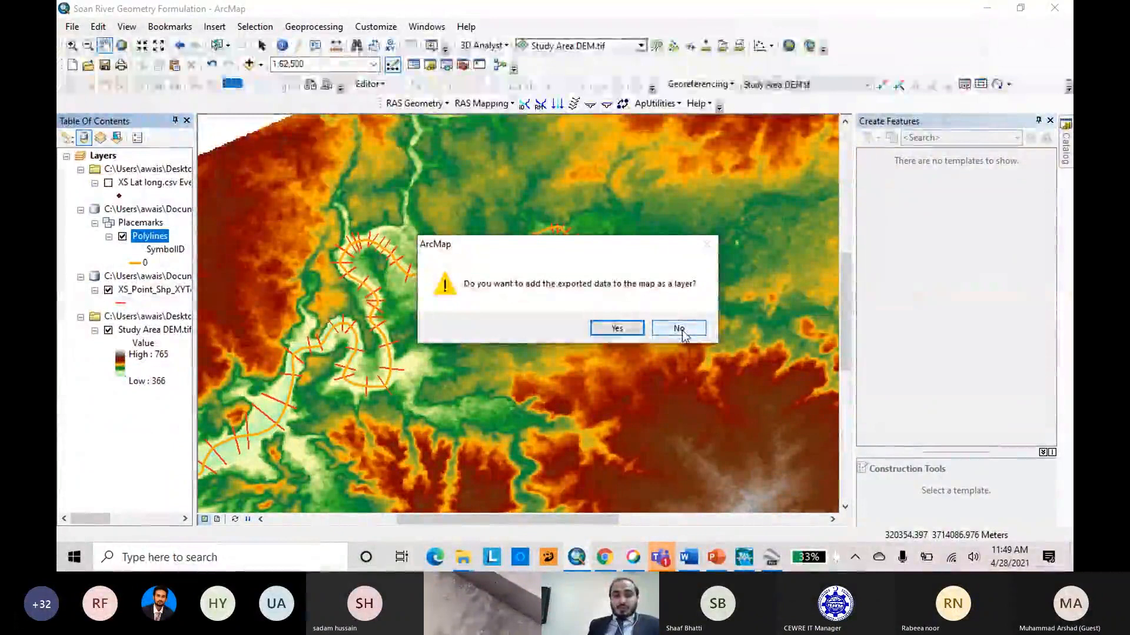
pyautogui.click(680, 330)
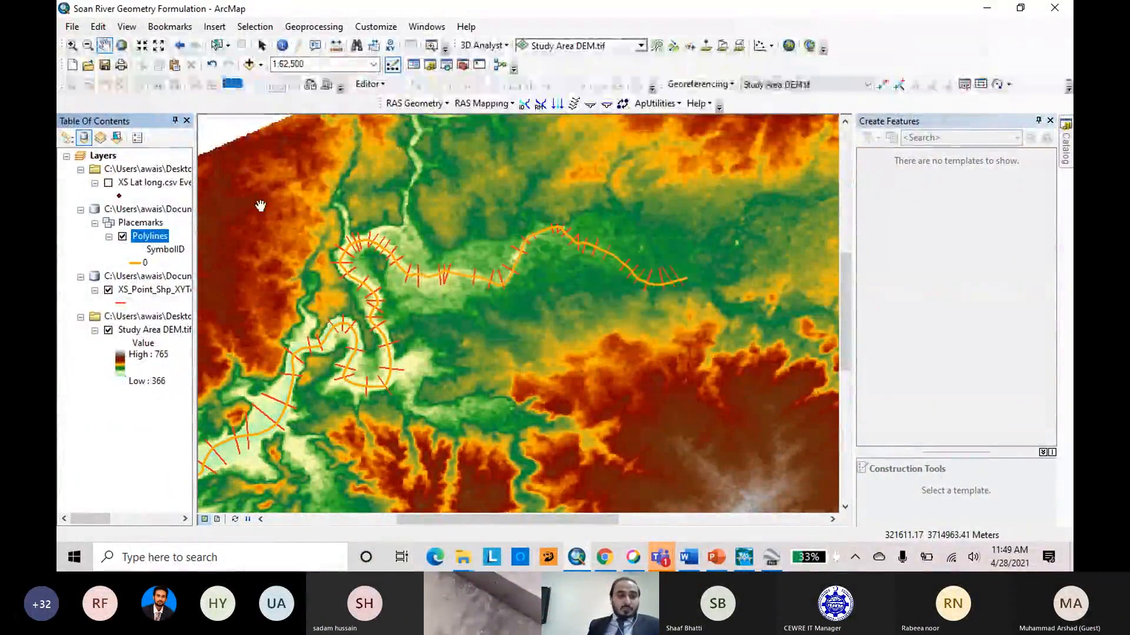
# Remove the Placemarks group with its polylines from the map and select the XS Lat long.csv Events layer.
pyautogui.rightClick(144, 212)
pyautogui.click(156, 218)
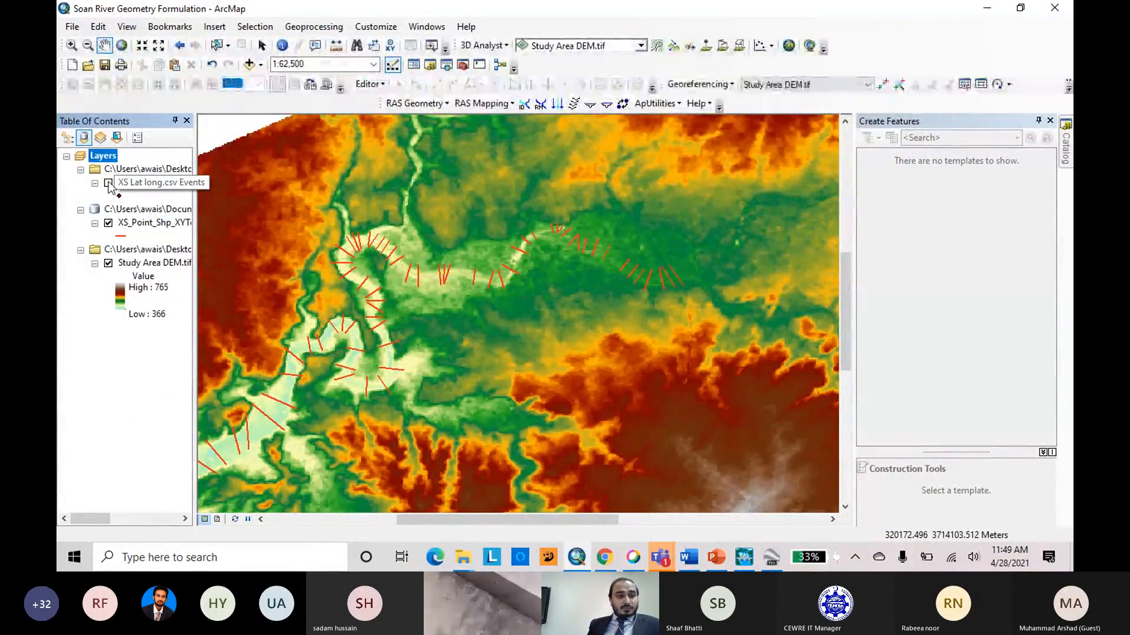
pyautogui.click(136, 182)
# Add River_Stream_Layer.shp from the Excercise folder to the map.
pyautogui.click(249, 65)
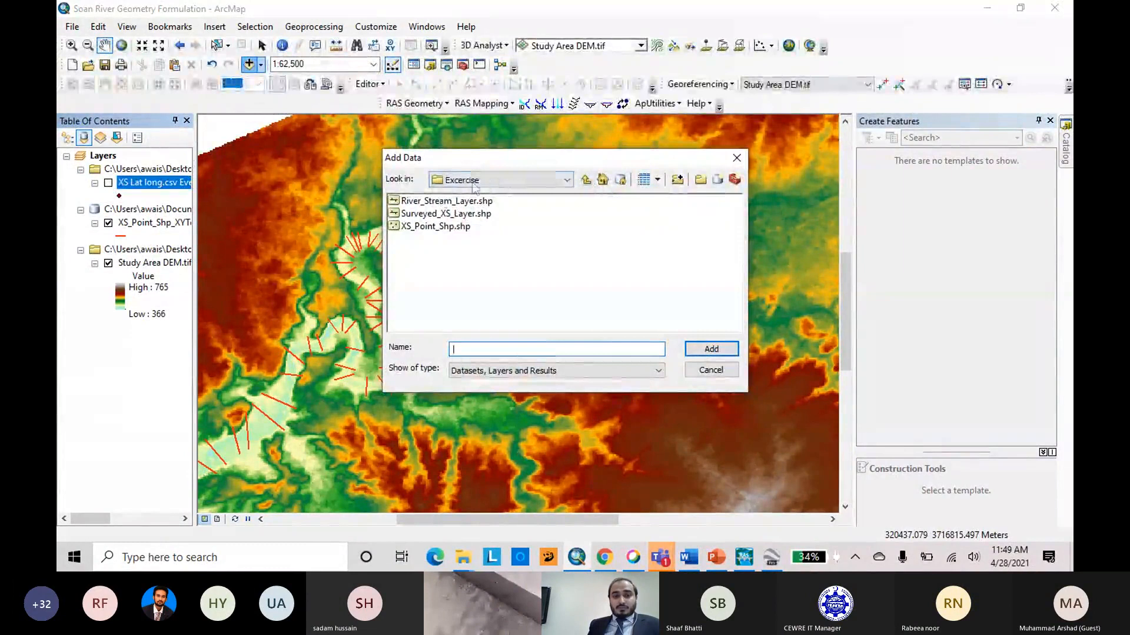
pyautogui.click(437, 201)
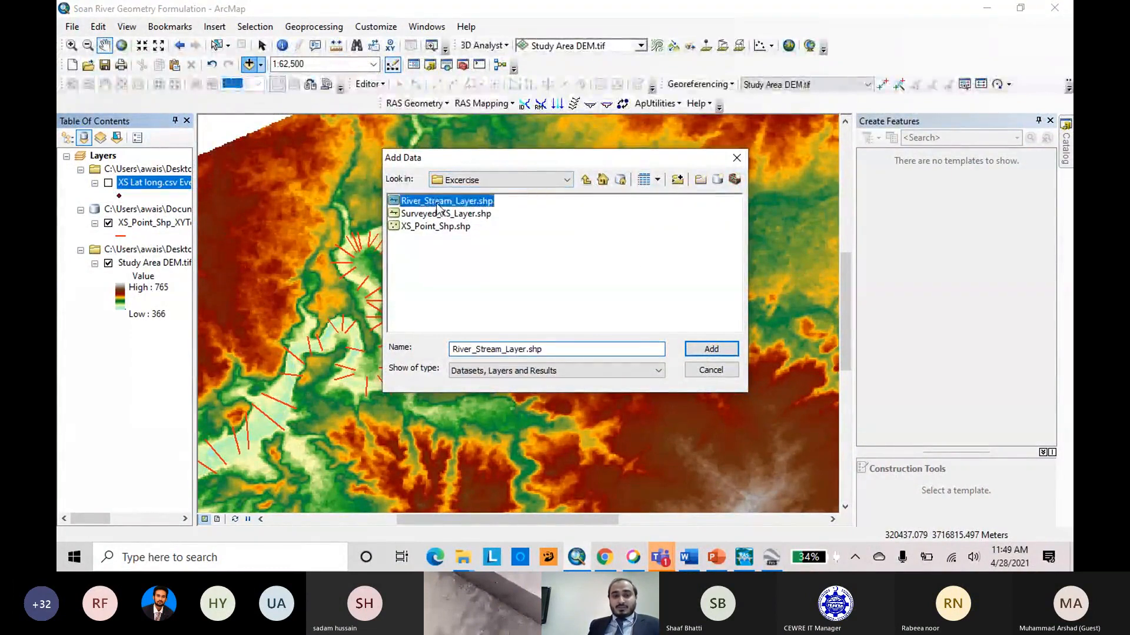
pyautogui.click(700, 350)
pyautogui.scroll(-2, 756, 300)
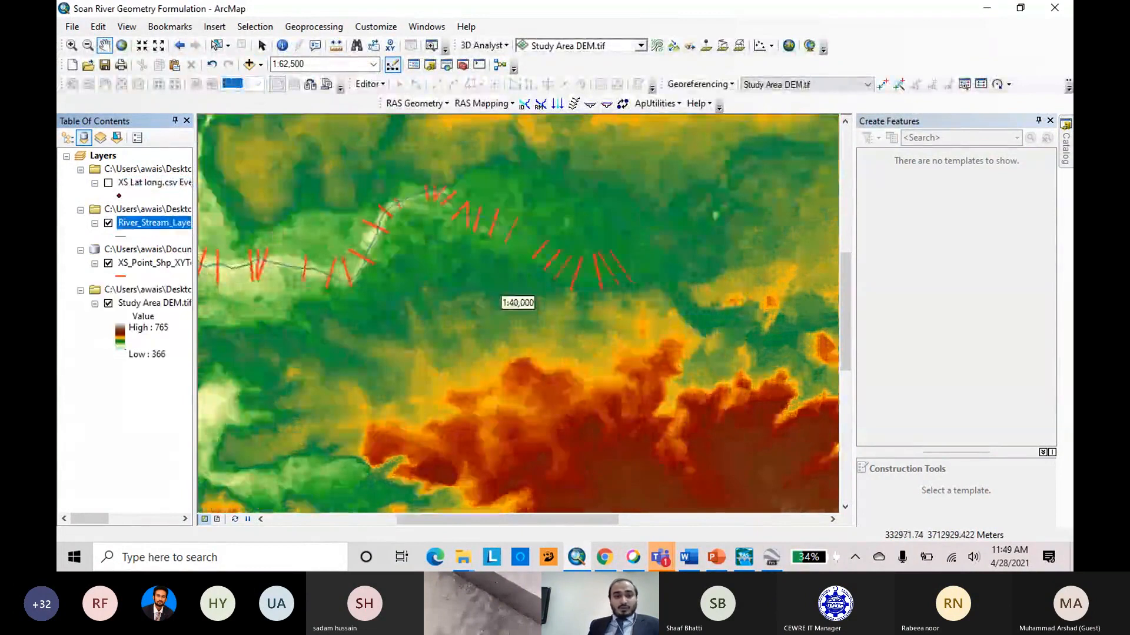
pyautogui.scroll(2, 334, 278)
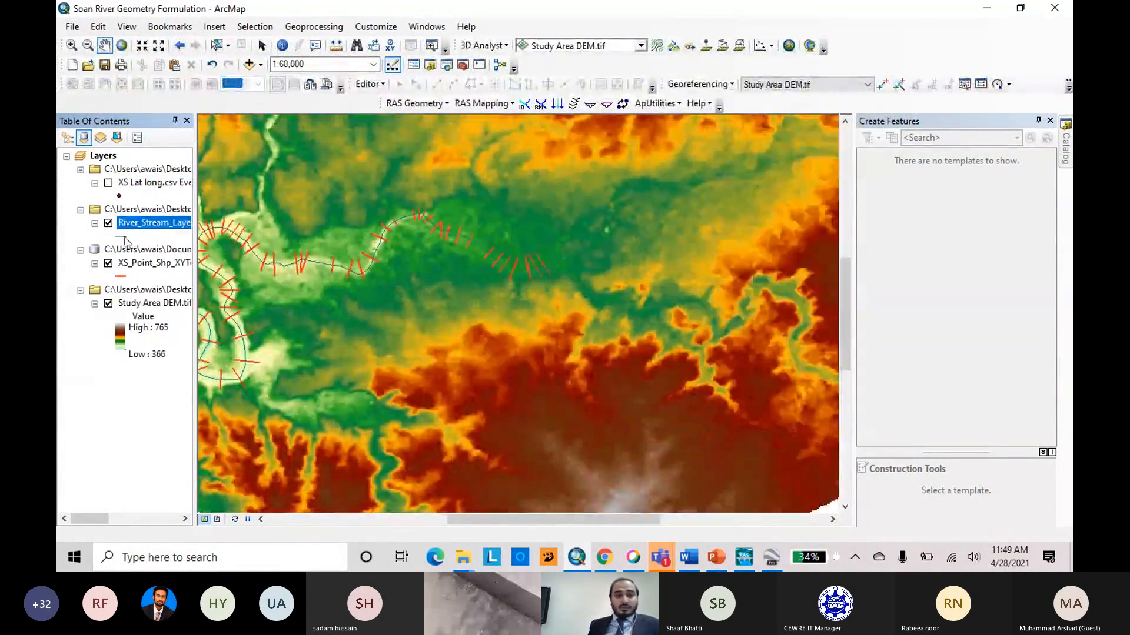
# Symbolize the river stream layer with the red Highway Ramp line at width 1.70 and check it against the cross-sections.
pyautogui.click(123, 237)
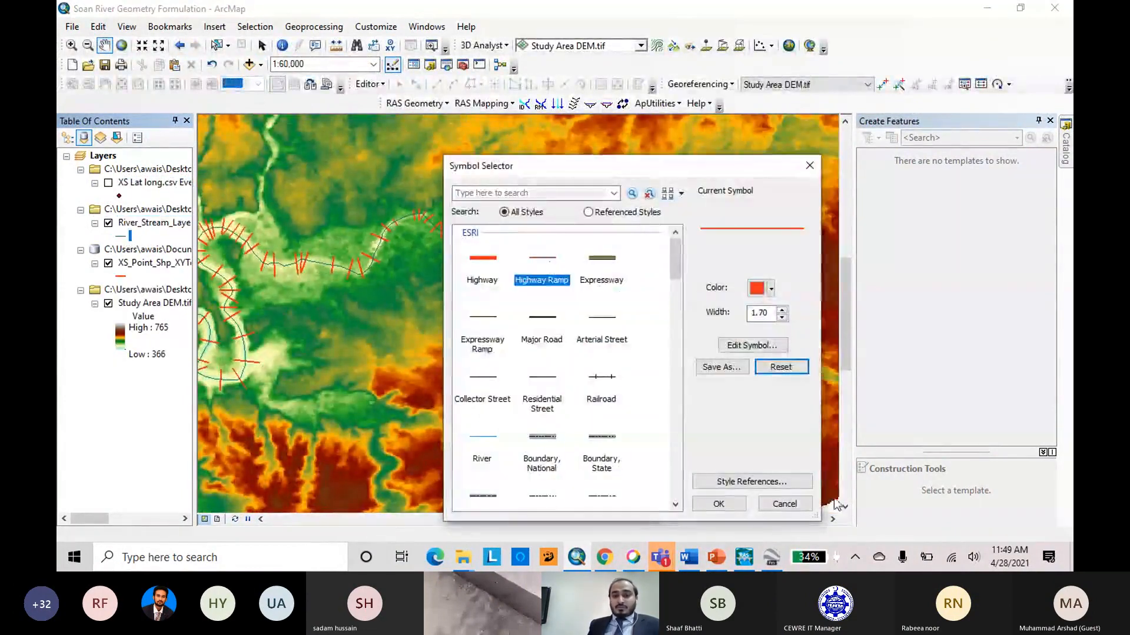
pyautogui.click(725, 505)
pyautogui.scroll(-3, 727, 384)
pyautogui.scroll(4, 742, 380)
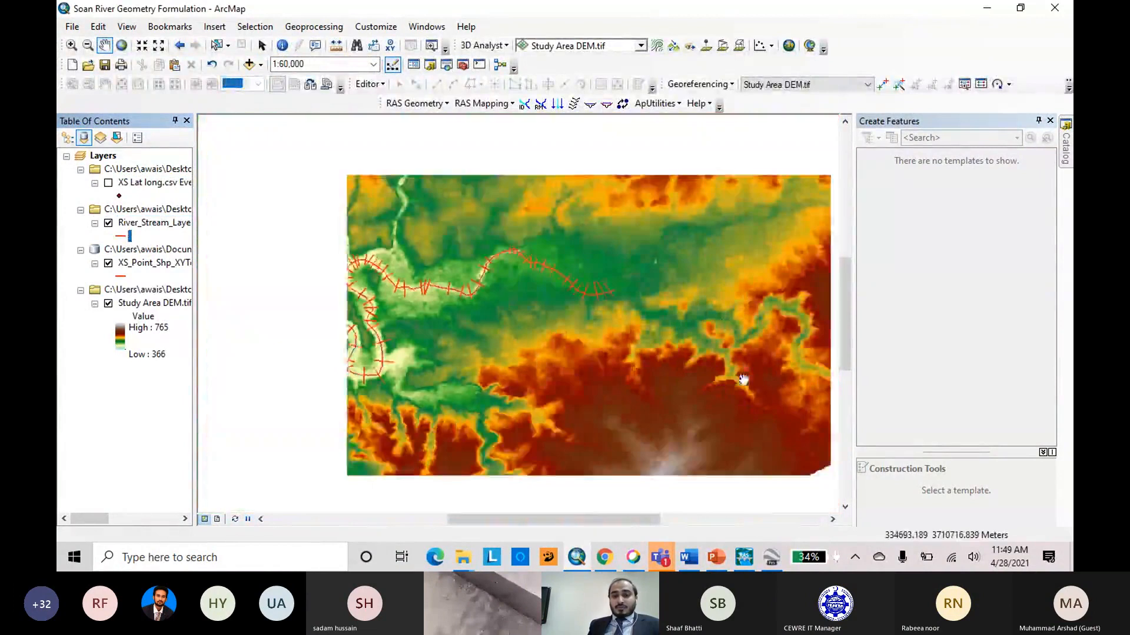
pyautogui.scroll(4, 756, 322)
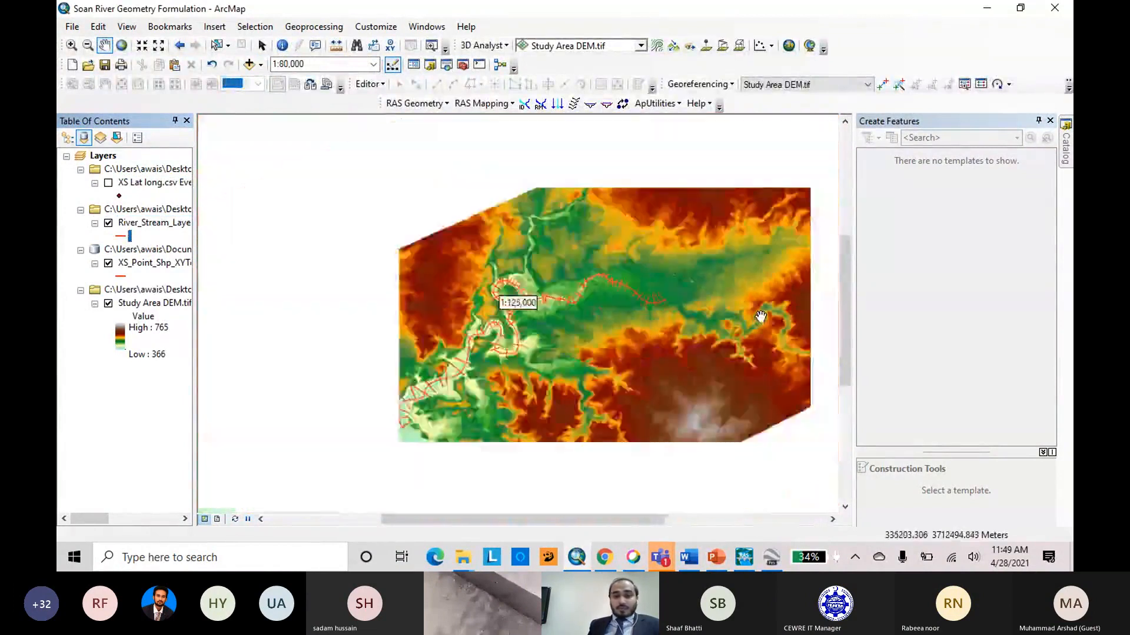
pyautogui.scroll(-3, 600, 347)
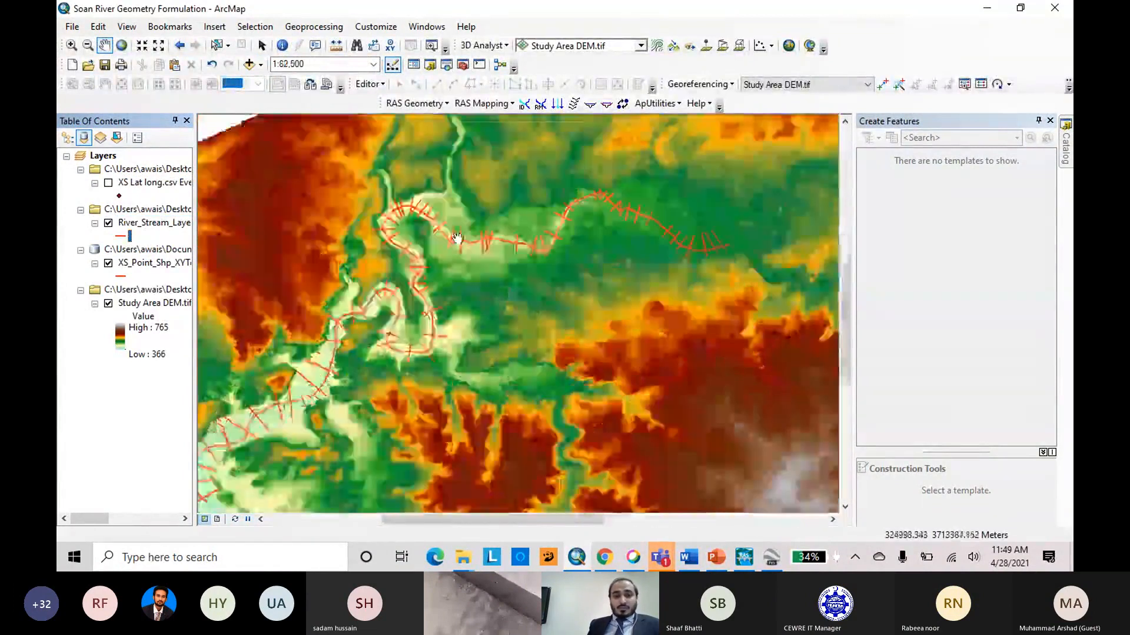
pyautogui.scroll(-3, 461, 237)
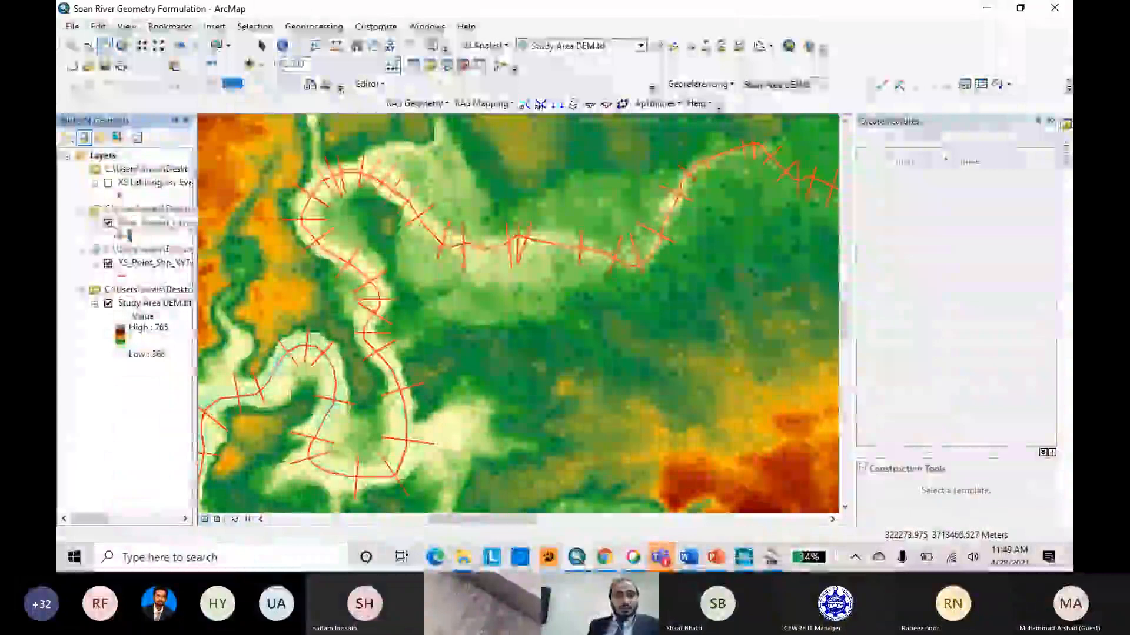
pyautogui.click(122, 236)
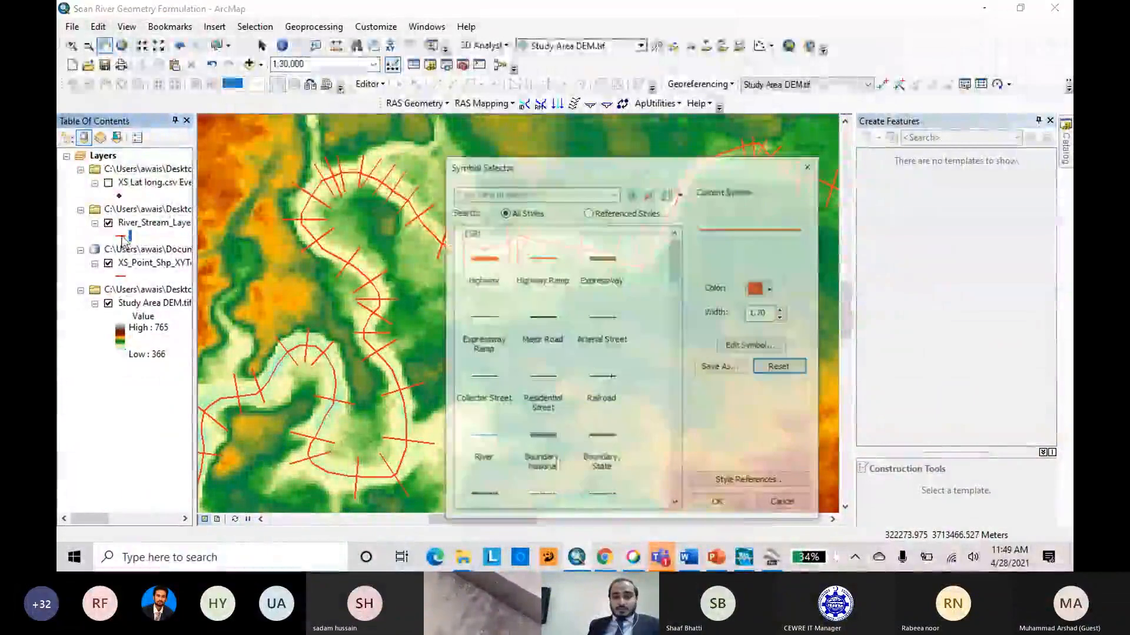
pyautogui.click(779, 502)
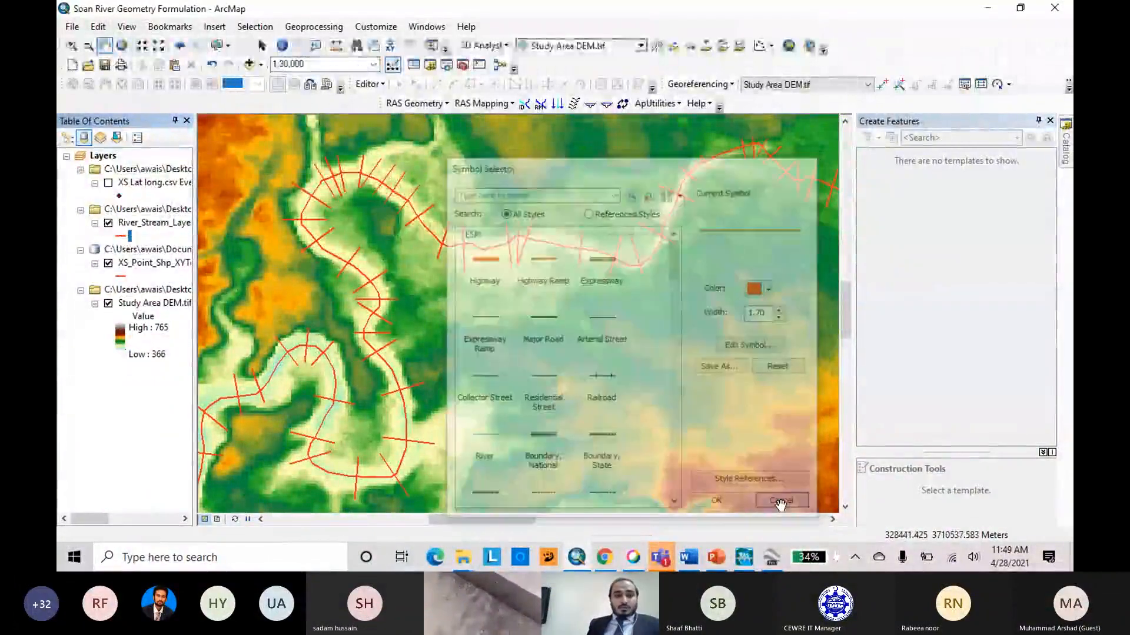
# Add Banks_Layer.shp from the Layers folder, one level above Excercise, to the map.
pyautogui.click(249, 65)
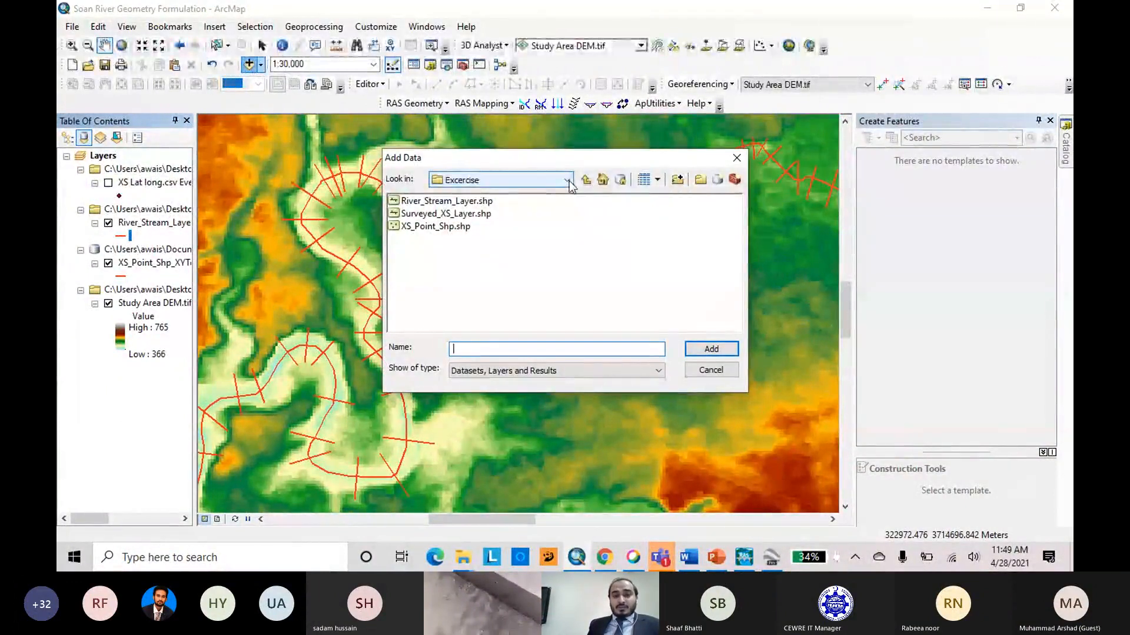
pyautogui.click(585, 181)
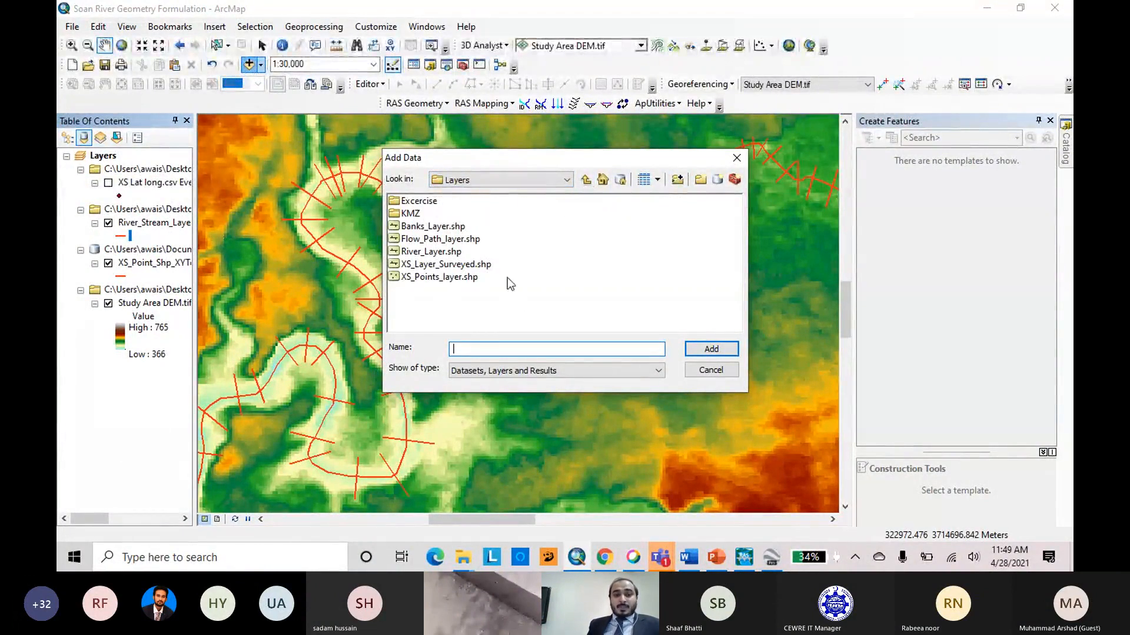
pyautogui.click(439, 228)
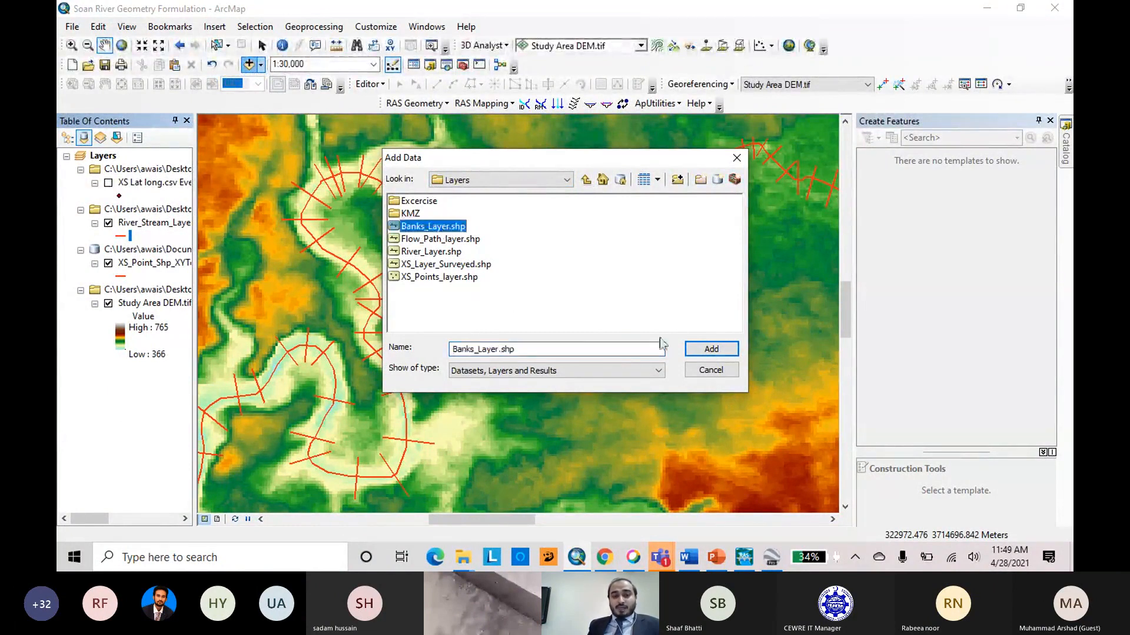
pyautogui.click(711, 349)
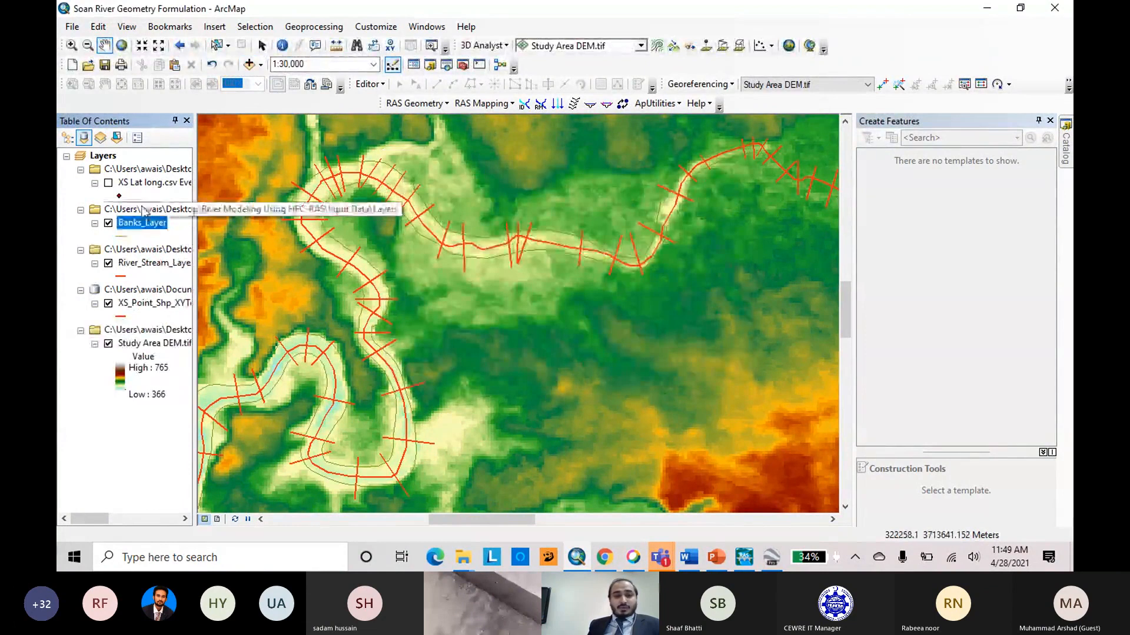
# Symbolize Banks_Layer with the black Major Road line at width 1.50.
pyautogui.click(122, 236)
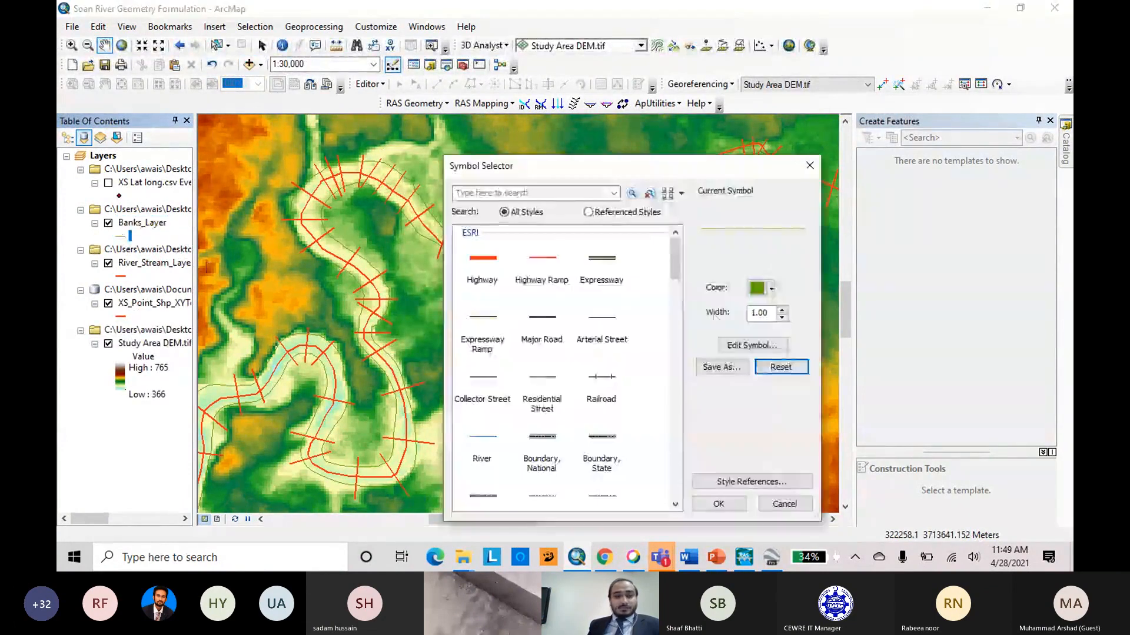
pyautogui.click(558, 321)
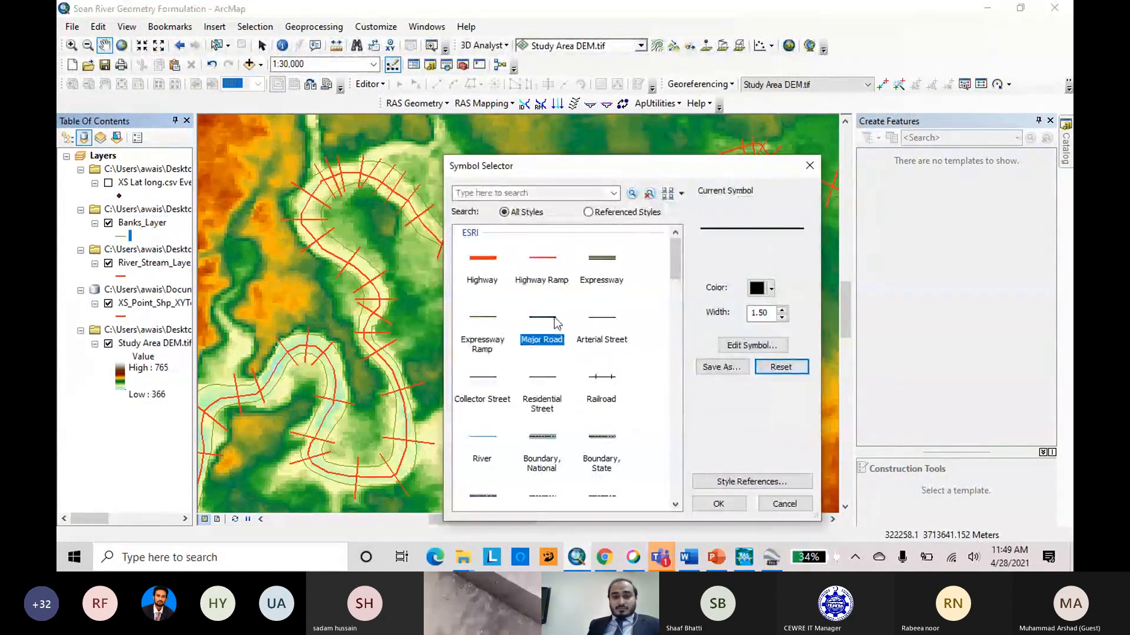
pyautogui.click(719, 503)
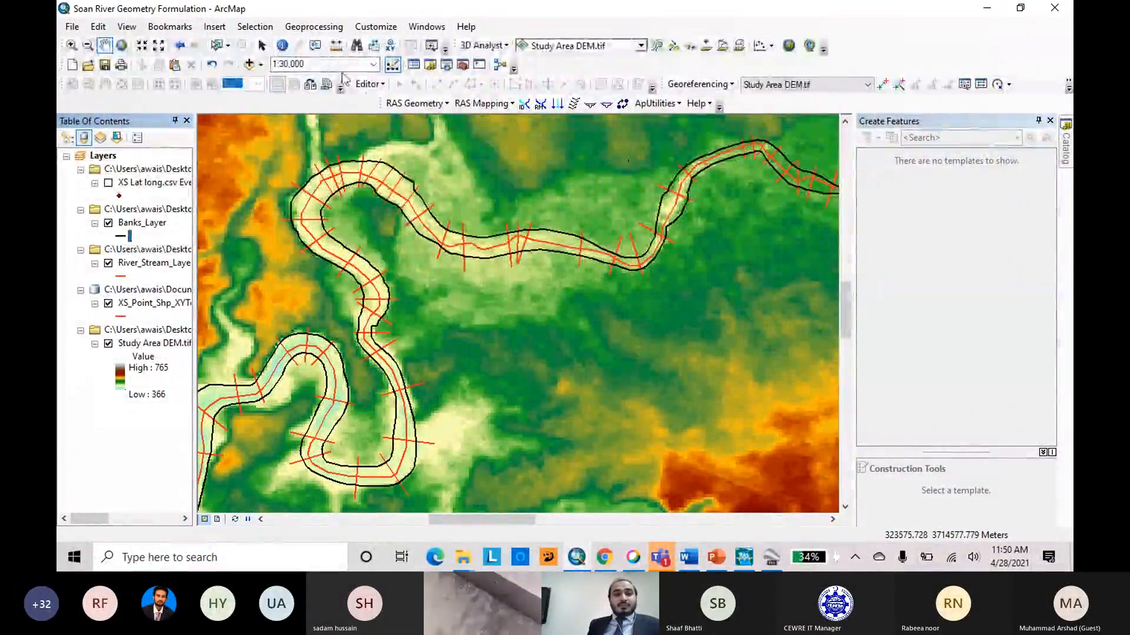
# Add Flow_Path_layer.shp from the Layers folder to the map.
pyautogui.click(249, 64)
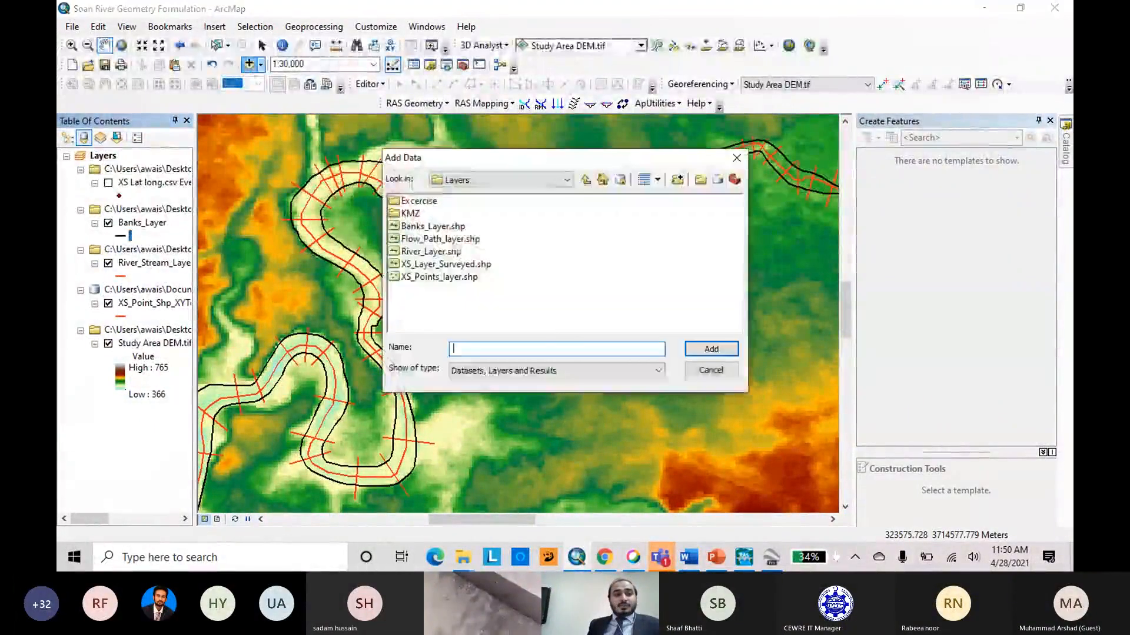
pyautogui.click(449, 240)
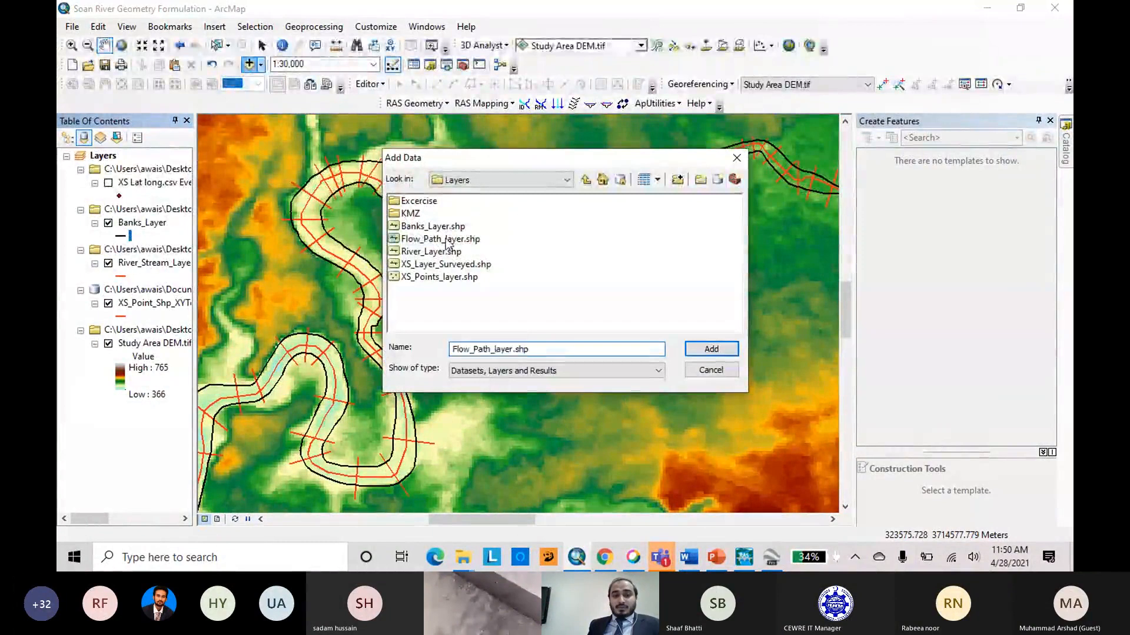
pyautogui.click(713, 351)
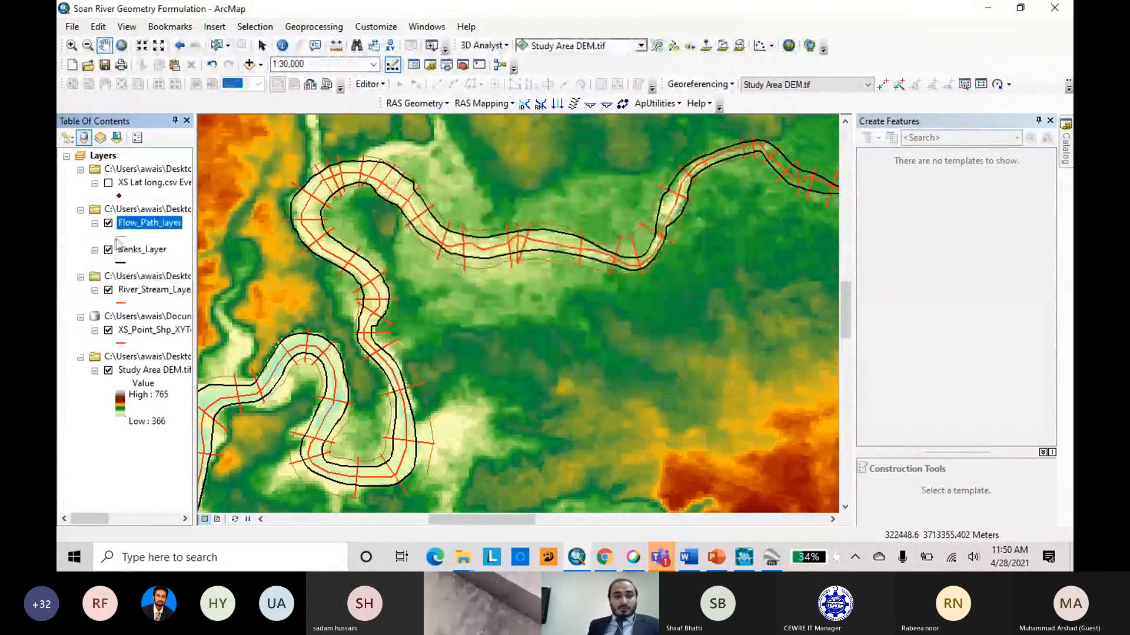
# Symbolize Flow_Path_layer with the Major Road line in turquoise at width 1.50.
pyautogui.click(121, 238)
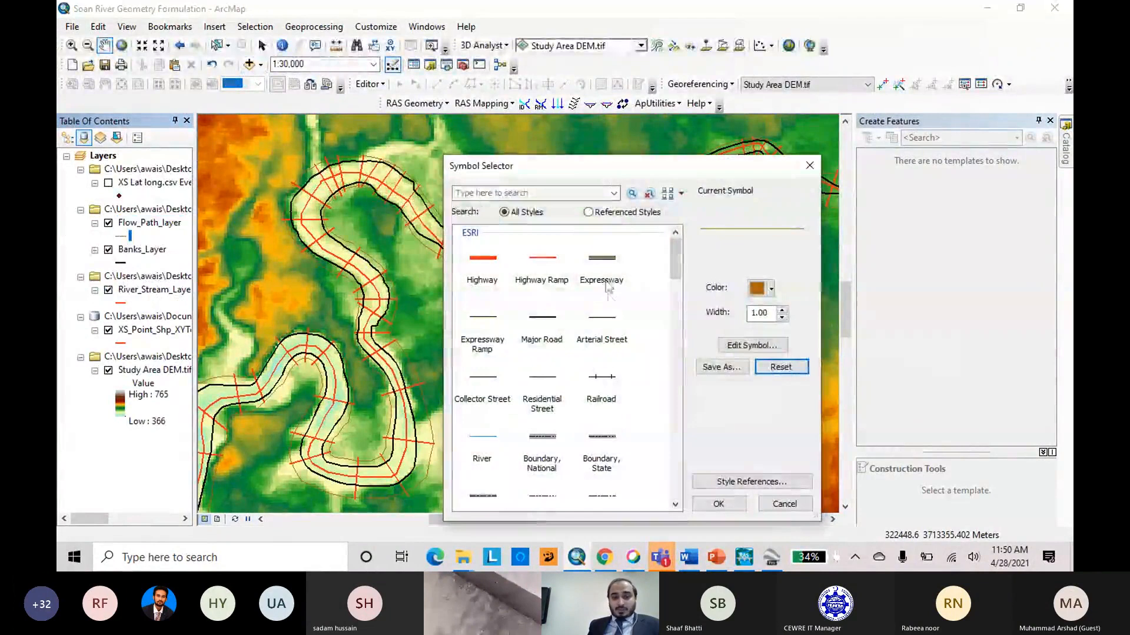
pyautogui.click(553, 323)
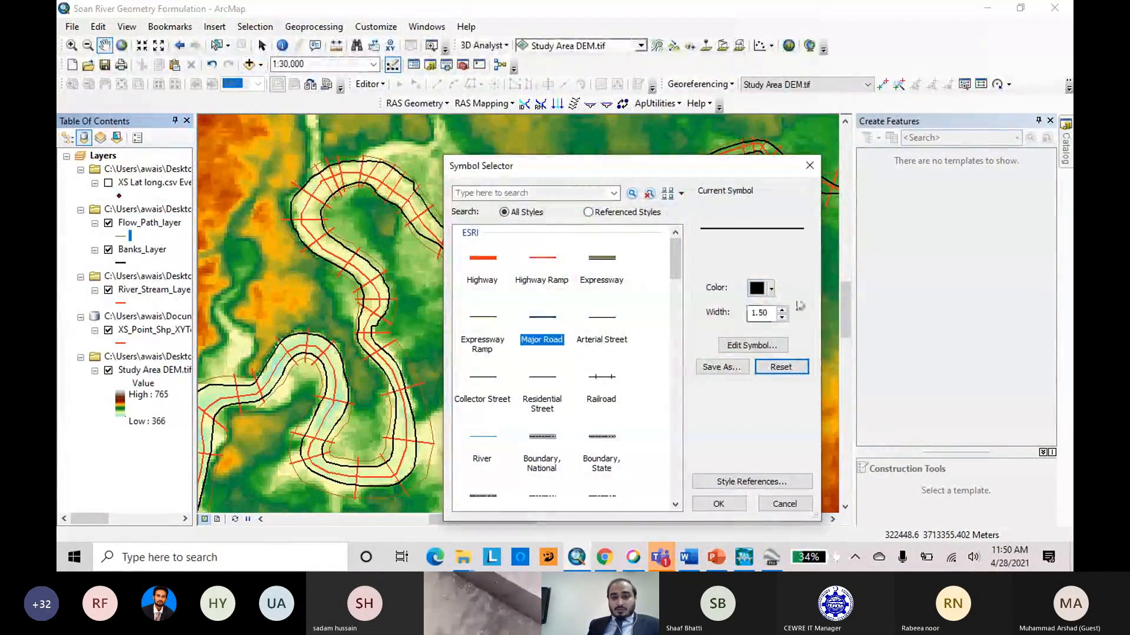
pyautogui.click(768, 288)
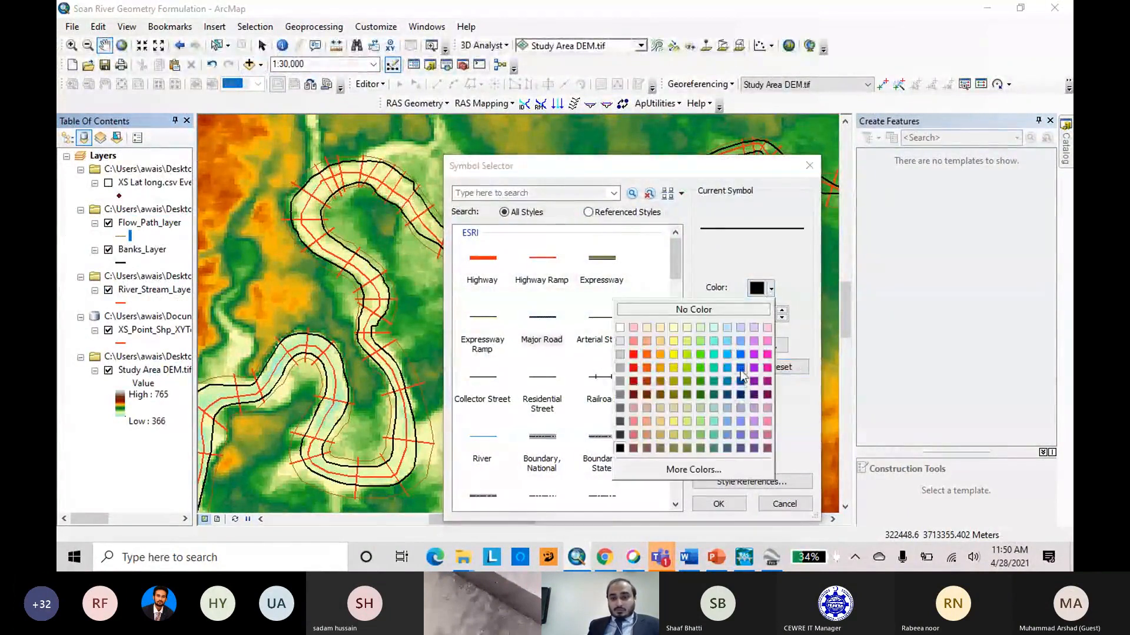
pyautogui.click(716, 355)
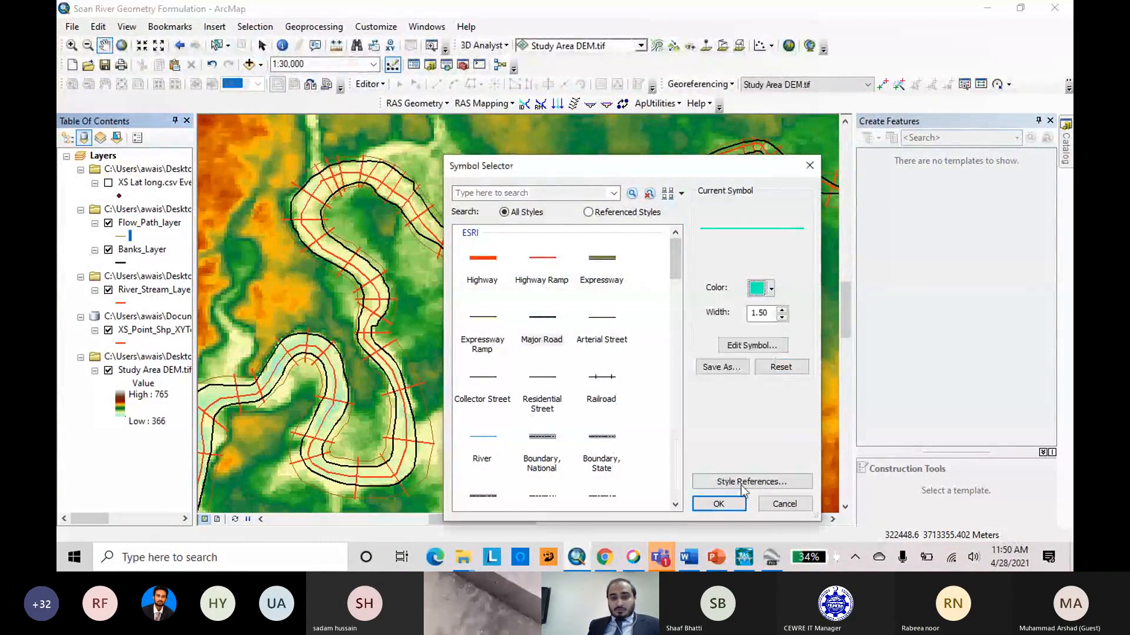
pyautogui.click(720, 505)
# Examine the bank, flow path and cross-section lines along the whole river against the study area DEM.
pyautogui.scroll(4, 517, 303)
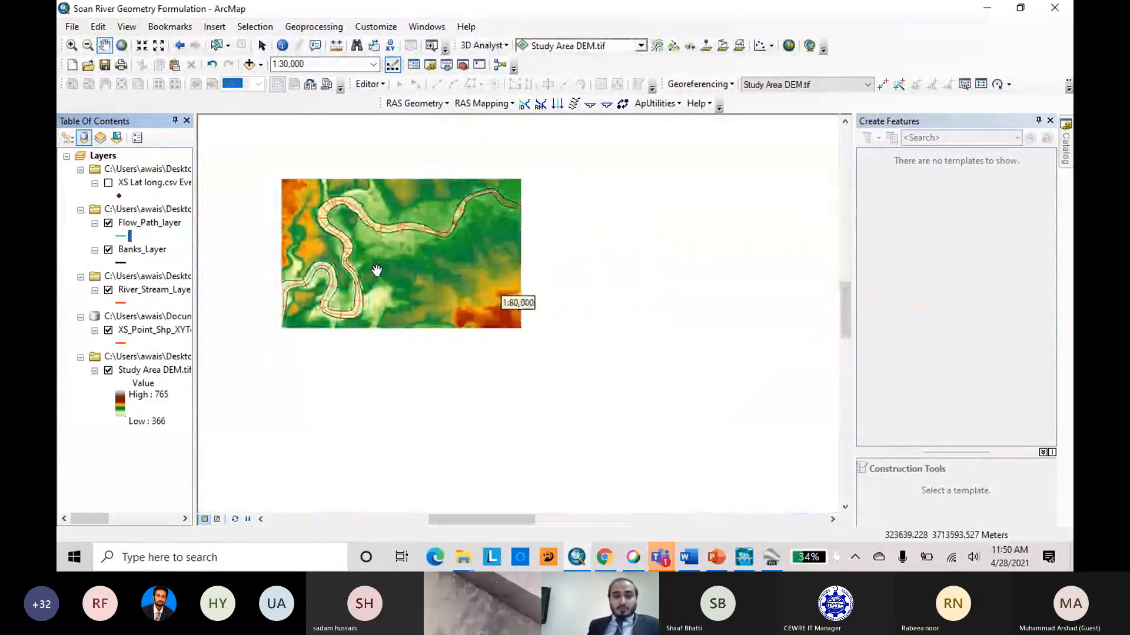
pyautogui.scroll(4, 725, 285)
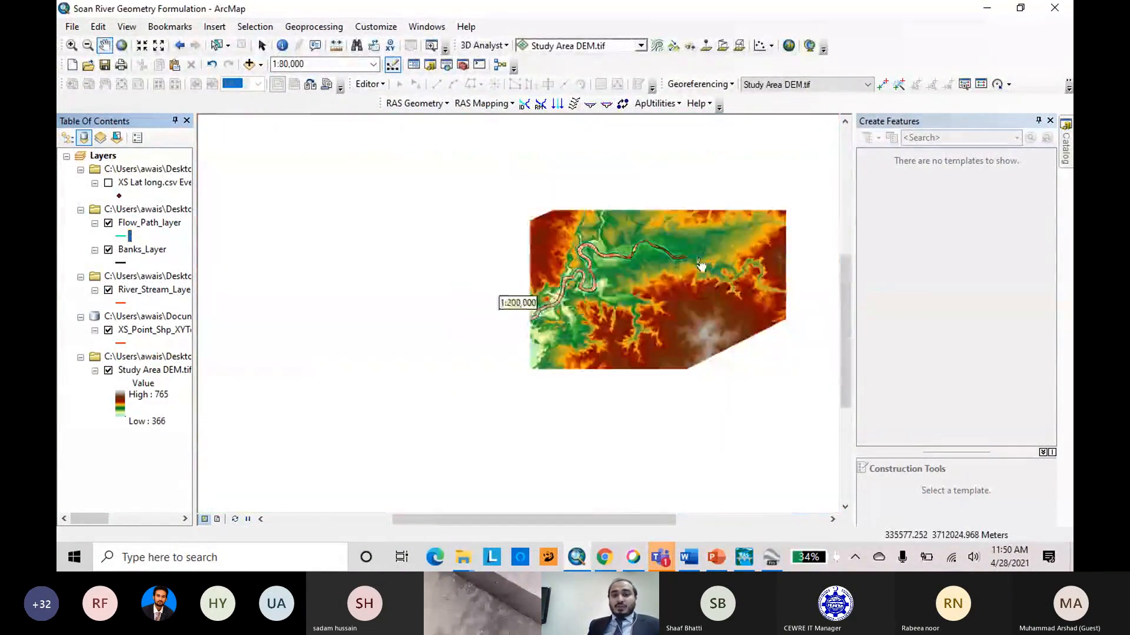
pyautogui.scroll(-3, 694, 244)
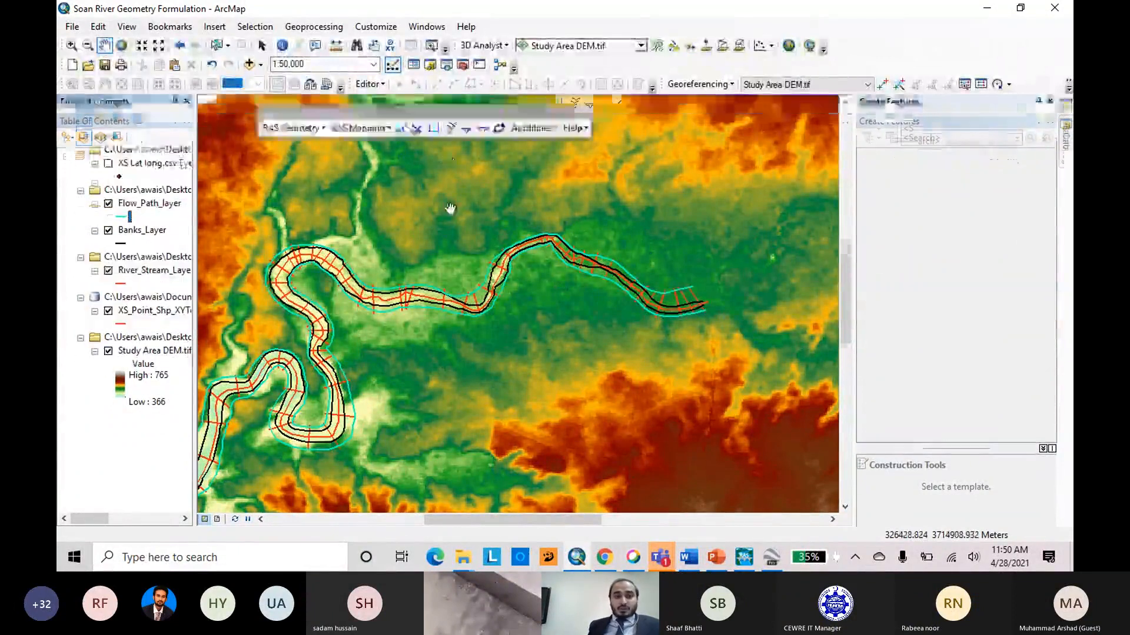
pyautogui.scroll(2, 625, 241)
pyautogui.scroll(-1, 627, 240)
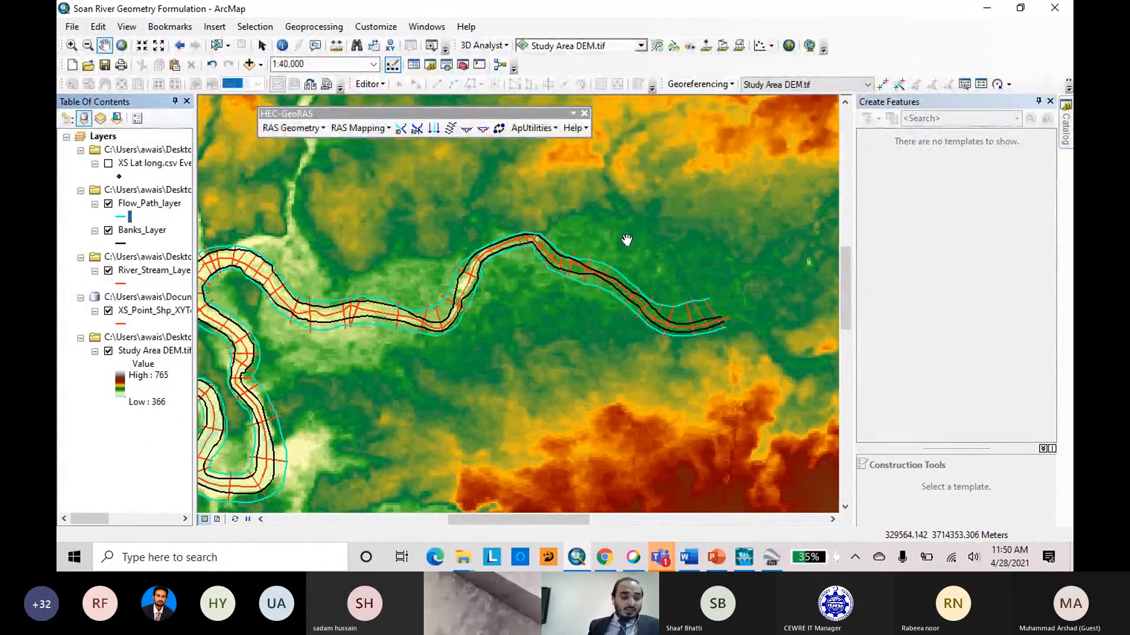
pyautogui.scroll(-1, 742, 227)
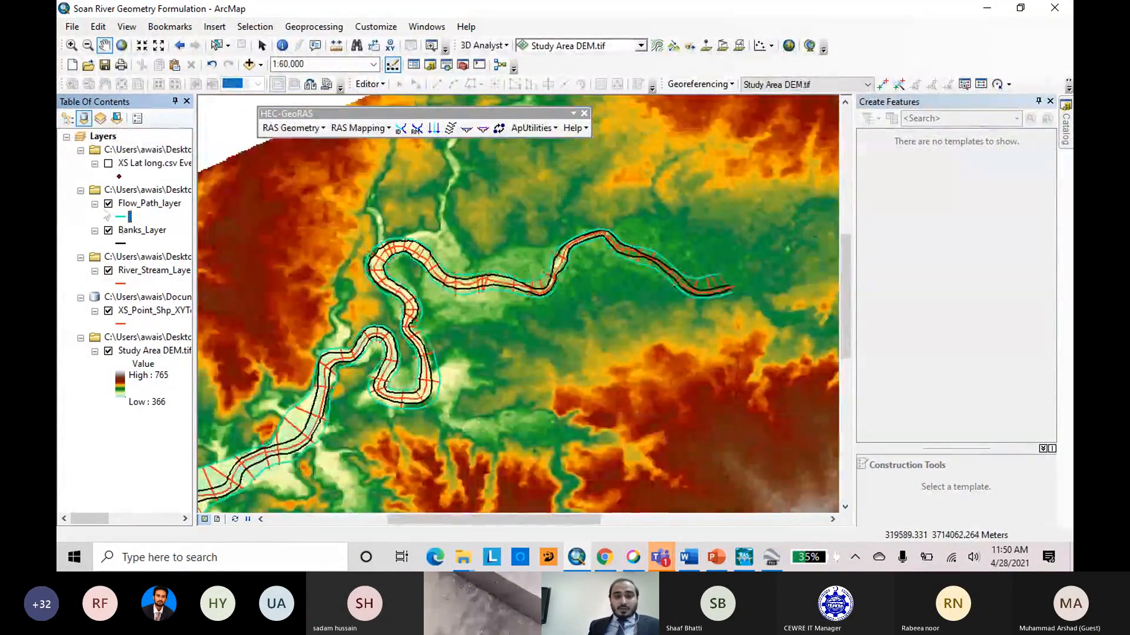
# Hide the flow path, banks, river stream and cross-section line layers so only the study area DEM stays displayed.
pyautogui.click(108, 204)
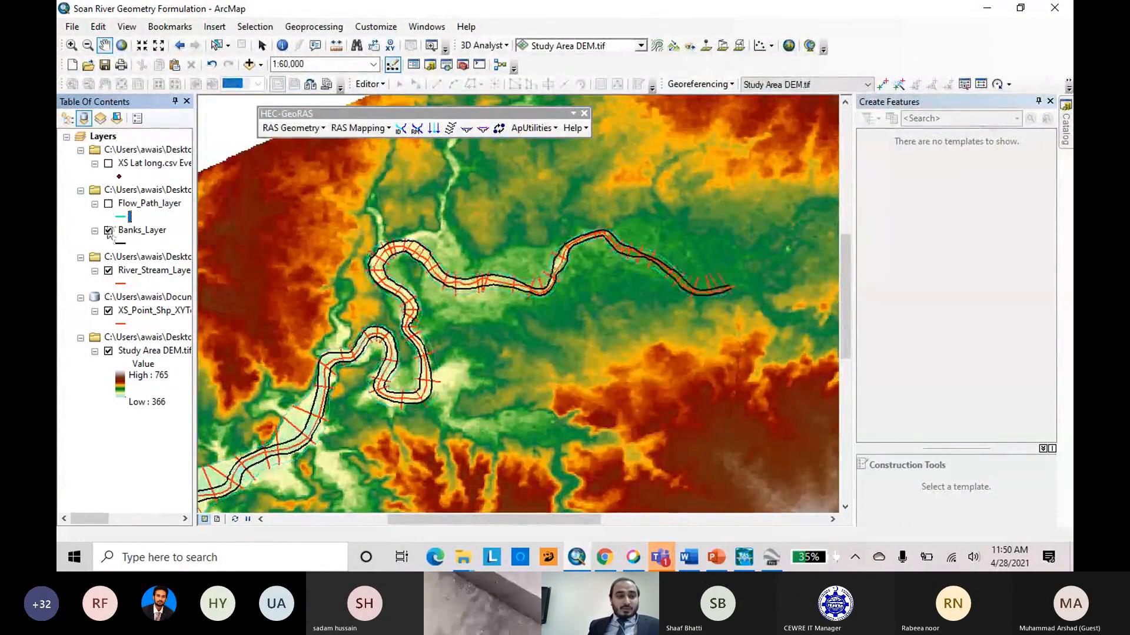
pyautogui.click(108, 230)
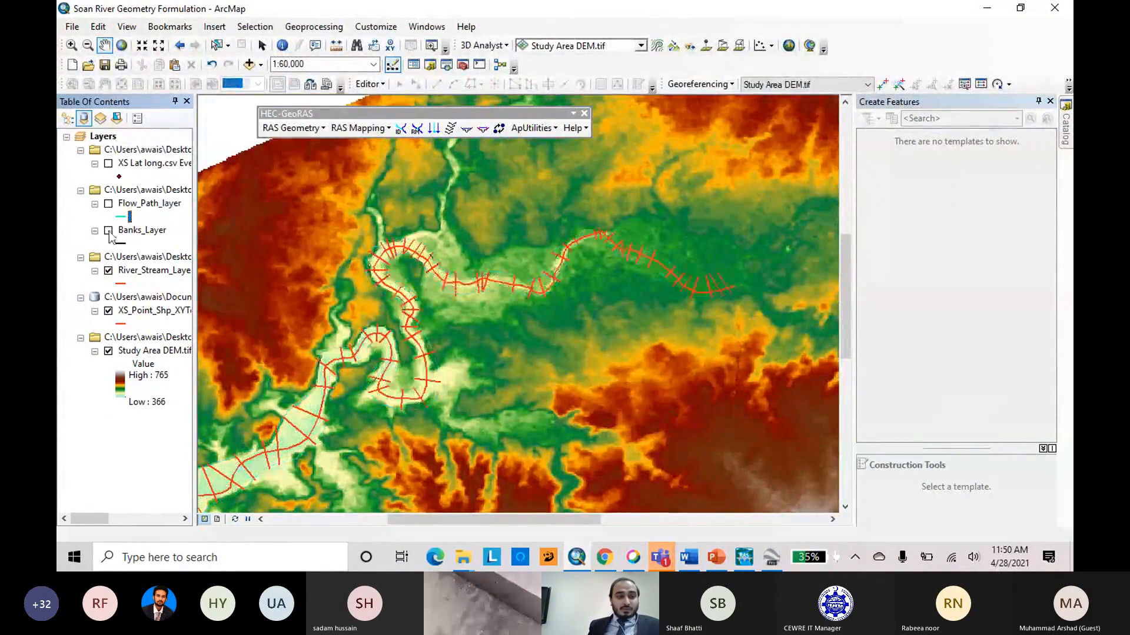
pyautogui.click(108, 272)
pyautogui.click(108, 311)
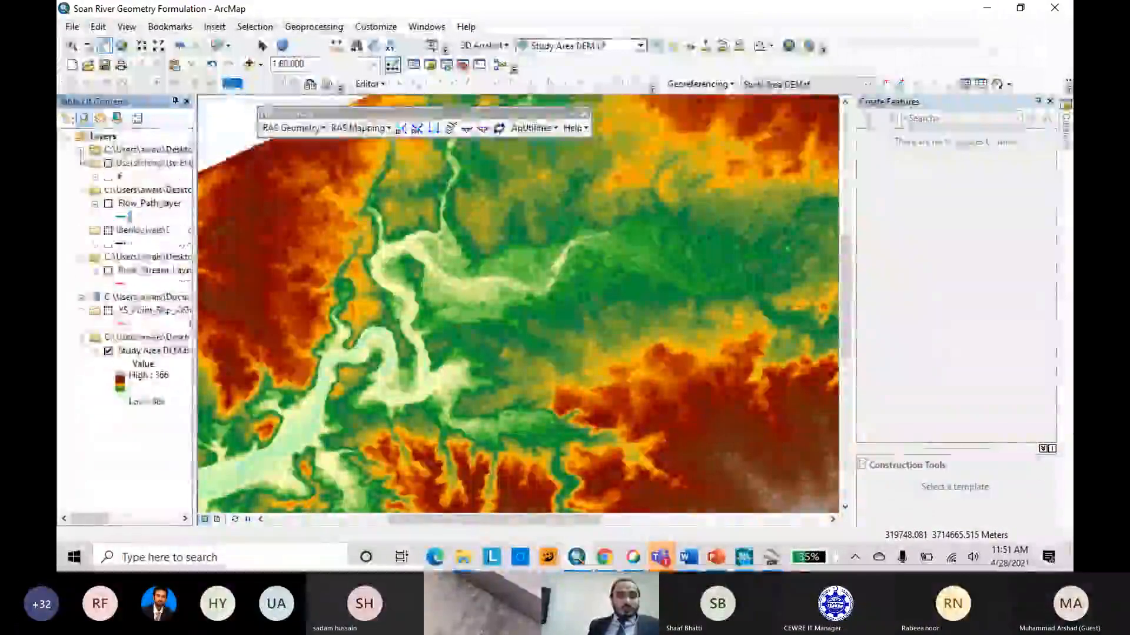
# Collapse all five source groups in the layer list.
pyautogui.click(81, 150)
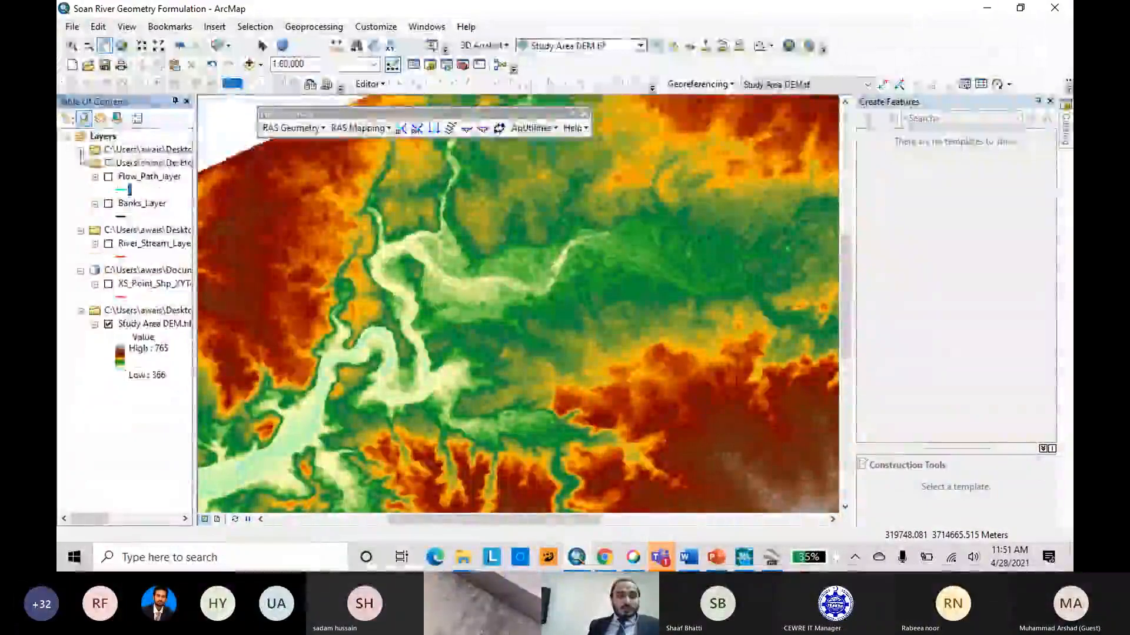
pyautogui.click(81, 163)
pyautogui.click(80, 176)
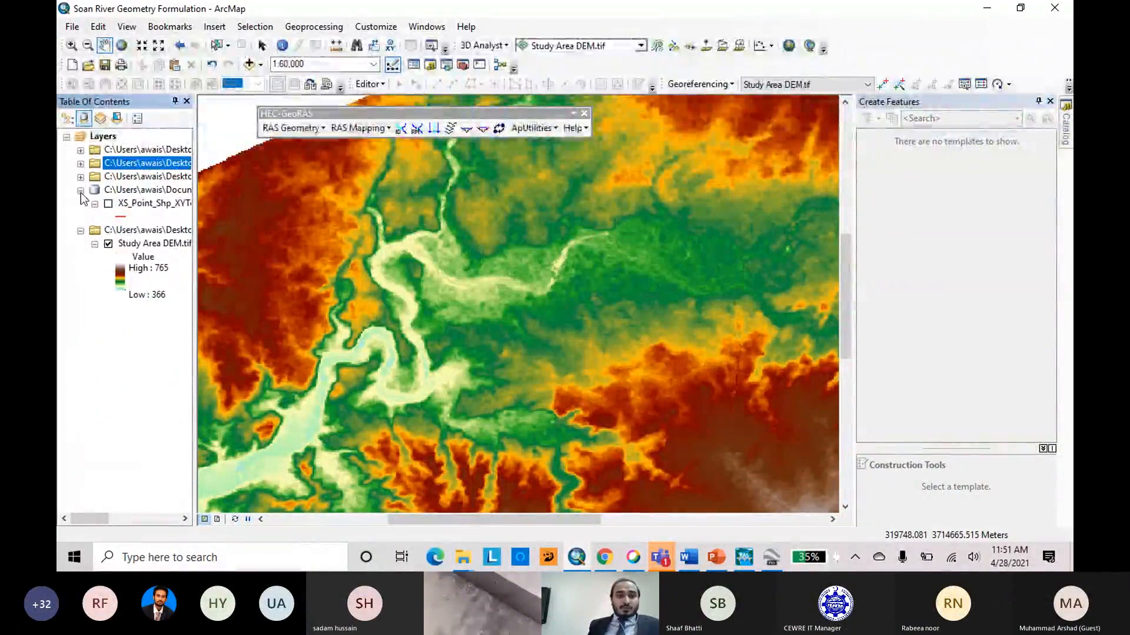
pyautogui.click(81, 190)
pyautogui.click(81, 204)
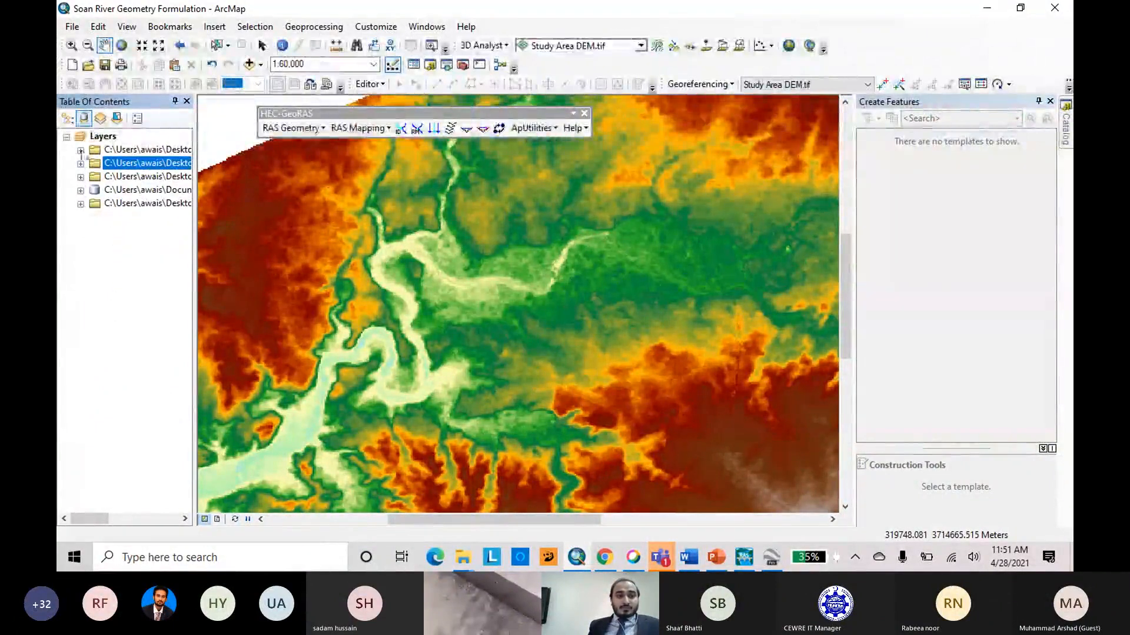
# Create a HEC-GeoRAS stream centerline layer named River and dismiss the resulting message.
pyautogui.click(324, 128)
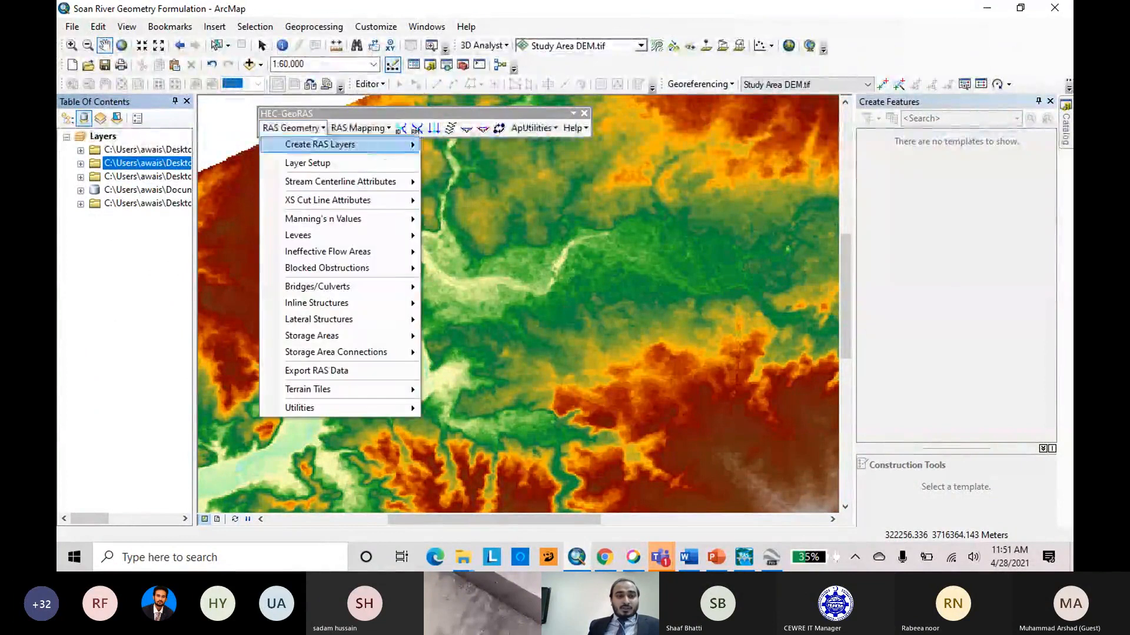
pyautogui.moveTo(406, 145)
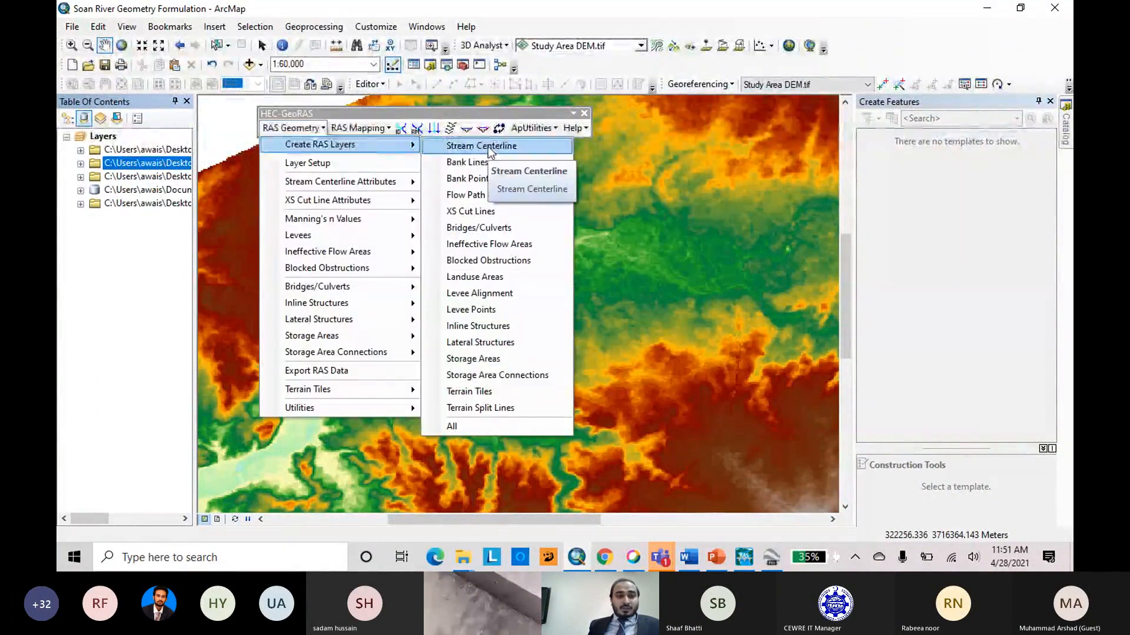
pyautogui.click(496, 151)
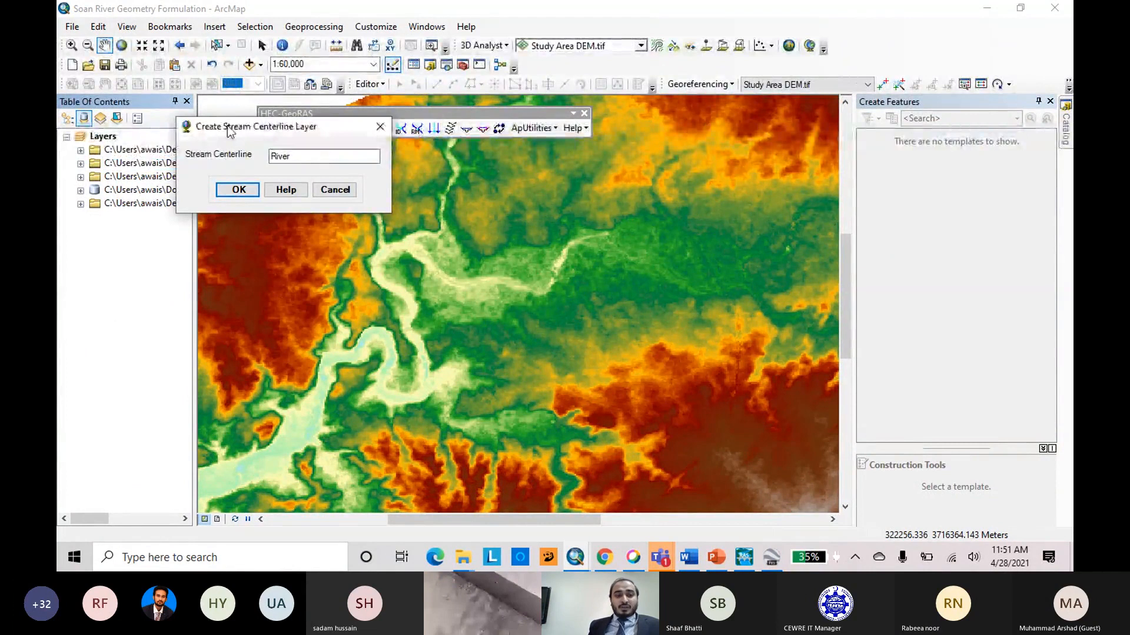
pyautogui.moveTo(228, 130); pyautogui.dragTo(282, 177)
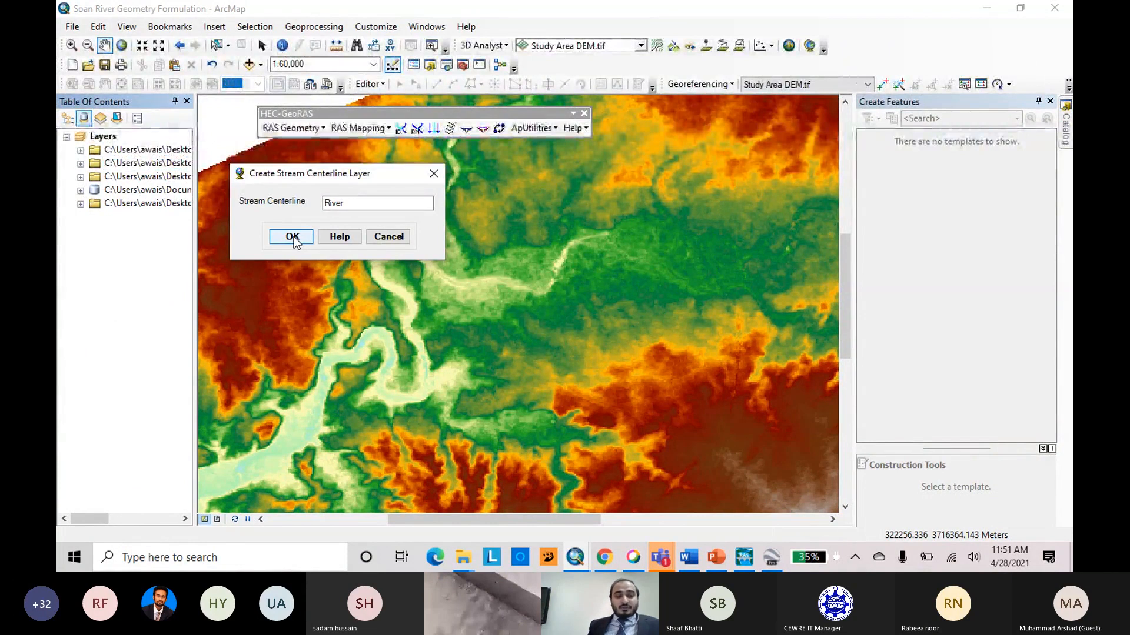
pyautogui.click(292, 237)
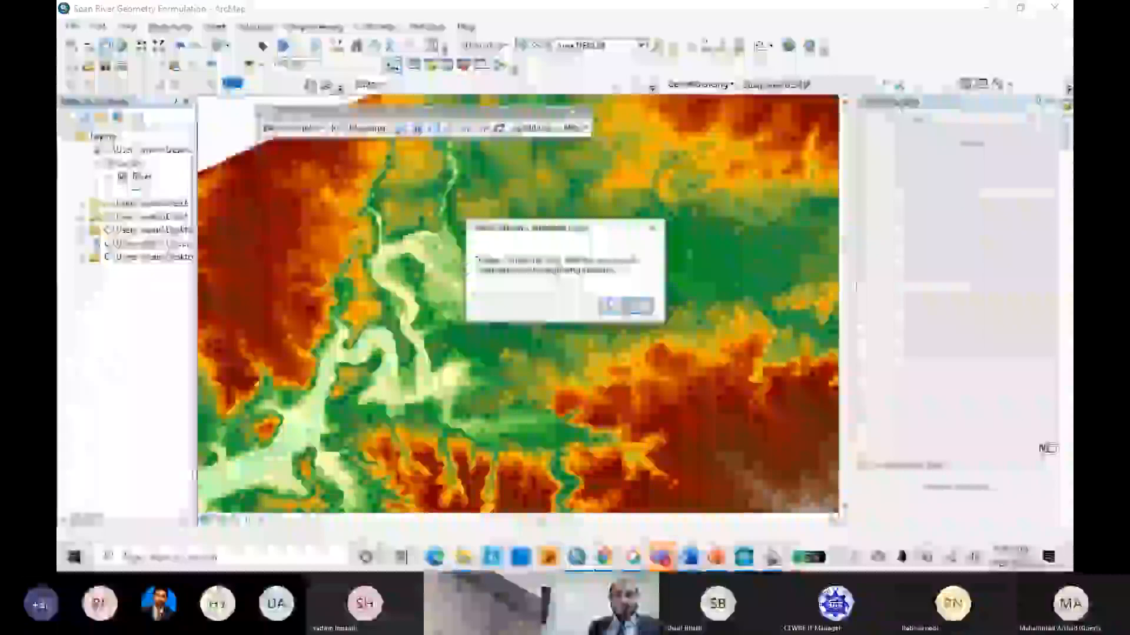
pyautogui.click(627, 307)
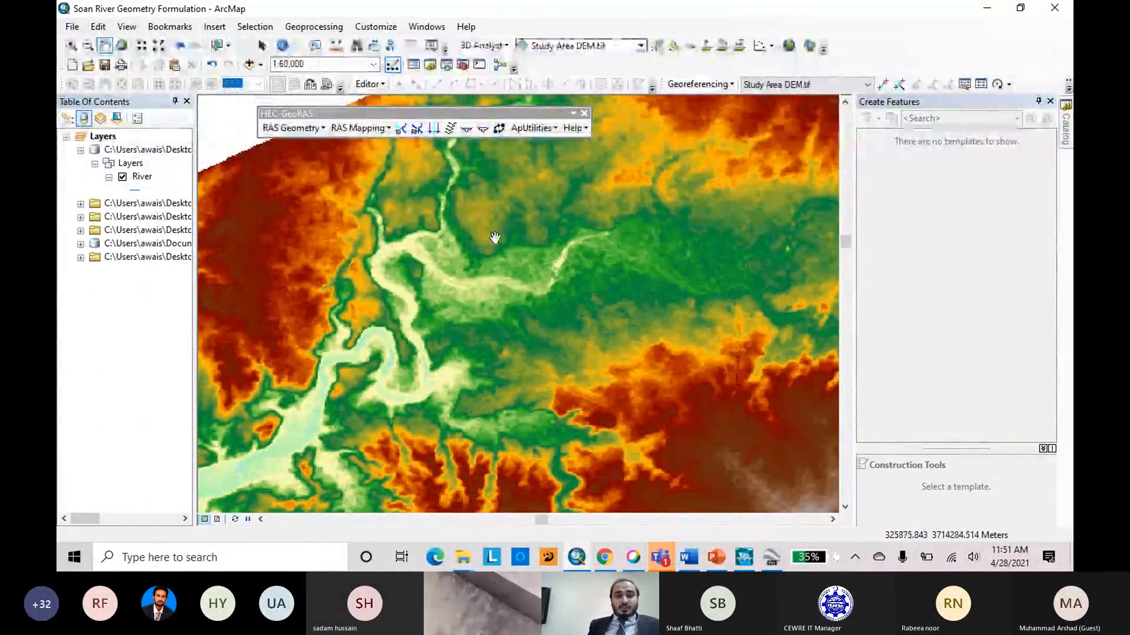
pyautogui.click(325, 131)
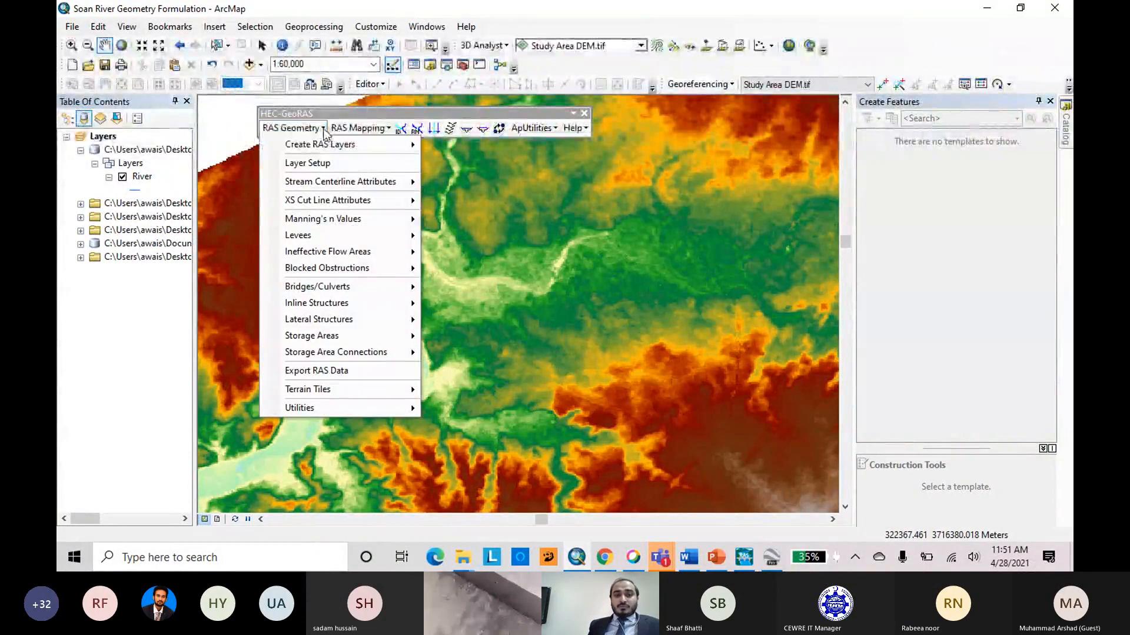
pyautogui.moveTo(353, 145)
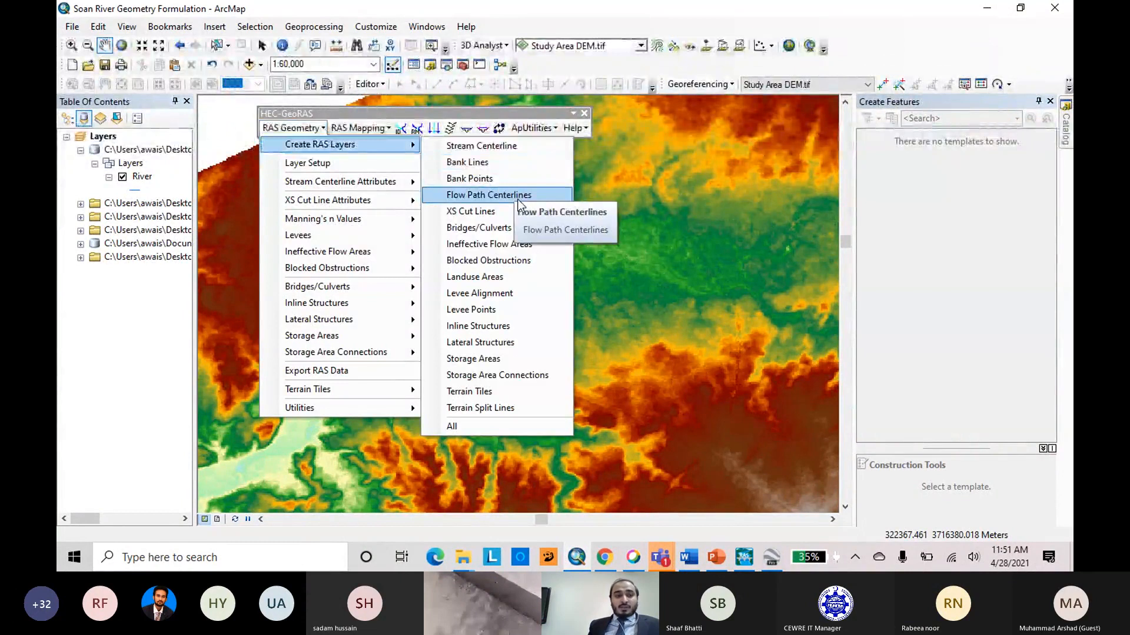
pyautogui.click(212, 194)
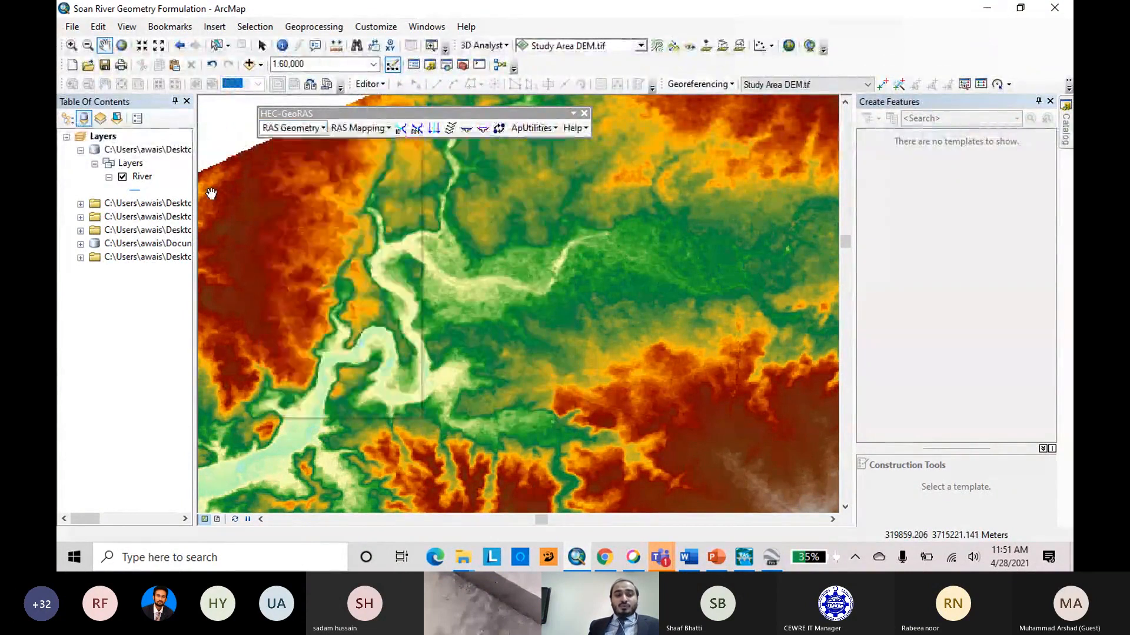
pyautogui.scroll(-3, 347, 187)
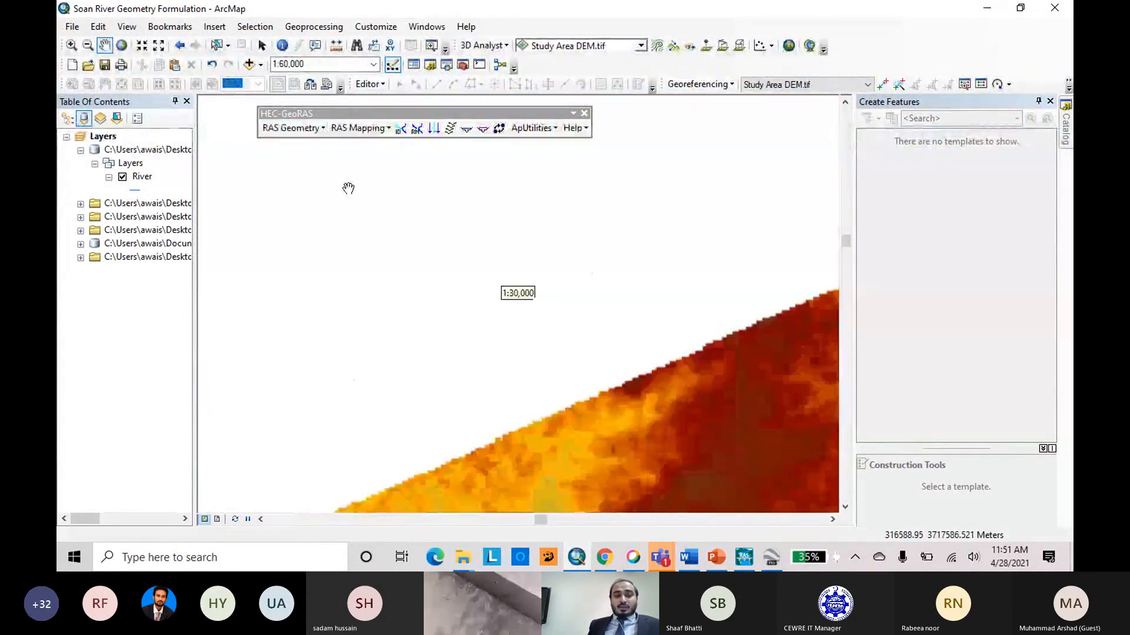
pyautogui.scroll(8, 348, 188)
pyautogui.scroll(-3, 552, 286)
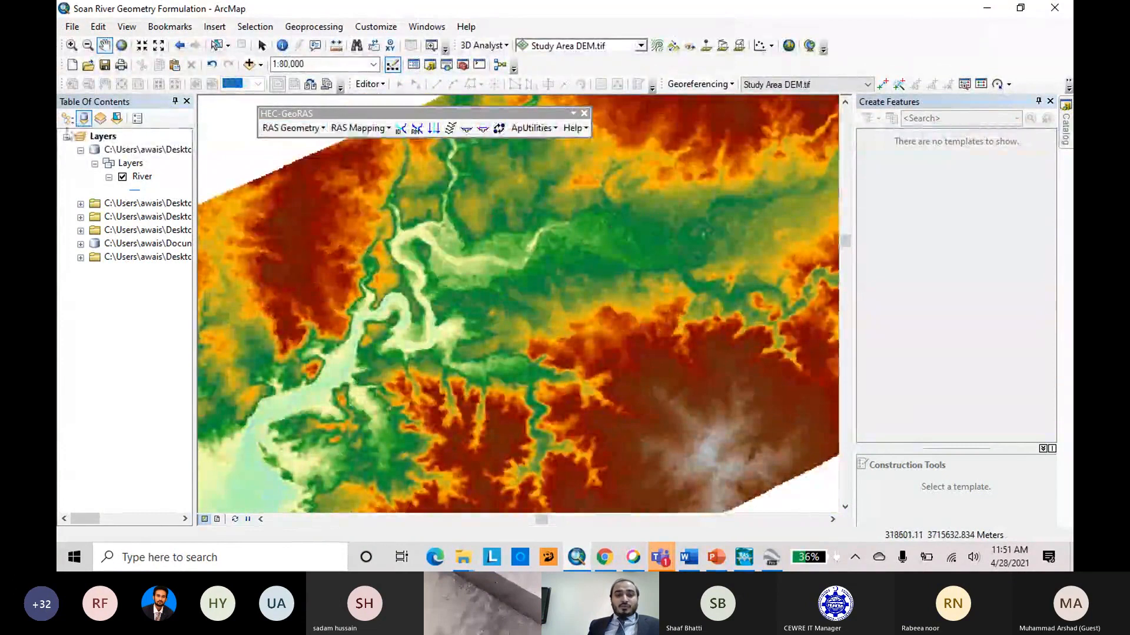
pyautogui.rightClick(140, 179)
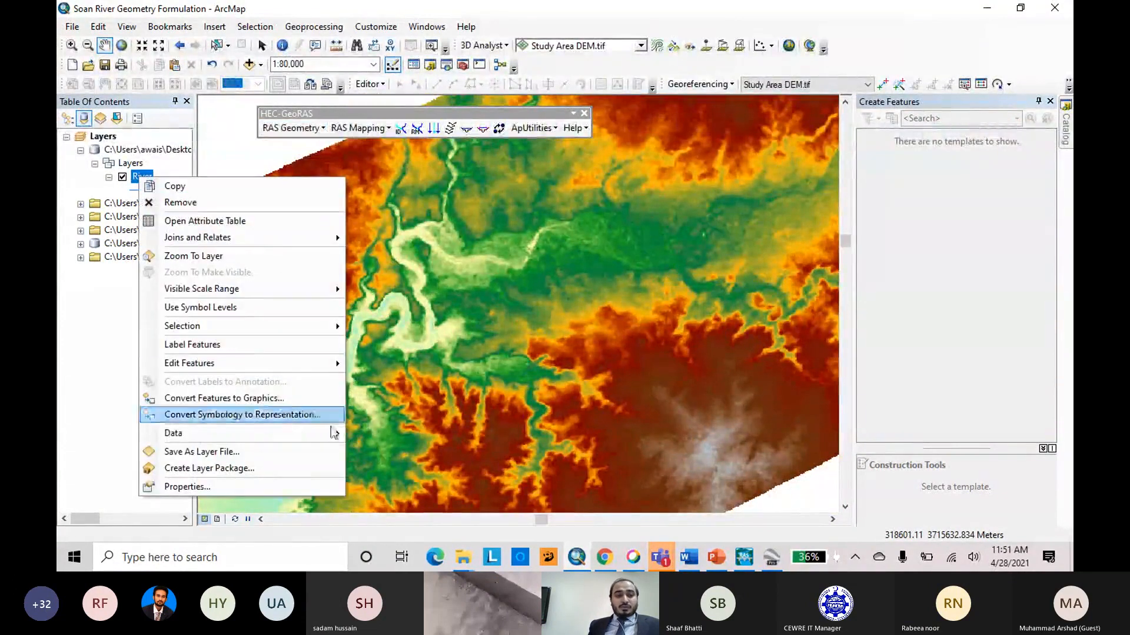
pyautogui.moveTo(337, 442)
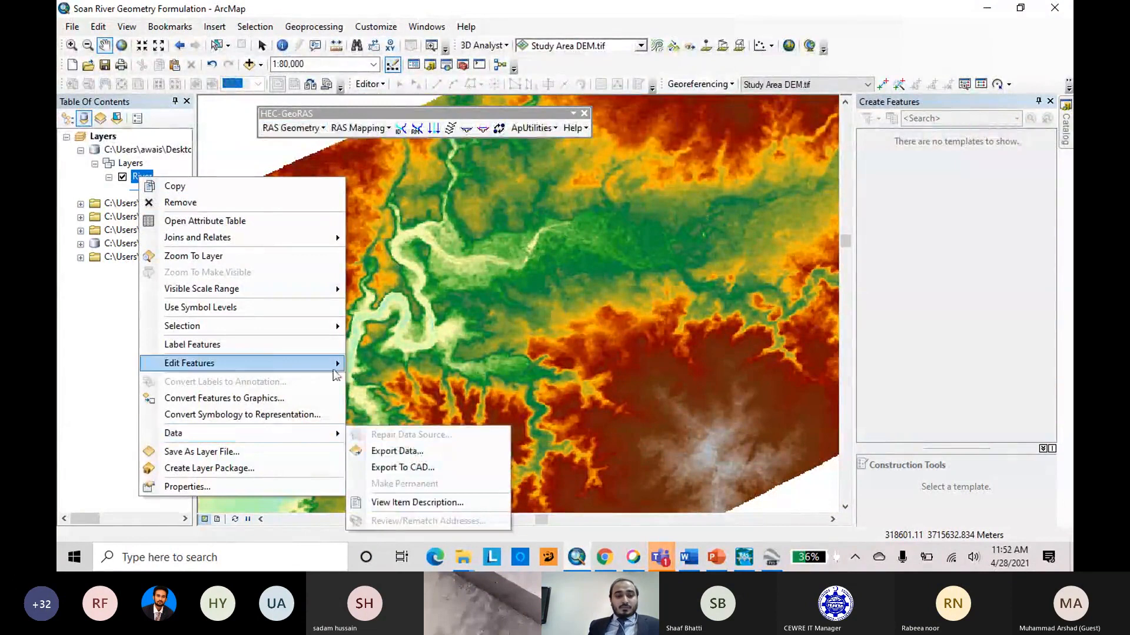
pyautogui.moveTo(333, 375)
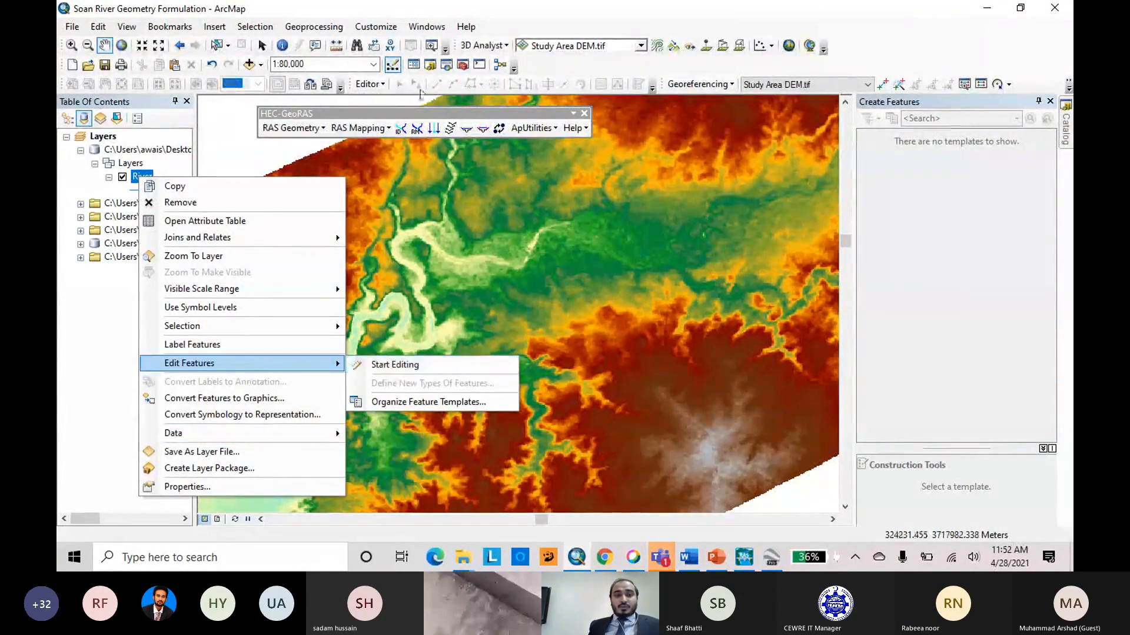
pyautogui.moveTo(530, 250); pyautogui.dragTo(519, 304)
pyautogui.click(370, 85)
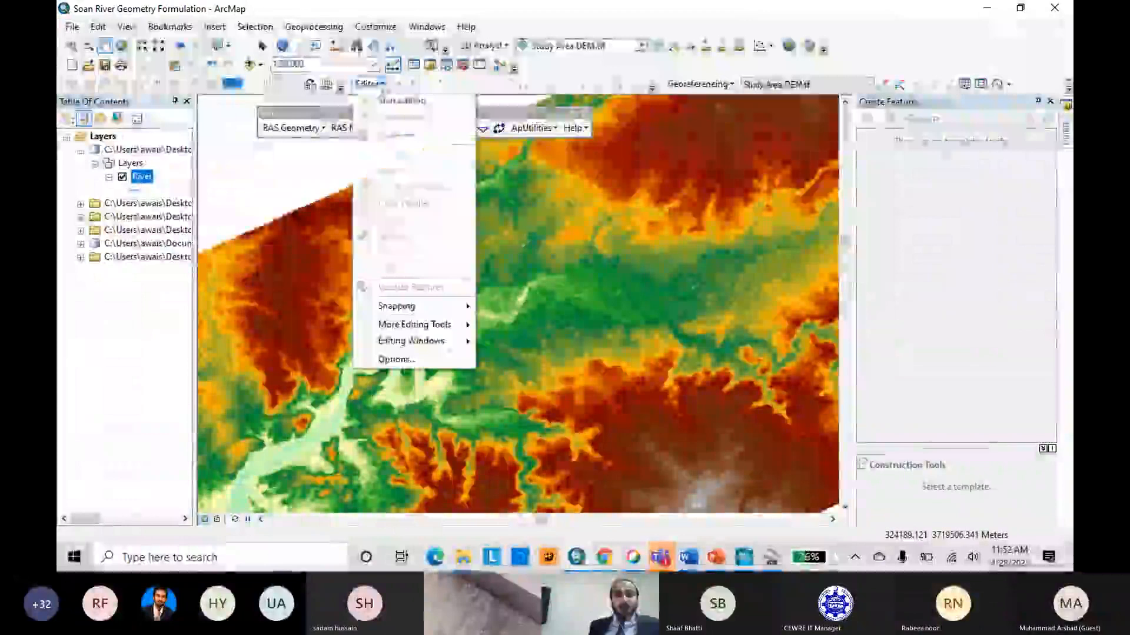
pyautogui.click(396, 100)
pyautogui.scroll(-2, 411, 367)
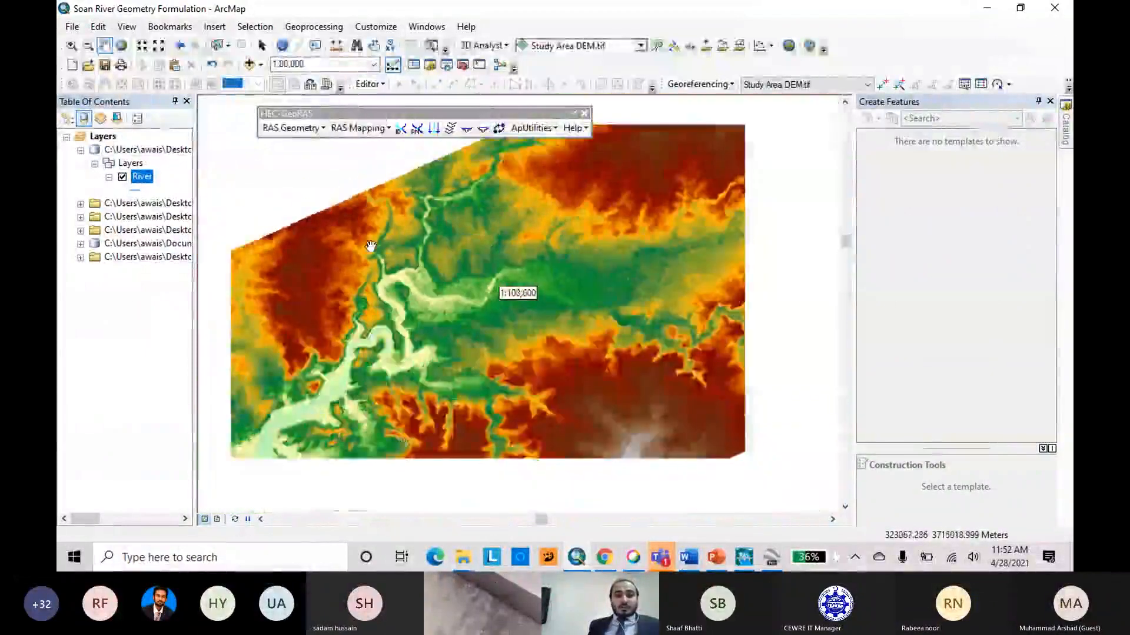
pyautogui.scroll(-1, 412, 367)
pyautogui.scroll(3, 411, 367)
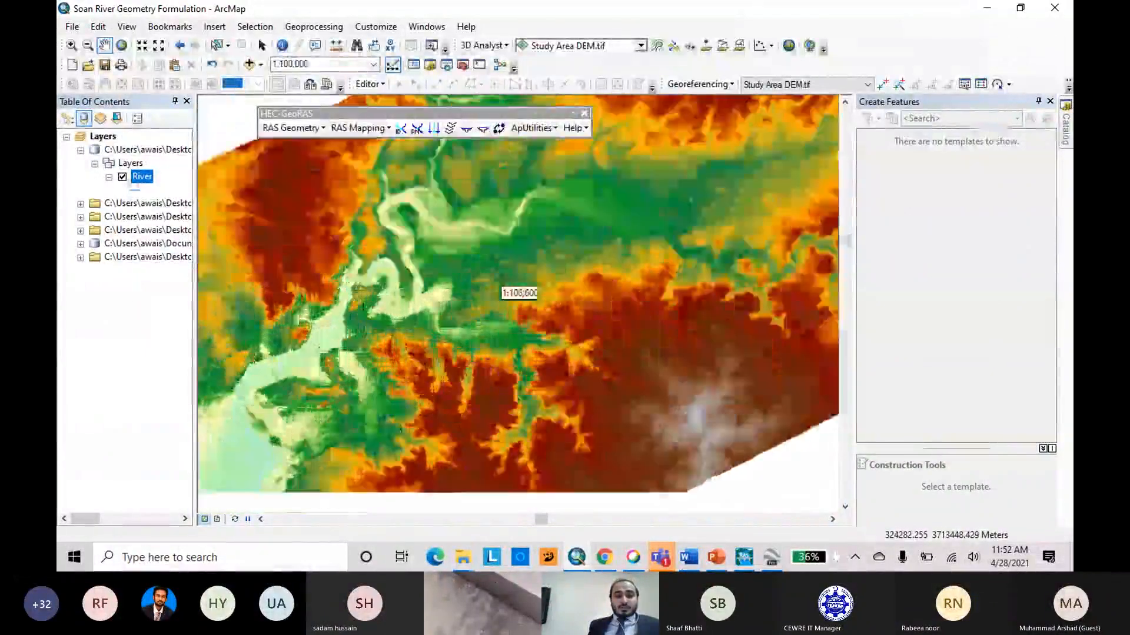
# Start an edit session on the River layer with its River feature template and end it without drawing anything.
pyautogui.rightClick(140, 178)
pyautogui.moveTo(277, 364)
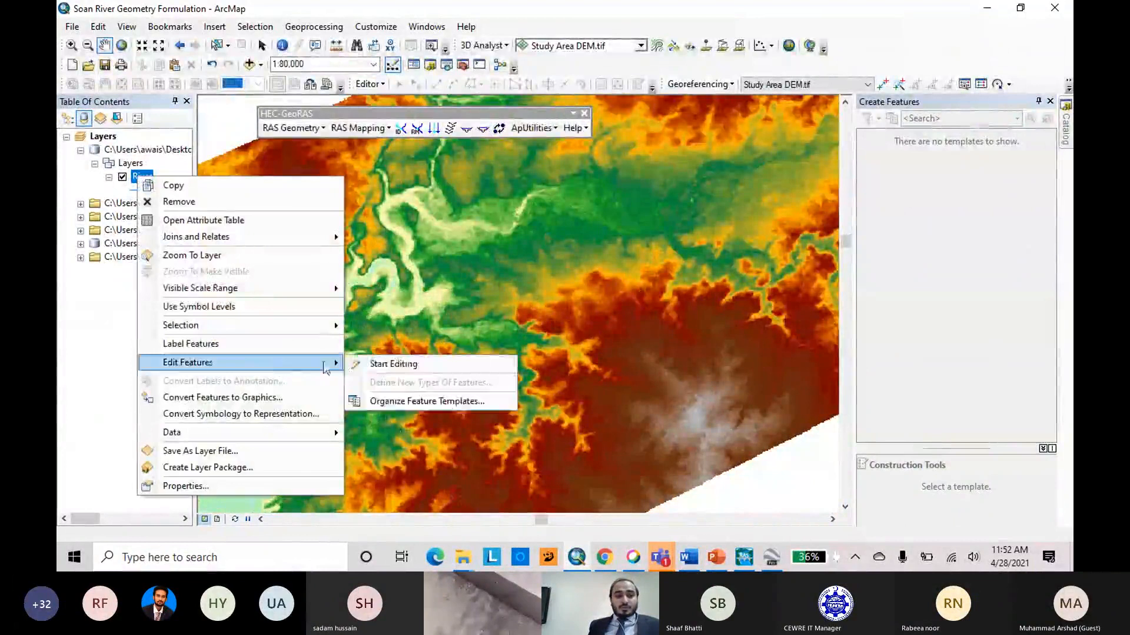
pyautogui.click(388, 365)
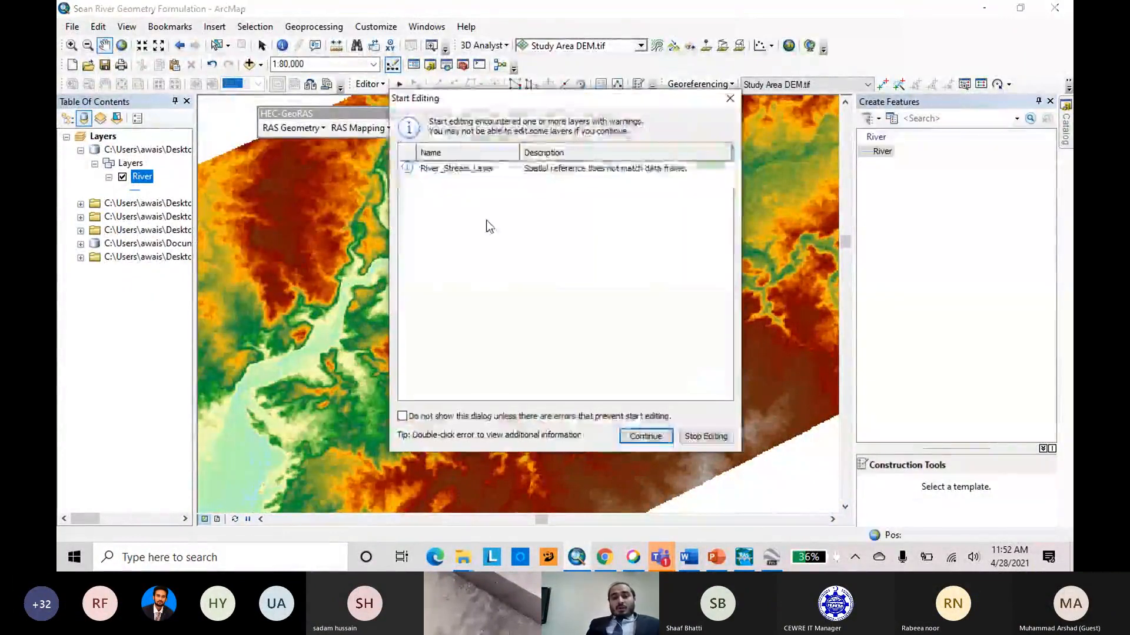
pyautogui.click(646, 436)
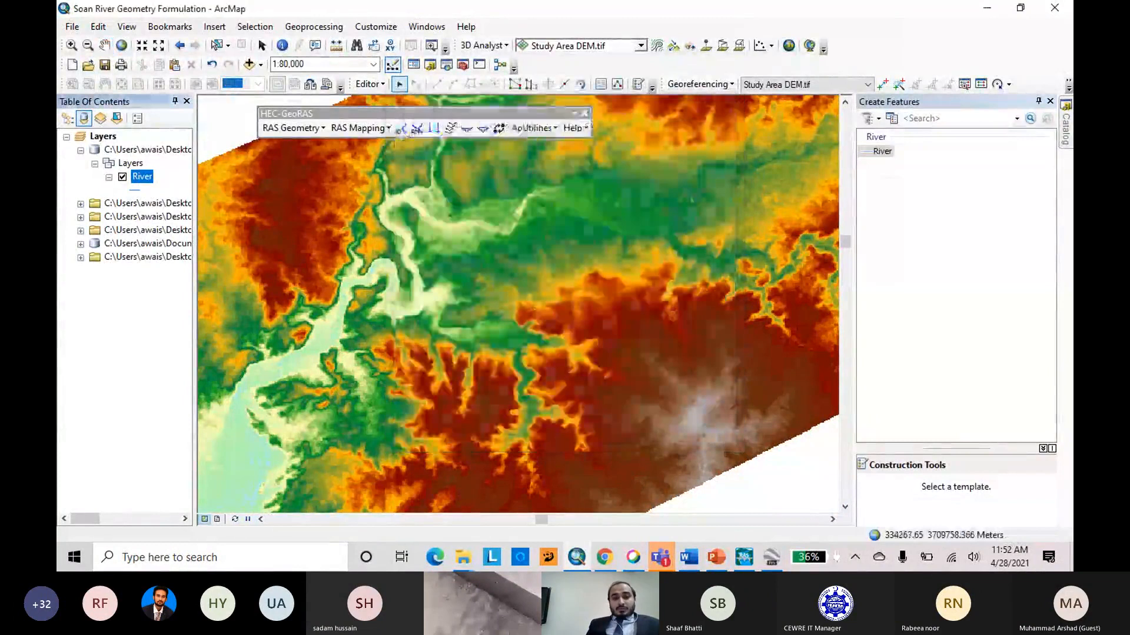
pyautogui.click(881, 153)
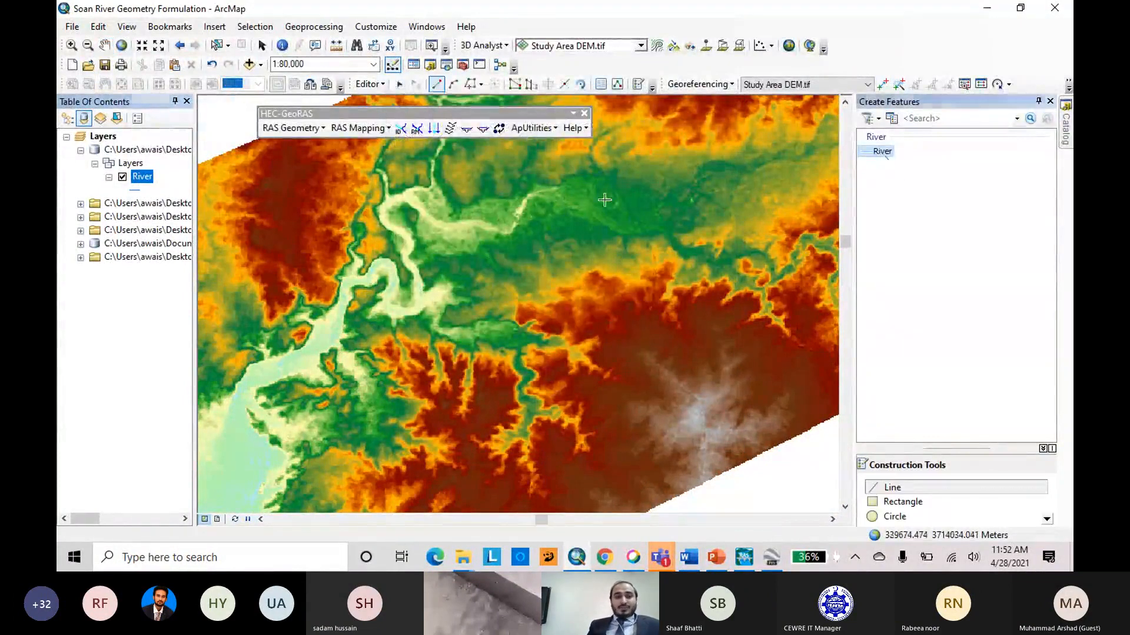
pyautogui.click(370, 84)
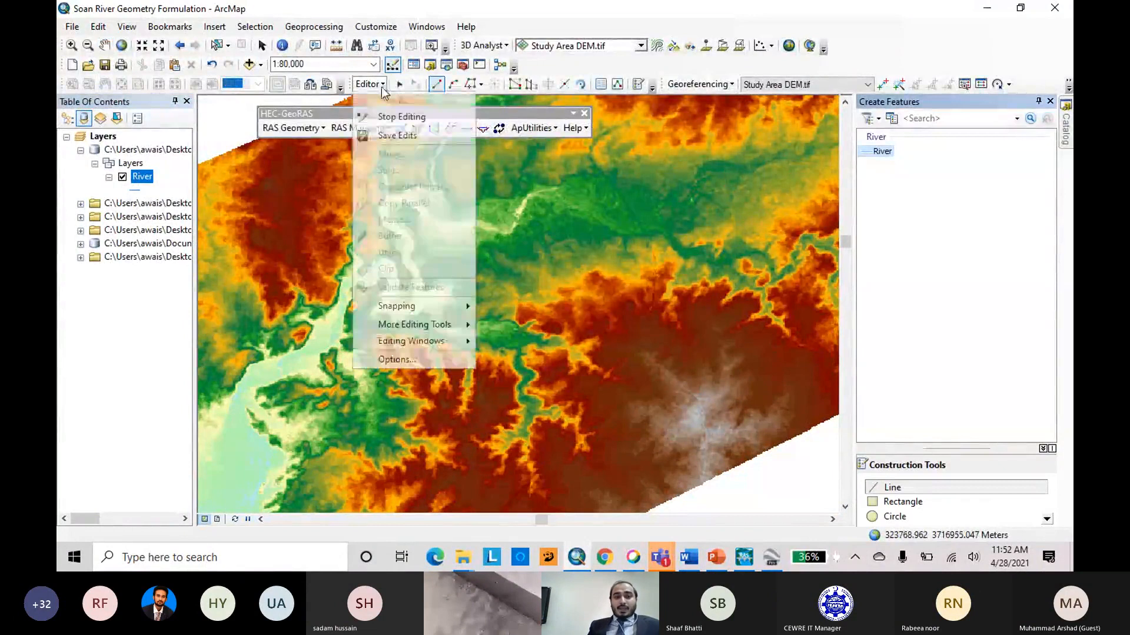
pyautogui.click(403, 118)
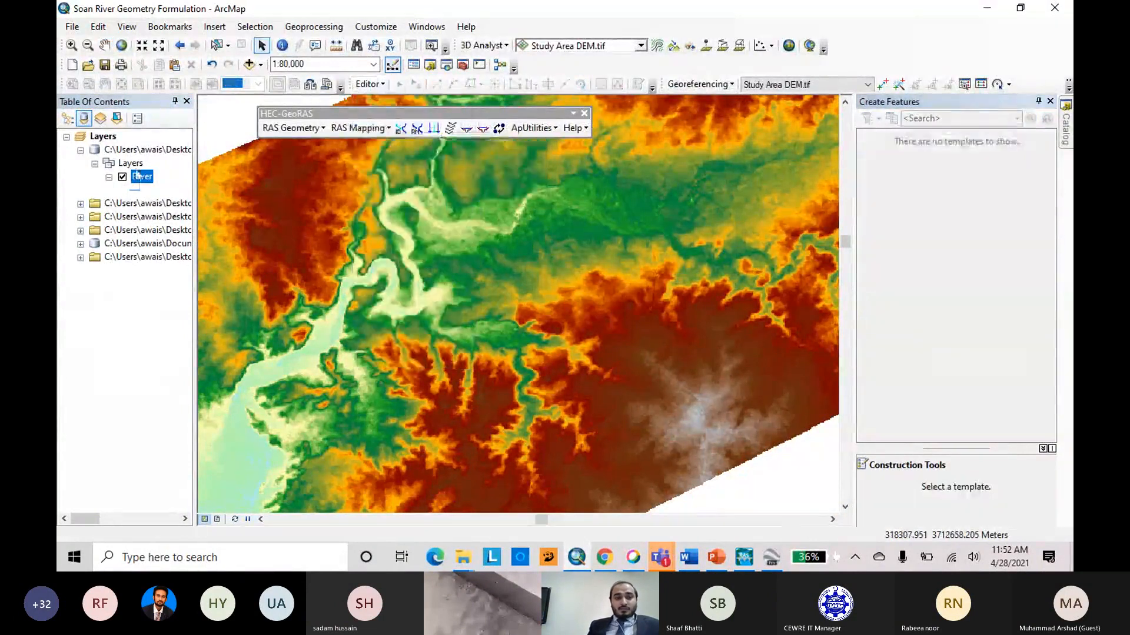
# Inspect the fields in the River layer's attribute table and close the table.
pyautogui.rightClick(141, 180)
pyautogui.click(177, 221)
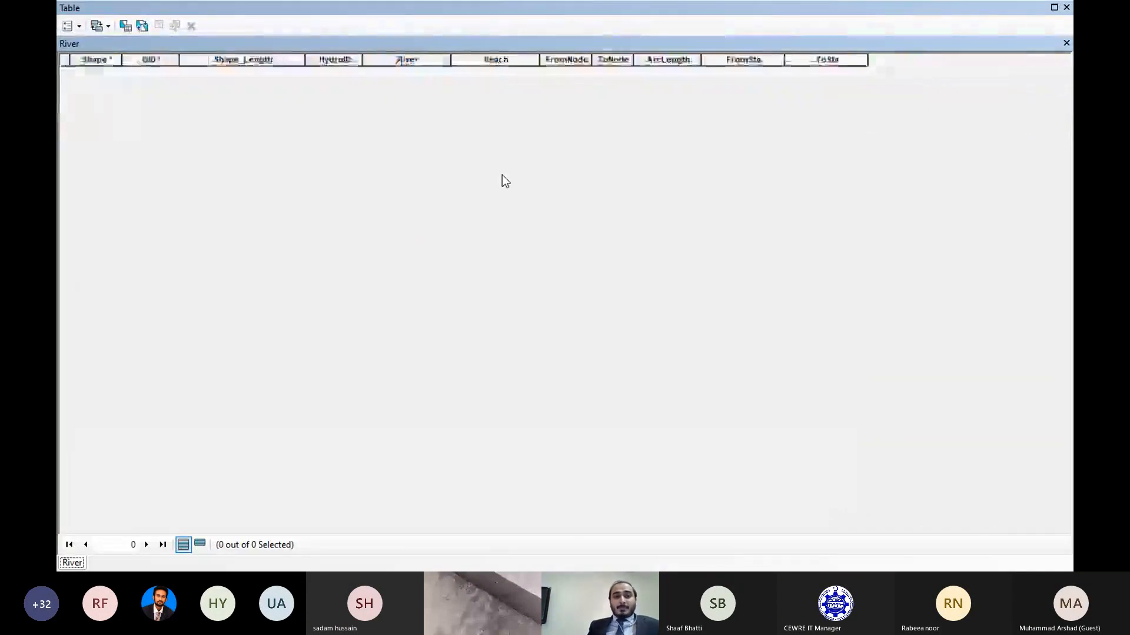
pyautogui.click(1067, 8)
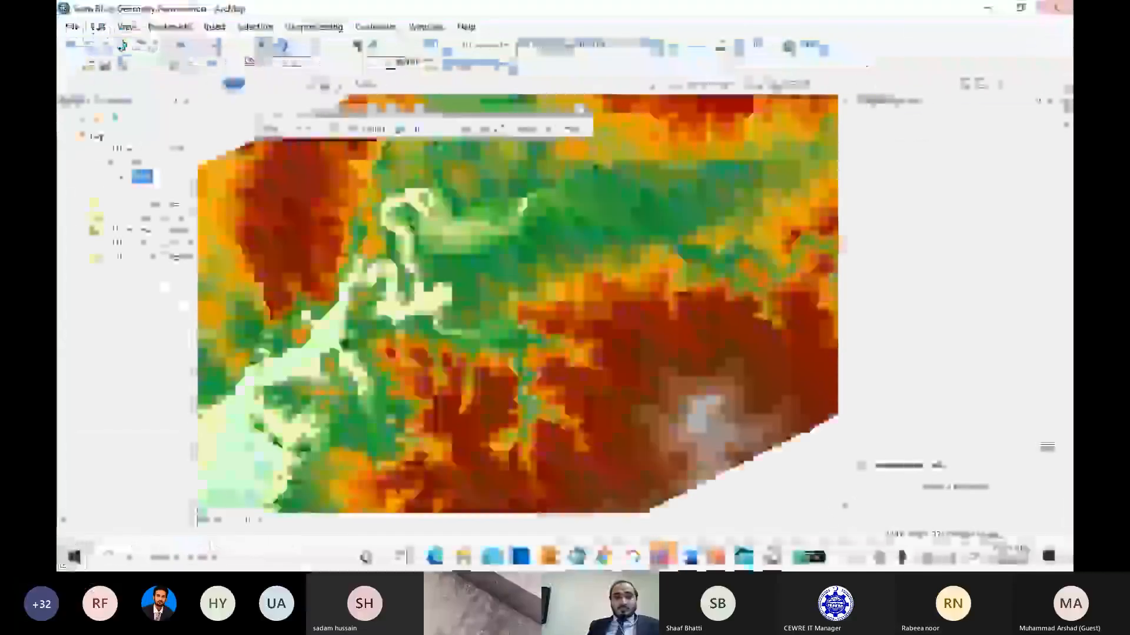
# Start an edit session on the River layer despite the spatial reference warning, and choose the River template for drawing lines.
pyautogui.rightClick(138, 192)
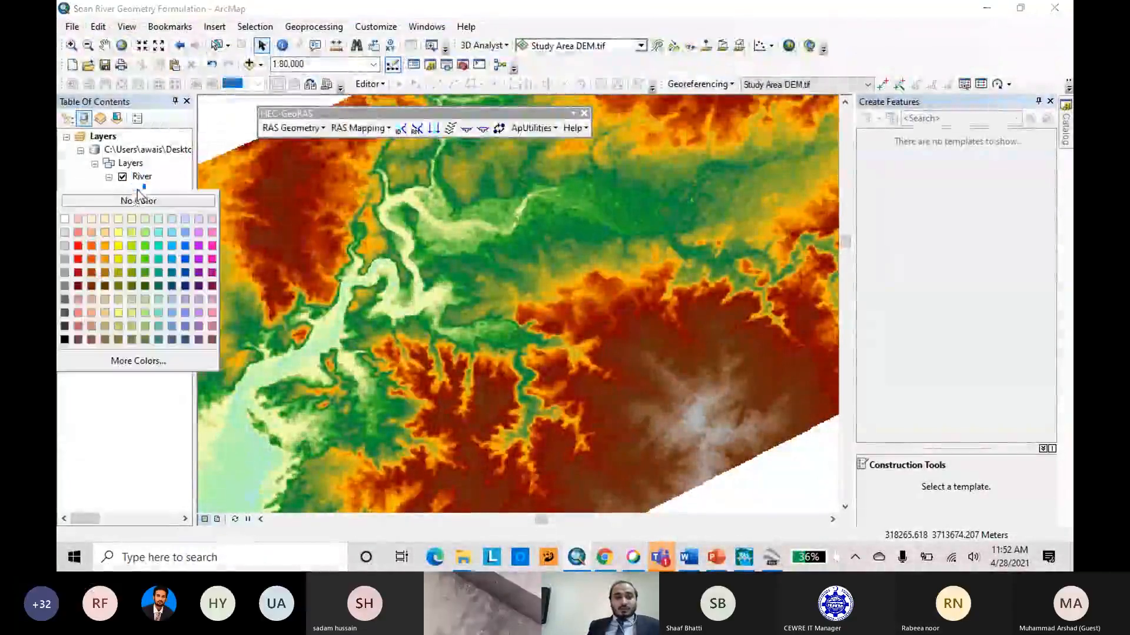
pyautogui.rightClick(138, 177)
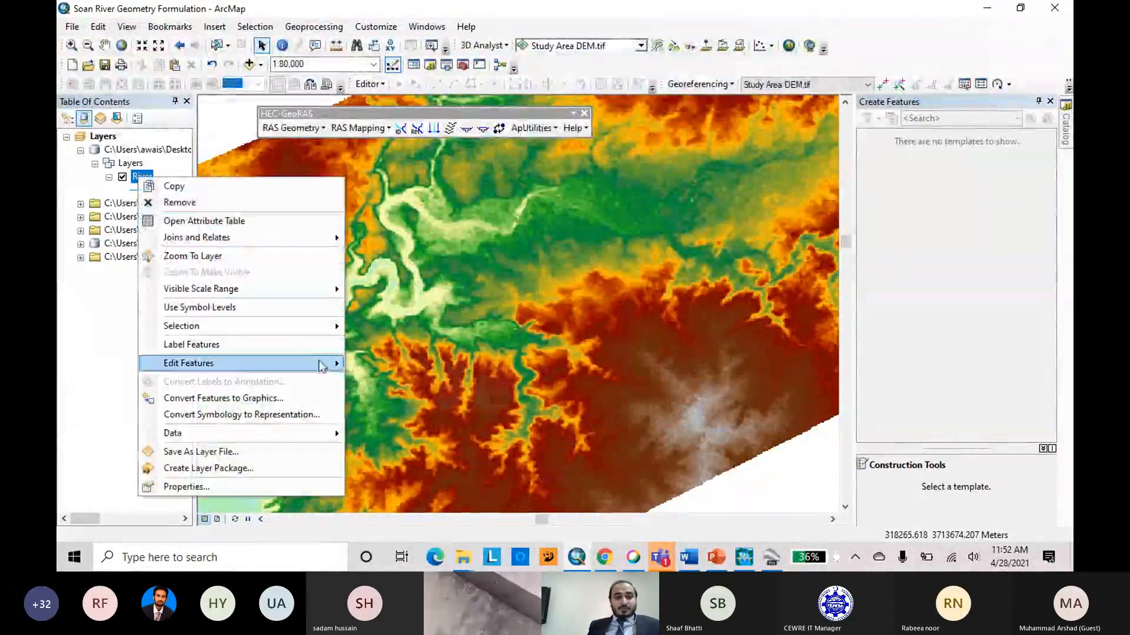
pyautogui.moveTo(188, 363)
pyautogui.click(400, 364)
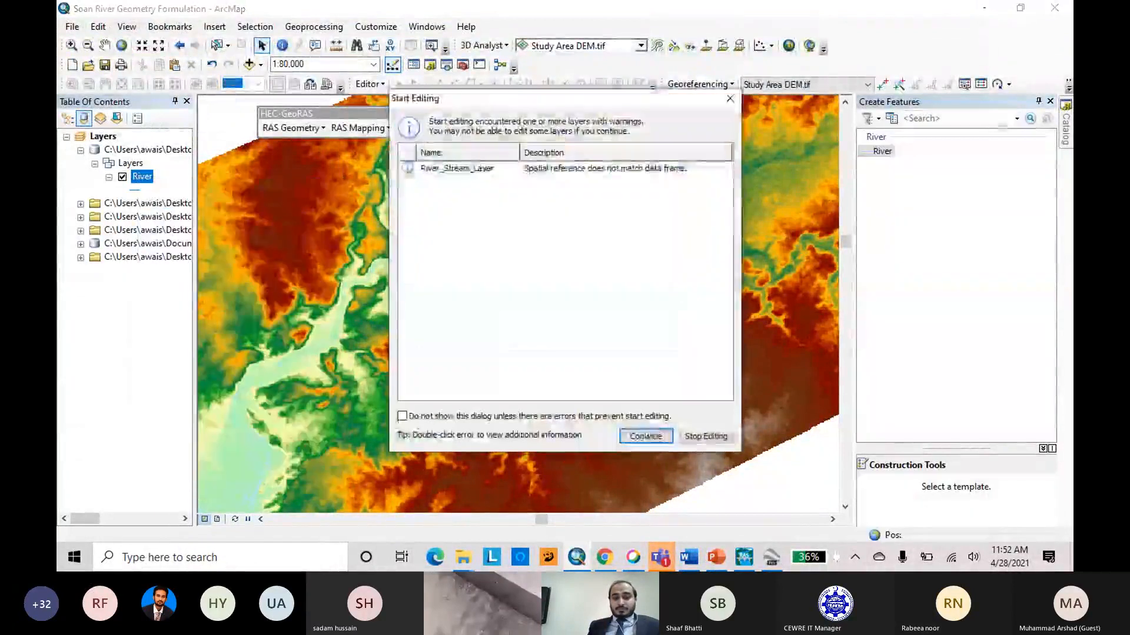
pyautogui.click(645, 437)
pyautogui.click(882, 154)
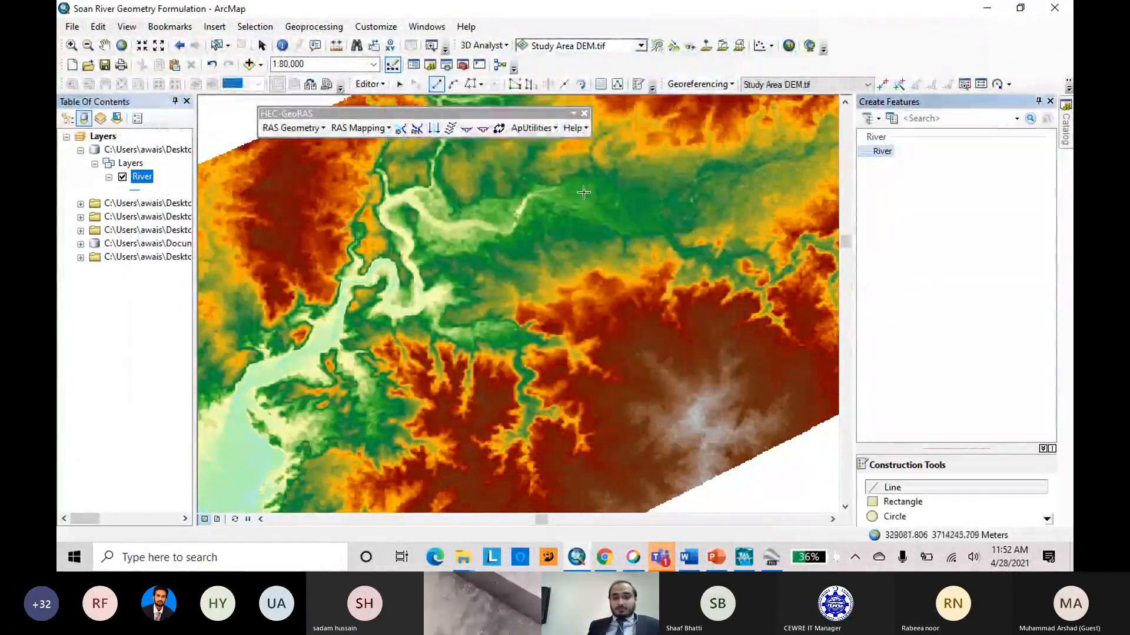
# Find River_Stream_Layer in the collapsed source groups and display it over the DEM as the guide for tracing.
pyautogui.click(80, 217)
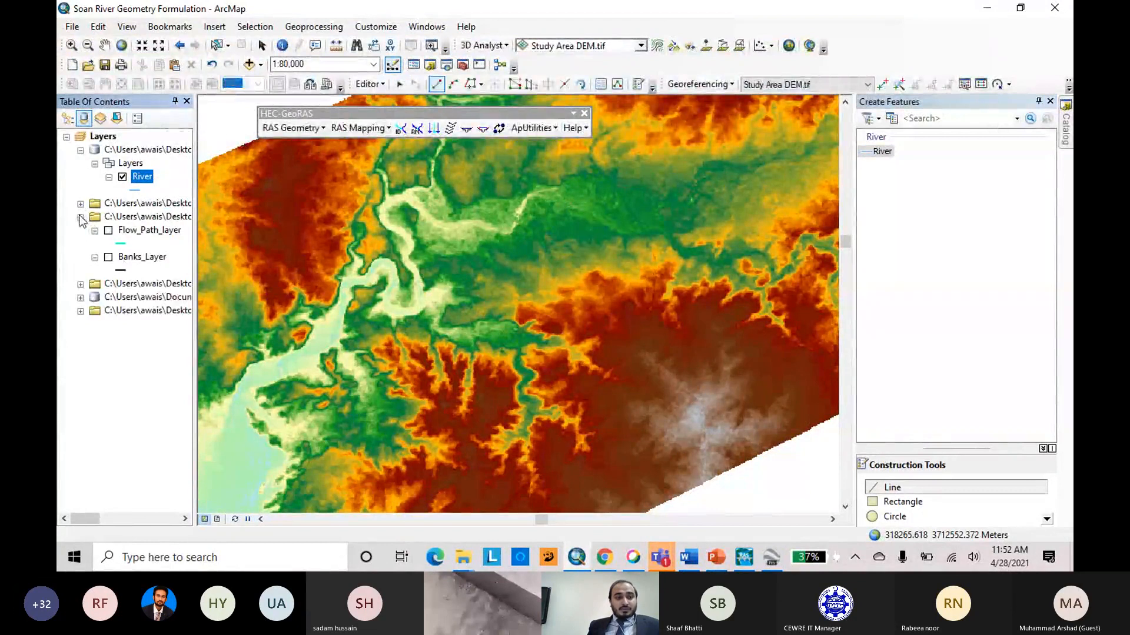
pyautogui.click(80, 217)
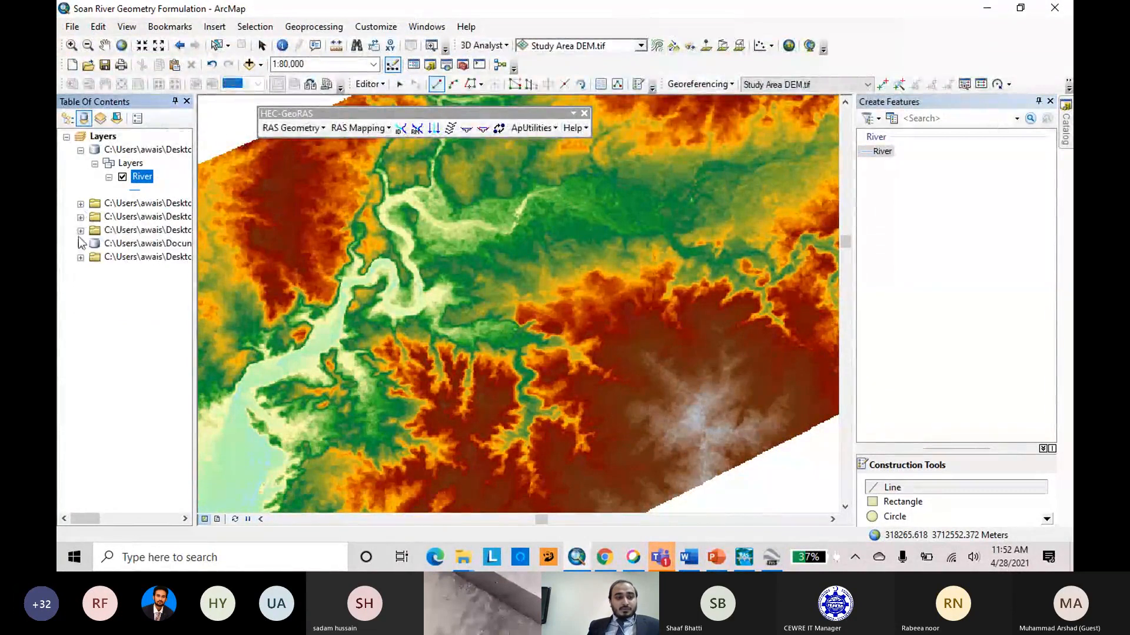
pyautogui.click(81, 230)
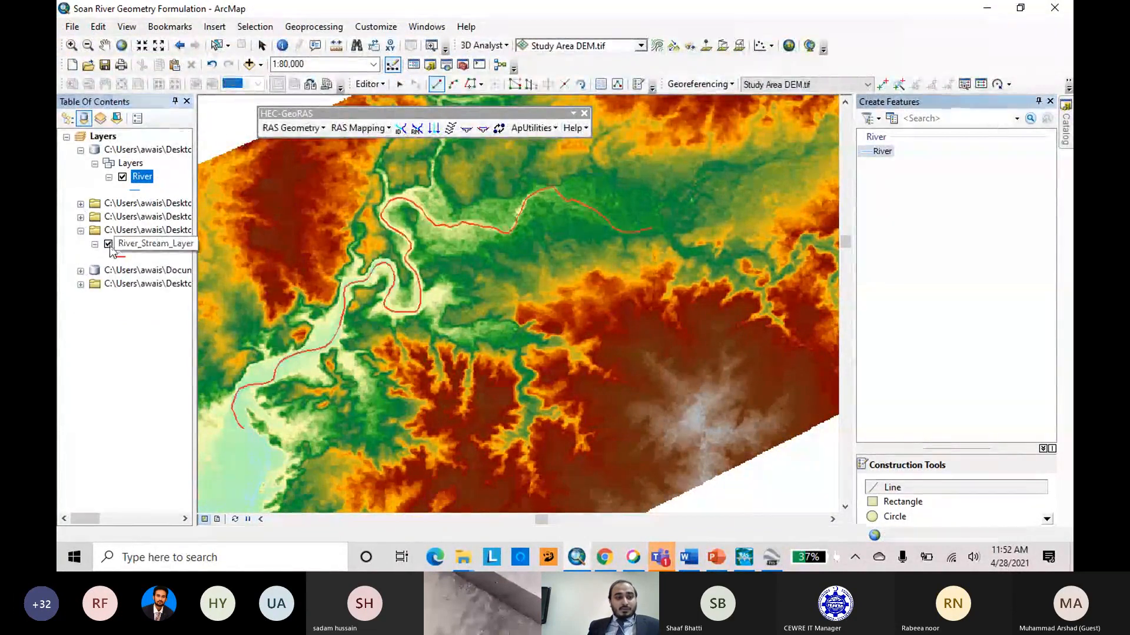
pyautogui.scroll(-3, 730, 295)
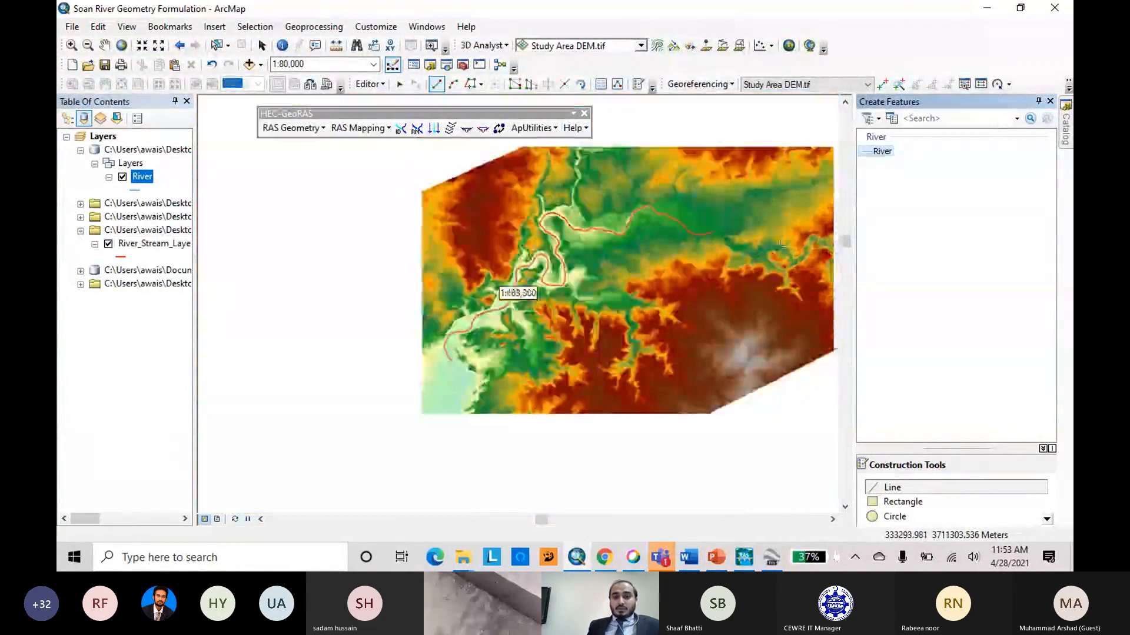
pyautogui.scroll(3, 727, 236)
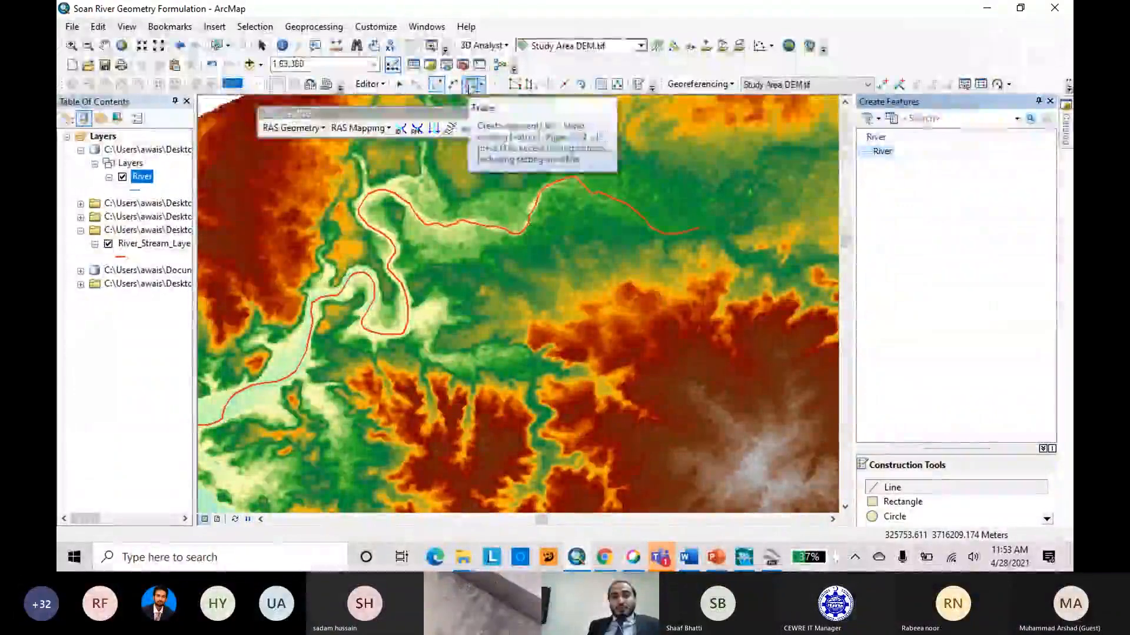
# Trace the whole River_Stream_Layer line from its eastern end to its southwestern end as a River feature and finish the sketch.
pyautogui.click(436, 85)
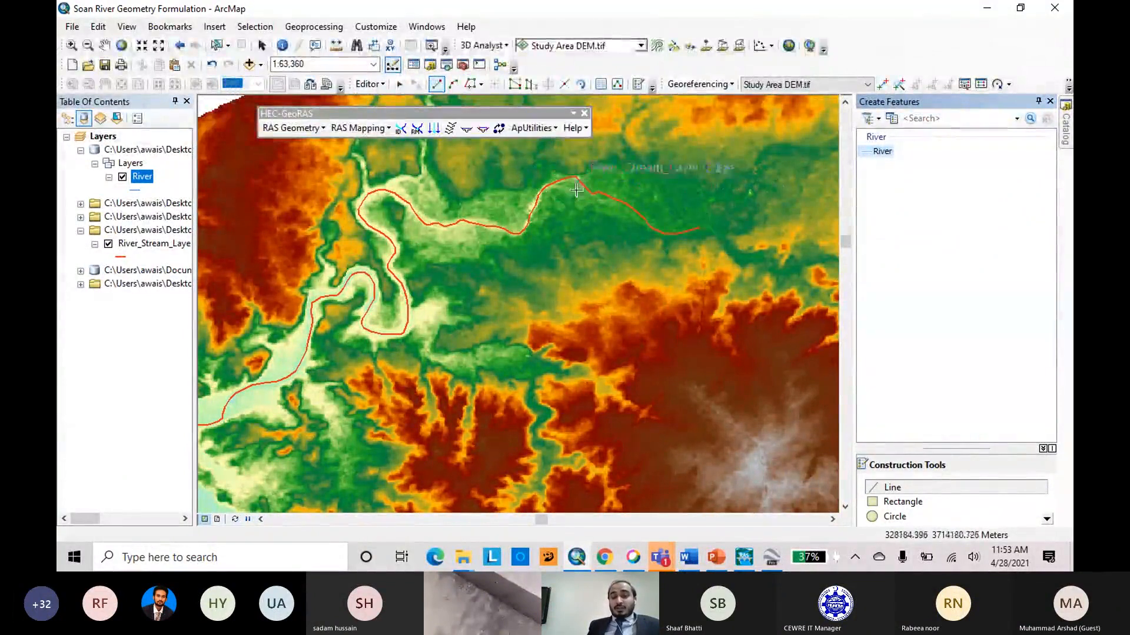
pyautogui.click(471, 84)
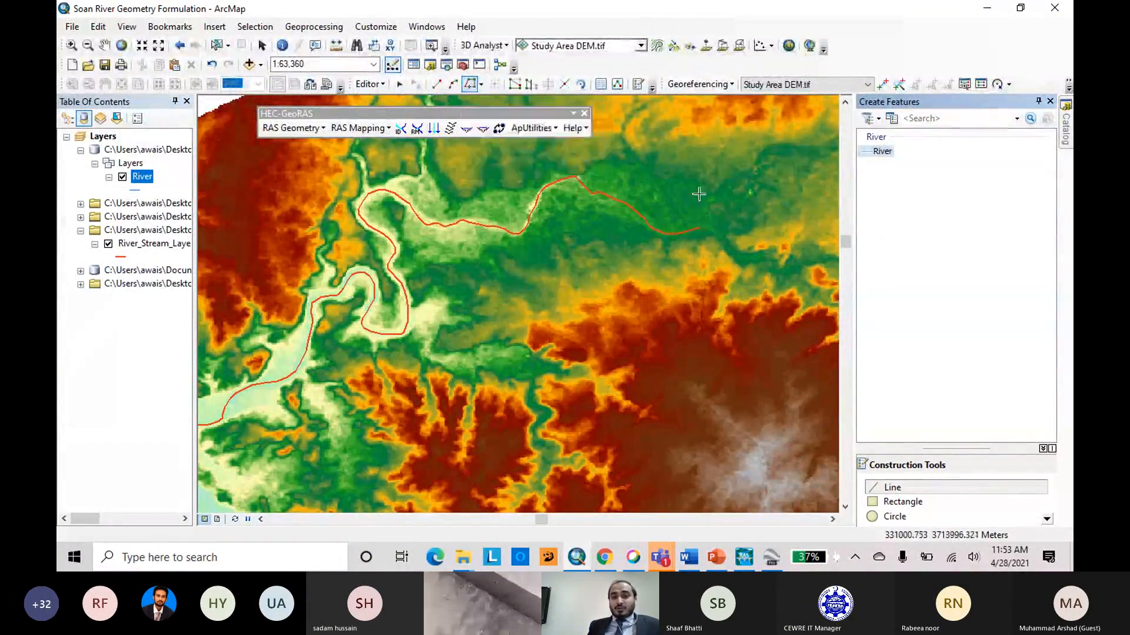
pyautogui.click(702, 227)
pyautogui.scroll(-3, 780, 228)
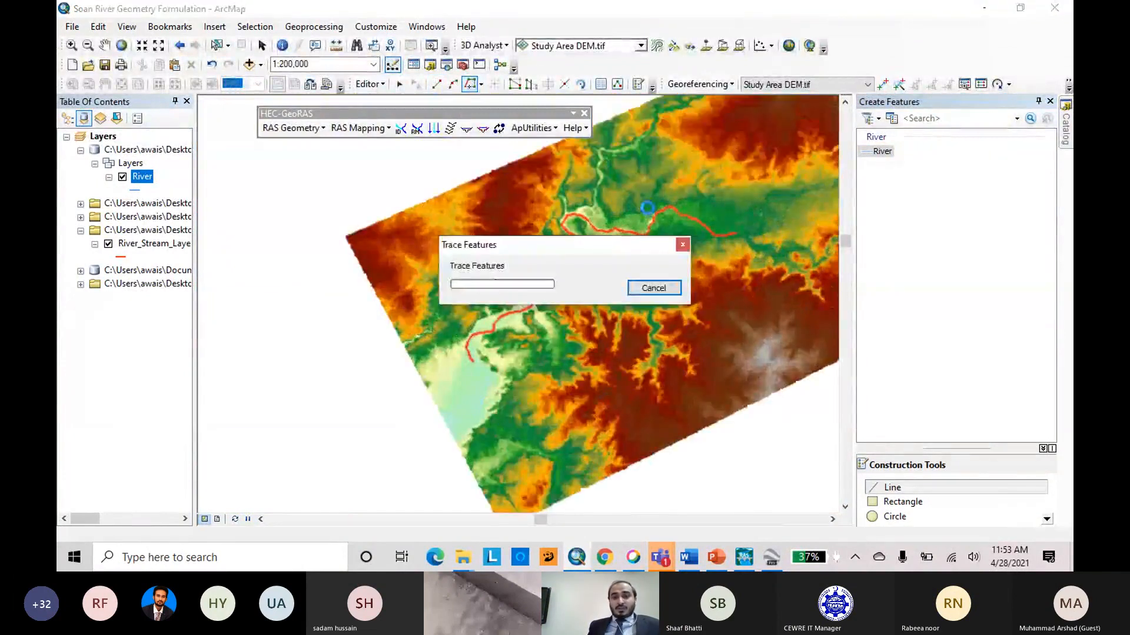
pyautogui.press('F2')
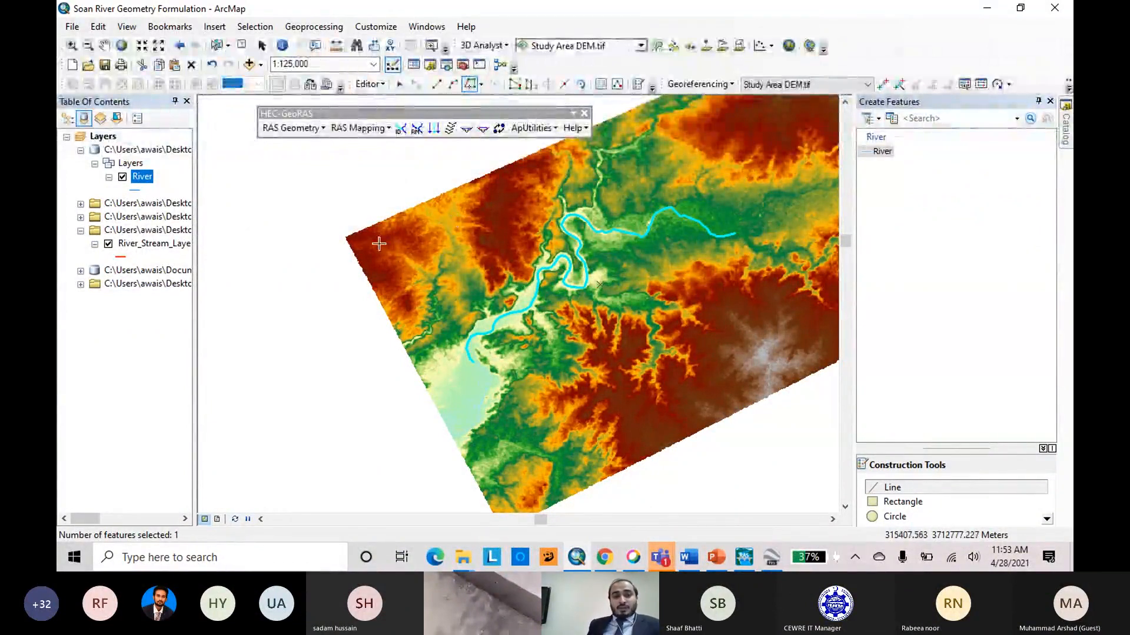
# Save the River edits and stop editing, and hide River_Stream_Layer so only the traced River line shows.
pyautogui.scroll(2, 330, 245)
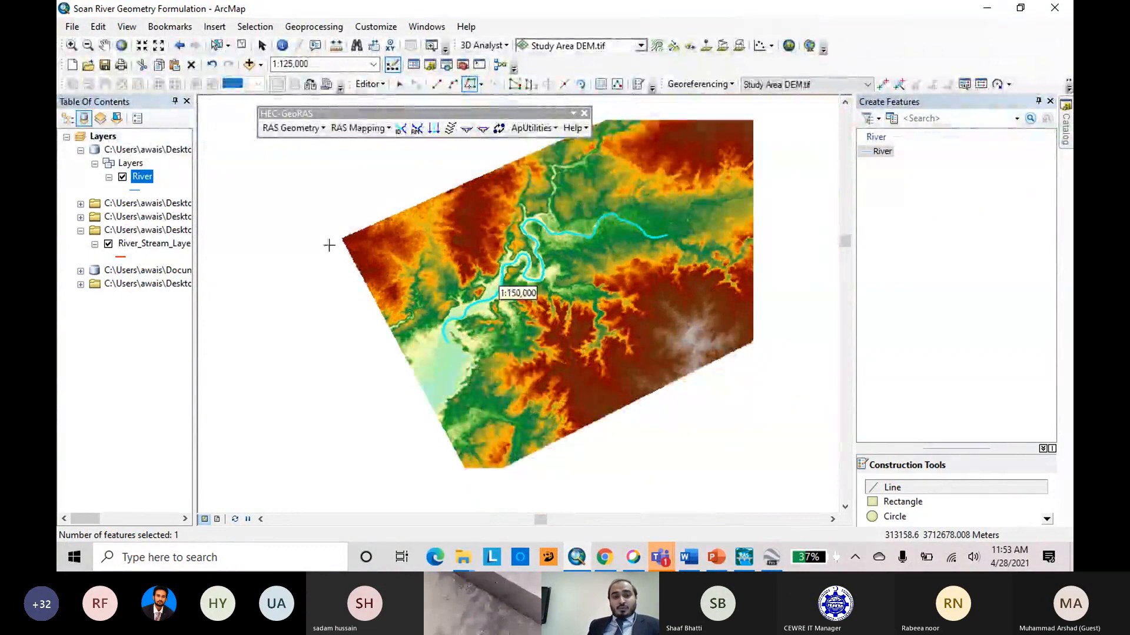
pyautogui.scroll(-3, 652, 302)
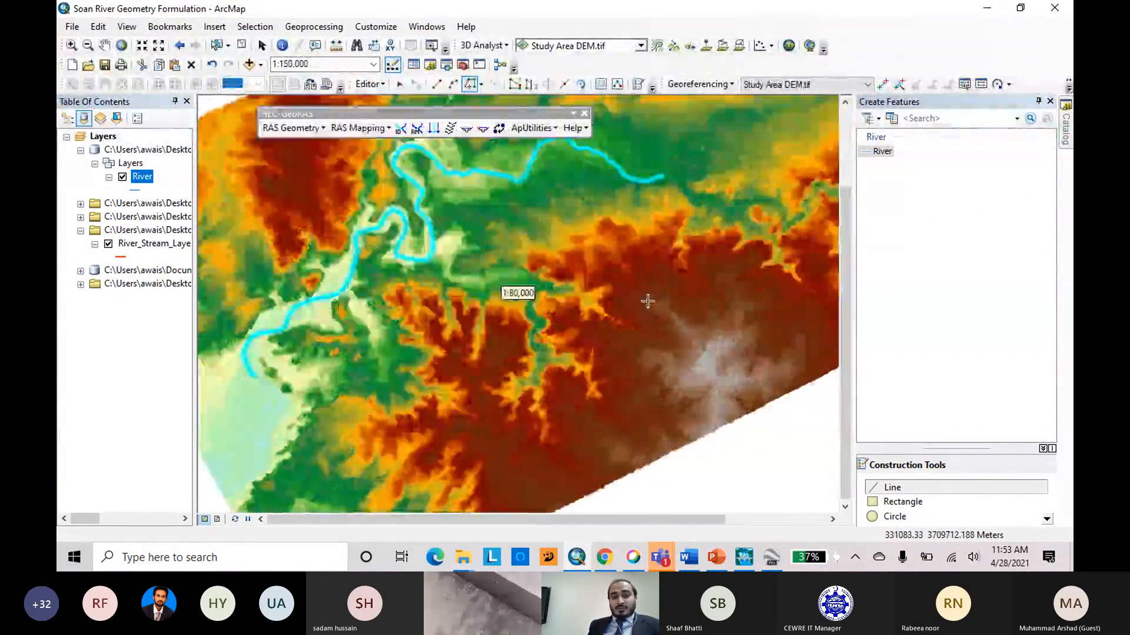
pyautogui.scroll(-1, 648, 301)
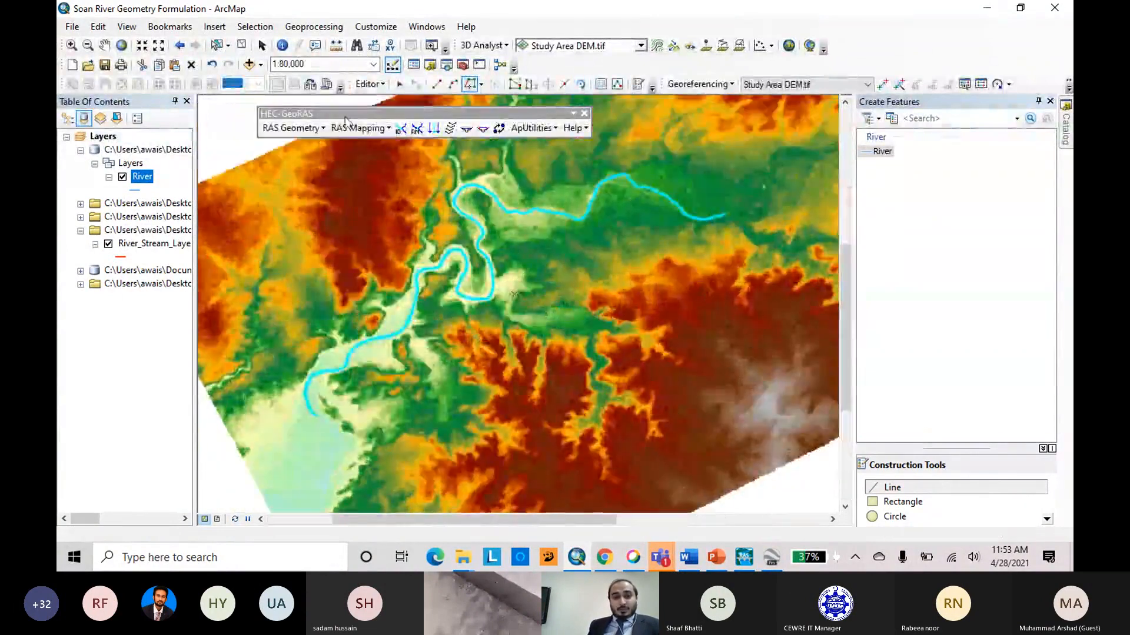
pyautogui.click(369, 84)
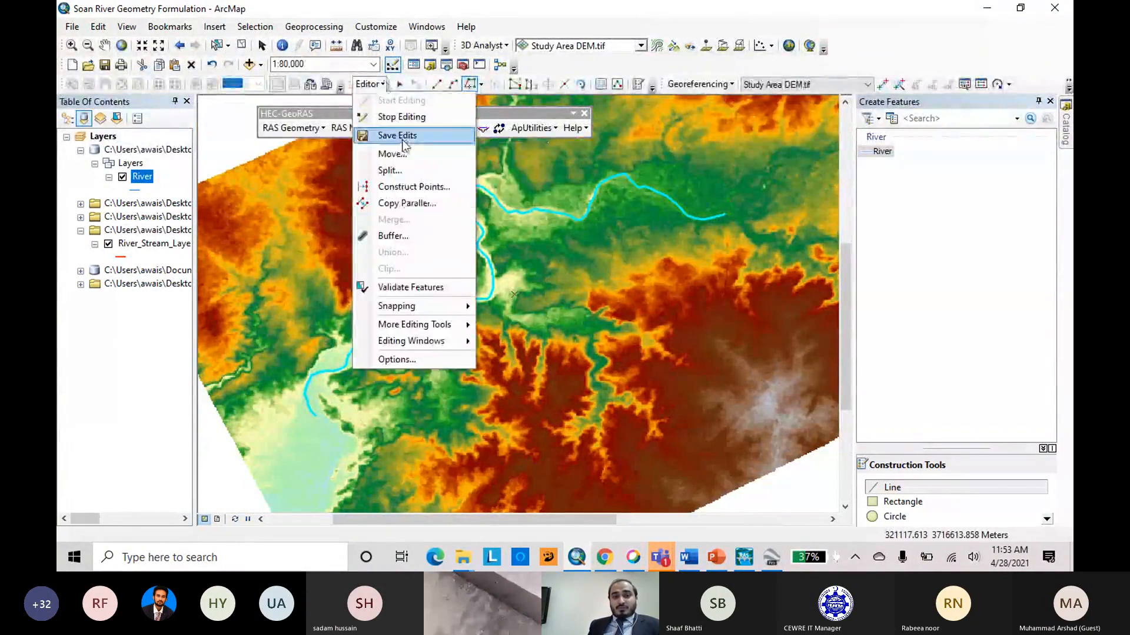
pyautogui.click(399, 135)
pyautogui.click(368, 84)
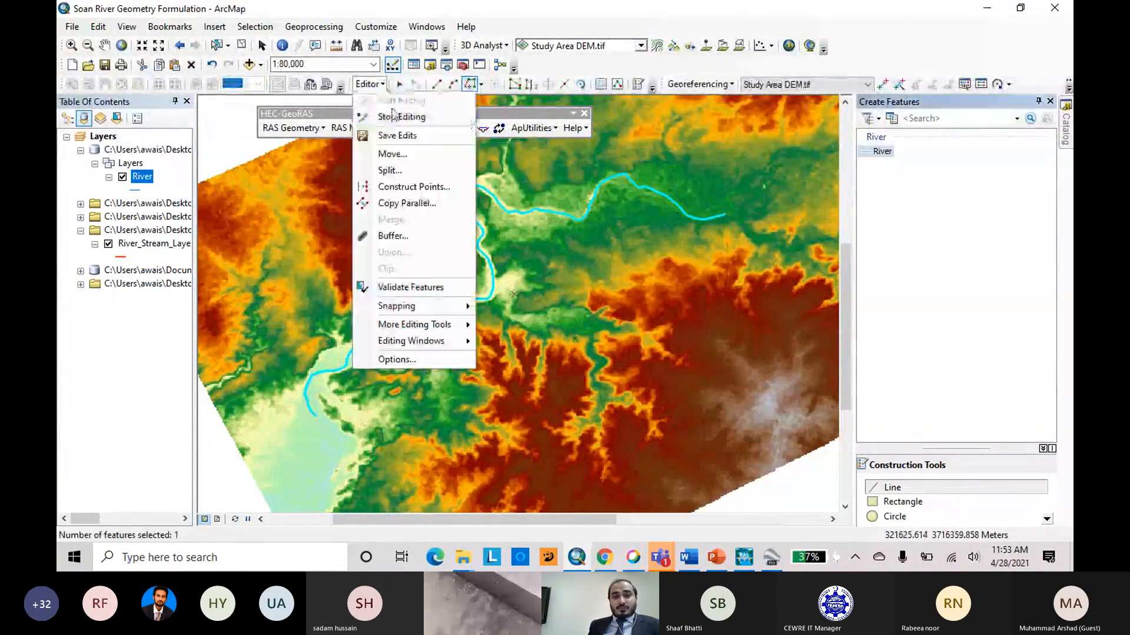
pyautogui.click(390, 115)
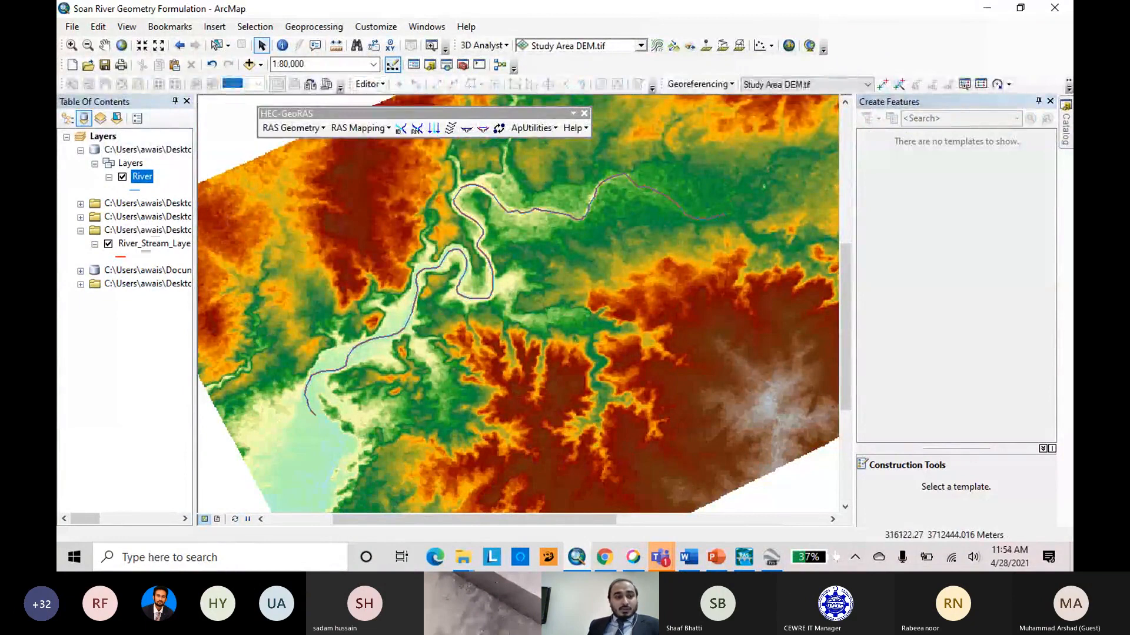
pyautogui.click(109, 243)
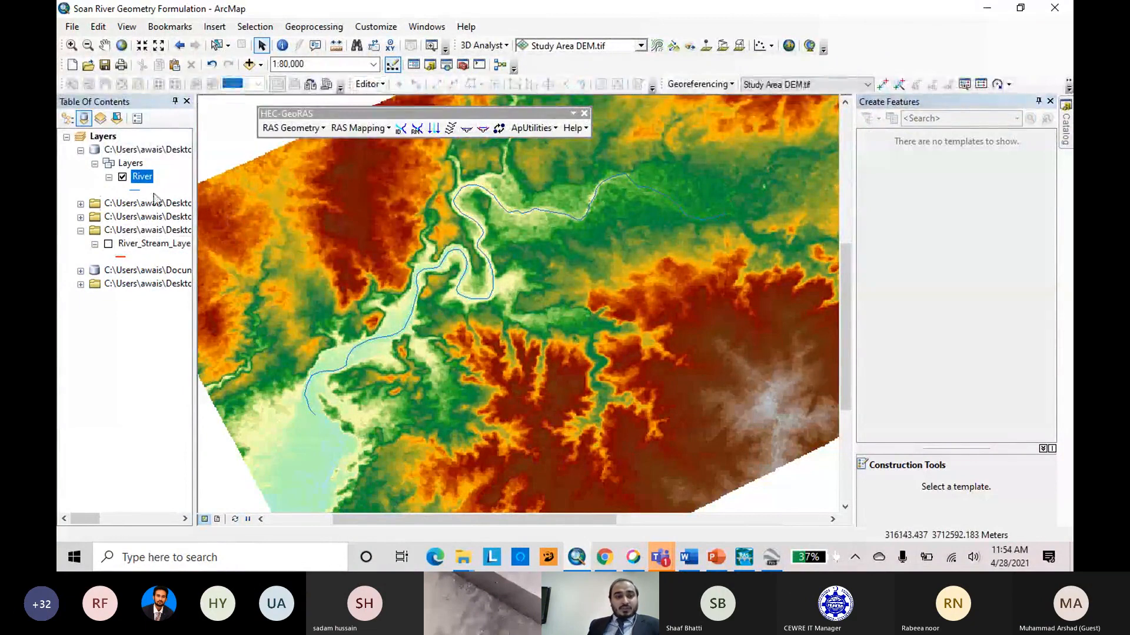
# Examine the attribute table of the River layer, including its River and Reach fields, and close it.
pyautogui.rightClick(142, 180)
pyautogui.click(179, 221)
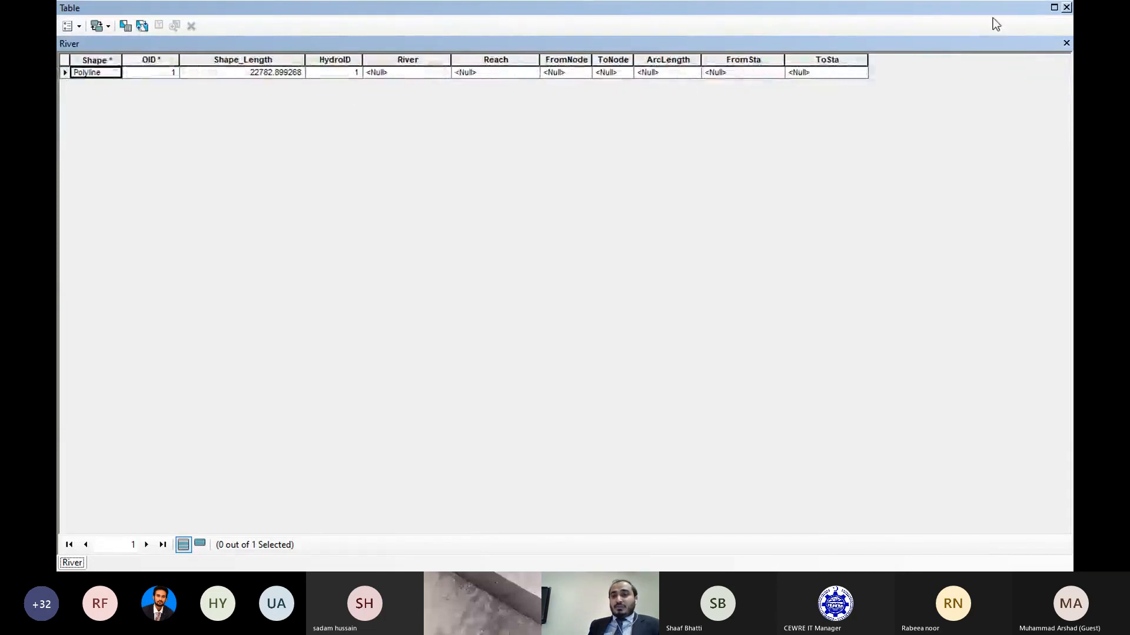
pyautogui.click(1067, 8)
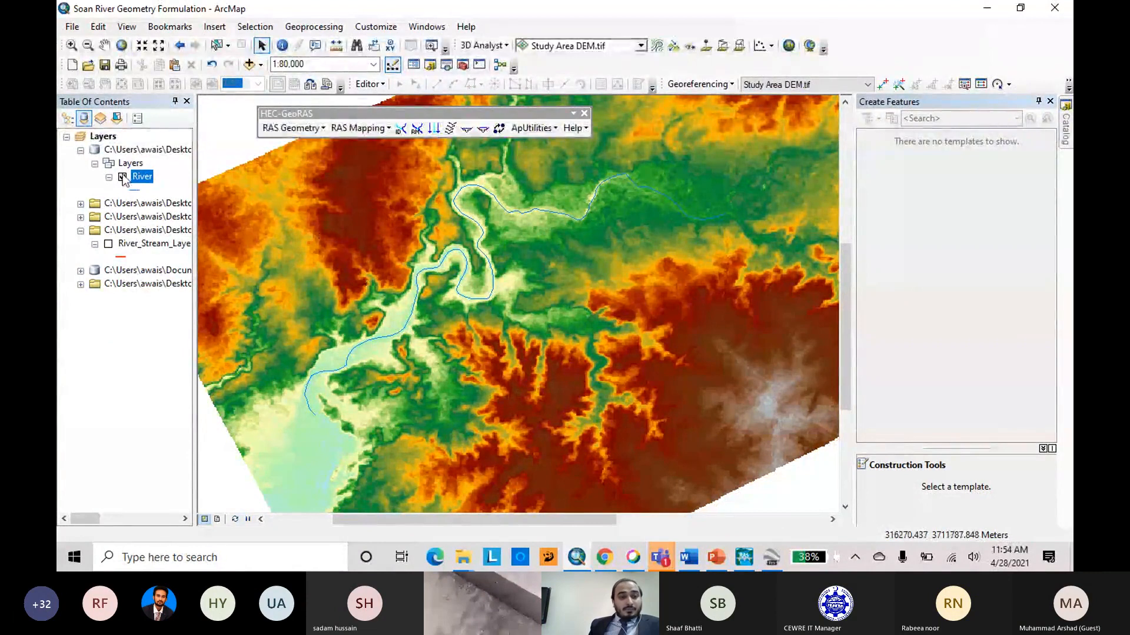
# Create the HEC-GeoRAS Bank Lines layer for digitizing the river banks.
pyautogui.click(320, 130)
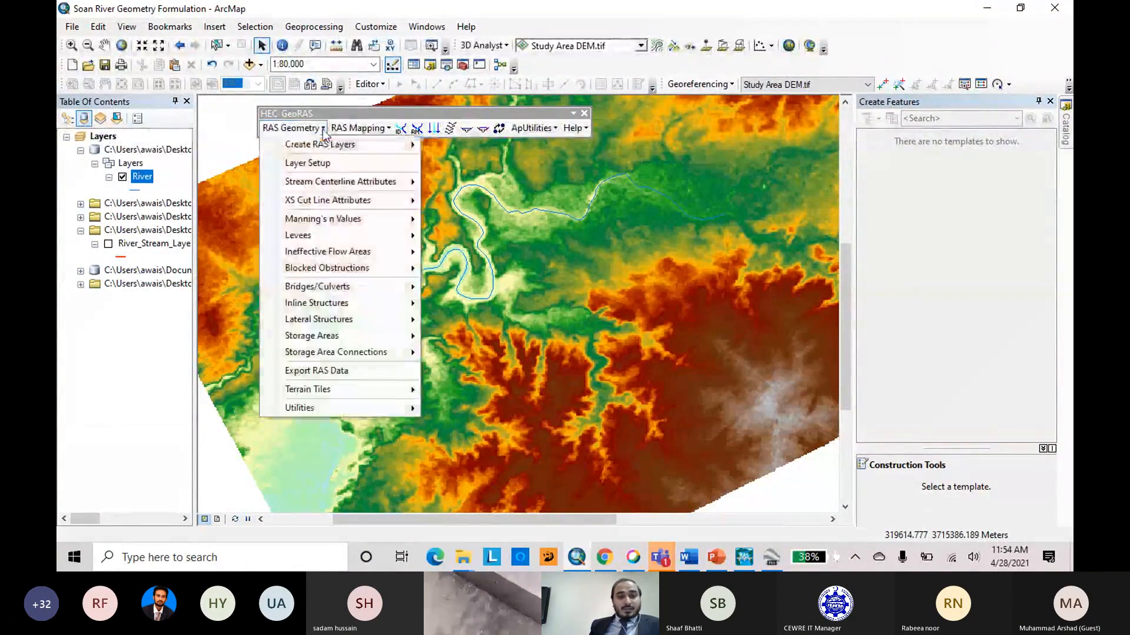
pyautogui.moveTo(363, 146)
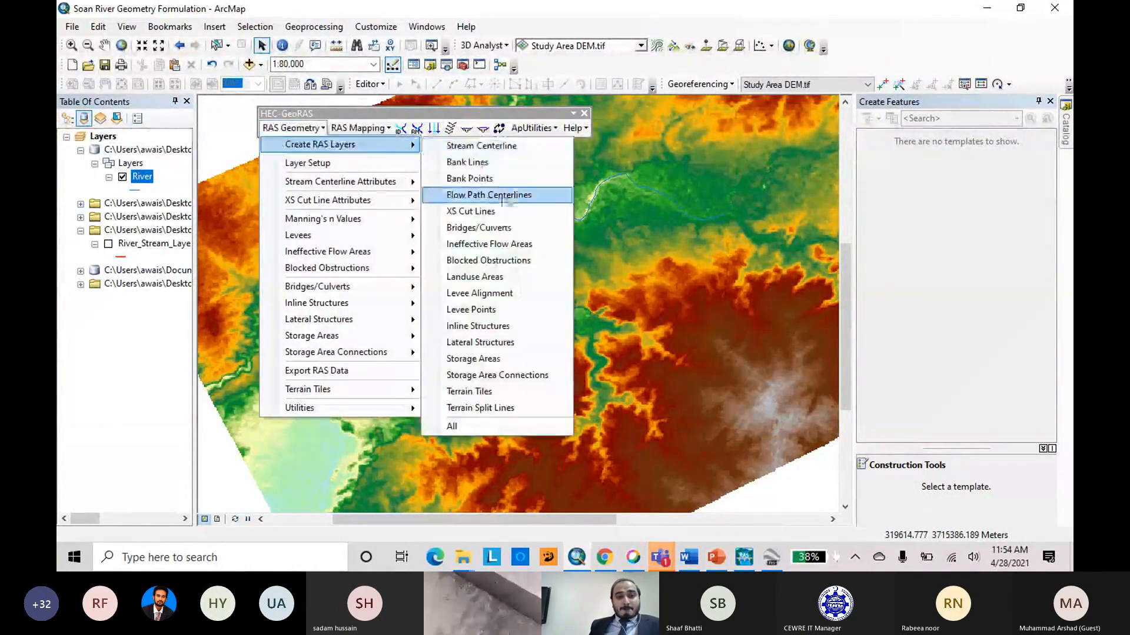
pyautogui.click(467, 162)
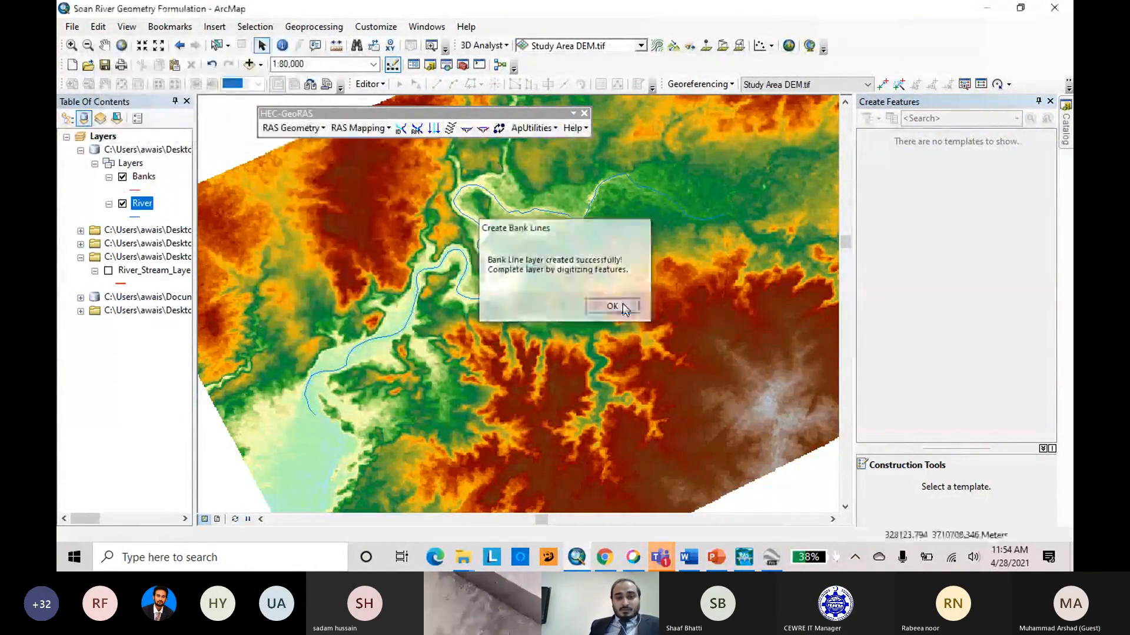
pyautogui.click(622, 303)
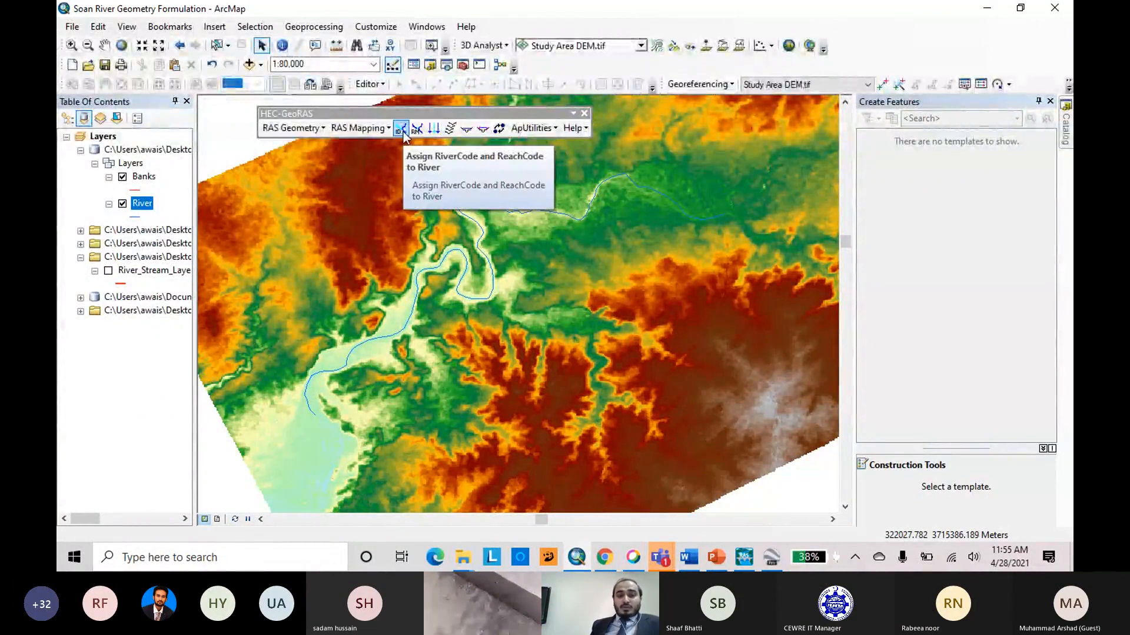
# Assign the river name Soan River and the reach name Rawalpindi to the traced river line.
pyautogui.click(401, 129)
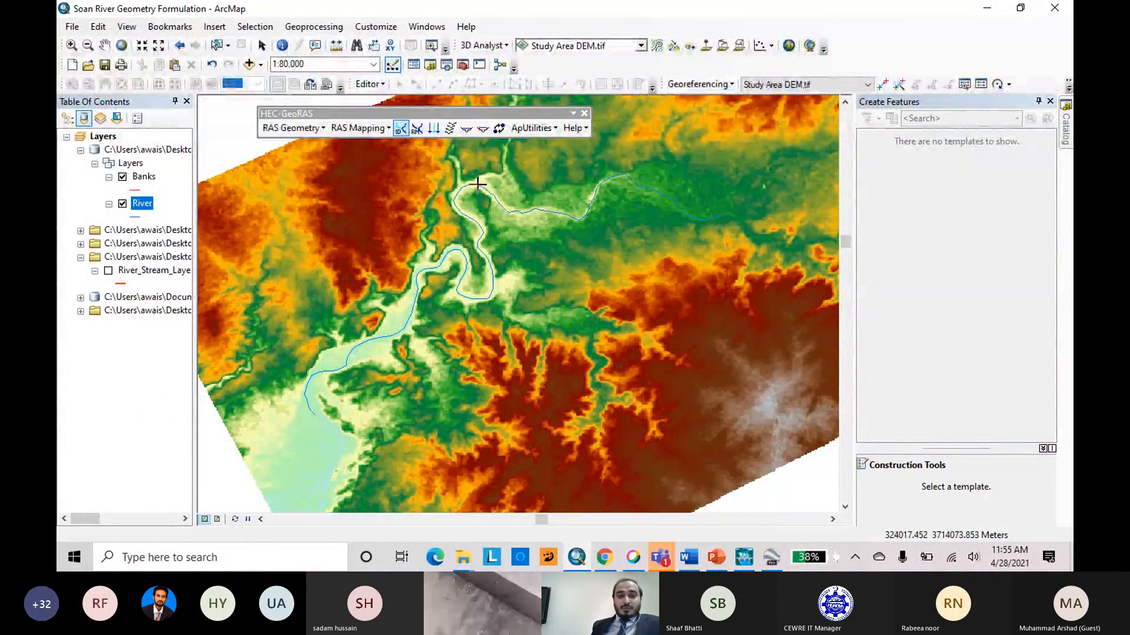
pyautogui.click(477, 184)
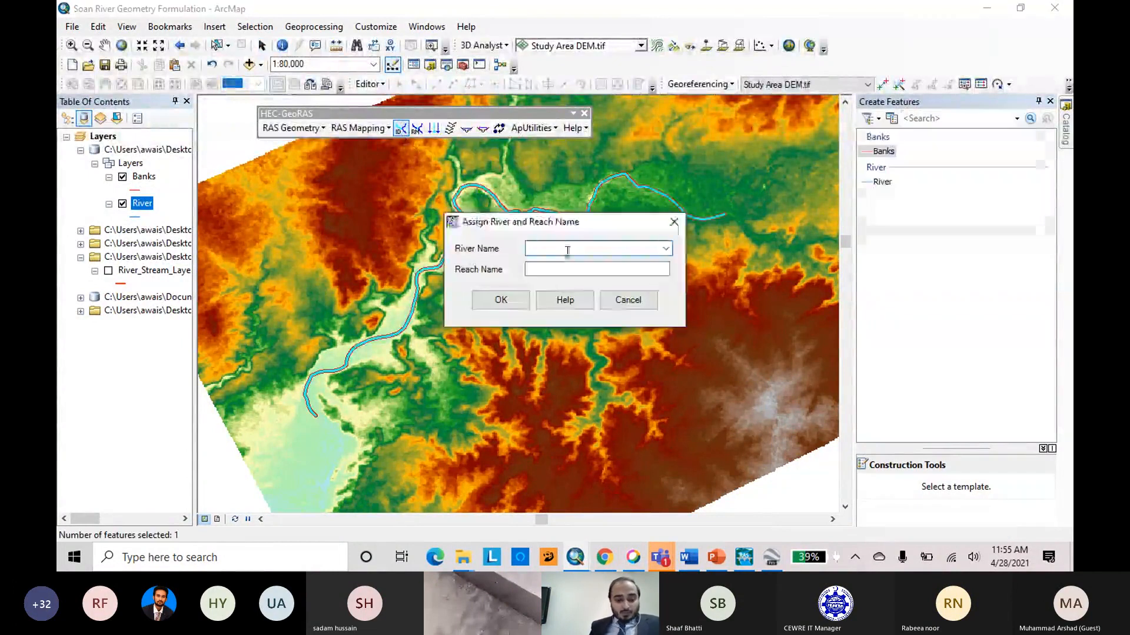
pyautogui.write('Soan River')
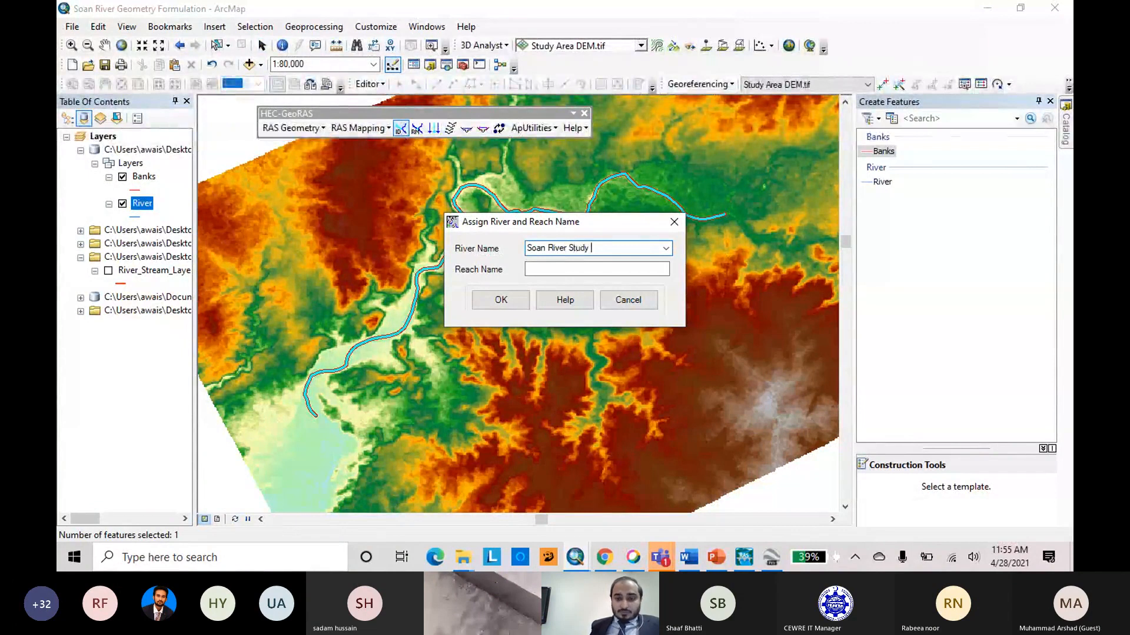
pyautogui.click(562, 267)
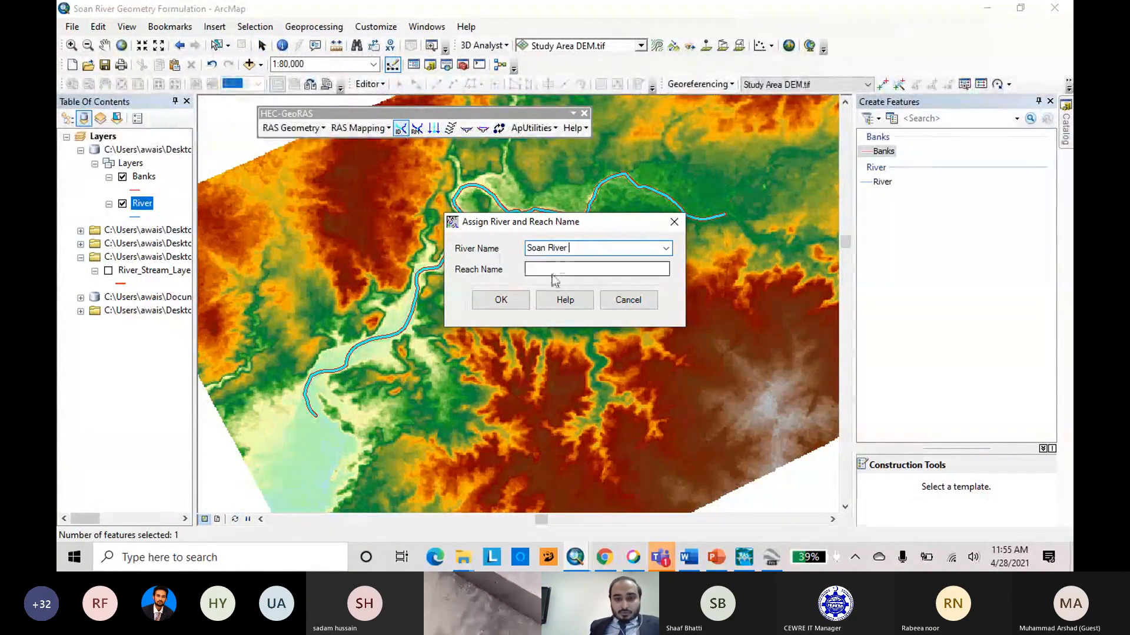
pyautogui.write('Reach')
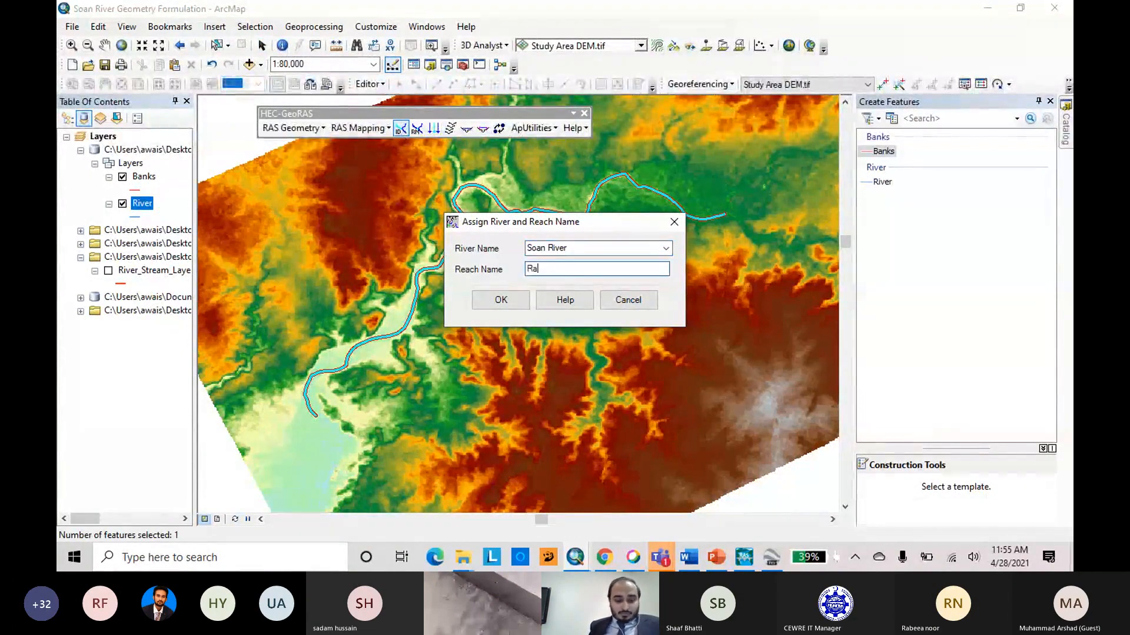
pyautogui.write('pindi')
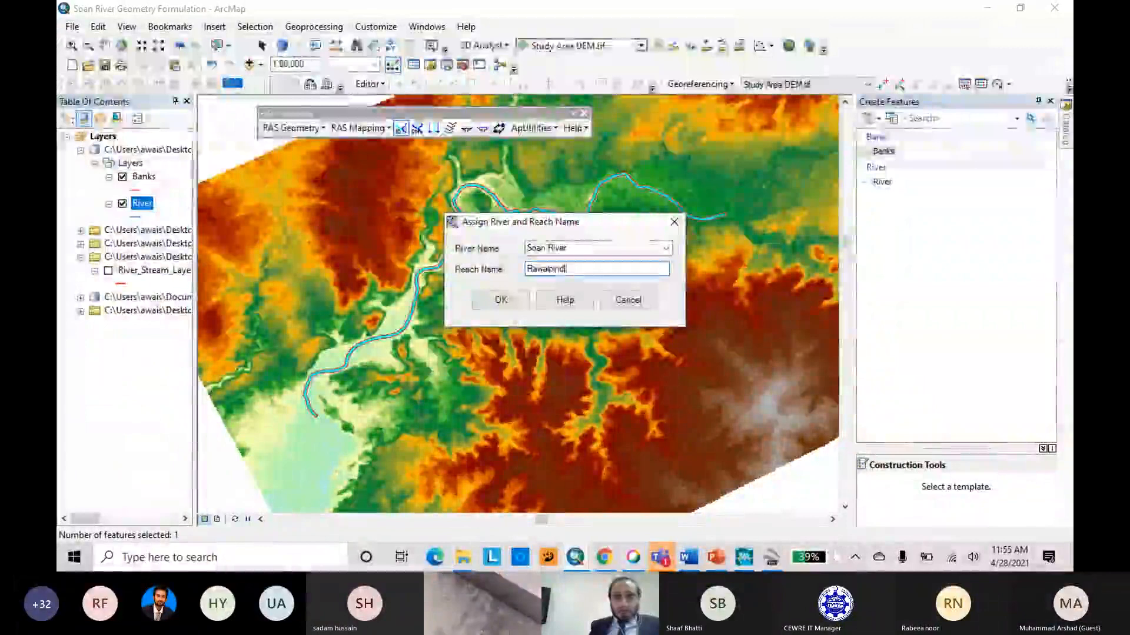
pyautogui.click(521, 305)
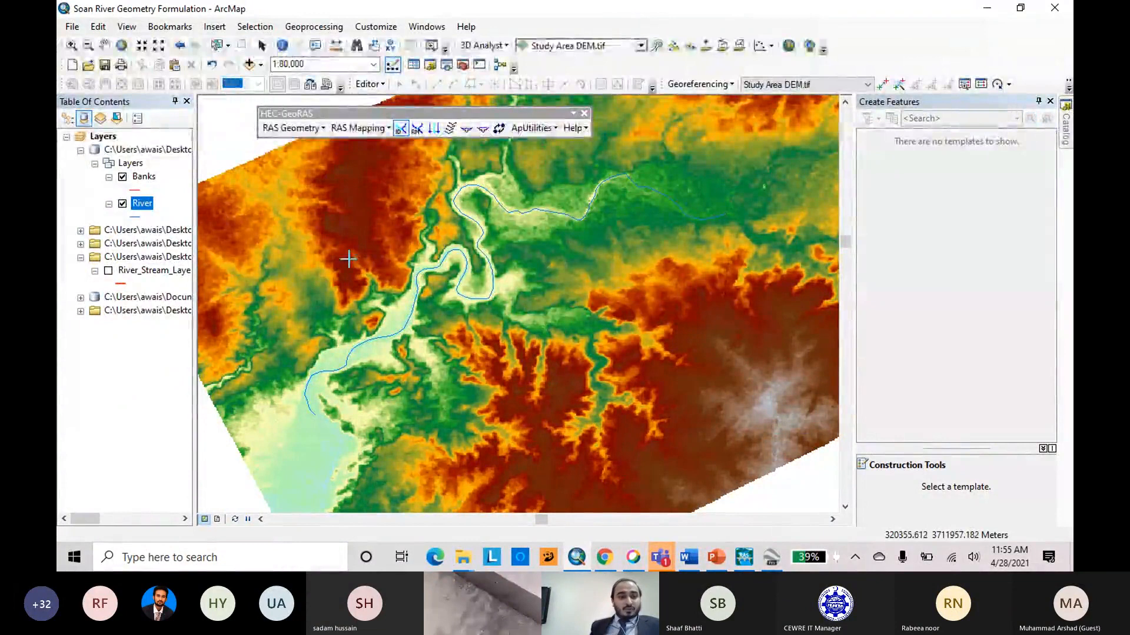
# Hide the River layer so its centerline is out of the way for bank digitizing.
pyautogui.click(123, 204)
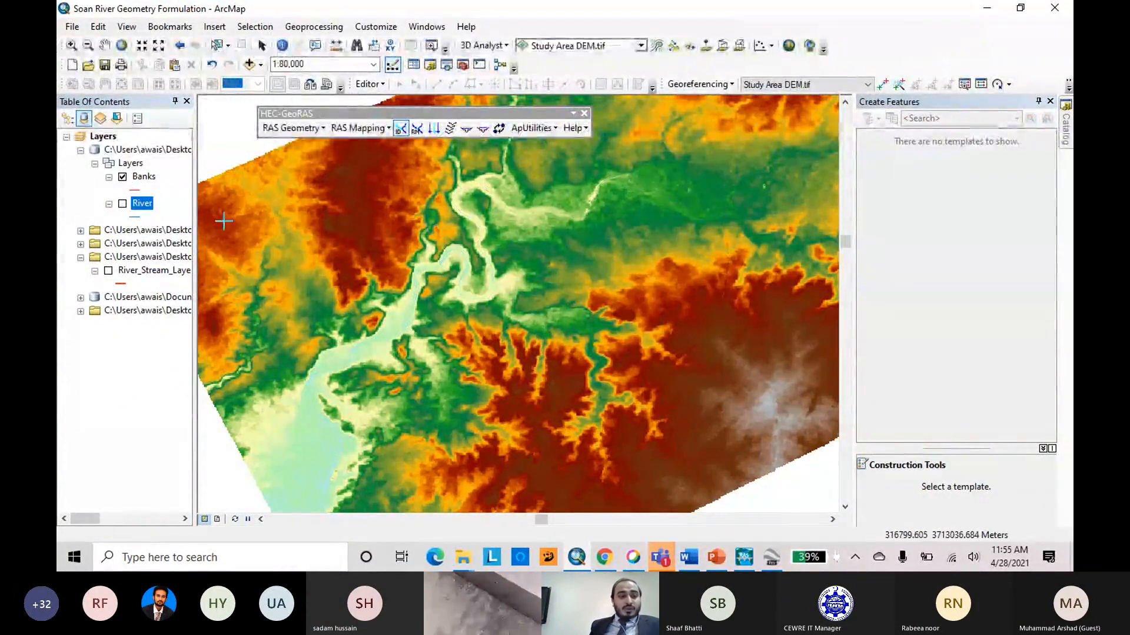
pyautogui.click(136, 191)
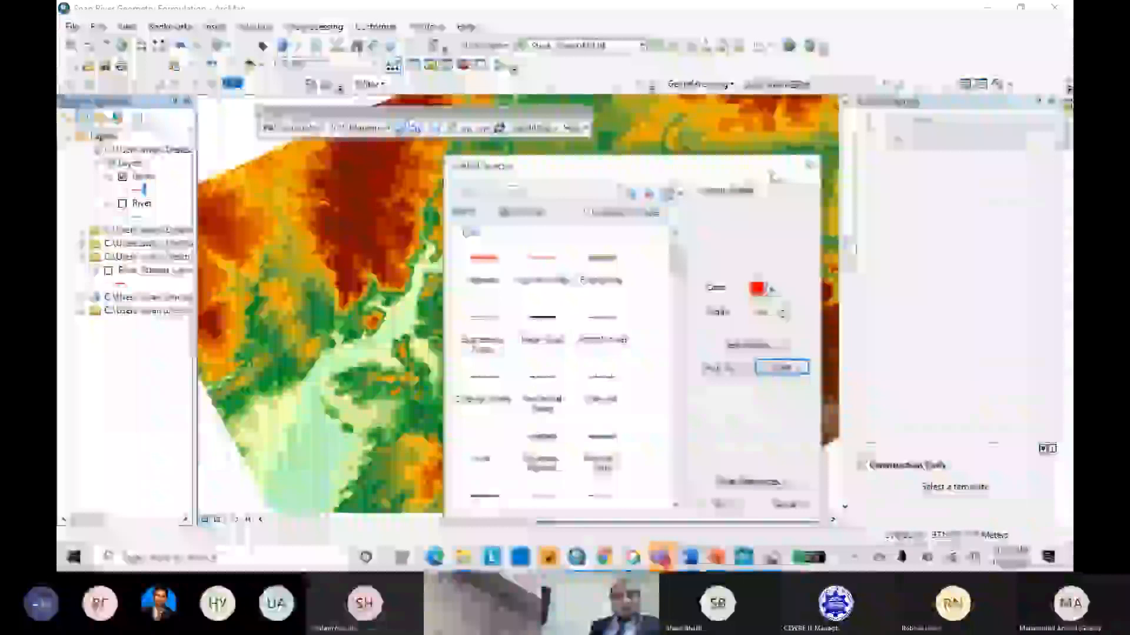
pyautogui.click(809, 166)
# Start an edit session on the Banks layer despite the spatial reference warning, and choose the Banks template for drawing lines.
pyautogui.rightClick(149, 176)
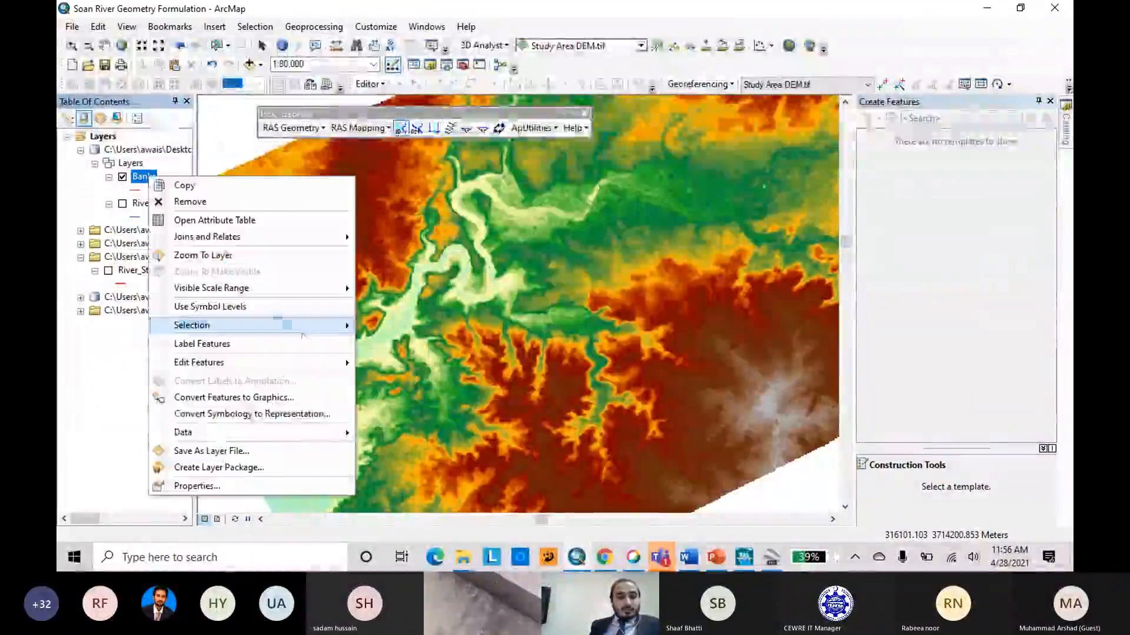
pyautogui.moveTo(347, 367)
pyautogui.click(404, 363)
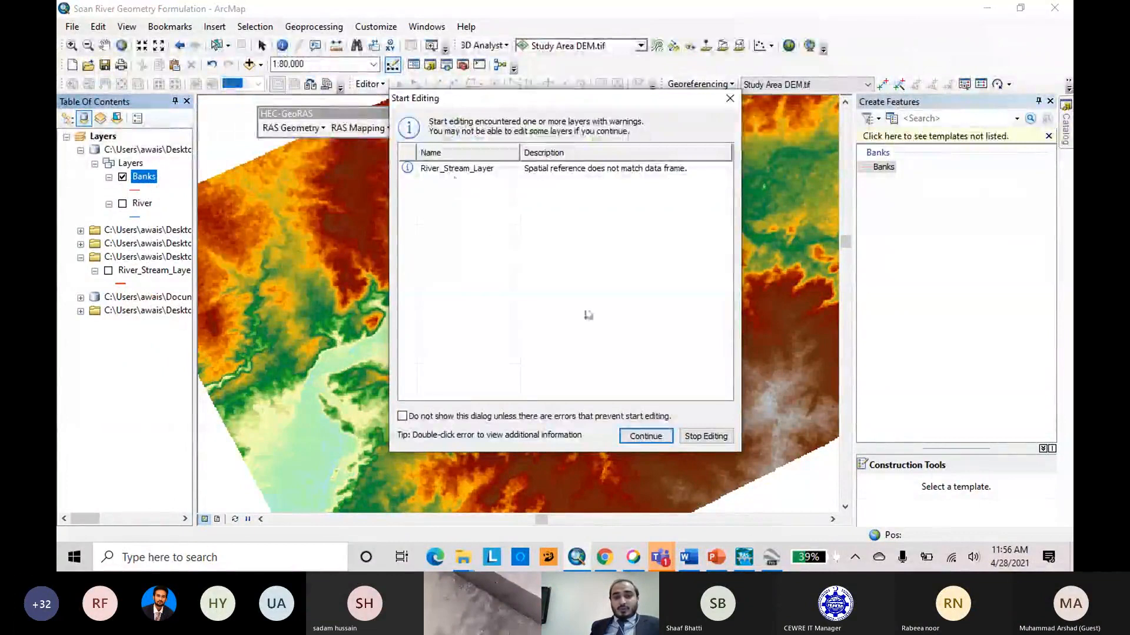
pyautogui.click(645, 442)
pyautogui.click(884, 167)
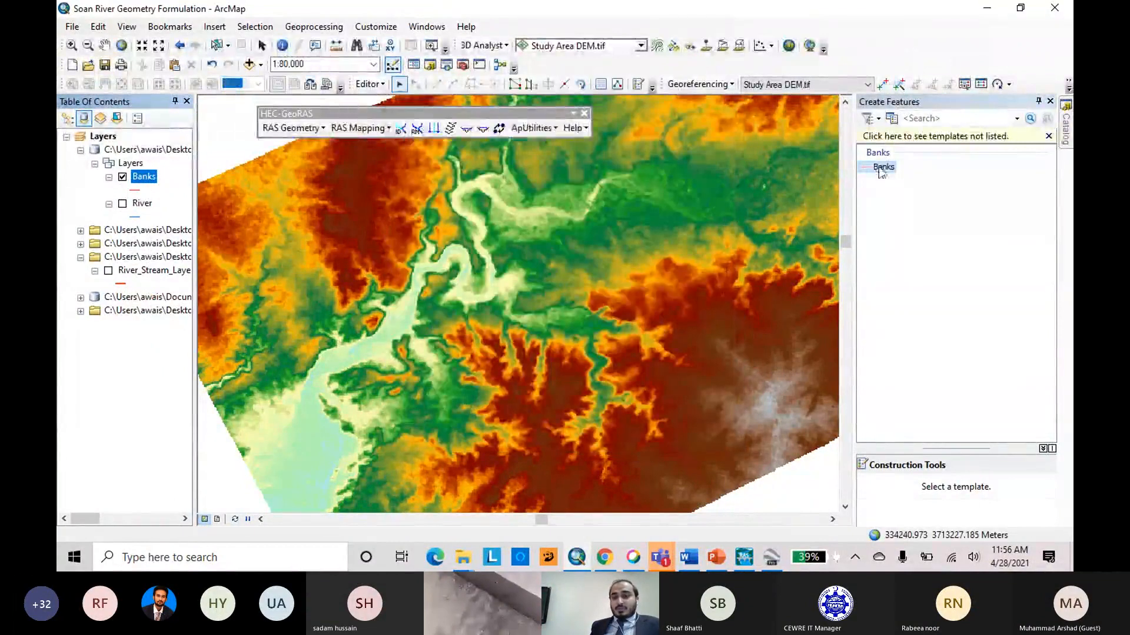
# Find Banks_Layer in the collapsed source groups and display it over the DEM as the guide for tracing.
pyautogui.click(81, 257)
pyautogui.click(81, 244)
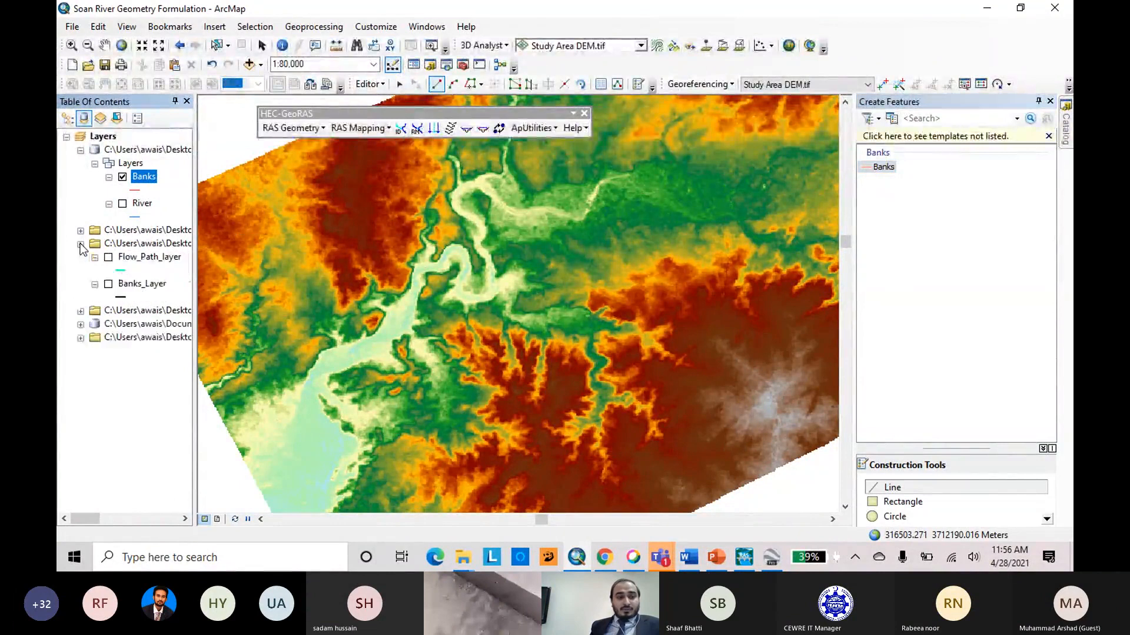
pyautogui.click(109, 284)
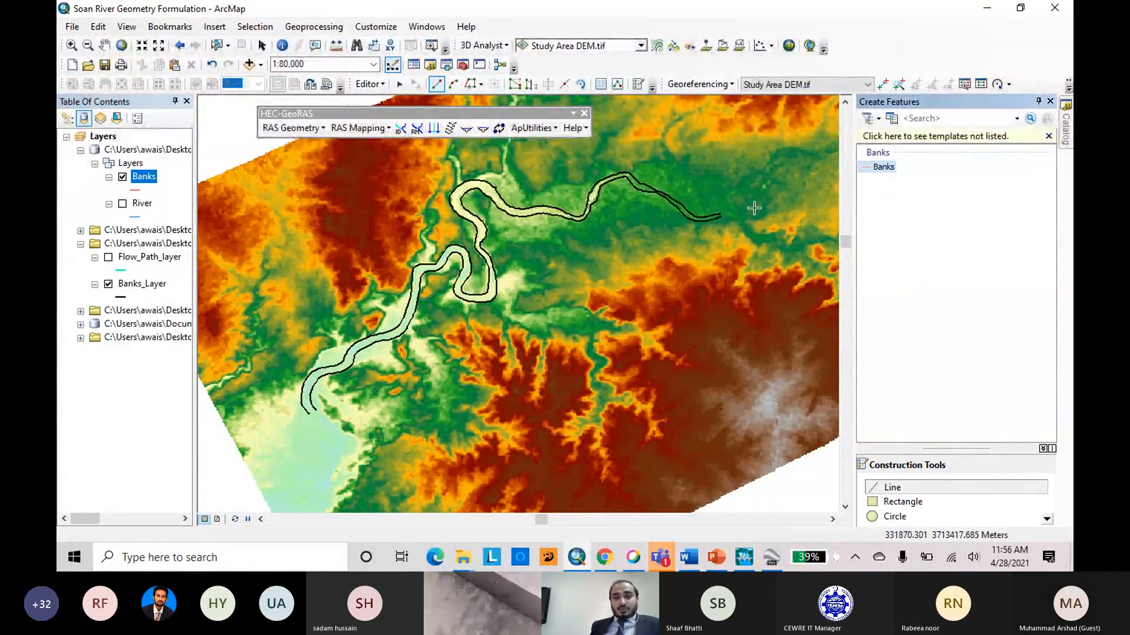
# Trace the southern bank line of Banks_Layer from its eastern endpoint to its southwestern end as a Banks feature and finish the sketch.
pyautogui.scroll(2, 754, 208)
pyautogui.scroll(-6, 752, 210)
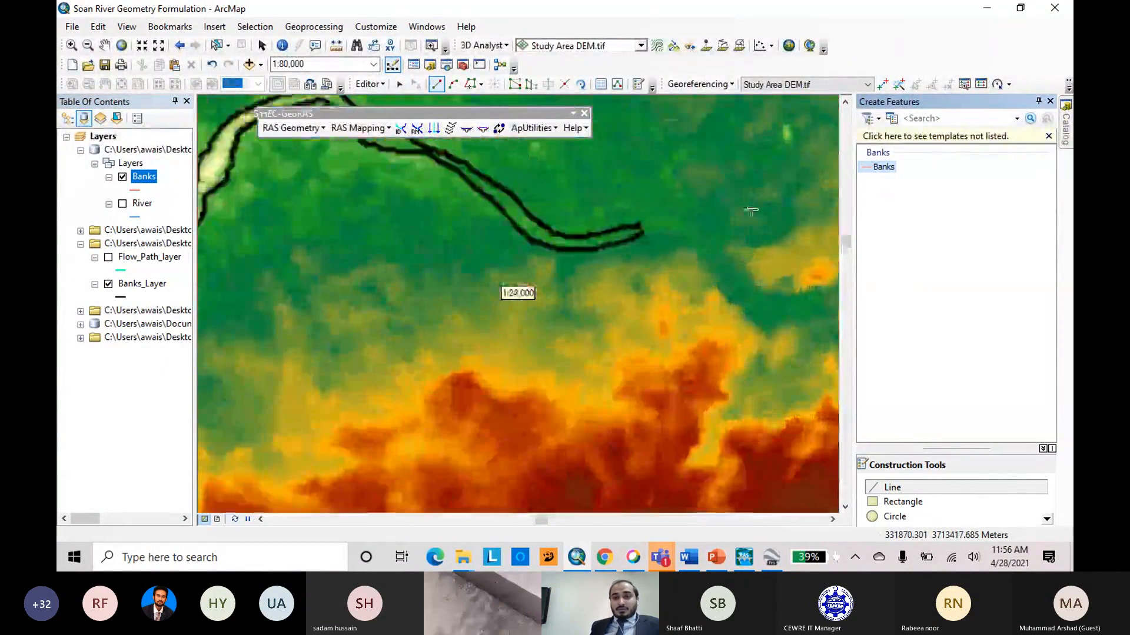
pyautogui.scroll(-4, 683, 222)
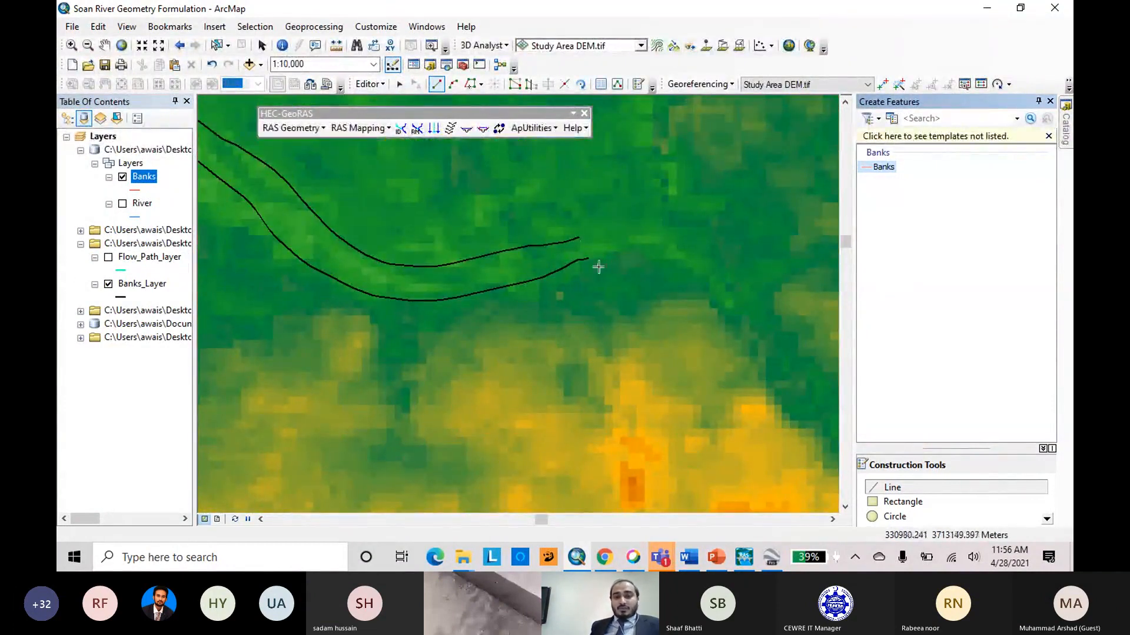
pyautogui.click(470, 87)
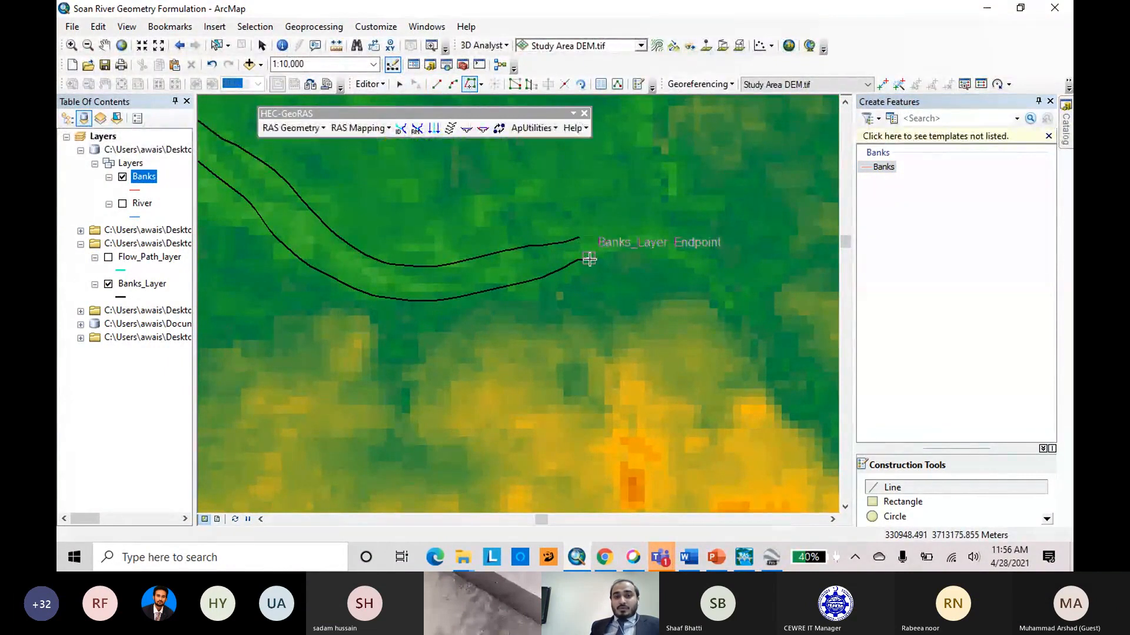
pyautogui.click(589, 259)
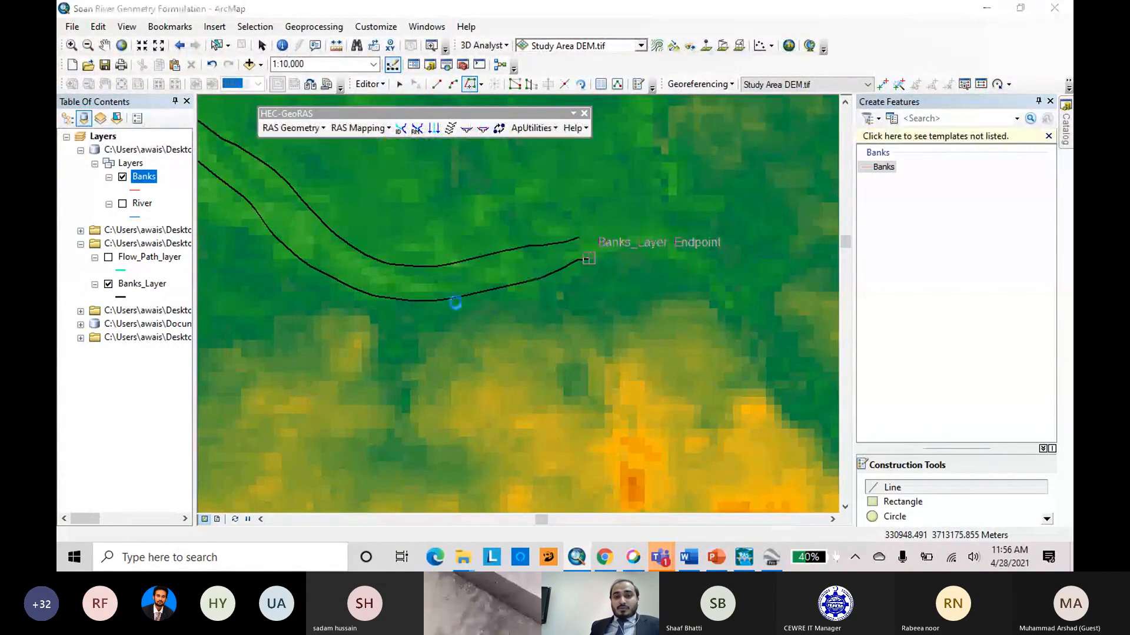
pyautogui.scroll(2, 782, 277)
pyautogui.scroll(2, 788, 273)
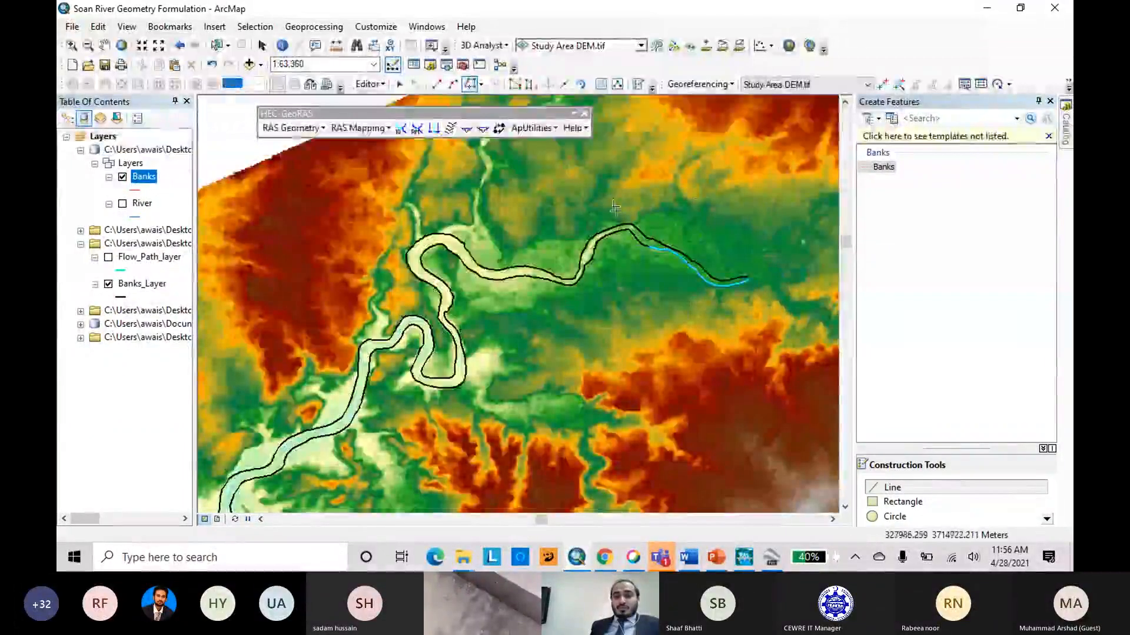
pyautogui.scroll(3, 740, 189)
pyautogui.scroll(-2, 740, 189)
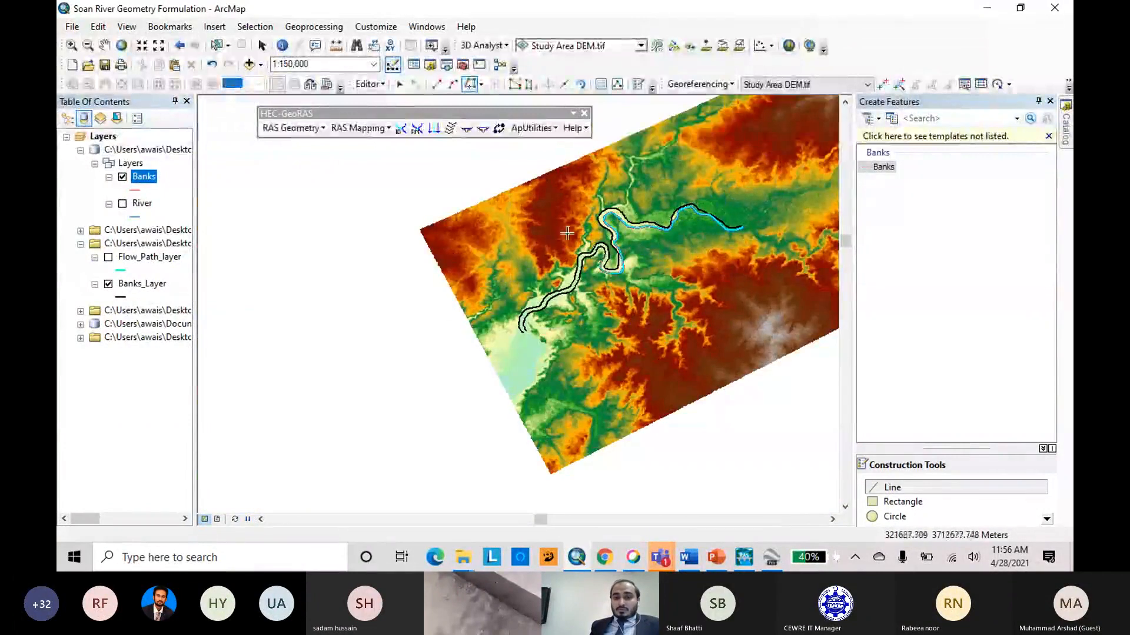
pyautogui.doubleClick(535, 354)
# Trace the northern bank line of Banks_Layer from its eastern endpoint to its southwestern end as a second Banks feature.
pyautogui.scroll(4, 712, 218)
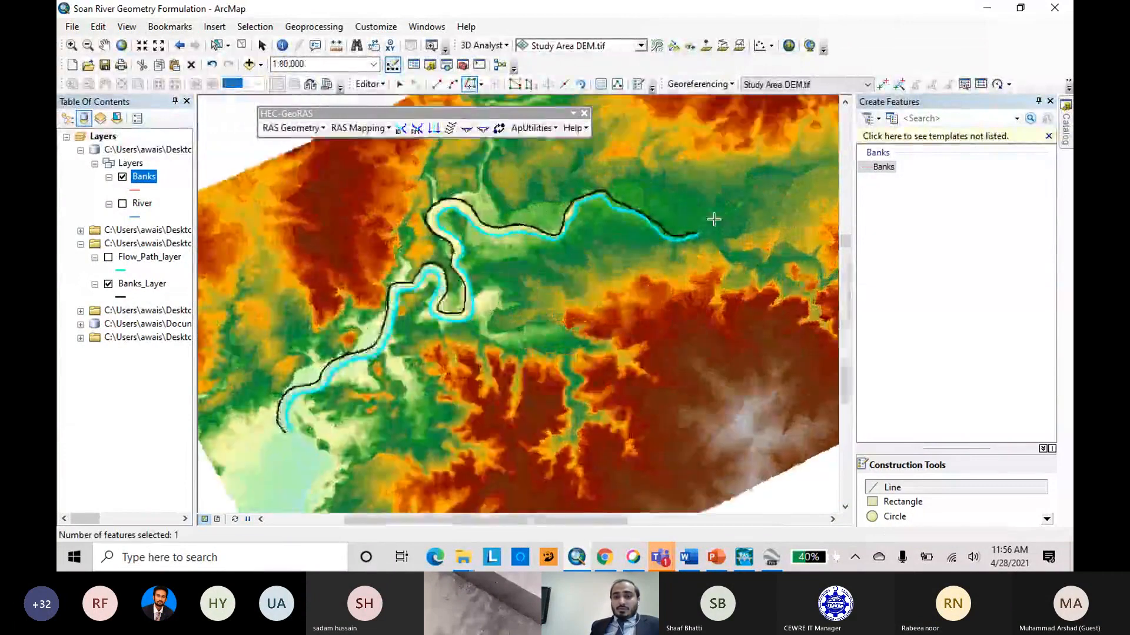
pyautogui.scroll(5, 695, 253)
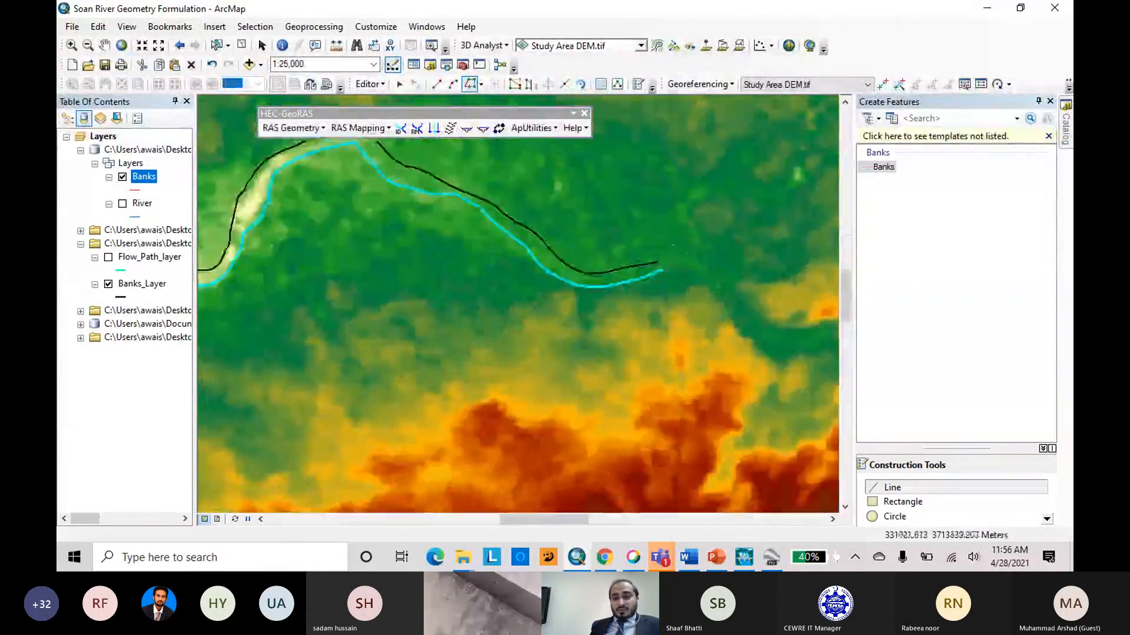
pyautogui.scroll(1, 670, 242)
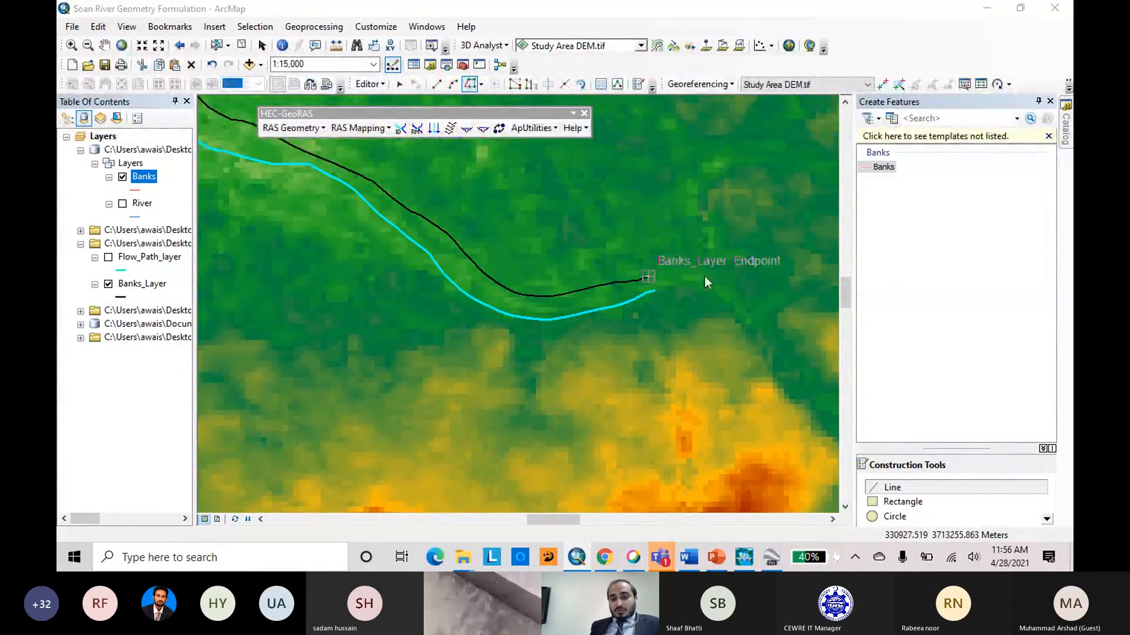
pyautogui.scroll(1, 803, 265)
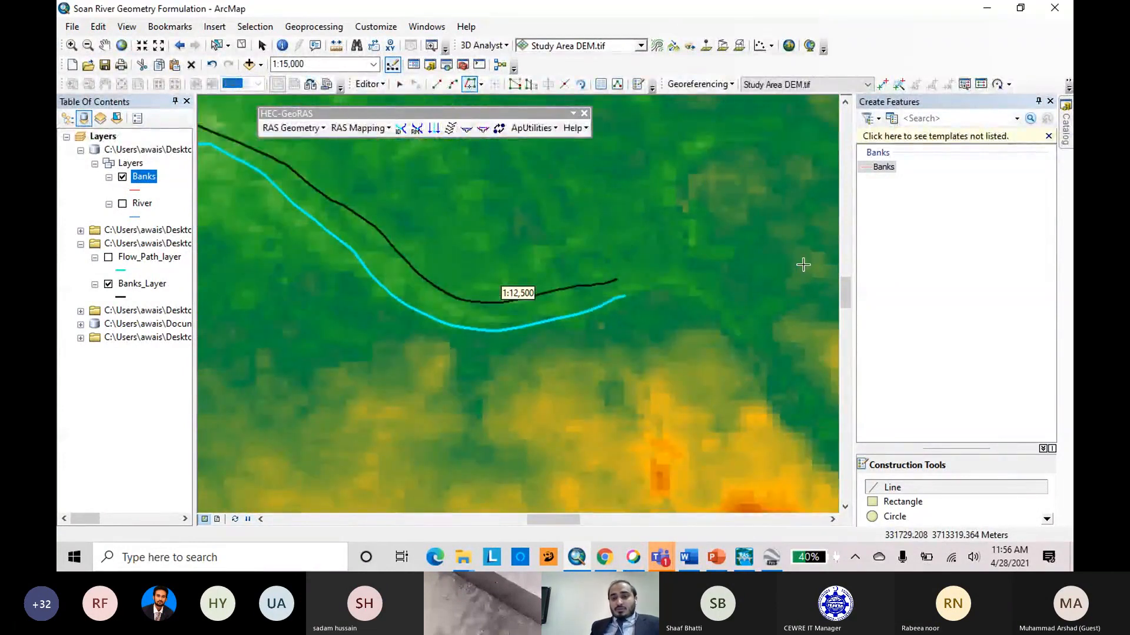
pyautogui.scroll(-5, 803, 265)
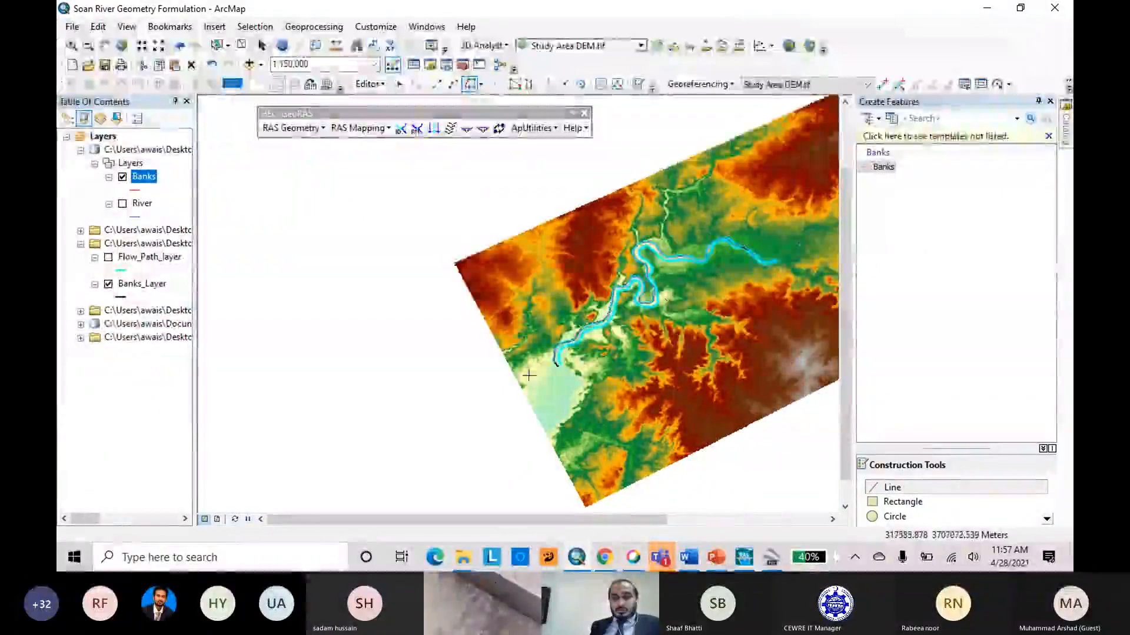
pyautogui.doubleClick(563, 402)
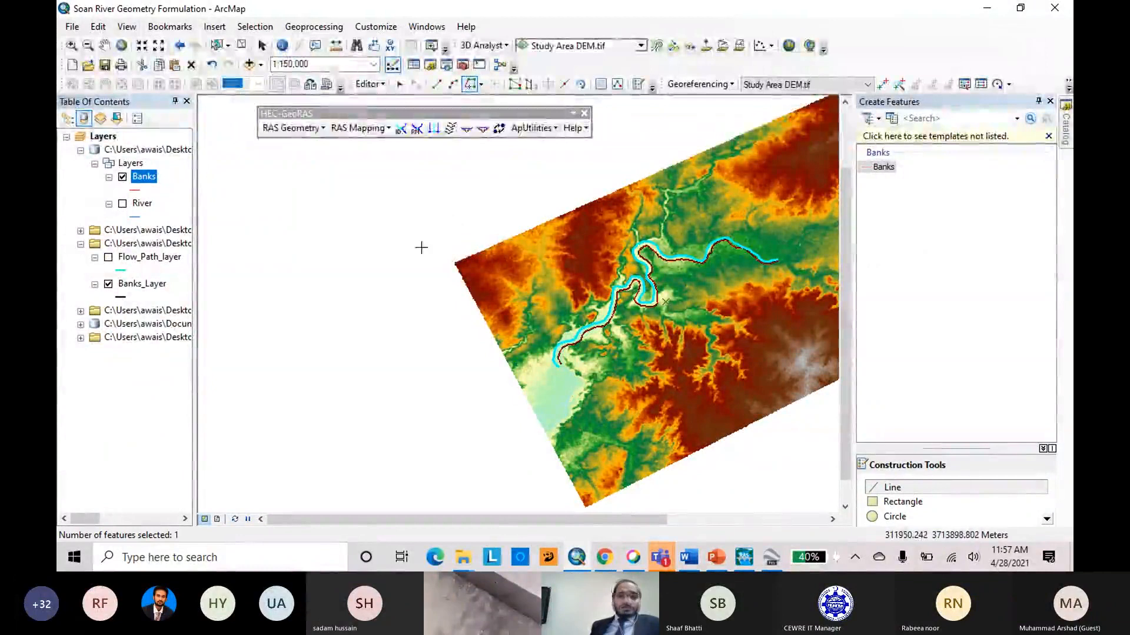
# Save the two traced bank lines and stop editing the Banks layer.
pyautogui.click(382, 88)
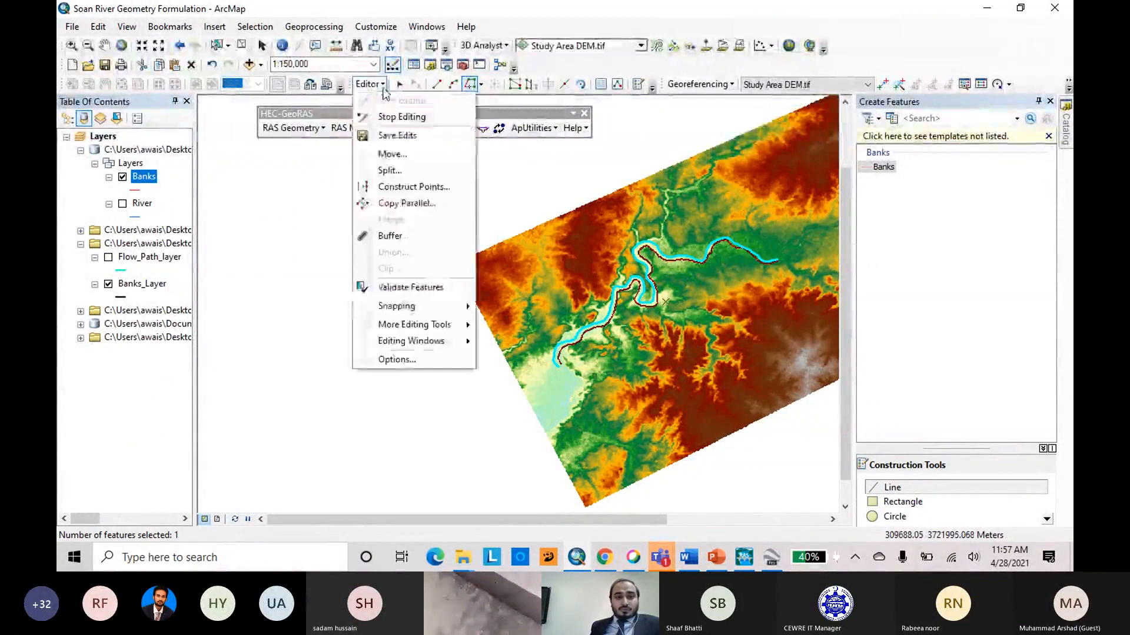
pyautogui.click(383, 88)
pyautogui.click(382, 86)
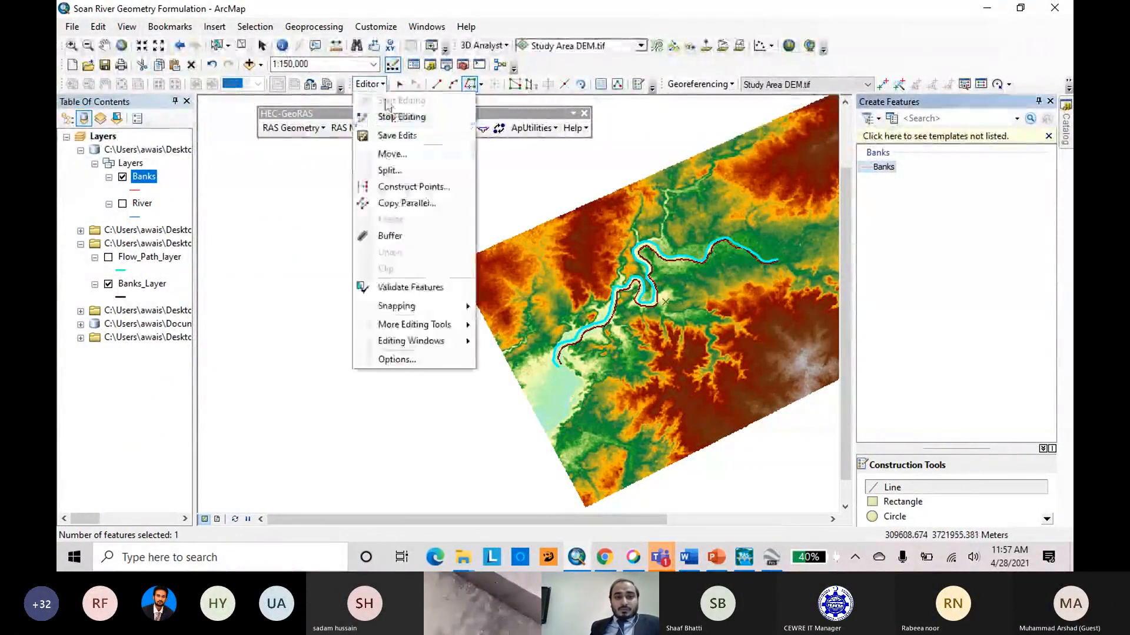
pyautogui.click(393, 113)
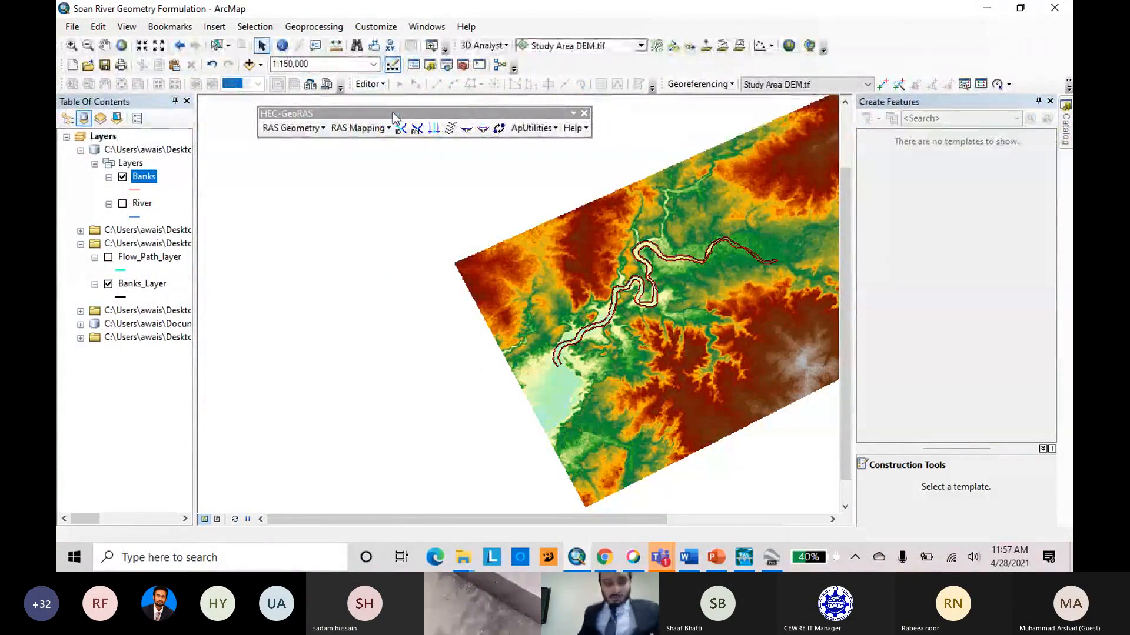
# Hide Banks_Layer and select the first record in the Banks attribute table to highlight that bank line on the map.
pyautogui.click(108, 284)
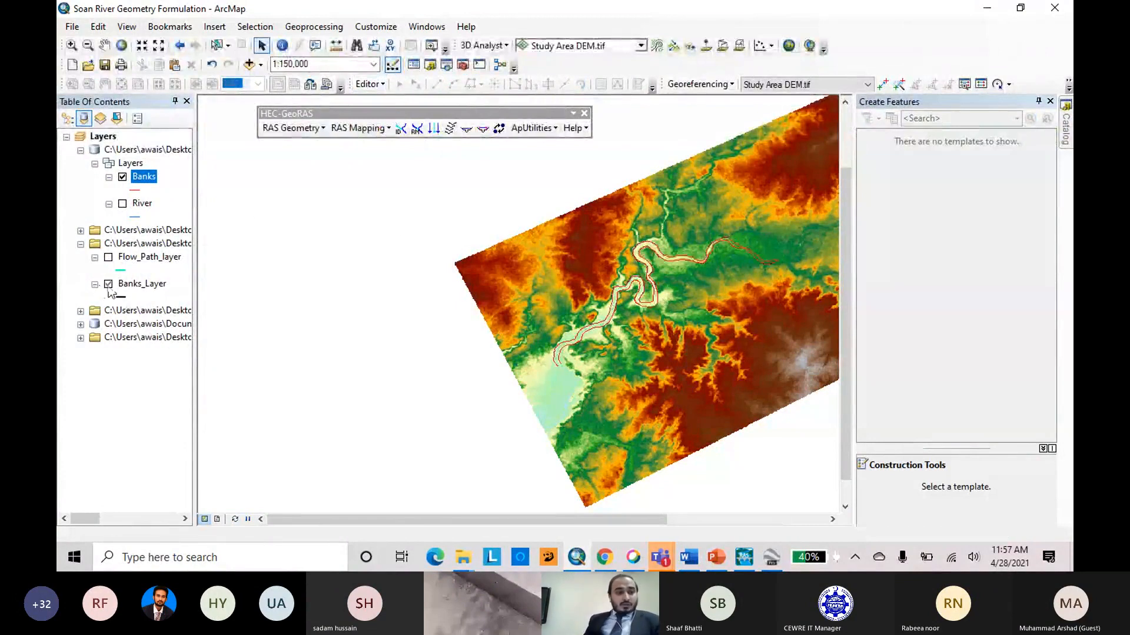
pyautogui.rightClick(141, 186)
pyautogui.click(185, 222)
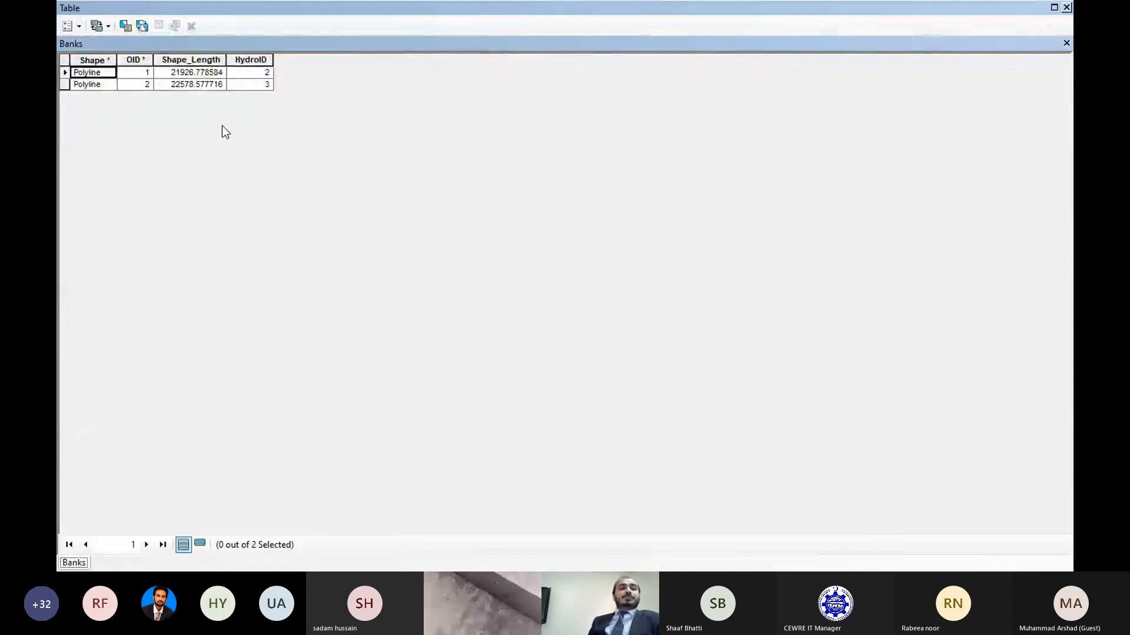
pyautogui.click(63, 72)
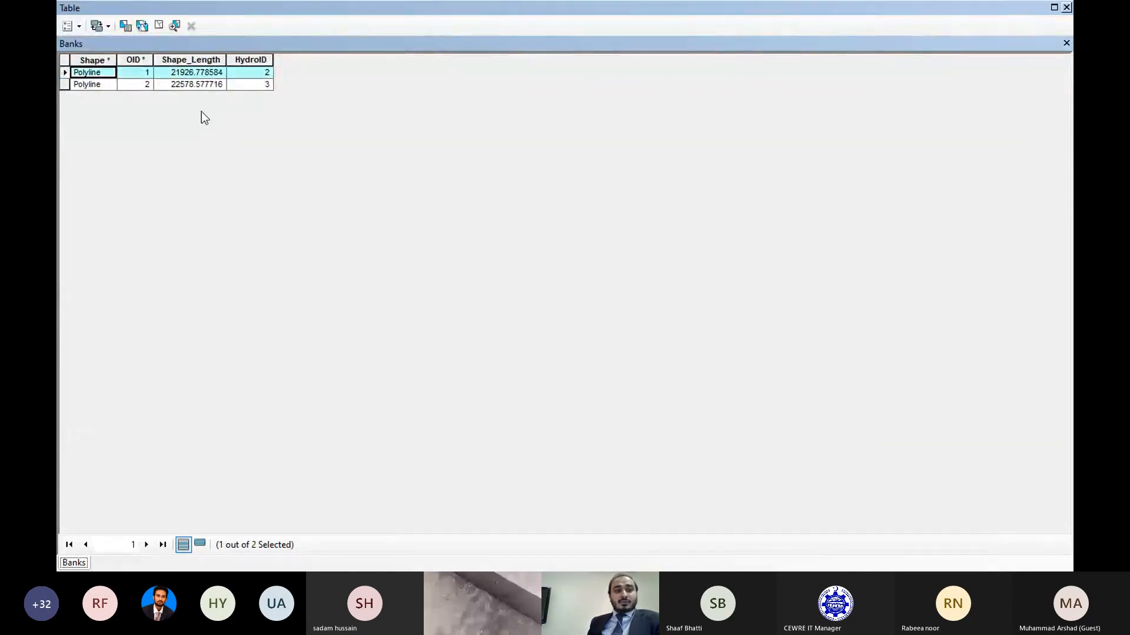
pyautogui.click(1067, 8)
pyautogui.scroll(-3, 594, 406)
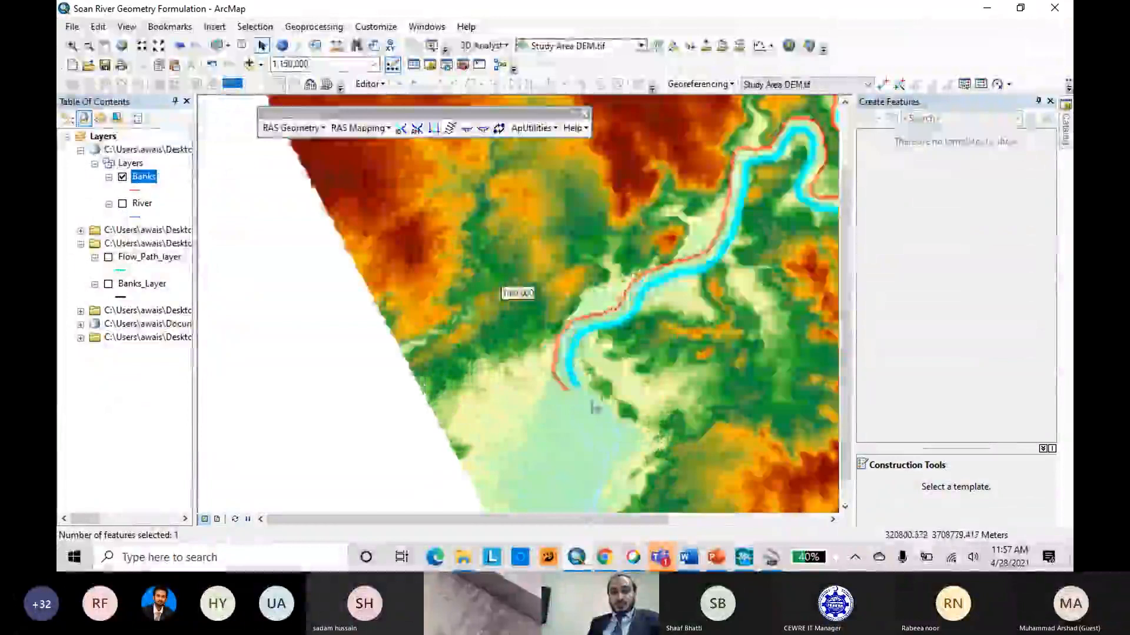
# Clear the record selection in the Banks attribute table and hide the Banks layer on the map.
pyautogui.rightClick(147, 182)
pyautogui.click(225, 221)
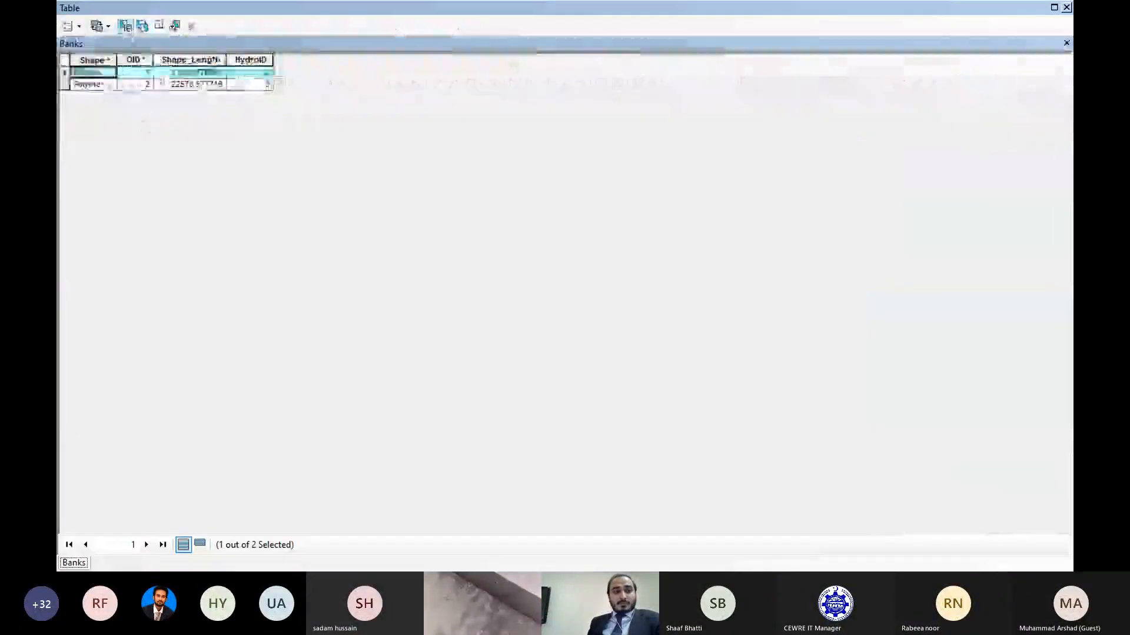
pyautogui.click(1065, 7)
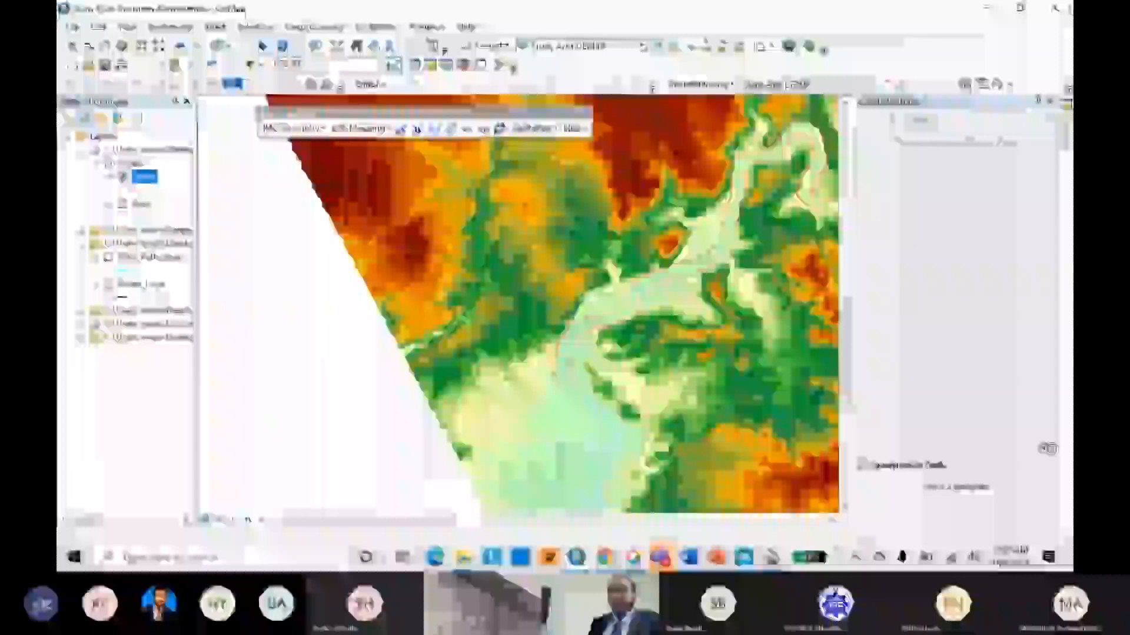
pyautogui.scroll(-1, 361, 323)
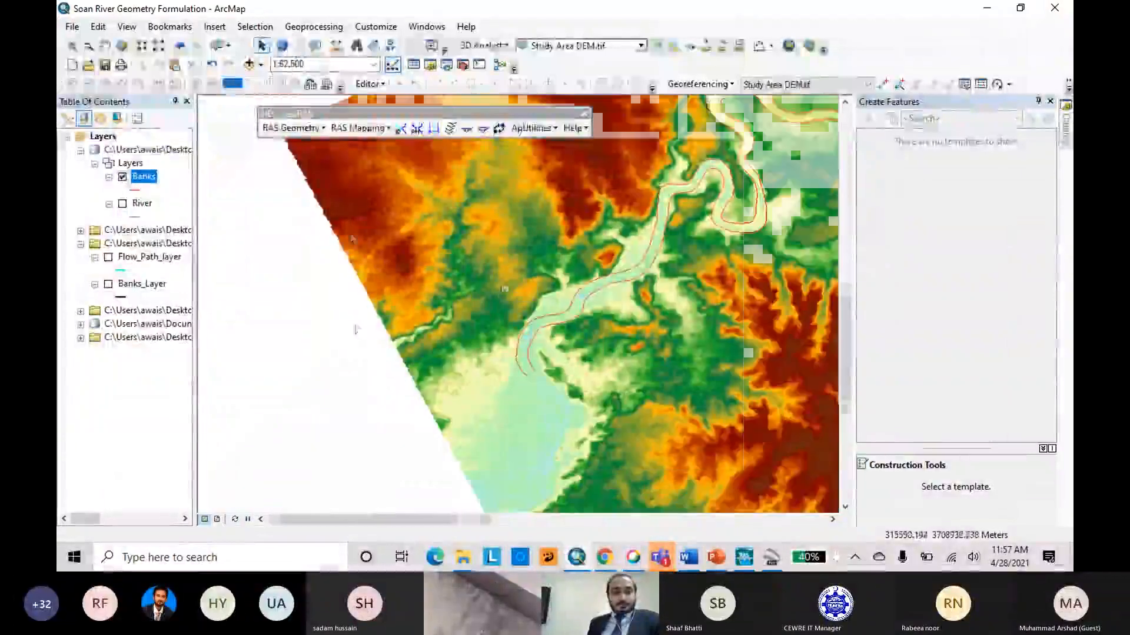
pyautogui.click(122, 177)
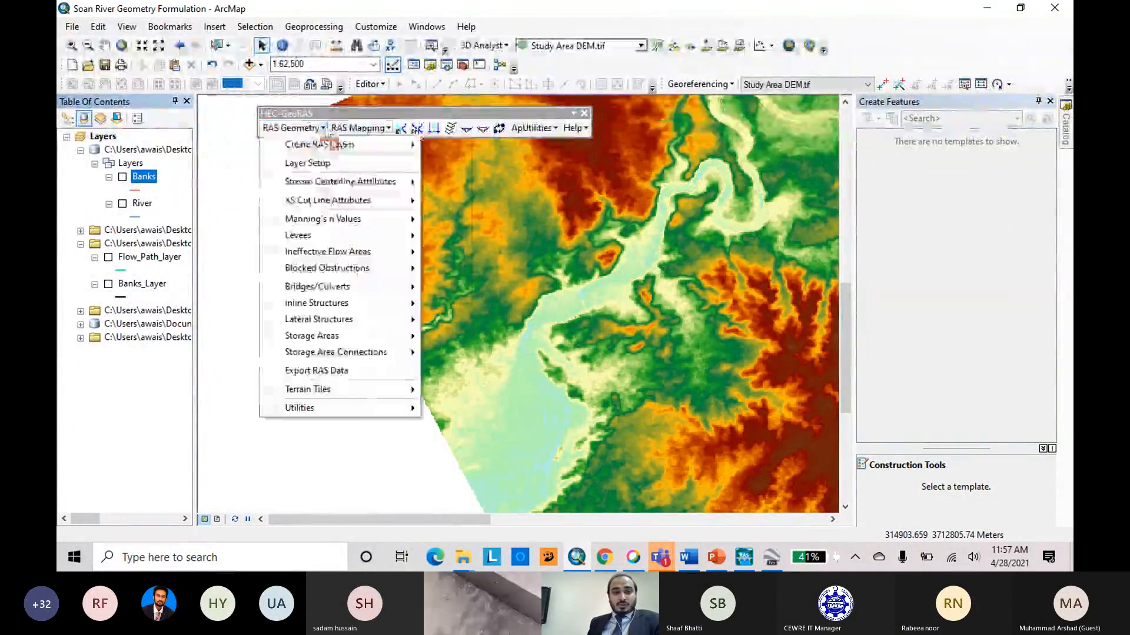
# Create the RAS flow path centerlines layer Flowpaths from the River stream centerline, copying the existing centerline shapes into it.
pyautogui.click(358, 127)
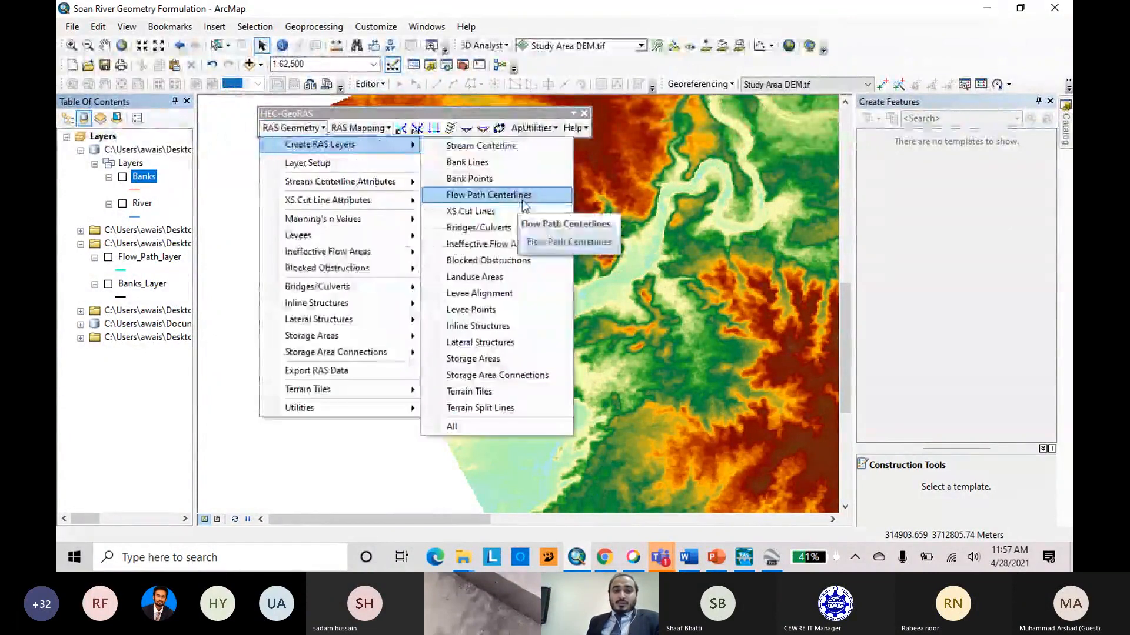
pyautogui.click(523, 207)
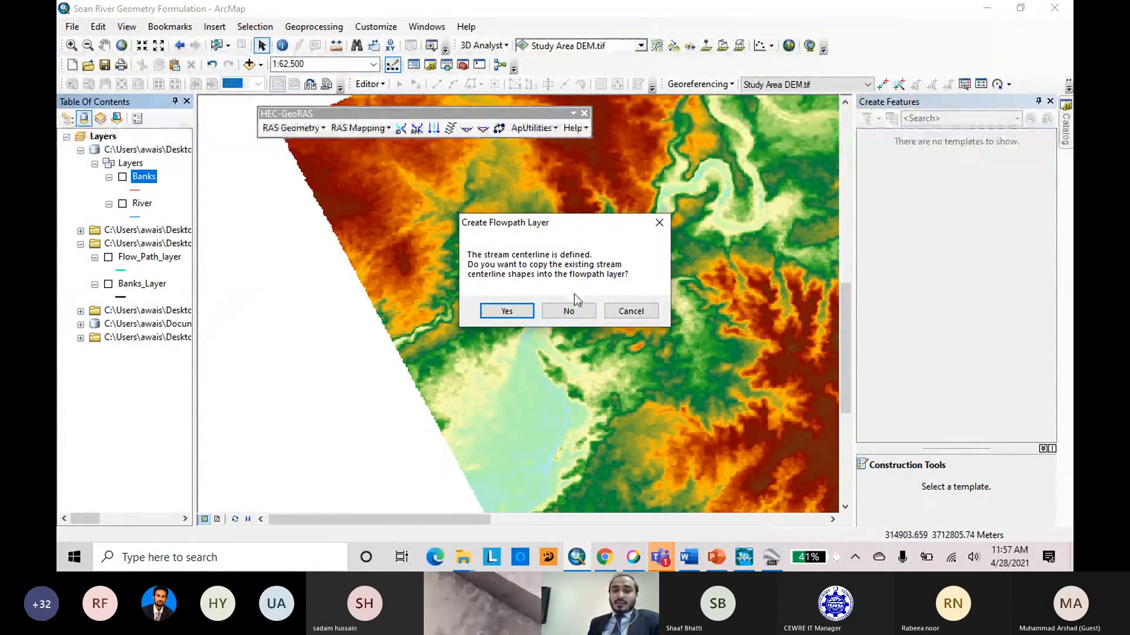
pyautogui.click(507, 311)
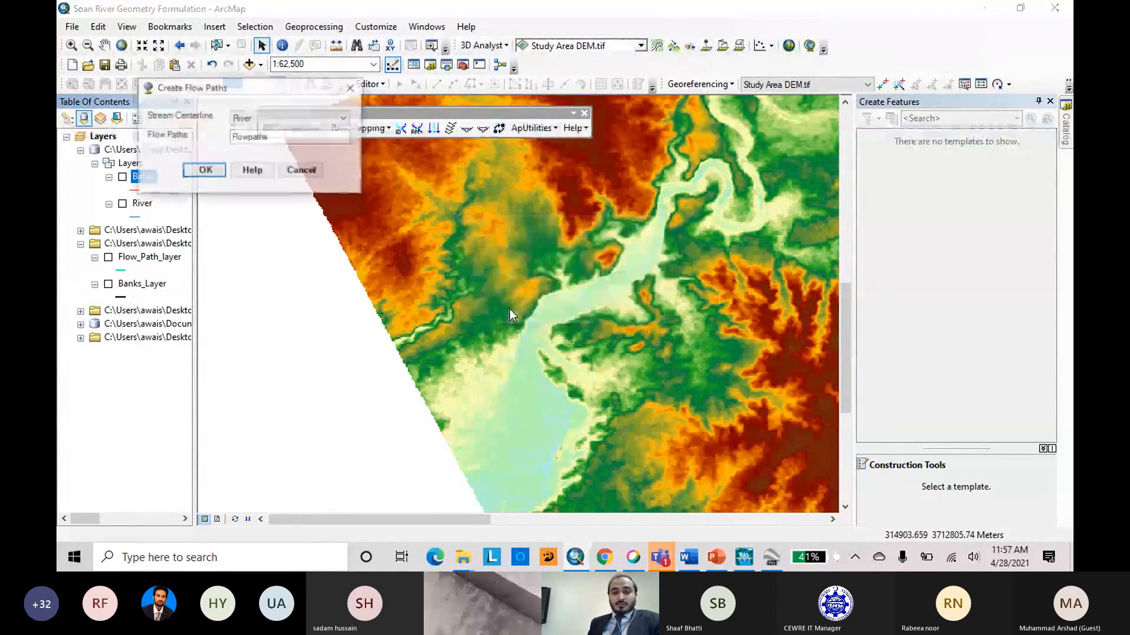
pyautogui.click(207, 171)
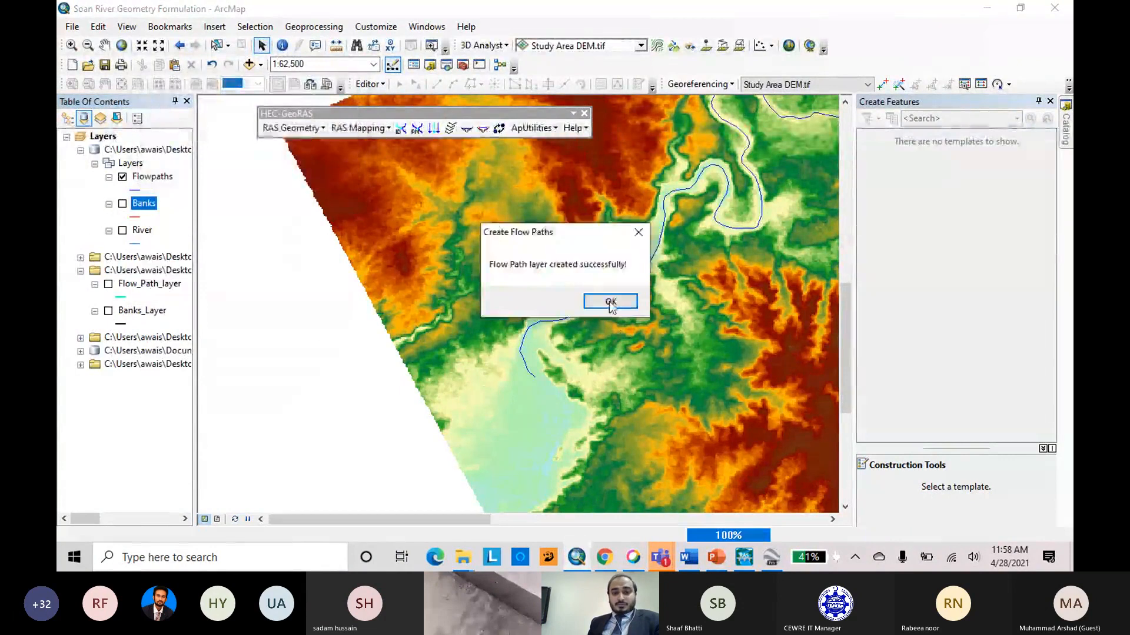
pyautogui.click(609, 302)
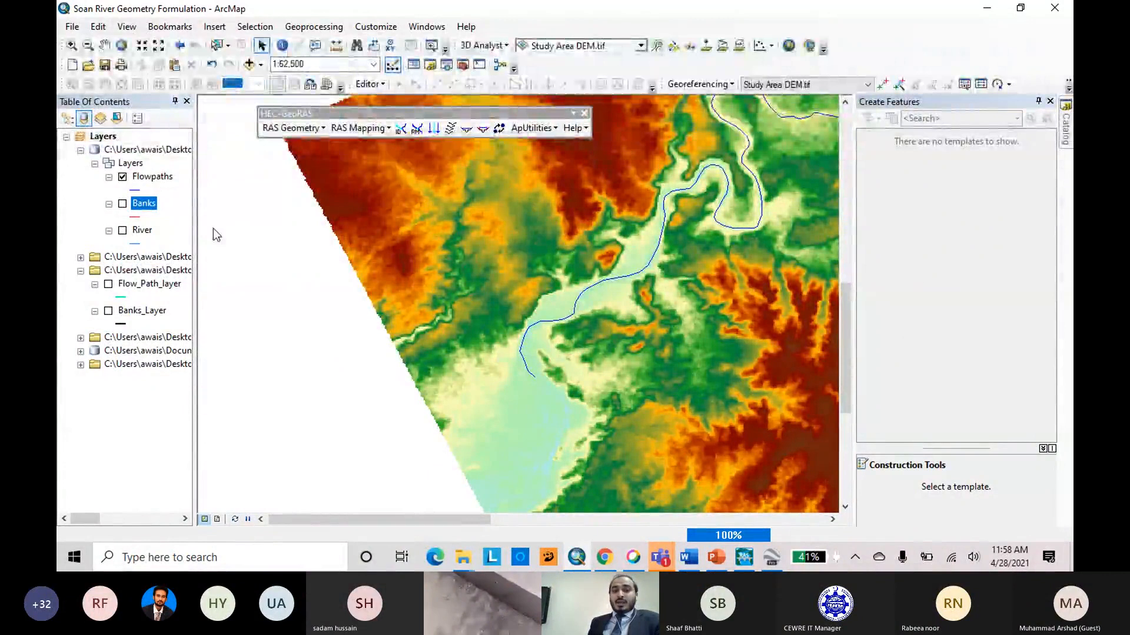
# Start editing the Flowpaths layer despite the warning and choose the Flowpaths template for new lines.
pyautogui.scroll(4, 402, 356)
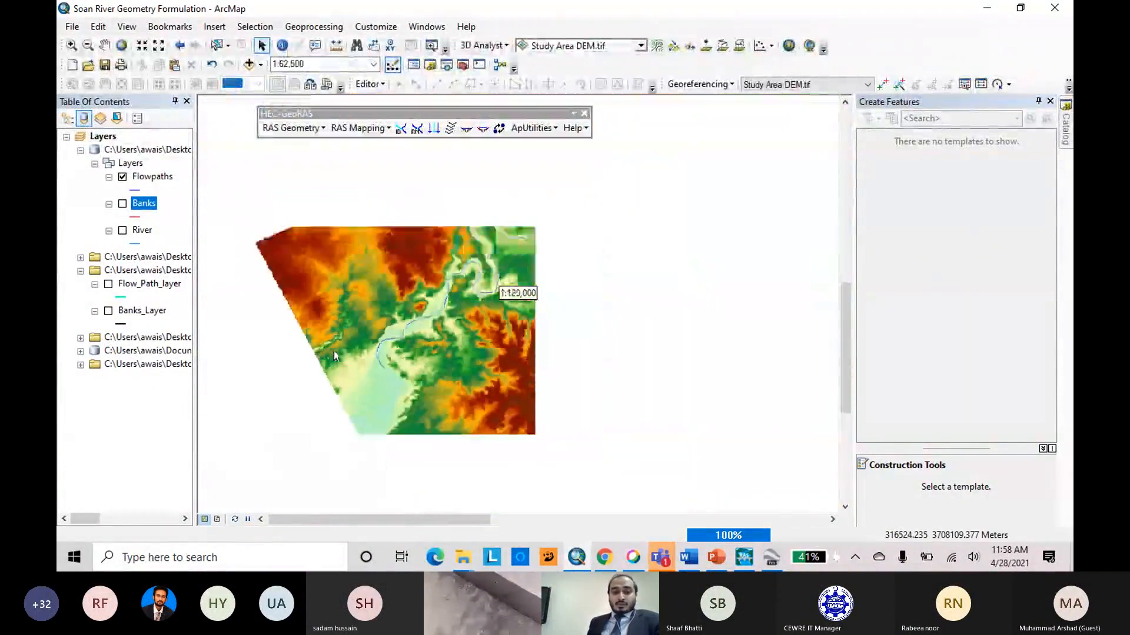
pyautogui.scroll(-4, 398, 352)
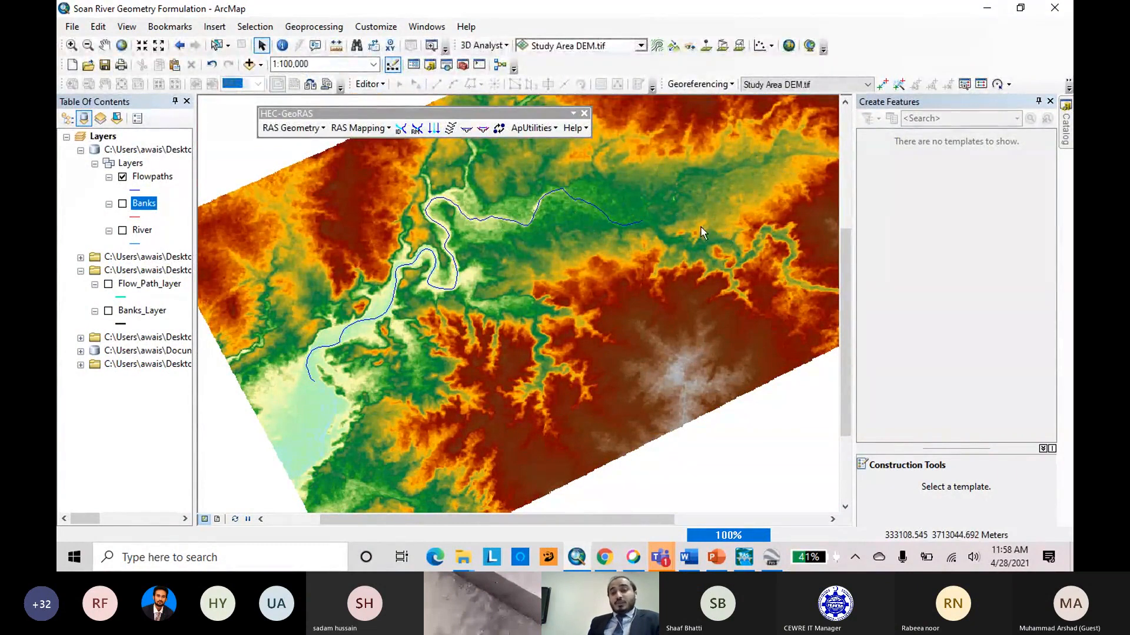
pyautogui.scroll(1, 708, 234)
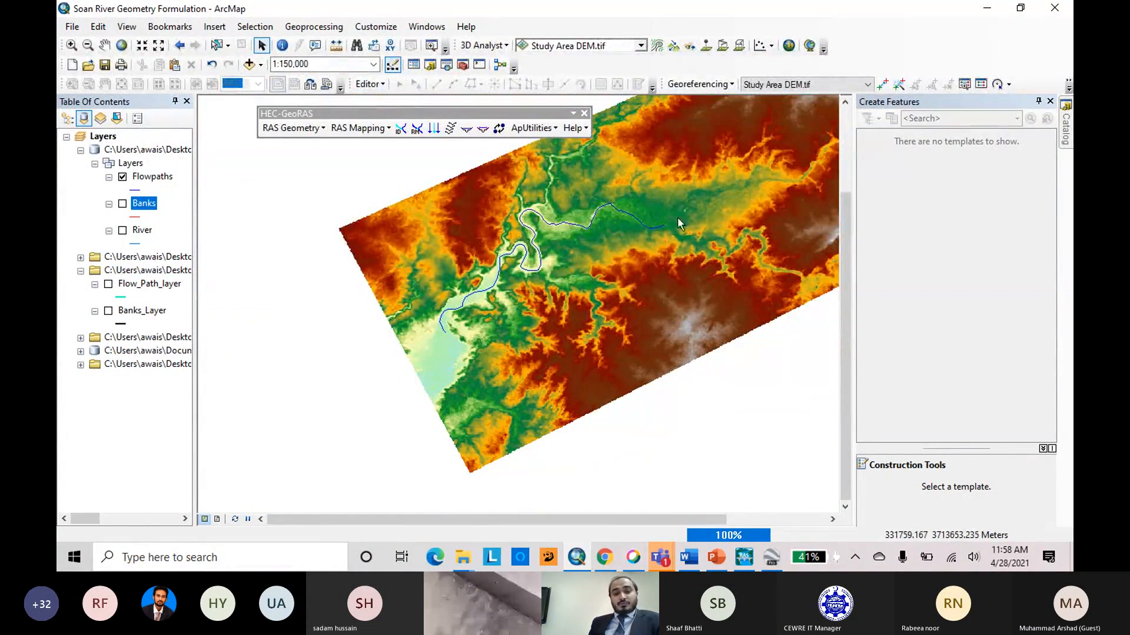
pyautogui.scroll(-4, 643, 206)
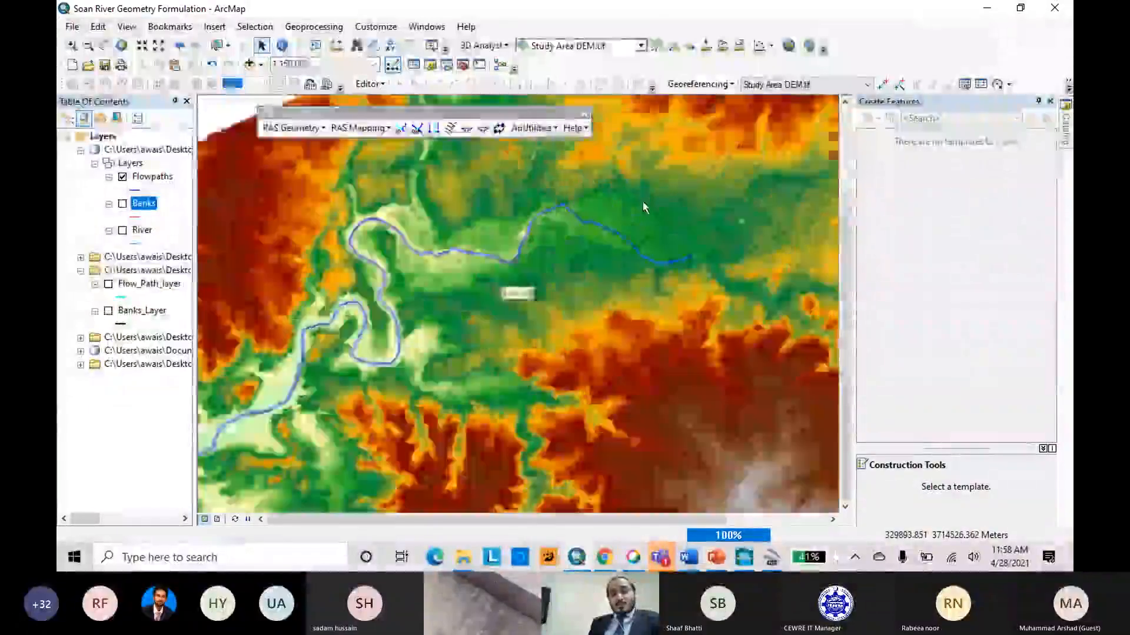
pyautogui.scroll(2, 690, 243)
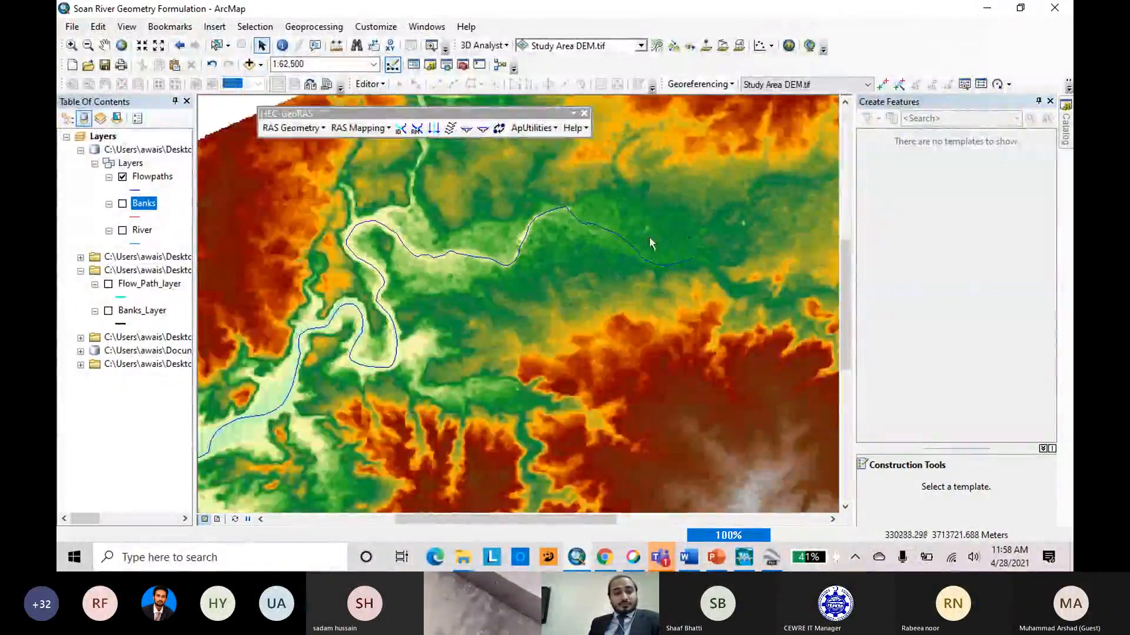
pyautogui.rightClick(150, 179)
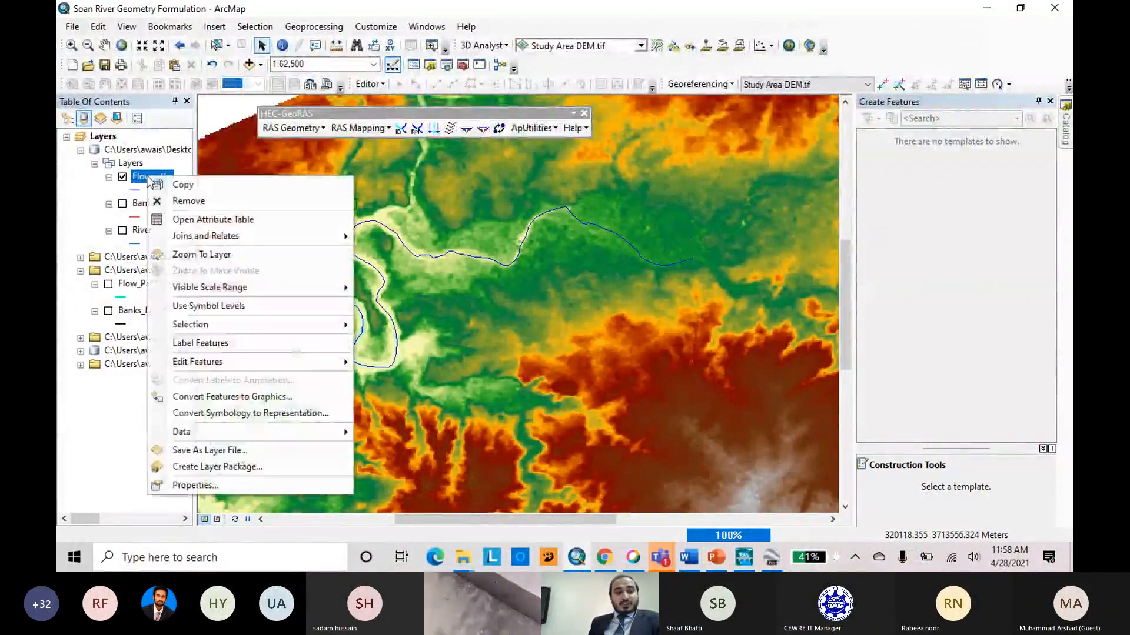
pyautogui.moveTo(271, 361)
pyautogui.click(390, 364)
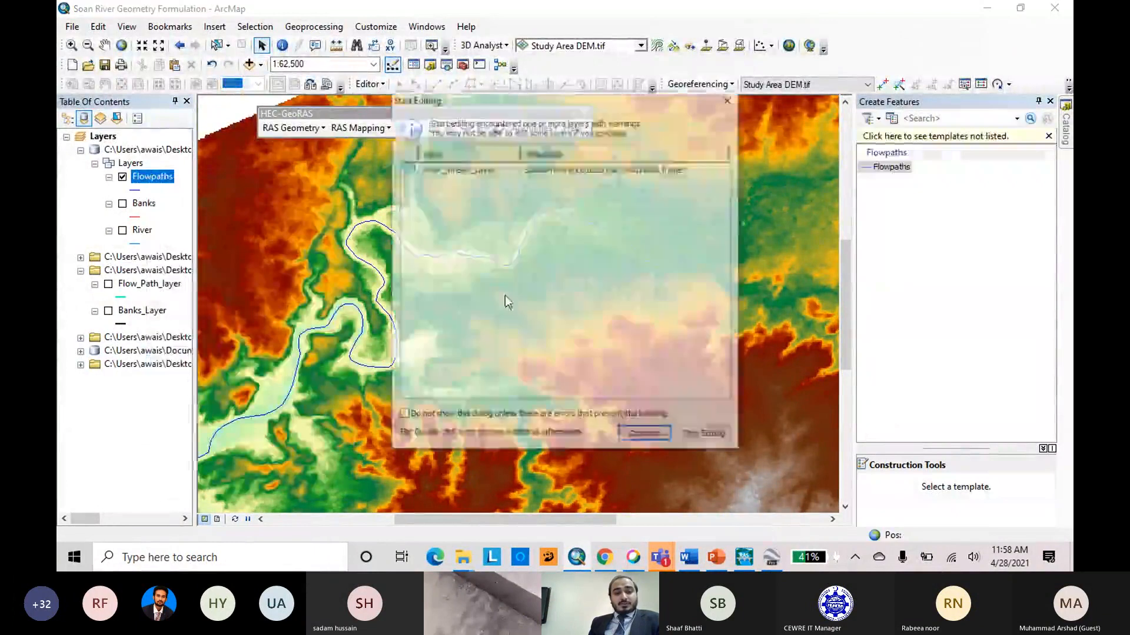
pyautogui.click(646, 435)
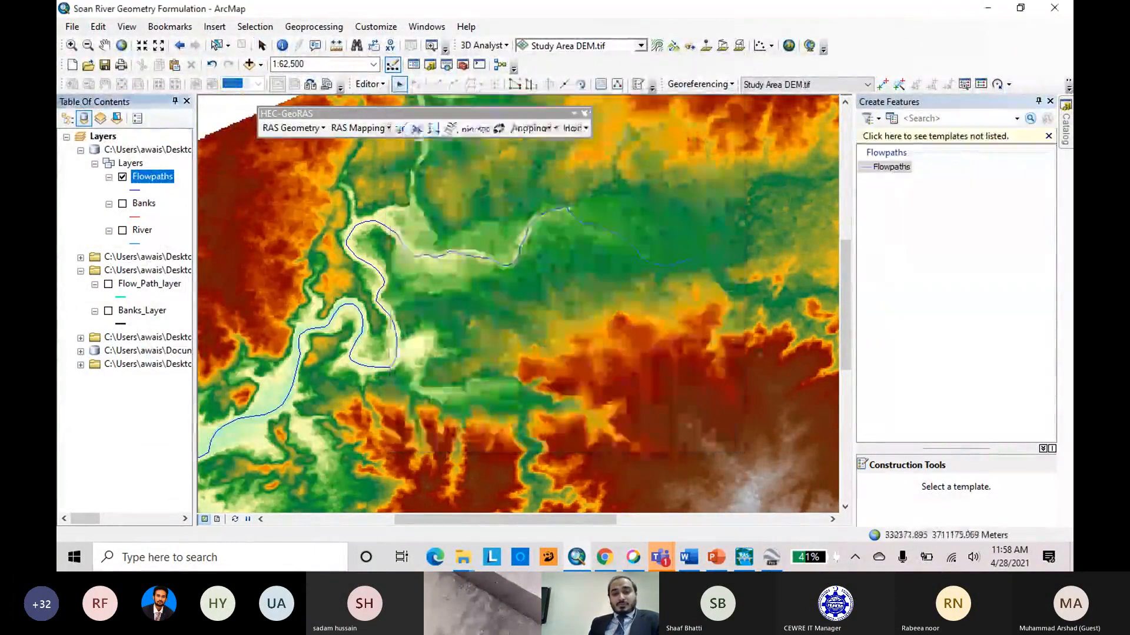
pyautogui.click(894, 168)
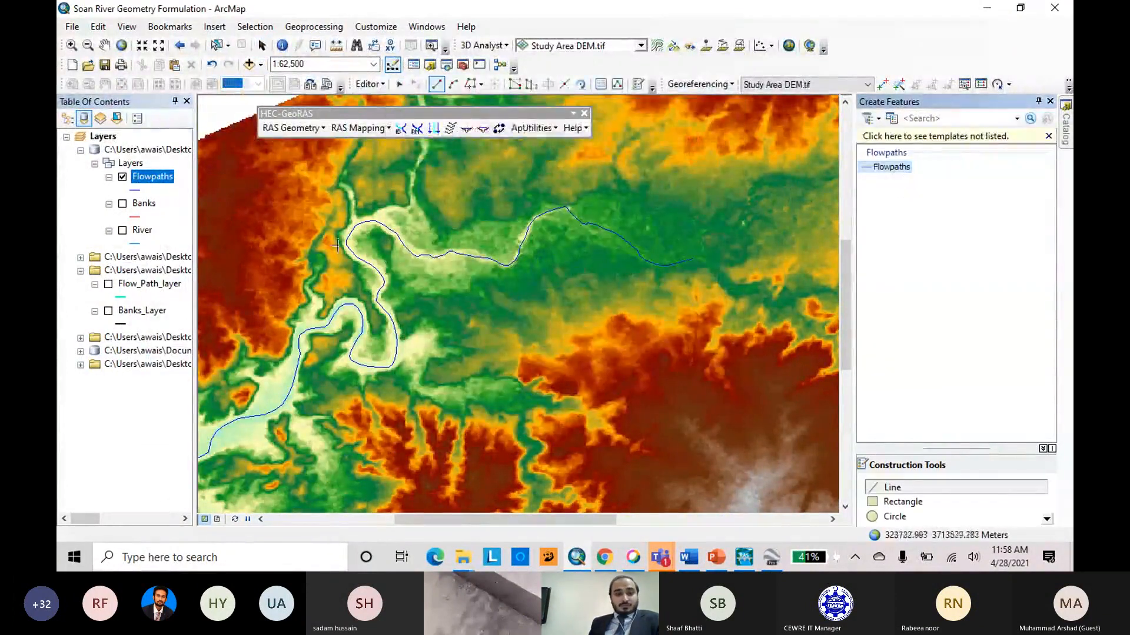
# Display Flow_Path_layer over the DEM as the guide for tracing the outer flow paths.
pyautogui.scroll(-1, 759, 220)
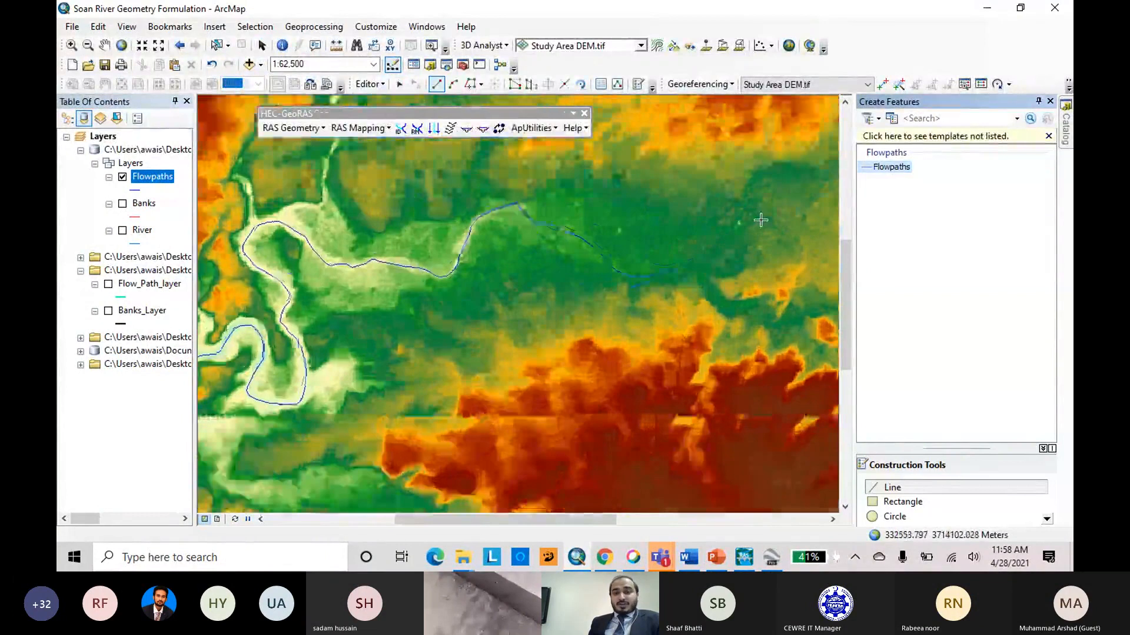
pyautogui.scroll(2, 760, 220)
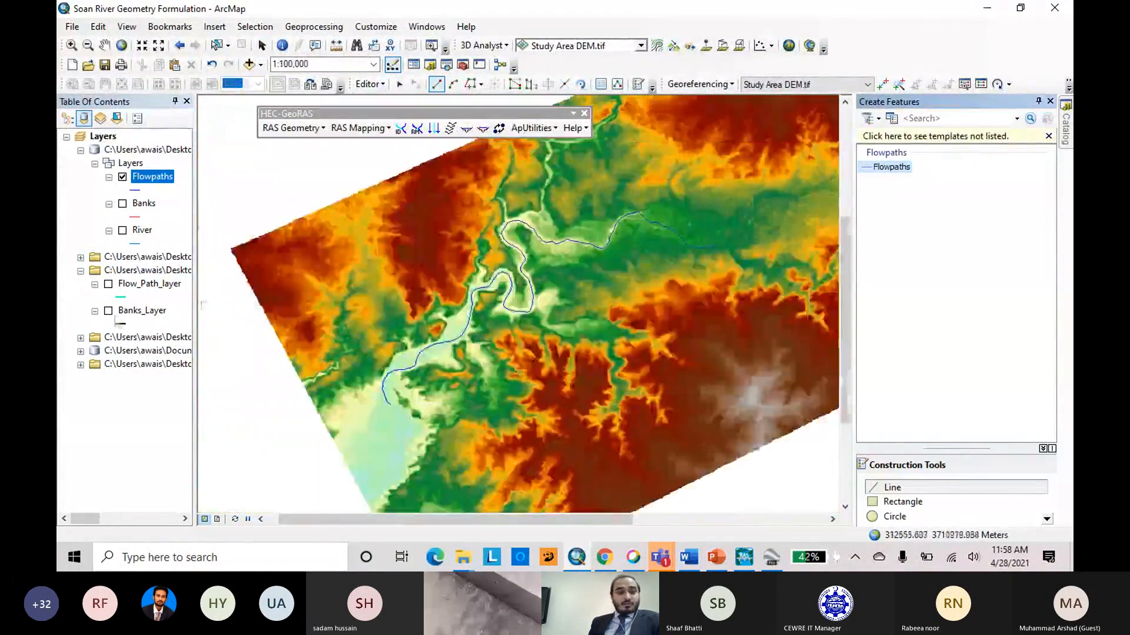
pyautogui.click(108, 285)
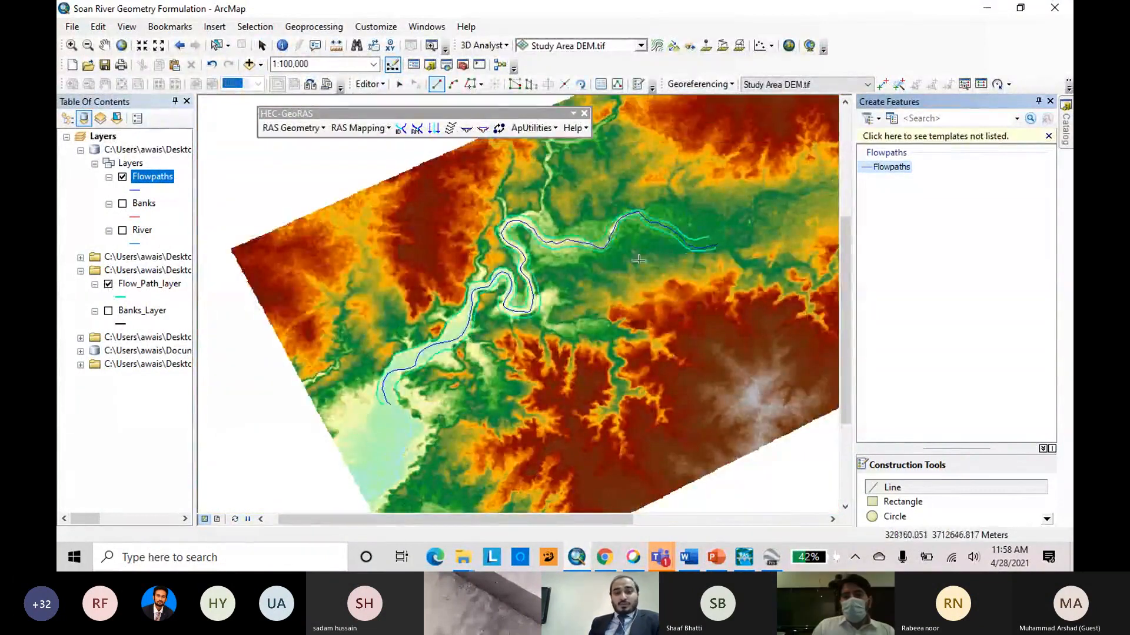
# Trace the southern line of Flow_Path_layer from its eastern endpoint to its southwestern end as a Flowpaths feature and finish the sketch.
pyautogui.scroll(-3, 723, 252)
pyautogui.scroll(-3, 724, 252)
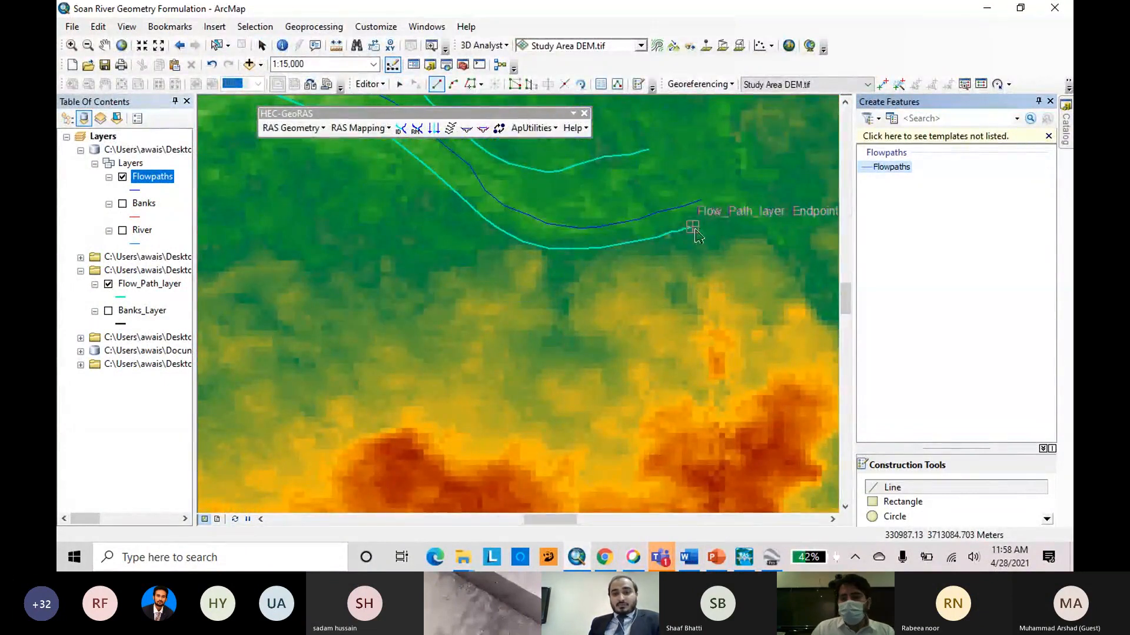
pyautogui.click(469, 87)
pyautogui.click(693, 229)
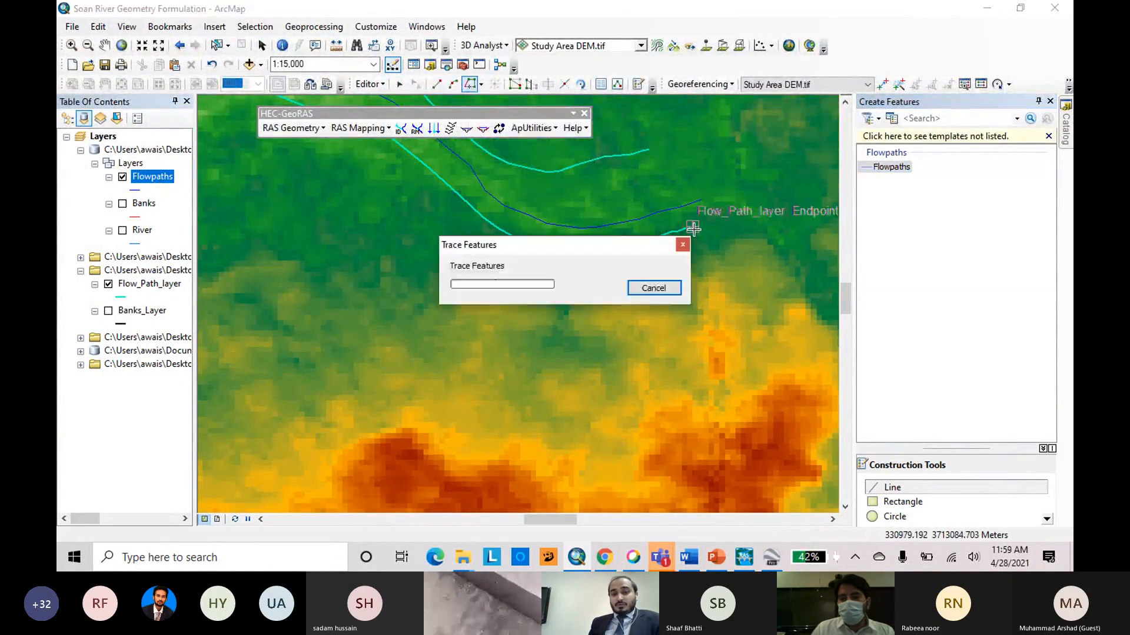
pyautogui.scroll(-5, 765, 274)
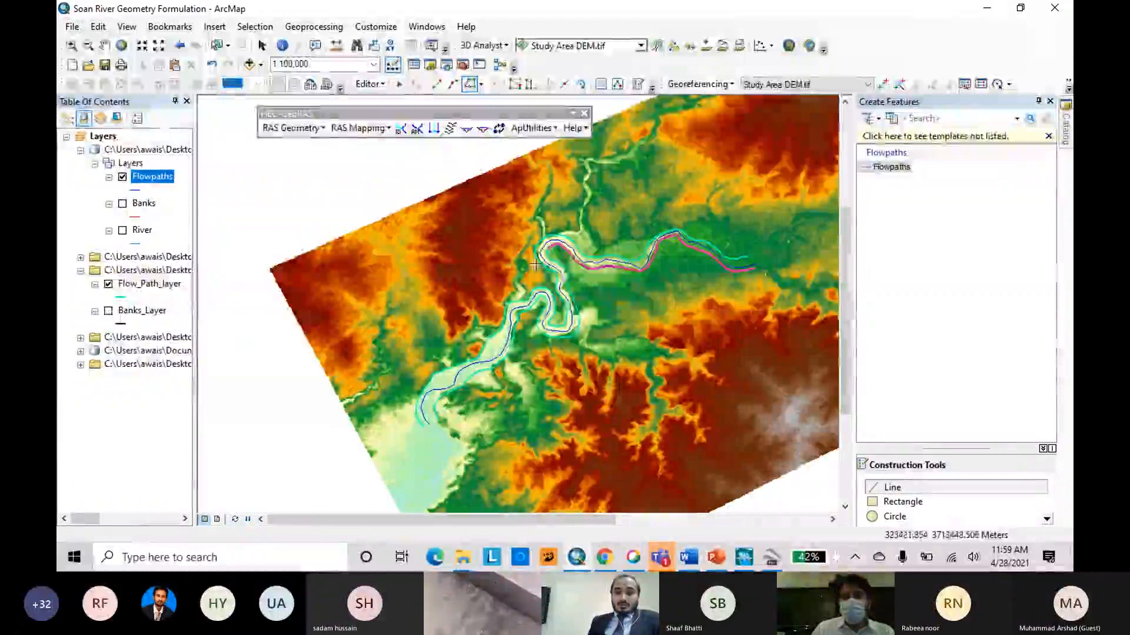
pyautogui.click(456, 445)
pyautogui.doubleClick(456, 444)
# Change the line symbol of Flow_Path_layer to the red Highway Ramp style.
pyautogui.scroll(1, 755, 237)
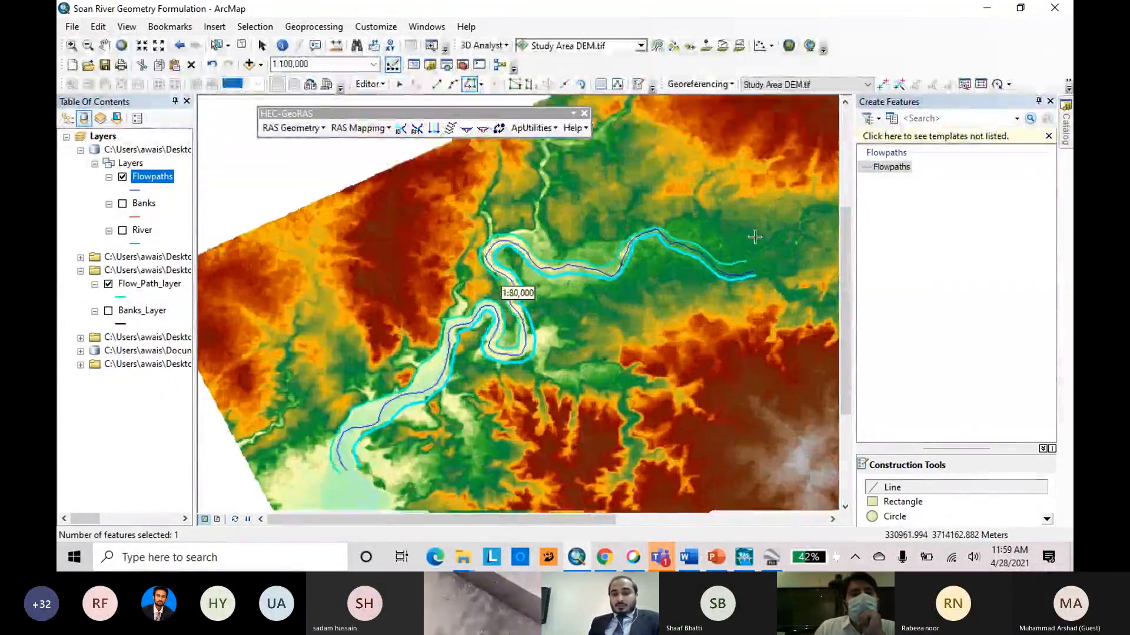
pyautogui.scroll(5, 755, 237)
pyautogui.click(122, 297)
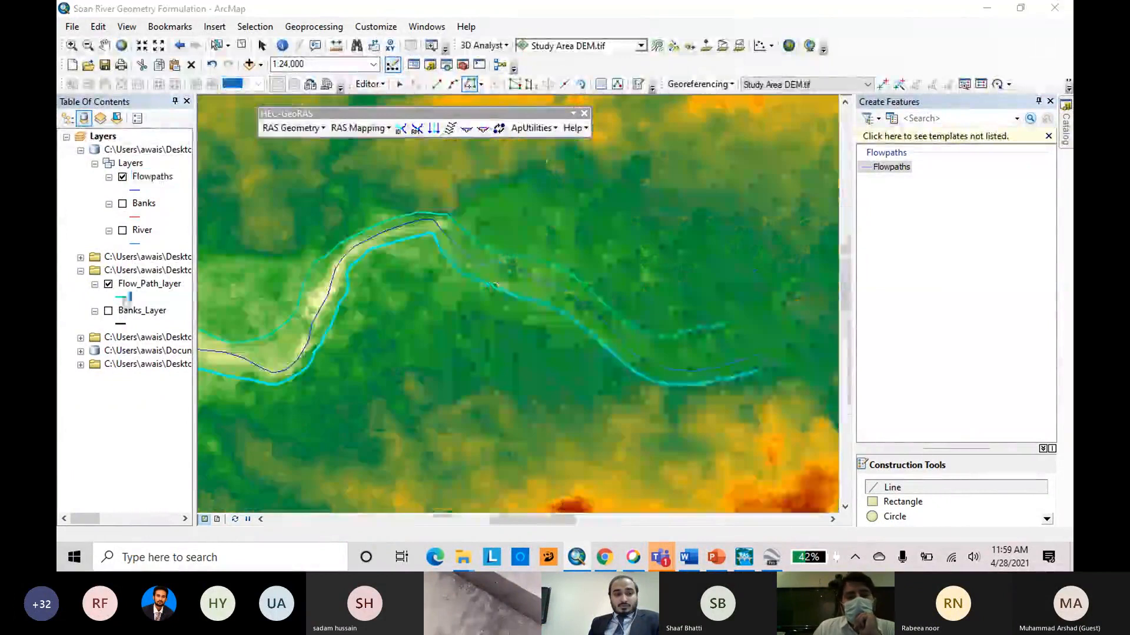
pyautogui.click(533, 267)
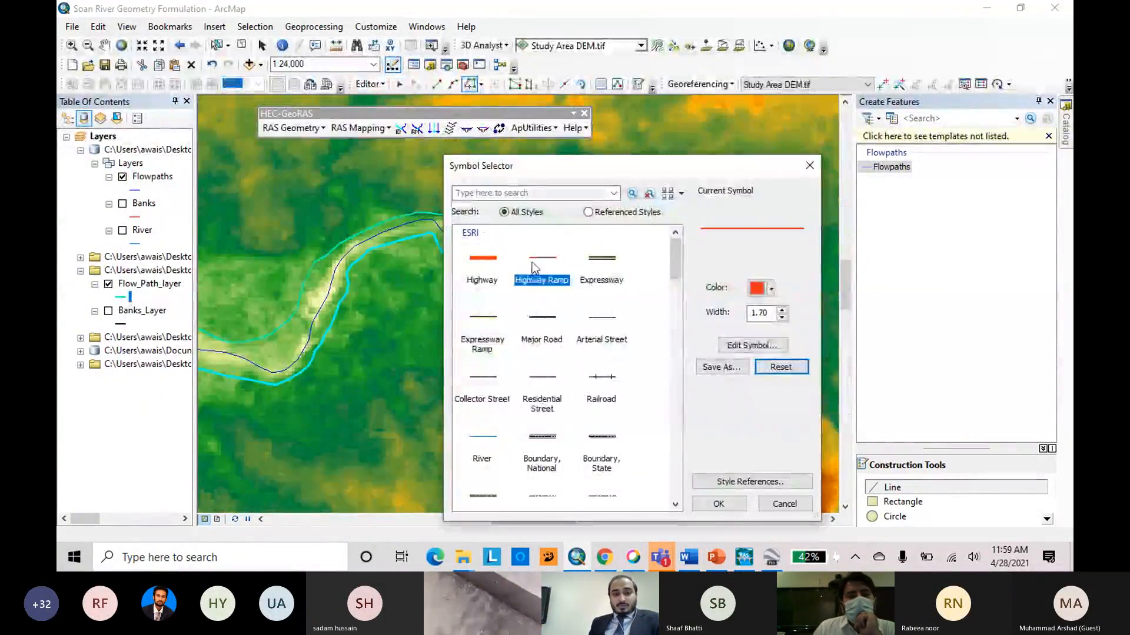
pyautogui.click(719, 504)
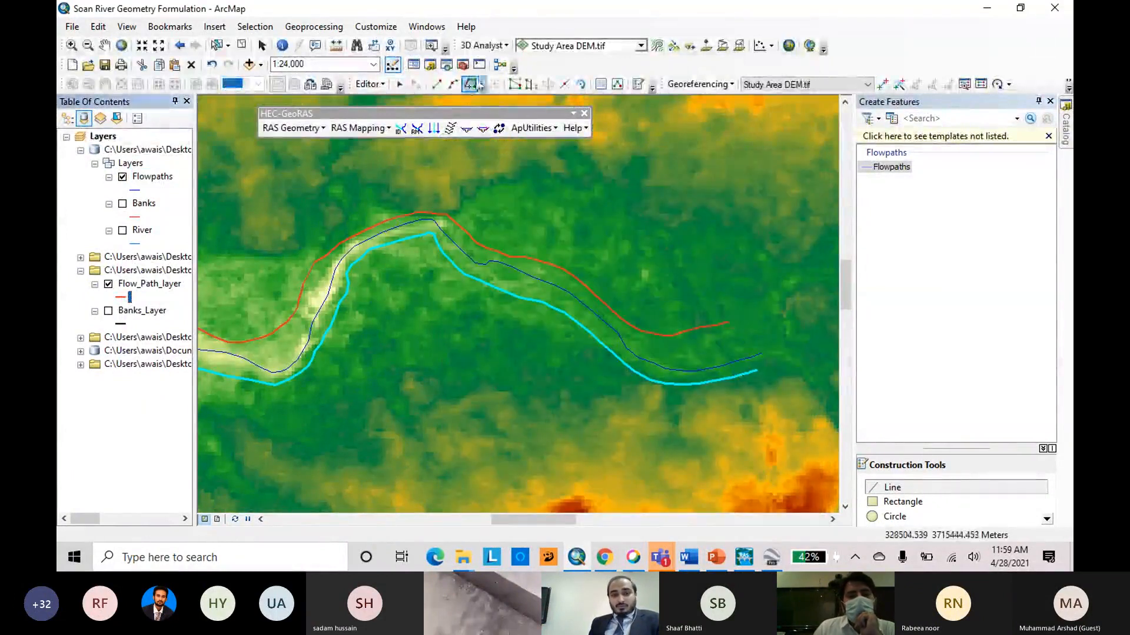
# Trace the northern line of Flow_Path_layer from its eastern endpoint to its southwestern end as a Flowpaths feature and finish the sketch.
pyautogui.click(888, 167)
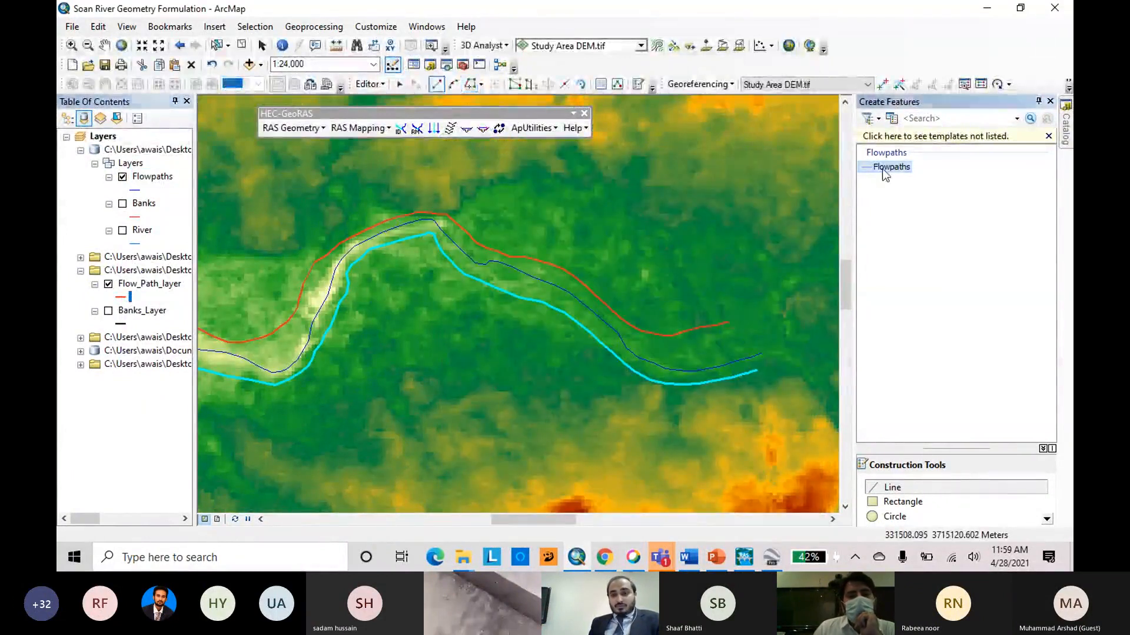
pyautogui.click(470, 84)
pyautogui.click(732, 322)
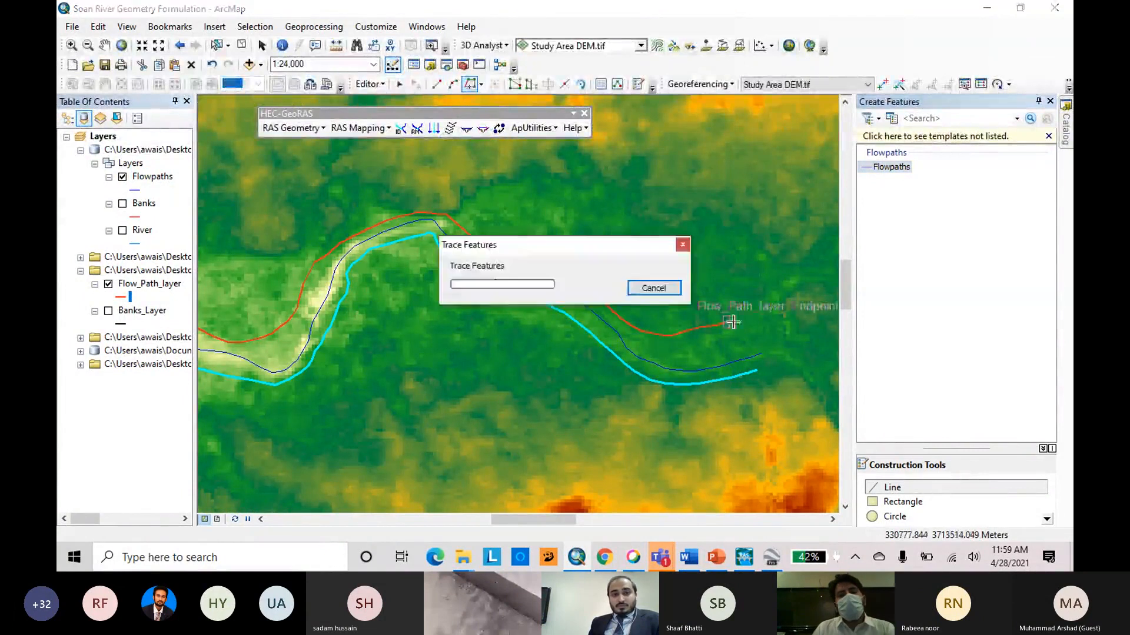
pyautogui.scroll(-2, 789, 255)
pyautogui.scroll(4, 789, 256)
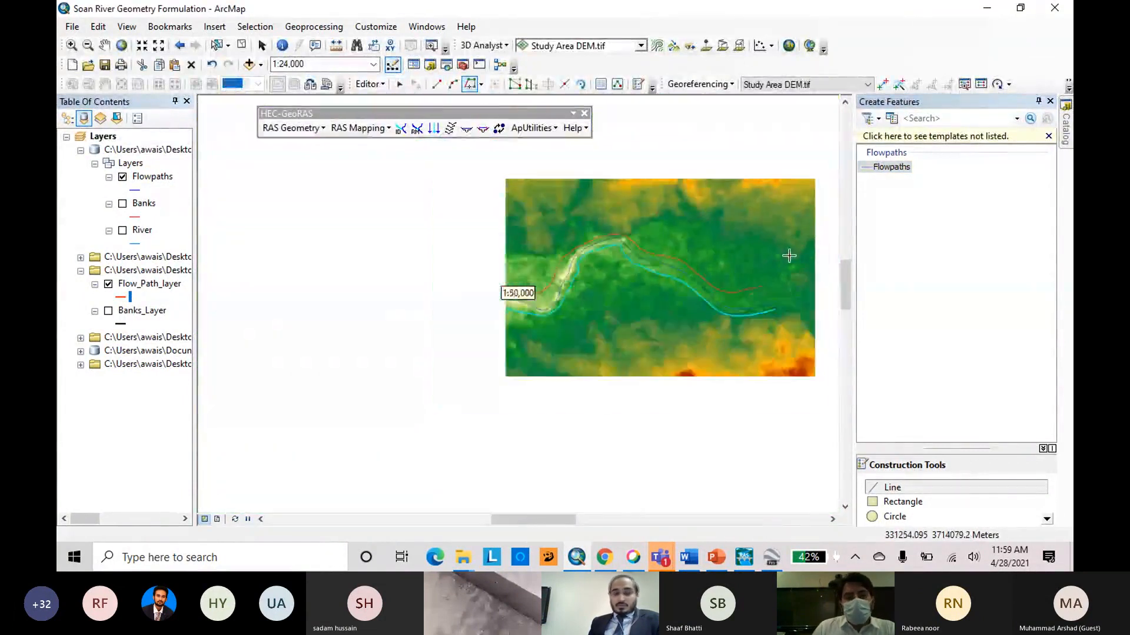
pyautogui.scroll(1, 789, 256)
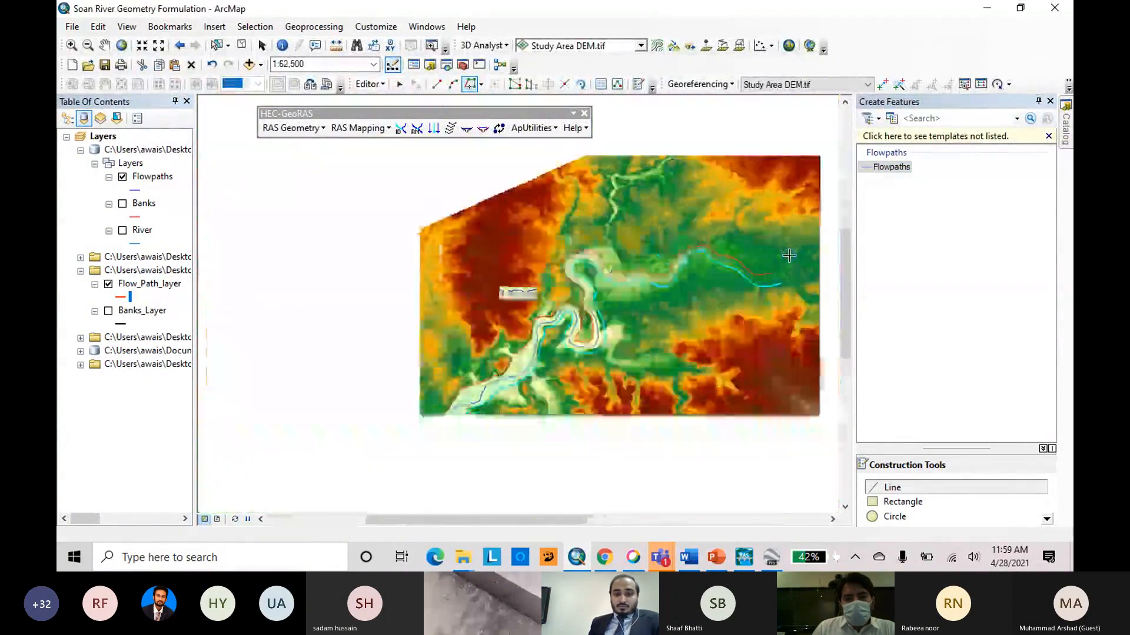
pyautogui.scroll(1, 789, 255)
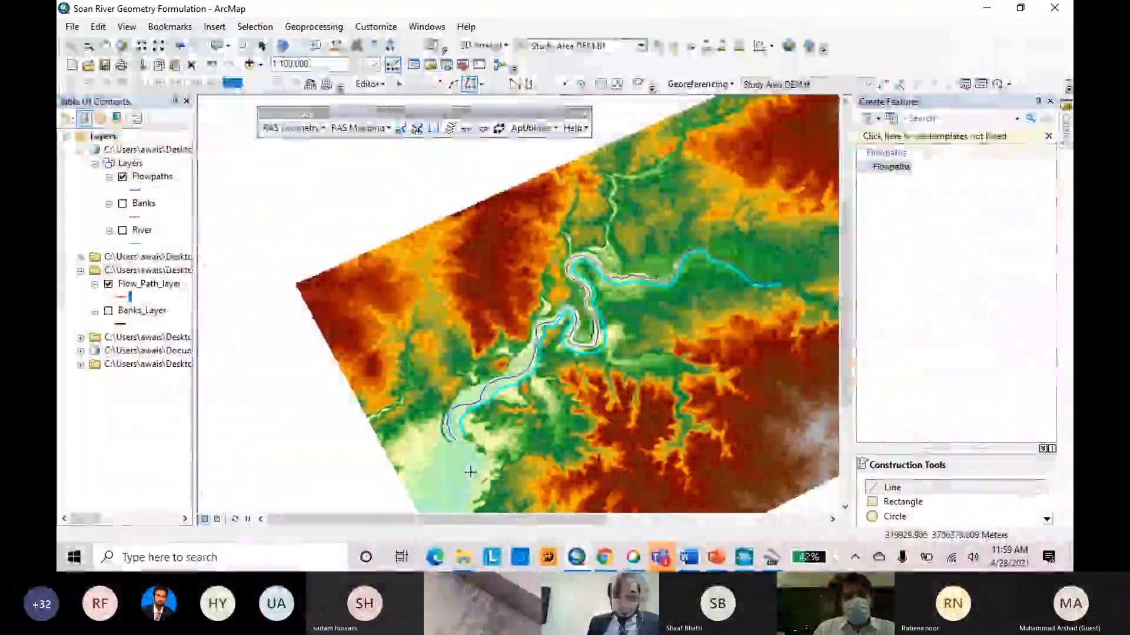
pyautogui.doubleClick(471, 472)
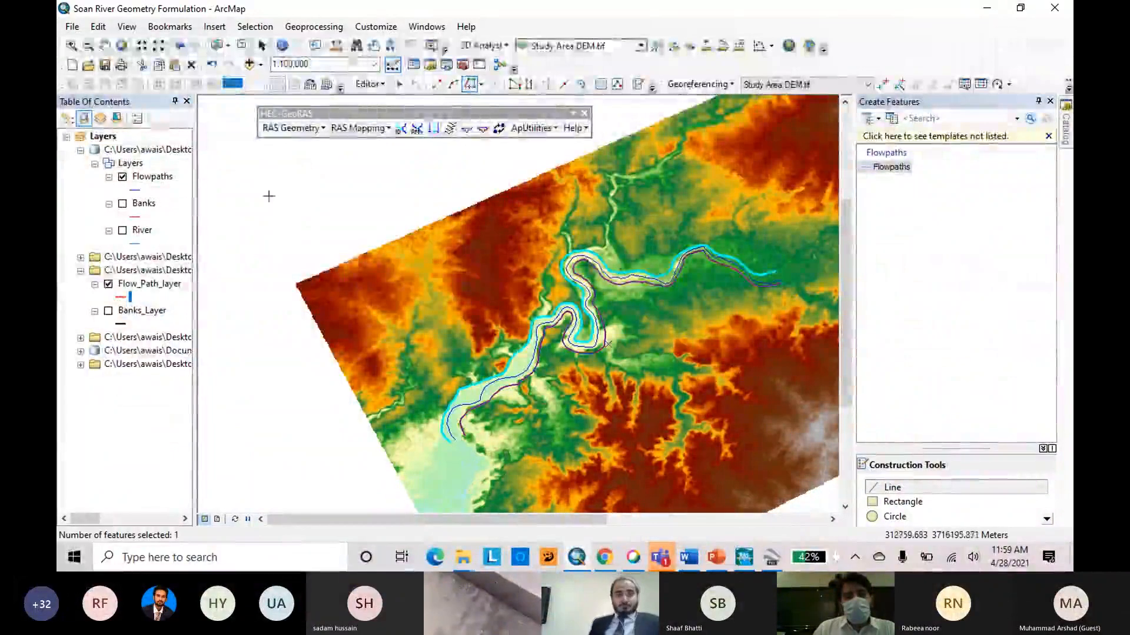
# Save the edits and end the Flowpaths editing session, then hide Flow_Path_layer.
pyautogui.click(382, 85)
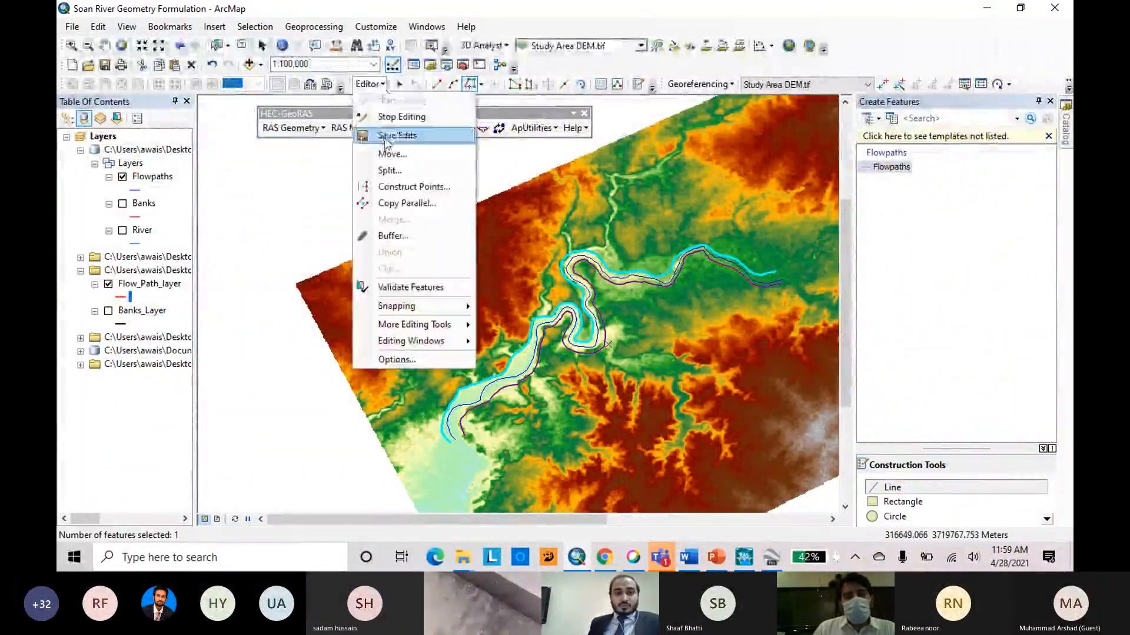
pyautogui.click(383, 86)
pyautogui.click(383, 86)
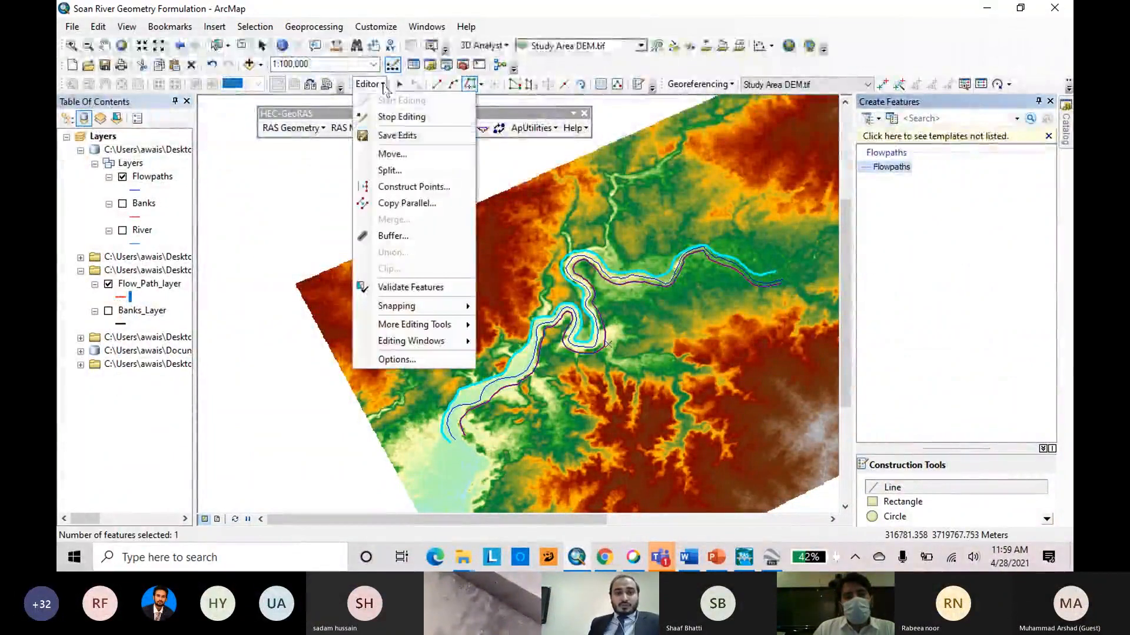
pyautogui.click(401, 114)
pyautogui.click(109, 284)
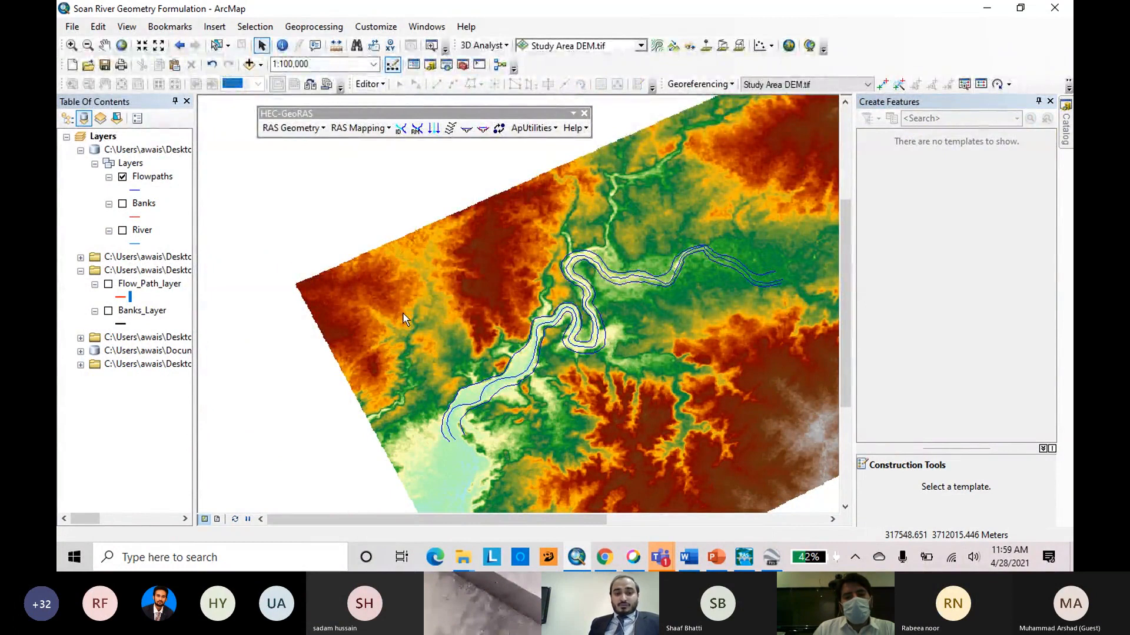
# Examine the LineType values of the three flow paths in the Flowpaths attribute table, then close the table.
pyautogui.scroll(5, 517, 295)
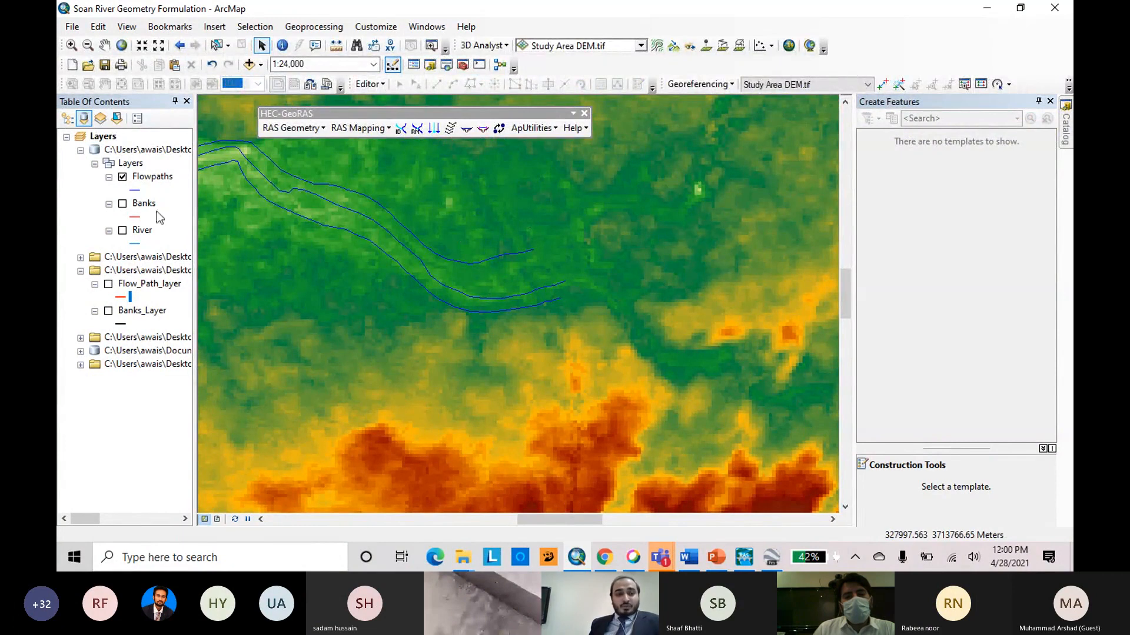
pyautogui.rightClick(153, 180)
pyautogui.click(188, 222)
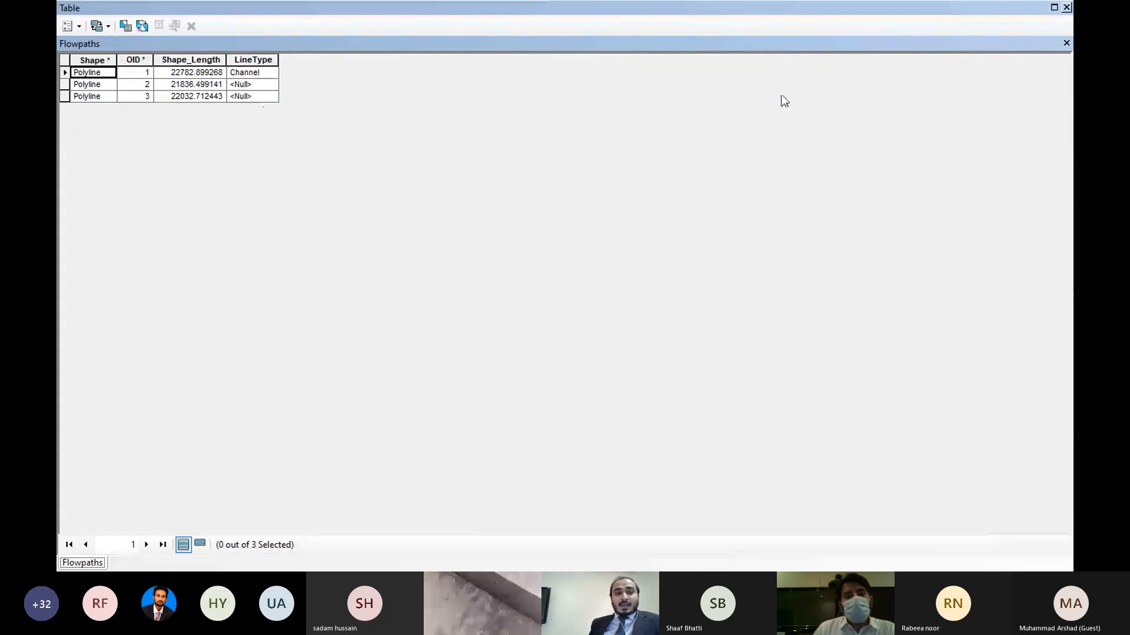
pyautogui.click(1066, 7)
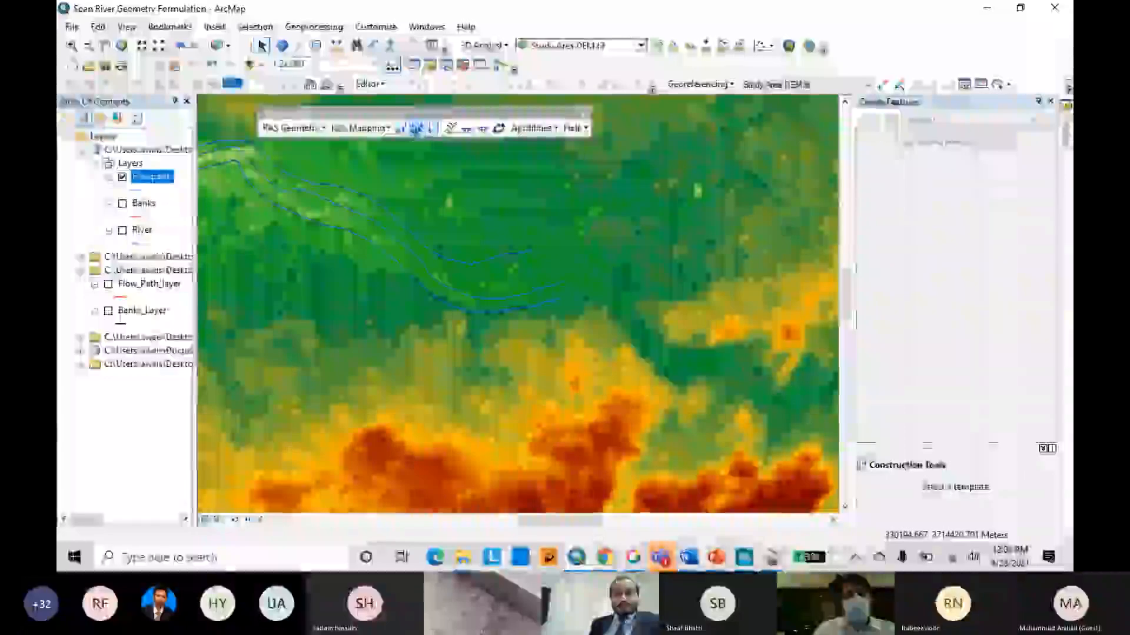
# Assign the Channel line type to the middle flow path with the HEC-GeoRAS flowpath attribute tool.
pyautogui.click(433, 129)
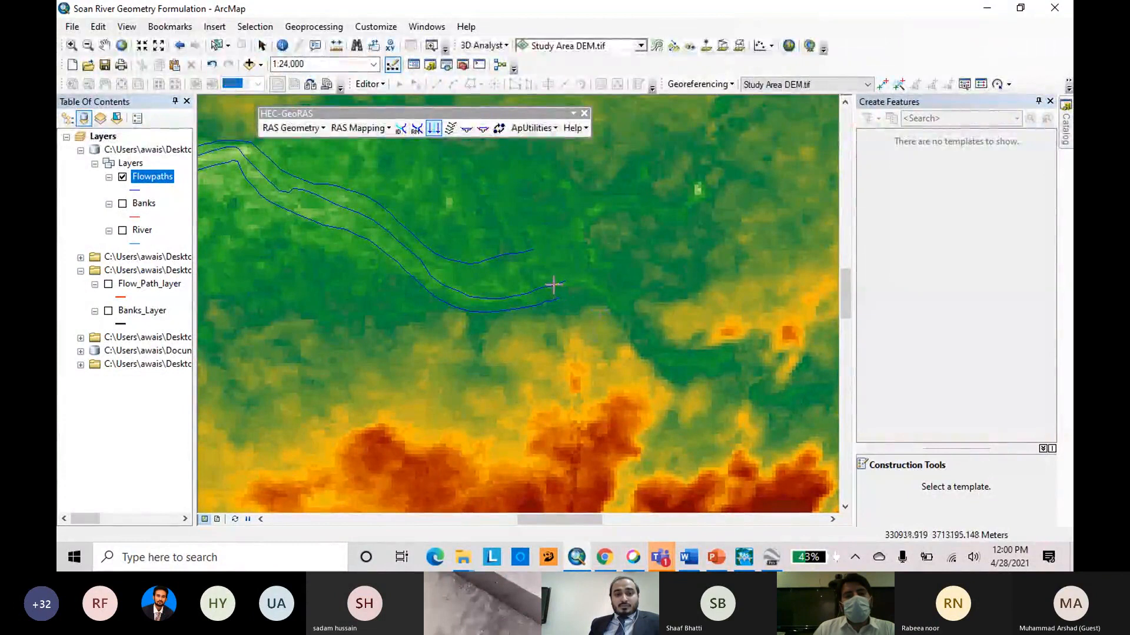
pyautogui.click(553, 285)
pyautogui.click(503, 297)
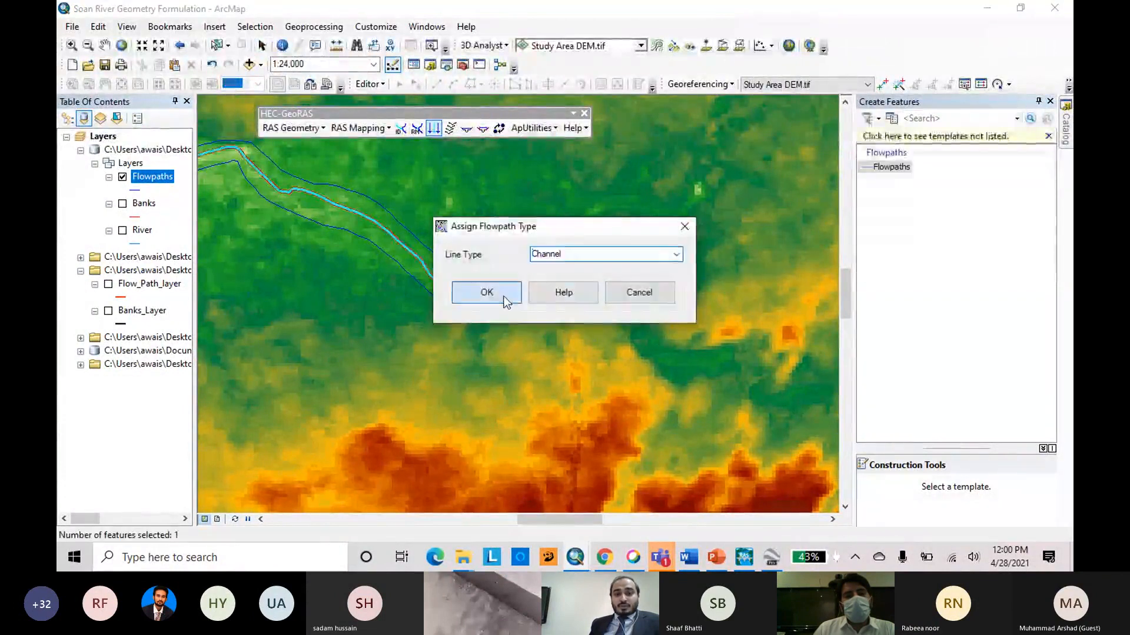
pyautogui.scroll(-2, 552, 303)
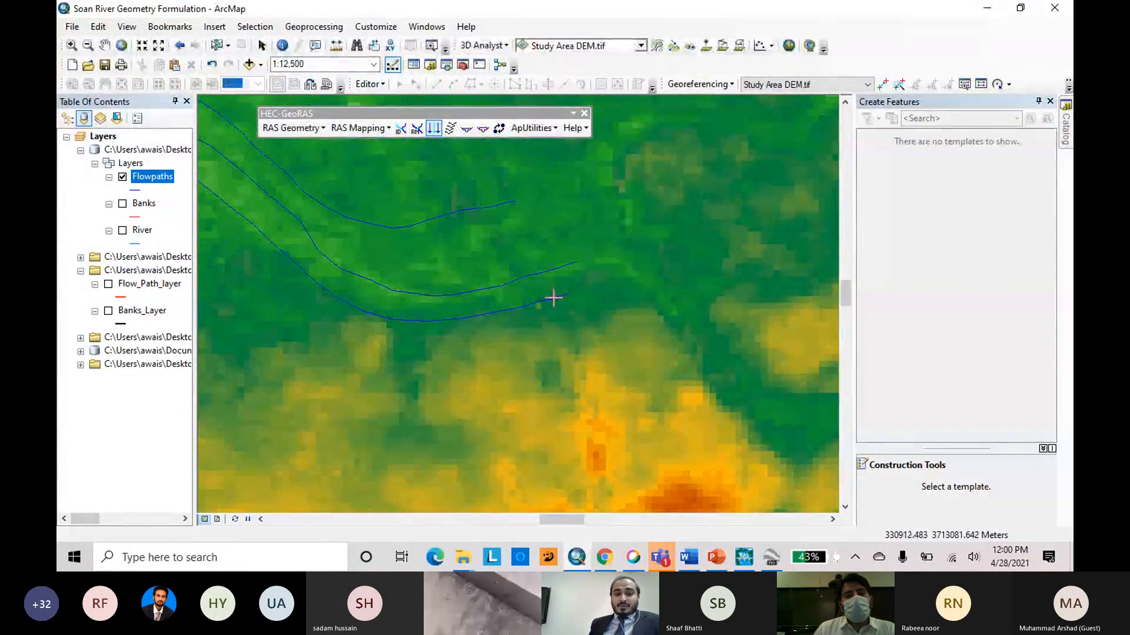
pyautogui.click(554, 298)
pyautogui.click(677, 255)
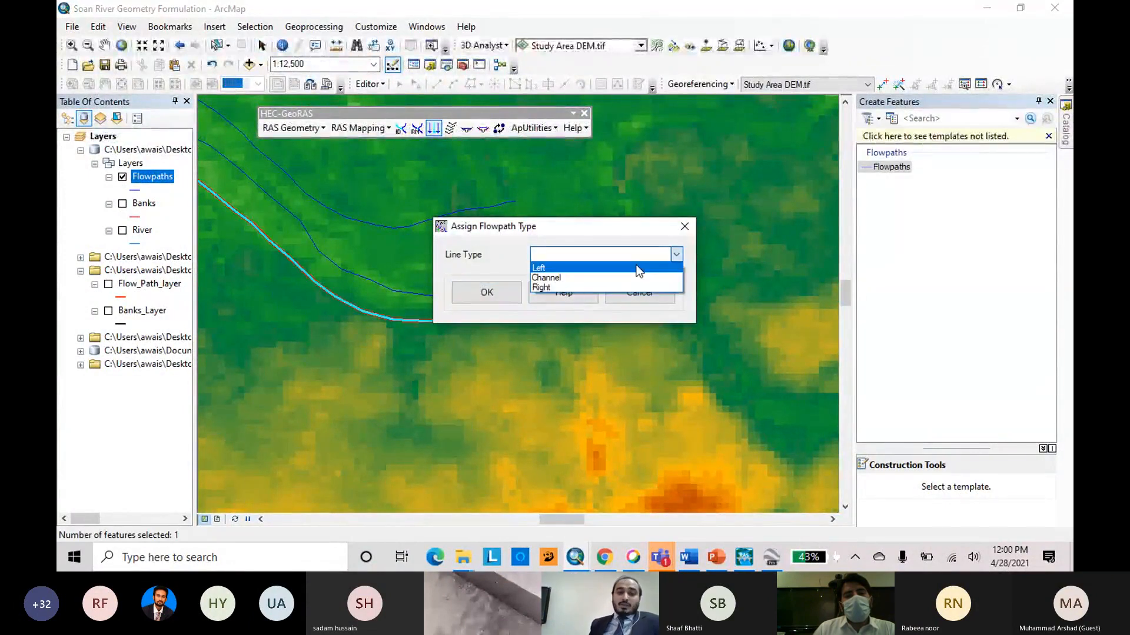
pyautogui.click(683, 231)
pyautogui.click(685, 225)
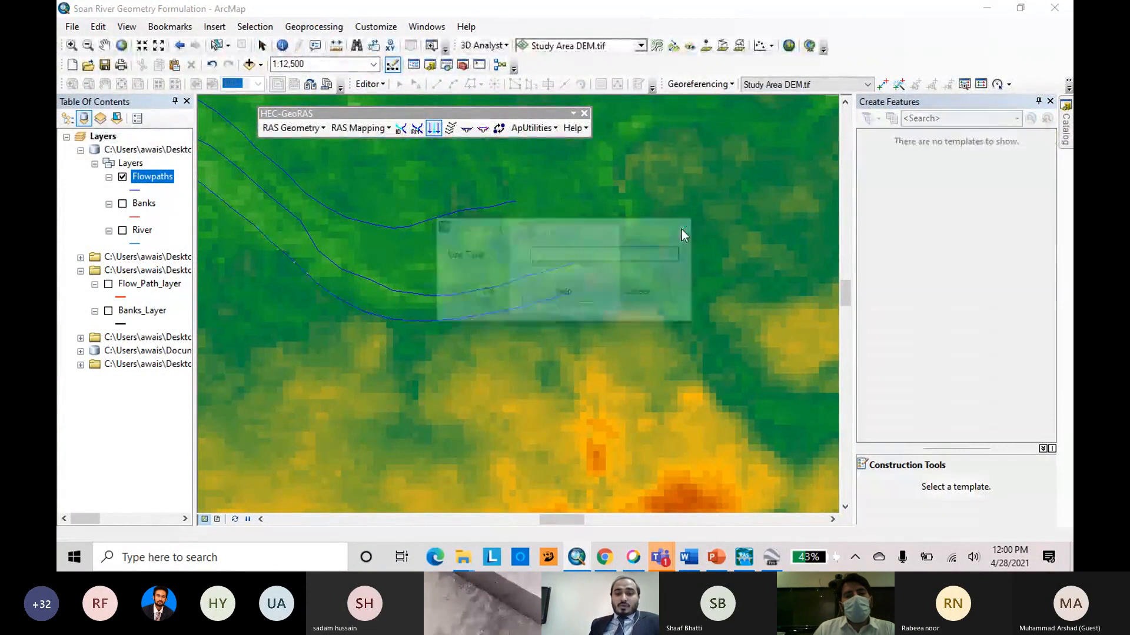
pyautogui.click(612, 233)
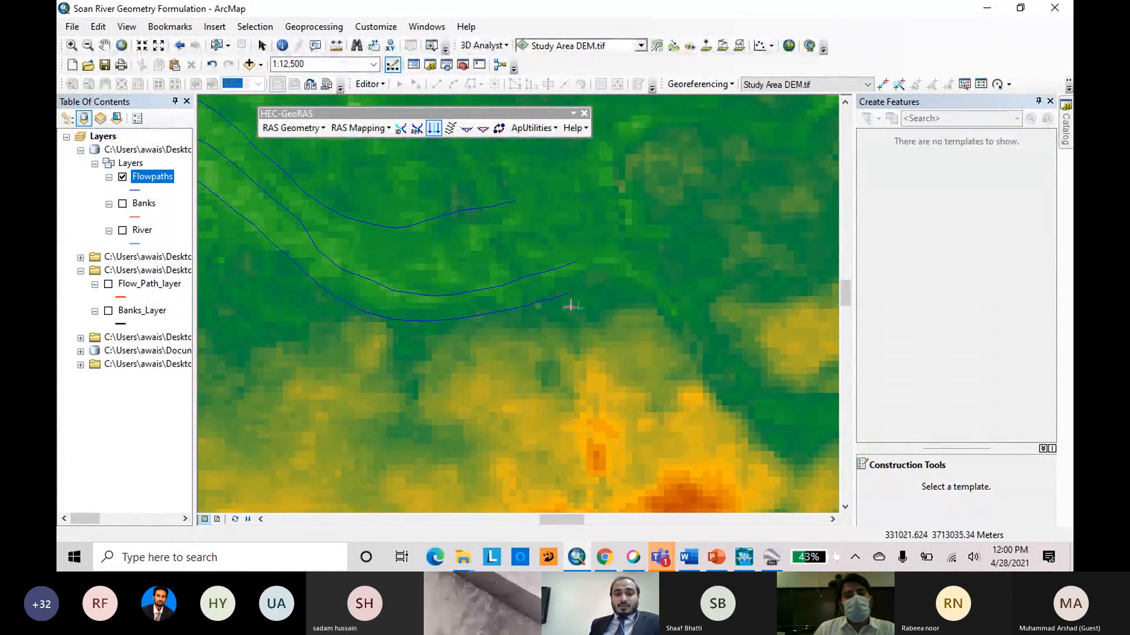
# Assign the Left line type to the southern flow path.
pyautogui.click(553, 298)
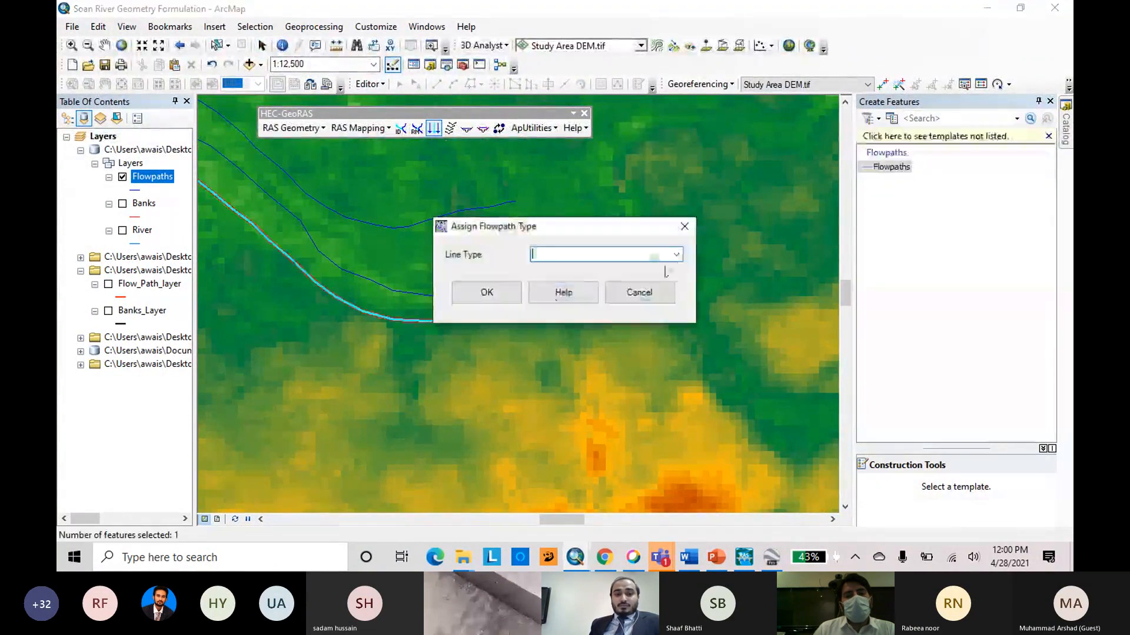
pyautogui.click(676, 254)
pyautogui.click(613, 269)
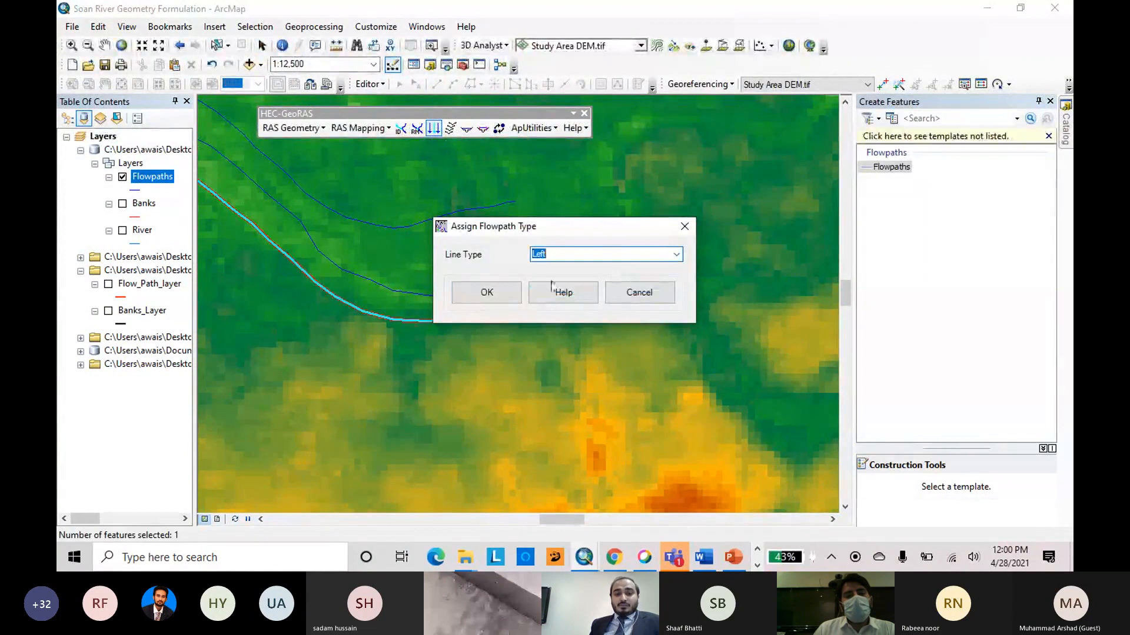
pyautogui.click(502, 290)
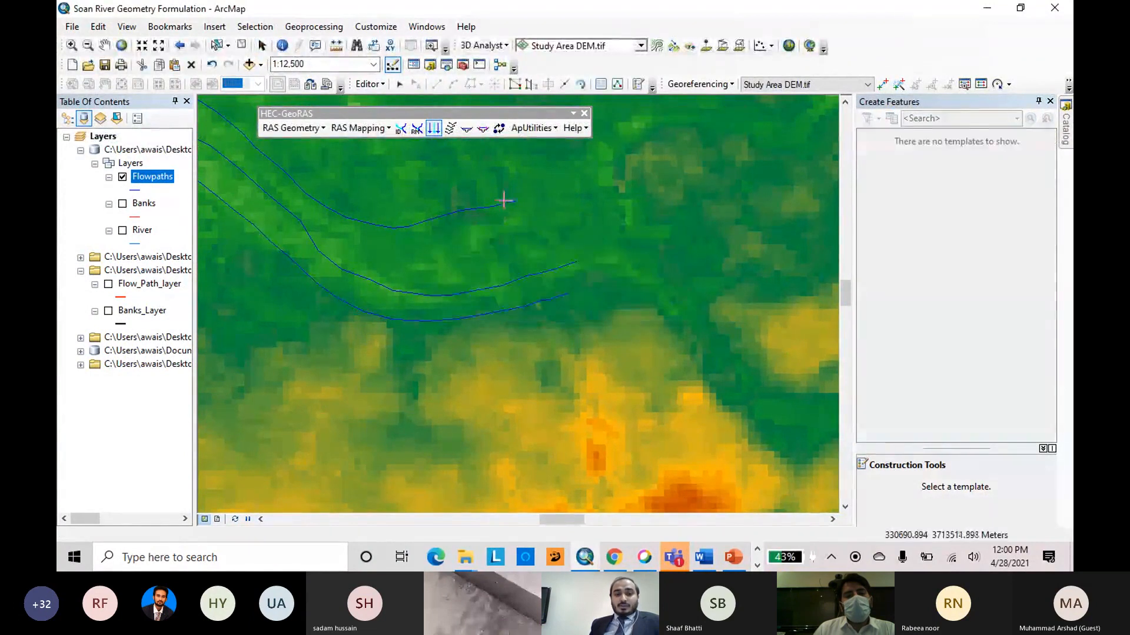
# Assign the Right line type to the northern flow path.
pyautogui.doubleClick(514, 201)
pyautogui.click(677, 257)
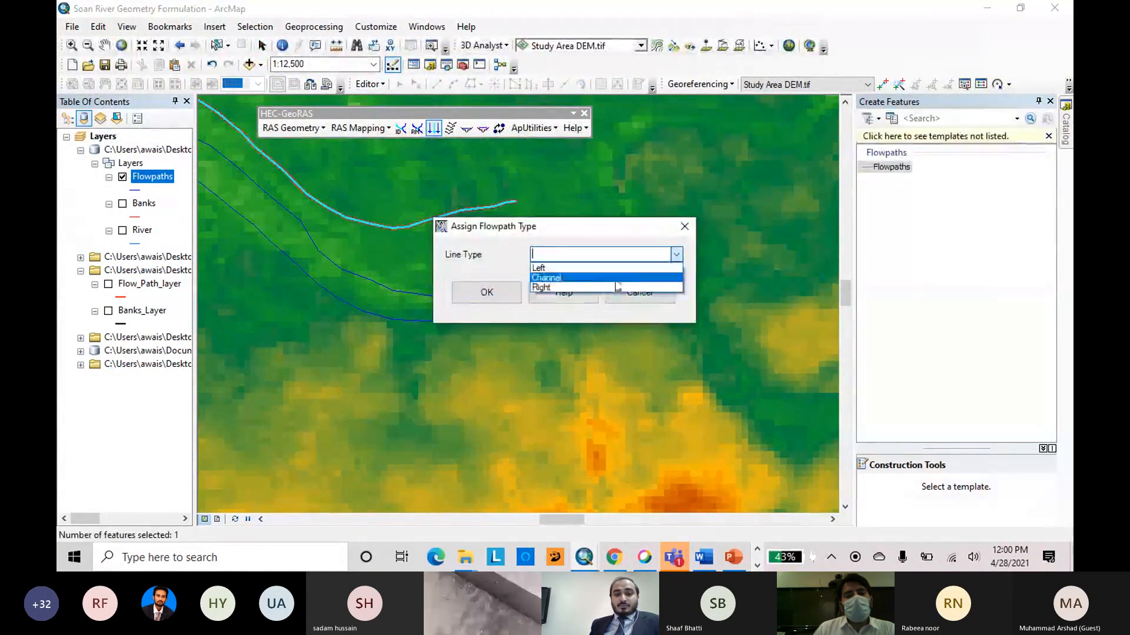
pyautogui.click(615, 286)
pyautogui.click(492, 296)
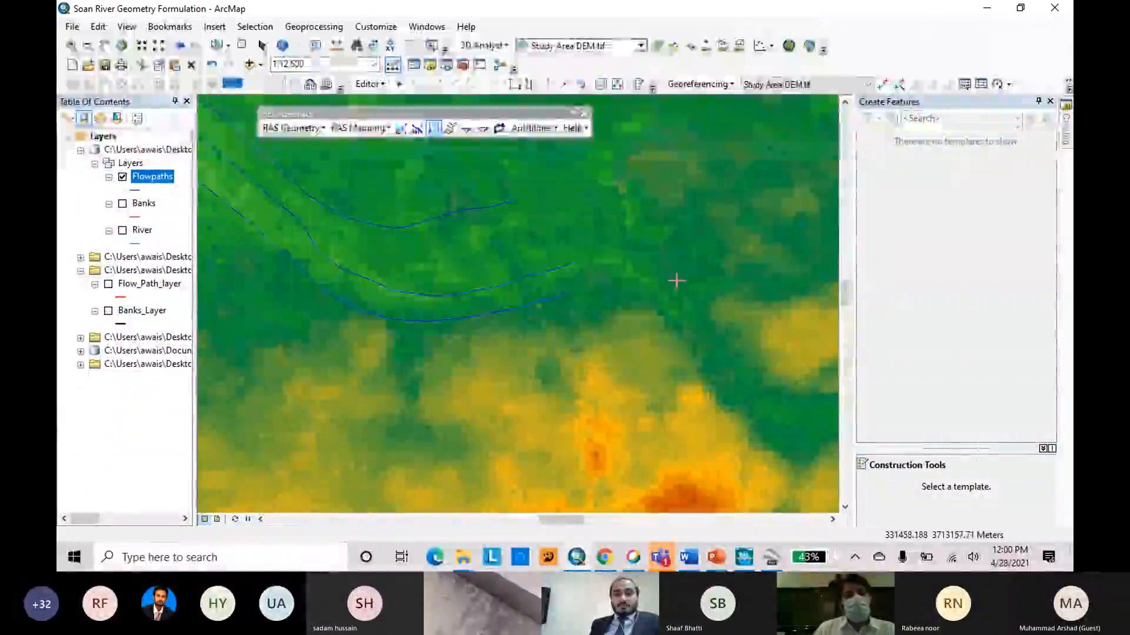
# Create the RAS layer for cross-sectional cut lines under the name XSCutLines and acknowledge its creation.
pyautogui.scroll(-3, 494, 294)
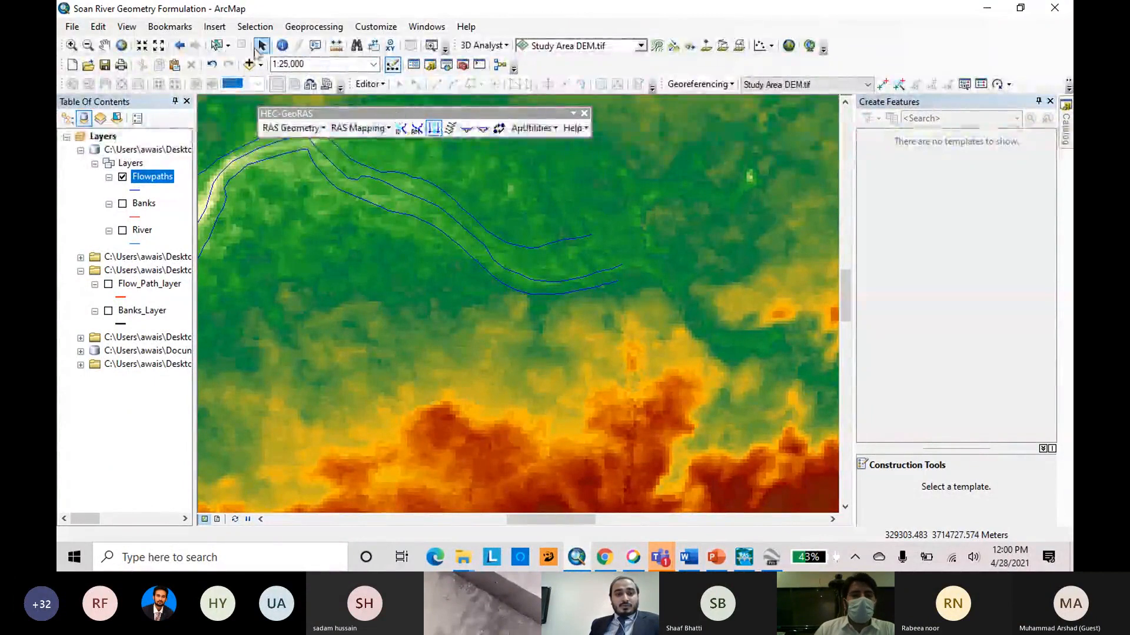
pyautogui.scroll(1, 645, 240)
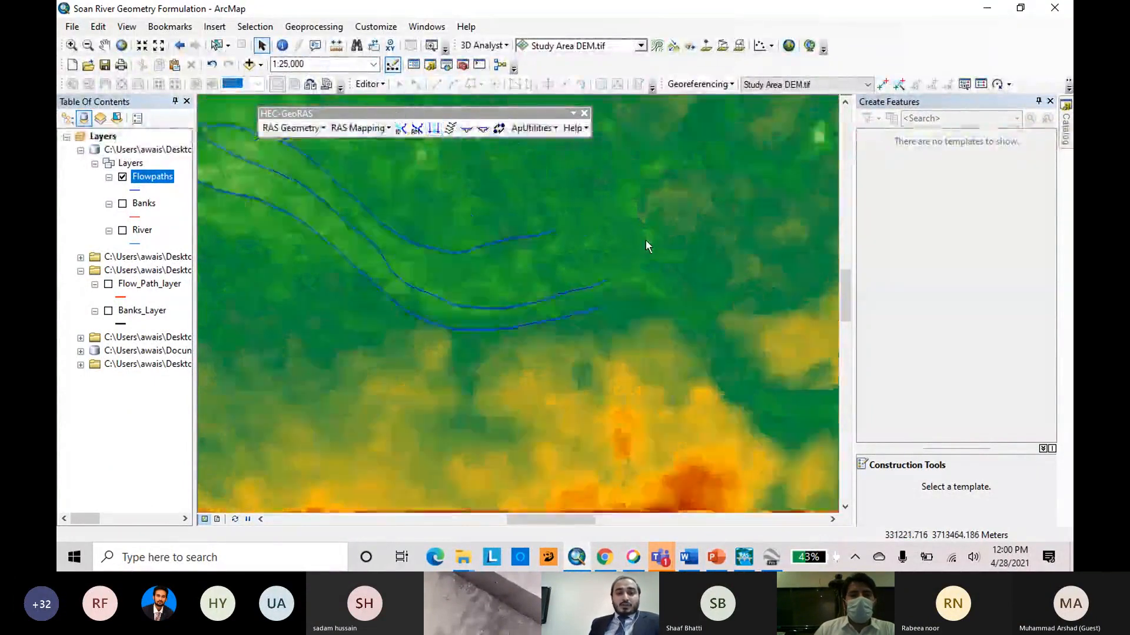
pyautogui.scroll(-1, 645, 240)
pyautogui.click(300, 127)
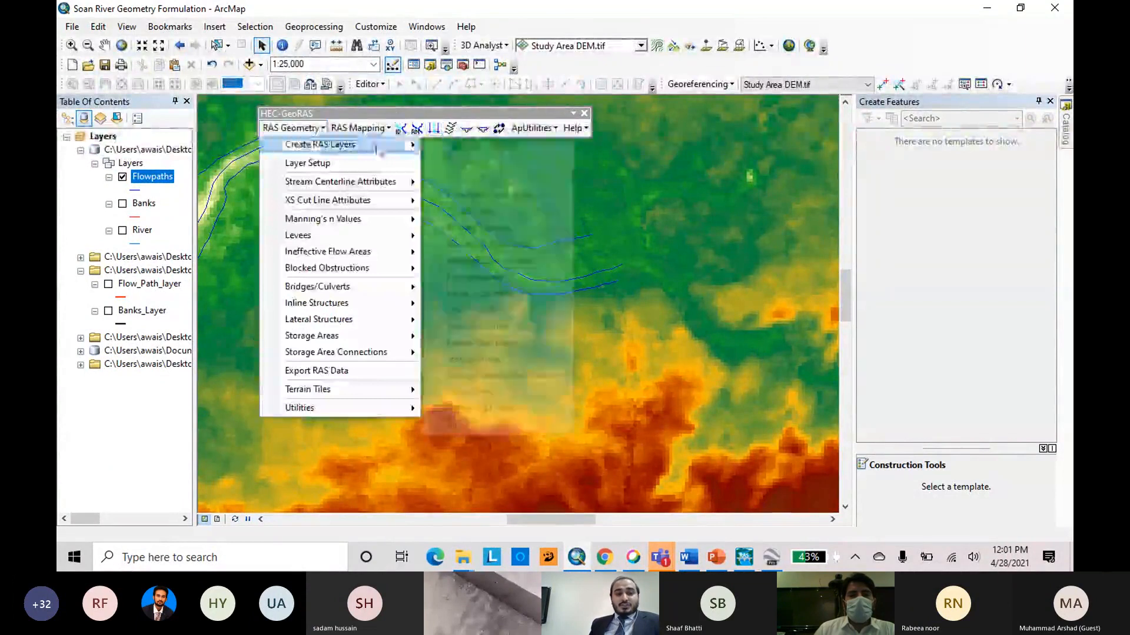
pyautogui.click(311, 128)
pyautogui.click(315, 128)
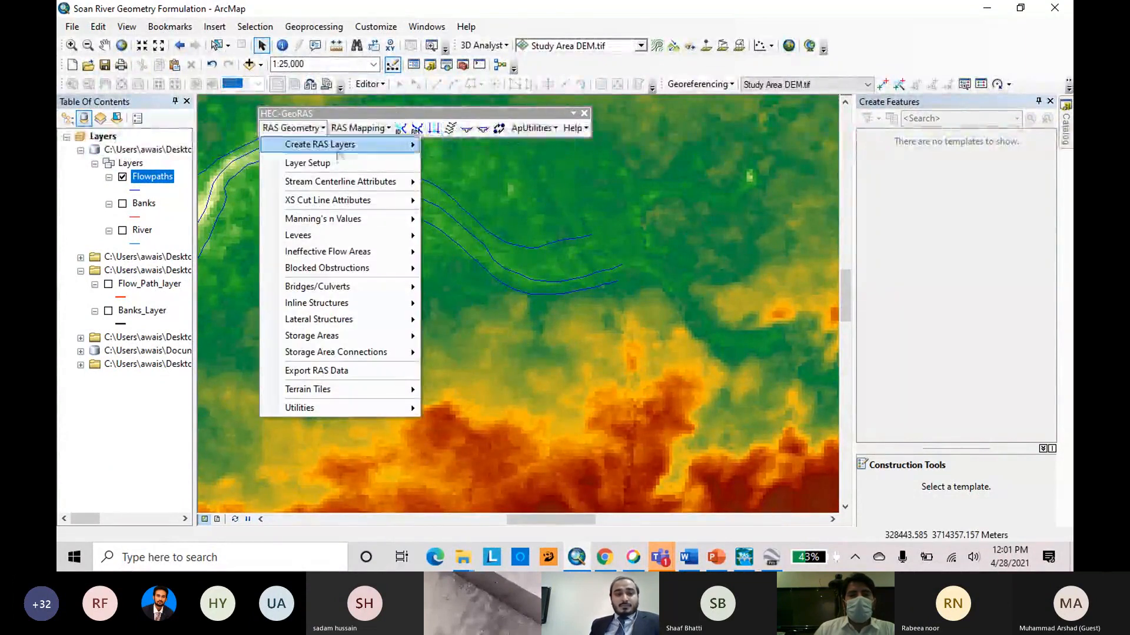
pyautogui.moveTo(342, 146)
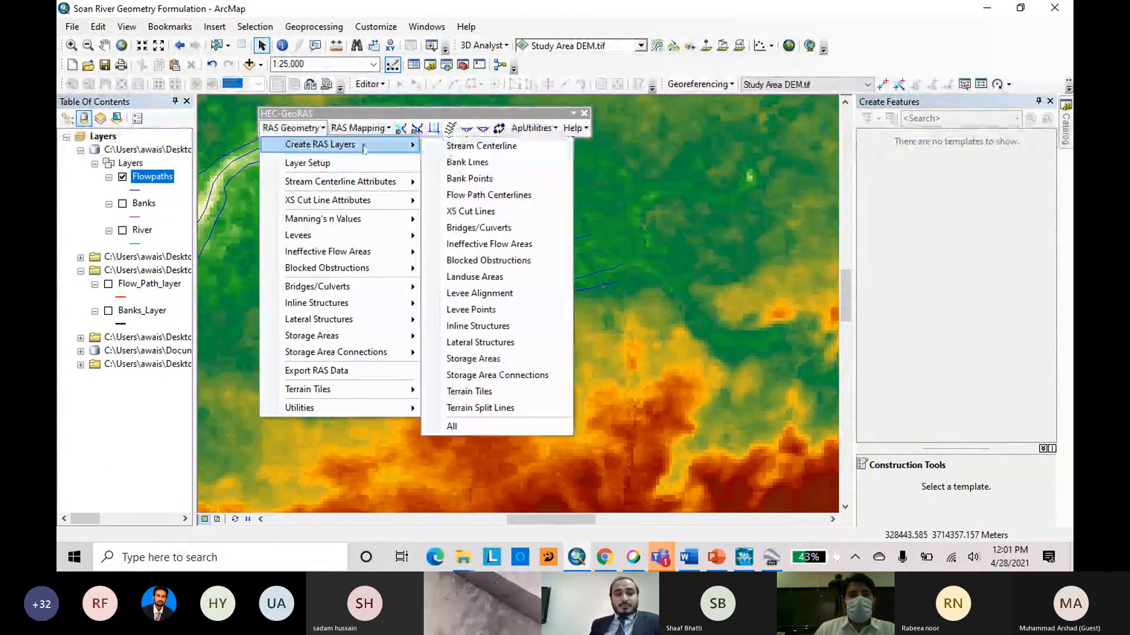
pyautogui.click(521, 213)
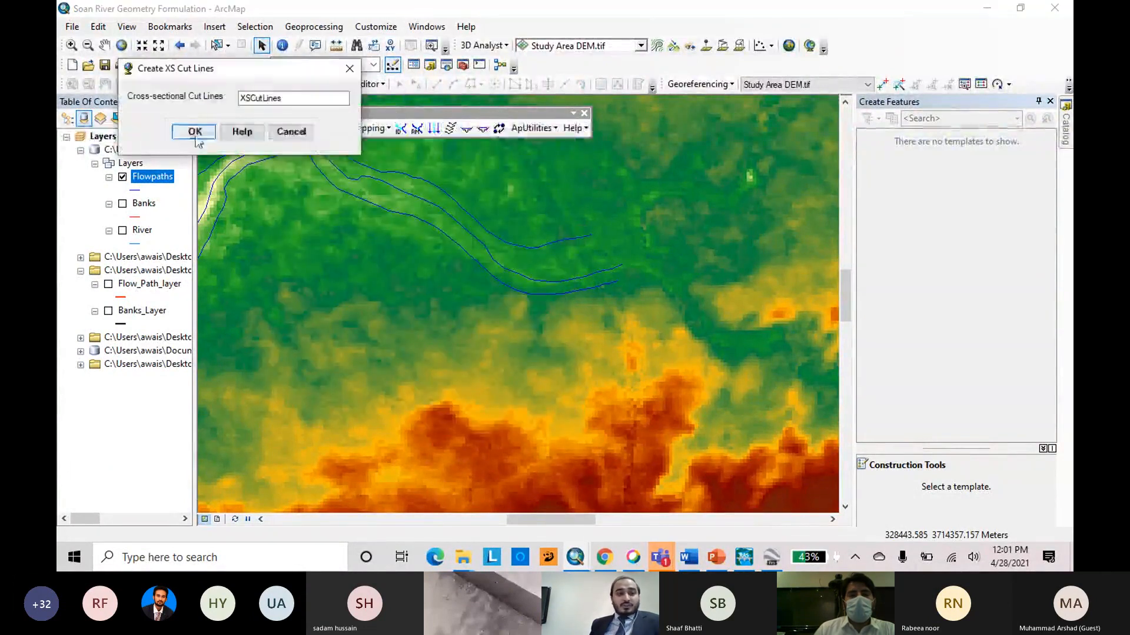
pyautogui.click(195, 132)
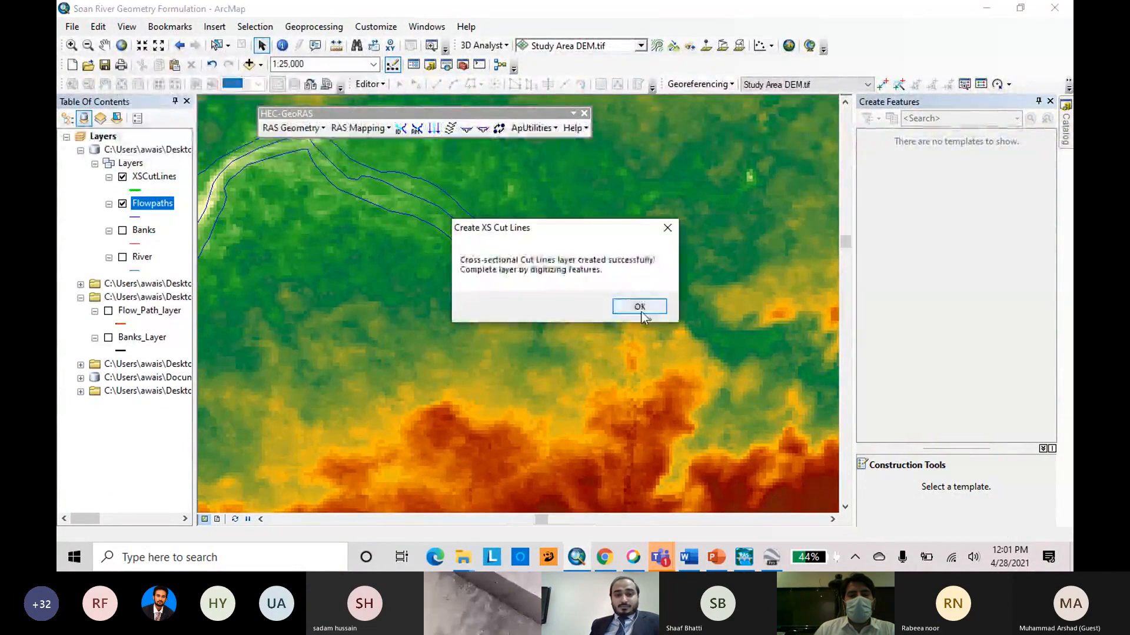
pyautogui.click(640, 310)
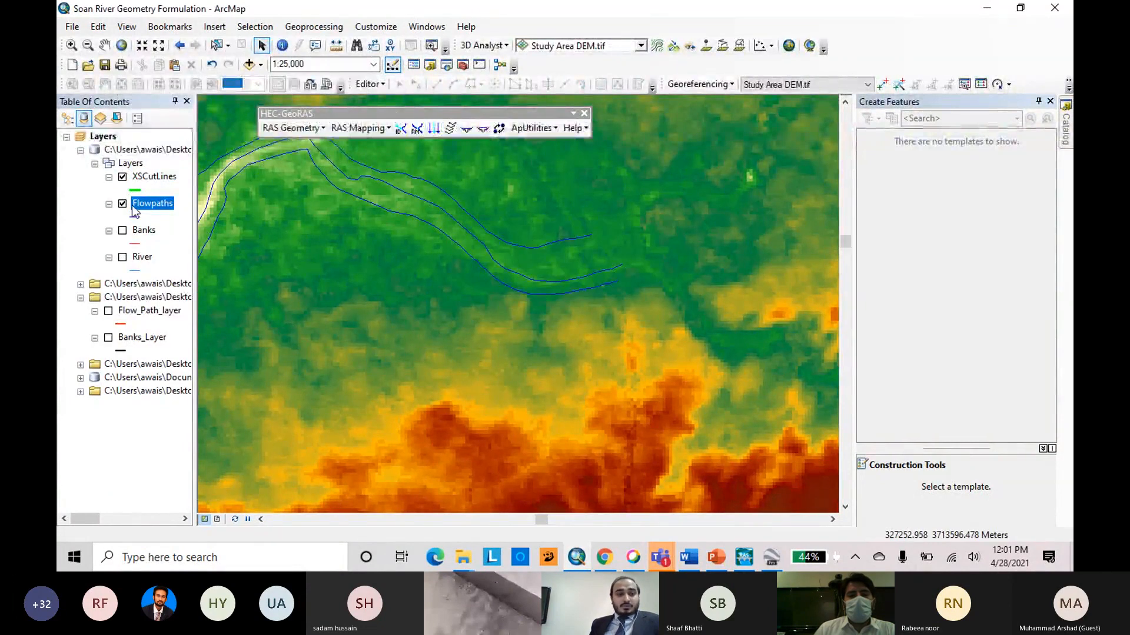
# Check the assigned LineType values in the Flowpaths attribute table, close it and inspect the eastern end of the flow paths.
pyautogui.rightClick(135, 211)
pyautogui.click(189, 245)
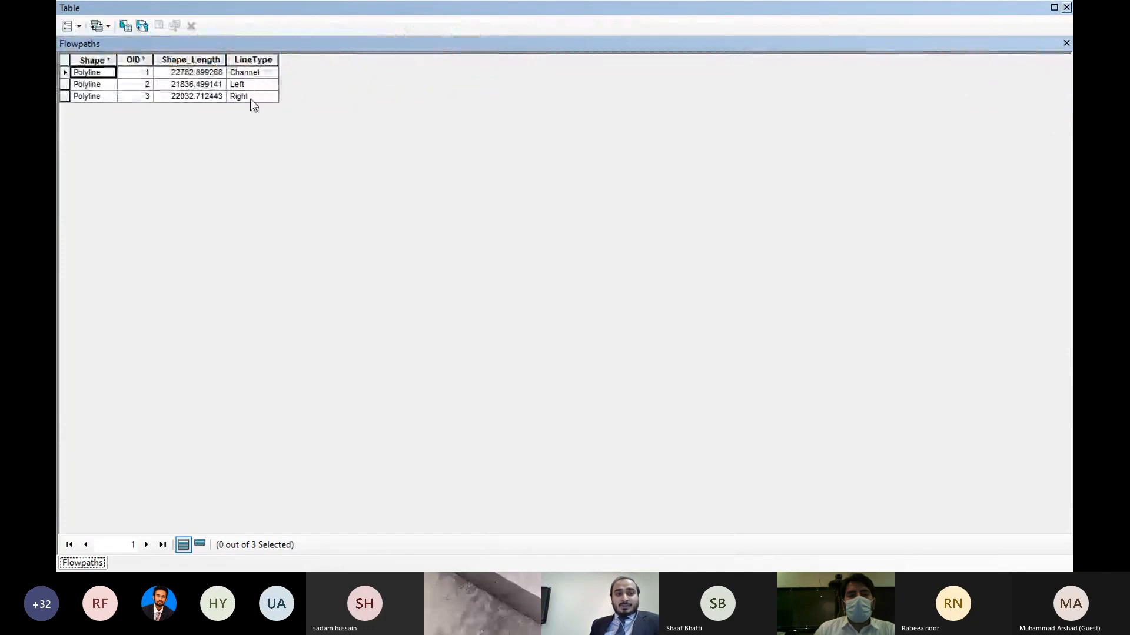
pyautogui.click(1066, 8)
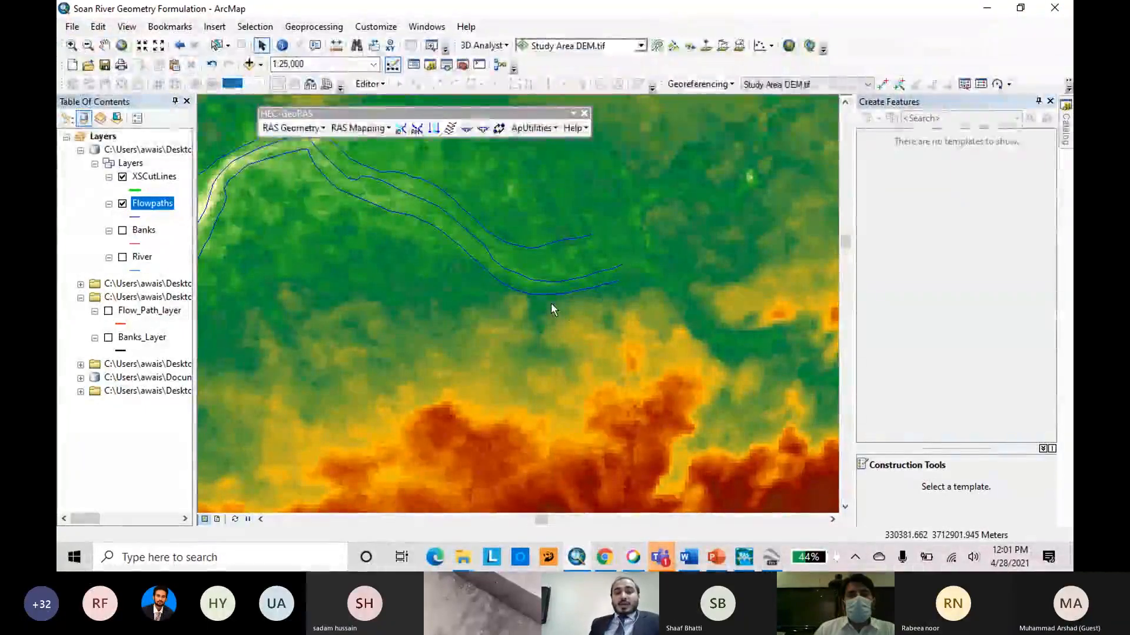
pyautogui.scroll(2, 676, 321)
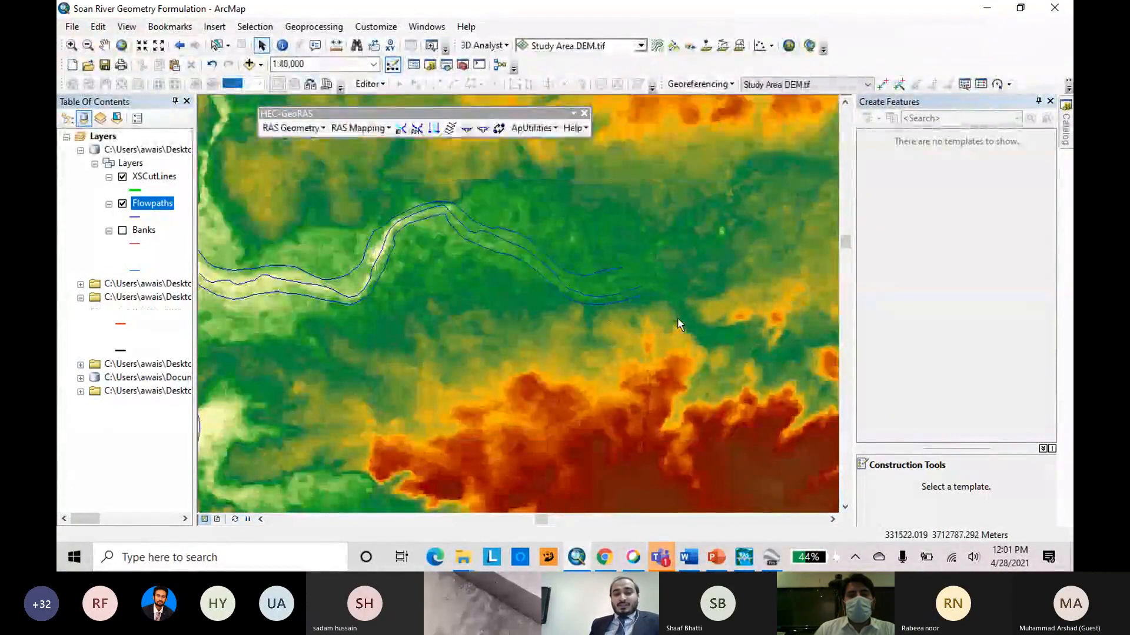
pyautogui.scroll(-2, 716, 260)
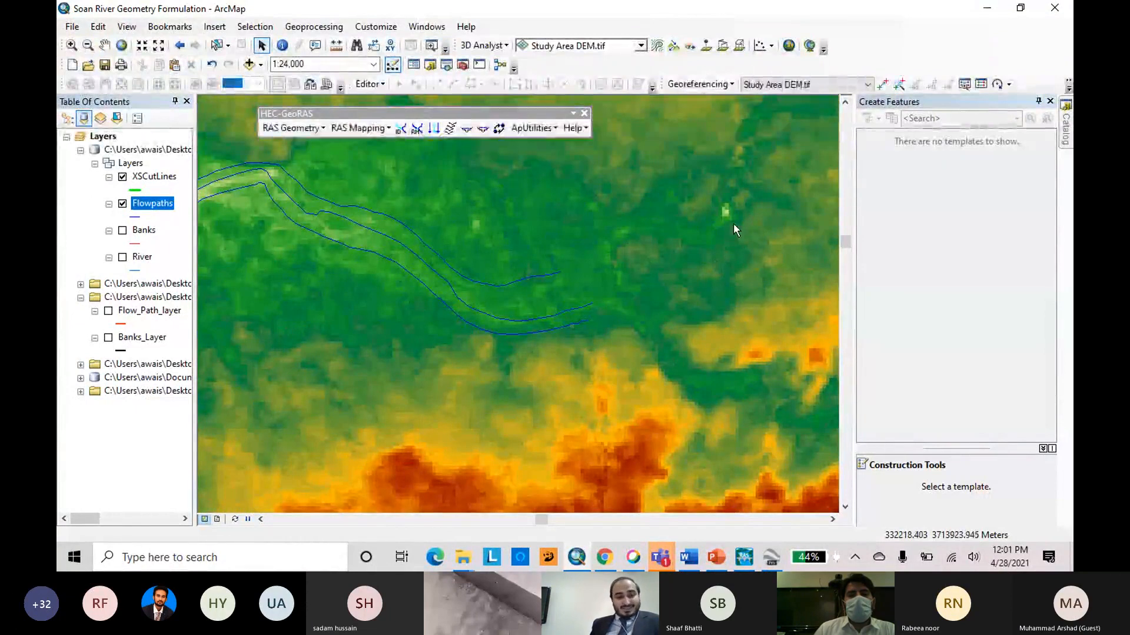
# Hide the Flowpaths layer so that only the elevation raster shows along the river.
pyautogui.scroll(1, 733, 223)
pyautogui.scroll(2, 733, 224)
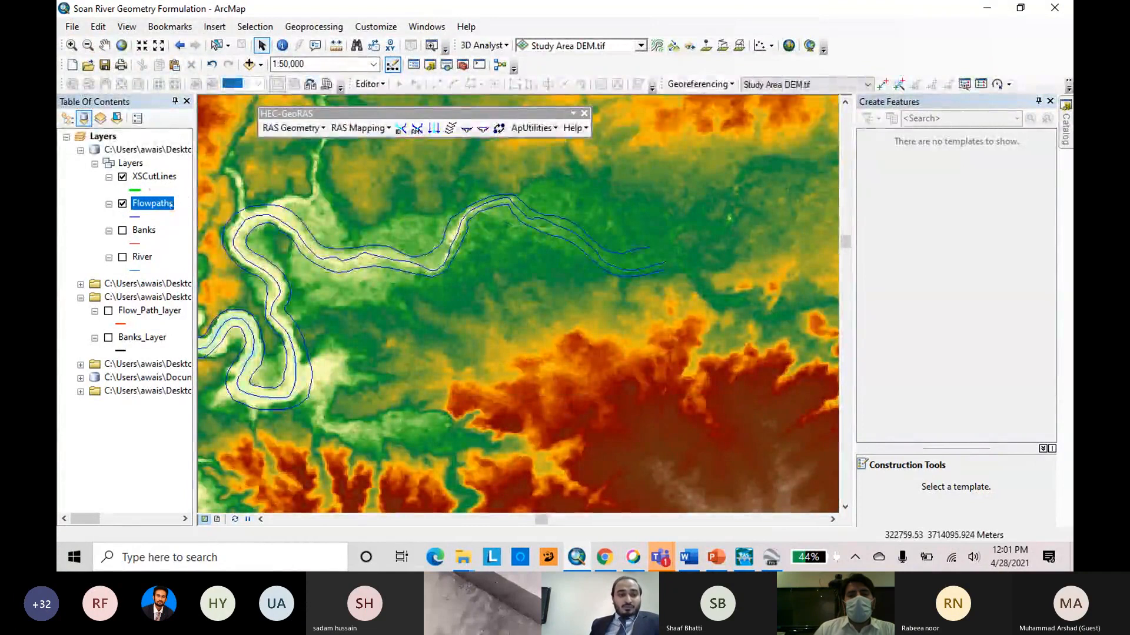
pyautogui.click(122, 203)
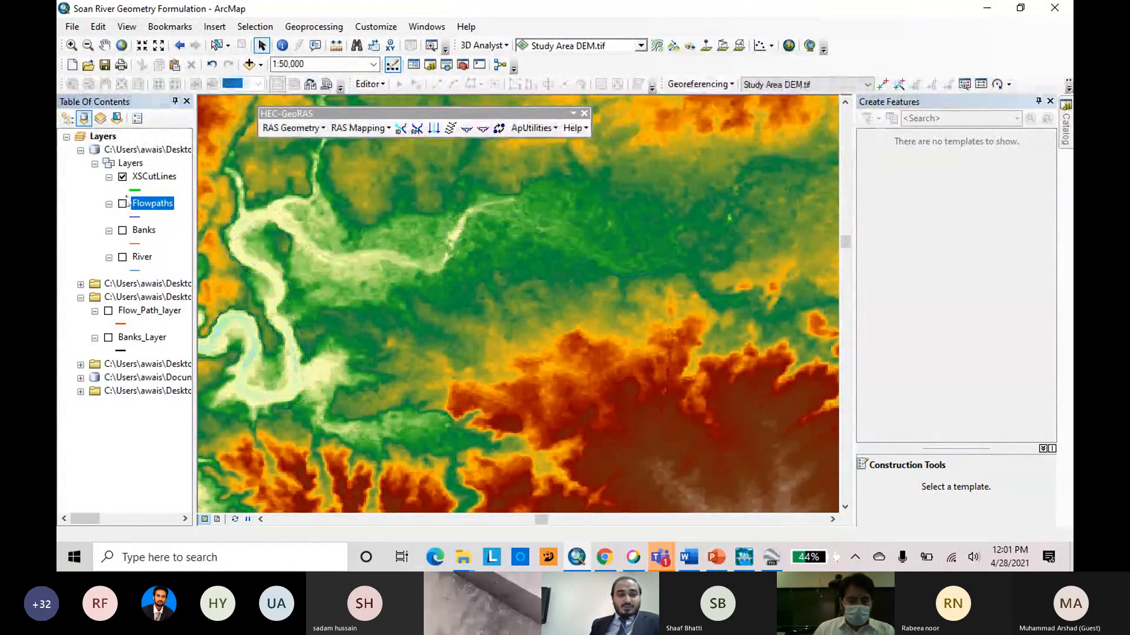
# Start an edit session on the XSCutLines layer and choose its line template for drawing cross sections.
pyautogui.rightClick(152, 178)
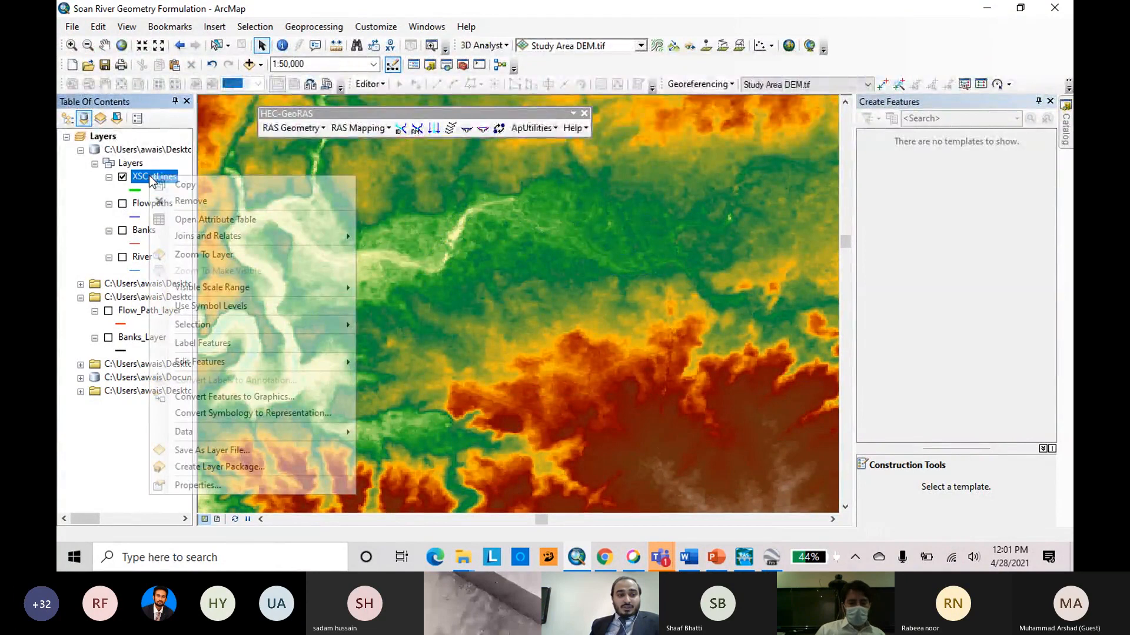
pyautogui.click(415, 364)
pyautogui.click(646, 436)
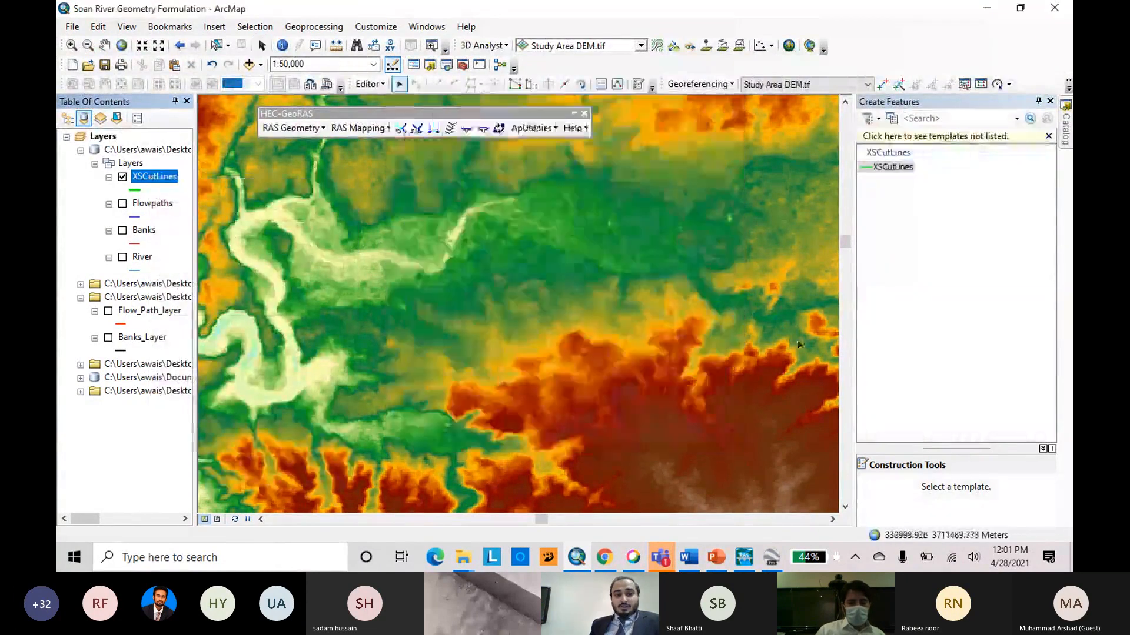
pyautogui.click(893, 166)
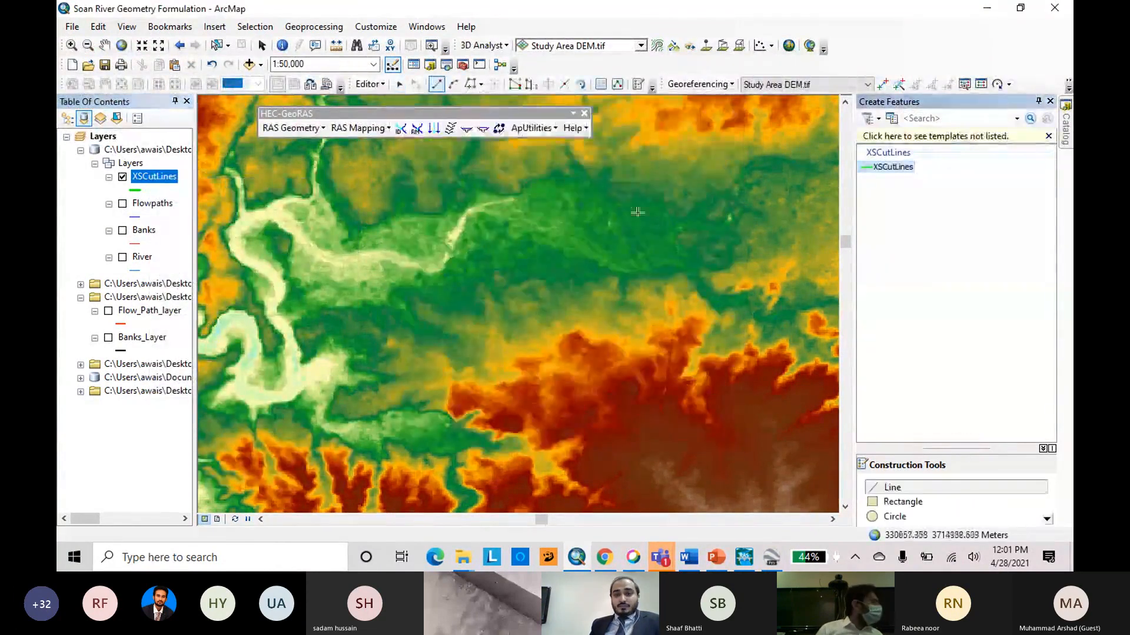
pyautogui.scroll(2, 623, 207)
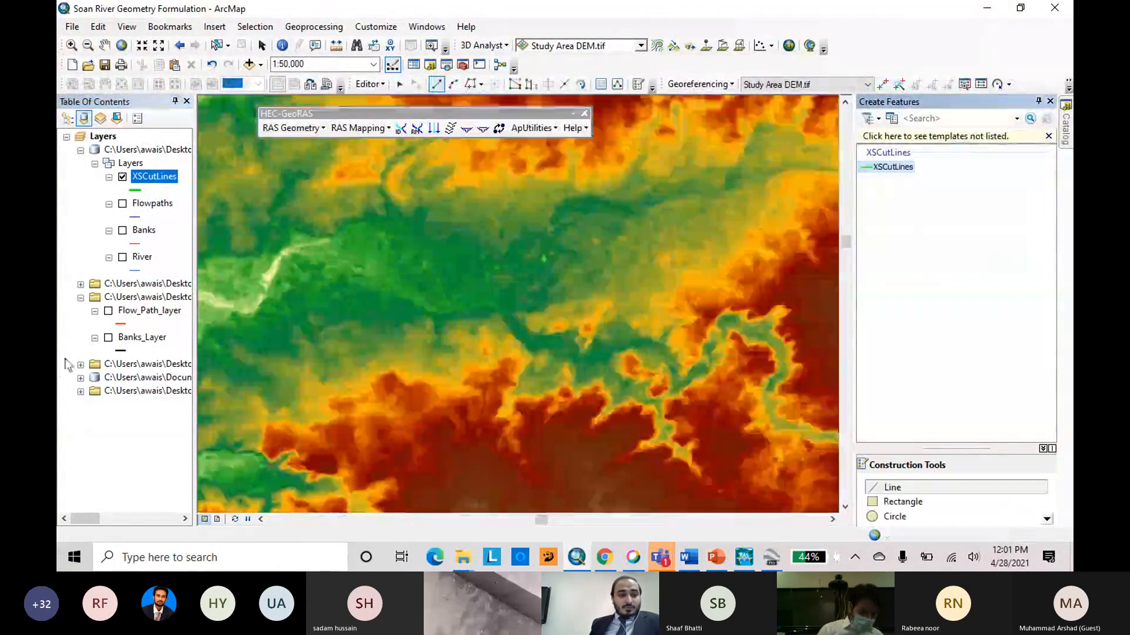
# Look through the source layer groups for existing cross sections, briefly display XS_Point_Shp_XYToLine, and collapse the groups.
pyautogui.click(81, 364)
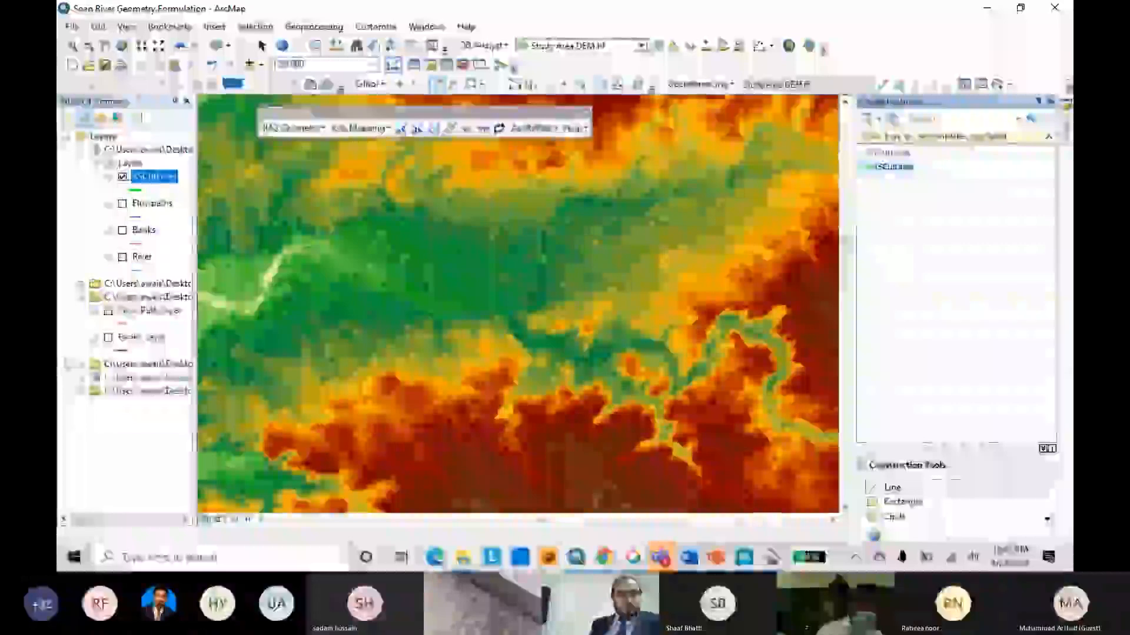
pyautogui.click(80, 297)
pyautogui.click(81, 297)
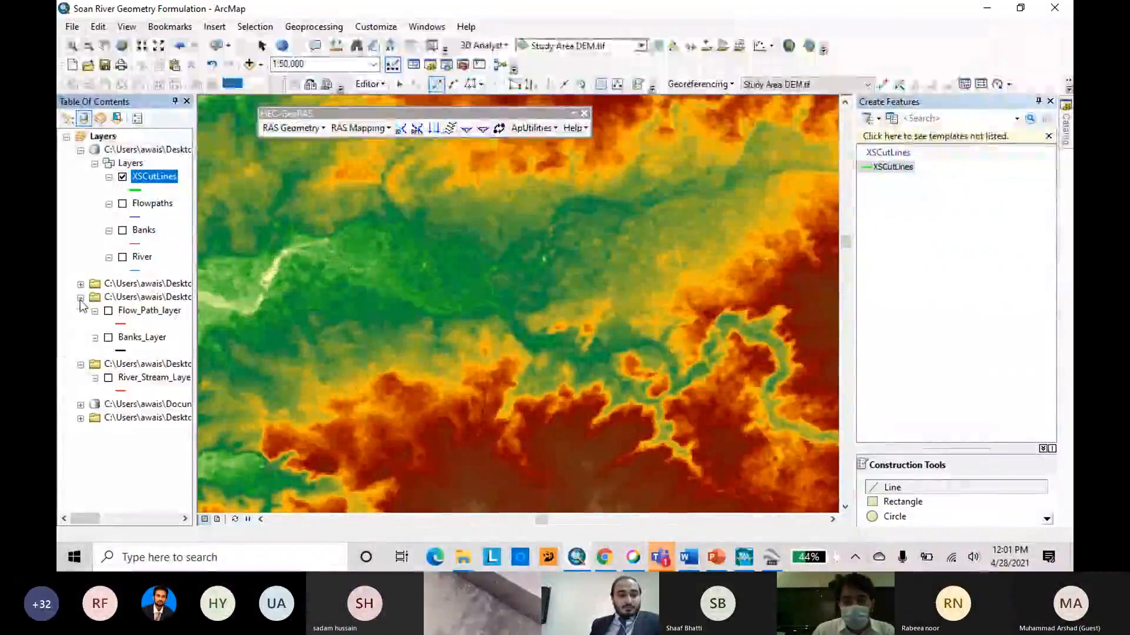
pyautogui.click(80, 298)
pyautogui.click(81, 310)
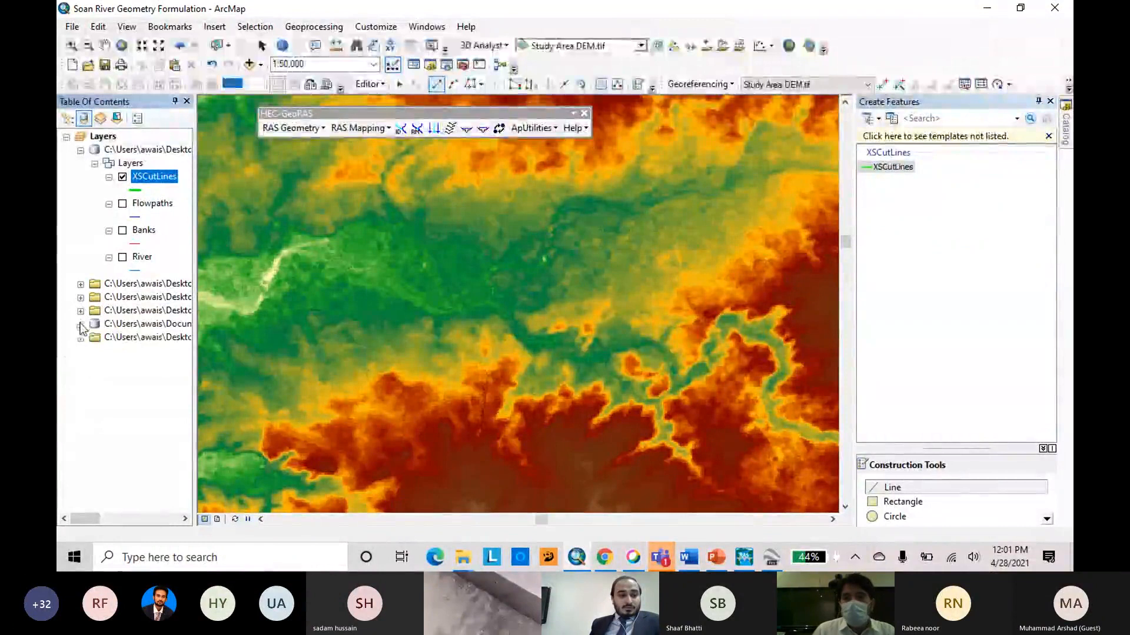
pyautogui.click(81, 324)
pyautogui.click(108, 338)
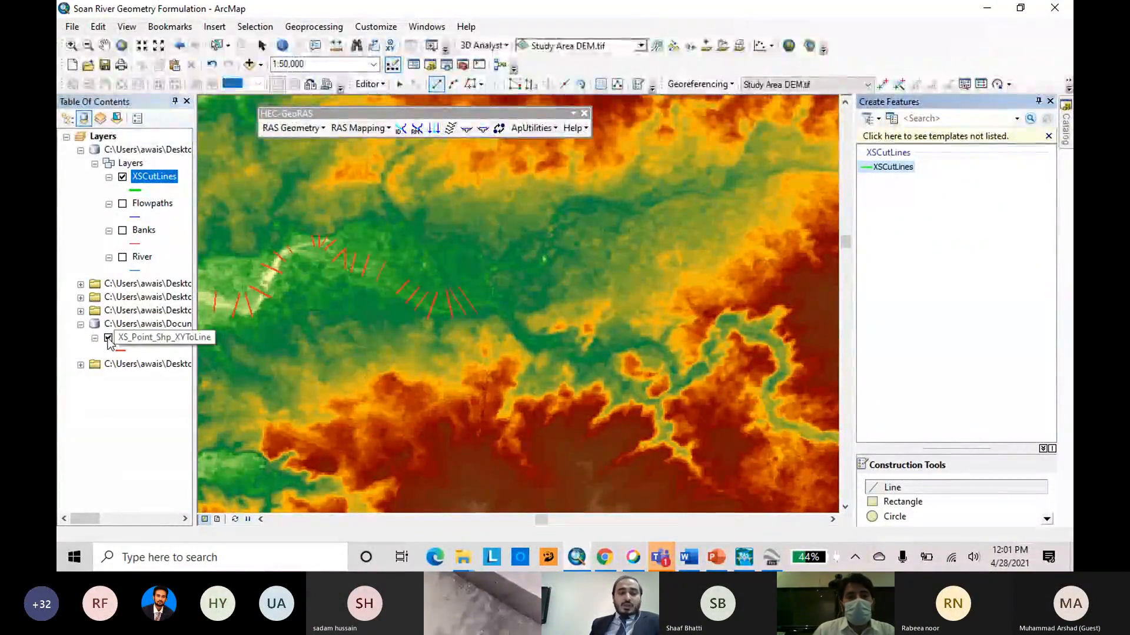
pyautogui.click(108, 339)
pyautogui.click(81, 324)
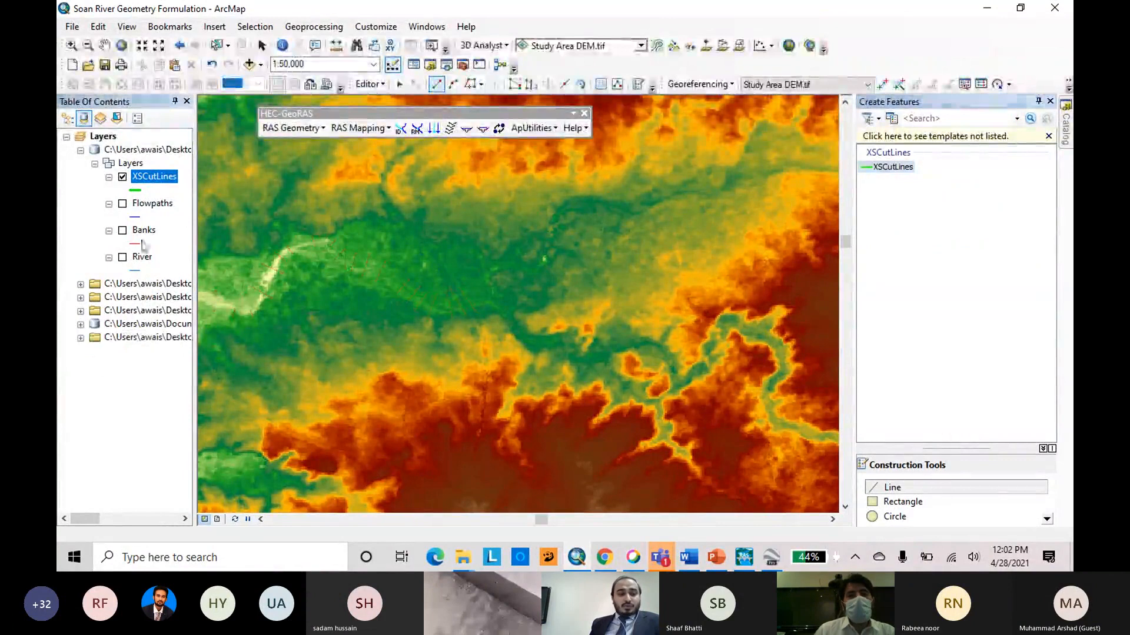
# Stop the edit session on the XSCutLines layer.
pyautogui.rightClick(164, 183)
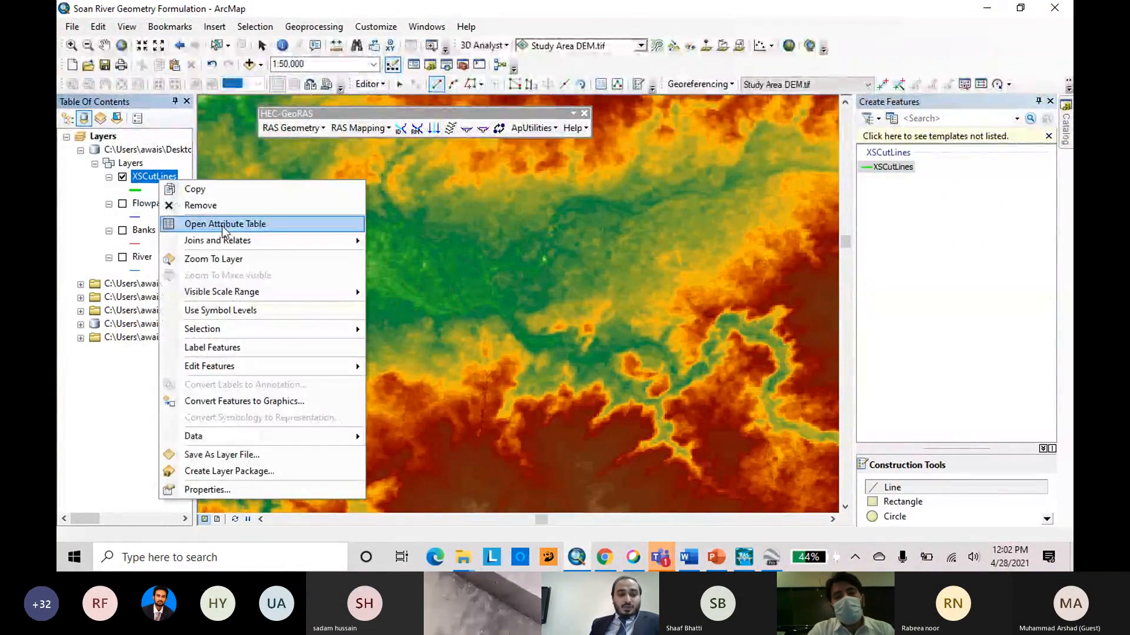
pyautogui.click(383, 85)
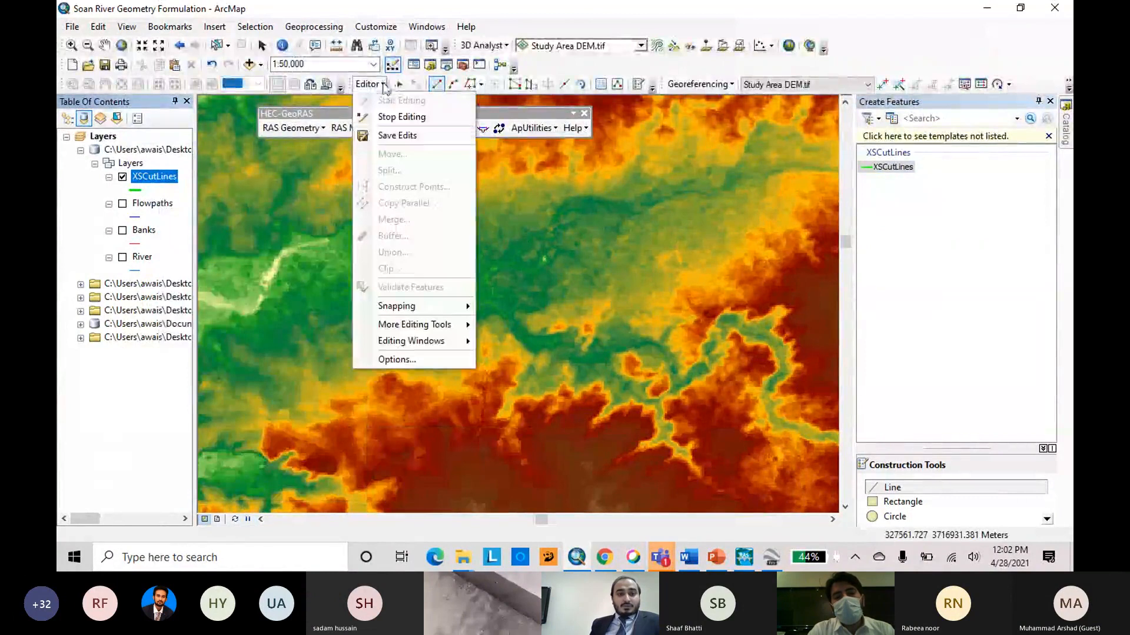
pyautogui.click(416, 120)
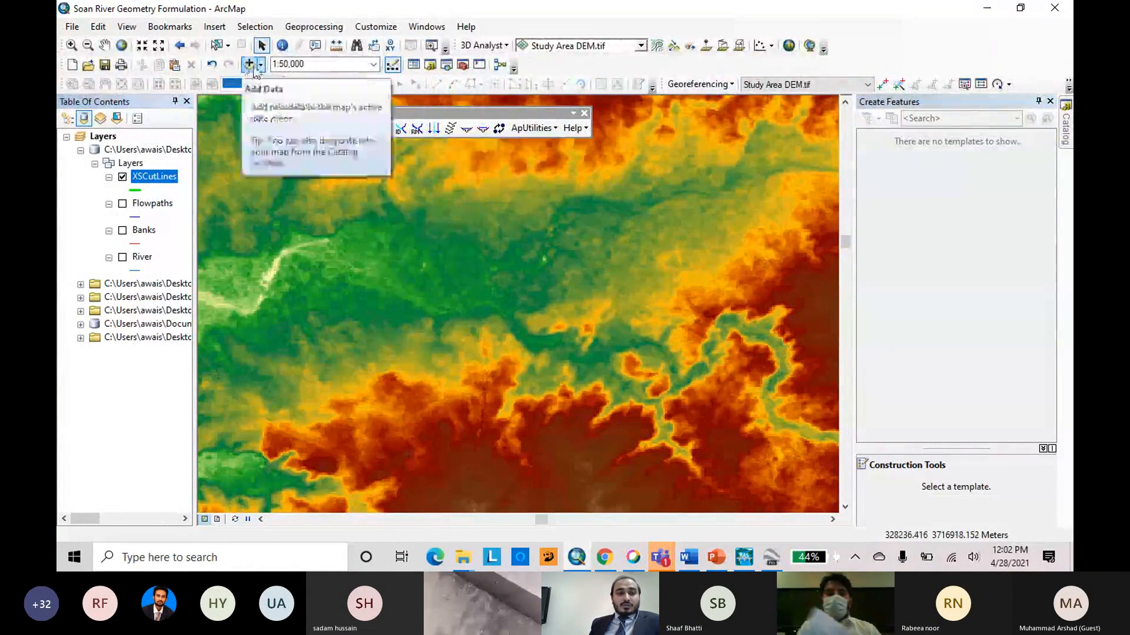
# Add the shapefile Surveyed_XS_Layer.shp from the Excercise folder to the map.
pyautogui.click(250, 64)
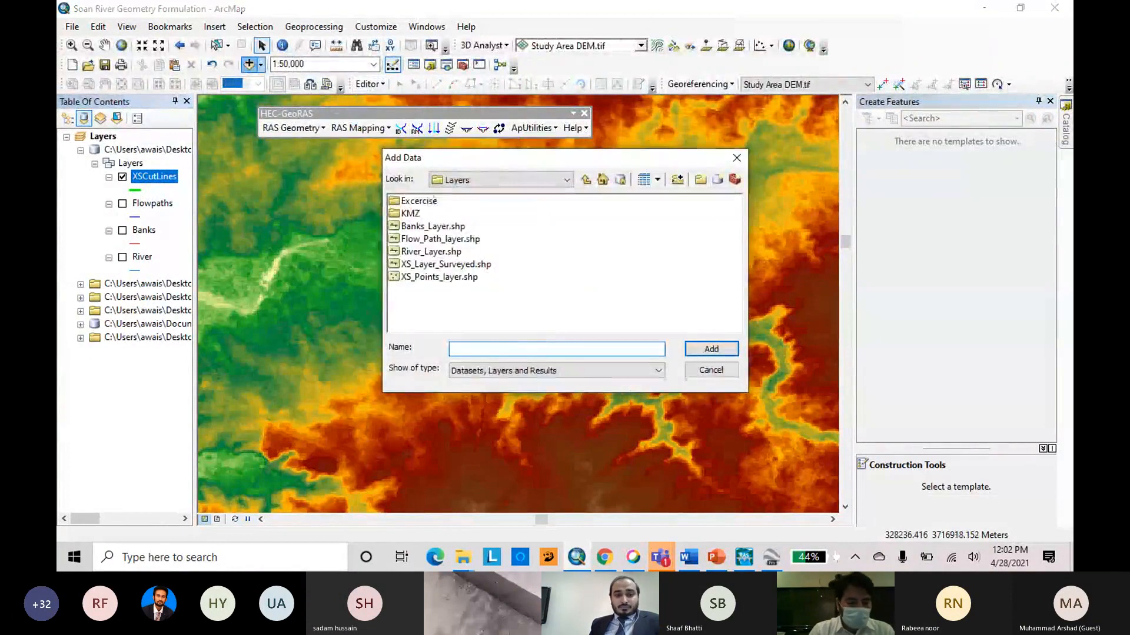
pyautogui.doubleClick(419, 202)
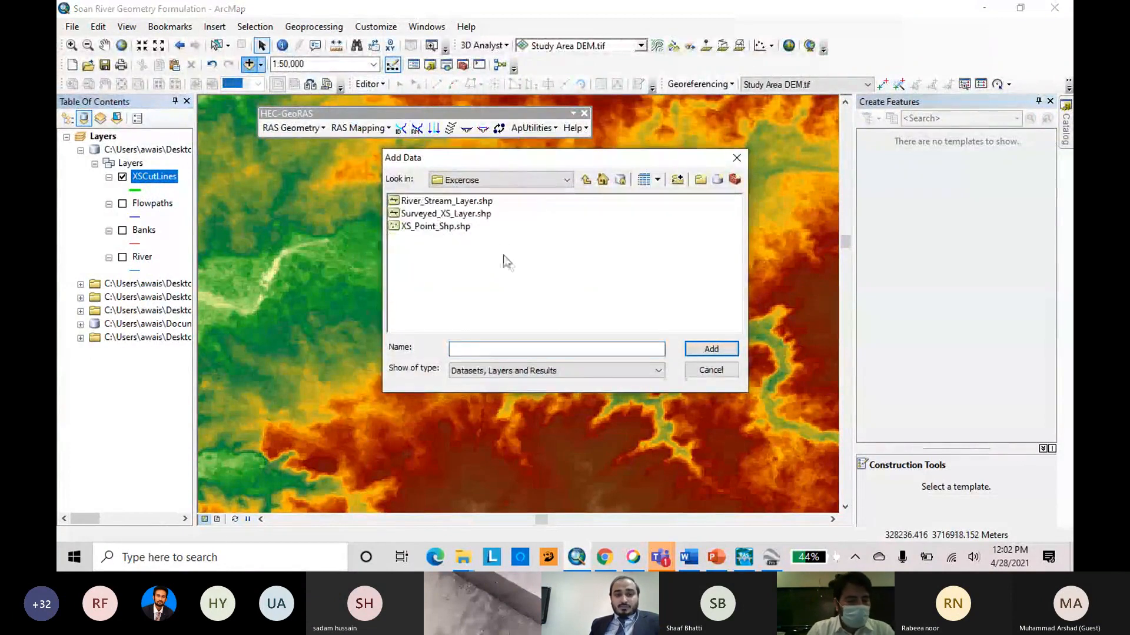
pyautogui.click(428, 214)
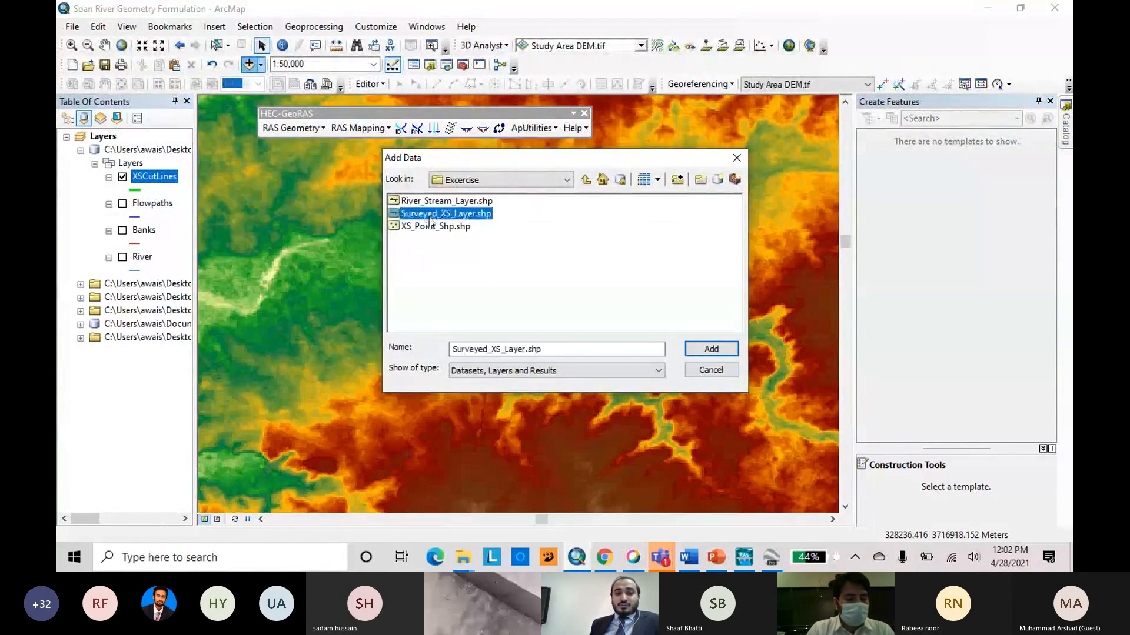
pyautogui.click(717, 352)
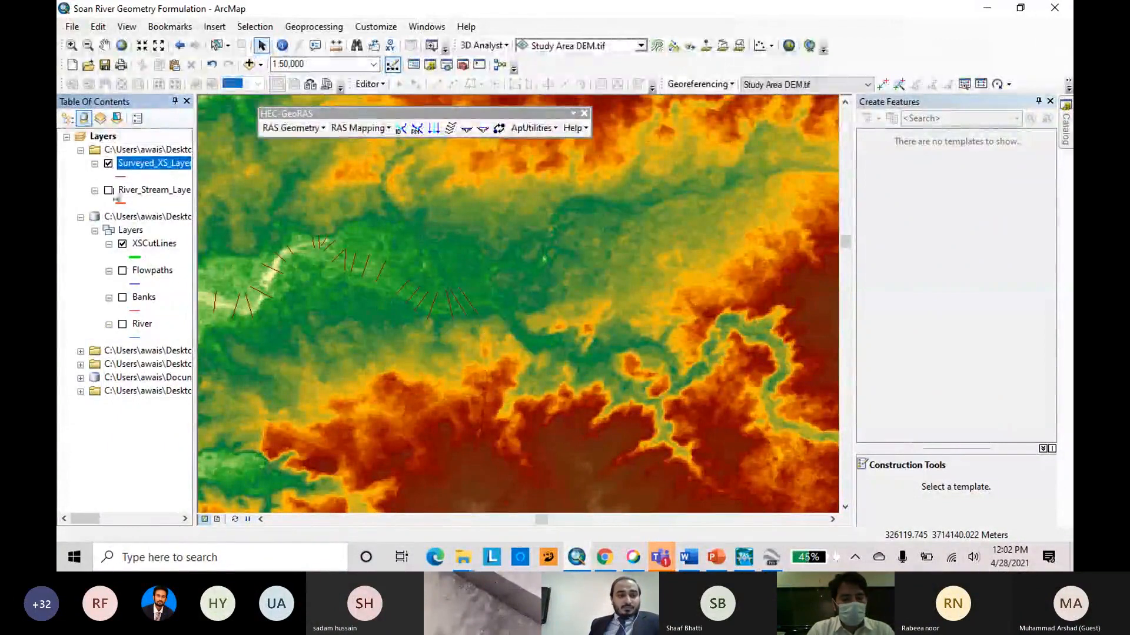
# Toggle the surveyed cross-section layer off and on, and start an edit session on XSCutLines.
pyautogui.click(108, 163)
pyautogui.rightClick(167, 251)
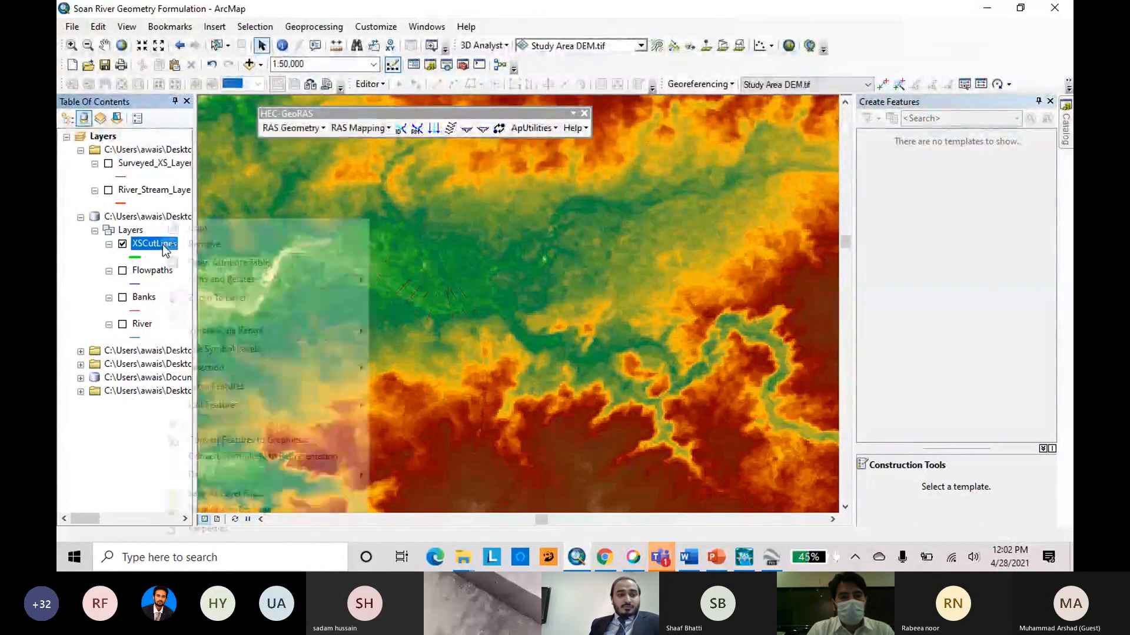
pyautogui.click(108, 164)
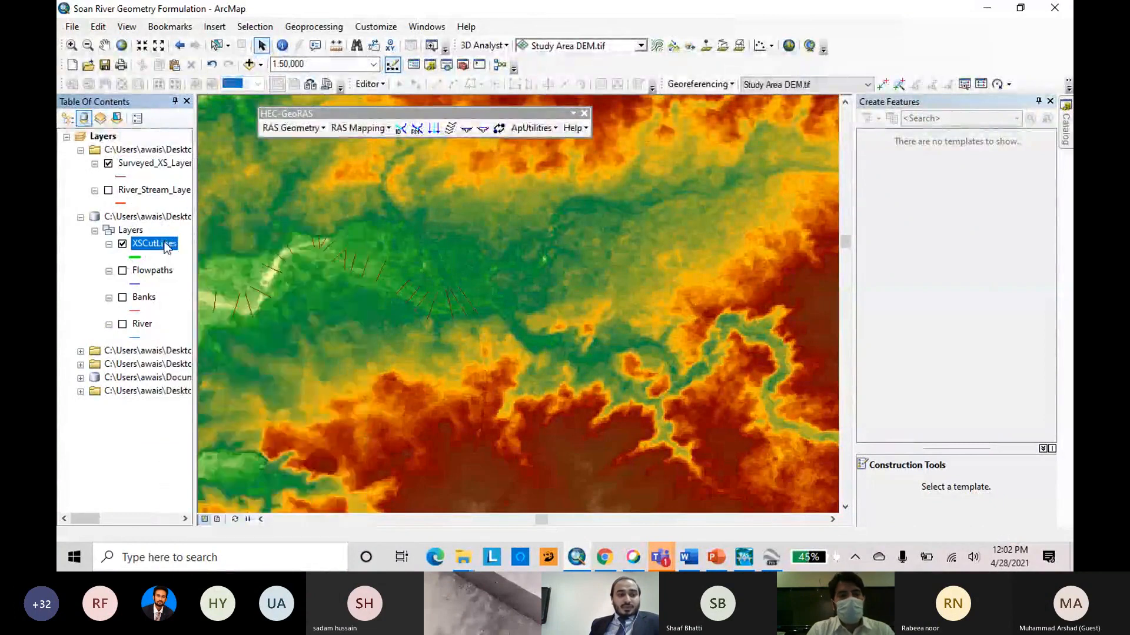
pyautogui.rightClick(165, 243)
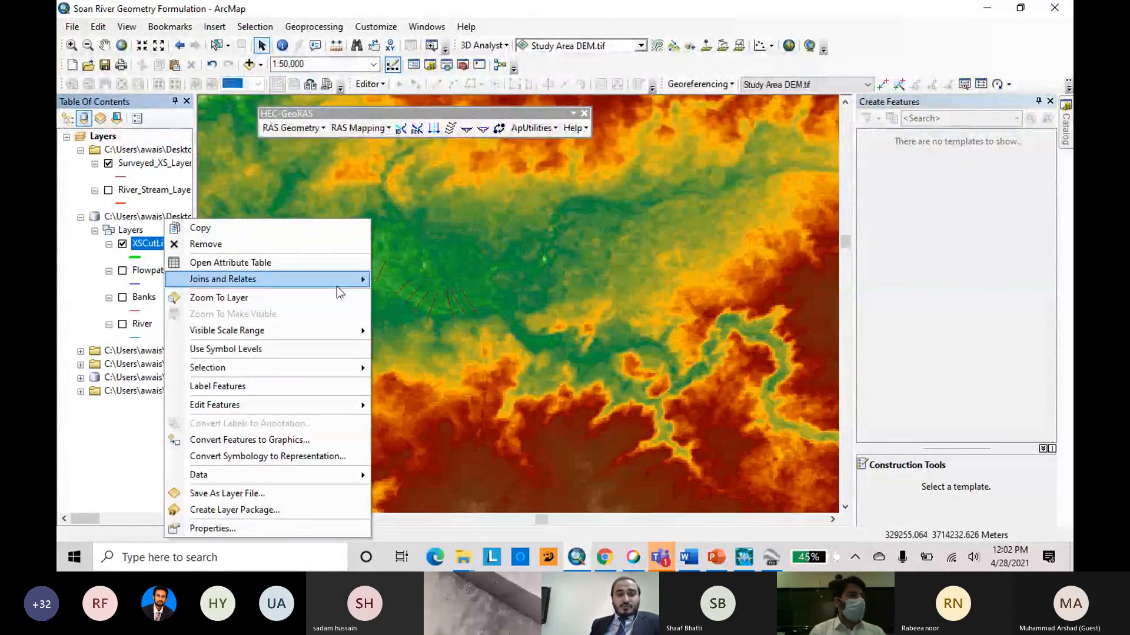
pyautogui.moveTo(359, 405)
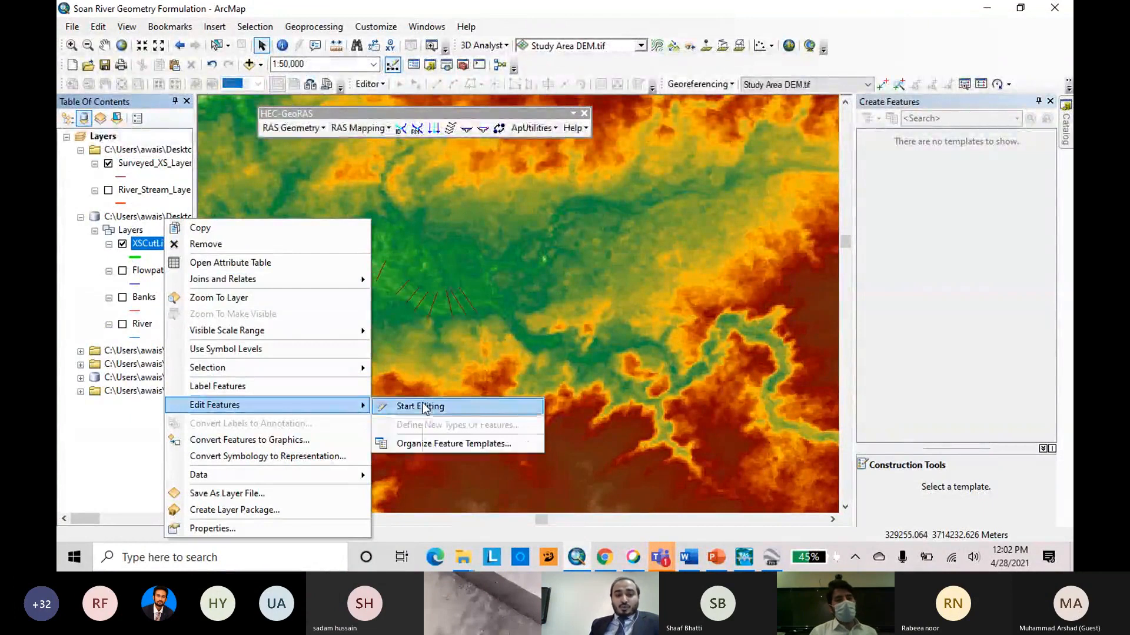
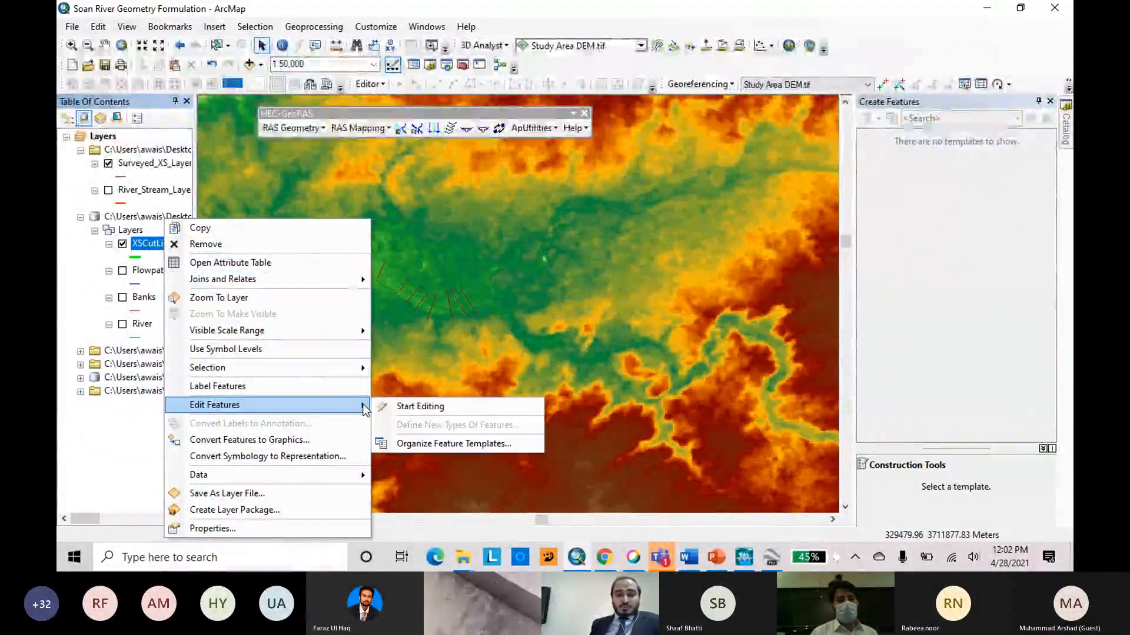
# Start editing XSCutLines and use the Trace tool to create a cut line along the easternmost surveyed cross section.
pyautogui.click(436, 406)
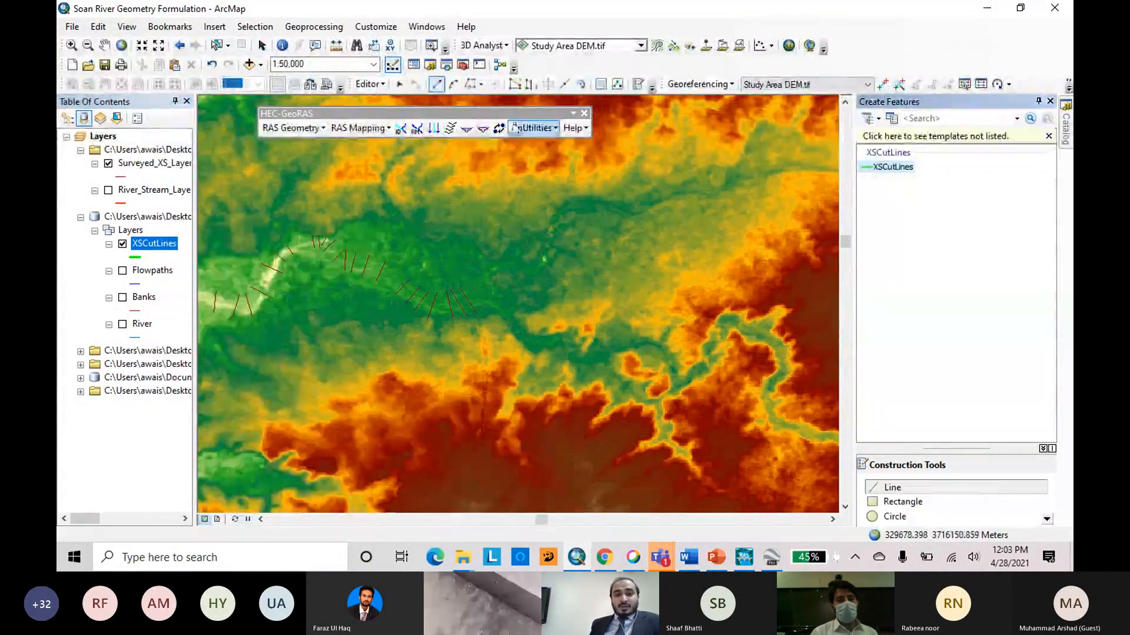
pyautogui.click(472, 87)
pyautogui.scroll(3, 477, 311)
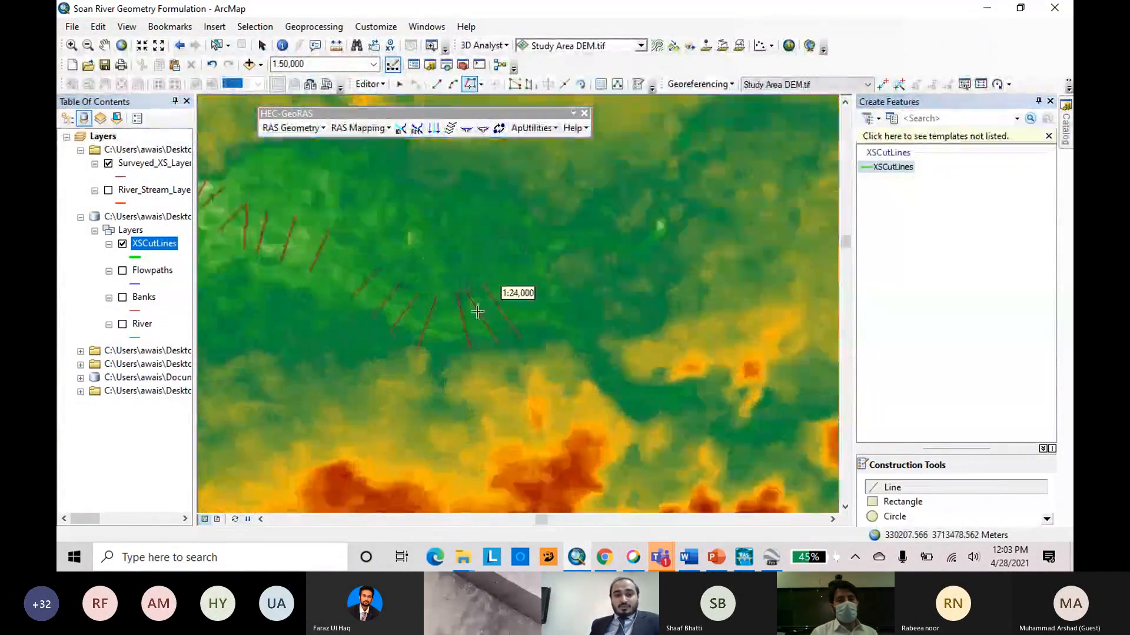
pyautogui.scroll(2, 489, 312)
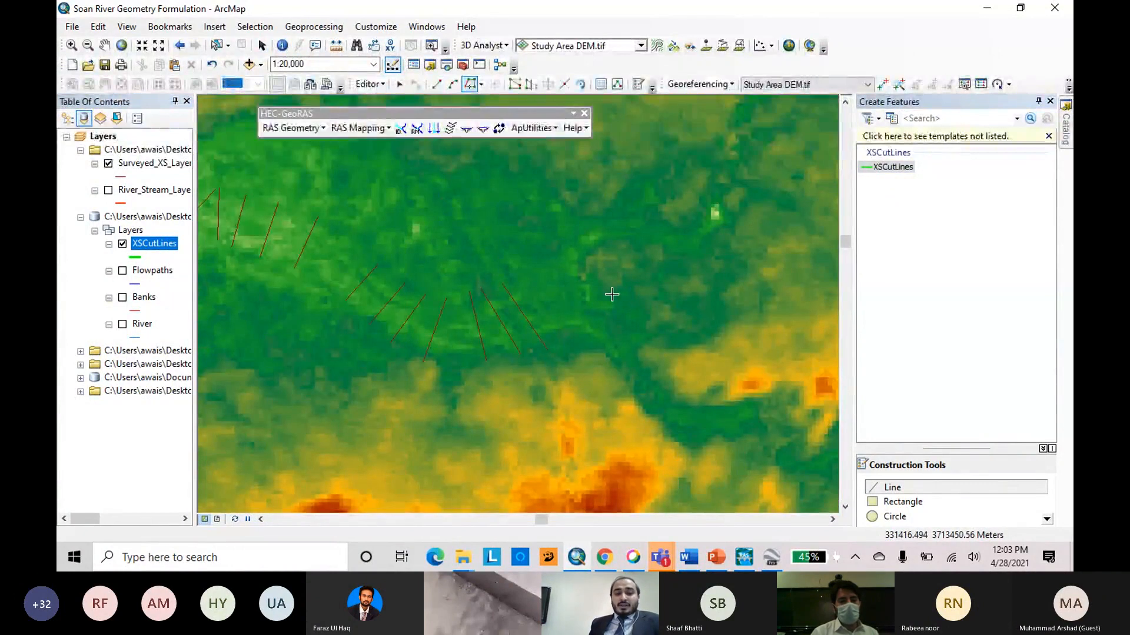
pyautogui.scroll(1, 612, 294)
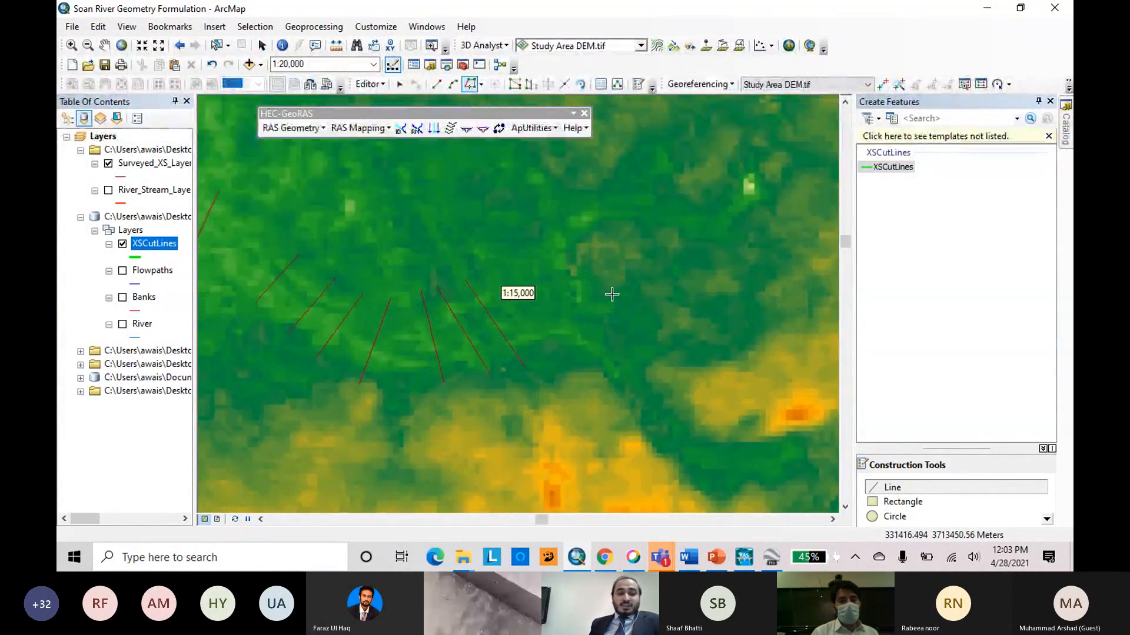
pyautogui.scroll(1, 612, 294)
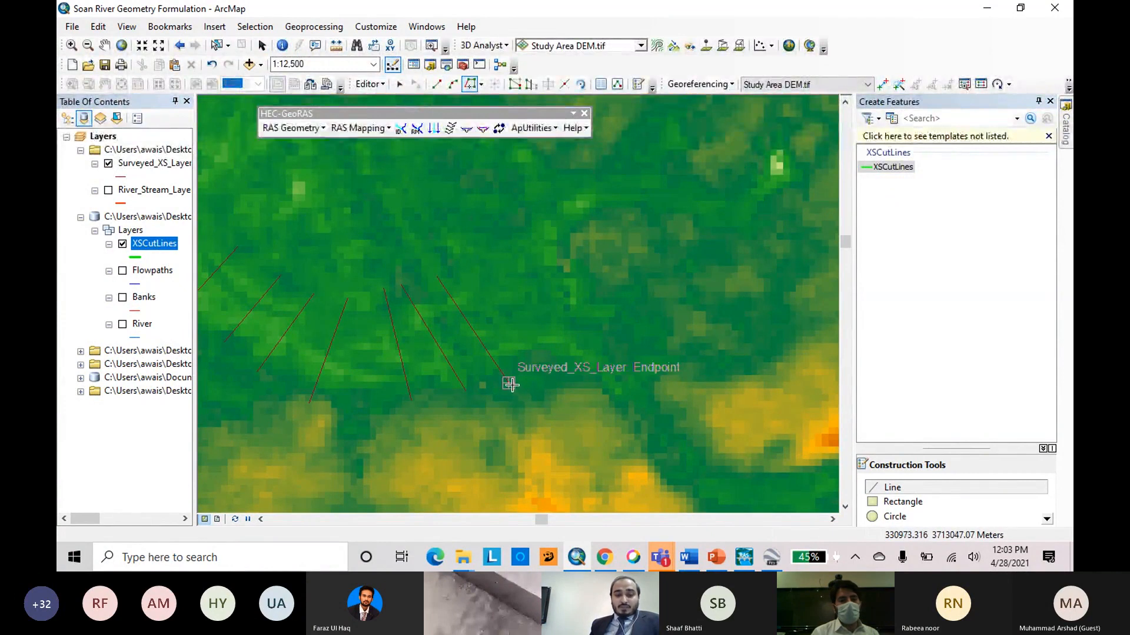
pyautogui.scroll(2, 559, 375)
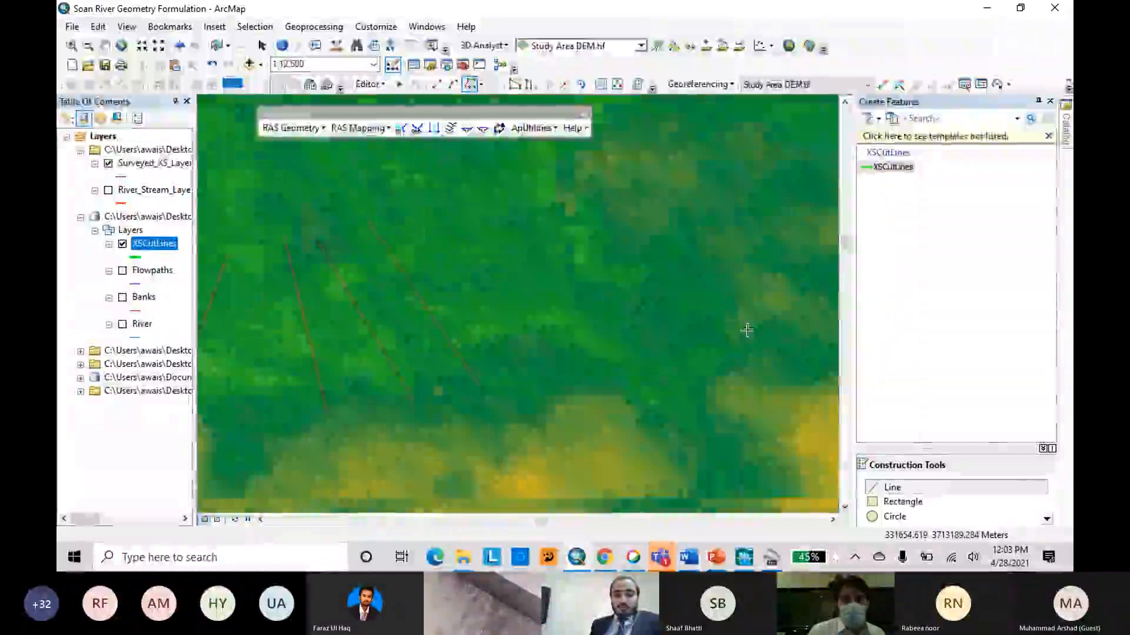
pyautogui.scroll(-2, 747, 330)
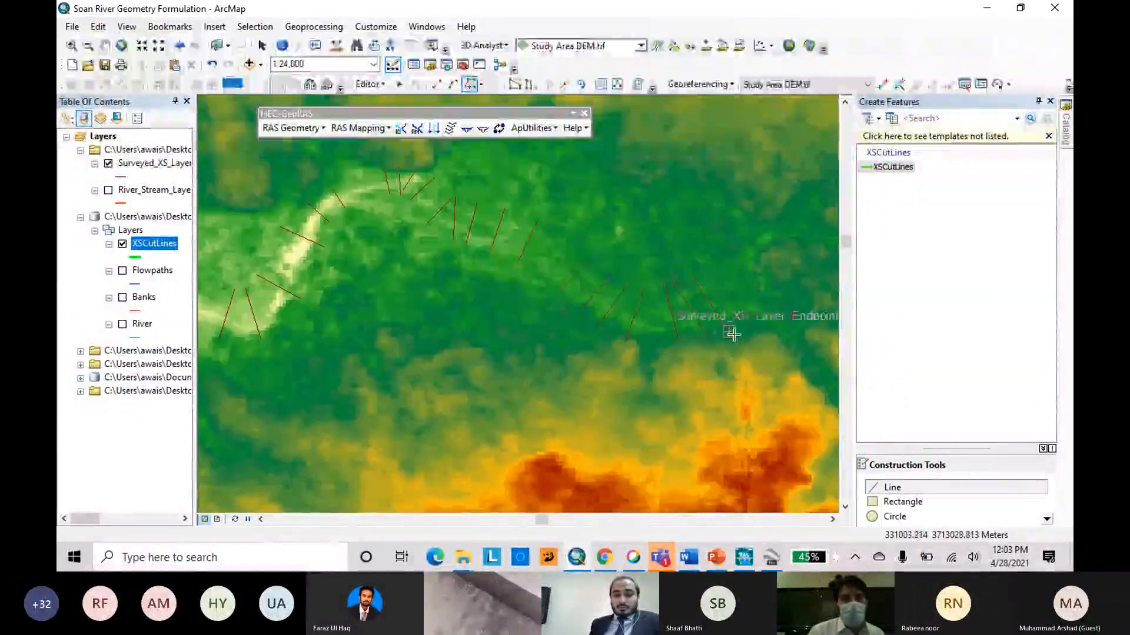
pyautogui.doubleClick(731, 333)
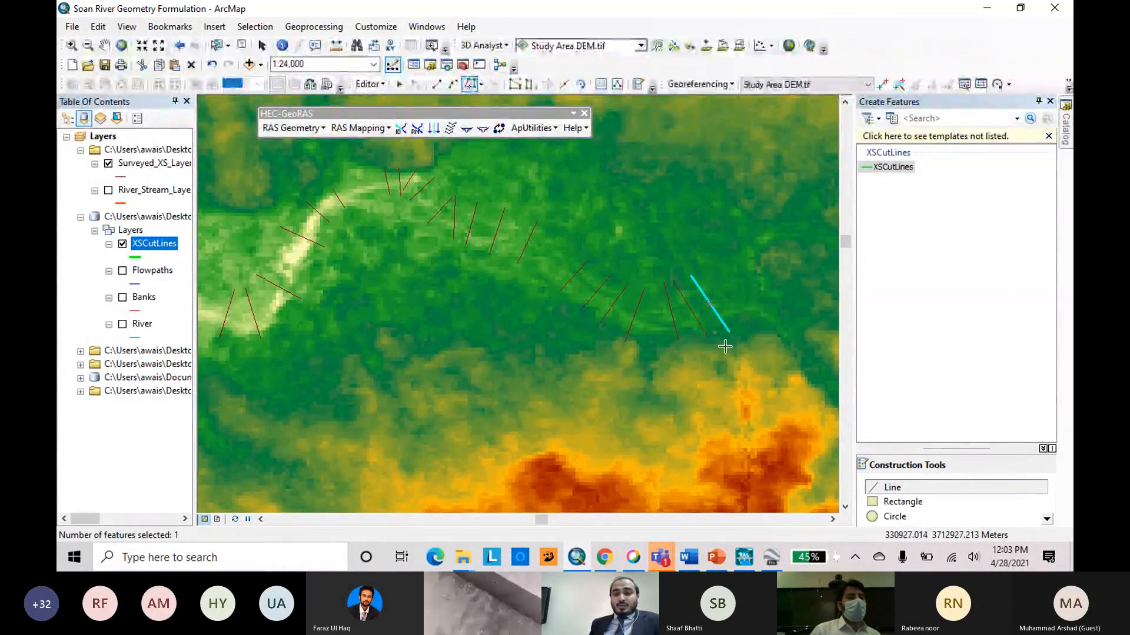
# Trace the second to fifth surveyed cross sections, counted westward from the eastern end, as XSCutLines features.
pyautogui.doubleClick(709, 338)
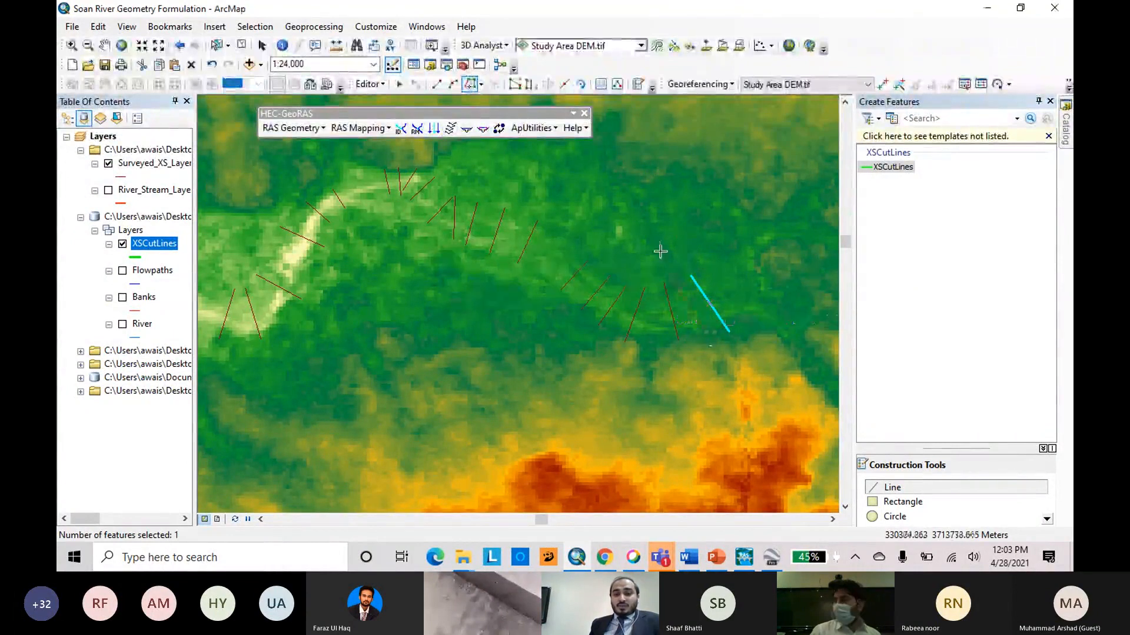
pyautogui.doubleClick(678, 339)
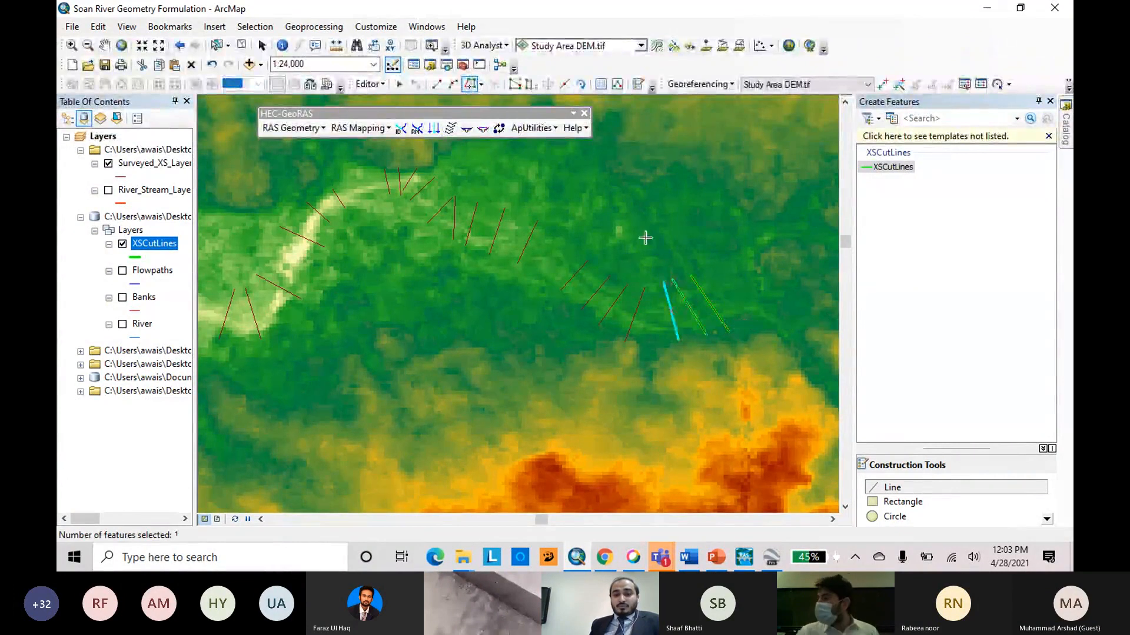
pyautogui.click(625, 341)
pyautogui.doubleClick(645, 288)
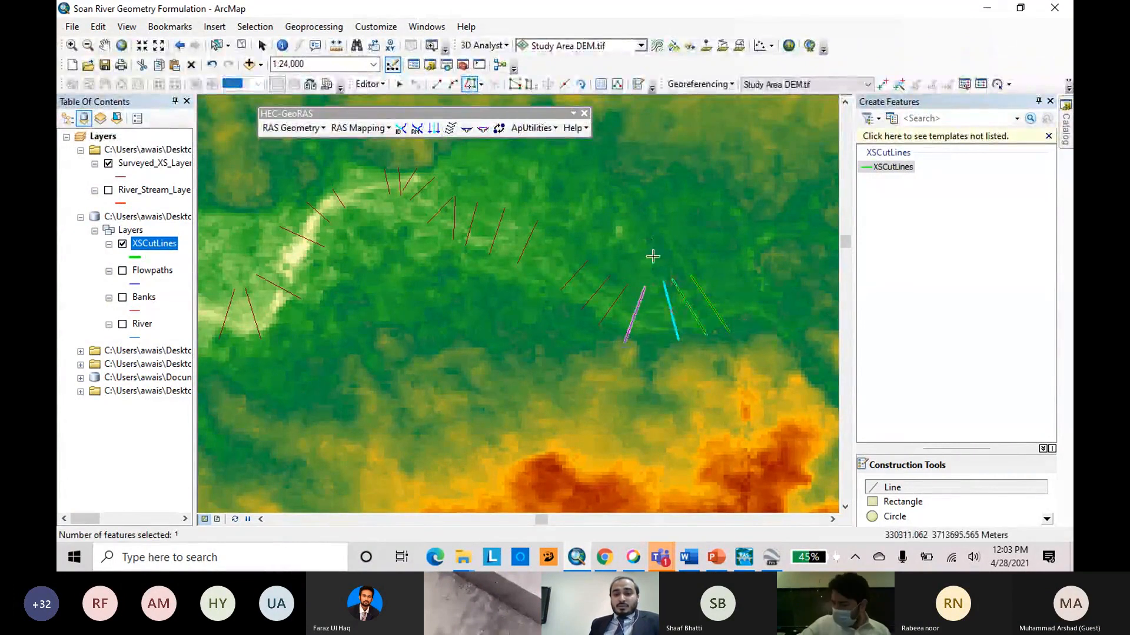
pyautogui.click(598, 325)
pyautogui.doubleClick(627, 286)
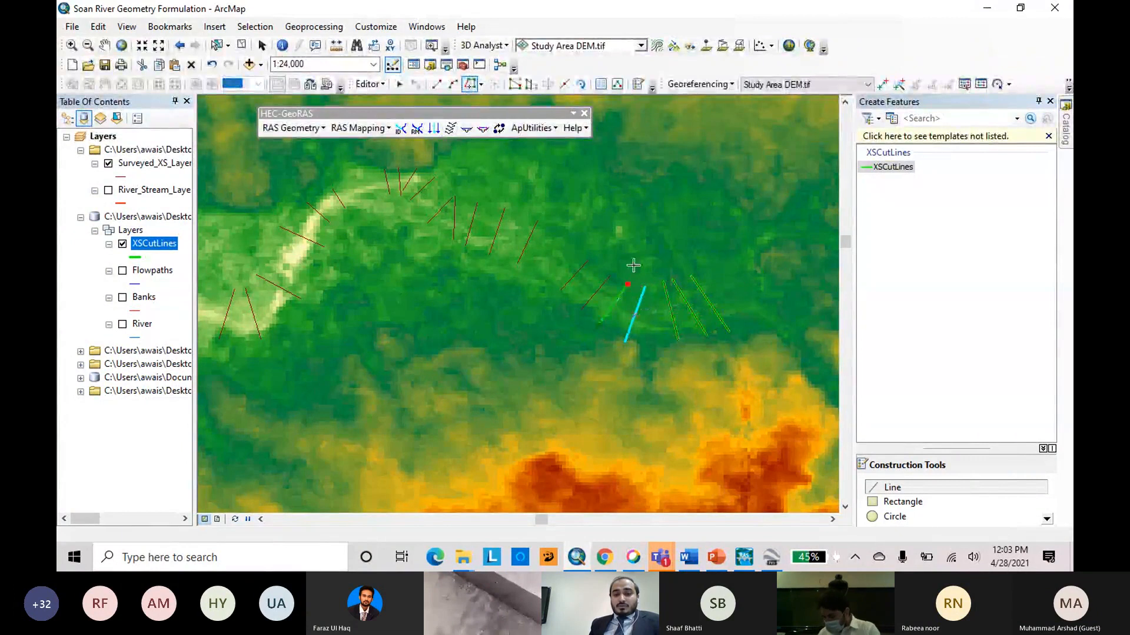
# Trace the sixth to tenth surveyed cross sections from the eastern end as cut lines.
pyautogui.click(581, 312)
pyautogui.doubleClick(609, 276)
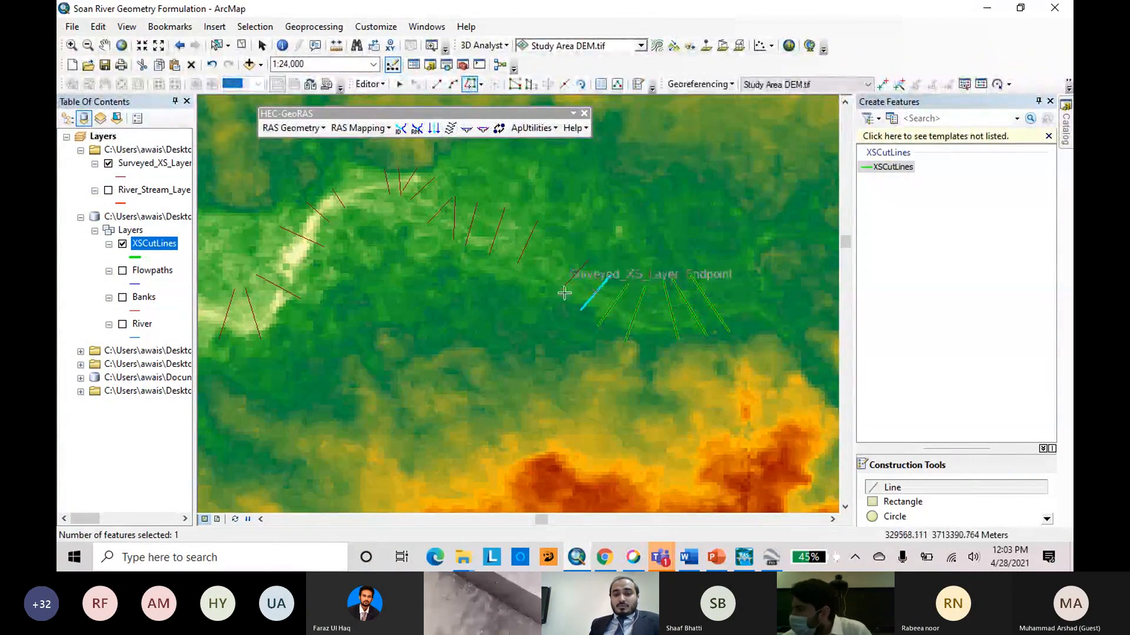
pyautogui.click(560, 290)
pyautogui.doubleClick(588, 260)
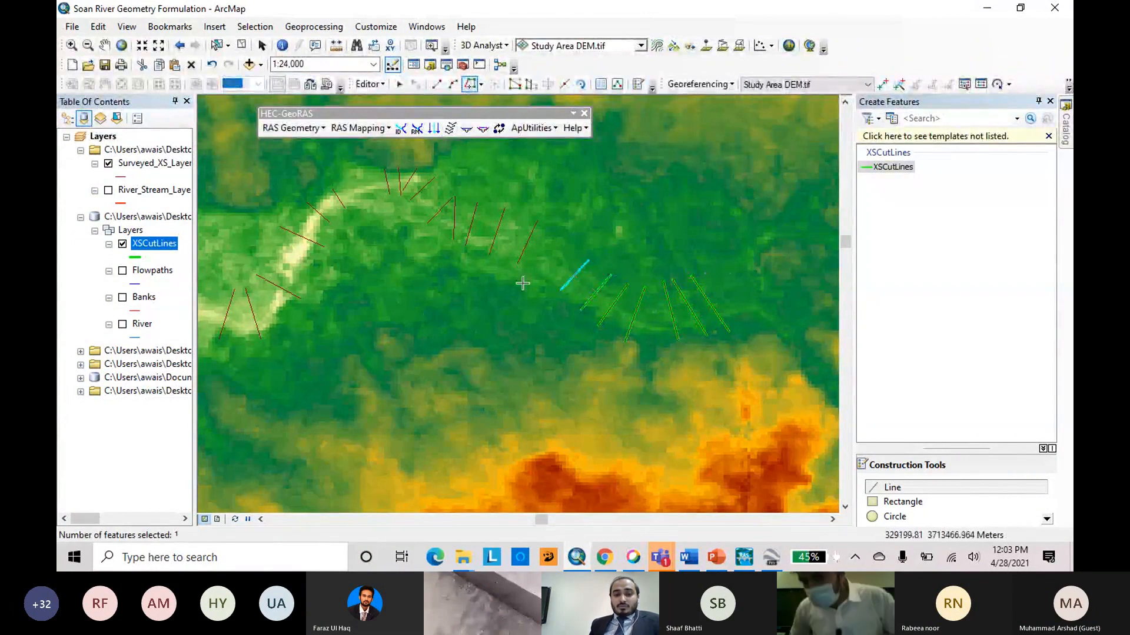
pyautogui.click(518, 263)
pyautogui.doubleClick(536, 221)
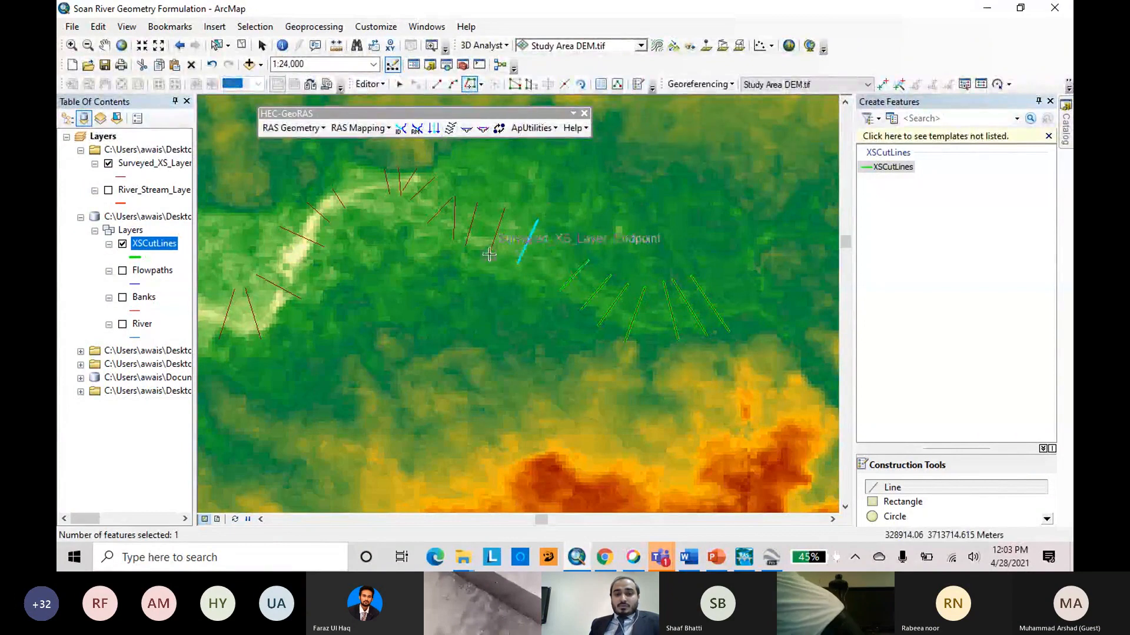
pyautogui.click(466, 244)
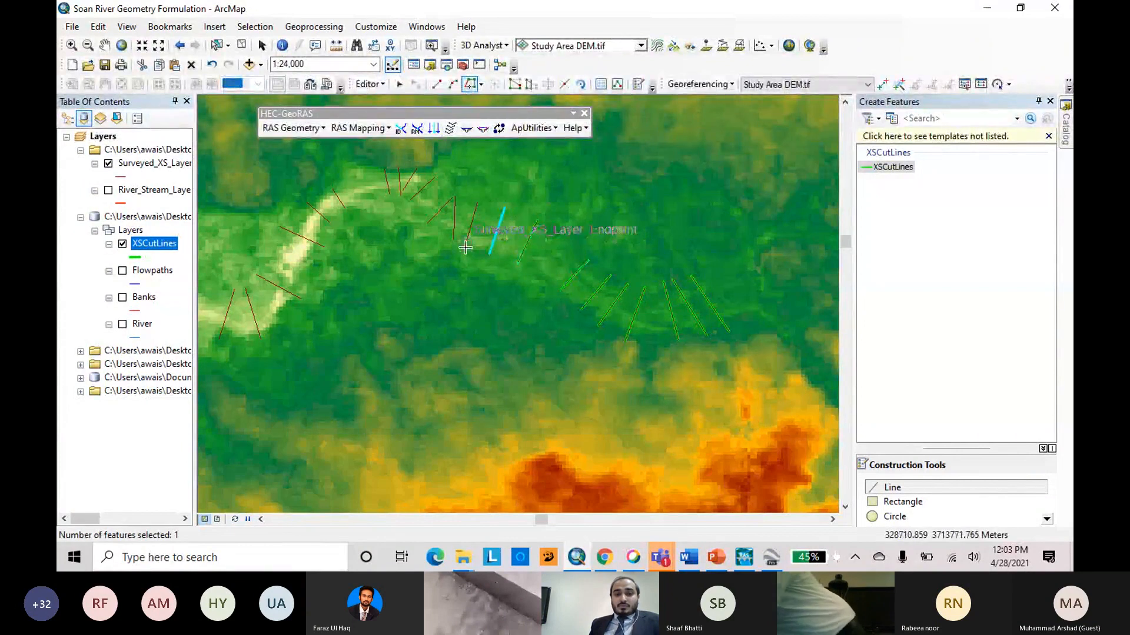
pyautogui.doubleClick(477, 203)
# Trace the eleventh to thirteenth cross sections from the eastern end, one near-vertical and two diagonal, as cut lines.
pyautogui.scroll(-1, 489, 183)
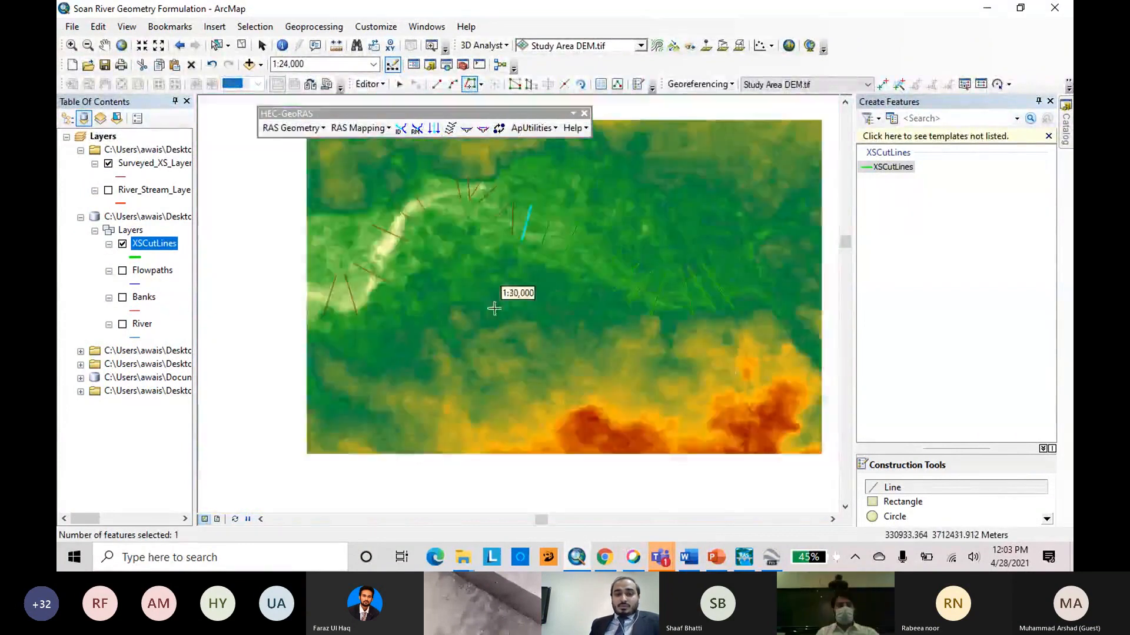
pyautogui.scroll(3, 510, 250)
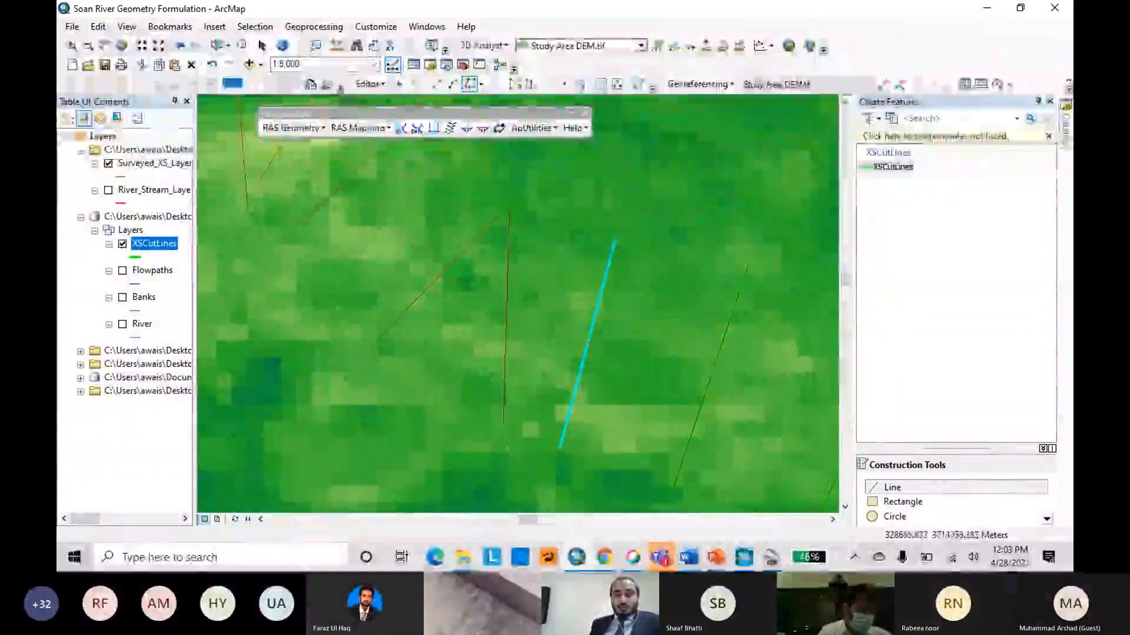
pyautogui.doubleClick(504, 422)
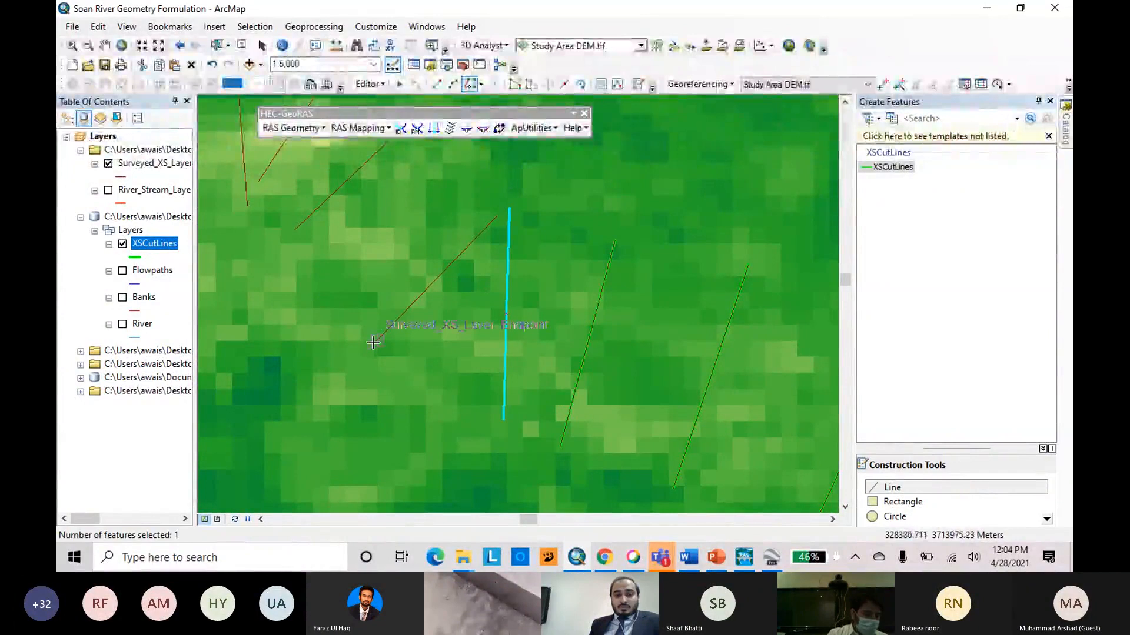
pyautogui.scroll(3, 695, 360)
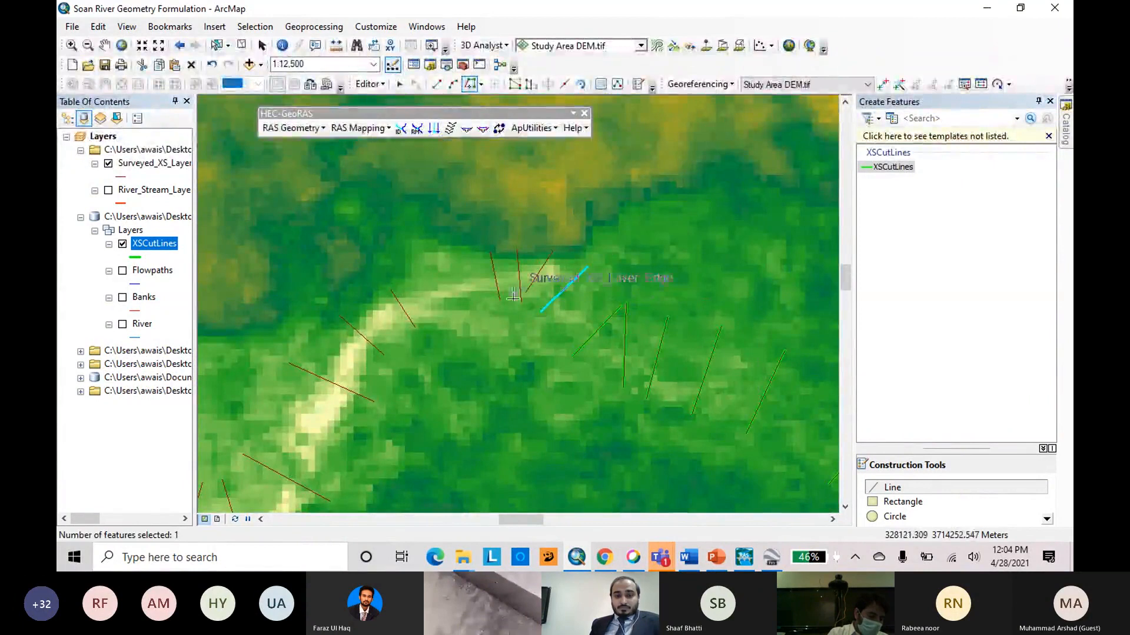
# Trace the three closely spaced surveyed cross sections at the top of the river bend as cut lines.
pyautogui.scroll(-4, 518, 293)
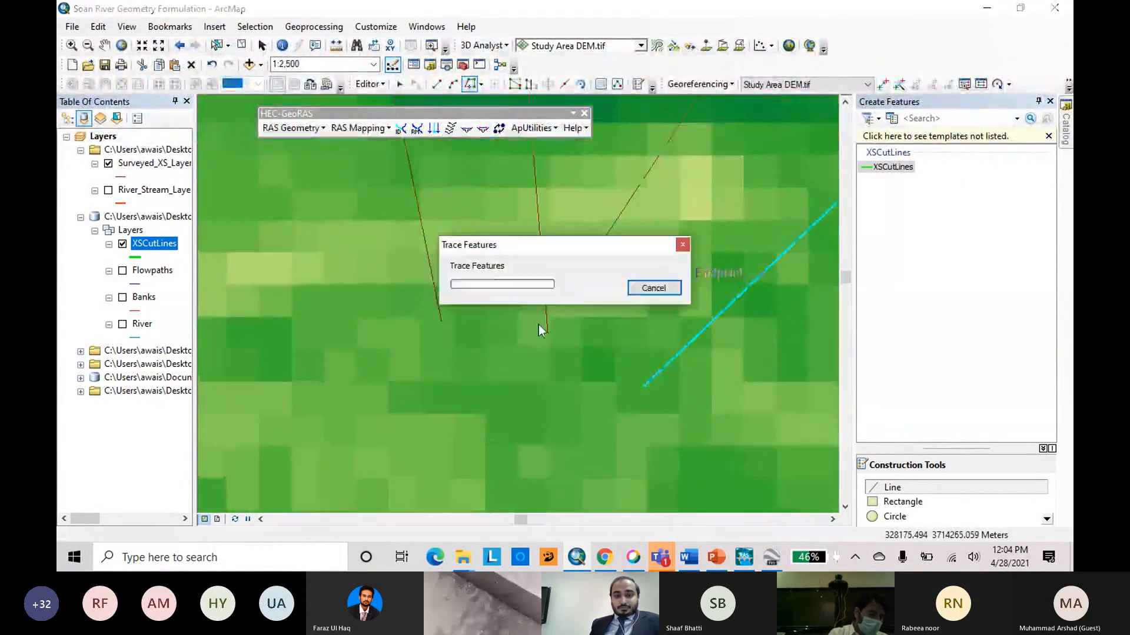
pyautogui.scroll(-2, 449, 396)
pyautogui.scroll(3, 449, 398)
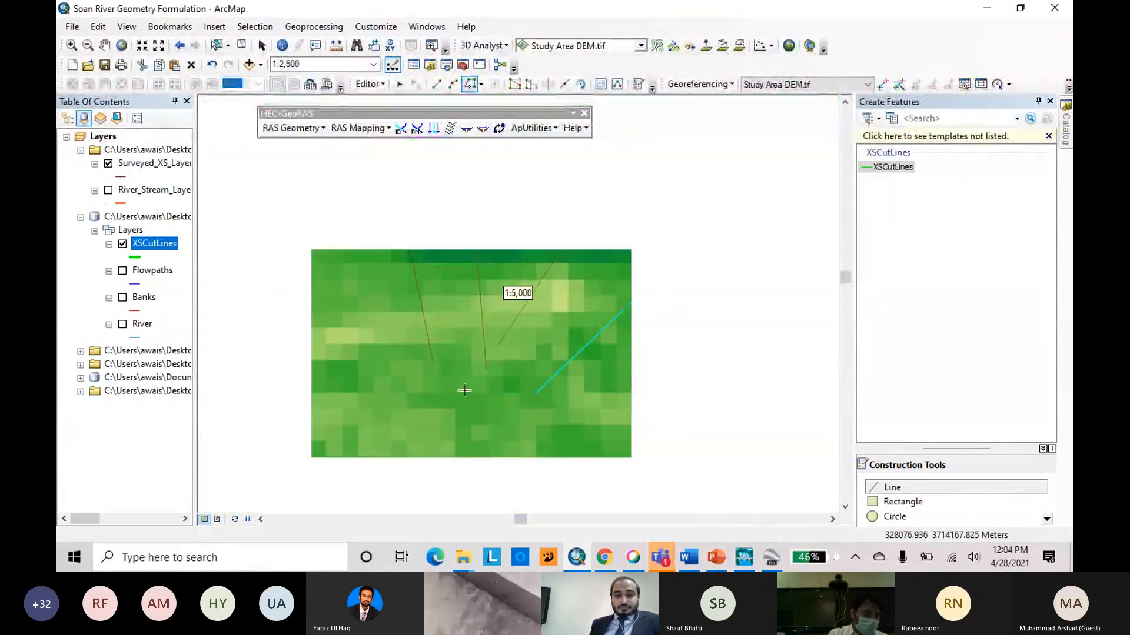
pyautogui.doubleClick(606, 205)
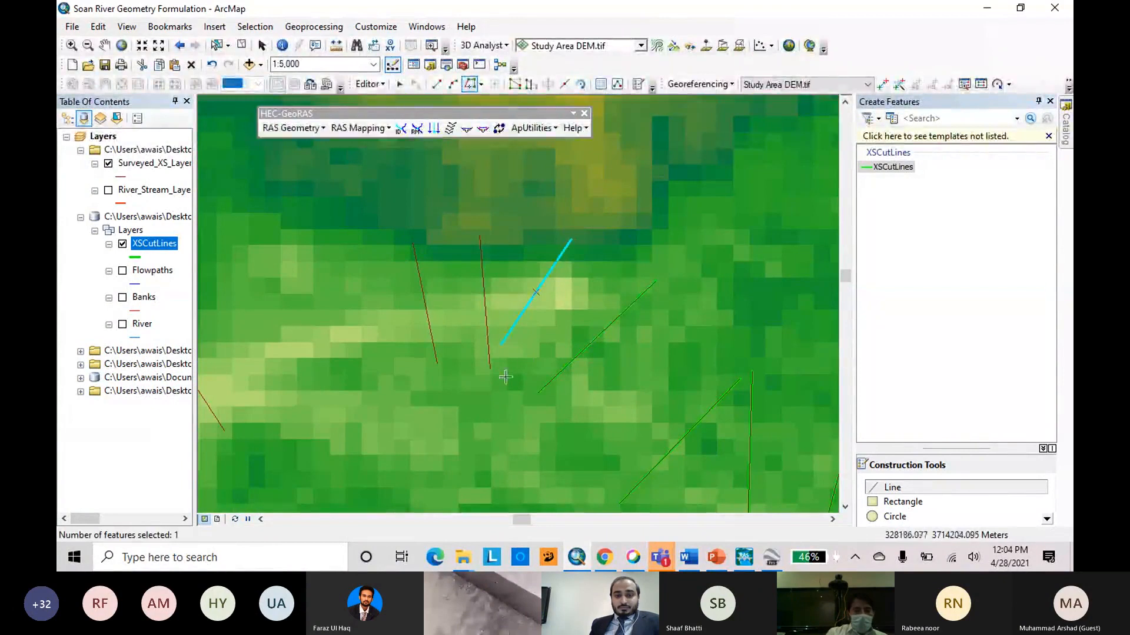
pyautogui.click(491, 370)
pyautogui.doubleClick(472, 217)
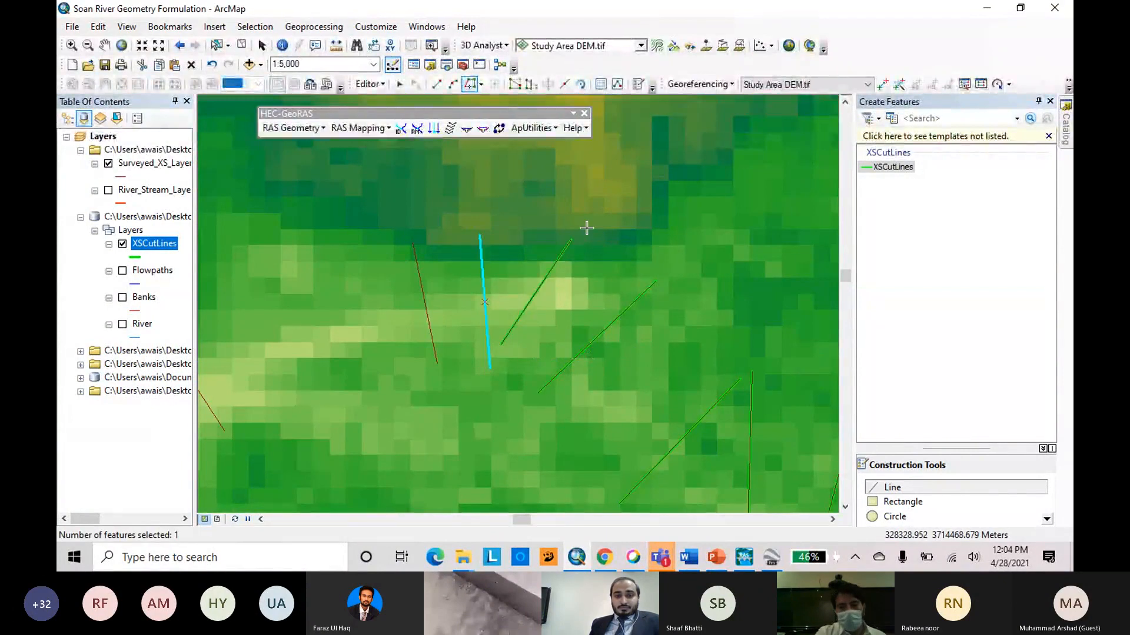
pyautogui.scroll(2, 587, 228)
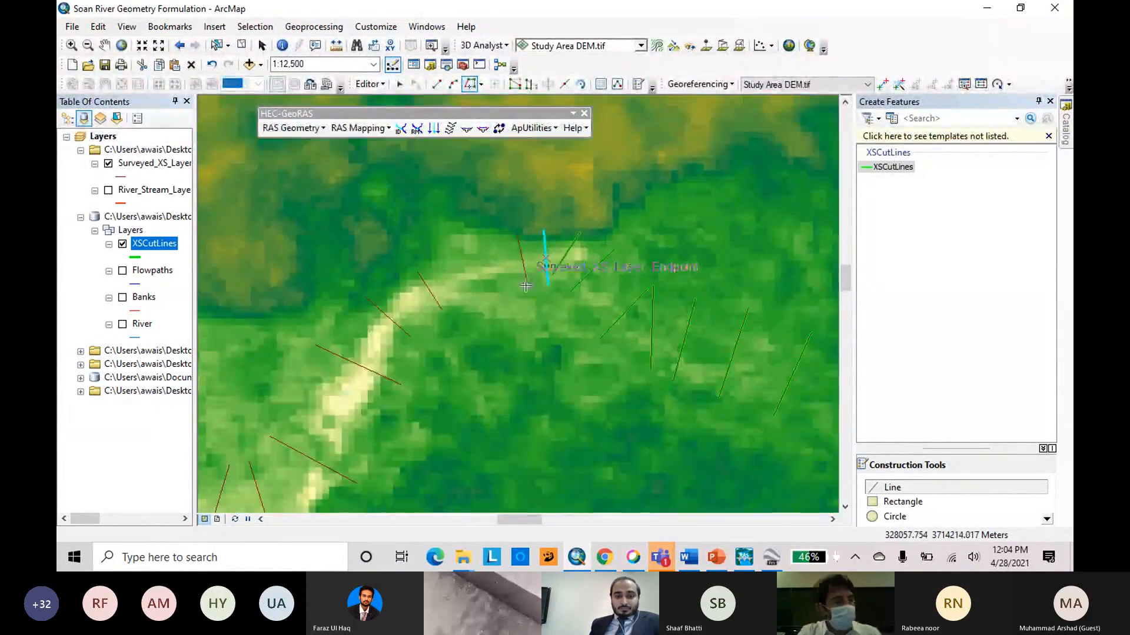
pyautogui.doubleClick(526, 287)
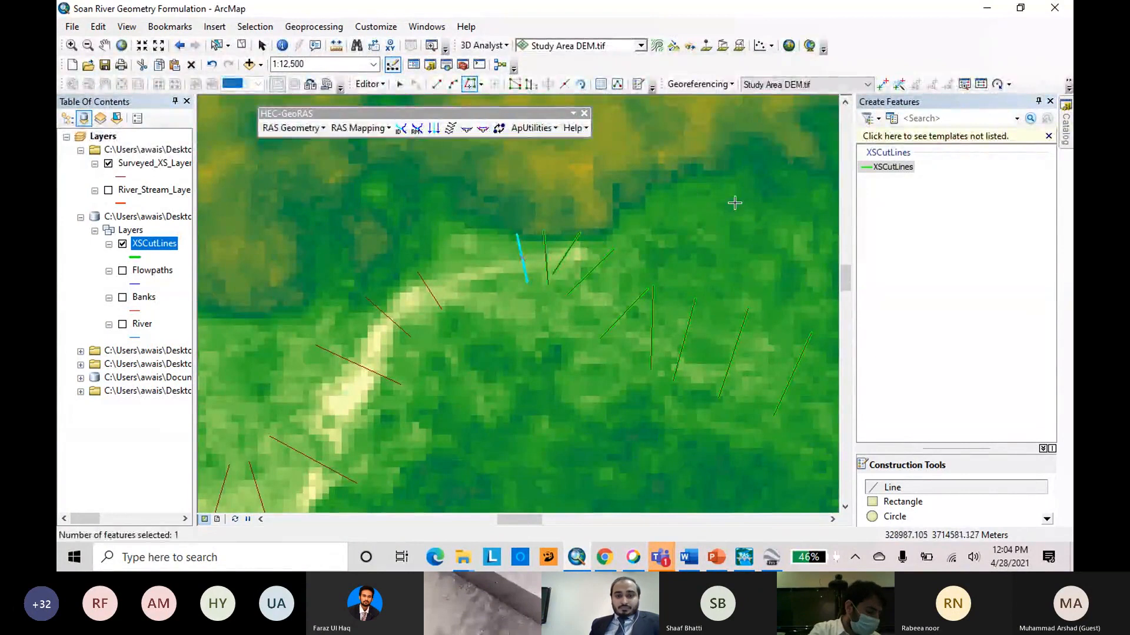
# Trace the four surveyed cross sections along the bright channel running southwest from the bend as cut lines.
pyautogui.scroll(3, 734, 203)
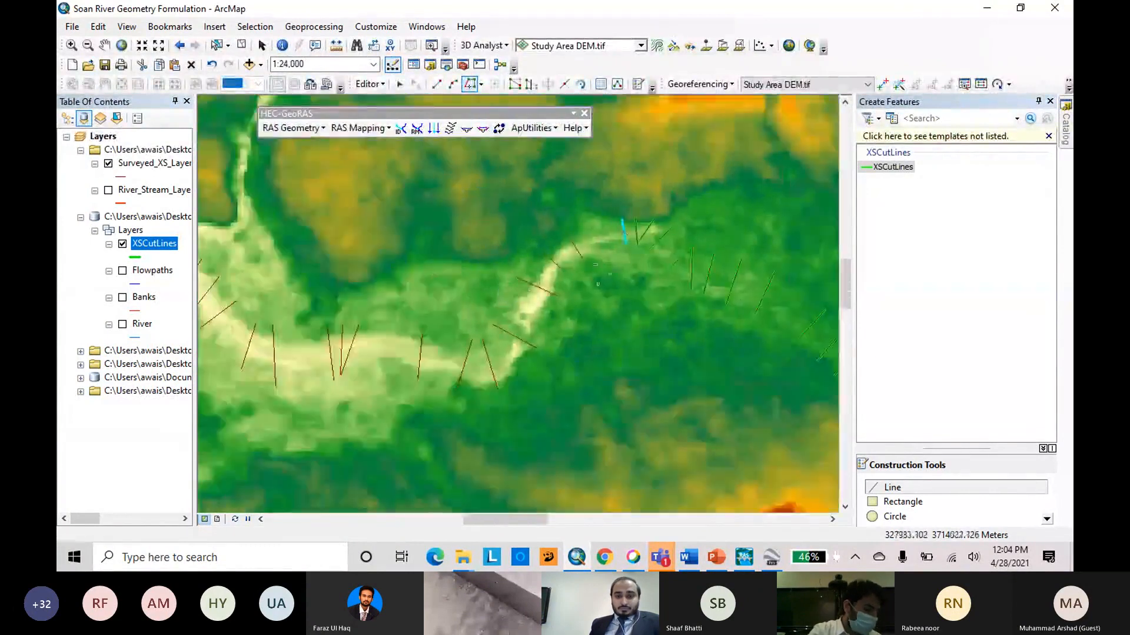
pyautogui.click(581, 255)
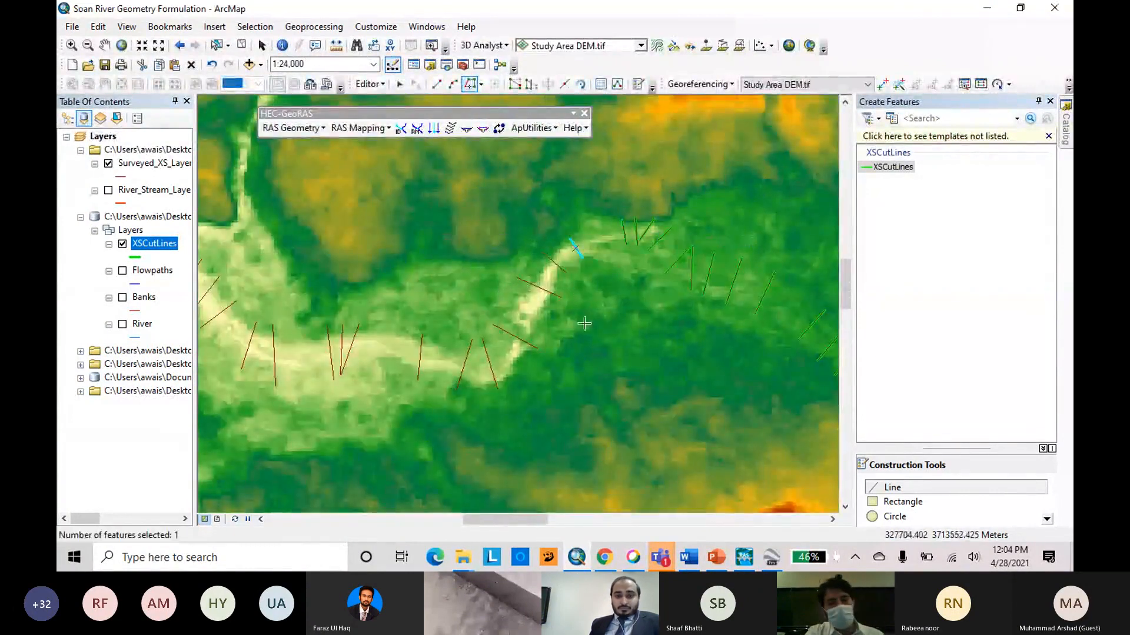
pyautogui.doubleClick(570, 273)
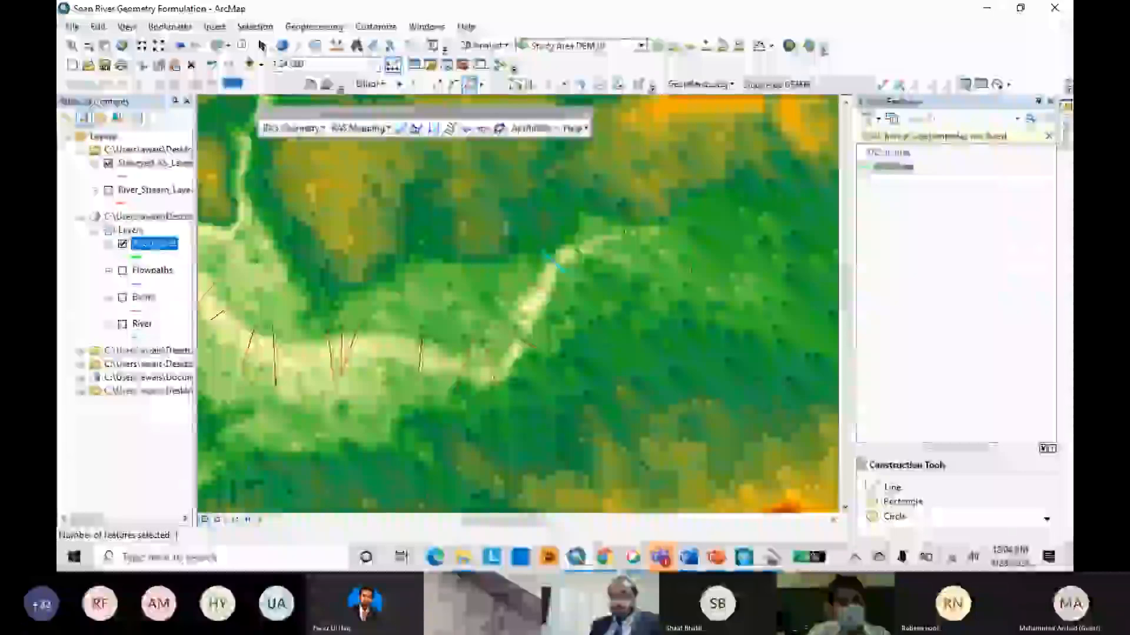
pyautogui.click(563, 298)
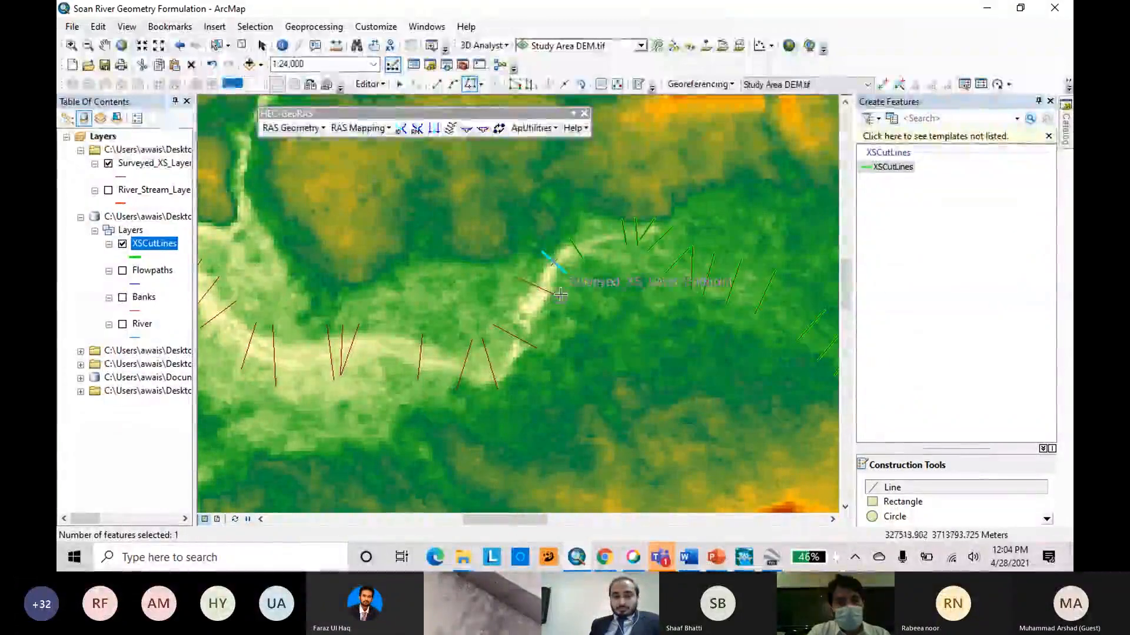
pyautogui.doubleClick(516, 278)
pyautogui.click(542, 351)
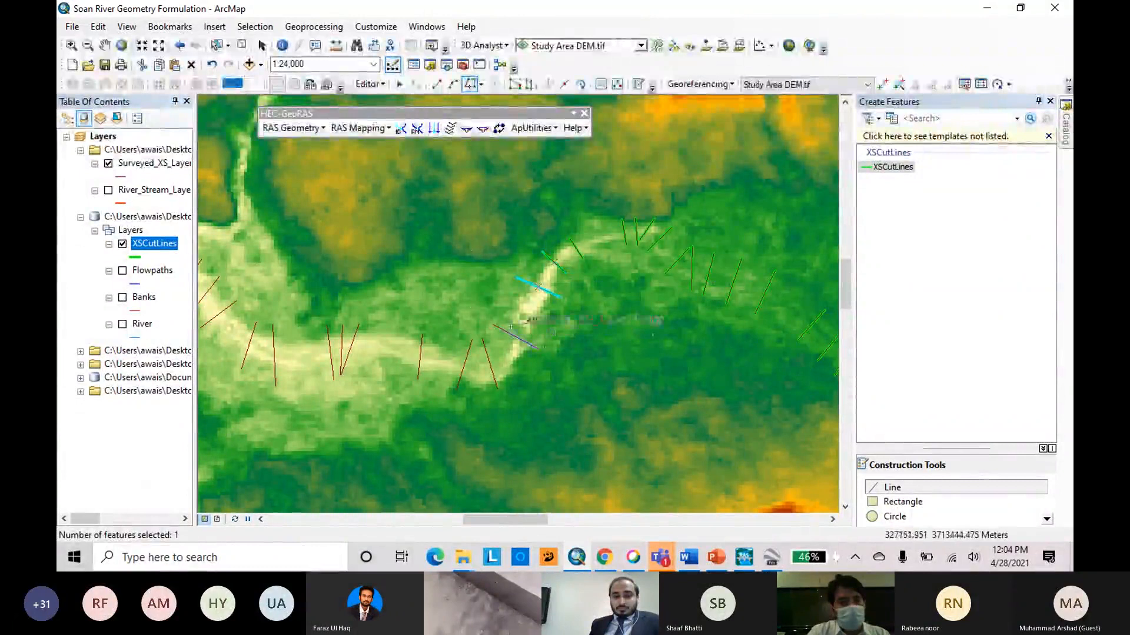
pyautogui.doubleClick(492, 325)
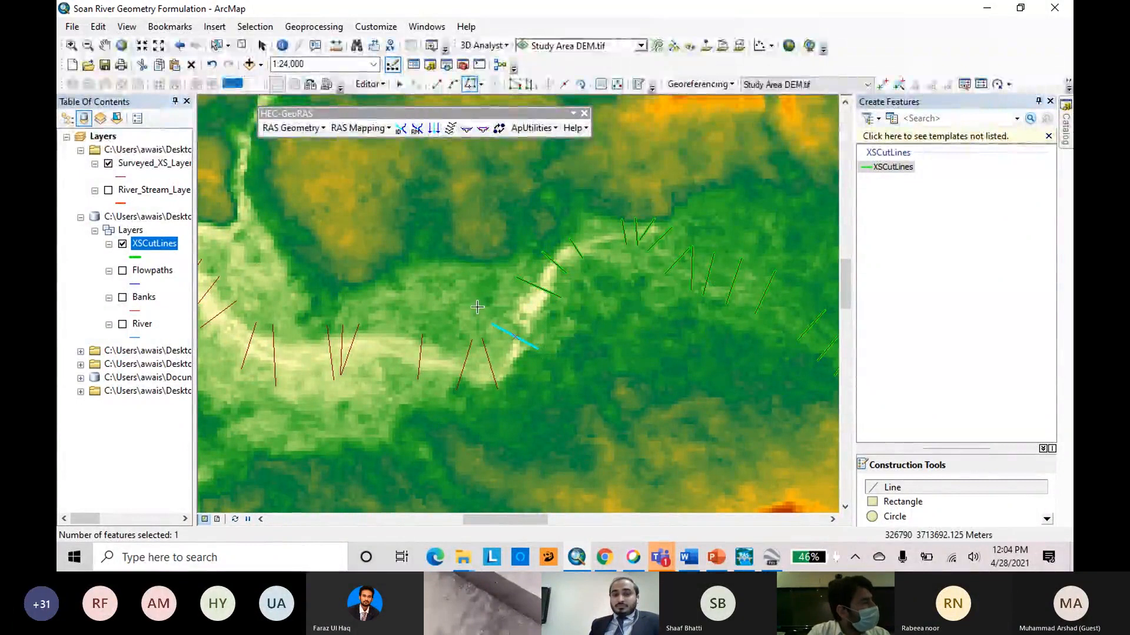
# Trace the V-shaped pair of surveyed cross sections below the bright channel and the single near-vertical one west of it as cut lines.
pyautogui.click(498, 388)
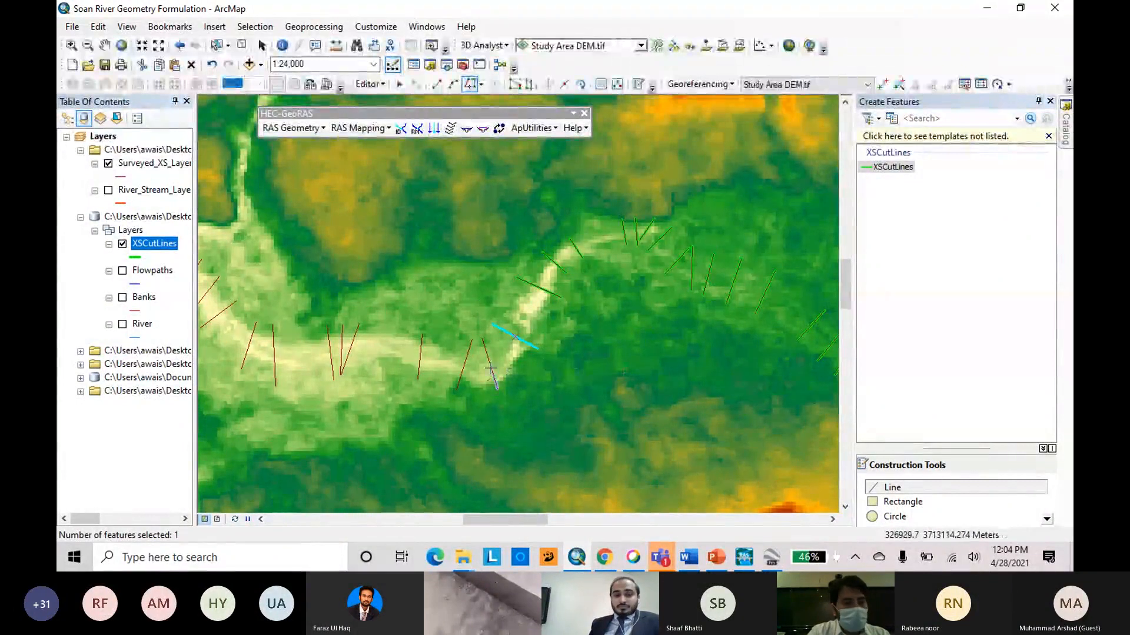
pyautogui.doubleClick(482, 337)
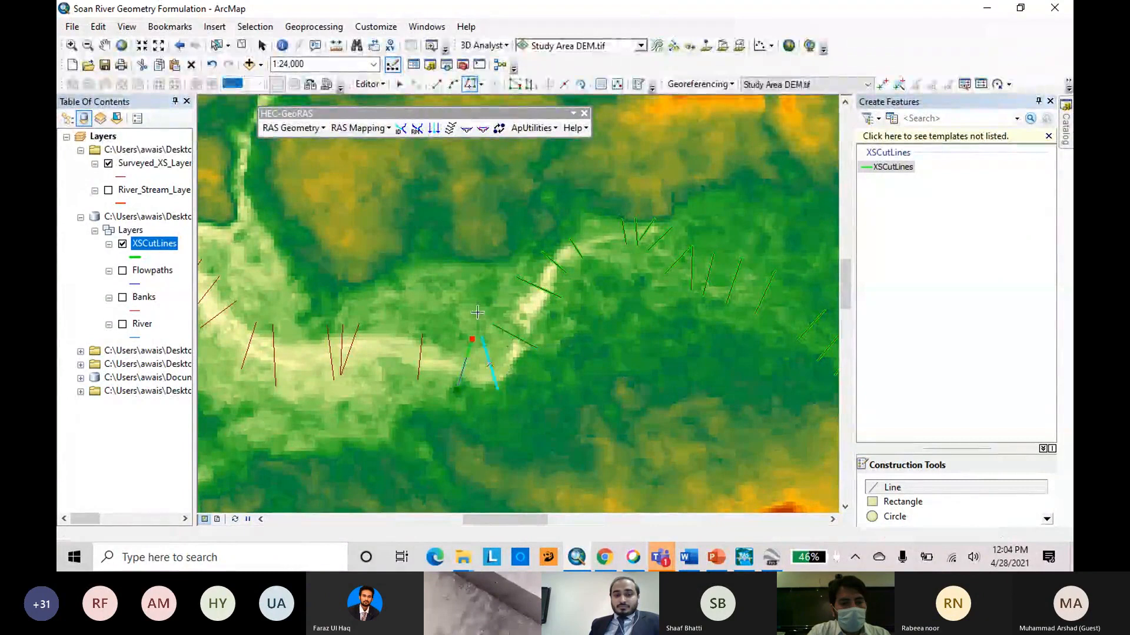
pyautogui.click(419, 380)
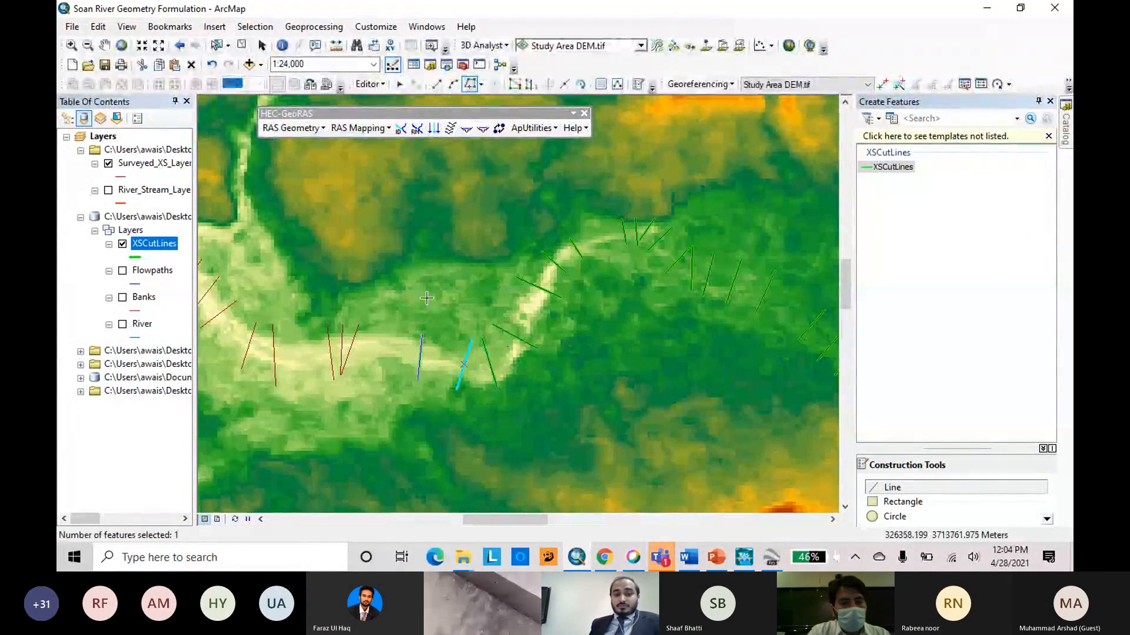
# Trace the tight cluster of three surveyed cross sections on the straight reach as cut lines, snapping to their separate lower endpoints.
pyautogui.scroll(2, 559, 321)
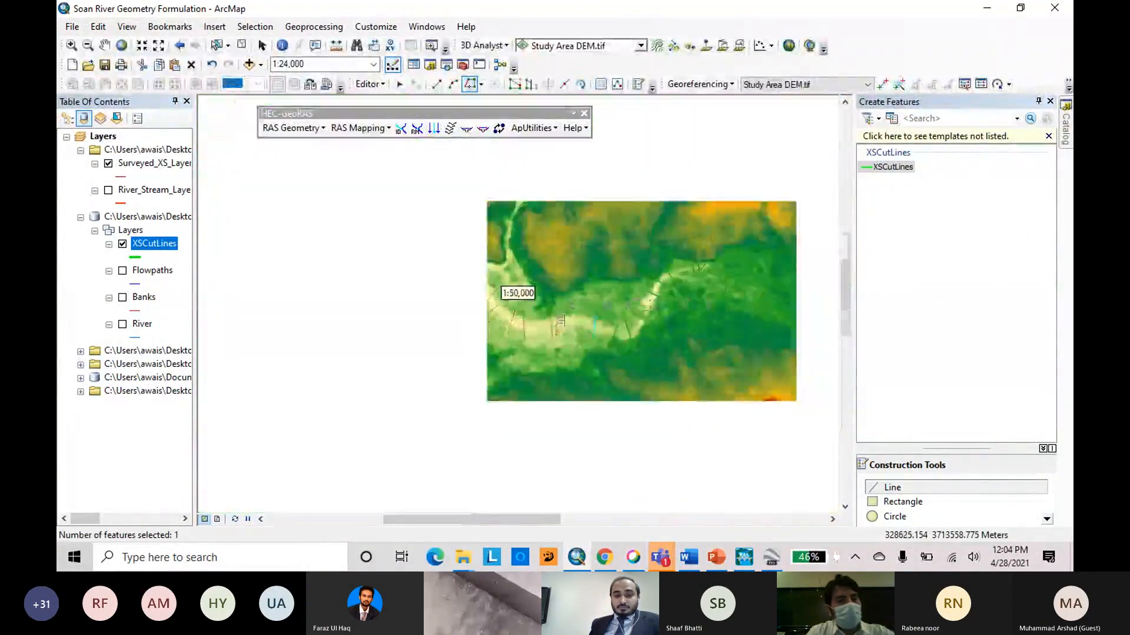
pyautogui.scroll(-4, 559, 321)
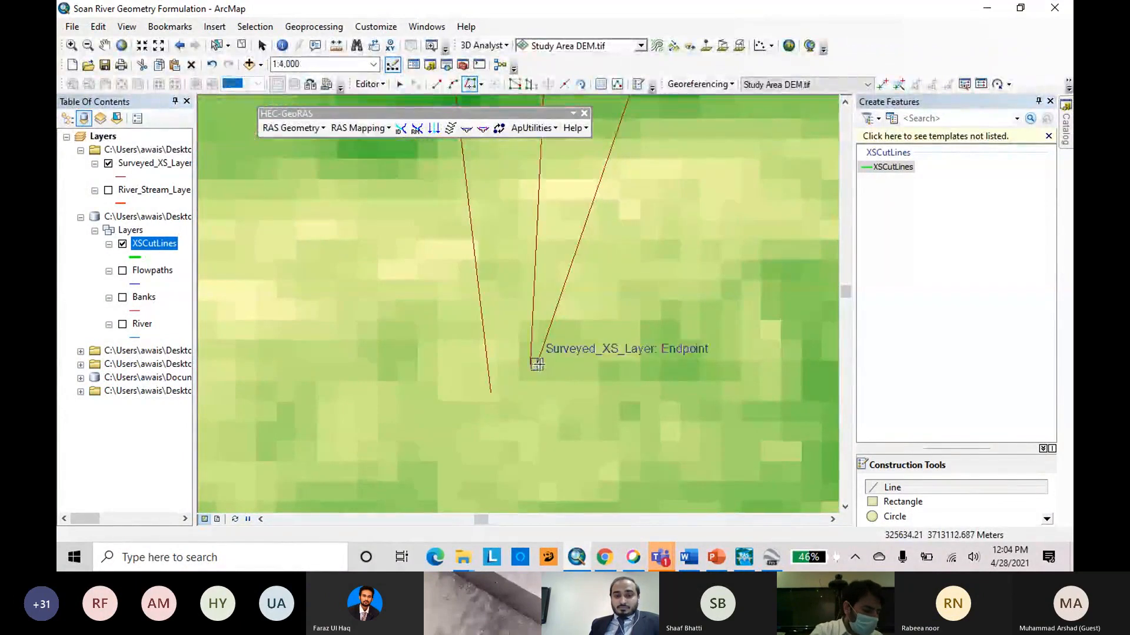
pyautogui.scroll(-2, 536, 363)
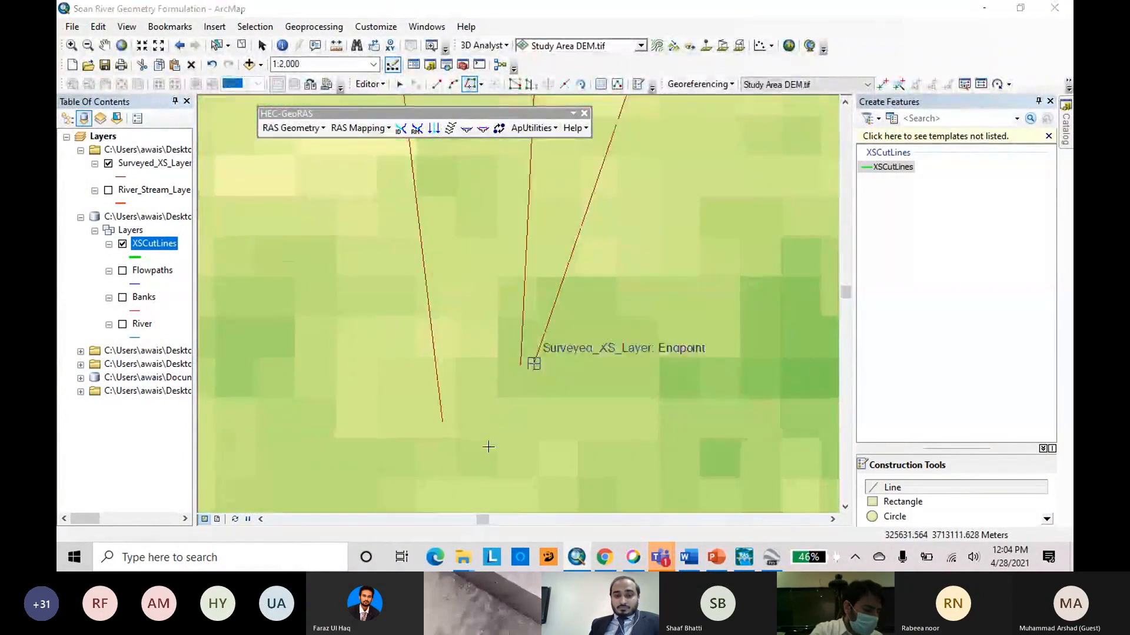
pyautogui.scroll(2, 479, 453)
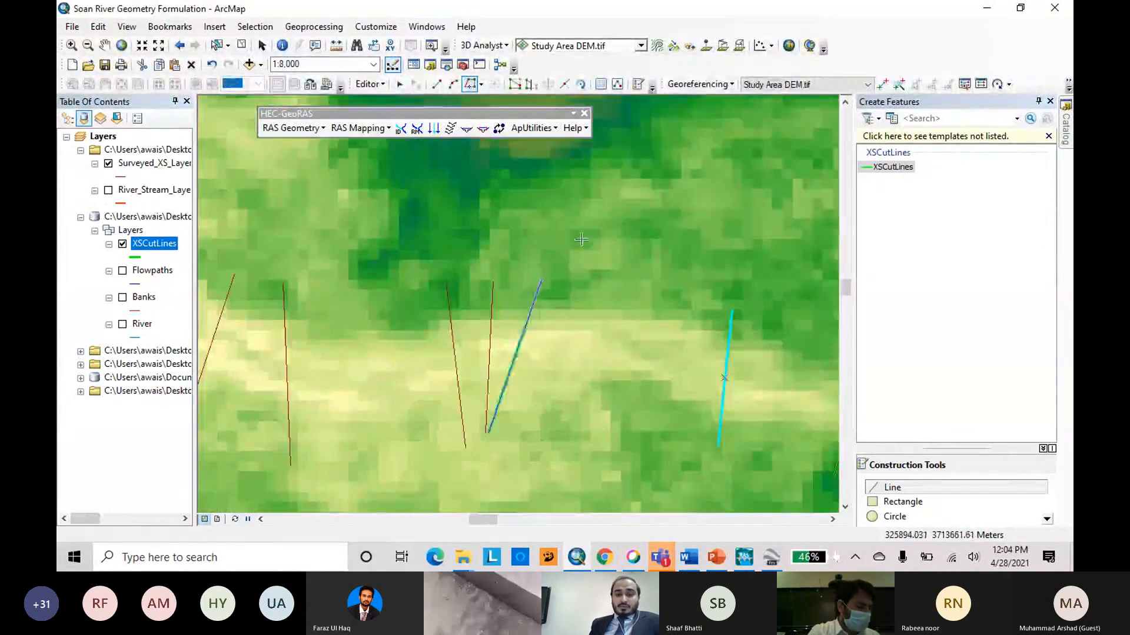
pyautogui.doubleClick(582, 234)
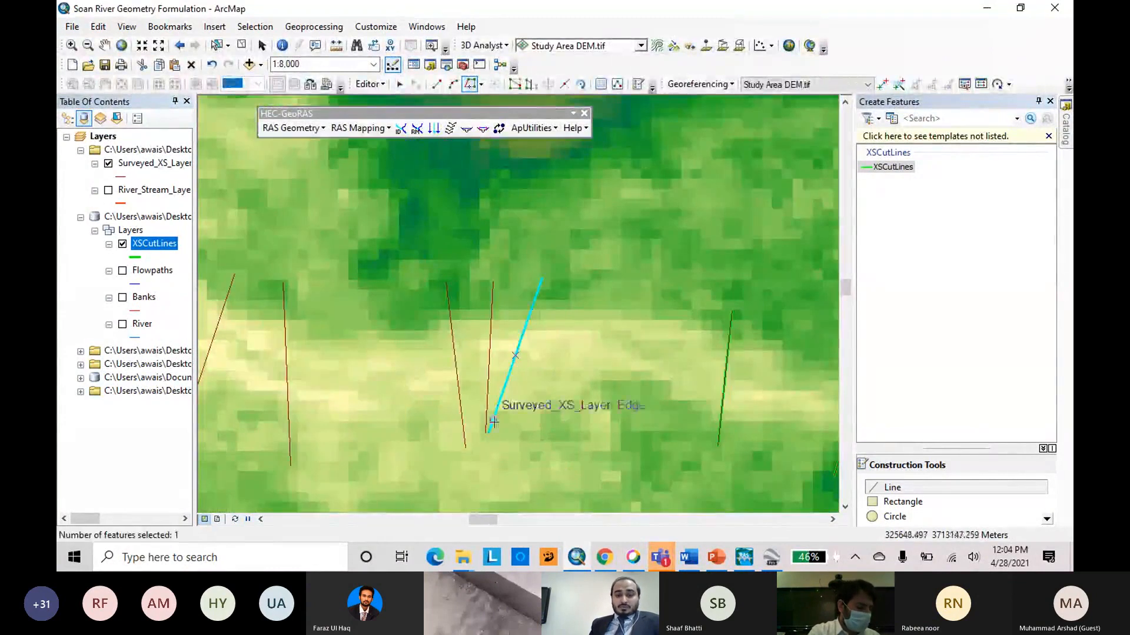
pyautogui.scroll(-3, 493, 422)
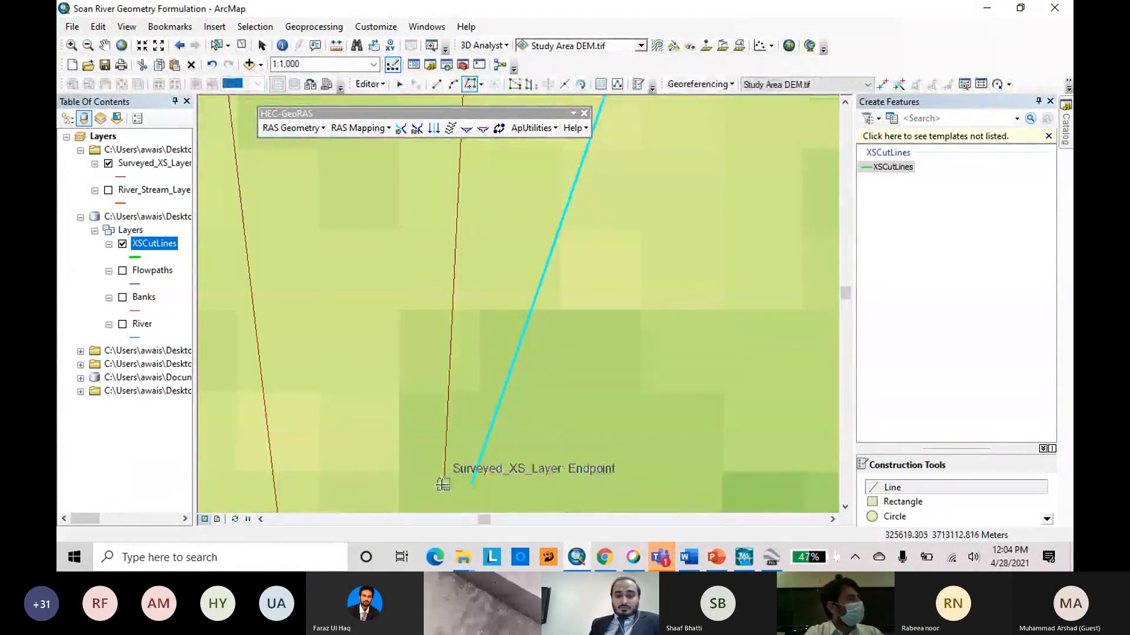
pyautogui.scroll(3, 442, 484)
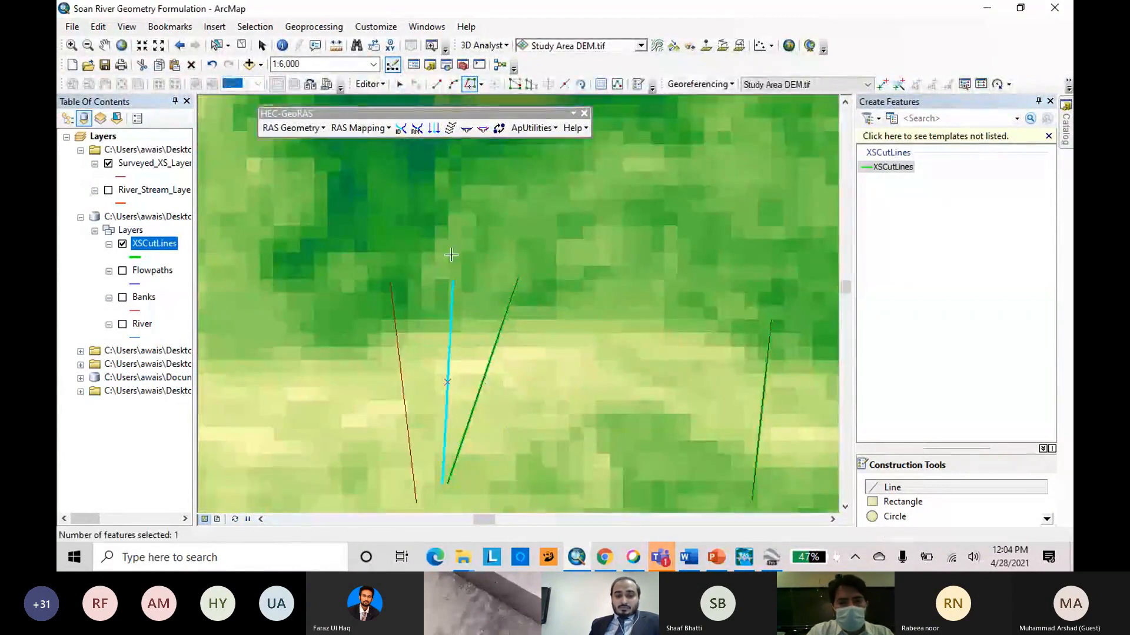
pyautogui.scroll(2, 704, 249)
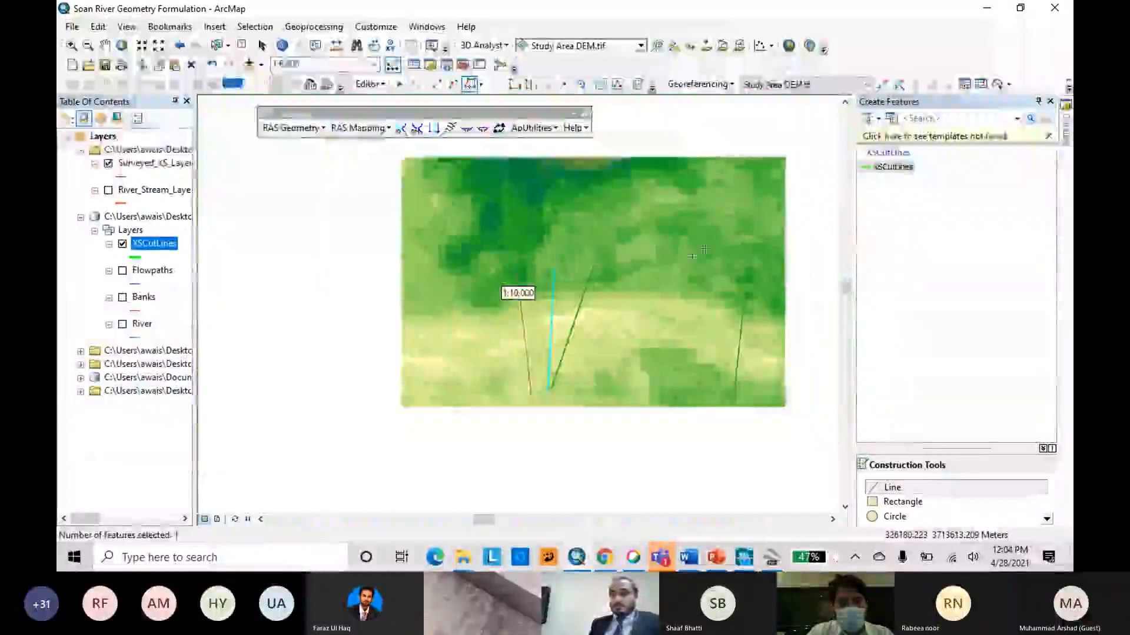
pyautogui.scroll(1, 695, 223)
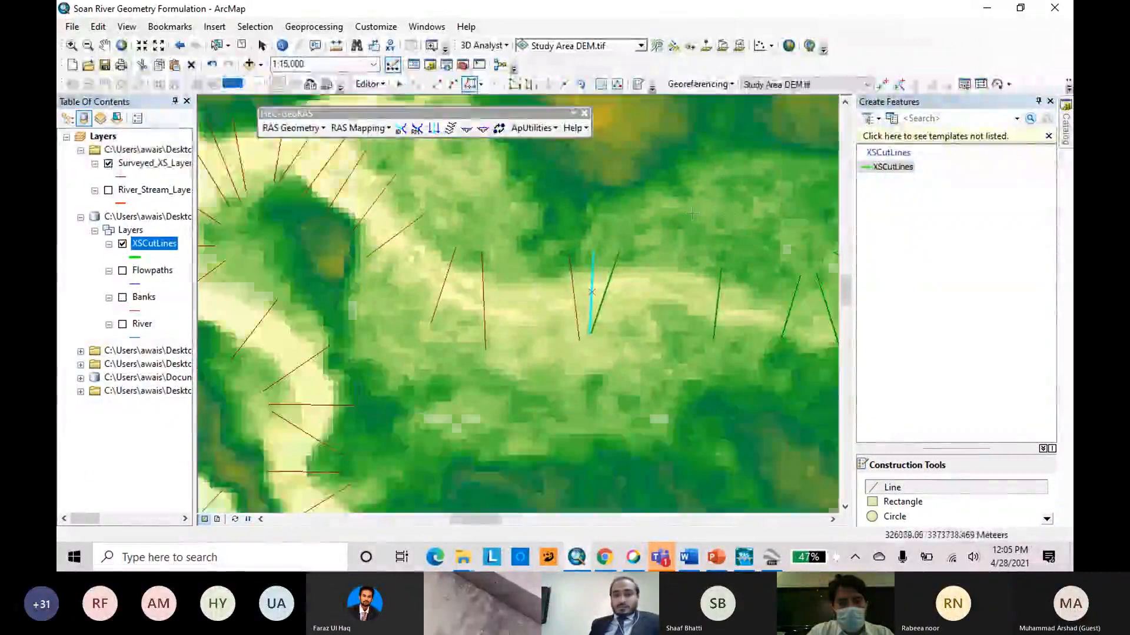
pyautogui.scroll(-1, 594, 347)
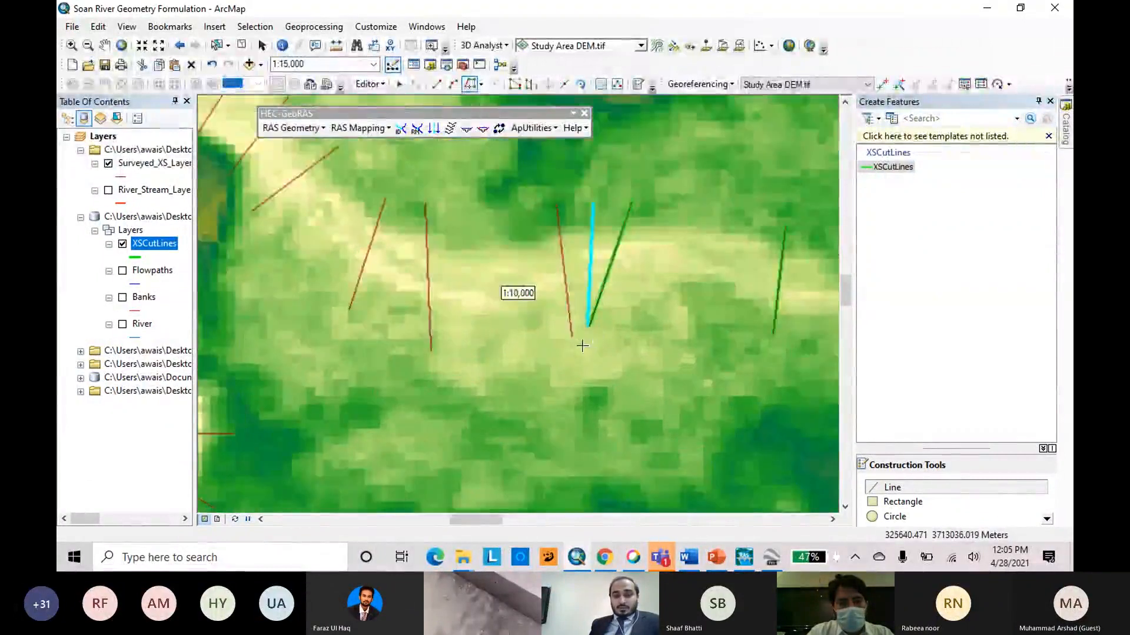
pyautogui.click(573, 334)
pyautogui.doubleClick(557, 204)
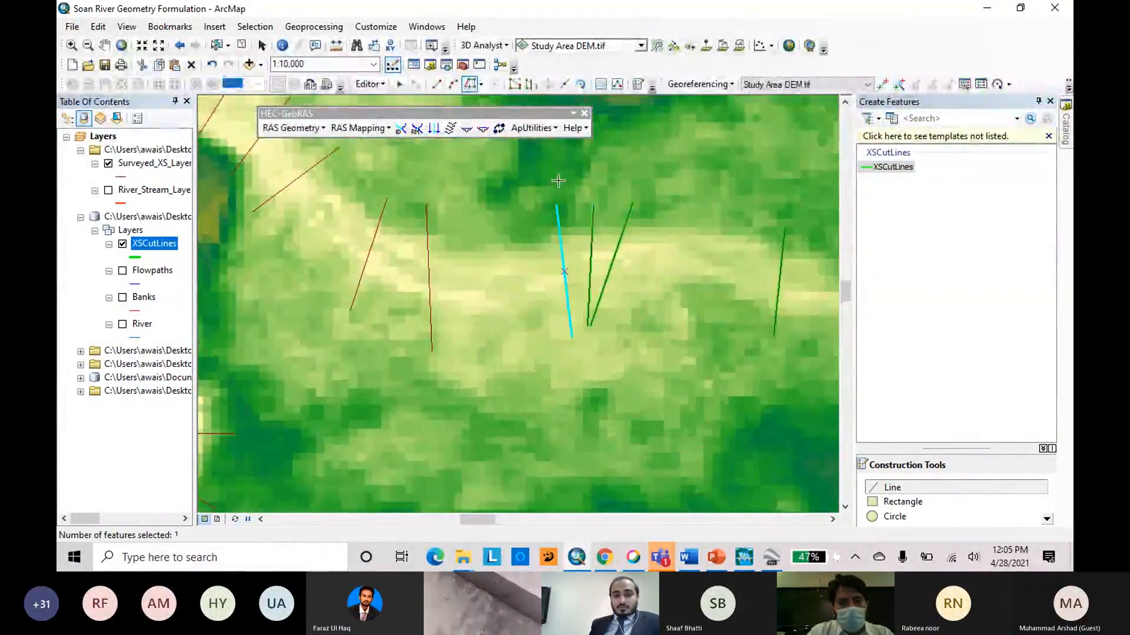
# Trace the near-vertical surveyed cross section west of the cluster and the slanted one beside it as cut lines.
pyautogui.scroll(1, 521, 298)
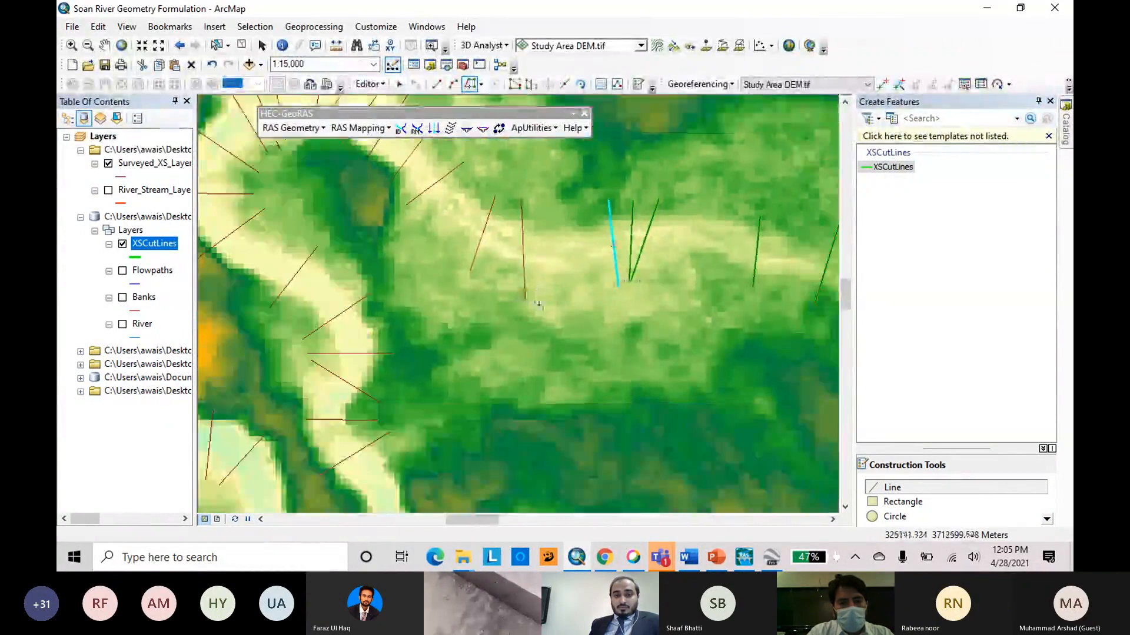
pyautogui.click(524, 298)
pyautogui.doubleClick(522, 201)
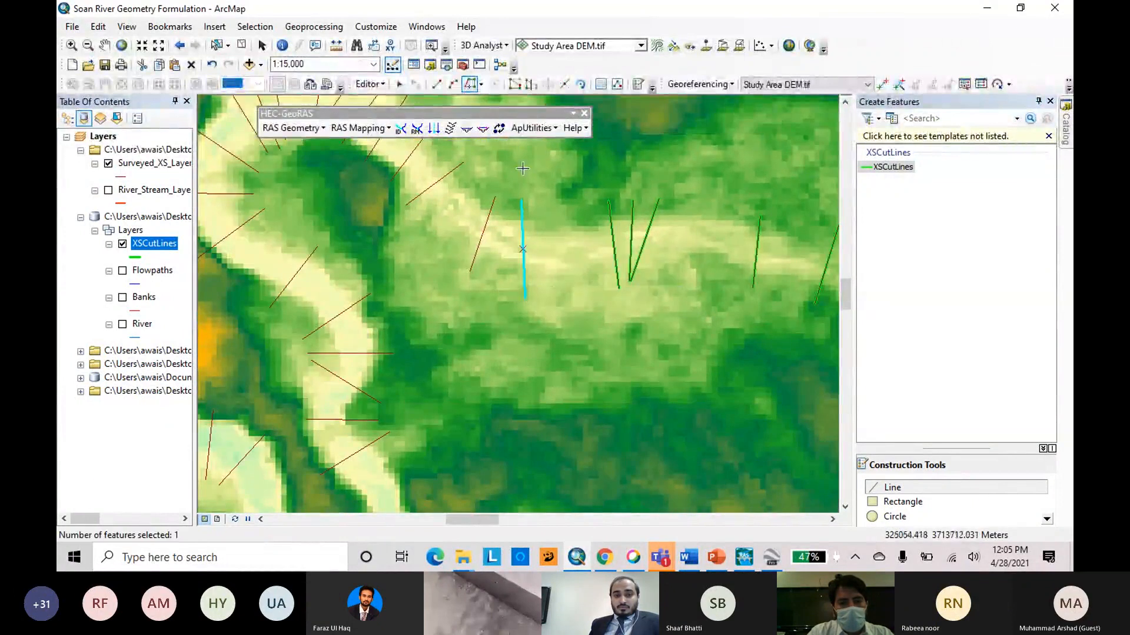
pyautogui.click(470, 271)
pyautogui.click(494, 198)
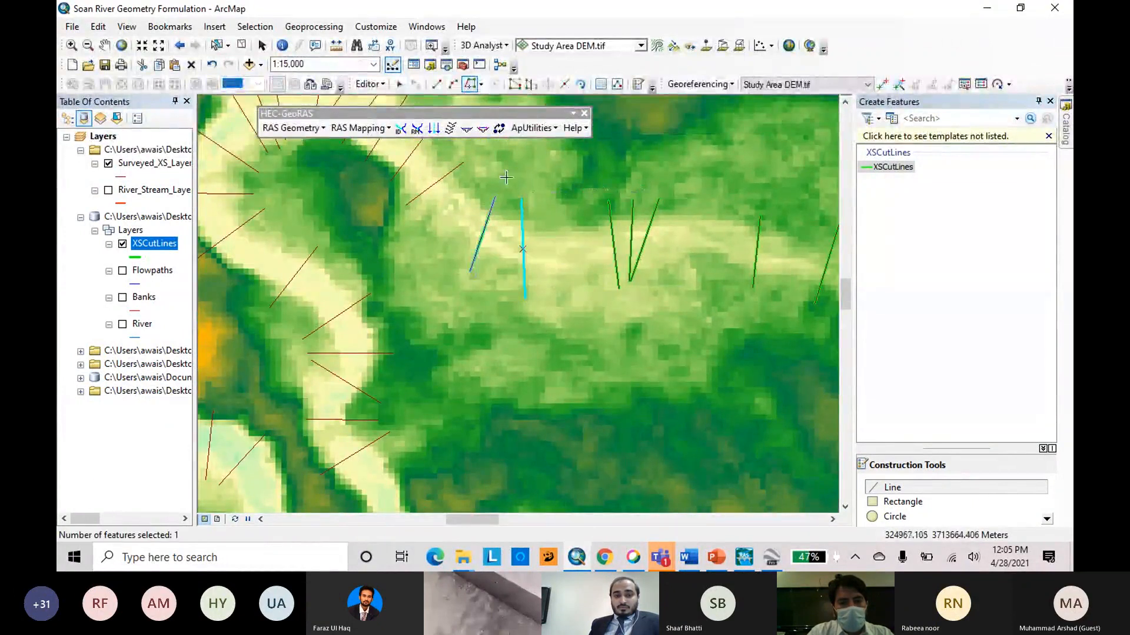
# Trace the five parallel diagonal surveyed cross sections around the eastern side of the northern river loop as cut lines.
pyautogui.scroll(3, 695, 339)
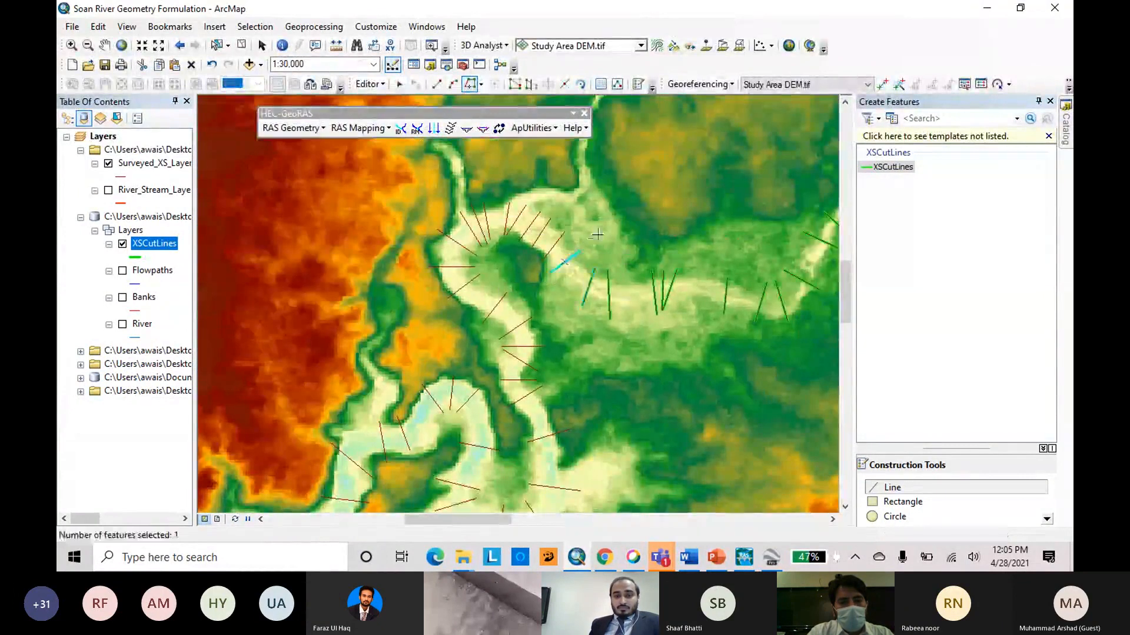
pyautogui.scroll(-3, 597, 235)
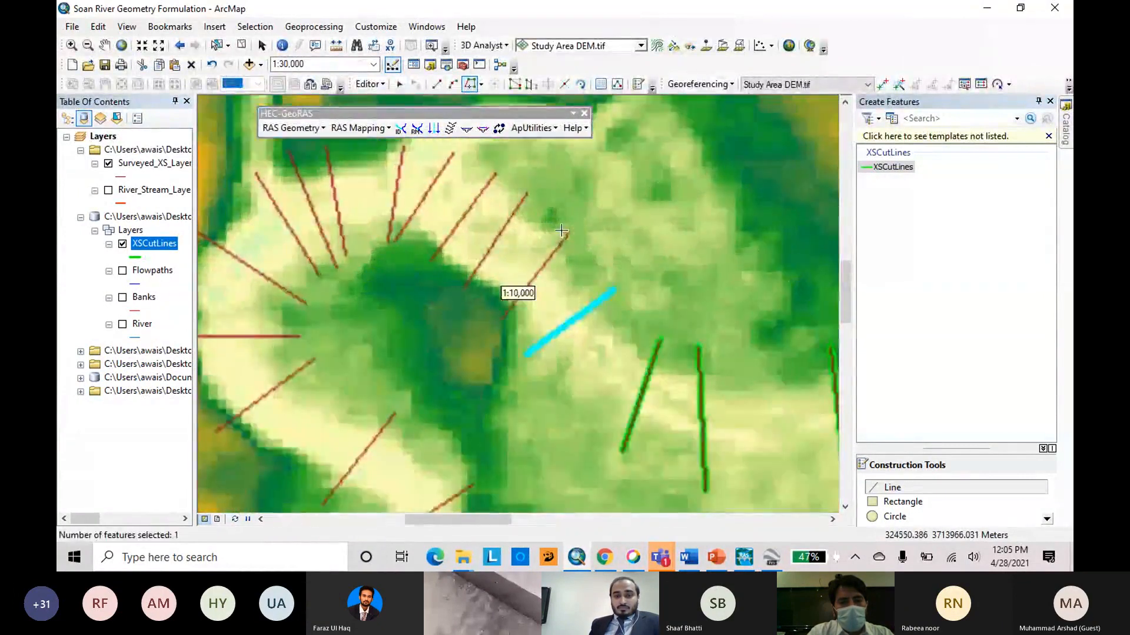
pyautogui.click(466, 290)
pyautogui.doubleClick(530, 191)
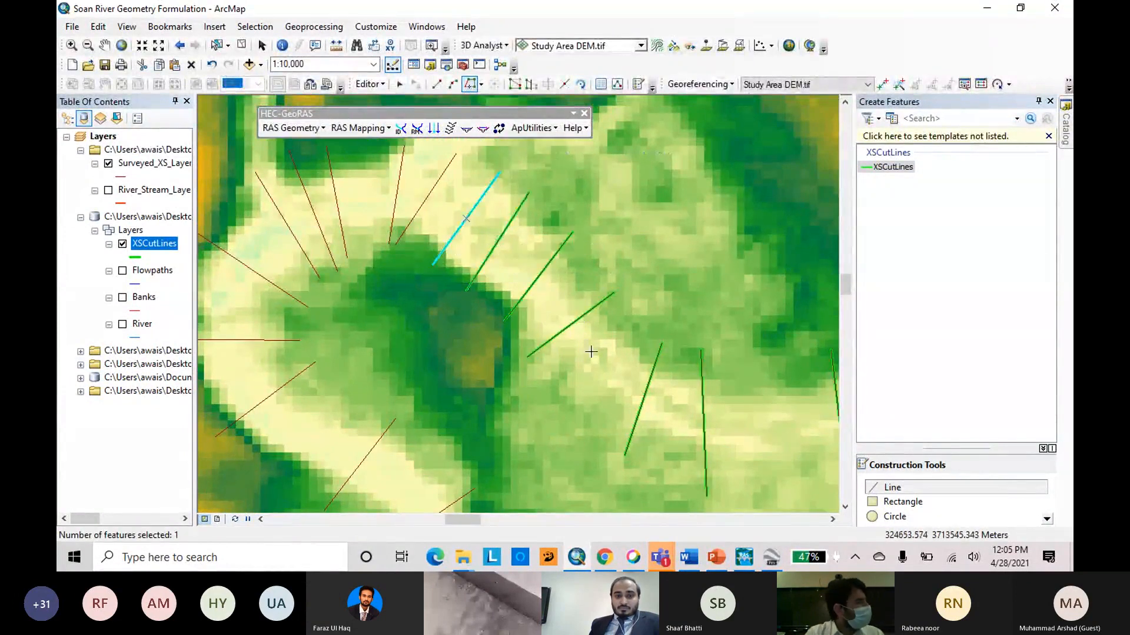
pyautogui.scroll(-2, 602, 360)
pyautogui.scroll(4, 602, 360)
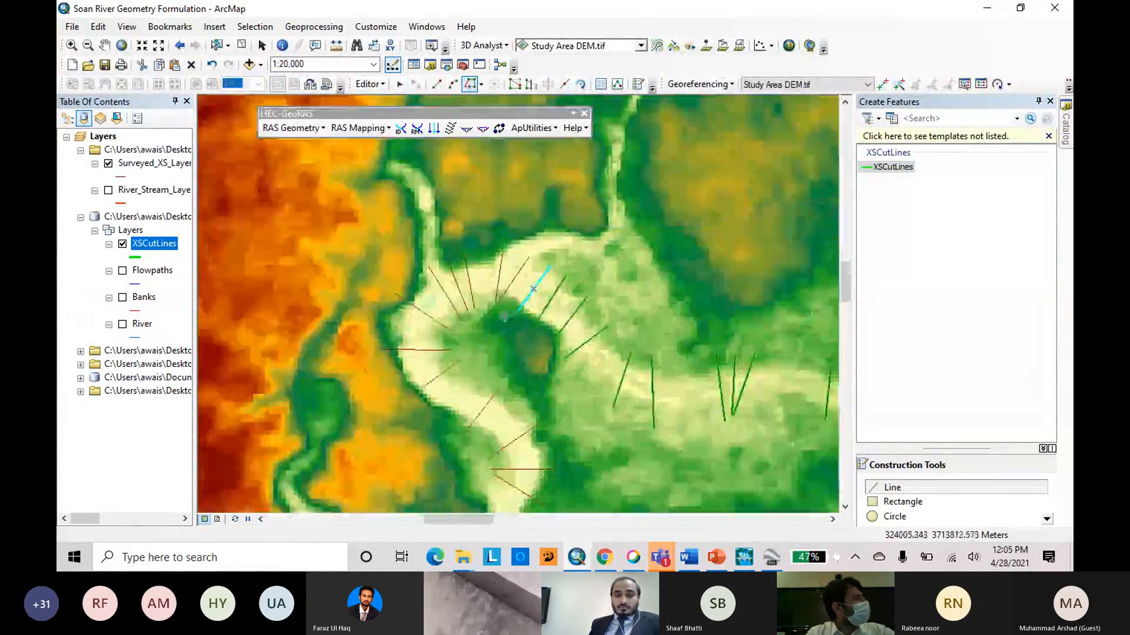
pyautogui.scroll(-3, 497, 298)
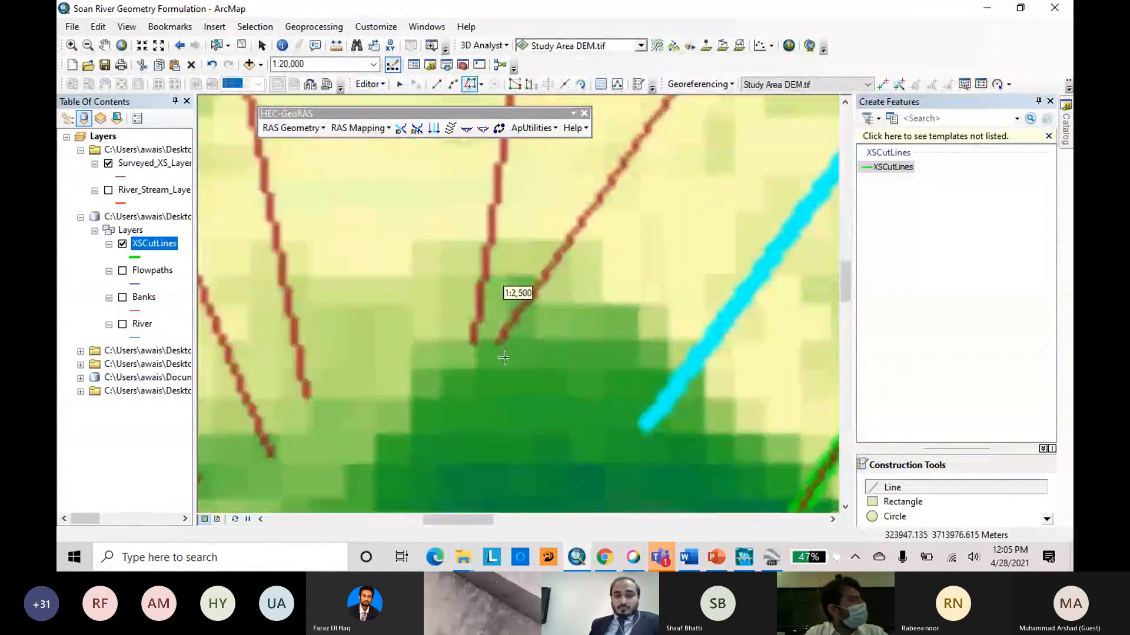
pyautogui.scroll(2, 459, 417)
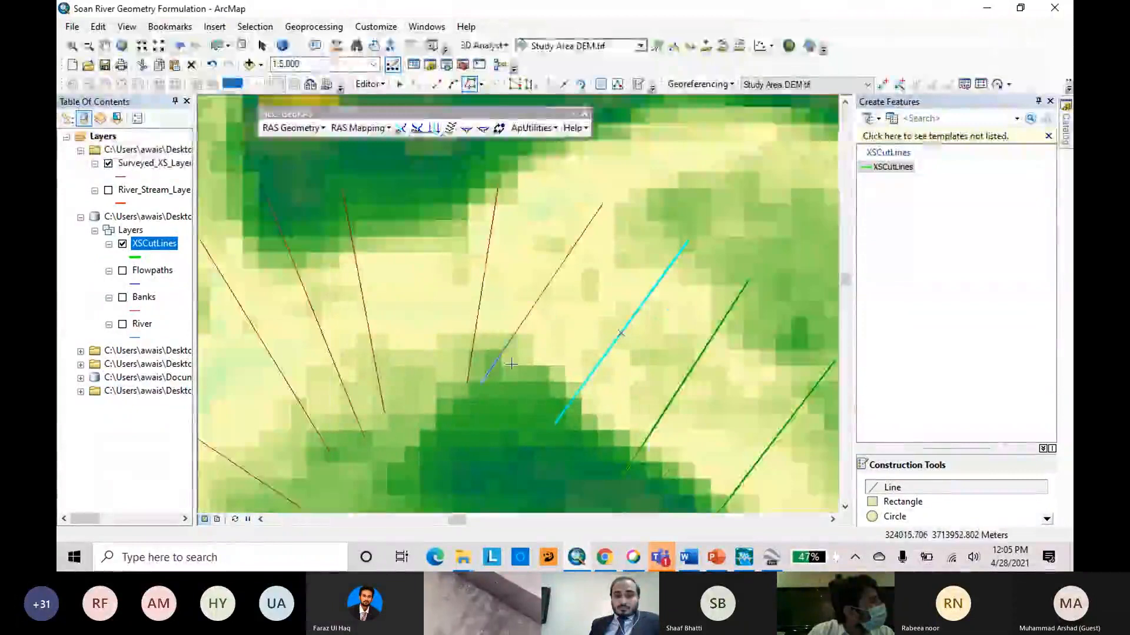
pyautogui.scroll(2, 541, 334)
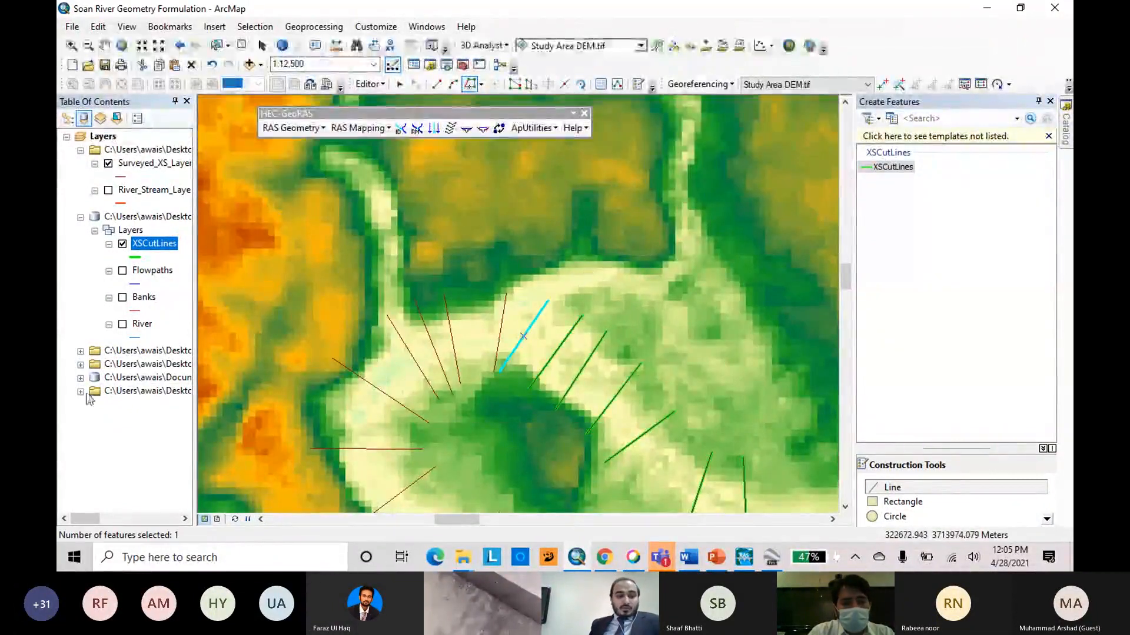
# Expand the DEM's layer group and hide the Study Area DEM.tif raster.
pyautogui.scroll(-1, 660, 286)
pyautogui.scroll(2, 675, 235)
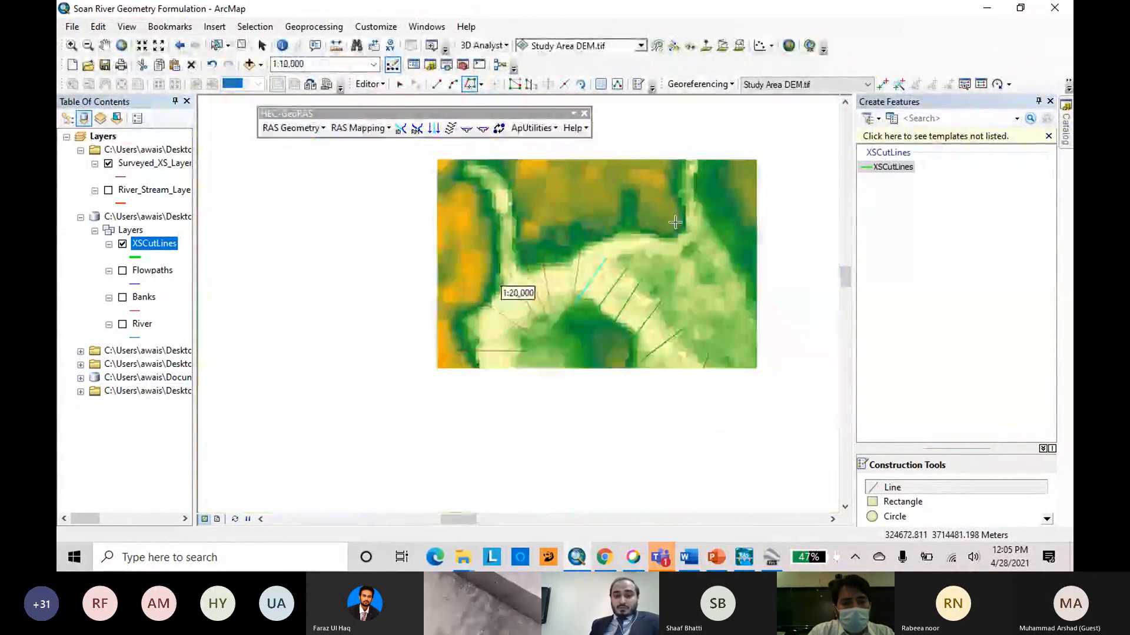
pyautogui.scroll(1, 510, 278)
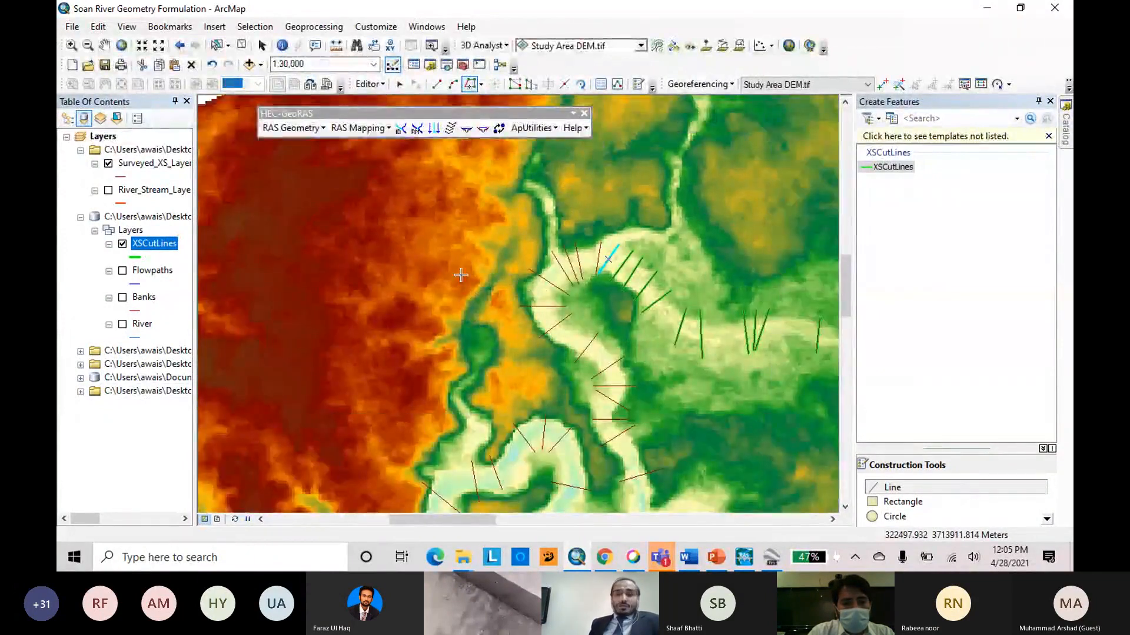
pyautogui.scroll(2, 453, 275)
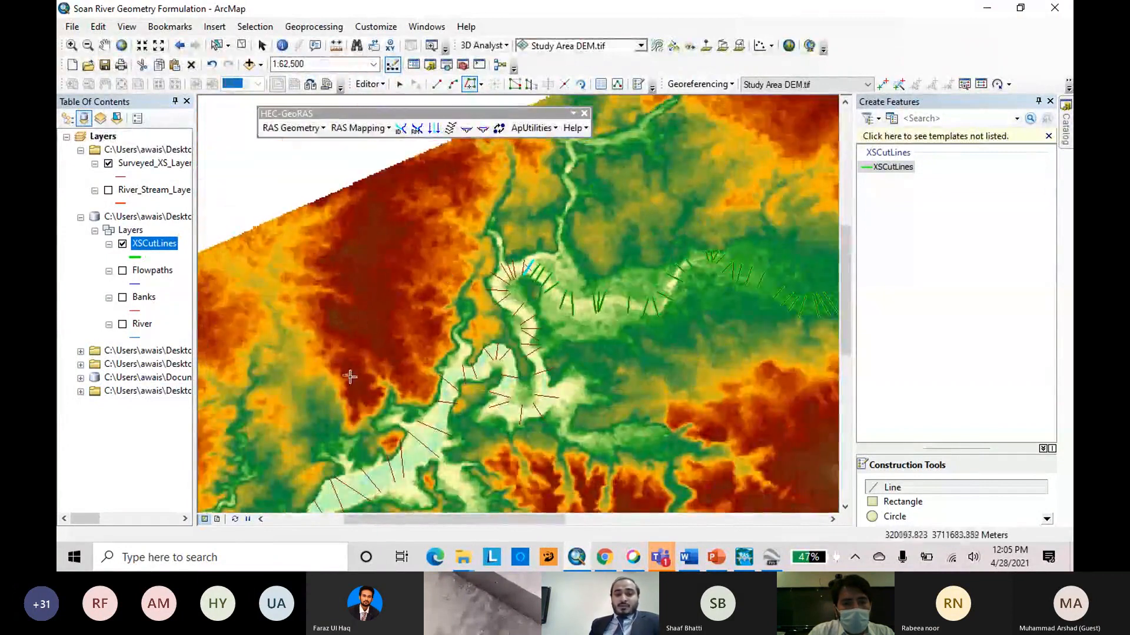
pyautogui.click(81, 391)
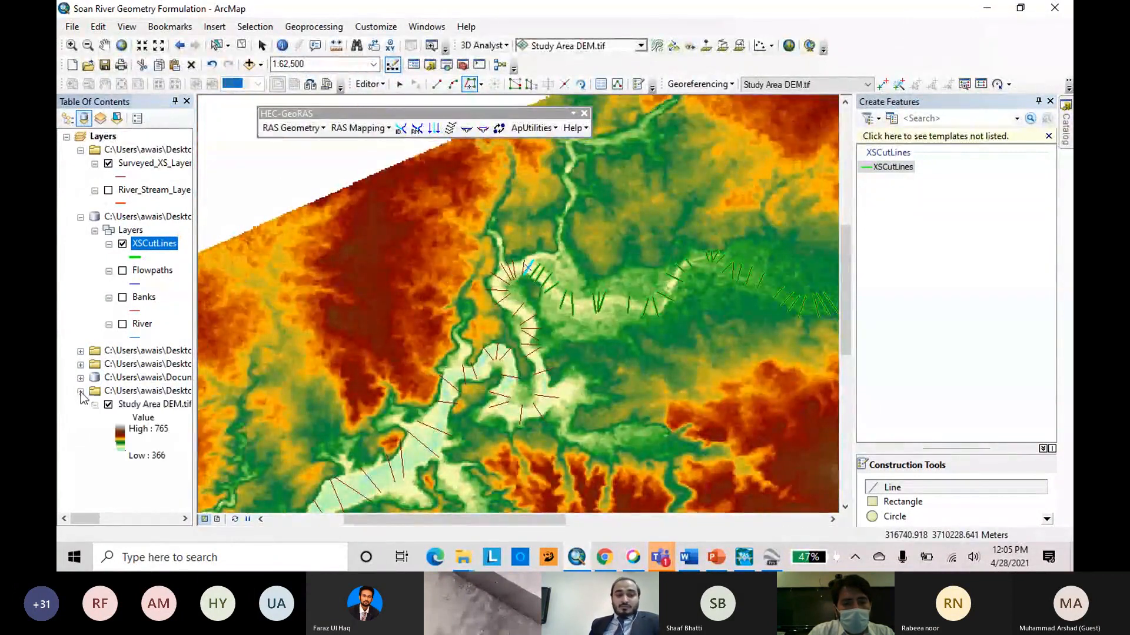
pyautogui.click(109, 404)
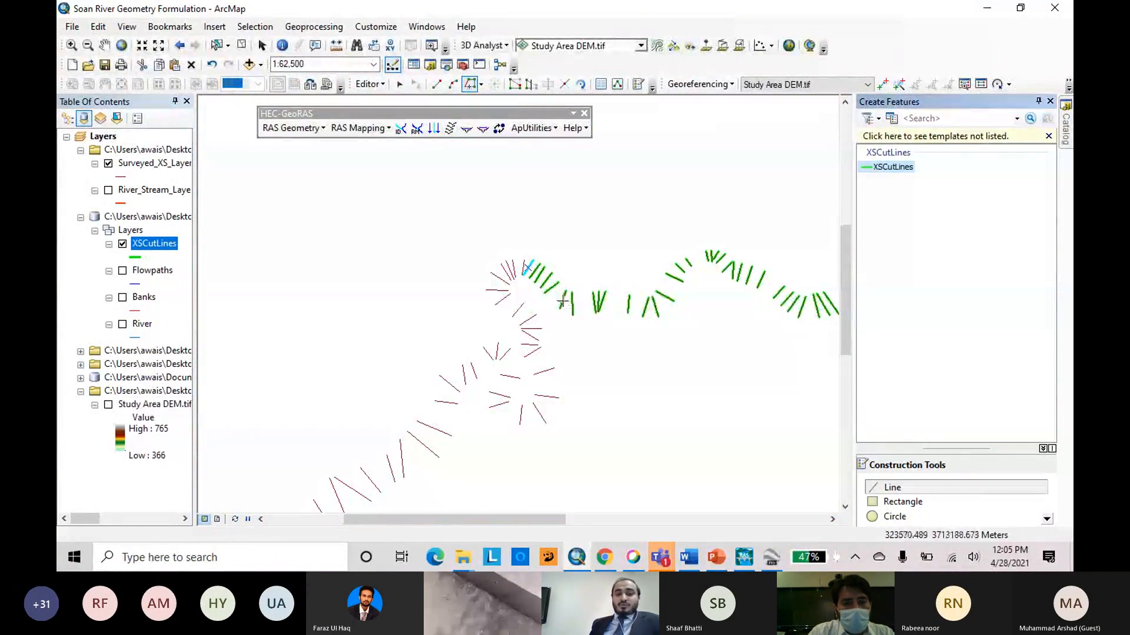
# Trace the next two steep surveyed cross sections at the top of the northern river loop as cut lines.
pyautogui.scroll(2, 641, 197)
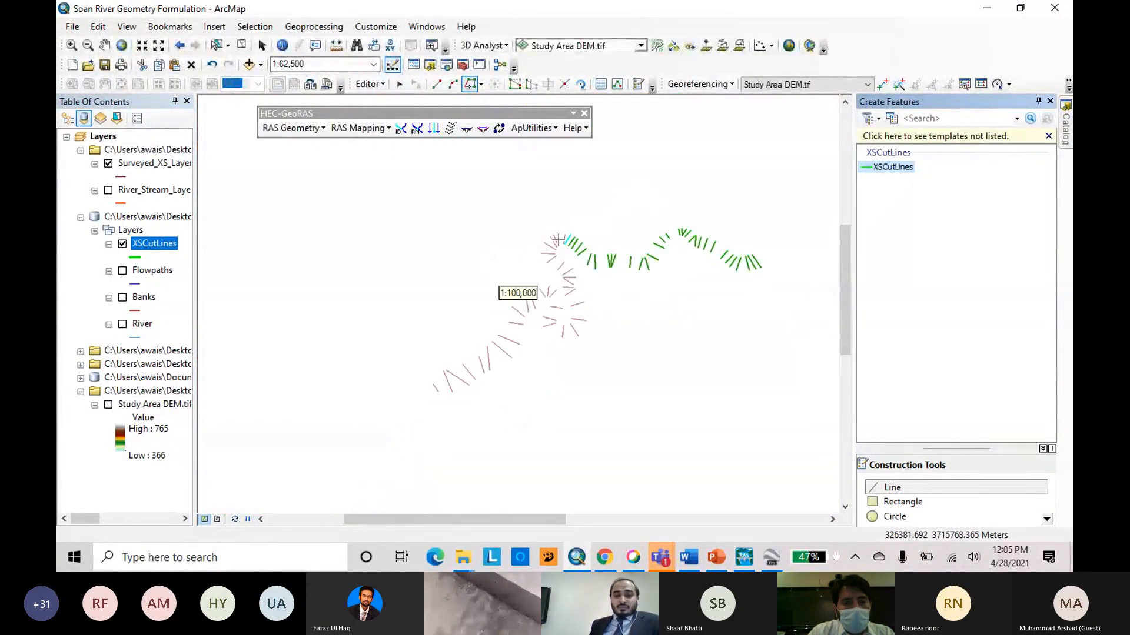
pyautogui.scroll(-9, 558, 240)
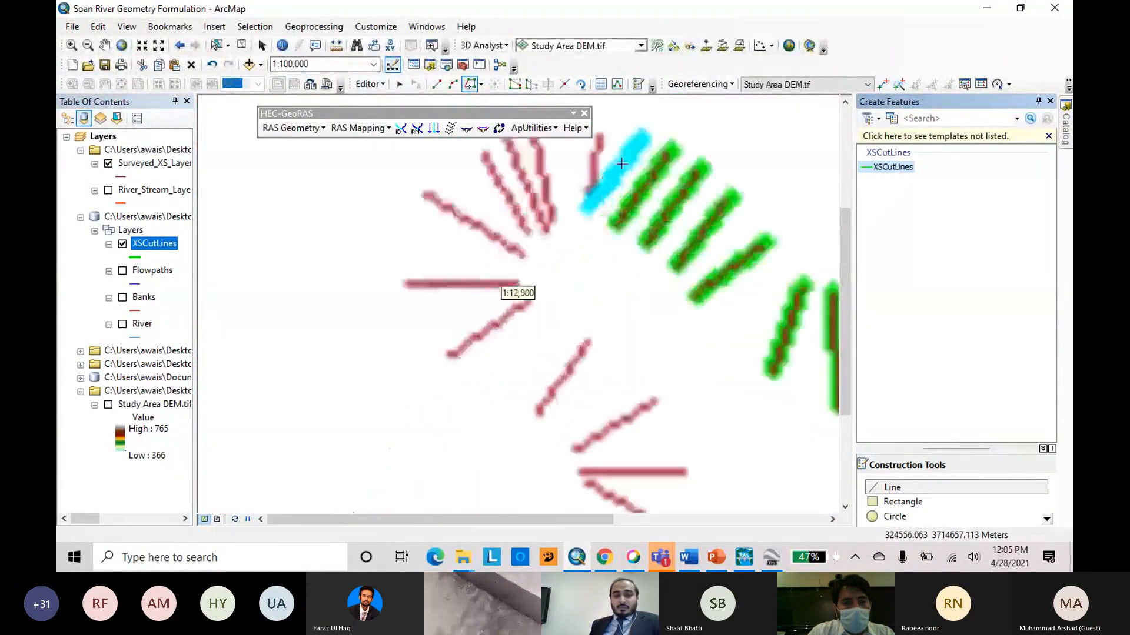
pyautogui.scroll(2, 573, 379)
pyautogui.scroll(-7, 589, 247)
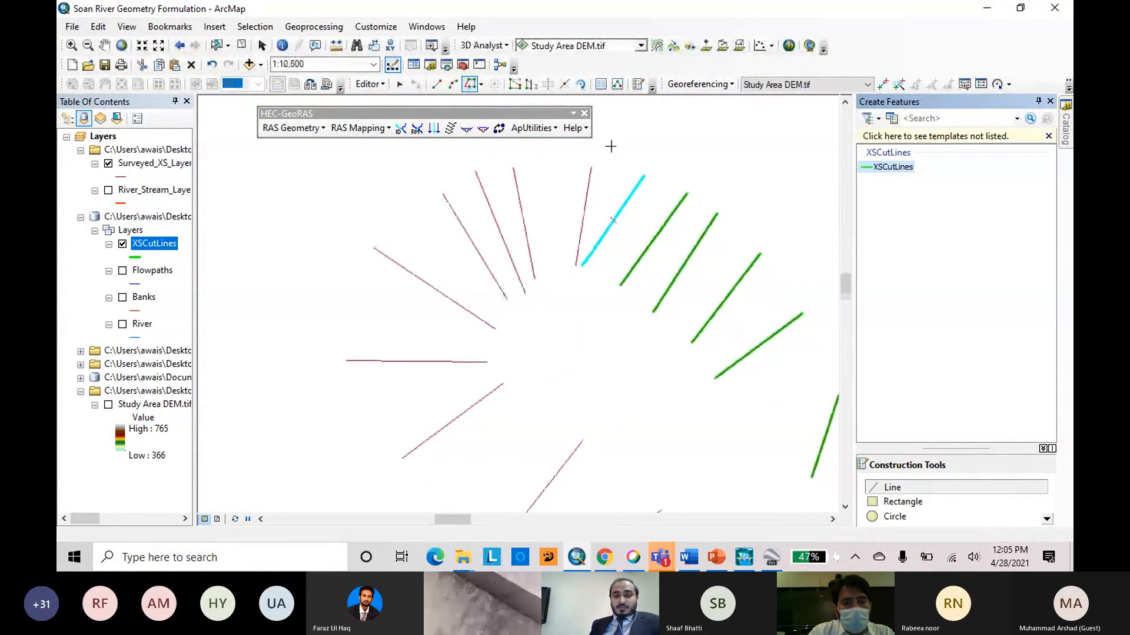
pyautogui.click(536, 392)
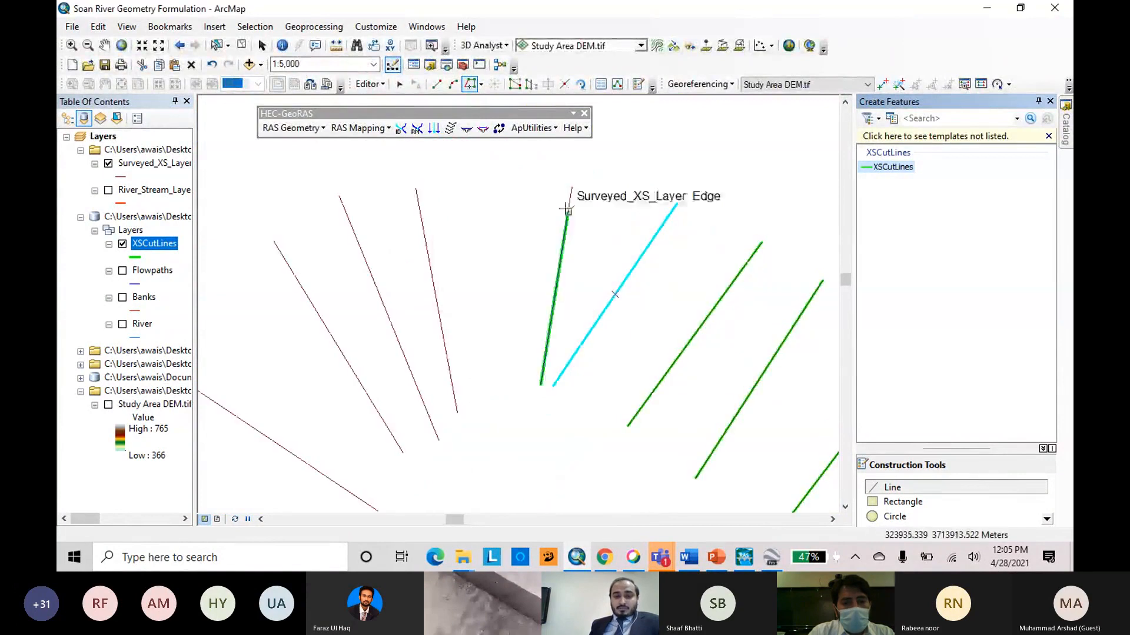
pyautogui.doubleClick(571, 170)
pyautogui.click(457, 412)
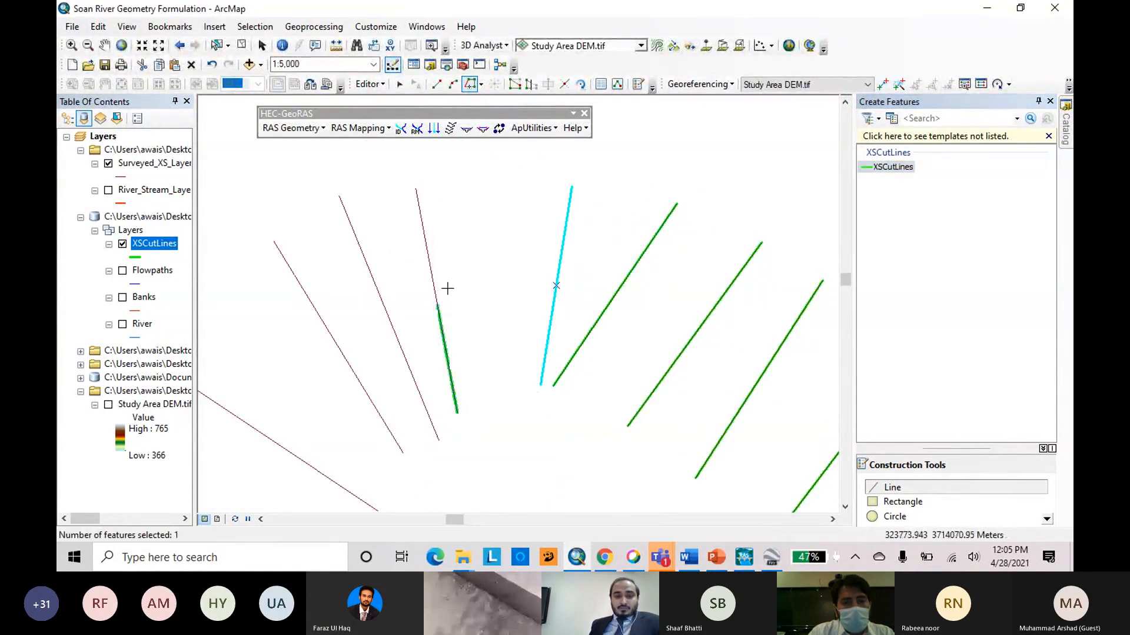
pyautogui.doubleClick(416, 176)
pyautogui.scroll(4, 516, 295)
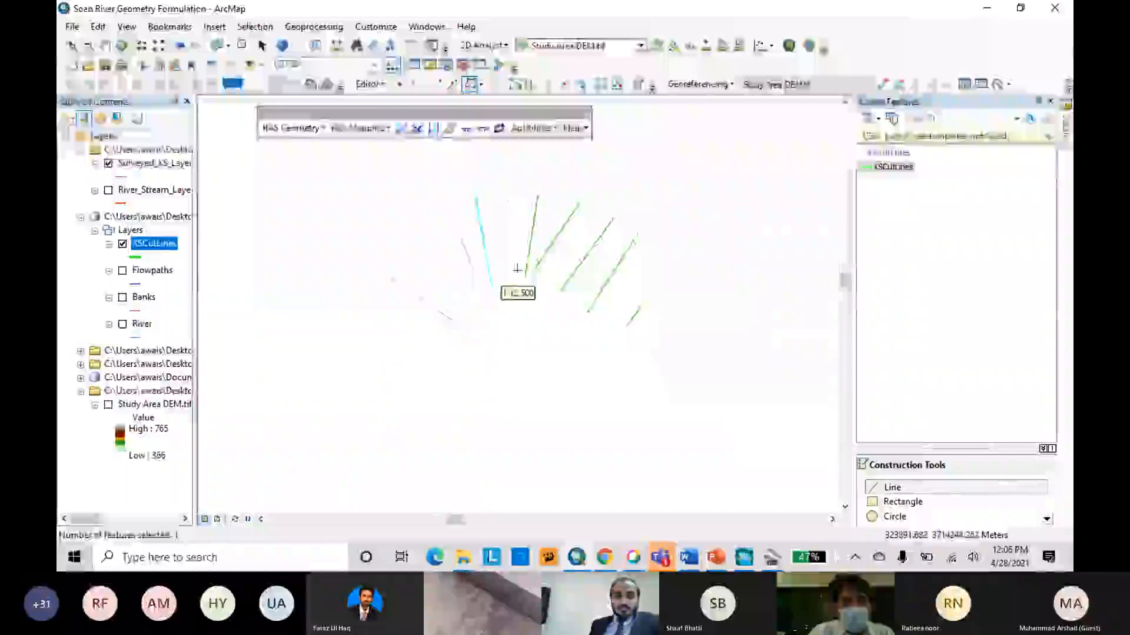
# Trace the three slanted surveyed cross sections on the northwestern side of the northern river loop as cut lines.
pyautogui.click(486, 299)
pyautogui.doubleClick(431, 174)
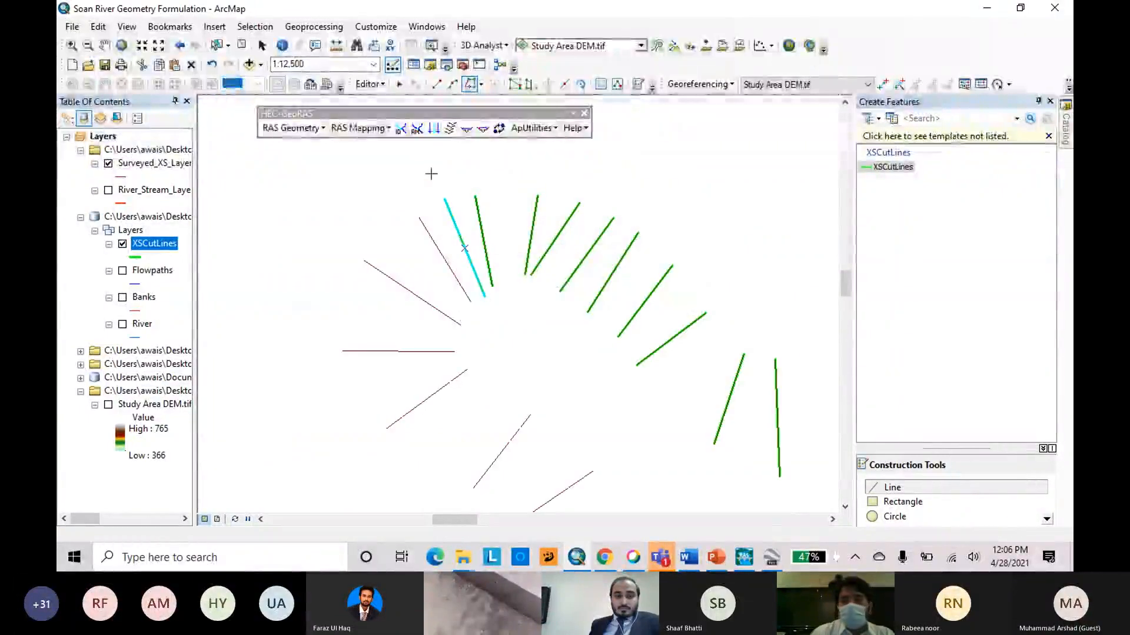
pyautogui.click(471, 302)
pyautogui.doubleClick(394, 201)
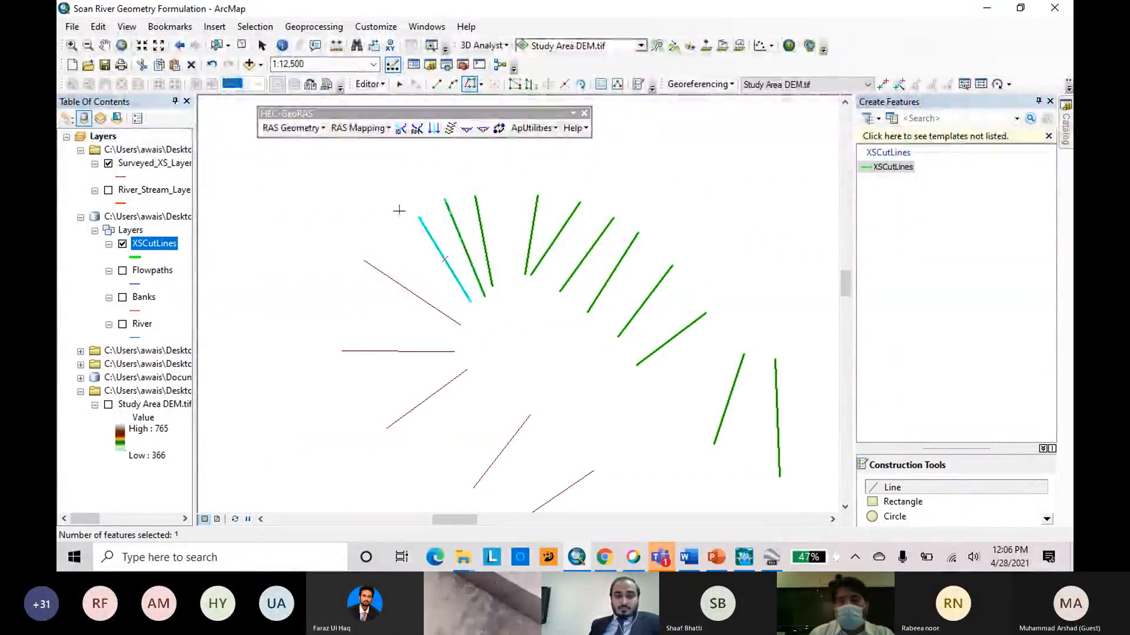
pyautogui.click(460, 325)
pyautogui.doubleClick(353, 258)
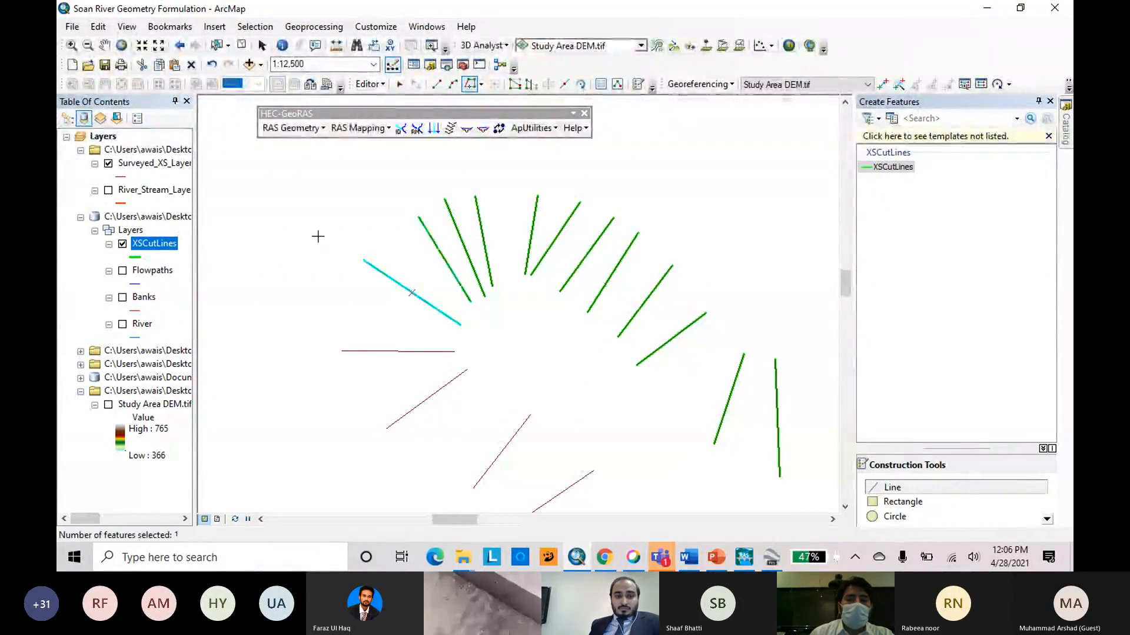
# Trace the horizontal surveyed cross section on the loop's western side and the diagonal one just below it as cut lines.
pyautogui.click(455, 351)
pyautogui.doubleClick(341, 351)
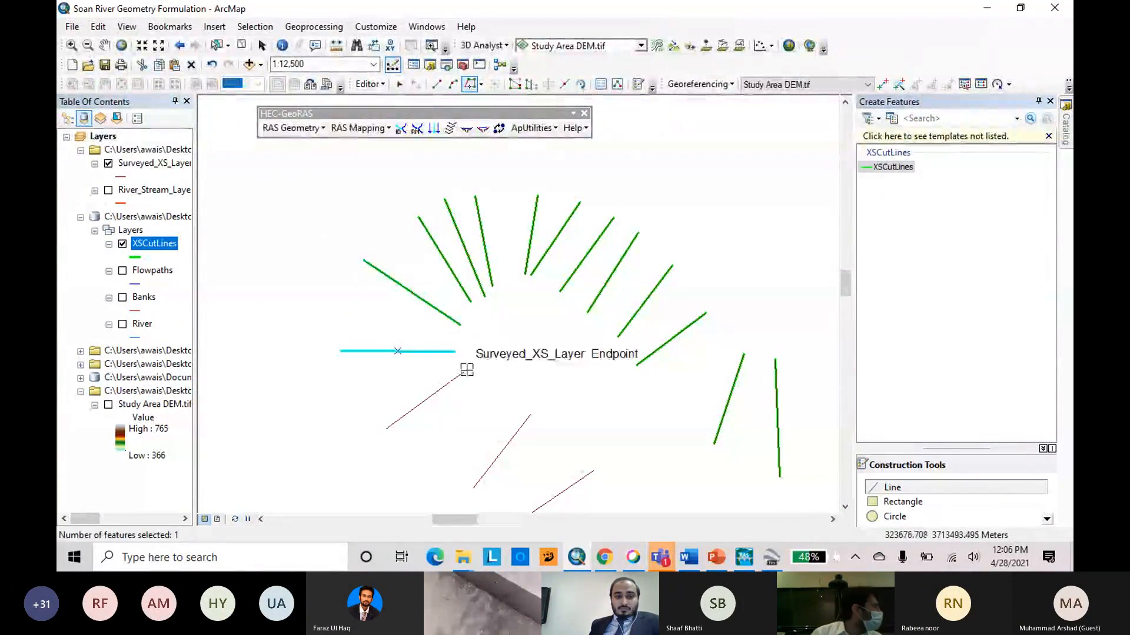
pyautogui.click(466, 371)
pyautogui.doubleClick(386, 423)
# Trace the next two diagonal surveyed cross sections leading south out of the northern river loop as cut lines.
pyautogui.scroll(3, 671, 181)
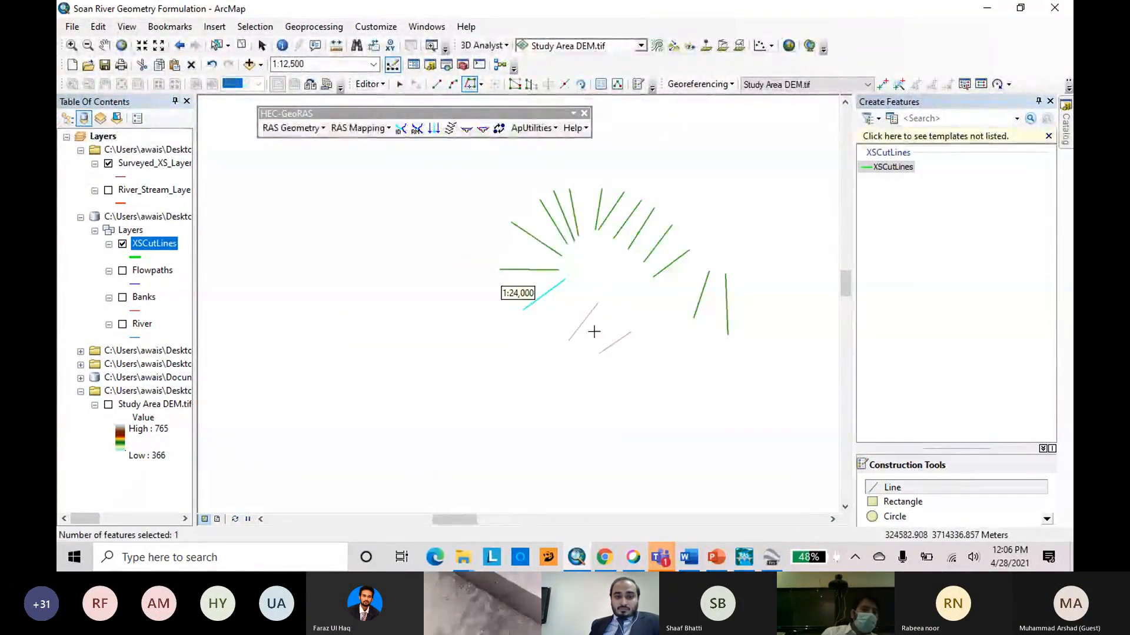
pyautogui.click(569, 340)
pyautogui.doubleClick(598, 304)
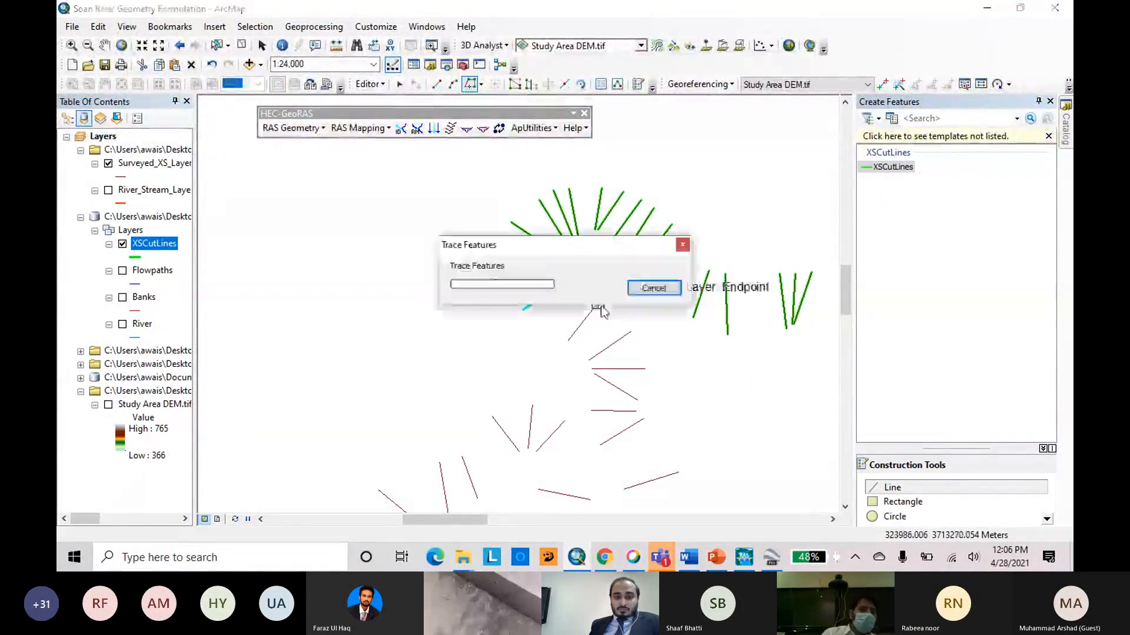
pyautogui.click(631, 333)
pyautogui.doubleClick(589, 360)
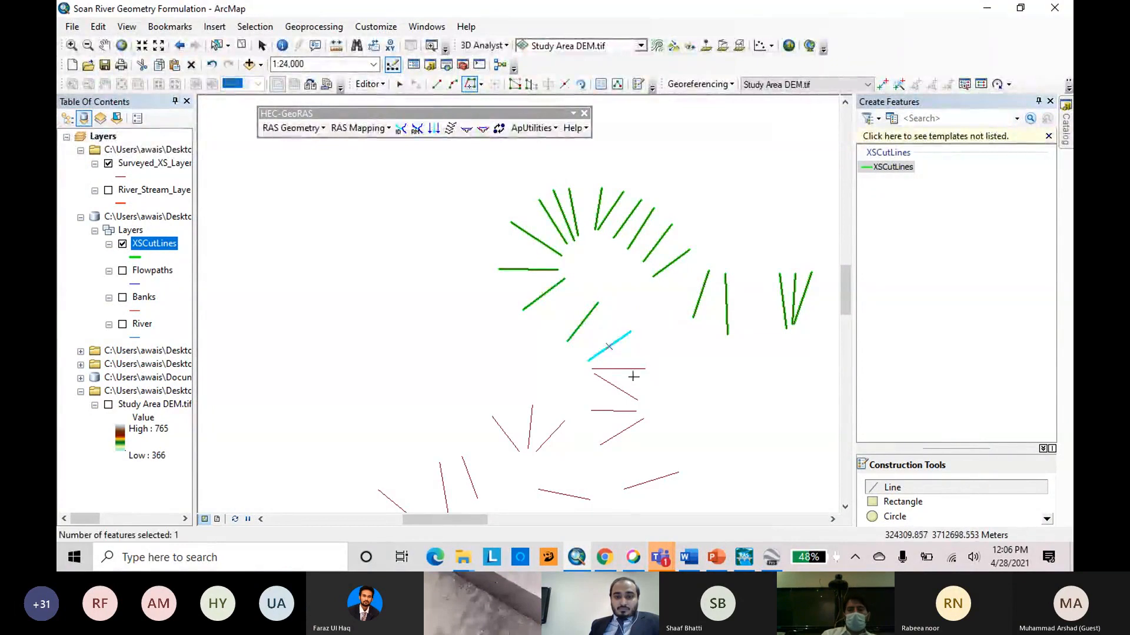
# Trace the next four surveyed cross sections stacked southward, two horizontal and two slanted, as cut lines.
pyautogui.scroll(5, 633, 376)
pyautogui.click(747, 321)
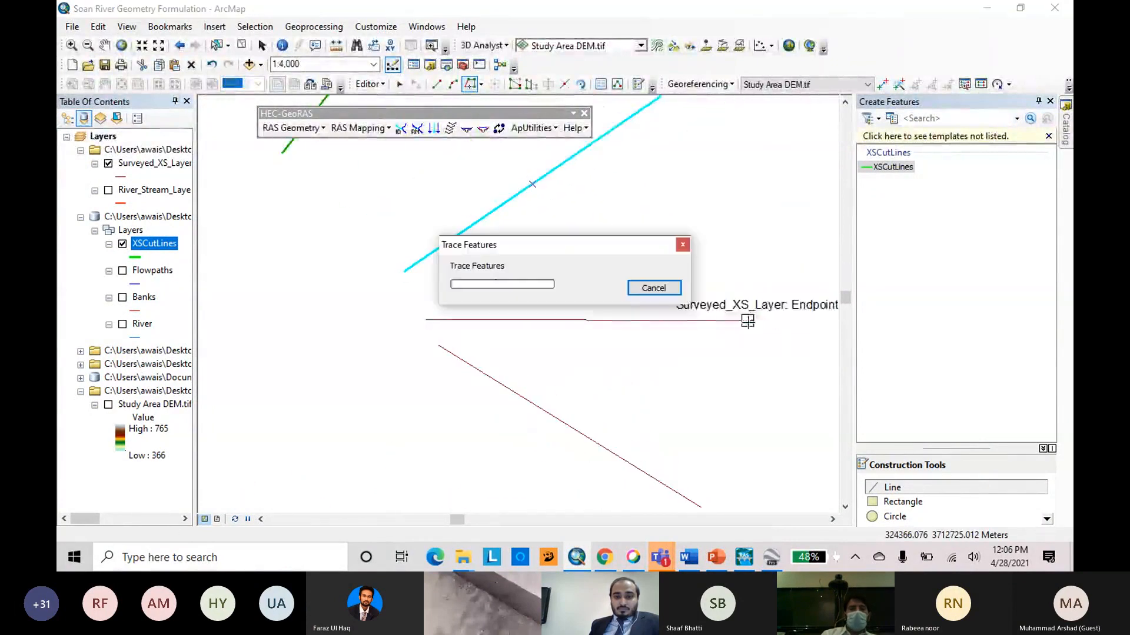
pyautogui.doubleClick(396, 326)
pyautogui.scroll(-2, 499, 252)
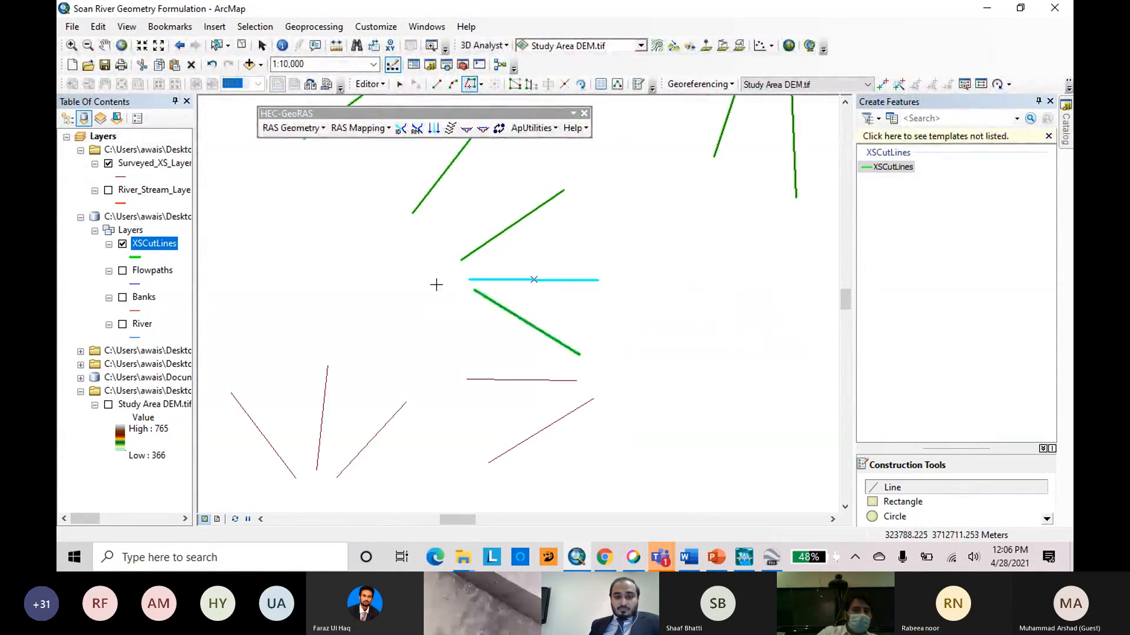
pyautogui.doubleClick(436, 284)
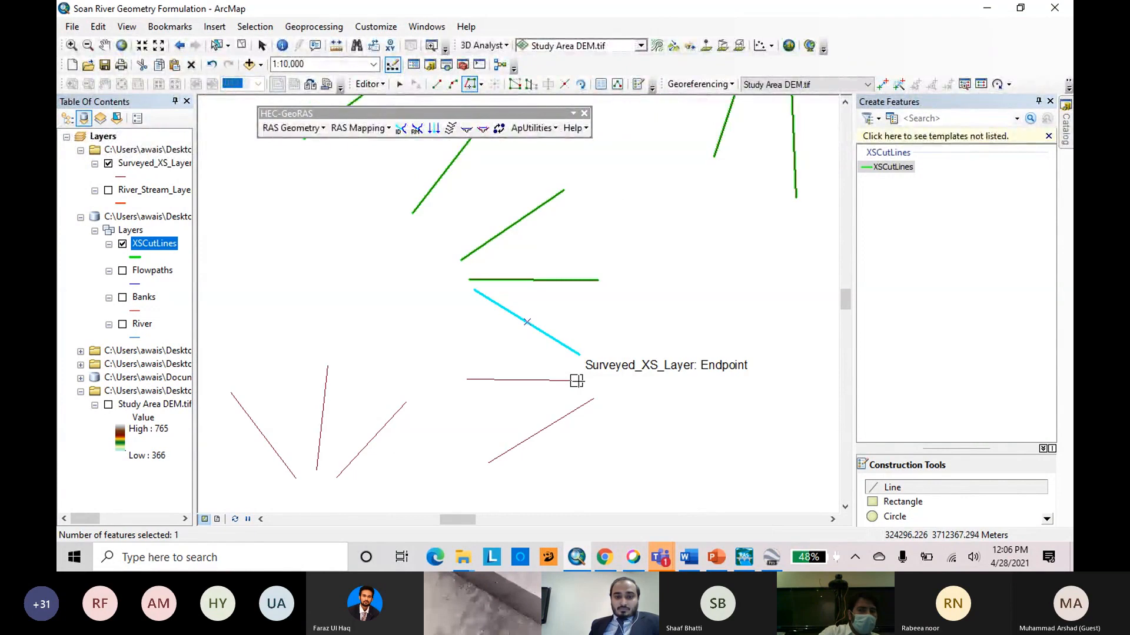
pyautogui.scroll(2, 526, 352)
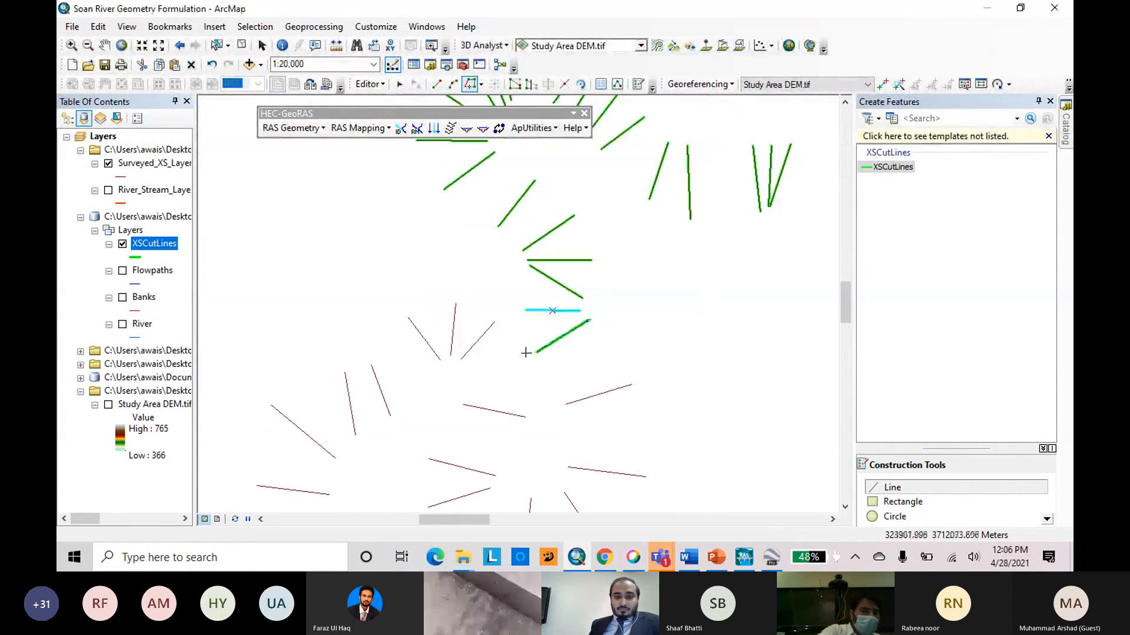
# Trace the two gently sloping surveyed cross sections on the eastern side of the southern river bend as cut lines.
pyautogui.click(630, 386)
pyautogui.doubleClick(564, 405)
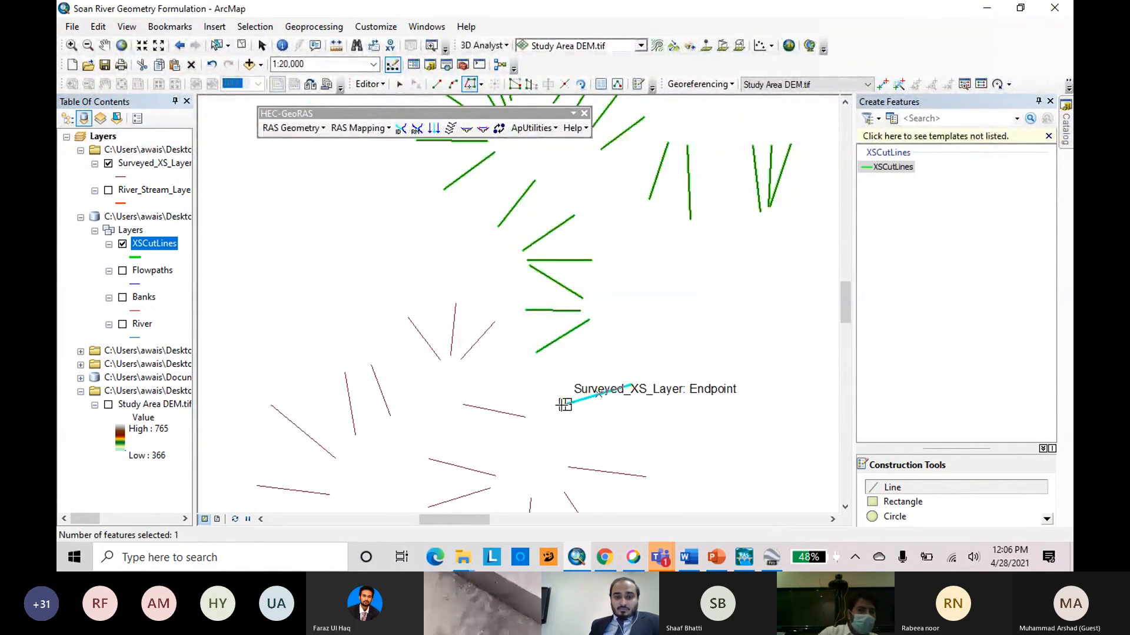
pyautogui.scroll(1, 631, 284)
pyautogui.scroll(-1, 661, 403)
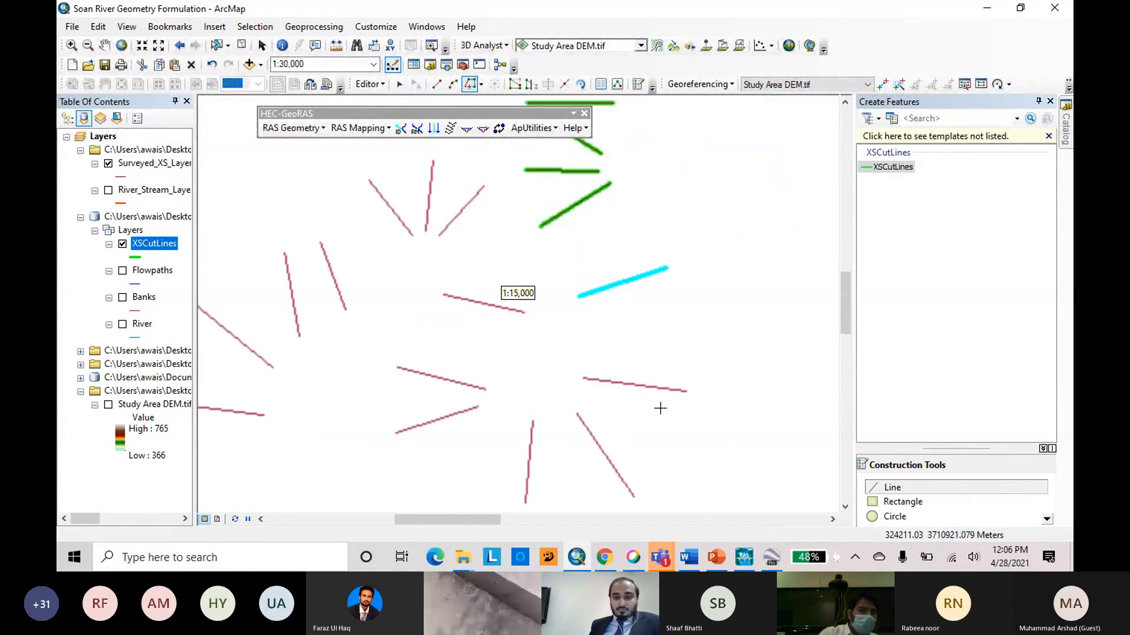
pyautogui.scroll(-1, 686, 390)
pyautogui.scroll(2, 685, 390)
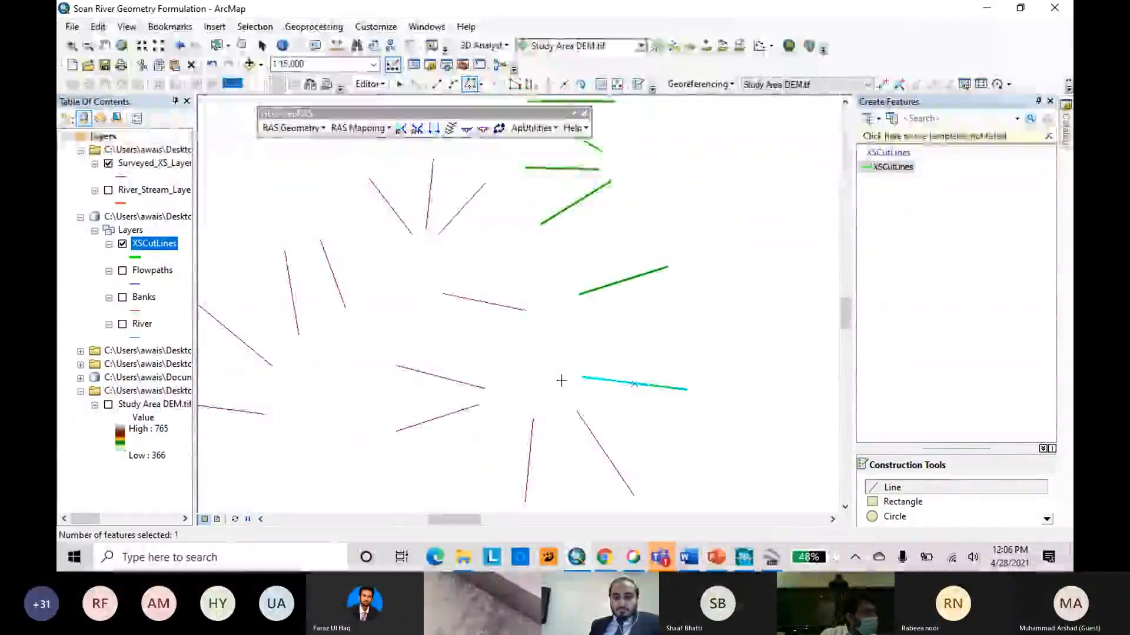
# Trace the steep diagonal and the near-vertical surveyed cross sections at the bottom of the southern river bend as cut lines.
pyautogui.scroll(-1, 648, 423)
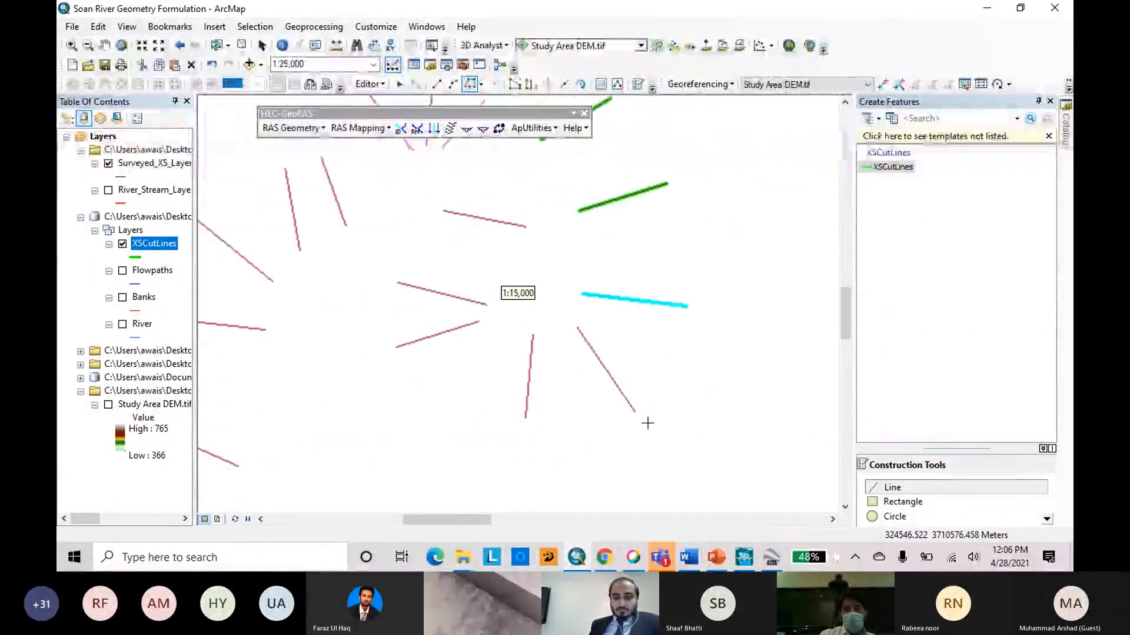
pyautogui.click(634, 412)
pyautogui.doubleClick(577, 327)
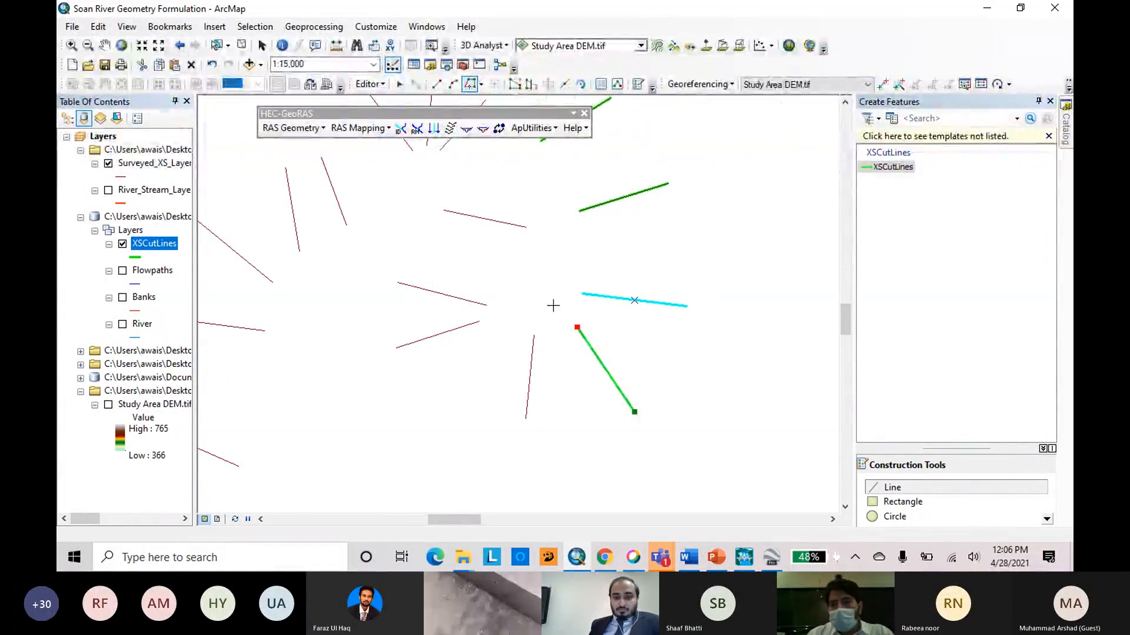
pyautogui.click(526, 418)
pyautogui.doubleClick(534, 336)
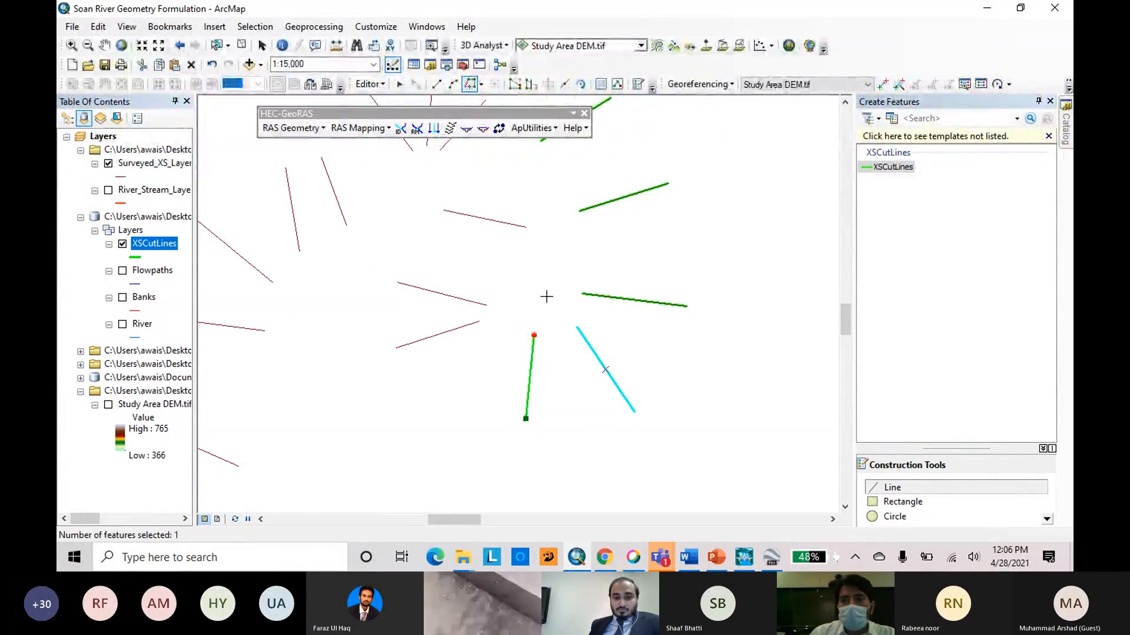
# Trace the three surveyed cross sections on the western side of the southern river bend as cut lines, working northward.
pyautogui.click(396, 348)
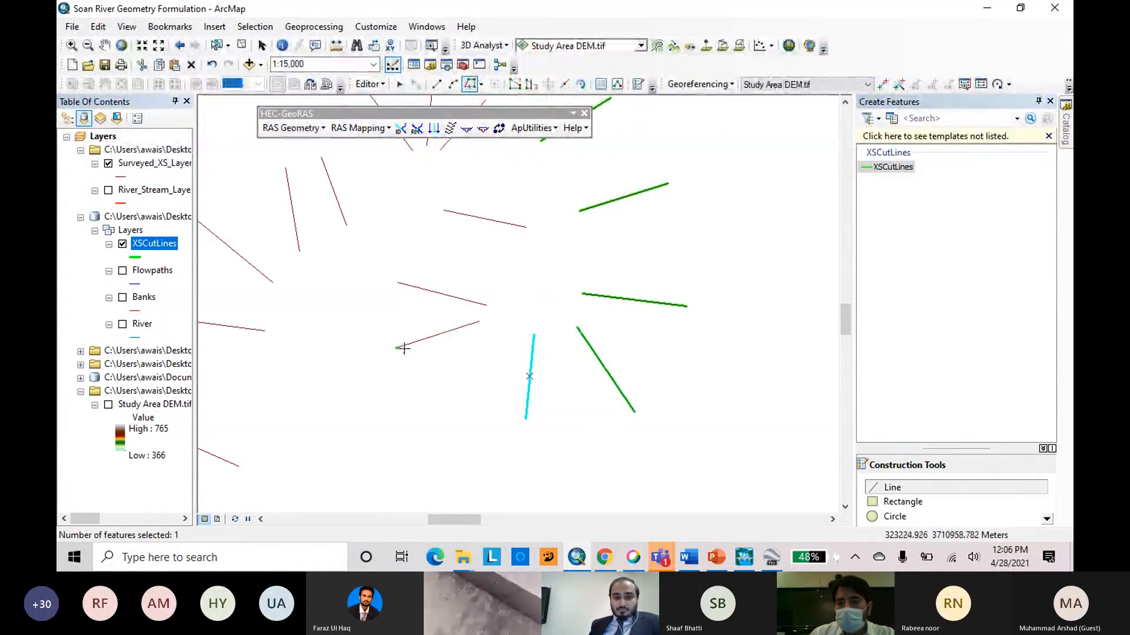
pyautogui.doubleClick(480, 322)
pyautogui.scroll(2, 608, 356)
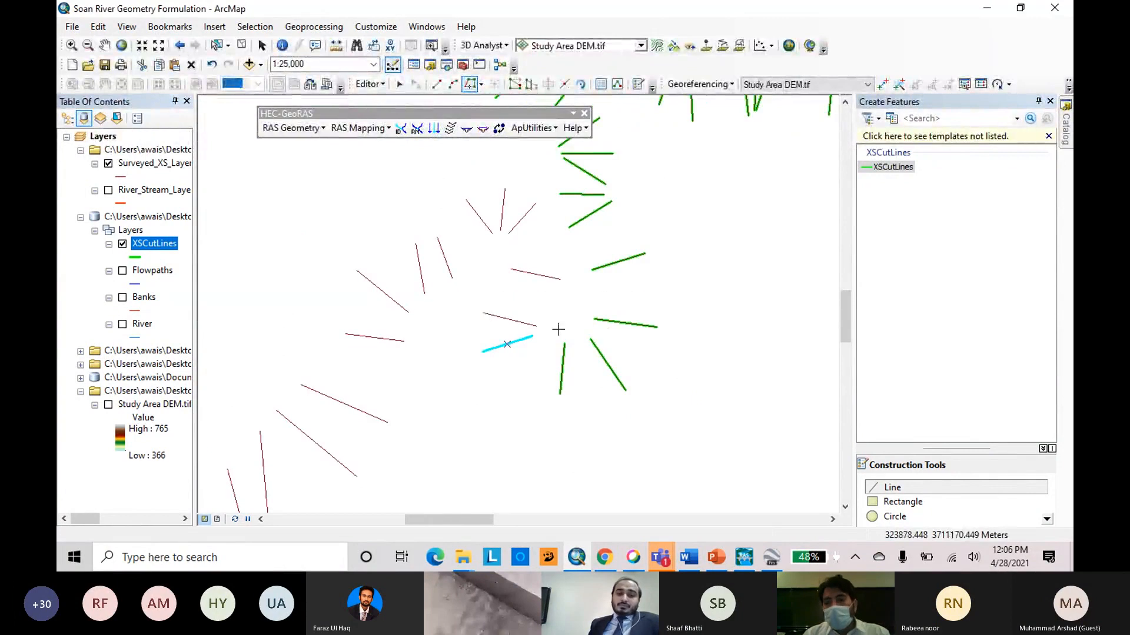
pyautogui.click(511, 269)
pyautogui.doubleClick(561, 280)
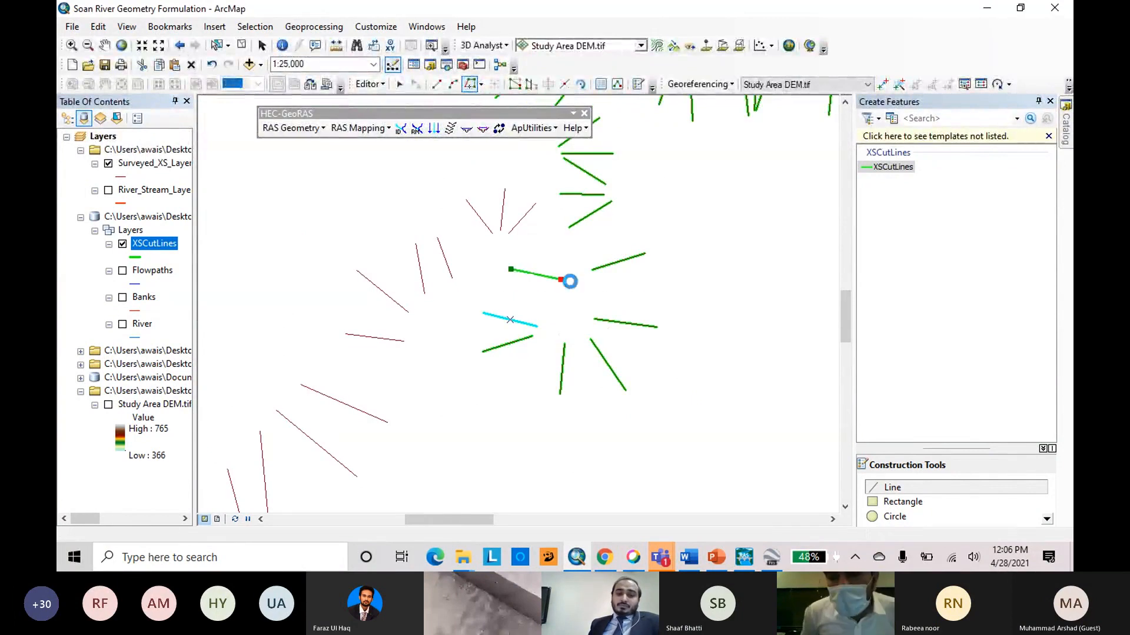
# Trace the three surveyed cross sections fanning out northwest of the southern bend as cut lines, working westward.
pyautogui.click(509, 233)
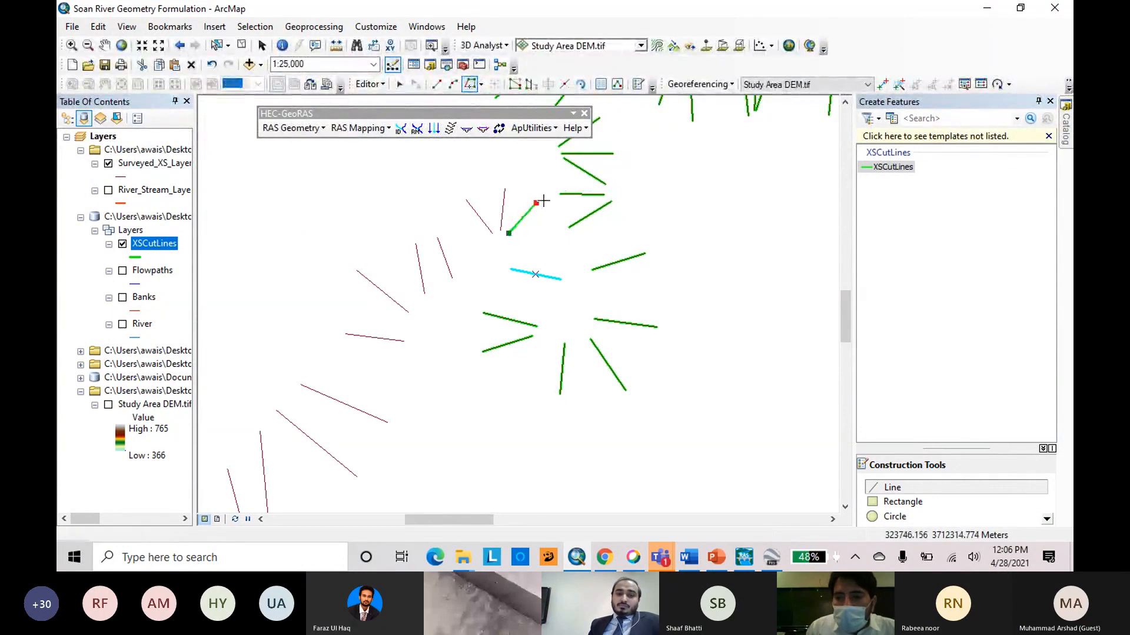
pyautogui.doubleClick(536, 204)
pyautogui.scroll(2, 562, 268)
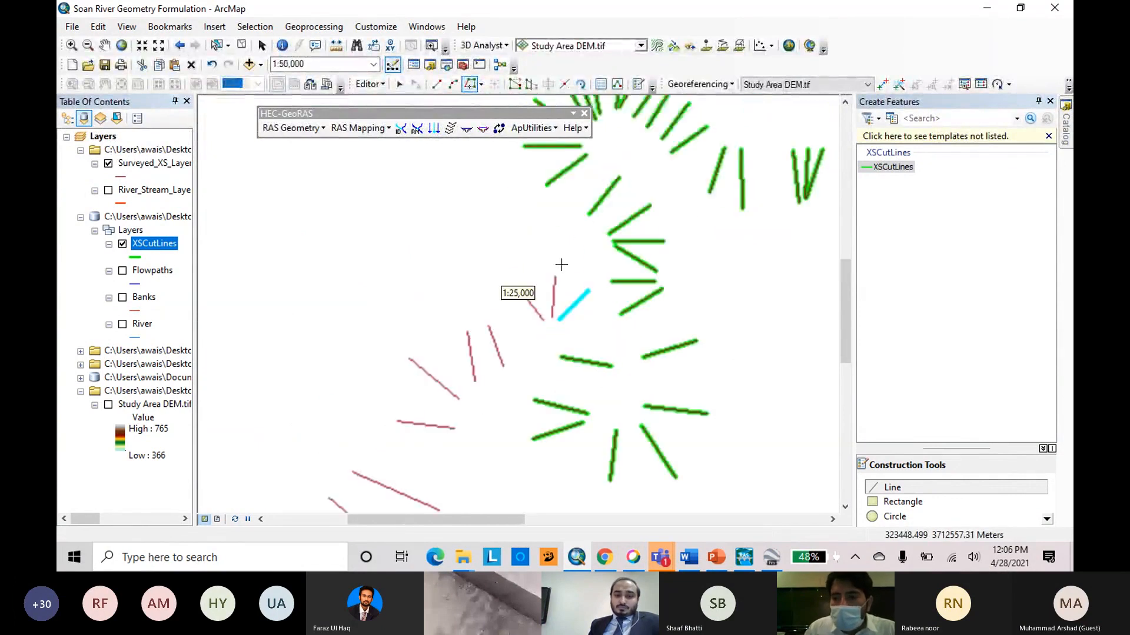
pyautogui.click(553, 319)
pyautogui.doubleClick(553, 259)
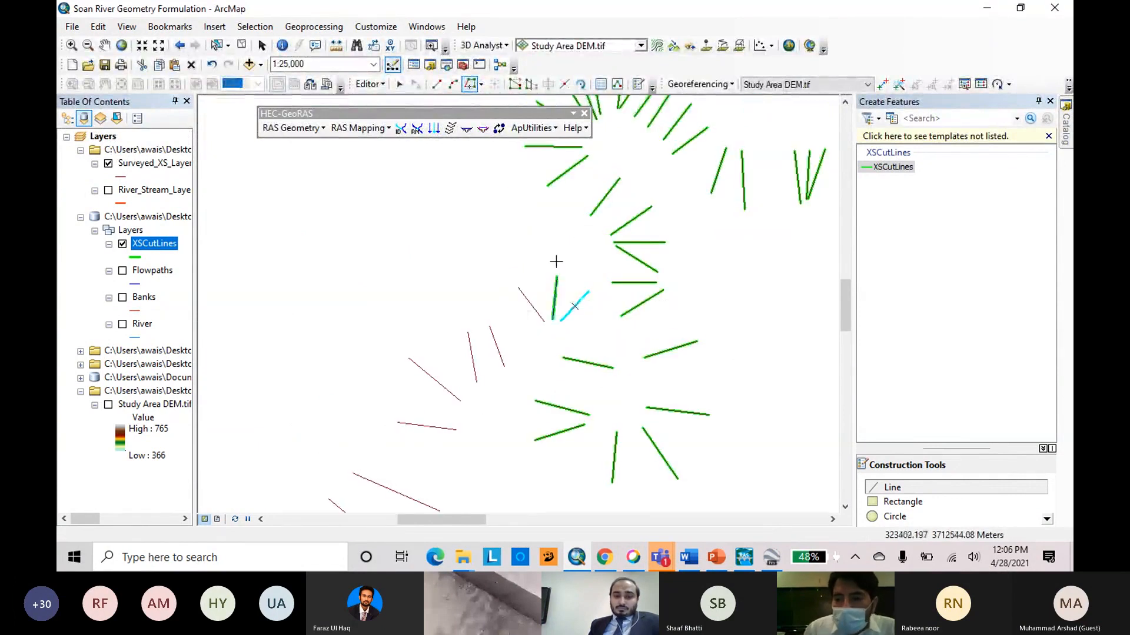
pyautogui.scroll(-3, 551, 306)
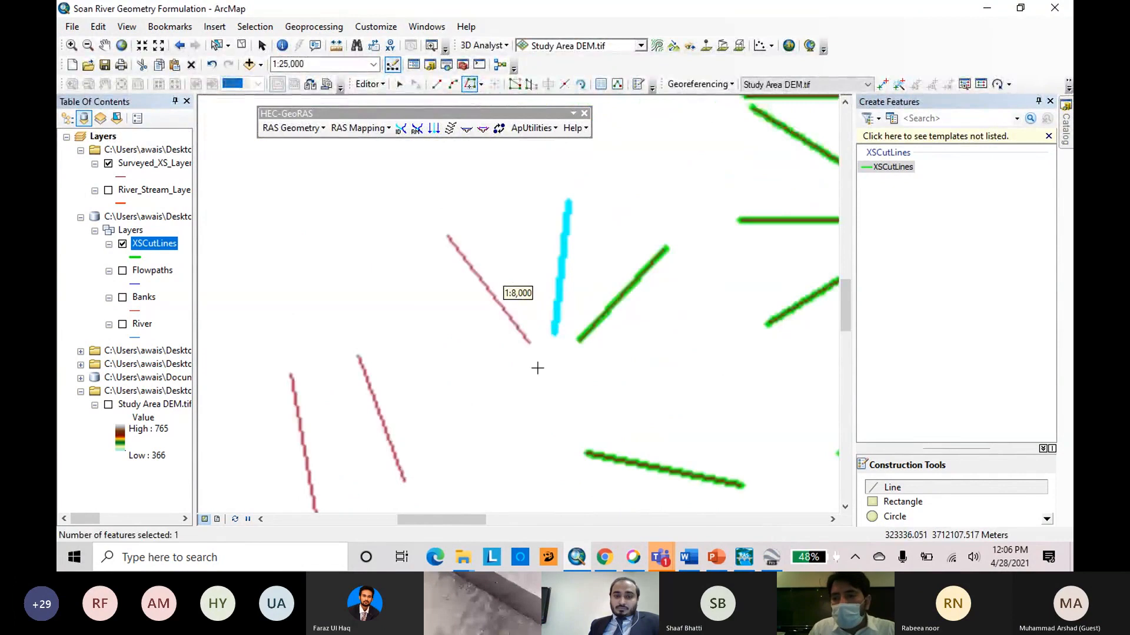
pyautogui.click(530, 342)
pyautogui.doubleClick(448, 237)
# Trace the steep surveyed cross section just west of the three-line fan as a cut line.
pyautogui.scroll(1, 639, 218)
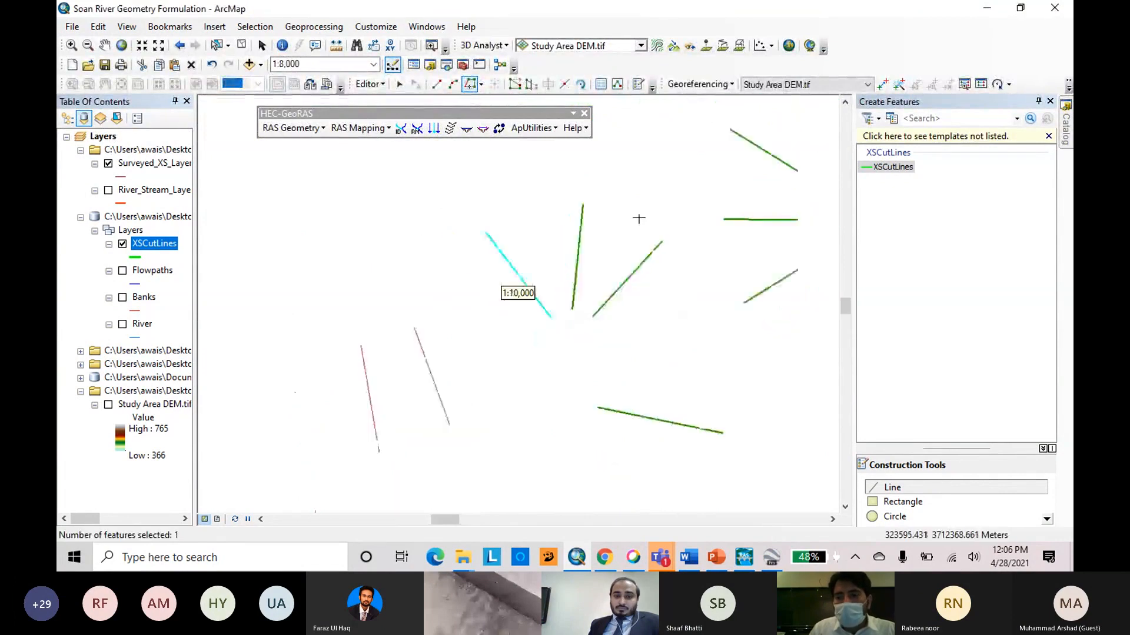
pyautogui.scroll(3, 639, 218)
pyautogui.click(545, 323)
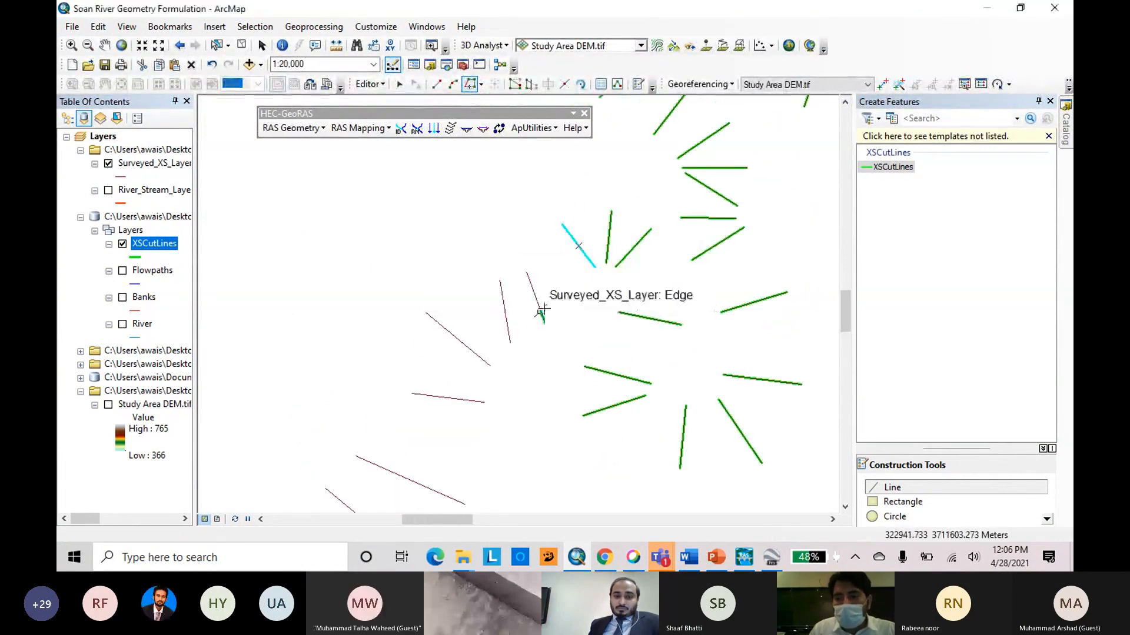
pyautogui.click(527, 272)
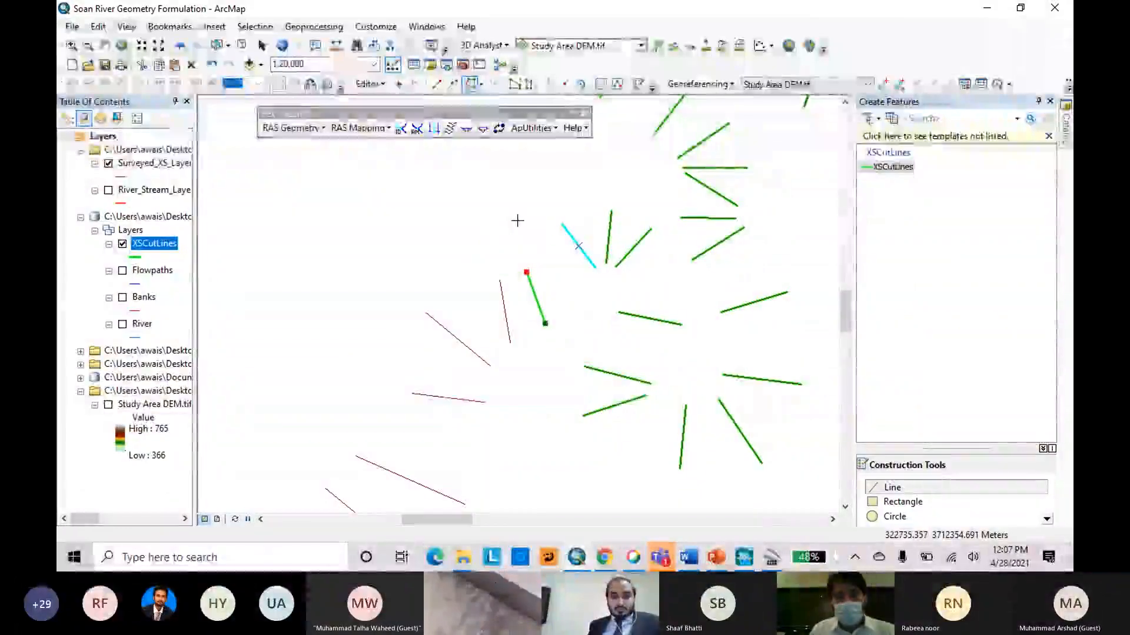
pyautogui.doubleClick(535, 298)
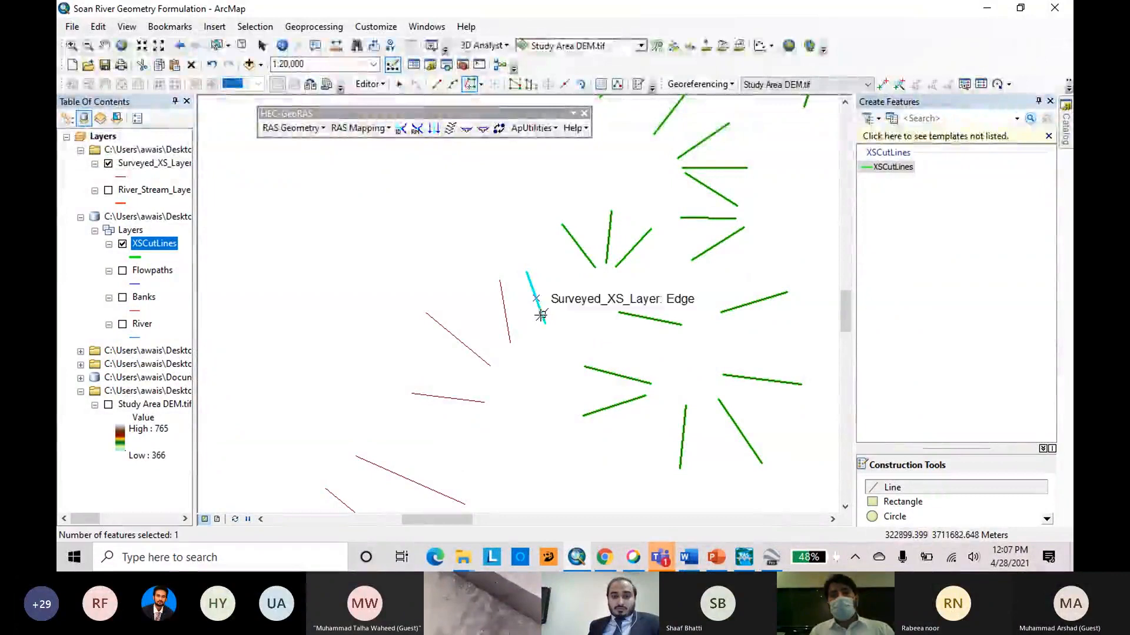
# Select the newly traced steep cut line west of the fan with the Edit tool.
pyautogui.click(400, 86)
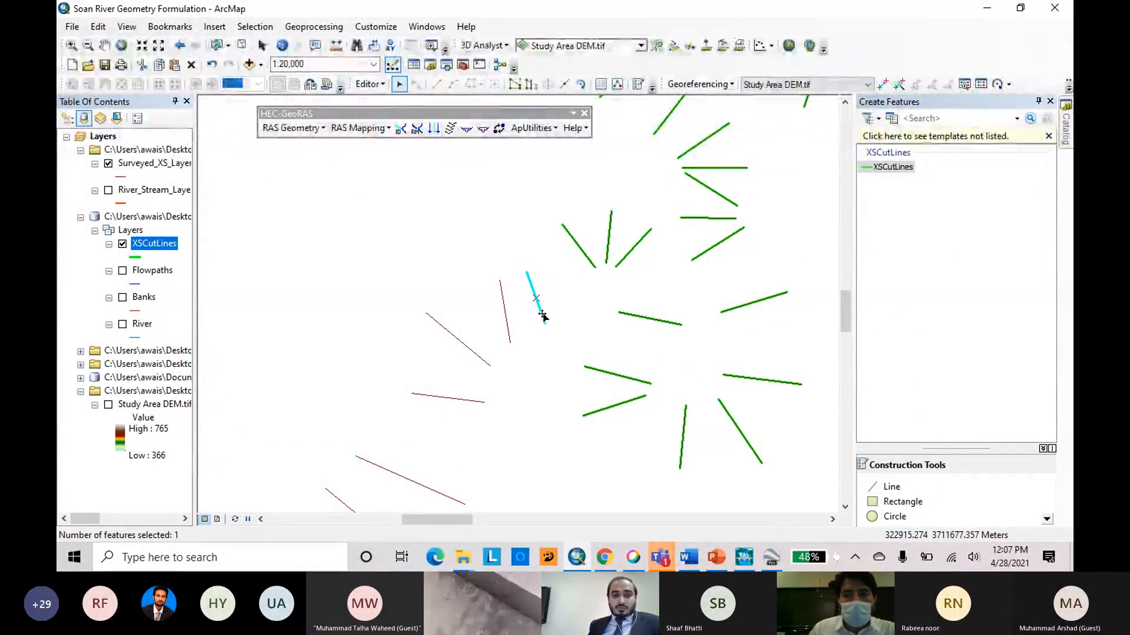
pyautogui.click(541, 314)
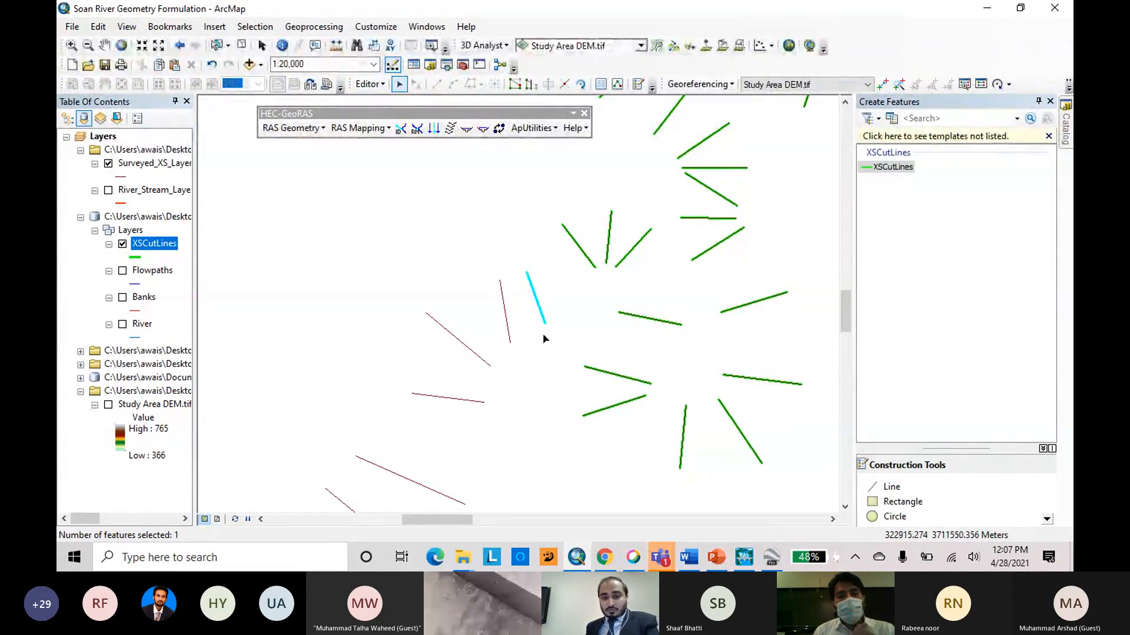
pyautogui.click(424, 251)
pyautogui.click(539, 305)
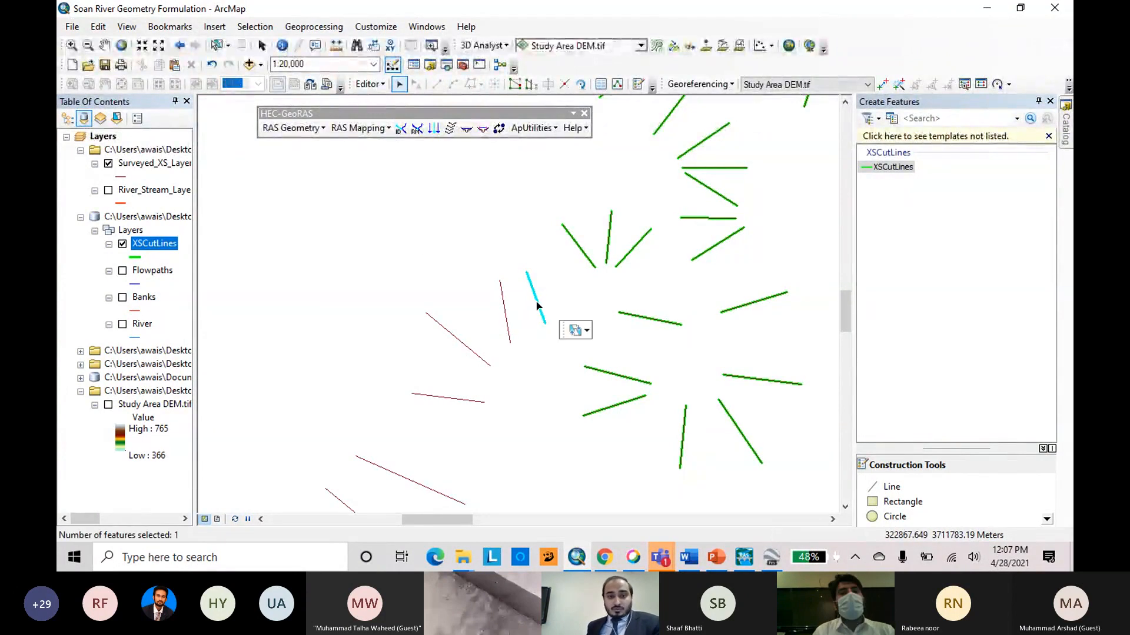
# Try to edit the vertices of the selected steep cut line.
pyautogui.scroll(-4, 544, 253)
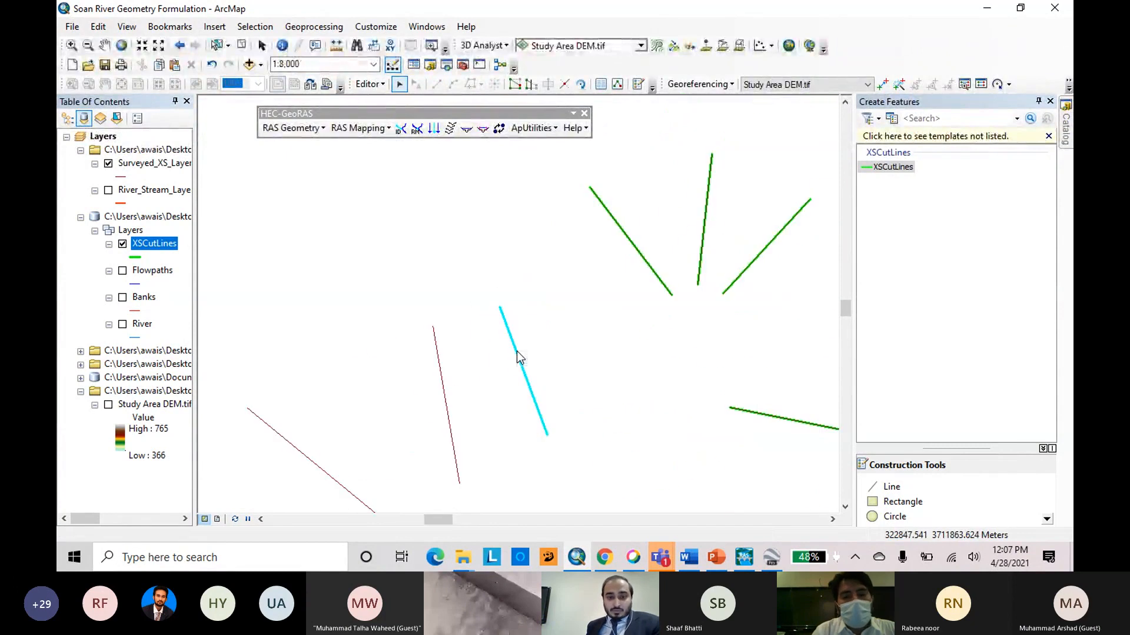
pyautogui.rightClick(516, 352)
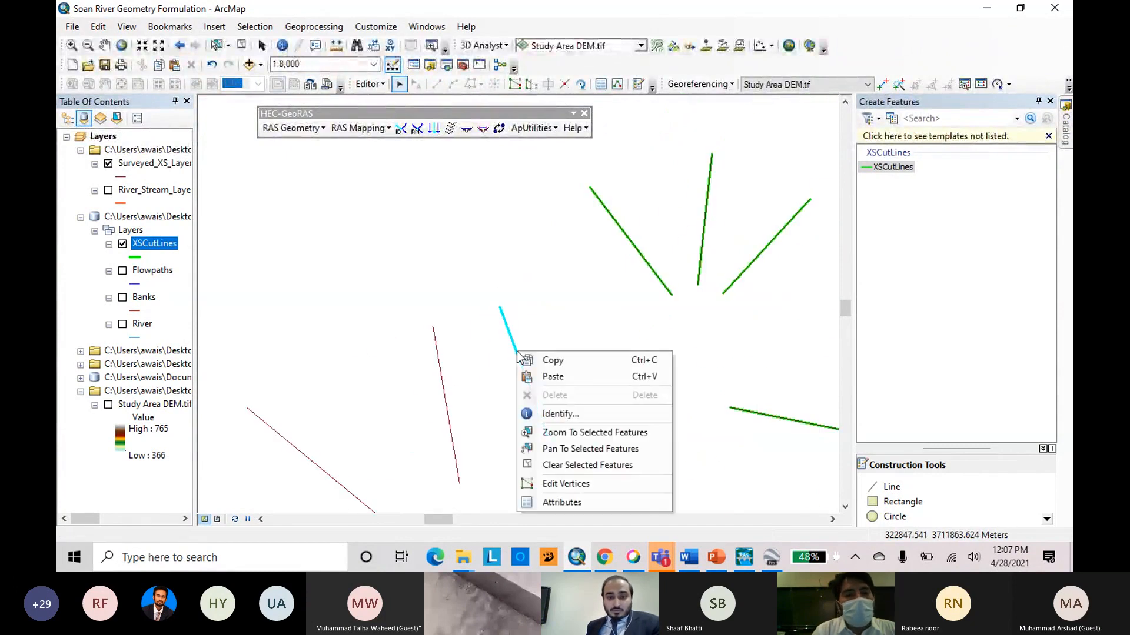
pyautogui.click(505, 323)
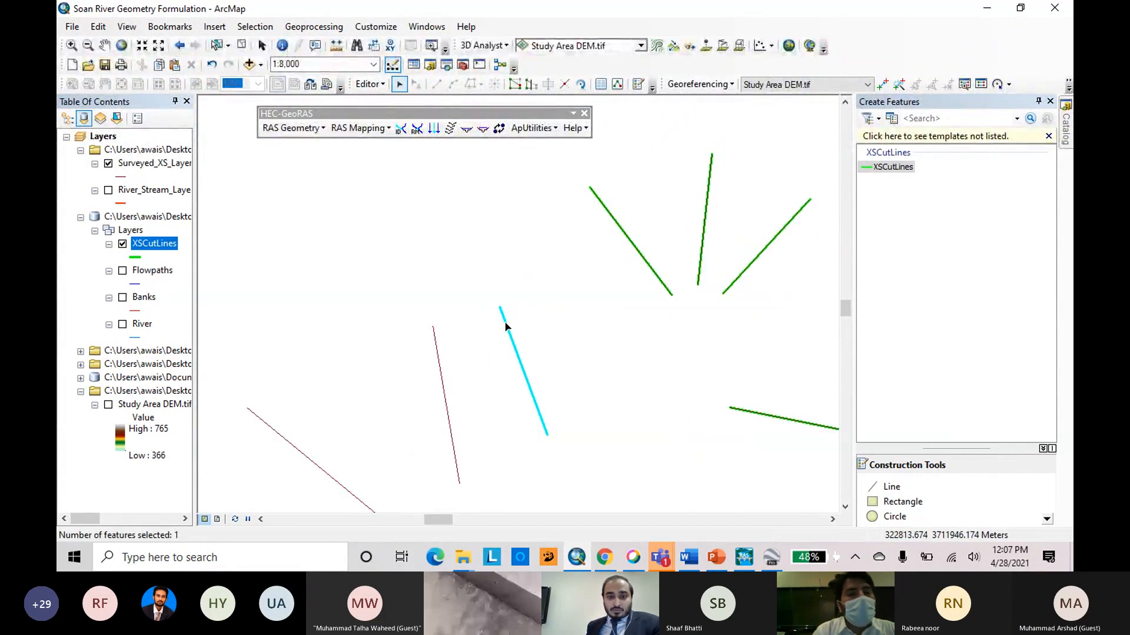
pyautogui.click(516, 89)
pyautogui.click(647, 236)
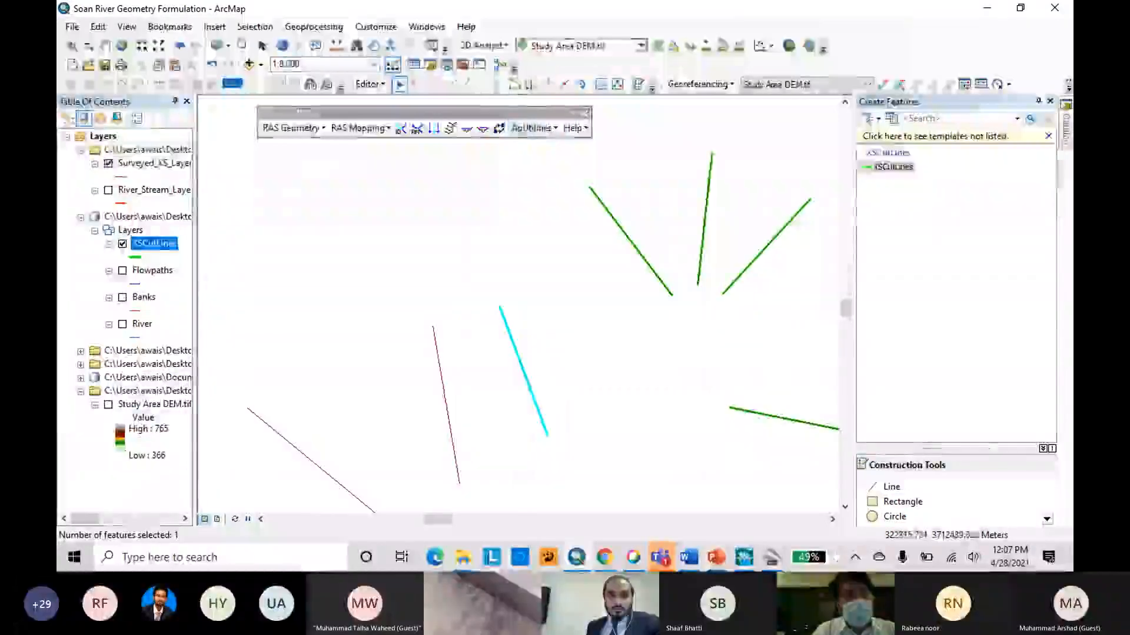
pyautogui.click(516, 84)
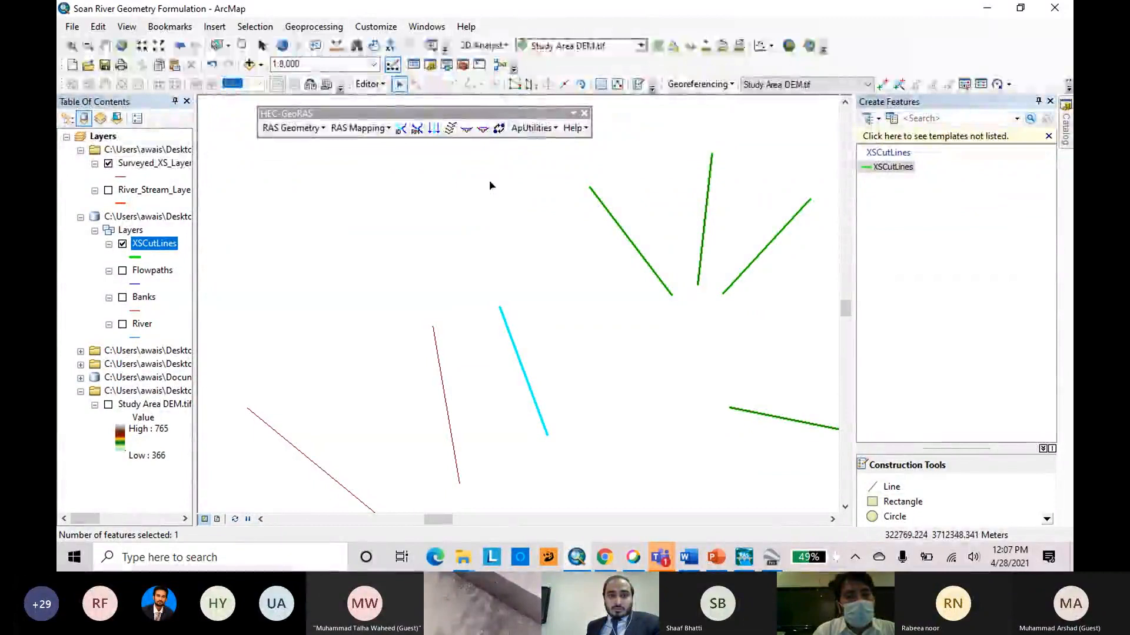
pyautogui.click(895, 167)
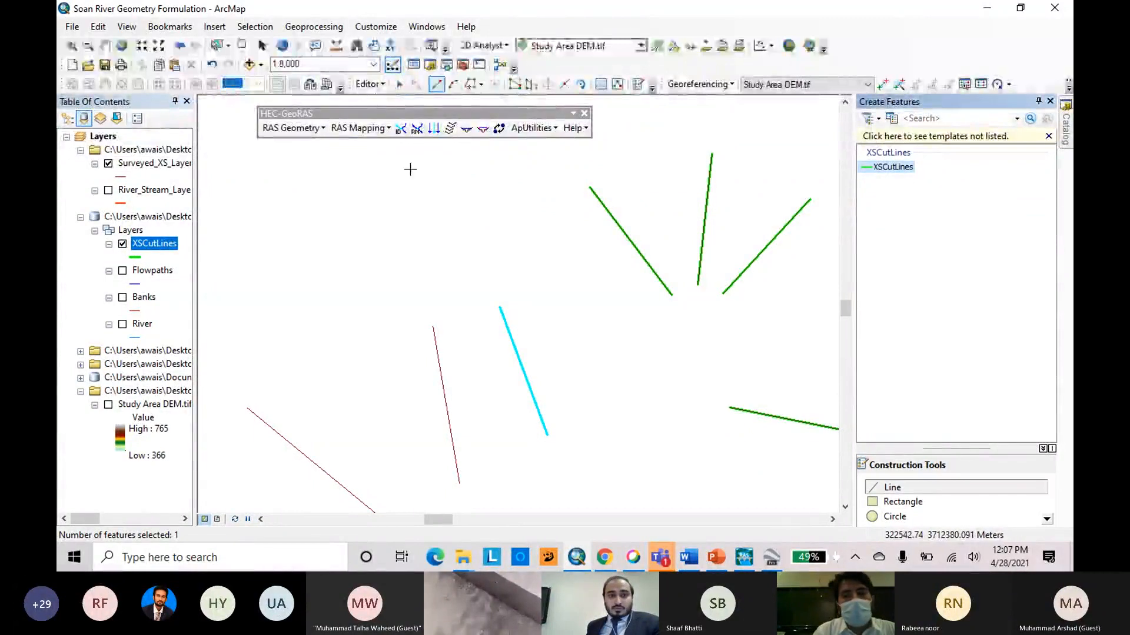
pyautogui.click(398, 84)
pyautogui.doubleClick(523, 366)
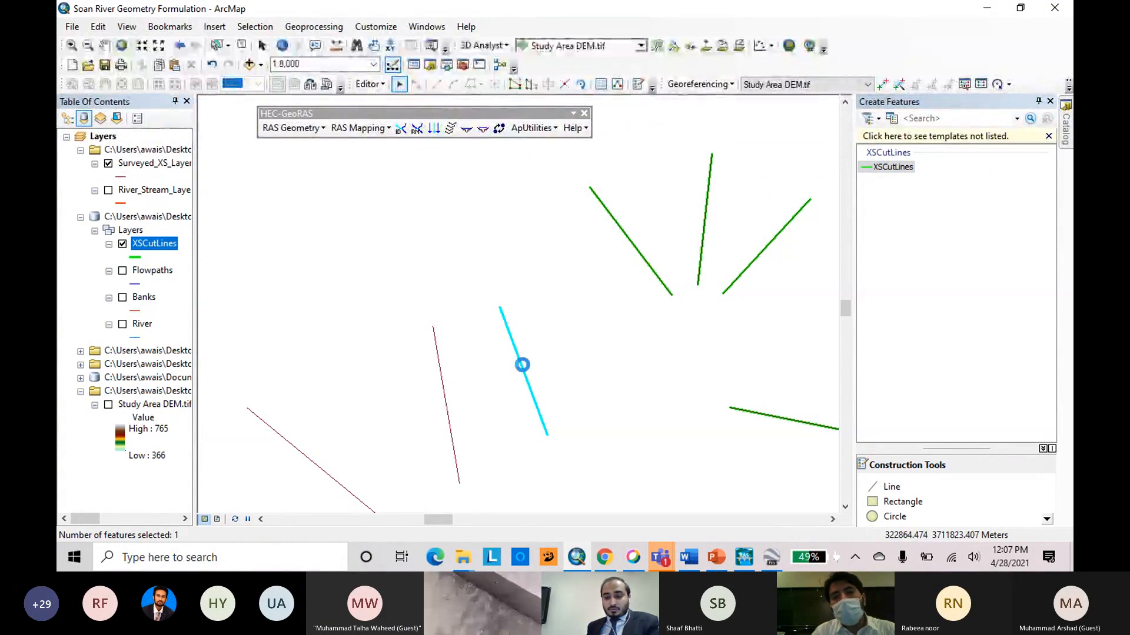
# Using the XSCutLines template and the Trace tool, trace the near-vertical surveyed cross section just west of the selected steep cut line.
pyautogui.click(893, 168)
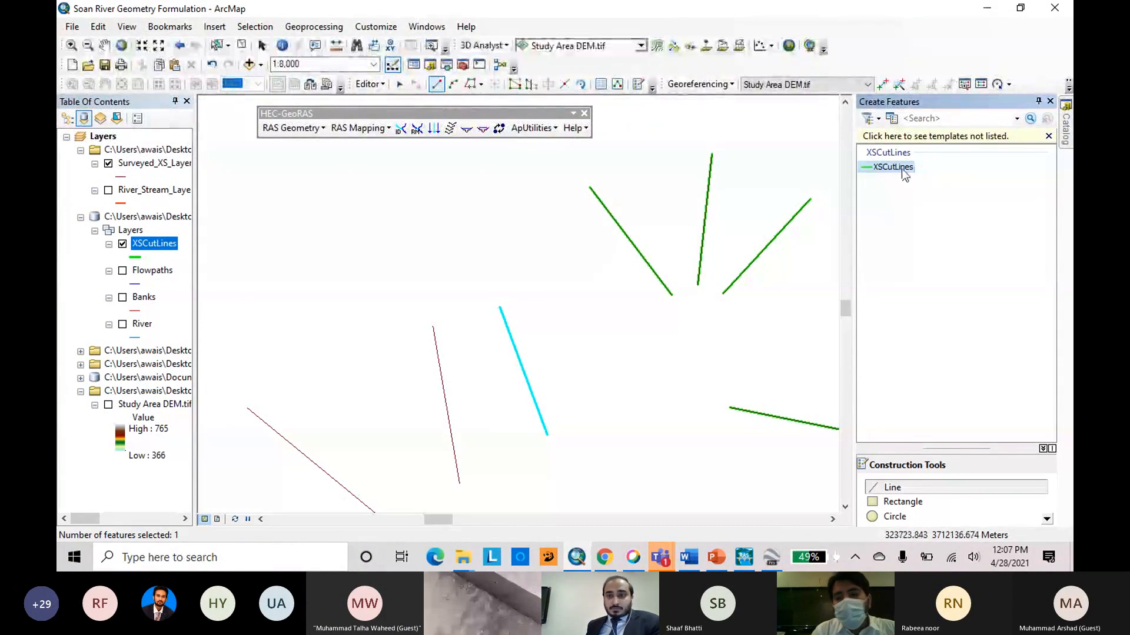
pyautogui.click(470, 85)
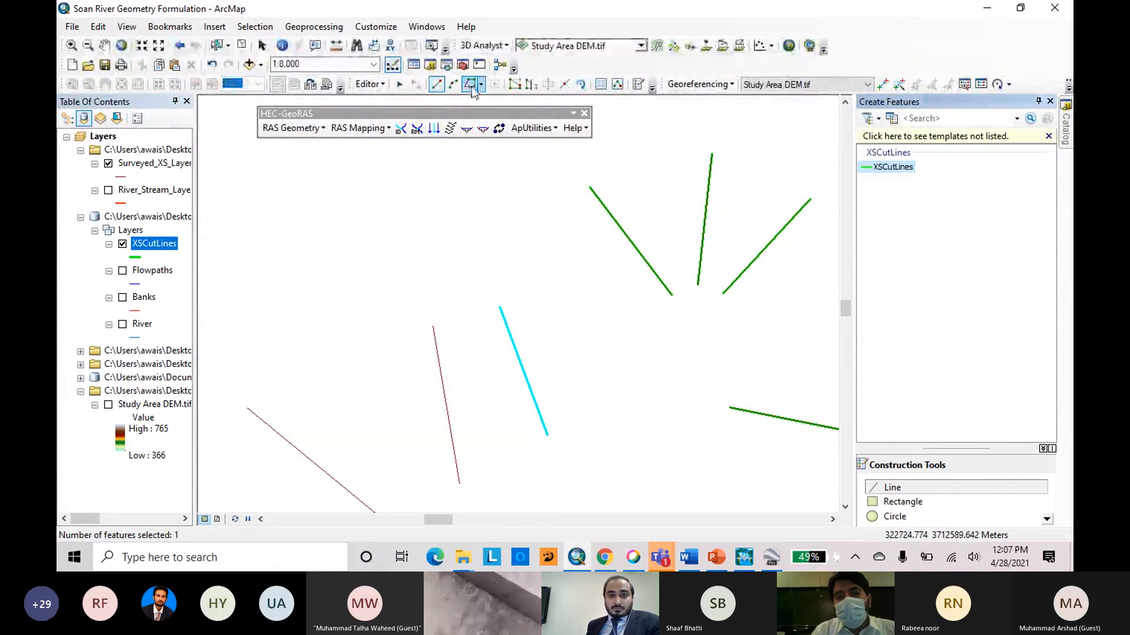
pyautogui.scroll(-1, 687, 206)
pyautogui.scroll(2, 682, 203)
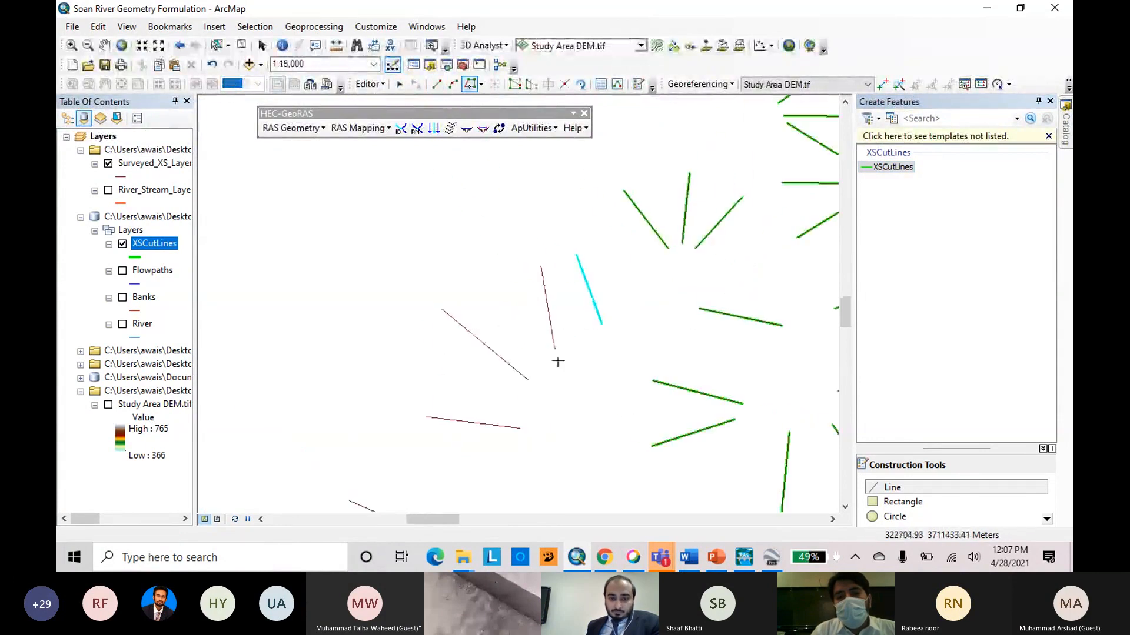
pyautogui.click(554, 350)
pyautogui.doubleClick(530, 232)
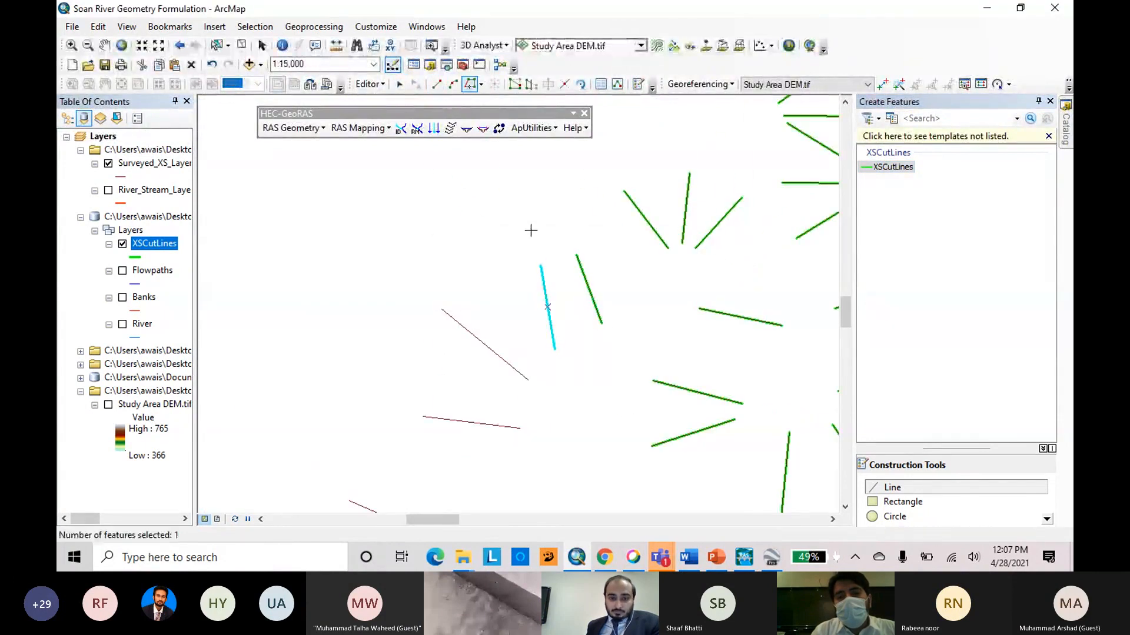
# Trace the adjacent diagonal surveyed cross section and the short, nearly horizontal one south of it as cut lines.
pyautogui.click(529, 380)
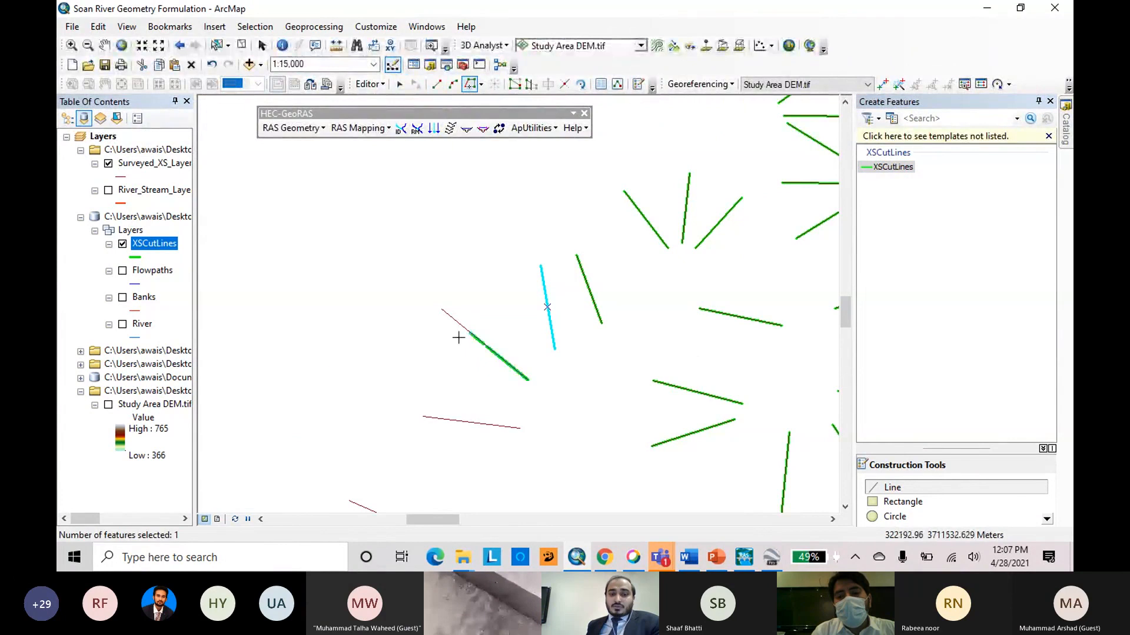
pyautogui.click(441, 309)
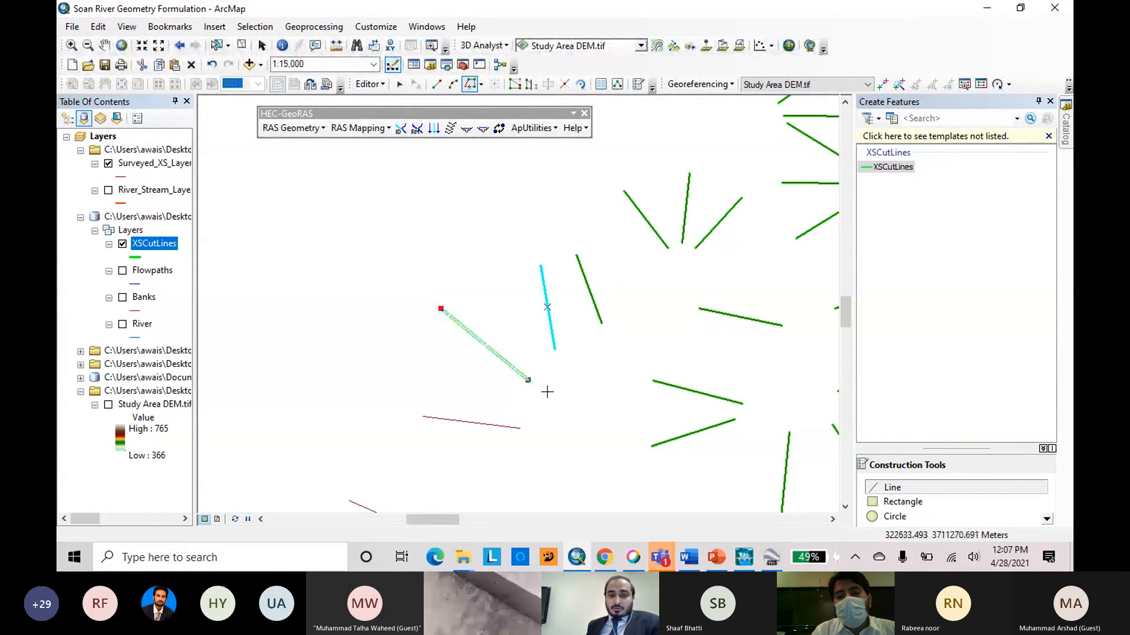
pyautogui.scroll(3, 593, 324)
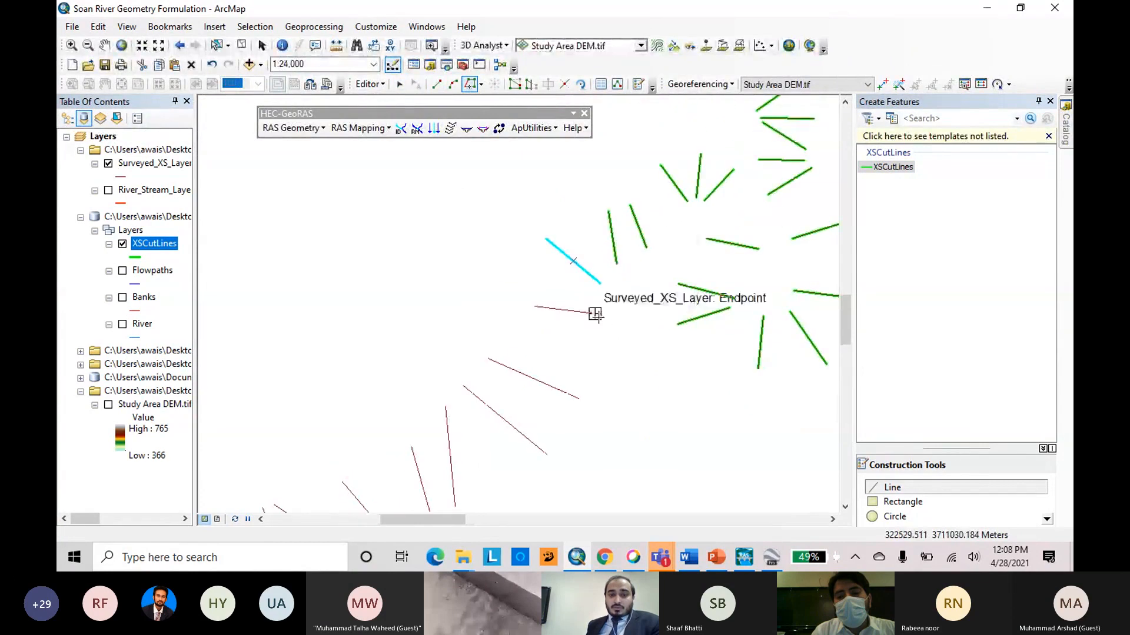
pyautogui.doubleClick(595, 314)
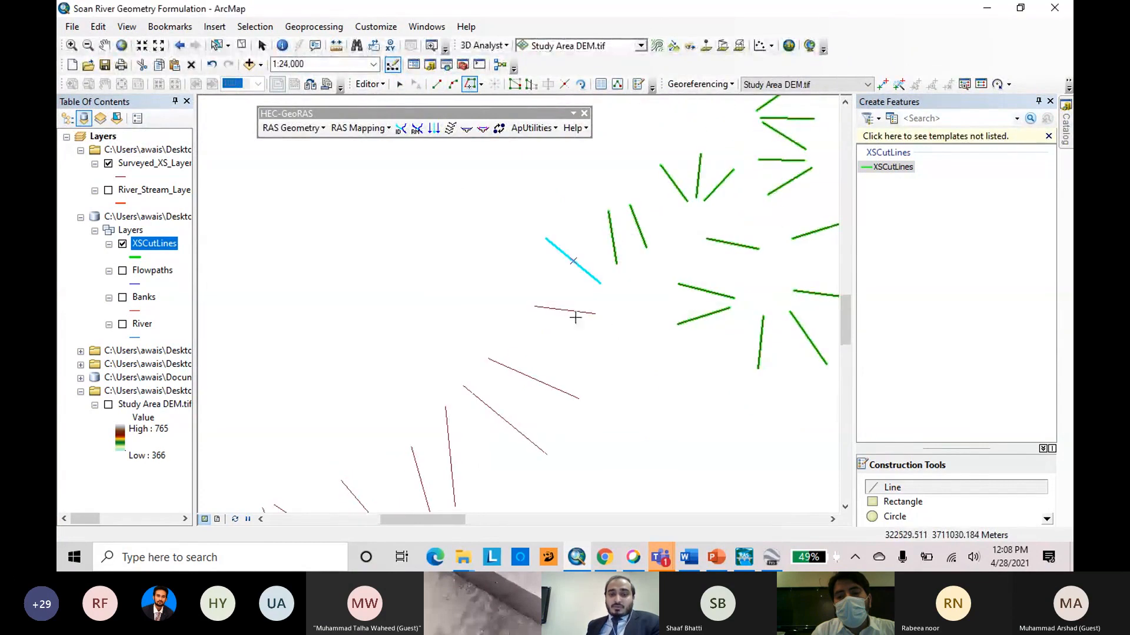
# Trace the two neighbouring diagonal surveyed cross sections further southwest as cut lines.
pyautogui.doubleClick(579, 400)
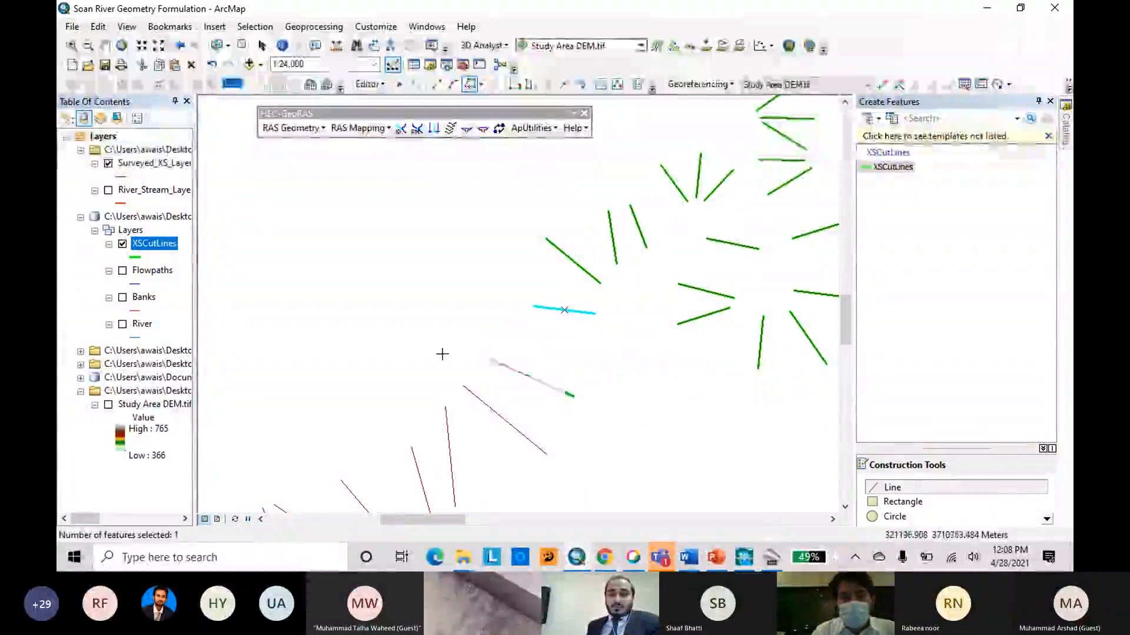
pyautogui.click(547, 454)
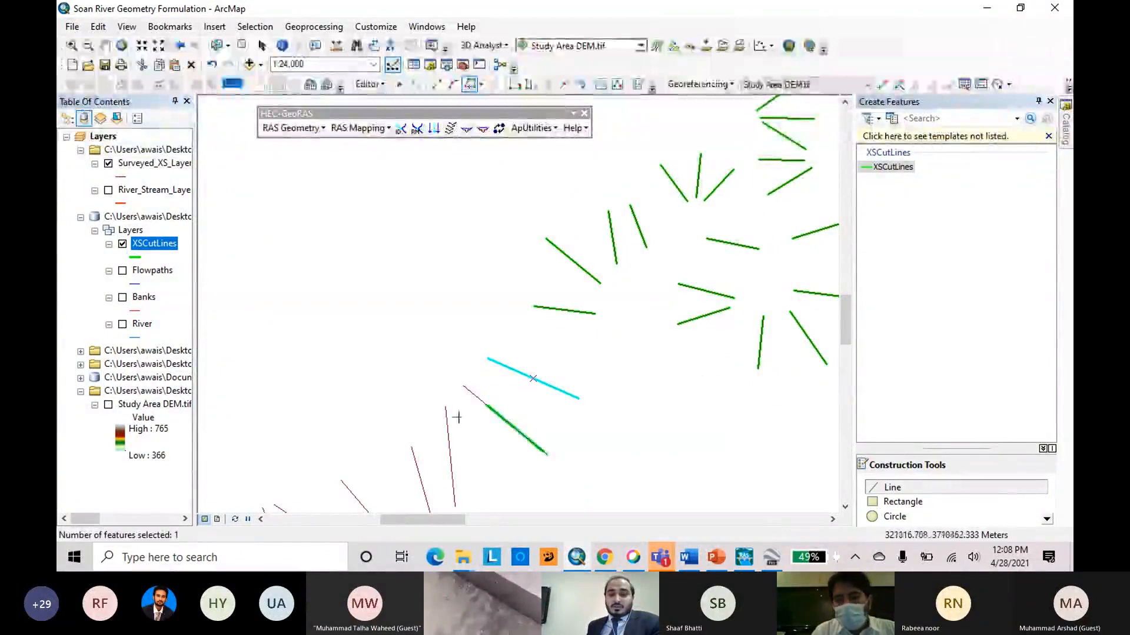
pyautogui.doubleClick(463, 386)
# Trace the following four surveyed cross sections to the southwest as cut lines: two near-vertical ones and two diagonal ones.
pyautogui.scroll(4, 539, 235)
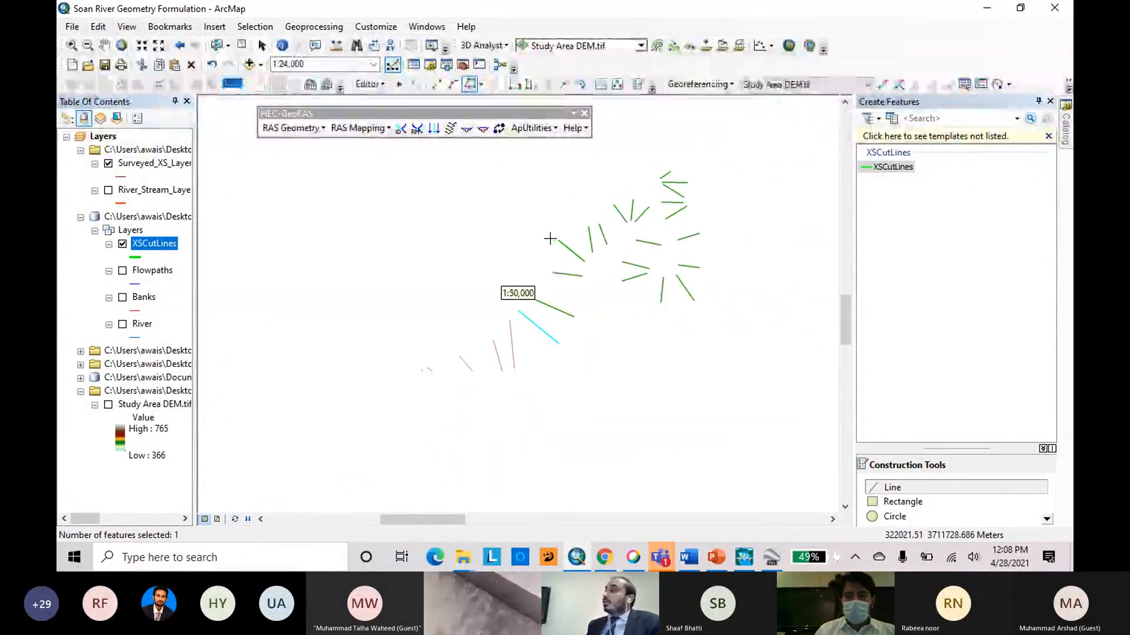
pyautogui.scroll(1, 525, 293)
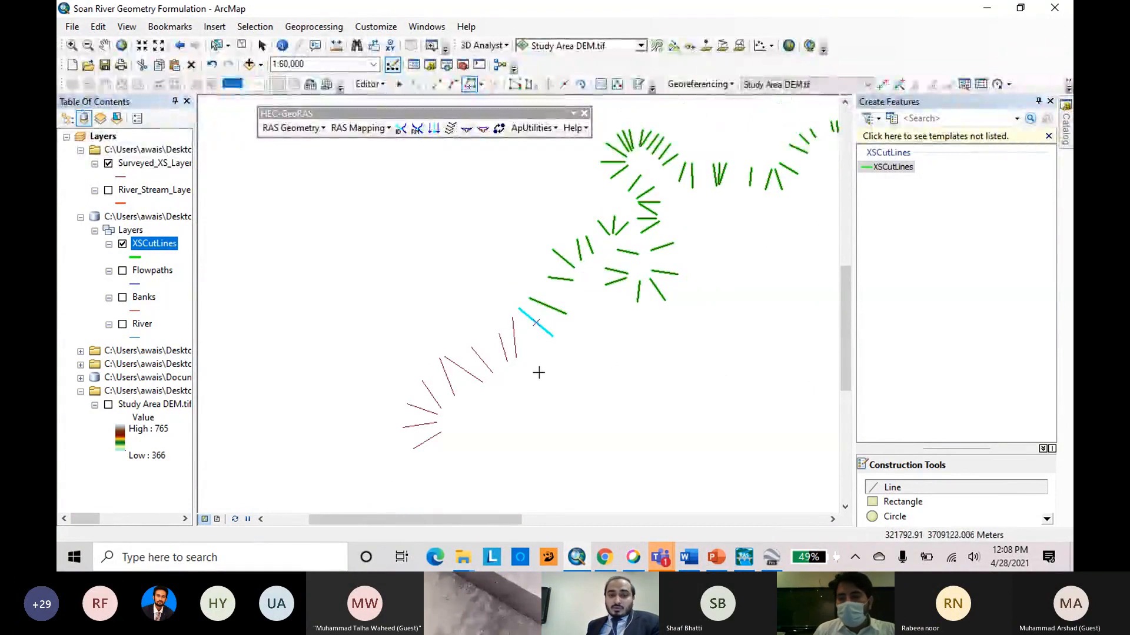
pyautogui.doubleClick(516, 359)
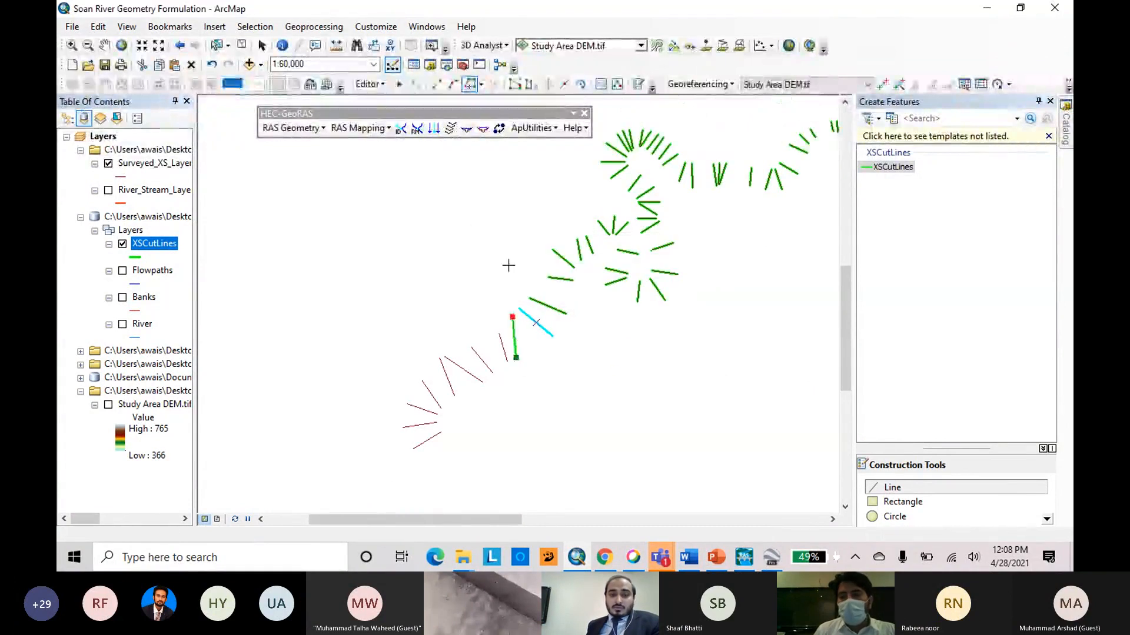
pyautogui.doubleClick(508, 266)
pyautogui.click(507, 361)
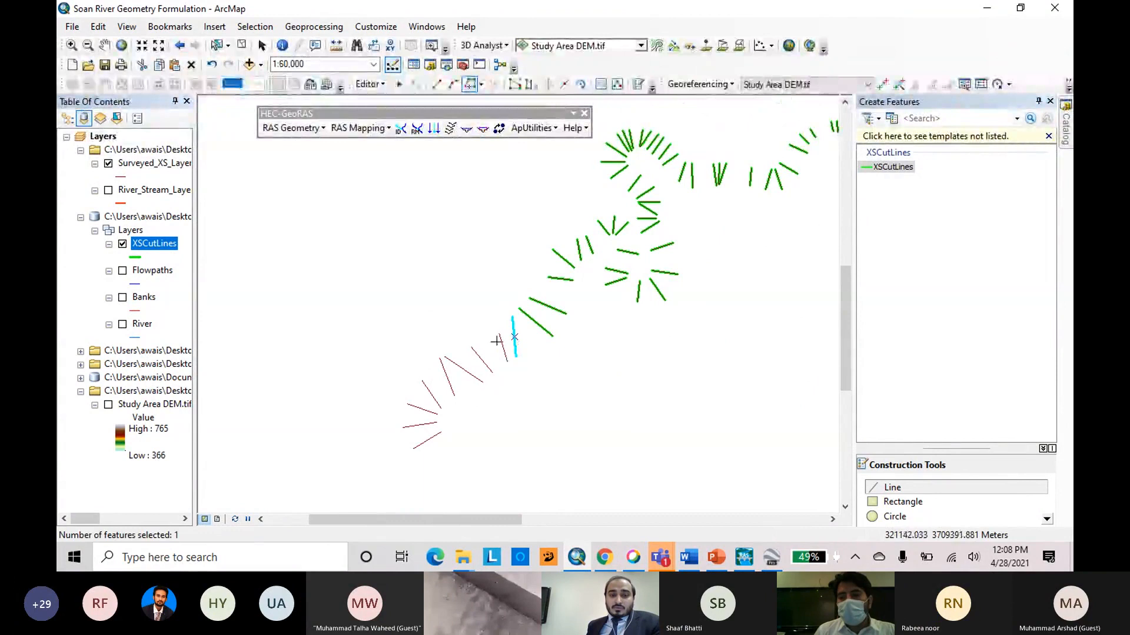
pyautogui.doubleClick(474, 291)
pyautogui.click(492, 372)
pyautogui.doubleClick(441, 326)
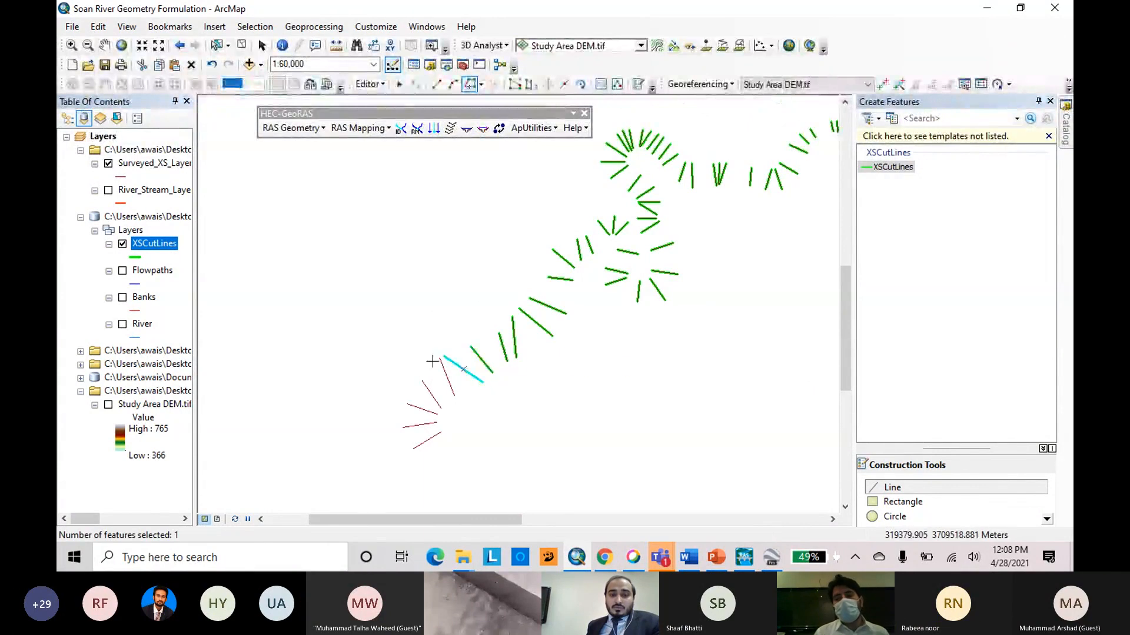
# Trace the two steep surveyed cross sections before the three-line fan at the reach's southwestern end.
pyautogui.scroll(-3, 432, 361)
pyautogui.click(470, 429)
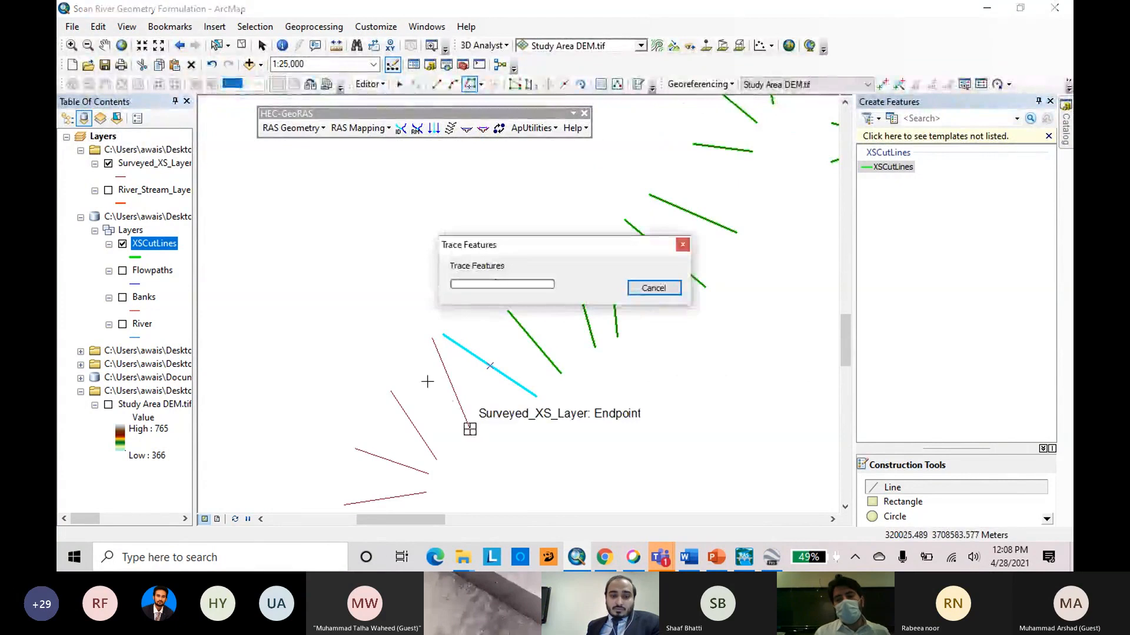
pyautogui.doubleClick(405, 290)
pyautogui.scroll(2, 503, 237)
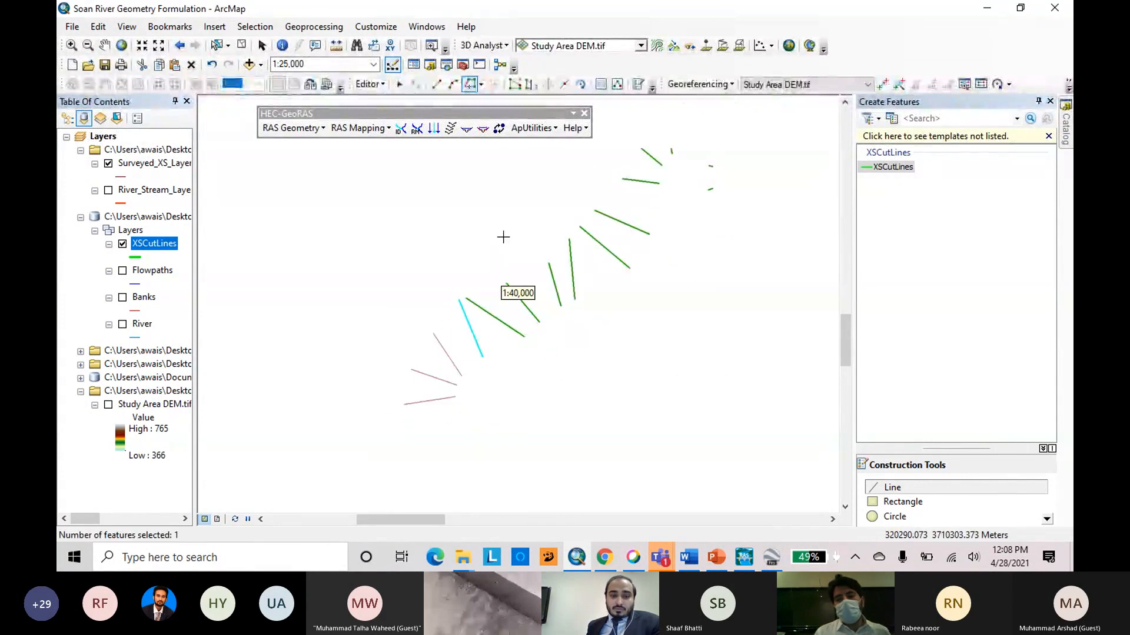
pyautogui.click(460, 375)
pyautogui.doubleClick(401, 303)
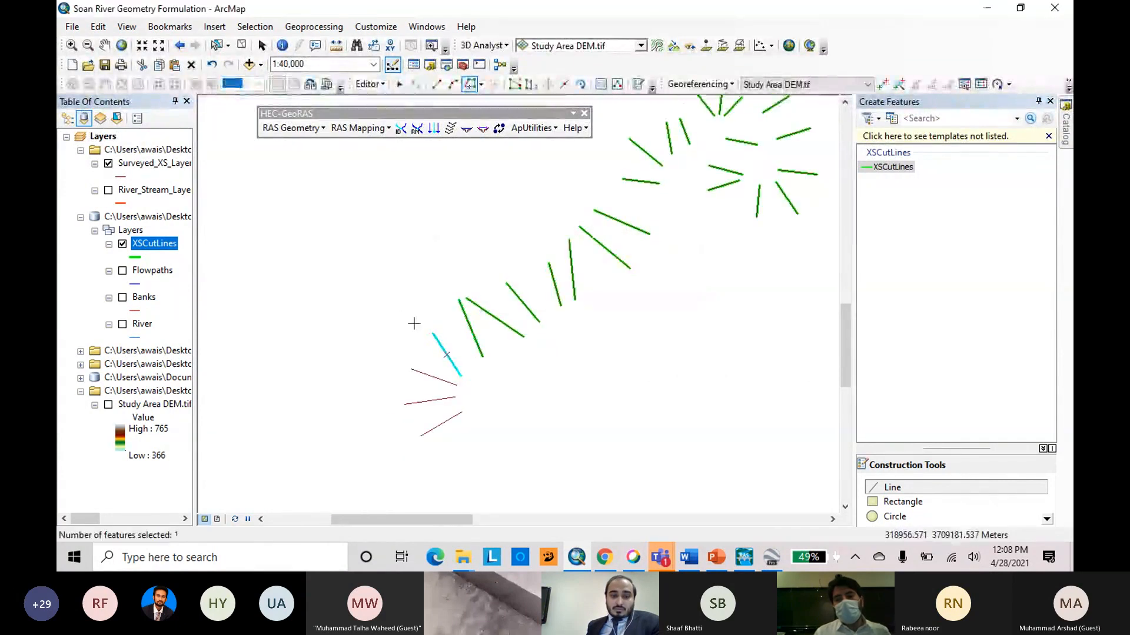
# Trace the last three surveyed cross sections, fanning out at the southwestern end of the reach, as cut lines.
pyautogui.scroll(-2, 445, 374)
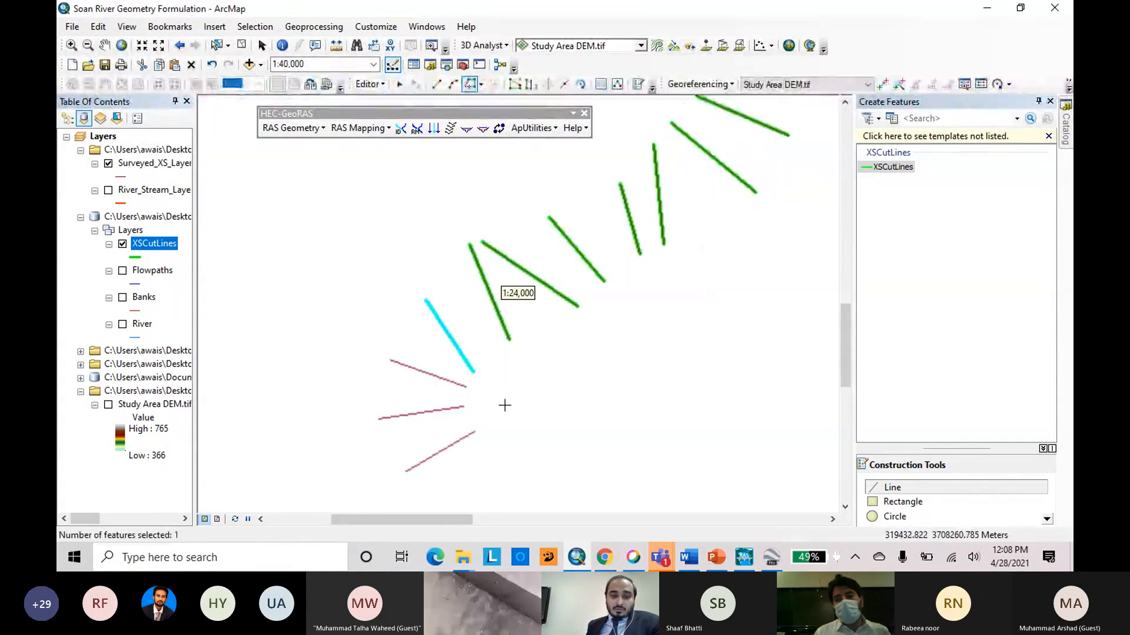
pyautogui.click(465, 388)
pyautogui.doubleClick(345, 348)
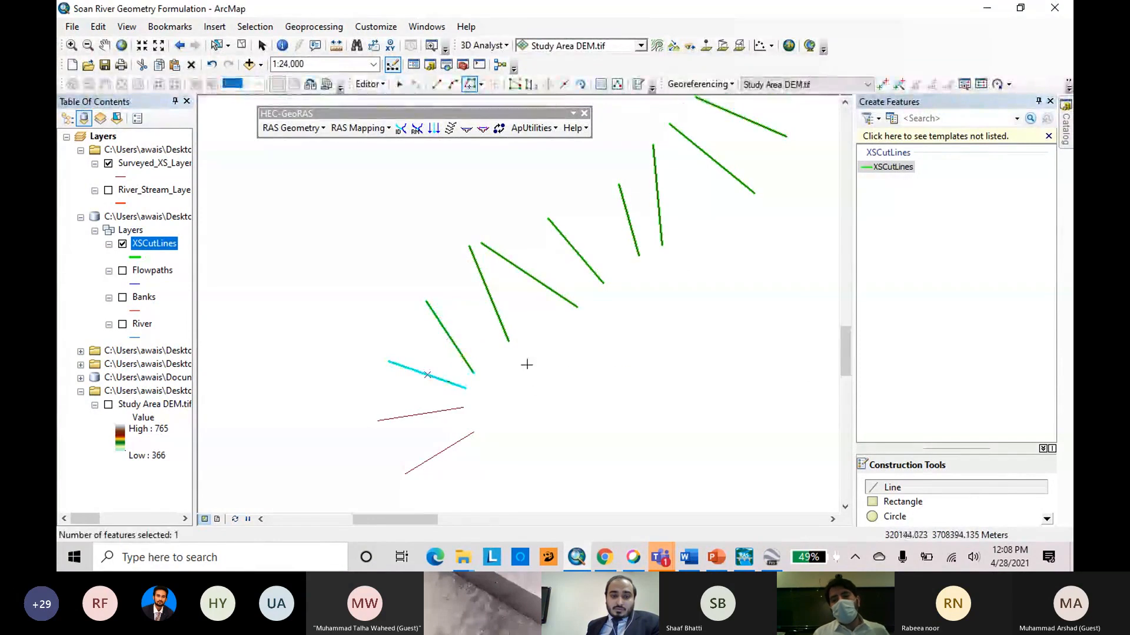
pyautogui.click(463, 406)
pyautogui.doubleClick(353, 399)
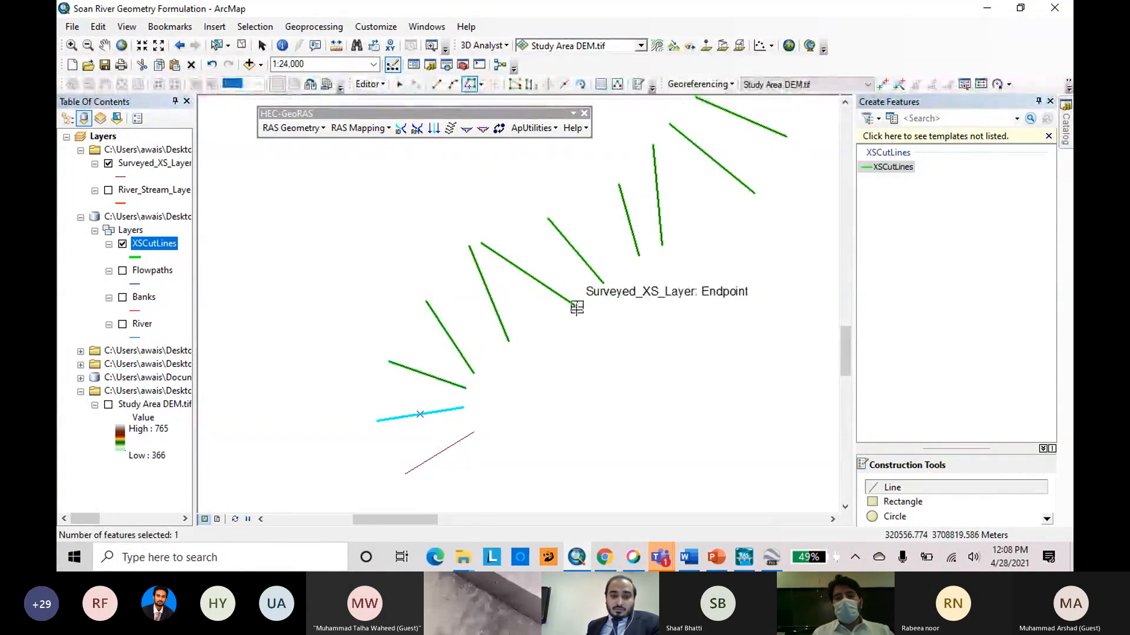
pyautogui.scroll(3, 577, 307)
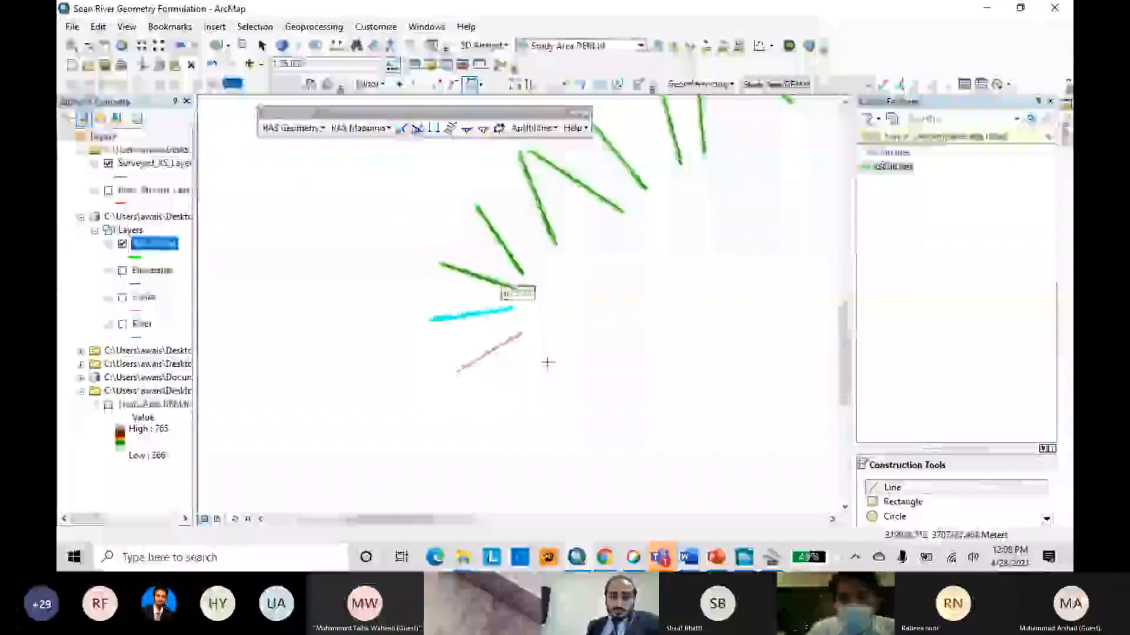
pyautogui.click(523, 333)
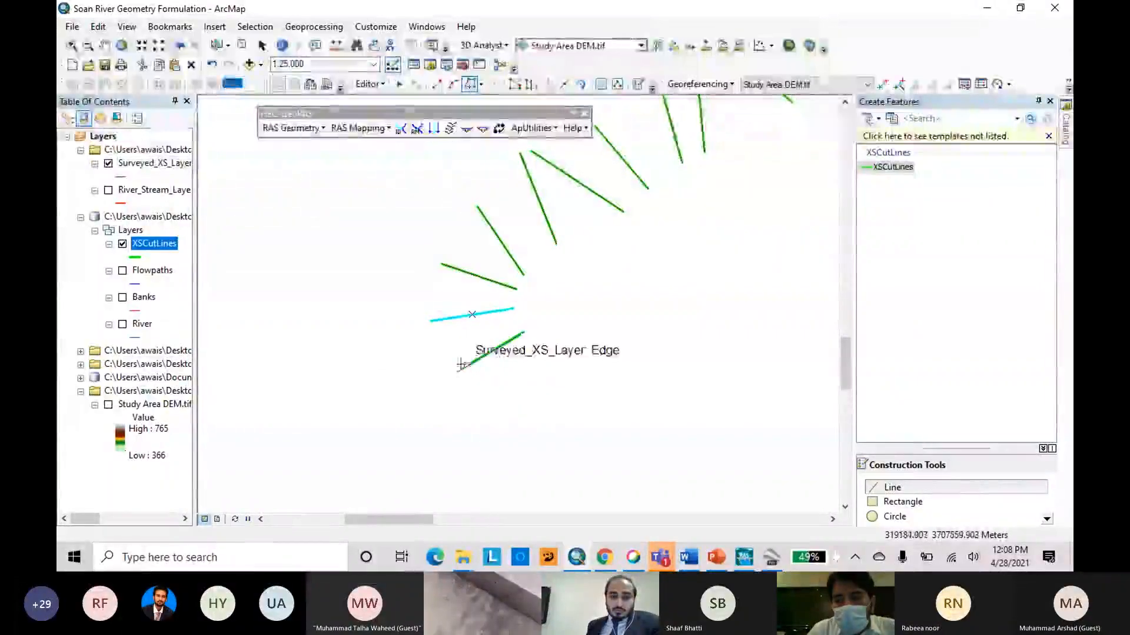
pyautogui.doubleClick(462, 365)
# Save the edits to the cut lines and stop the editing session.
pyautogui.scroll(3, 375, 415)
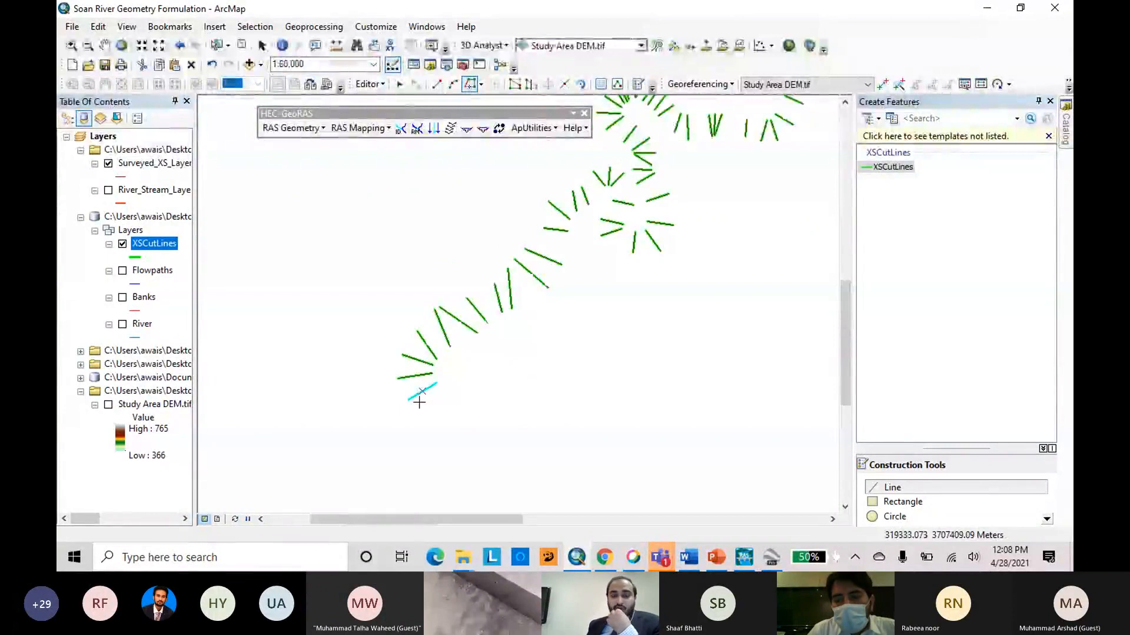
pyautogui.scroll(1, 392, 397)
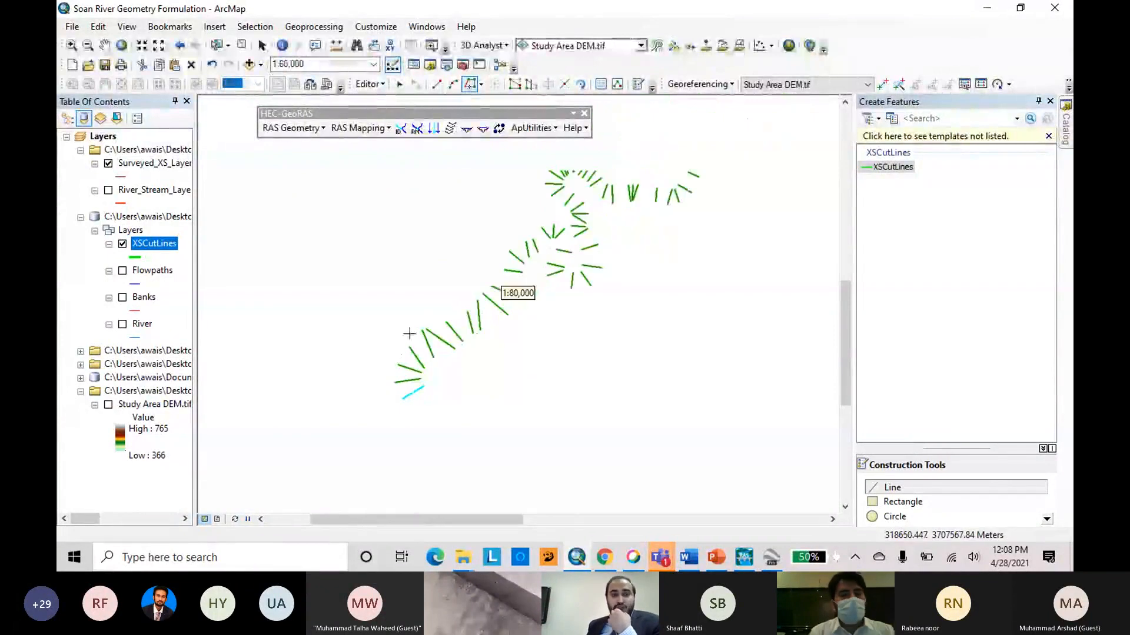
pyautogui.click(384, 86)
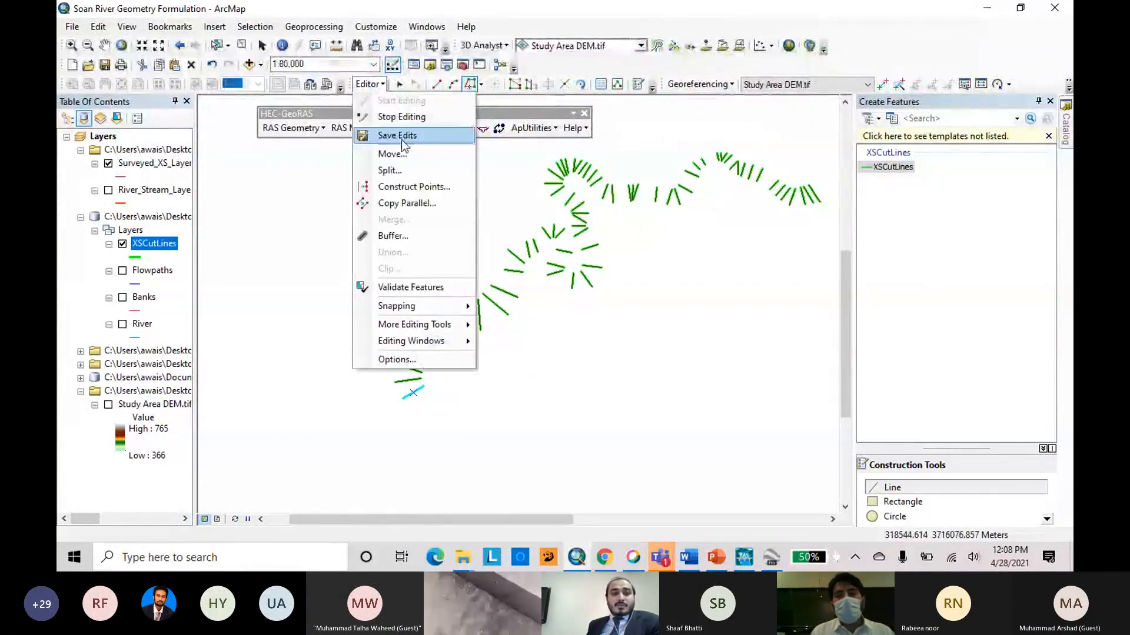
pyautogui.click(397, 135)
pyautogui.click(370, 84)
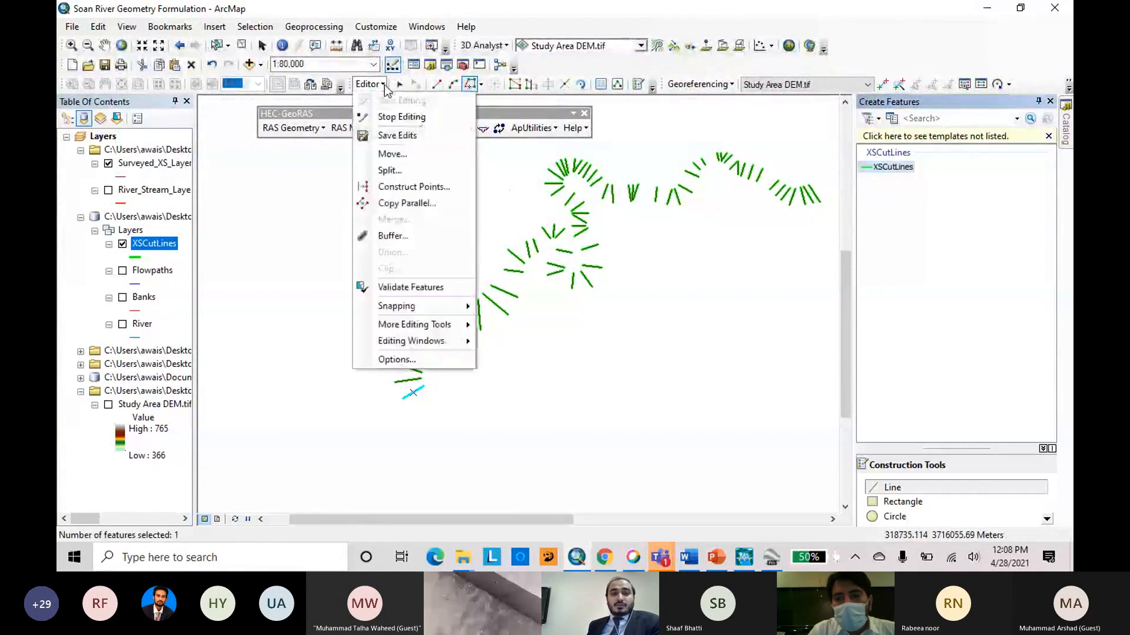
pyautogui.click(401, 116)
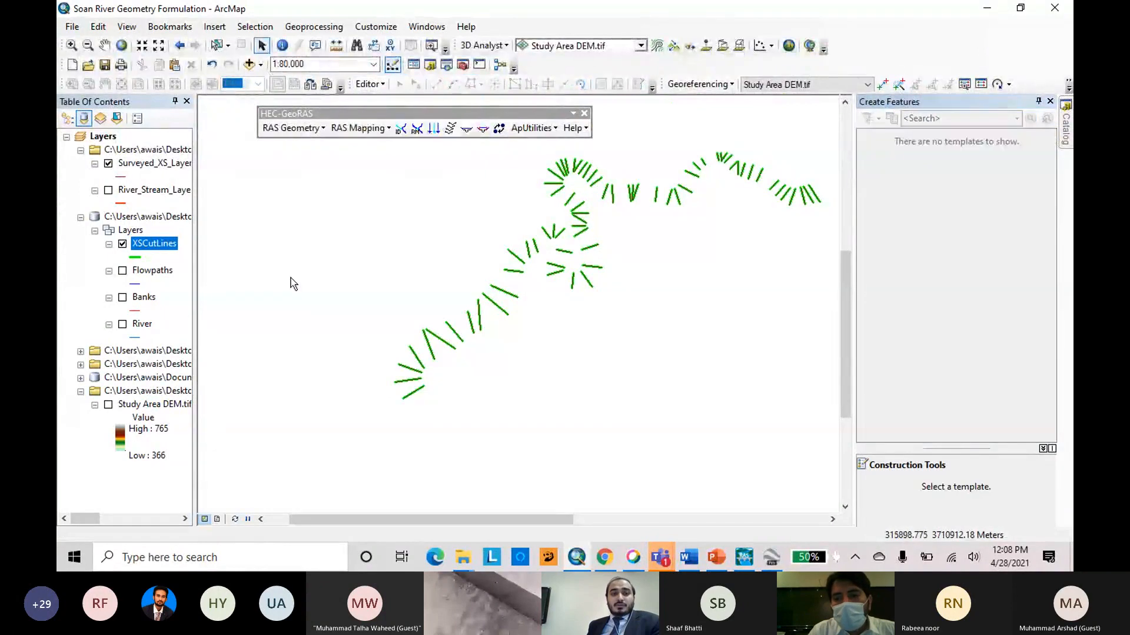
# Hide the Surveyed_XS_Layer and show the Flowpaths, Banks and River layers together with the cut lines.
pyautogui.click(108, 165)
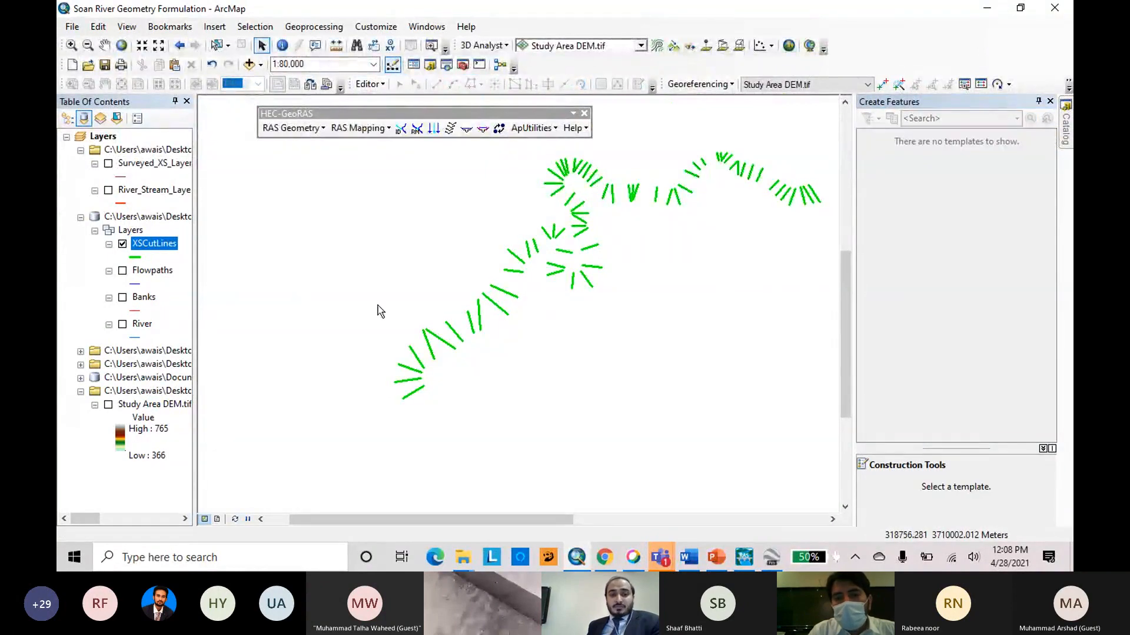
pyautogui.scroll(2, 316, 325)
pyautogui.scroll(-2, 345, 349)
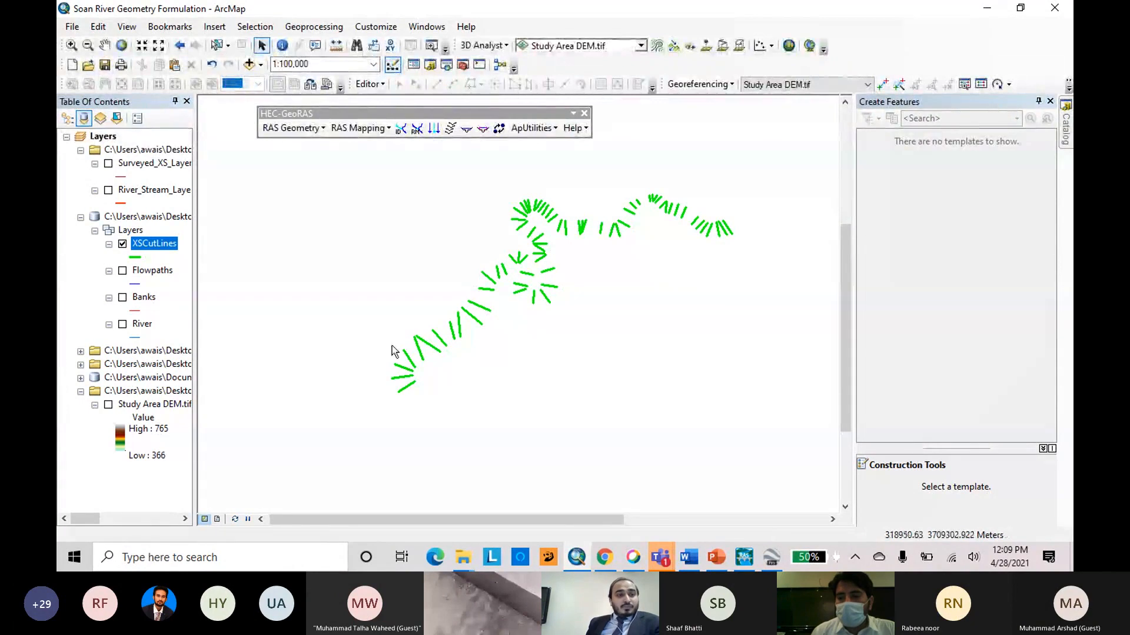
pyautogui.click(122, 271)
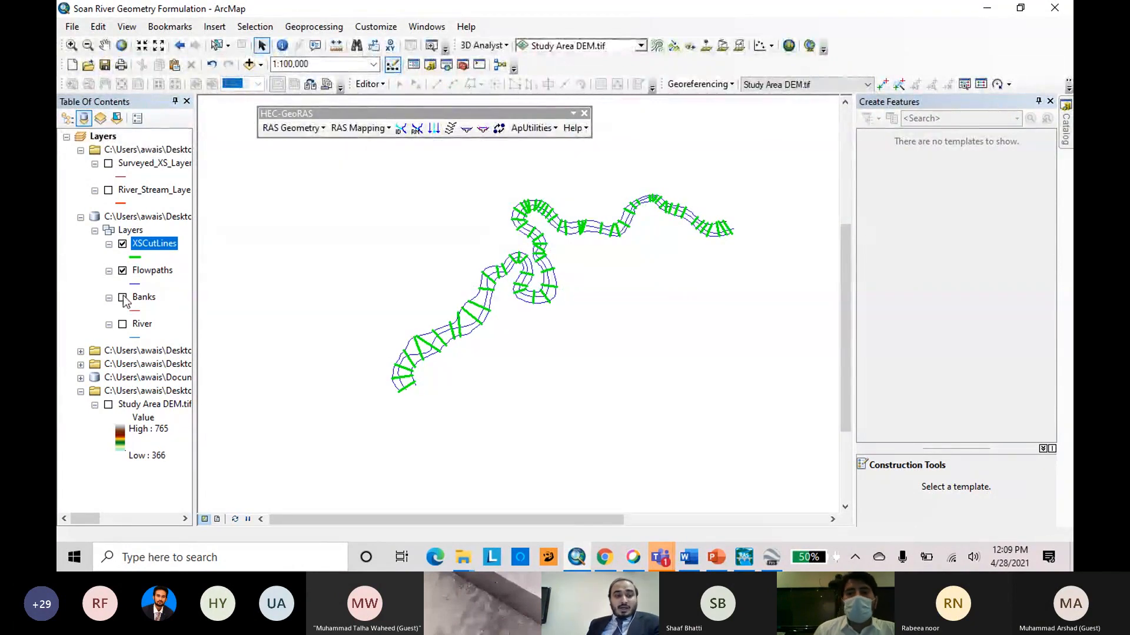
pyautogui.click(123, 297)
pyautogui.click(123, 324)
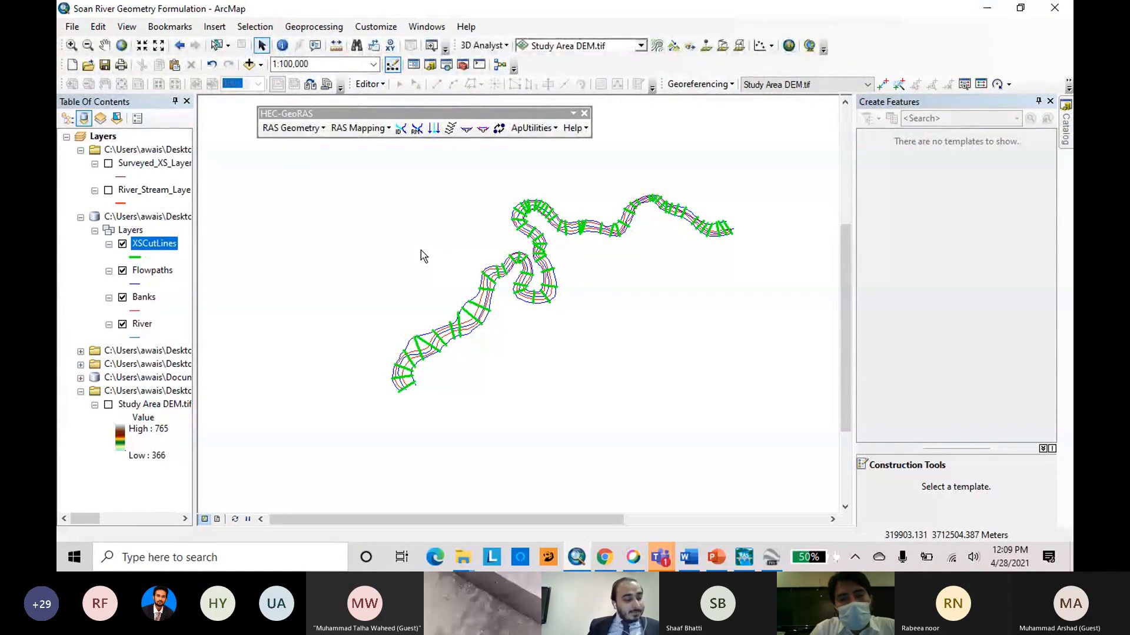
pyautogui.click(323, 128)
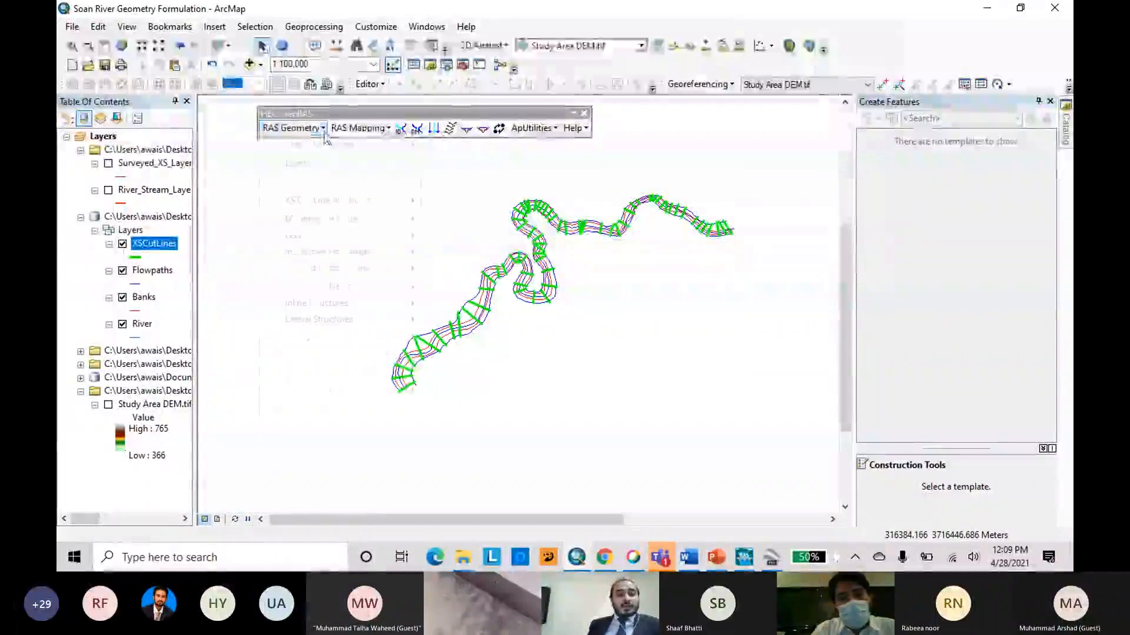
pyautogui.click(349, 166)
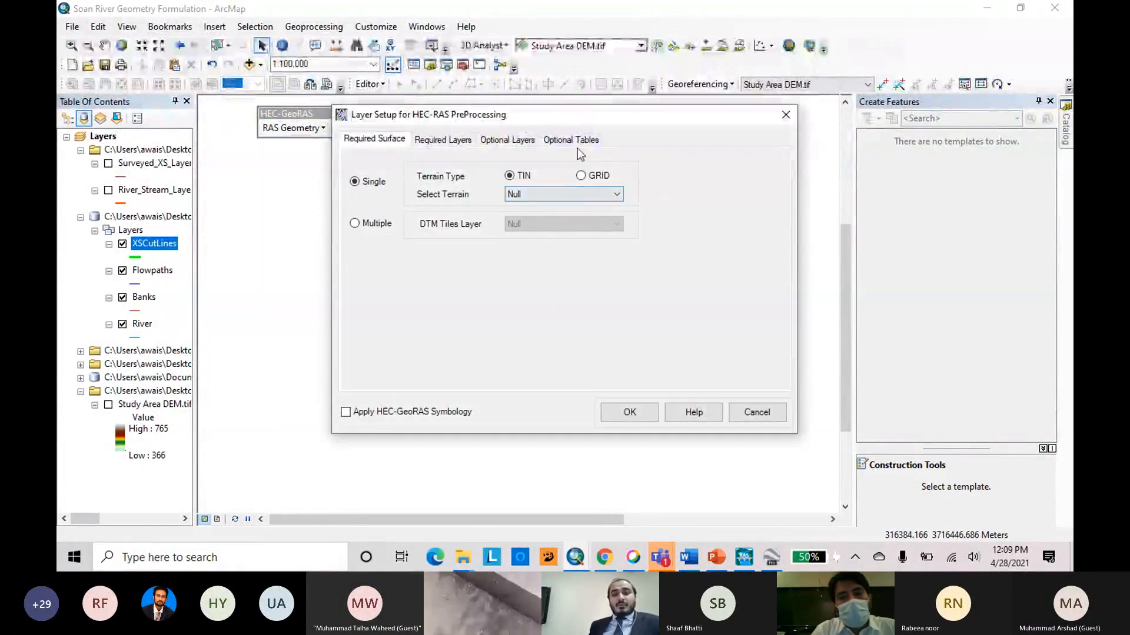
pyautogui.moveTo(594, 122); pyautogui.dragTo(563, 177)
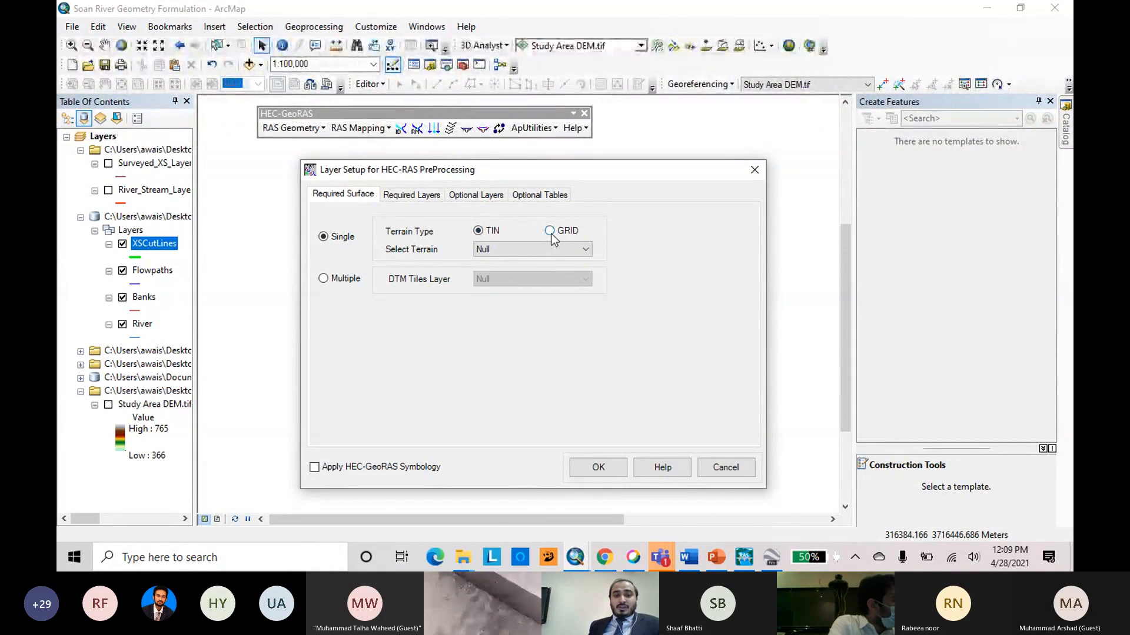
pyautogui.click(108, 406)
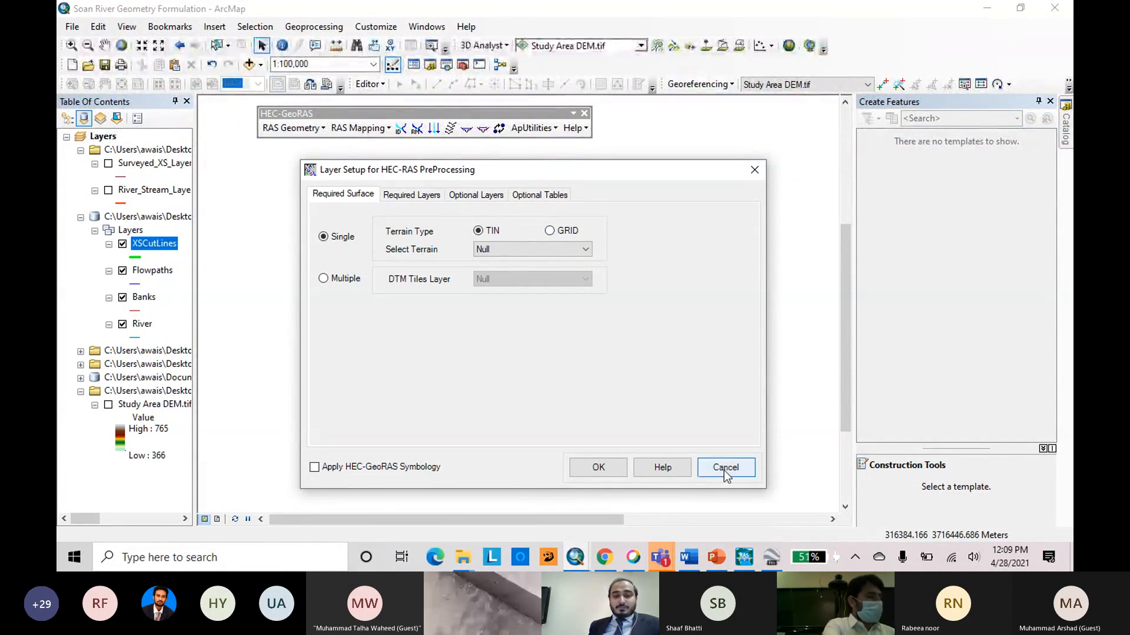
pyautogui.click(726, 468)
# Show the Study Area DEM.tif layer and set it as the single GRID terrain in the HEC-RAS preprocessing layer setup.
pyautogui.click(108, 406)
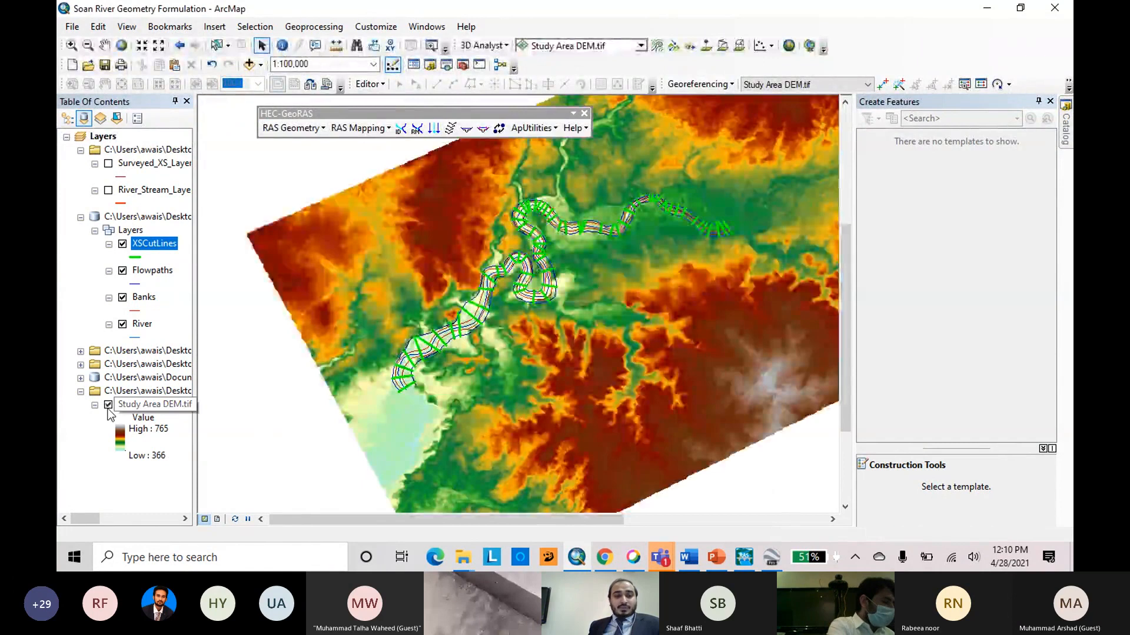
pyautogui.click(293, 128)
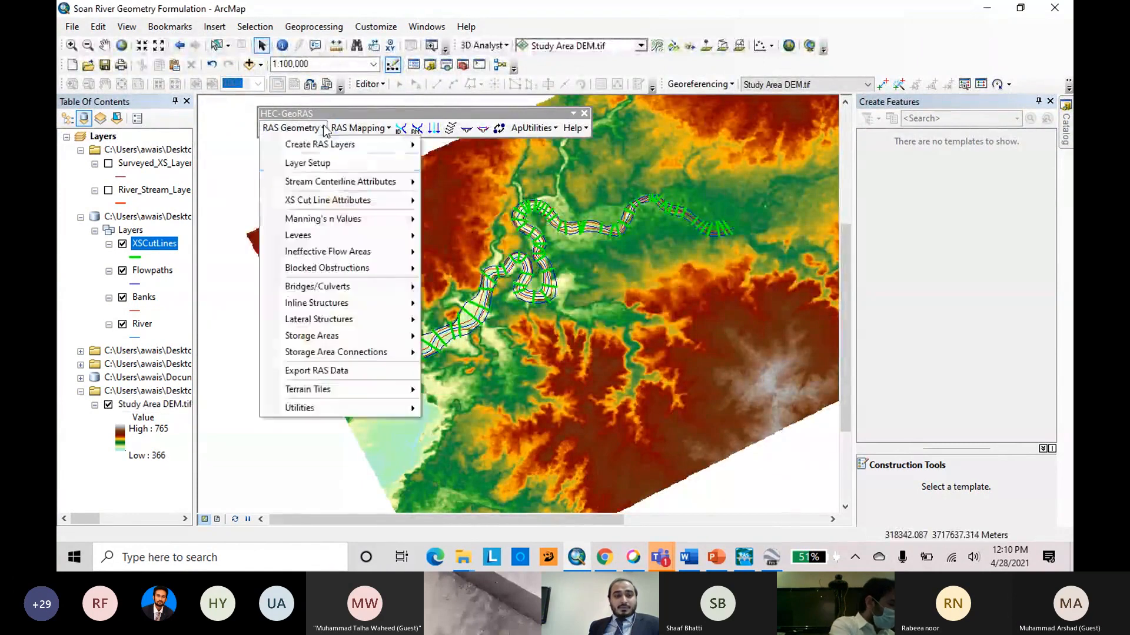
pyautogui.click(364, 164)
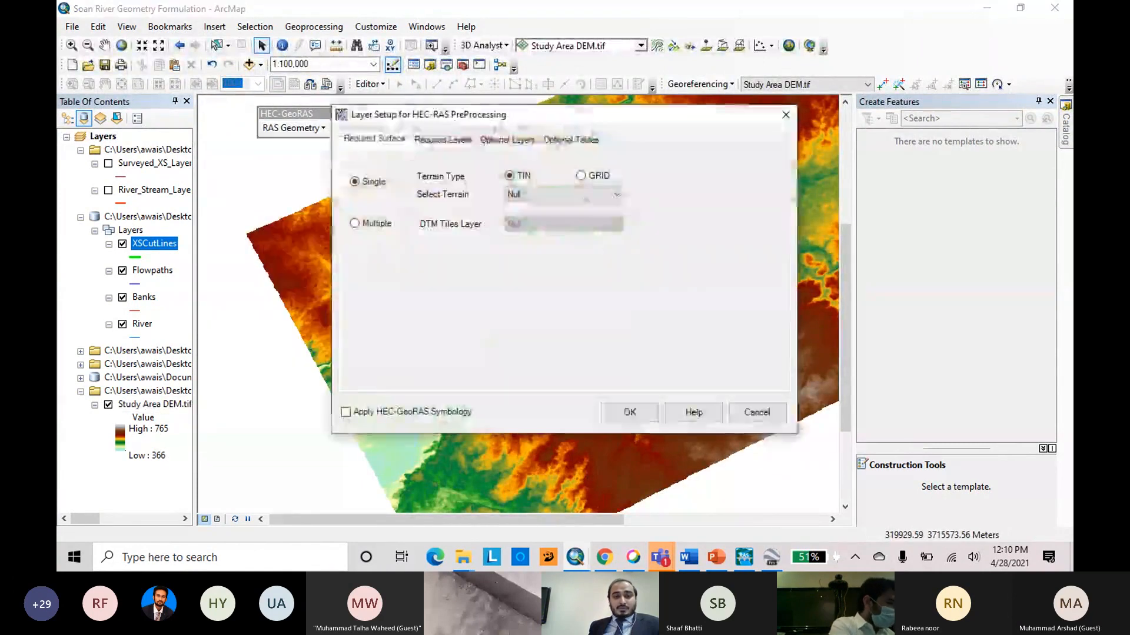
pyautogui.click(623, 190)
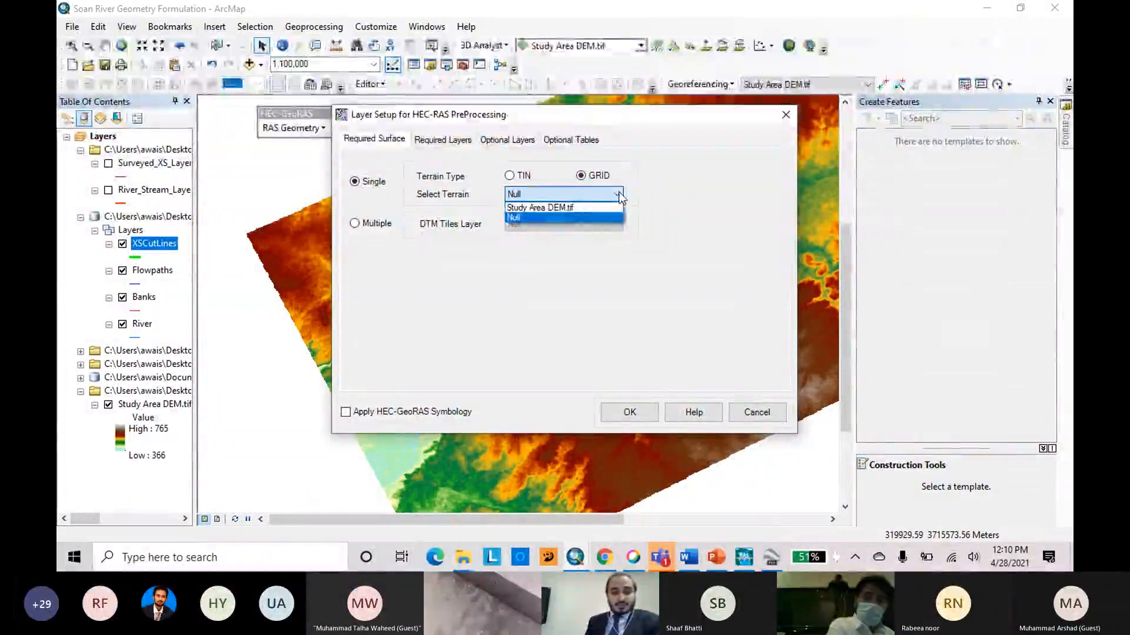
pyautogui.click(579, 209)
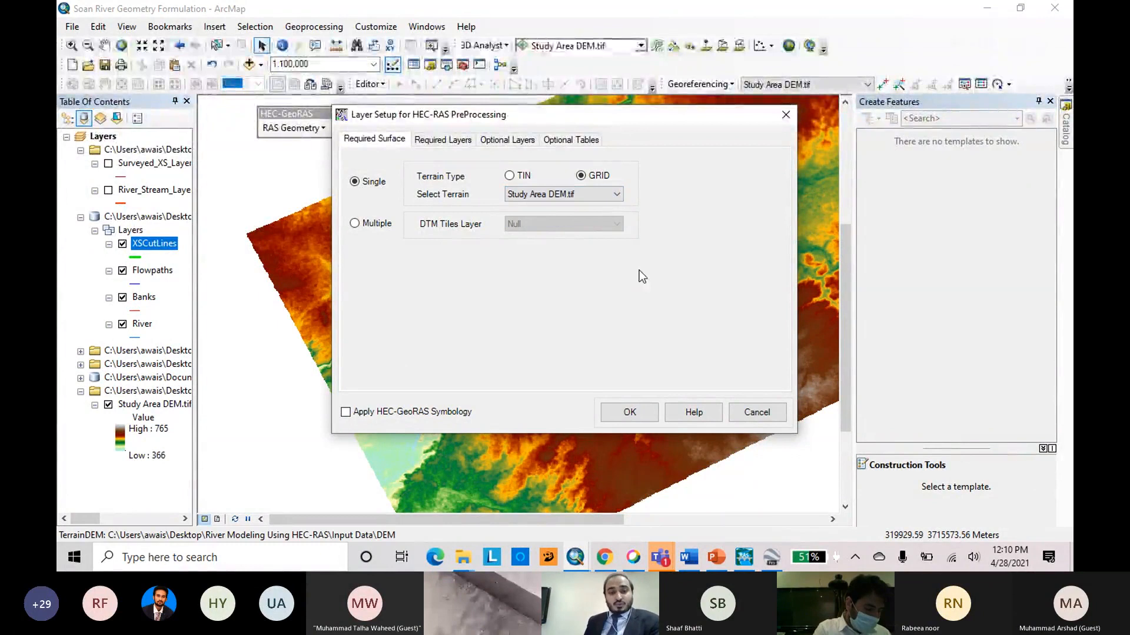
# Check the required layers, optional layers and optional tables assigned in the layer setup, and accept the setup.
pyautogui.click(438, 142)
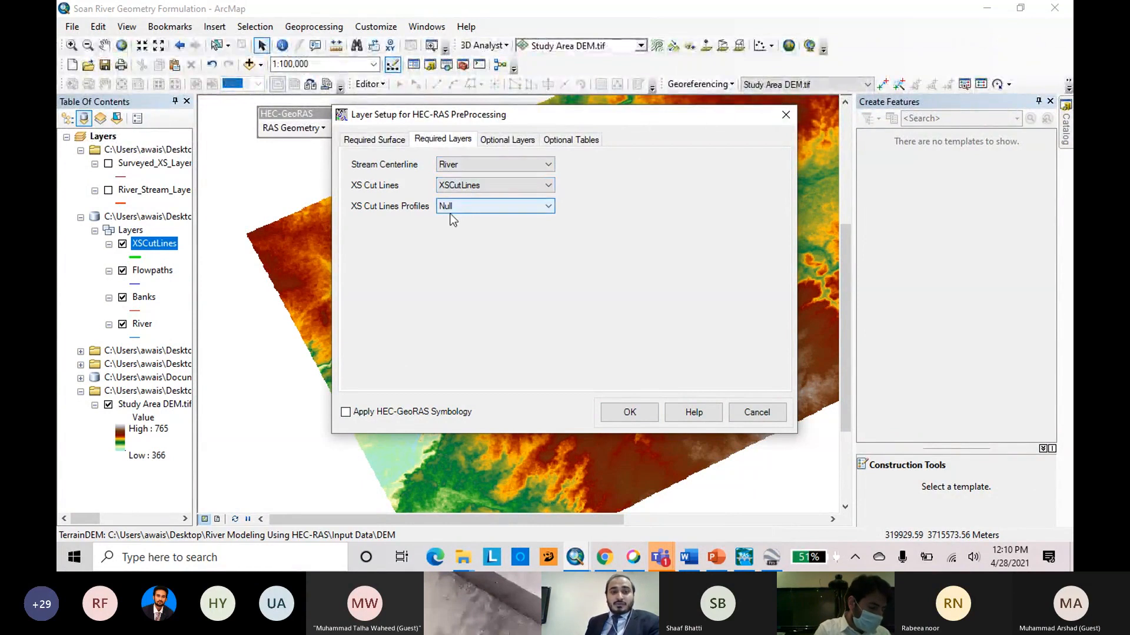
pyautogui.click(498, 141)
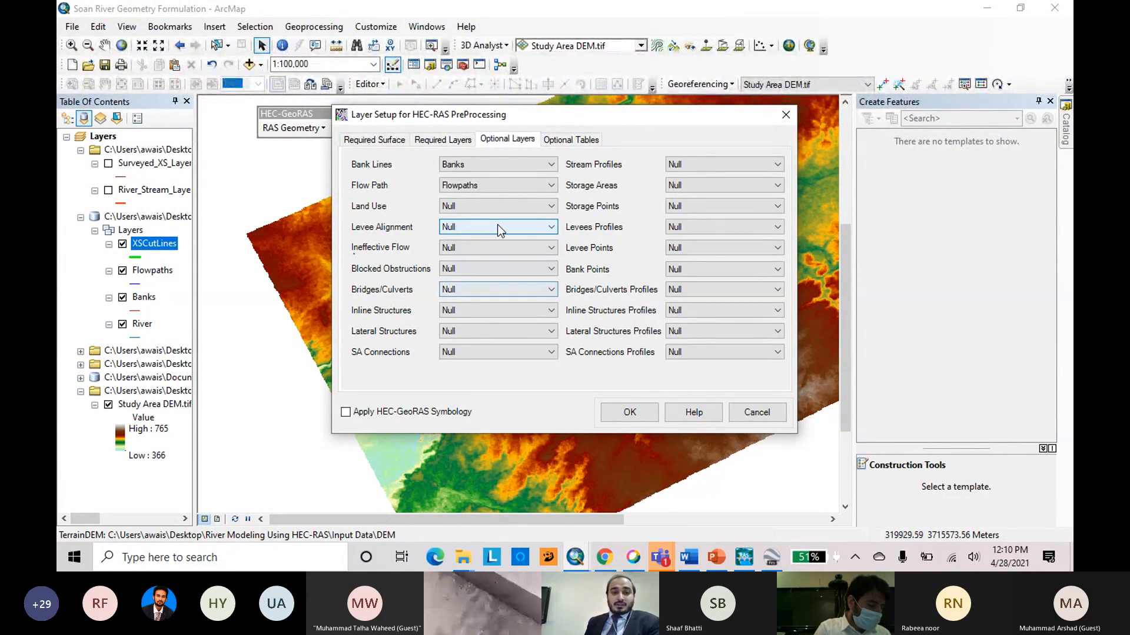
pyautogui.moveTo(554, 117); pyautogui.dragTo(558, 139)
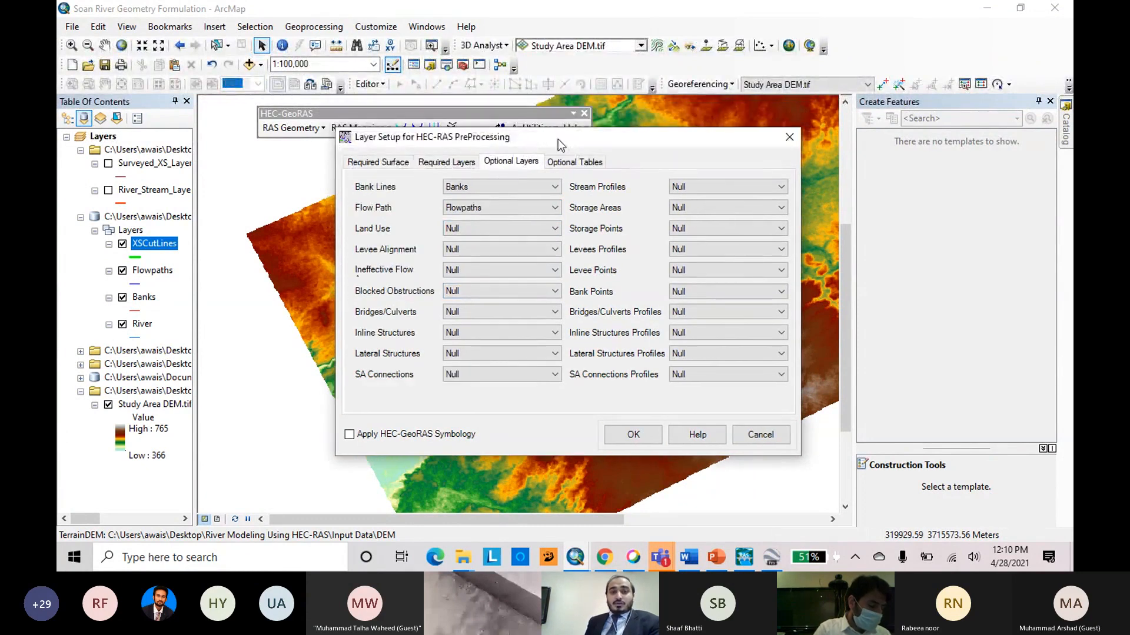
pyautogui.moveTo(558, 139); pyautogui.dragTo(524, 153)
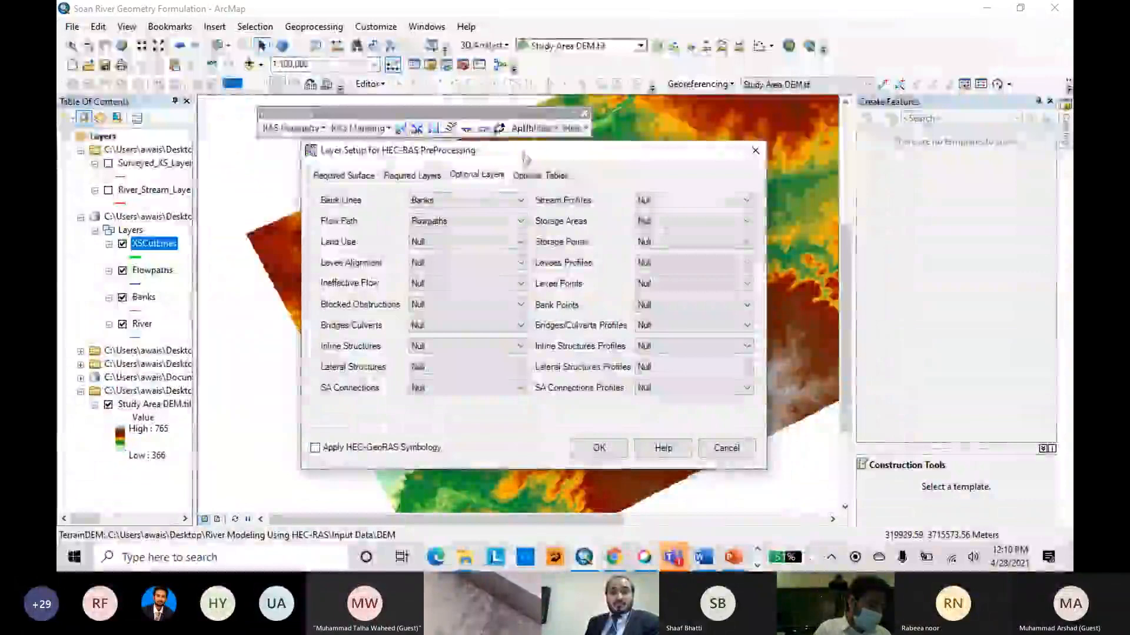
pyautogui.click(533, 177)
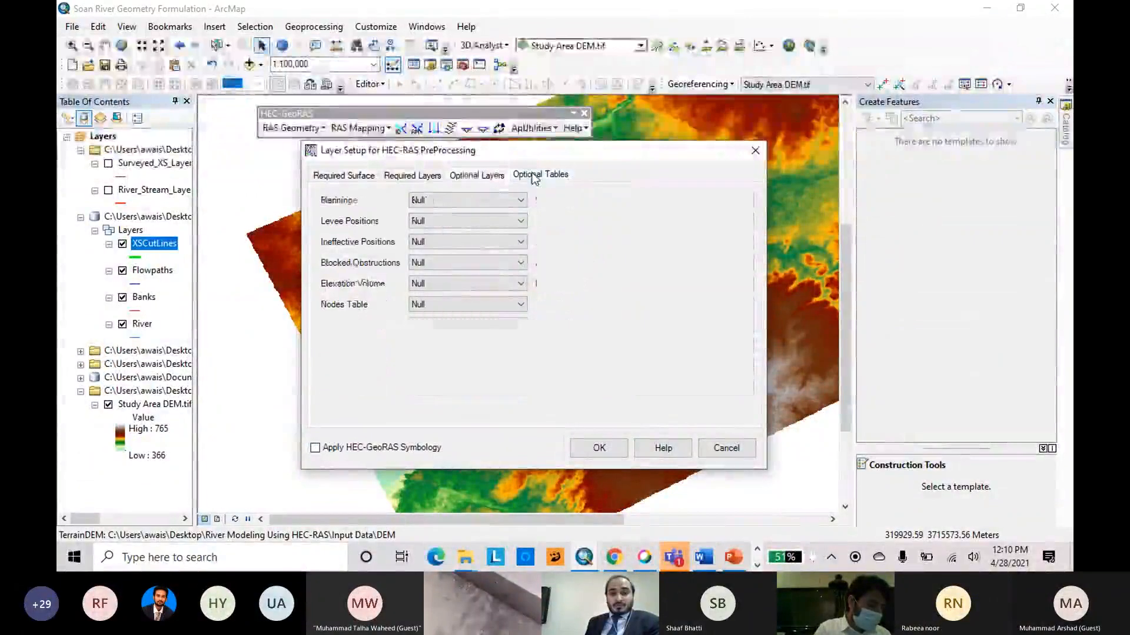
pyautogui.click(474, 177)
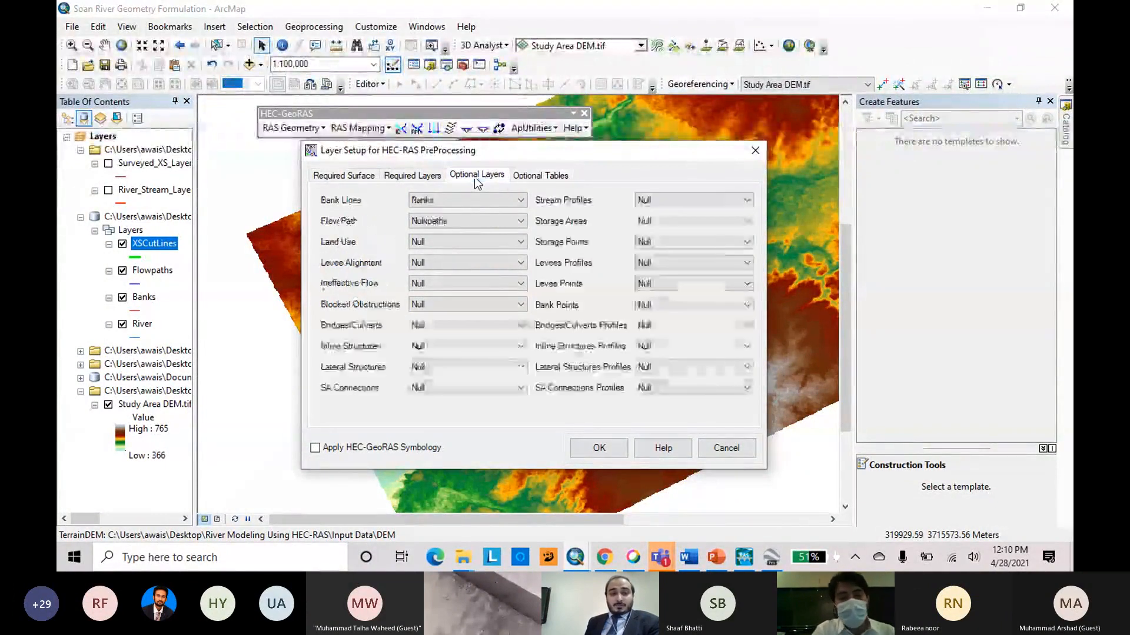
pyautogui.click(343, 175)
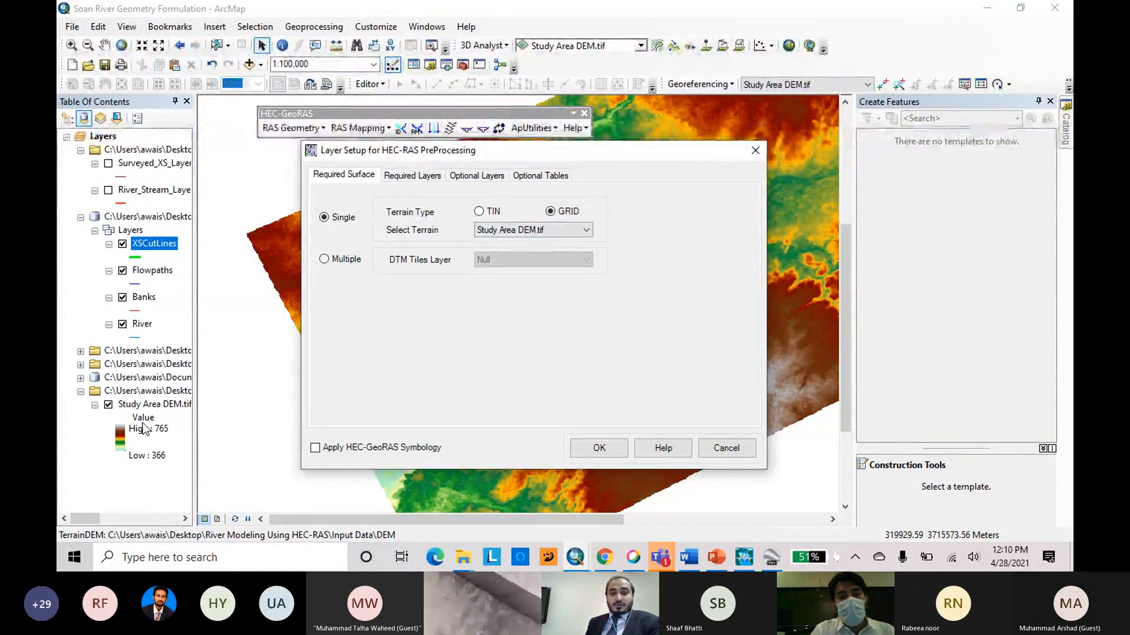
pyautogui.click(599, 448)
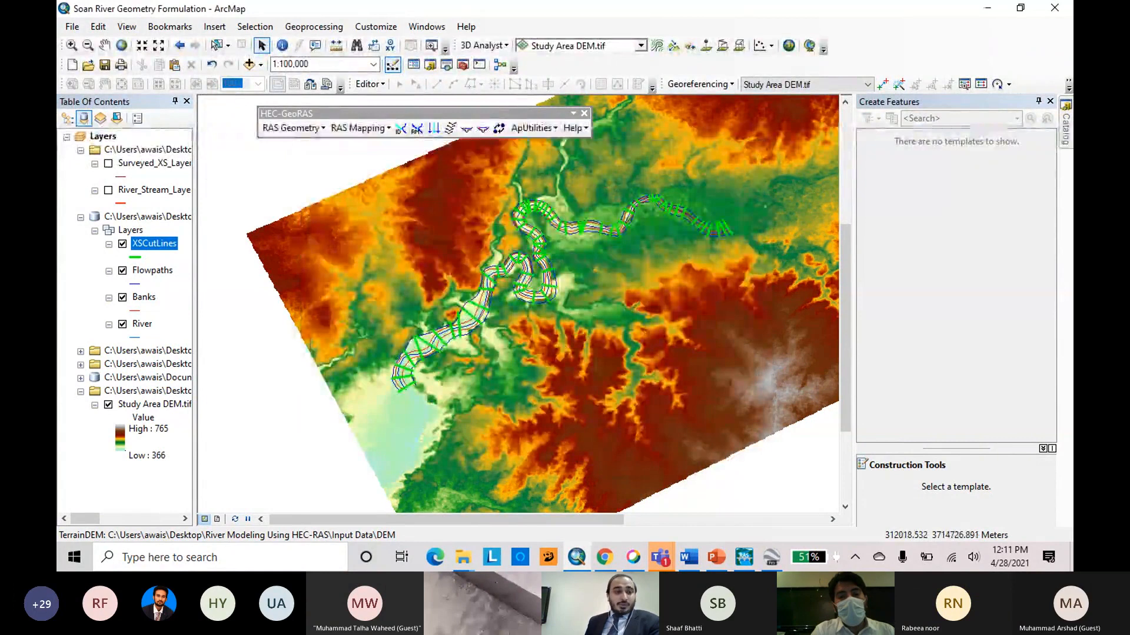
# Inspect the attribute tables of the XSCutLines and Flowpaths layers.
pyautogui.rightClick(154, 248)
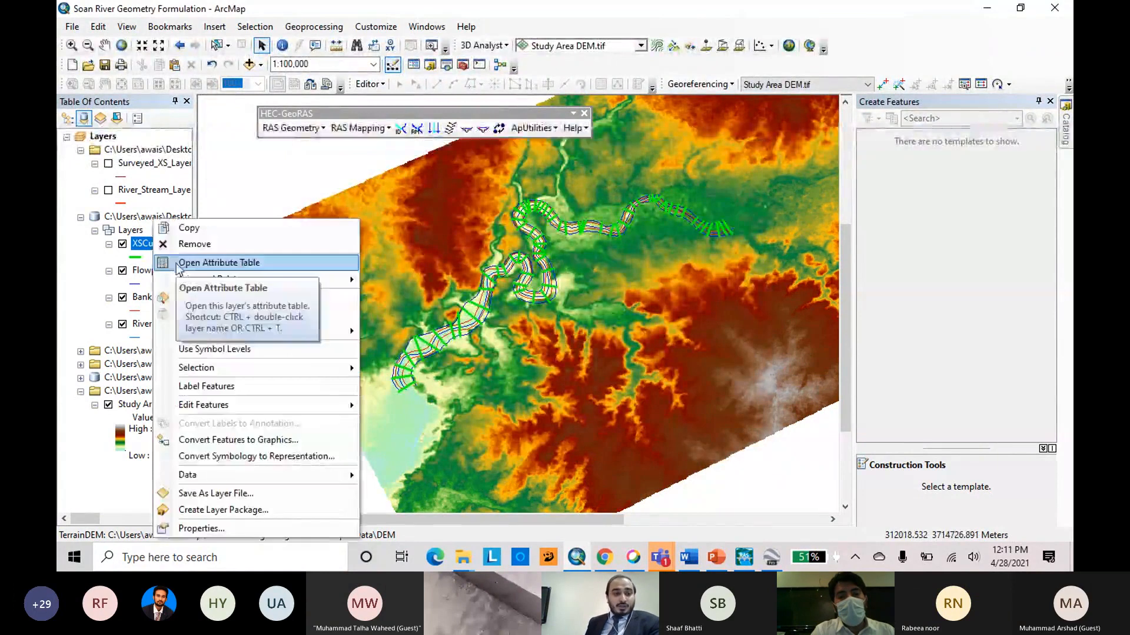
pyautogui.click(232, 263)
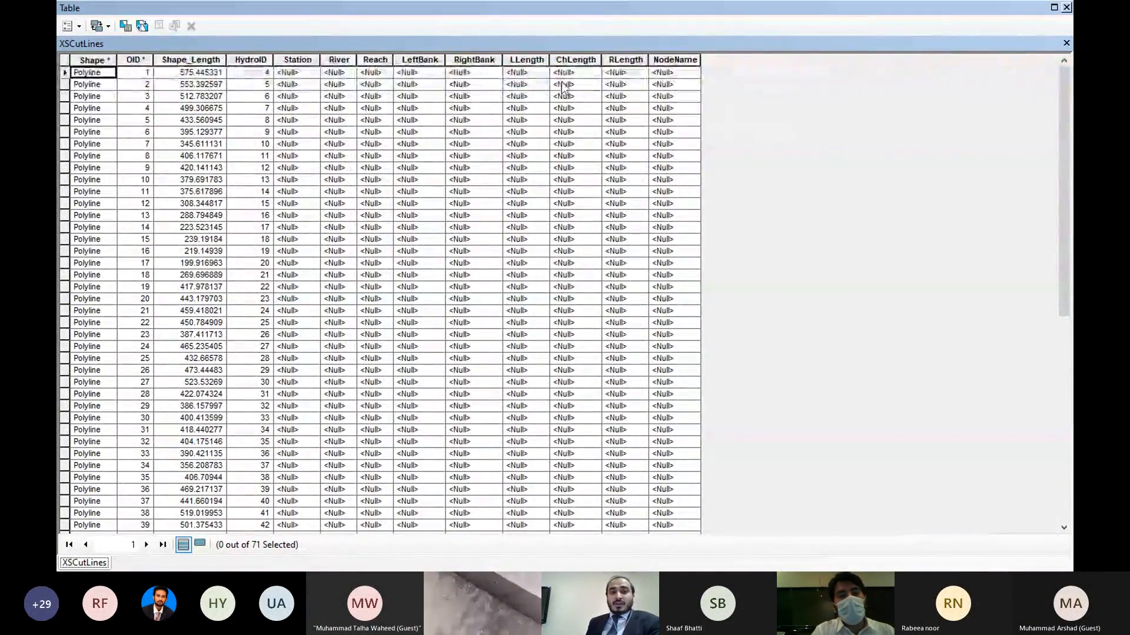
pyautogui.click(1066, 7)
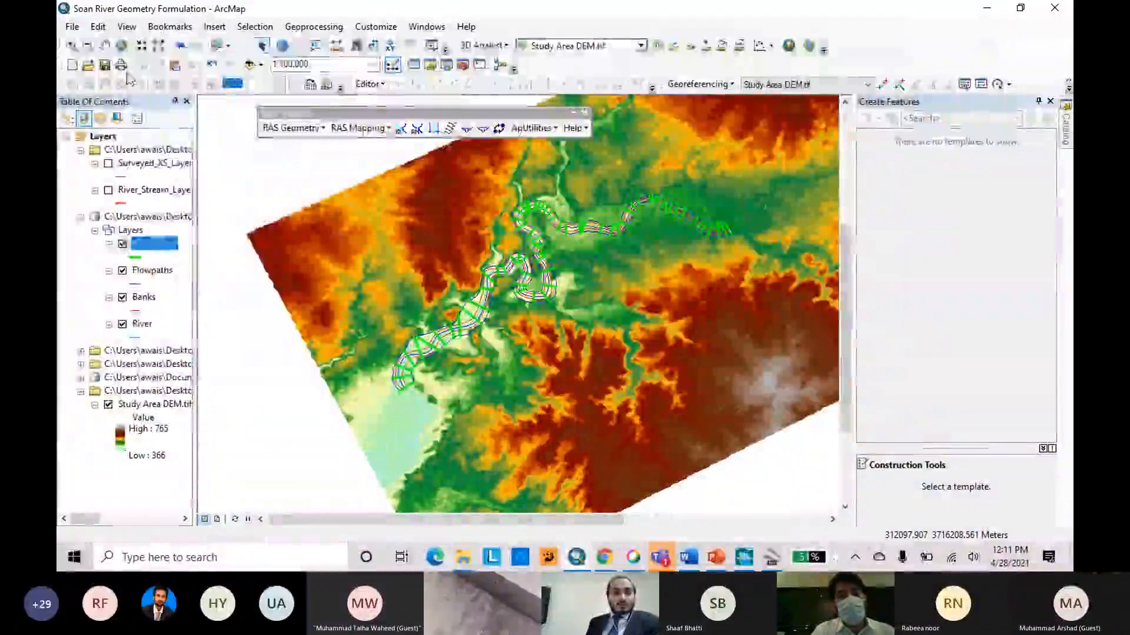
pyautogui.click(153, 271)
pyautogui.rightClick(156, 278)
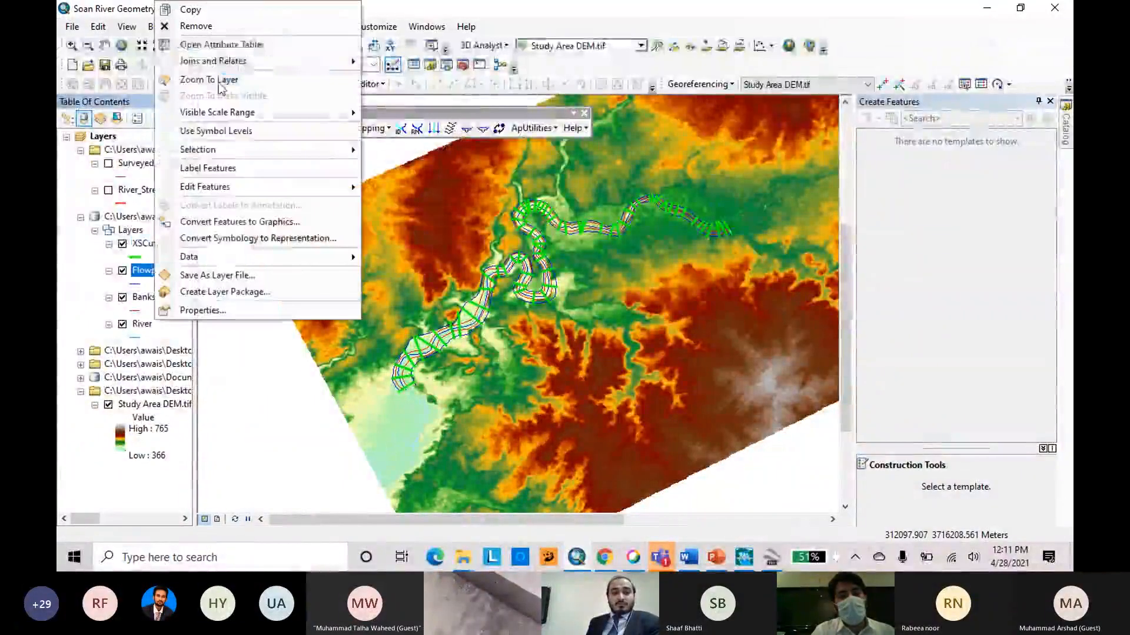
pyautogui.click(200, 43)
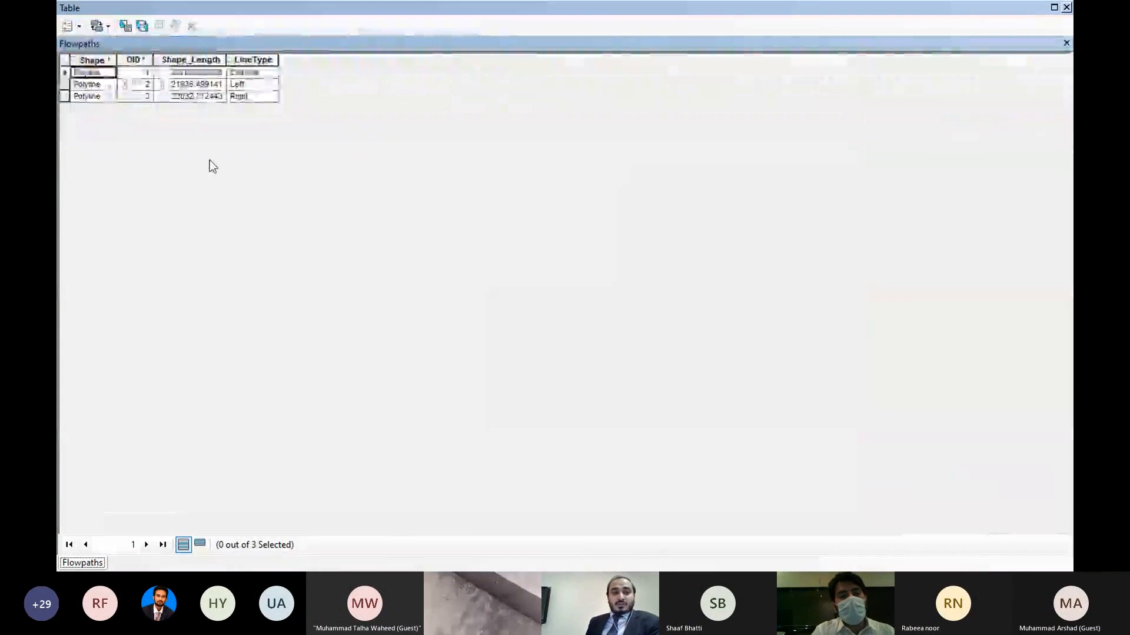
pyautogui.click(1066, 7)
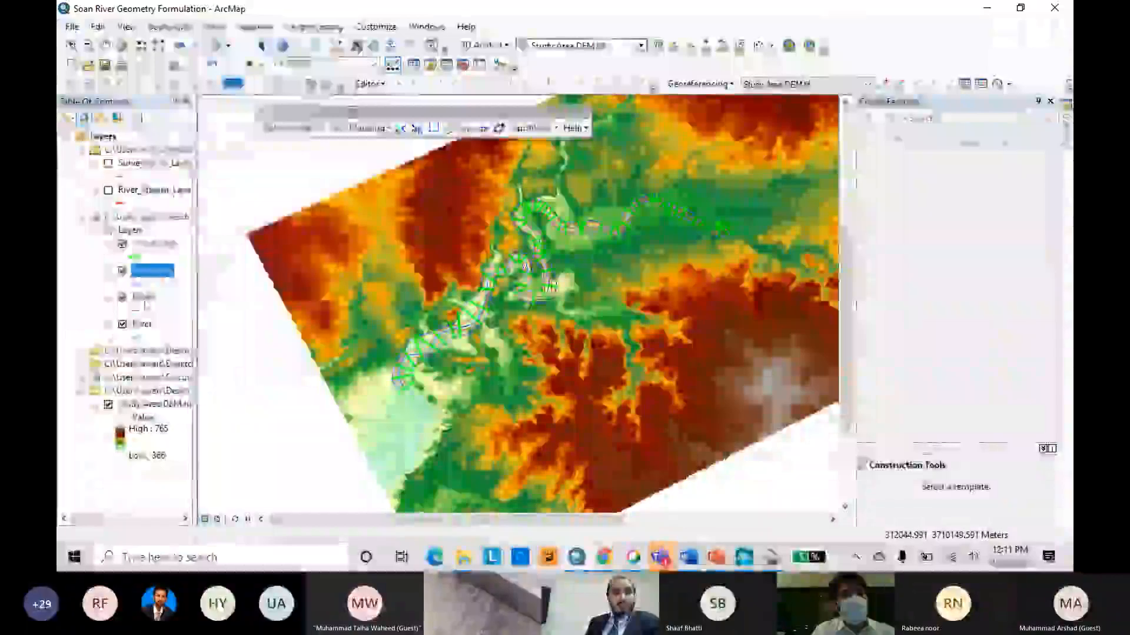
# Inspect the attribute tables of the Banks and River layers.
pyautogui.rightClick(141, 297)
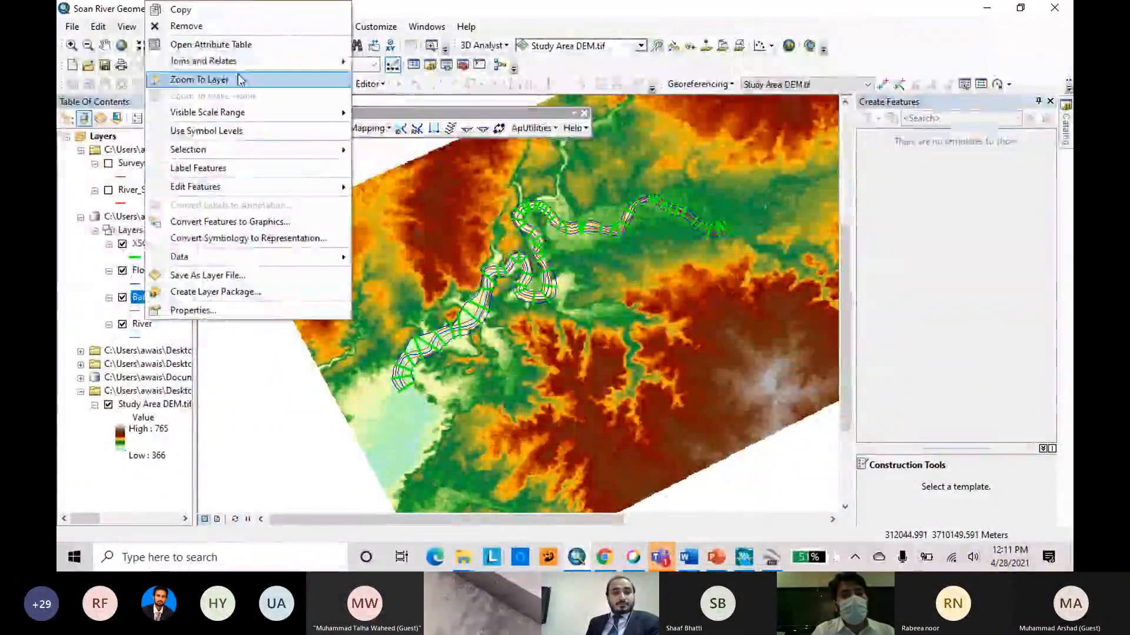
pyautogui.click(203, 44)
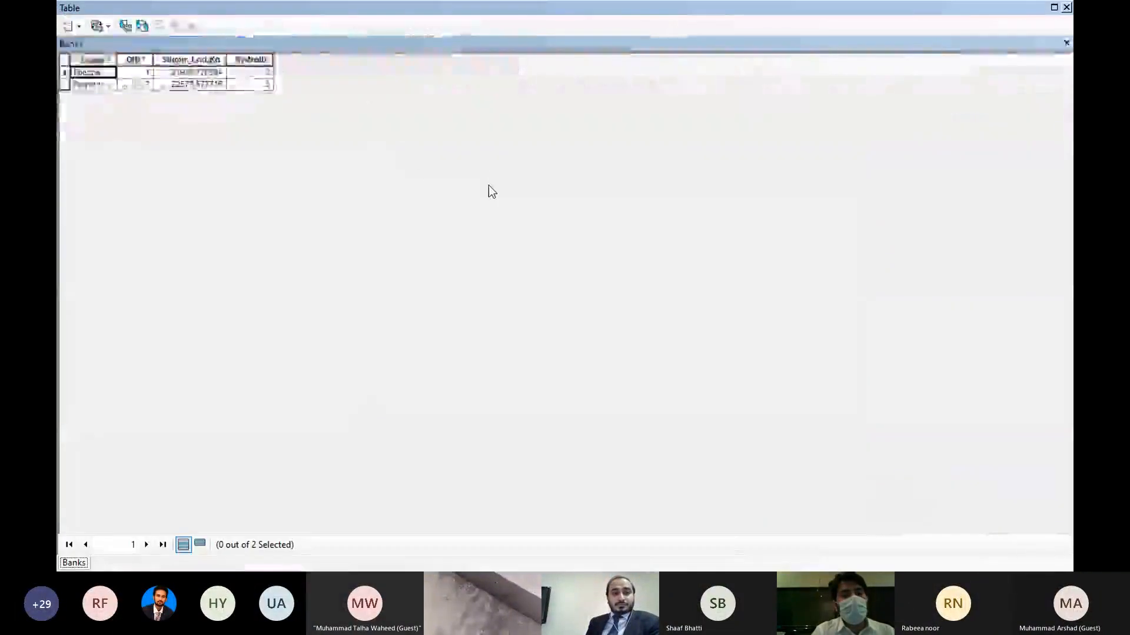
pyautogui.click(1066, 7)
pyautogui.rightClick(140, 327)
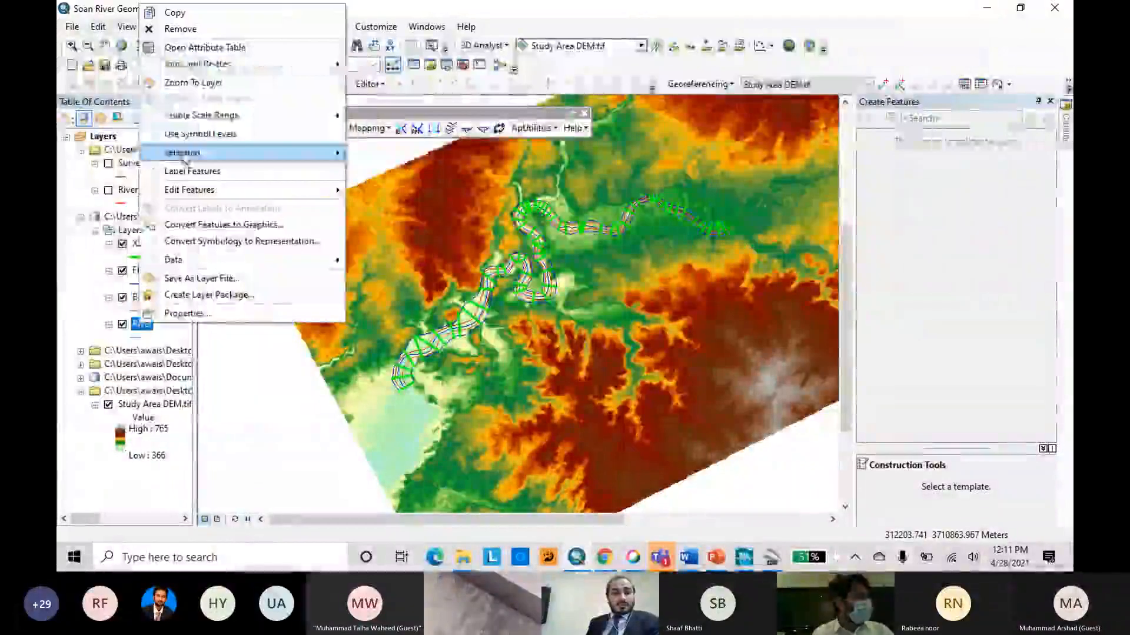
pyautogui.click(203, 45)
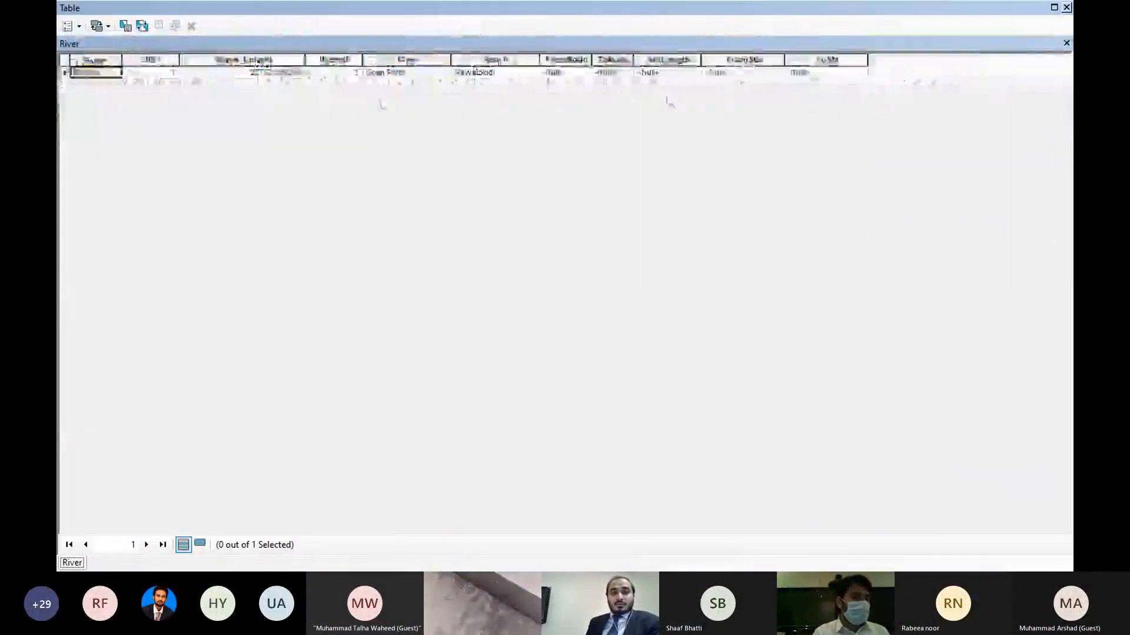
pyautogui.click(1066, 7)
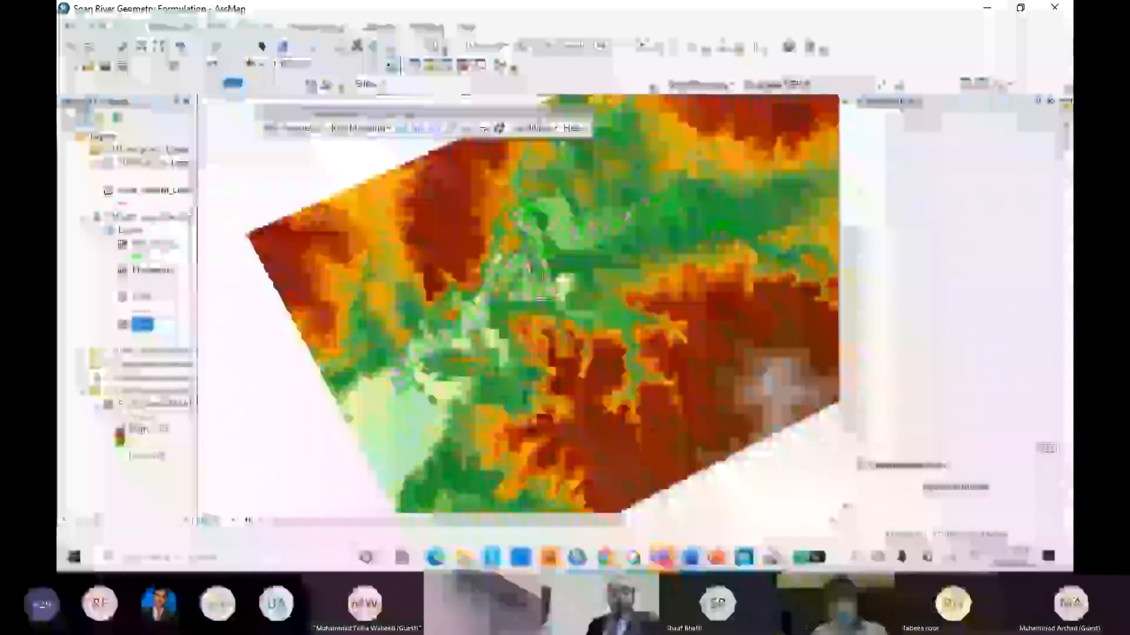
# Run all stream centerline attribute tools on the River layer with the Study Area DEM.tif terrain, outputting the stream profiles as River3D.
pyautogui.click(323, 129)
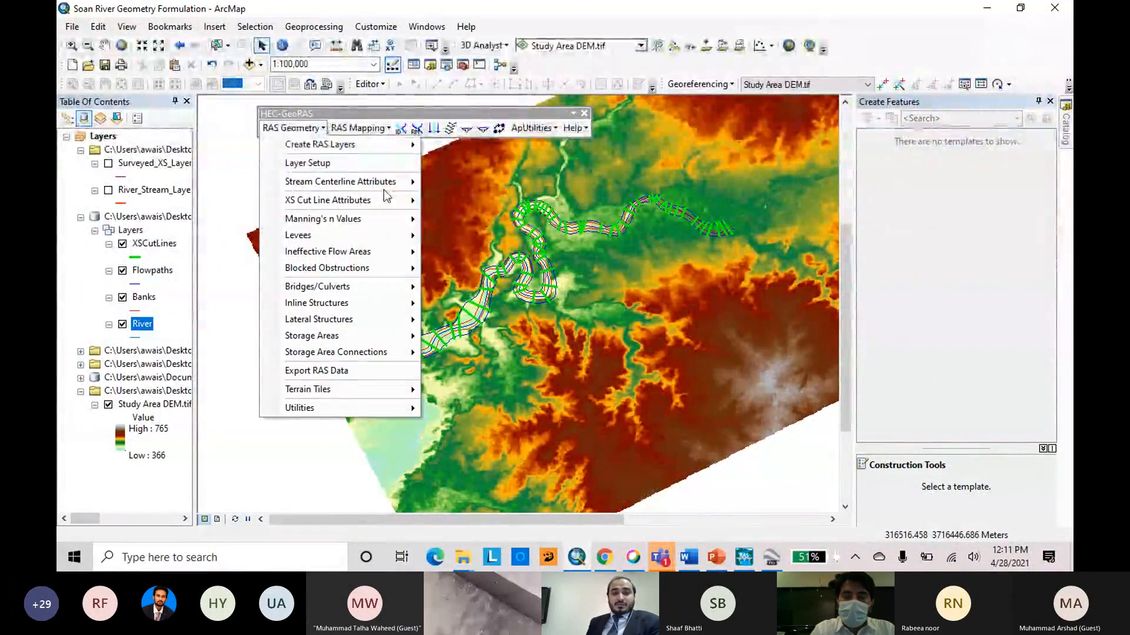
pyautogui.moveTo(391, 187)
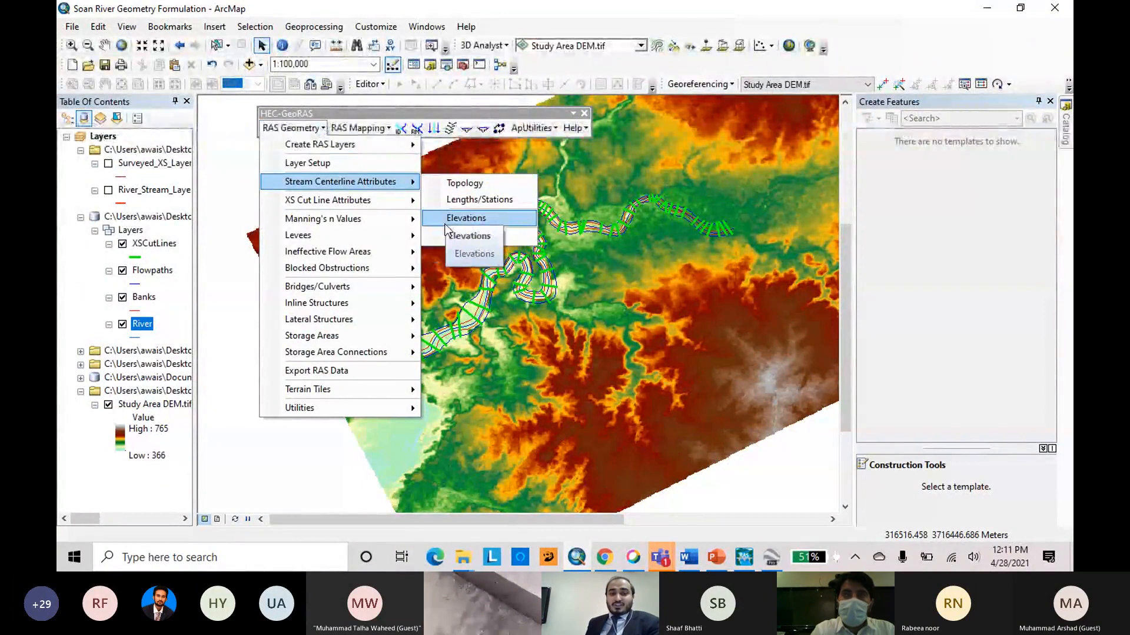
pyautogui.click(446, 222)
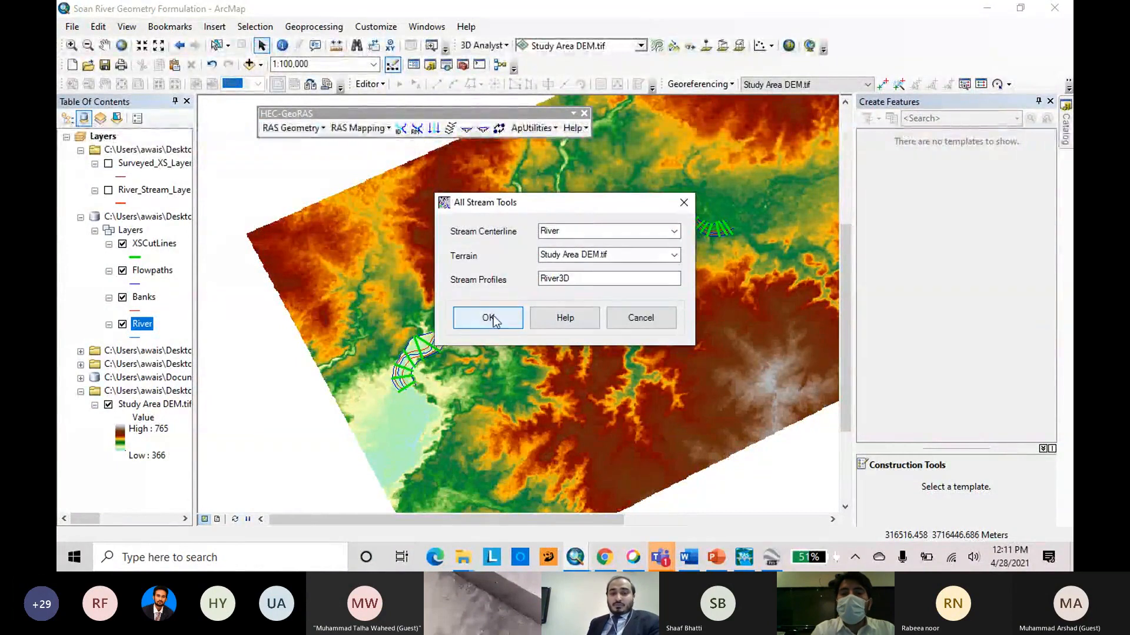
pyautogui.click(488, 319)
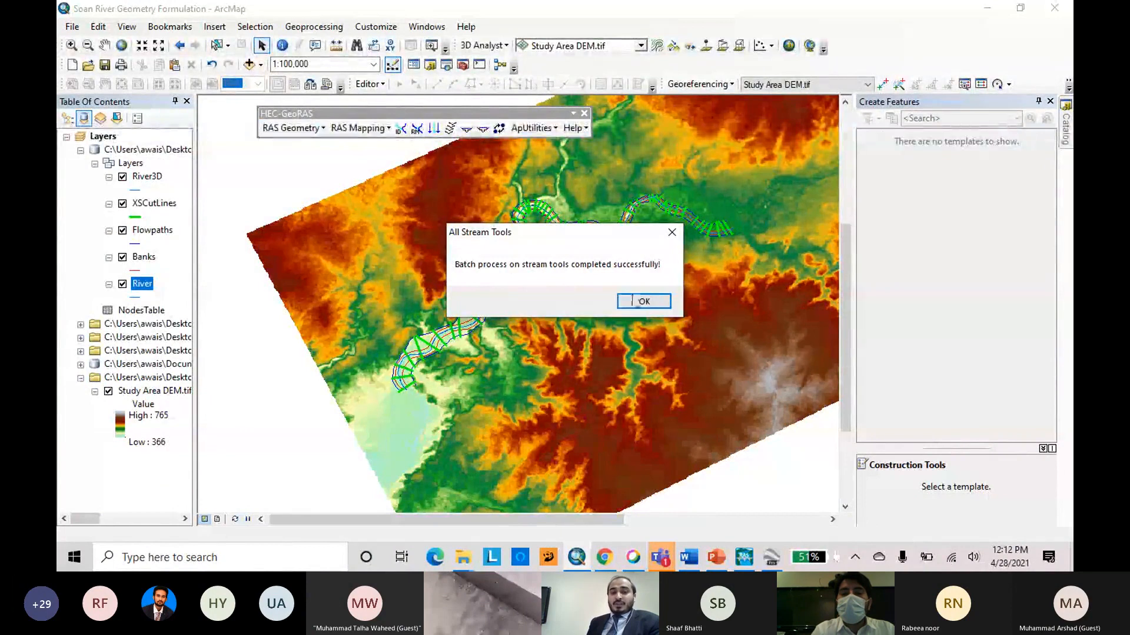
pyautogui.click(654, 303)
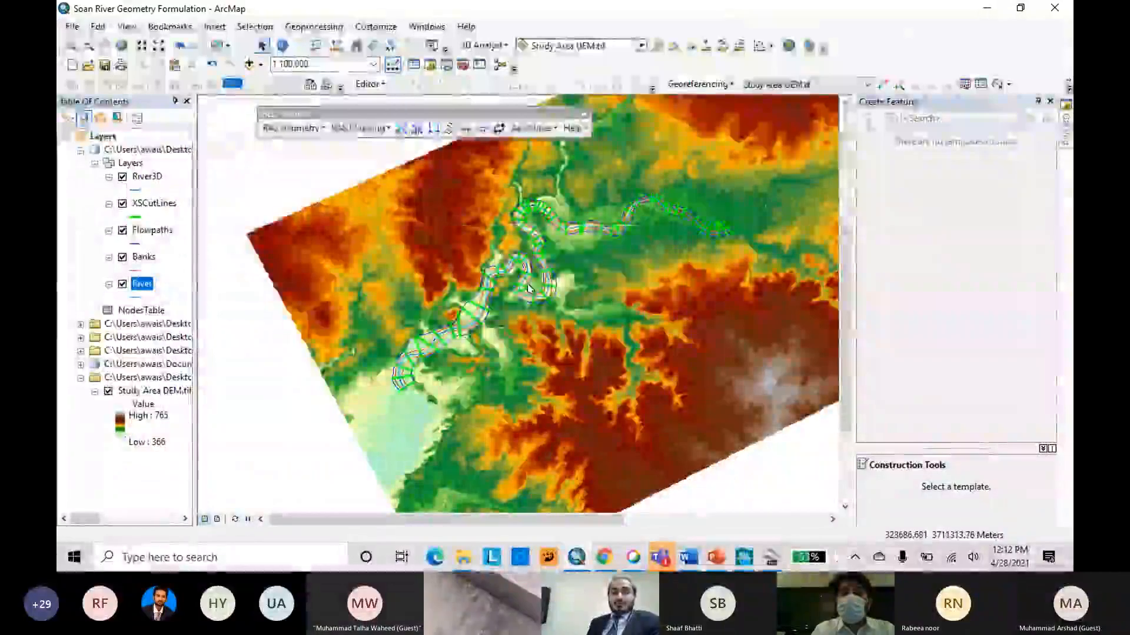
pyautogui.scroll(-5, 512, 288)
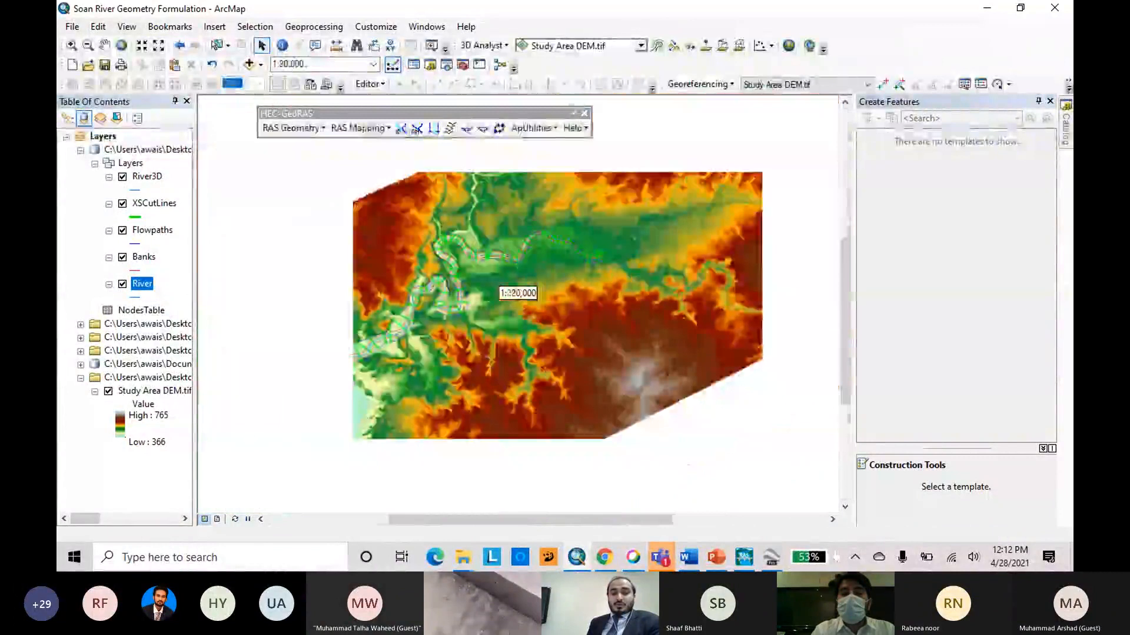
pyautogui.scroll(-3, 360, 412)
pyautogui.scroll(1, 360, 412)
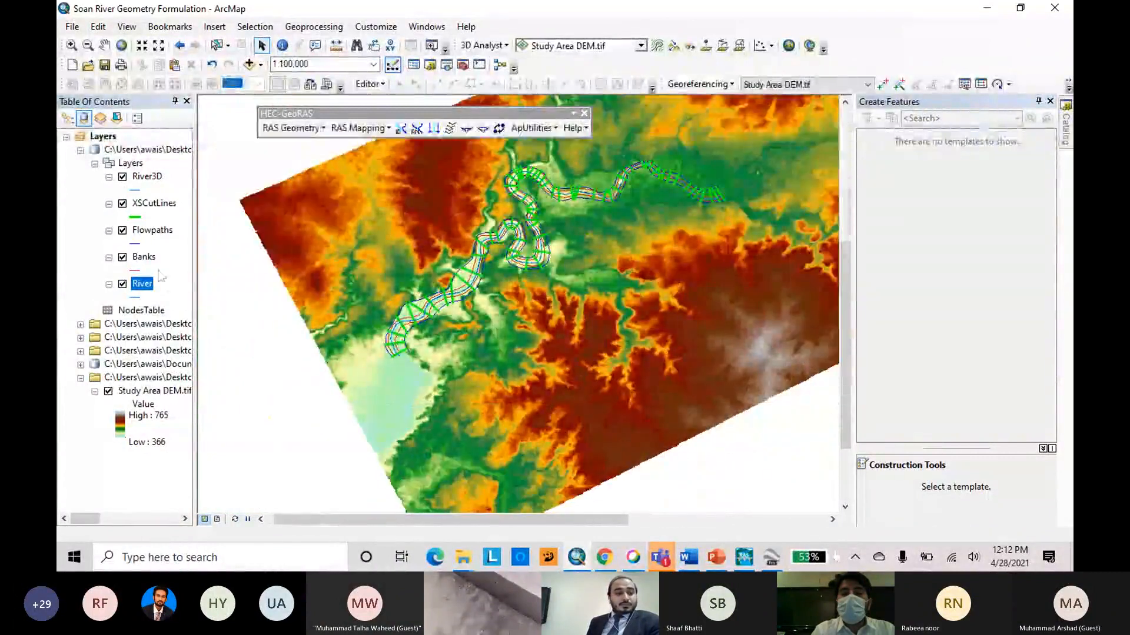
# Run all XS cut line attribute tools on XSCutLines with River, Banks, Flowpaths and the Study Area DEM.tif terrain, outputting the profiles as XSCutLines3D.
pyautogui.click(325, 129)
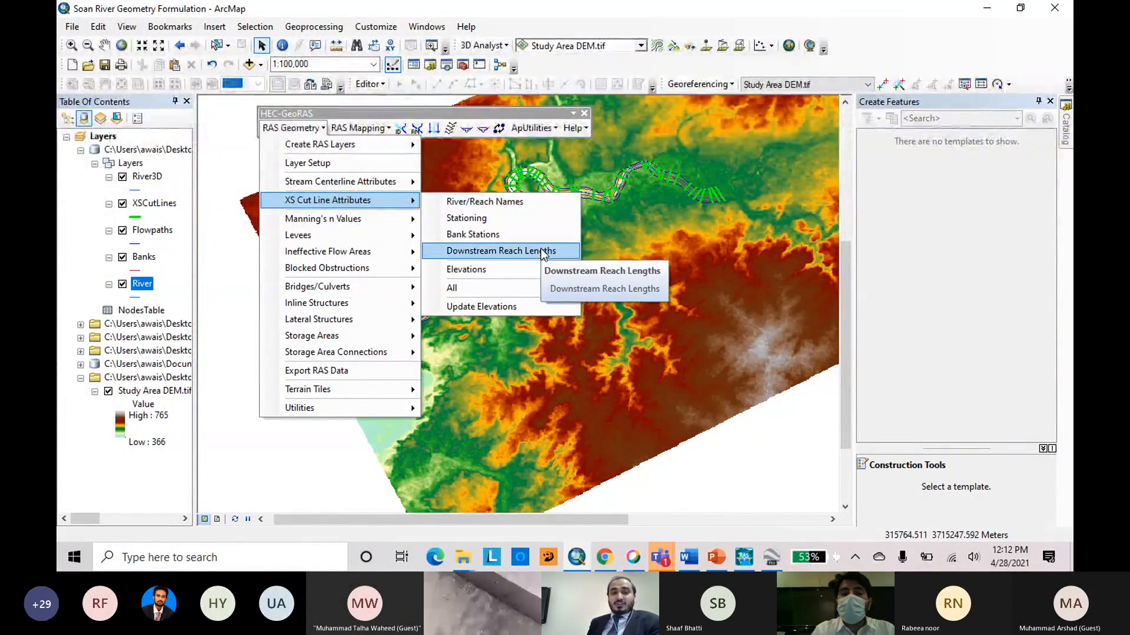
pyautogui.click(532, 298)
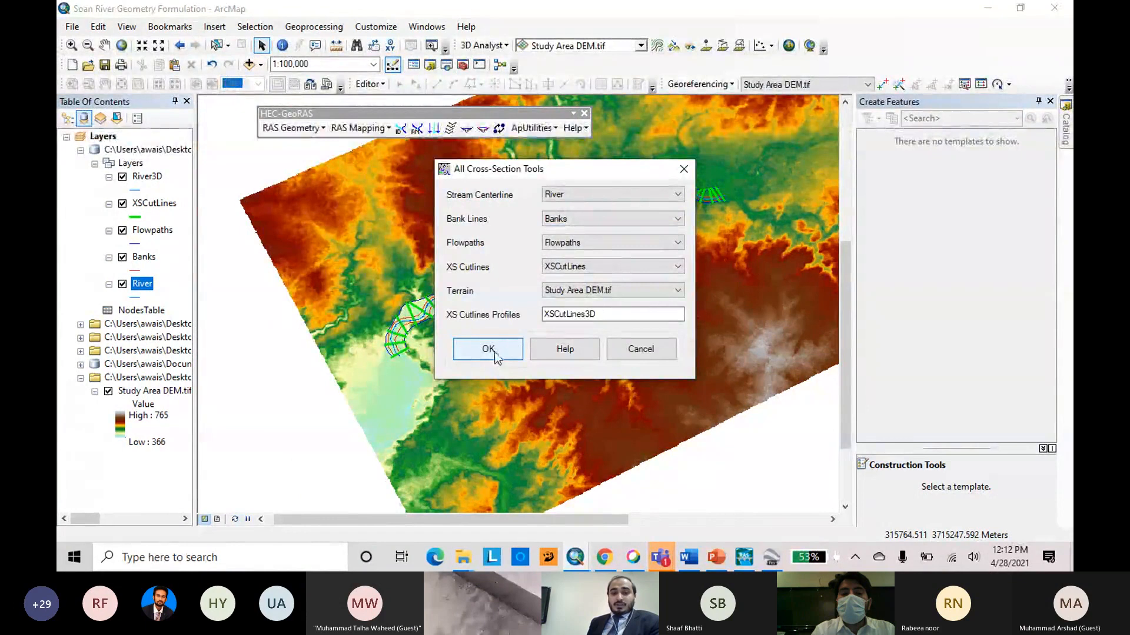
pyautogui.click(494, 352)
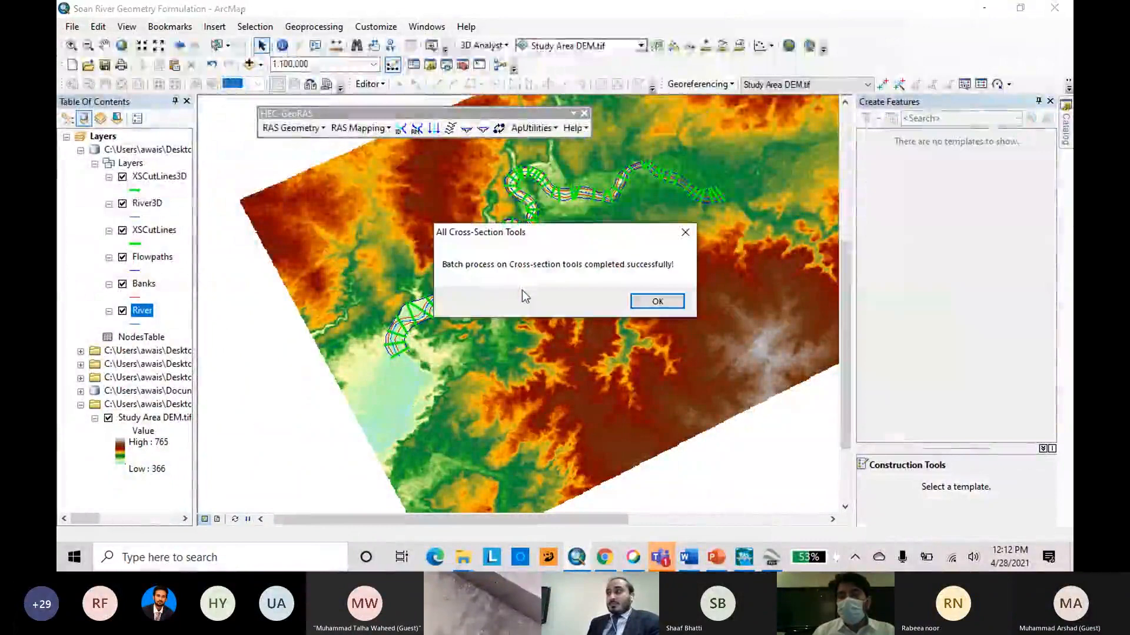
pyautogui.click(656, 302)
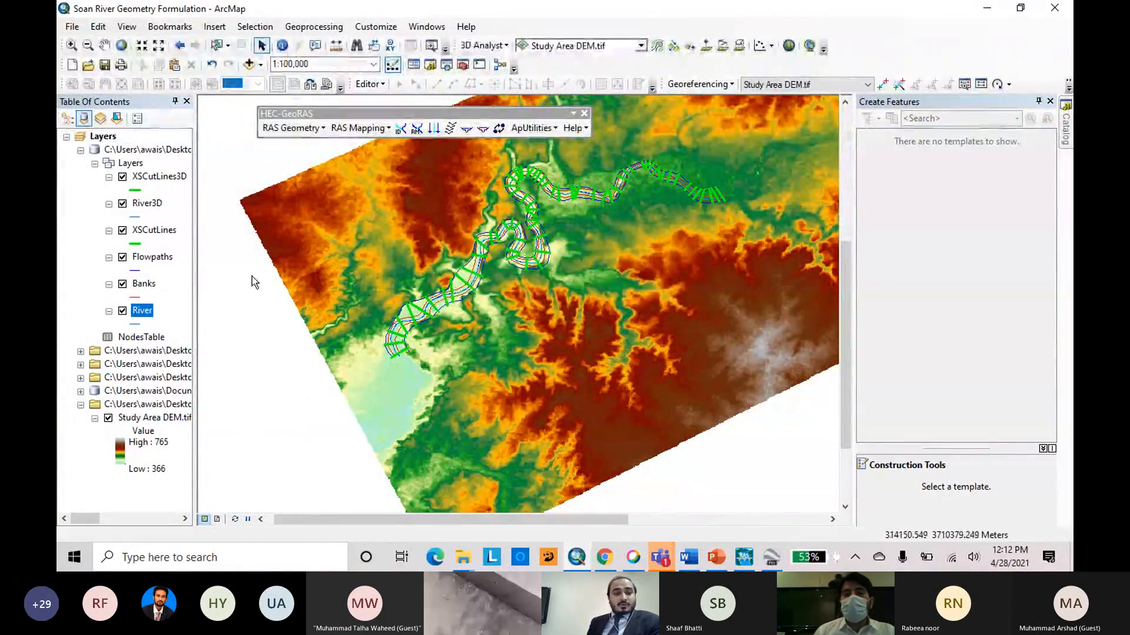
# Inspect the station, bank and reach length fields in the XSCutLines3D attribute table.
pyautogui.scroll(-1, 252, 276)
pyautogui.scroll(3, 619, 243)
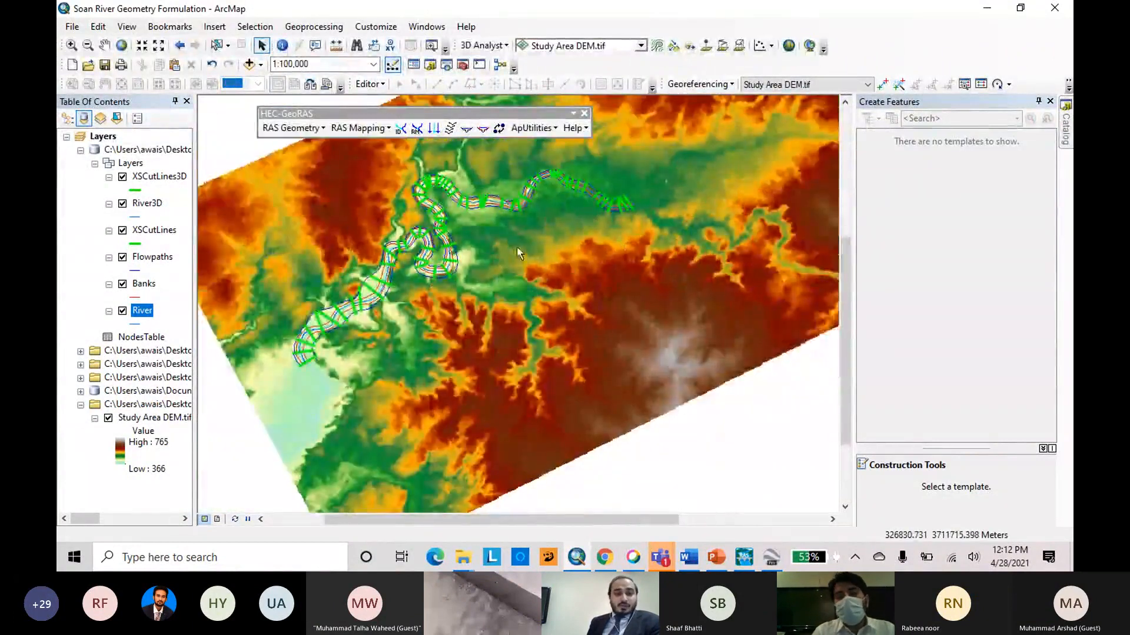
pyautogui.rightClick(156, 180)
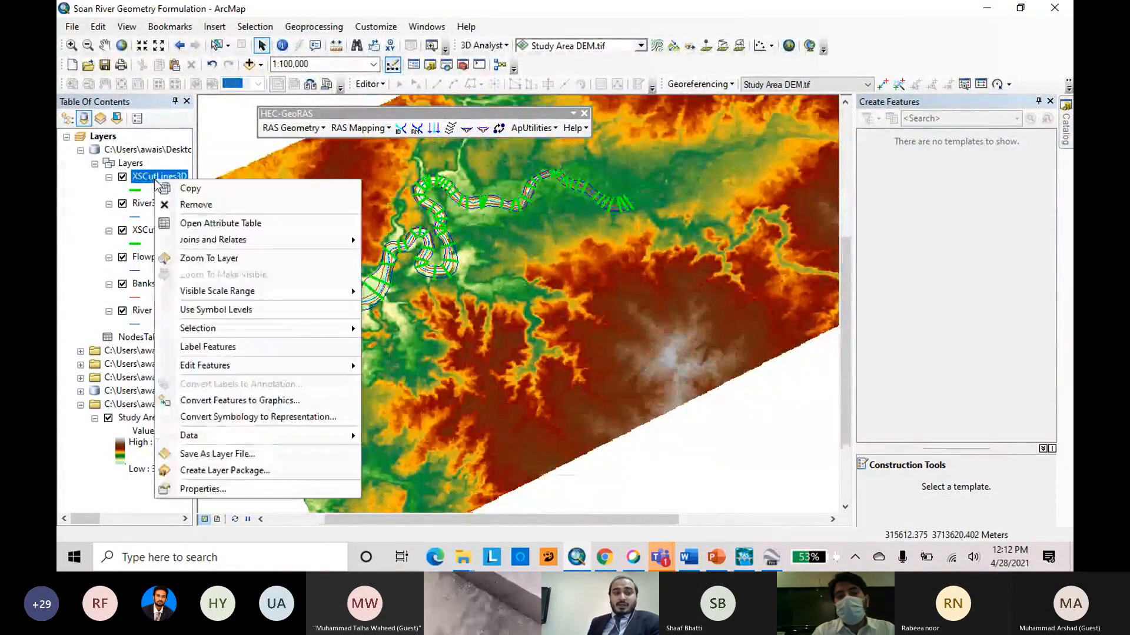
pyautogui.click(200, 224)
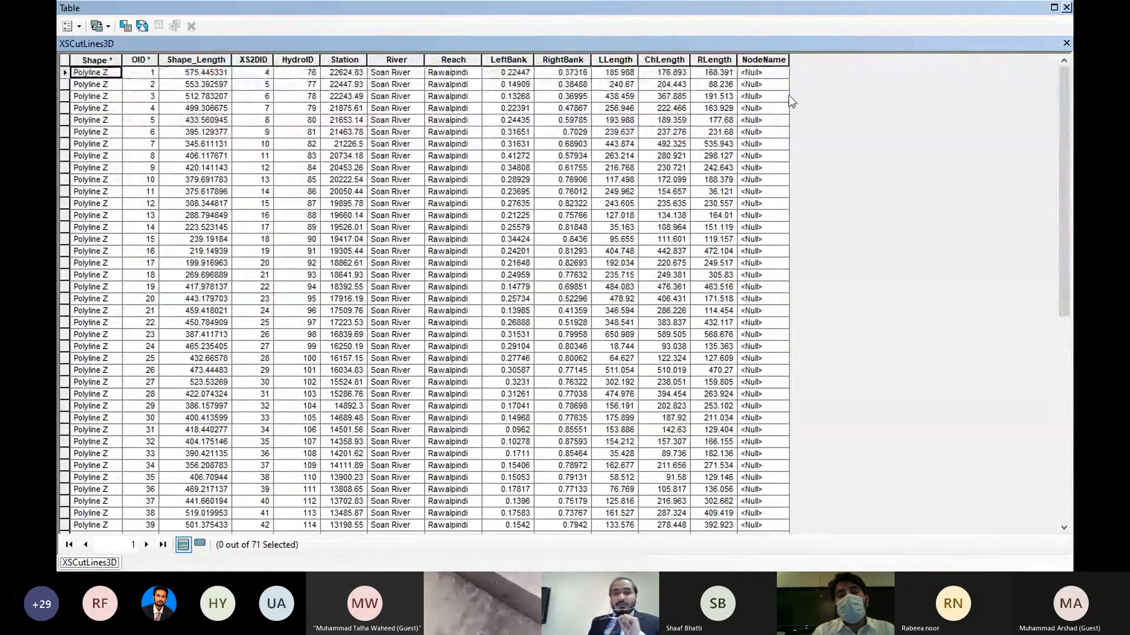
pyautogui.click(1066, 7)
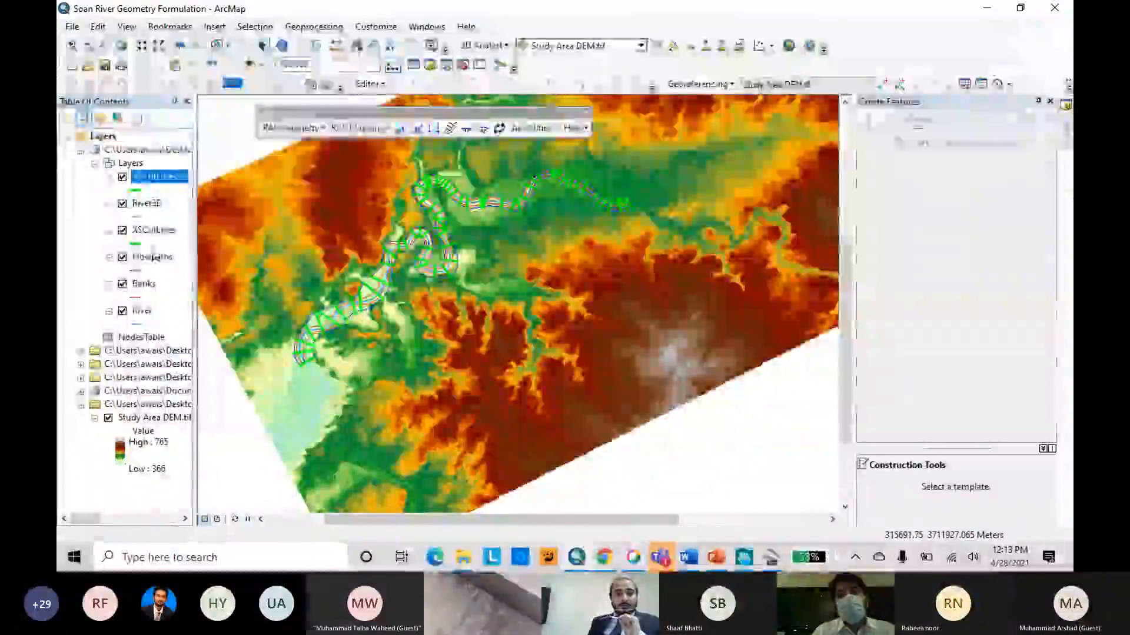
# Review the attribute tables of the River and Banks layers after the cross-section processing.
pyautogui.rightClick(145, 311)
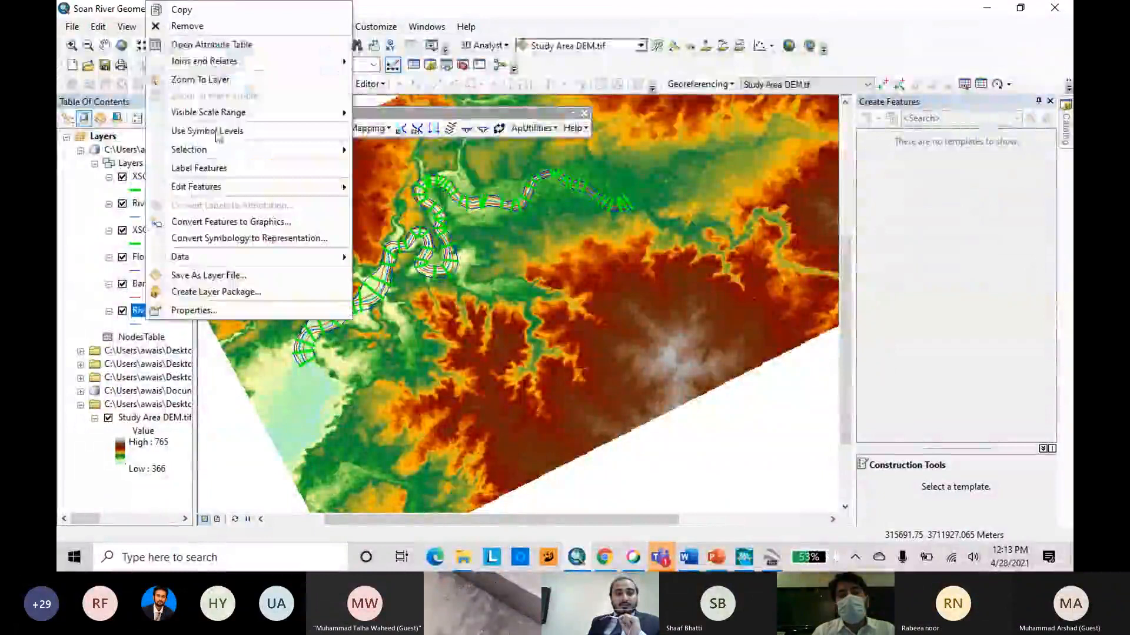
pyautogui.click(255, 47)
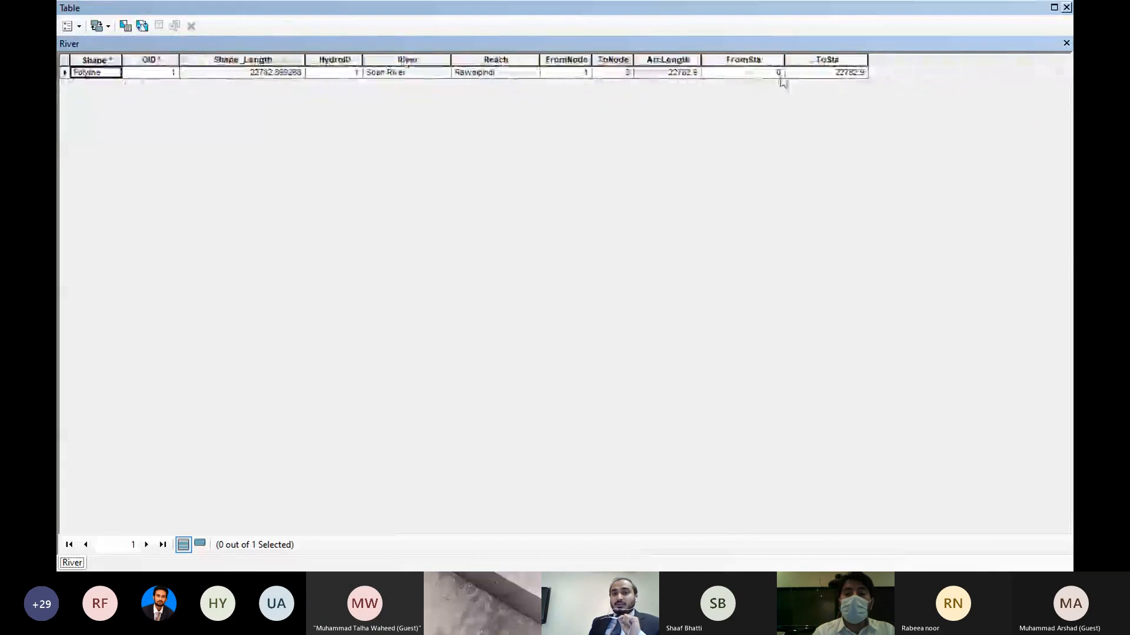
pyautogui.click(1067, 7)
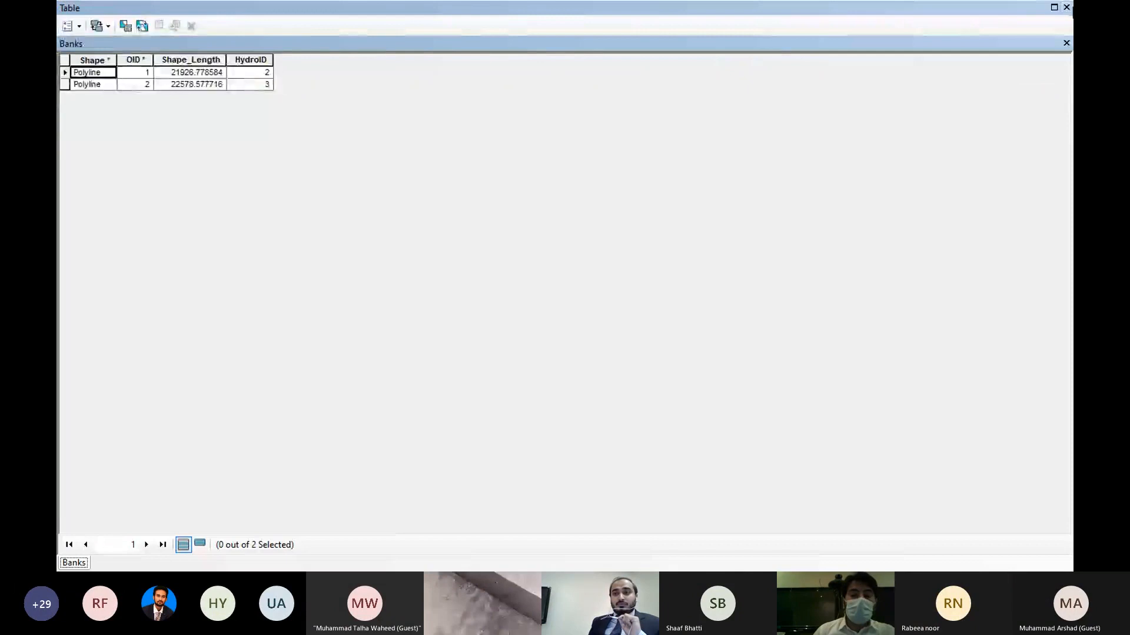
pyautogui.click(1066, 7)
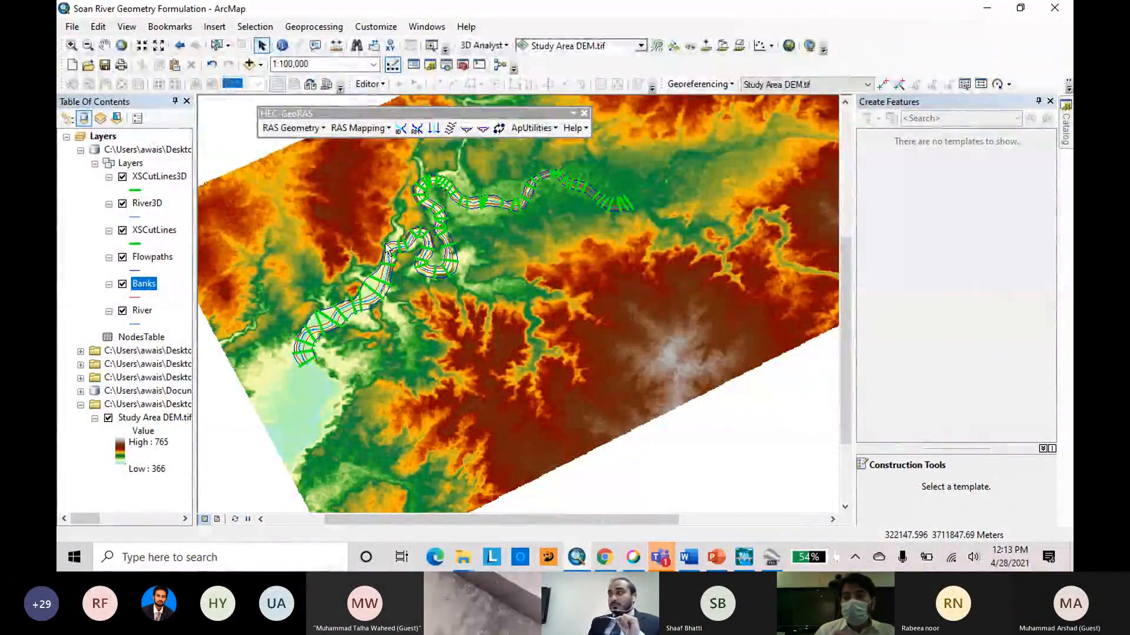
# Start the RAS data export and browse to the Soan River folder as the location for the RAS file.
pyautogui.click(324, 130)
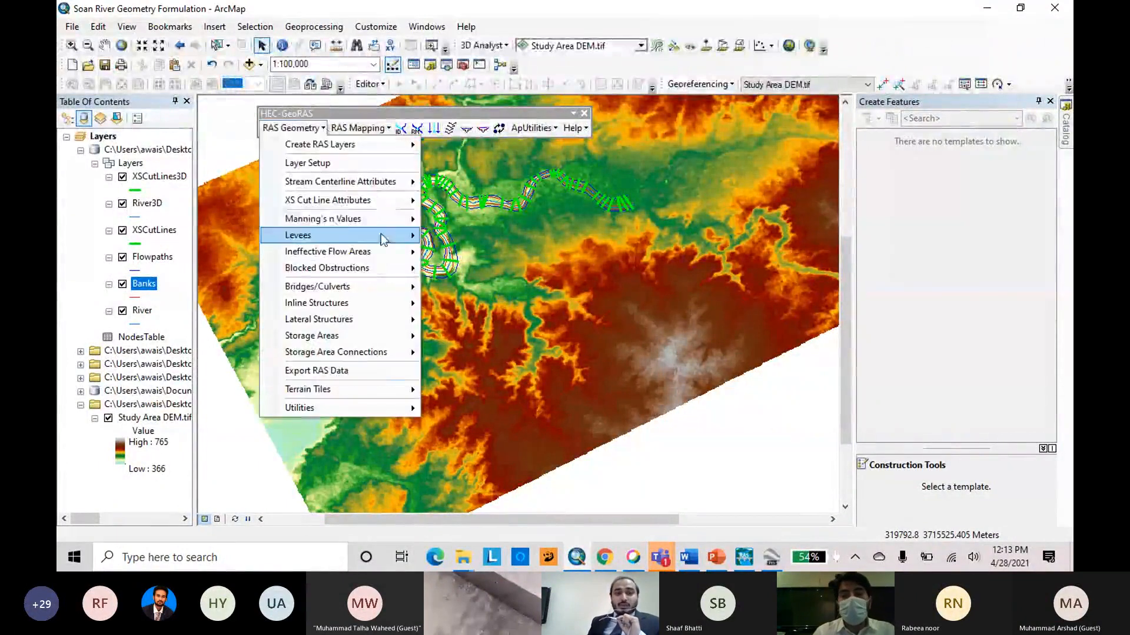
pyautogui.moveTo(399, 224)
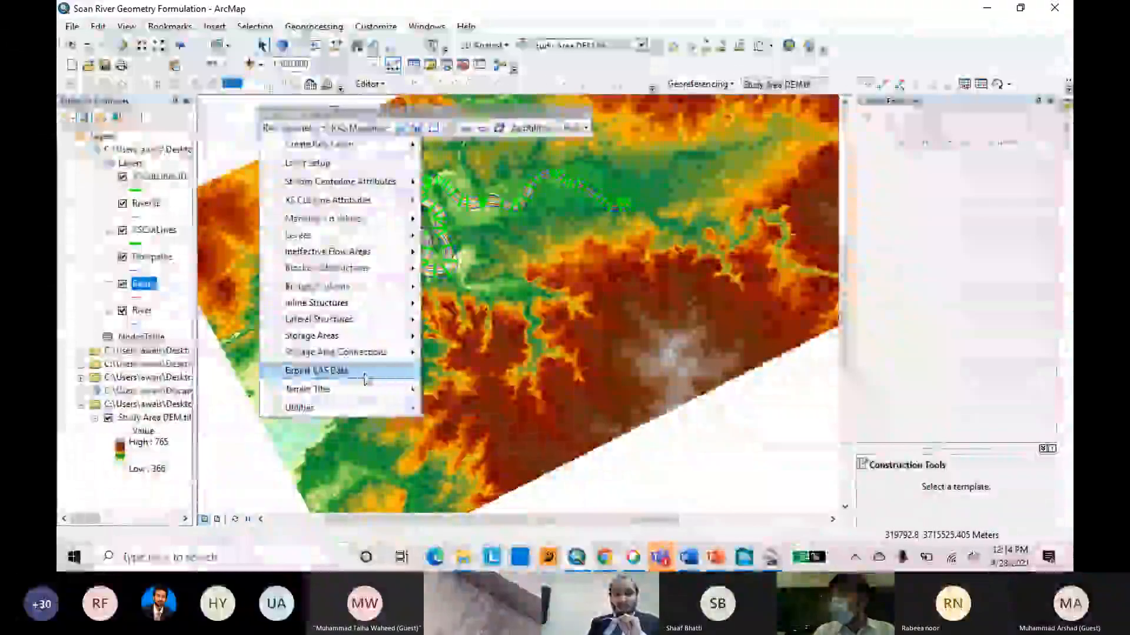
pyautogui.moveTo(366, 379)
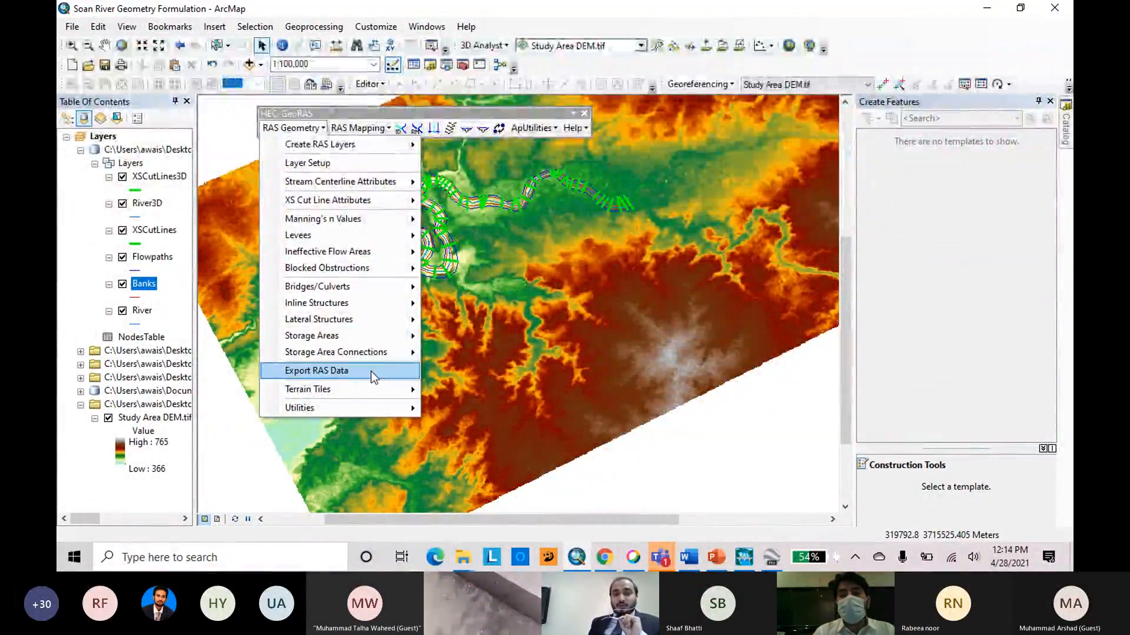
pyautogui.click(371, 372)
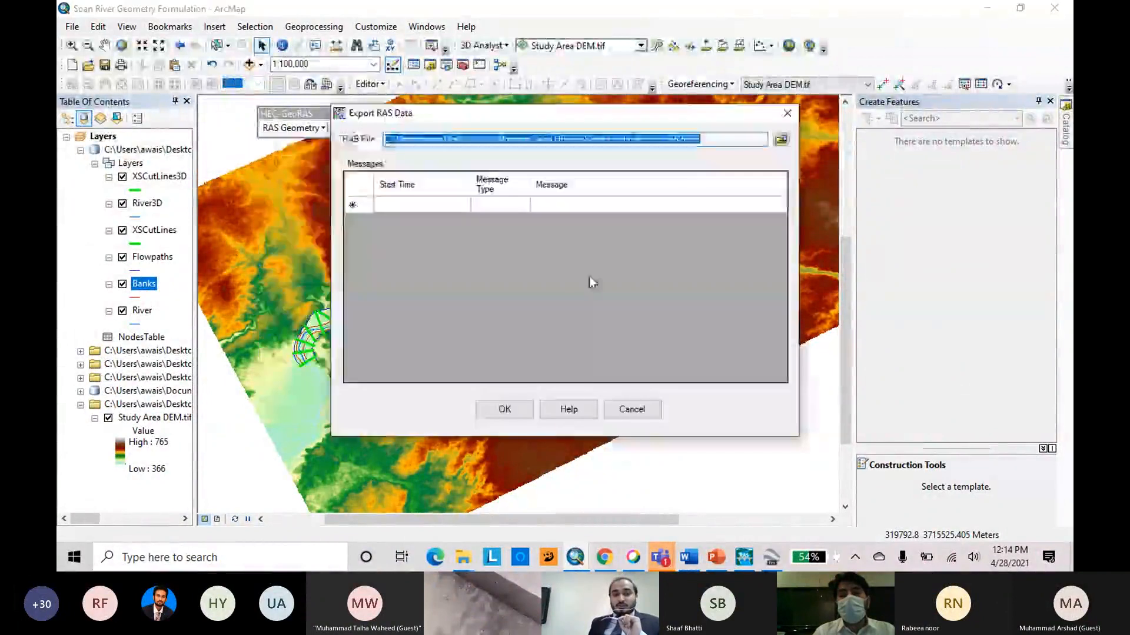
pyautogui.click(781, 141)
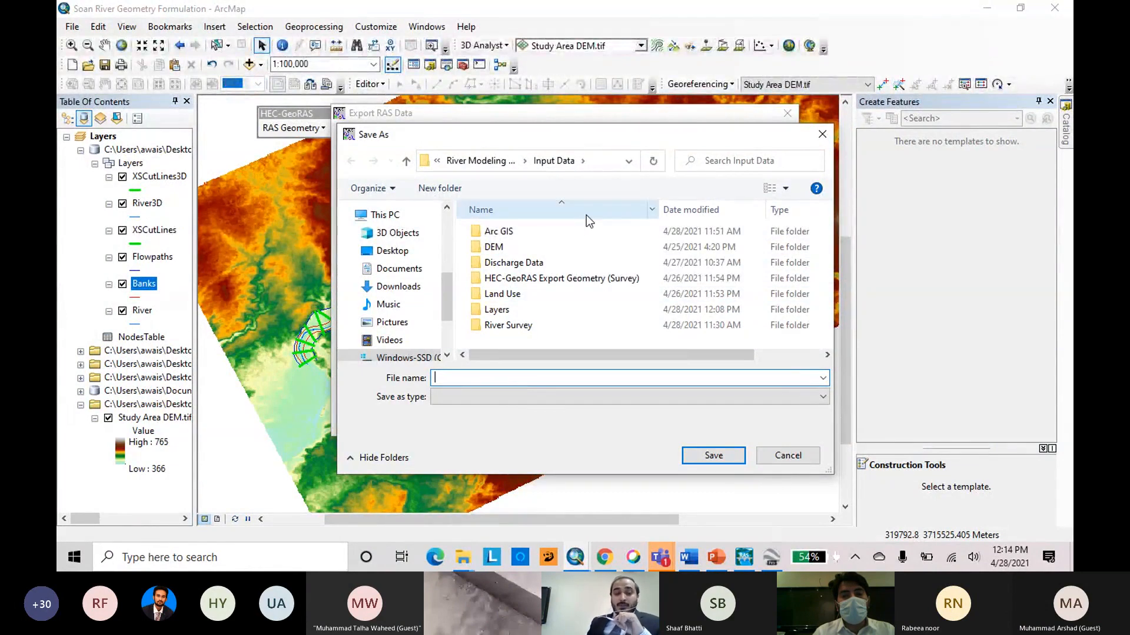
pyautogui.moveTo(592, 134); pyautogui.dragTo(591, 170)
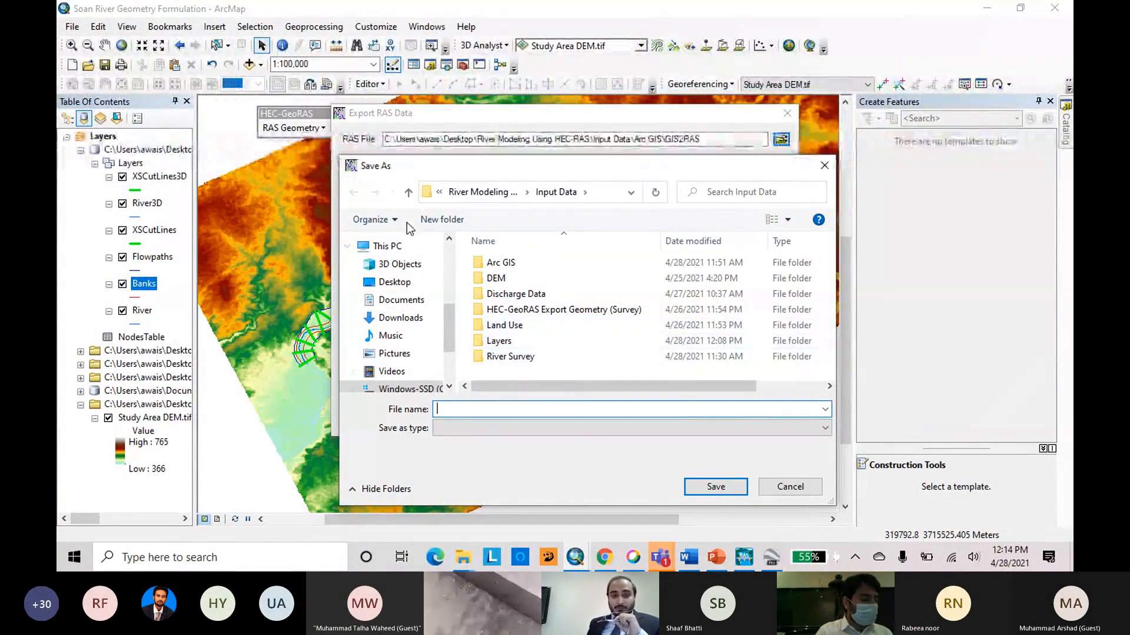
pyautogui.click(408, 192)
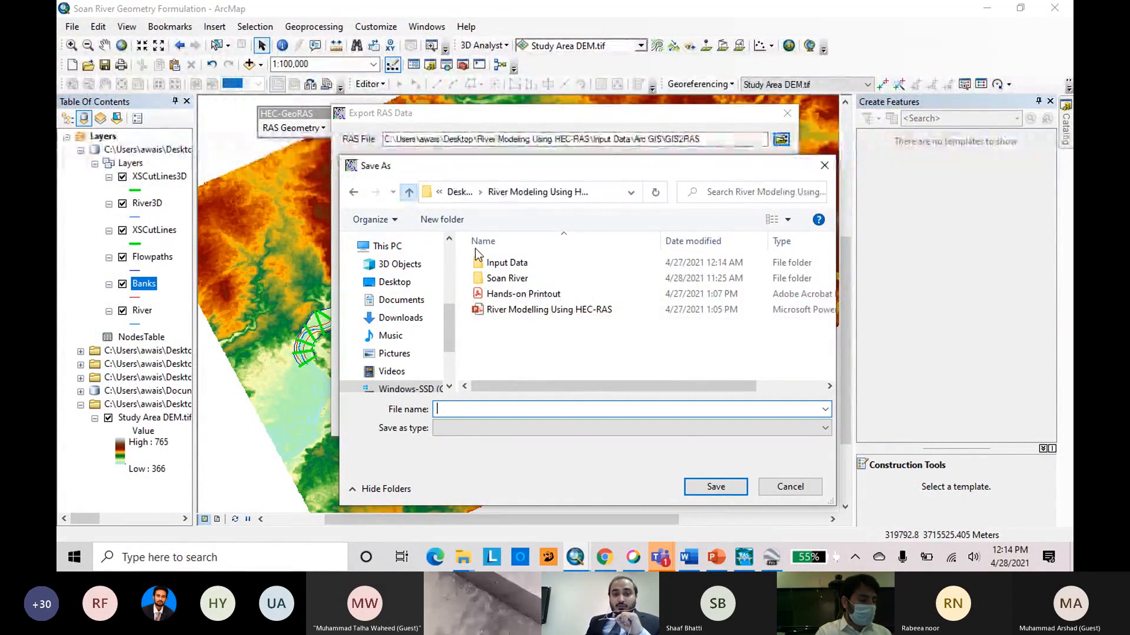
pyautogui.doubleClick(500, 279)
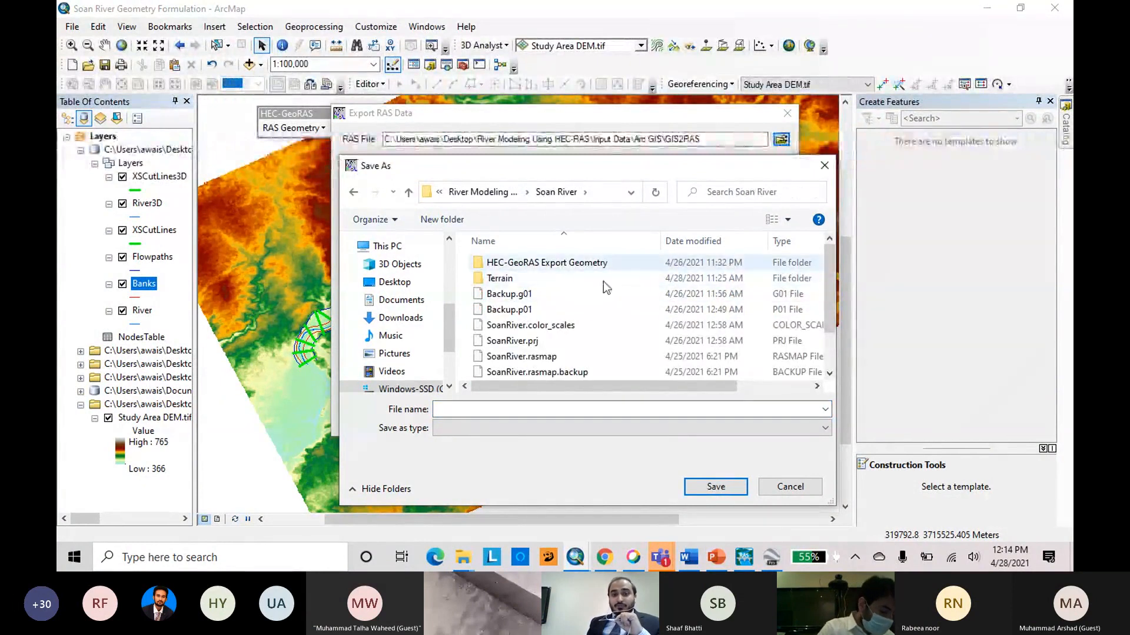
# Create a folder named GeoRAS Export Geo-04282021 inside the Soan River folder, and leave the file selection without saving.
pyautogui.rightClick(463, 293)
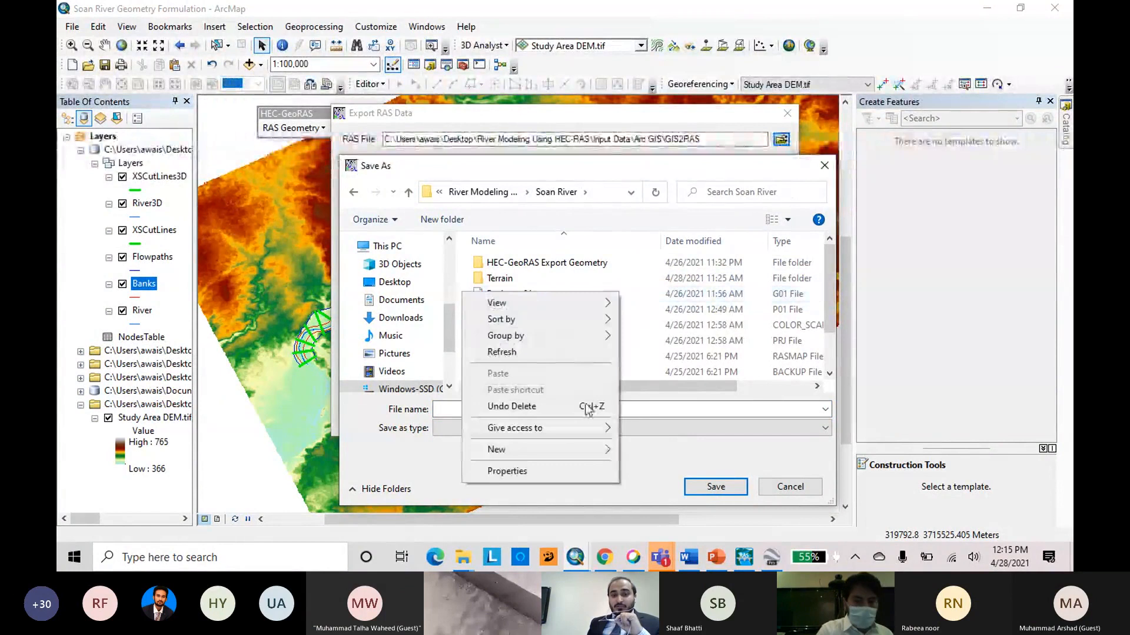
pyautogui.moveTo(607, 450)
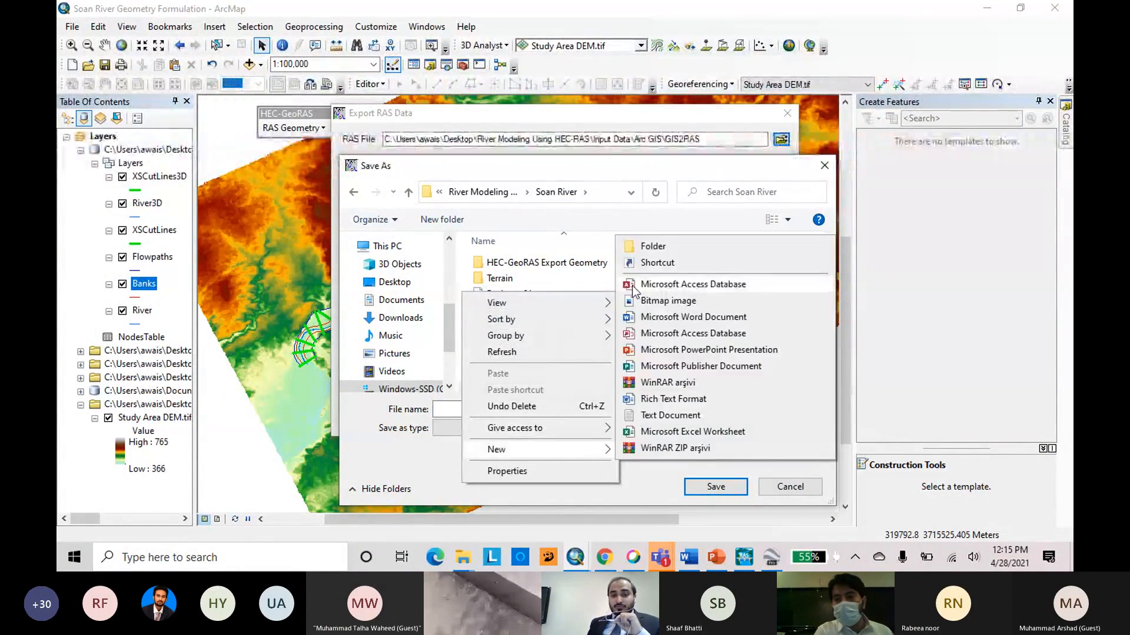
pyautogui.click(651, 246)
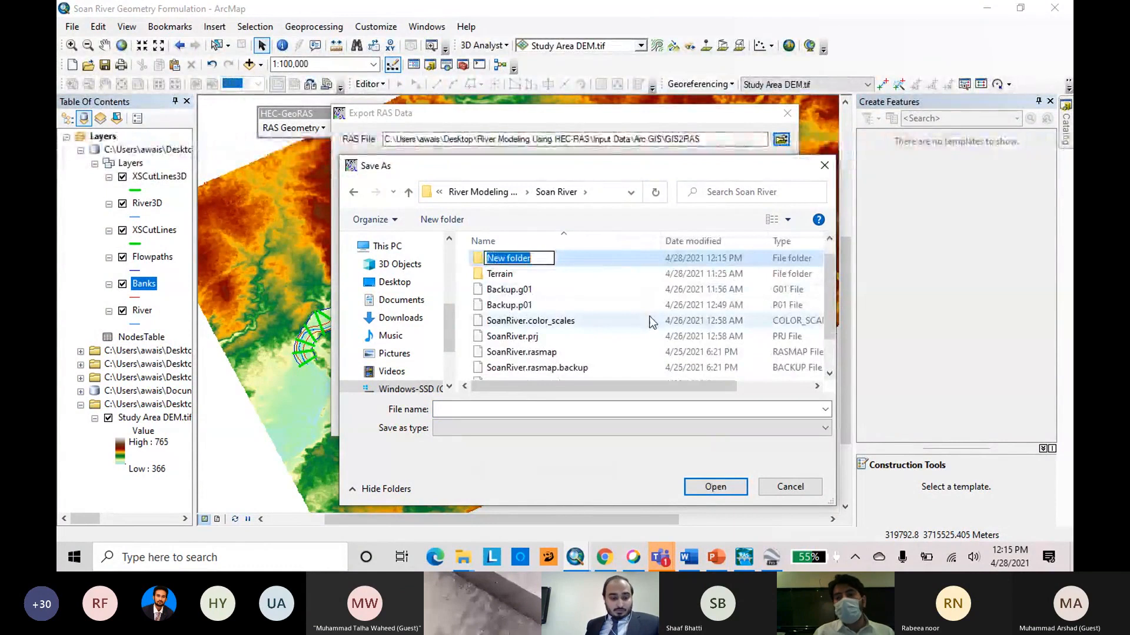
pyautogui.hotkey('shift', 'F10')
pyautogui.click(602, 169)
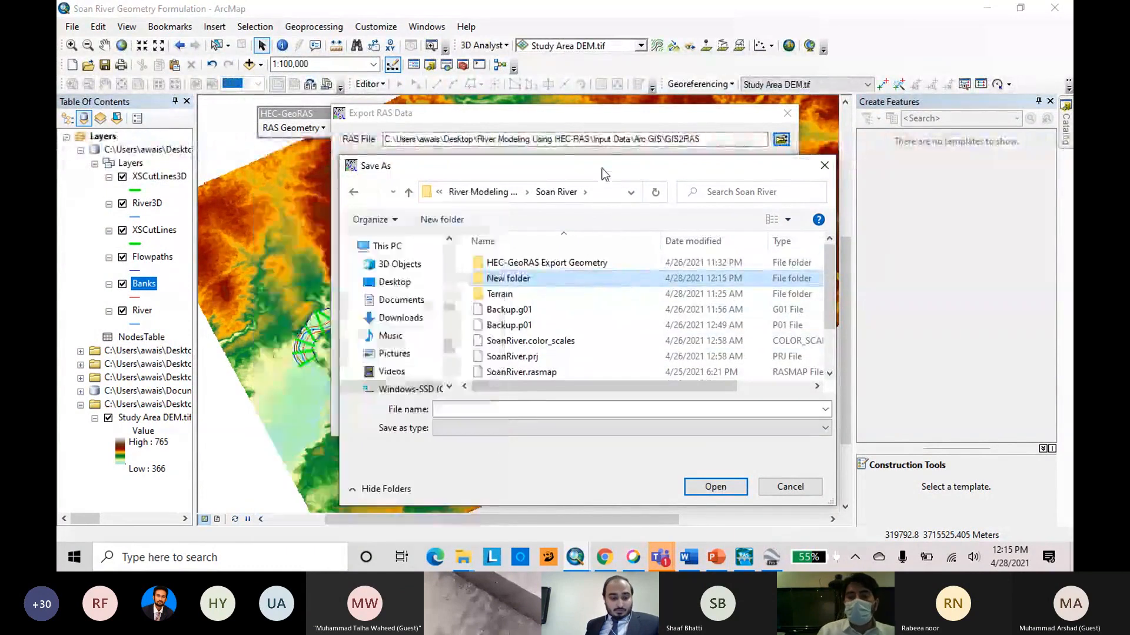
pyautogui.press('F2')
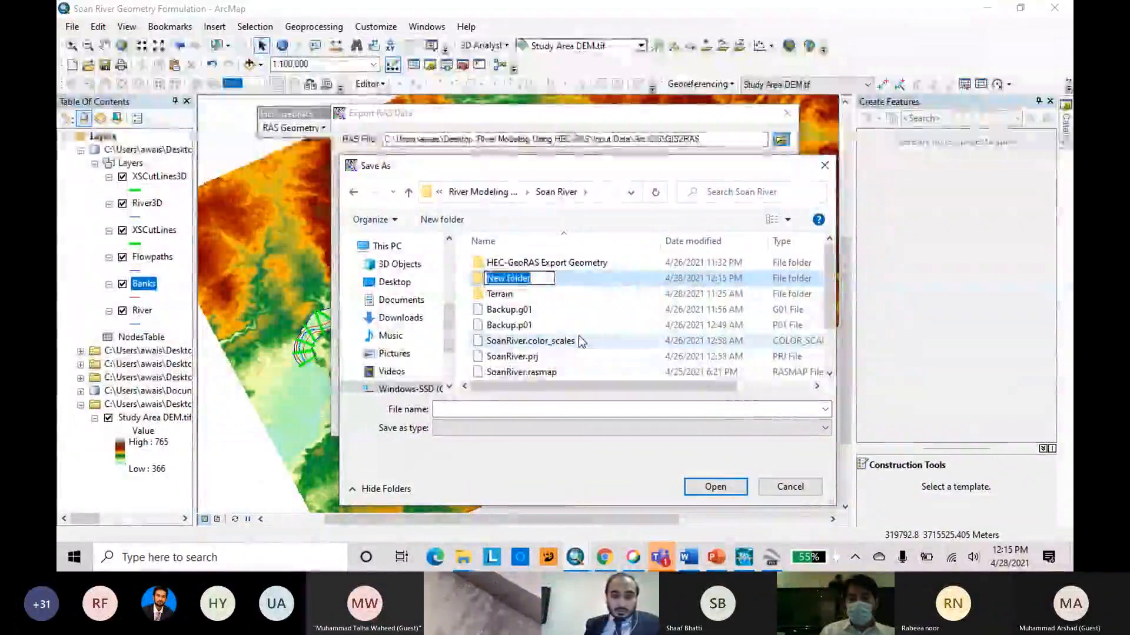
pyautogui.press('BackSpace')
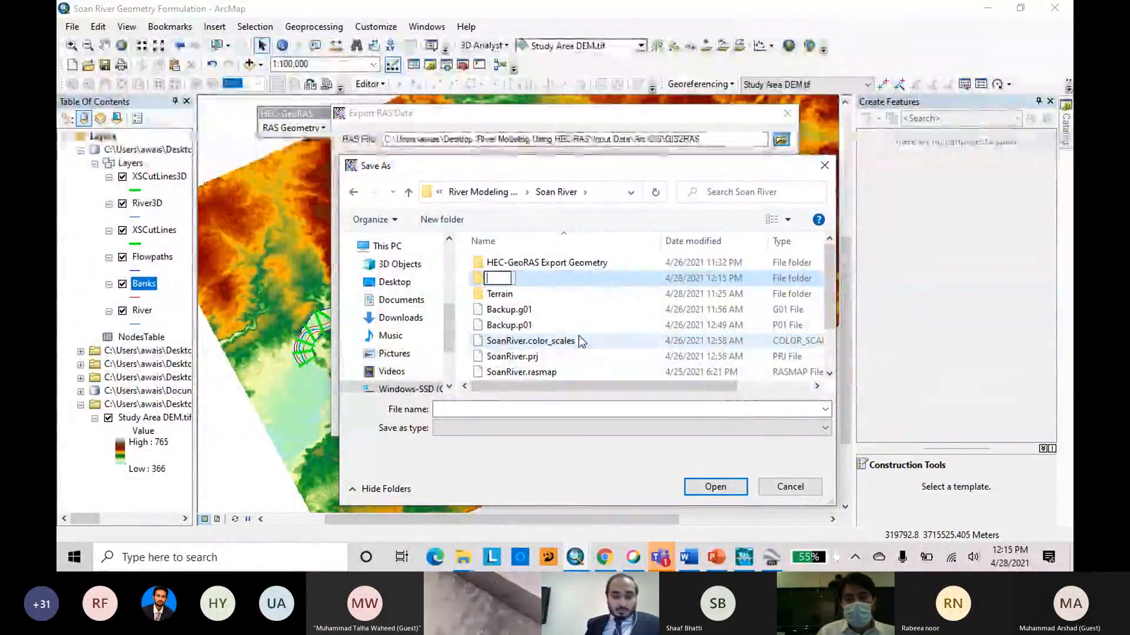
pyautogui.write('Ge')
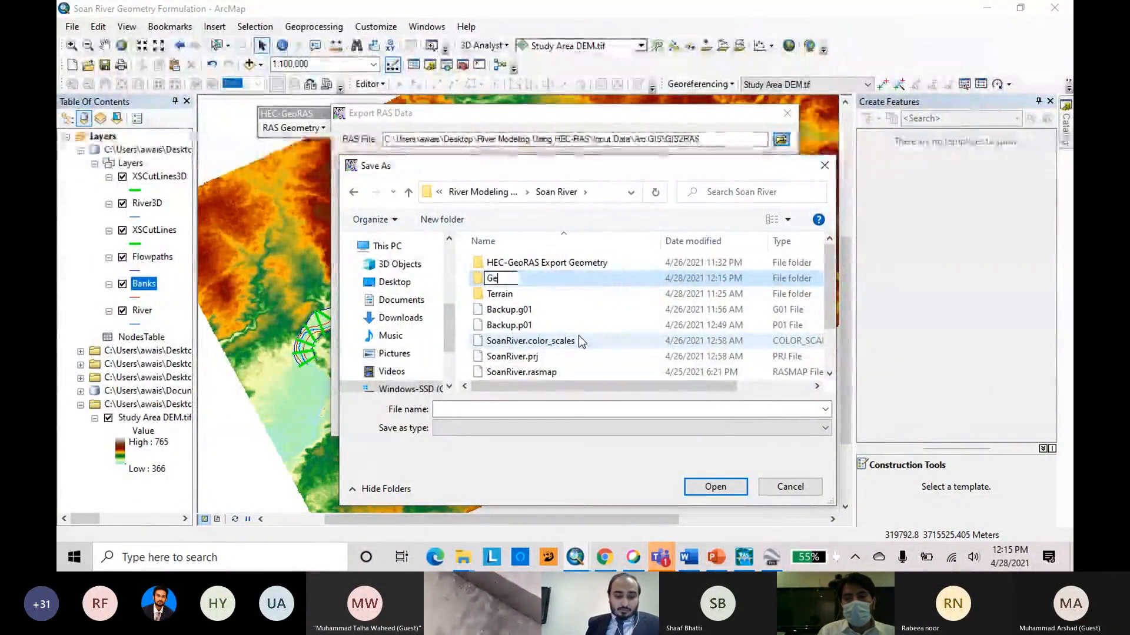
pyautogui.write('oRAS')
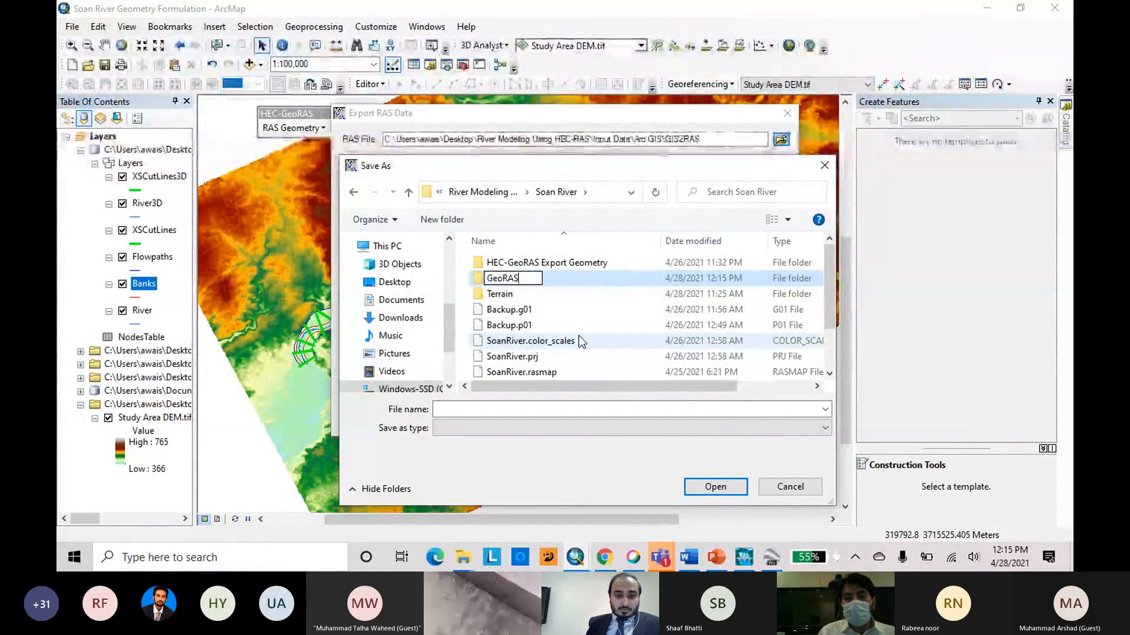
pyautogui.write(' Export')
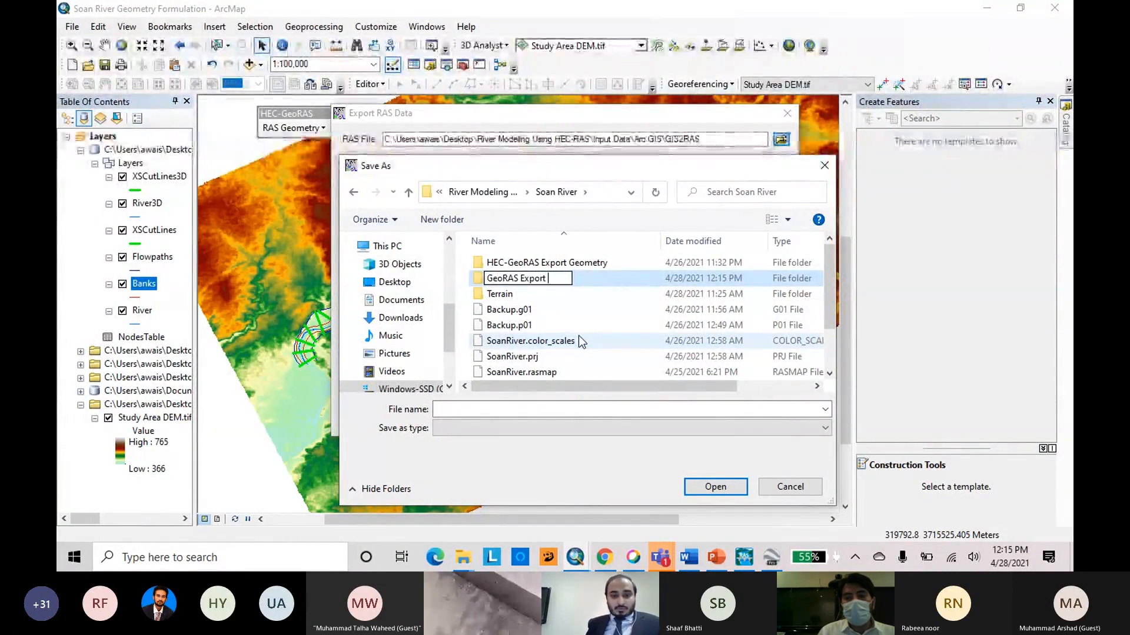
pyautogui.write(' Geo-')
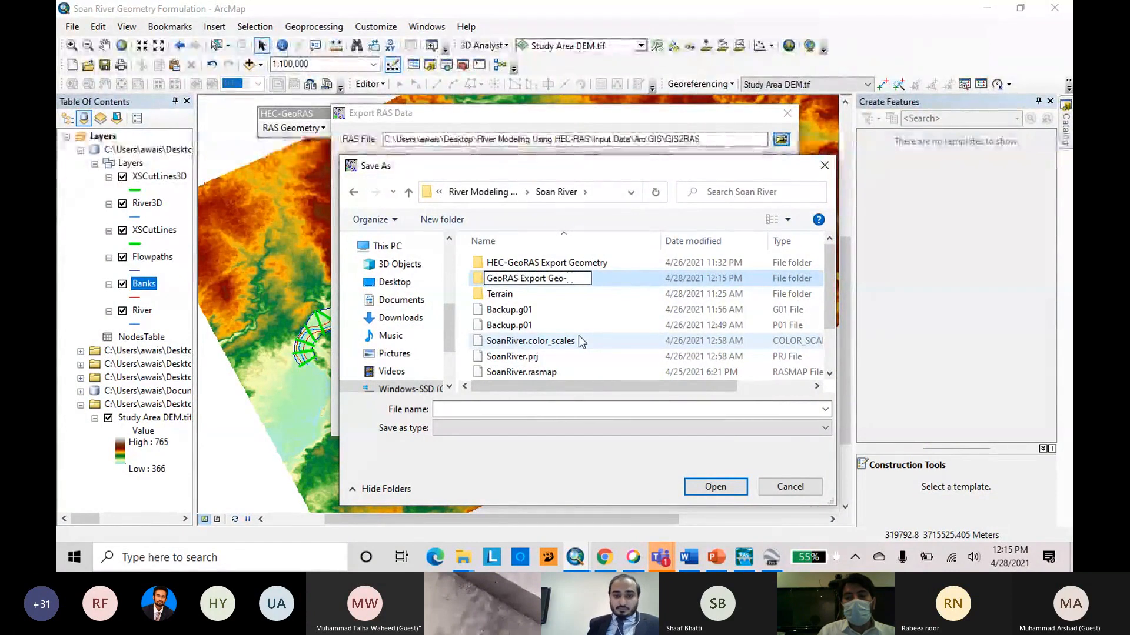
pyautogui.write('04282020')
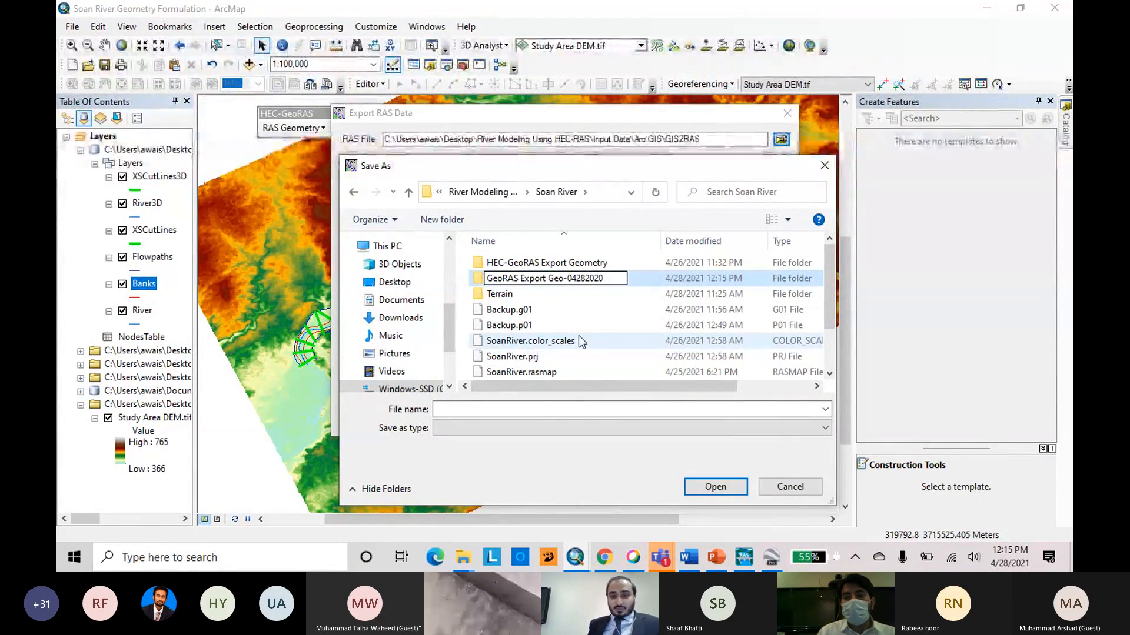
pyautogui.press('BackSpace')
pyautogui.write('1')
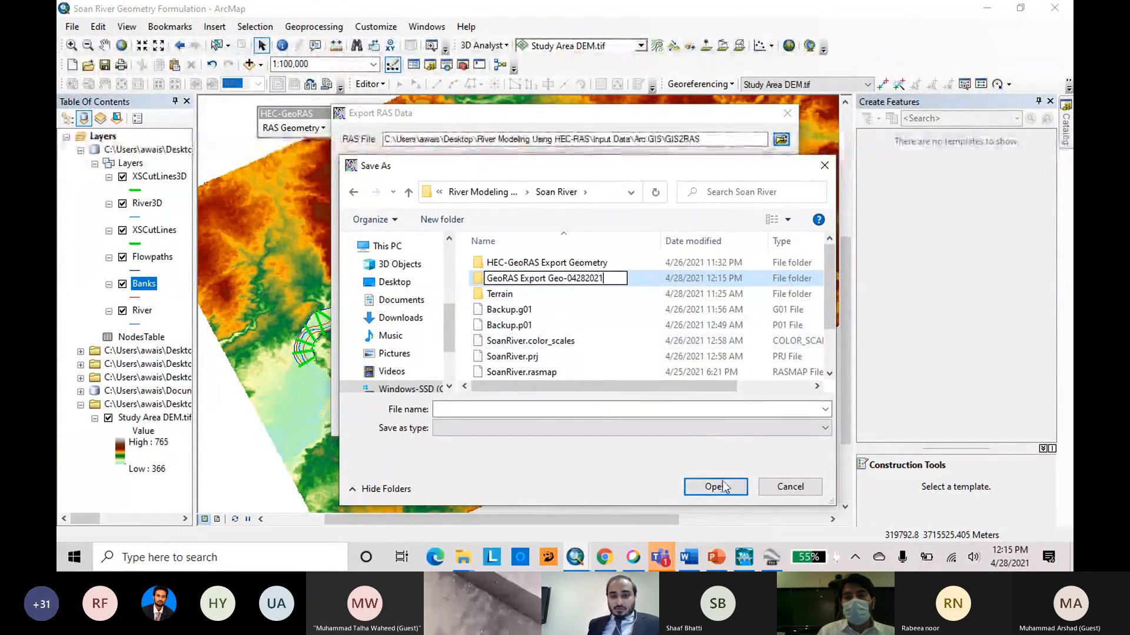
pyautogui.click(509, 310)
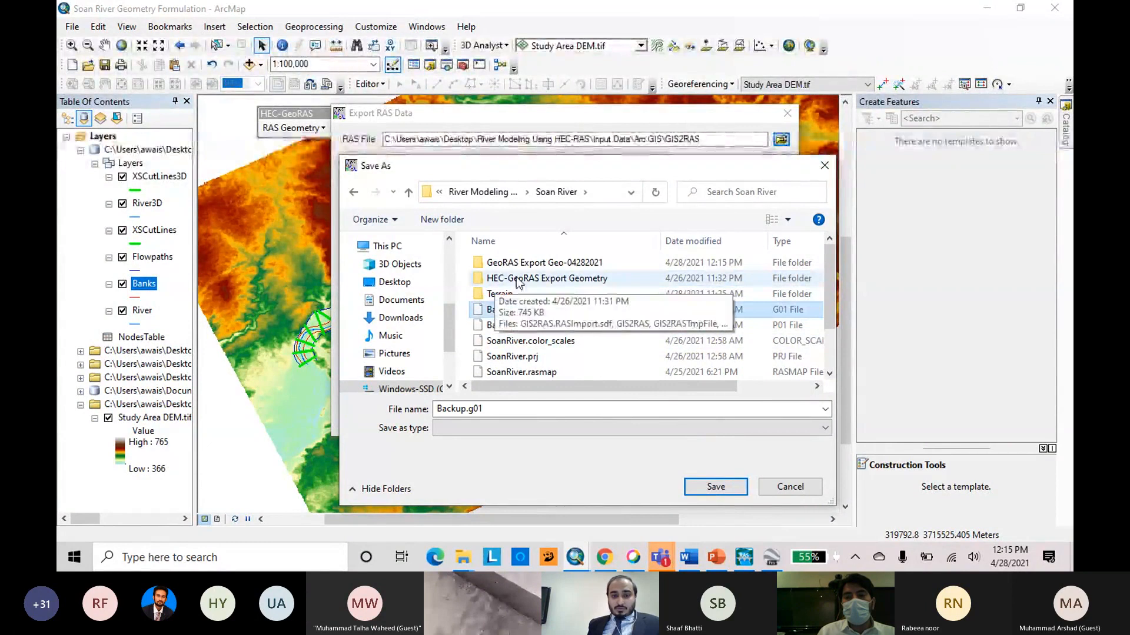
pyautogui.click(548, 264)
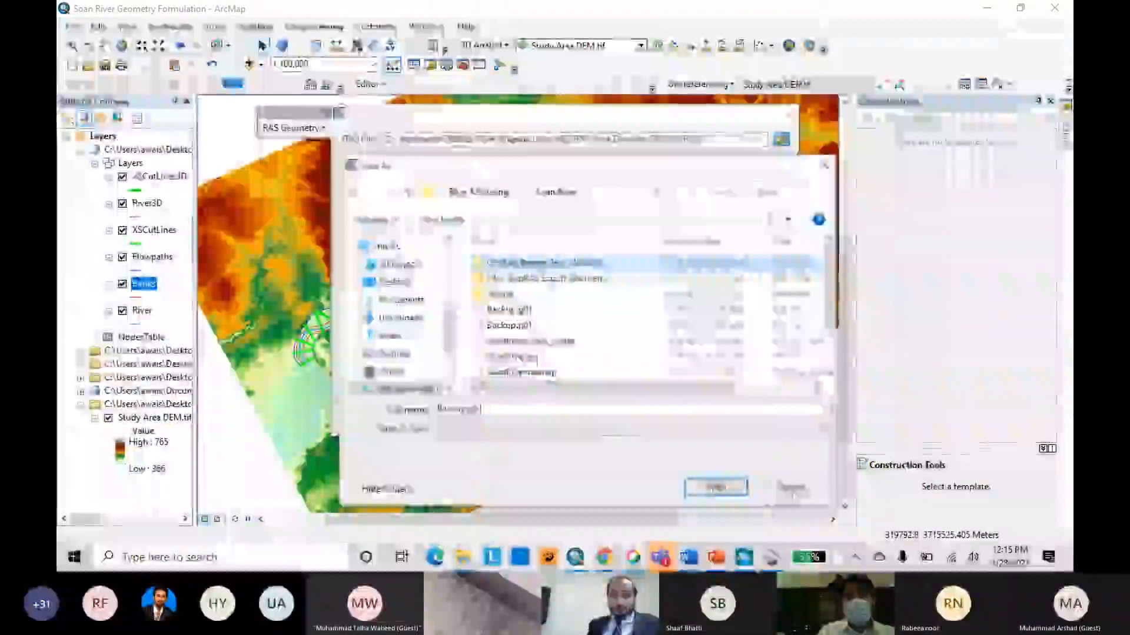
pyautogui.click(792, 490)
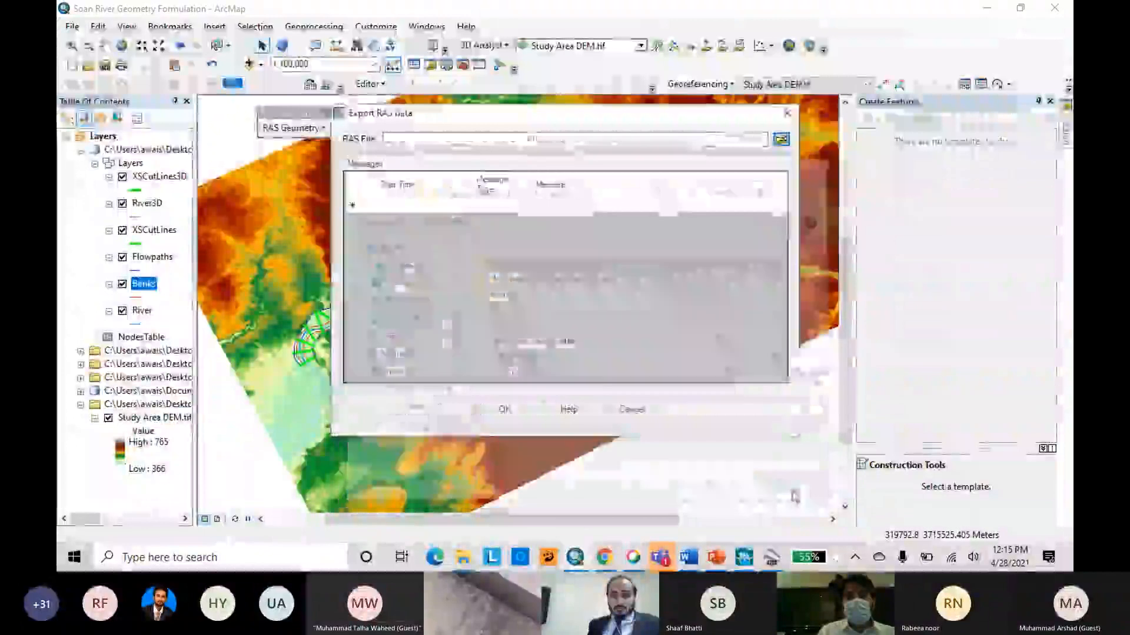
# Restart the RAS data export and browse to the GeoRAS Export Geo-04282021 folder inside Soan River for the RAS file.
pyautogui.click(632, 409)
pyautogui.click(323, 129)
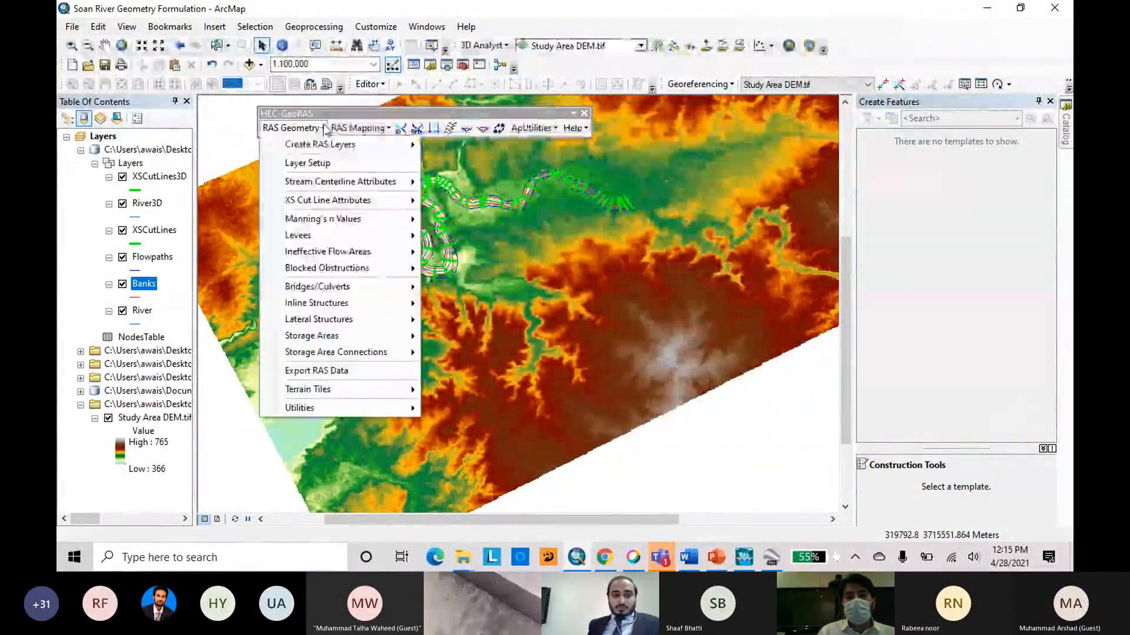
pyautogui.click(391, 371)
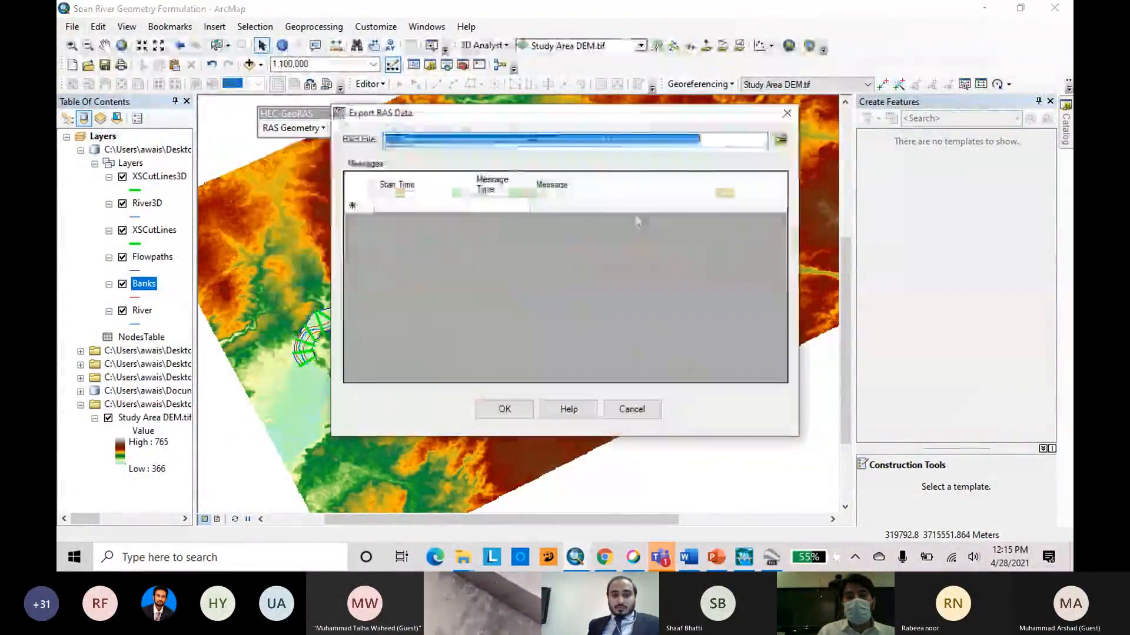
pyautogui.click(781, 140)
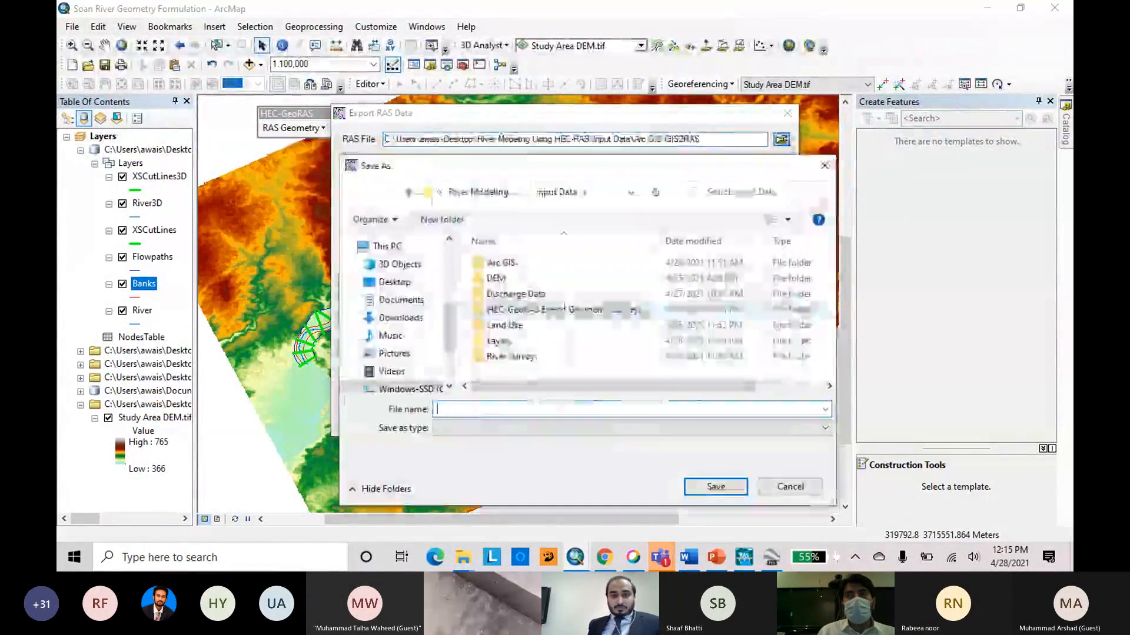
pyautogui.click(408, 192)
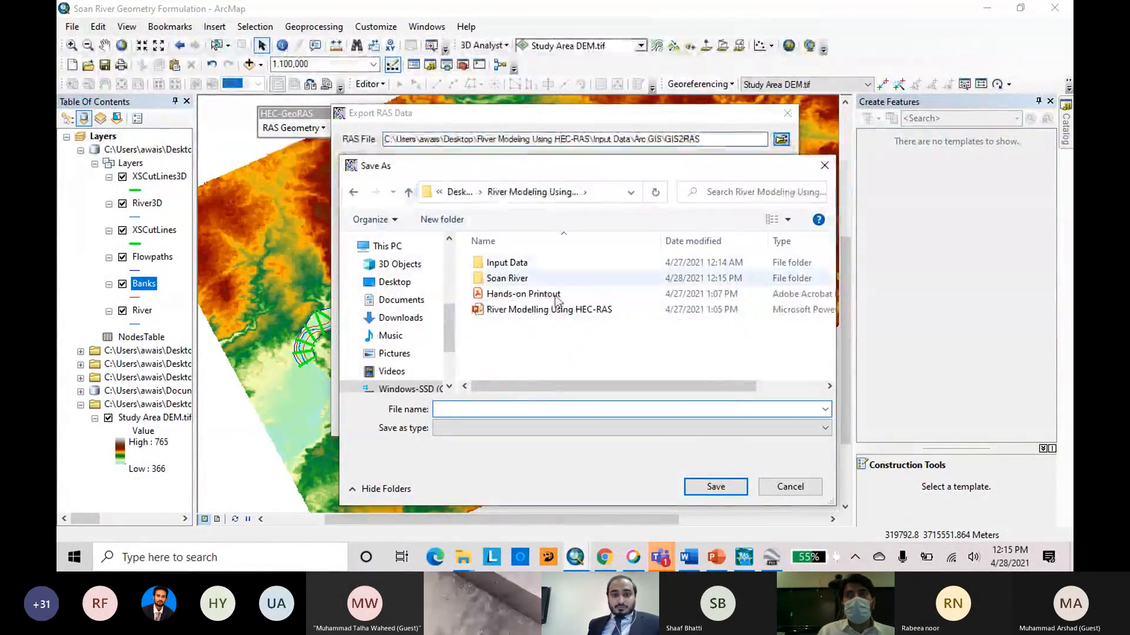
pyautogui.doubleClick(527, 280)
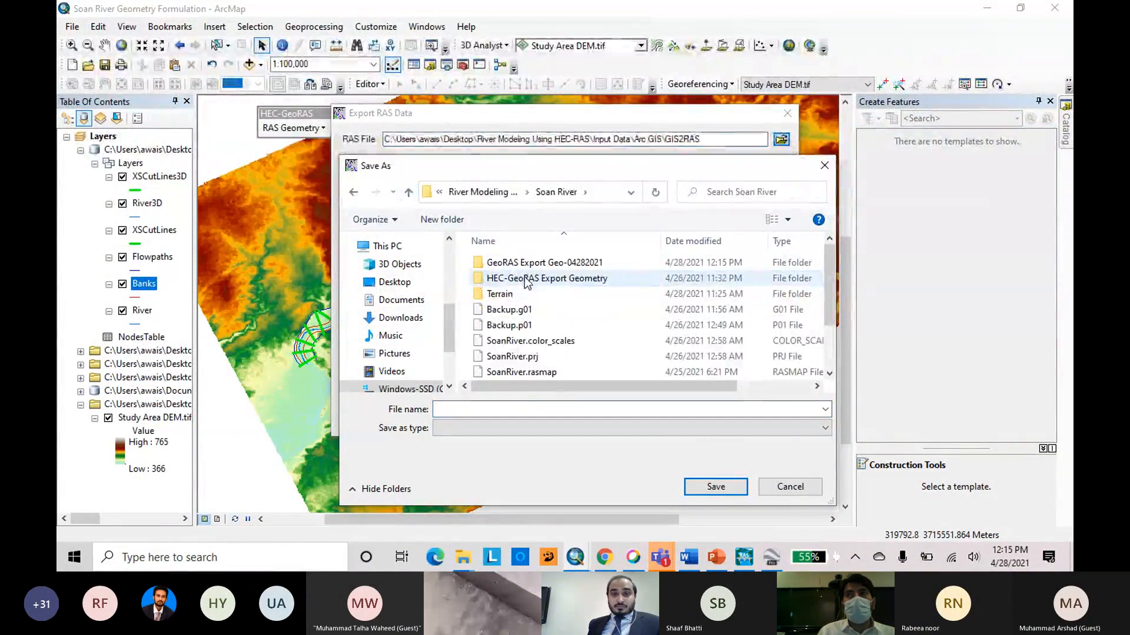
pyautogui.doubleClick(533, 264)
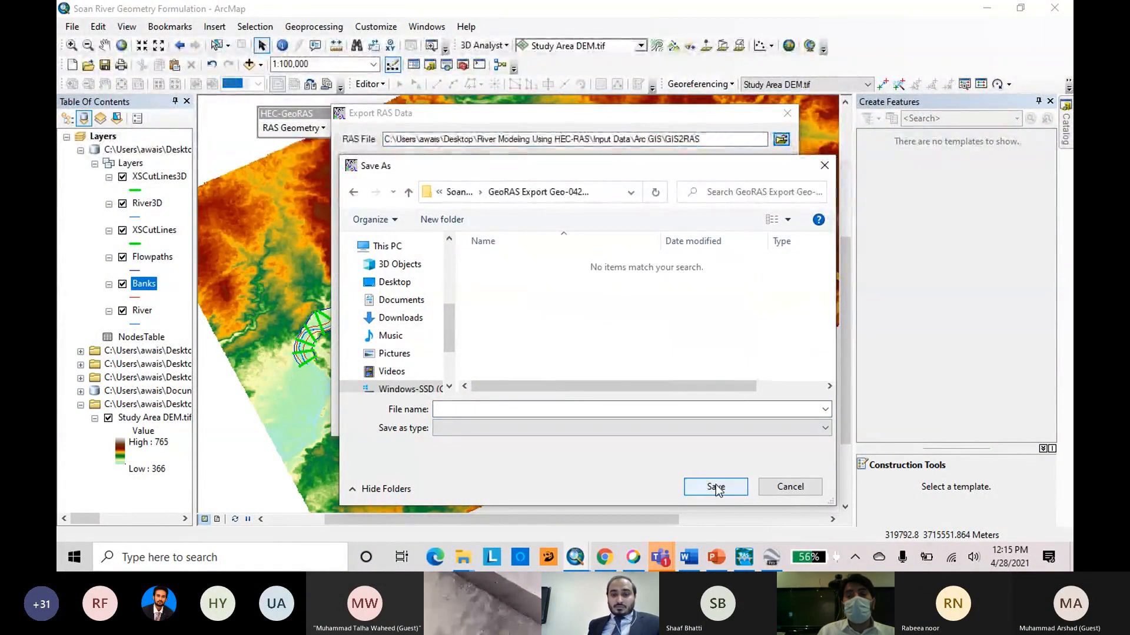
# Name the RAS export file GIS2RAS and save this file selection in the GeoRAS Export Geo-04282021 folder.
pyautogui.click(485, 410)
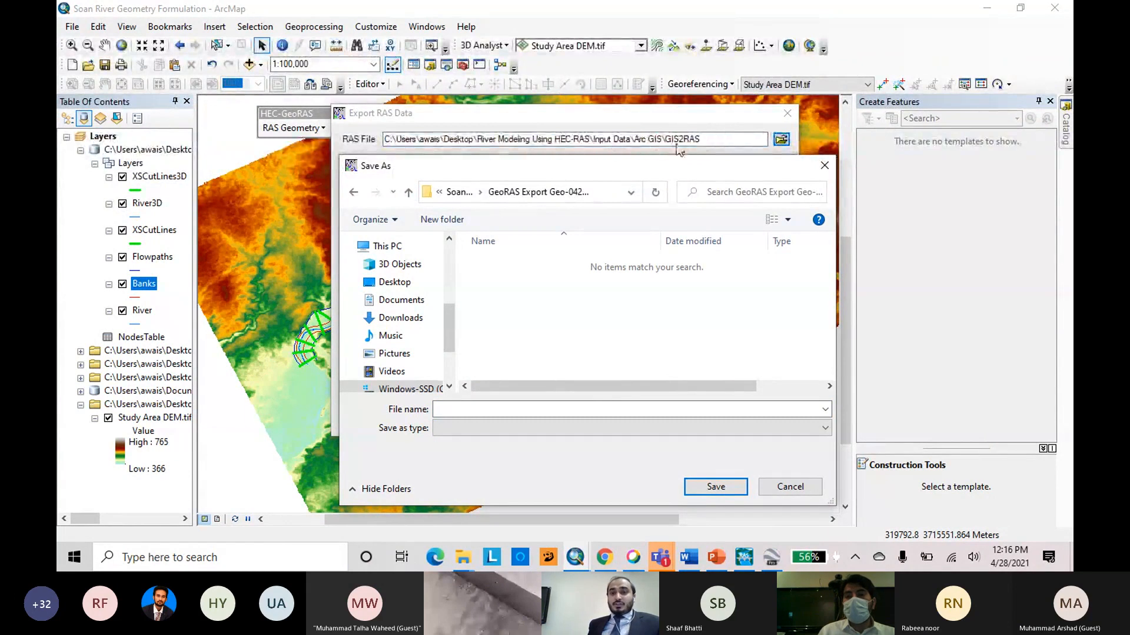
pyautogui.click(595, 408)
pyautogui.write('G')
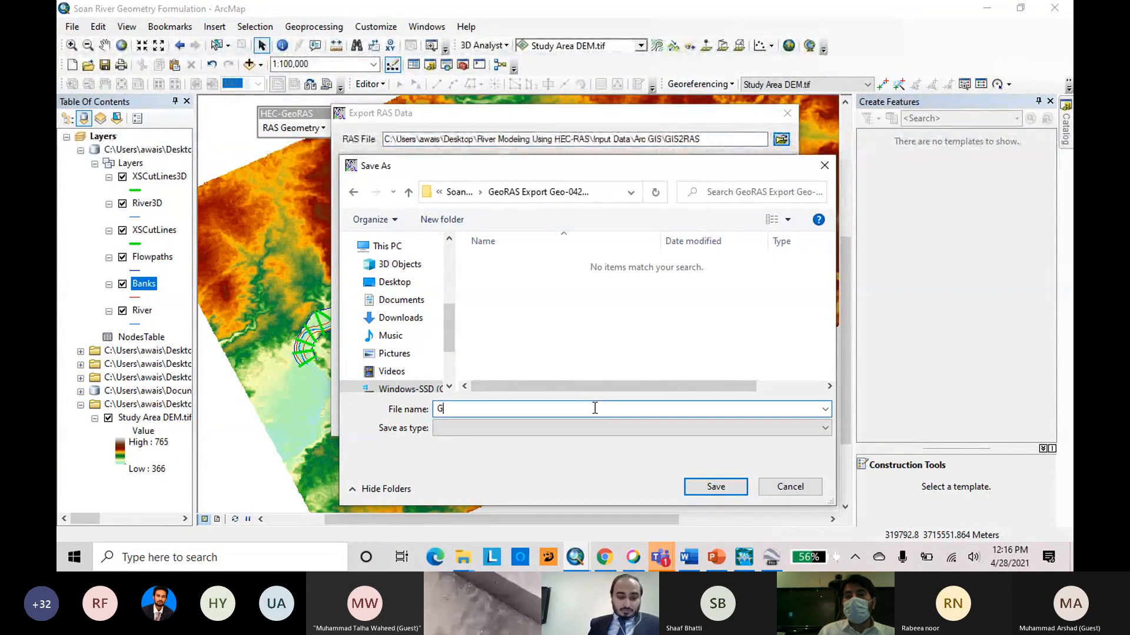
pyautogui.write('IS2')
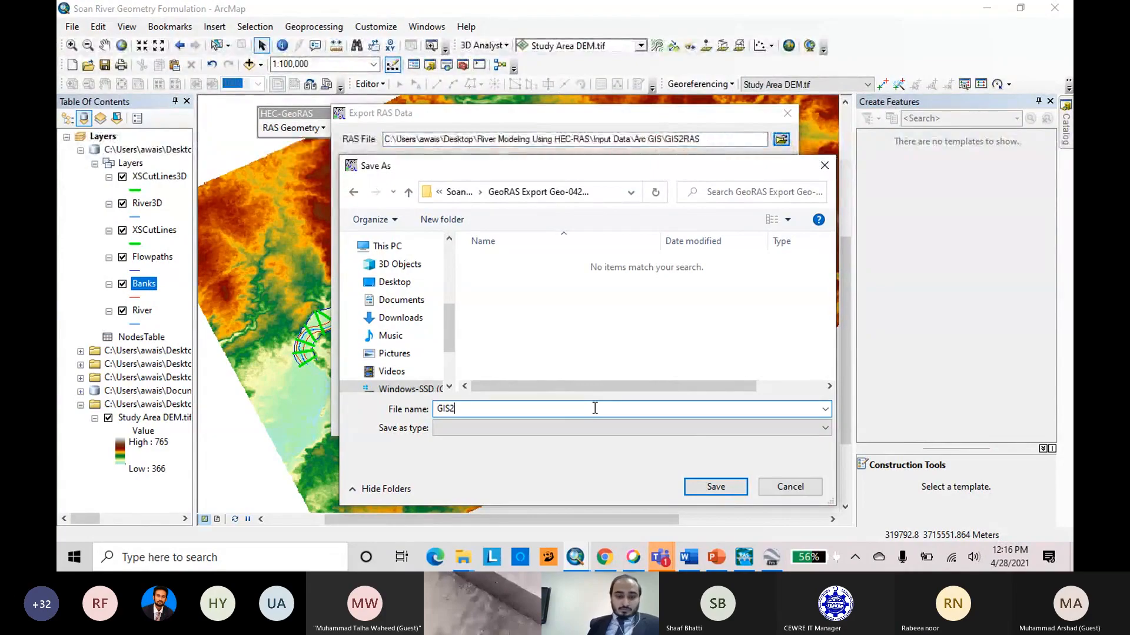
pyautogui.write('RAS')
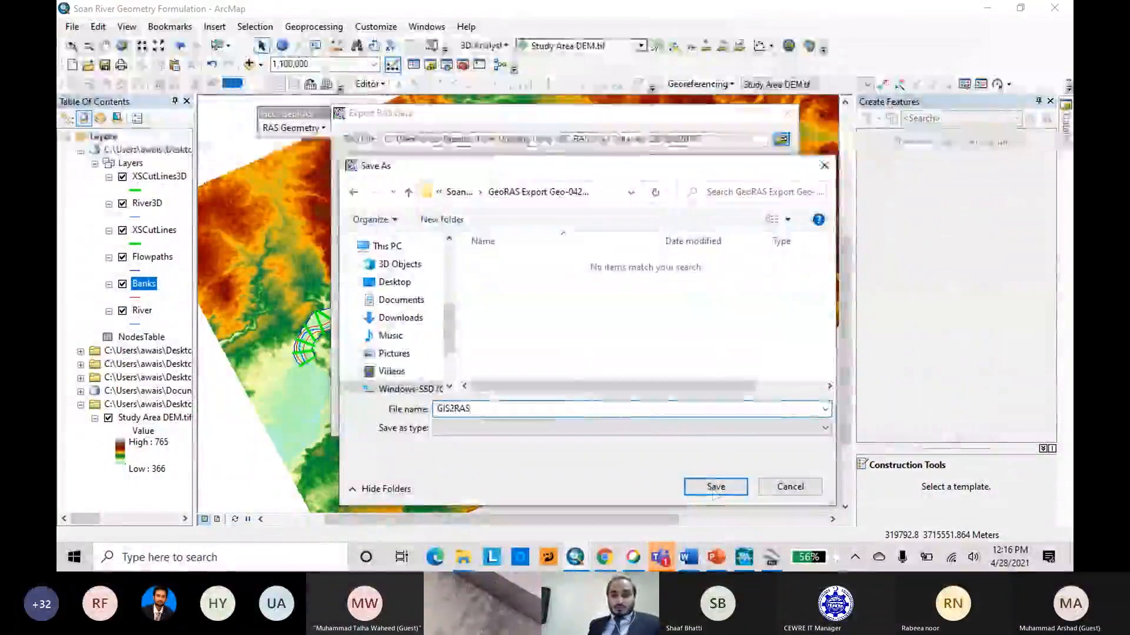
pyautogui.click(716, 487)
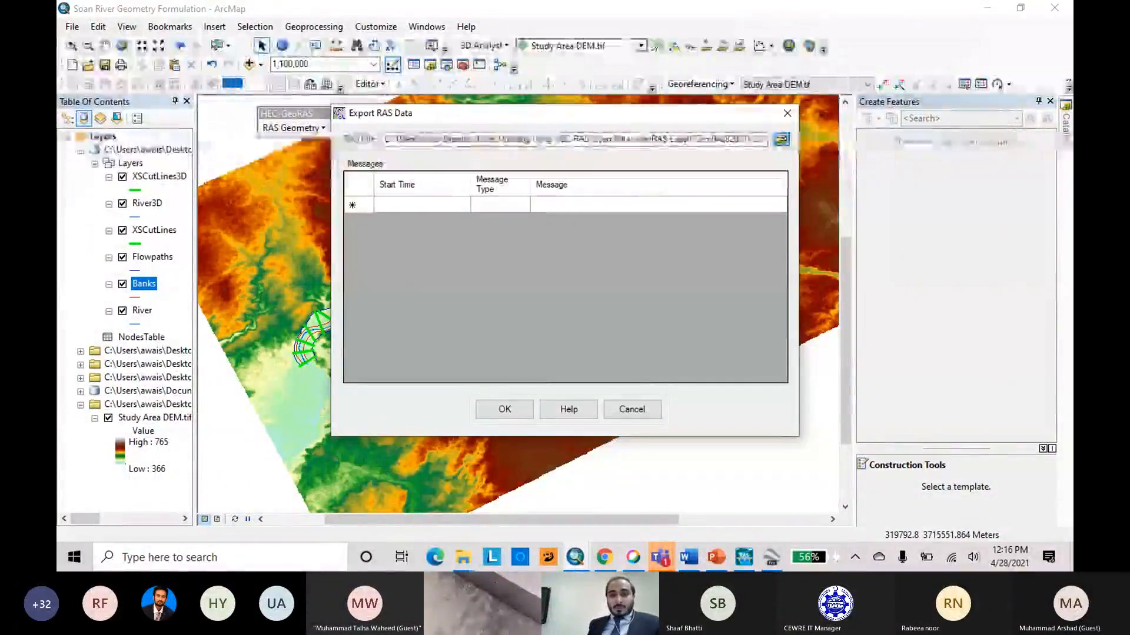
# Run the export of the GIS data for RAS and close the export dialog once it is done.
pyautogui.click(509, 410)
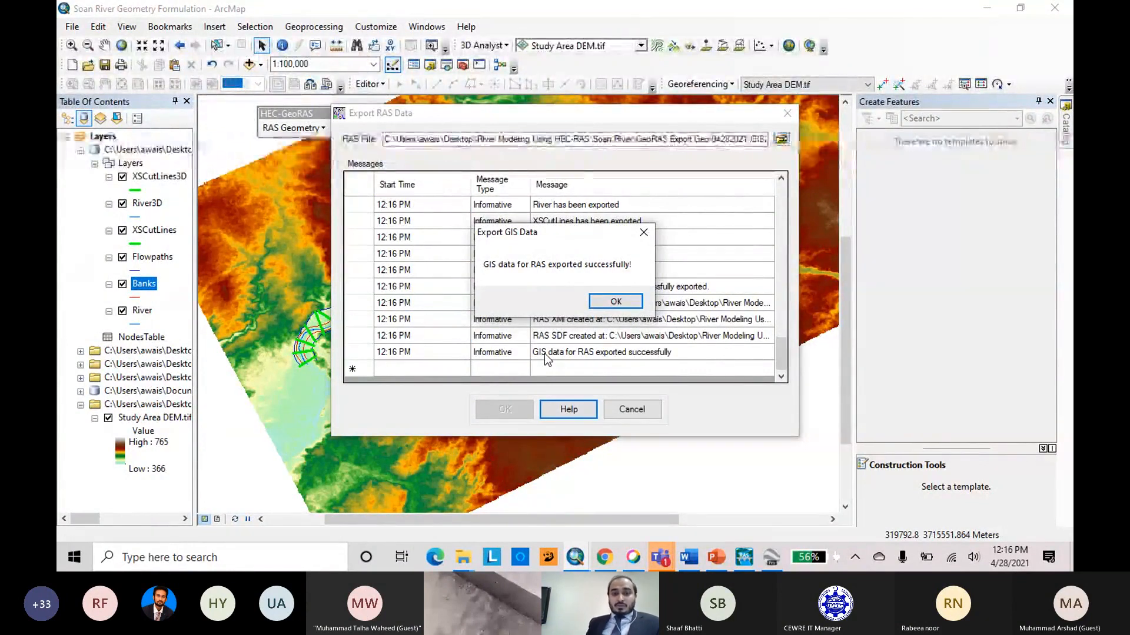
pyautogui.click(635, 303)
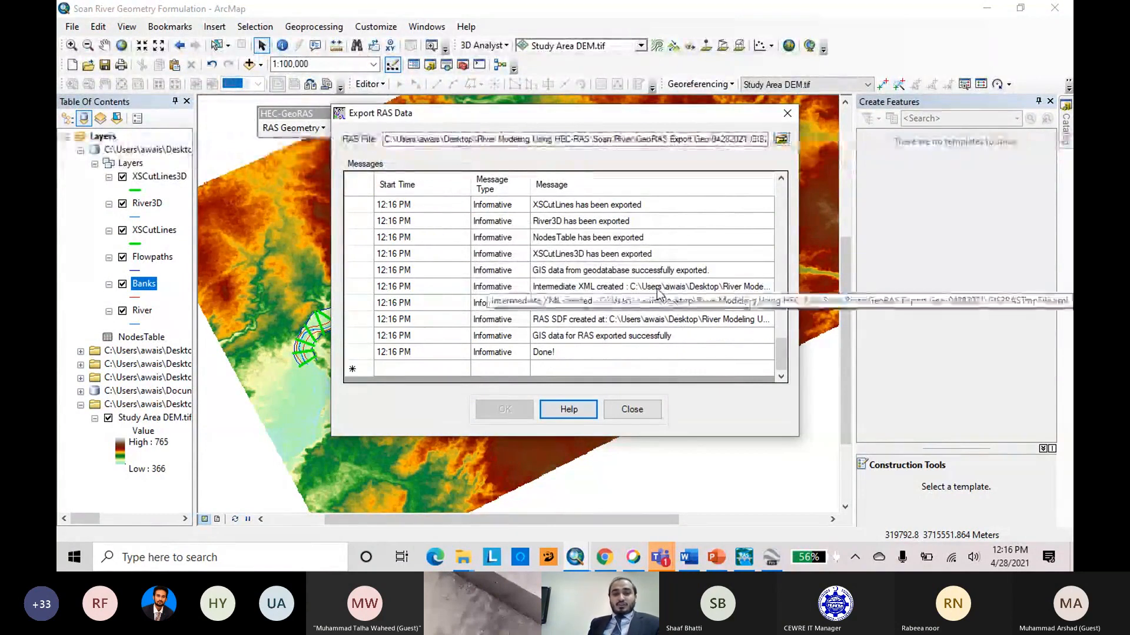
pyautogui.click(632, 410)
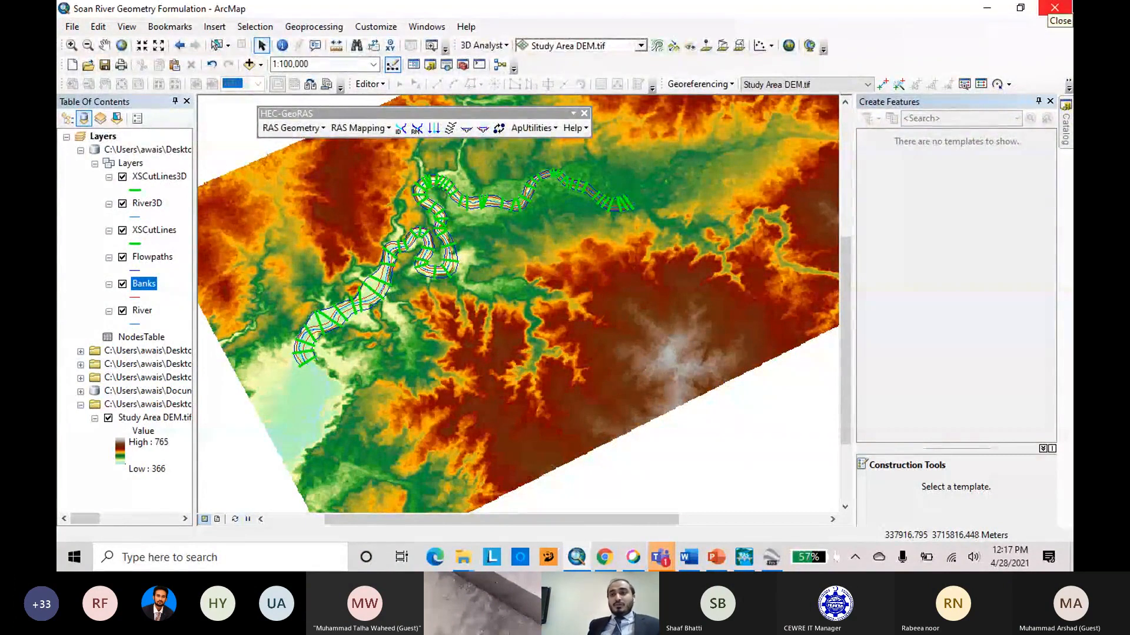
# Close ArcMap and switch to HEC-RAS, opening the geometric data editor of the Soan River Study project.
pyautogui.click(1068, 7)
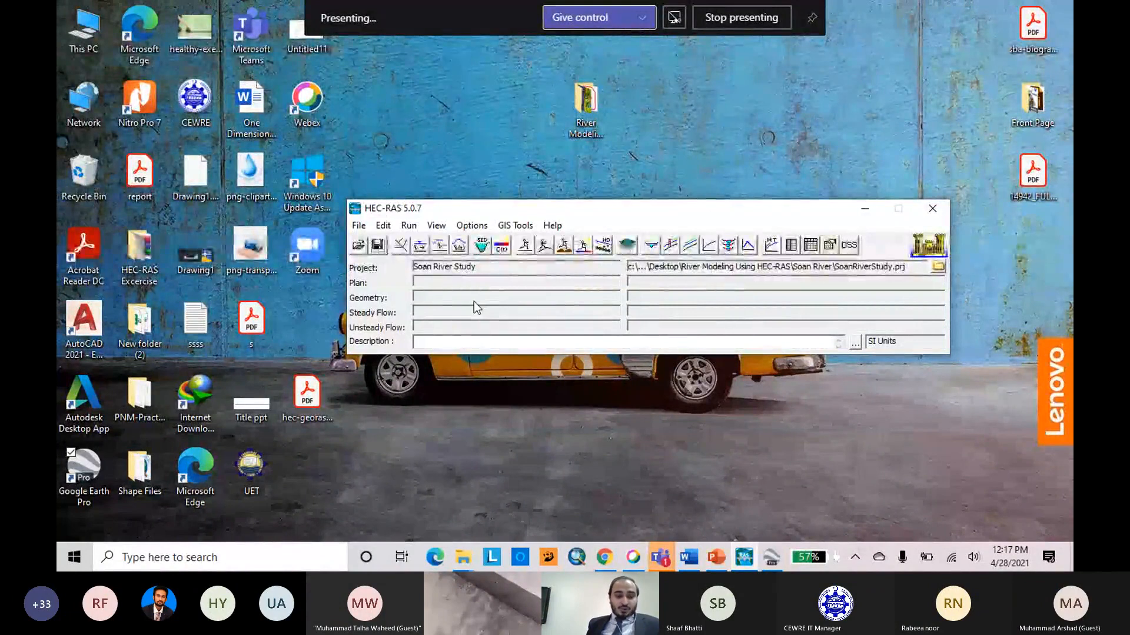
pyautogui.click(400, 246)
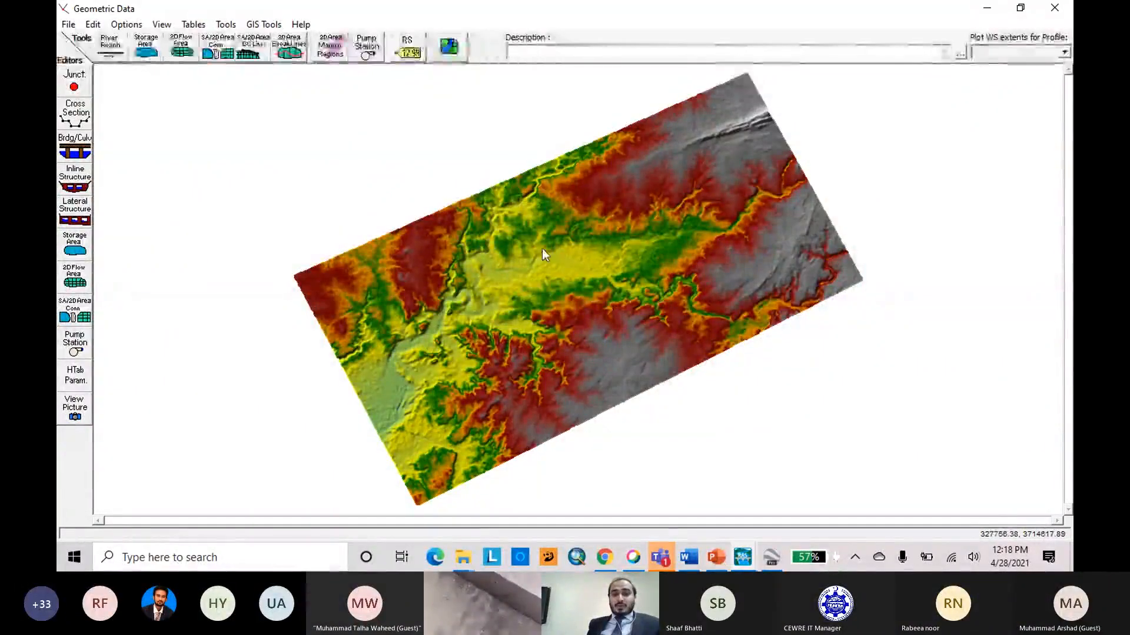
# Toggle the Plot Terrain option off and back on in the schematic's background layer settings.
pyautogui.click(448, 47)
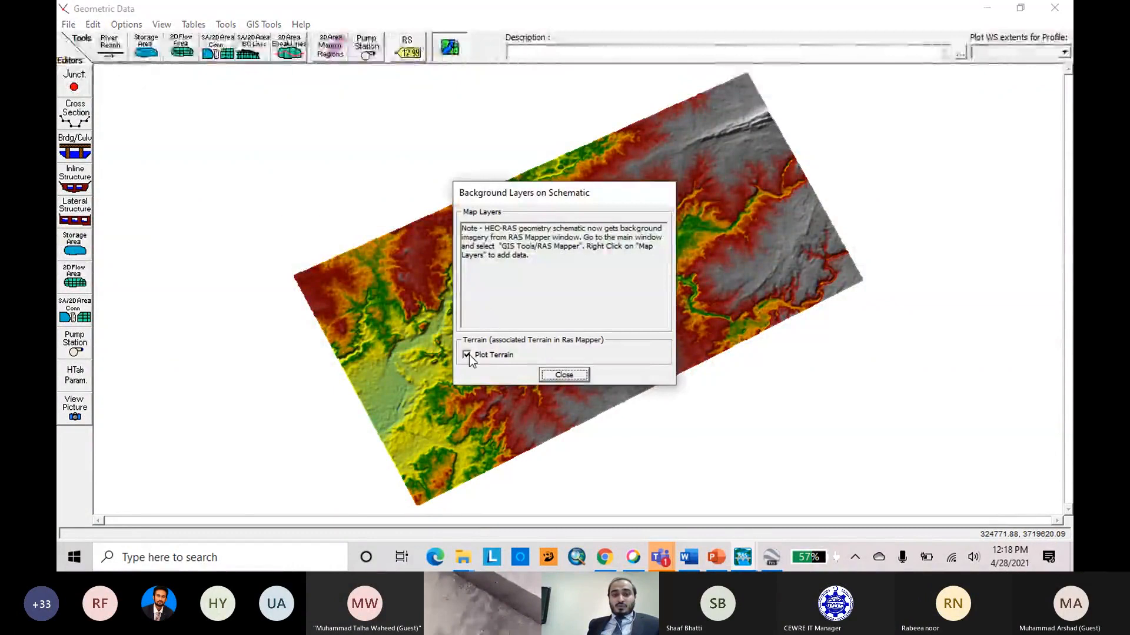
pyautogui.click(467, 356)
pyautogui.click(467, 355)
pyautogui.click(561, 371)
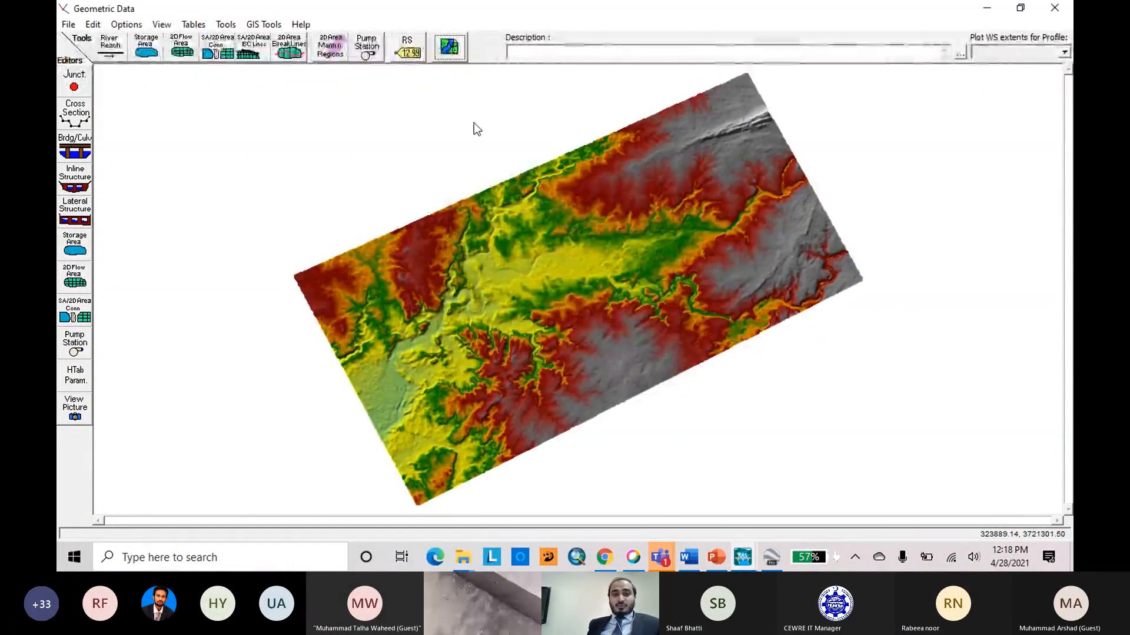
pyautogui.click(448, 47)
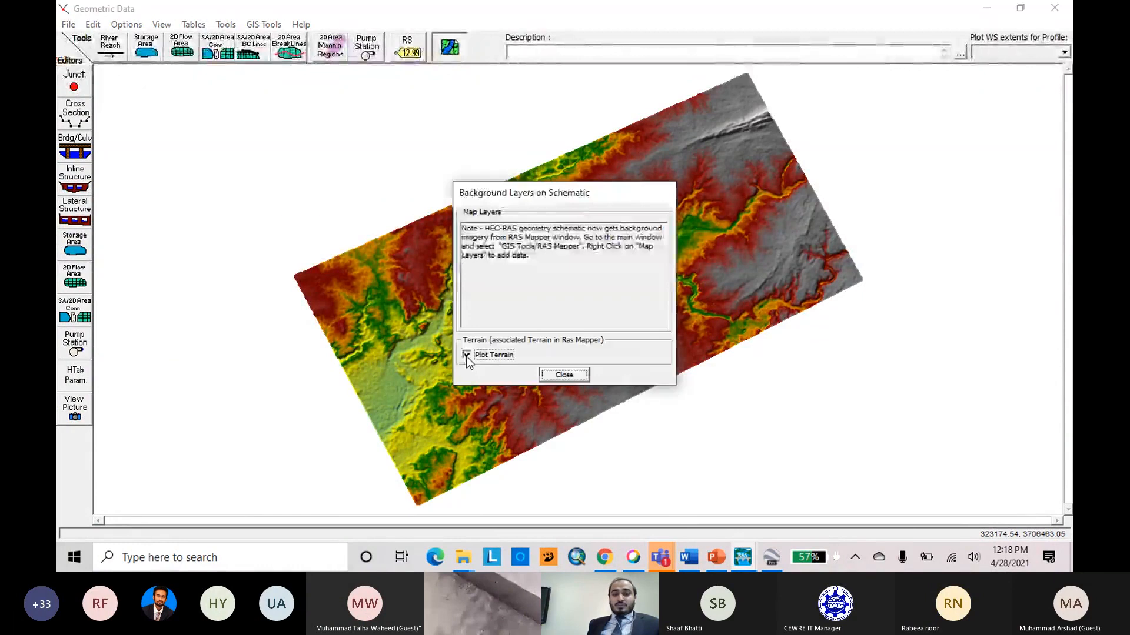
pyautogui.click(466, 355)
pyautogui.click(466, 356)
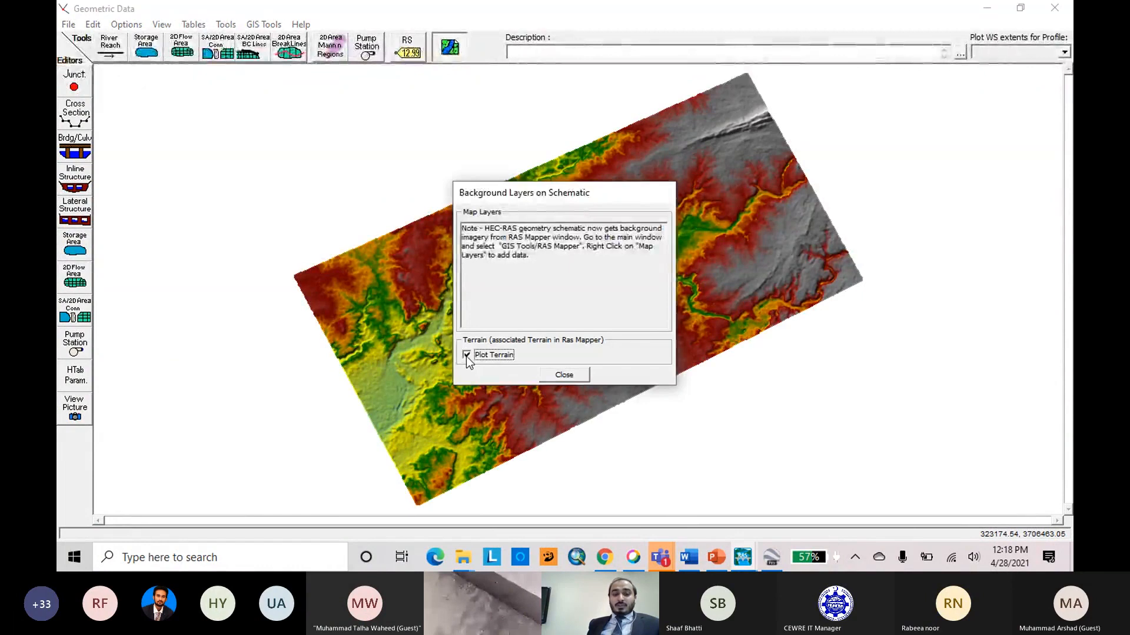
pyautogui.click(564, 376)
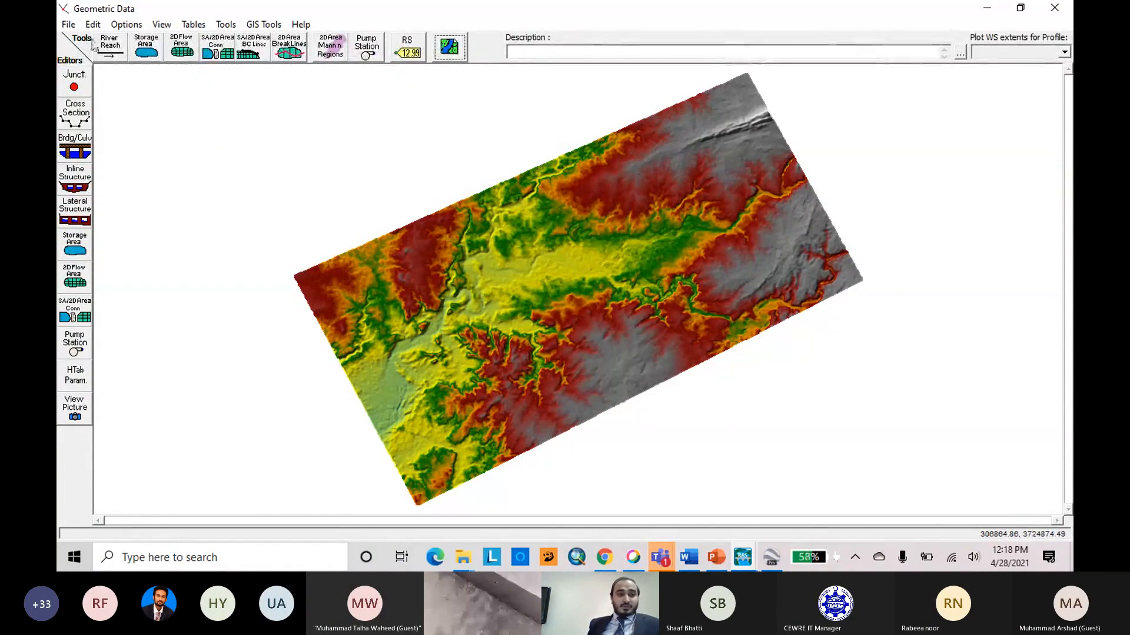
# Create new geometry data titled Soan River Study Geo in the Soan River folder.
pyautogui.click(69, 25)
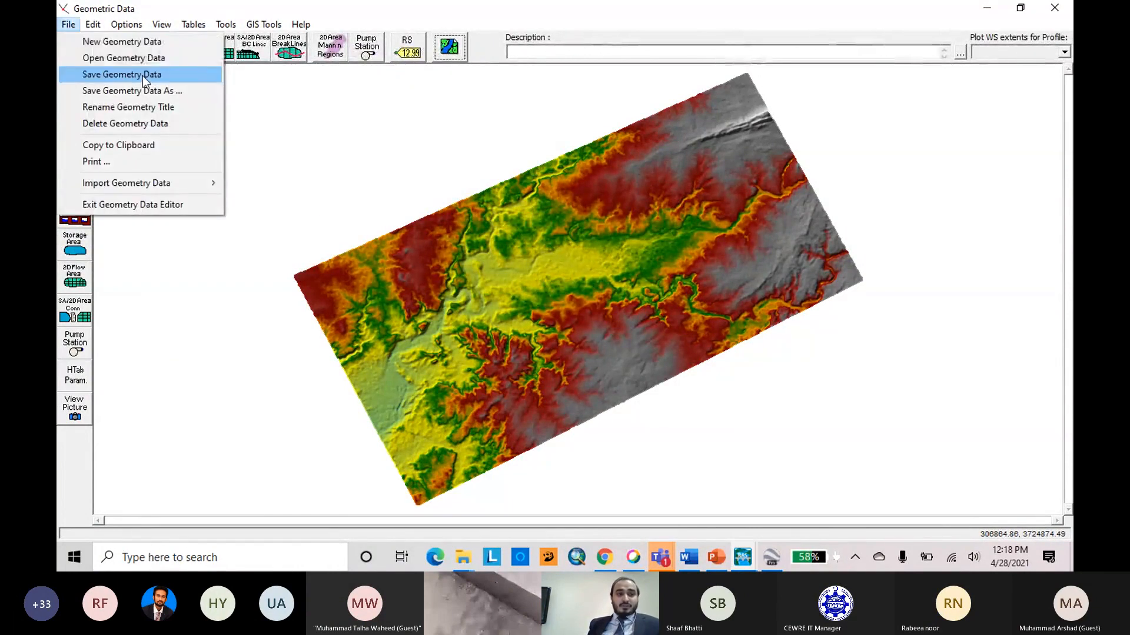
pyautogui.click(145, 42)
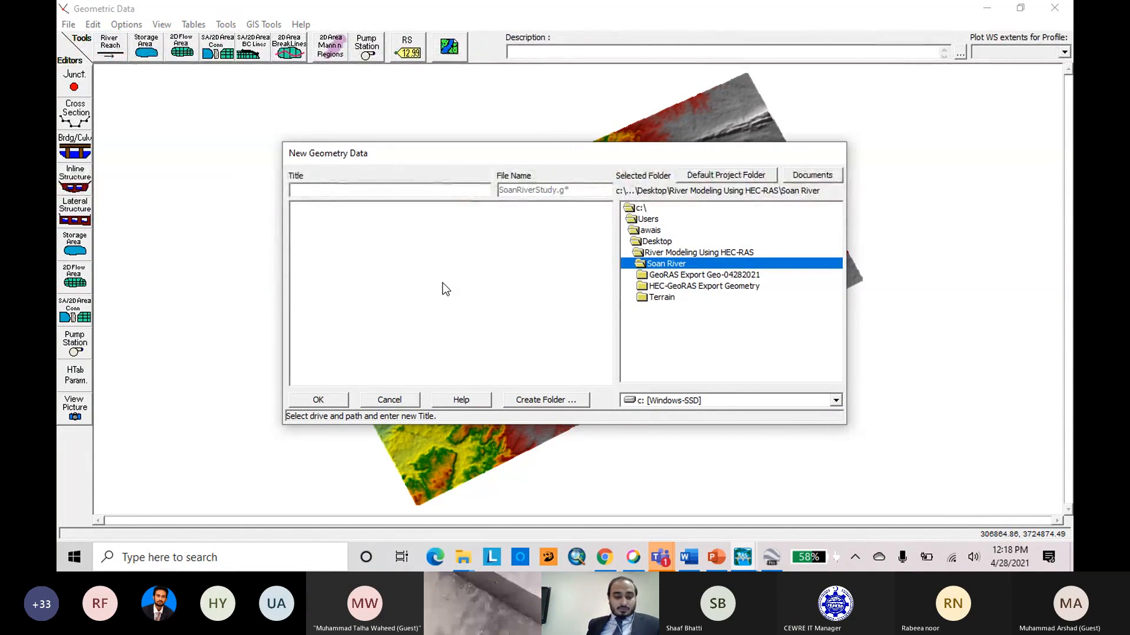
pyautogui.write('So')
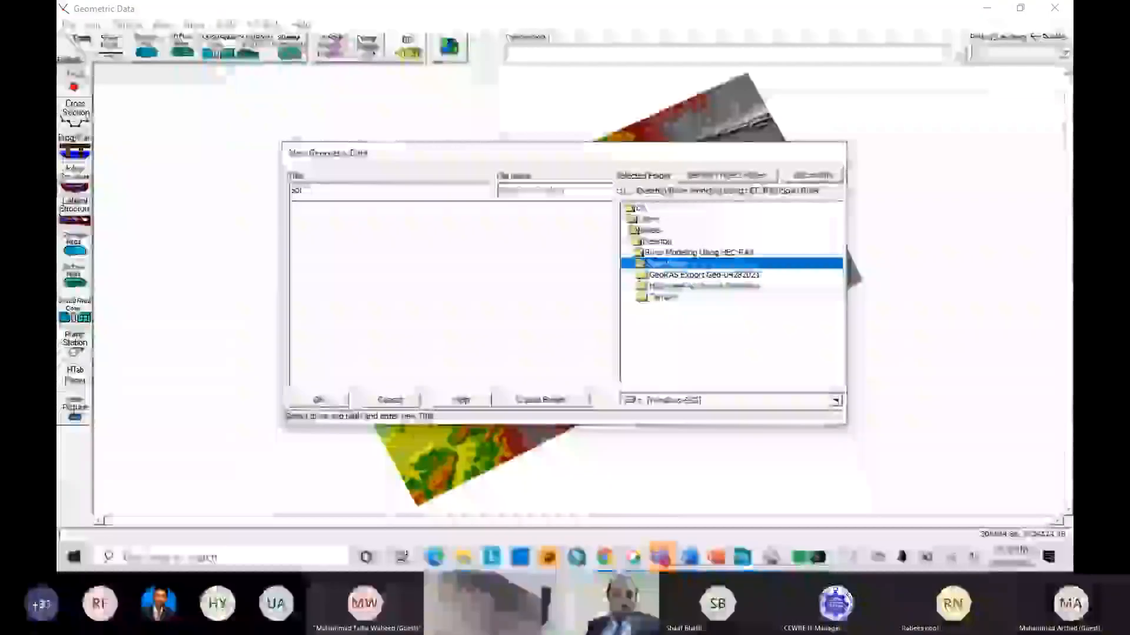
pyautogui.write('an River')
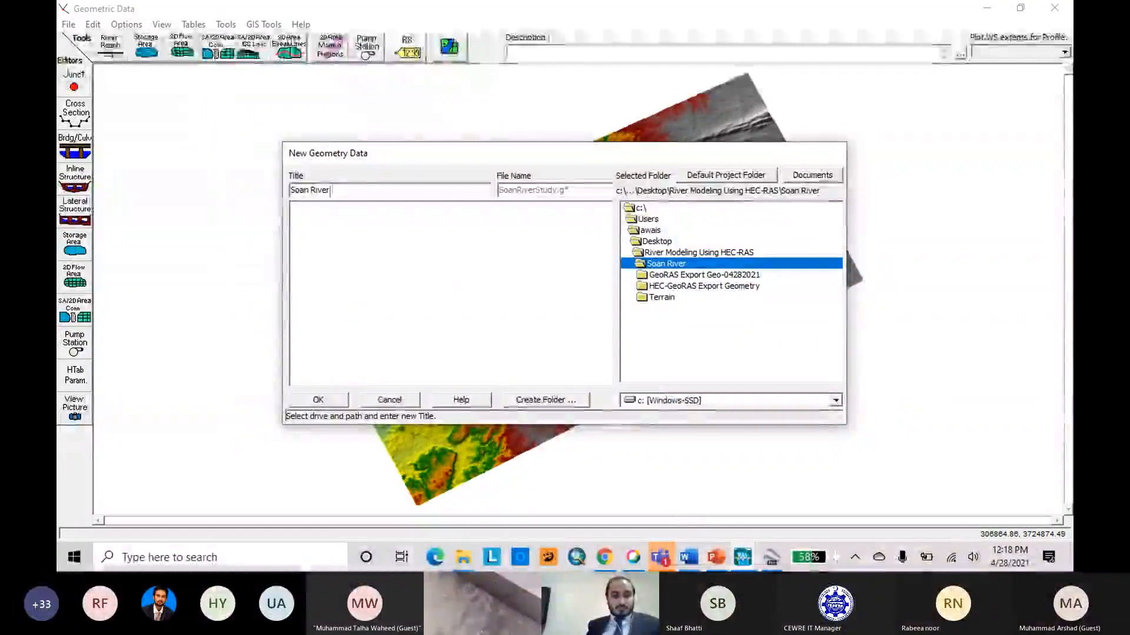
pyautogui.write(' St')
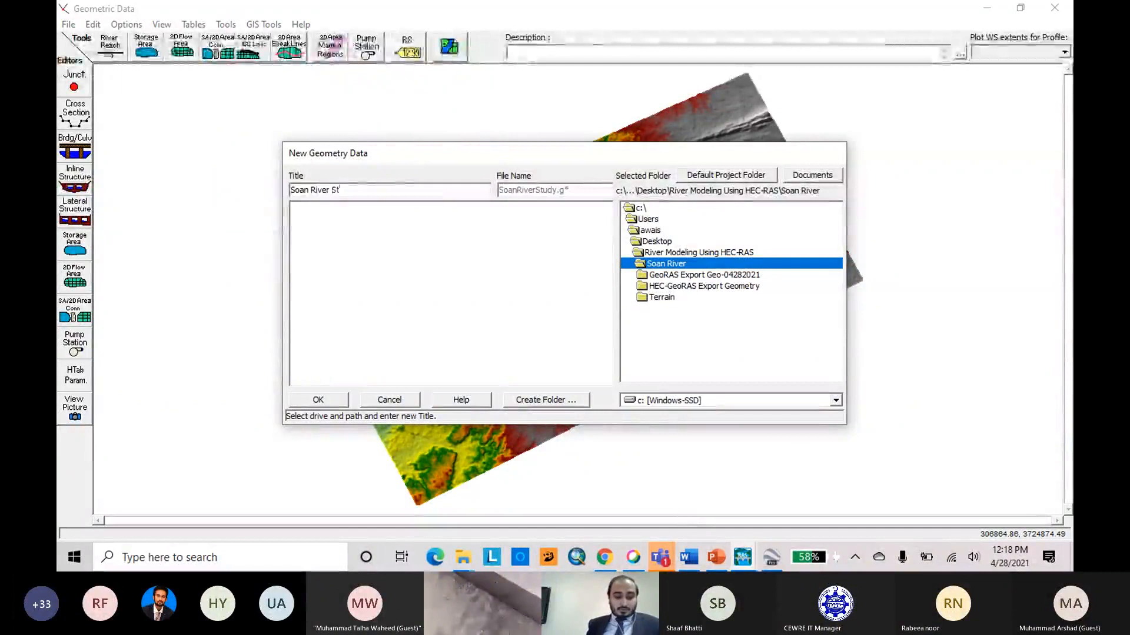
pyautogui.write('udy')
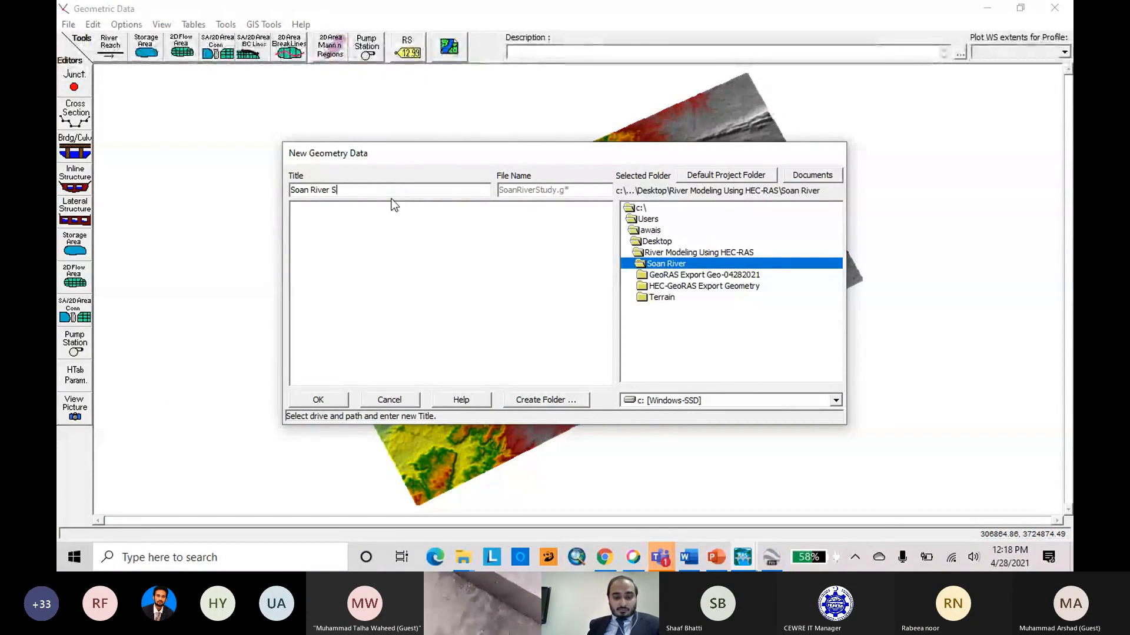
pyautogui.write('tudy Geo')
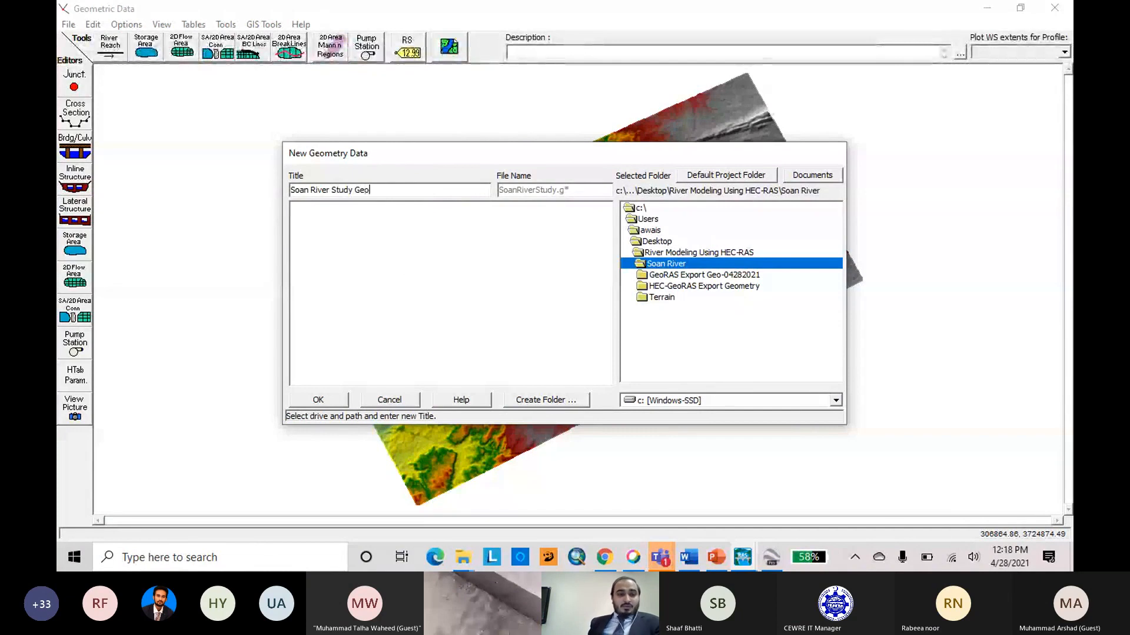
pyautogui.click(318, 400)
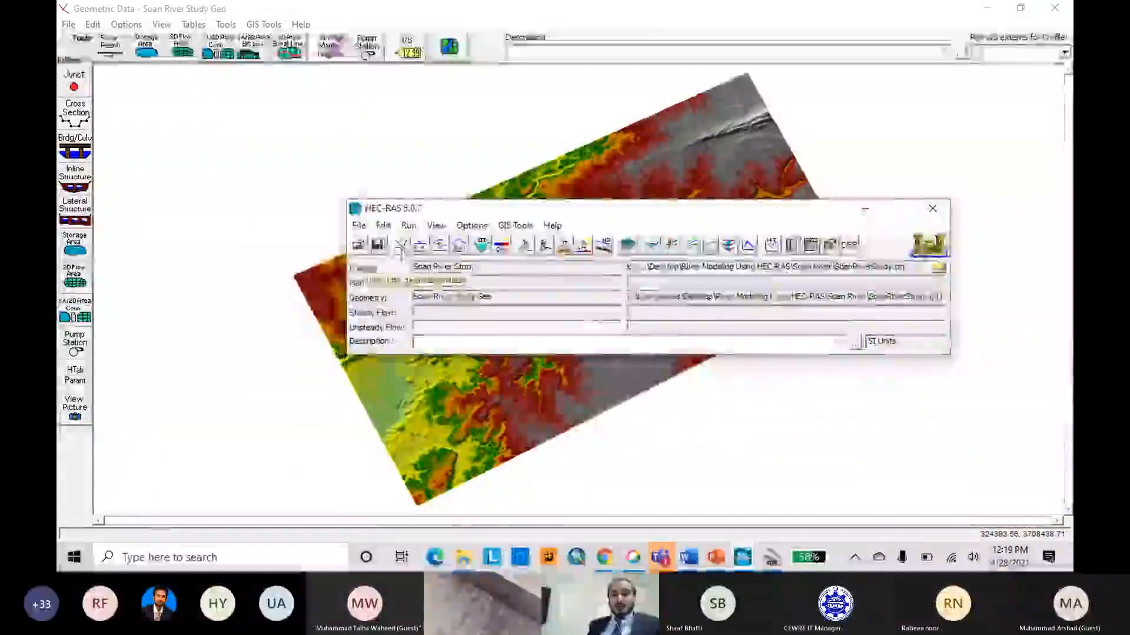
# Return to the geometric data editor and start importing geometry data into Soan River Study Geo.
pyautogui.click(638, 13)
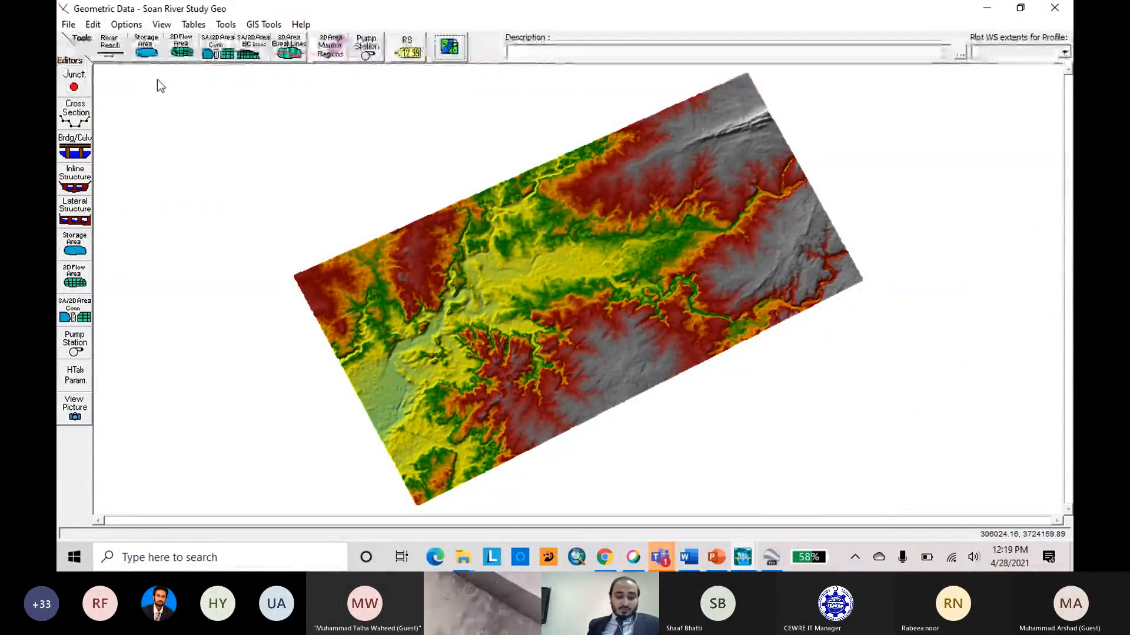
pyautogui.click(68, 26)
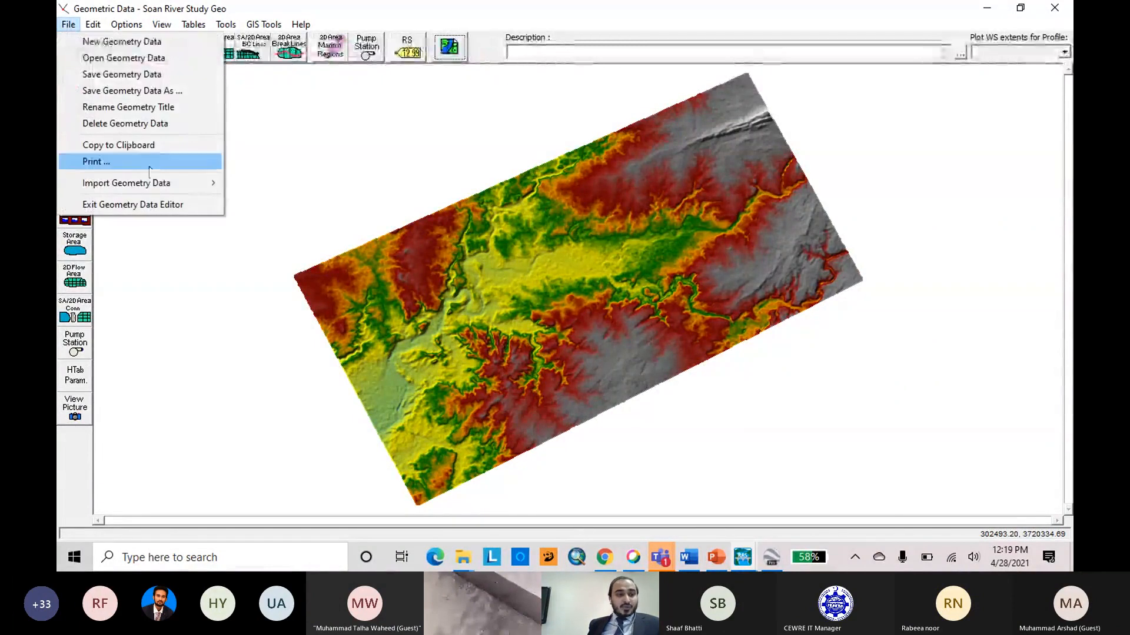
pyautogui.moveTo(195, 187)
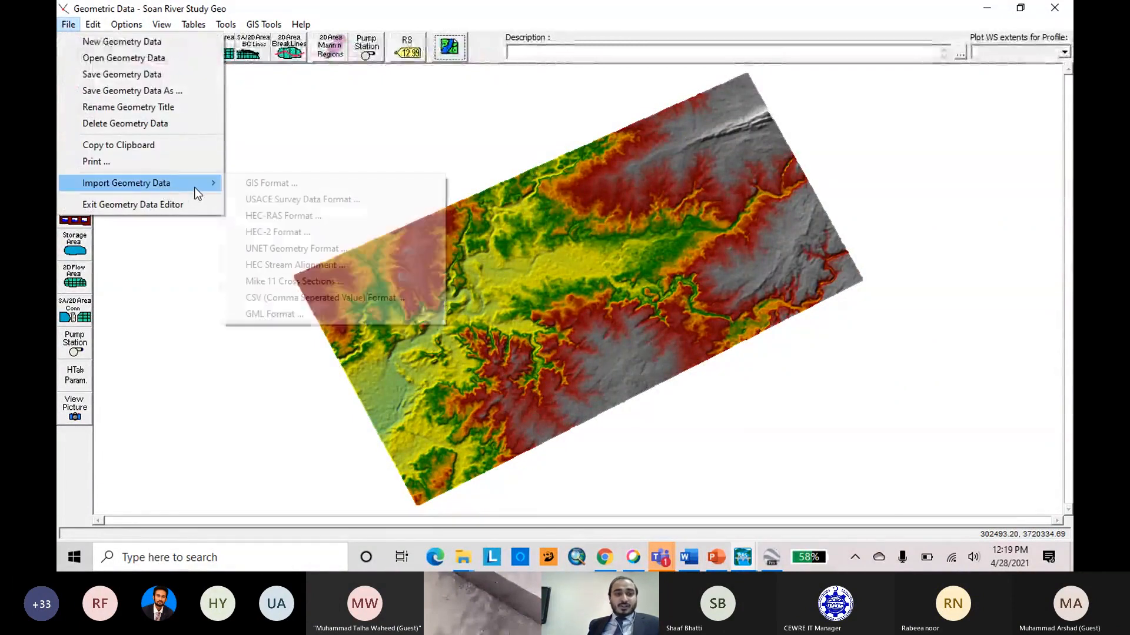
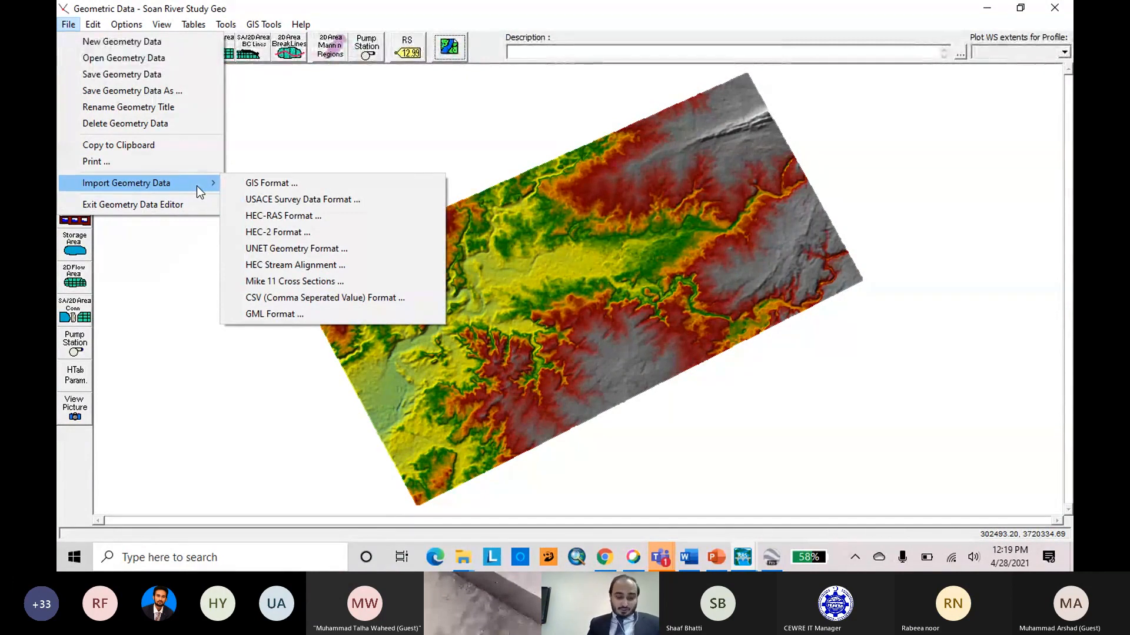
# Load the GIS format file GIS2RAS.RASImport.sdf from the GeoRAS Export Geo-04282021 folder for import.
pyautogui.click(353, 190)
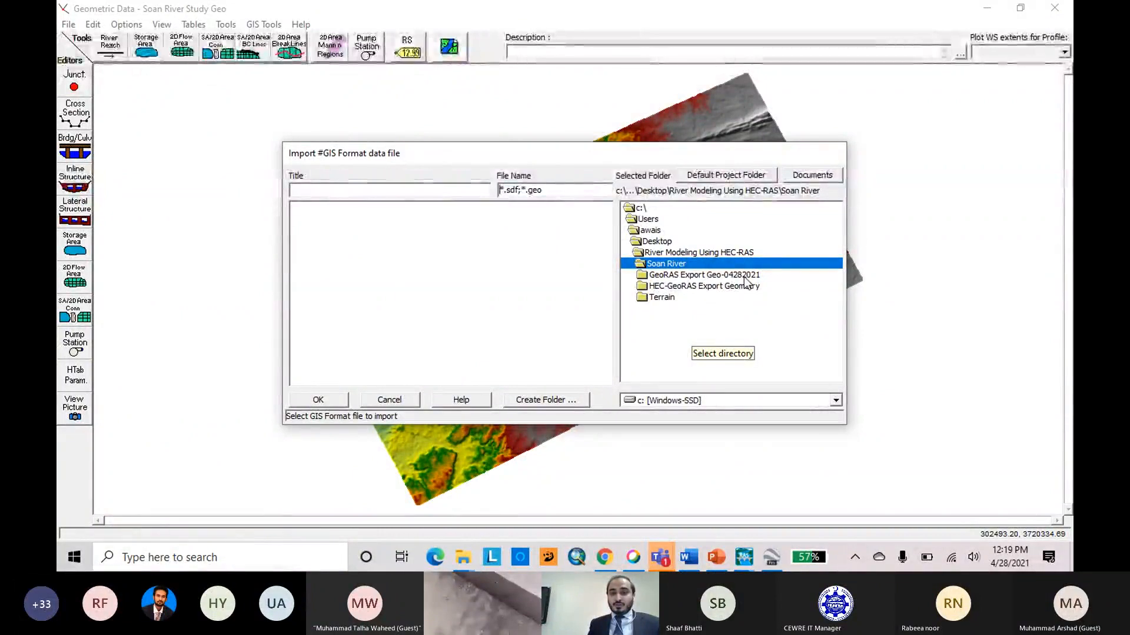
pyautogui.doubleClick(668, 277)
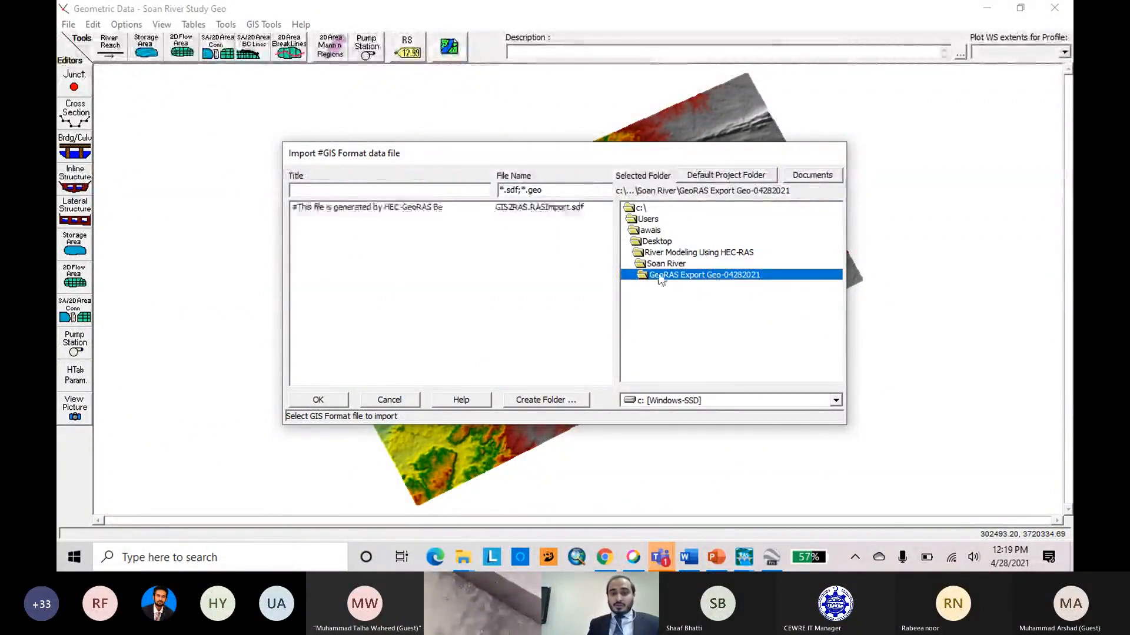
pyautogui.click(346, 210)
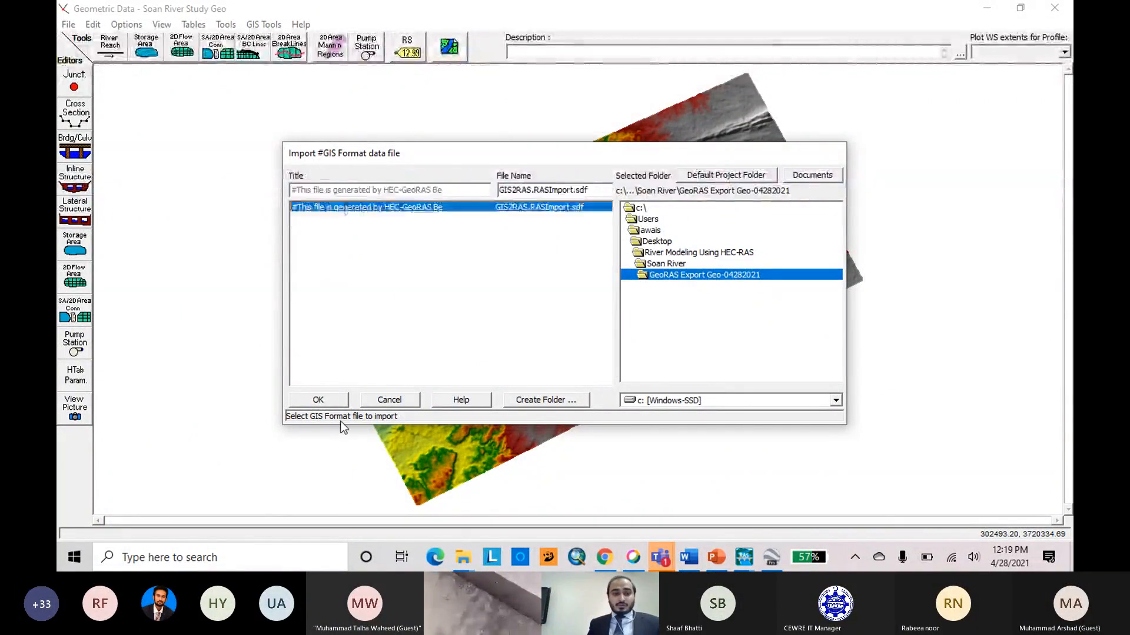
pyautogui.click(318, 400)
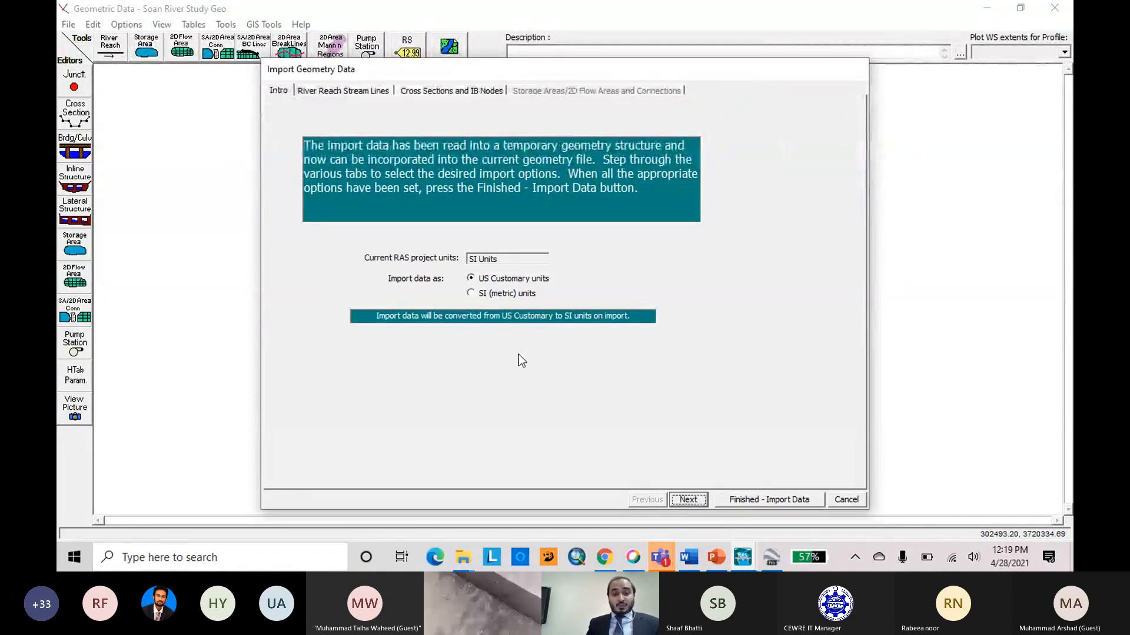
# Import the data as SI (metric) units, keeping the default river reach stream line and cross section options.
pyautogui.click(471, 295)
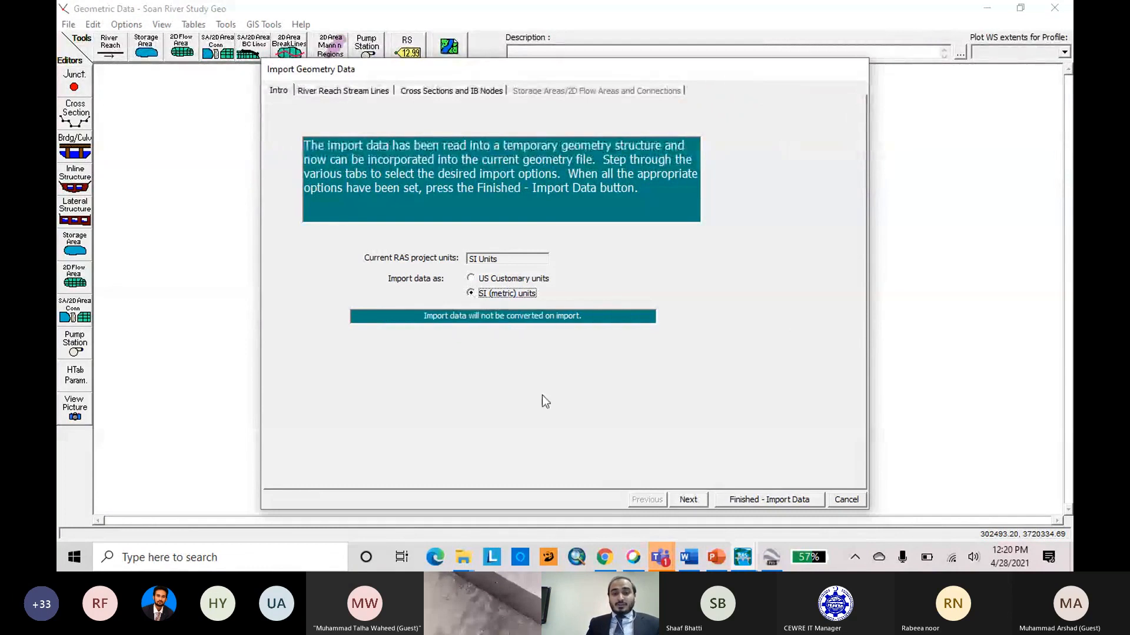
pyautogui.click(687, 499)
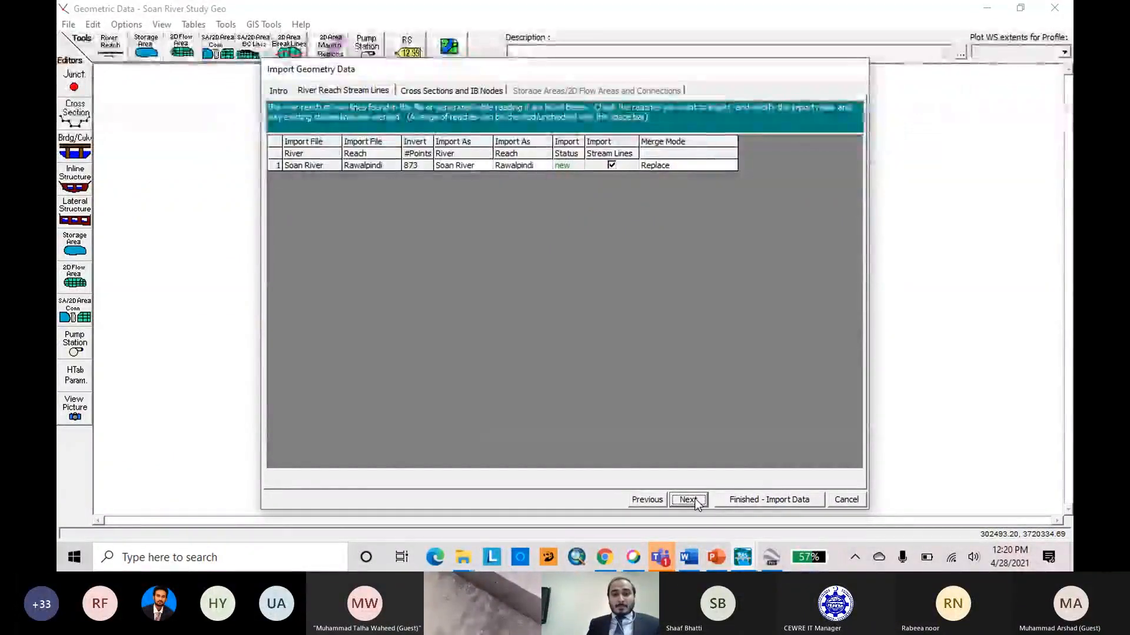
pyautogui.click(688, 499)
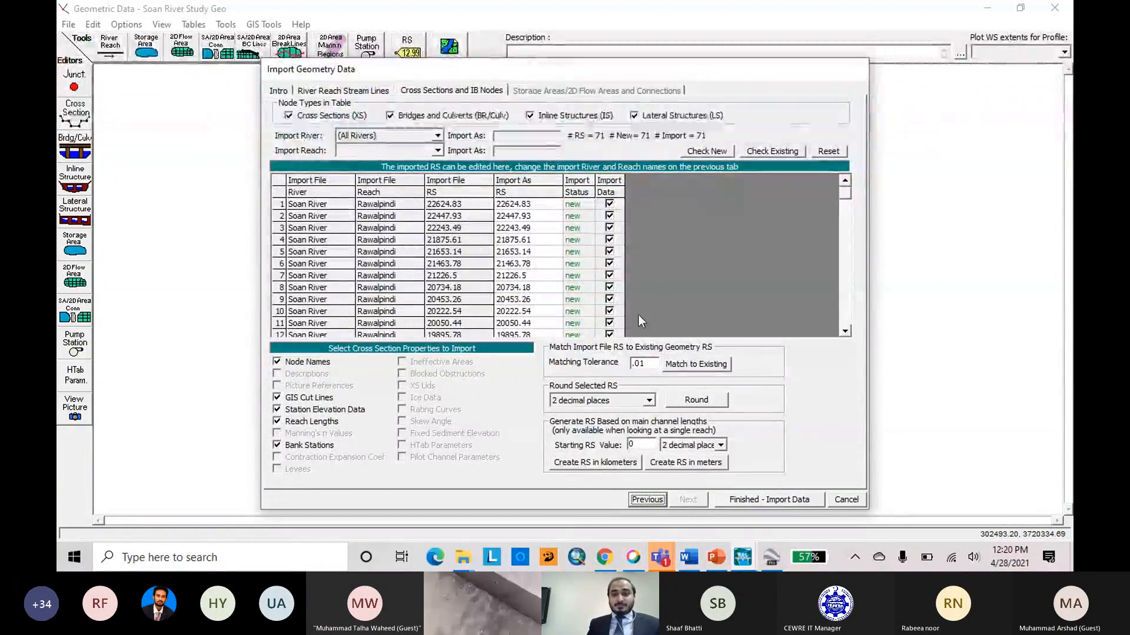
pyautogui.click(647, 500)
pyautogui.click(691, 505)
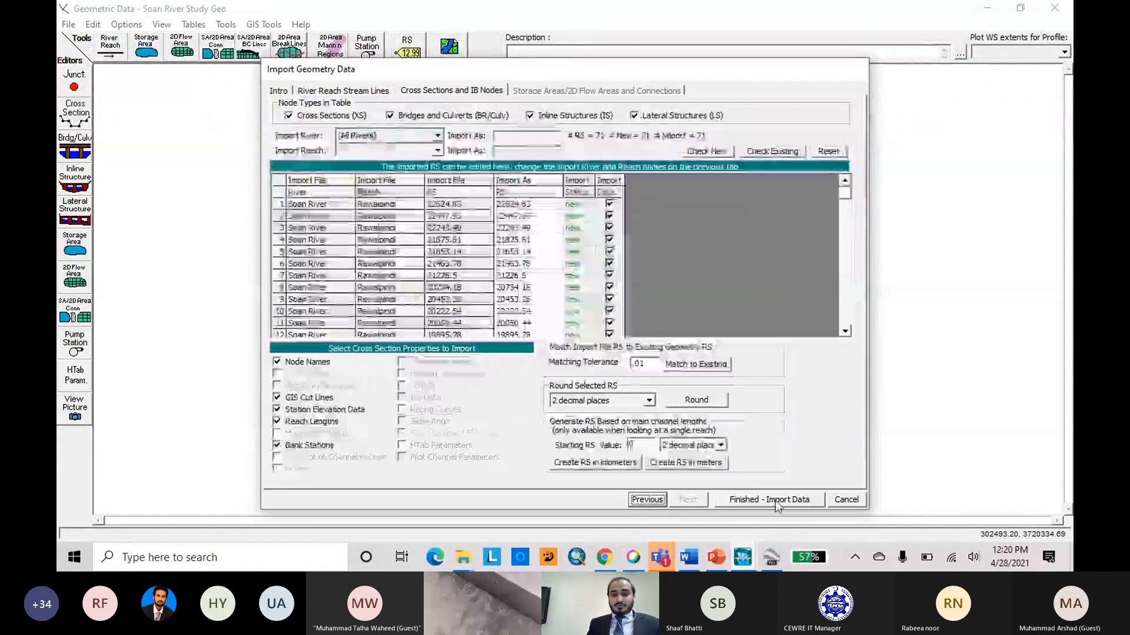
pyautogui.click(776, 500)
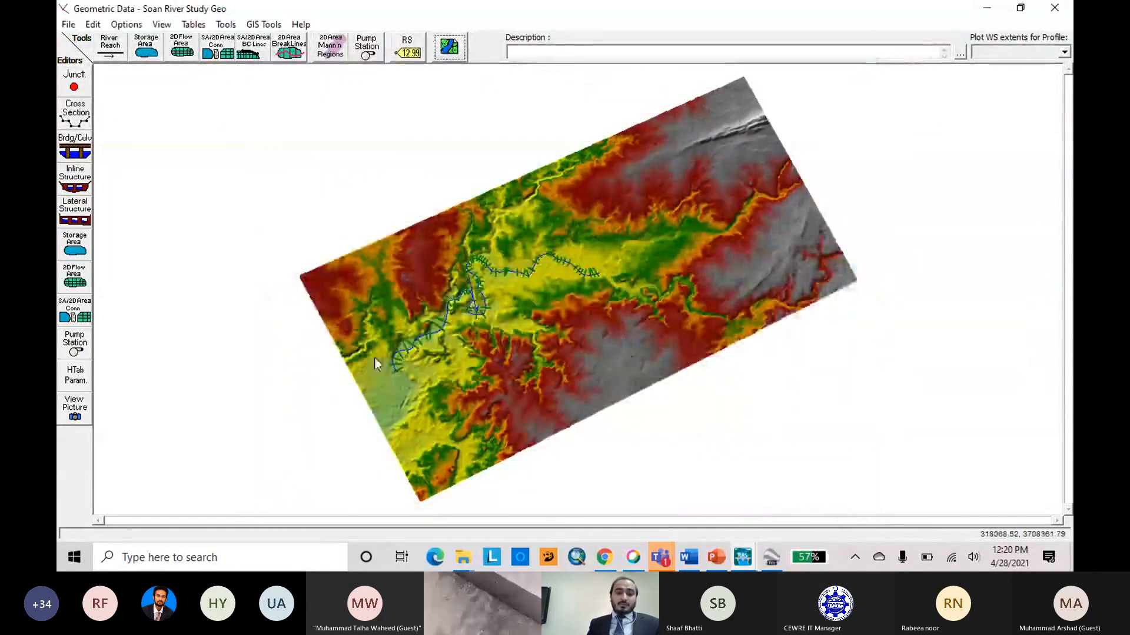
# Examine the imported Soan River centerline and cross sections along the whole reach over the terrain.
pyautogui.rightClick(797, 166)
pyautogui.click(830, 176)
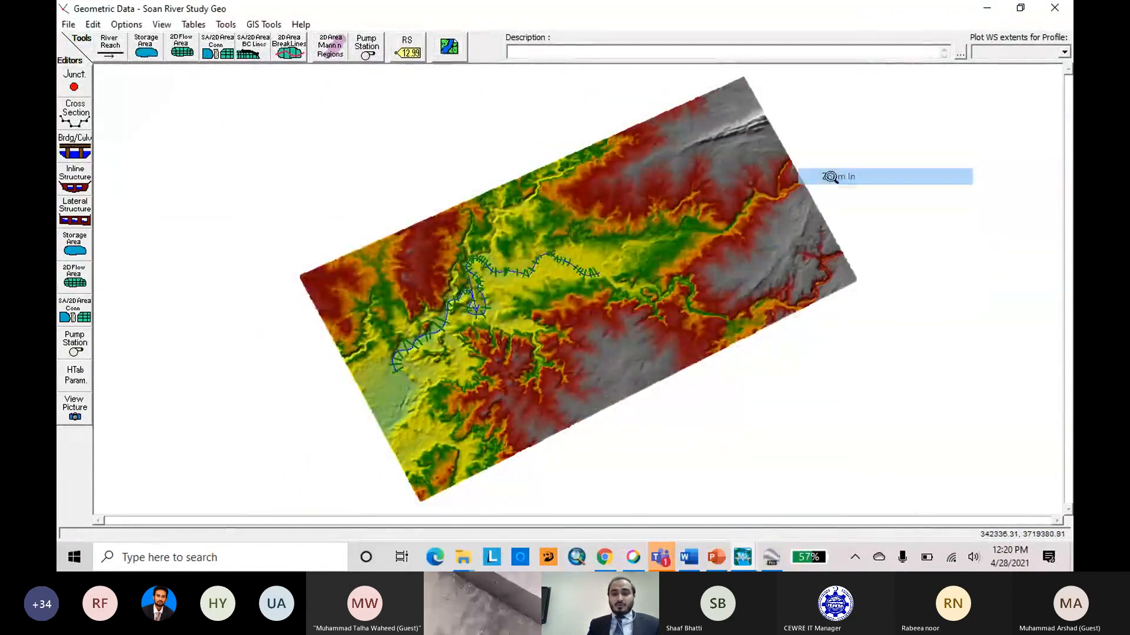
pyautogui.moveTo(366, 221); pyautogui.dragTo(604, 368)
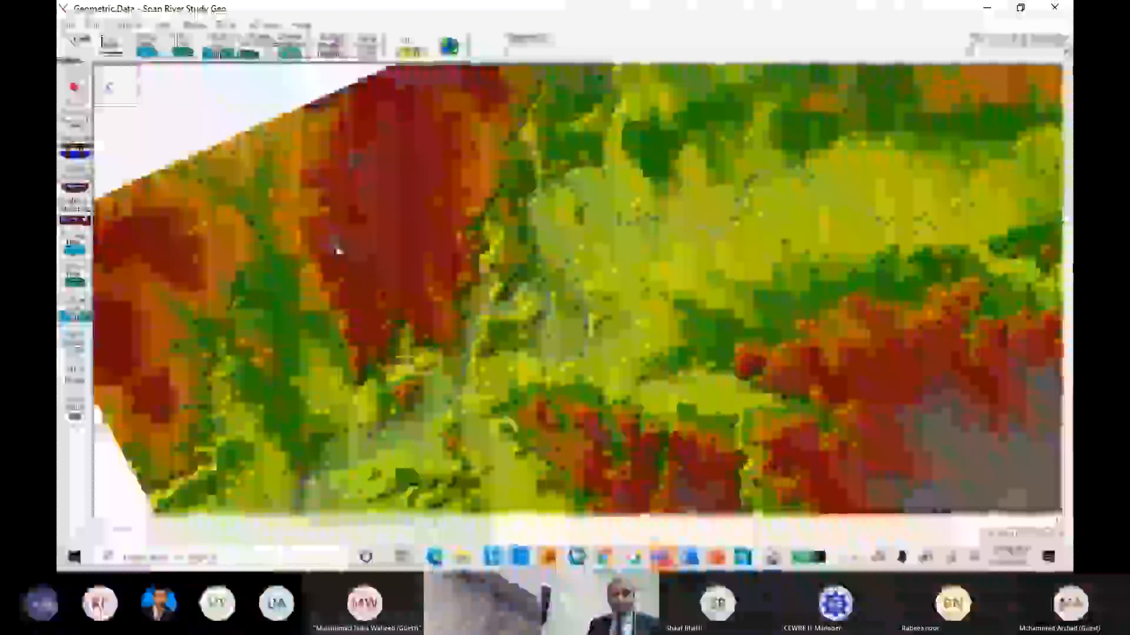
pyautogui.scroll(-2, 351, 265)
pyautogui.scroll(4, 351, 265)
pyautogui.scroll(-1, 352, 267)
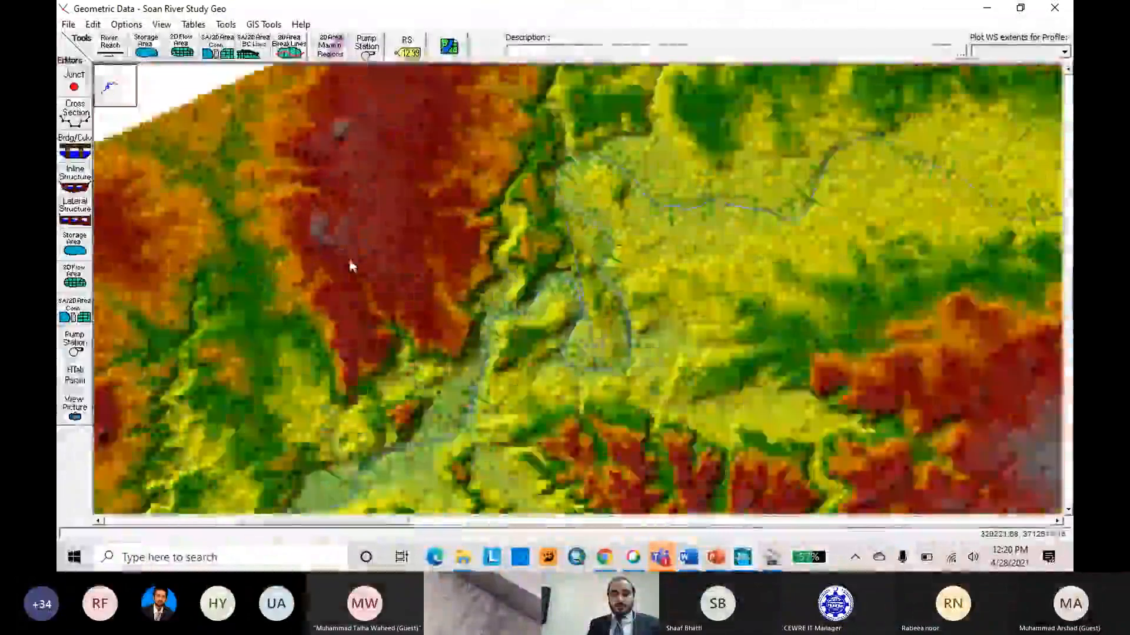
pyautogui.scroll(-3, 352, 266)
pyautogui.scroll(1, 570, 247)
pyautogui.scroll(3, 569, 247)
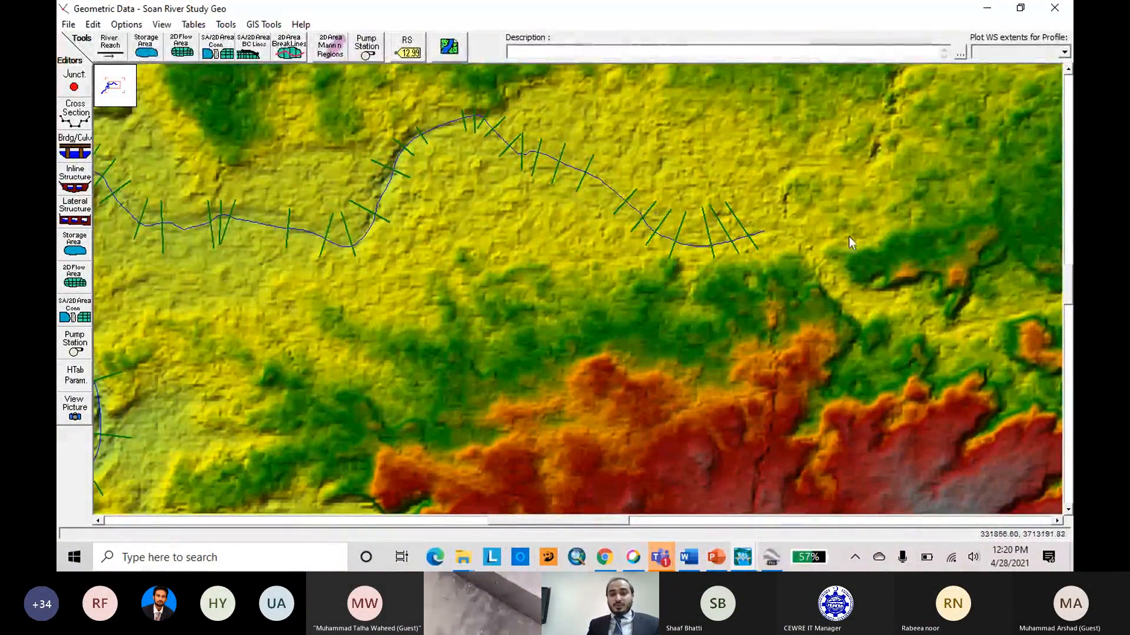
pyautogui.scroll(-1, 905, 239)
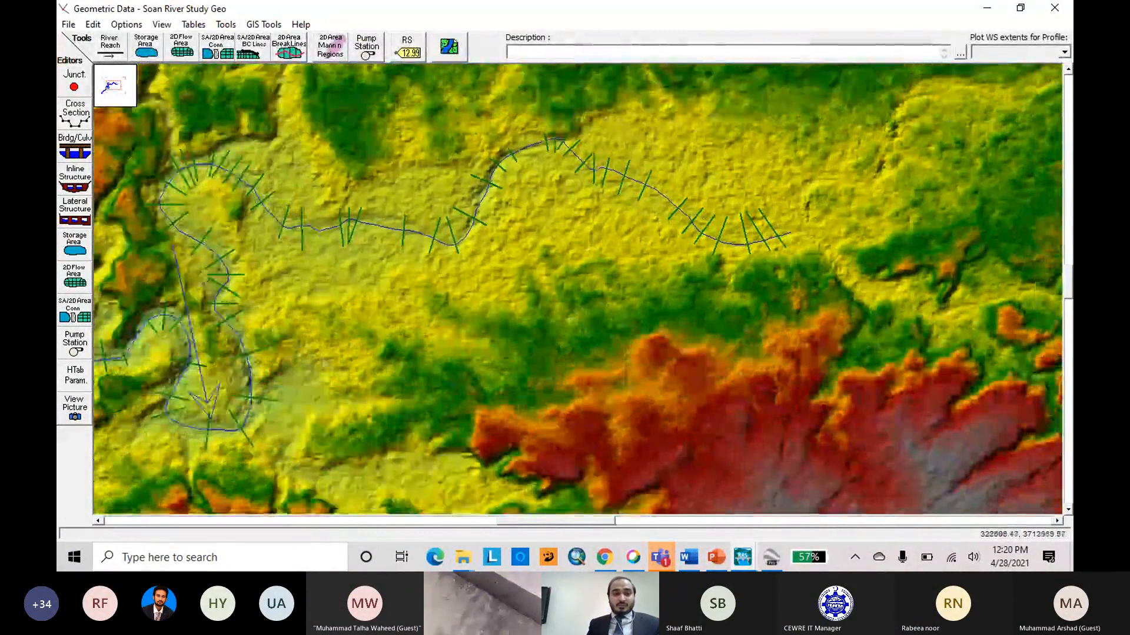
pyautogui.scroll(2, 363, 351)
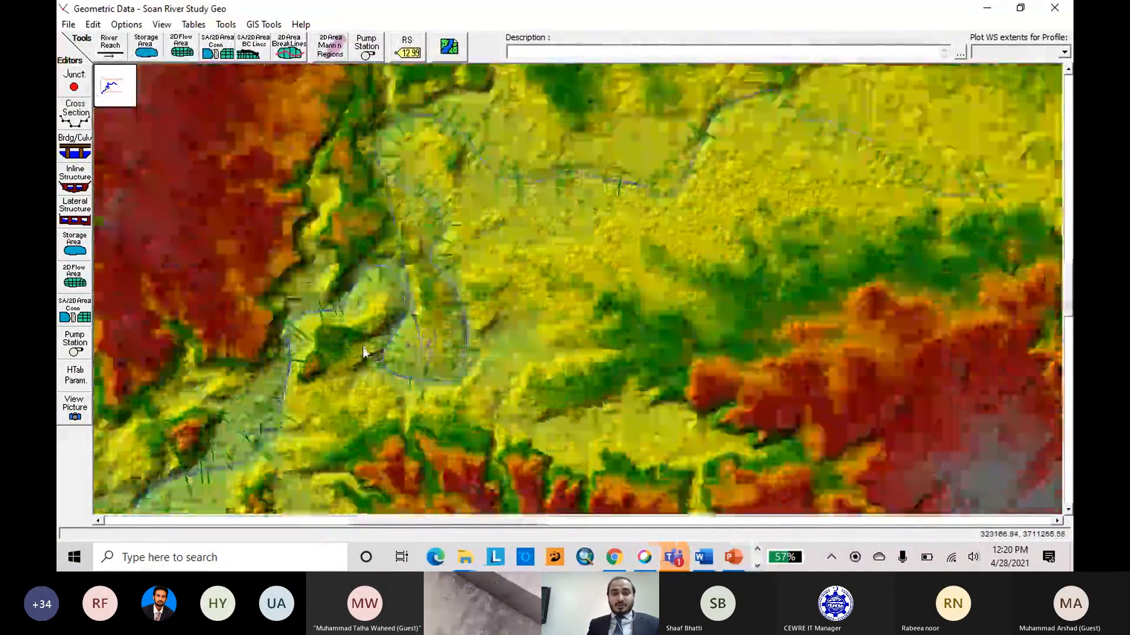
pyautogui.scroll(2, 365, 344)
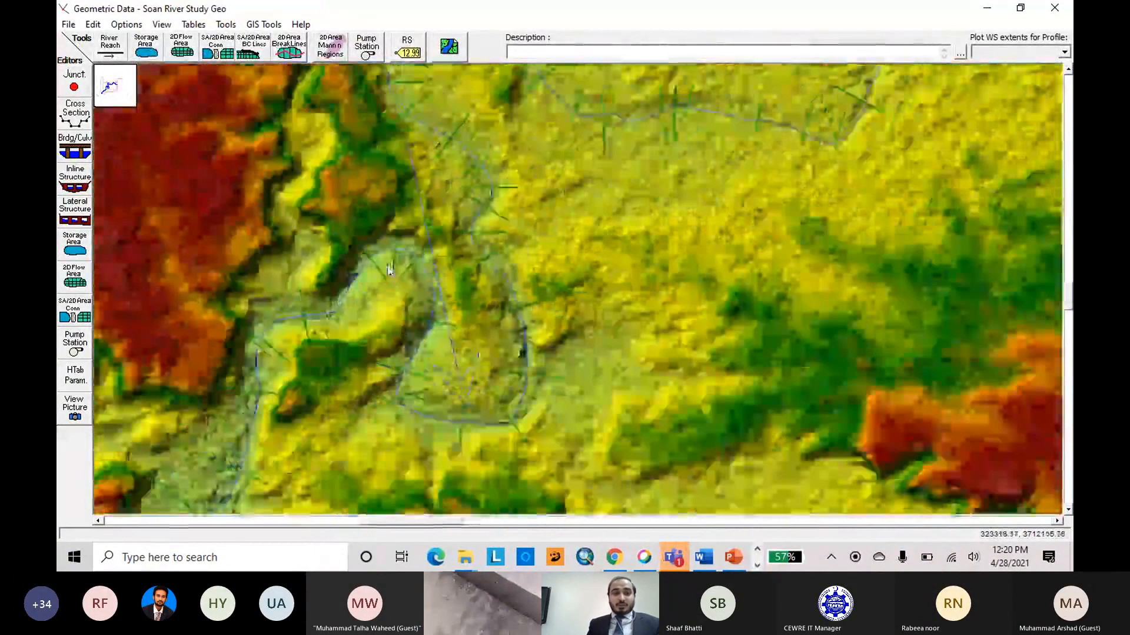
pyautogui.scroll(-2, 389, 270)
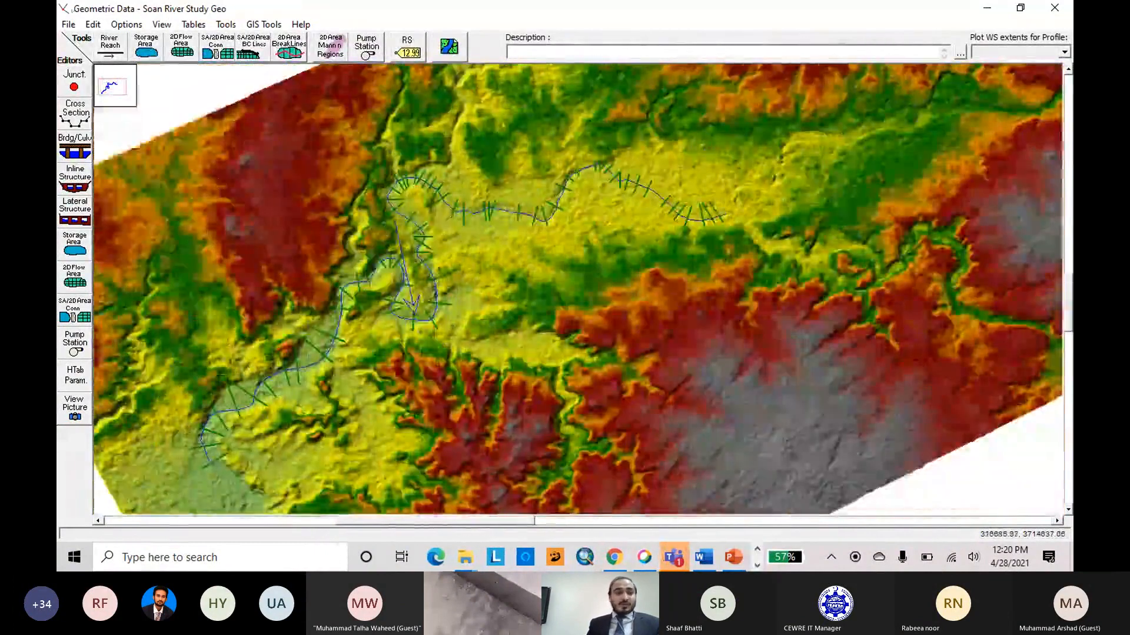
# Save the geometry data.
pyautogui.click(68, 24)
pyautogui.click(106, 73)
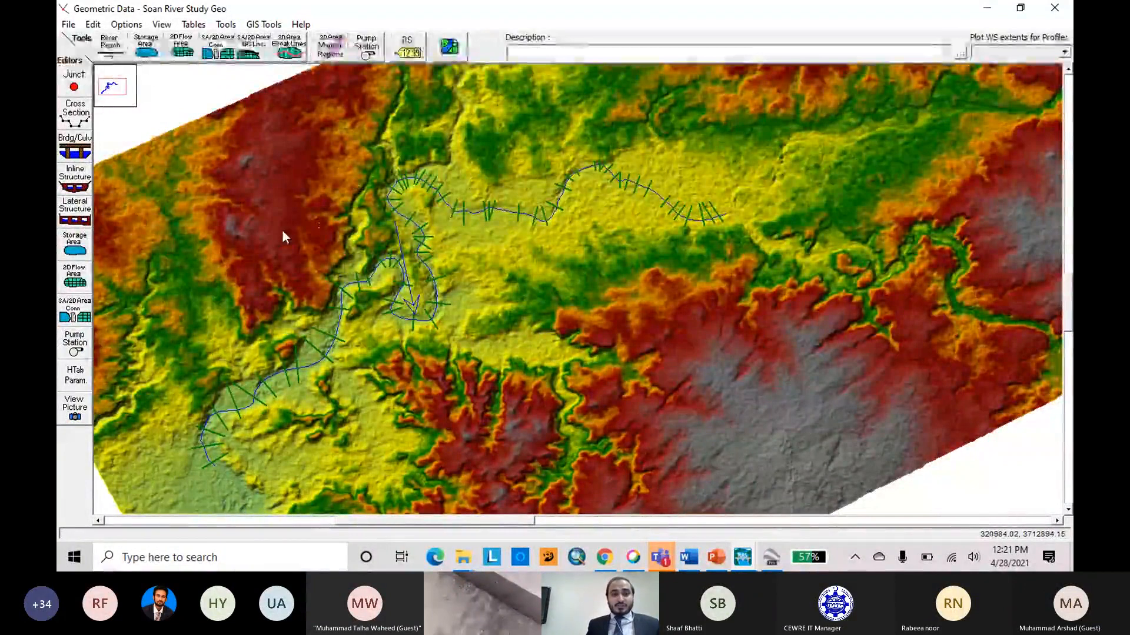
# Try to redraw the terrain behind the river schematic with the Plot Terrain option in the background layer settings.
pyautogui.click(449, 46)
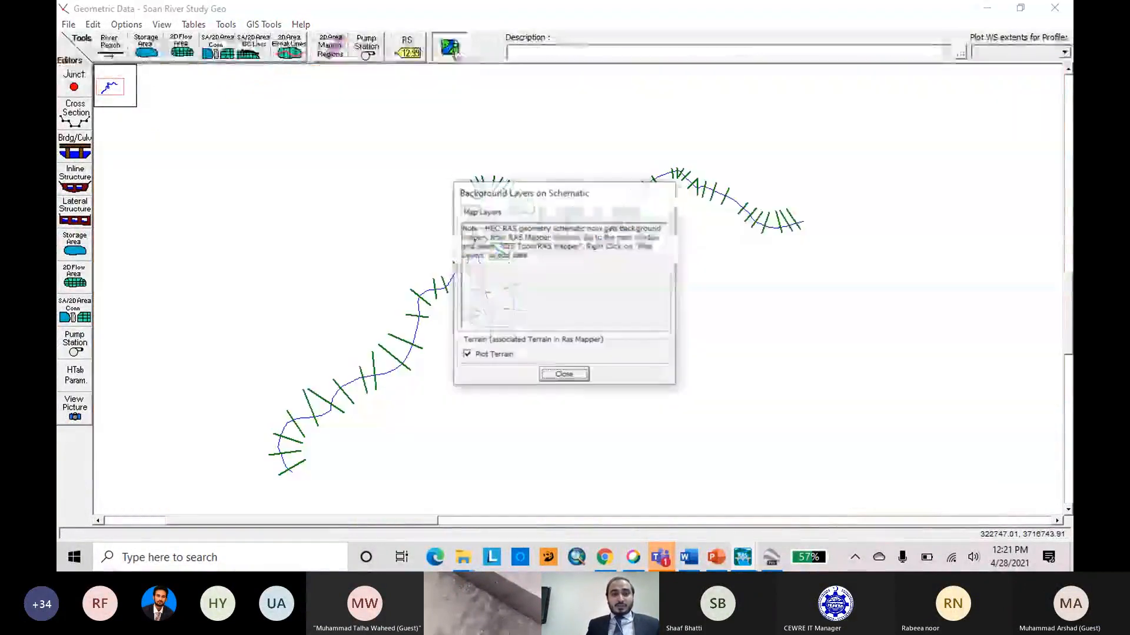
pyautogui.click(577, 372)
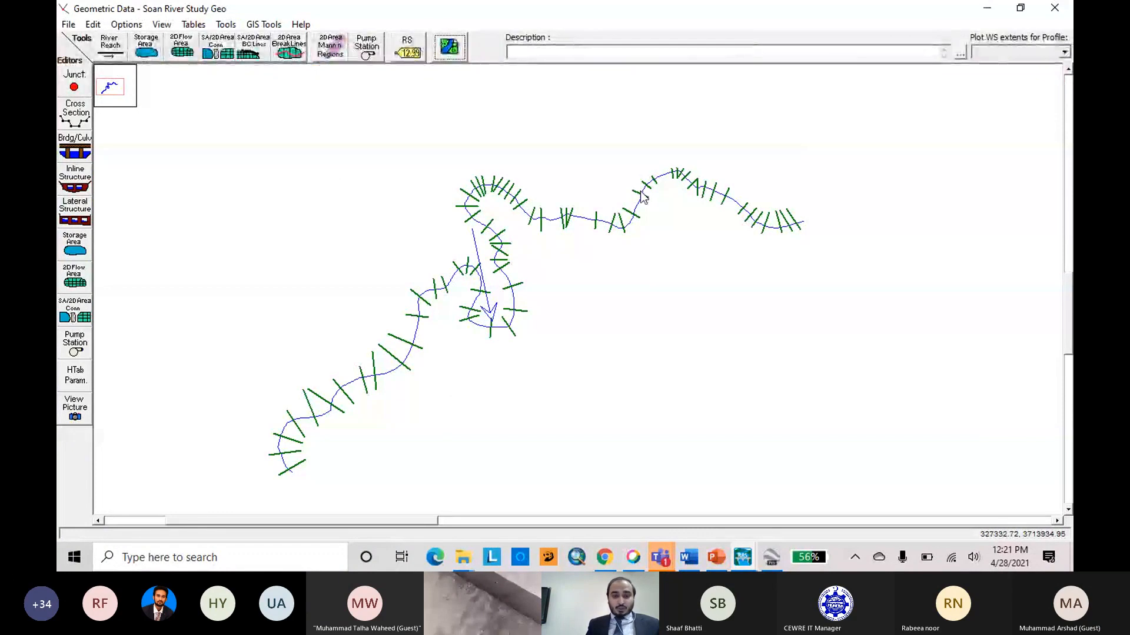
pyautogui.click(449, 46)
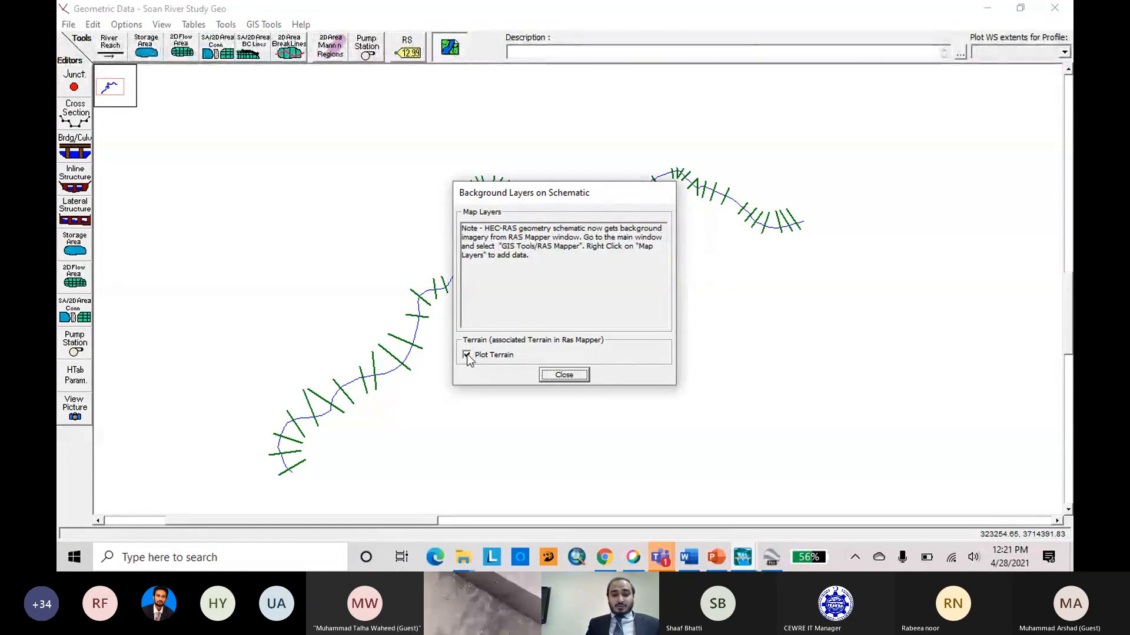
pyautogui.click(467, 354)
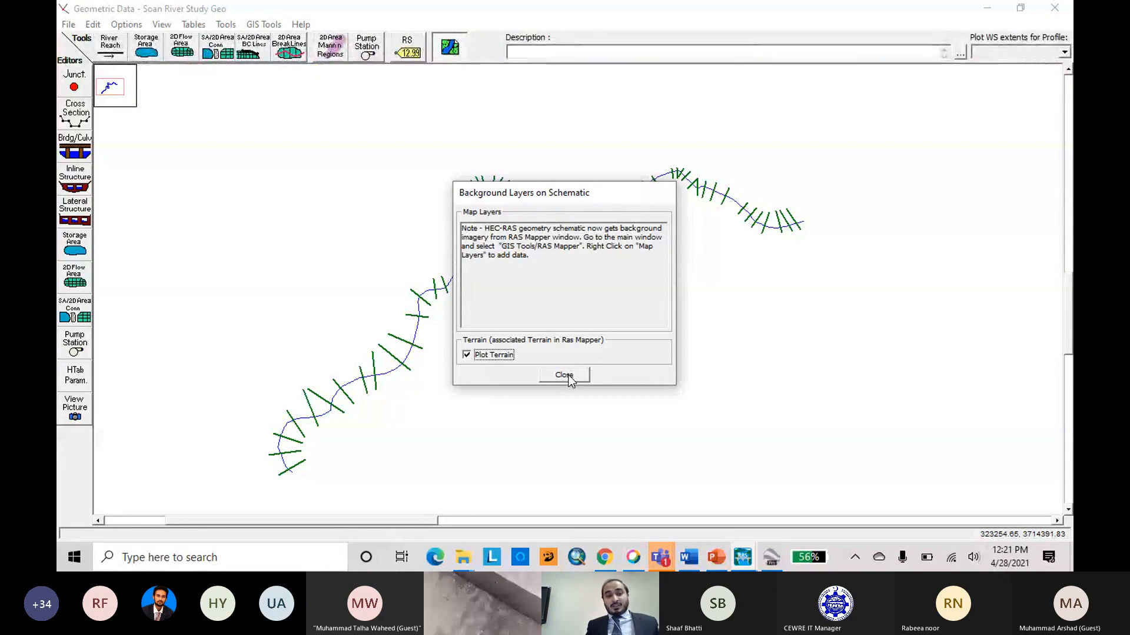
pyautogui.click(565, 376)
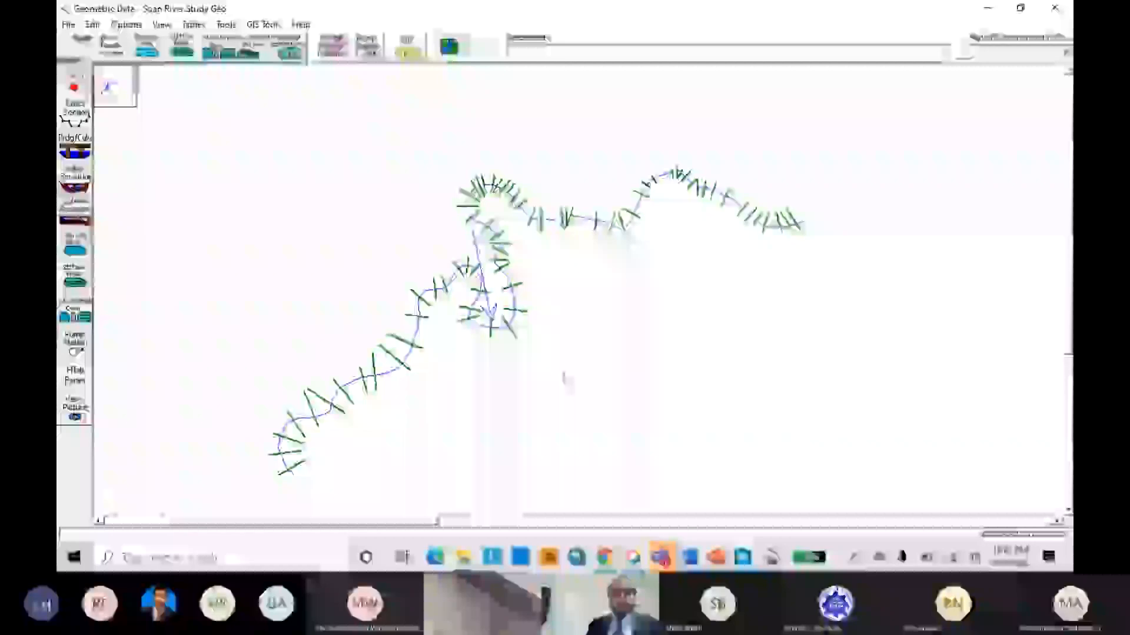
# Close the geometric data editor and display the Rivers layer of Soan River Study Geo in RAS Mapper.
pyautogui.click(1054, 7)
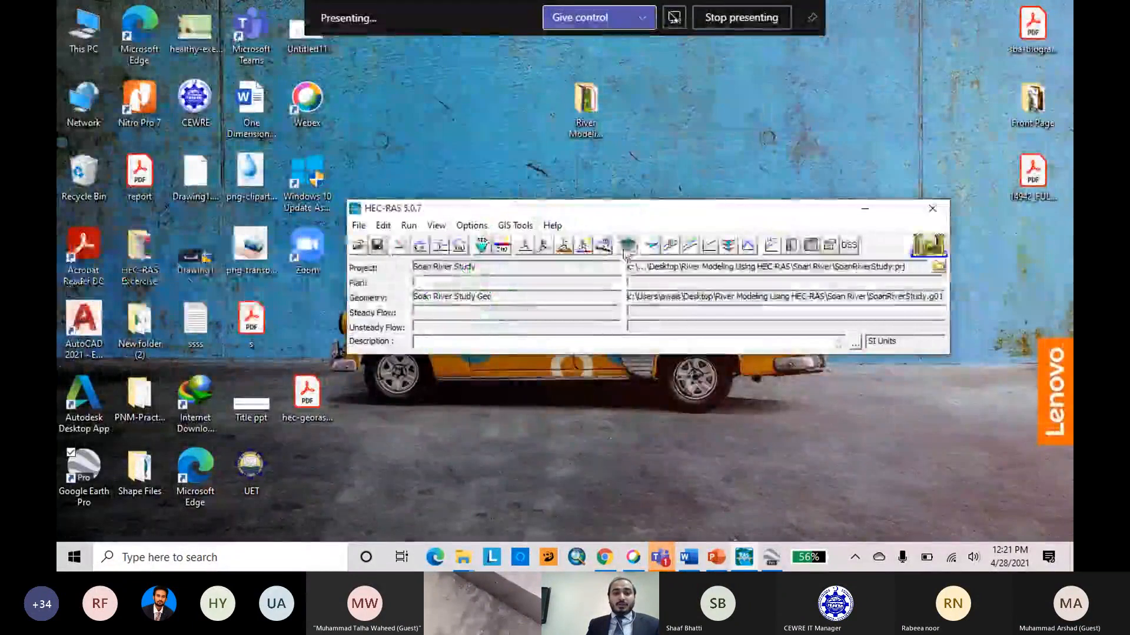
pyautogui.click(628, 245)
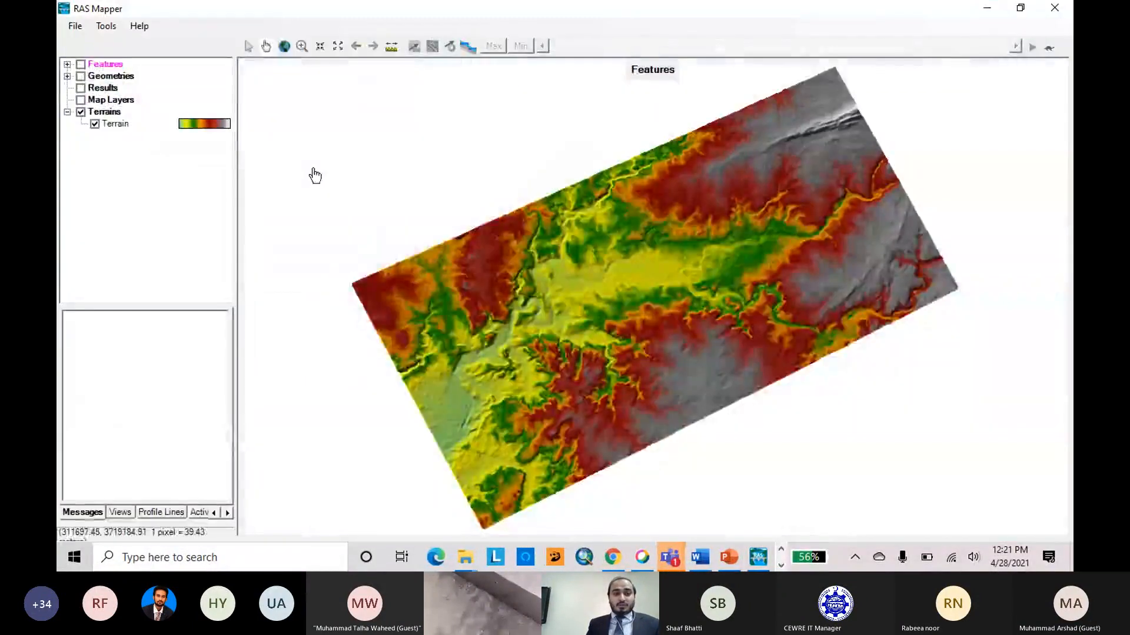
pyautogui.click(67, 76)
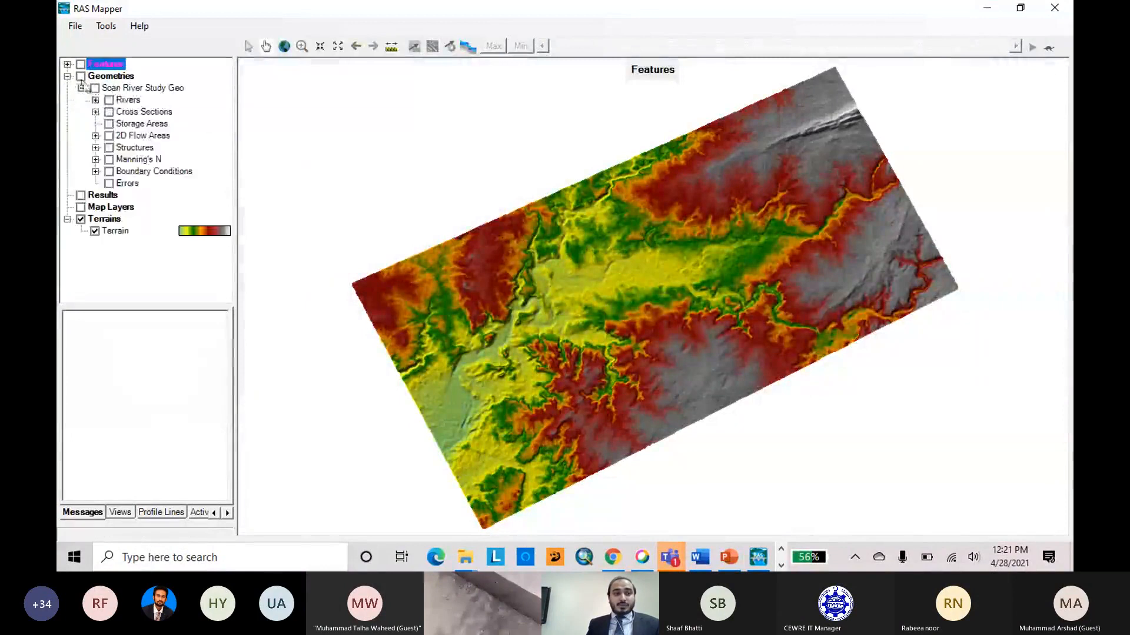
pyautogui.click(81, 77)
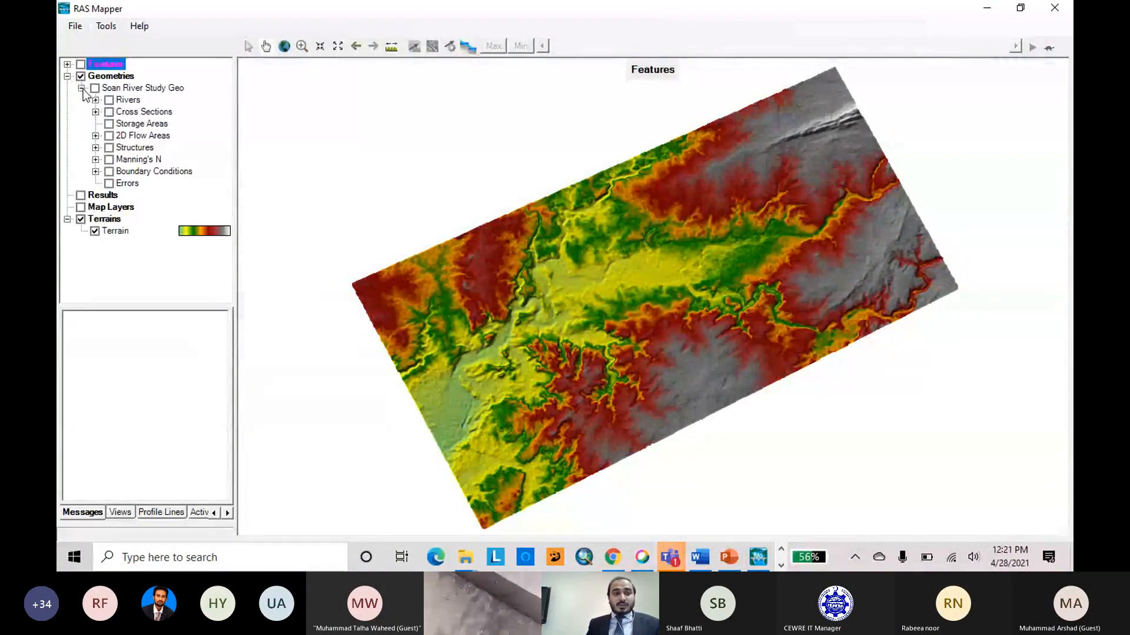
pyautogui.click(81, 89)
pyautogui.click(82, 88)
pyautogui.click(95, 101)
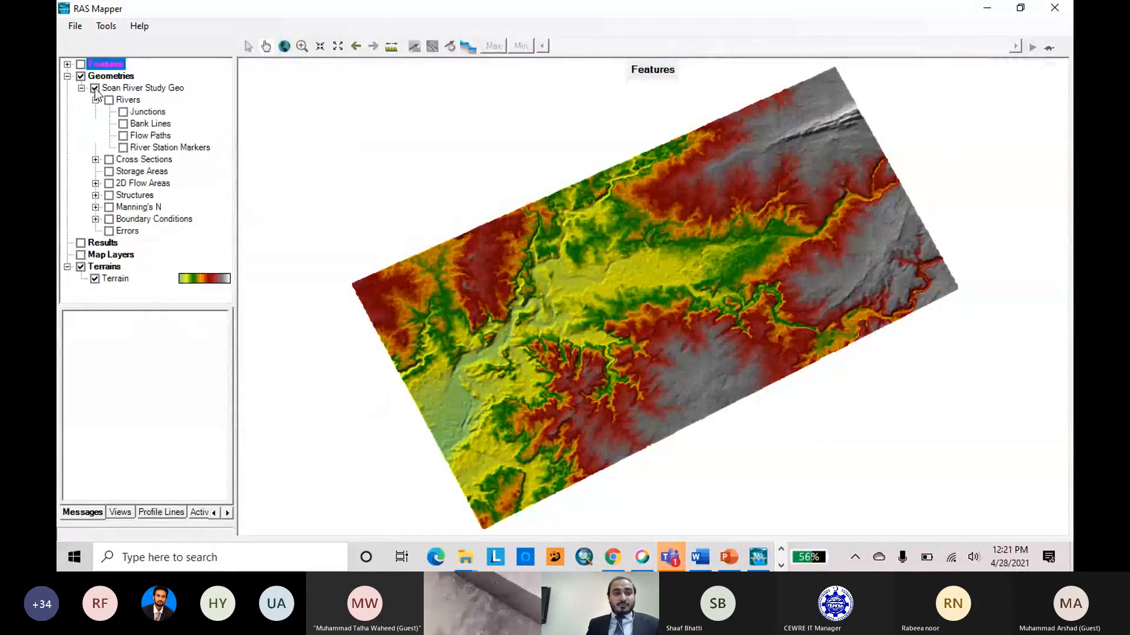
pyautogui.click(108, 100)
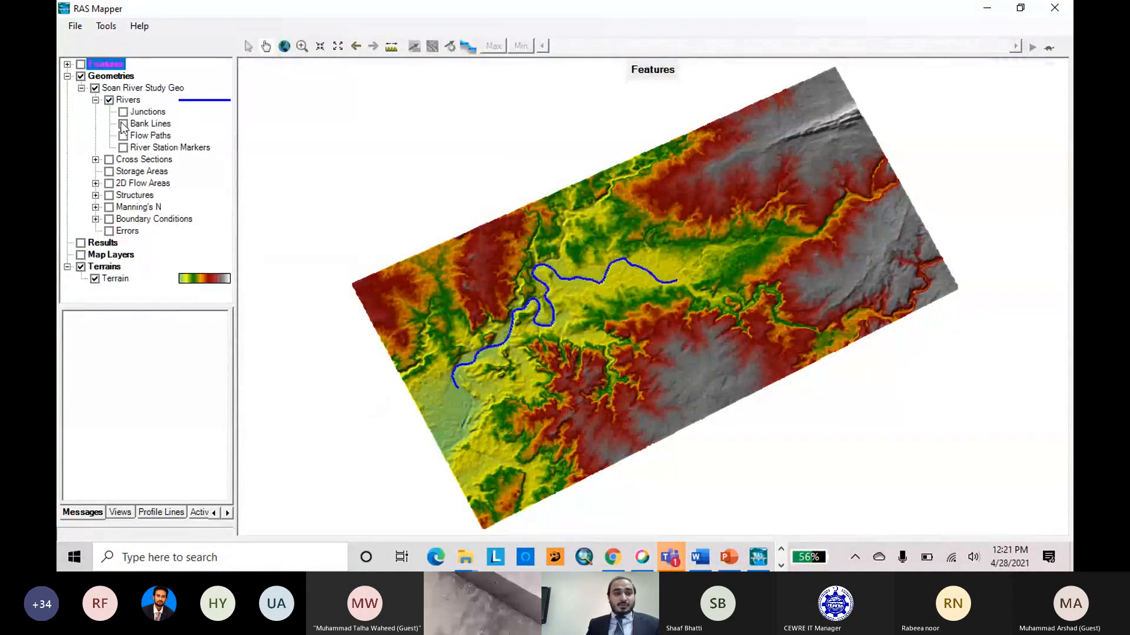
# Display the Cross Sections layer, trying the Bank Lines and Flow Paths layers and leaving both off.
pyautogui.click(123, 124)
pyautogui.click(124, 125)
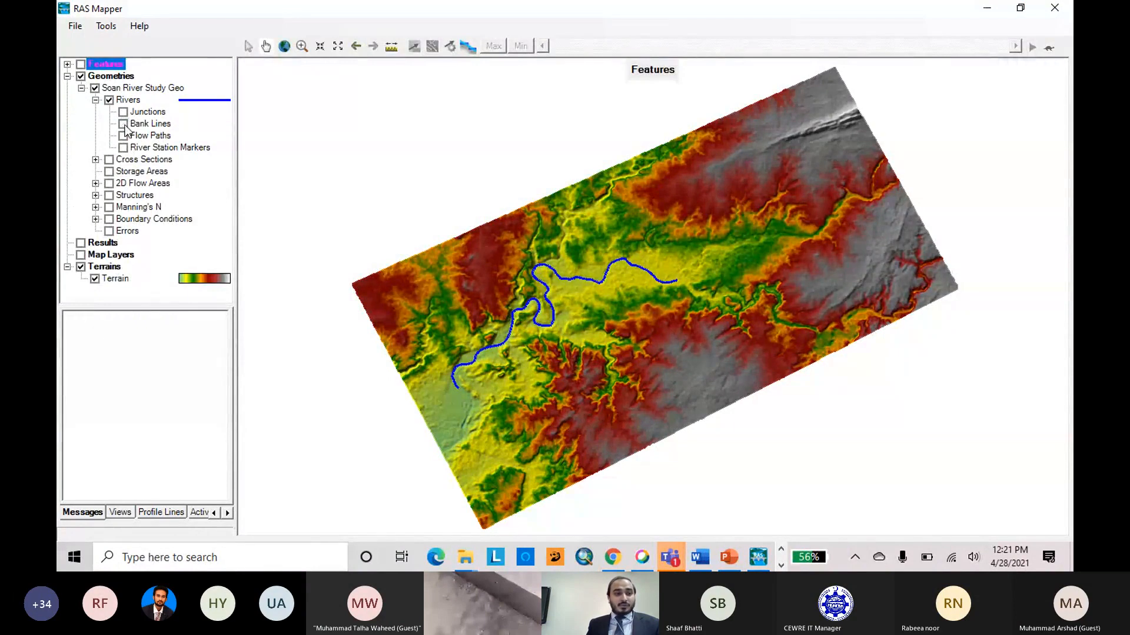
pyautogui.click(109, 161)
pyautogui.click(123, 124)
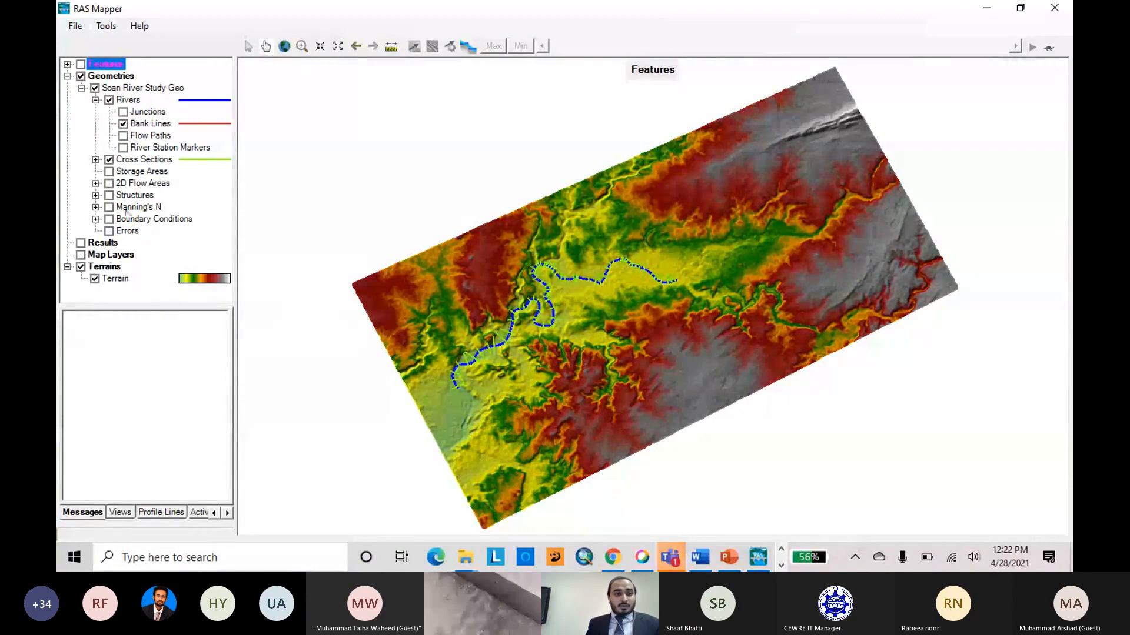
pyautogui.click(123, 136)
pyautogui.click(123, 124)
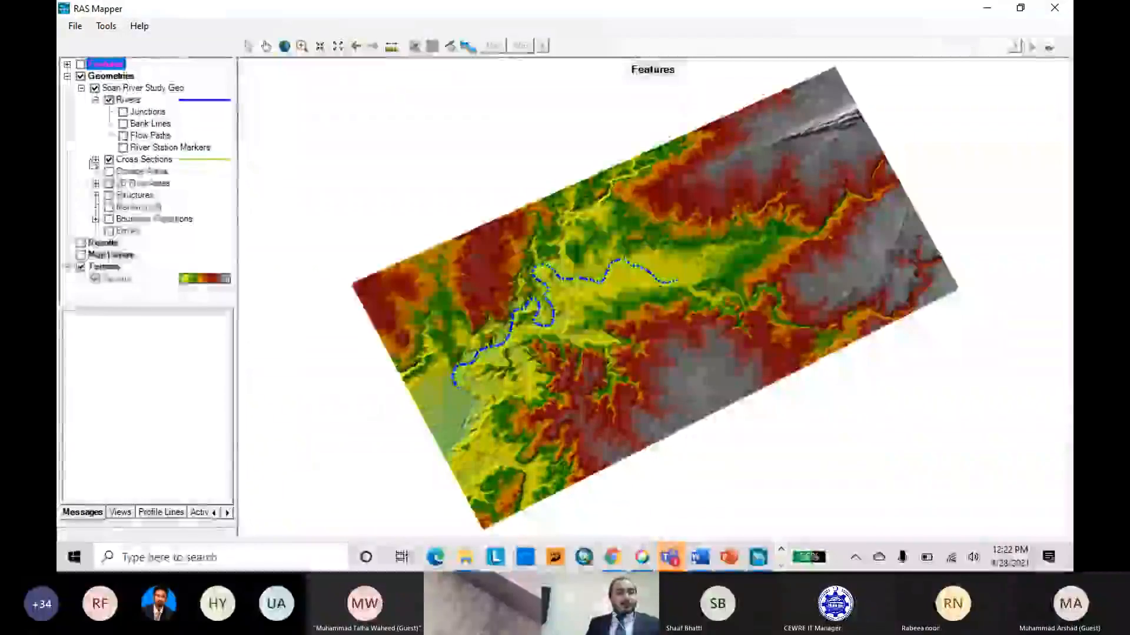
# Display the Bank Stations of the cross sections on the map for a closer view.
pyautogui.click(95, 161)
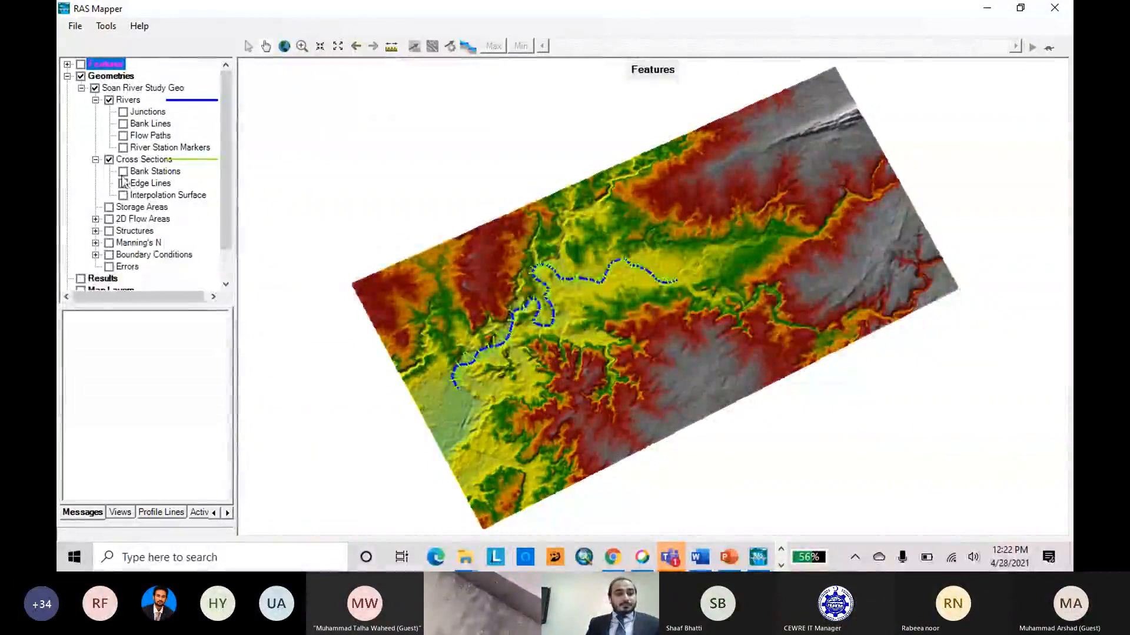
pyautogui.click(123, 171)
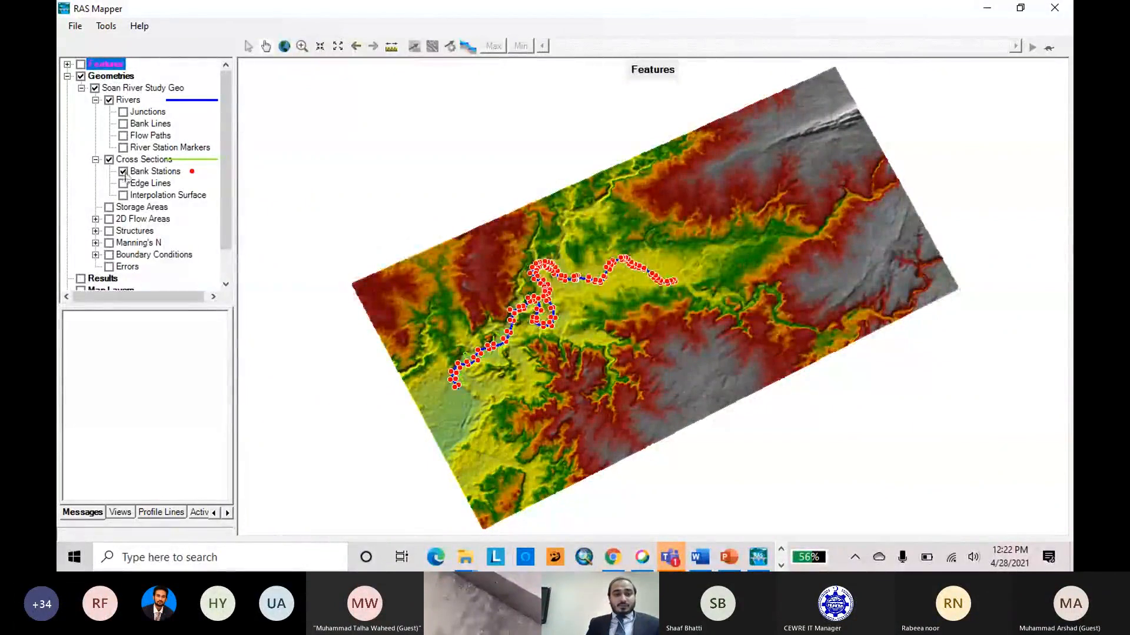
pyautogui.scroll(2, 723, 265)
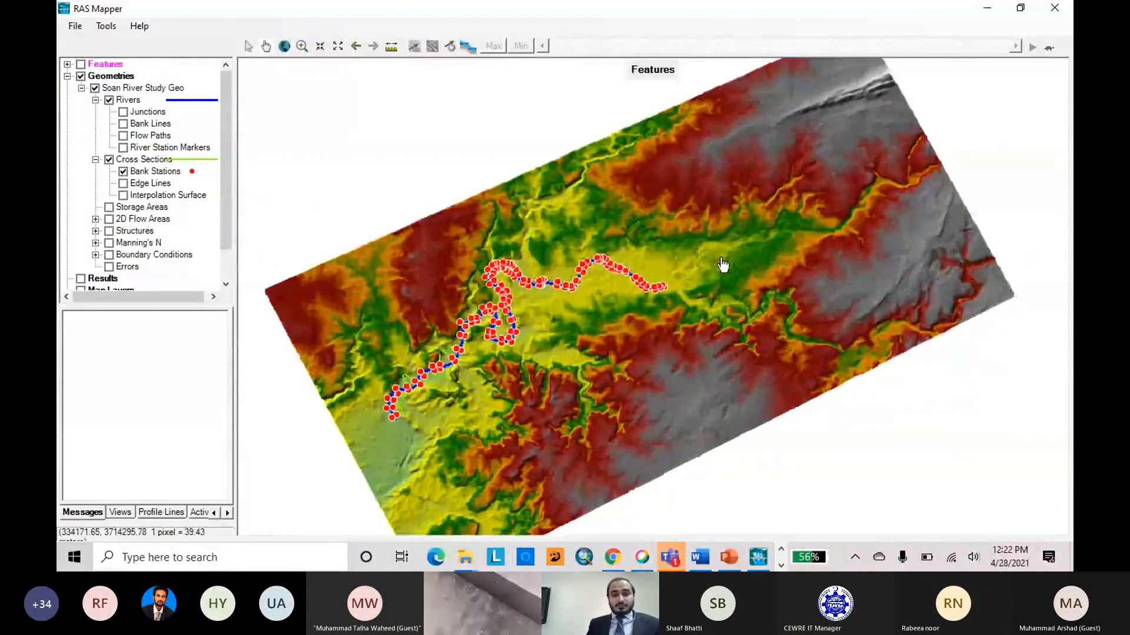
# Associate the Soan River Study Geo geometry with the terrain layer through Manage Geometry Associations.
pyautogui.scroll(2, 723, 265)
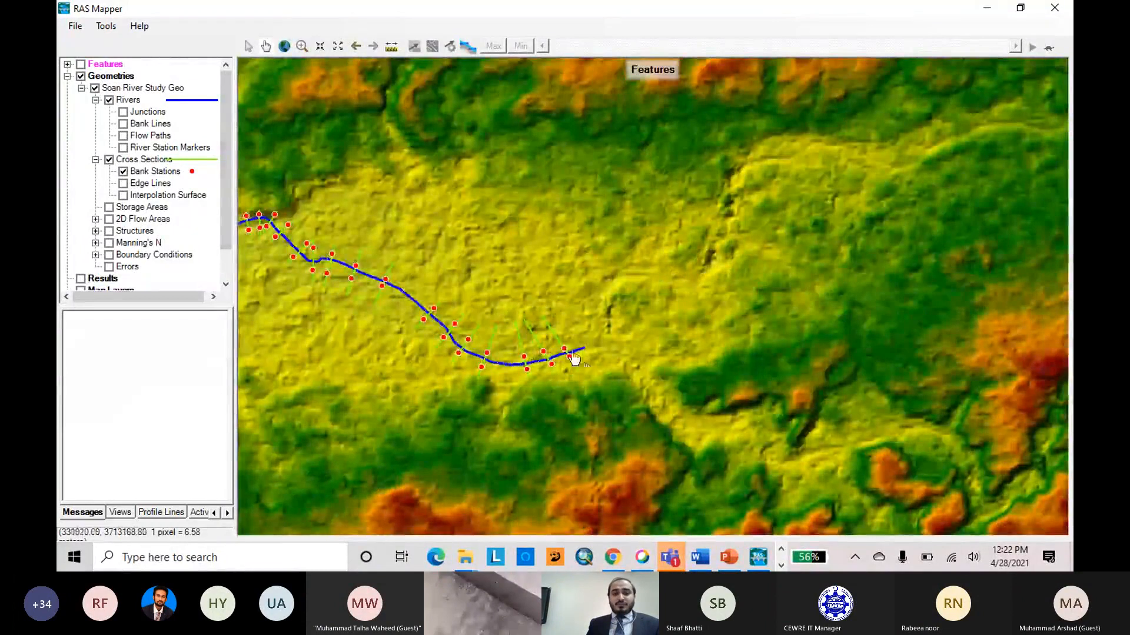
pyautogui.scroll(-1, 573, 357)
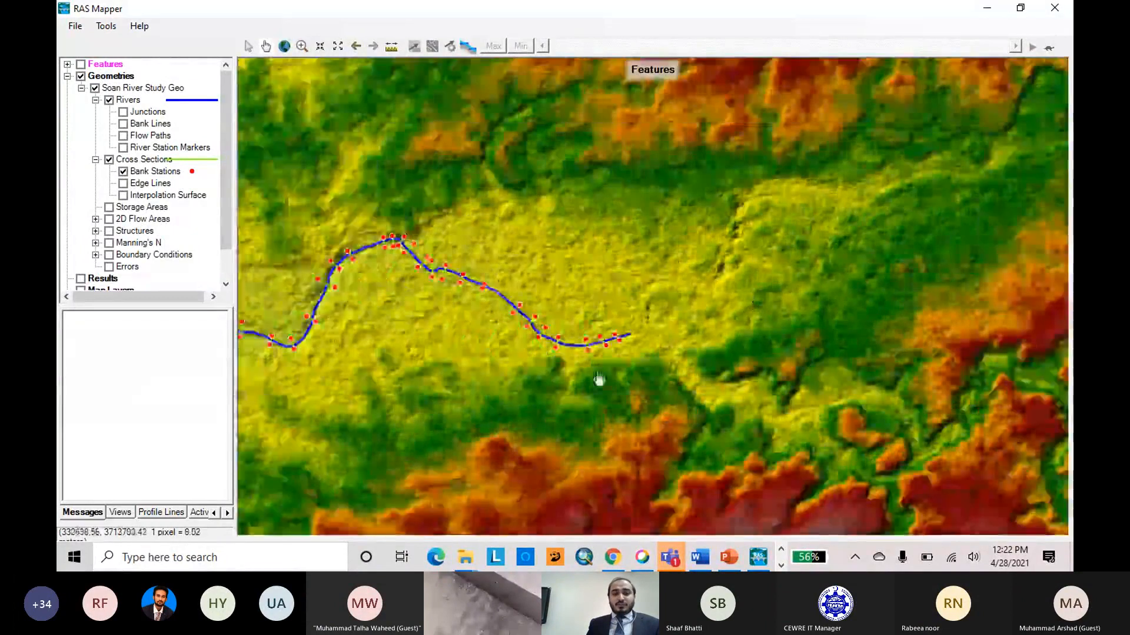
pyautogui.scroll(1, 606, 348)
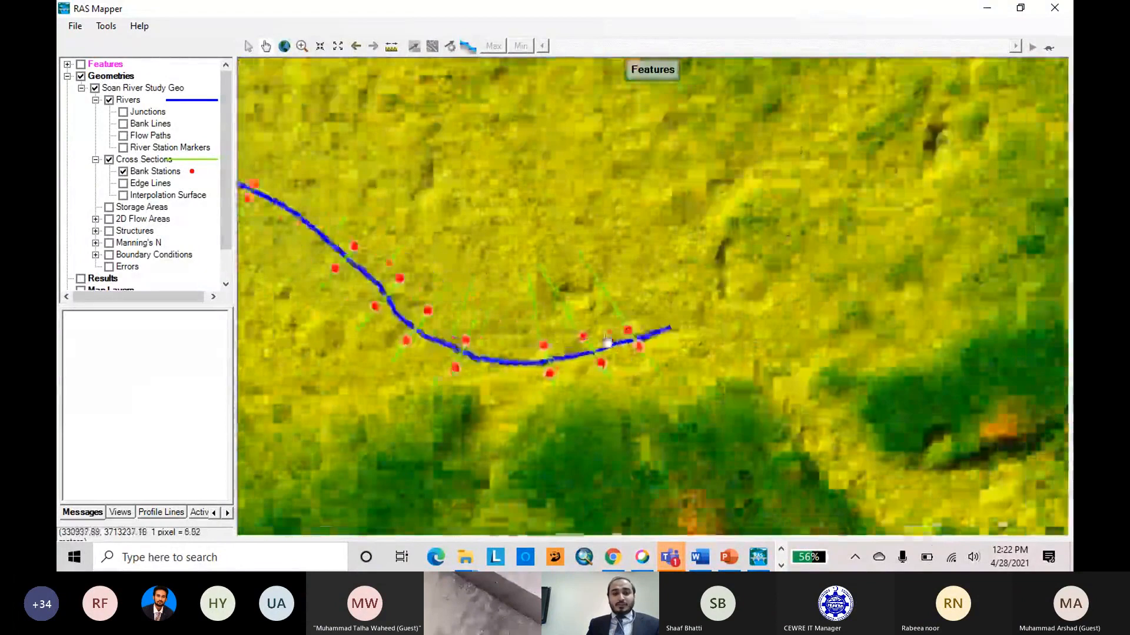
pyautogui.scroll(-1, 612, 343)
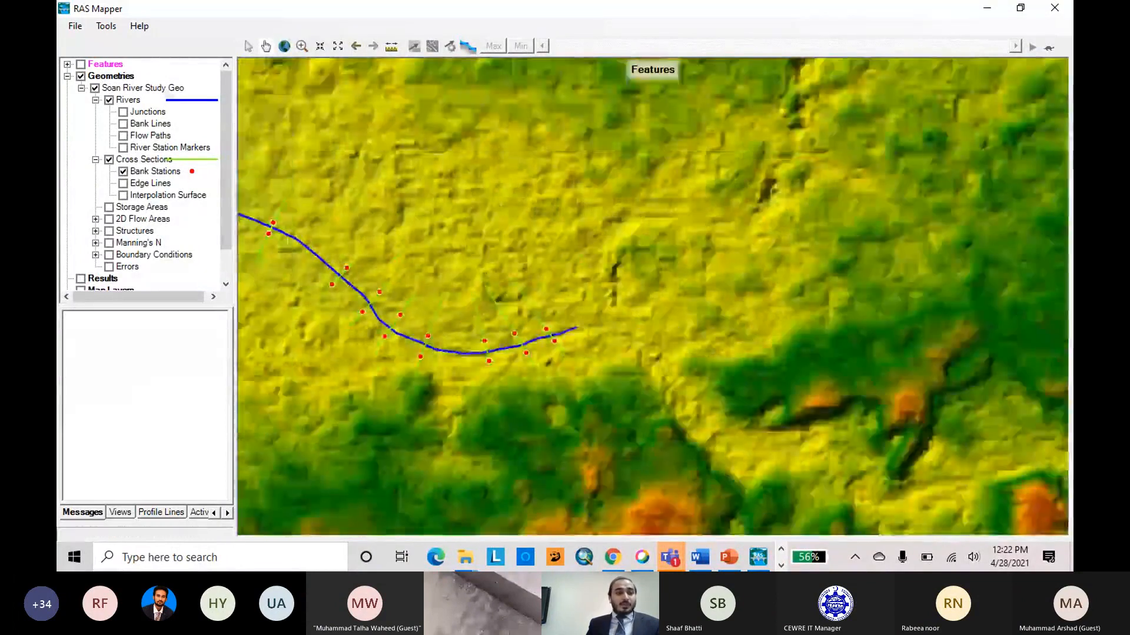
pyautogui.rightClick(113, 78)
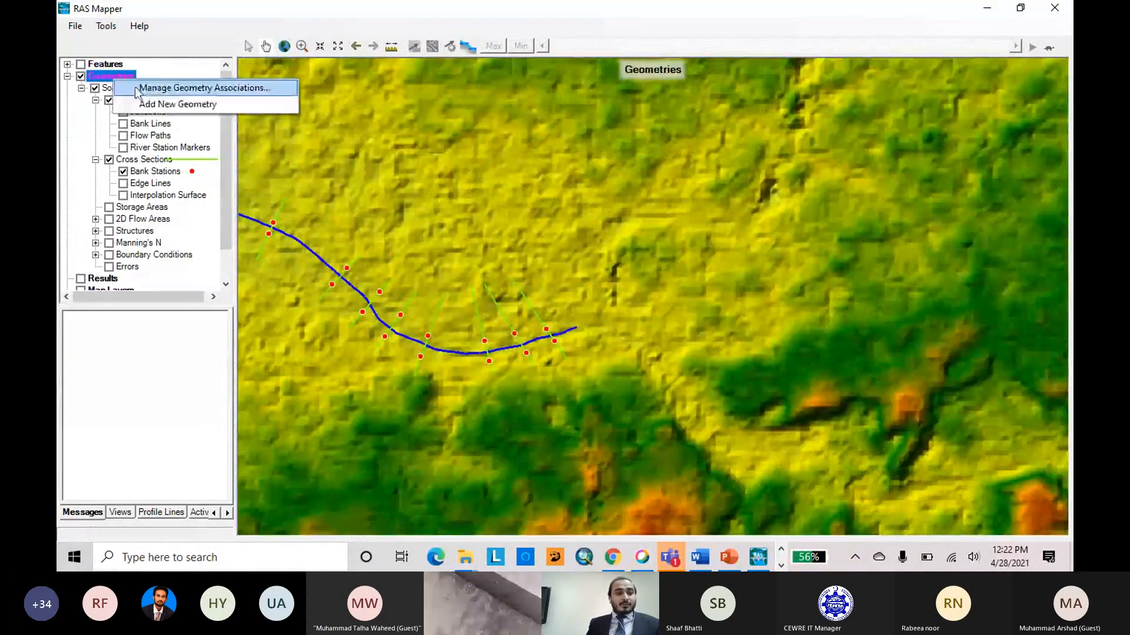
pyautogui.click(152, 89)
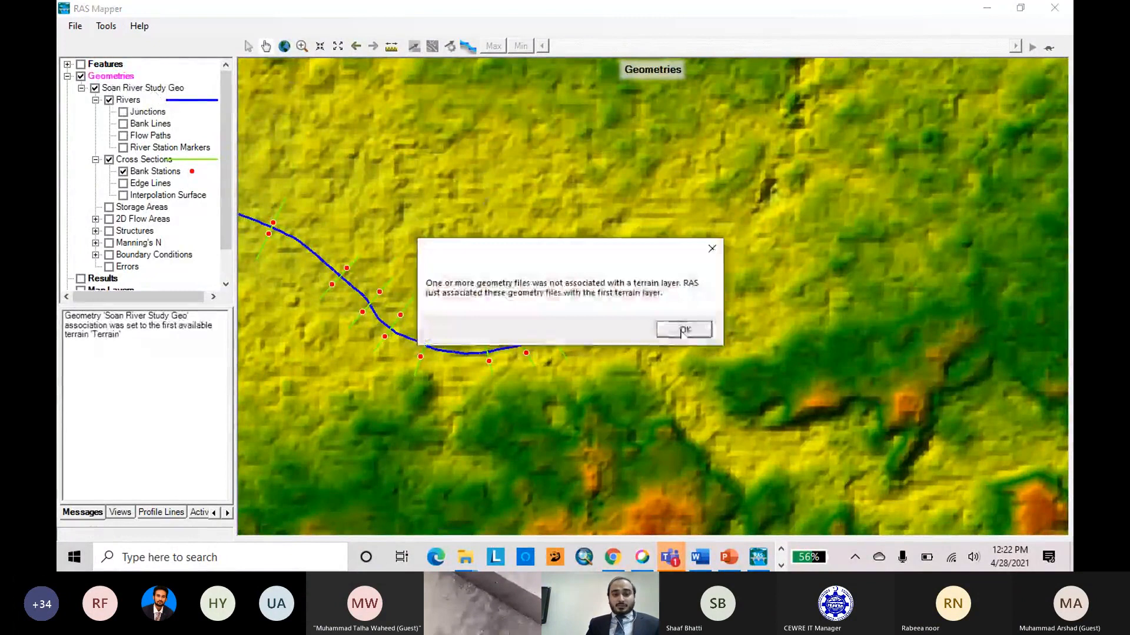
pyautogui.click(680, 328)
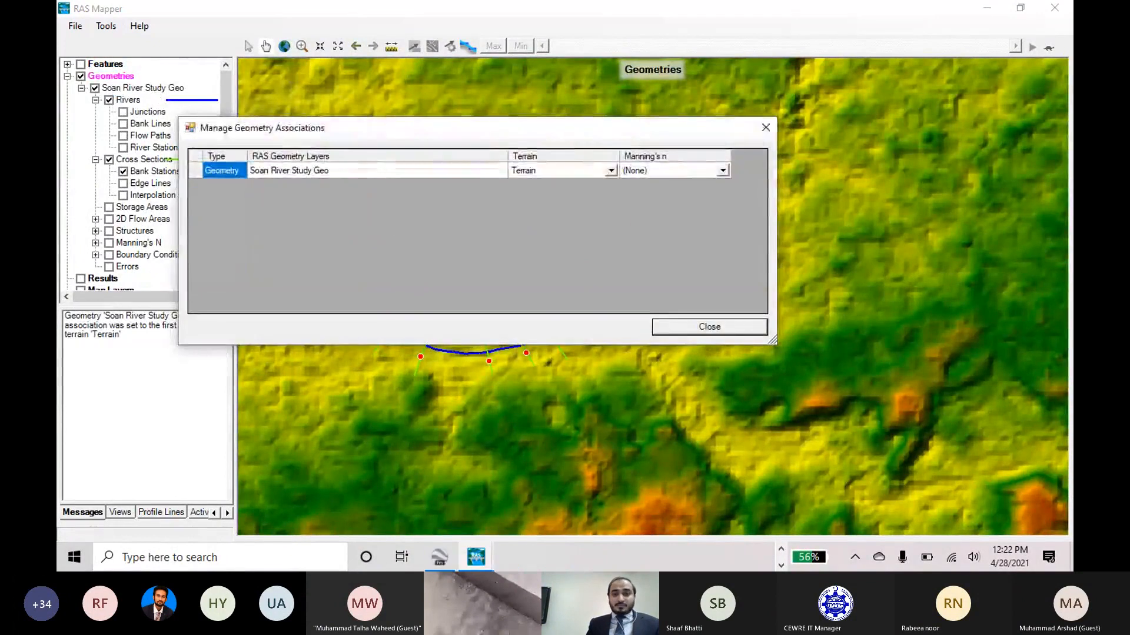
pyautogui.click(772, 133)
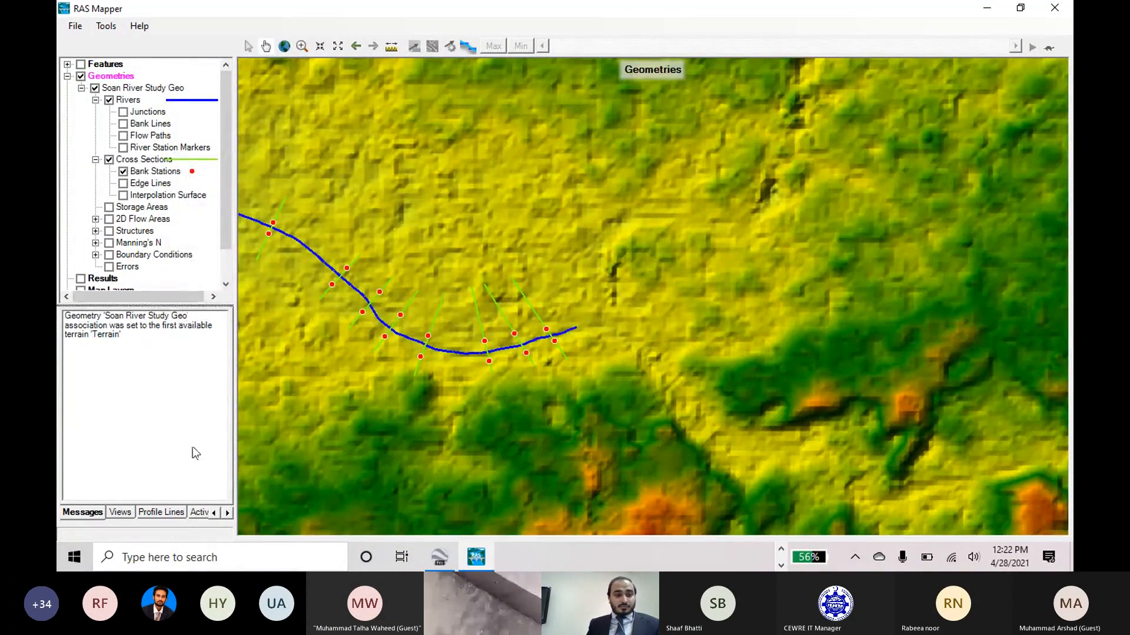
# Enlarge the layer list to reveal the Terrains group and check the terrain association of Soan River Study Geo again.
pyautogui.moveTo(196, 453); pyautogui.dragTo(197, 455)
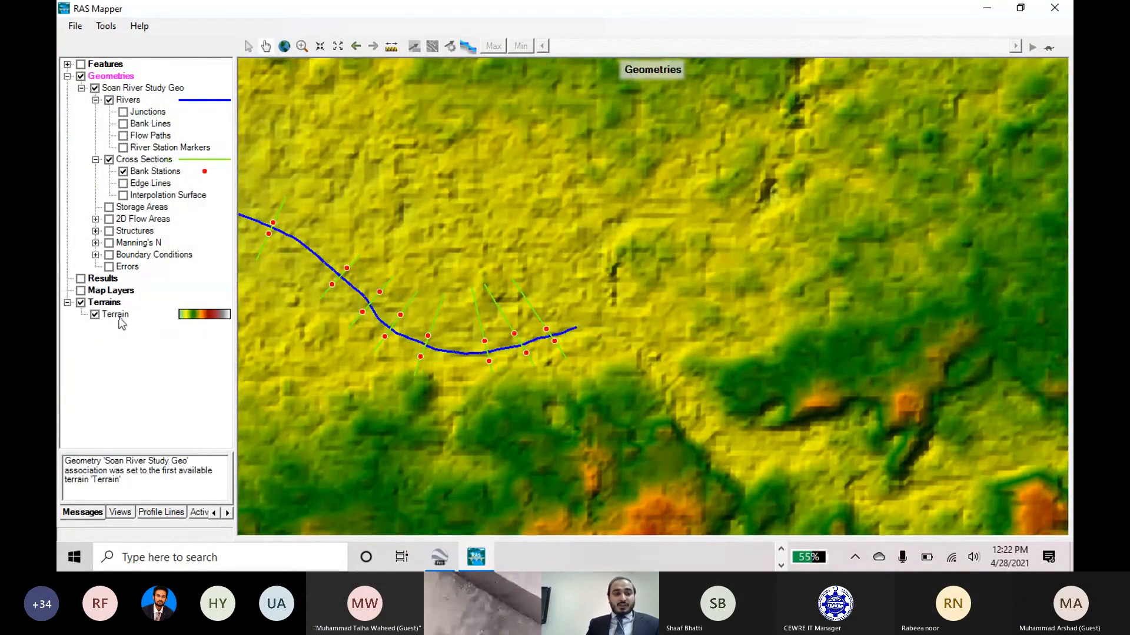
pyautogui.rightClick(123, 77)
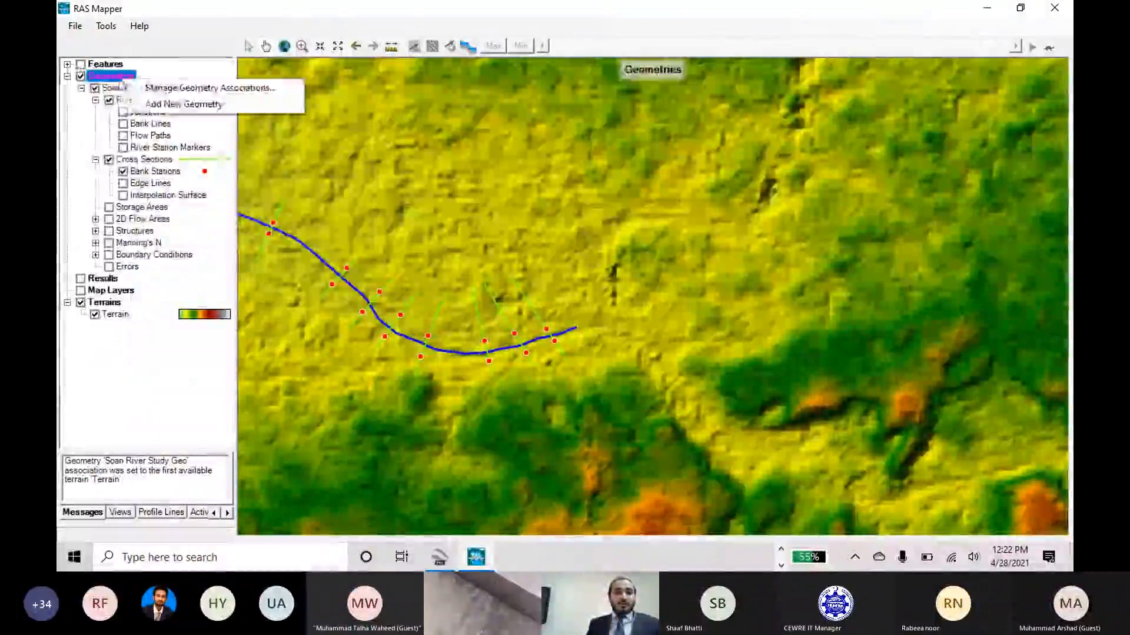
pyautogui.click(171, 87)
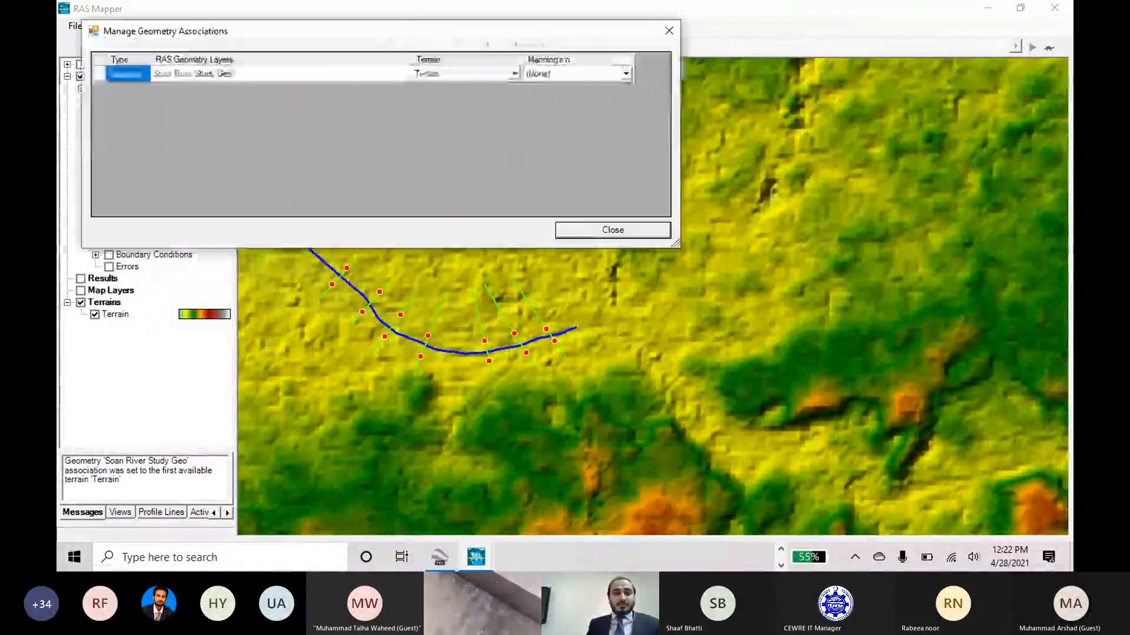
pyautogui.click(516, 73)
pyautogui.click(516, 73)
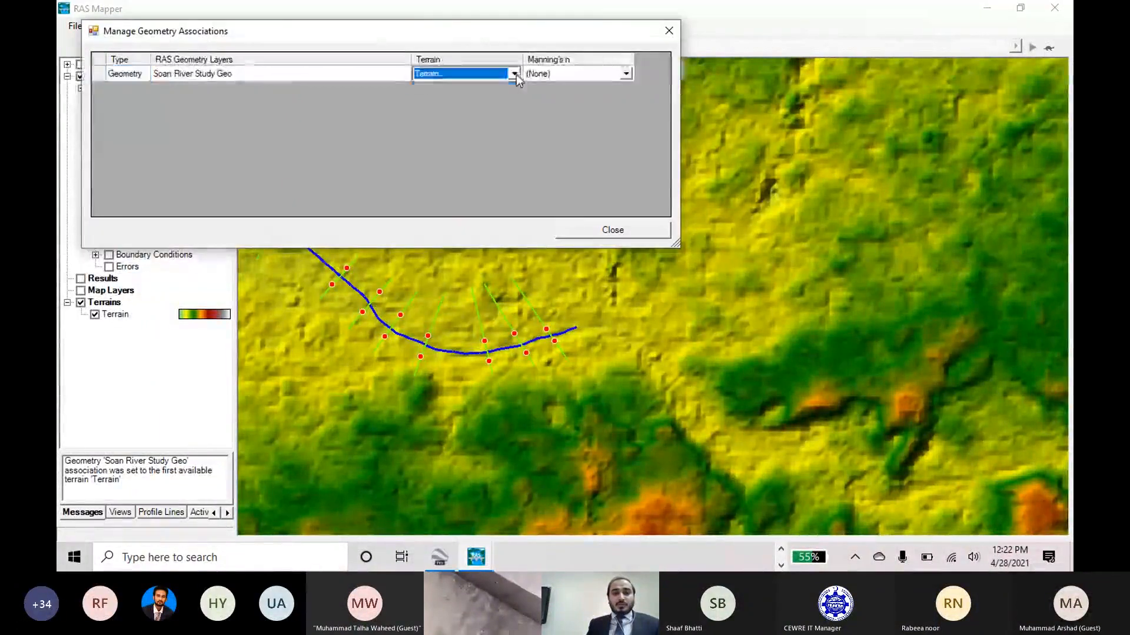
pyautogui.click(516, 73)
pyautogui.click(515, 73)
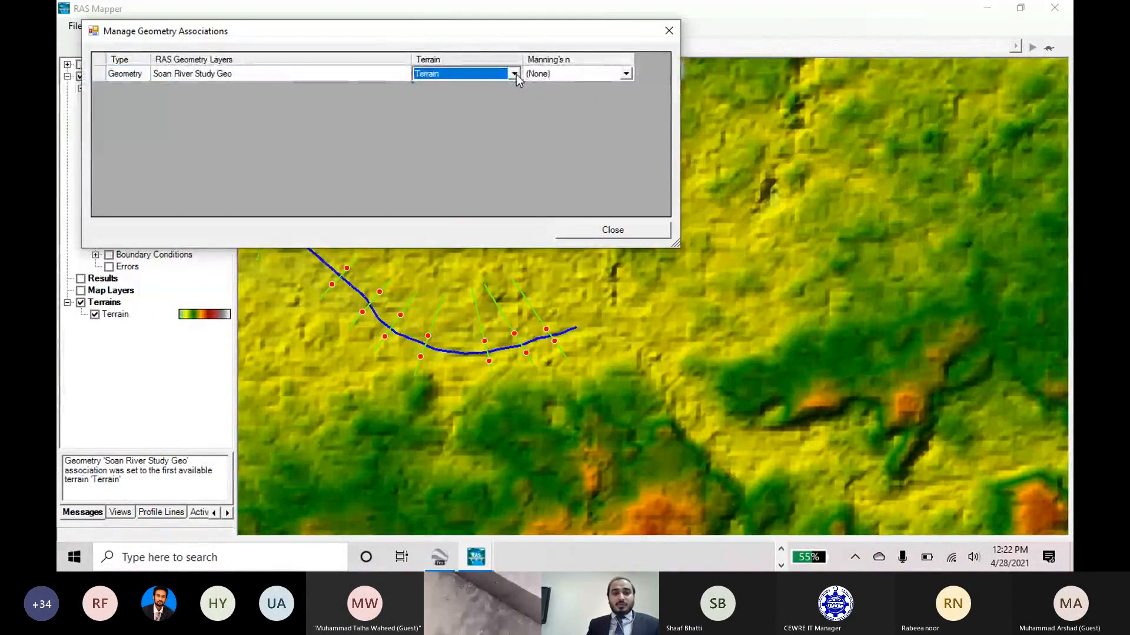
pyautogui.click(628, 230)
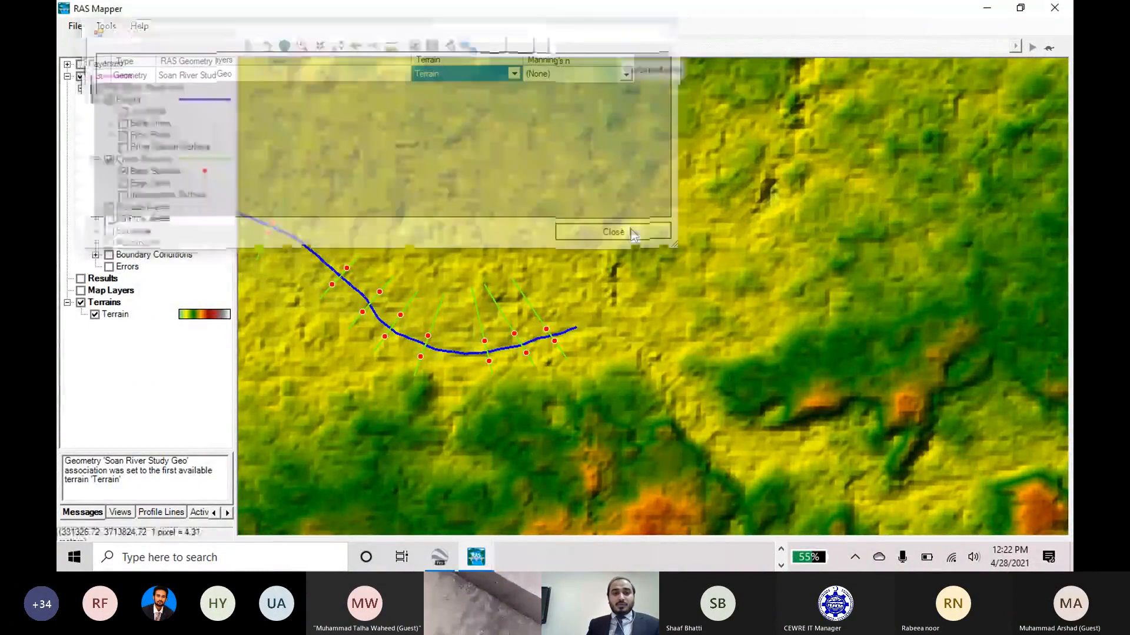
# Close RAS Mapper and bring the main HEC-RAS window back to the front.
pyautogui.click(81, 28)
pyautogui.click(92, 60)
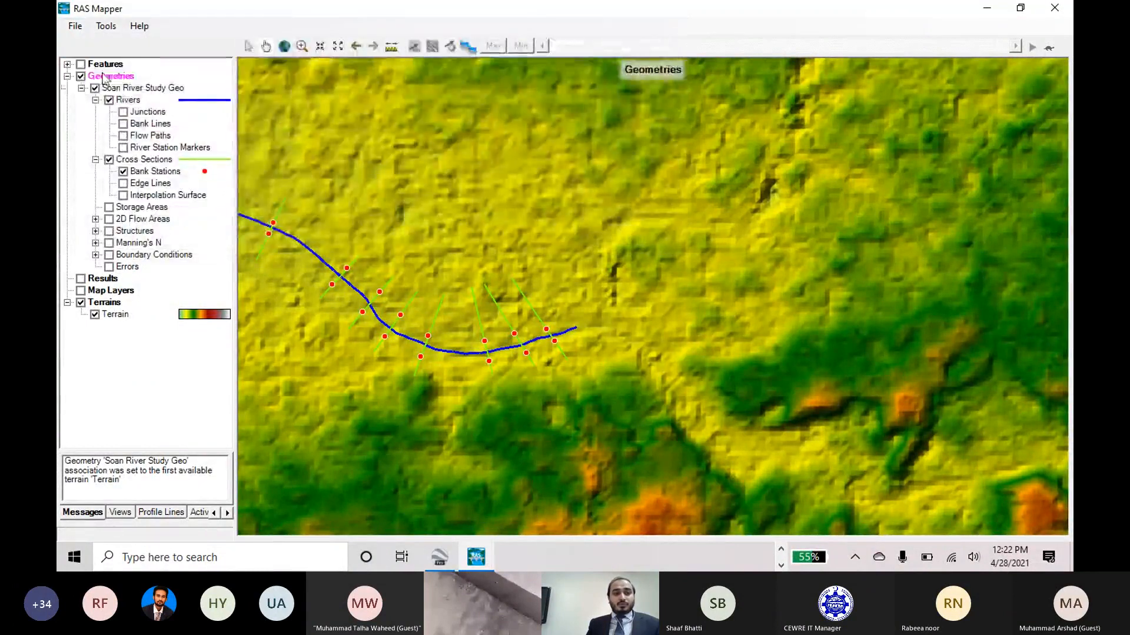
pyautogui.scroll(-3, 698, 272)
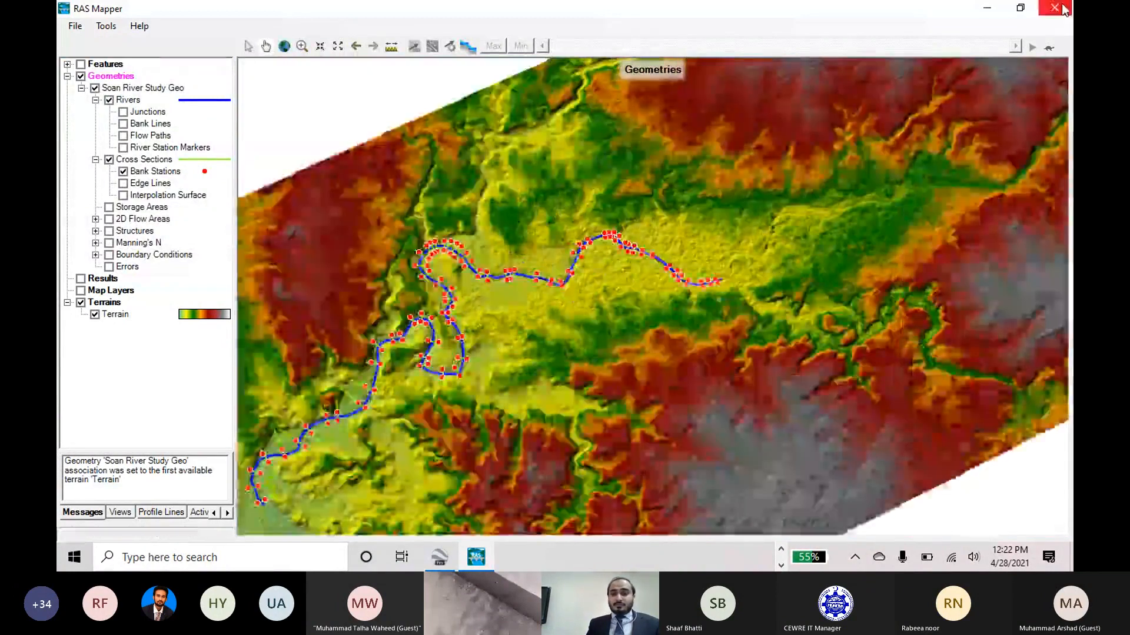
pyautogui.click(1060, 8)
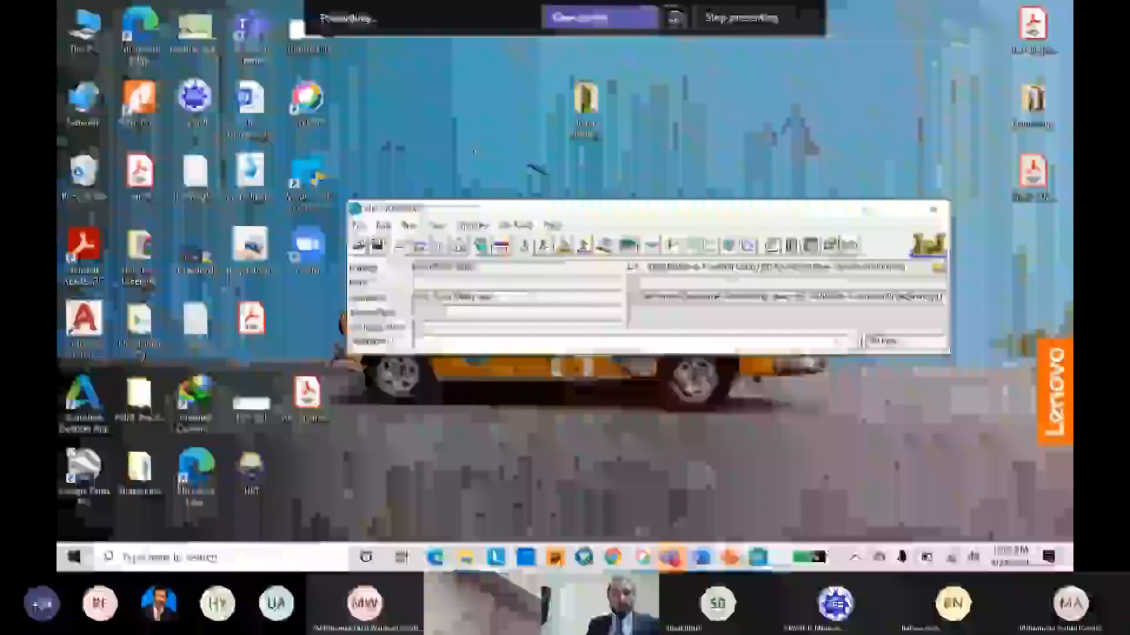
pyautogui.click(744, 557)
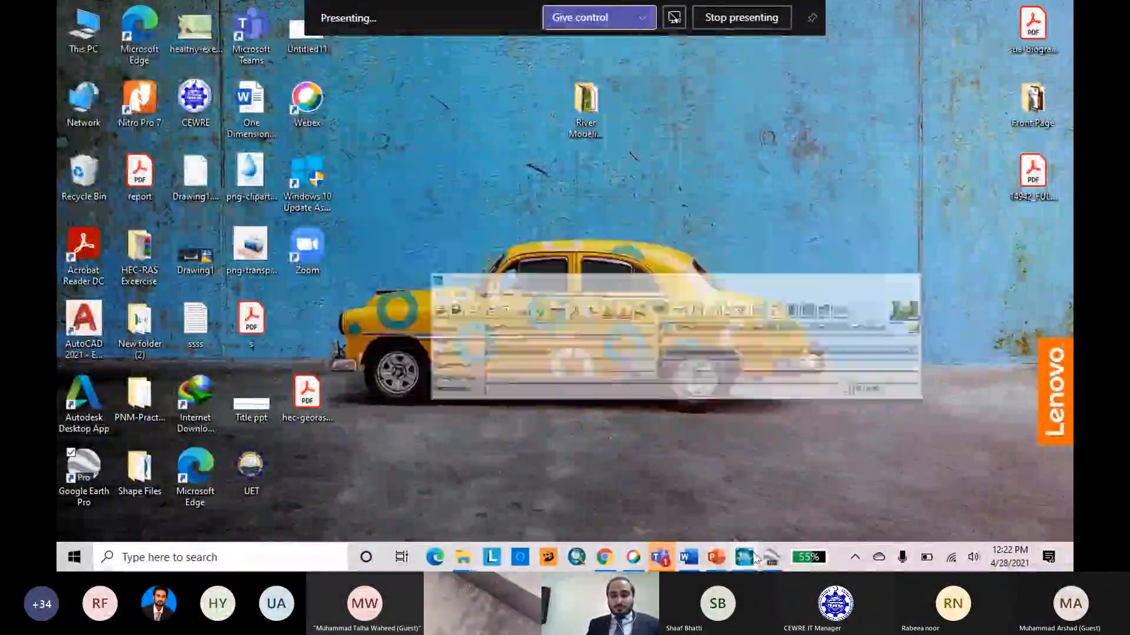
pyautogui.click(744, 556)
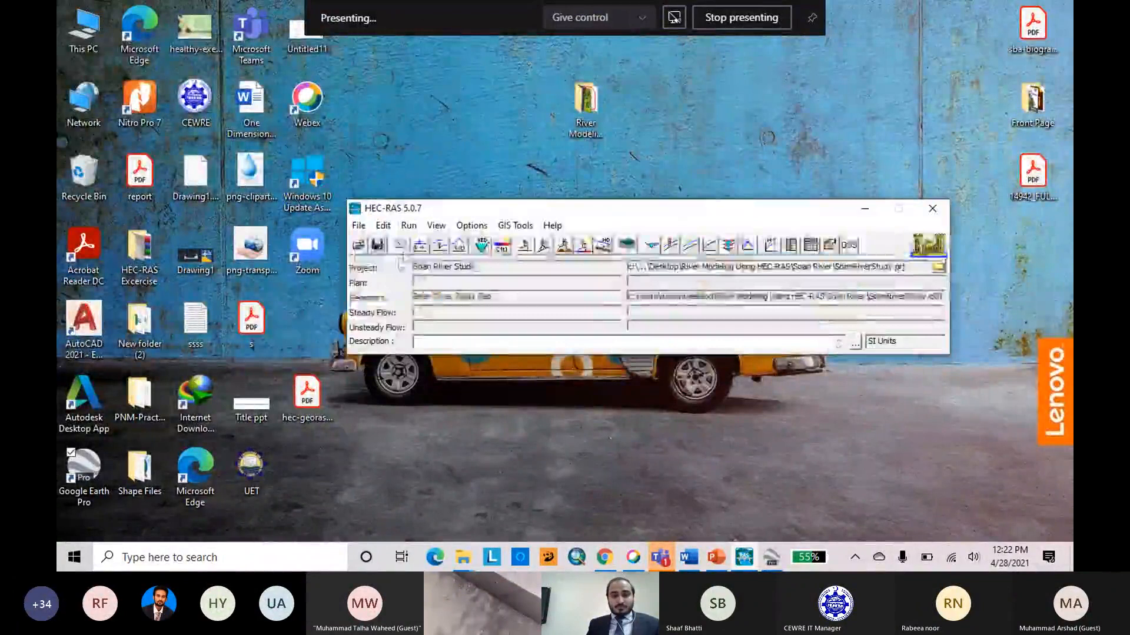
# Open the geometric data editor and plot the associated terrain behind the river schematic.
pyautogui.click(405, 244)
pyautogui.click(449, 47)
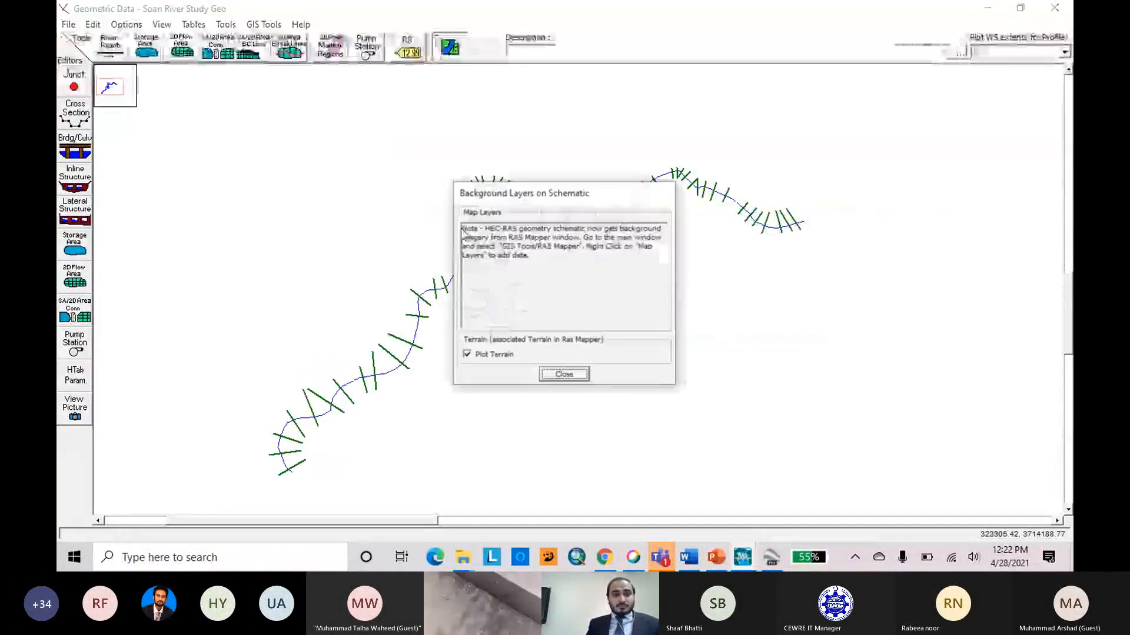
pyautogui.click(467, 355)
pyautogui.click(562, 375)
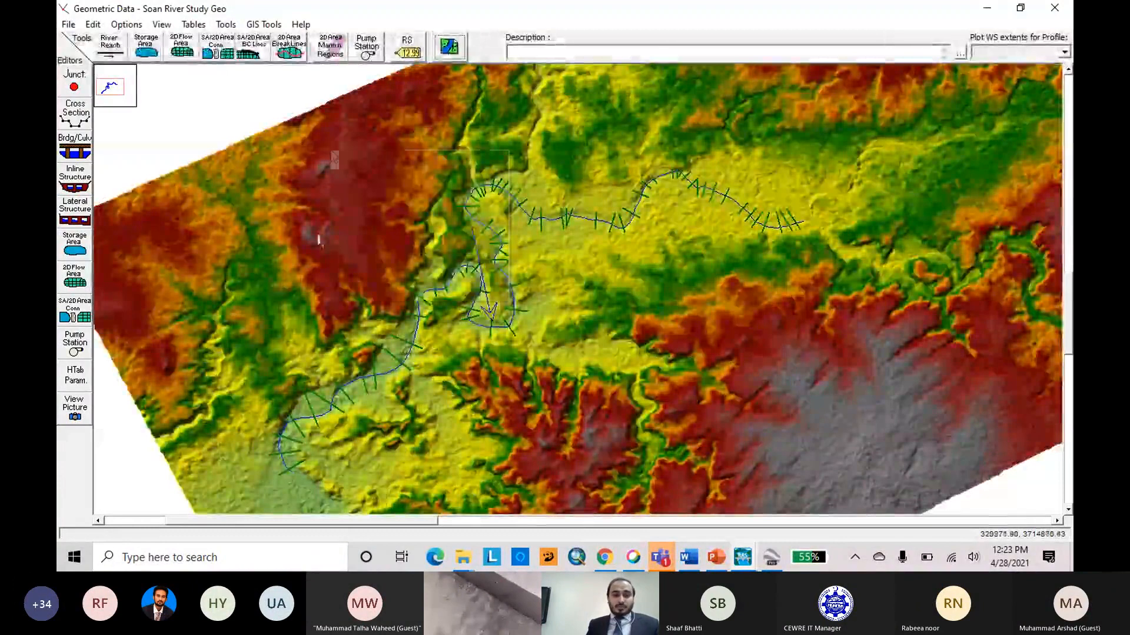
# View the data and full-size plot of the farthest upstream cross section, river station 22624.83, and close it.
pyautogui.rightClick(329, 148)
pyautogui.click(347, 156)
pyautogui.moveTo(698, 133); pyautogui.dragTo(834, 265)
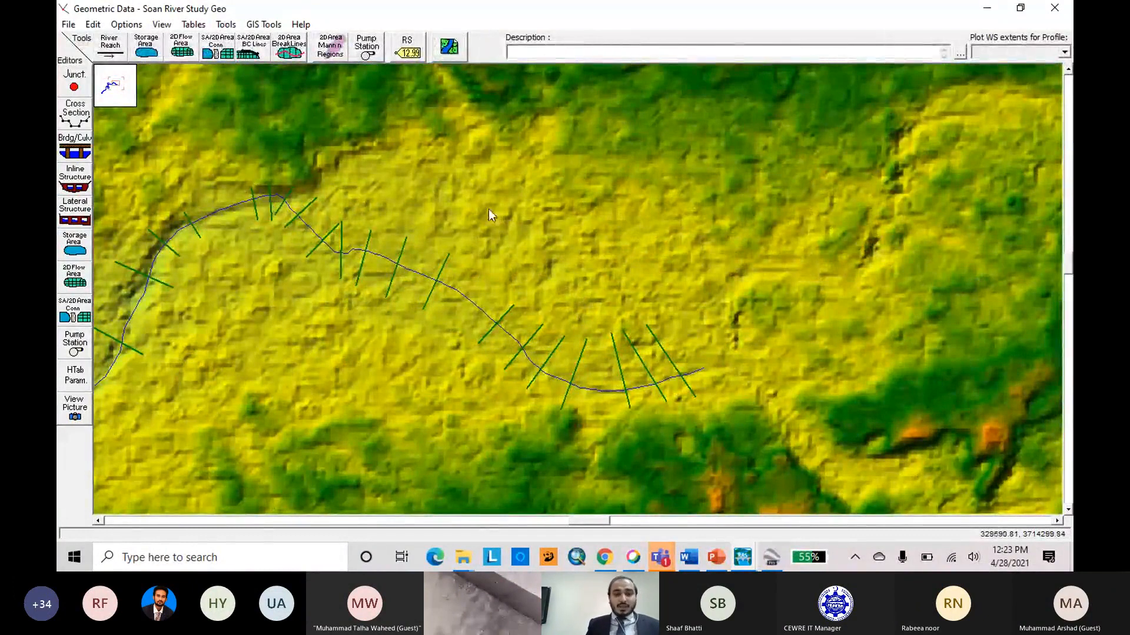
pyautogui.rightClick(676, 370)
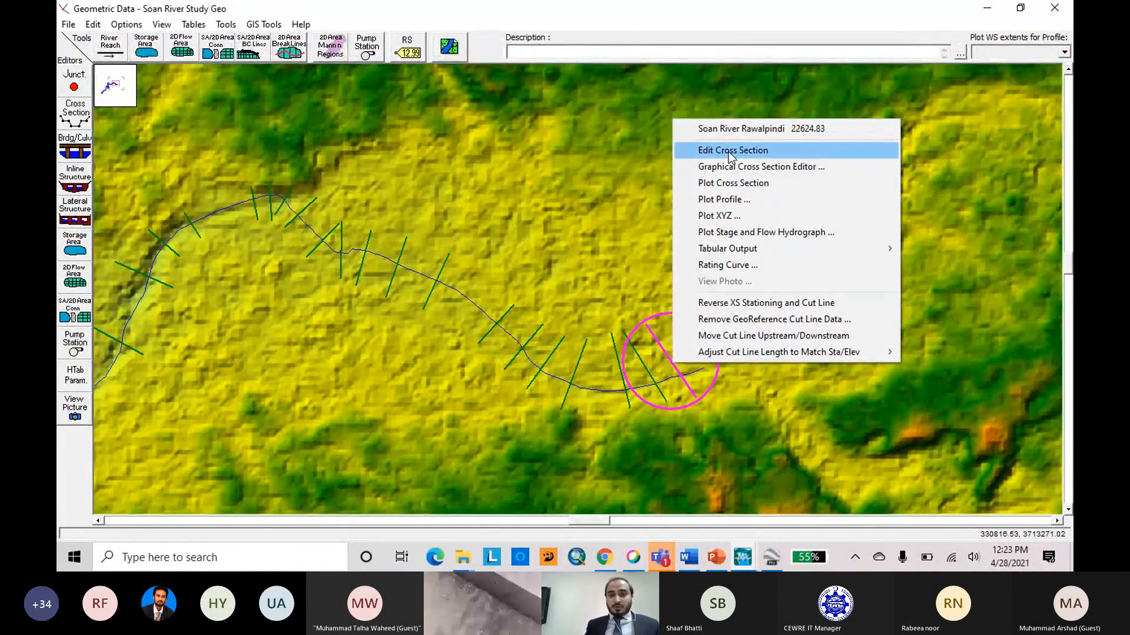
pyautogui.click(759, 151)
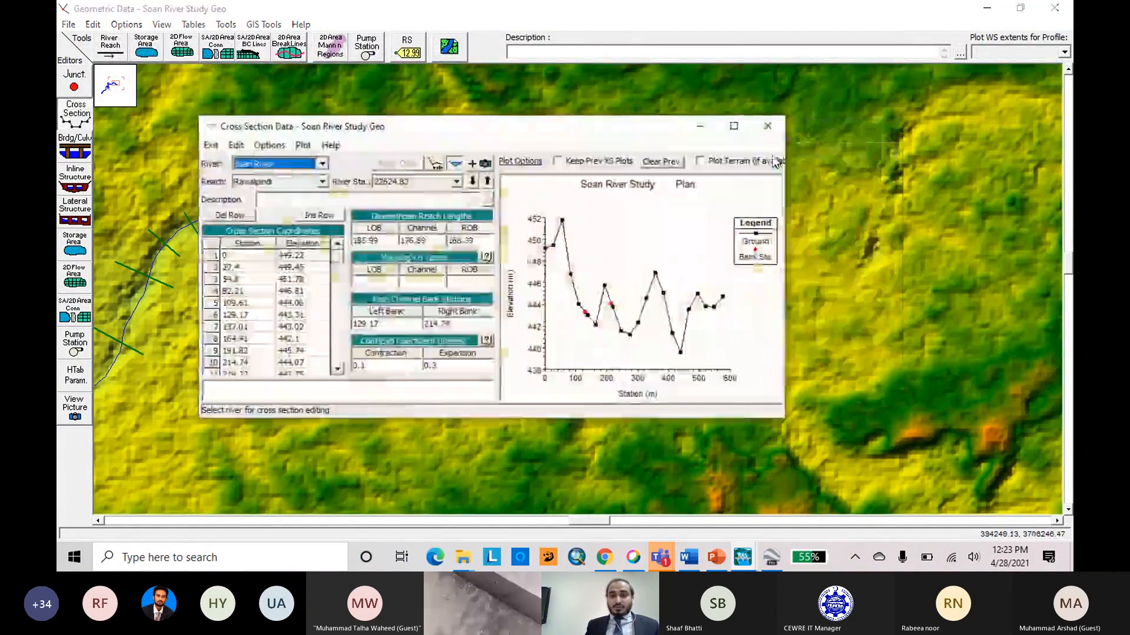
pyautogui.click(734, 126)
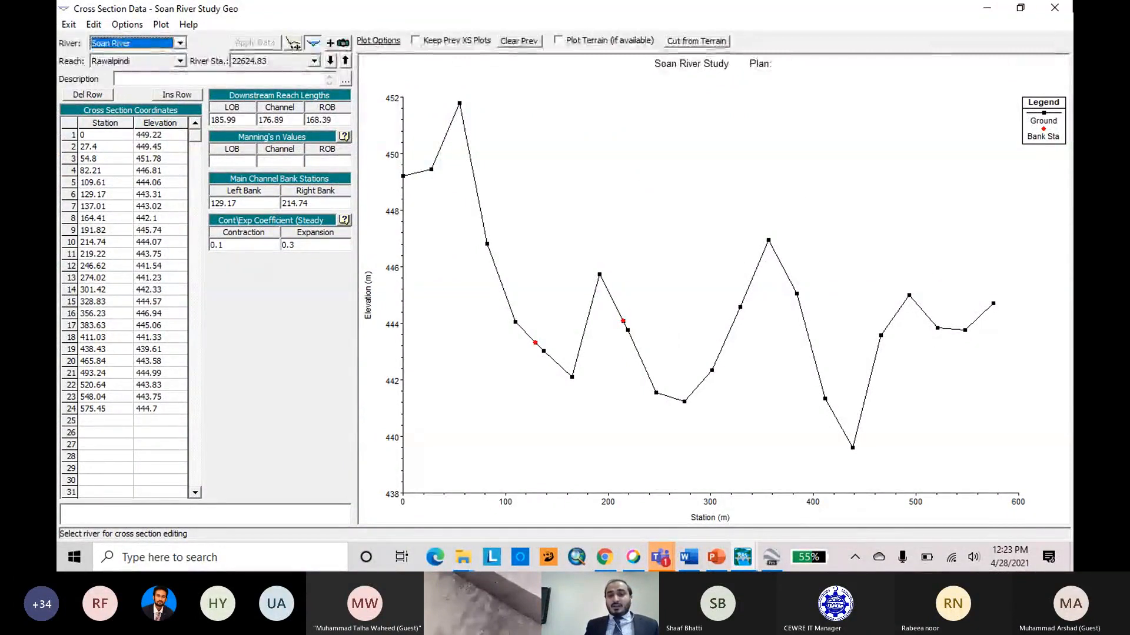
pyautogui.click(1054, 8)
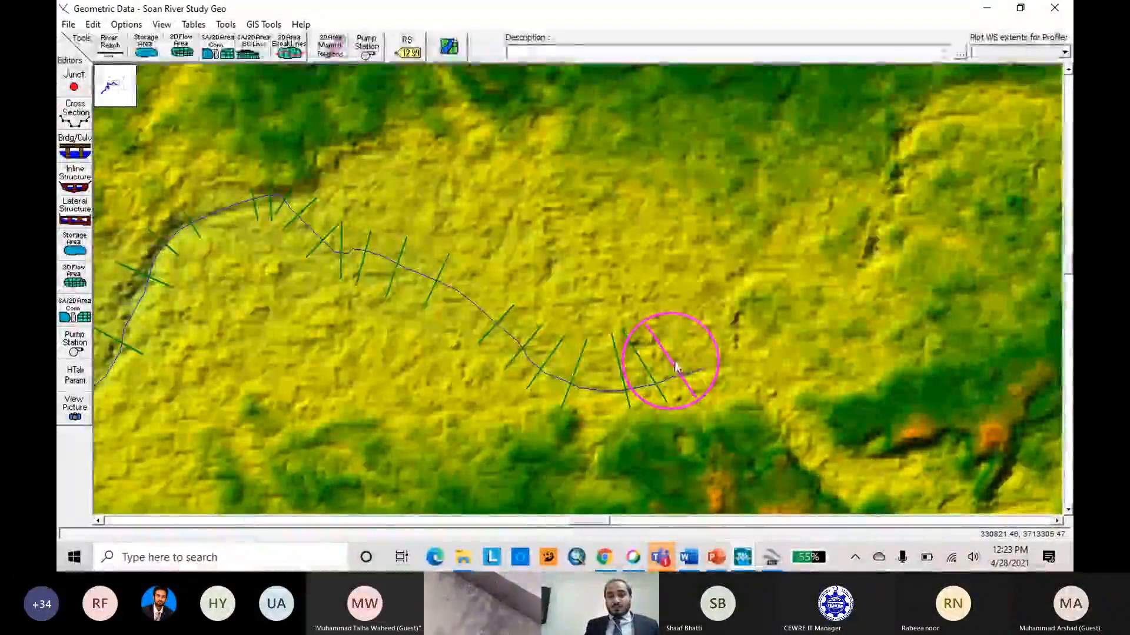
# Reopen the data of cross section 22624.83 and compare its profile with the next downstream section.
pyautogui.click(675, 368)
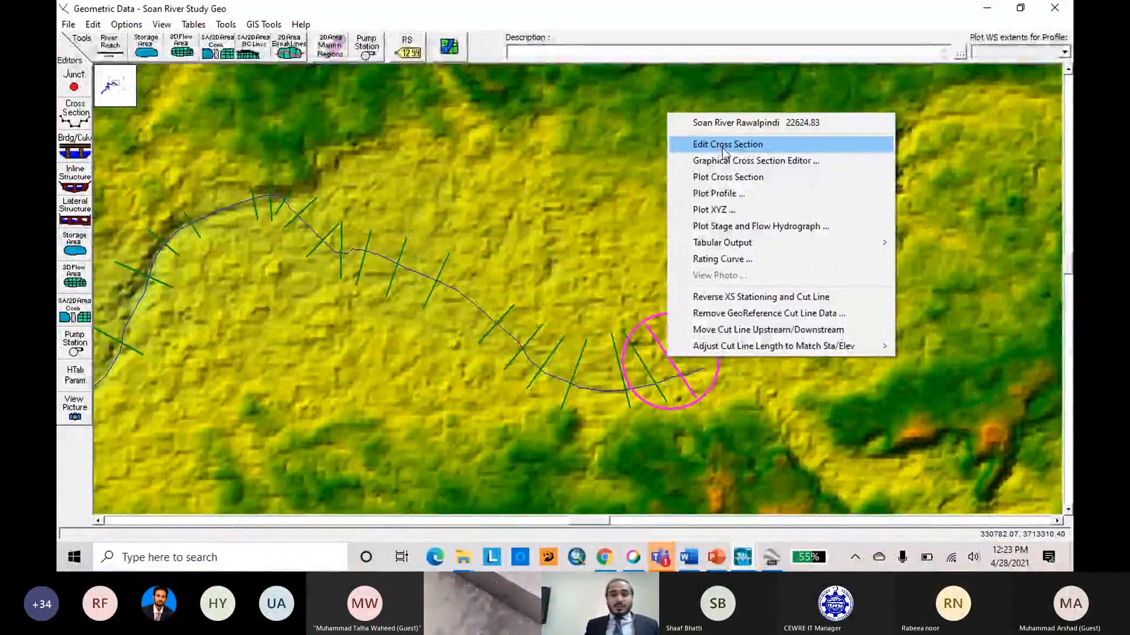
pyautogui.click(723, 145)
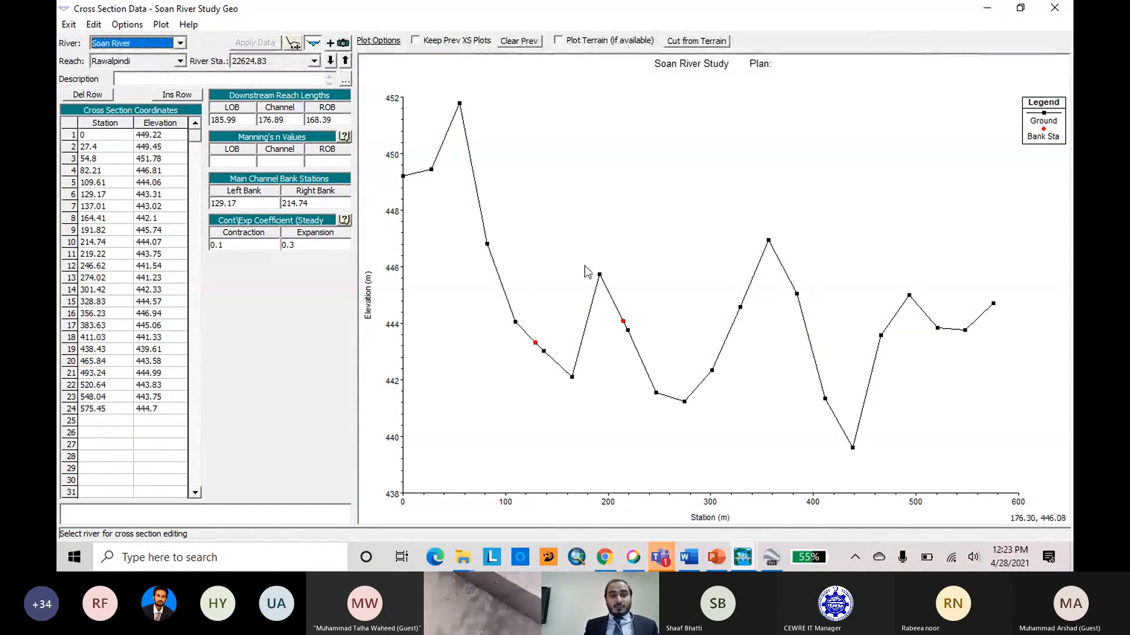
pyautogui.click(330, 60)
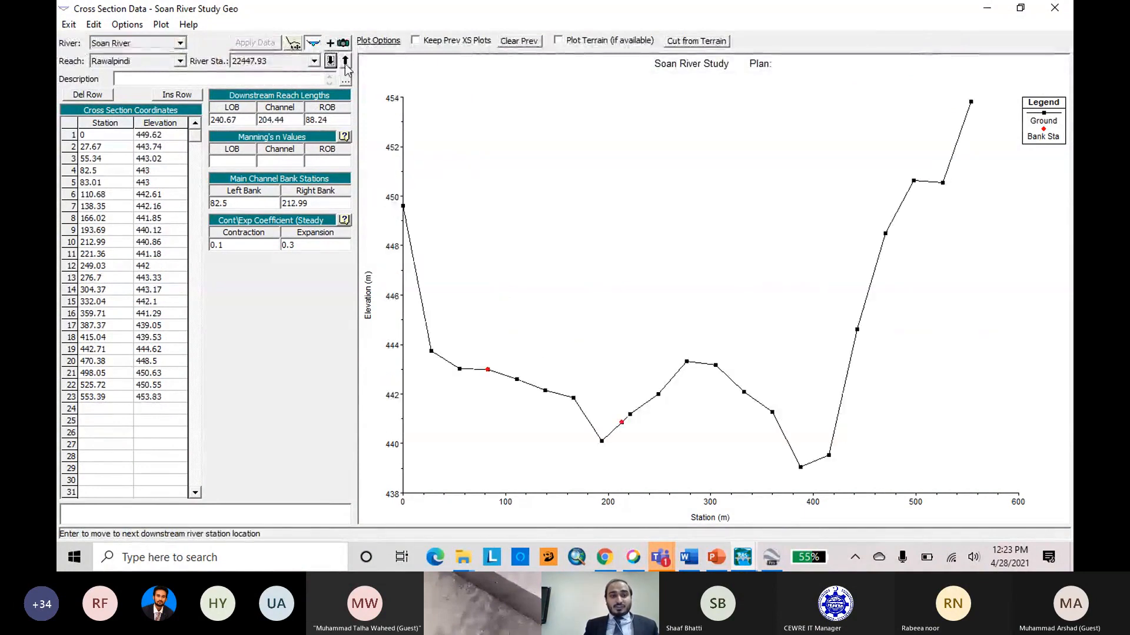
pyautogui.click(345, 62)
pyautogui.click(330, 62)
pyautogui.click(346, 61)
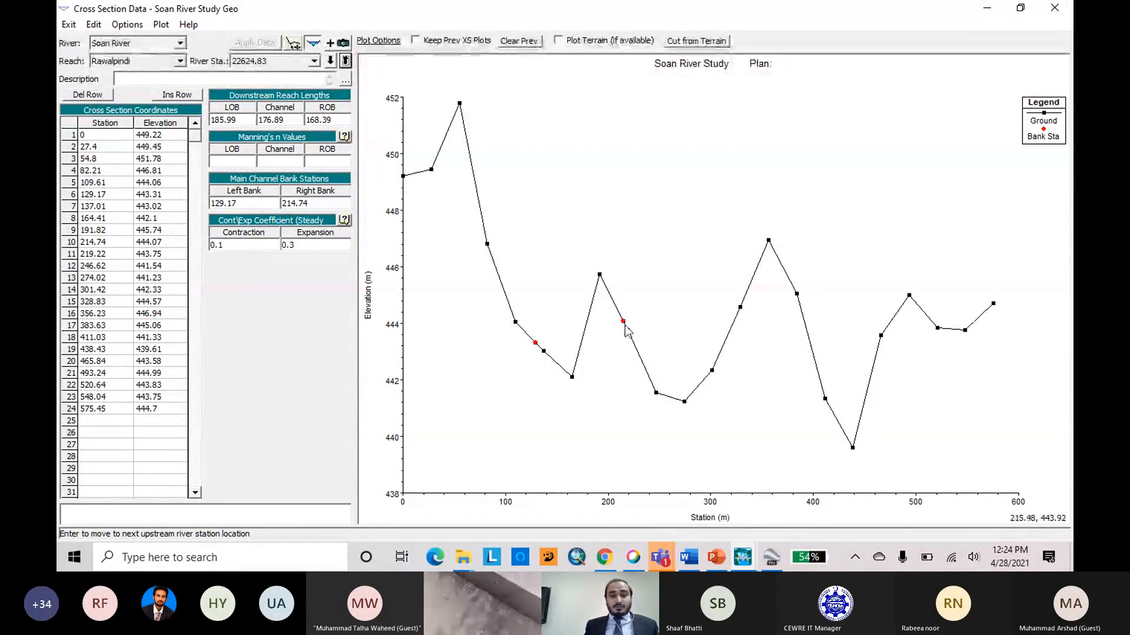
# Examine the station and elevation of the cross section's first point and close the cross section data.
pyautogui.click(97, 135)
pyautogui.click(160, 137)
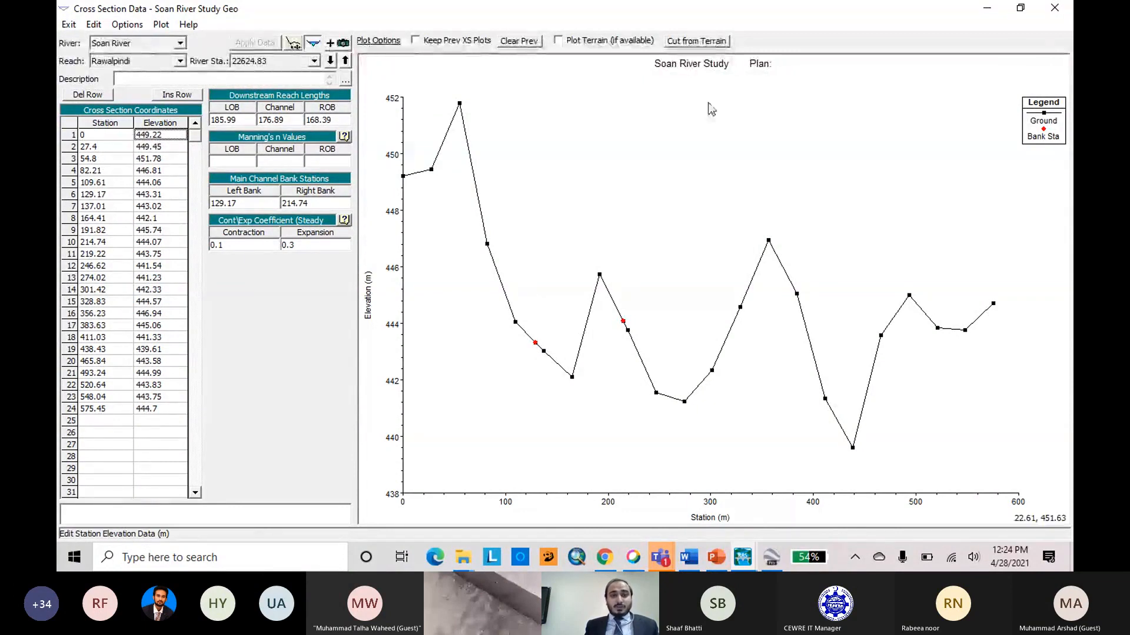
pyautogui.click(1058, 7)
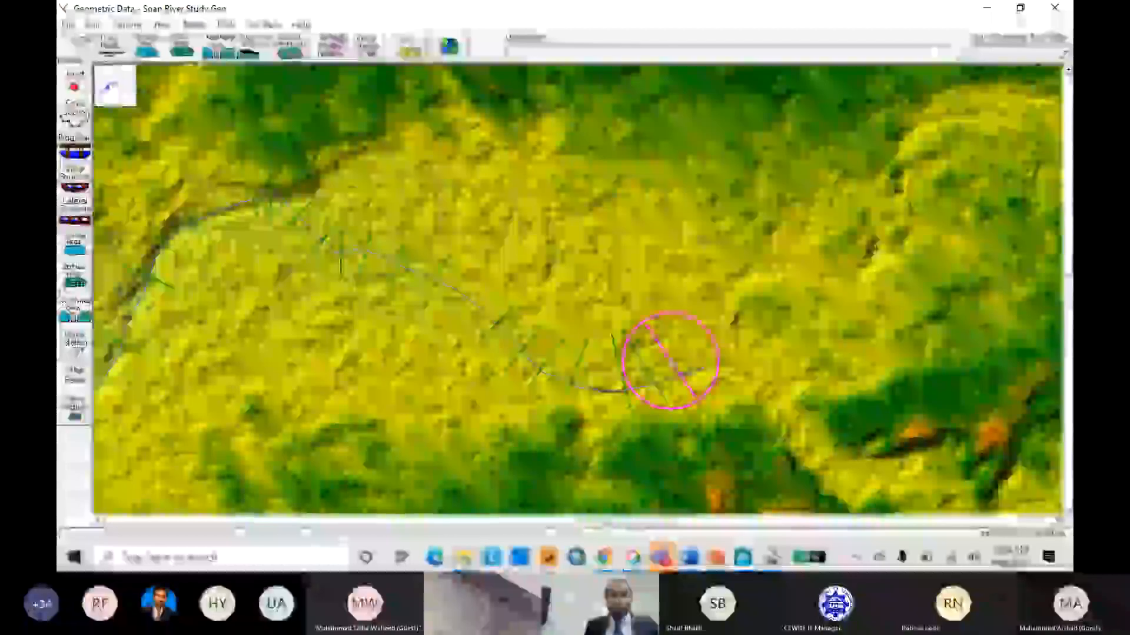
pyautogui.click(669, 356)
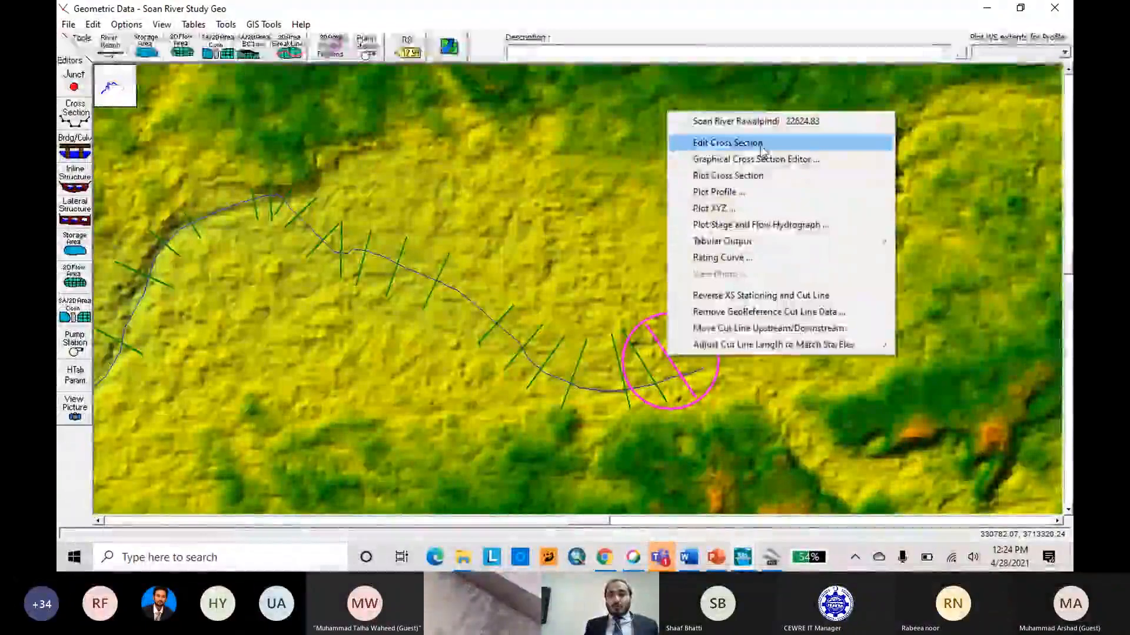
pyautogui.click(974, 135)
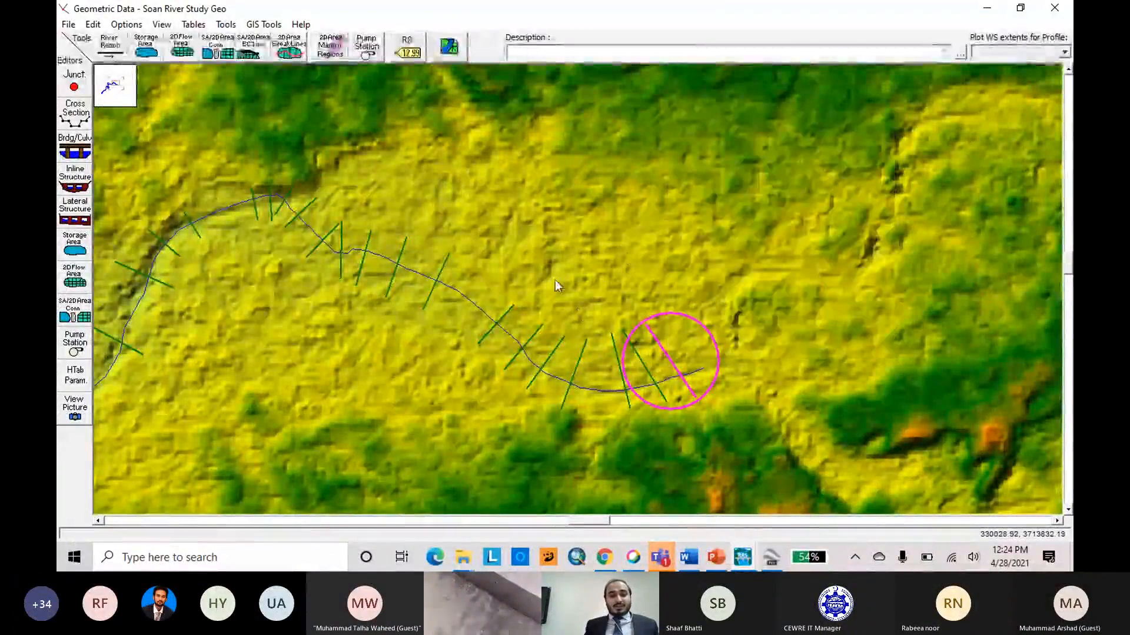
pyautogui.scroll(-2, 544, 197)
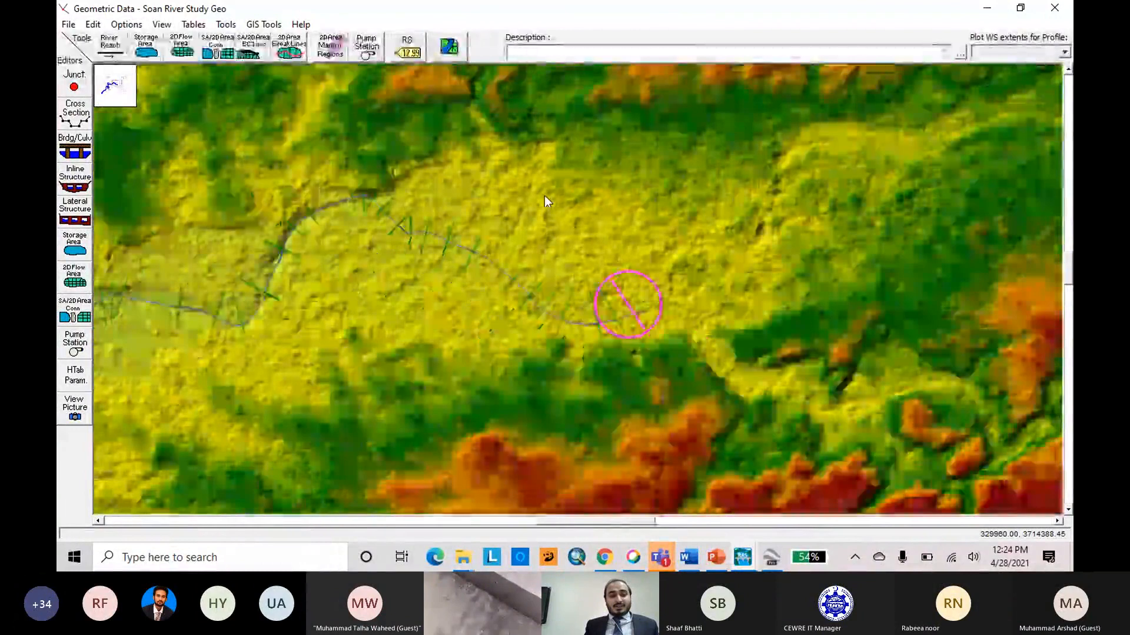
# Open the data of the farthest upstream cross section, river station 22624.83, at full size and plot the terrain profile with it.
pyautogui.scroll(2, 545, 197)
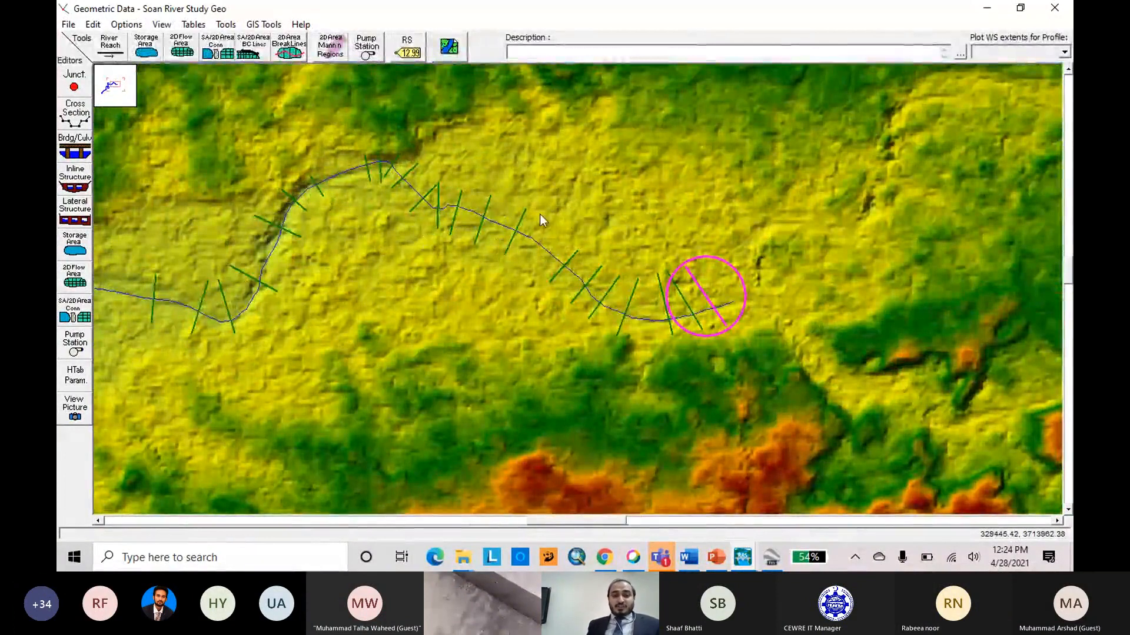
pyautogui.scroll(-1, 539, 214)
pyautogui.scroll(-1, 539, 214)
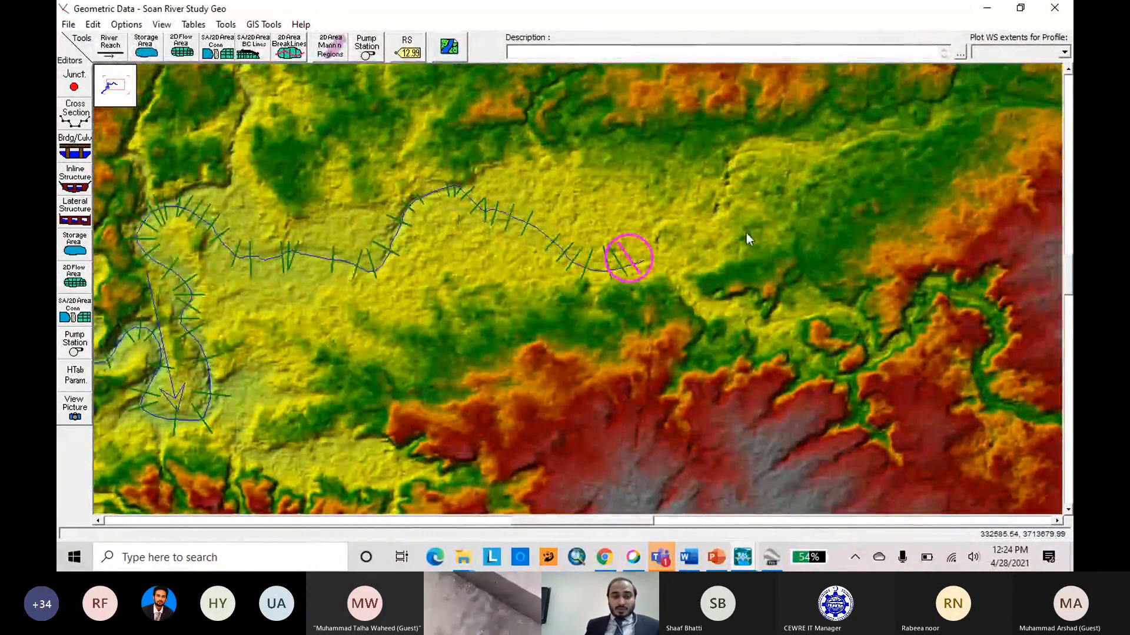
pyautogui.scroll(3, 650, 259)
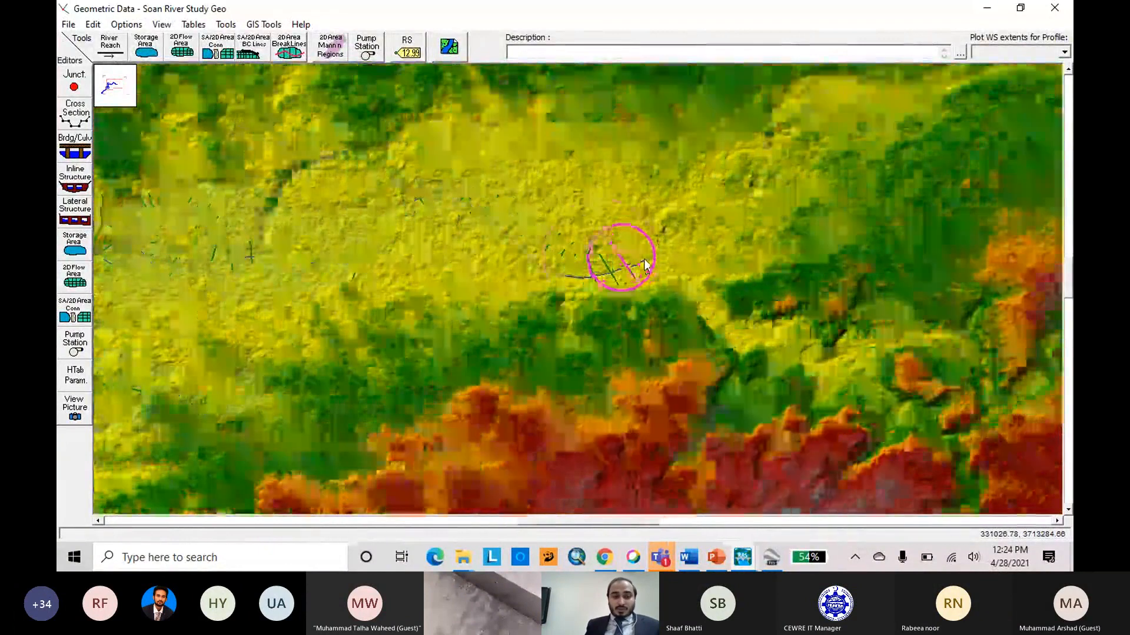
pyautogui.rightClick(598, 258)
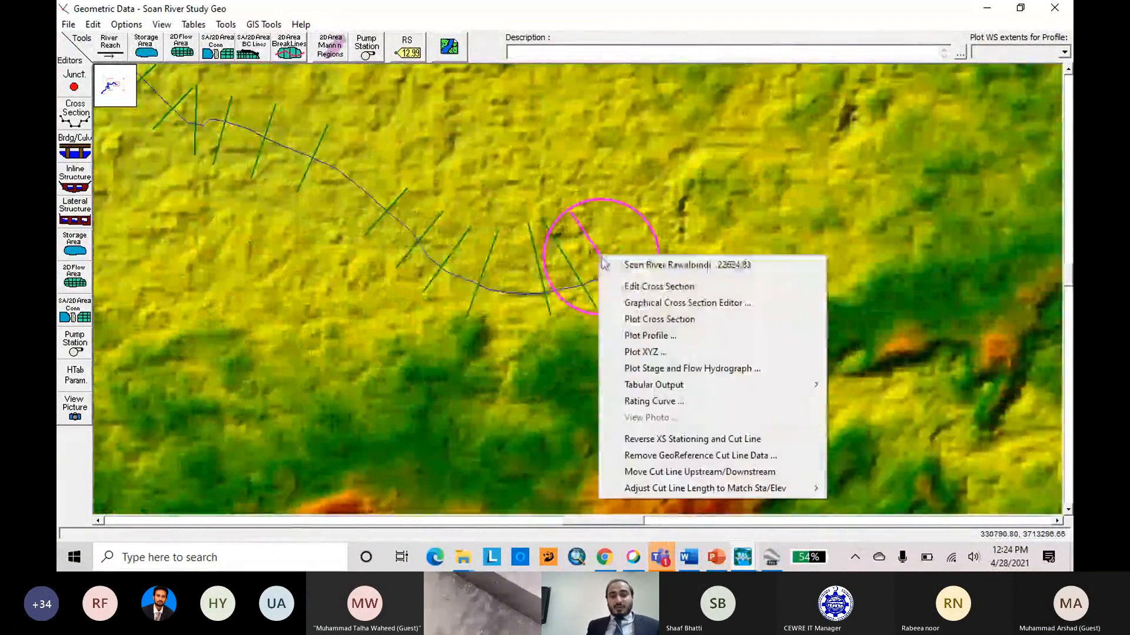
pyautogui.click(655, 288)
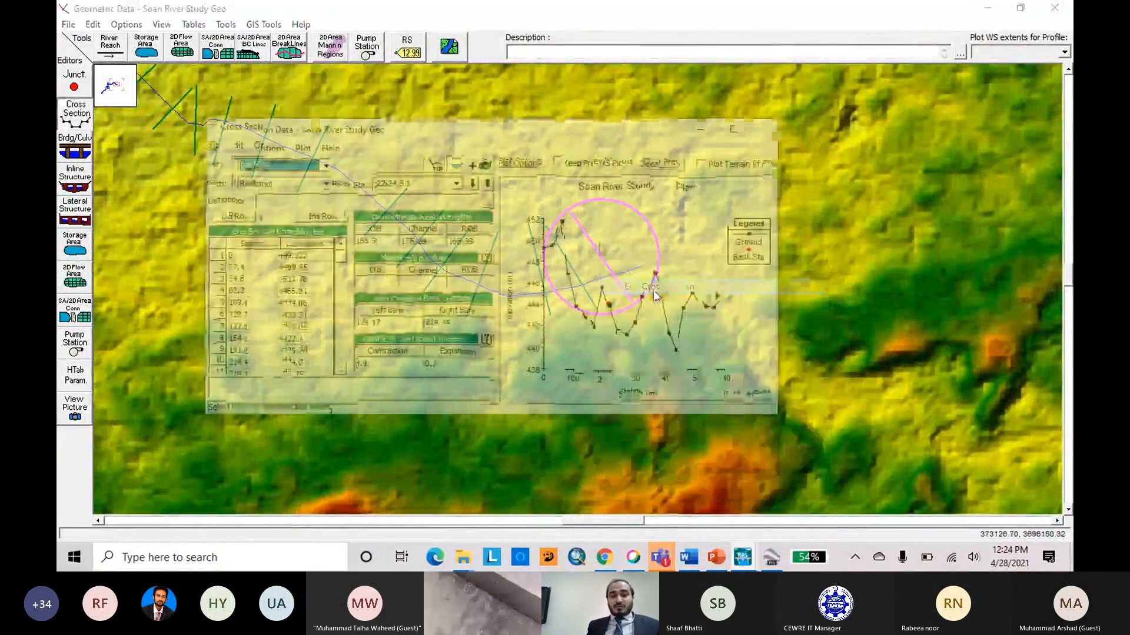
pyautogui.click(735, 127)
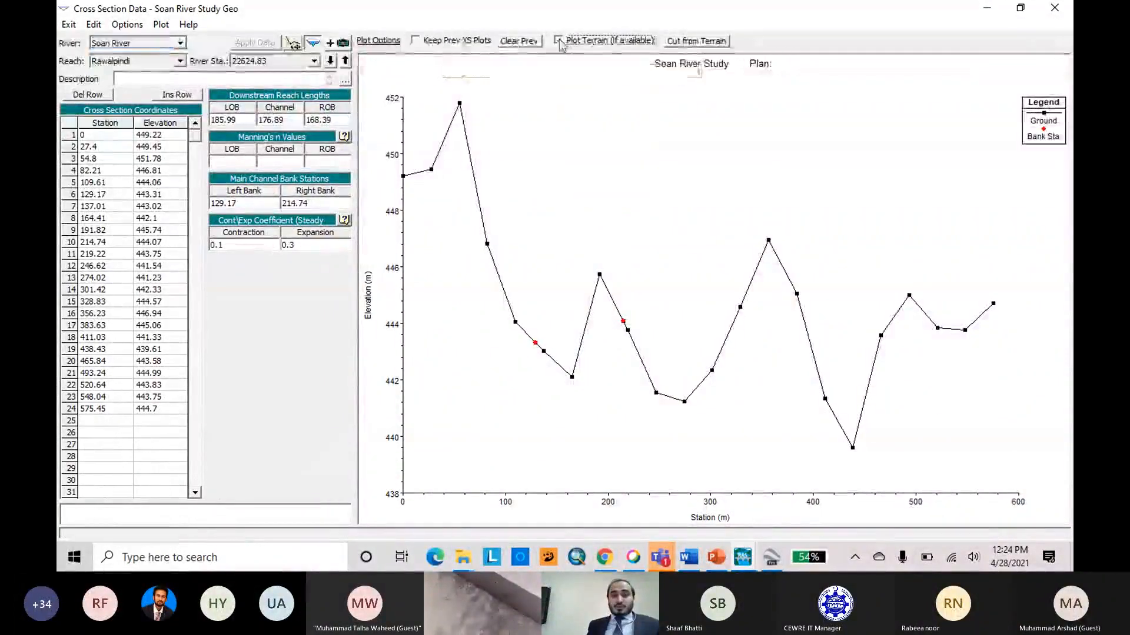
pyautogui.click(558, 41)
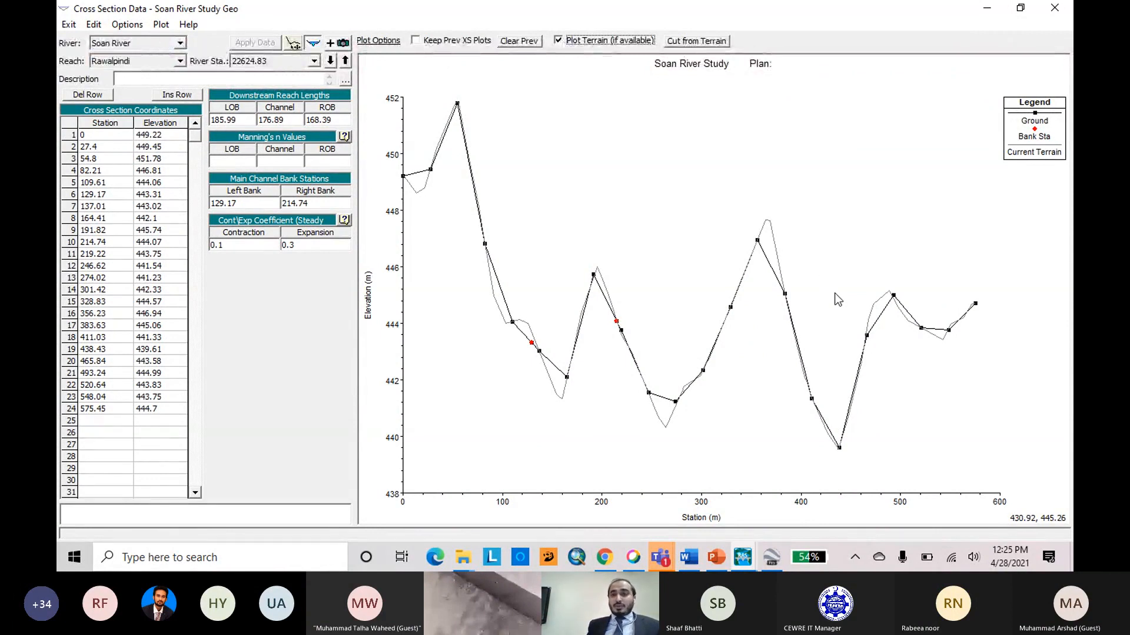
# Look at the Cross Section Survey Data workbook in Excel, then return to HEC-RAS and close the cross section data.
pyautogui.click(1021, 8)
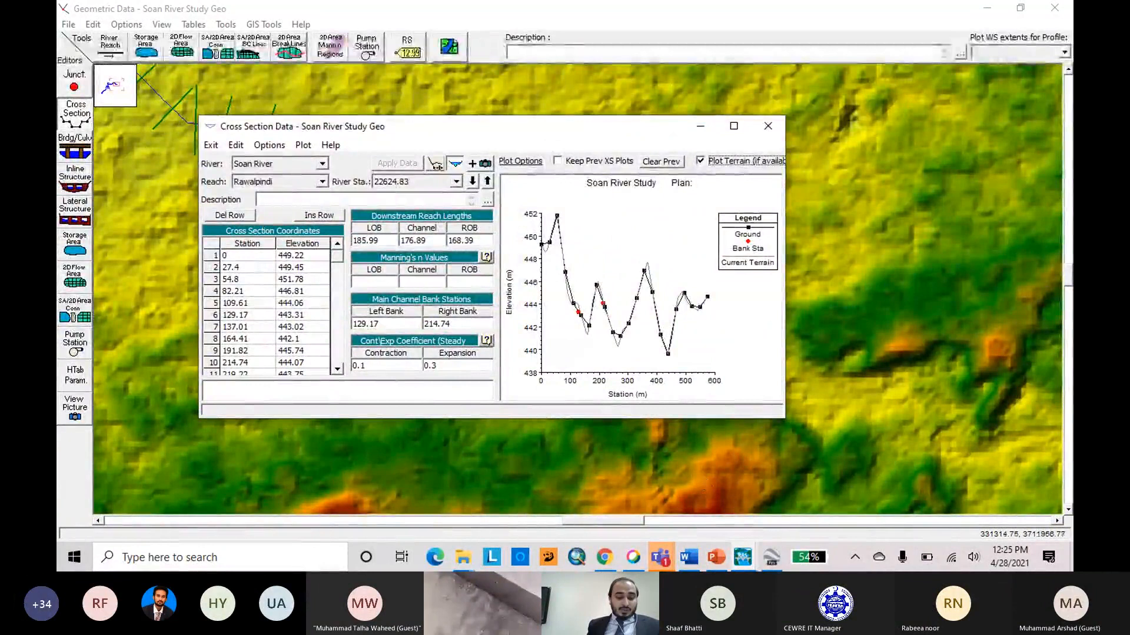
pyautogui.click(463, 557)
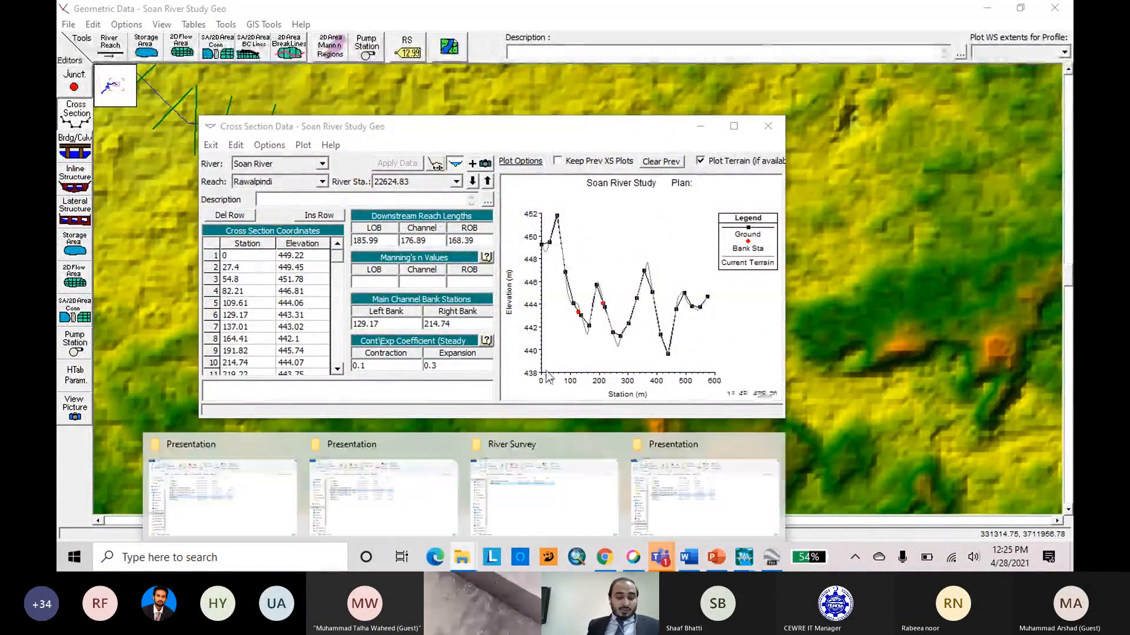
pyautogui.click(597, 444)
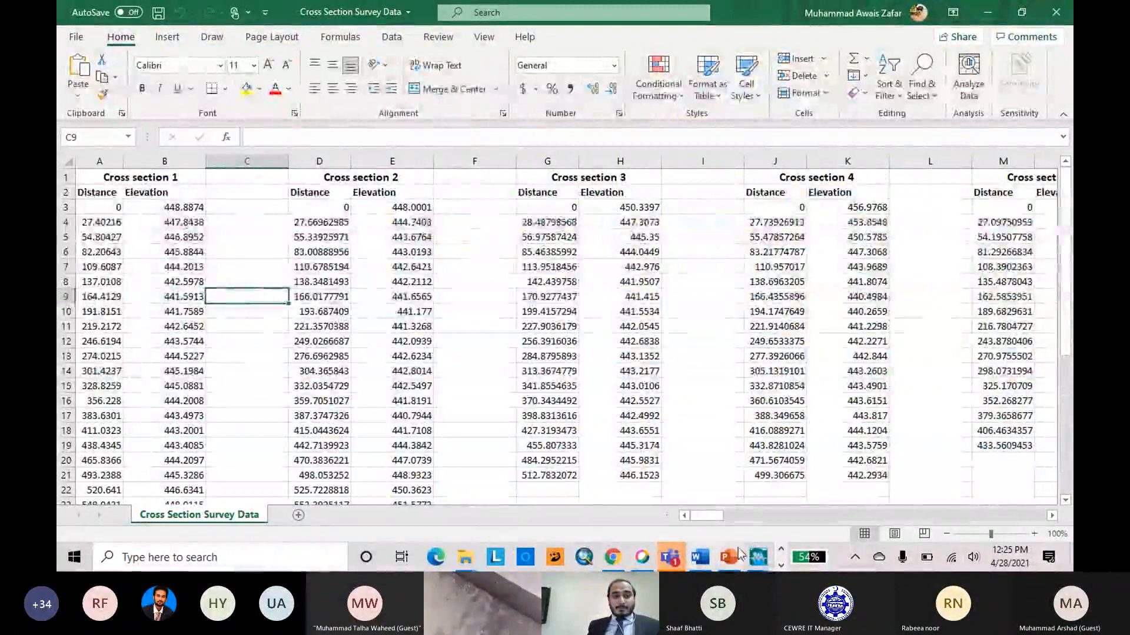
pyautogui.moveTo(756, 559)
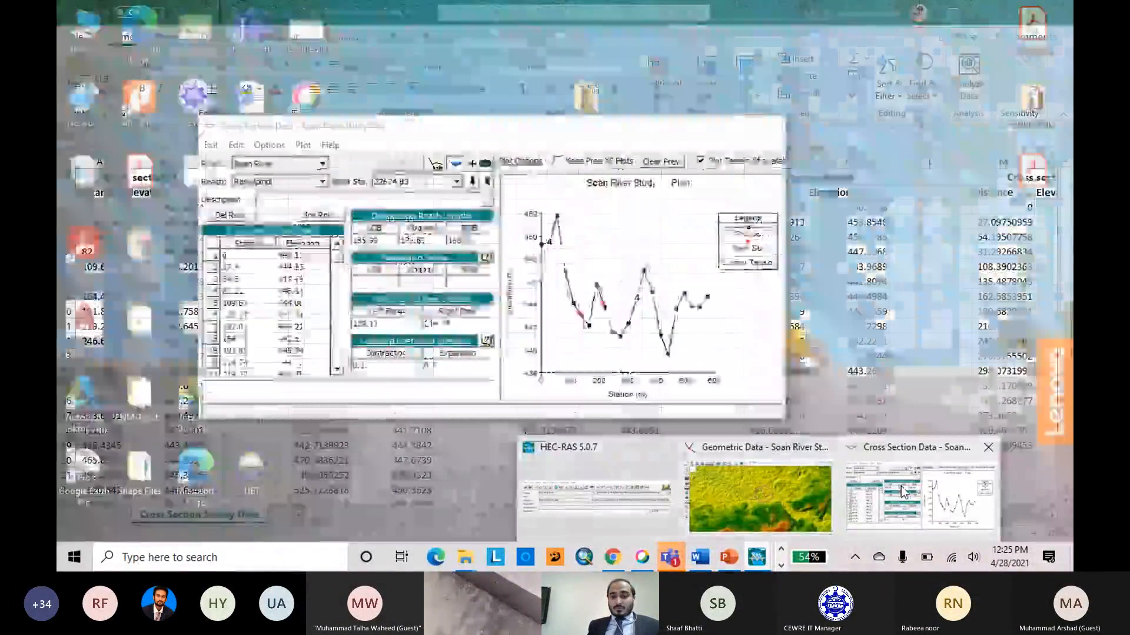
pyautogui.click(924, 497)
pyautogui.click(772, 130)
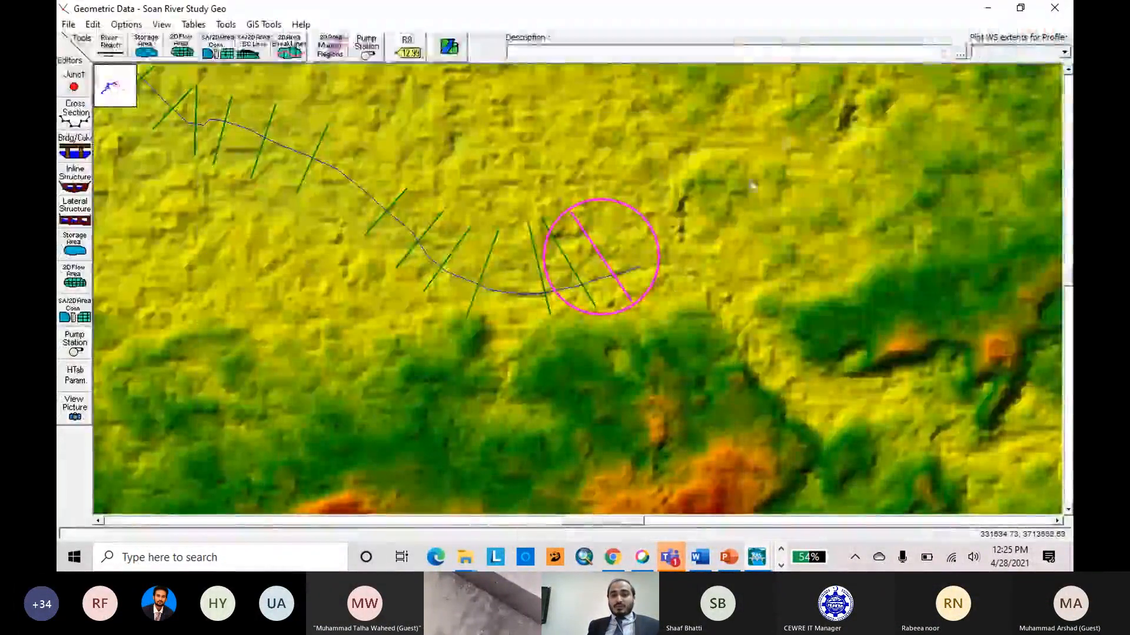
# Open the geometry plot options for the schematic and move the window clear of the cross sections.
pyautogui.rightClick(769, 139)
pyautogui.click(821, 234)
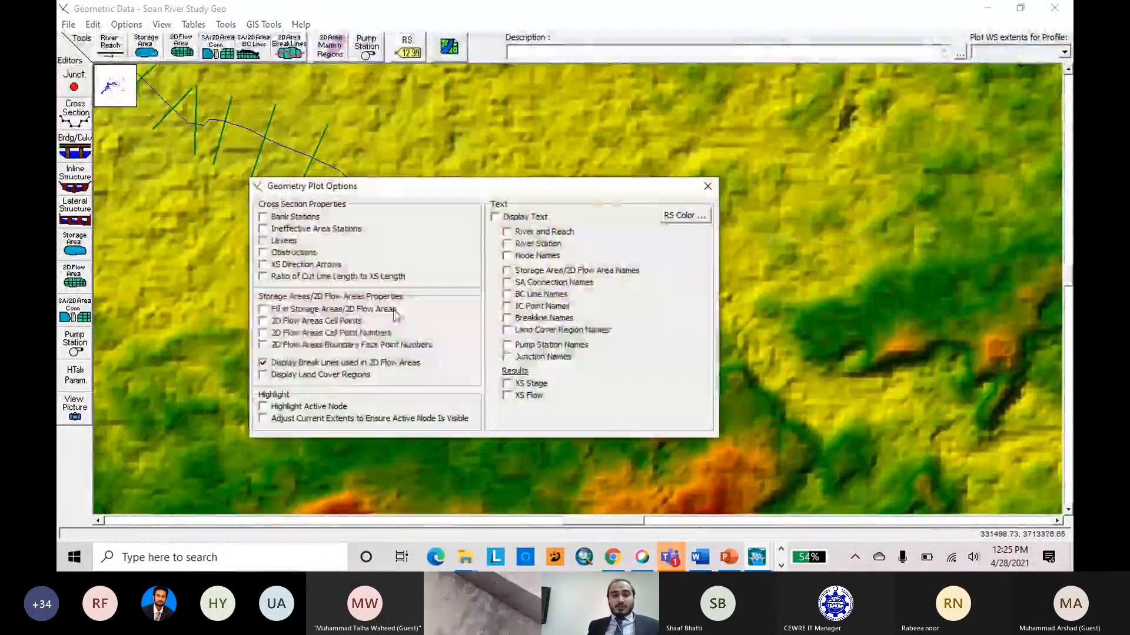
pyautogui.moveTo(400, 195); pyautogui.dragTo(569, 119)
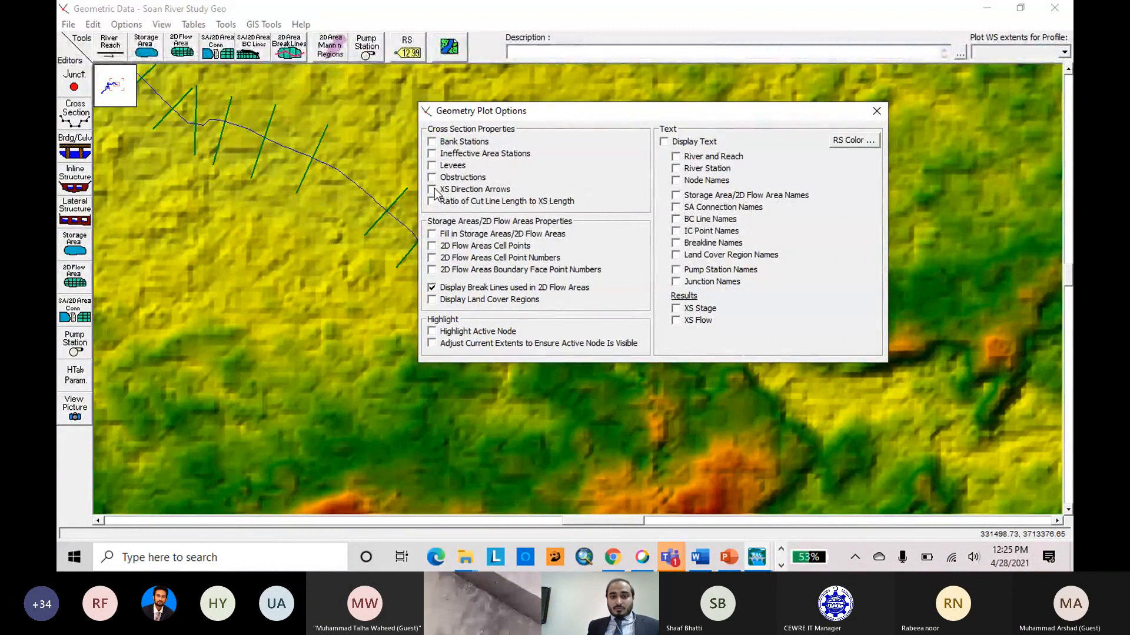
# Turn on the display of all cross section properties, from bank stations to cut line length ratio, and try the text display.
pyautogui.click(678, 169)
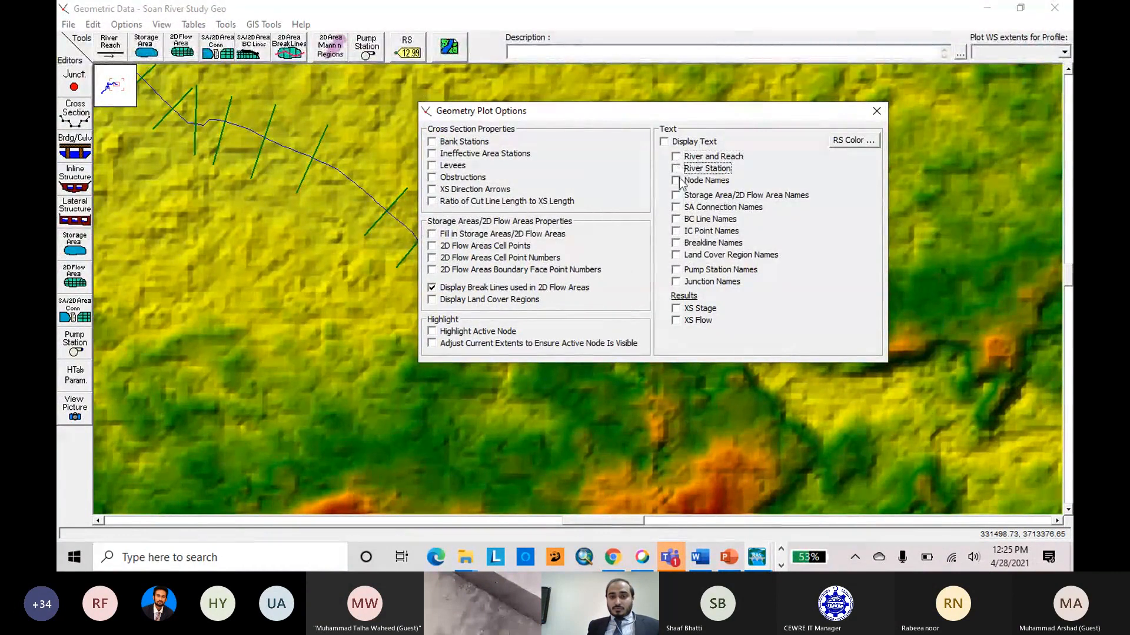
pyautogui.click(678, 181)
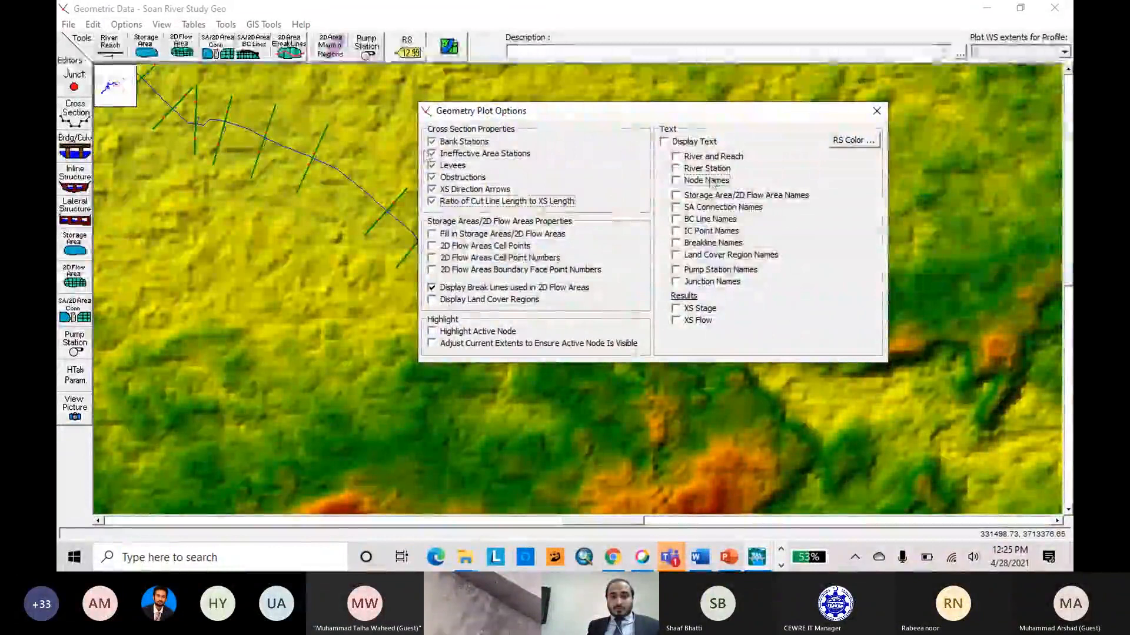
pyautogui.click(665, 142)
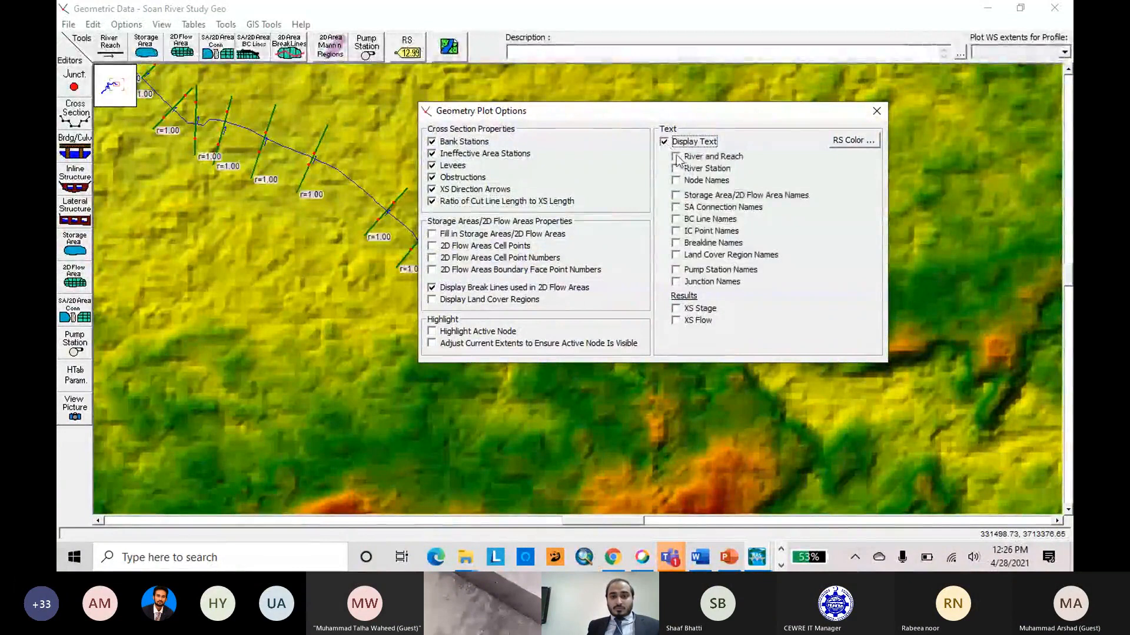
pyautogui.click(665, 141)
# Turn on the storage area fill, 2D flow area cell and face point displays, and both active node highlight options.
pyautogui.click(432, 234)
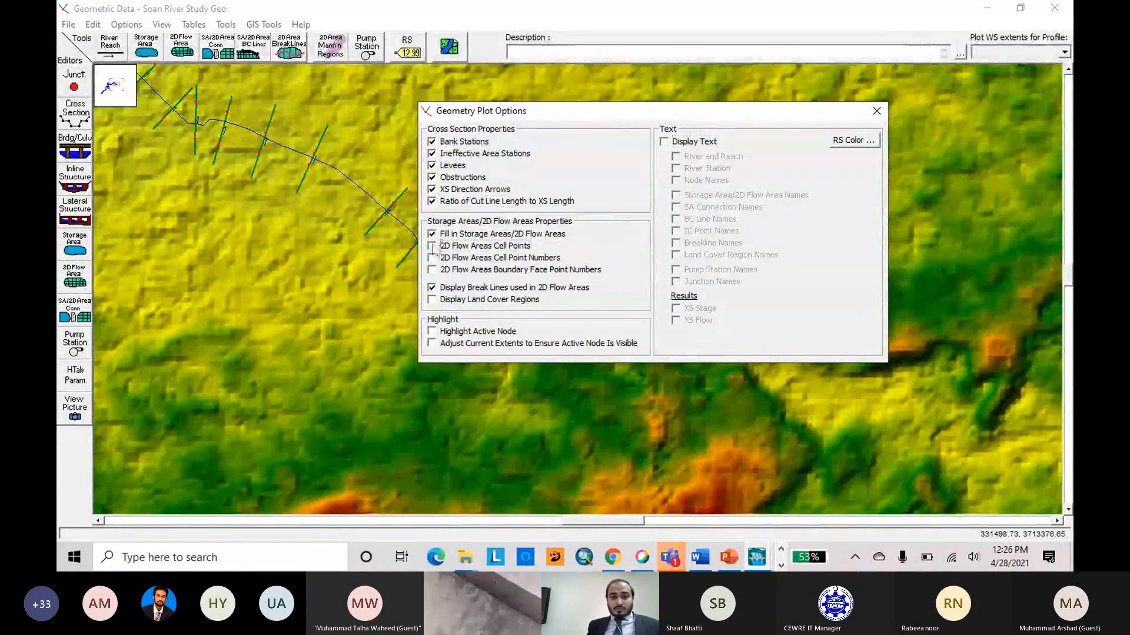
pyautogui.click(431, 246)
pyautogui.click(432, 258)
pyautogui.click(432, 270)
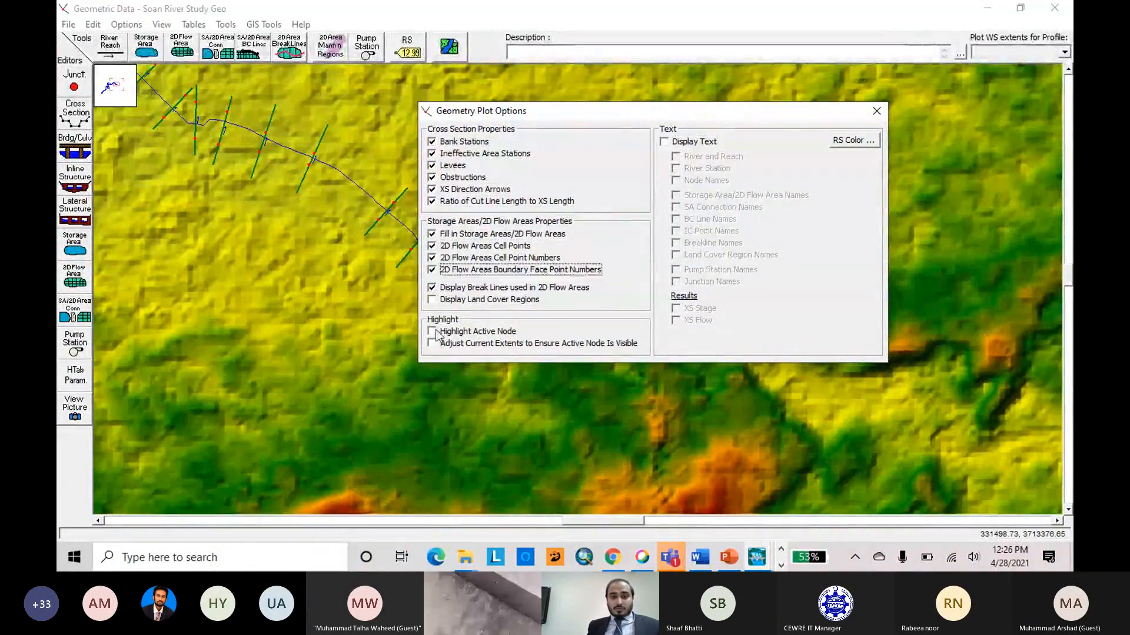
pyautogui.click(432, 331)
pyautogui.click(431, 343)
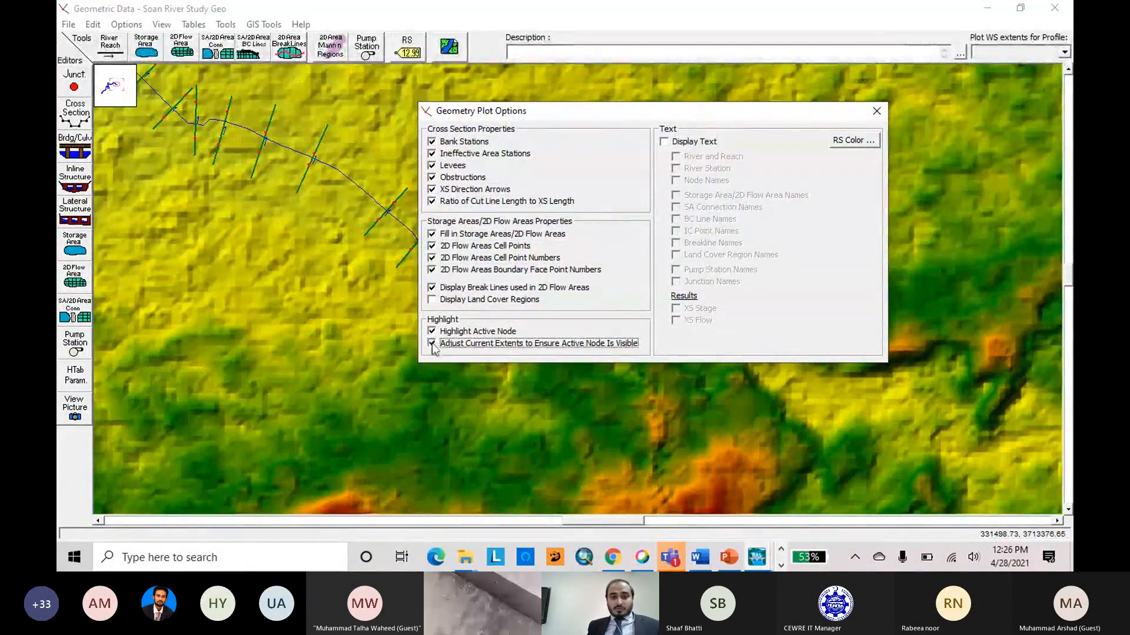
# Turn on text display with the River and Reach and River Station labels.
pyautogui.click(664, 142)
pyautogui.click(676, 156)
pyautogui.click(676, 168)
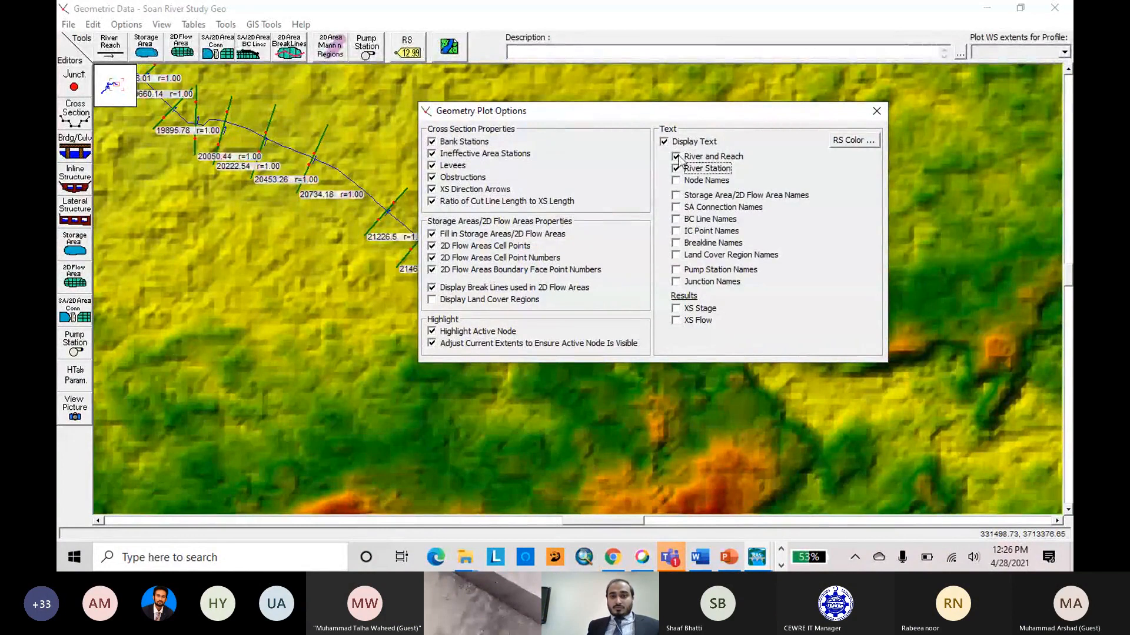
# Turn off all cross section properties, the storage area fill, and the 2D flow area cell and face point displays.
pyautogui.click(432, 142)
pyautogui.click(431, 154)
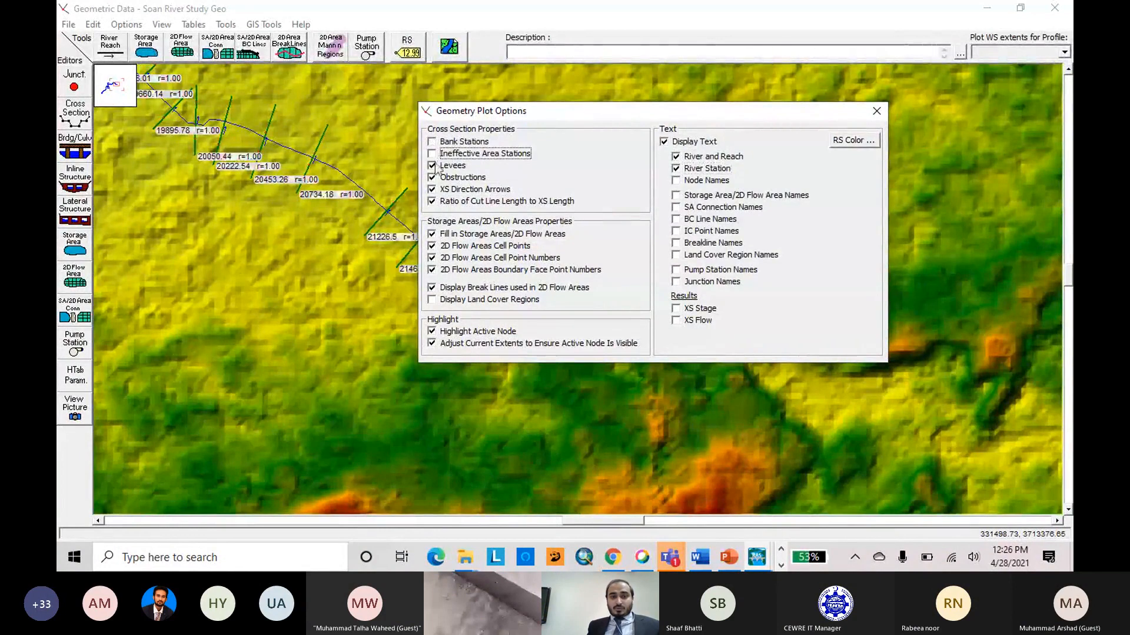
pyautogui.click(432, 165)
pyautogui.click(431, 177)
pyautogui.click(431, 189)
pyautogui.click(432, 201)
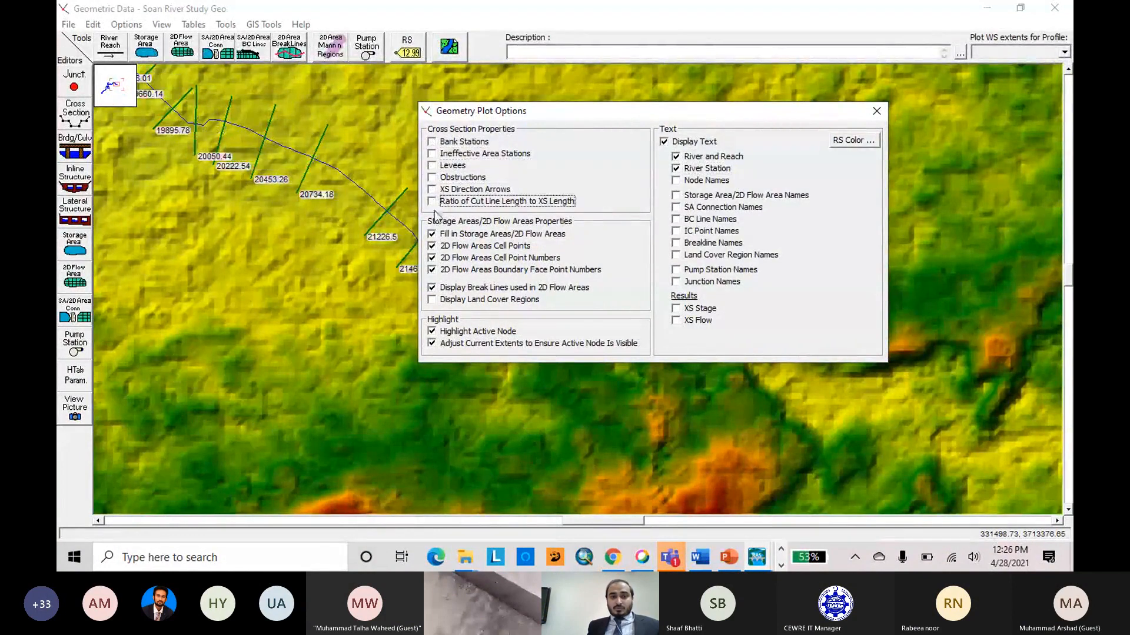
pyautogui.click(432, 235)
pyautogui.click(432, 246)
pyautogui.click(431, 257)
pyautogui.click(432, 270)
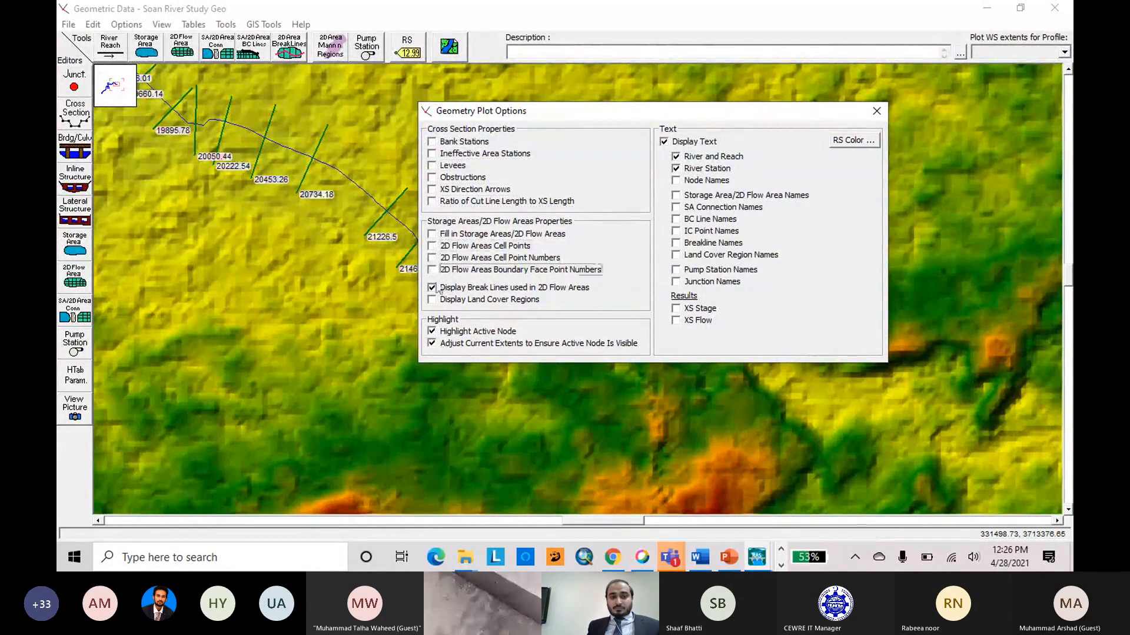
# Turn off break lines, both highlight options and the River and Reach labels, and close the geometry plot options.
pyautogui.click(432, 287)
pyautogui.click(432, 332)
pyautogui.click(433, 344)
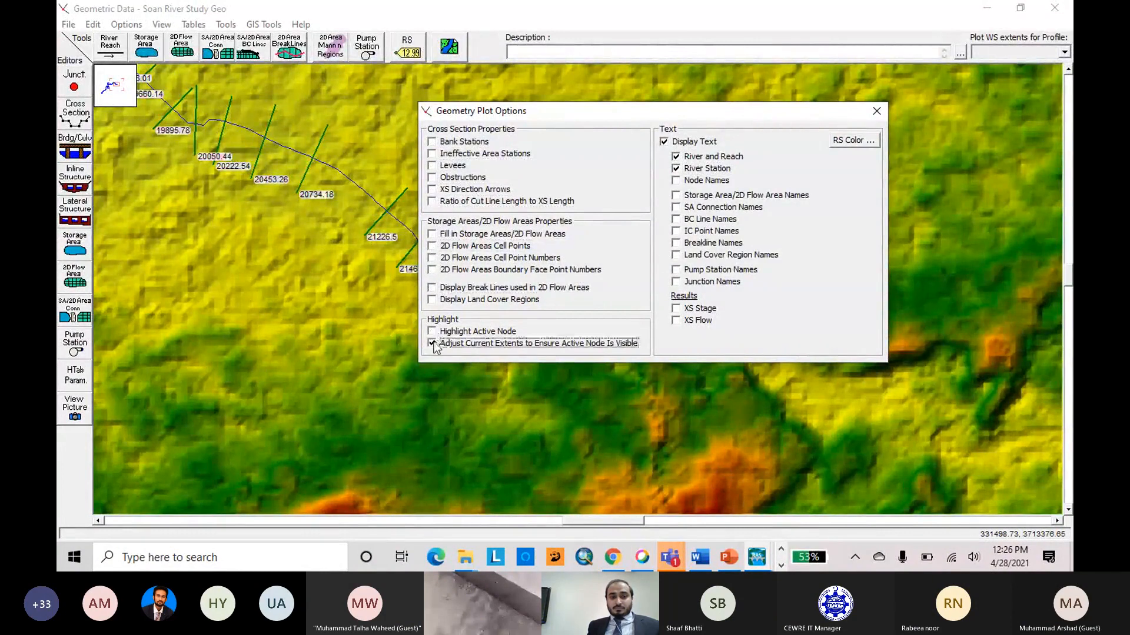
pyautogui.click(676, 157)
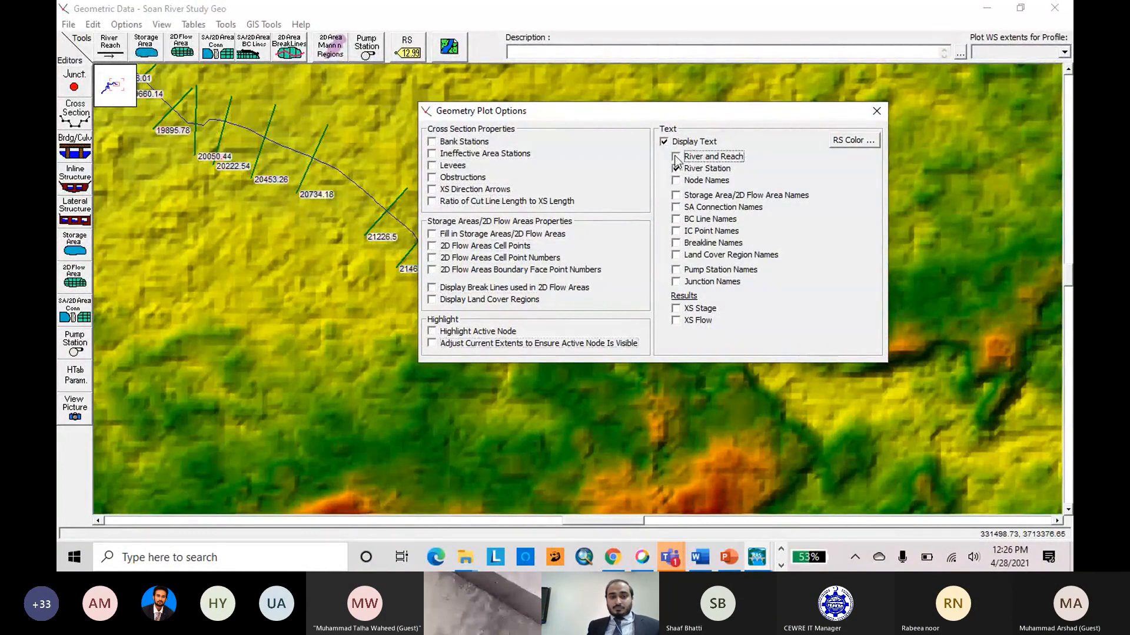
pyautogui.click(877, 112)
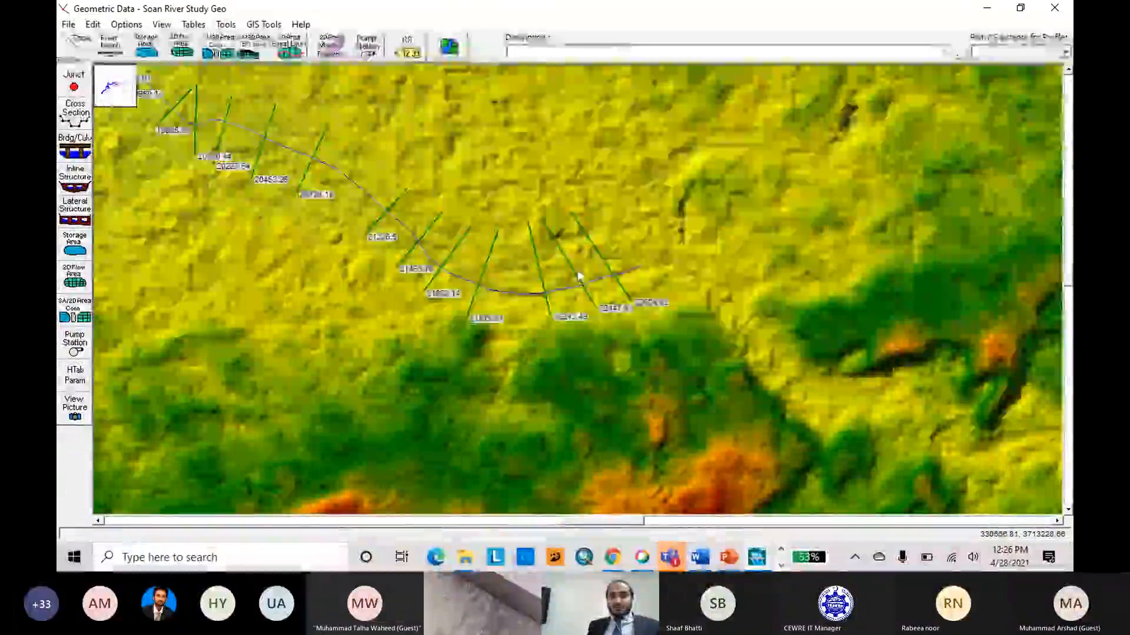
# Examine the river station labels on the cross sections along the upstream part of the Soan River.
pyautogui.scroll(3, 599, 280)
pyautogui.scroll(-2, 630, 246)
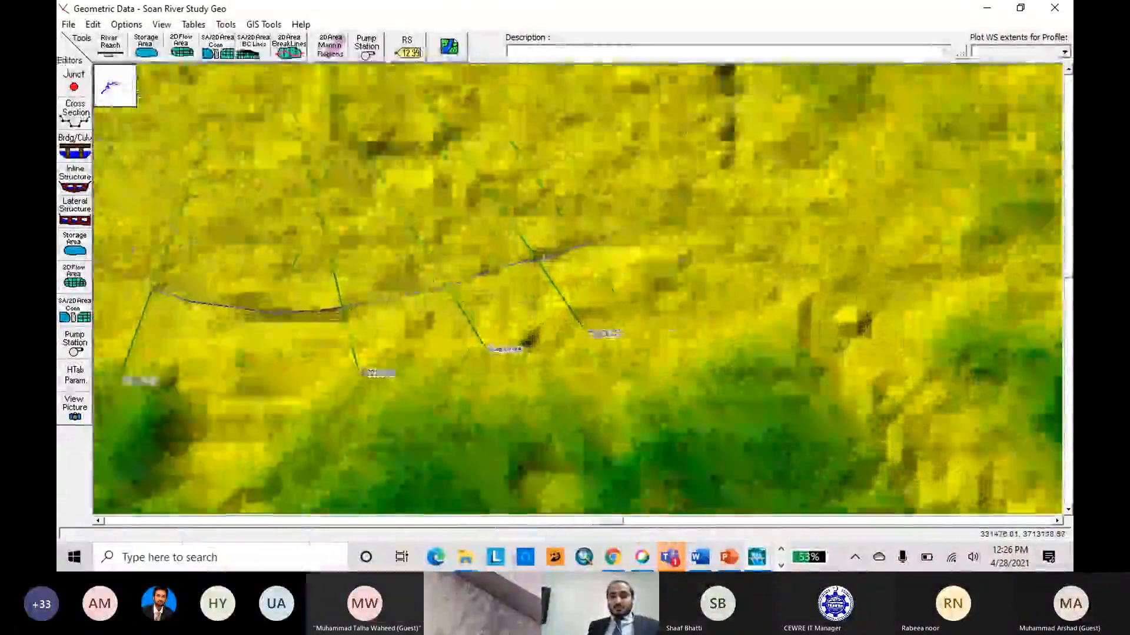
pyautogui.scroll(1, 630, 246)
pyautogui.scroll(-1, 659, 247)
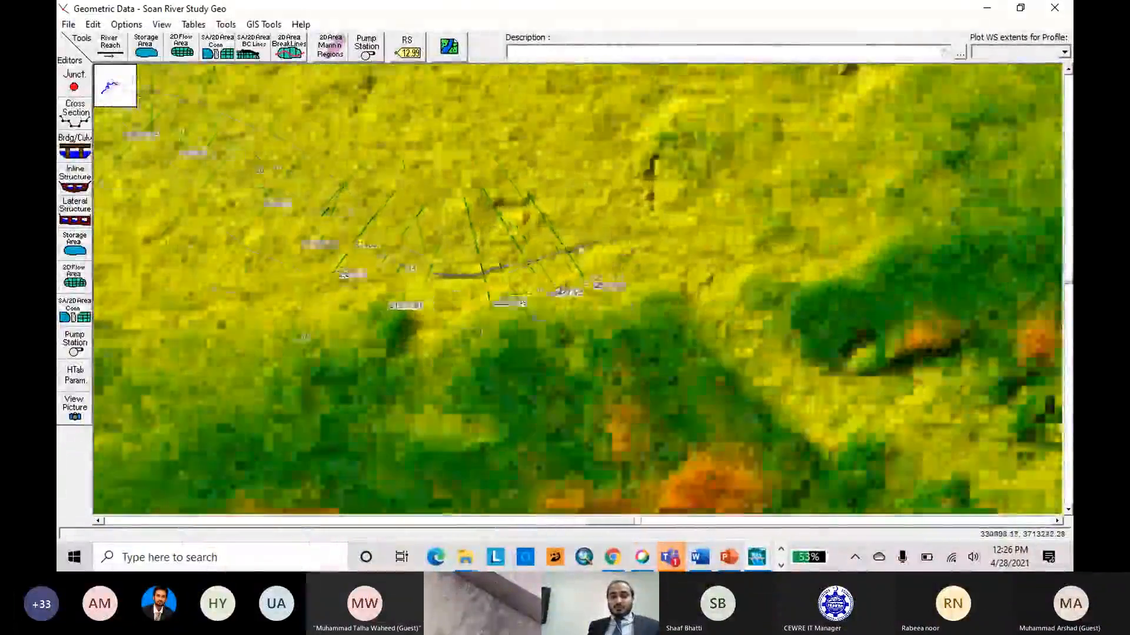
pyautogui.scroll(1, 659, 249)
pyautogui.scroll(-1, 685, 253)
pyautogui.scroll(1, 727, 250)
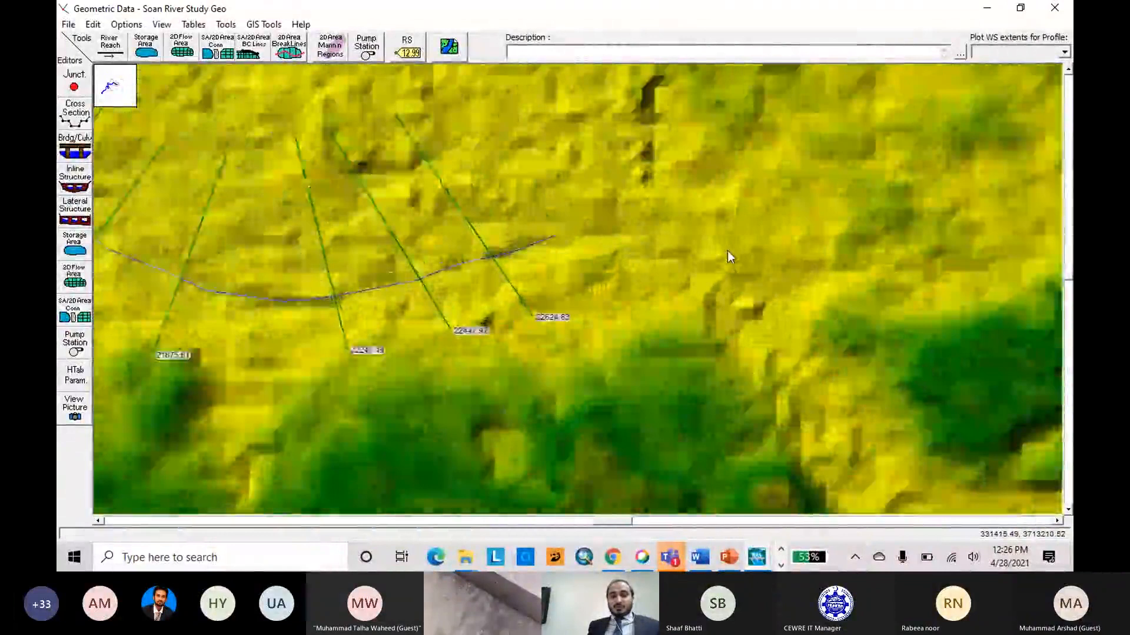
pyautogui.scroll(-1, 727, 250)
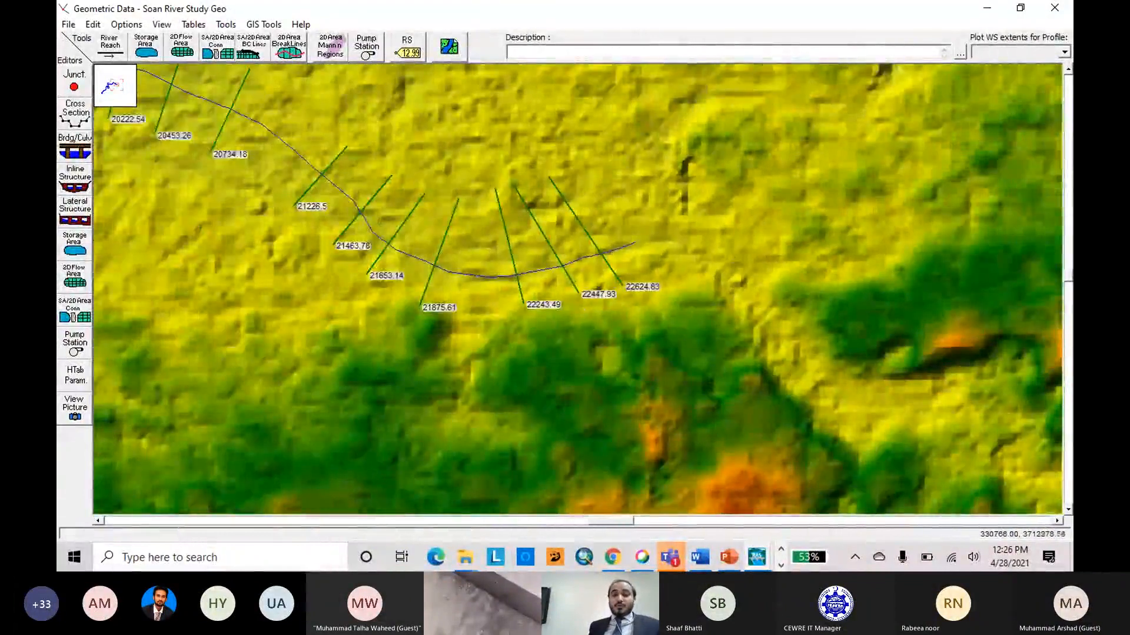
pyautogui.scroll(-1, 726, 235)
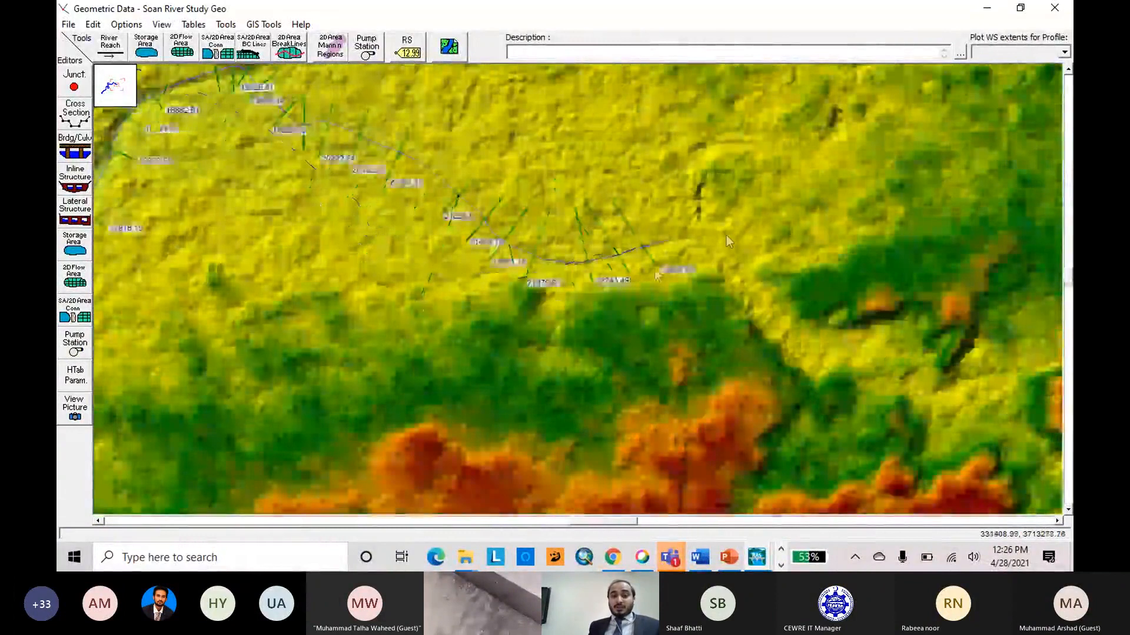
pyautogui.scroll(-1, 723, 237)
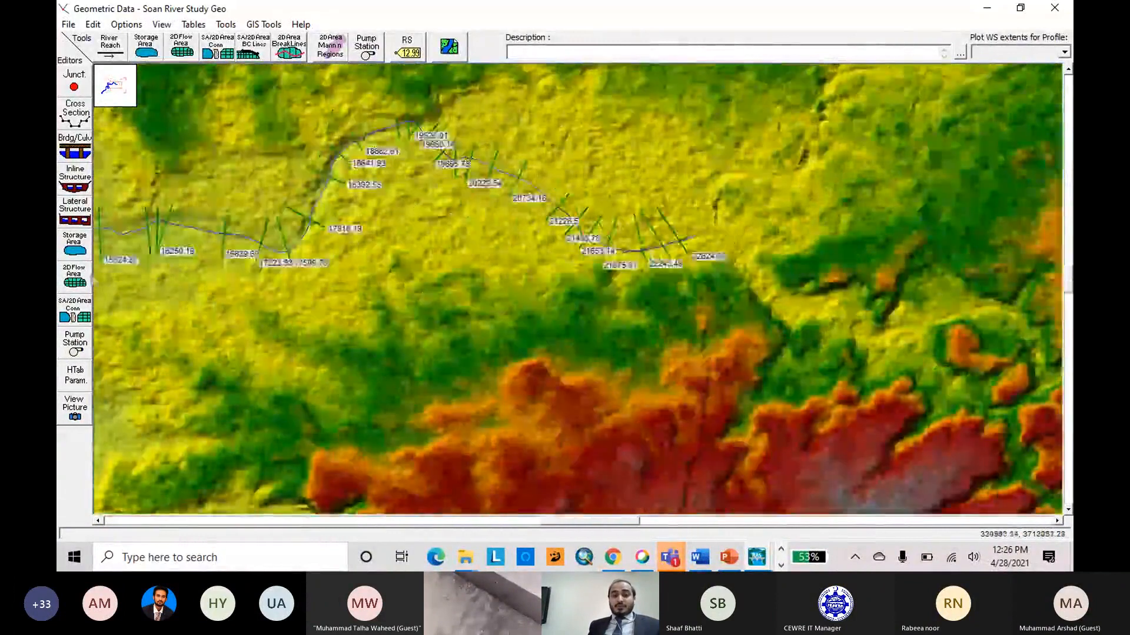
# Open the cross section at river station 22624.83, the most upstream one, for editing in a full-size window.
pyautogui.scroll(2, 724, 237)
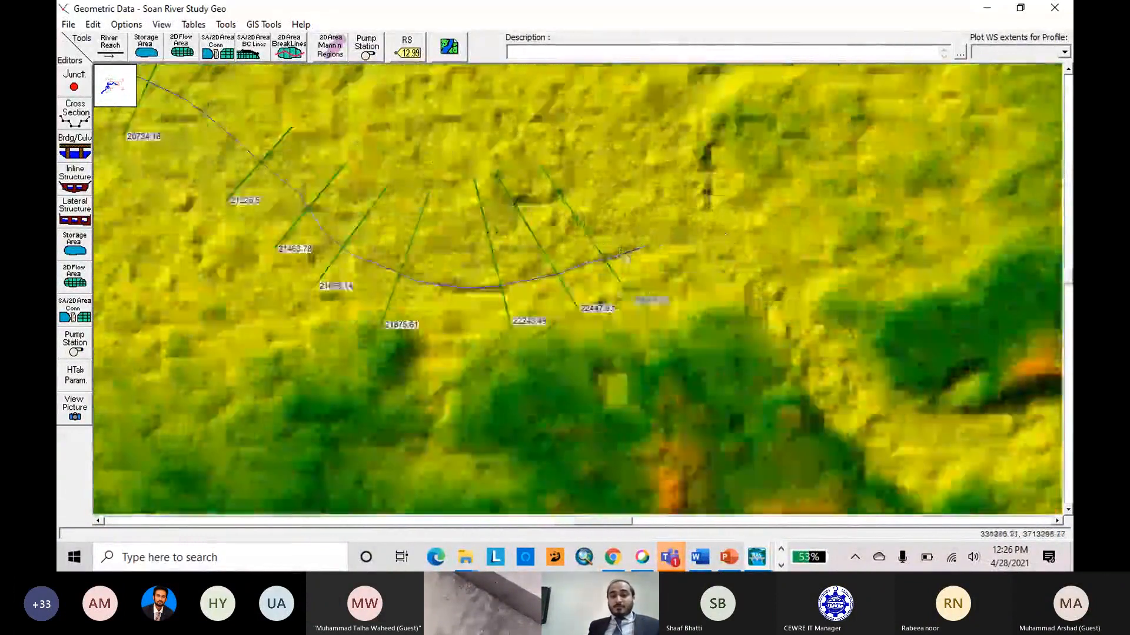
pyautogui.rightClick(626, 294)
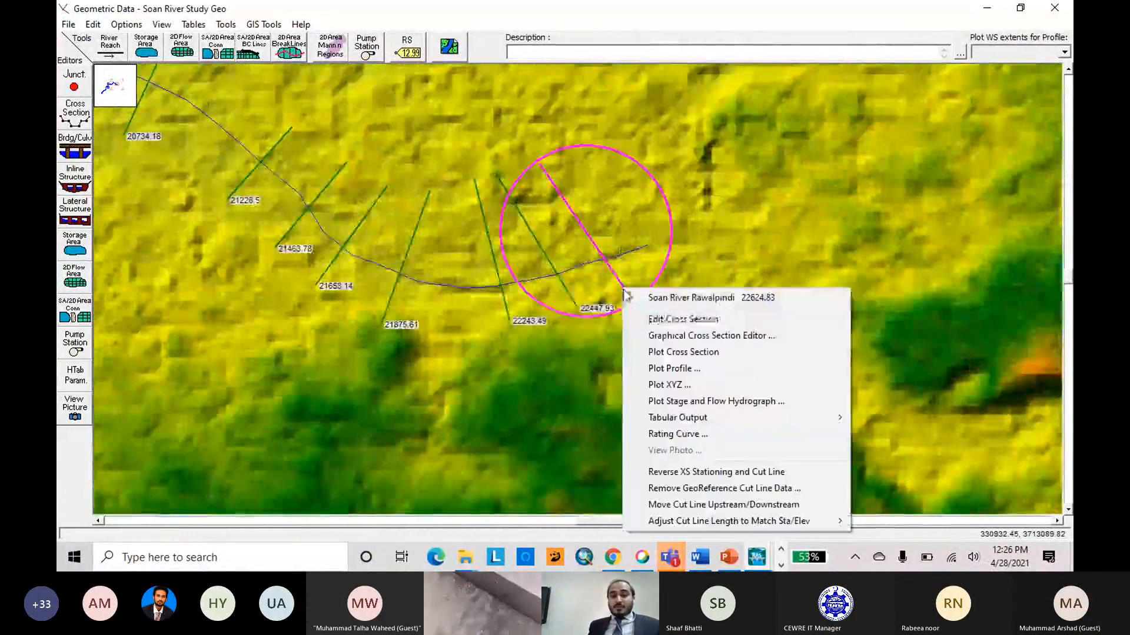
pyautogui.click(670, 321)
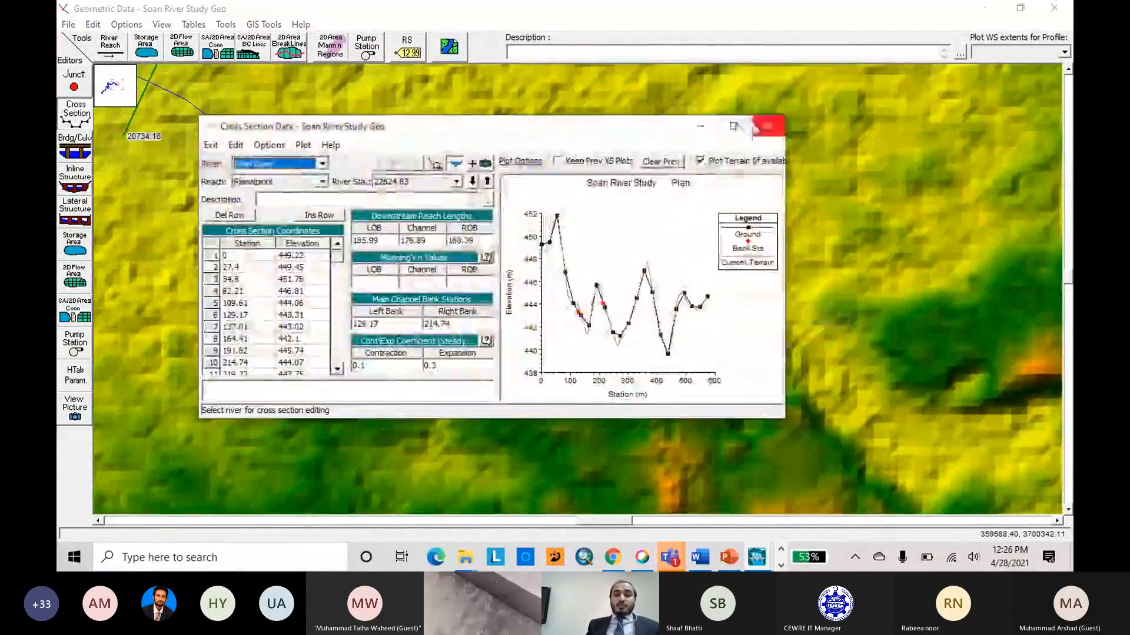
pyautogui.click(734, 128)
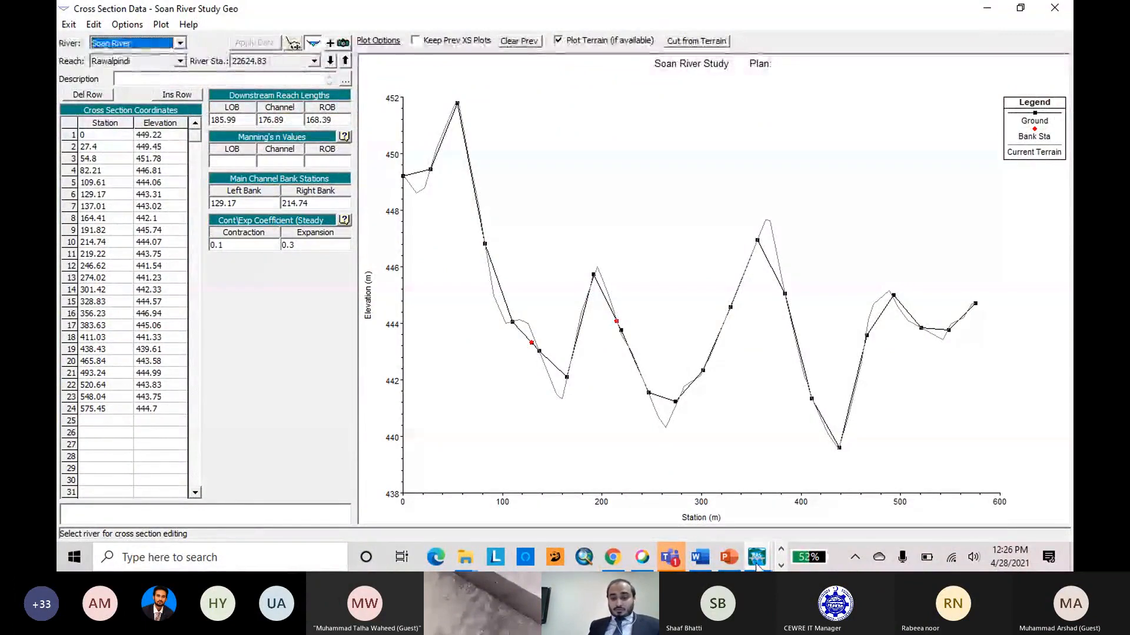
# Close Google Earth Pro, saving the items in its temporary places.
pyautogui.moveTo(757, 564)
pyautogui.moveTo(759, 497)
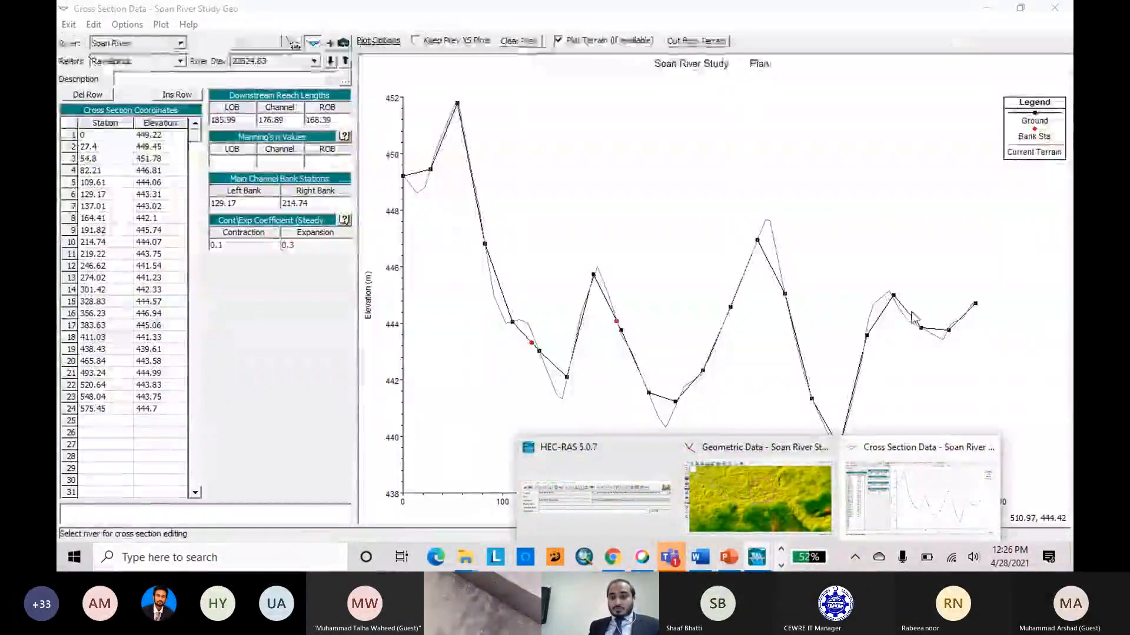
pyautogui.click(781, 552)
pyautogui.click(781, 566)
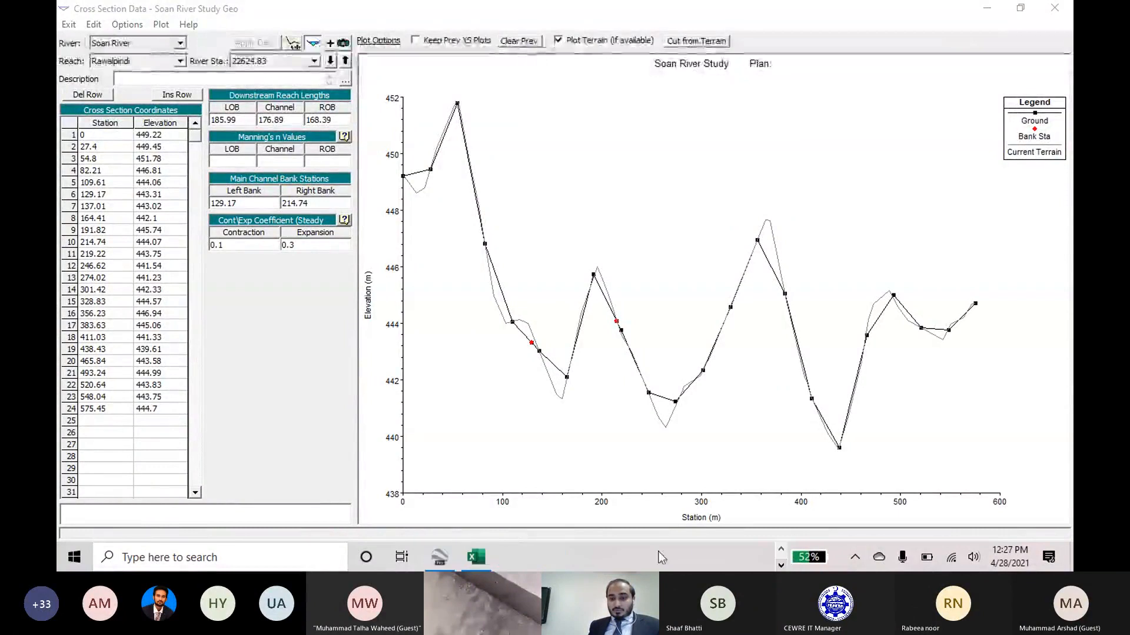
pyautogui.click(438, 557)
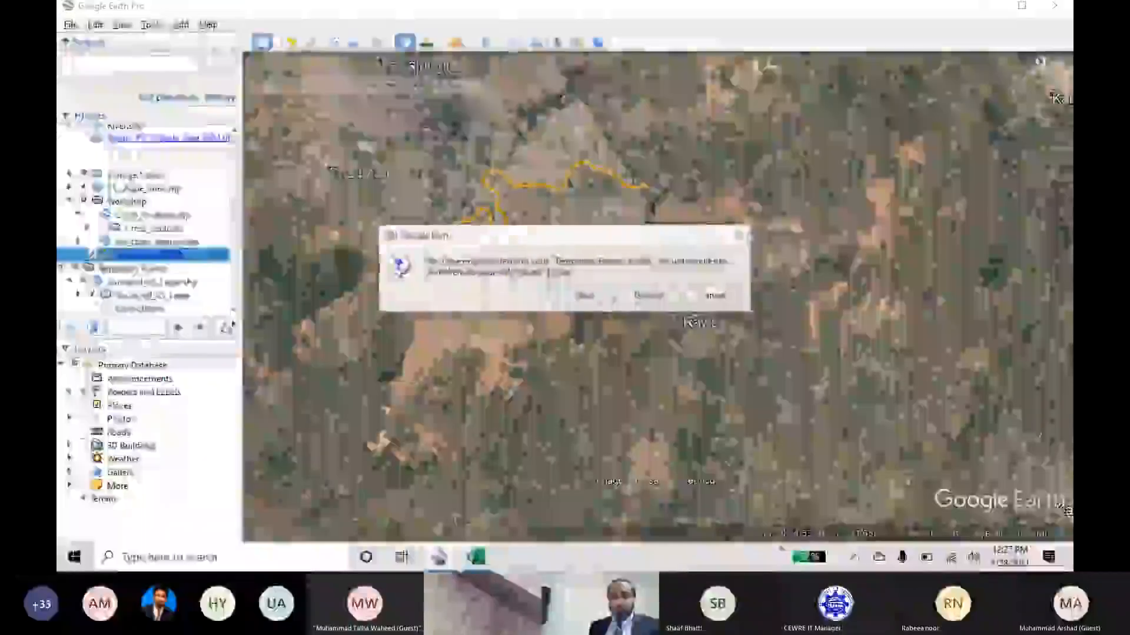
pyautogui.click(593, 297)
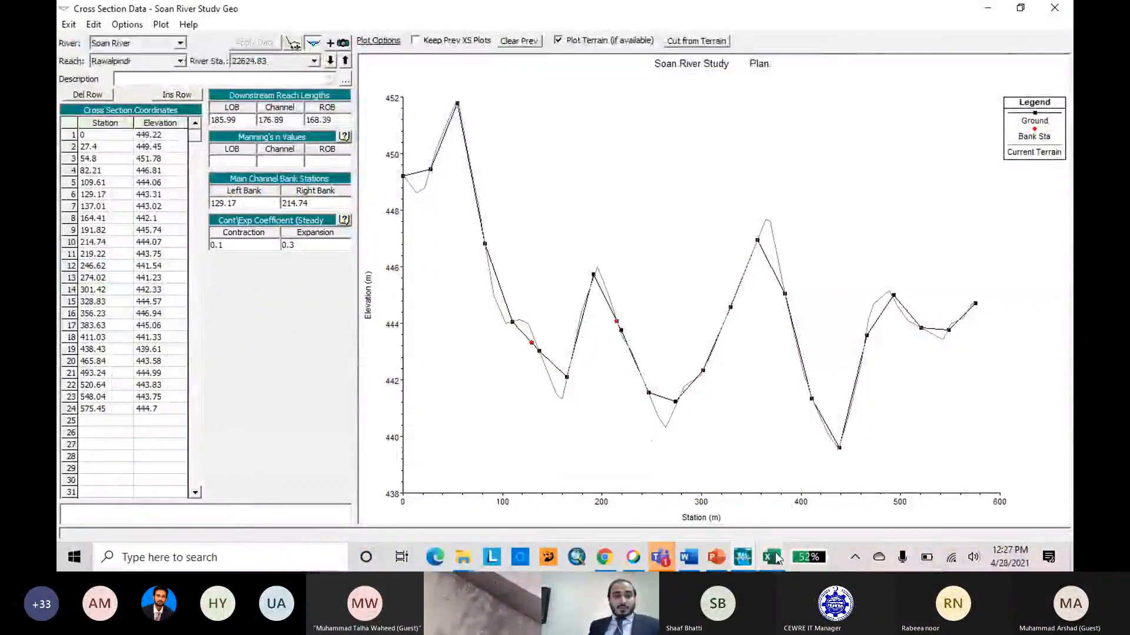
# Replace the station and elevation coordinates of cross section 22624.83 with the copied survey data from A3:B24 and apply them.
pyautogui.click(772, 558)
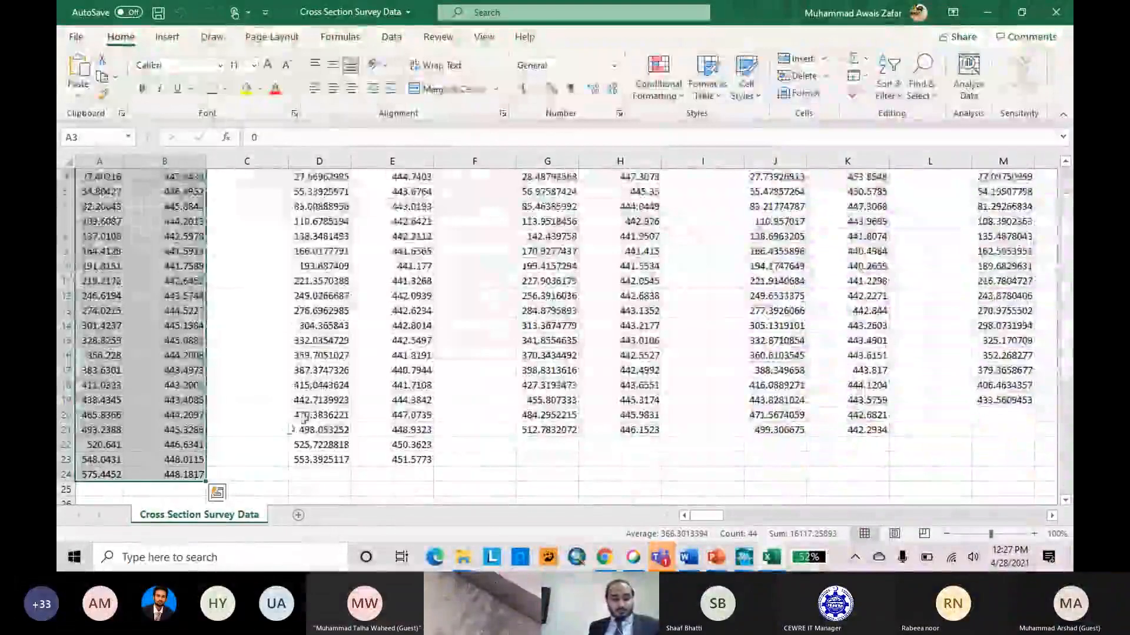
pyautogui.click(996, 9)
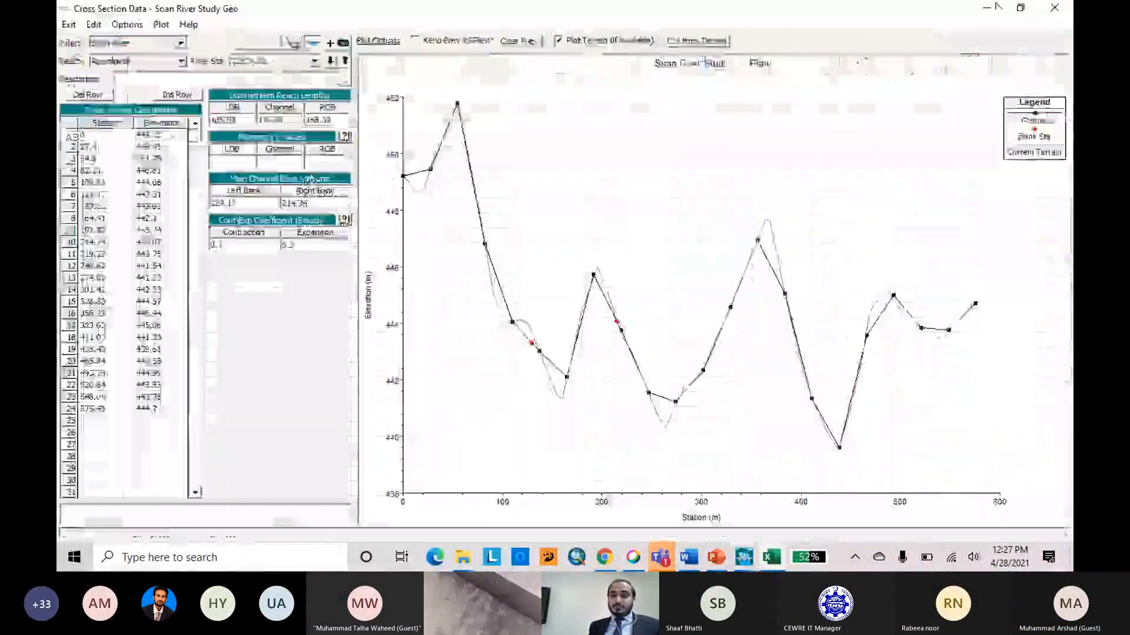
pyautogui.click(69, 123)
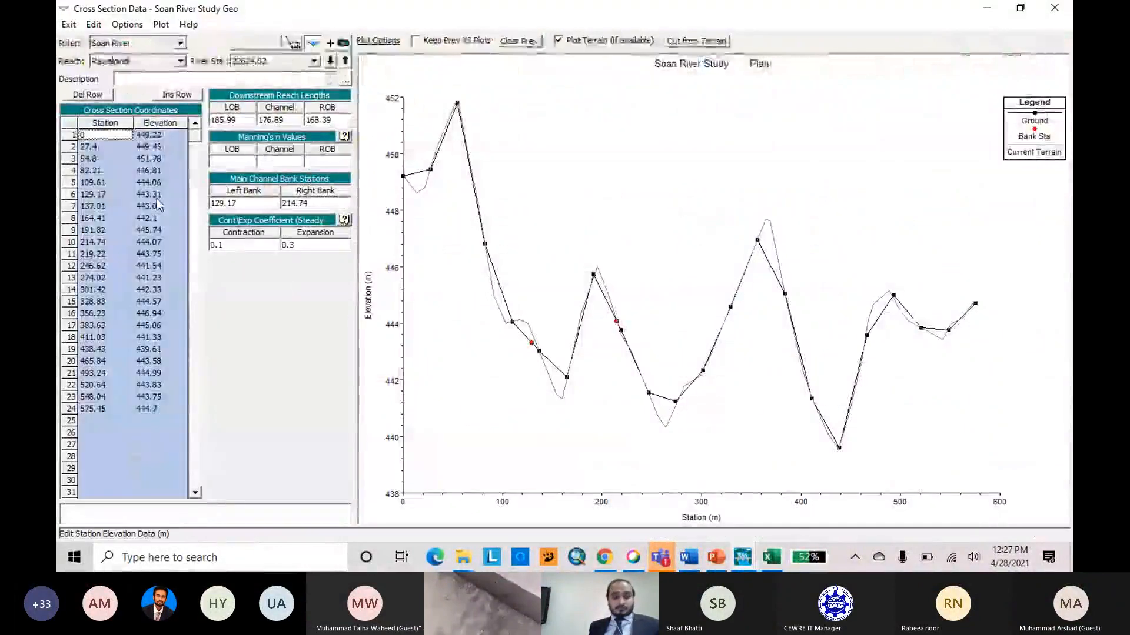
pyautogui.write('0\t448.8874 27.4021616\t447.8438 54.80426702\t446.8952 82.20642863\t445.8844 109.608673\t444.2013 137.0107784\t442.5978 164.41294\t441.5913 191.8151016\t441.7589 219.217207\t442.6452 246.6193686\t443.5744 274.0215302\t444.5227 301.4237184\t445.1984 328.82588\t445.0881 356.2280416\t444.2008 383.630147\t443.4973 411.0323086\t443.2001 438.4344702\t443.4085 465.8365756\t444.2097 493.2388199\t445.3286 520.6409815\t446.6341 548.043087\t448.0115 575.4452486\t448.1817')
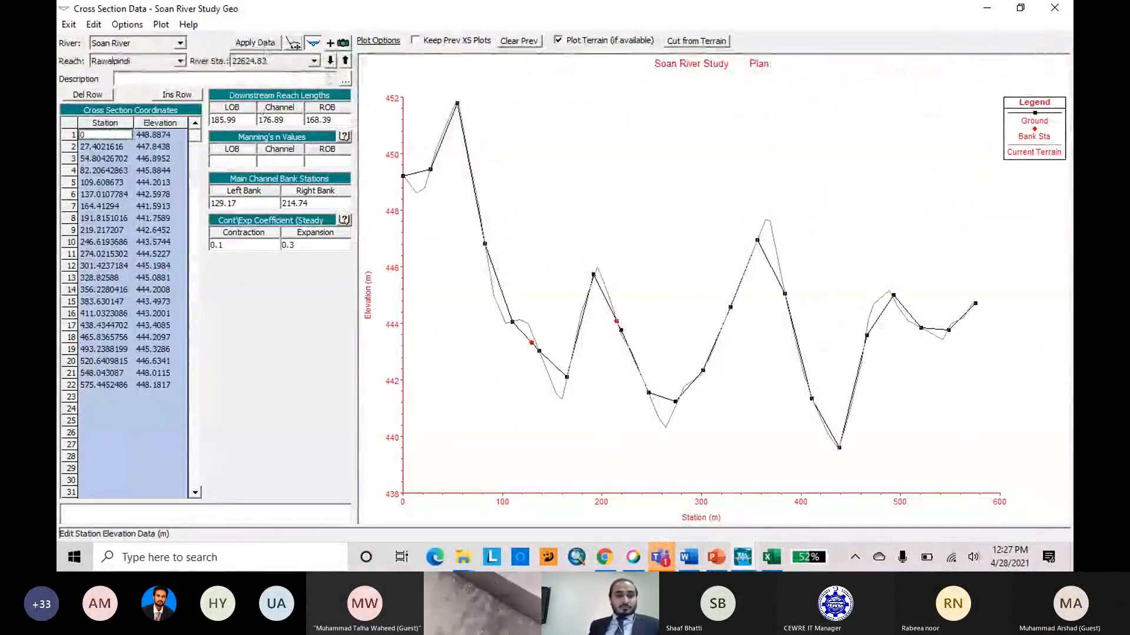
pyautogui.click(264, 46)
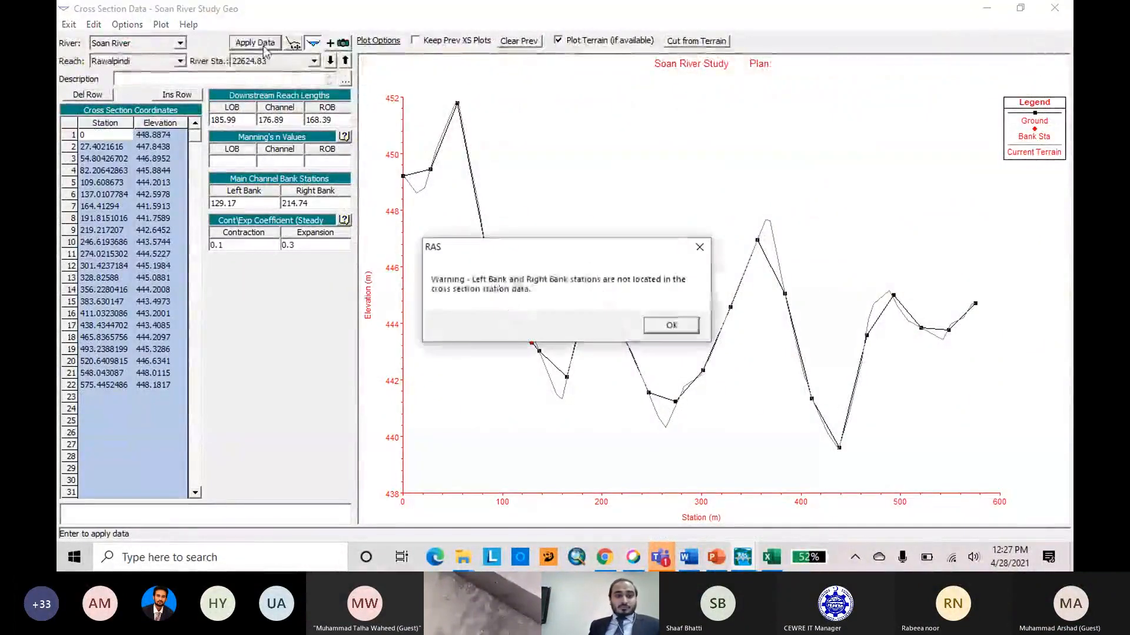
pyautogui.click(672, 327)
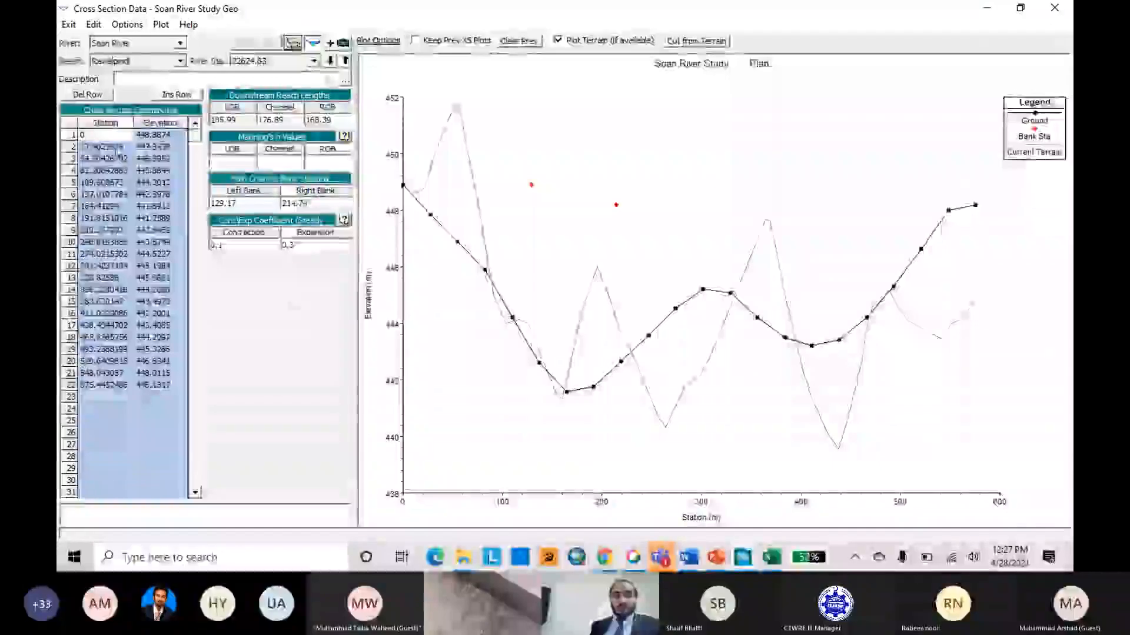
# Switch to the Cross Section Survey Data workbook in Excel and format the whole sheet's numbers to three decimal places.
pyautogui.click(776, 564)
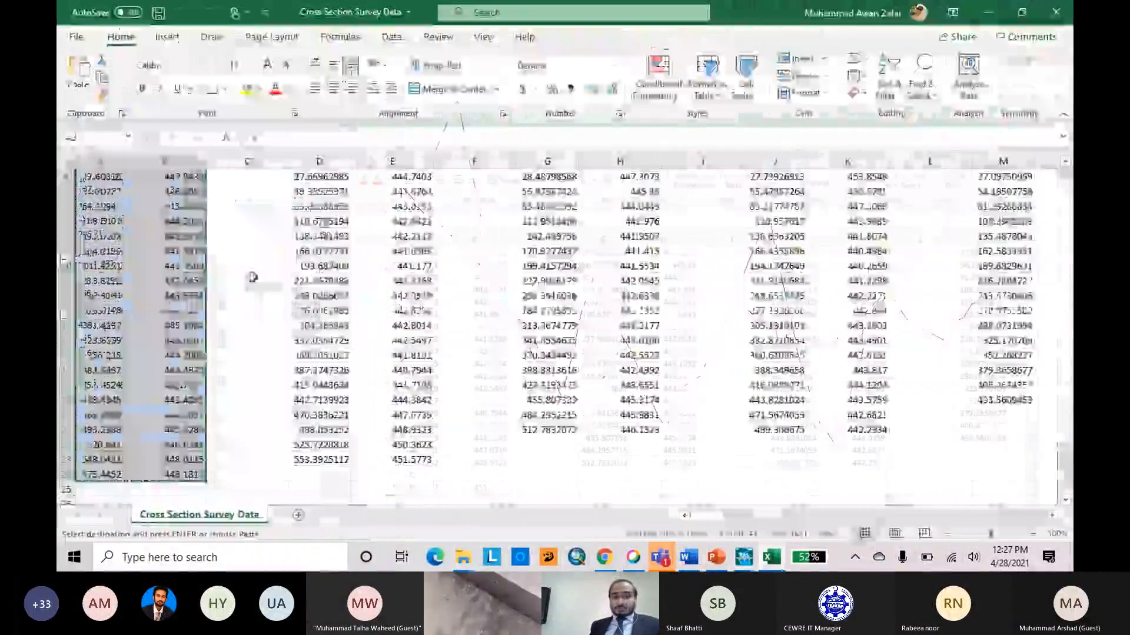
pyautogui.click(248, 280)
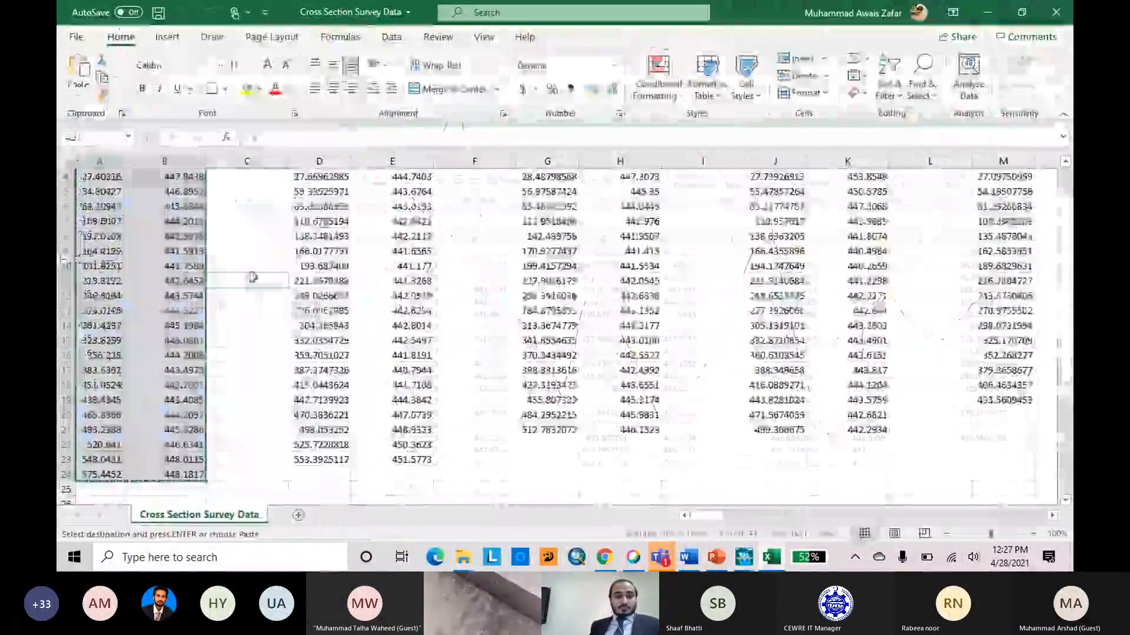
pyautogui.click(69, 161)
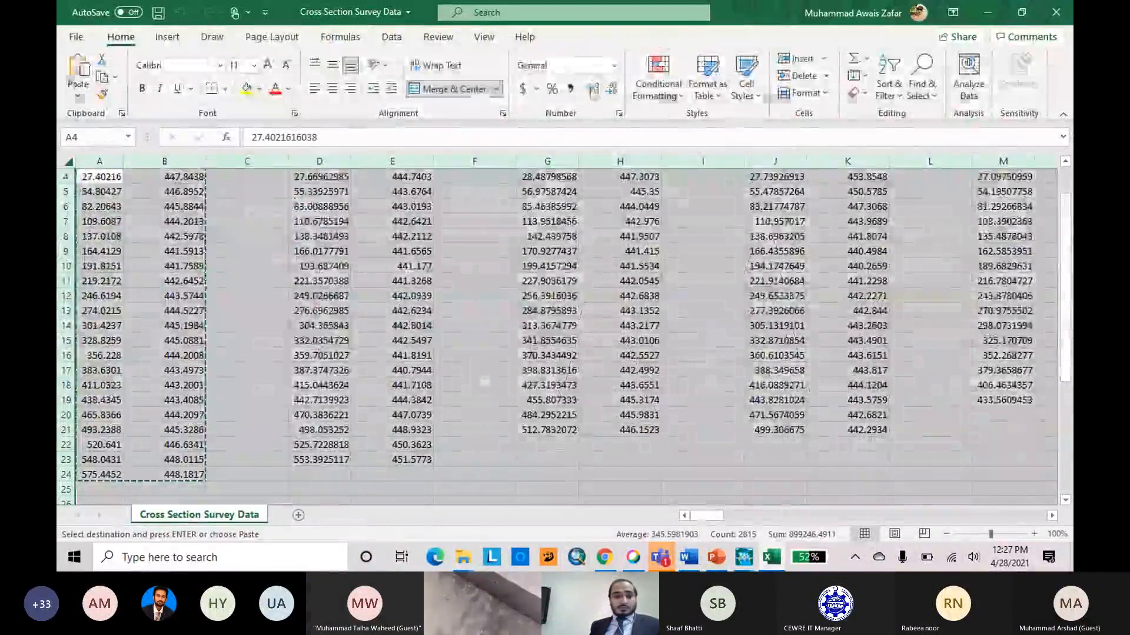
pyautogui.click(594, 89)
pyautogui.click(595, 91)
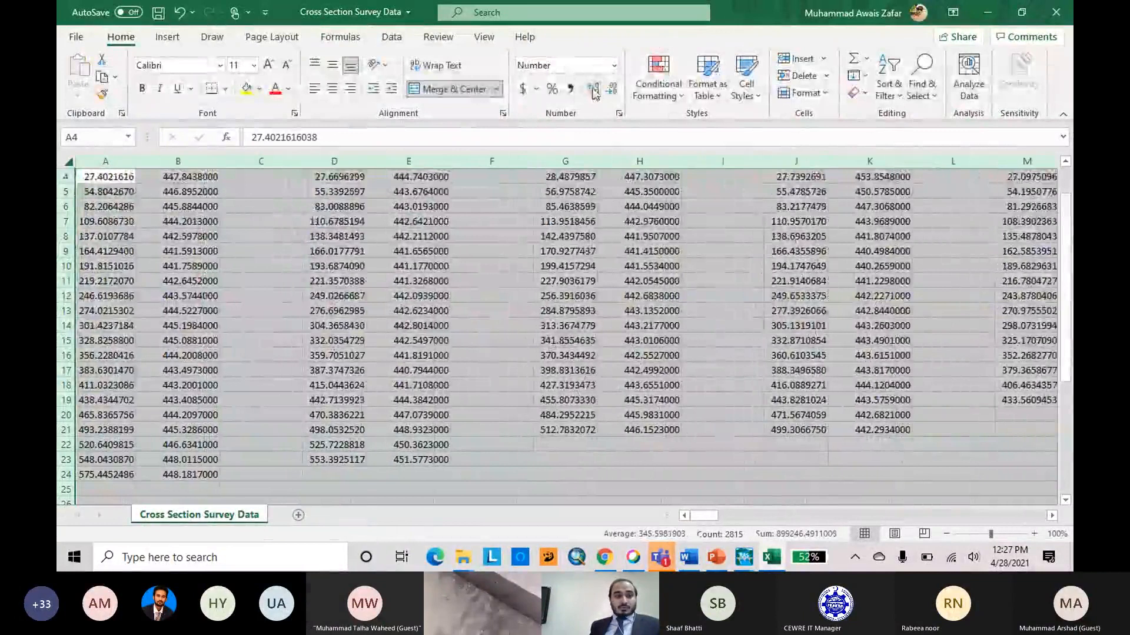
pyautogui.click(613, 90)
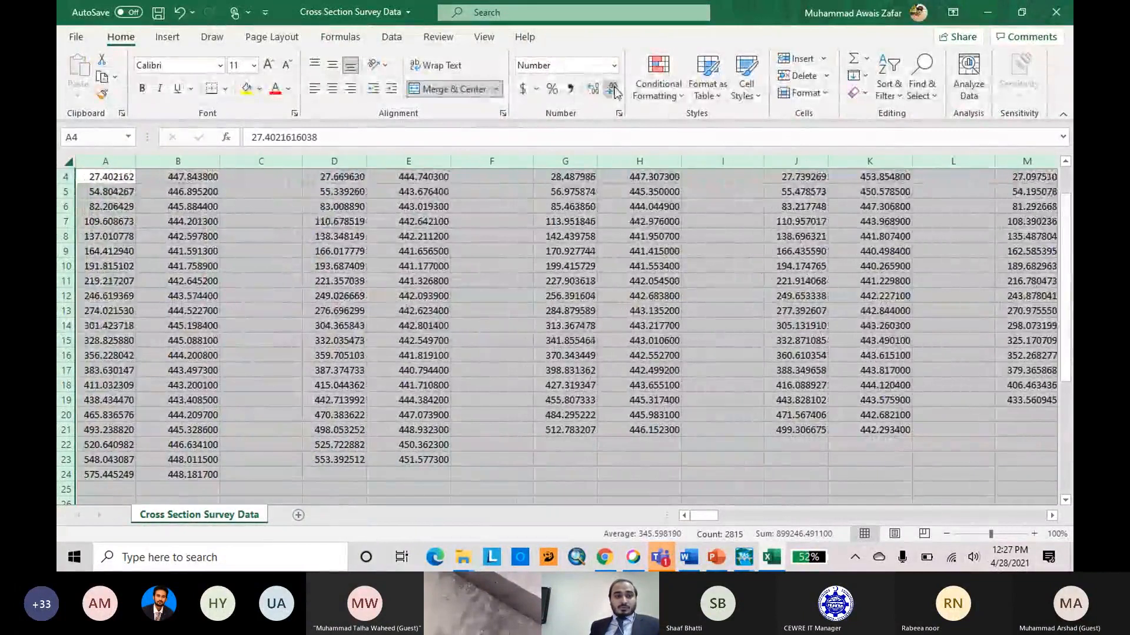
pyautogui.doubleClick(612, 90)
pyautogui.click(613, 90)
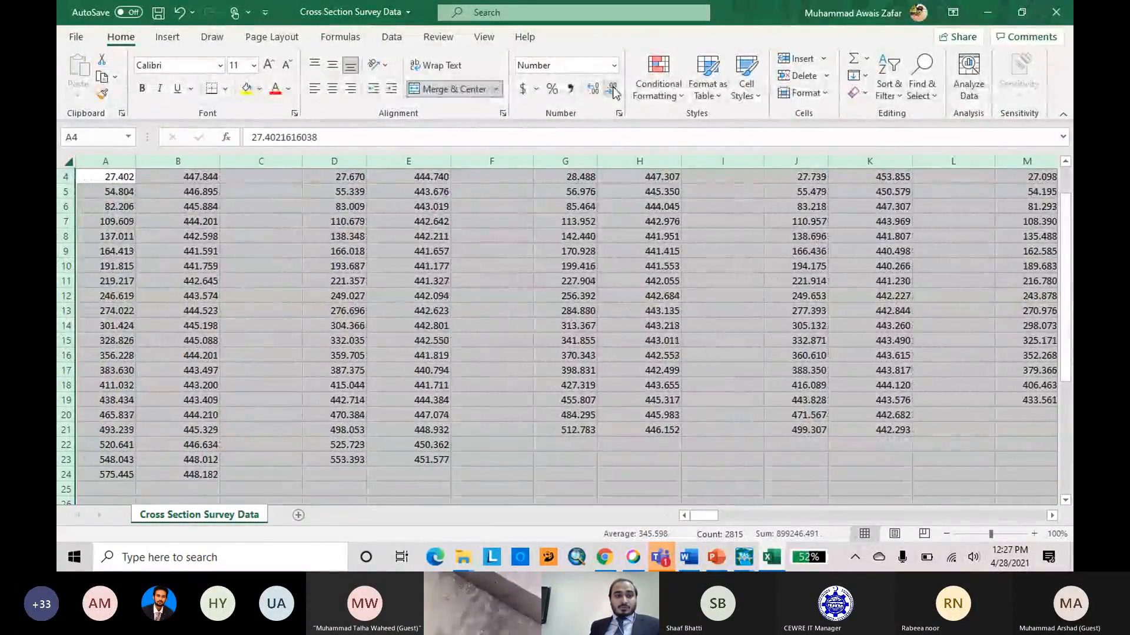
pyautogui.click(570, 473)
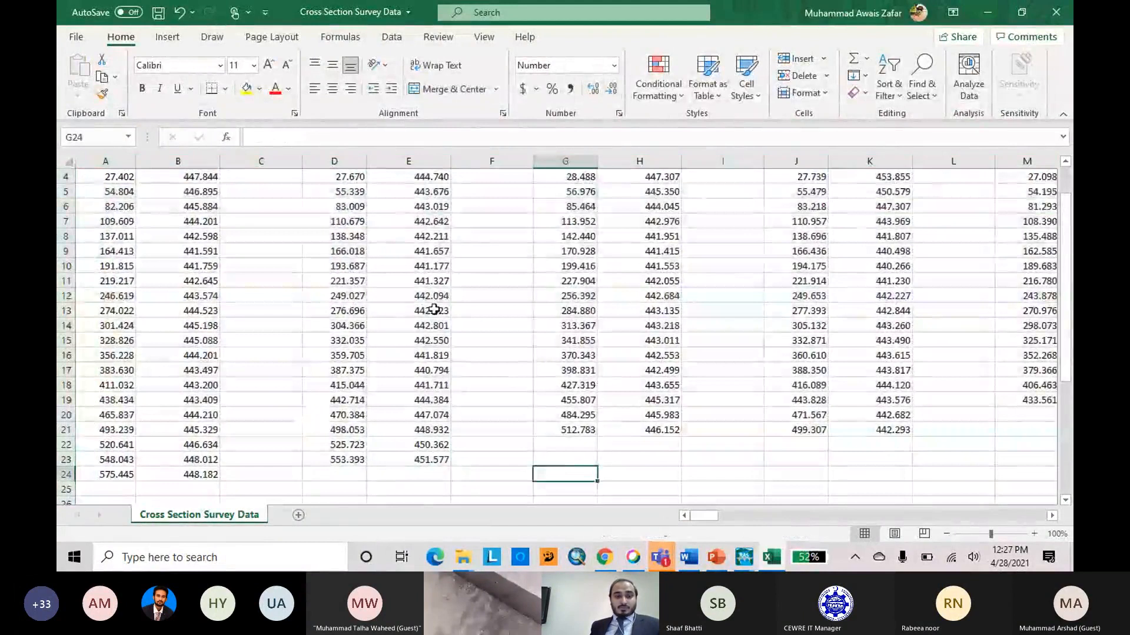
# Copy the second cross section's survey stations and elevations in D3:E23 and return to the HEC-RAS cross section editor.
pyautogui.scroll(1, 412, 265)
pyautogui.moveTo(338, 206); pyautogui.dragTo(422, 468)
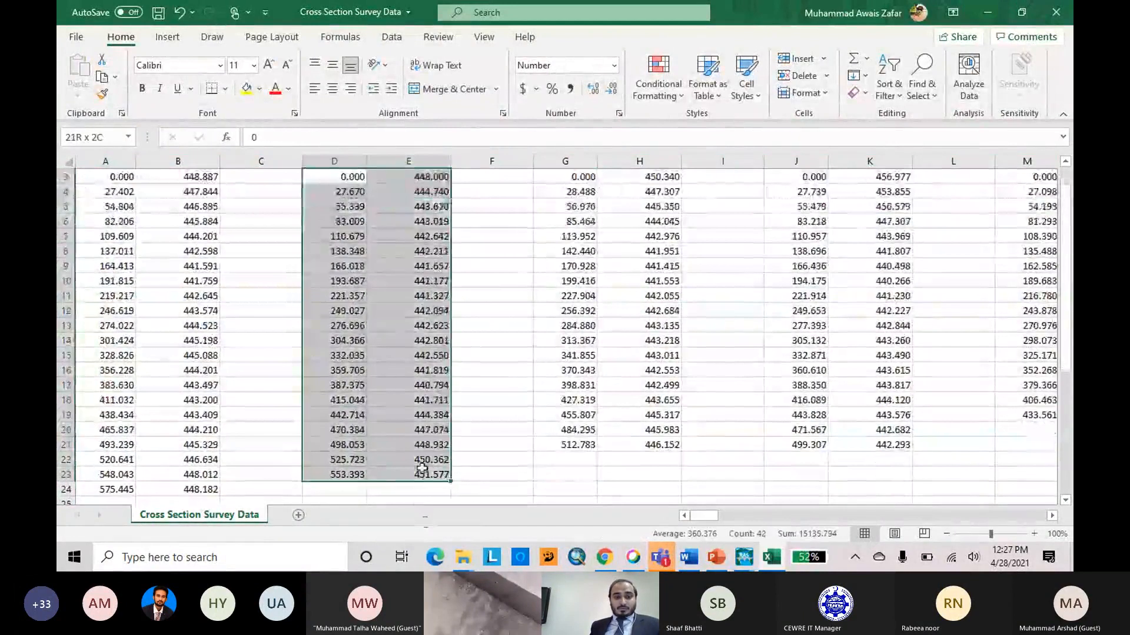
pyautogui.hotkey('ctrl', 'c')
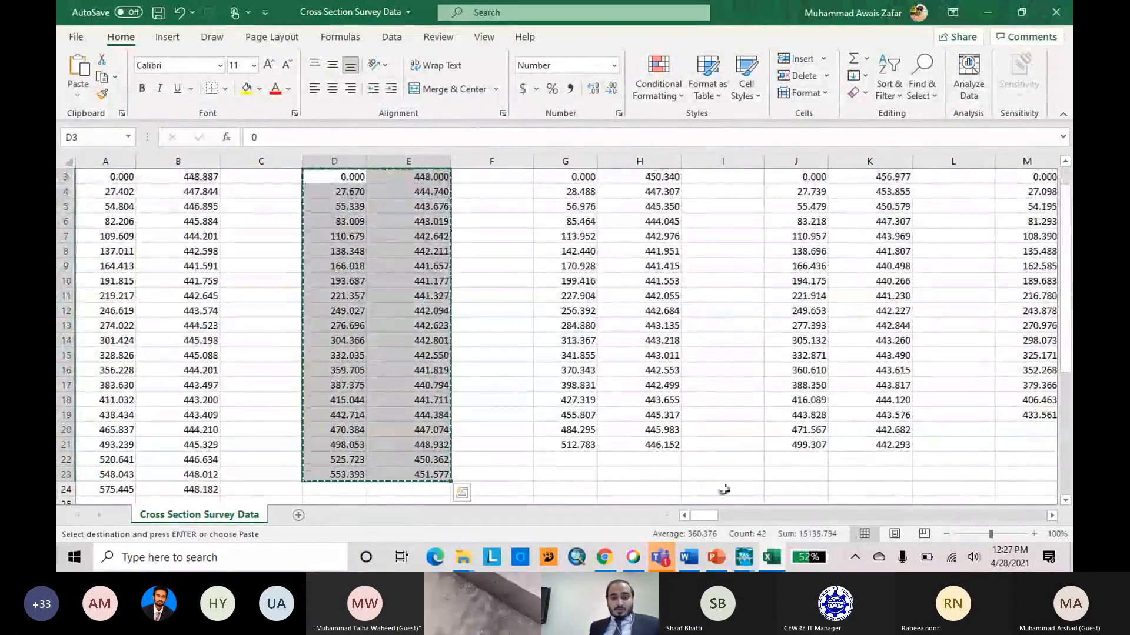
pyautogui.moveTo(744, 557)
pyautogui.click(818, 471)
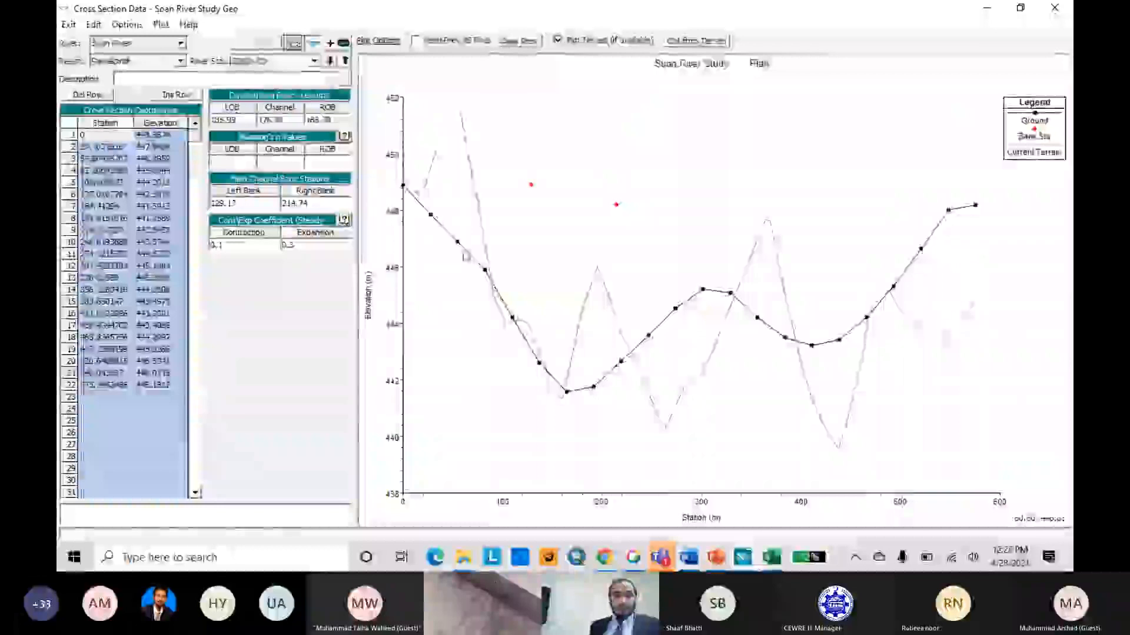
# Compare the cross sections at river stations 22447.93 and 22624.83, check their place on the schematic, and close the cross section editor.
pyautogui.click(332, 61)
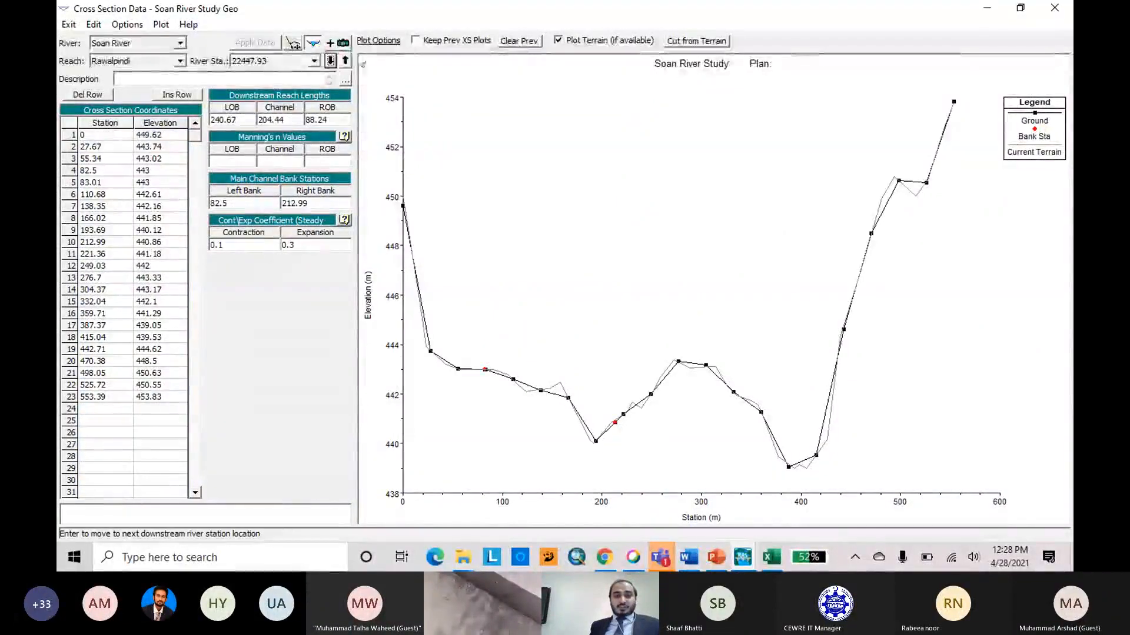
pyautogui.click(344, 61)
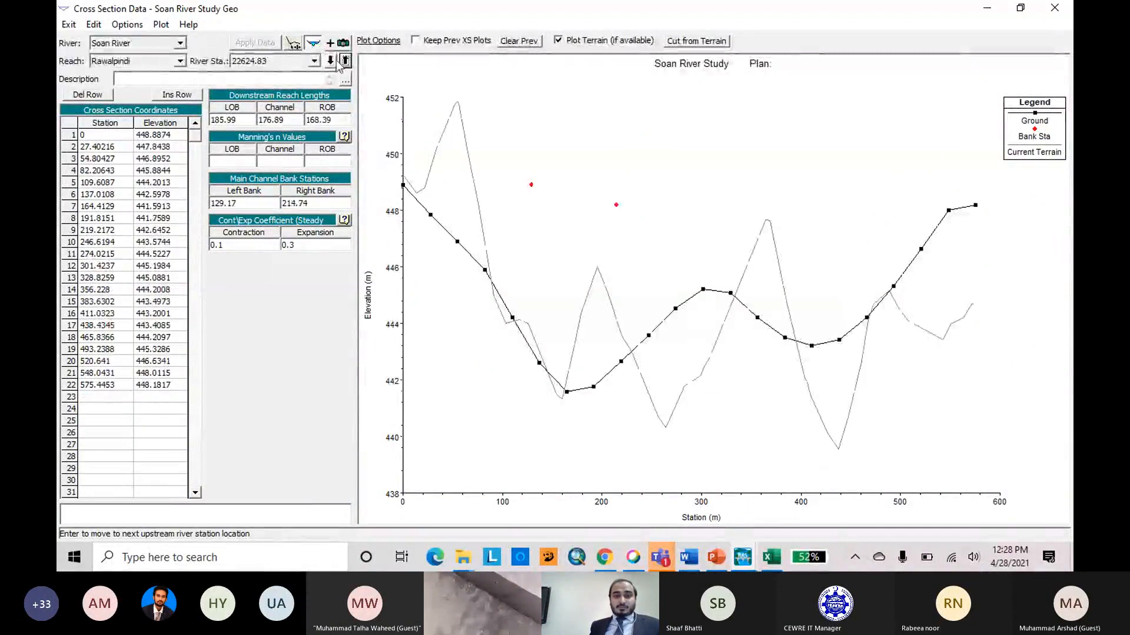
pyautogui.click(331, 61)
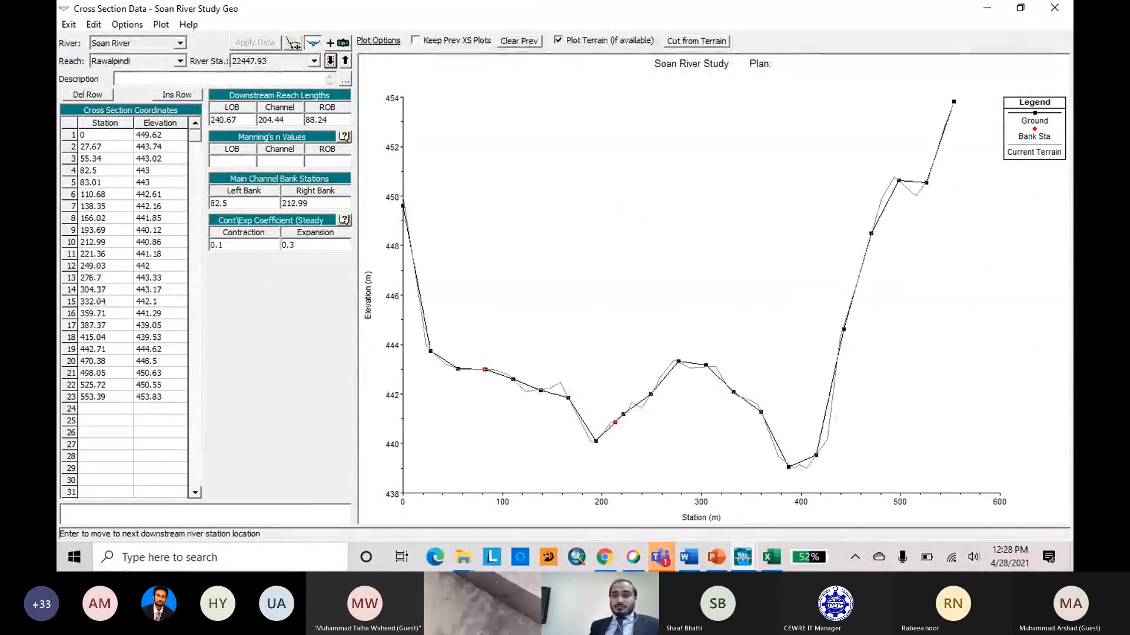
pyautogui.click(990, 9)
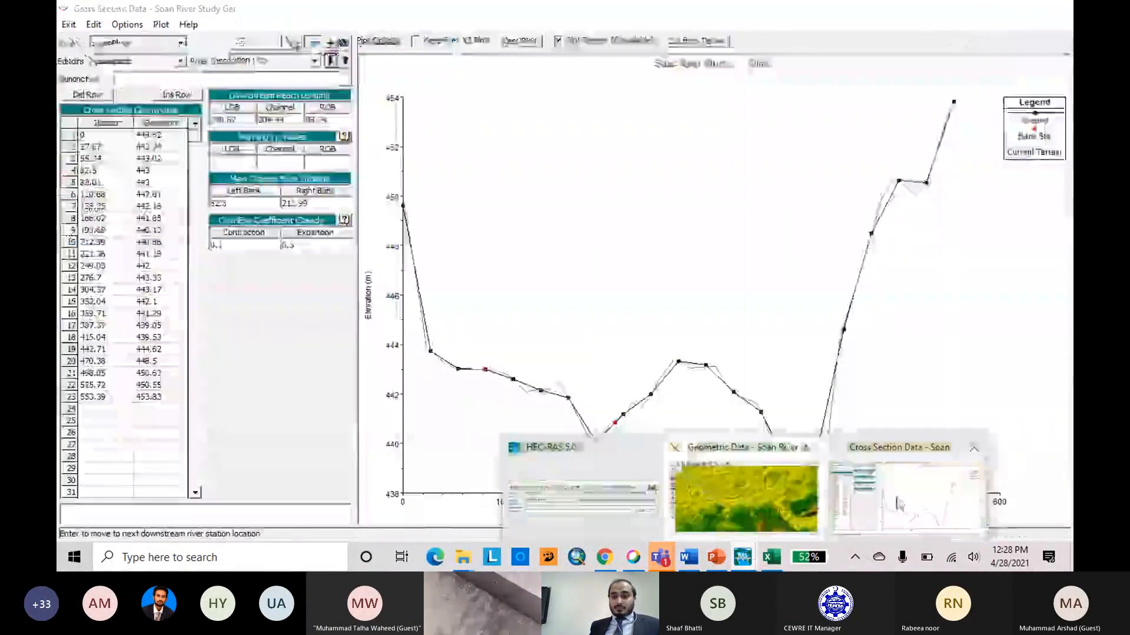
pyautogui.click(910, 478)
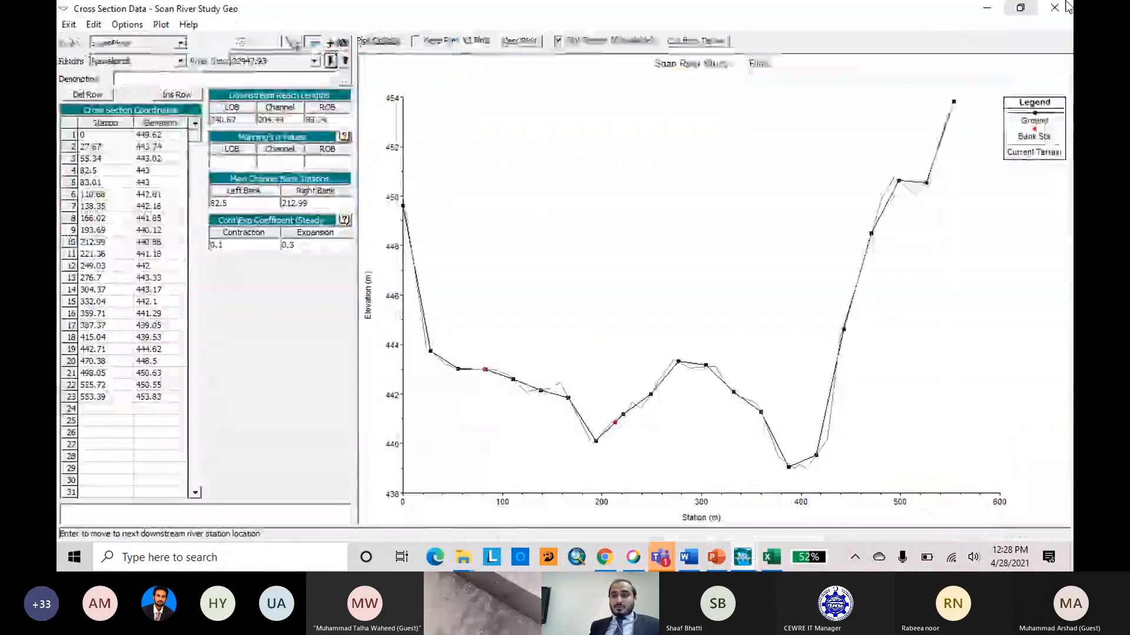
pyautogui.click(1024, 12)
pyautogui.moveTo(520, 124); pyautogui.dragTo(728, 203)
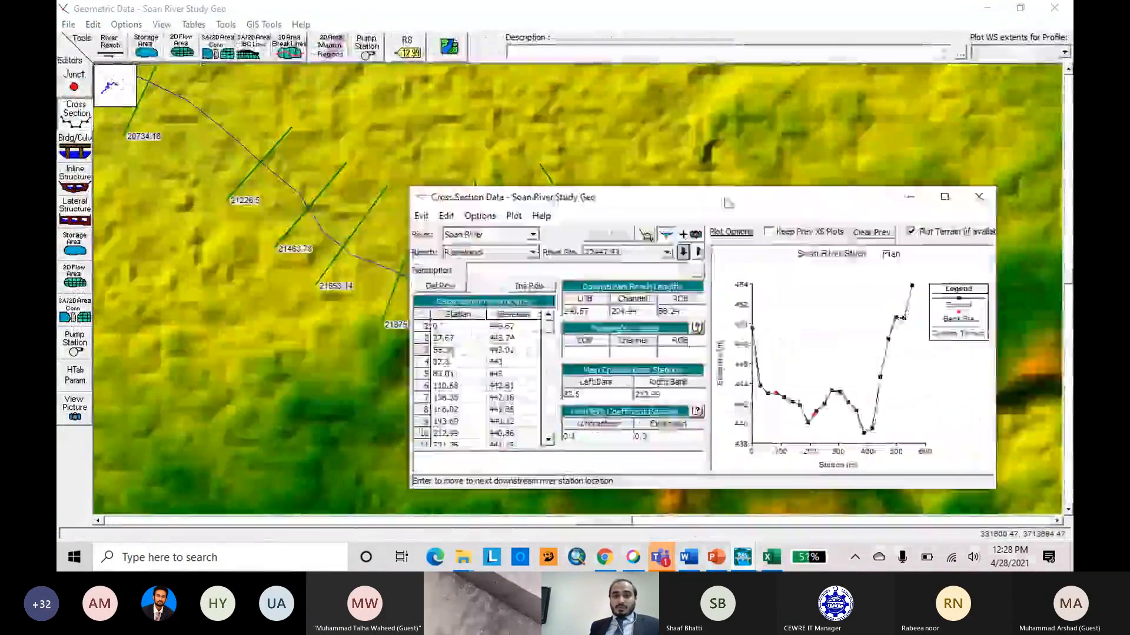
pyautogui.click(979, 197)
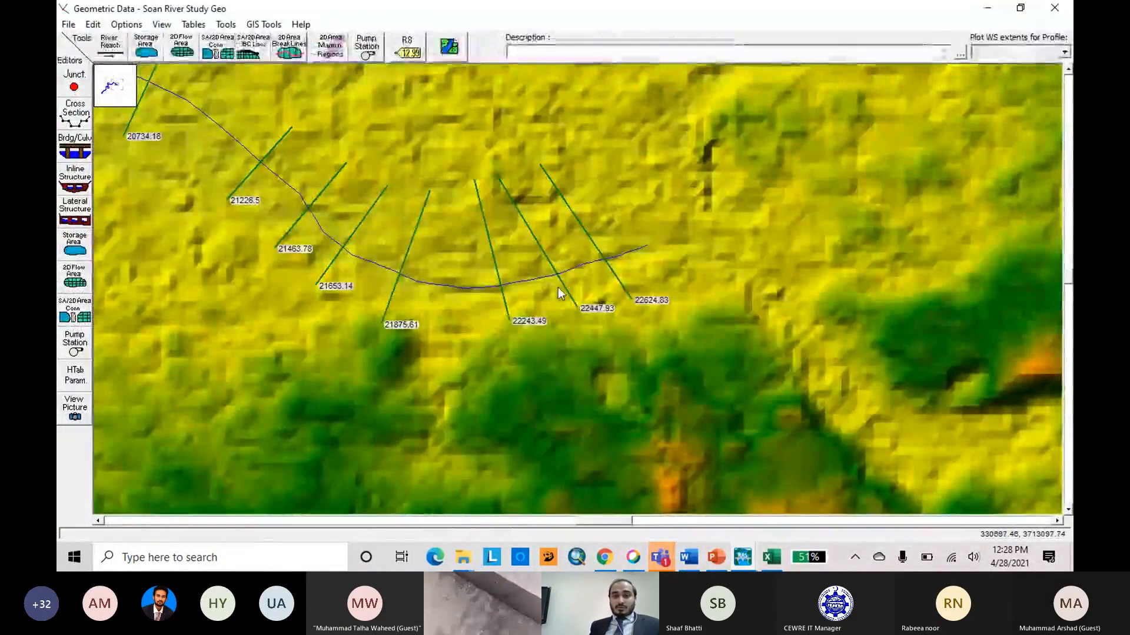
# Open cross section 22447.93 for editing, replace its station and elevation coordinates with the copied survey data, and apply them.
pyautogui.rightClick(566, 288)
pyautogui.click(582, 315)
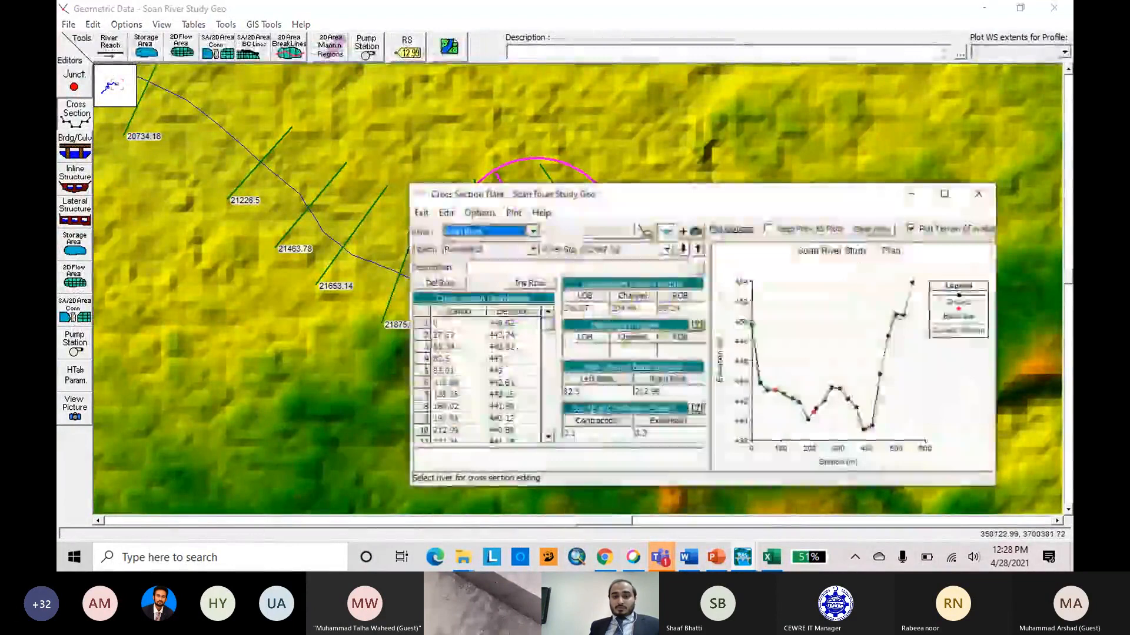
pyautogui.click(945, 194)
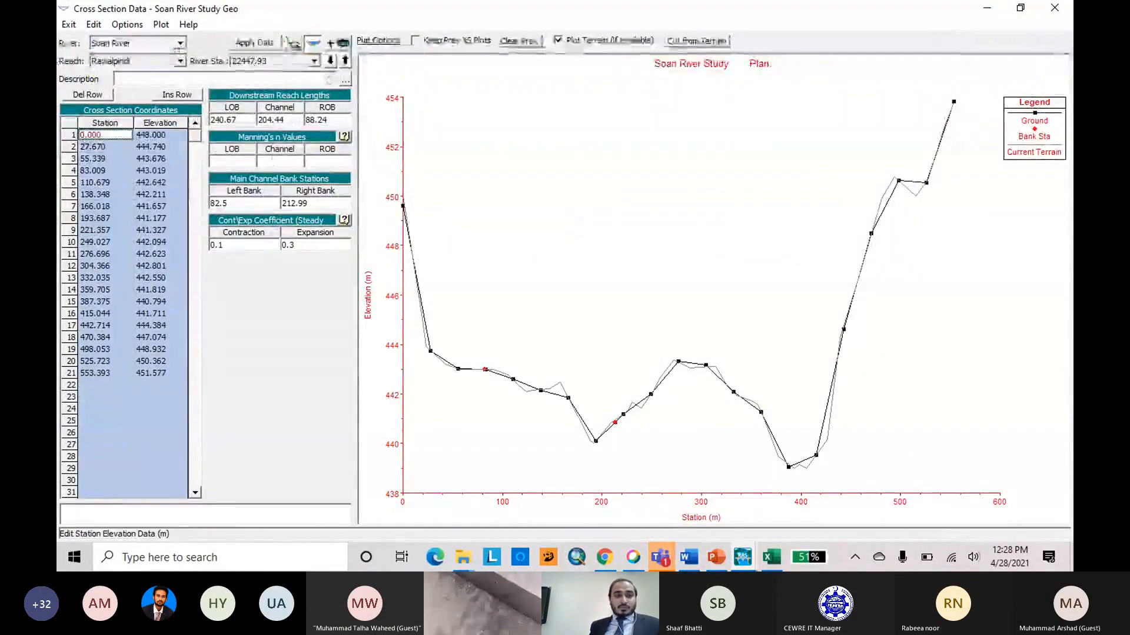
pyautogui.click(255, 42)
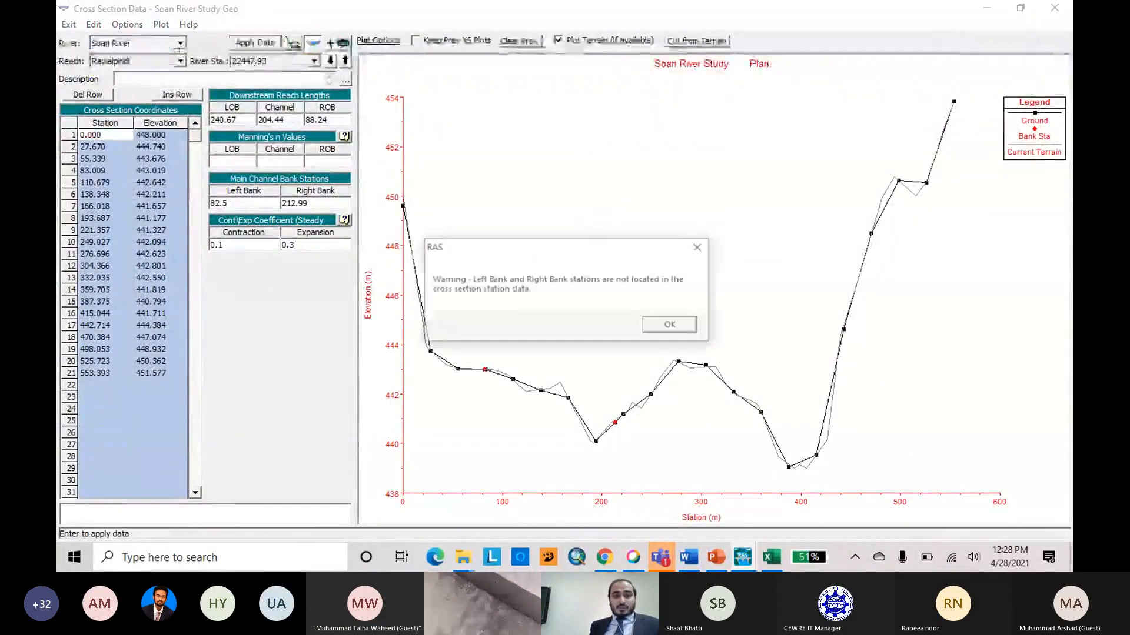
pyautogui.click(670, 326)
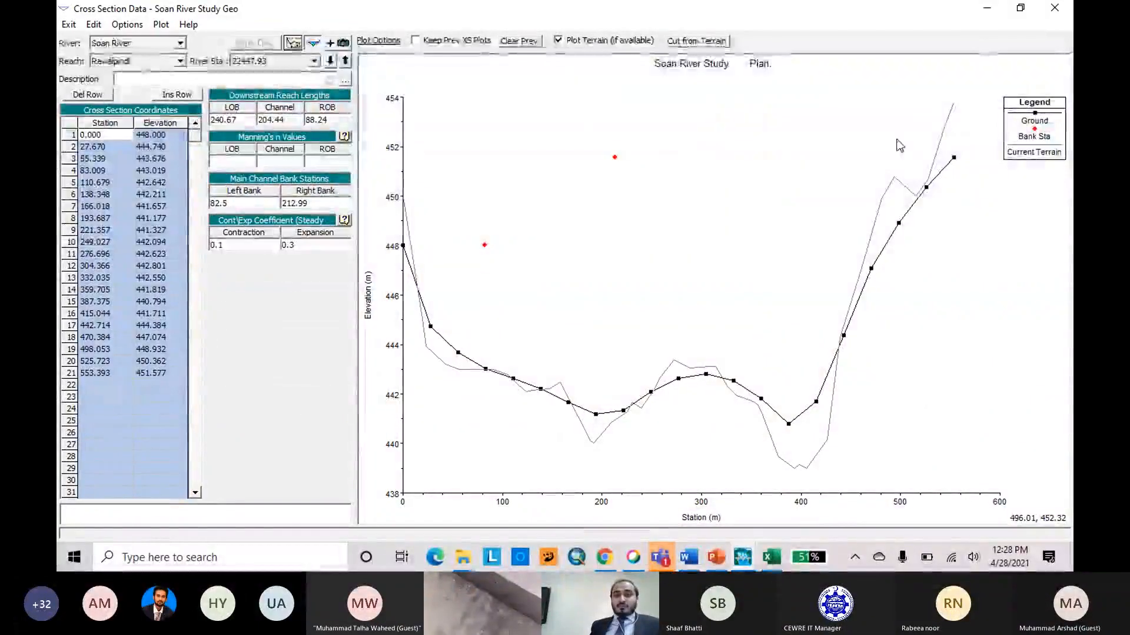
pyautogui.click(771, 568)
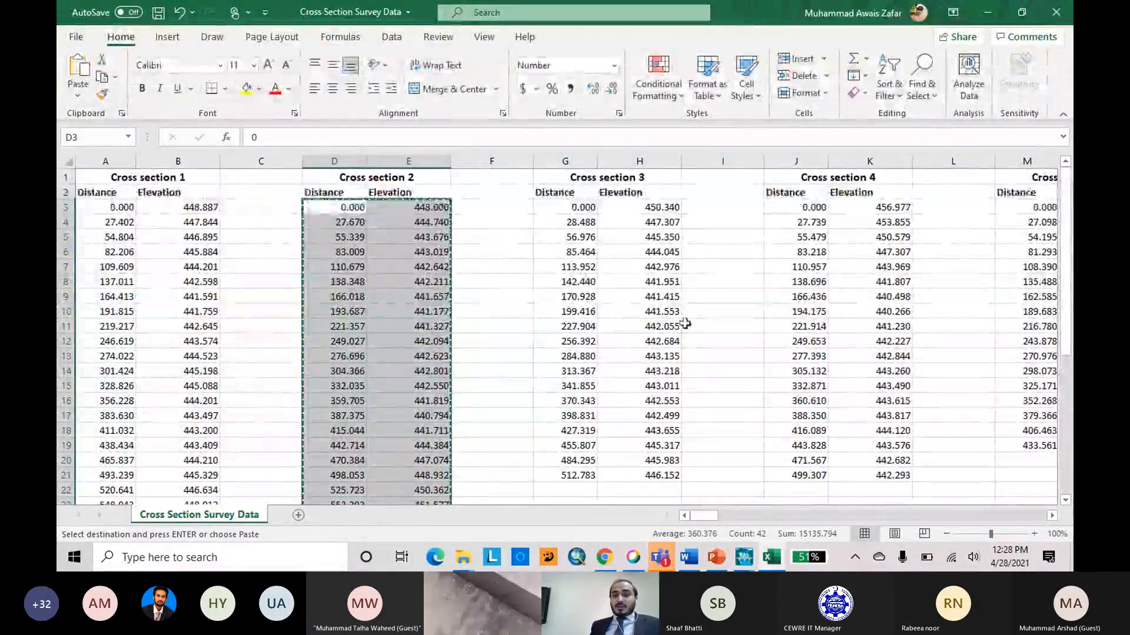
pyautogui.click(993, 15)
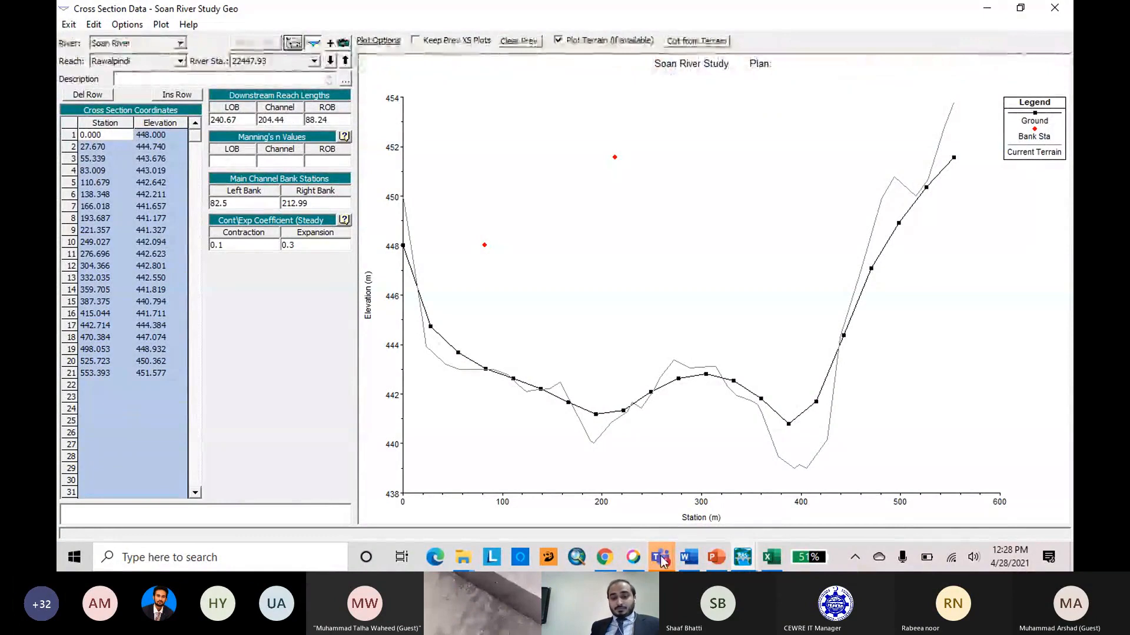
pyautogui.moveTo(660, 557)
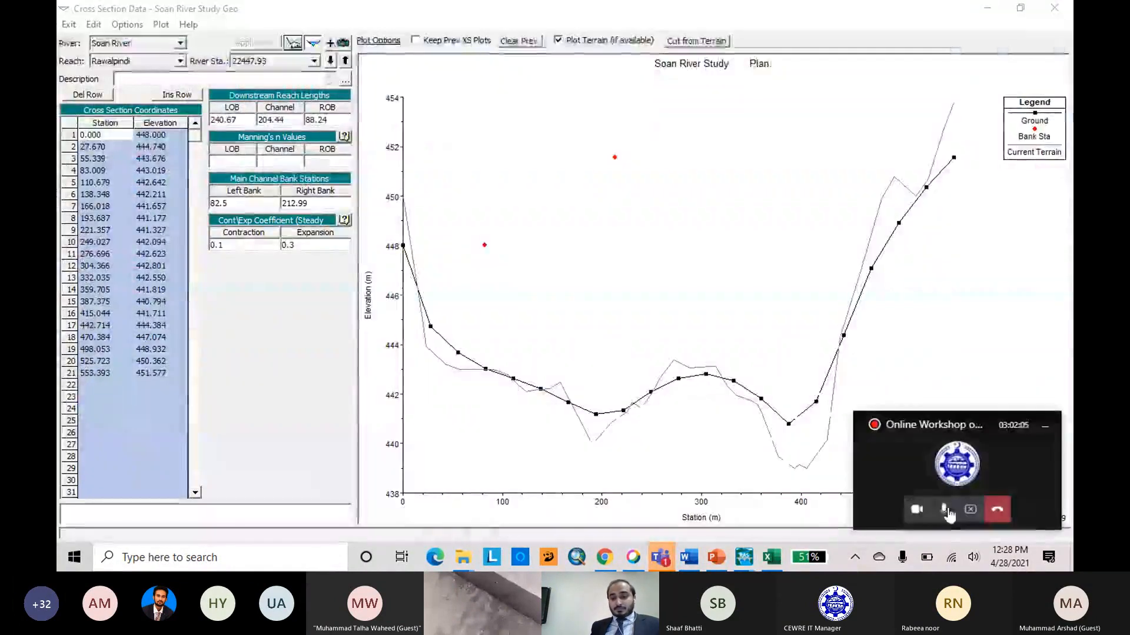
pyautogui.click(944, 510)
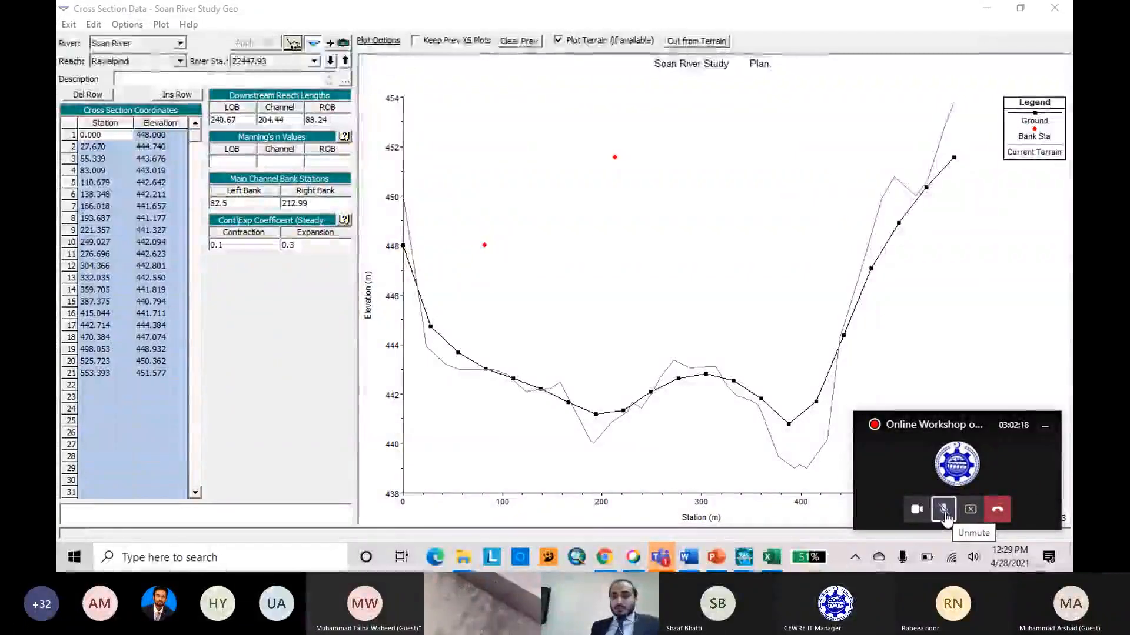
pyautogui.click(944, 510)
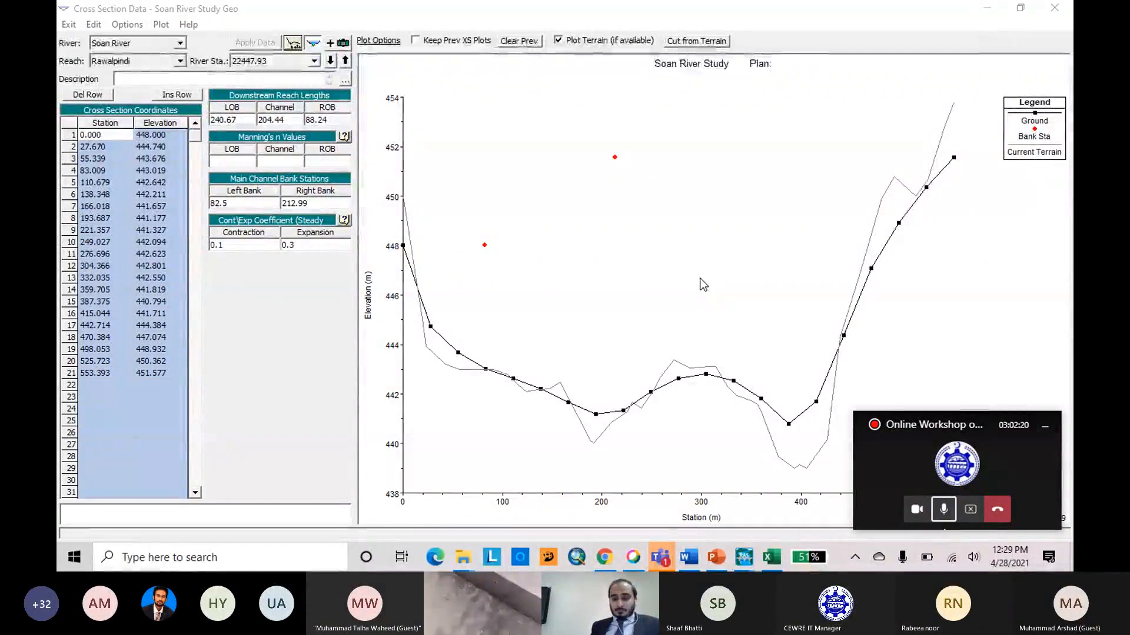
# Inspect the next upstream cross section, 22624.83, and close the cross section editor.
pyautogui.click(612, 200)
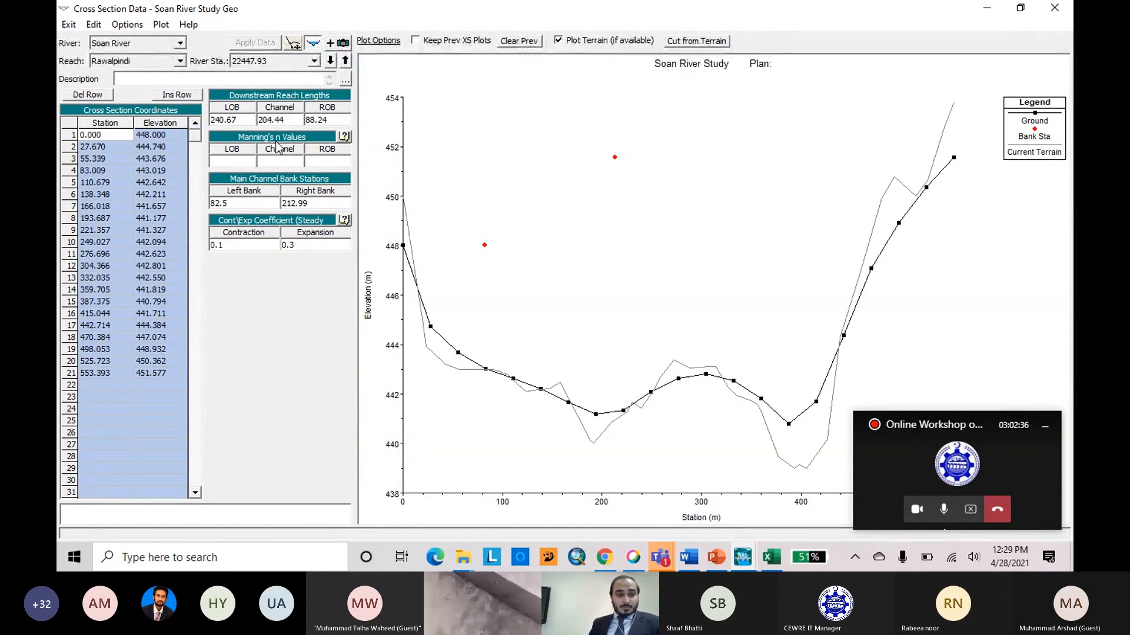
pyautogui.click(345, 61)
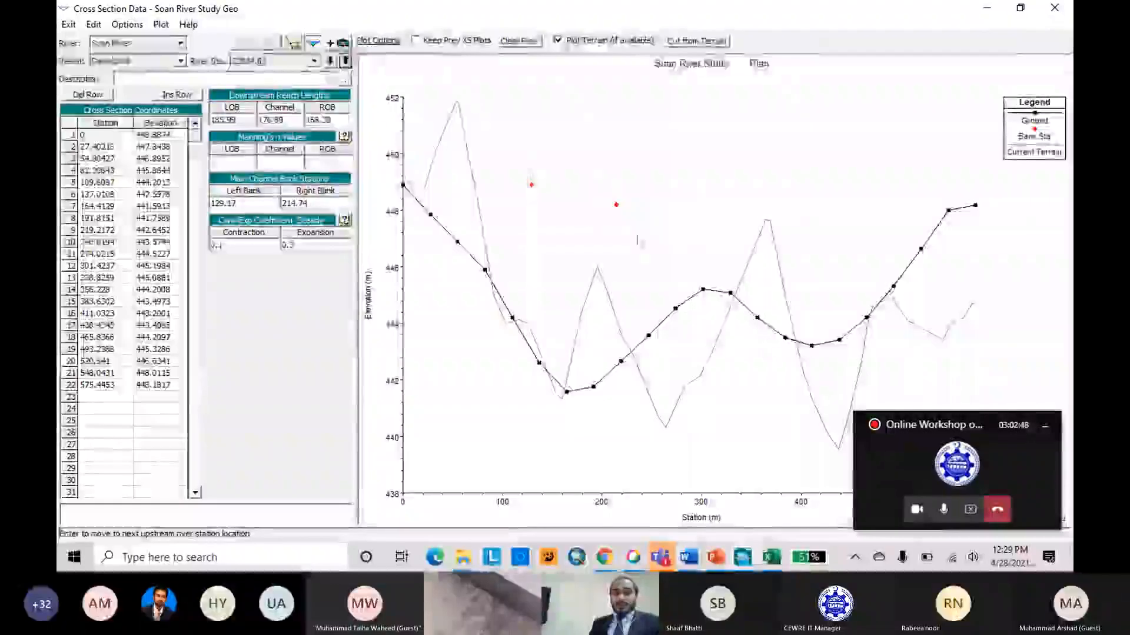
pyautogui.click(1068, 5)
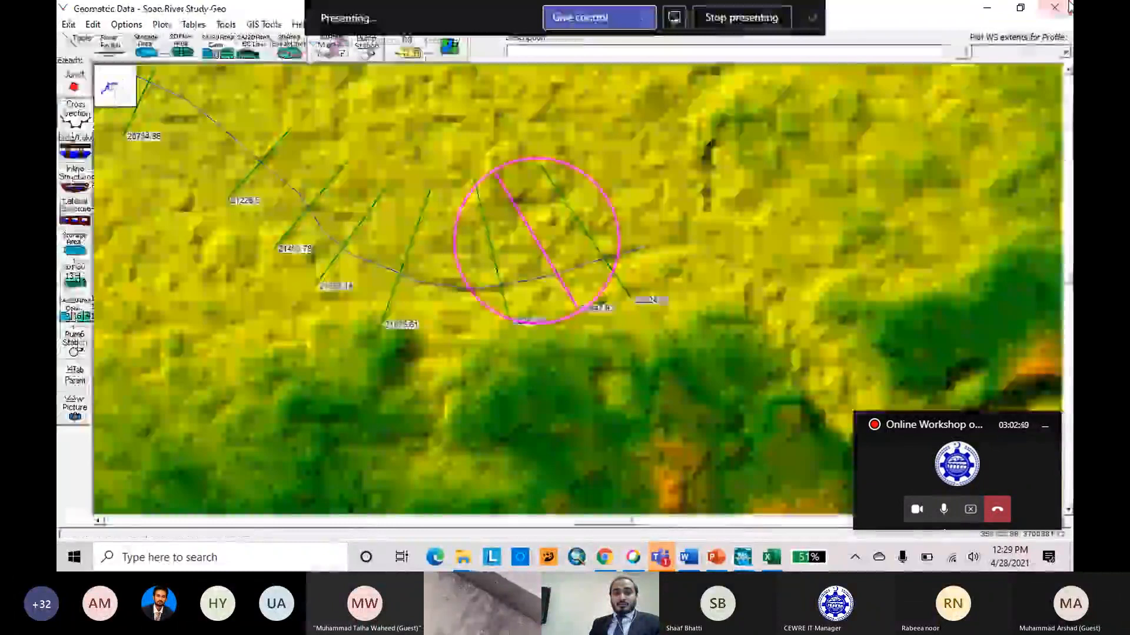
pyautogui.rightClick(615, 276)
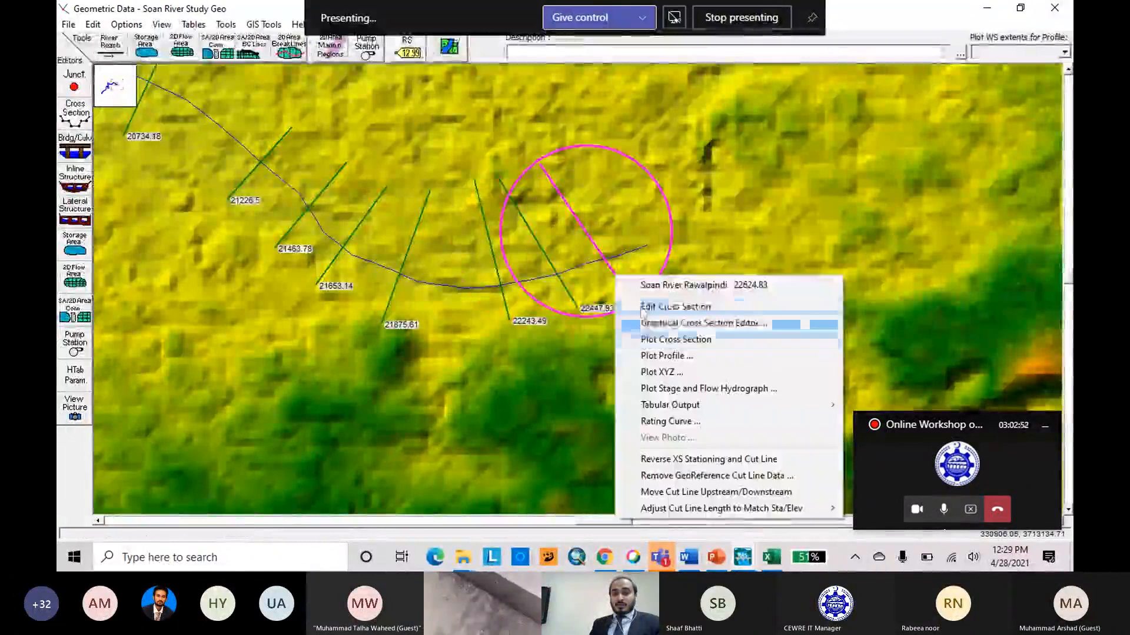
pyautogui.rightClick(579, 223)
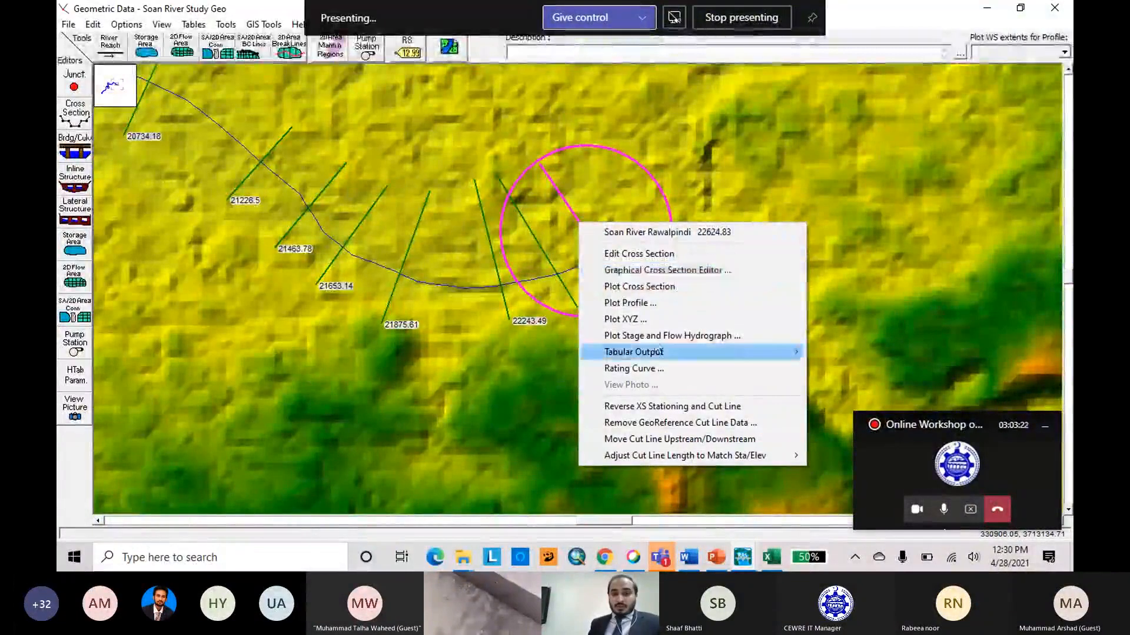
pyautogui.click(699, 271)
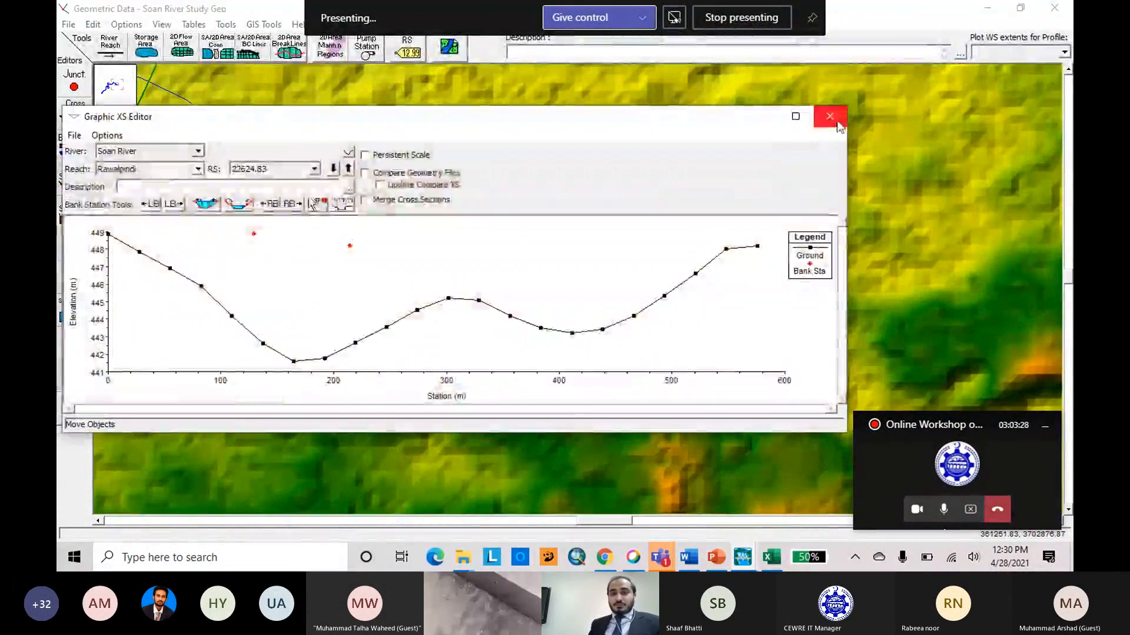
pyautogui.click(829, 117)
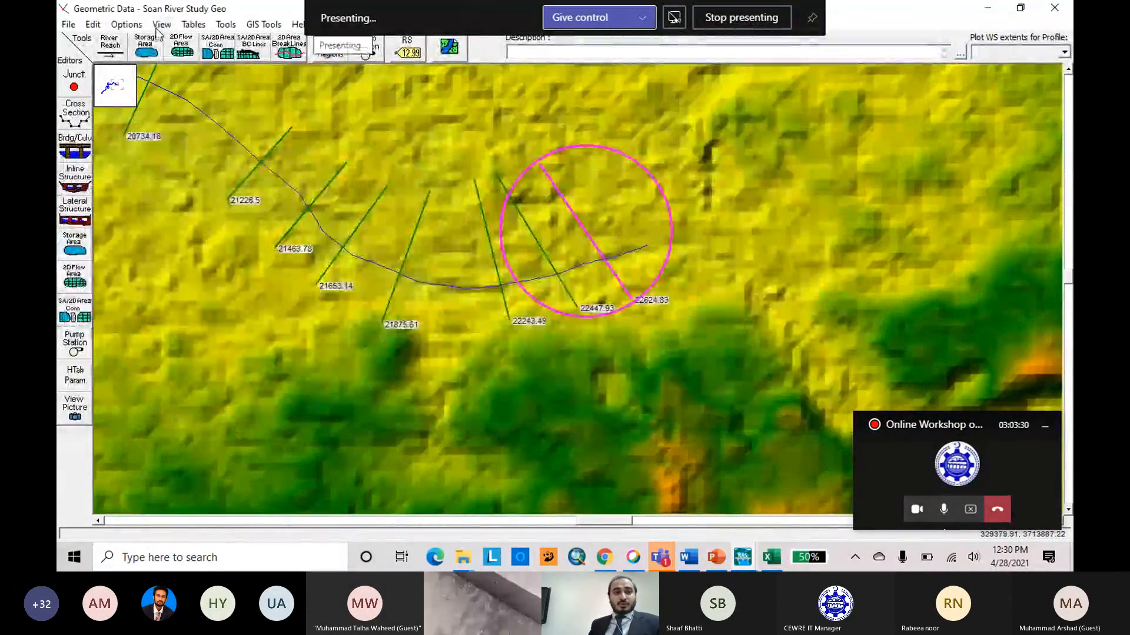
pyautogui.click(126, 24)
pyautogui.click(158, 26)
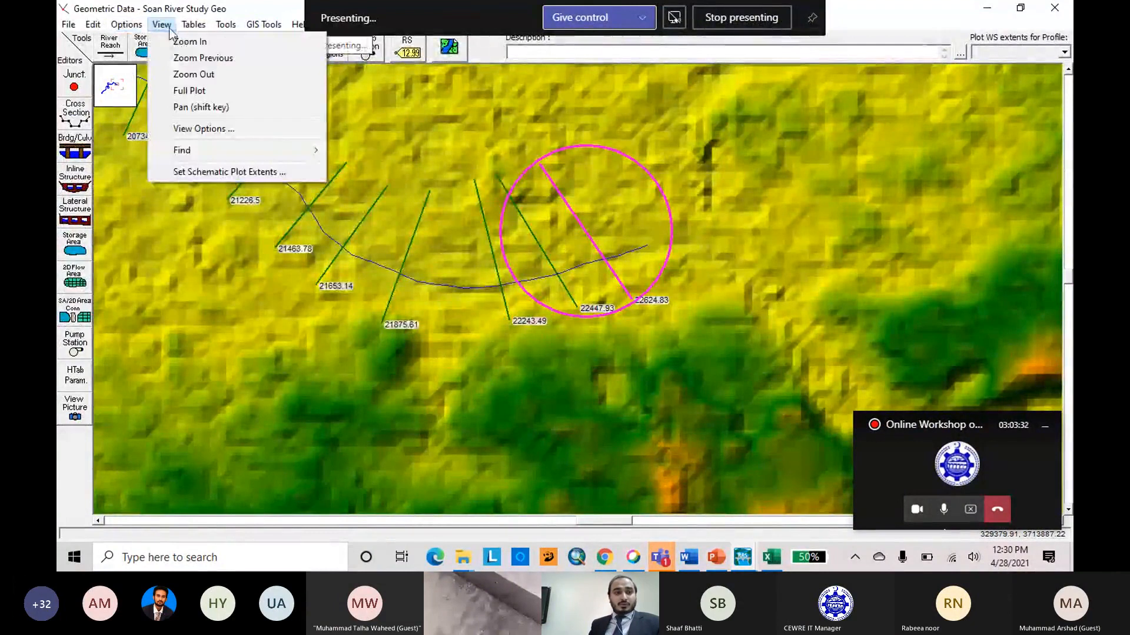
pyautogui.click(225, 24)
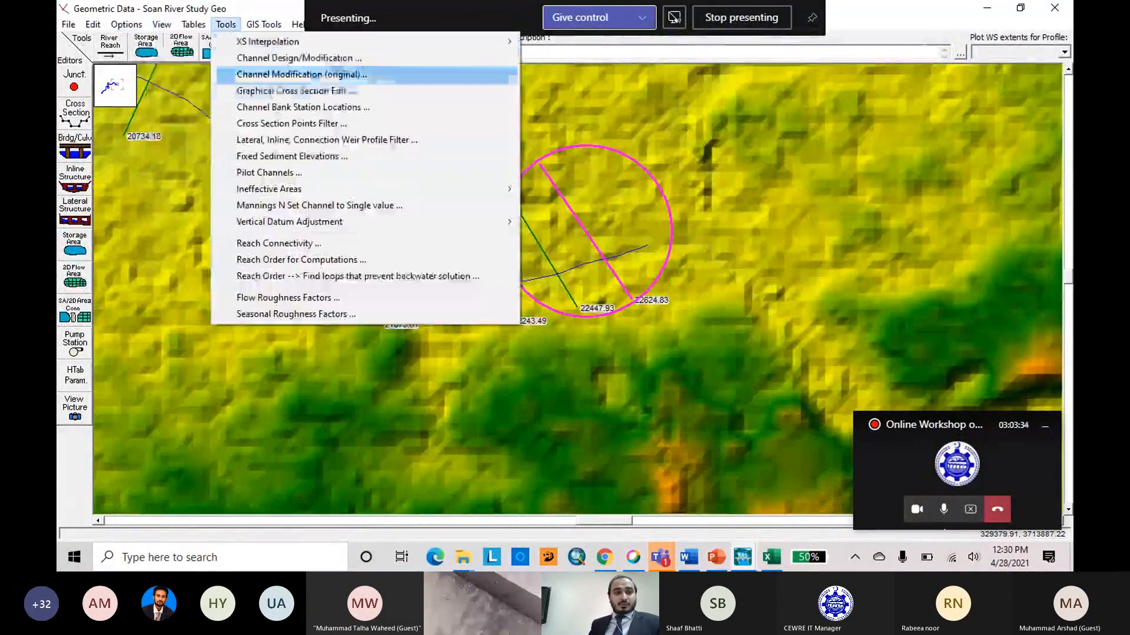
pyautogui.click(277, 91)
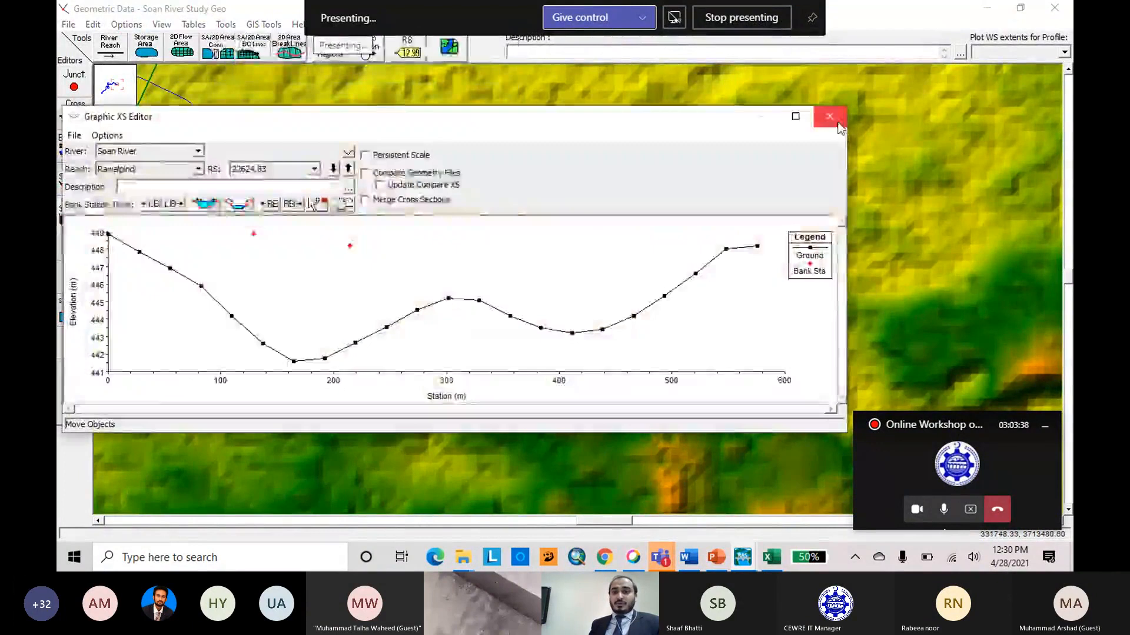
pyautogui.click(838, 124)
# Open cross section 22624.83 in the maximized Graphical Cross Section Editor and place its left bank station on the ground point at about 82 m.
pyautogui.rightClick(616, 276)
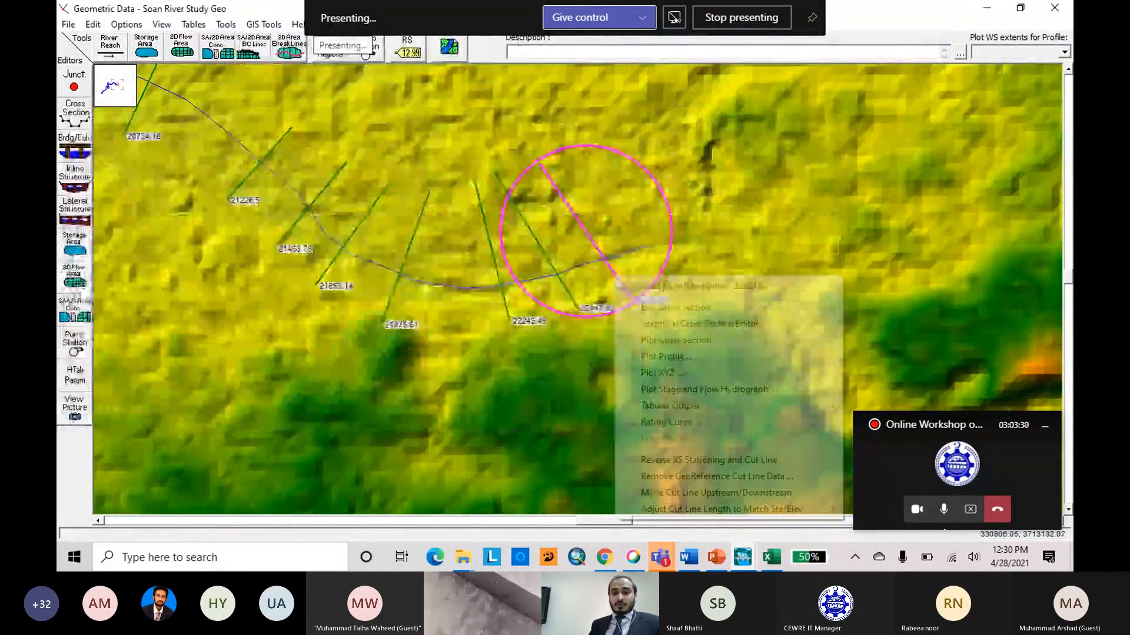
pyautogui.click(667, 325)
pyautogui.click(799, 116)
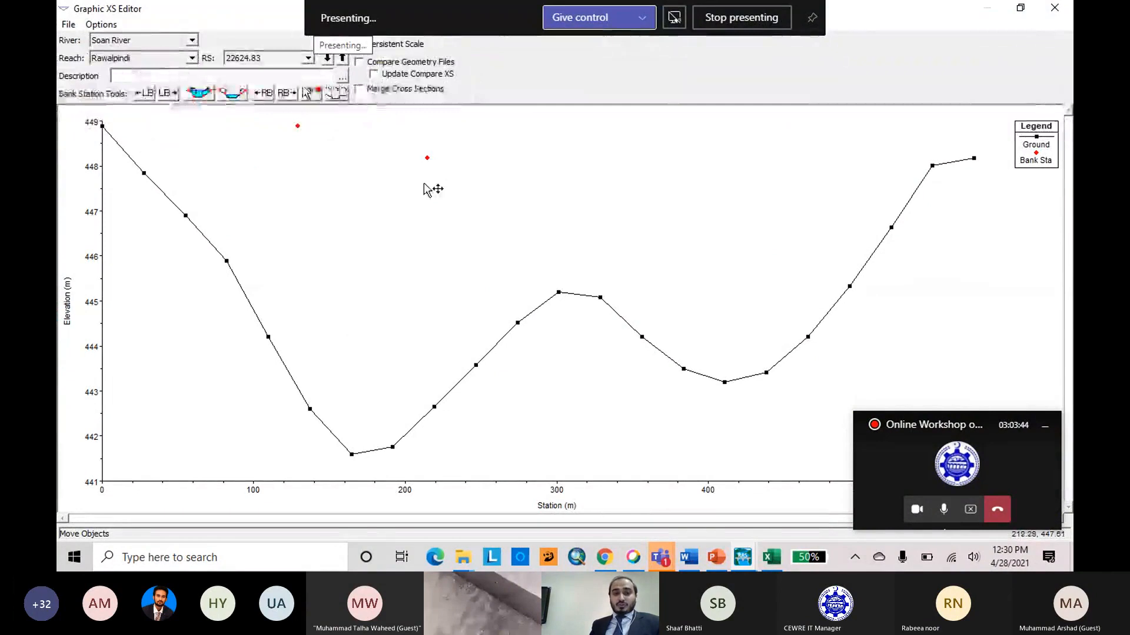
pyautogui.click(167, 93)
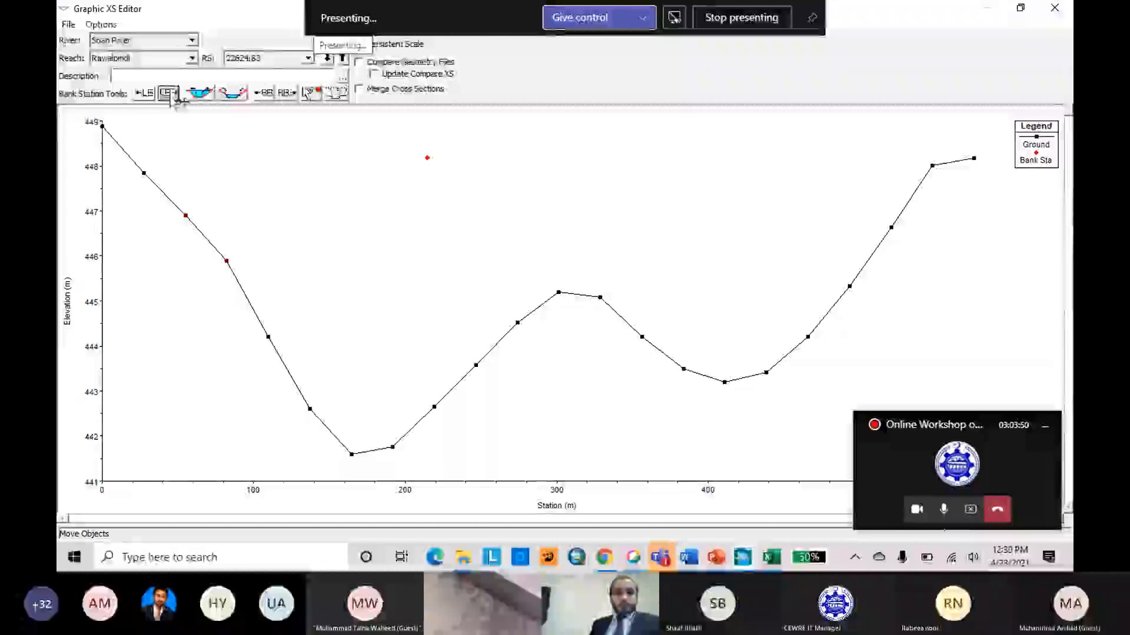
pyautogui.click(168, 92)
# Move the right bank station of cross section 22624.83 onto the ground point at about 493 m.
pyautogui.click(263, 94)
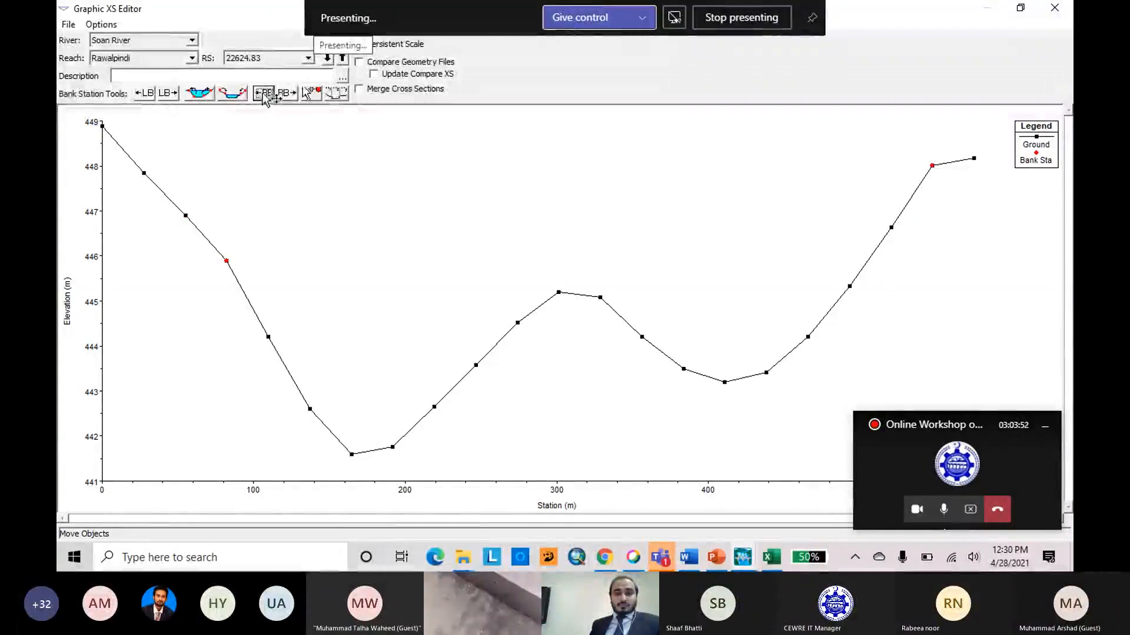
pyautogui.click(263, 94)
pyautogui.click(288, 95)
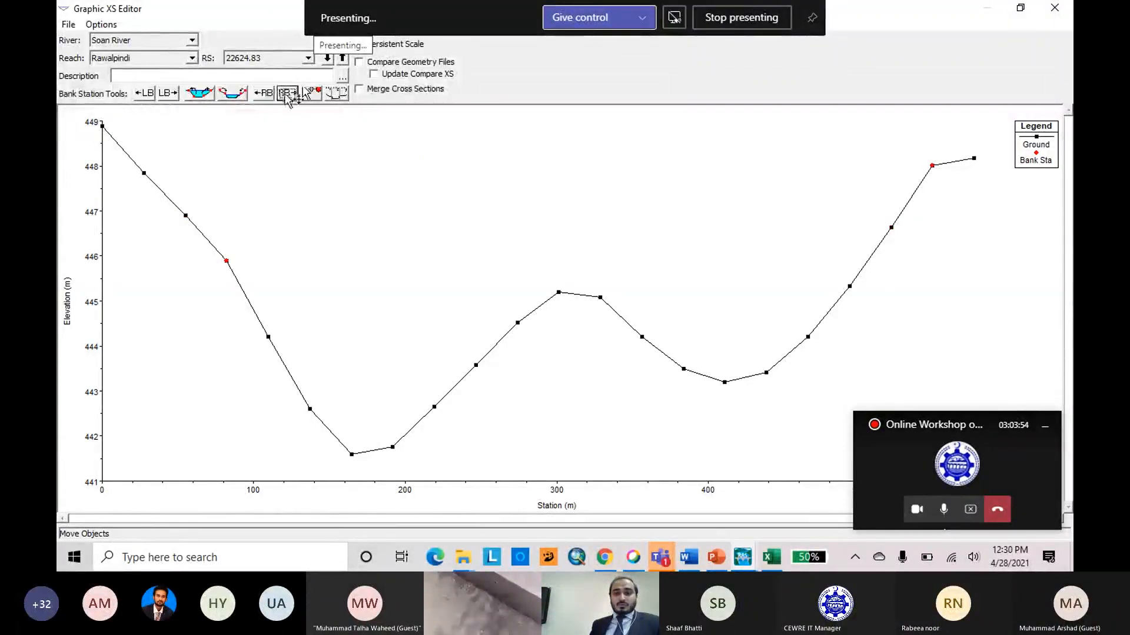
pyautogui.click(264, 95)
pyautogui.click(264, 94)
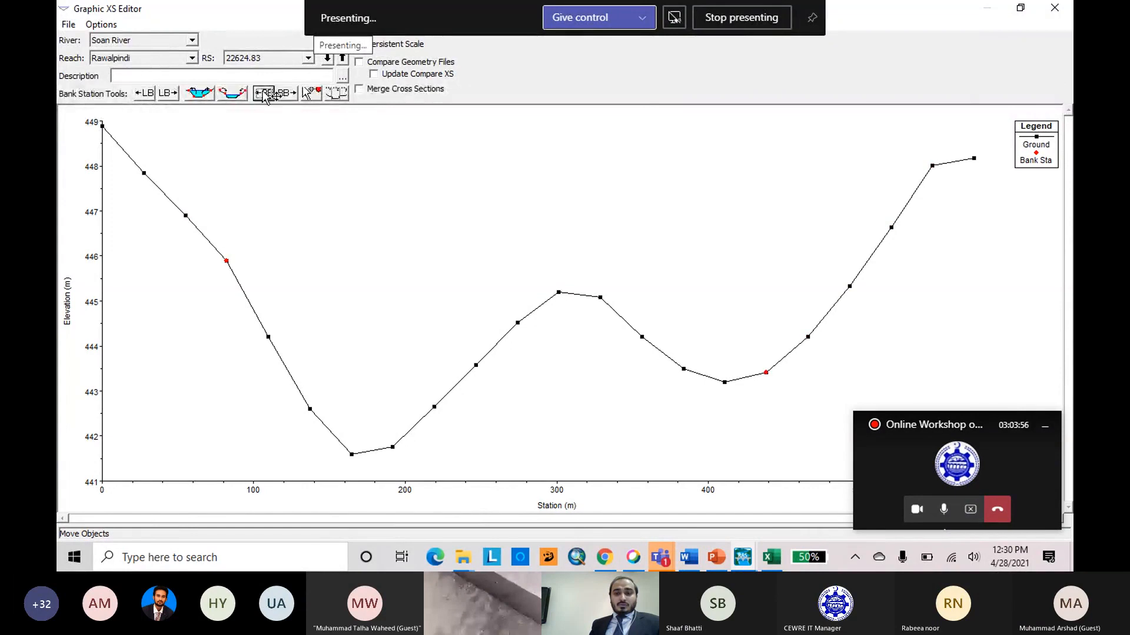
pyautogui.click(267, 98)
pyautogui.click(287, 94)
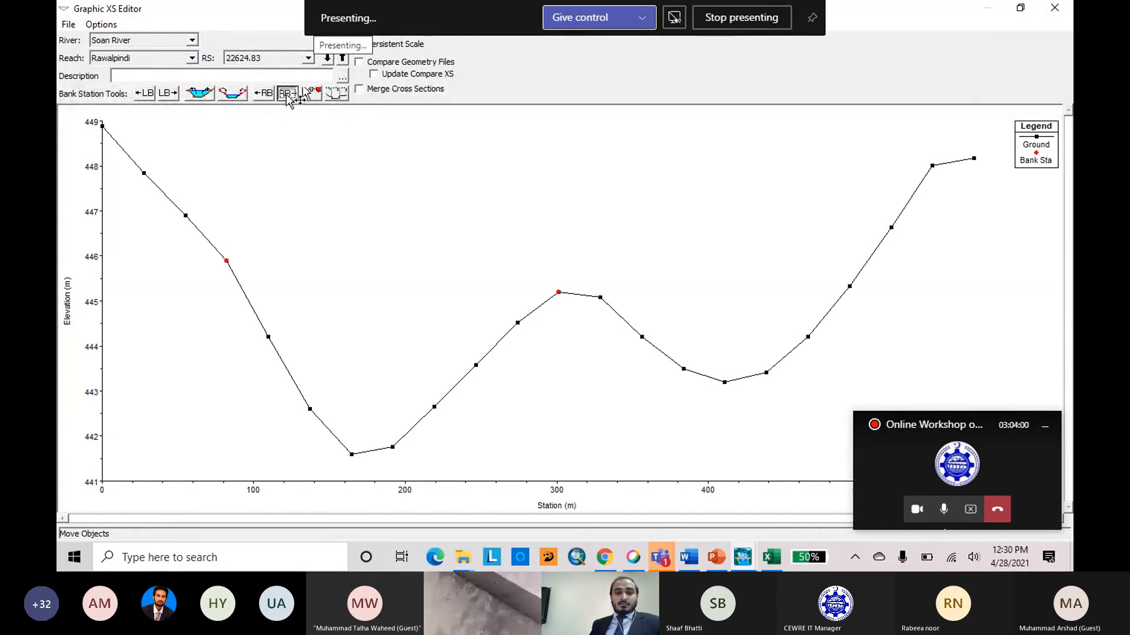
pyautogui.click(288, 95)
pyautogui.click(288, 95)
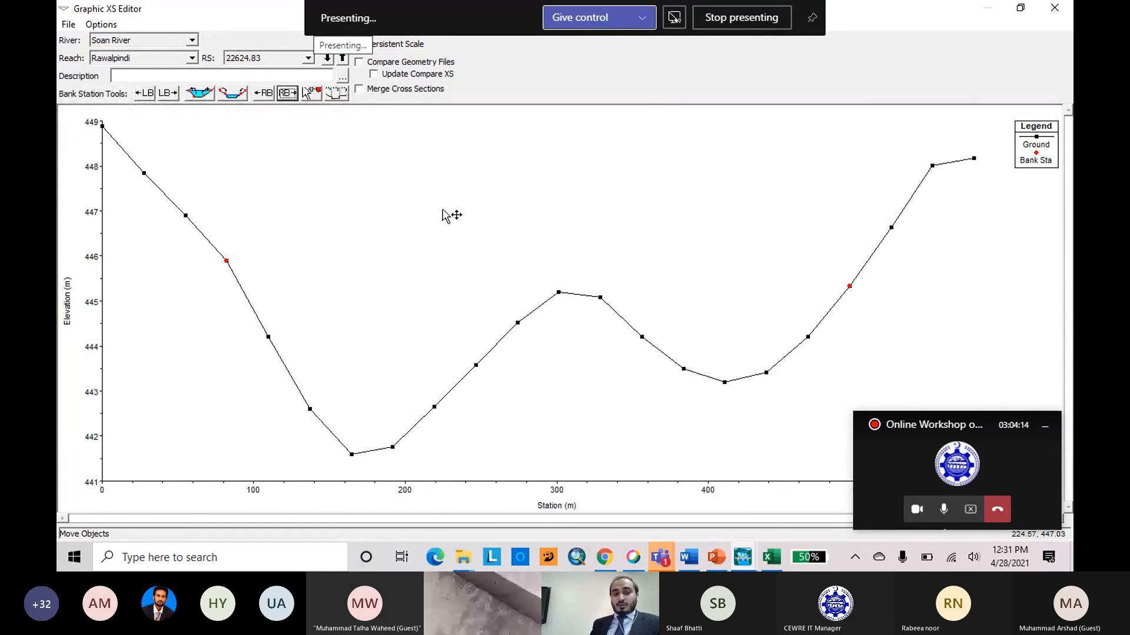
# Set the bank stations of the next downstream cross section, 22447.93, to the ground points at about 28 m on the left and 470 m on the right.
pyautogui.click(328, 59)
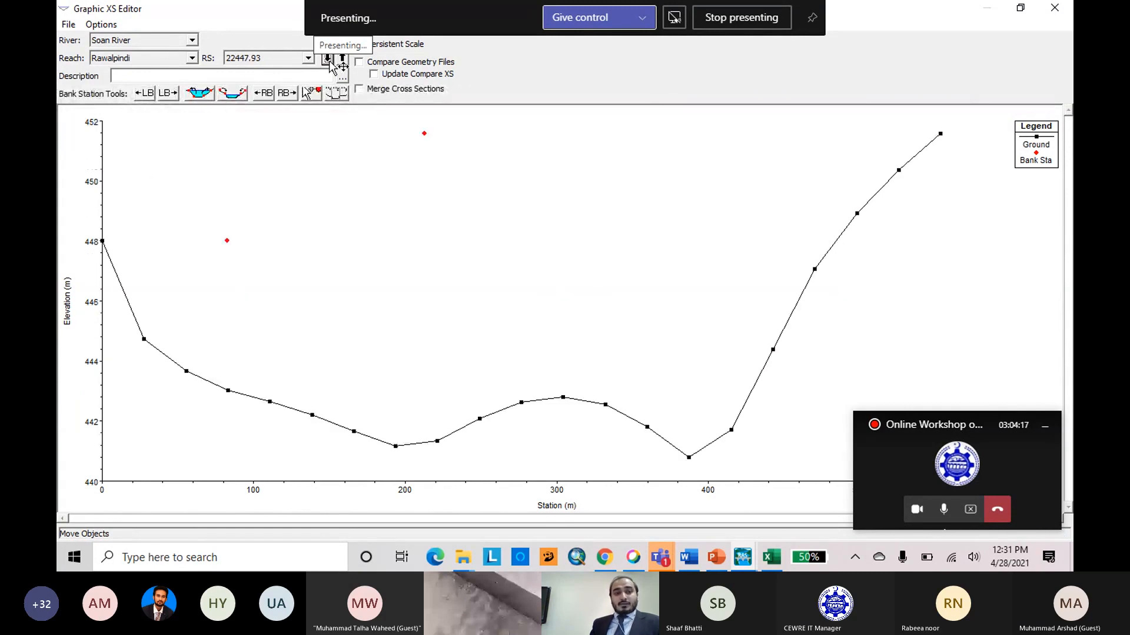
pyautogui.click(168, 94)
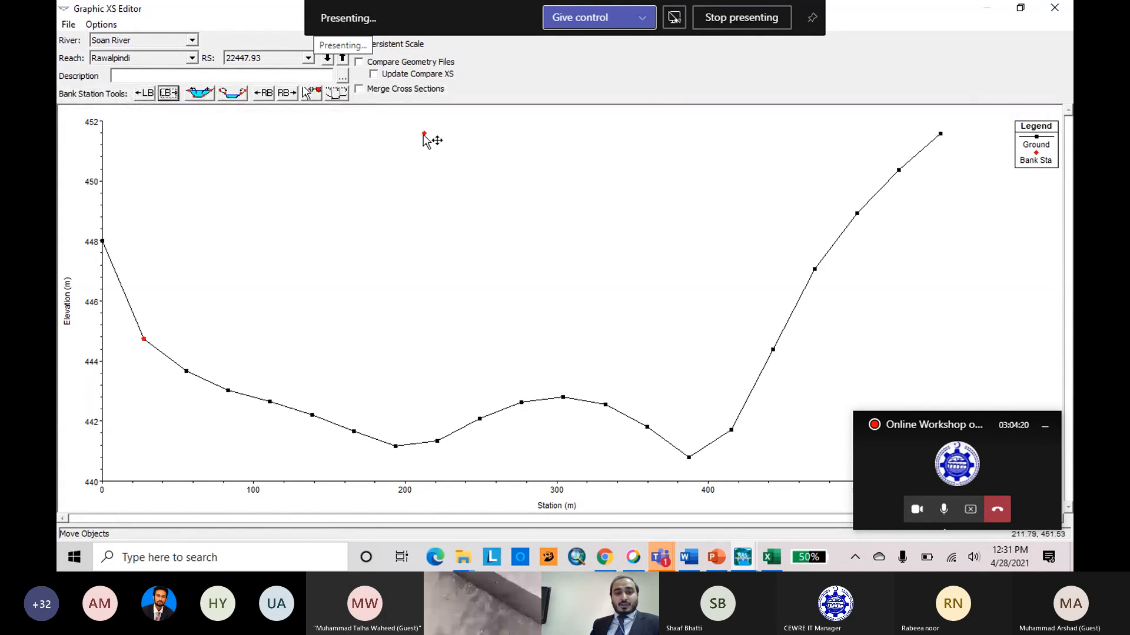
pyautogui.click(311, 93)
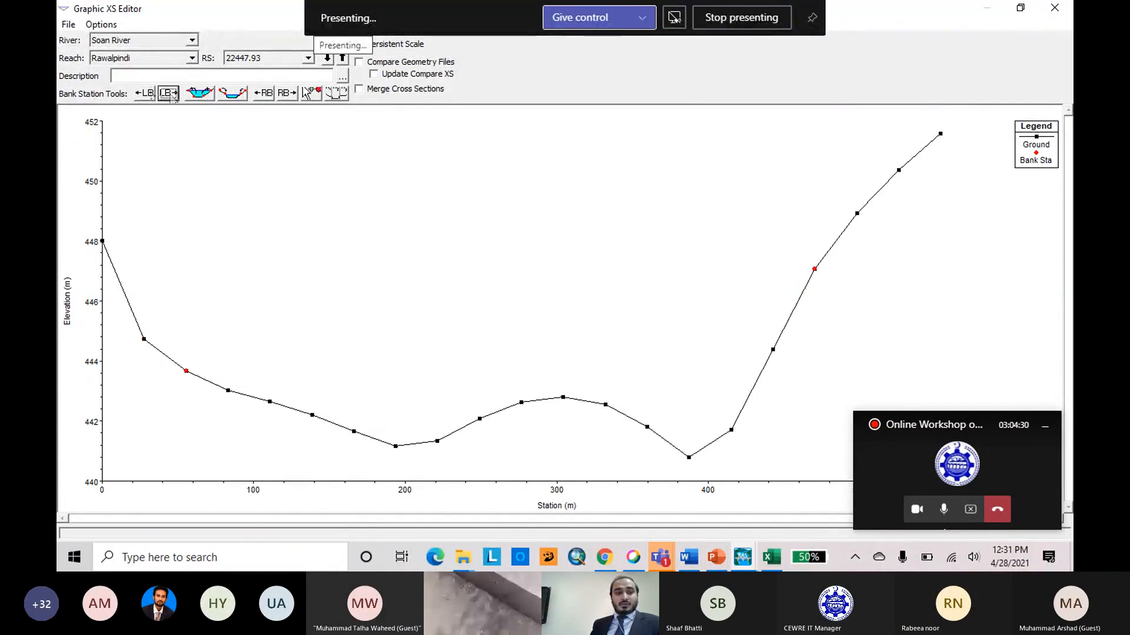
pyautogui.click(144, 93)
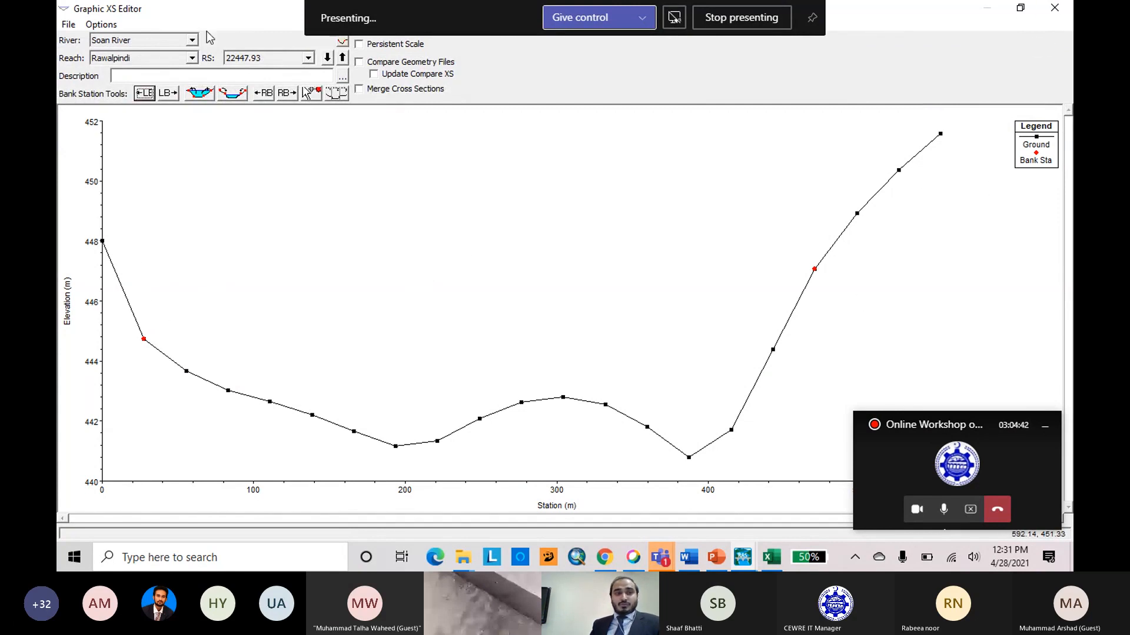
# Close the Graphical Cross Section Editor and save the geometry data.
pyautogui.click(1053, 10)
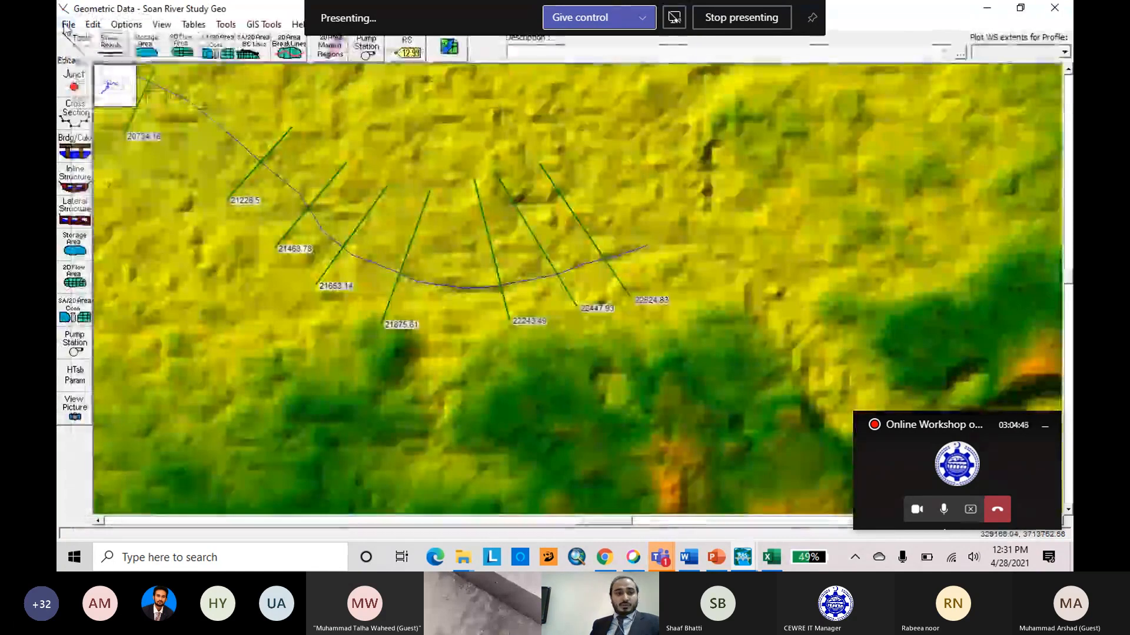
pyautogui.click(68, 24)
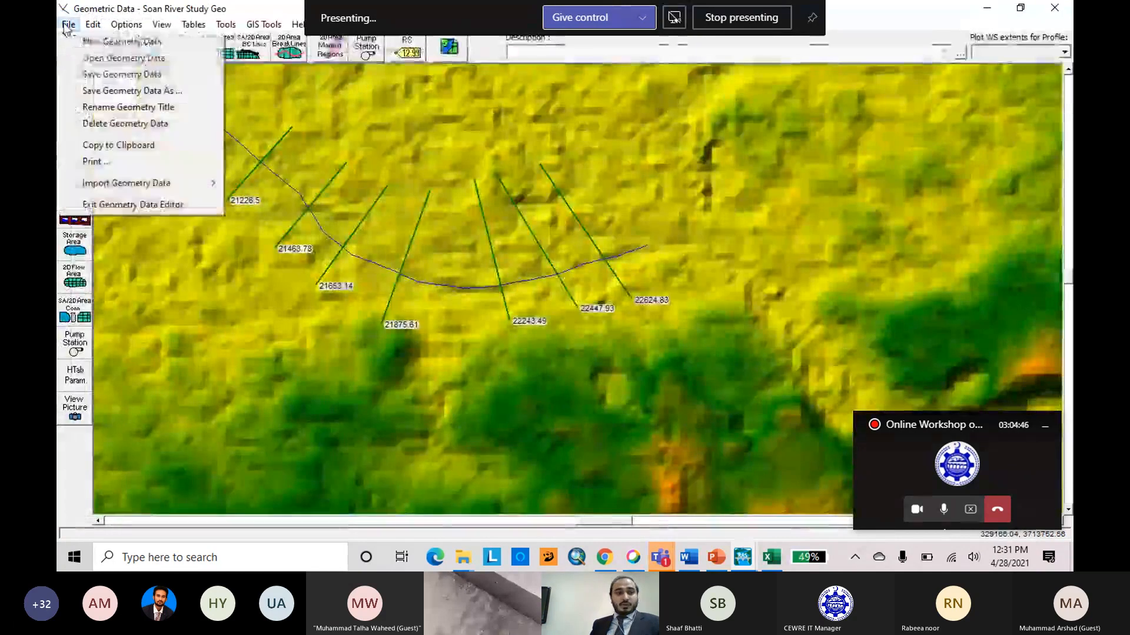
pyautogui.click(127, 75)
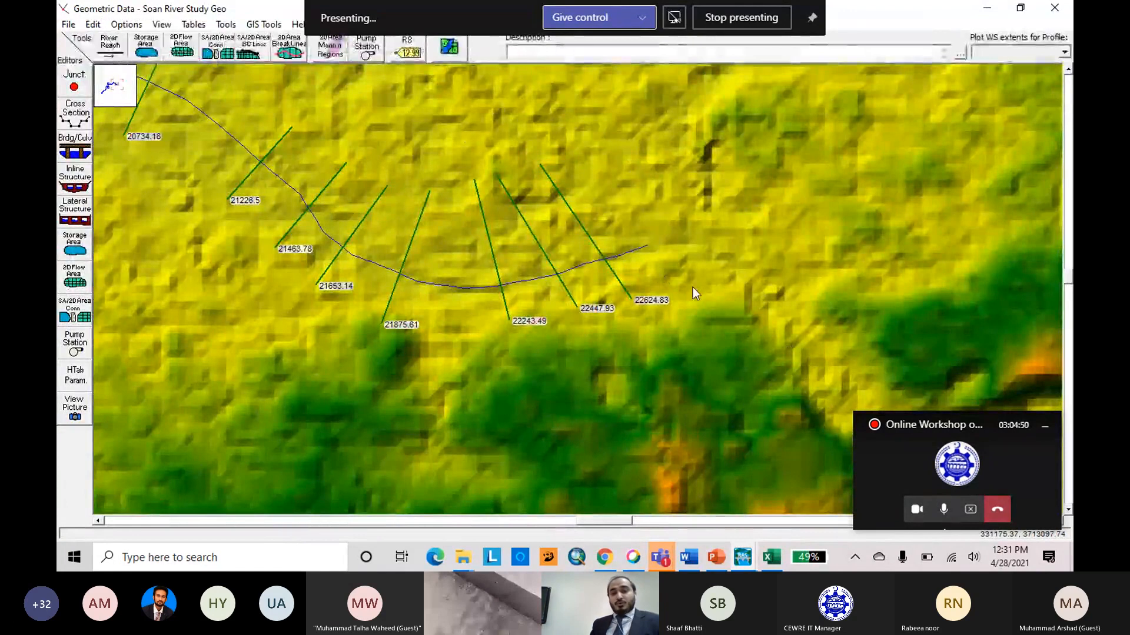
# Examine the ground profile and bank stations of cross section 22243.49 in the Graphical Cross Section Editor and close it.
pyautogui.click(508, 317)
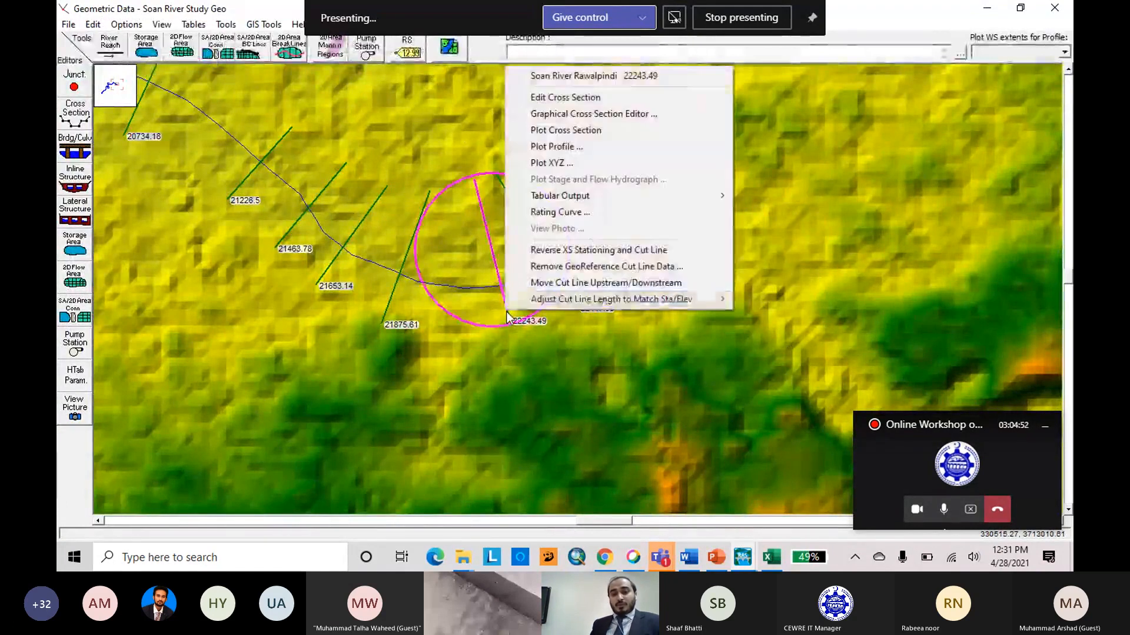
pyautogui.click(629, 116)
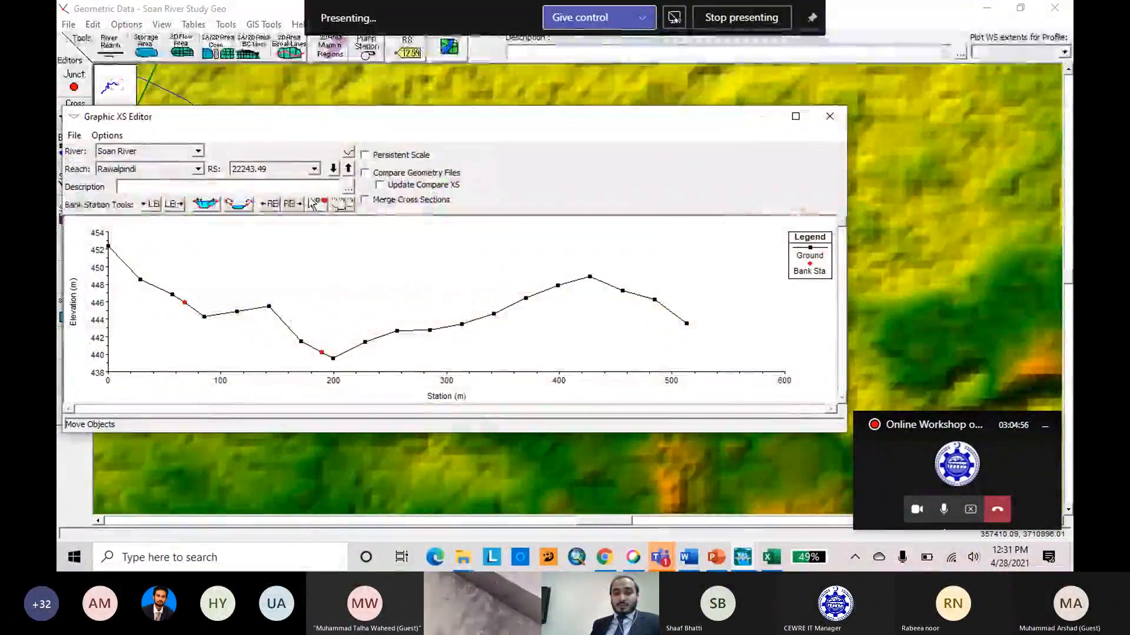
pyautogui.click(830, 116)
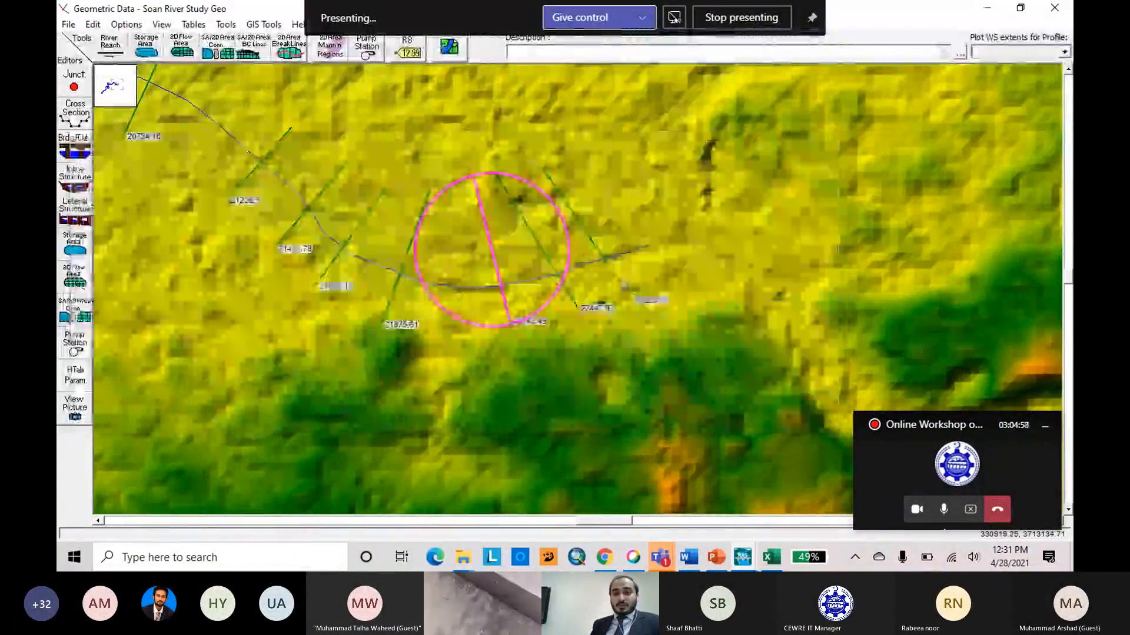
pyautogui.click(613, 272)
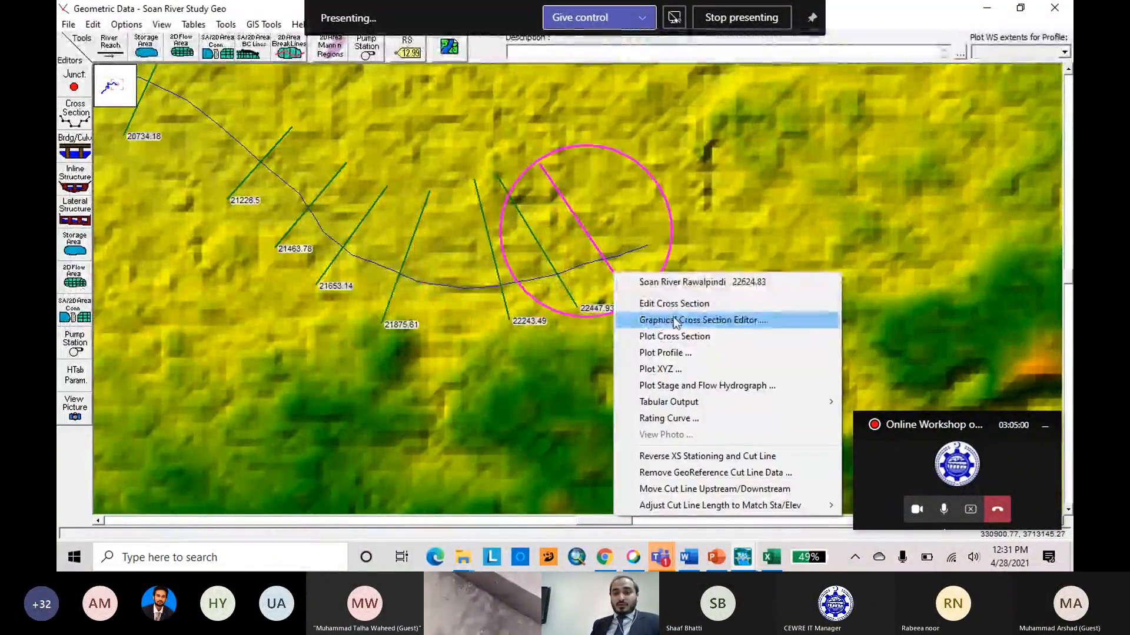
pyautogui.click(439, 369)
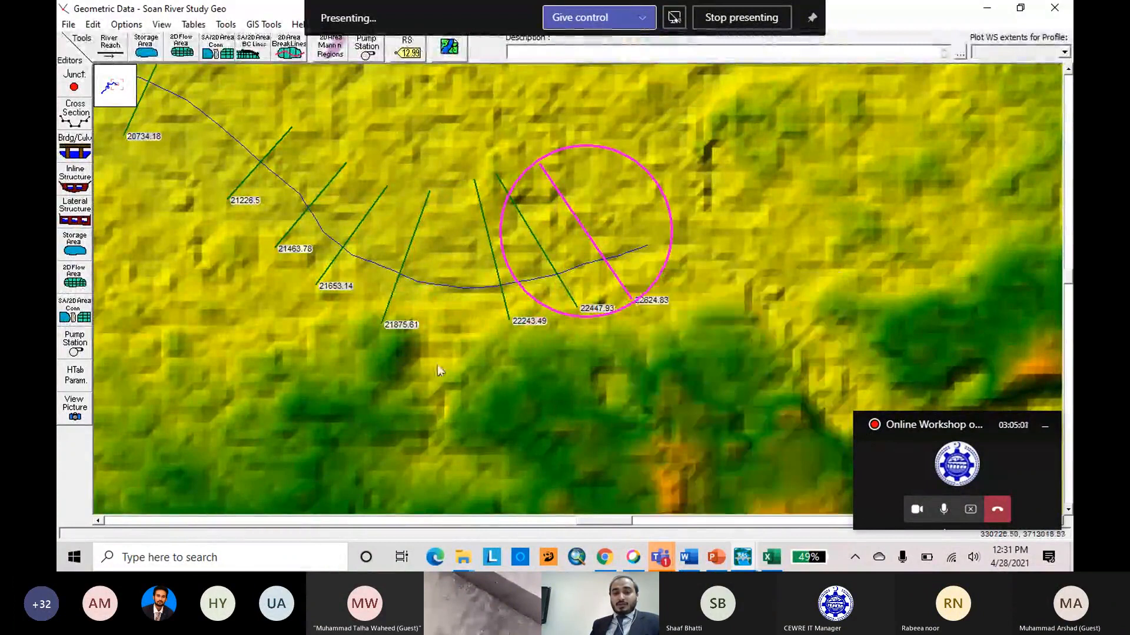
# Check the cross section data and plot of river station 22624.83 and close the data window.
pyautogui.click(618, 285)
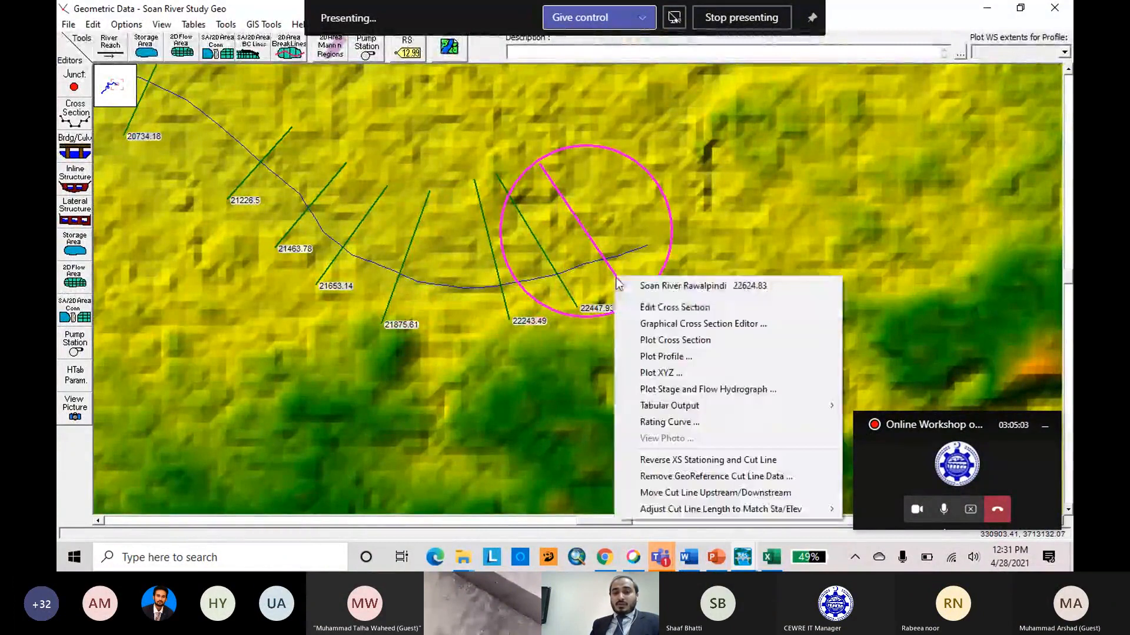
pyautogui.click(680, 316)
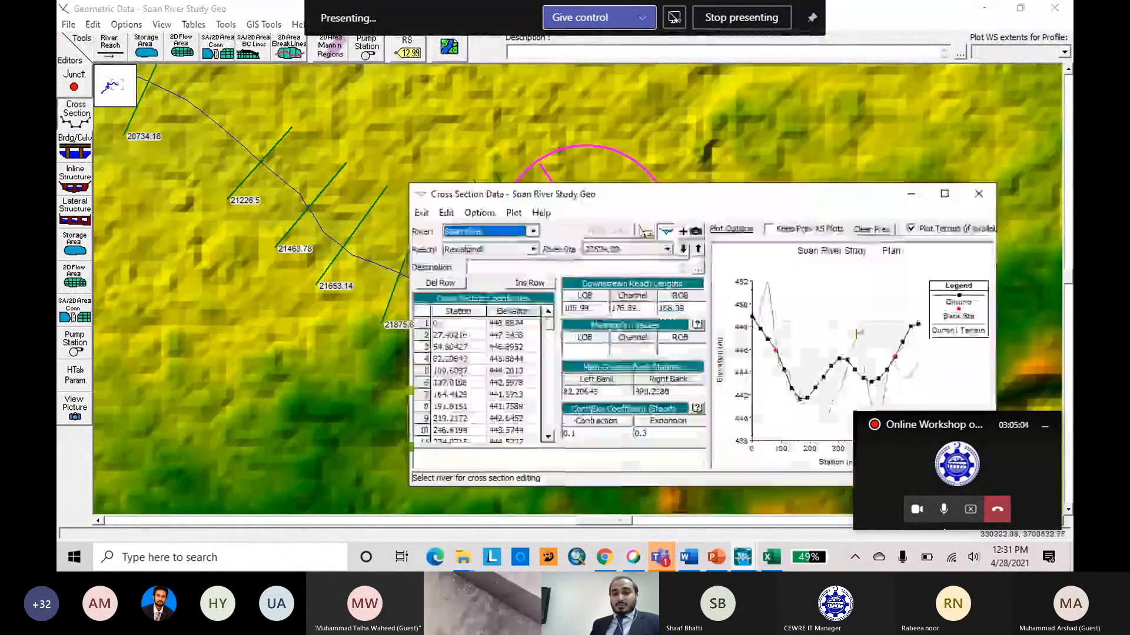
pyautogui.click(994, 183)
# Review the cross section data from river station 21653.14 downstream, one station after another, and close the data window.
pyautogui.click(355, 239)
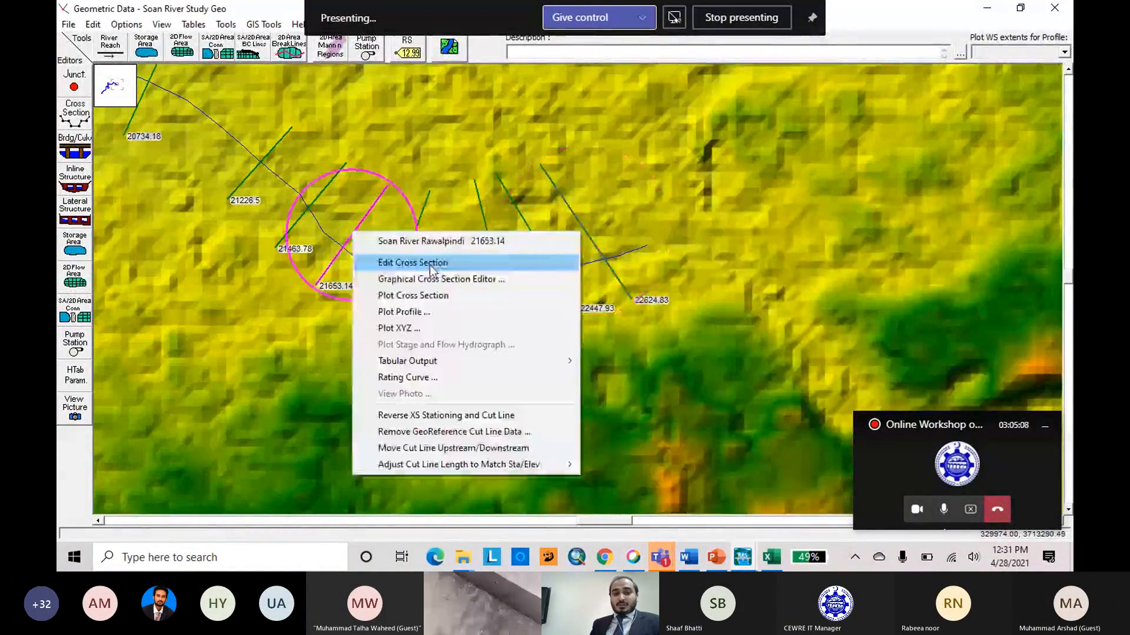
pyautogui.click(431, 269)
pyautogui.click(974, 184)
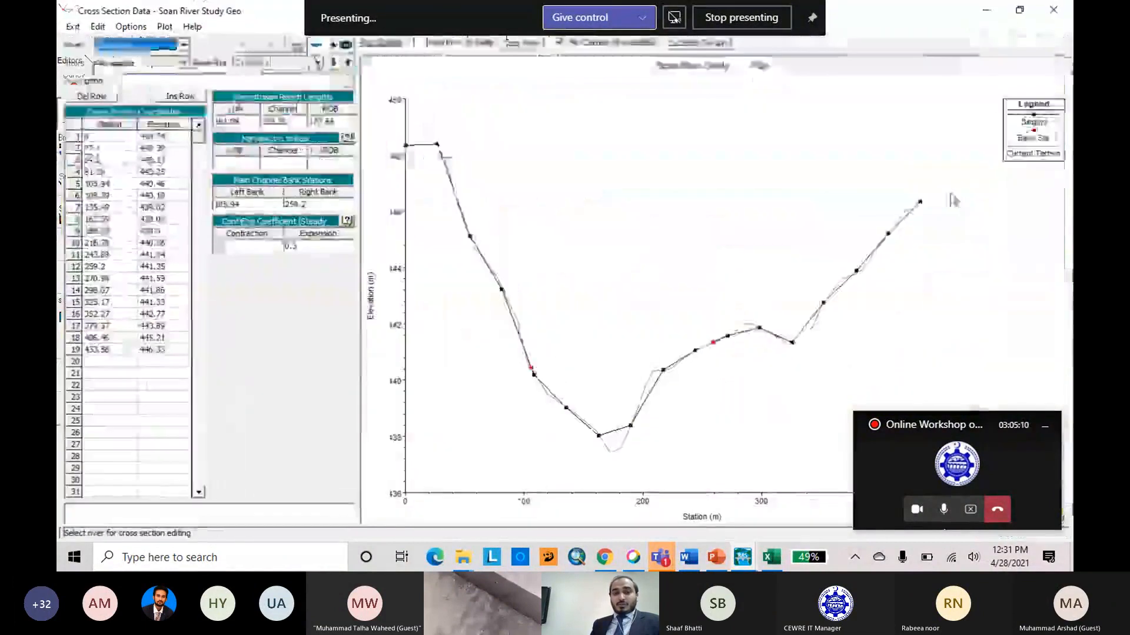
pyautogui.click(332, 65)
pyautogui.click(331, 66)
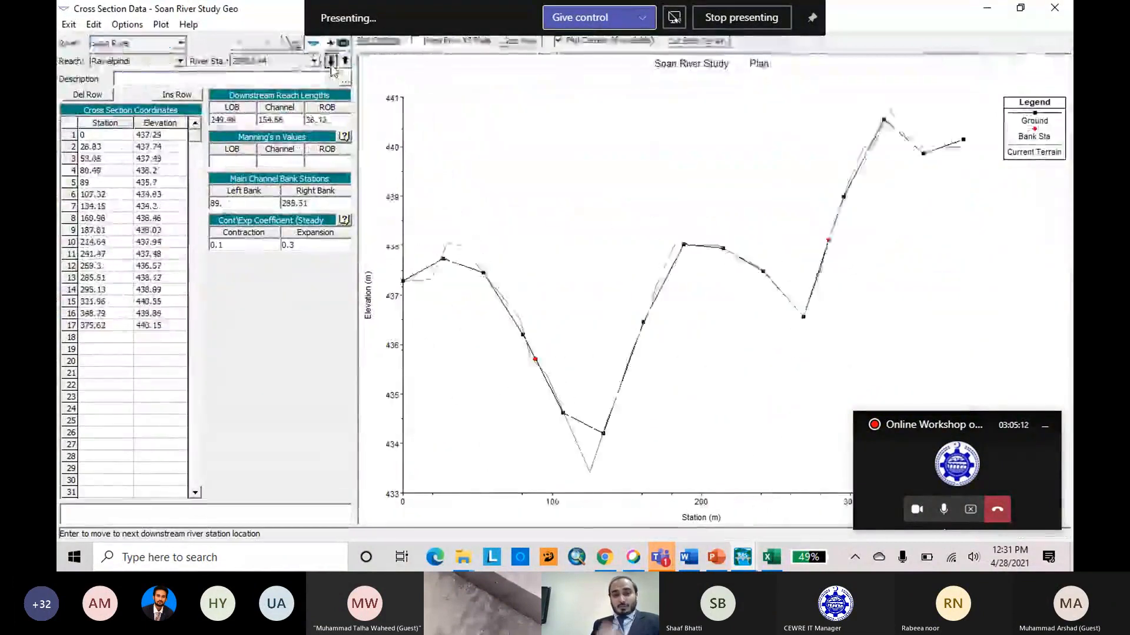
pyautogui.click(331, 66)
pyautogui.click(331, 66)
pyautogui.click(331, 65)
pyautogui.click(332, 66)
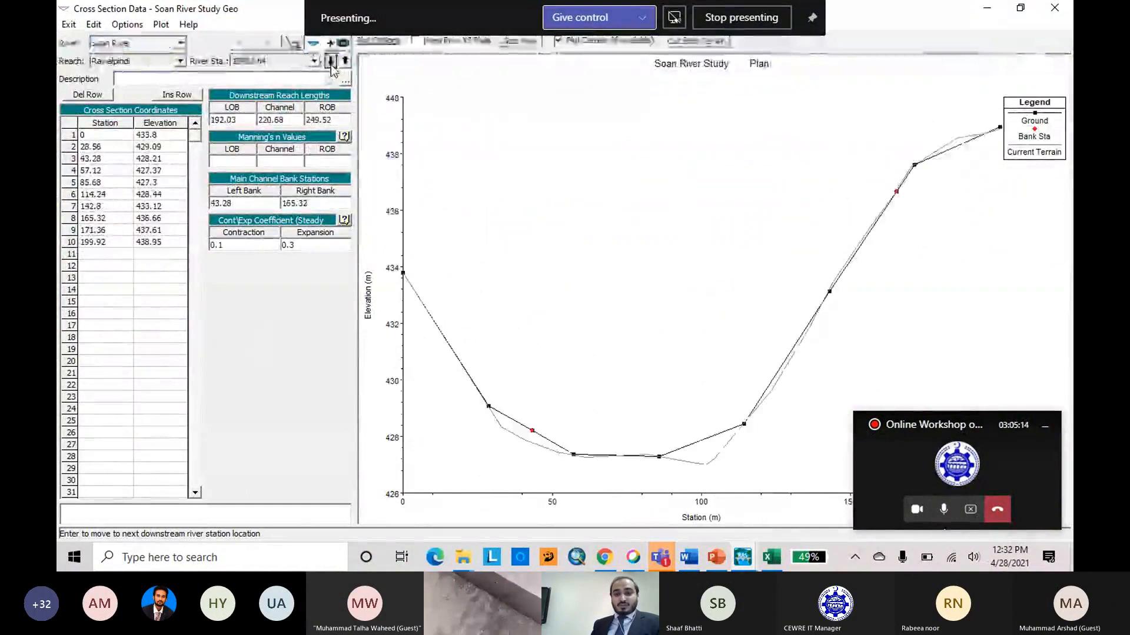
pyautogui.click(331, 66)
pyautogui.click(332, 65)
pyautogui.click(331, 66)
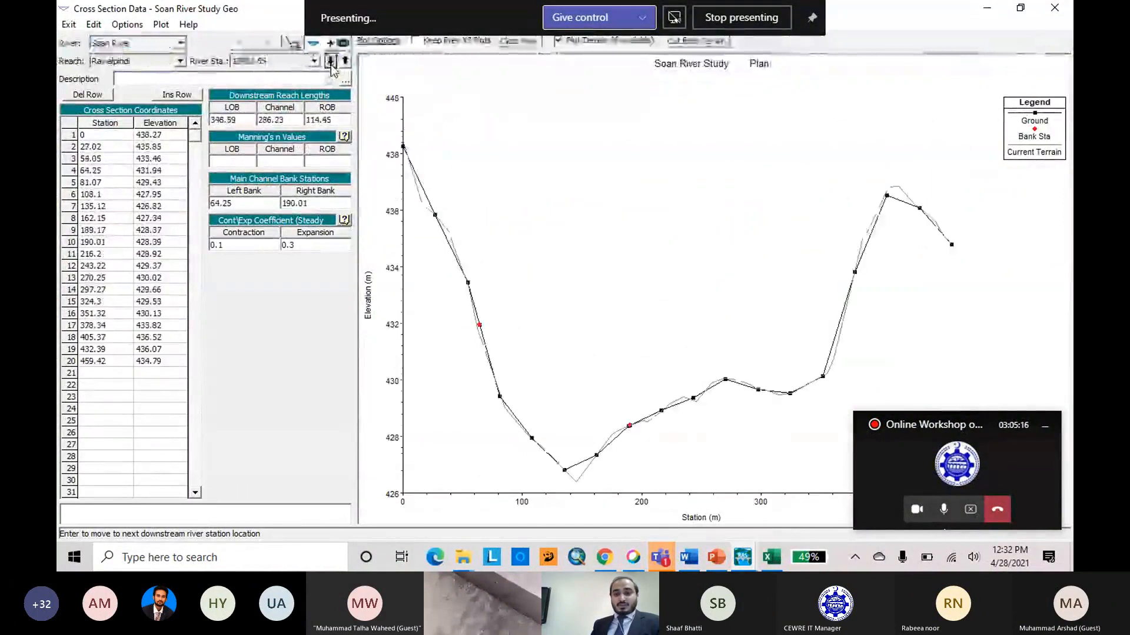
pyautogui.click(332, 66)
pyautogui.click(331, 66)
pyautogui.click(331, 66)
pyautogui.click(331, 66)
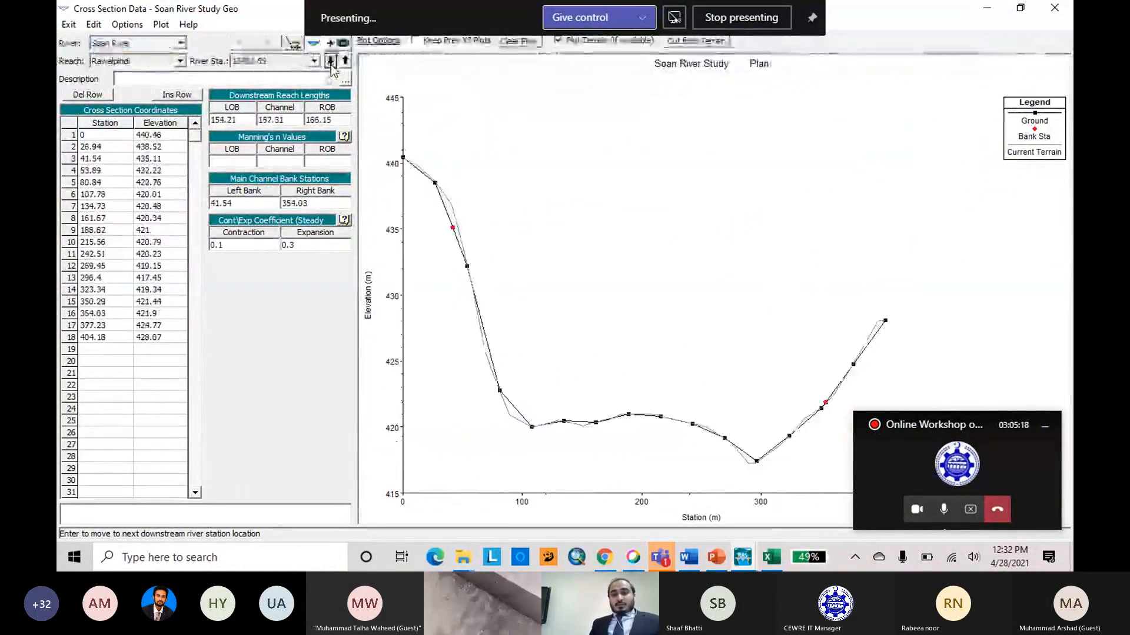
pyautogui.click(331, 66)
pyautogui.click(331, 66)
pyautogui.click(331, 66)
pyautogui.click(332, 66)
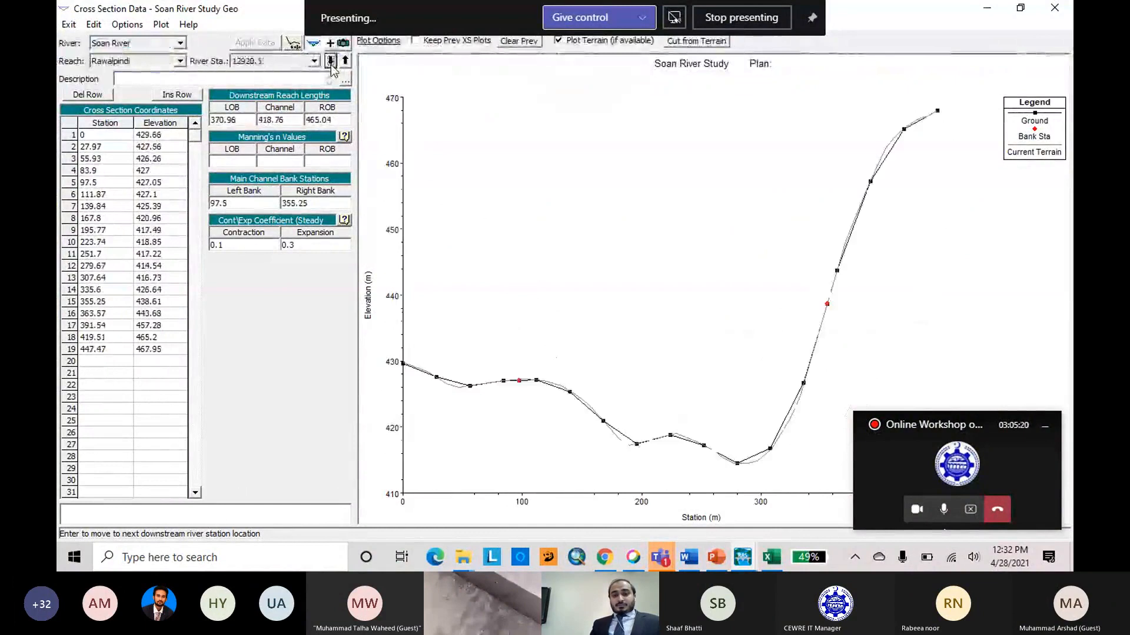
pyautogui.click(332, 66)
pyautogui.click(331, 66)
pyautogui.click(331, 66)
pyautogui.click(331, 66)
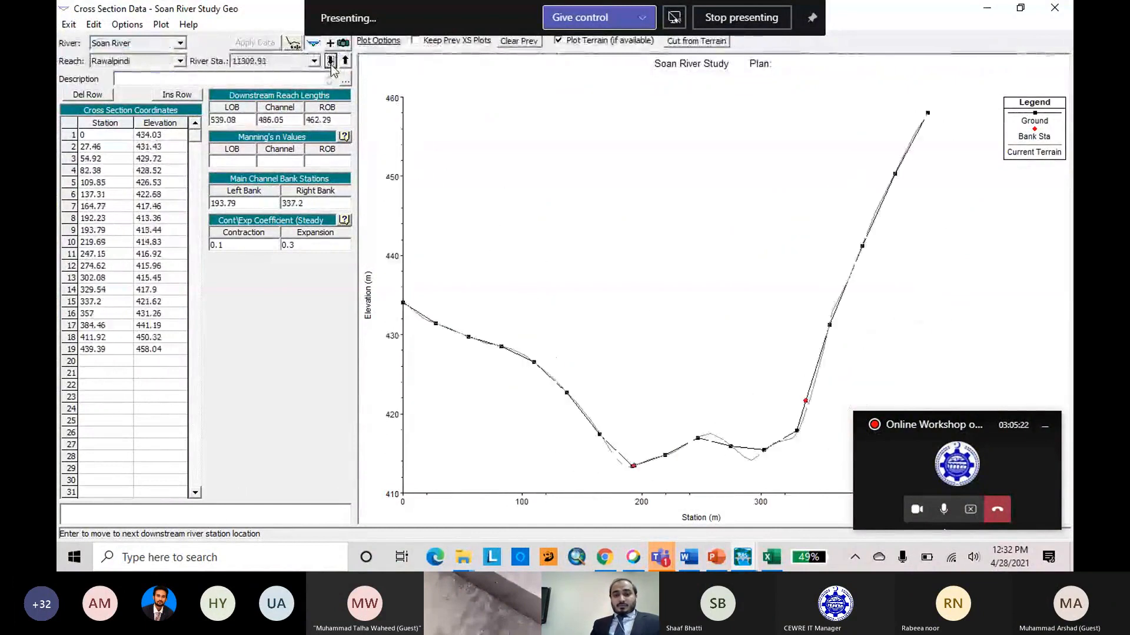
pyautogui.click(331, 66)
pyautogui.click(331, 66)
pyautogui.click(331, 66)
pyautogui.click(332, 66)
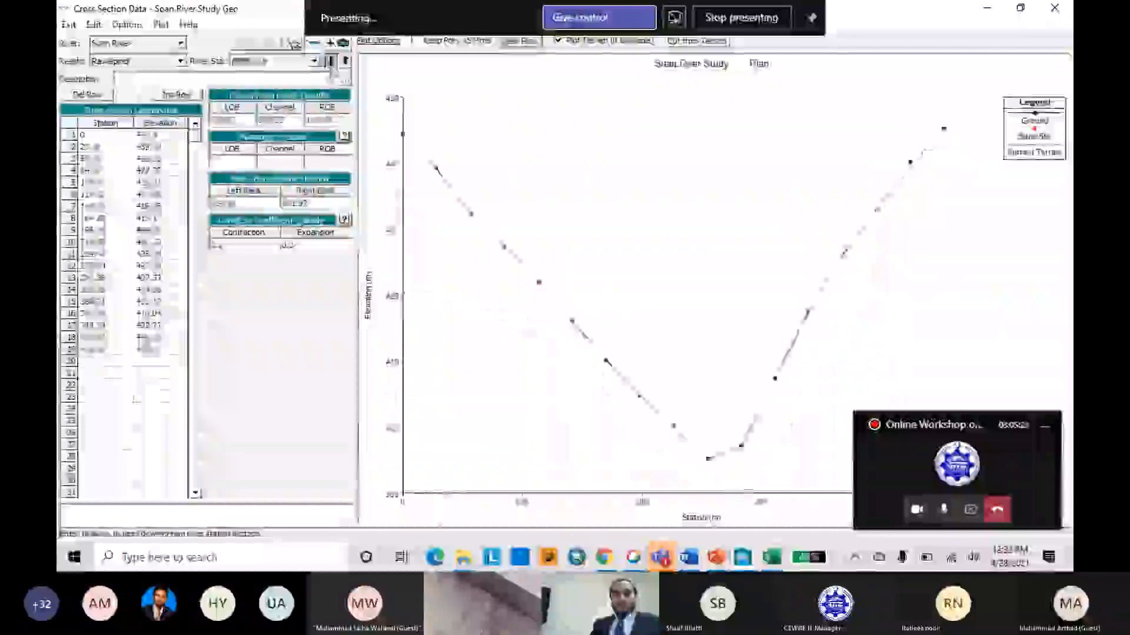
pyautogui.click(331, 65)
pyautogui.click(331, 66)
pyautogui.click(1054, 8)
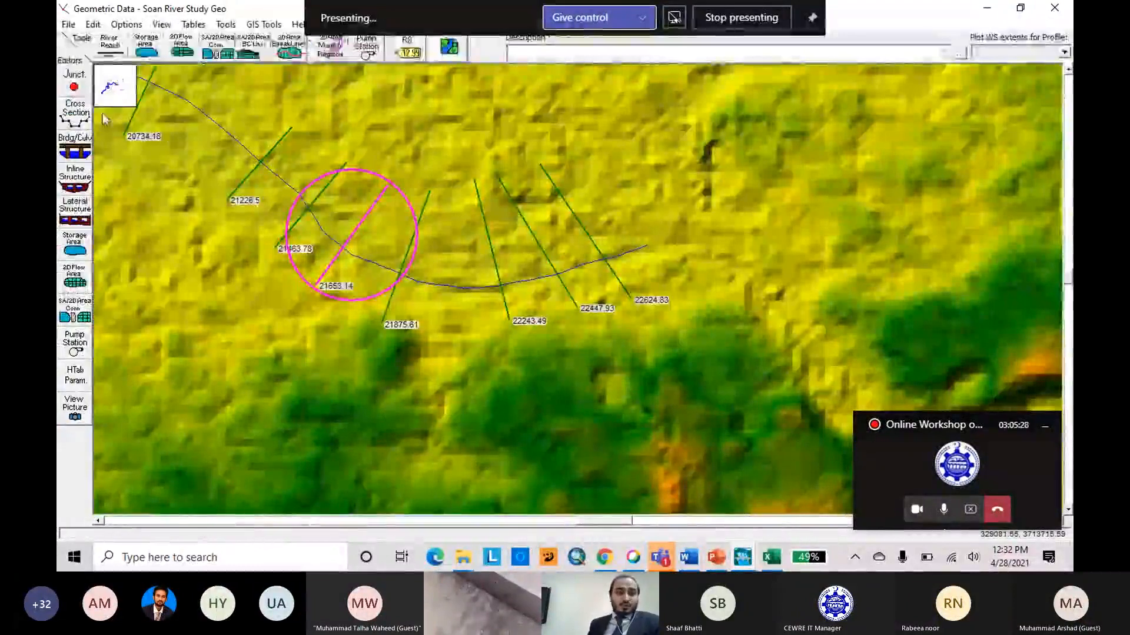
# Create a new geometry data file titled "Soan River Study Developed" in the Soan River project folder.
pyautogui.click(68, 25)
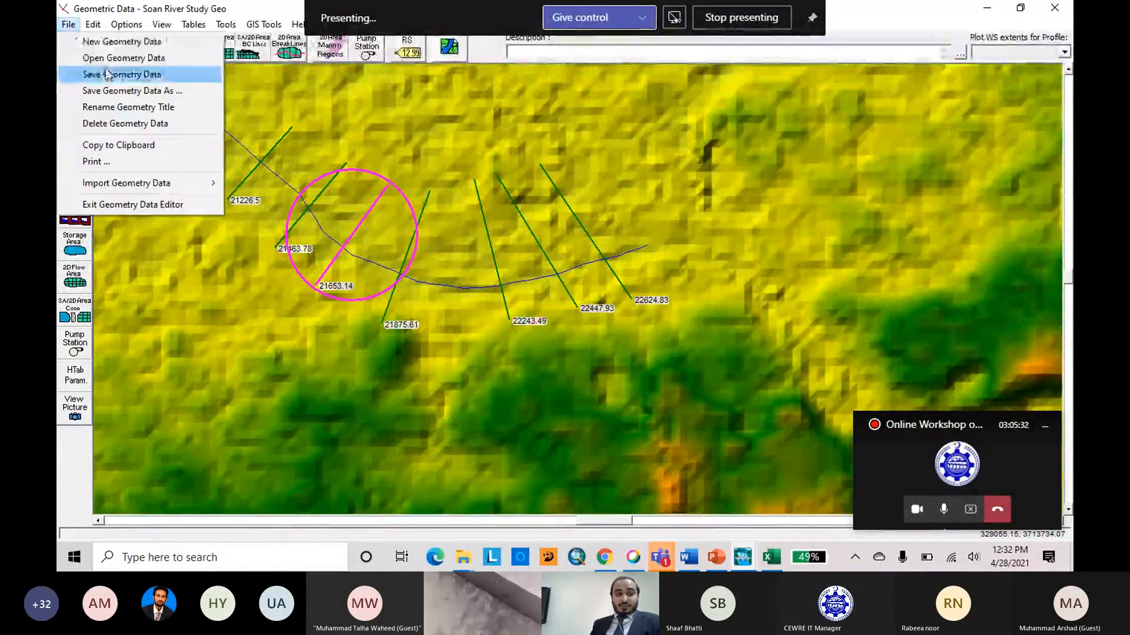
pyautogui.click(135, 47)
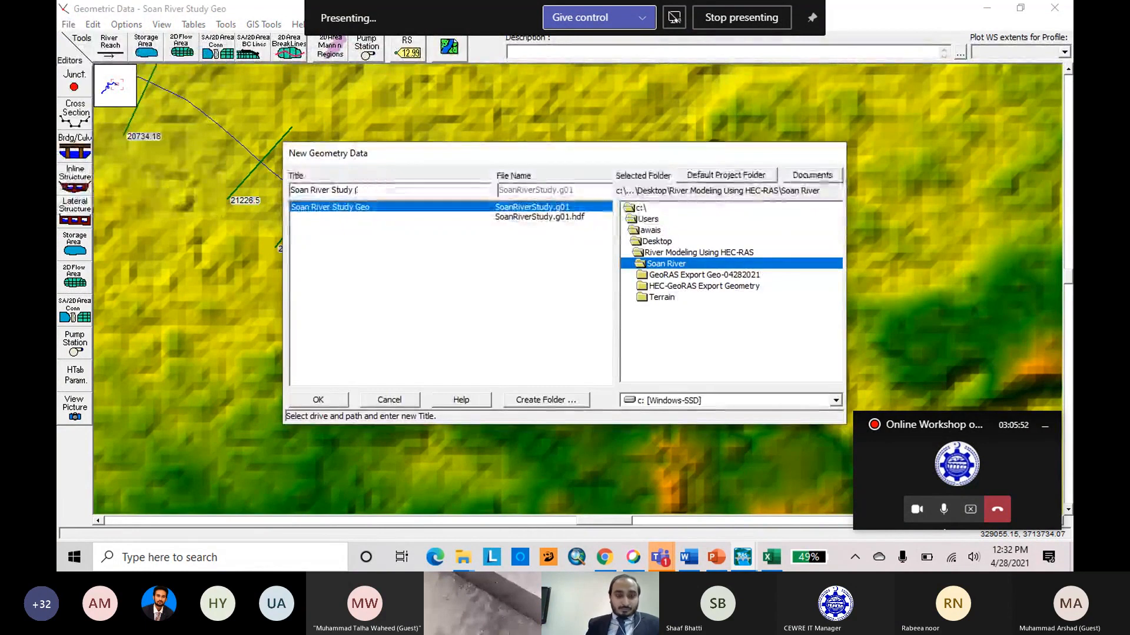
pyautogui.press('BackSpace')
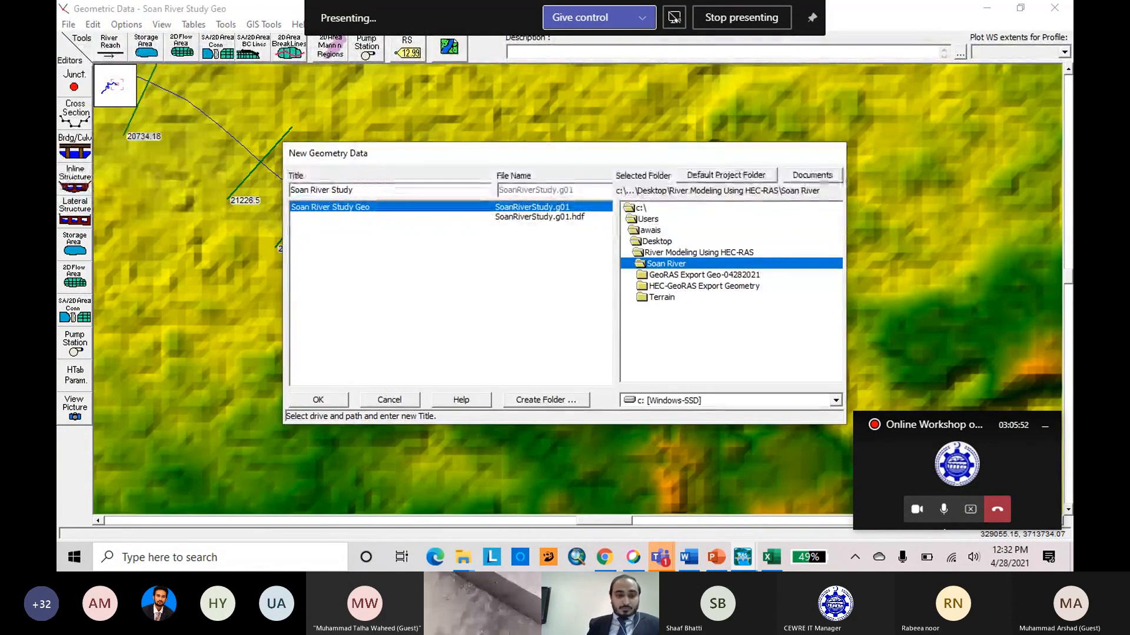
pyautogui.write('Developed')
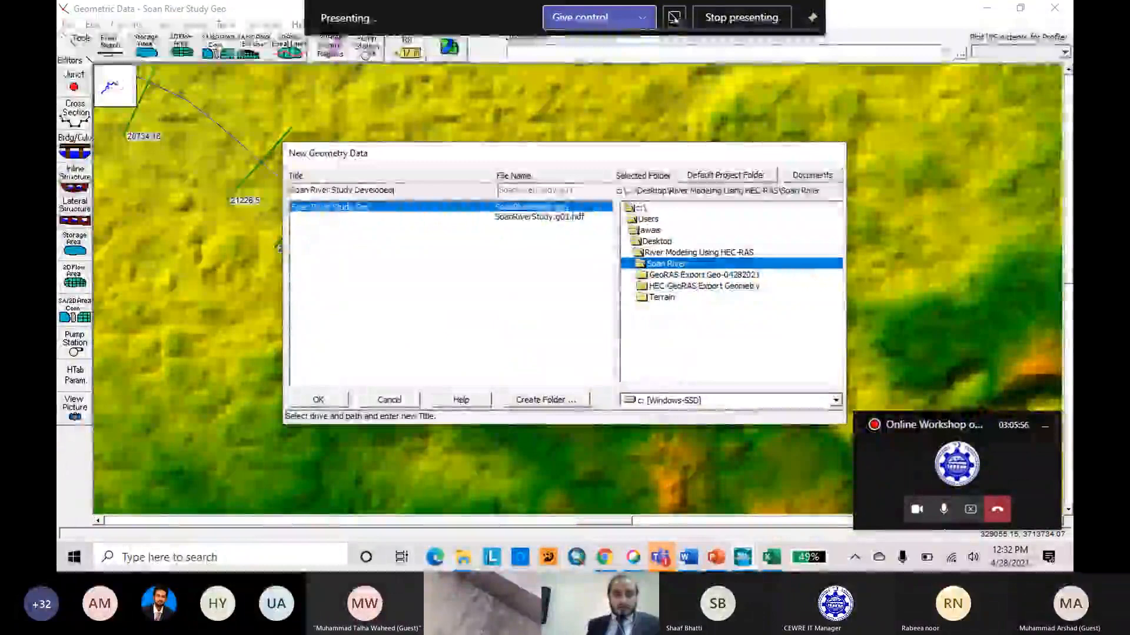
pyautogui.click(318, 400)
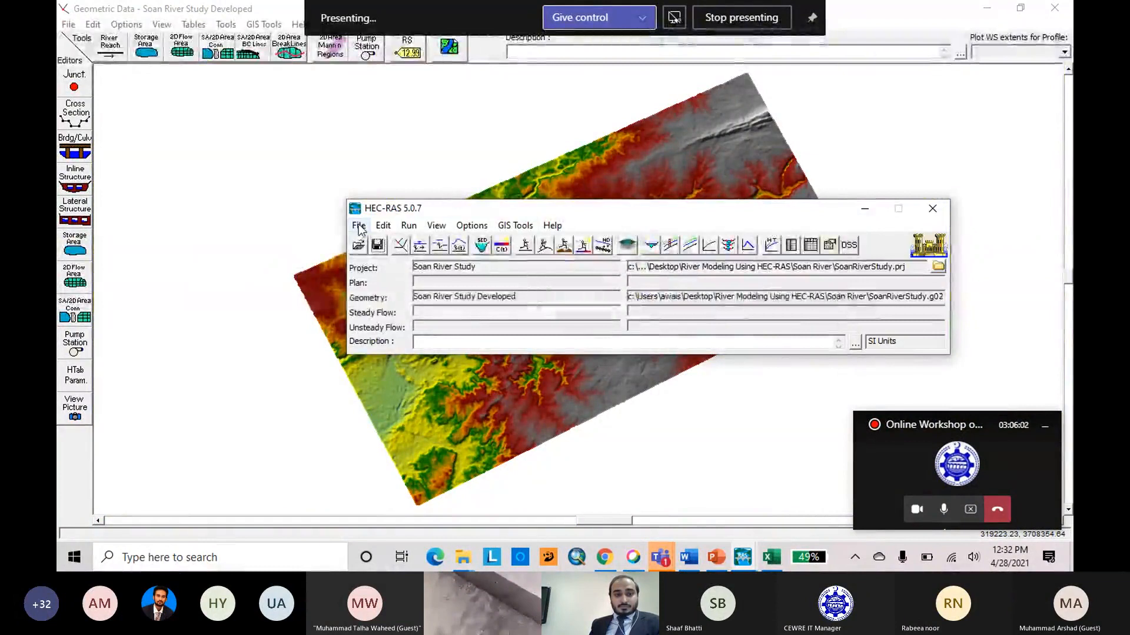
# Load the GIS format file GIS2RAS.RASImport.sdf from the HEC-GeoRAS Export Geometry folder for import into the new geometry.
pyautogui.click(517, 175)
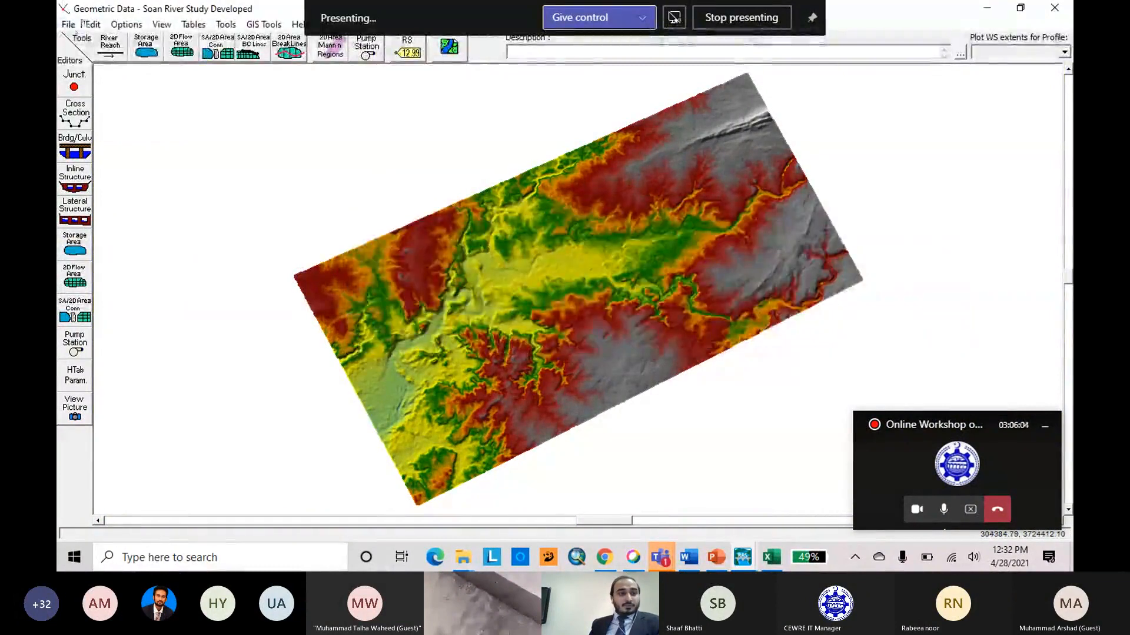
pyautogui.click(70, 24)
pyautogui.moveTo(206, 183)
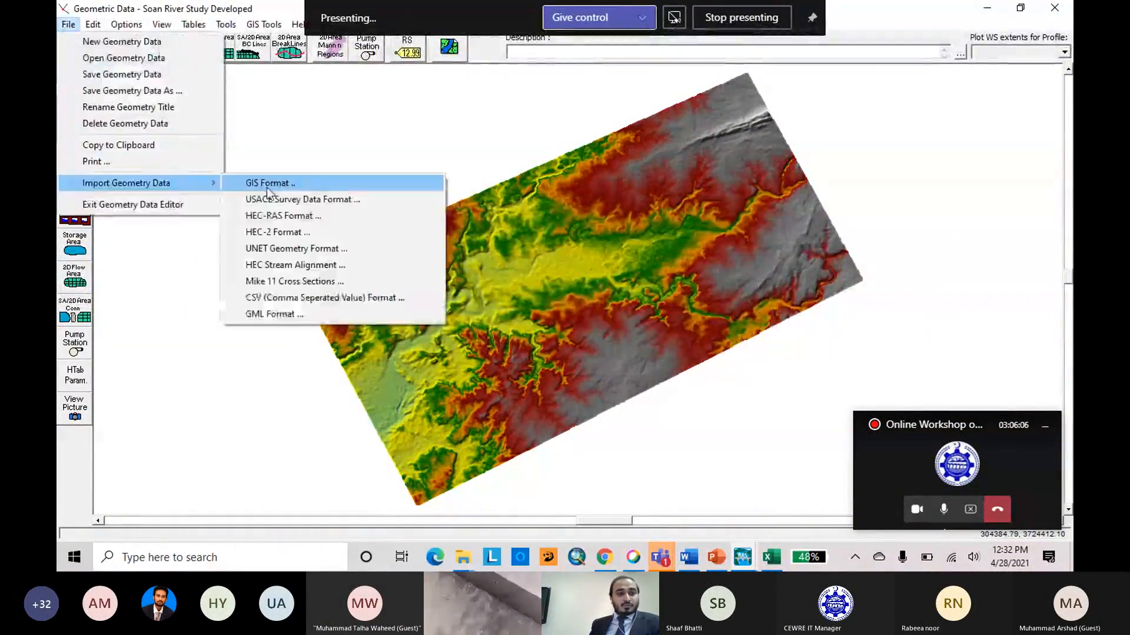
pyautogui.click(268, 186)
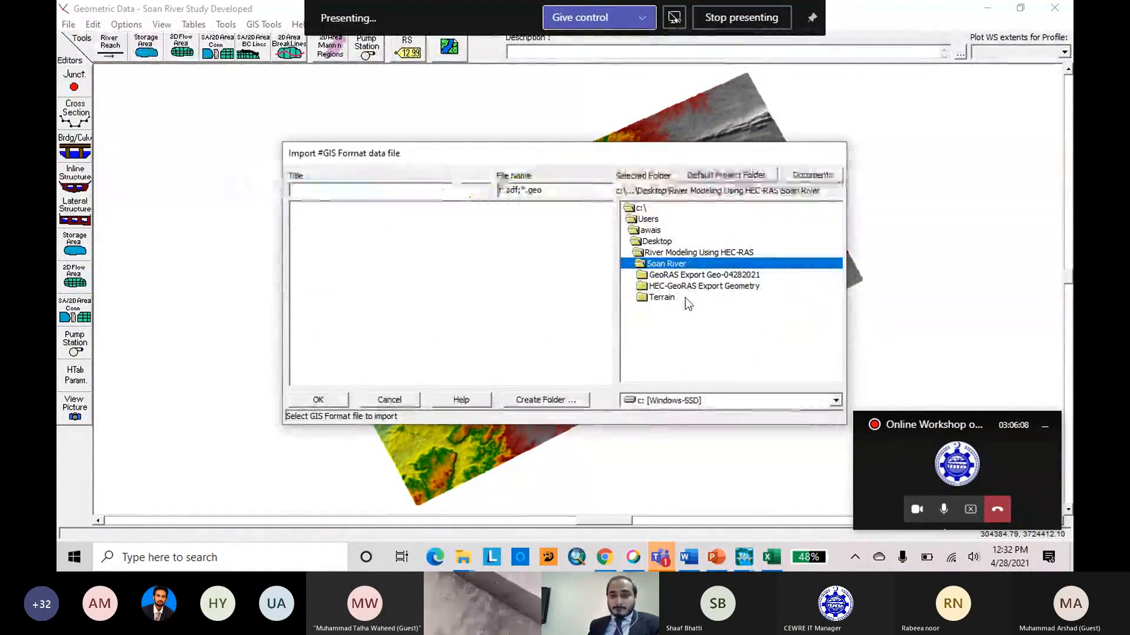
pyautogui.doubleClick(711, 287)
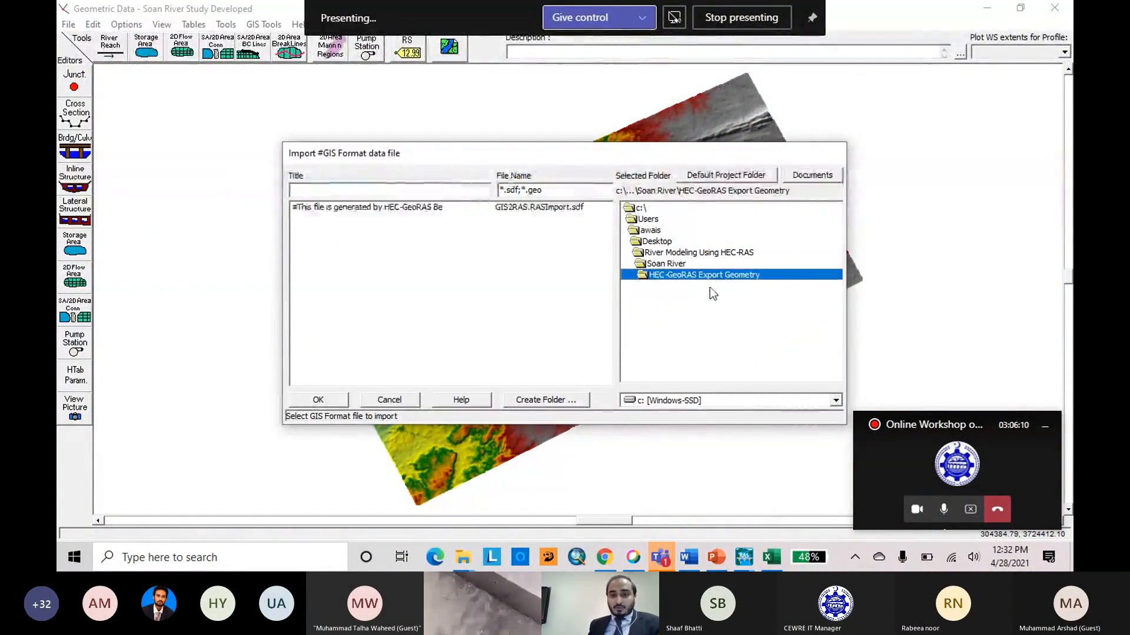
pyautogui.click(356, 209)
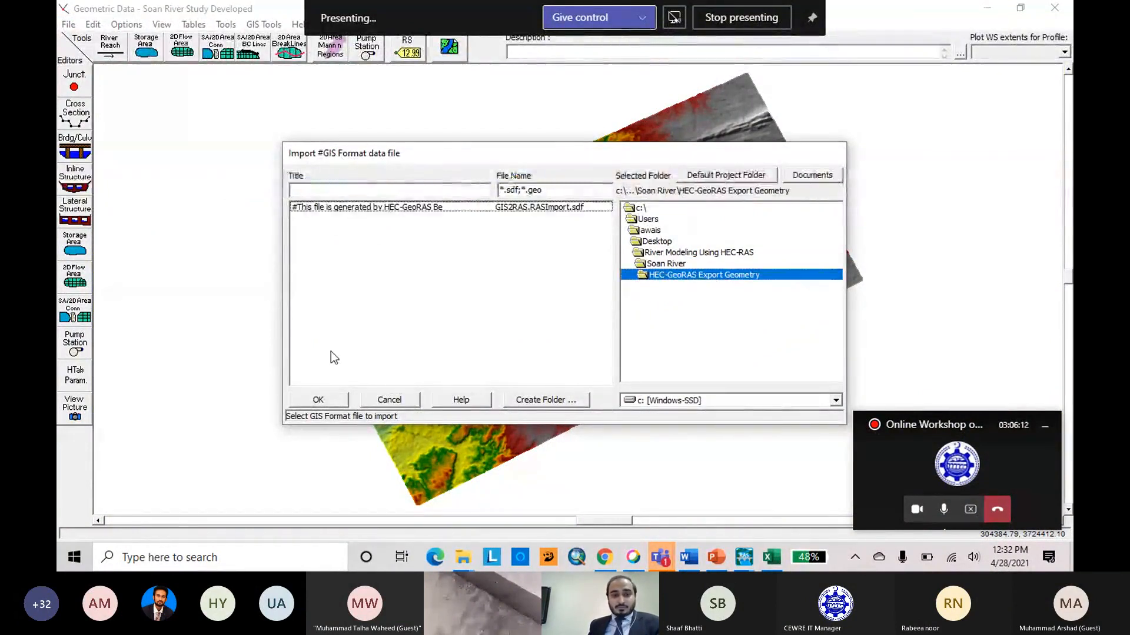
pyautogui.click(335, 211)
pyautogui.click(321, 400)
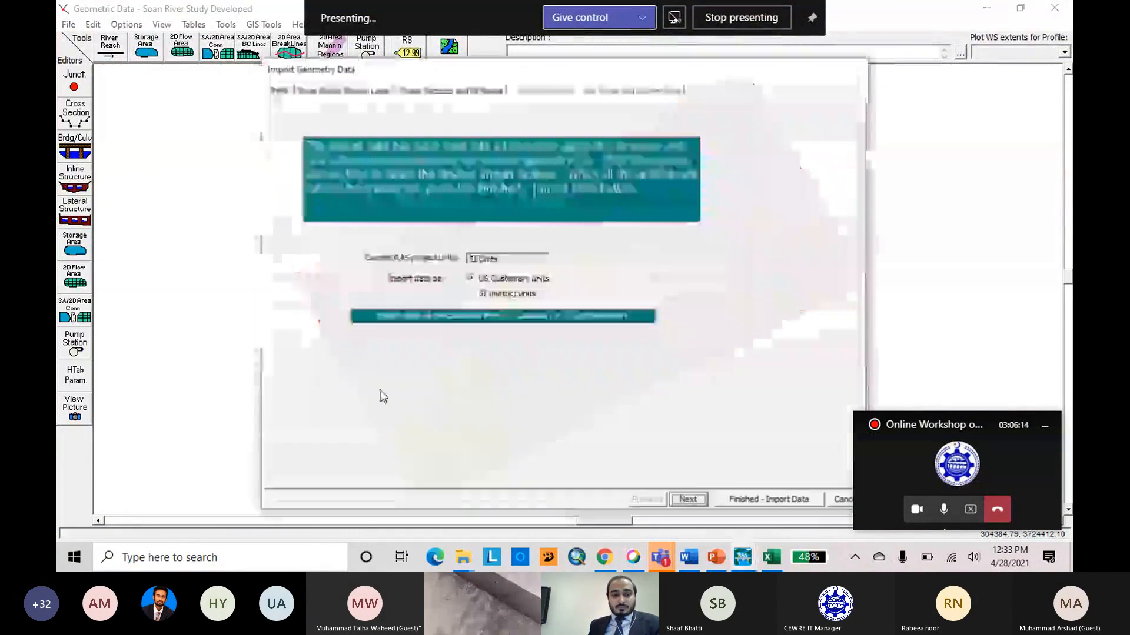
# Import the geometry in SI (metric) units with the Soan River, Rawalpindi reach and all its cross sections included.
pyautogui.click(468, 293)
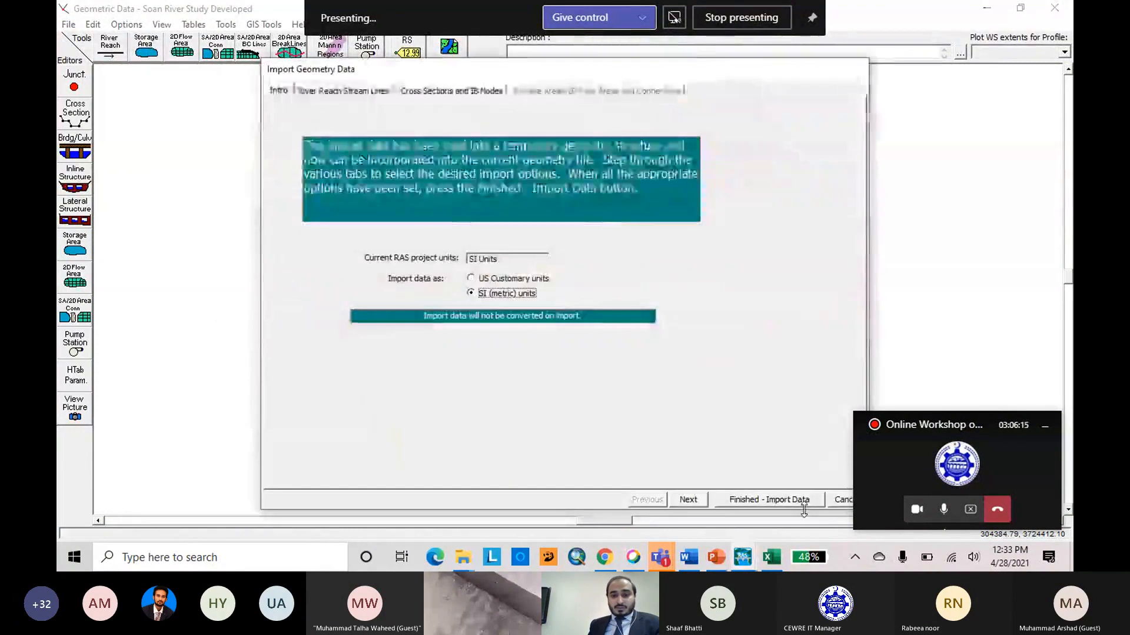
pyautogui.click(689, 499)
pyautogui.click(689, 500)
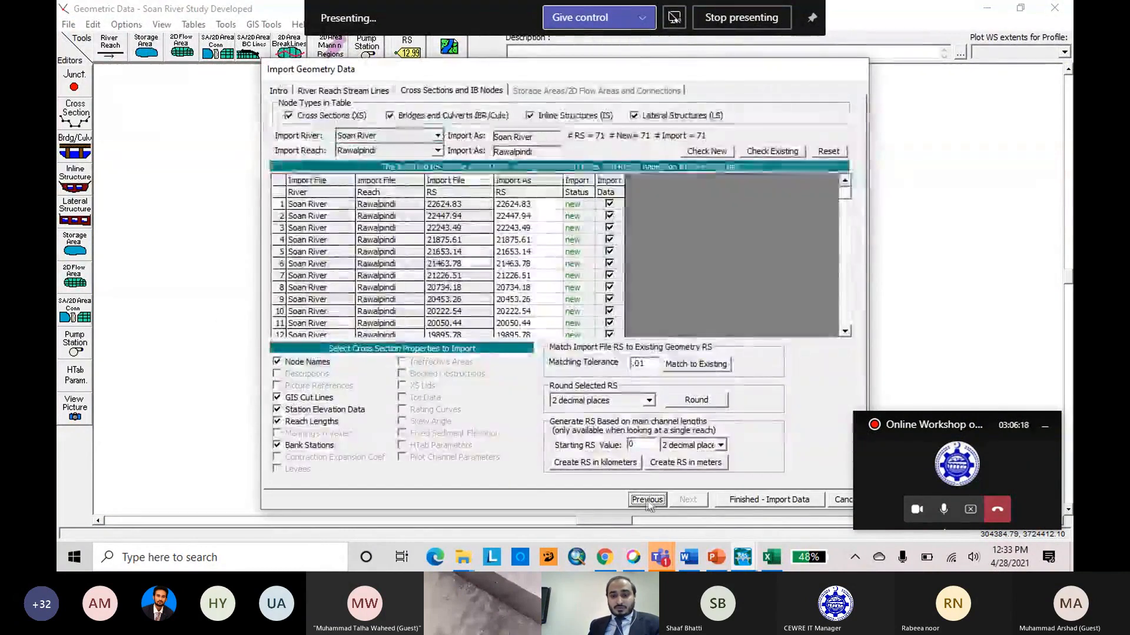
pyautogui.click(741, 500)
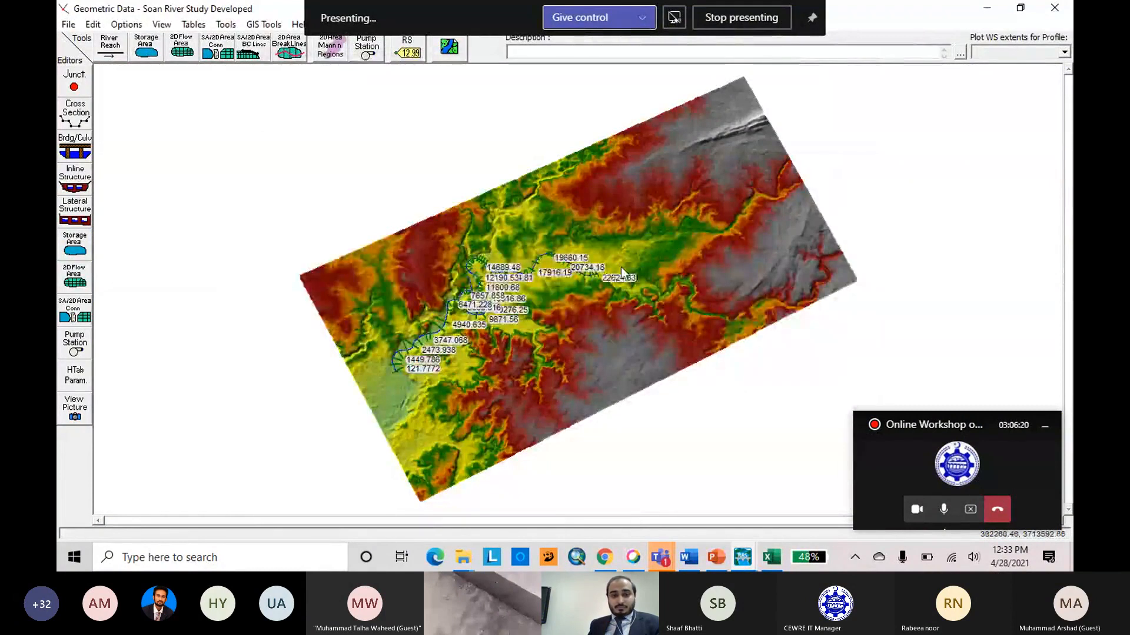
# Compare the imported ground profiles with the current terrain for river stations 22624.83 down to 20734.18 and close the data window.
pyautogui.scroll(5, 620, 266)
pyautogui.rightClick(539, 269)
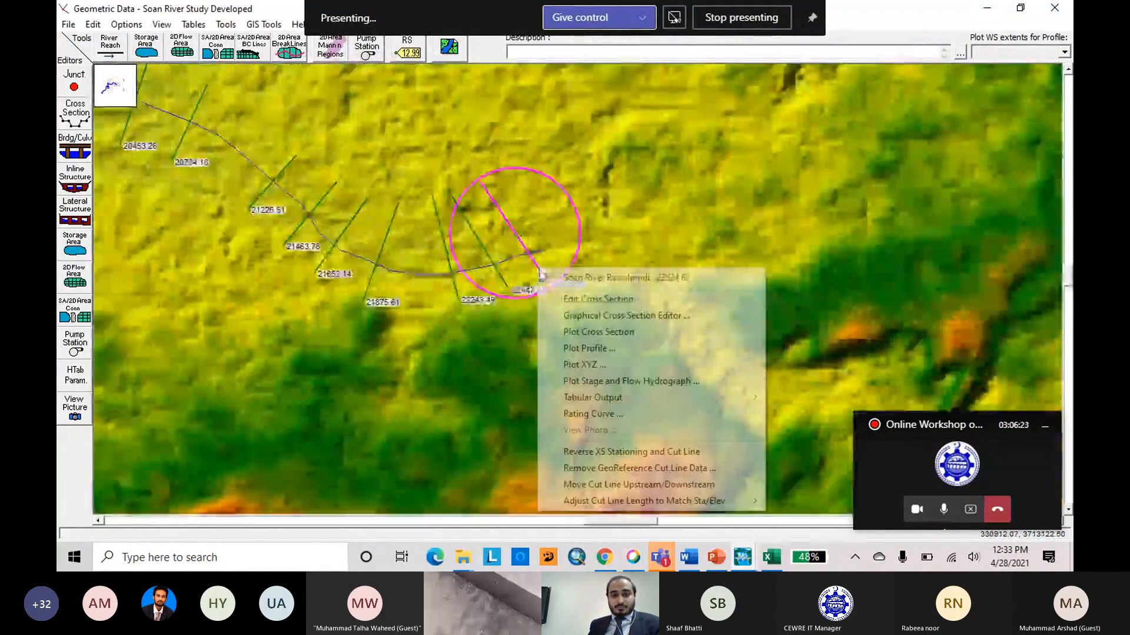
pyautogui.click(593, 300)
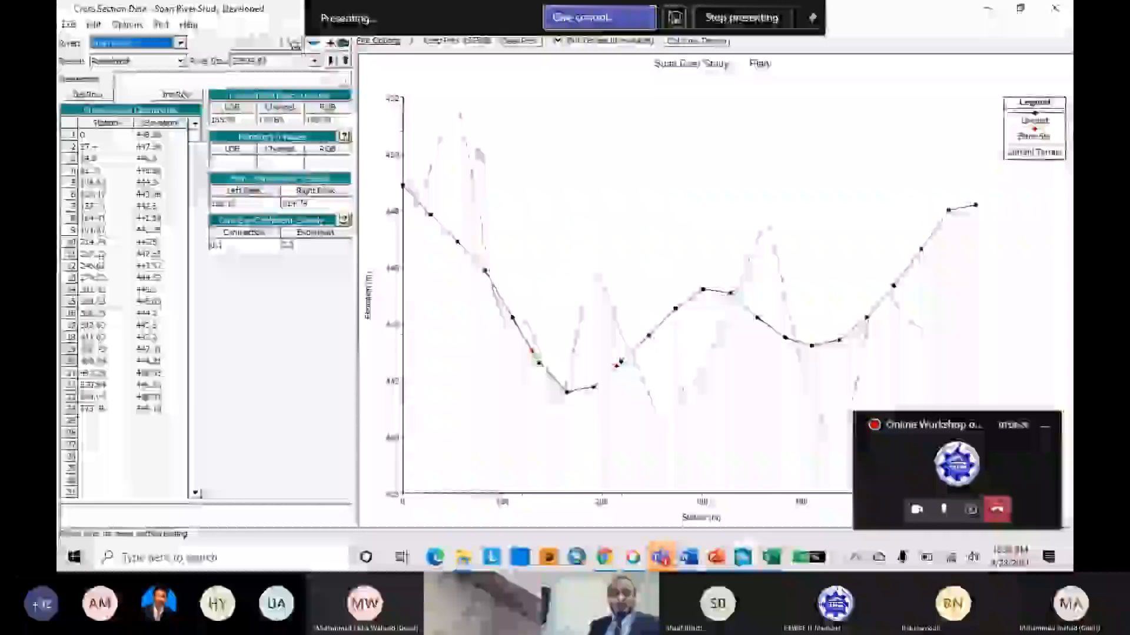
pyautogui.click(330, 61)
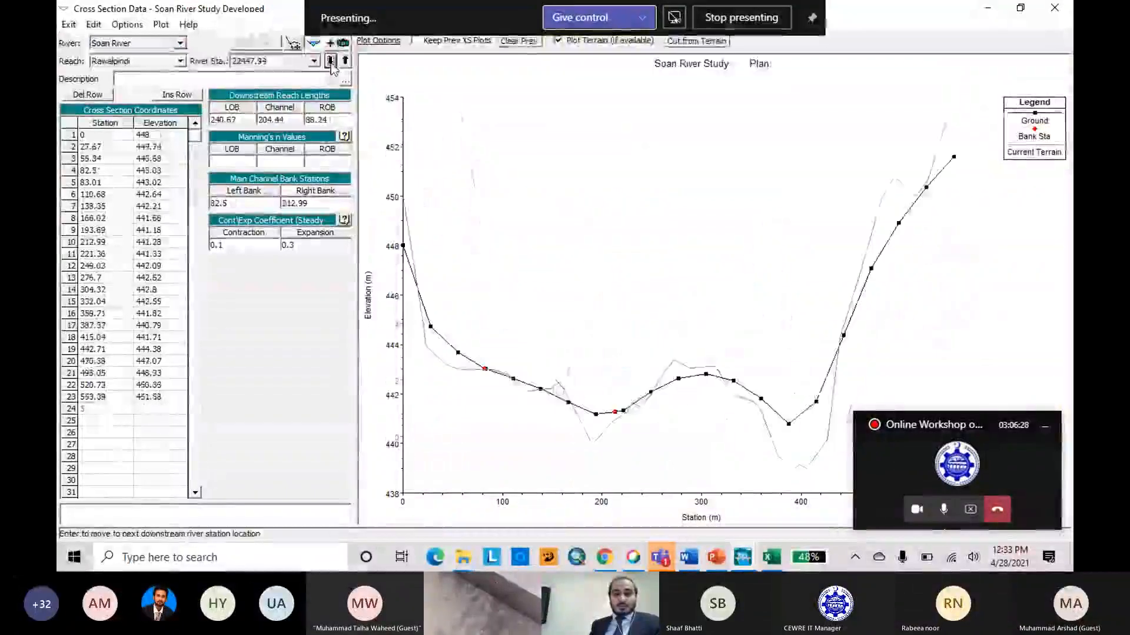
pyautogui.click(330, 61)
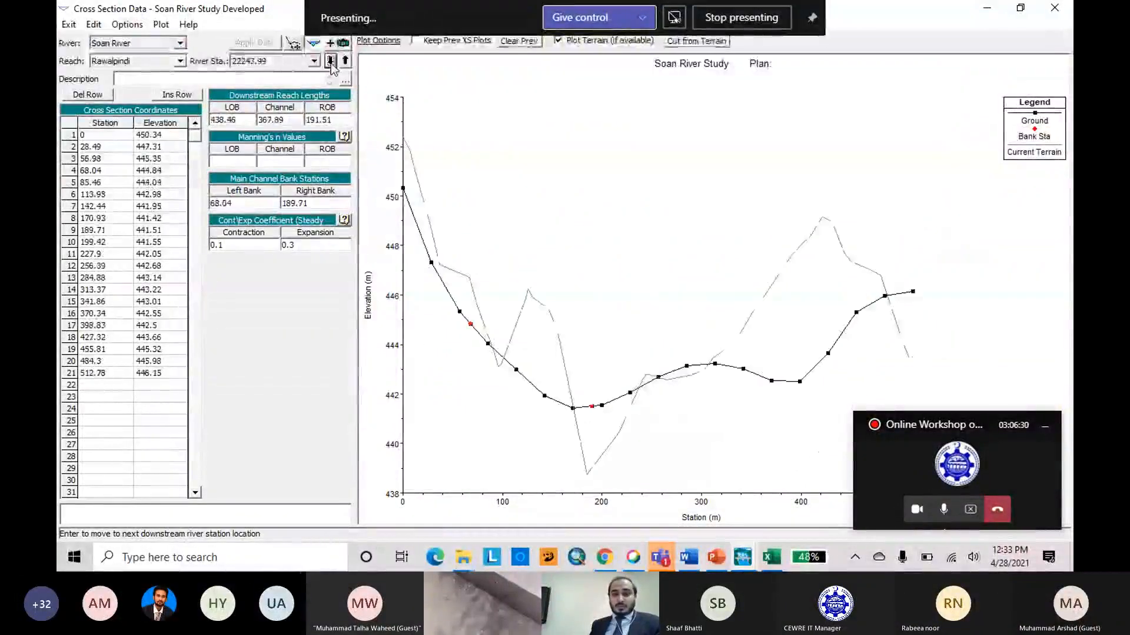
pyautogui.click(330, 61)
pyautogui.click(330, 61)
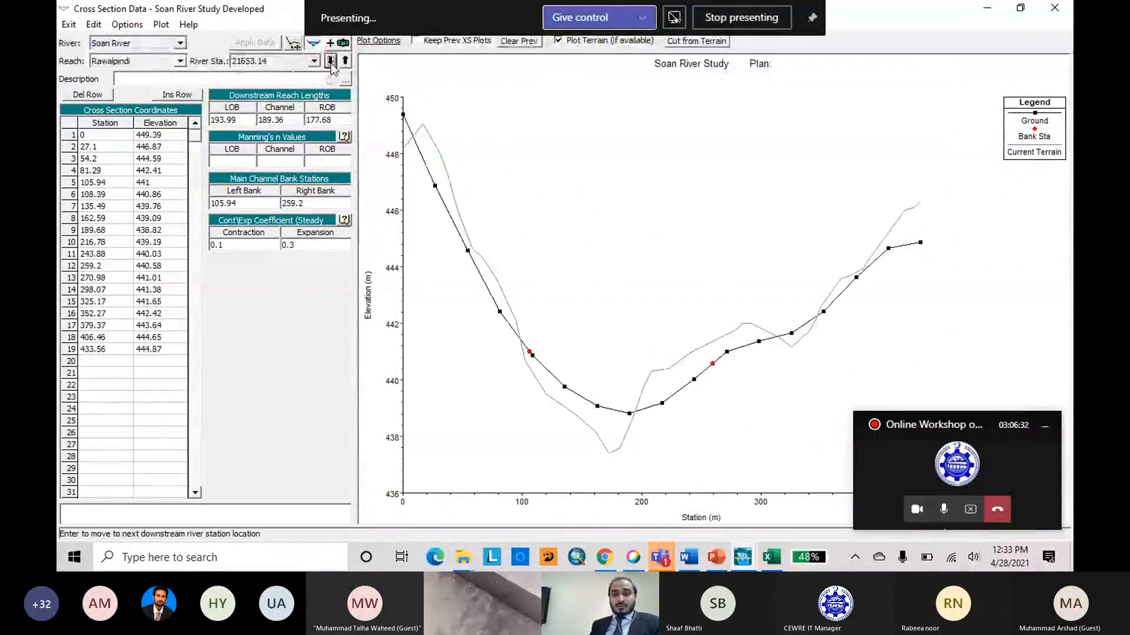
pyautogui.click(330, 60)
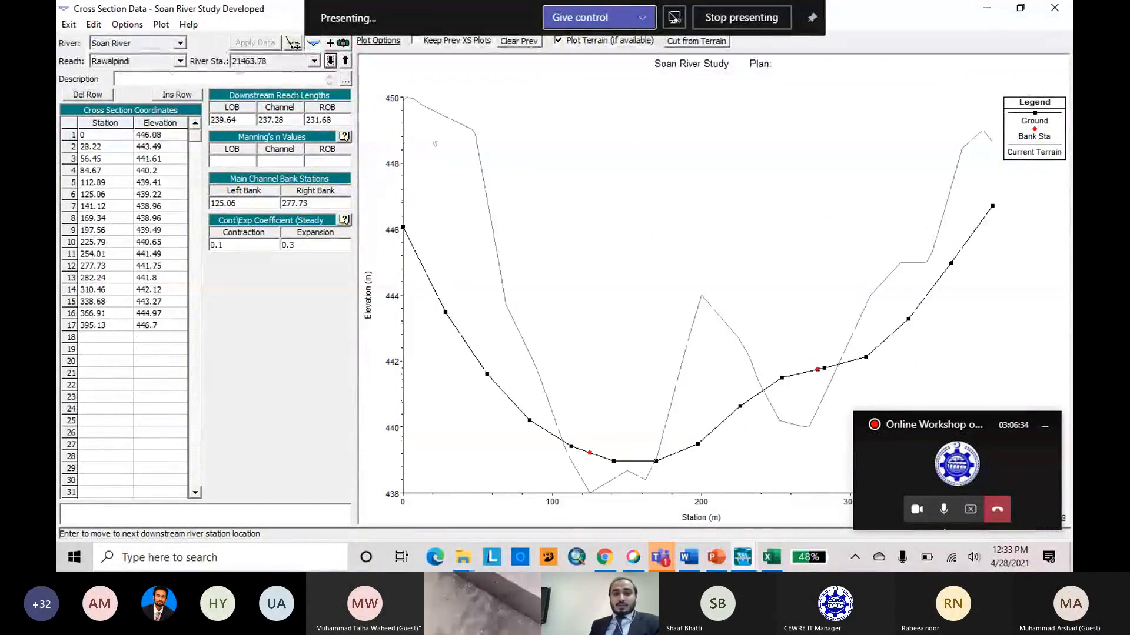
pyautogui.click(330, 60)
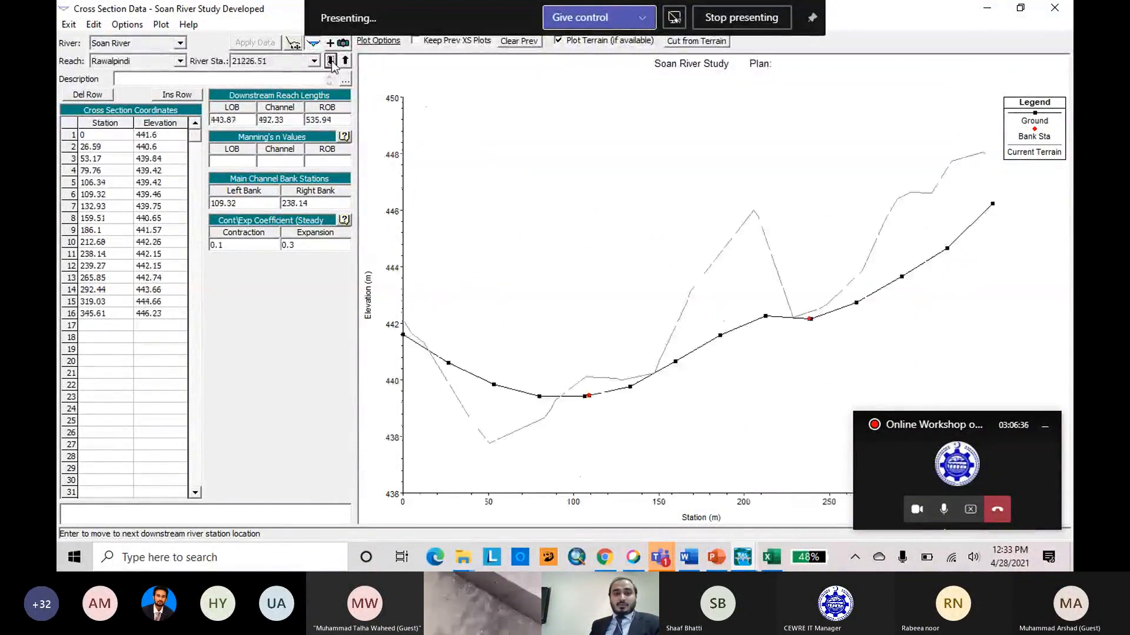
pyautogui.click(330, 60)
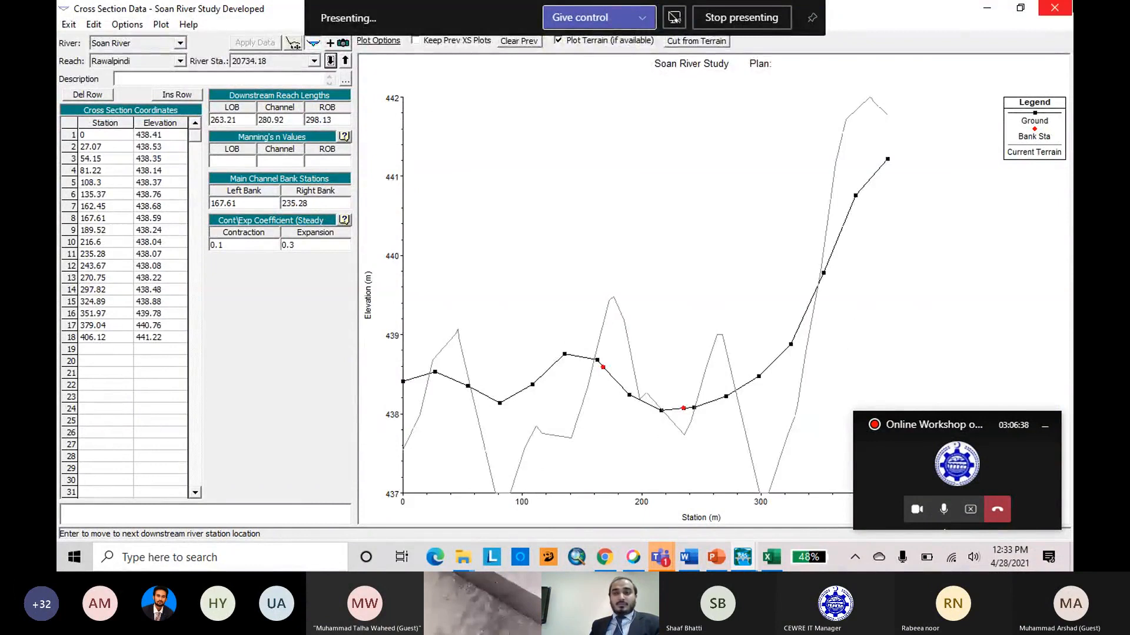
pyautogui.click(1054, 7)
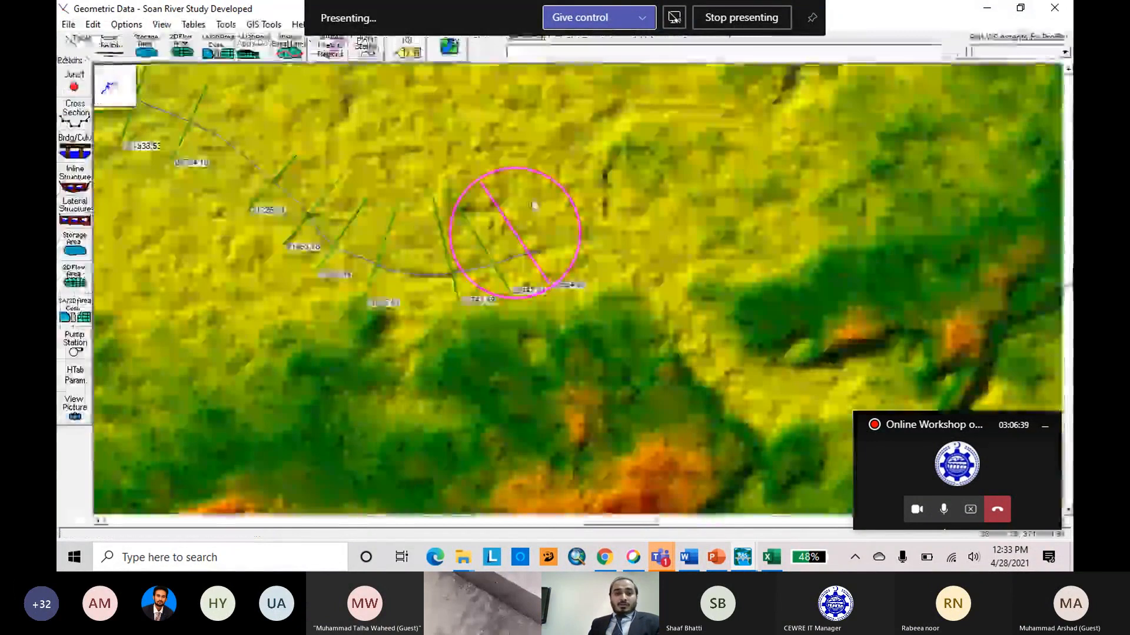
# Compare the ground profiles with the current terrain for river stations 13485.87 down to 10816.86 and close the cross section data.
pyautogui.scroll(-3, 676, 282)
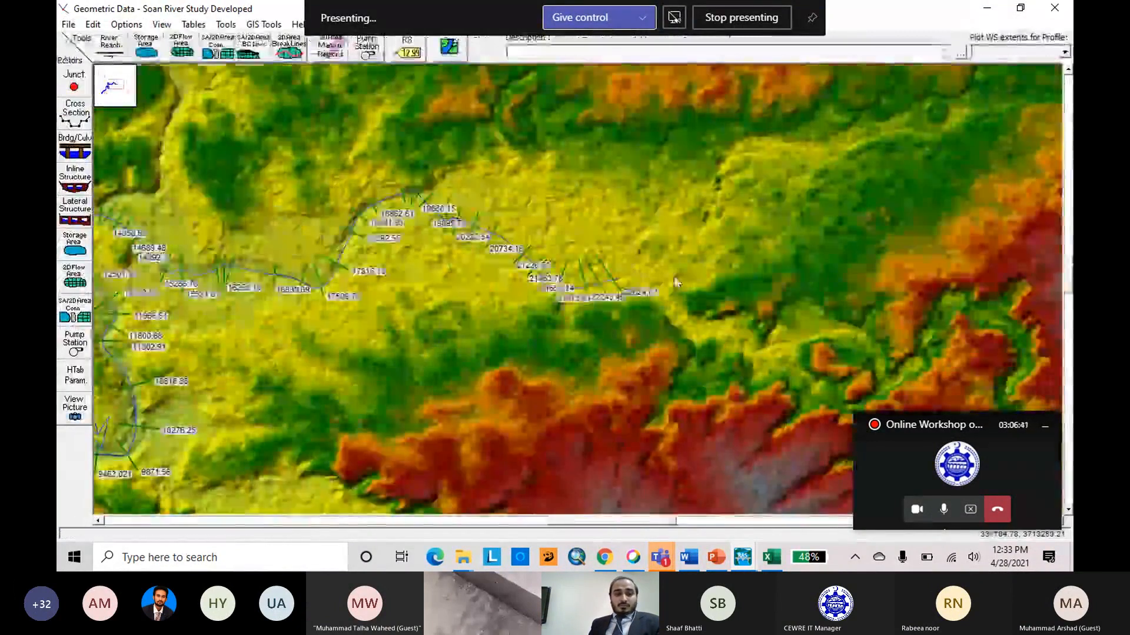
pyautogui.scroll(-2, 676, 282)
pyautogui.rightClick(263, 244)
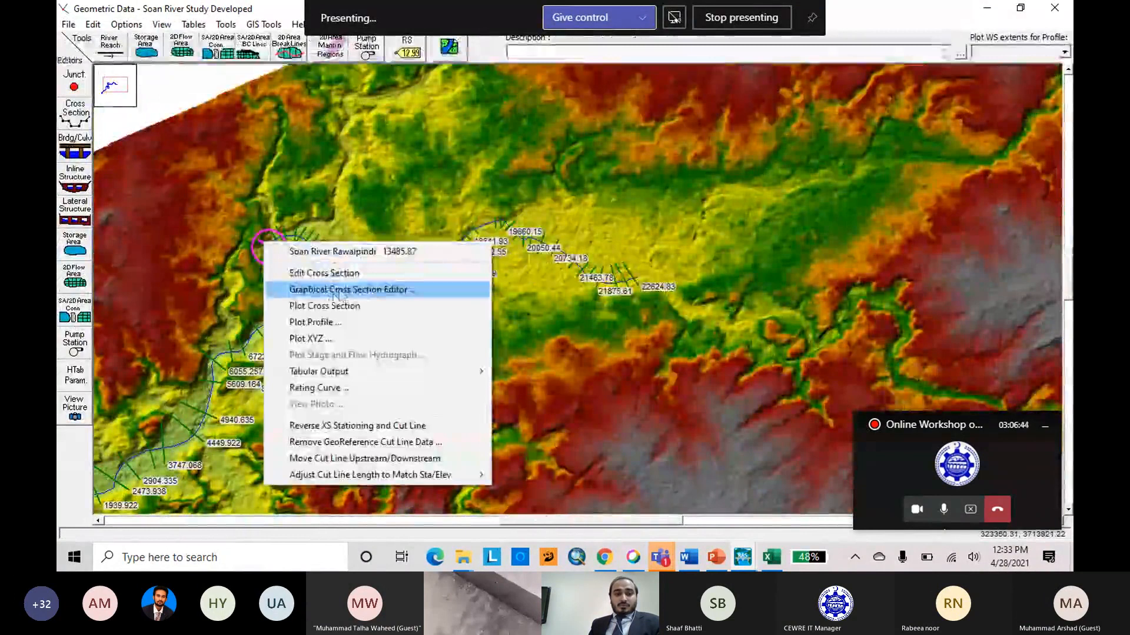
pyautogui.click(324, 273)
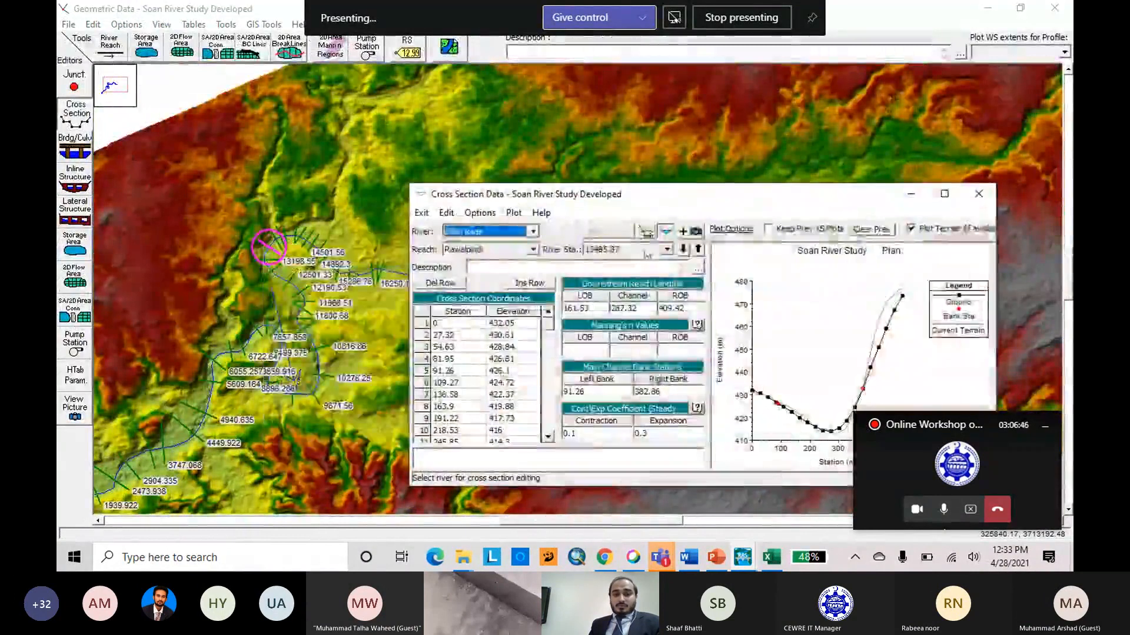
pyautogui.moveTo(753, 197); pyautogui.dragTo(597, 145)
pyautogui.click(528, 197)
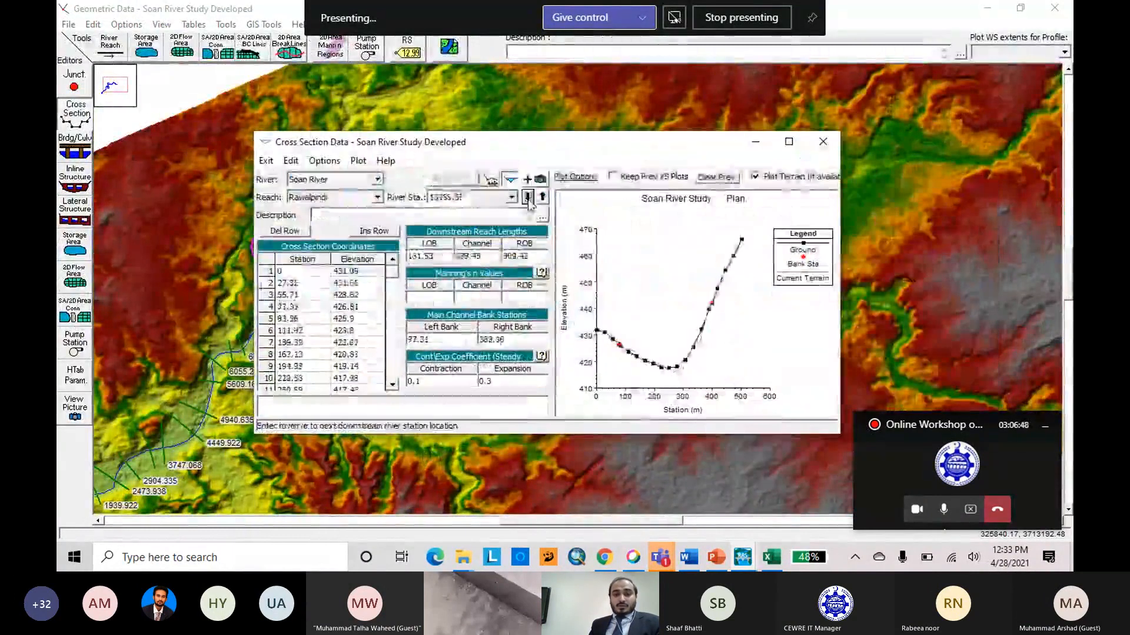
pyautogui.click(528, 198)
pyautogui.click(527, 197)
pyautogui.click(528, 197)
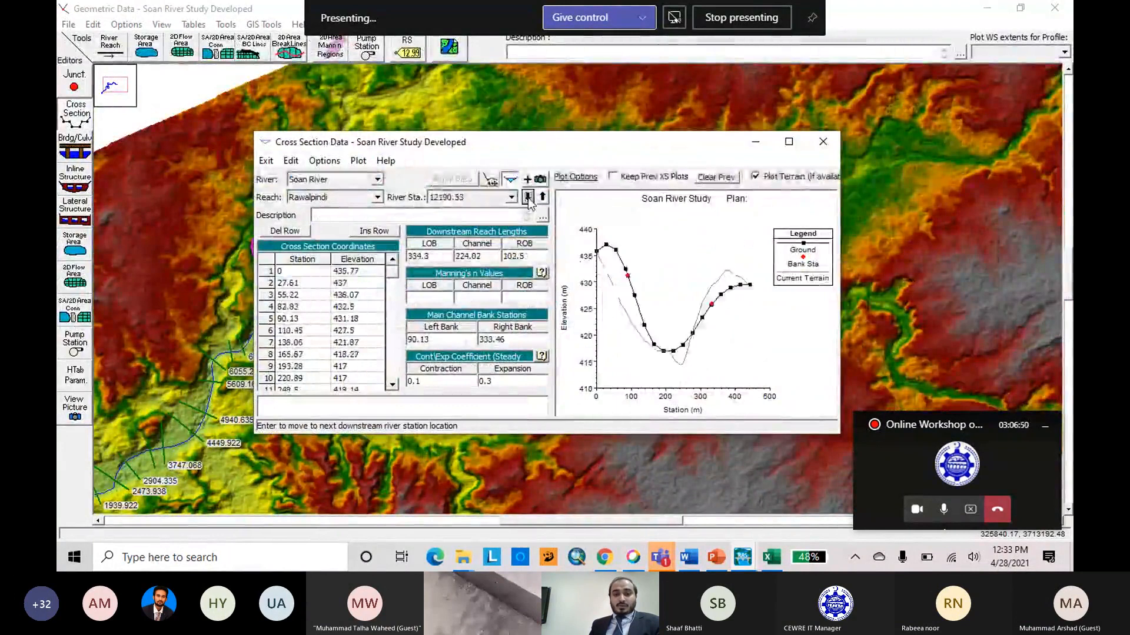
pyautogui.click(528, 198)
pyautogui.click(528, 197)
pyautogui.click(528, 197)
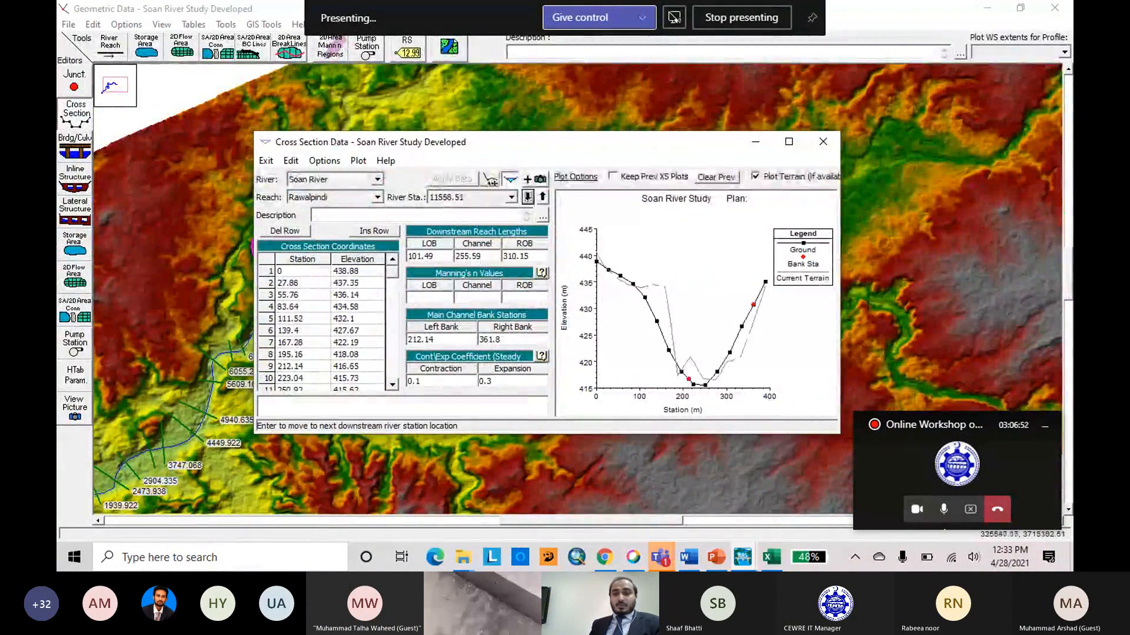
pyautogui.click(527, 198)
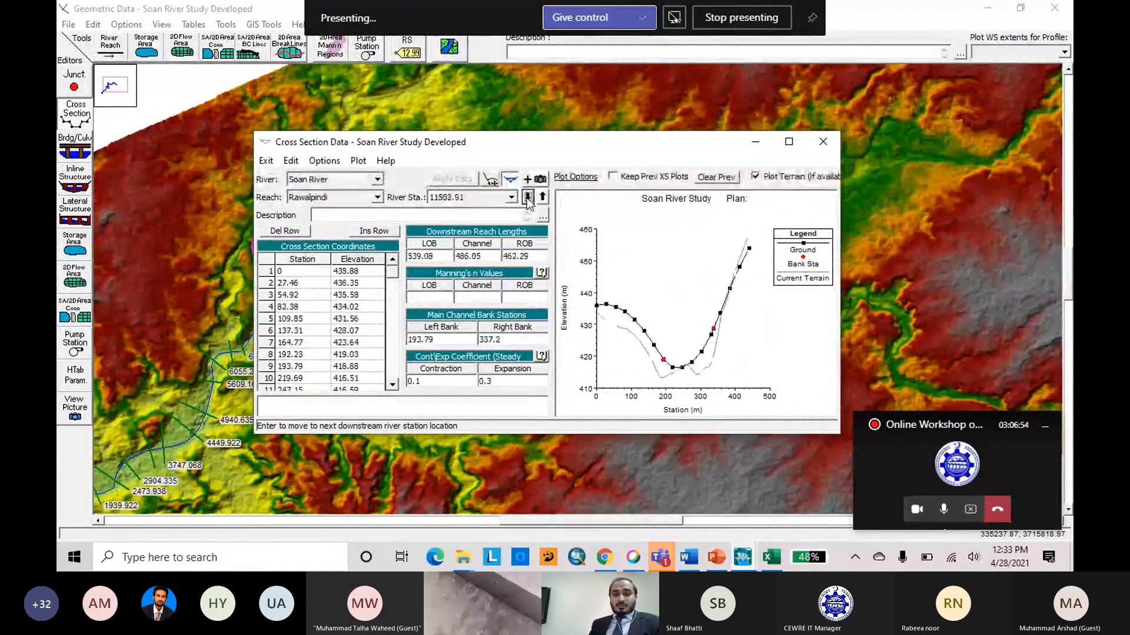
pyautogui.click(528, 198)
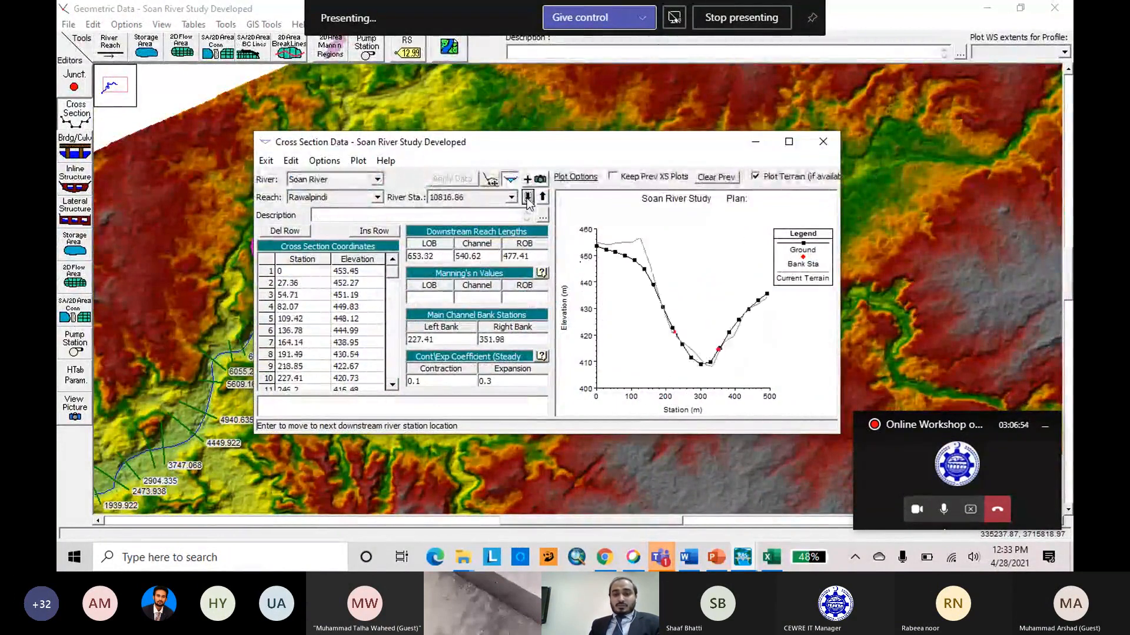
pyautogui.click(823, 142)
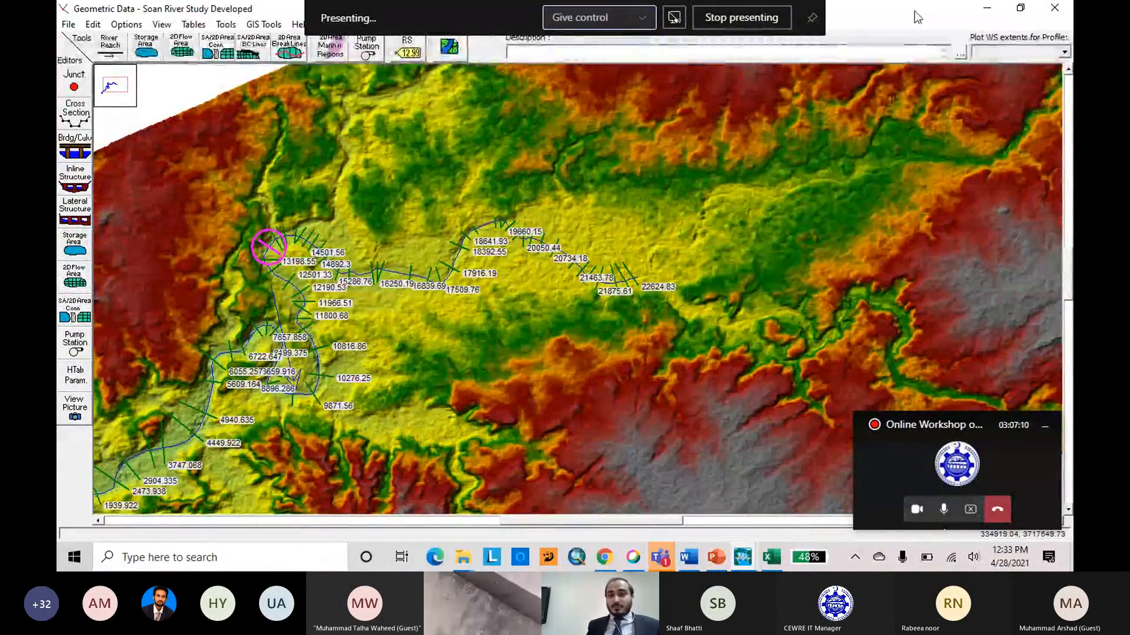
# Unpin the meeting's presenting bar, then view the horizontally varied Manning's n or k values table for the Rawalpindi reach and cancel it.
pyautogui.click(814, 20)
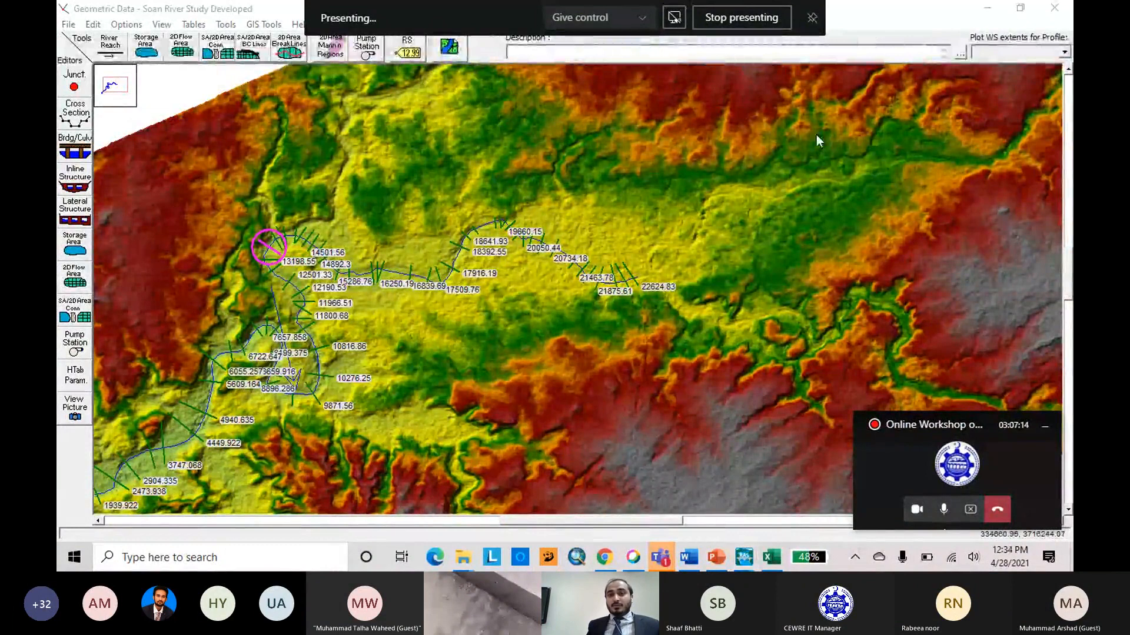
pyautogui.click(818, 116)
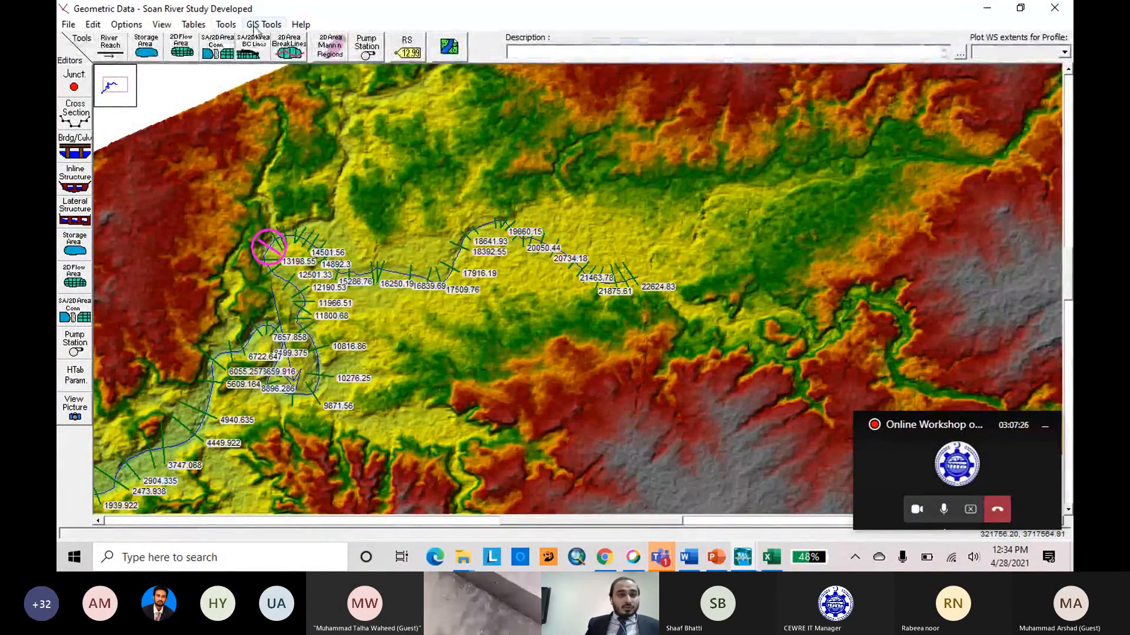
pyautogui.click(194, 24)
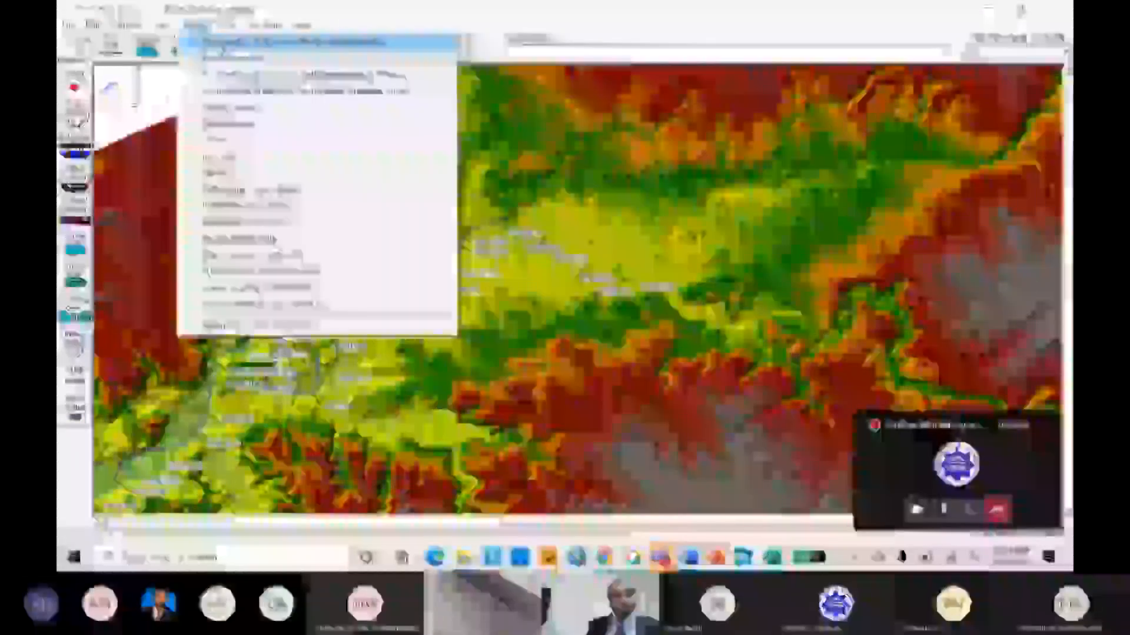
pyautogui.click(219, 44)
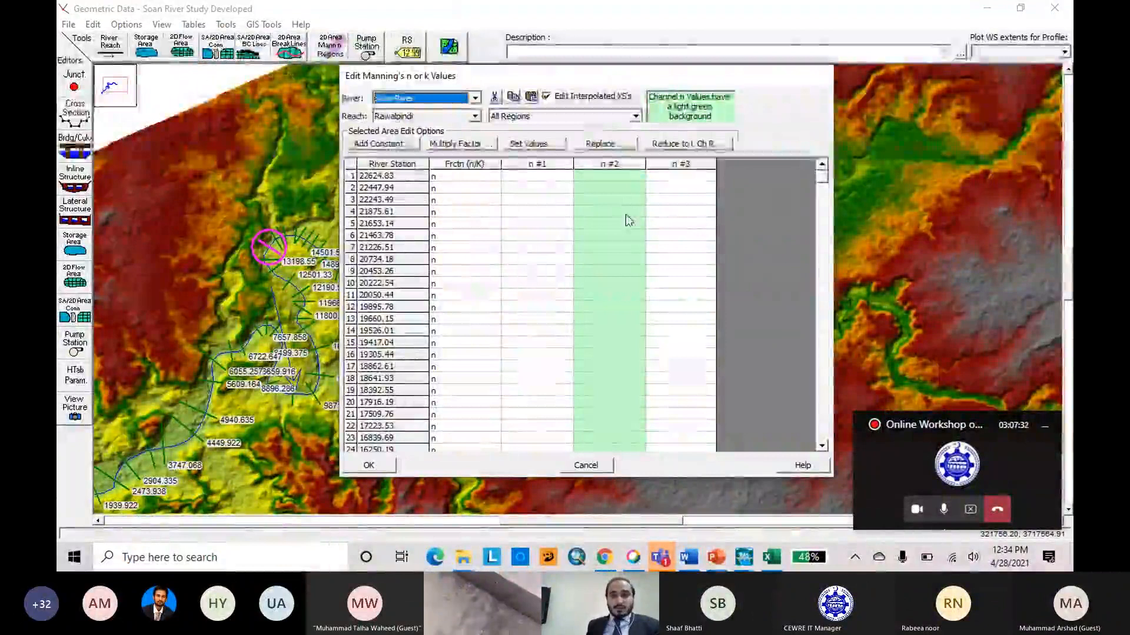
pyautogui.moveTo(822, 180)
pyautogui.mouseDown()
pyautogui.moveTo(833, 433)
pyautogui.moveTo(826, 170)
pyautogui.mouseUp()
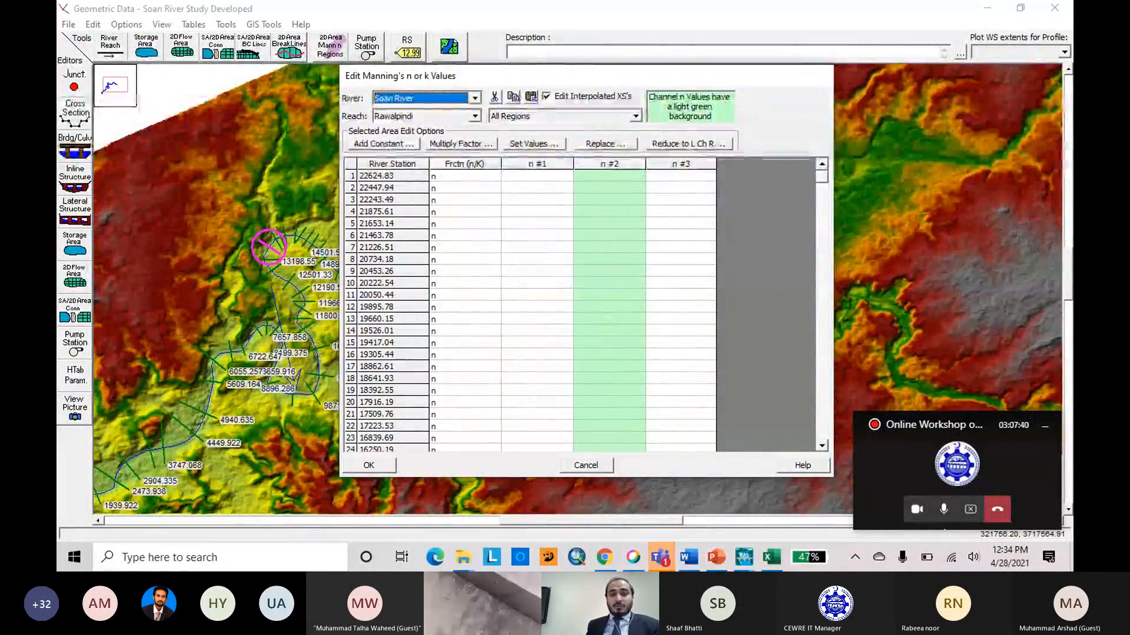
pyautogui.click(587, 464)
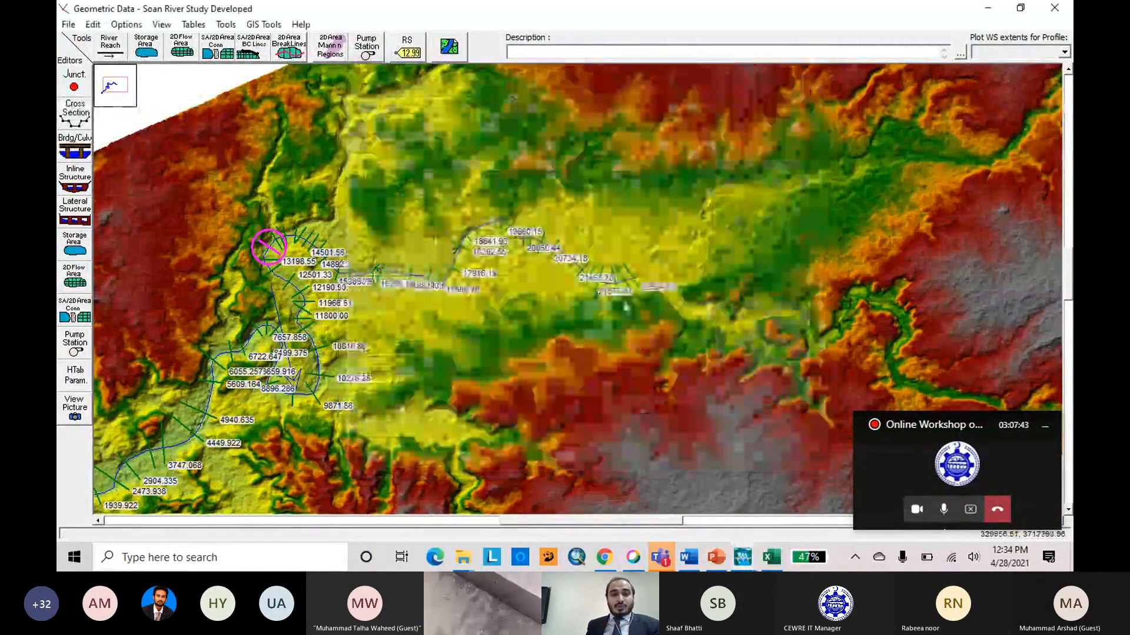
# Open the cross section data for river station 22624.83 and maximize the window.
pyautogui.rightClick(632, 277)
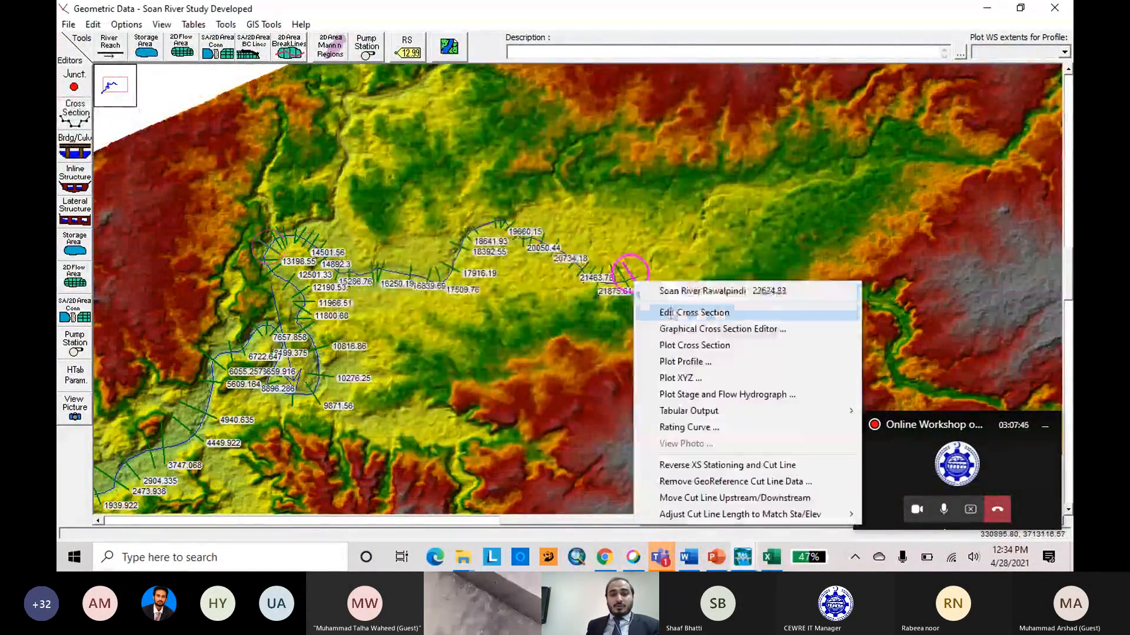
pyautogui.click(685, 312)
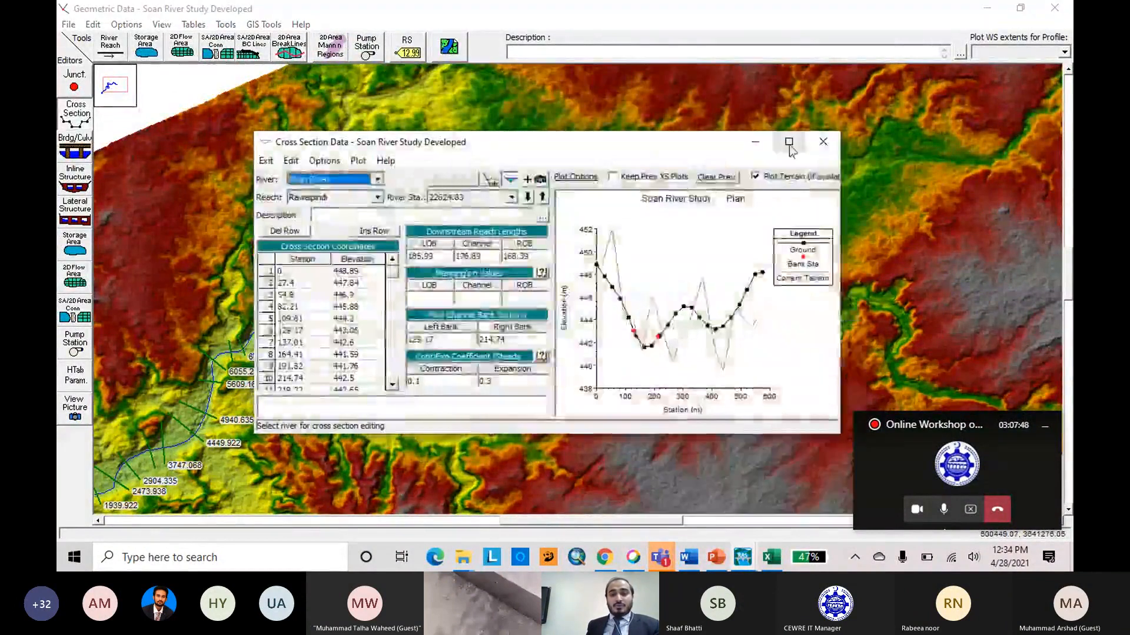
pyautogui.click(789, 144)
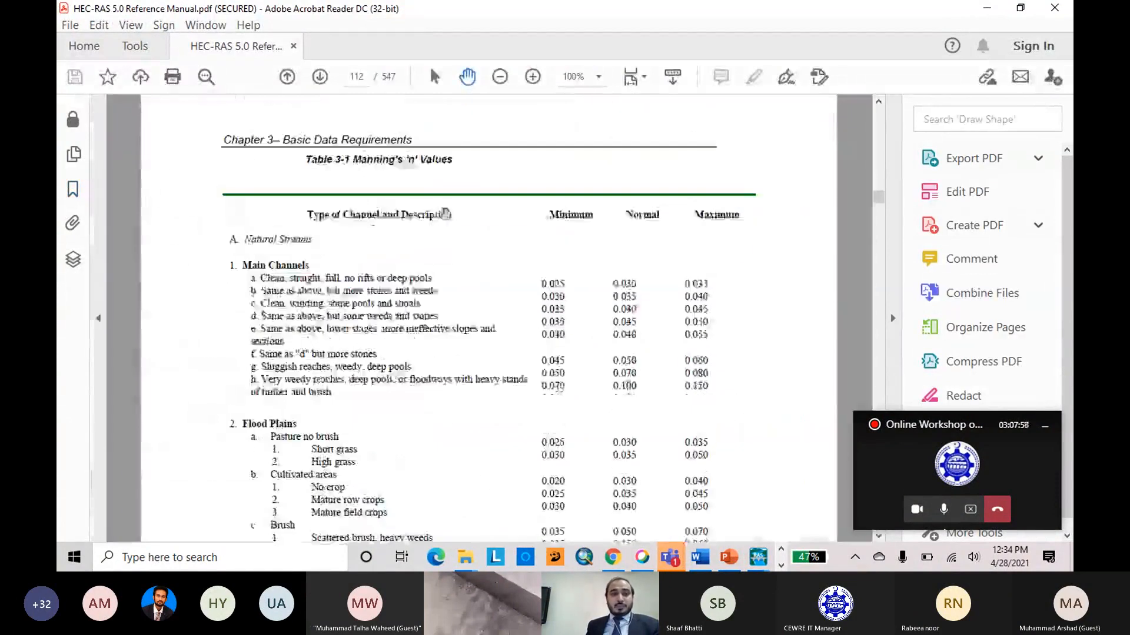
# In the HEC-RAS 5.0 Reference Manual in Acrobat Reader, examine Table 3-1 for Manning's n values of main channels, flood plains and lined channels.
pyautogui.scroll(-10, 501, 214)
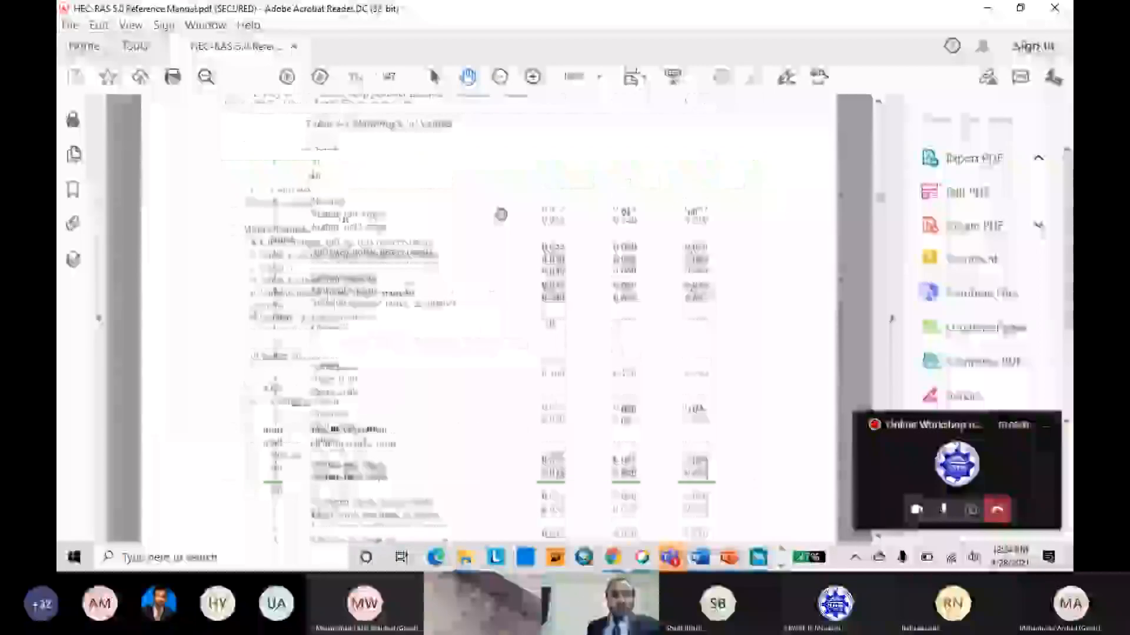
pyautogui.scroll(-10, 501, 213)
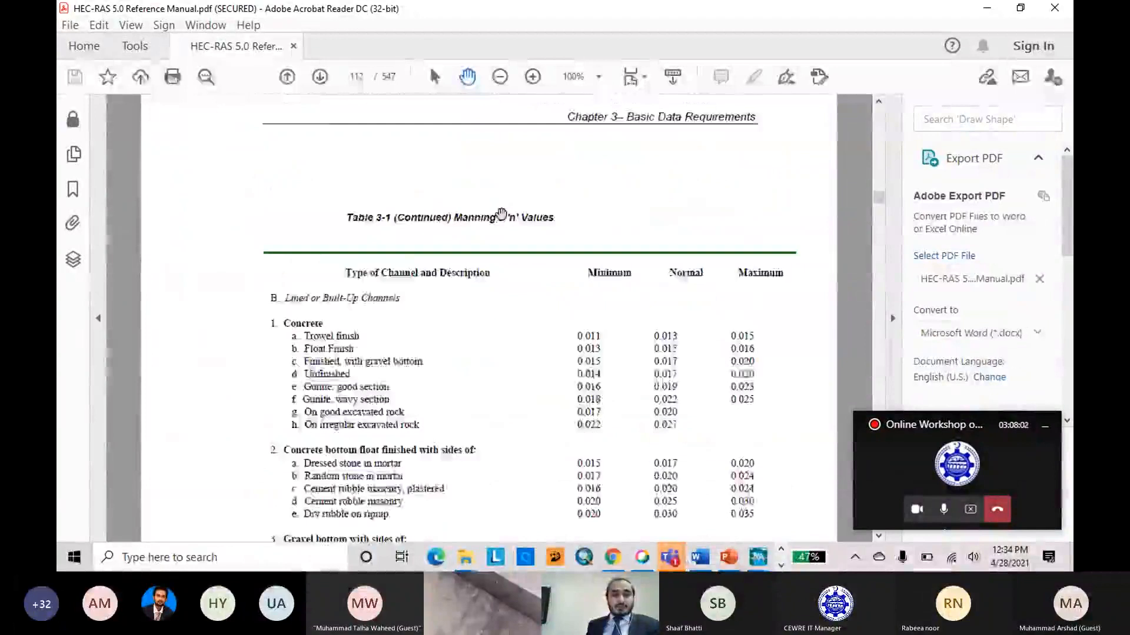
pyautogui.scroll(5, 502, 214)
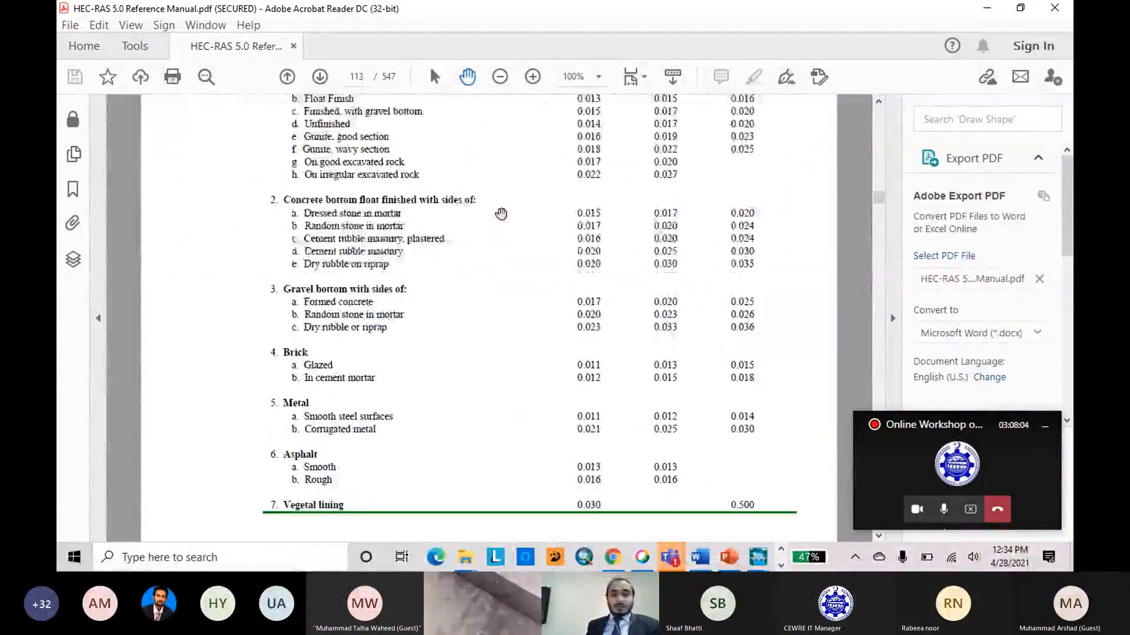
pyautogui.scroll(10, 501, 214)
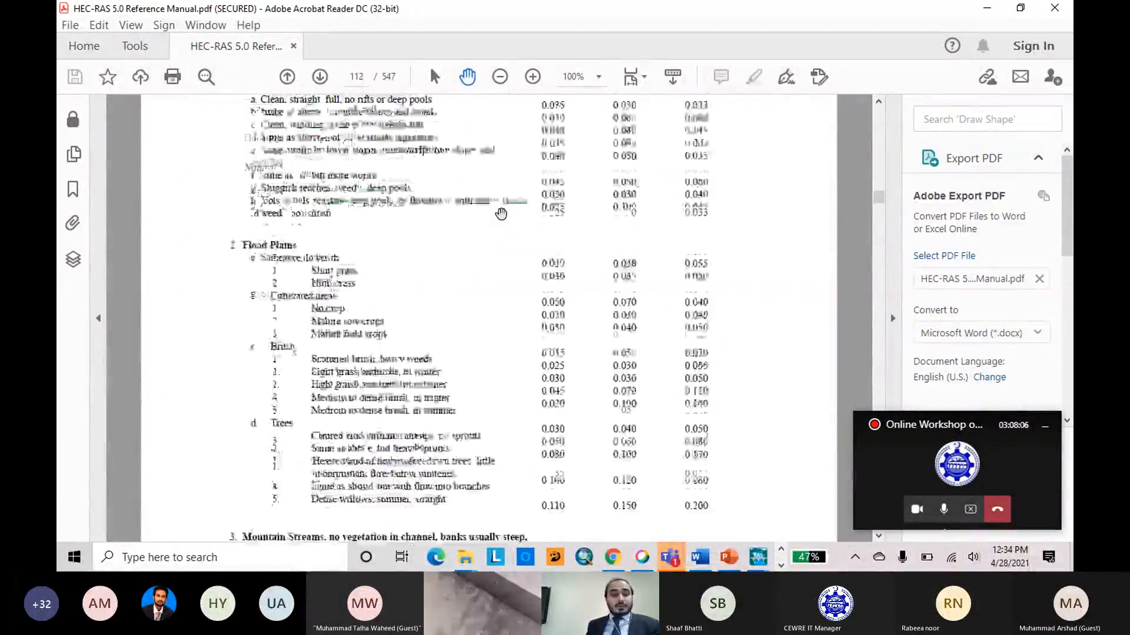
pyautogui.scroll(4, 501, 213)
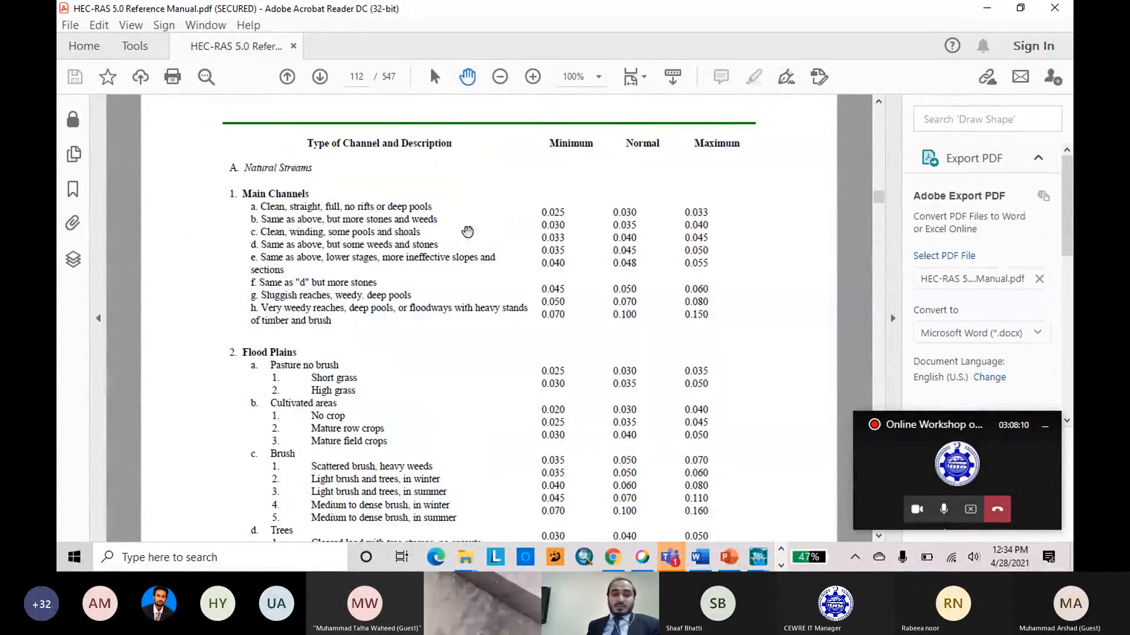
pyautogui.scroll(-7, 503, 182)
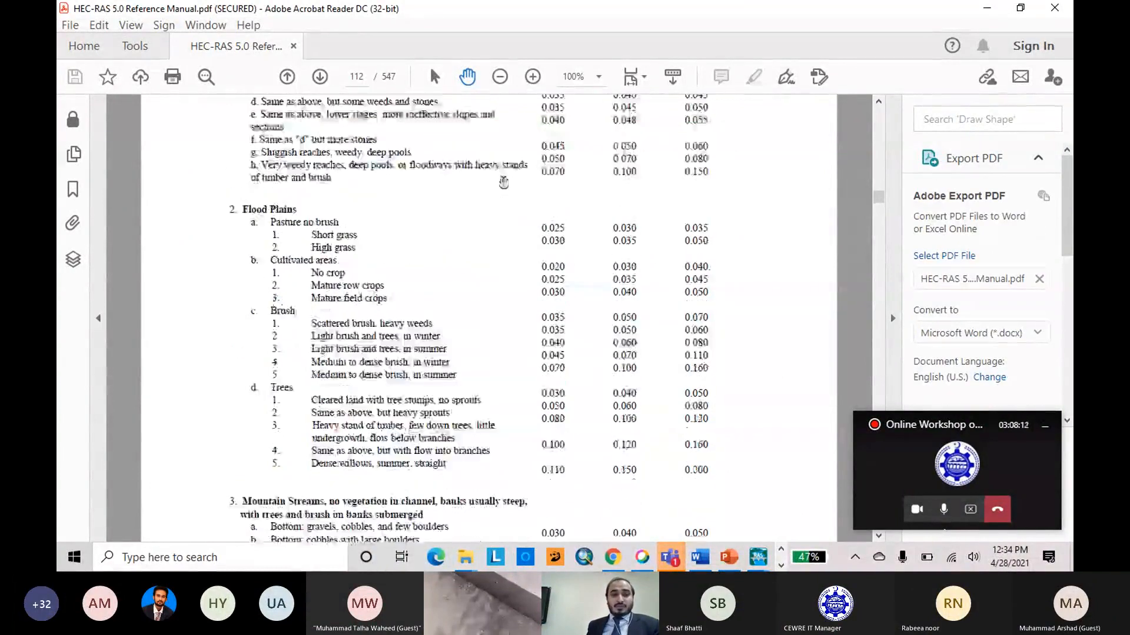
pyautogui.scroll(-2, 504, 182)
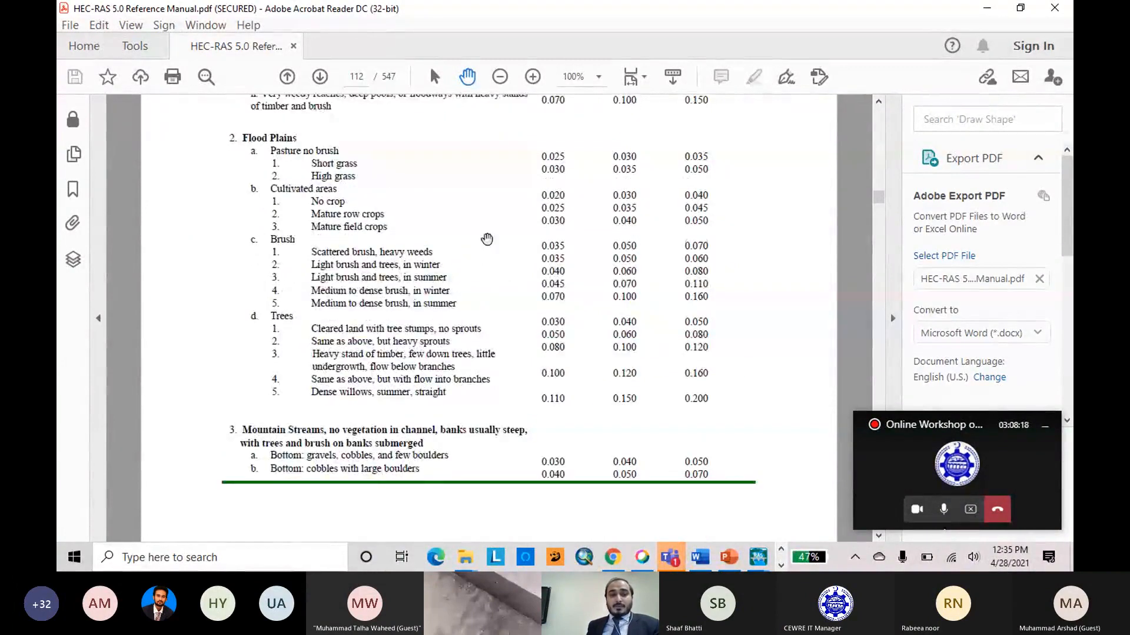
pyautogui.scroll(6, 488, 240)
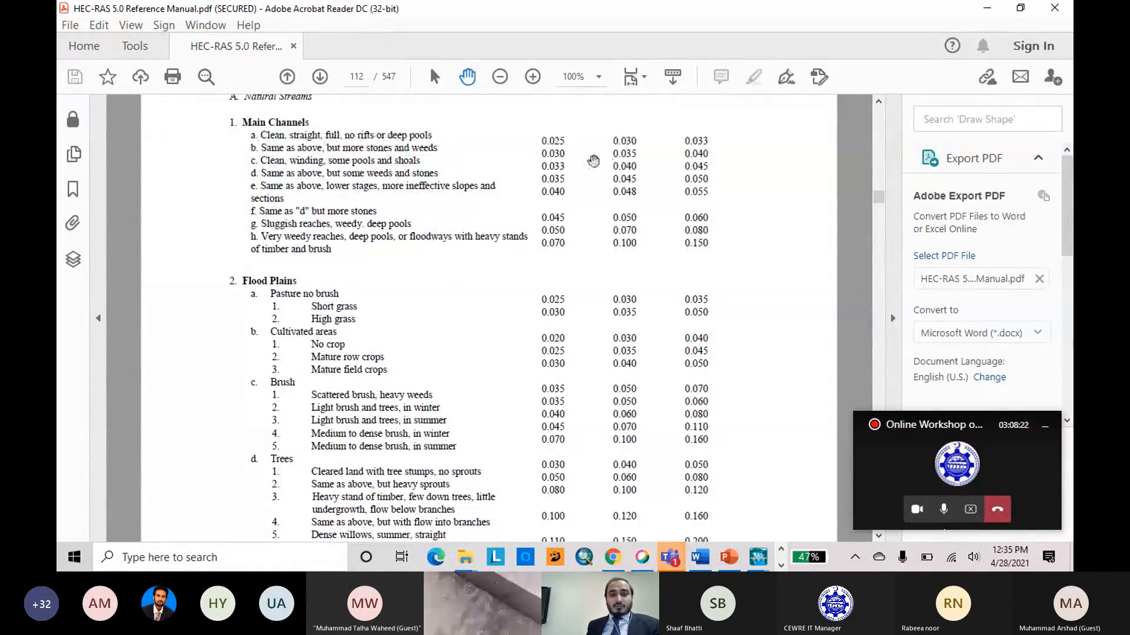
pyautogui.scroll(2, 627, 160)
pyautogui.scroll(2, 628, 160)
pyautogui.scroll(-2, 625, 162)
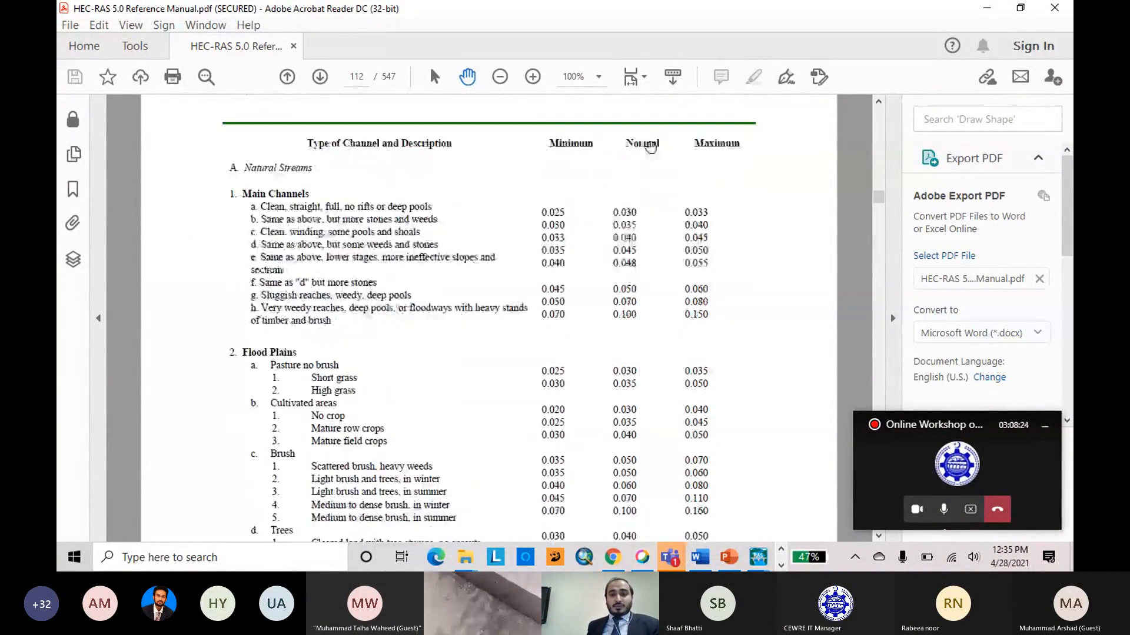
pyautogui.scroll(-5, 612, 216)
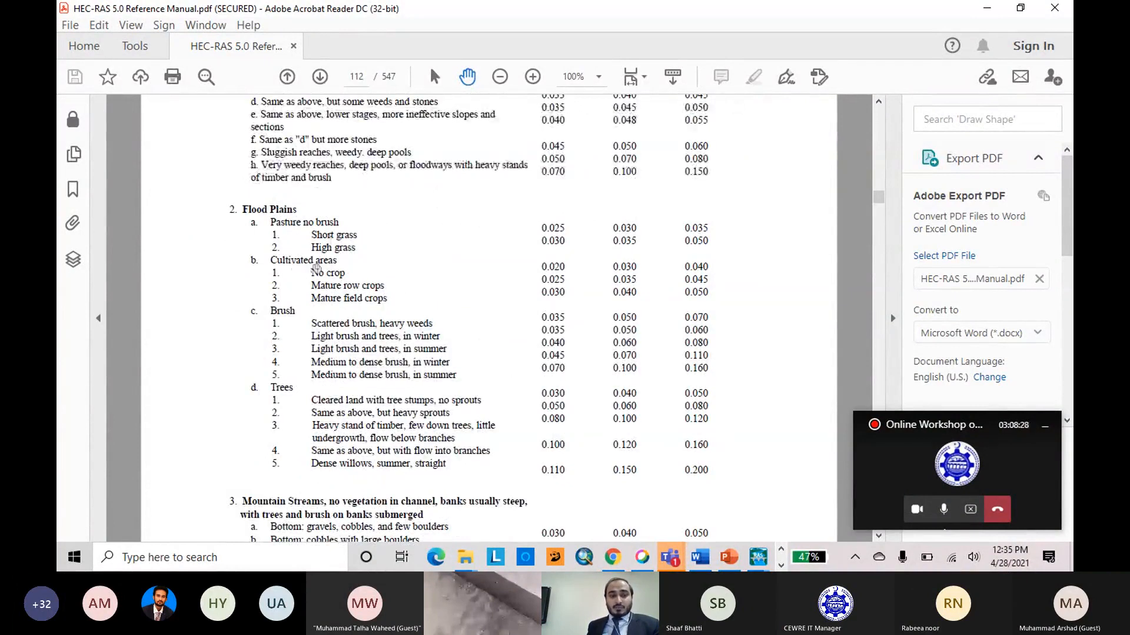
pyautogui.scroll(-3, 406, 229)
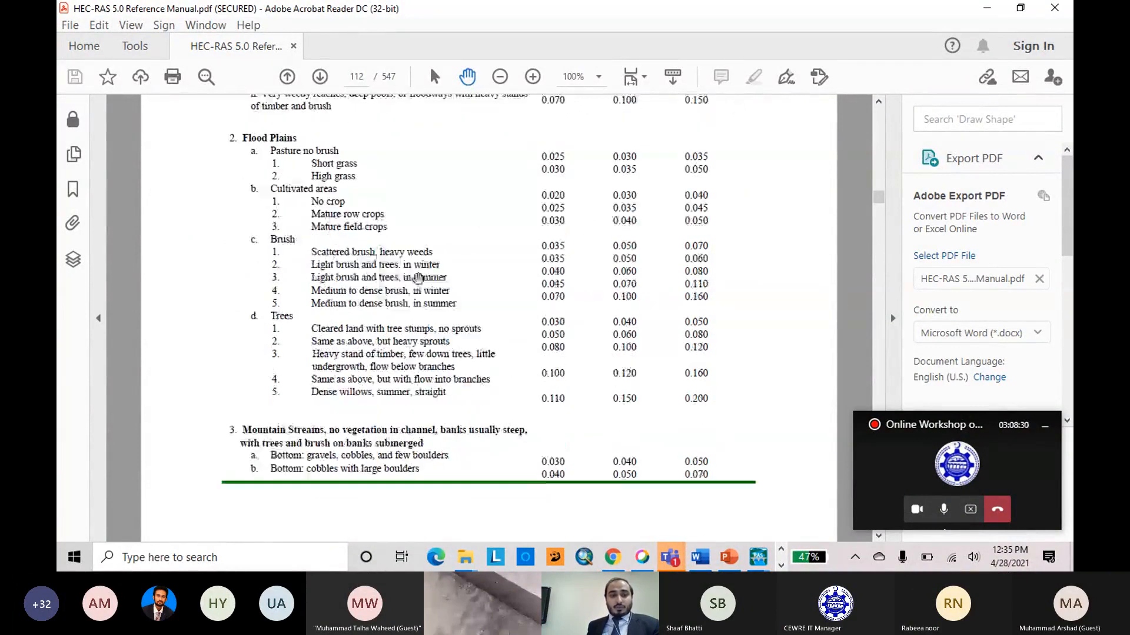
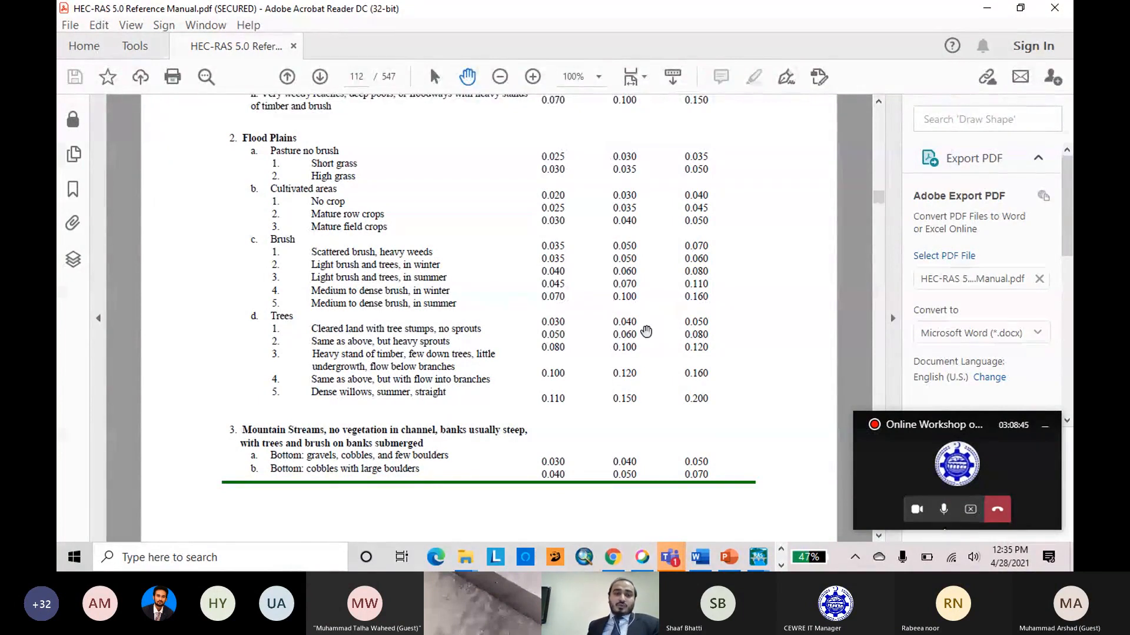
# Close the reference manual and the cross section data, then set the Rawalpindi reach's main channel Manning's n (n #2) to 0.035 throughout.
pyautogui.click(1054, 7)
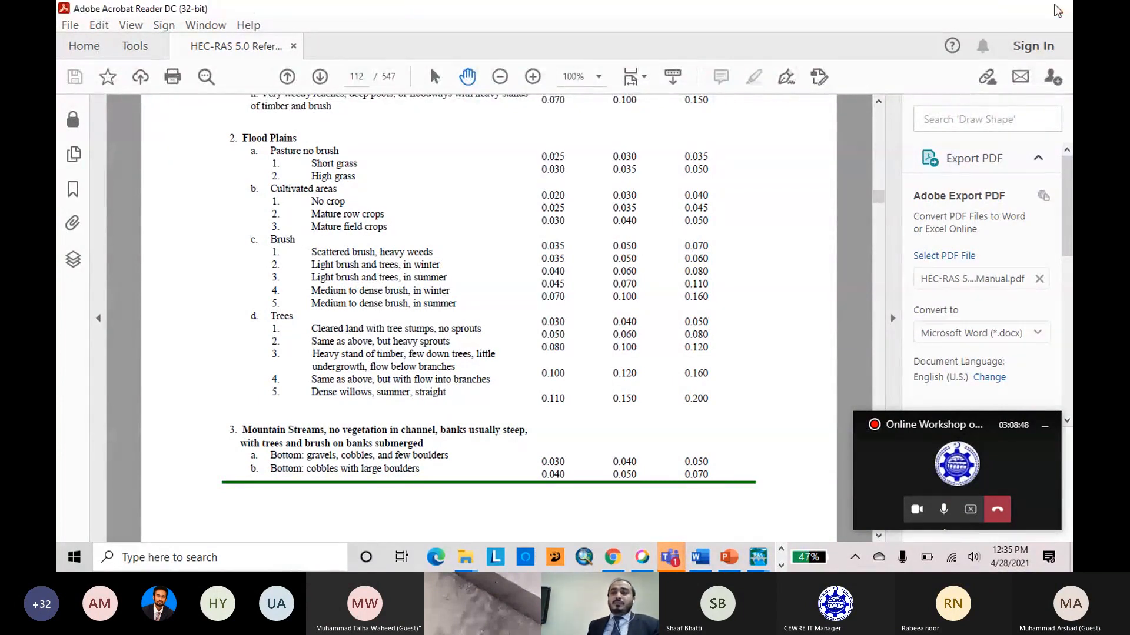
pyautogui.click(1054, 8)
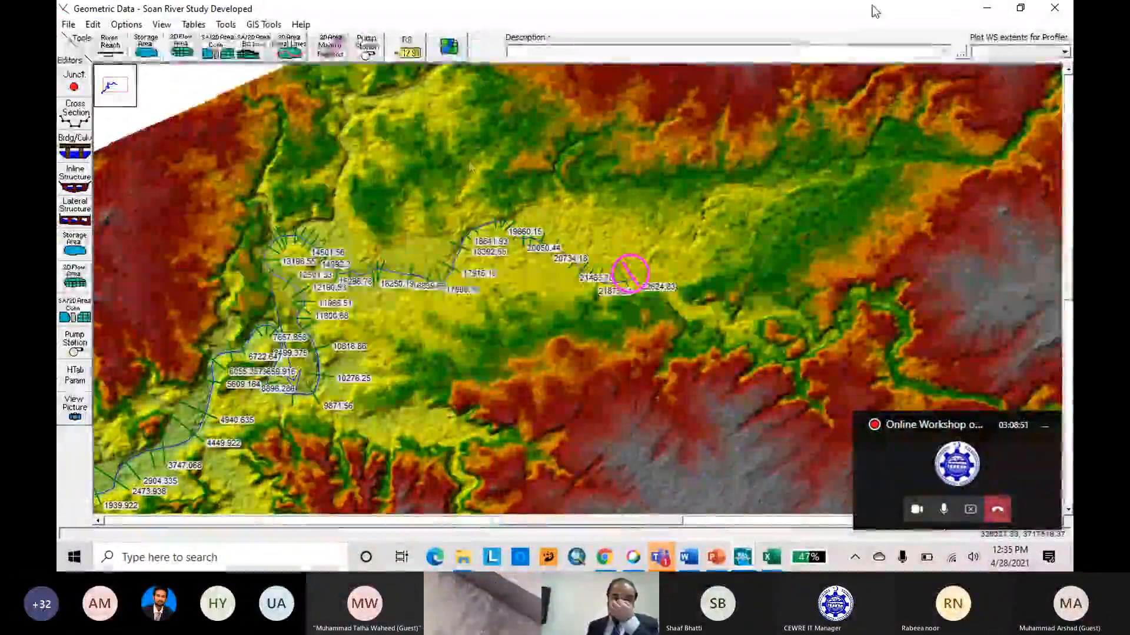
pyautogui.click(194, 25)
pyautogui.click(229, 55)
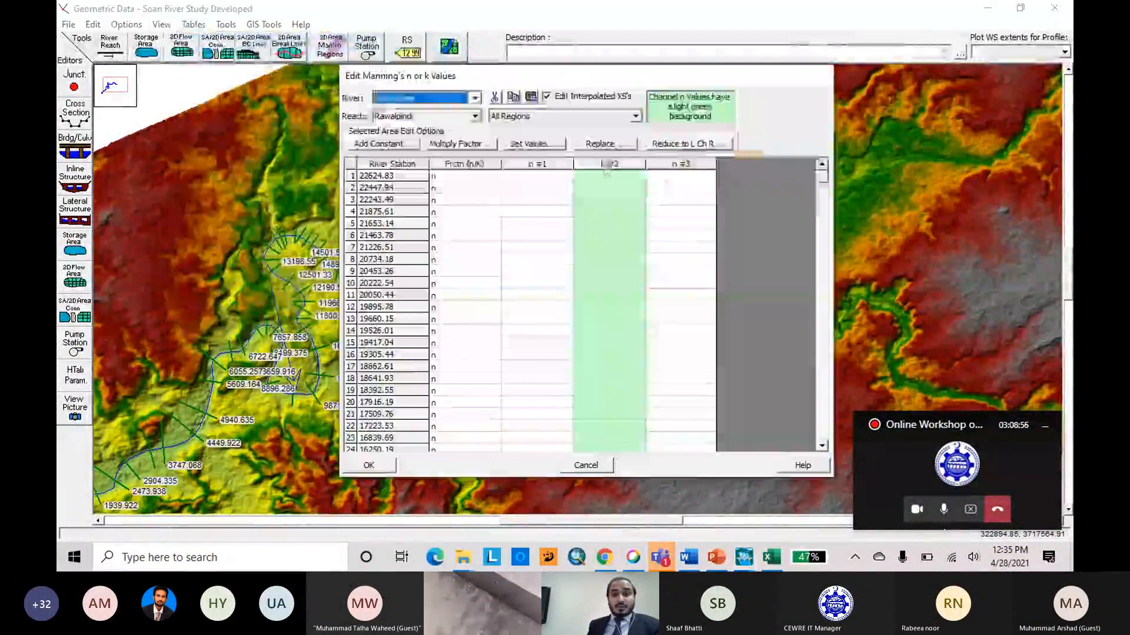
pyautogui.click(606, 164)
pyautogui.click(529, 143)
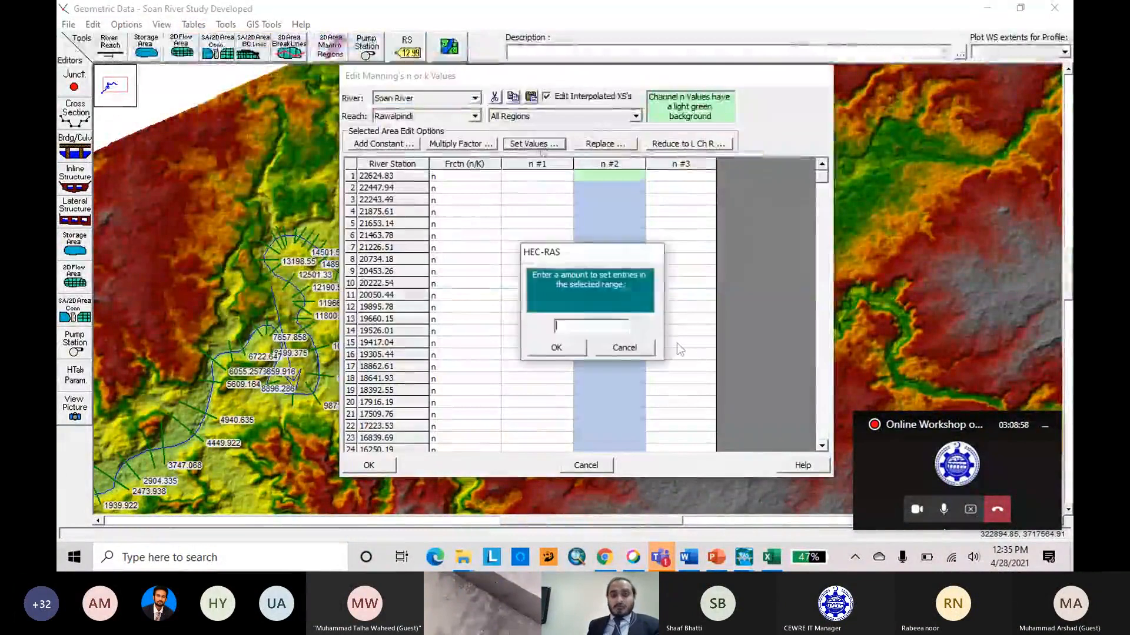
pyautogui.write('0.035')
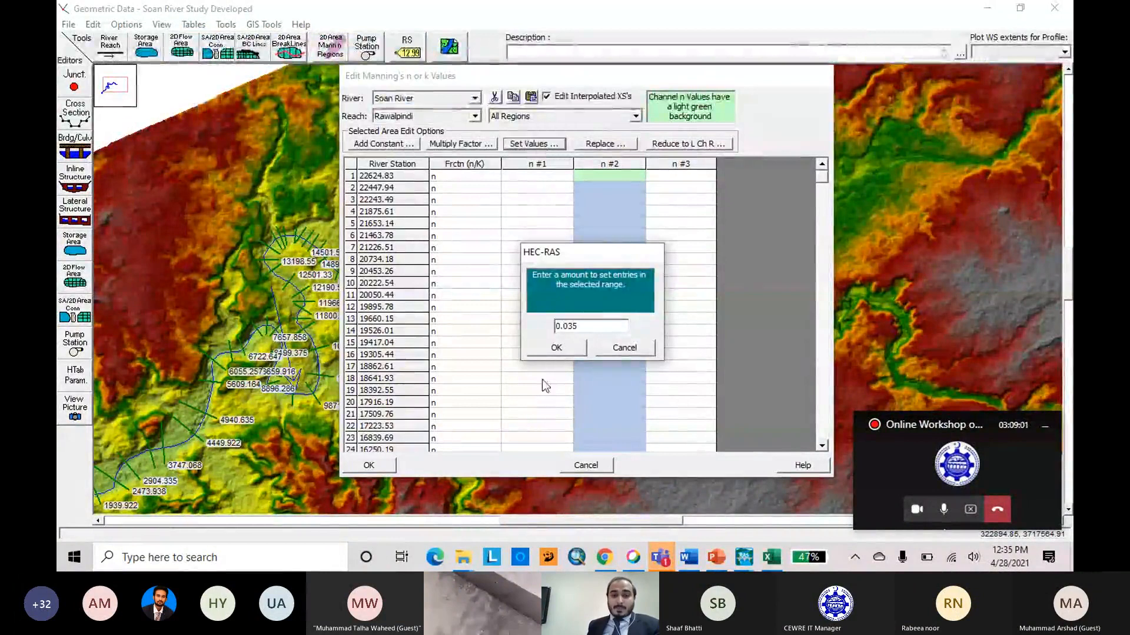
pyautogui.click(548, 348)
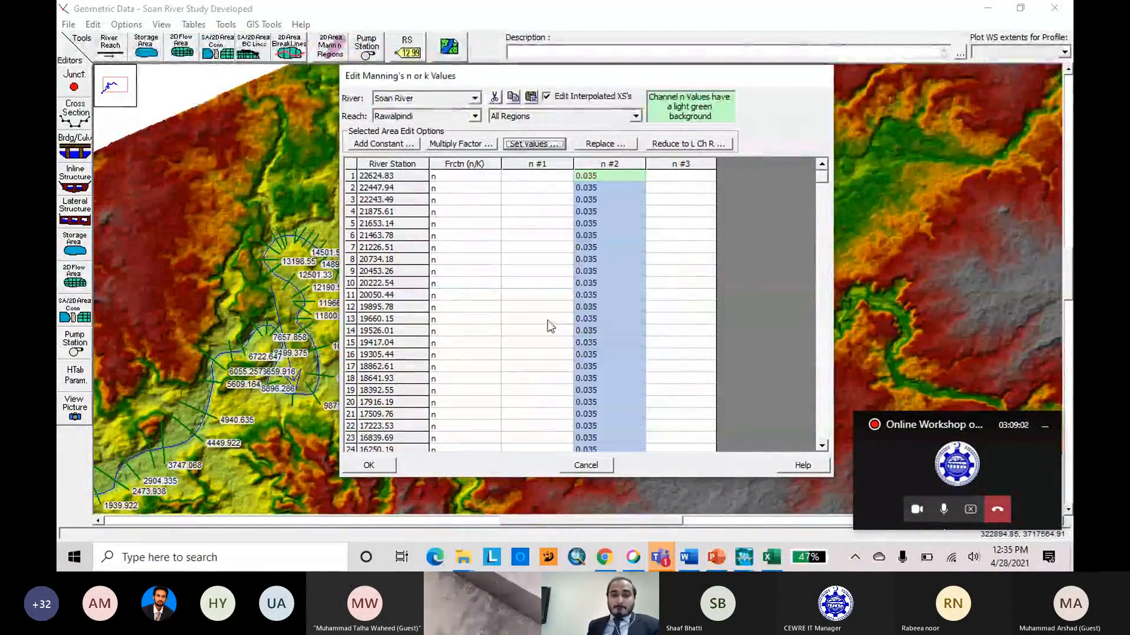
# Set the overbank Manning's values n #1 and n #3 to 0.04 for all river stations and accept the table.
pyautogui.click(538, 165)
pyautogui.click(534, 147)
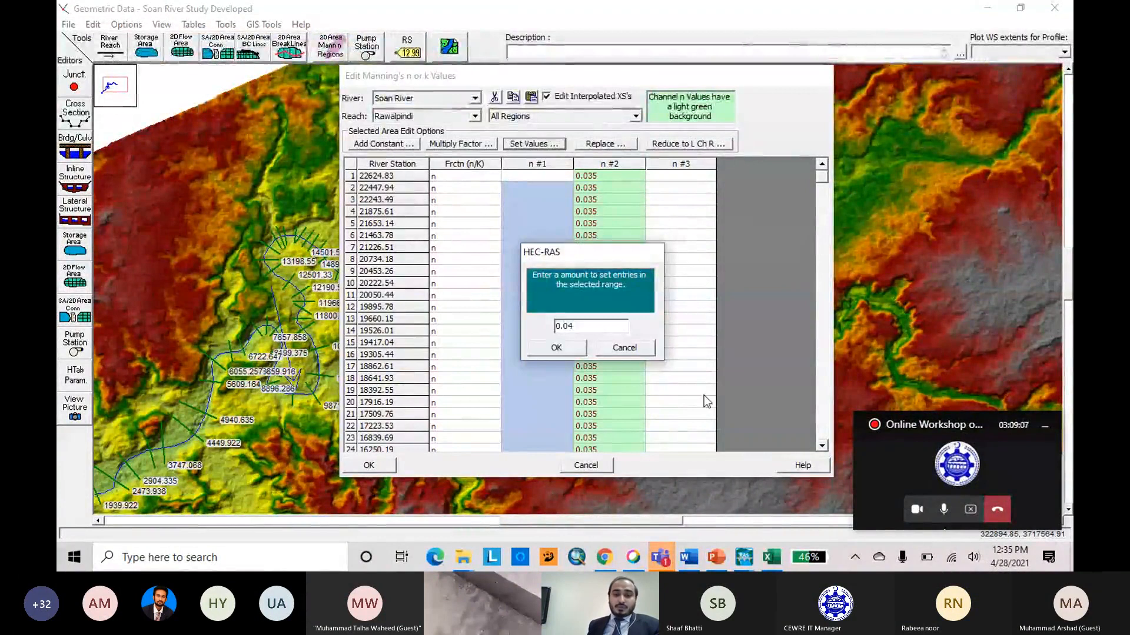
pyautogui.press('Return')
pyautogui.click(682, 165)
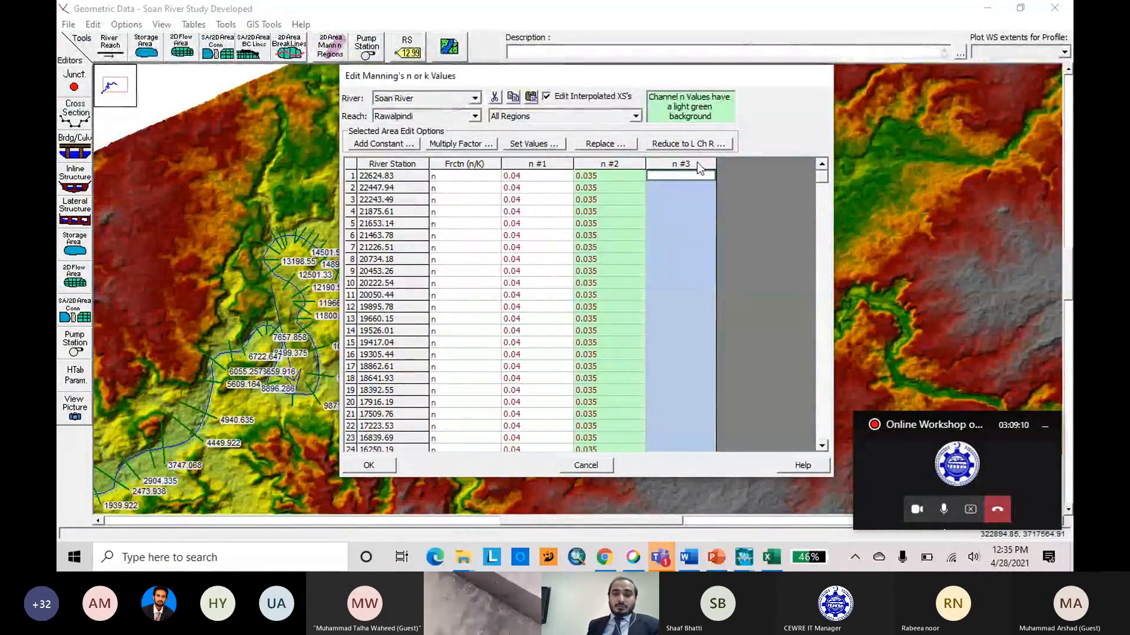
pyautogui.click(537, 146)
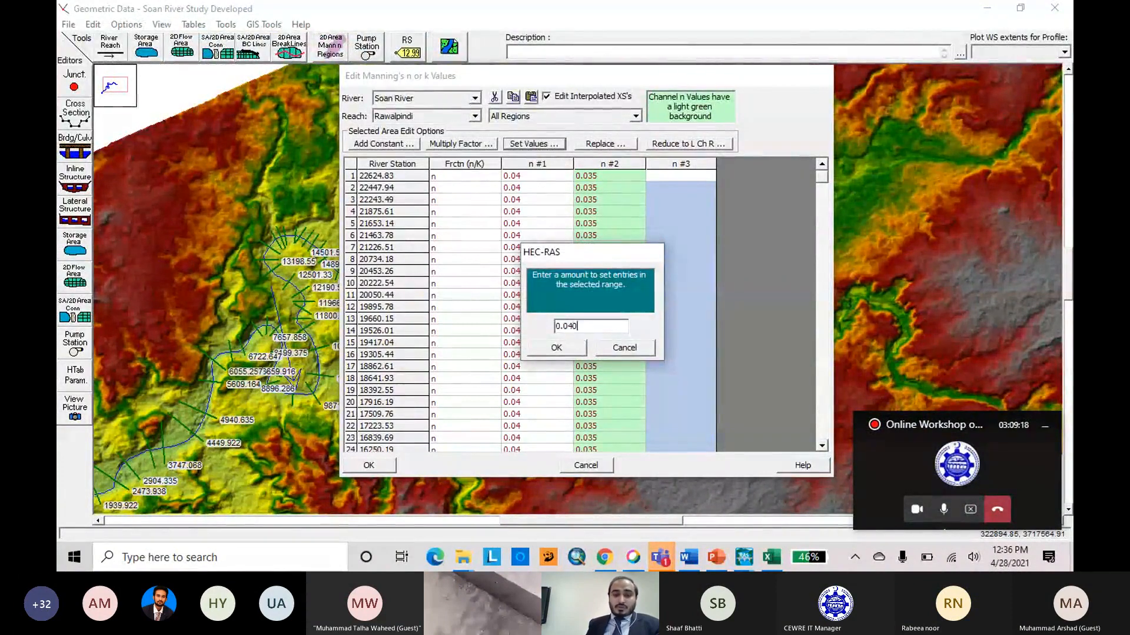
pyautogui.click(554, 347)
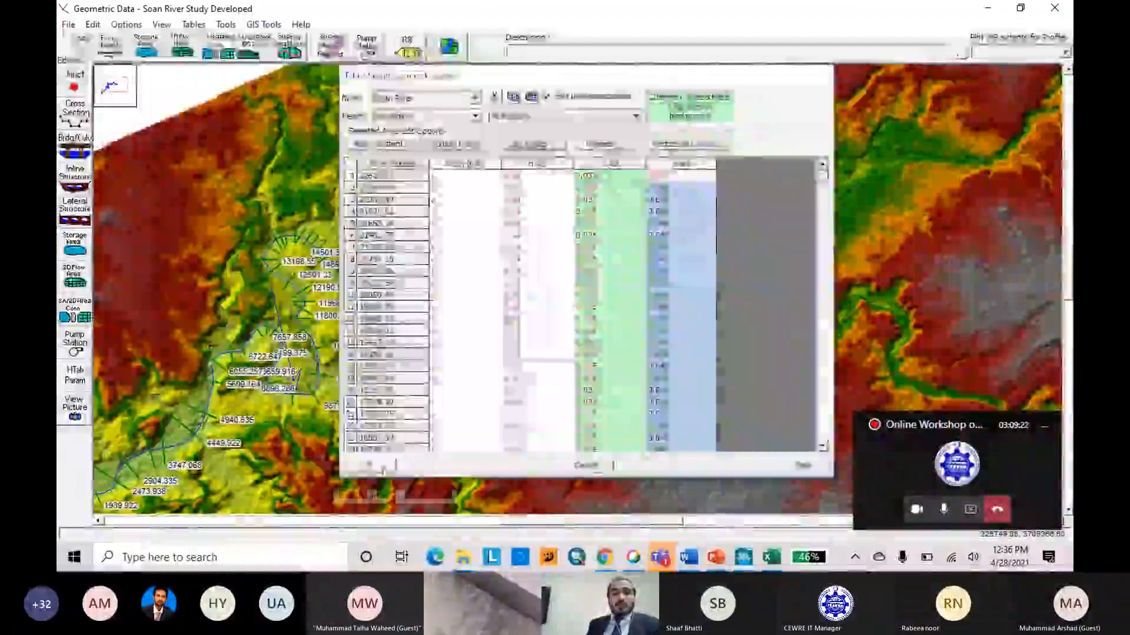
pyautogui.click(381, 469)
# Save the Soan River geometry data and close the geometric data editor.
pyautogui.click(68, 24)
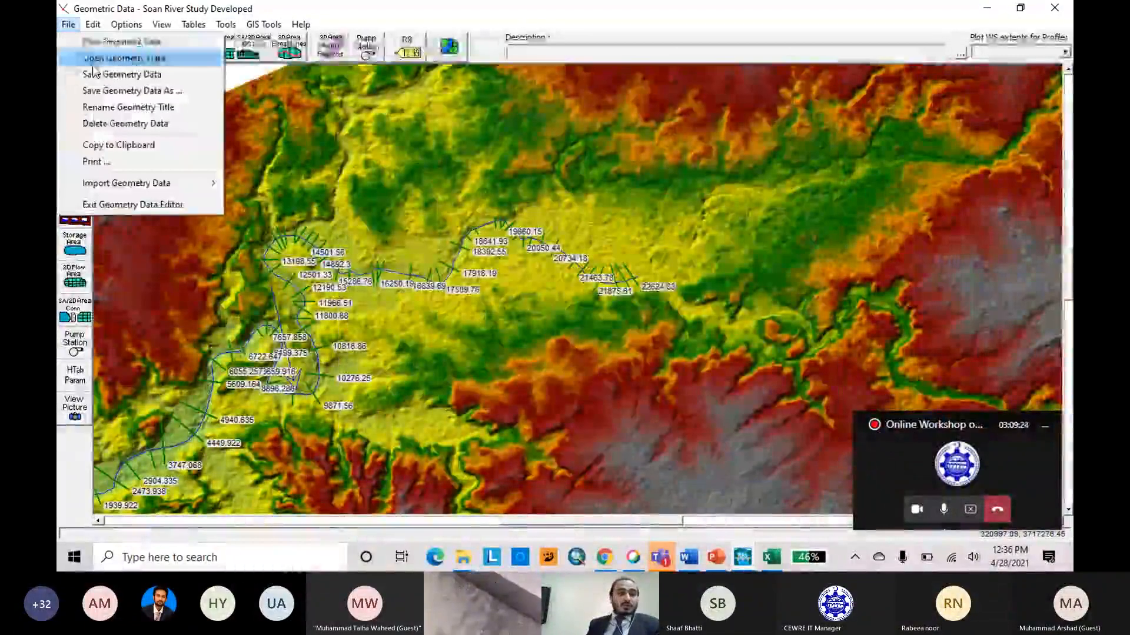
pyautogui.click(96, 74)
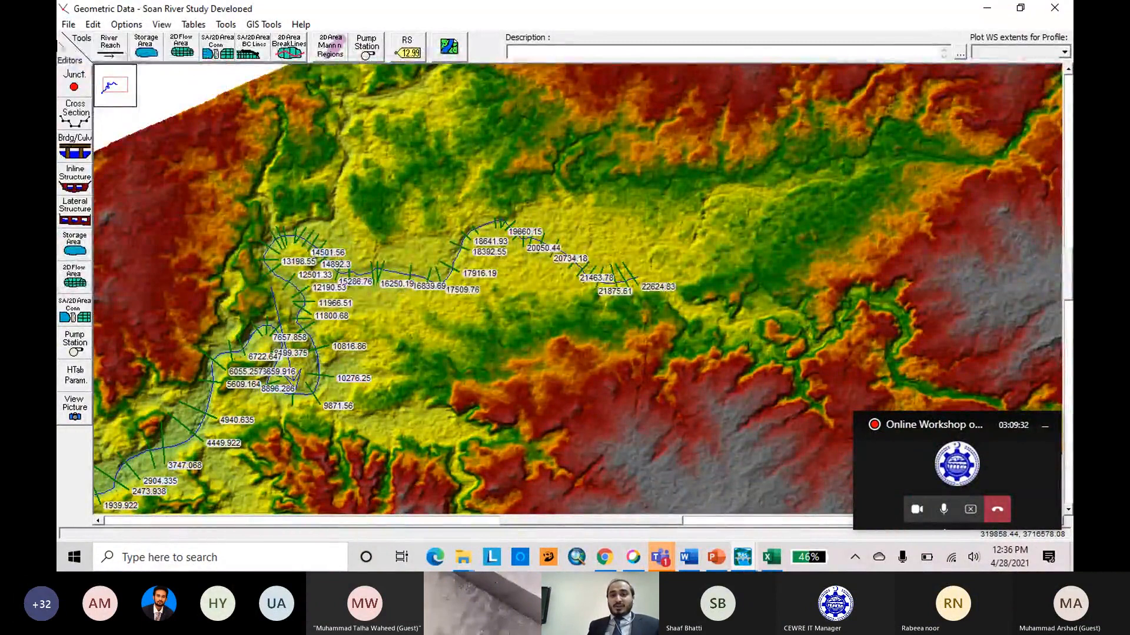
pyautogui.click(69, 24)
pyautogui.click(96, 74)
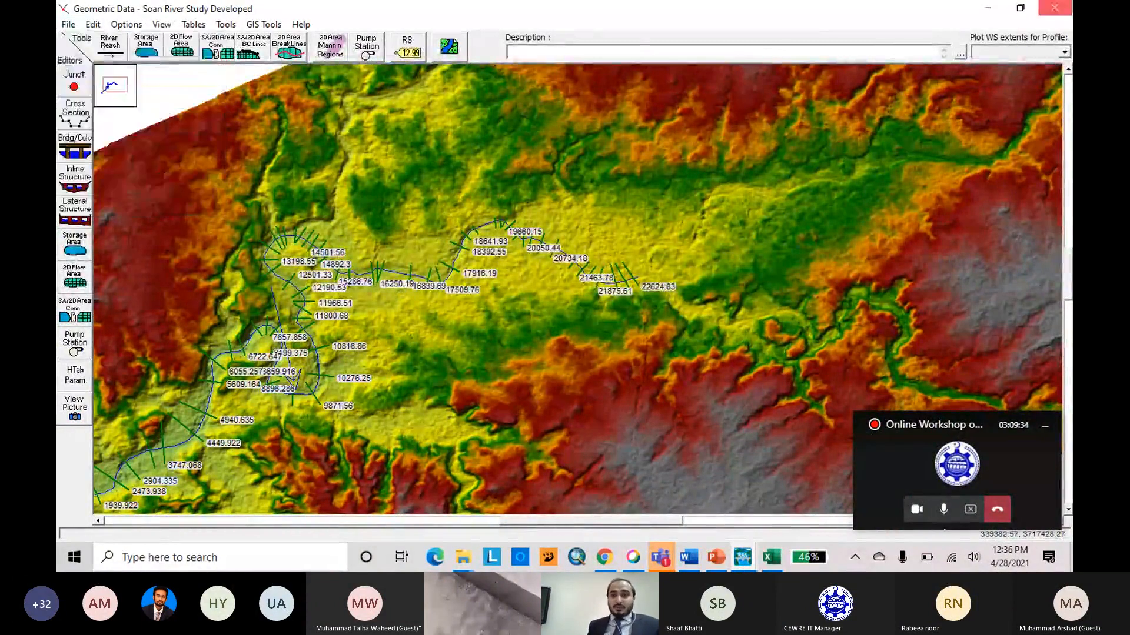
pyautogui.click(1054, 8)
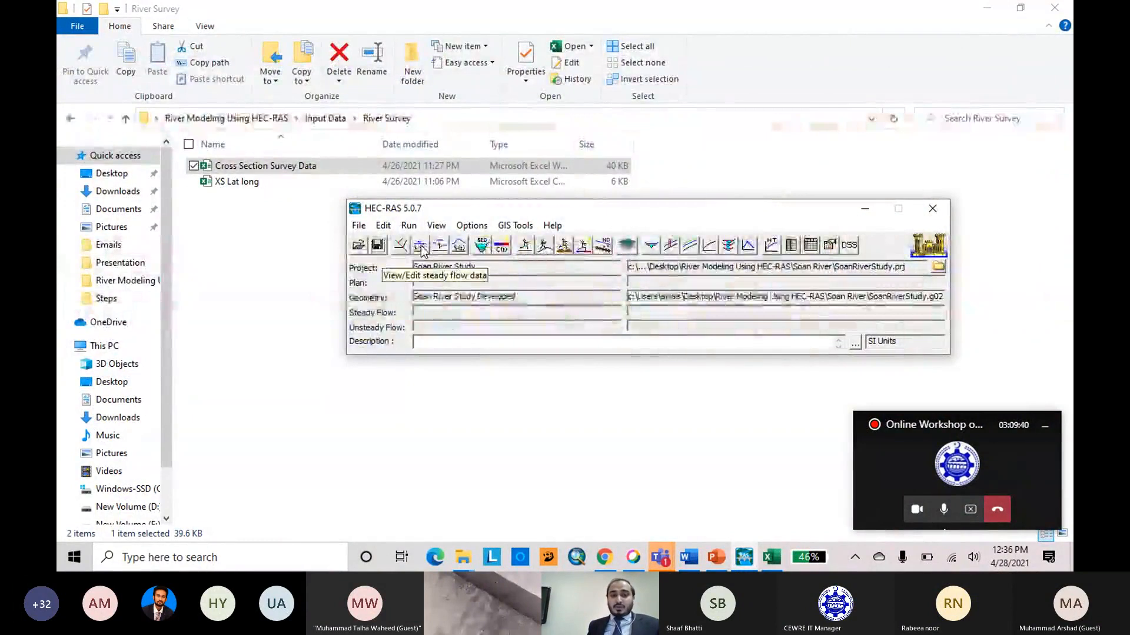
# Create new steady flow data titled "Soan River Steady Flow" and set its number of profiles to 3.
pyautogui.click(421, 246)
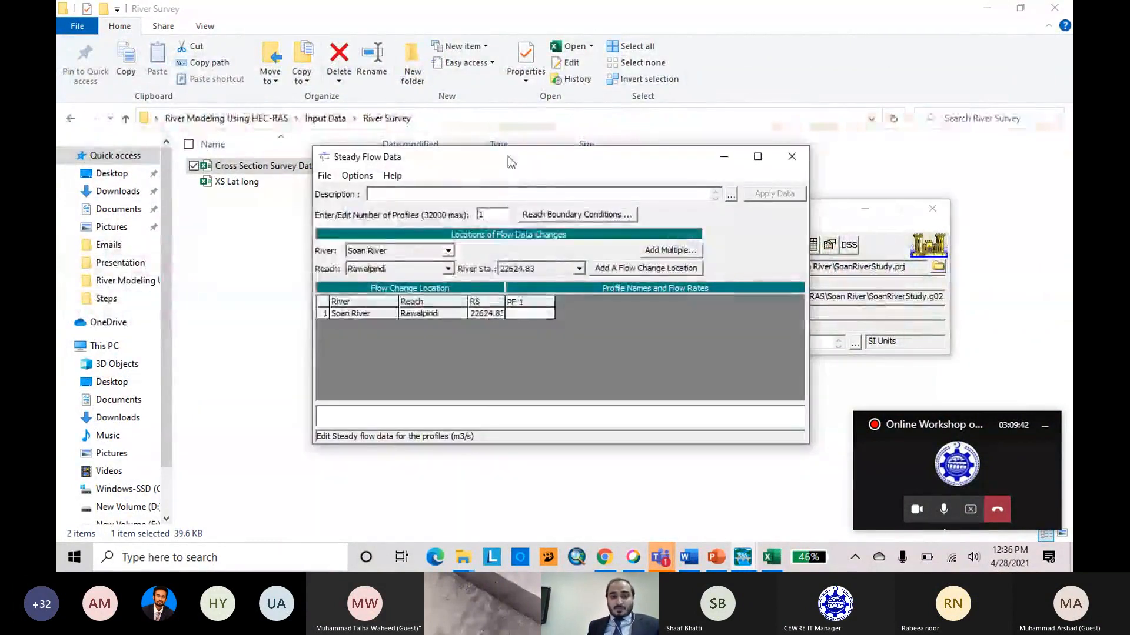
pyautogui.click(326, 176)
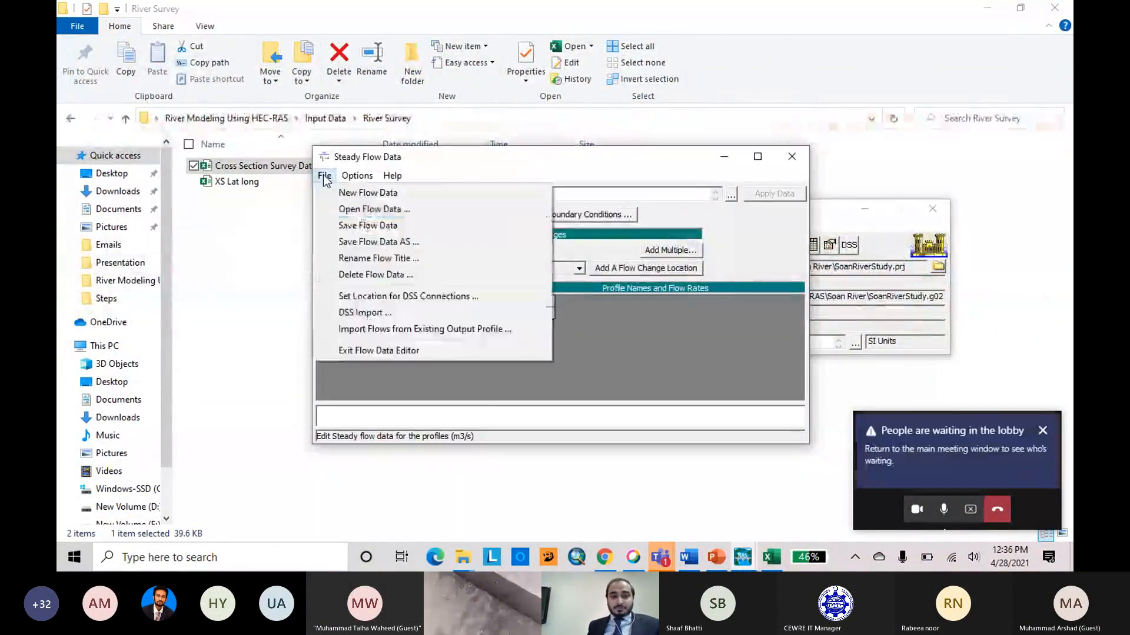
pyautogui.click(369, 195)
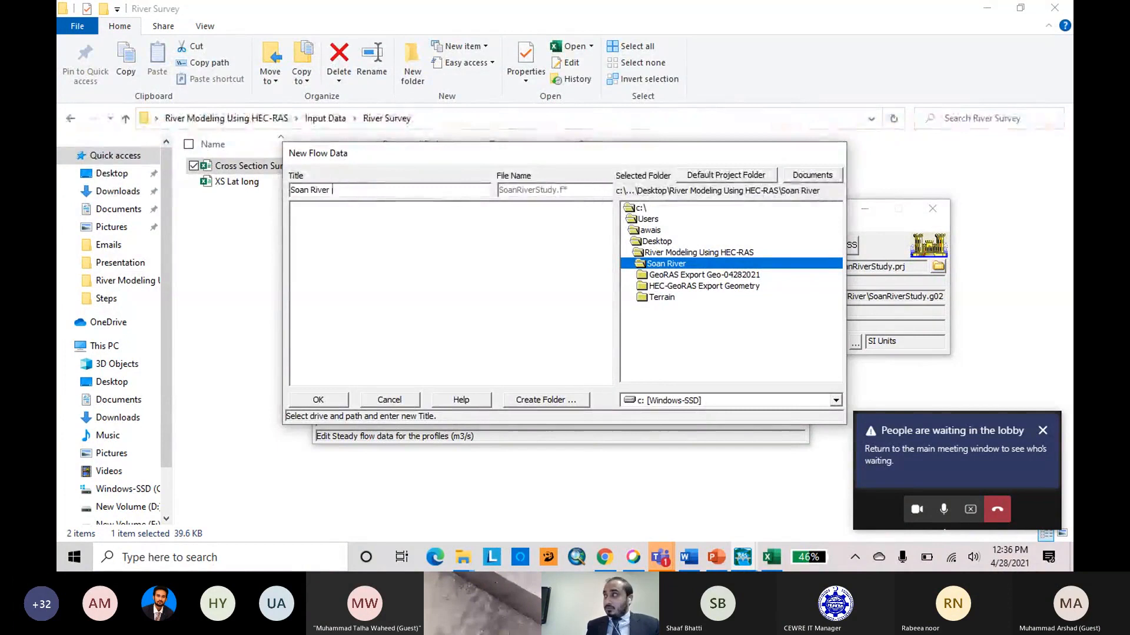
pyautogui.write('ady')
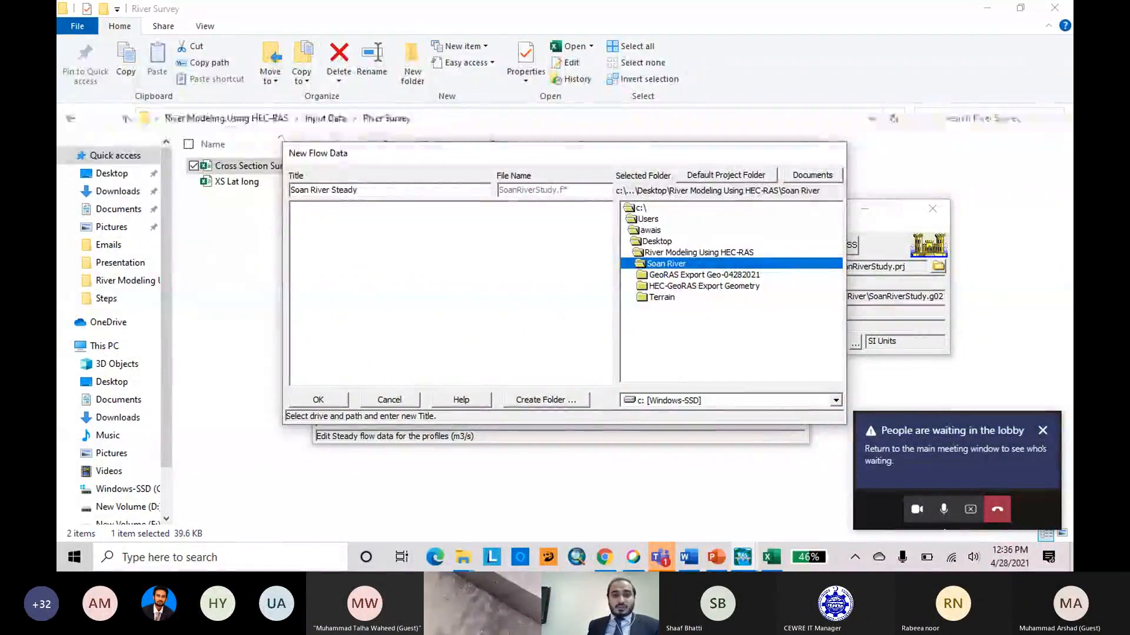
pyautogui.write(' Flow')
pyautogui.click(336, 403)
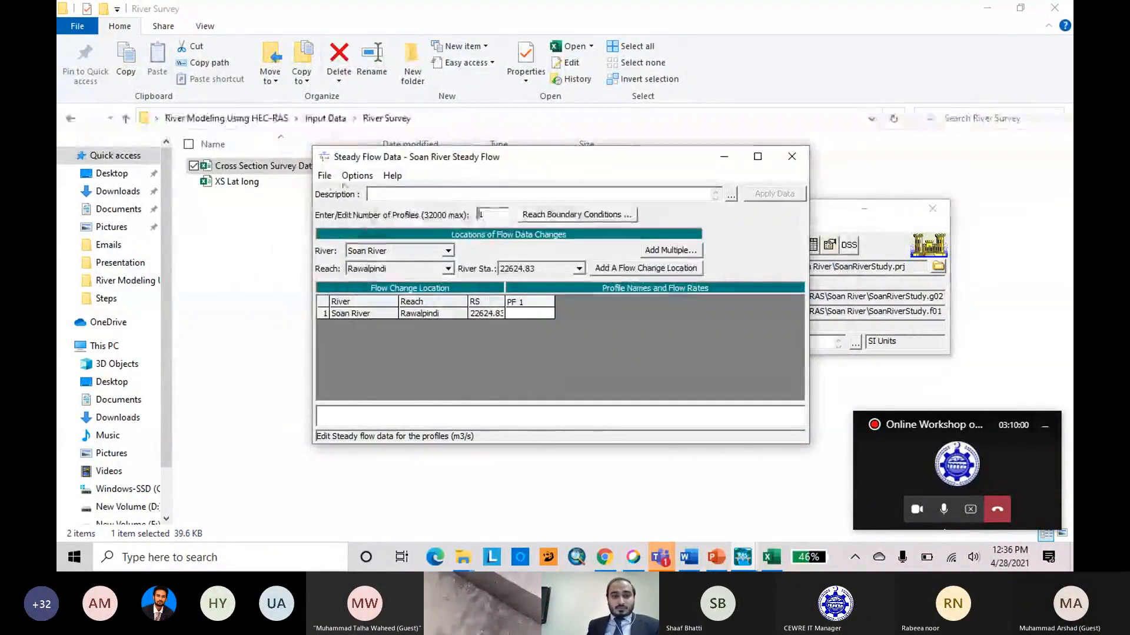
pyautogui.press('BackSpace')
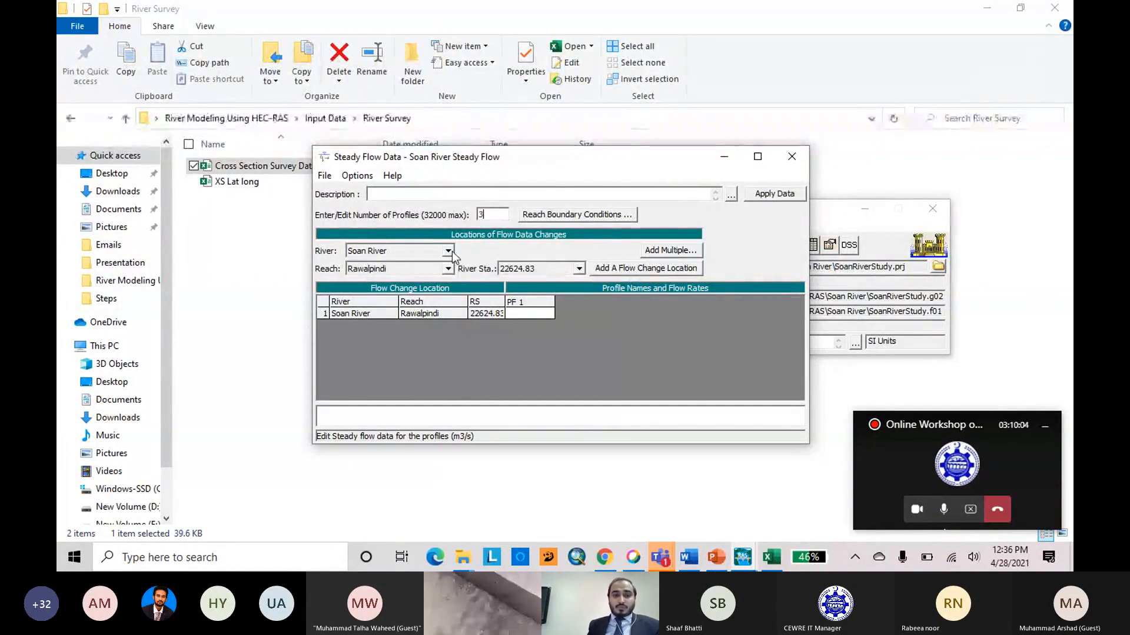
pyautogui.click(653, 320)
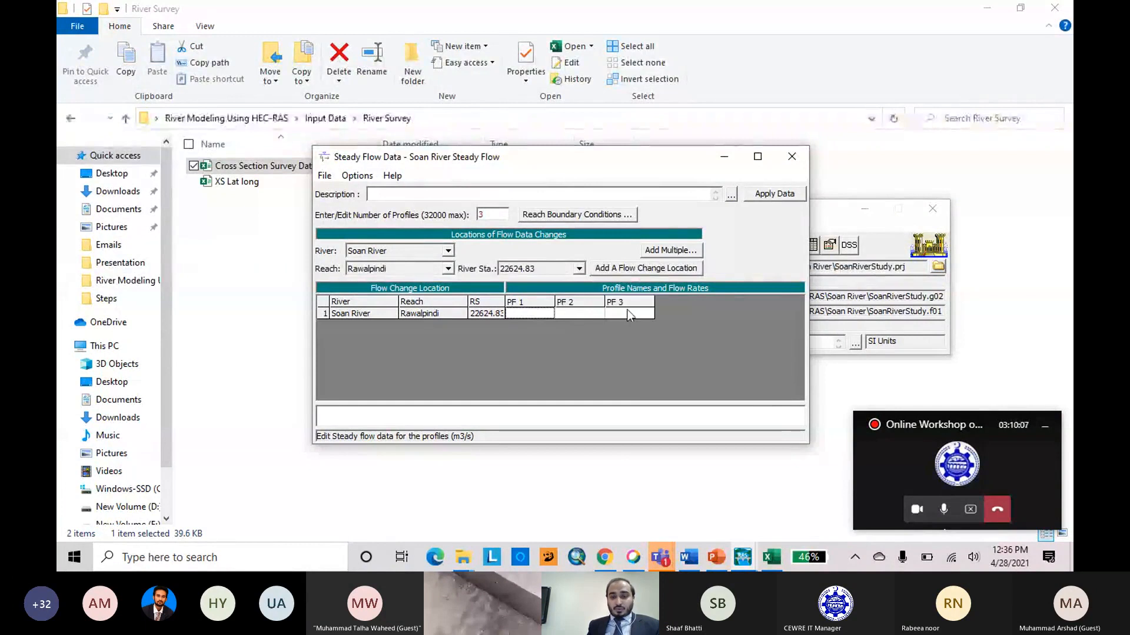
# Switch to the Cross Section Survey Data workbook in Excel and close it.
pyautogui.moveTo(771, 558)
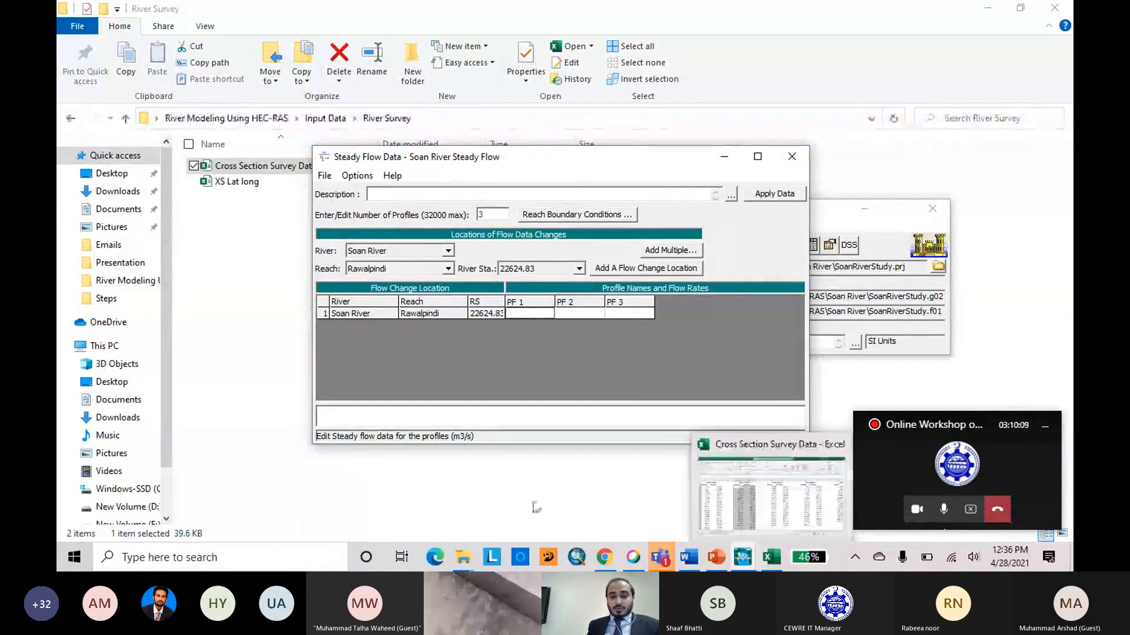
pyautogui.click(830, 479)
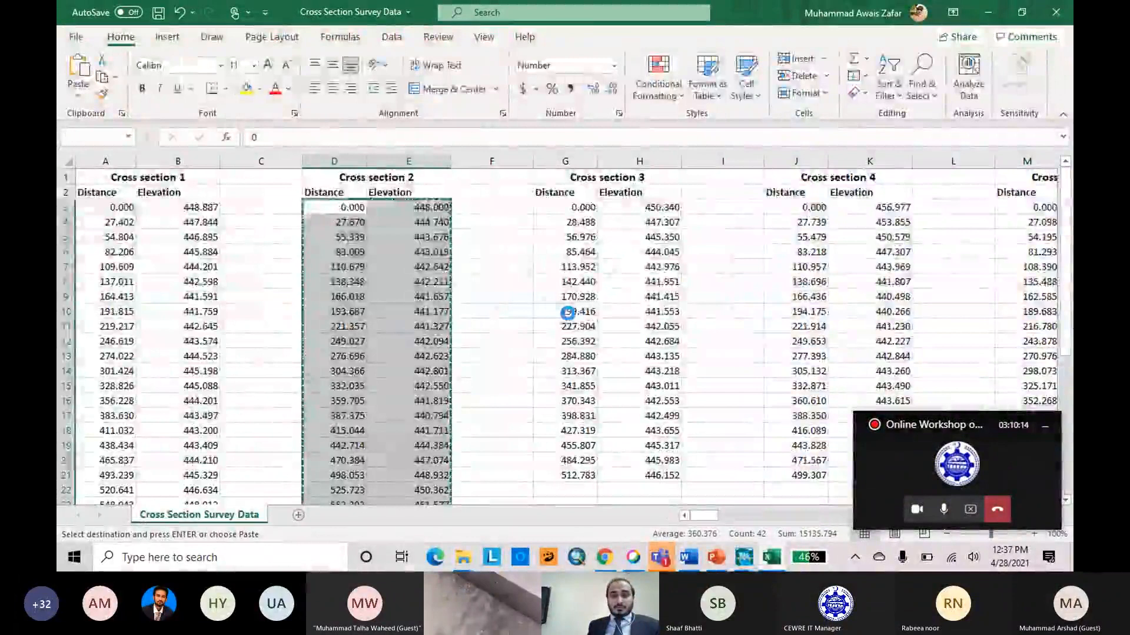
pyautogui.click(1057, 23)
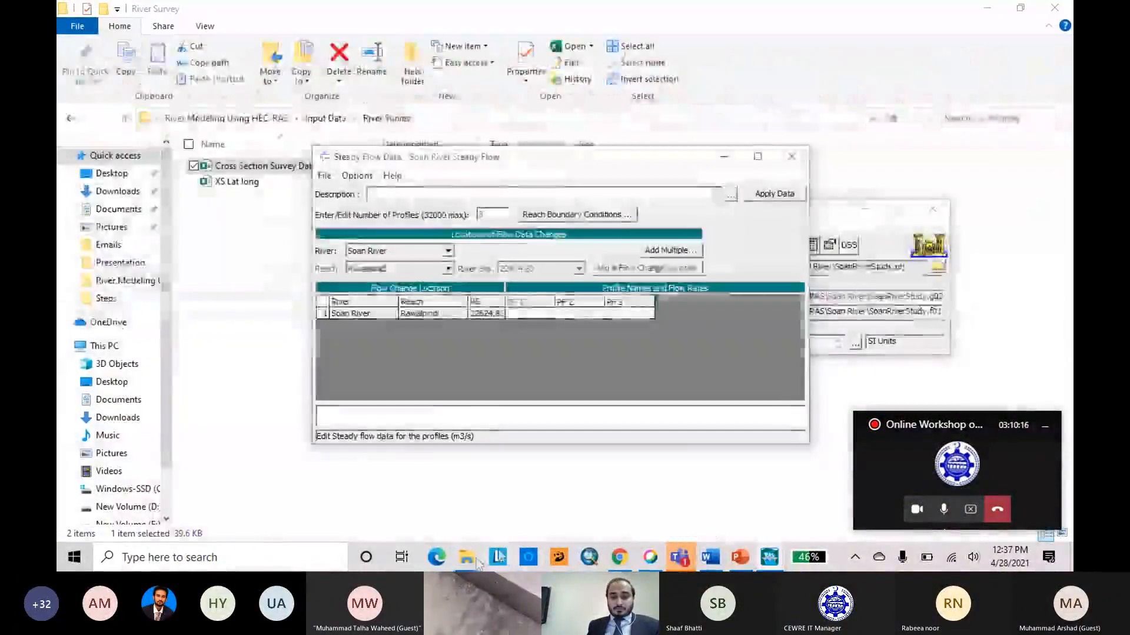
# Open the Discharge Data workbook from the Discharge Data folder under Input Data in File Explorer and maximize it.
pyautogui.moveTo(465, 557)
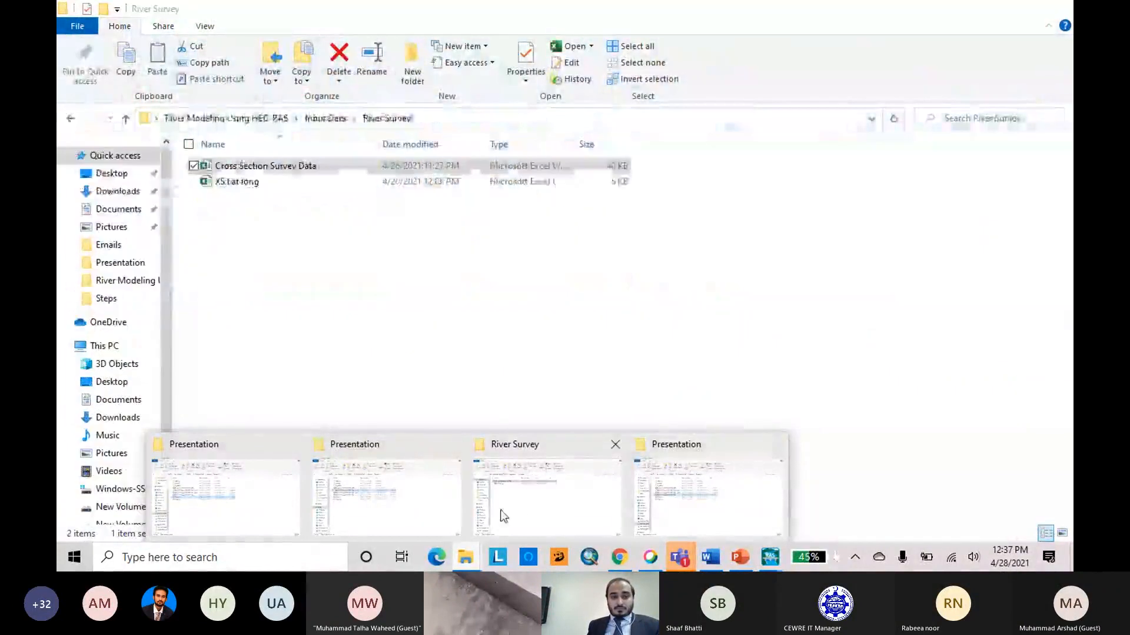
pyautogui.click(503, 516)
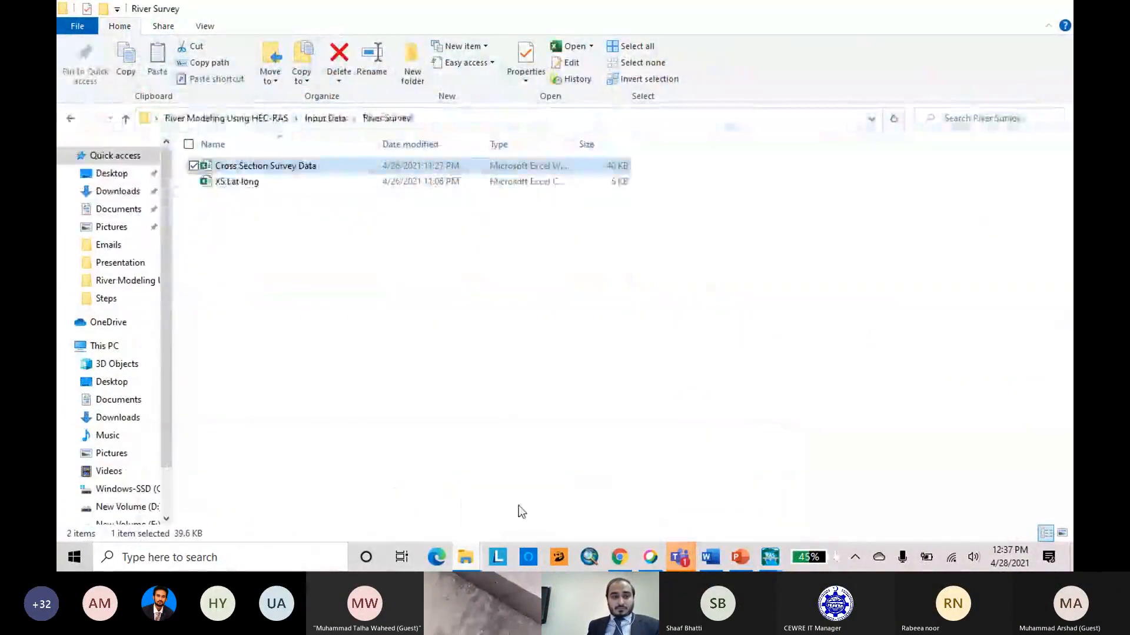
pyautogui.click(127, 119)
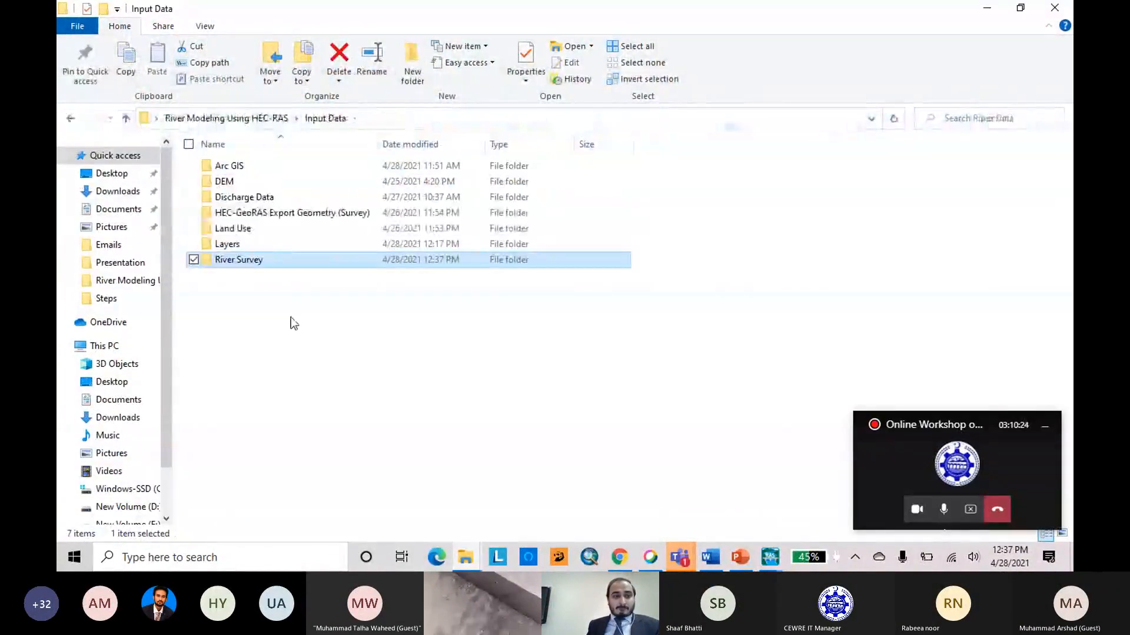
pyautogui.doubleClick(242, 182)
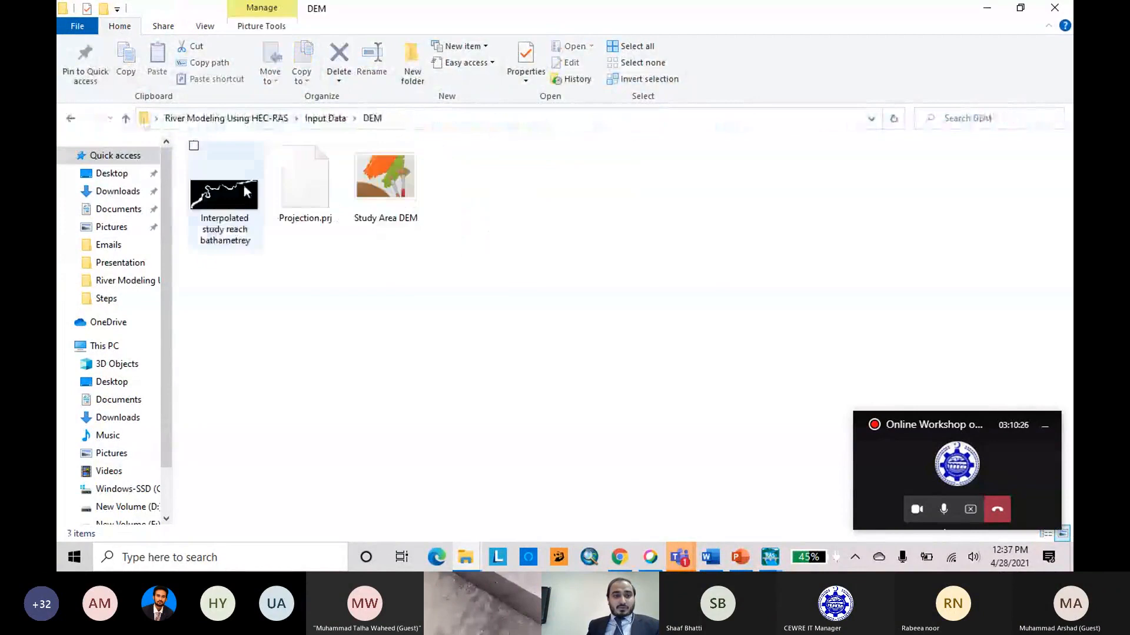
pyautogui.click(126, 118)
pyautogui.doubleClick(247, 194)
pyautogui.click(246, 169)
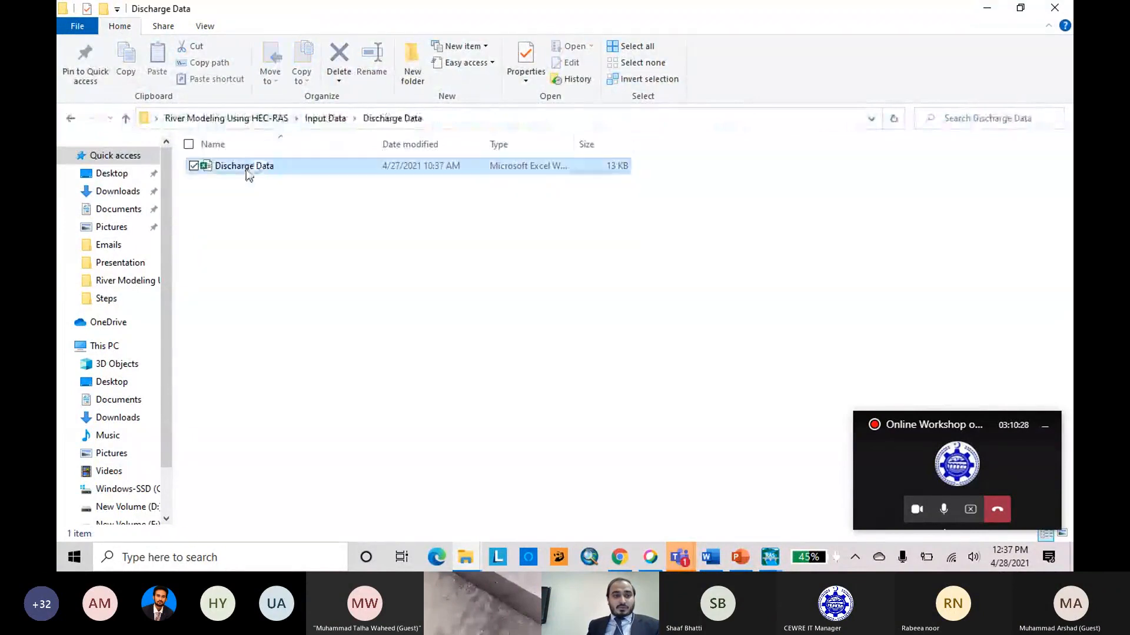
pyautogui.doubleClick(247, 168)
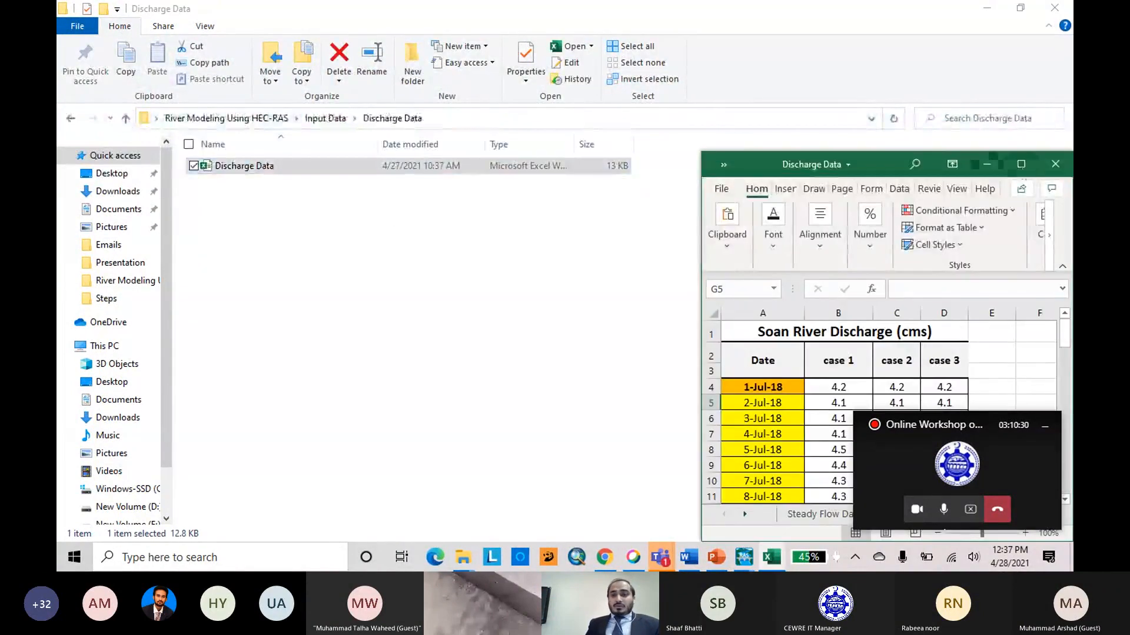
pyautogui.click(1022, 166)
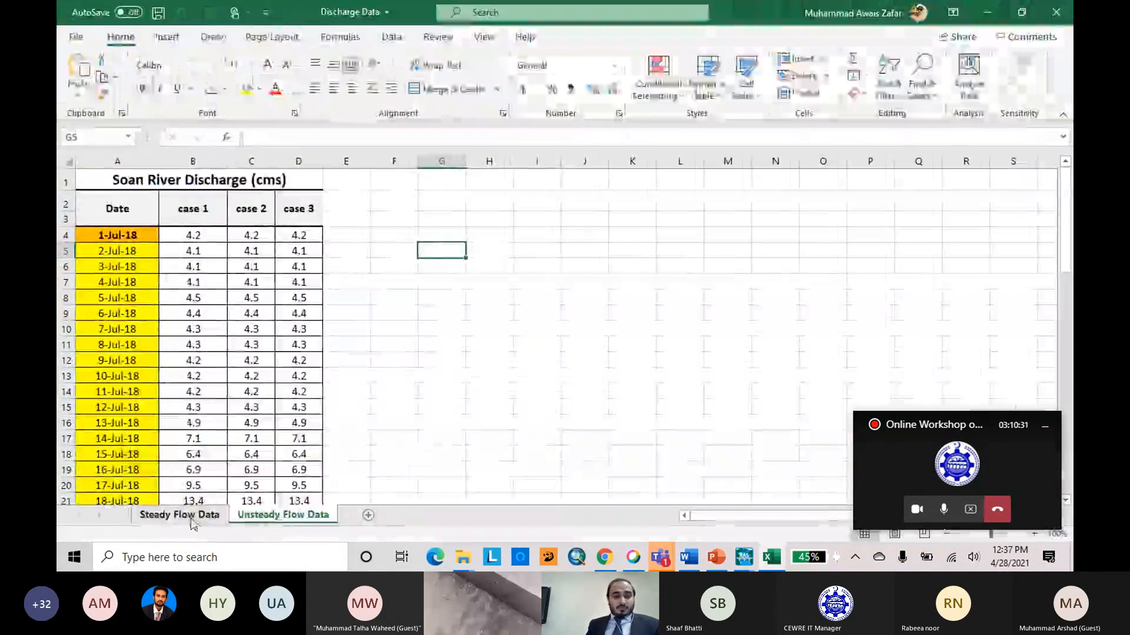
# Copy the discharges 600 to 1500 for PF 2 to PF 5 from the Steady Flow Data sheet and return to HEC-RAS's steady flow editor.
pyautogui.click(189, 518)
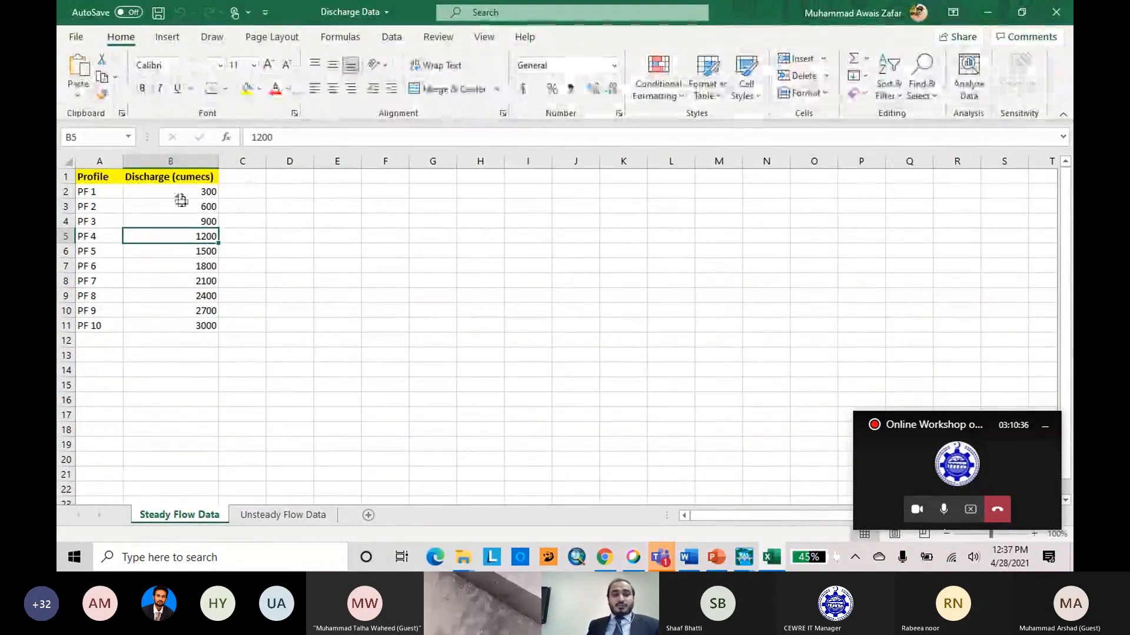
pyautogui.moveTo(182, 203); pyautogui.dragTo(187, 249)
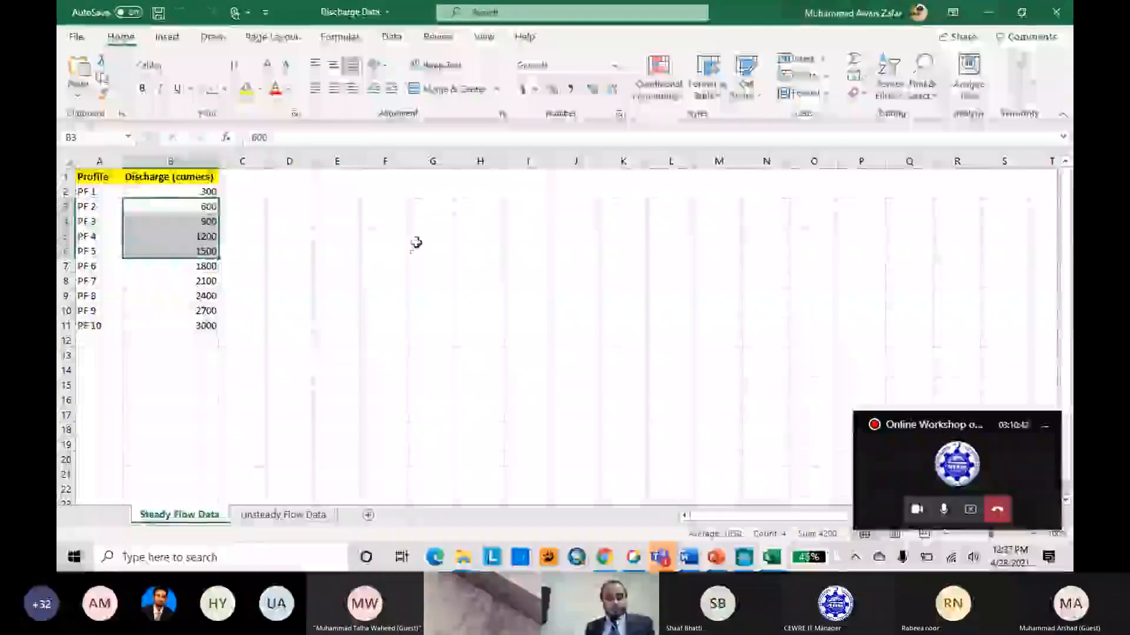
pyautogui.hotkey('ctrl', 'c')
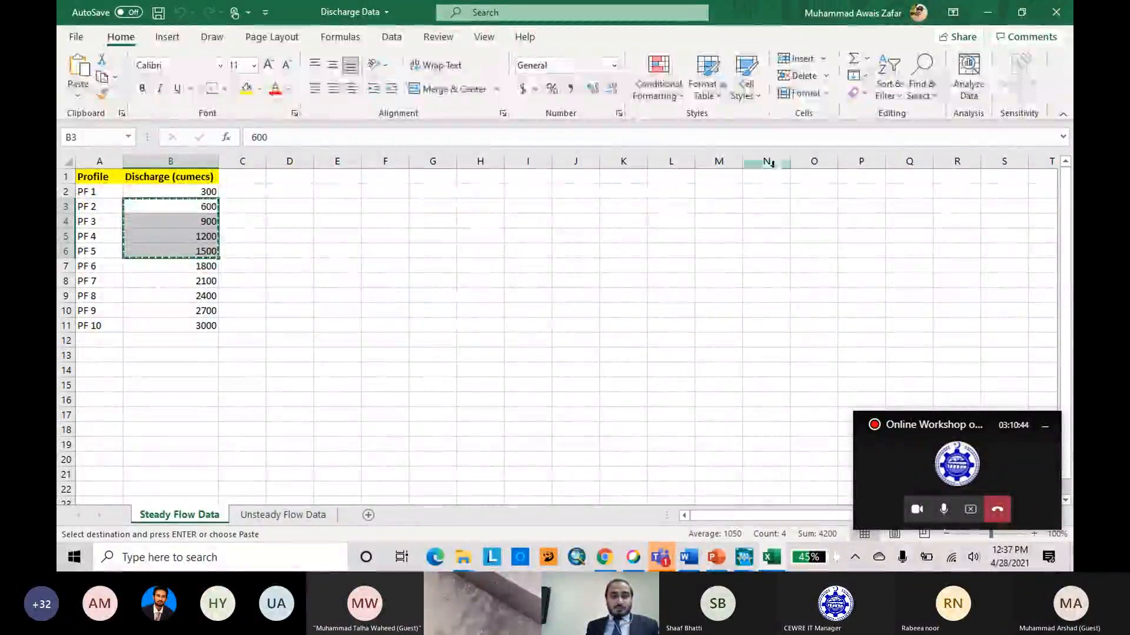
pyautogui.click(996, 9)
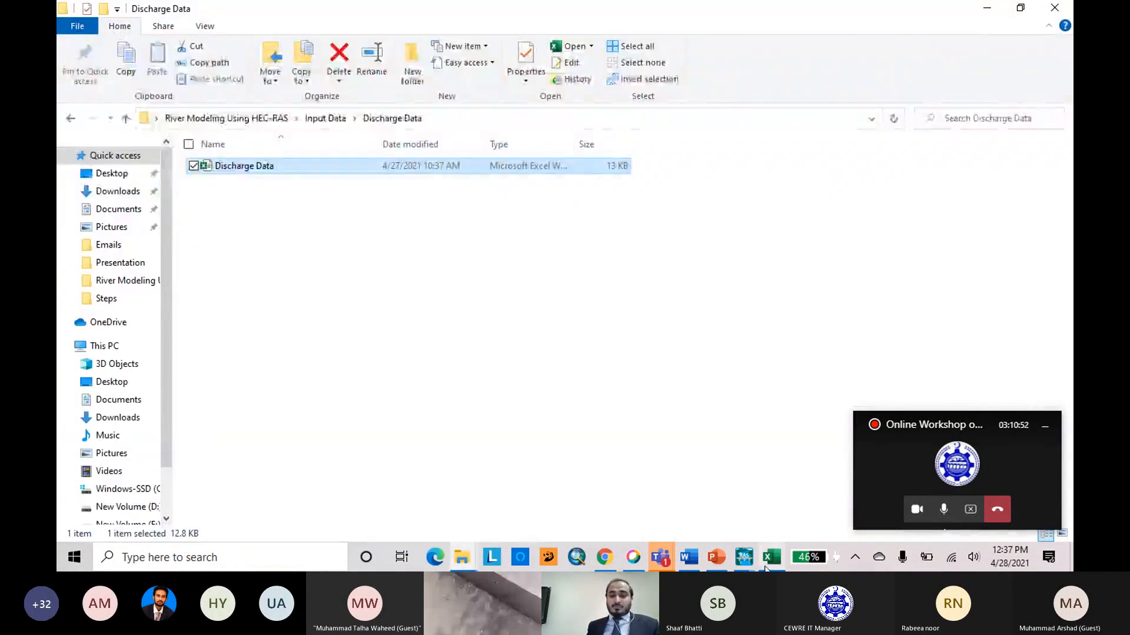
pyautogui.click(771, 557)
pyautogui.moveTo(743, 557)
pyautogui.click(790, 470)
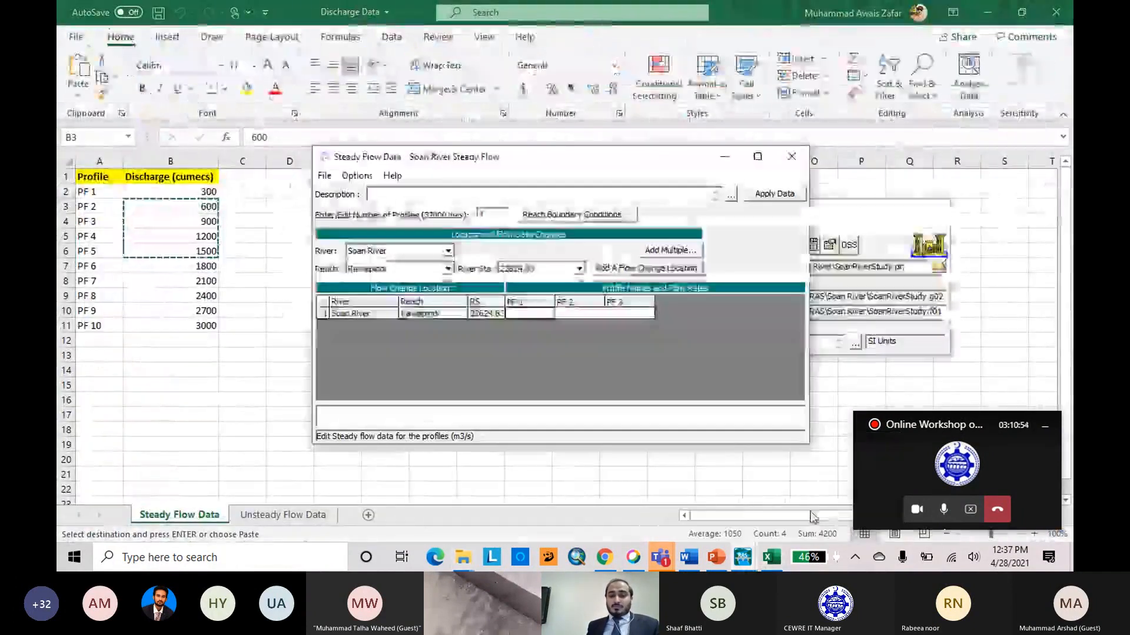
# Enter flow rates of 600, 900 and 1200 for profiles PF 1, PF 2 and PF 3 of the Rawalpindi reach.
pyautogui.click(532, 311)
pyautogui.write('60')
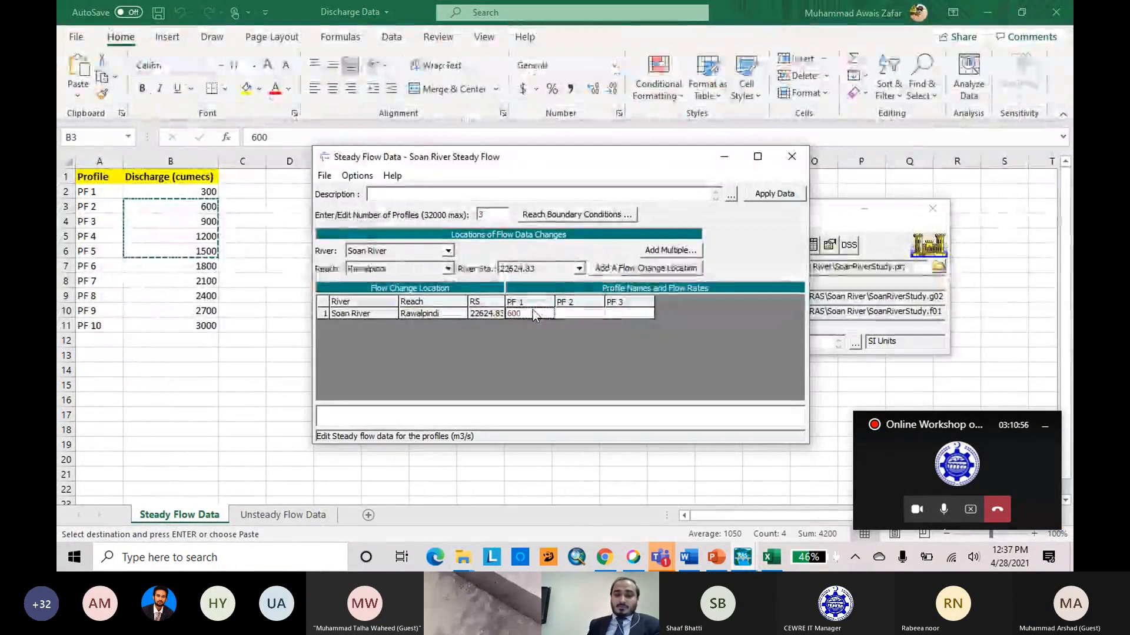
pyautogui.write('0')
pyautogui.press('Tab')
pyautogui.write('90')
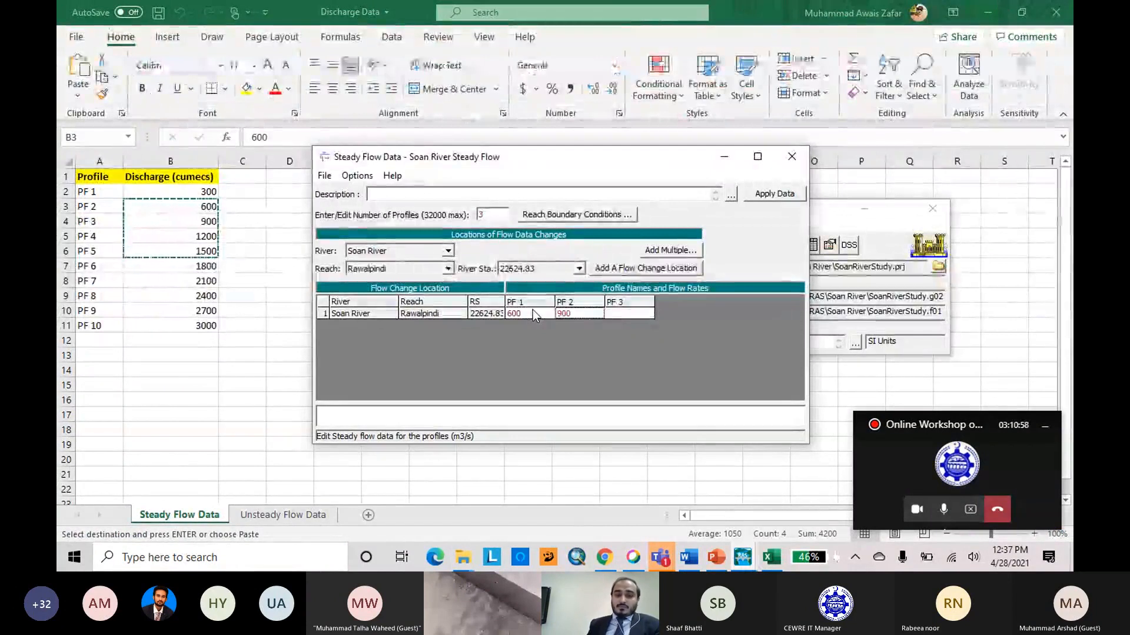
pyautogui.press('Tab')
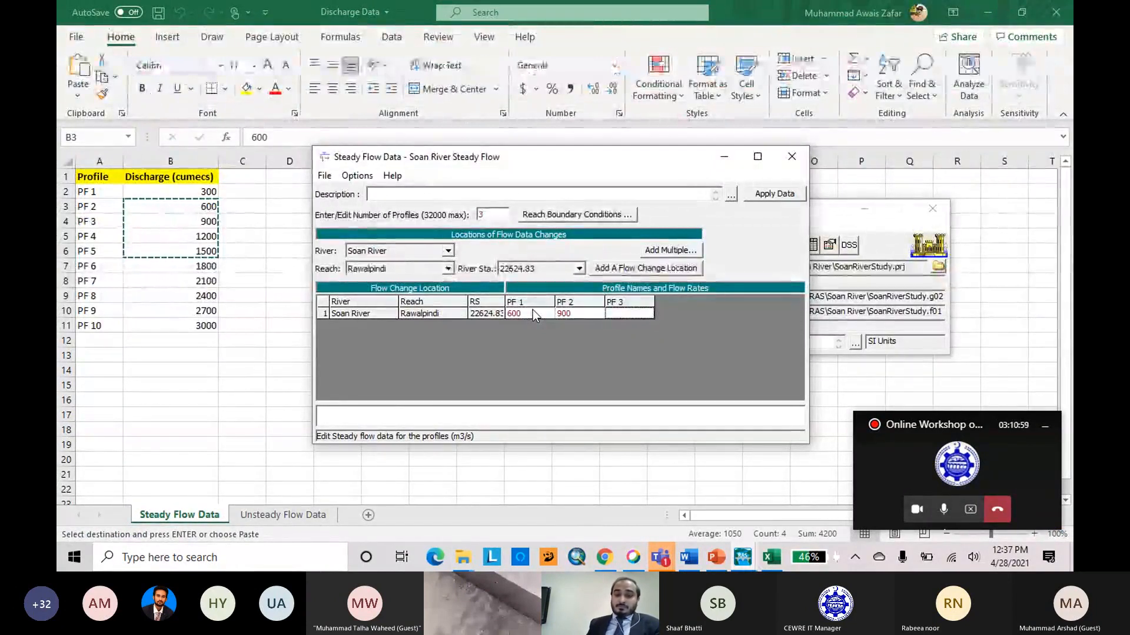
pyautogui.write('1200')
# Increase the number of profiles to 4 and enter a flow rate of 1500 for PF 4.
pyautogui.click(498, 217)
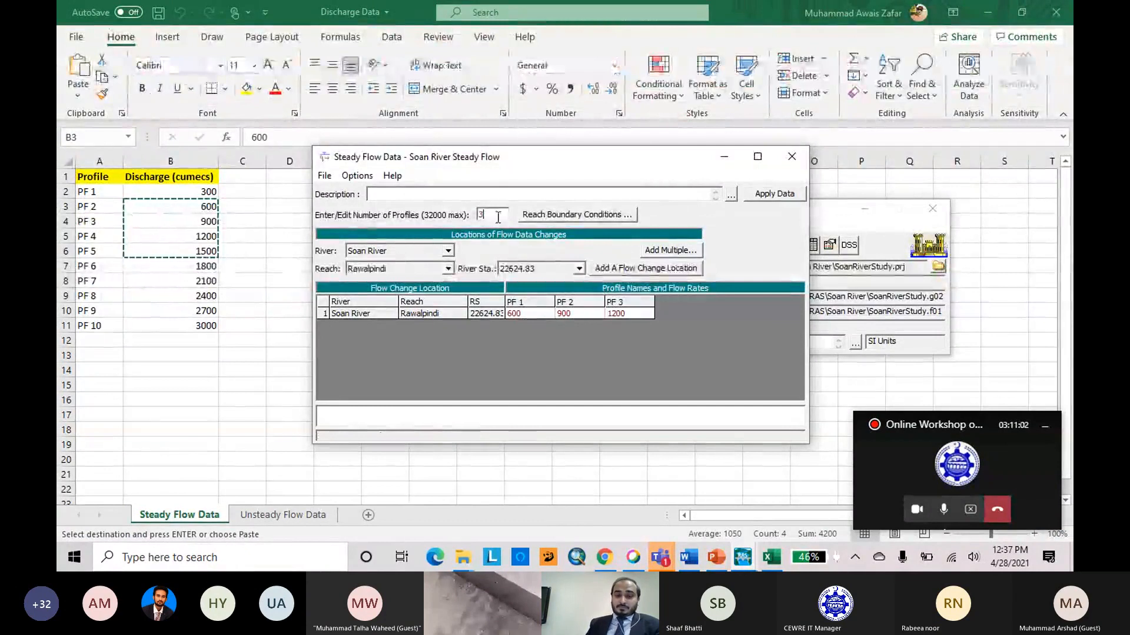
pyautogui.write('4')
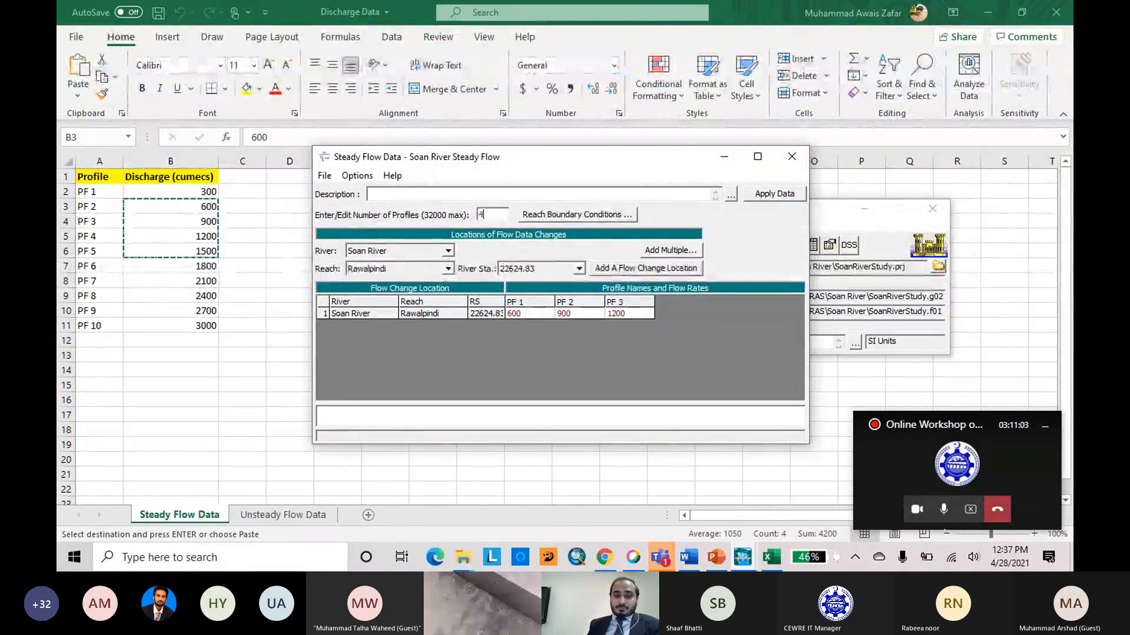
pyautogui.click(631, 337)
pyautogui.click(667, 315)
pyautogui.write('15')
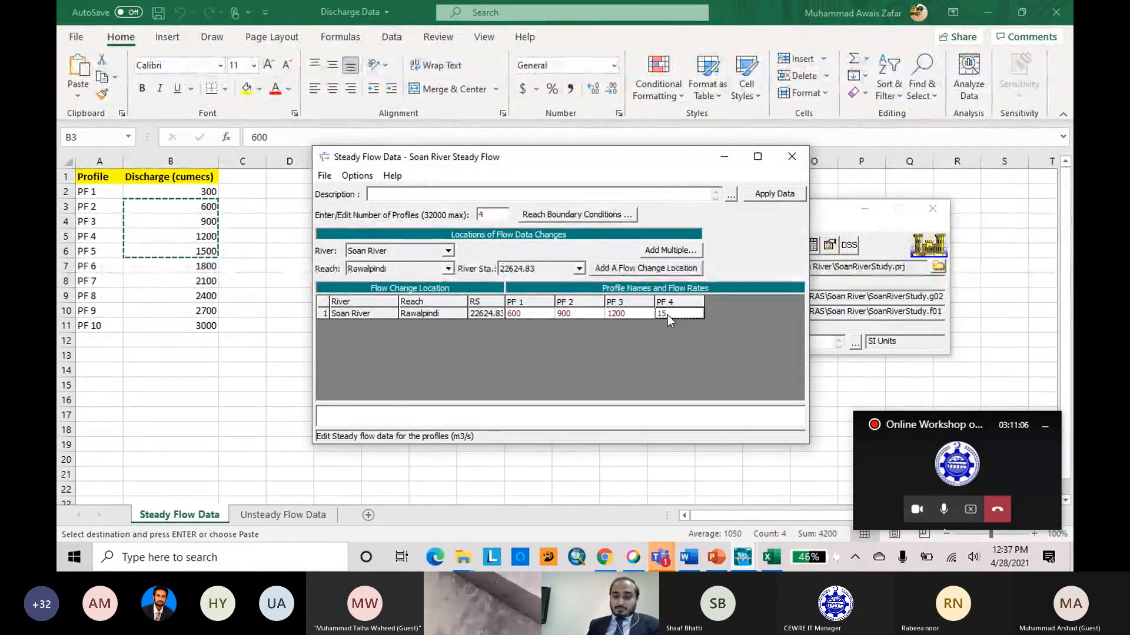
pyautogui.write('00')
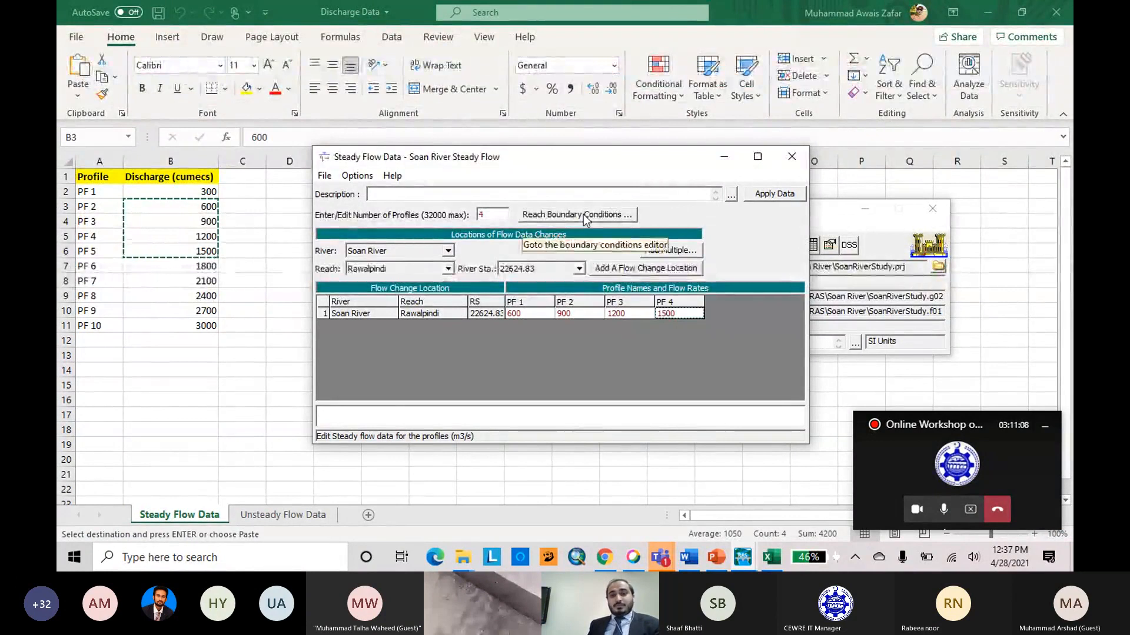
# Set the downstream reach boundary condition for all profiles to Normal Depth with a slope of 0.4.
pyautogui.click(584, 214)
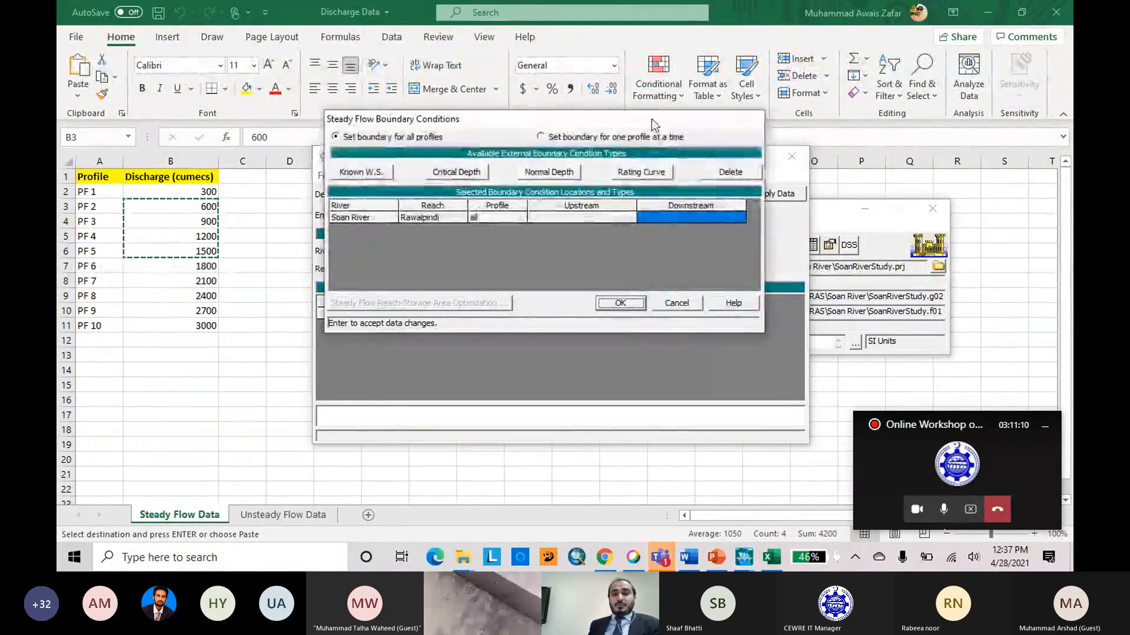
pyautogui.moveTo(651, 119); pyautogui.dragTo(606, 149)
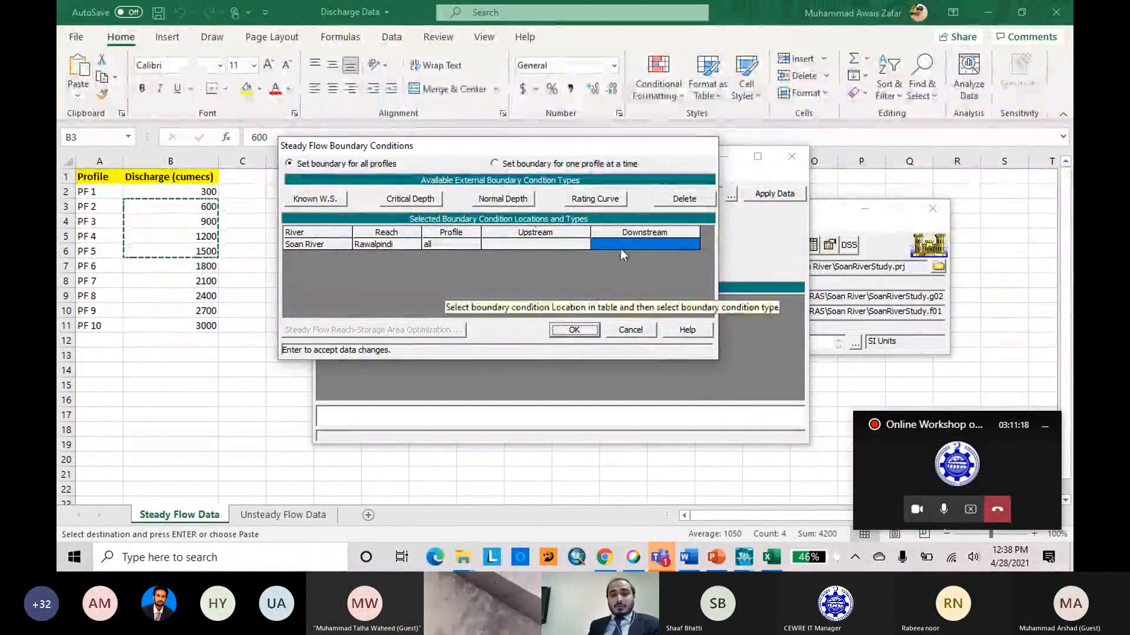
pyautogui.click(510, 201)
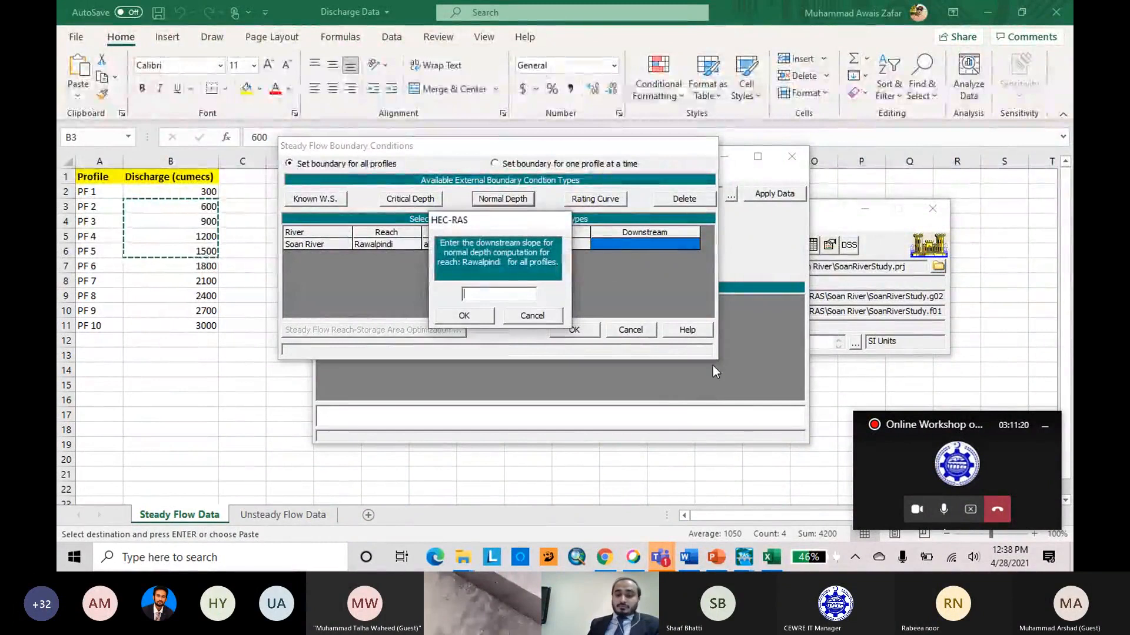
pyautogui.write('0.04')
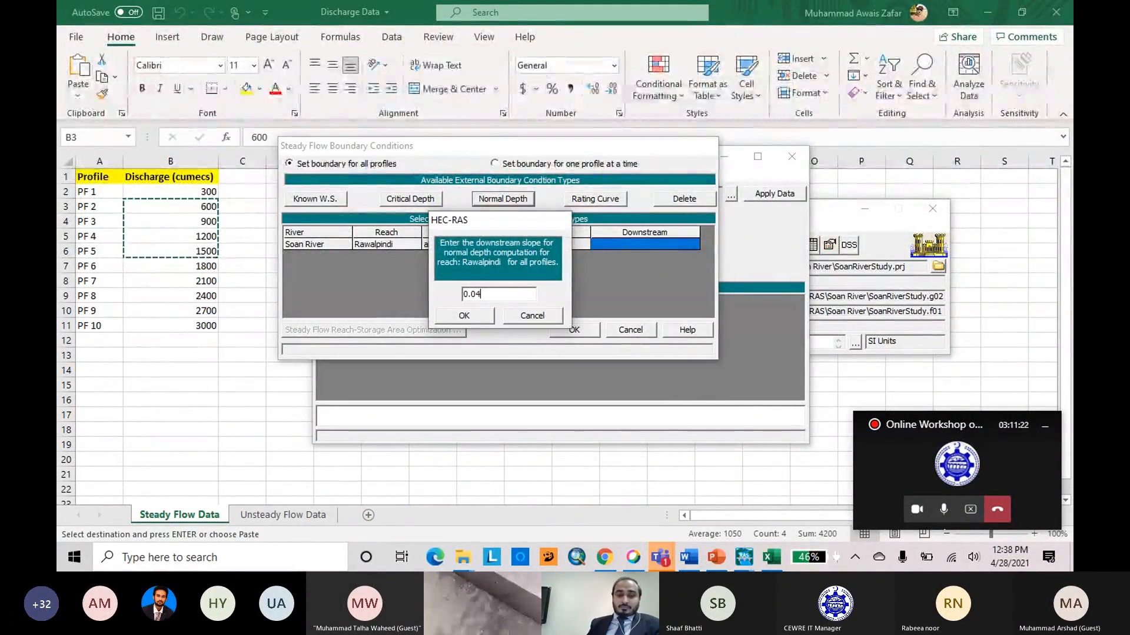
pyautogui.press('BackSpace')
pyautogui.press('BackSpace')
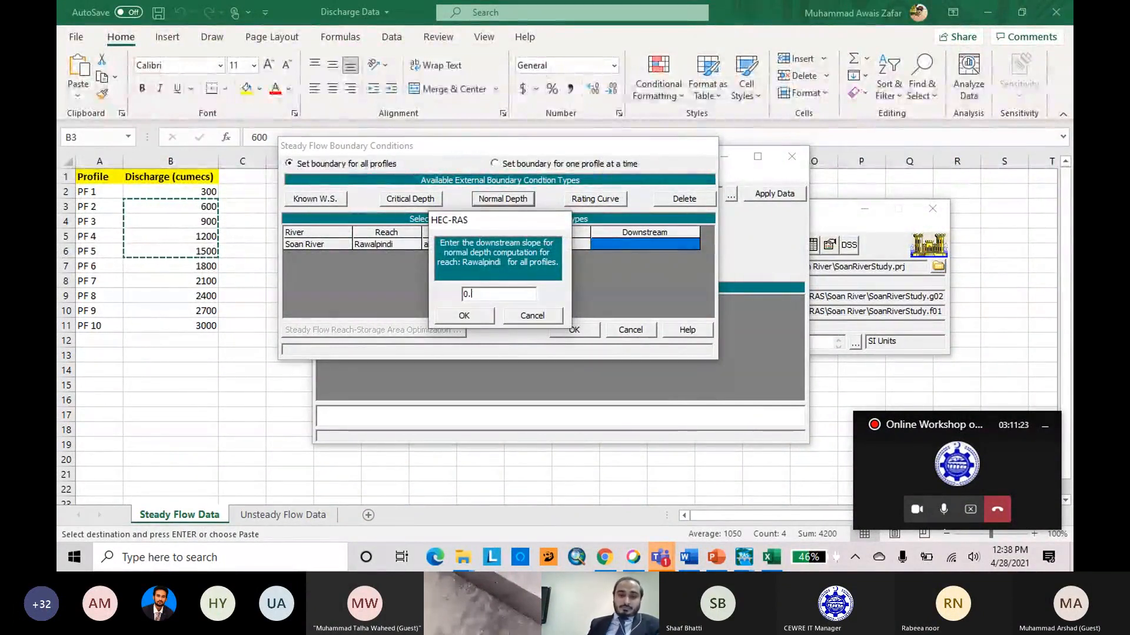
pyautogui.write('4')
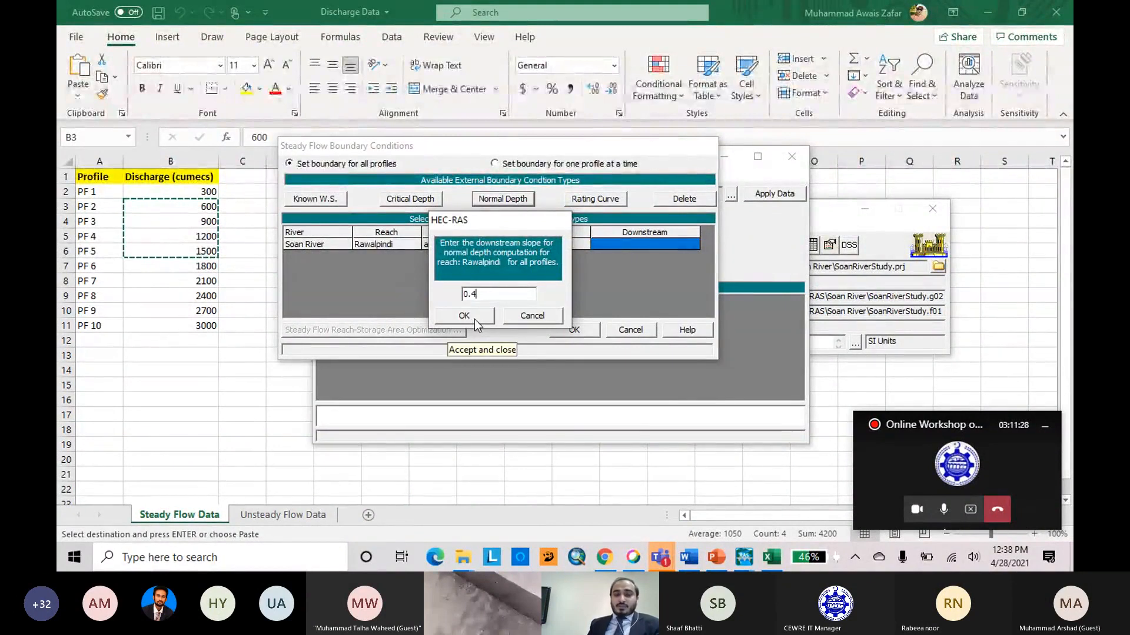
pyautogui.click(474, 318)
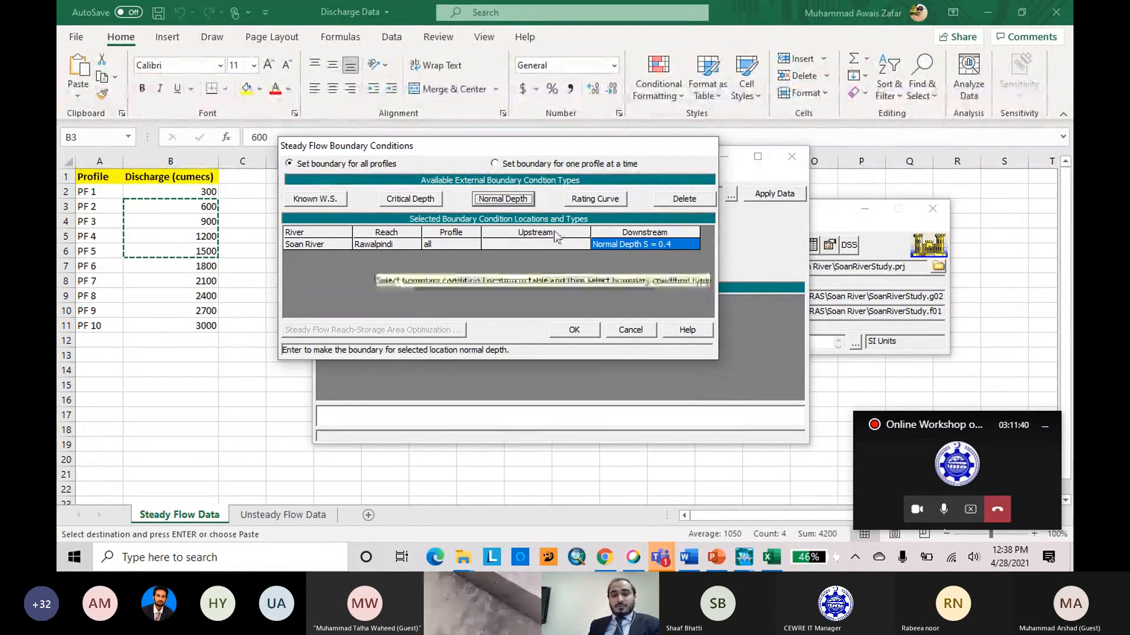
pyautogui.click(584, 330)
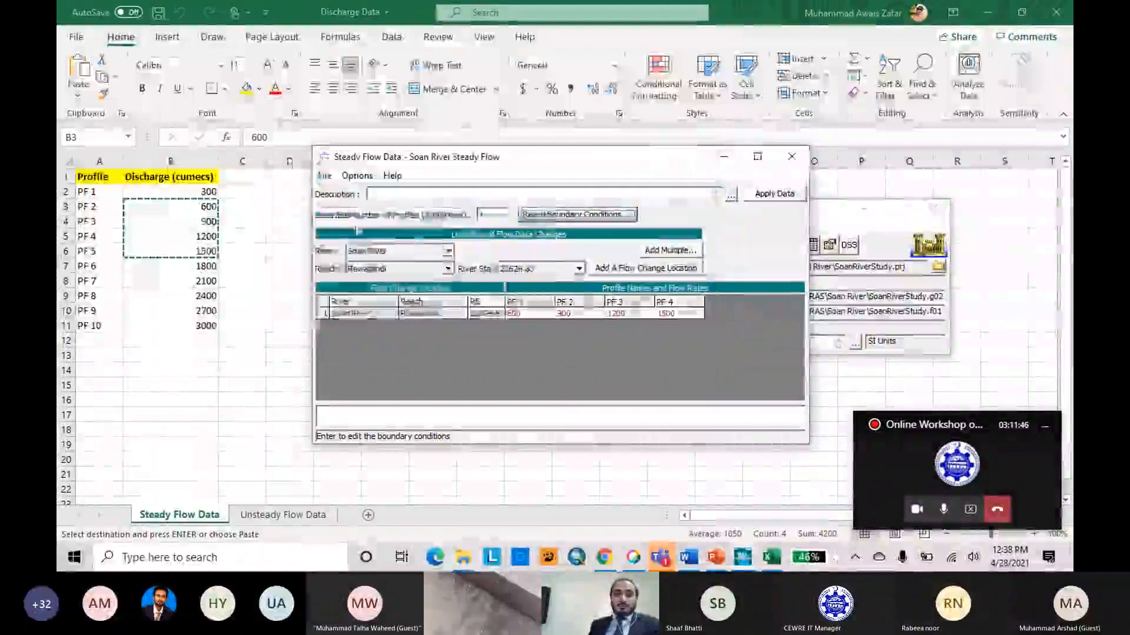
# Save the steady flow data and close its editor.
pyautogui.click(324, 176)
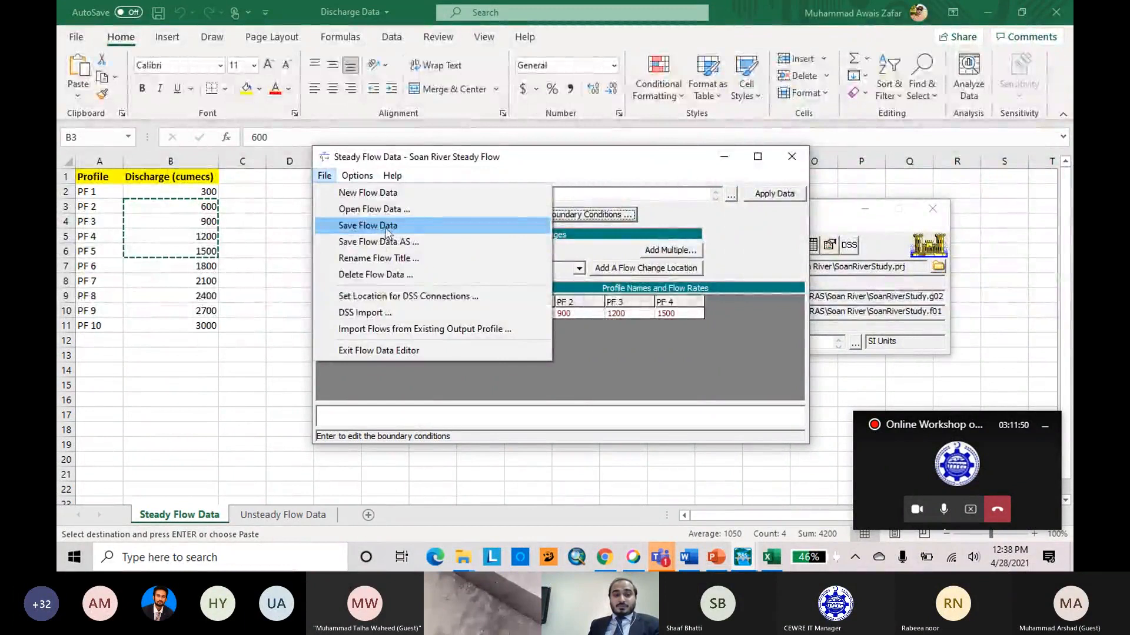
pyautogui.click(386, 227)
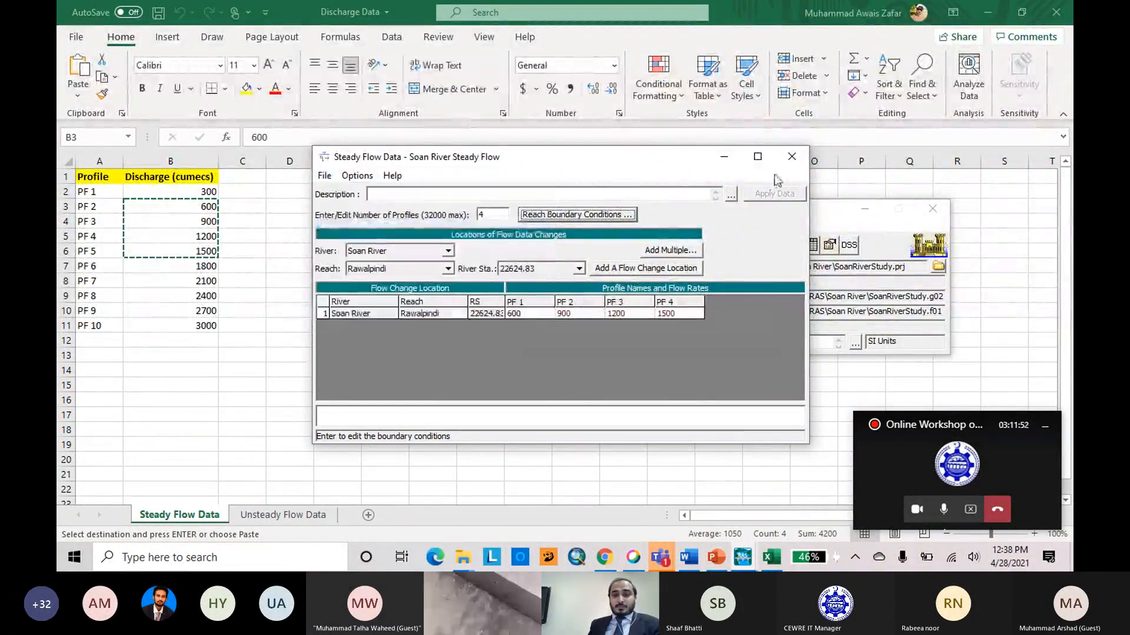
pyautogui.click(787, 155)
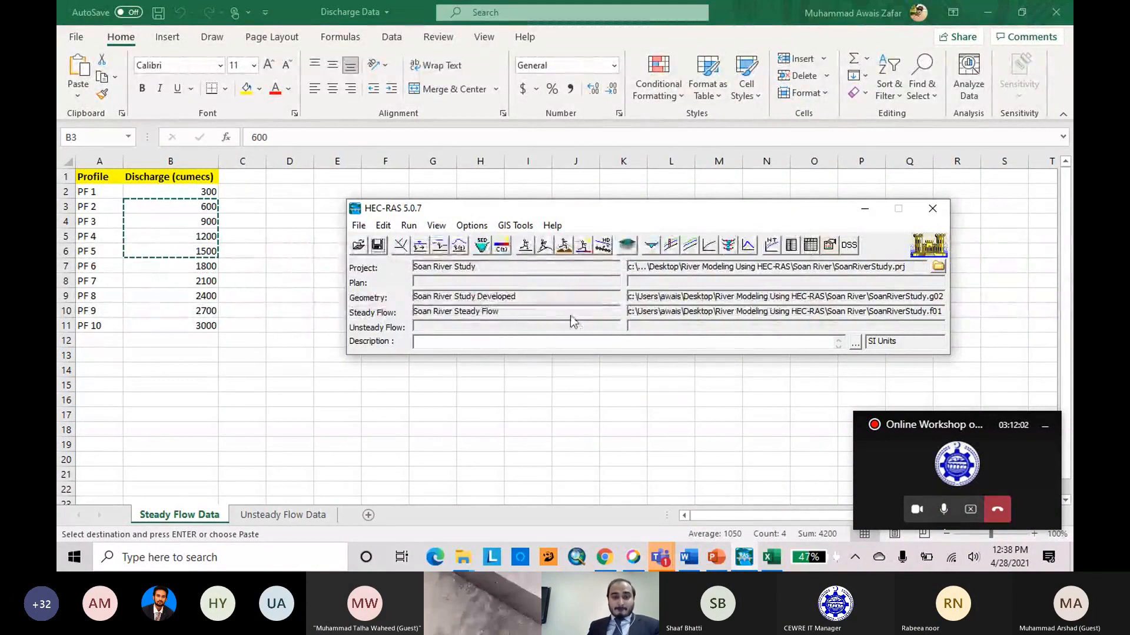
# Create a new steady flow analysis plan titled "Soan River Steady Plan" with the short identifier "1D Steady".
pyautogui.click(525, 246)
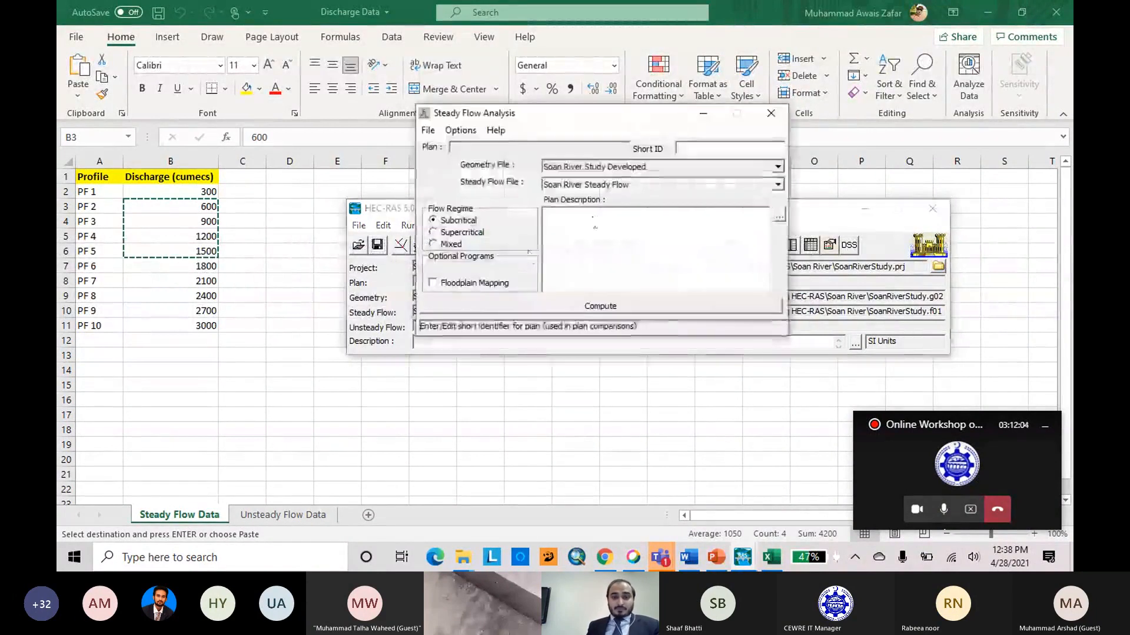
pyautogui.click(427, 131)
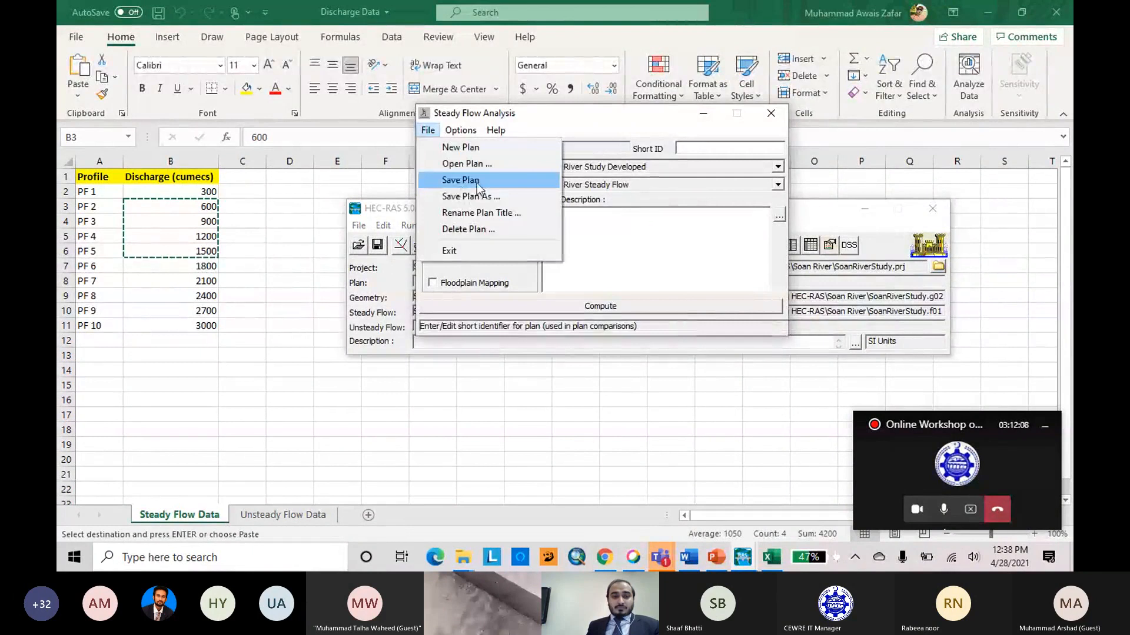
pyautogui.click(428, 131)
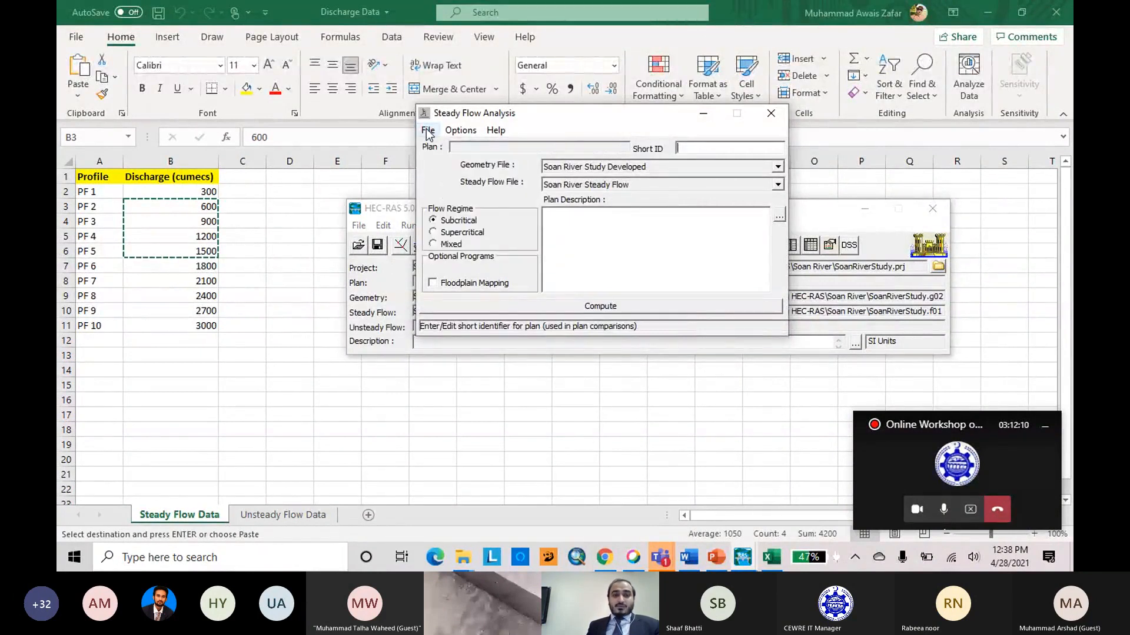
pyautogui.click(428, 131)
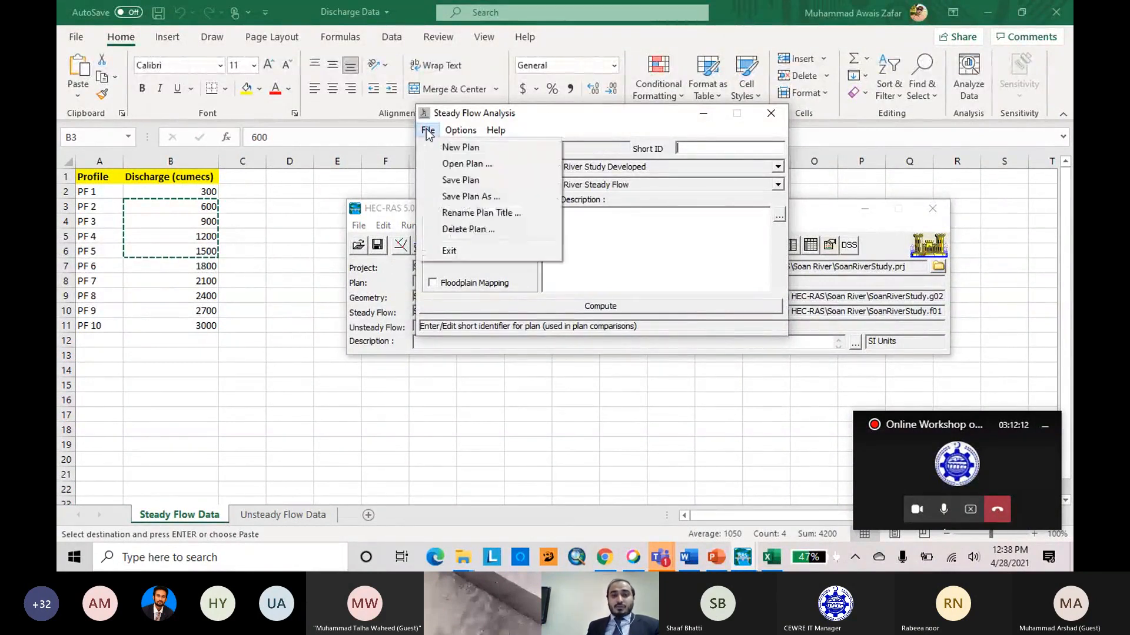
pyautogui.click(545, 126)
pyautogui.click(428, 130)
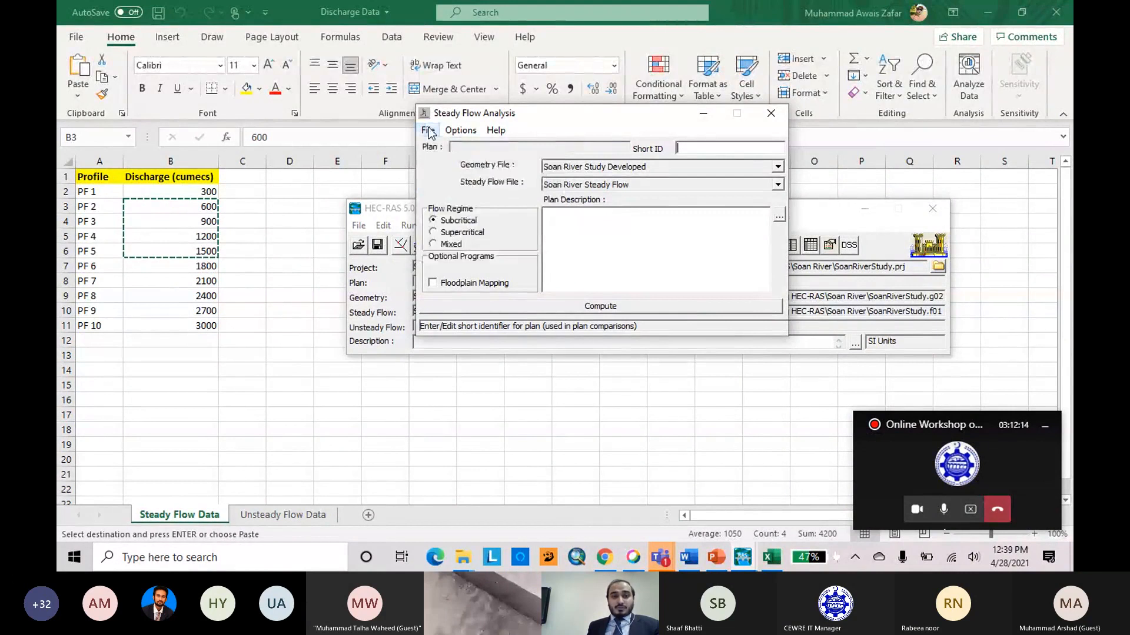
pyautogui.click(464, 147)
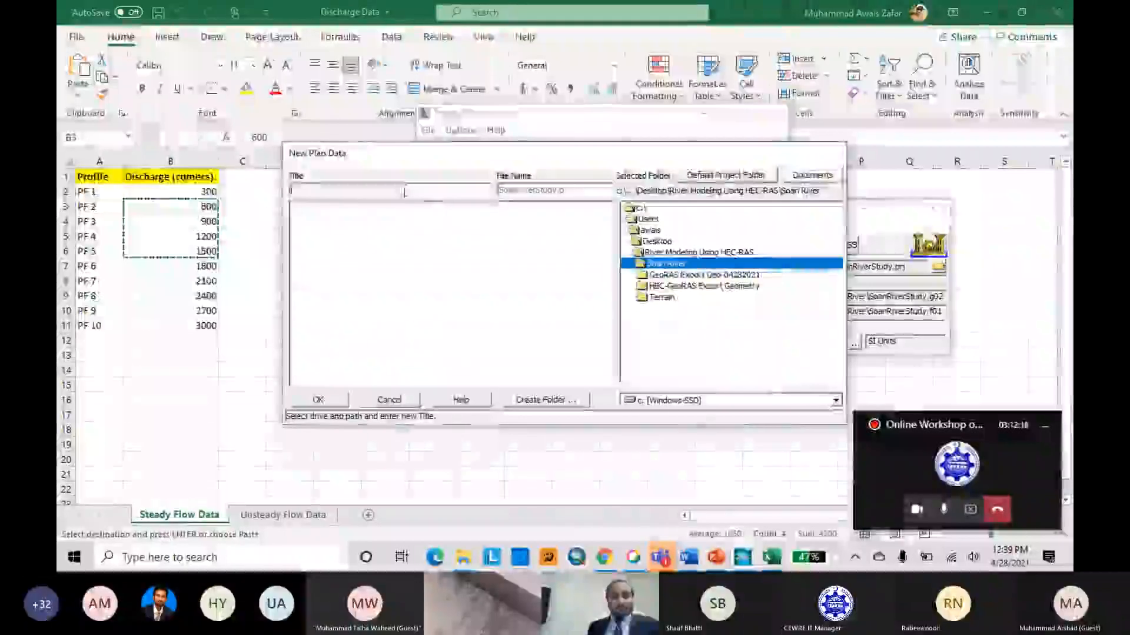
pyautogui.write('Soan ')
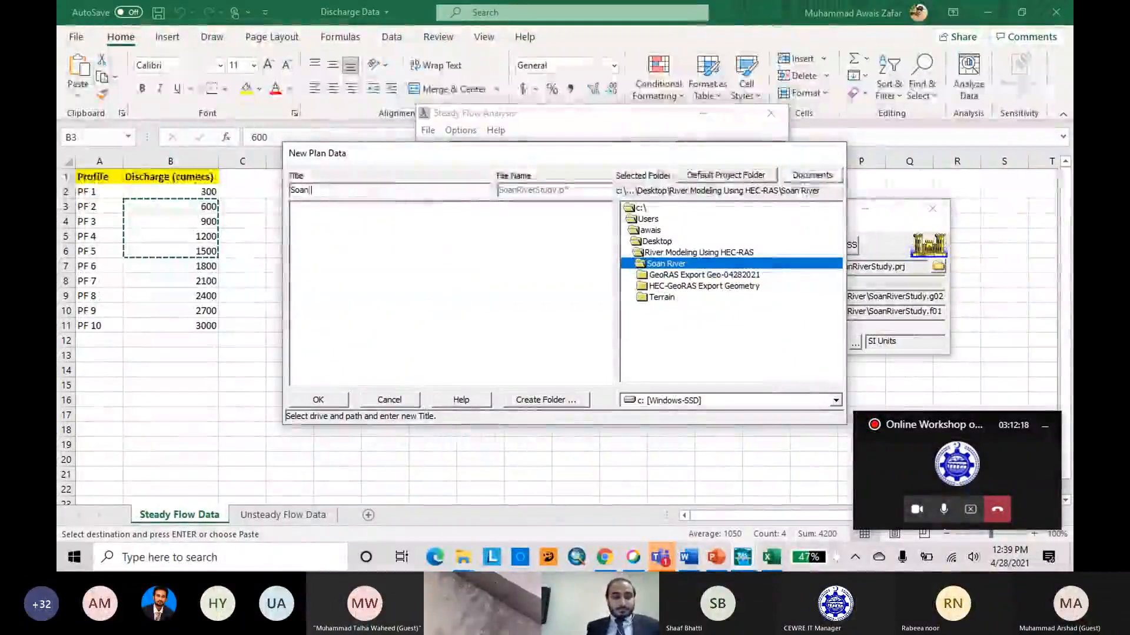
pyautogui.write('River S')
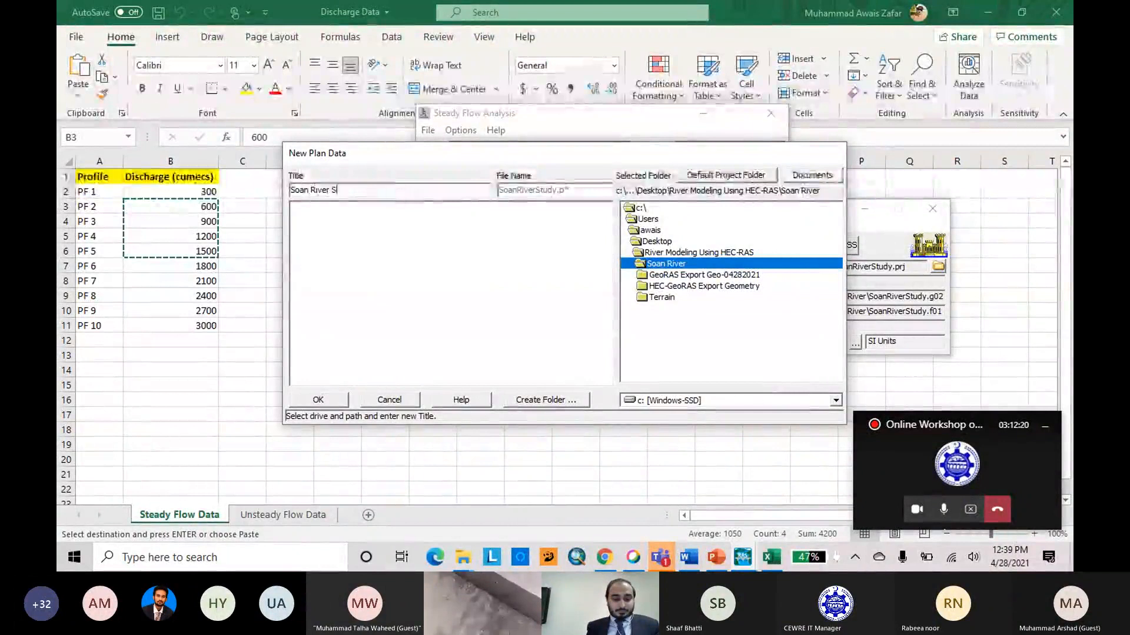
pyautogui.write('teady Plan')
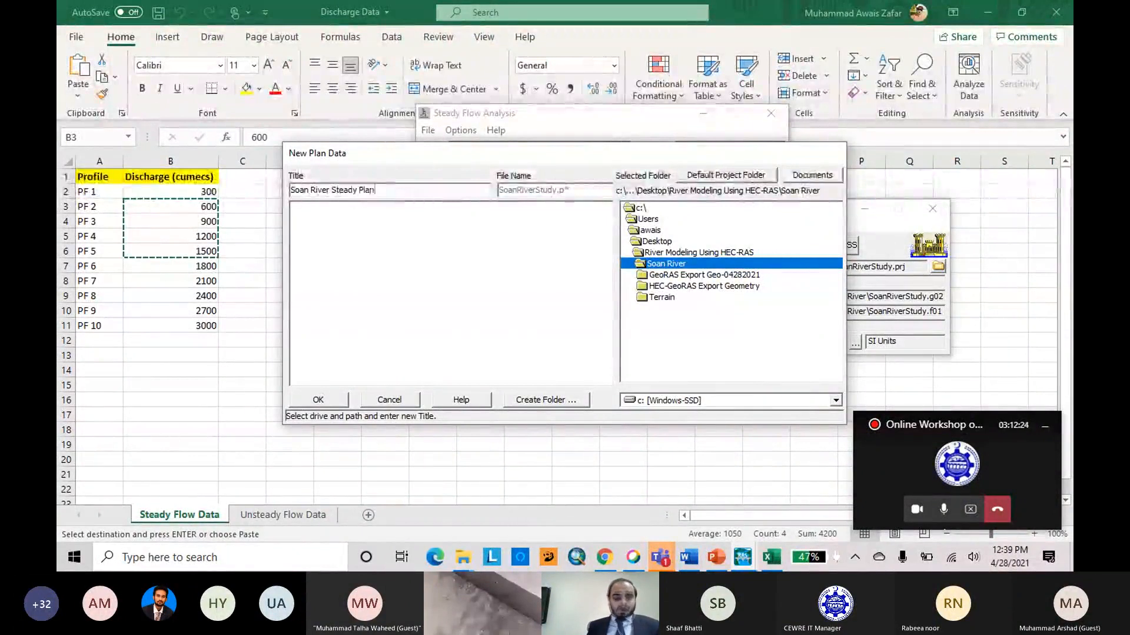
pyautogui.click(342, 405)
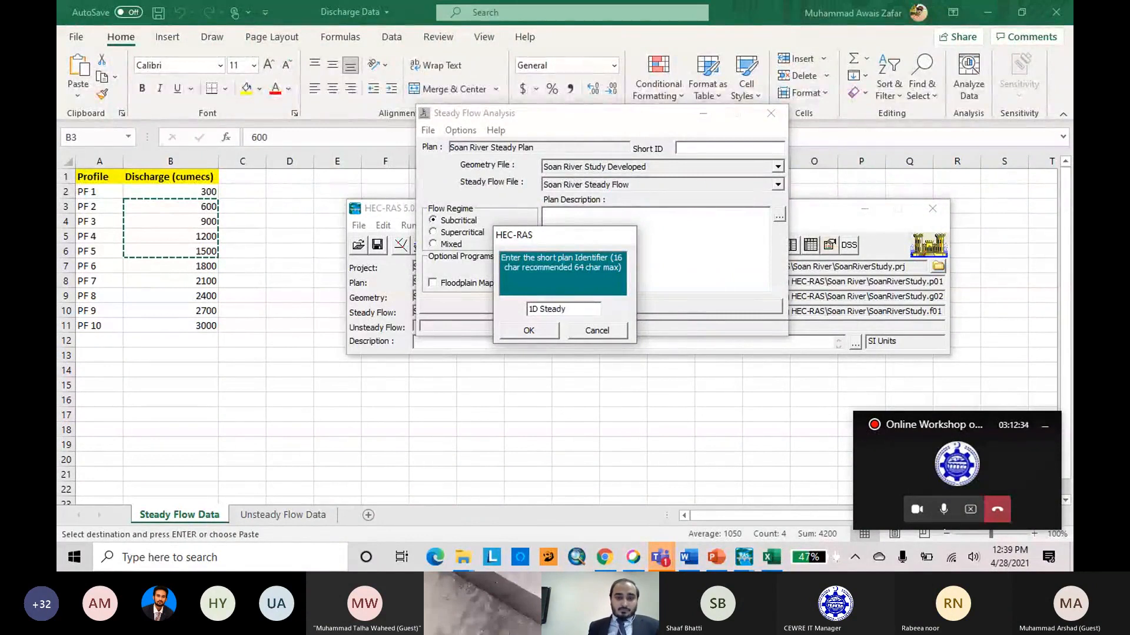
pyautogui.write('1D Steady')
pyautogui.click(539, 330)
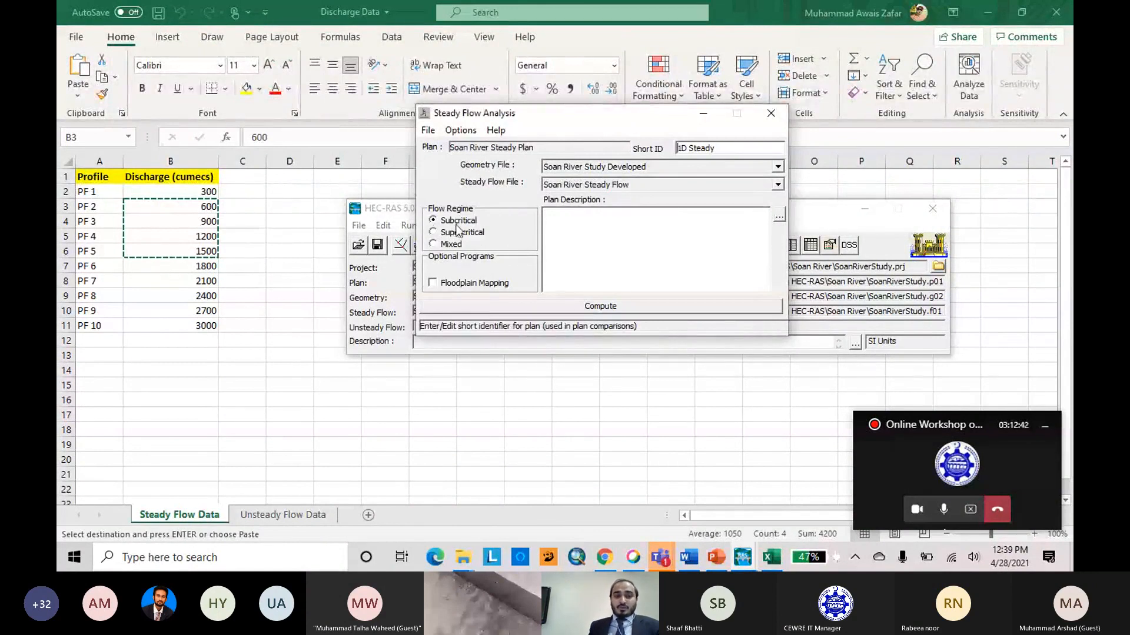
# Compute the steady flow simulation, dismiss the computation report, save the plan and close the analysis window.
pyautogui.click(650, 308)
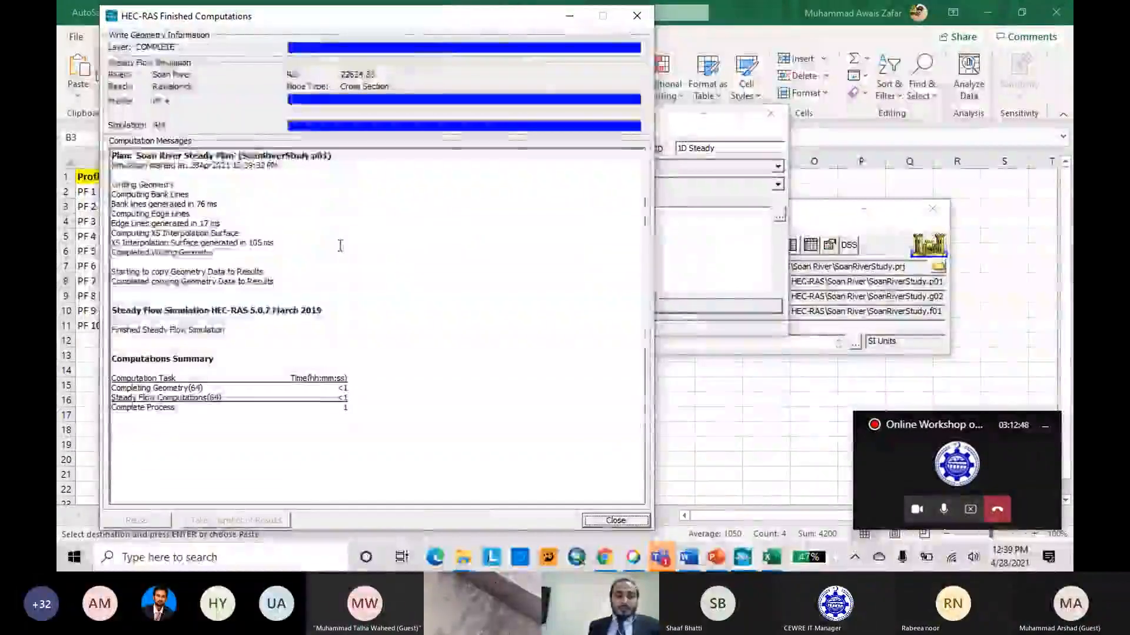
pyautogui.press('Return')
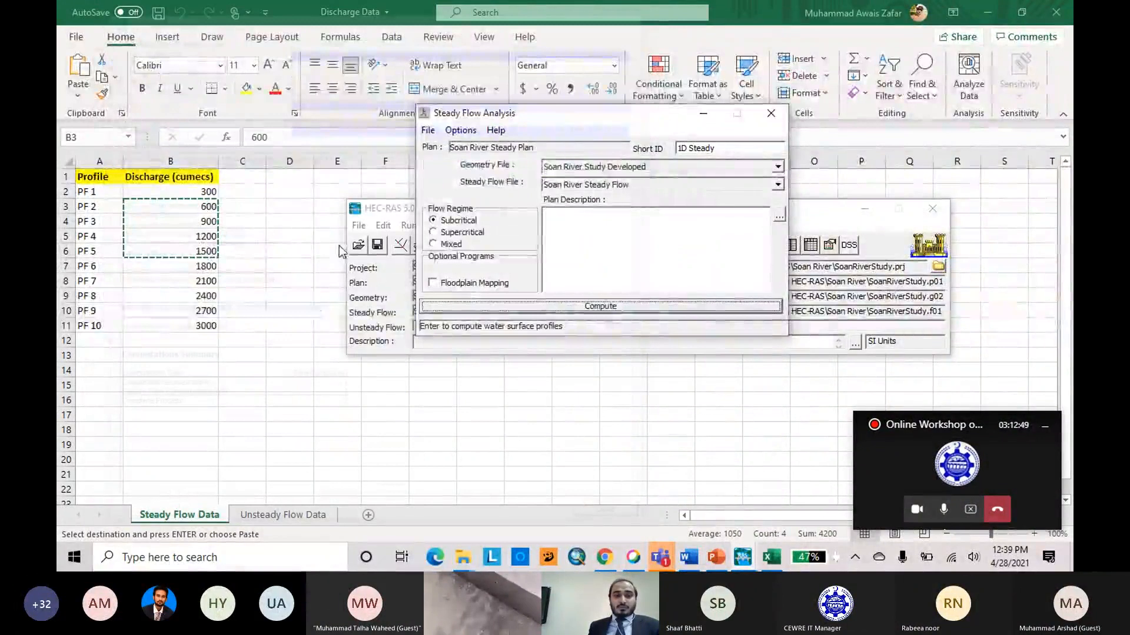
pyautogui.click(428, 130)
pyautogui.click(472, 182)
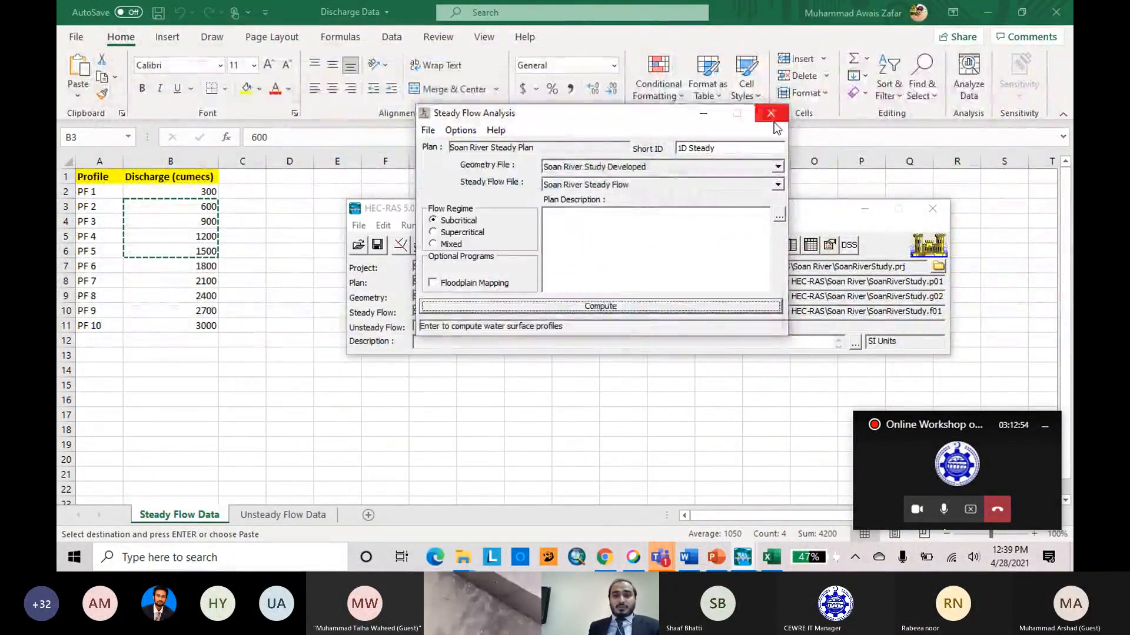
pyautogui.click(772, 115)
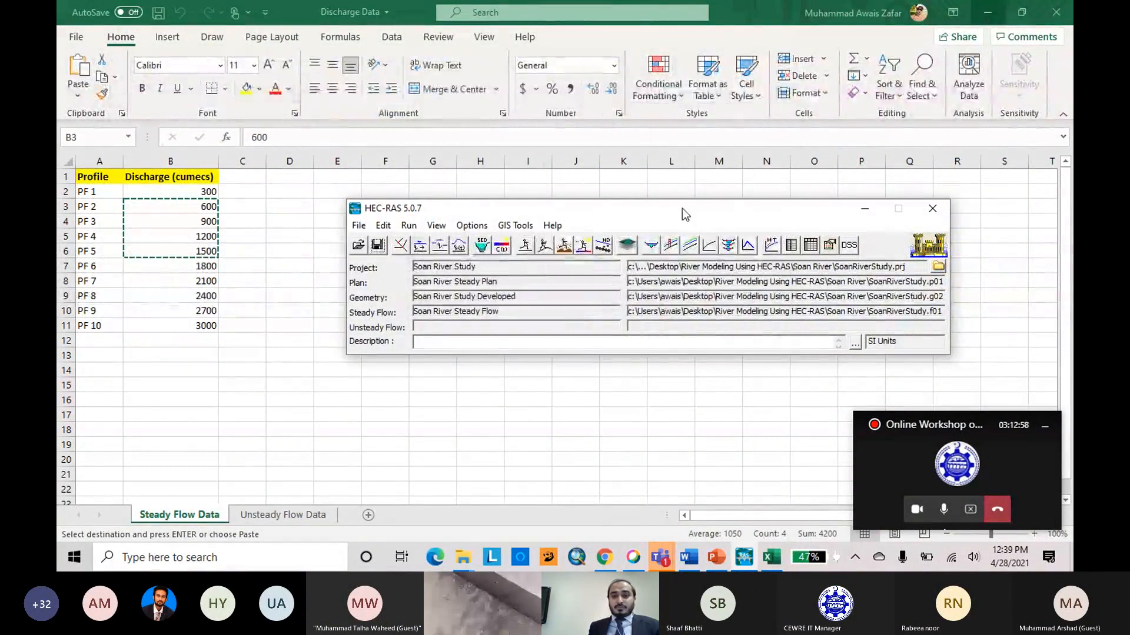
# Open the cross section plot in a maximized window and browse through the river stations of the Rawalpindi reach to station 20734.18.
pyautogui.moveTo(683, 208); pyautogui.dragTo(612, 209)
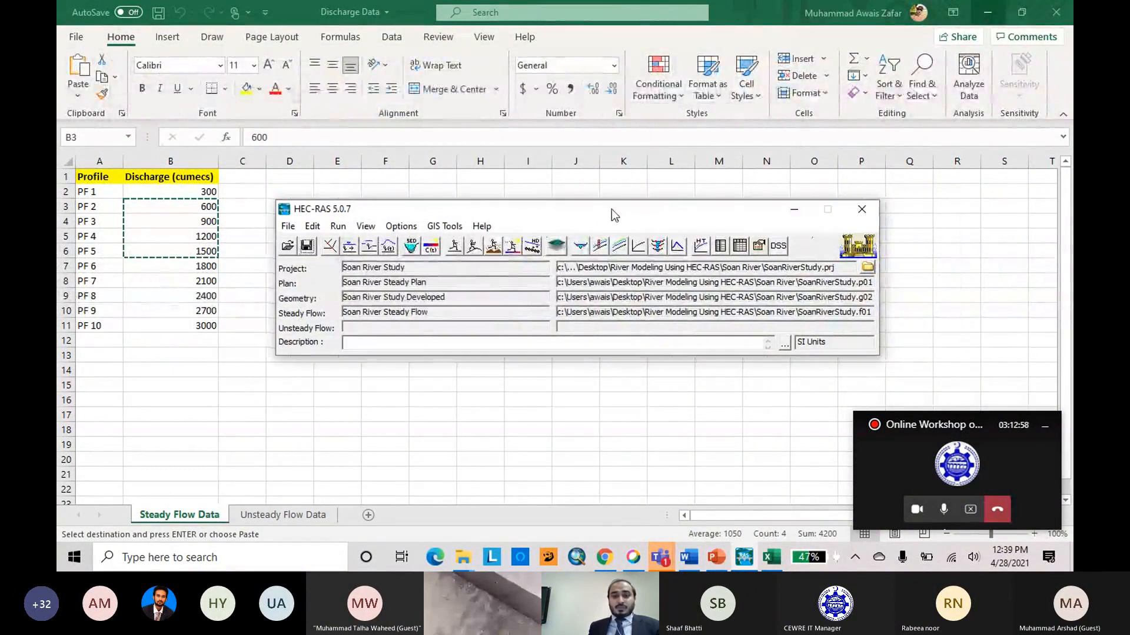
pyautogui.click(581, 242)
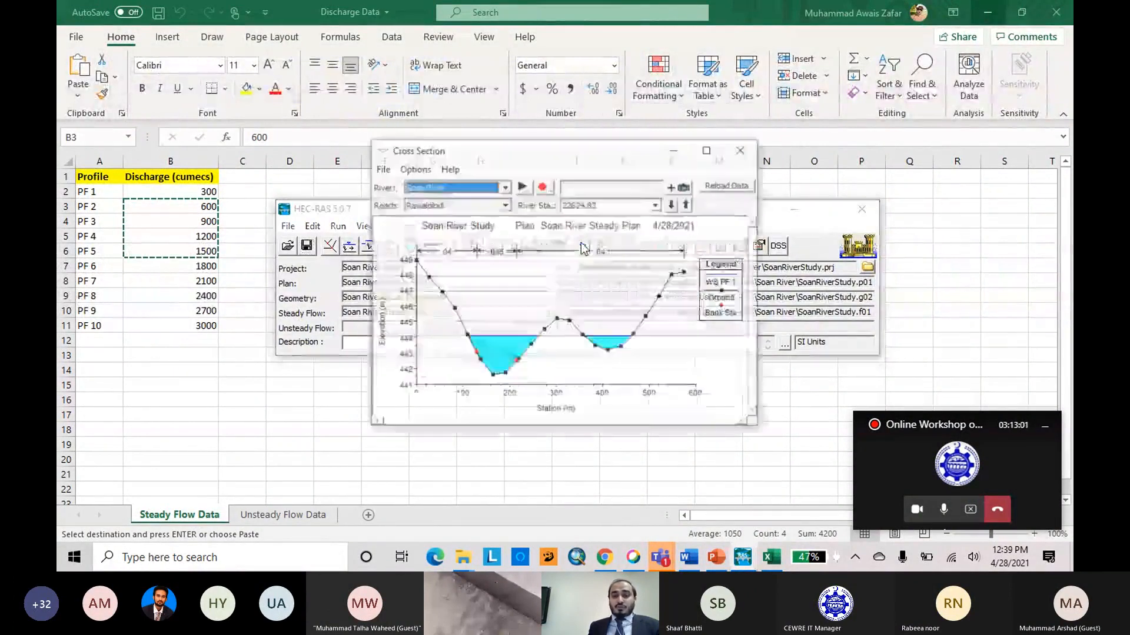
pyautogui.click(709, 149)
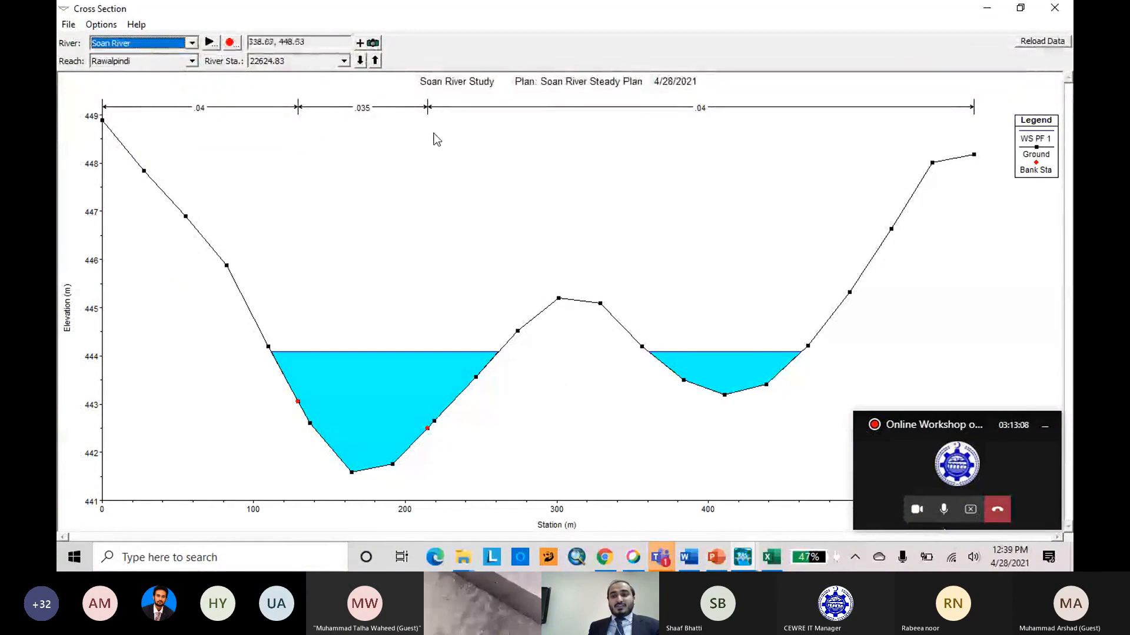
pyautogui.click(360, 61)
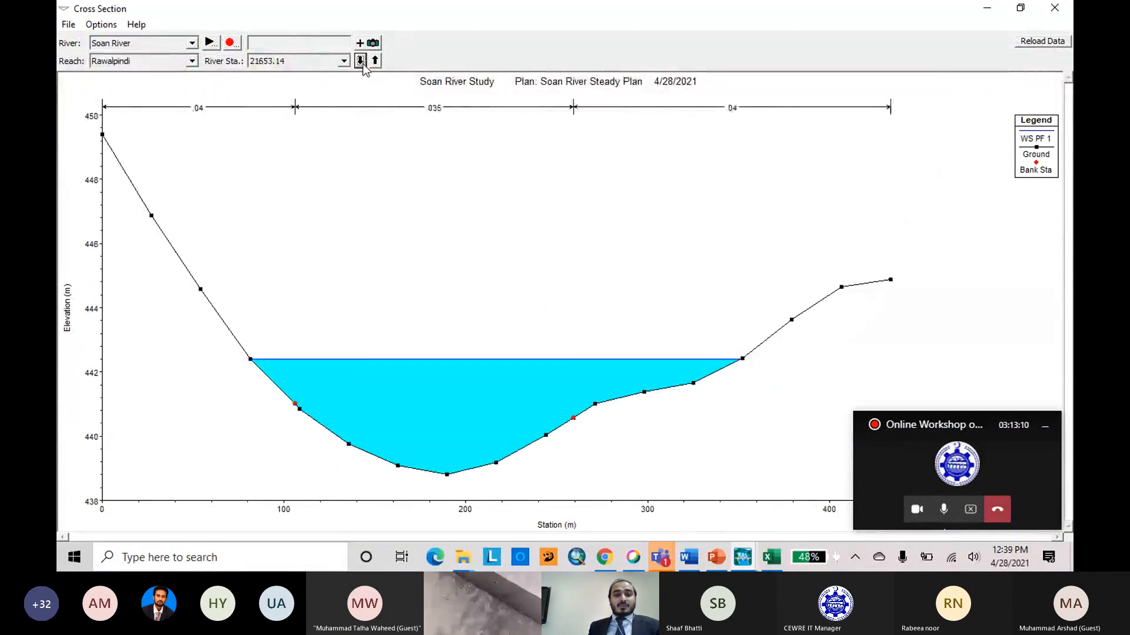
pyautogui.click(361, 61)
pyautogui.click(360, 61)
pyautogui.click(360, 61)
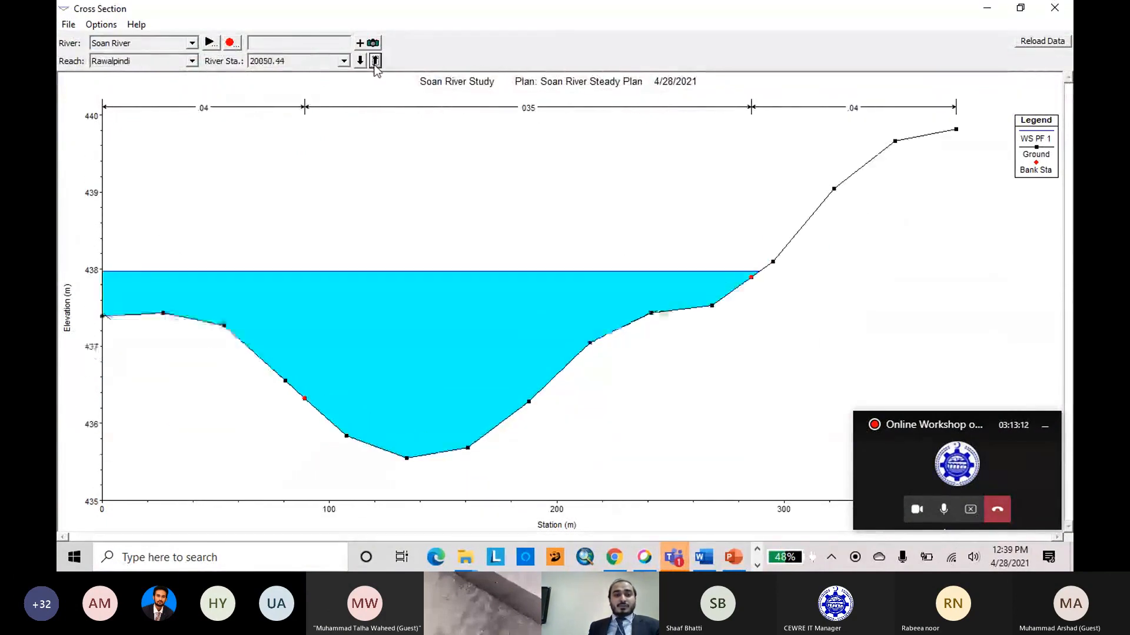
pyautogui.click(375, 61)
# Add profiles PF 2, PF 3 and PF 4 to PF 1 in the cross section plot.
pyautogui.click(101, 24)
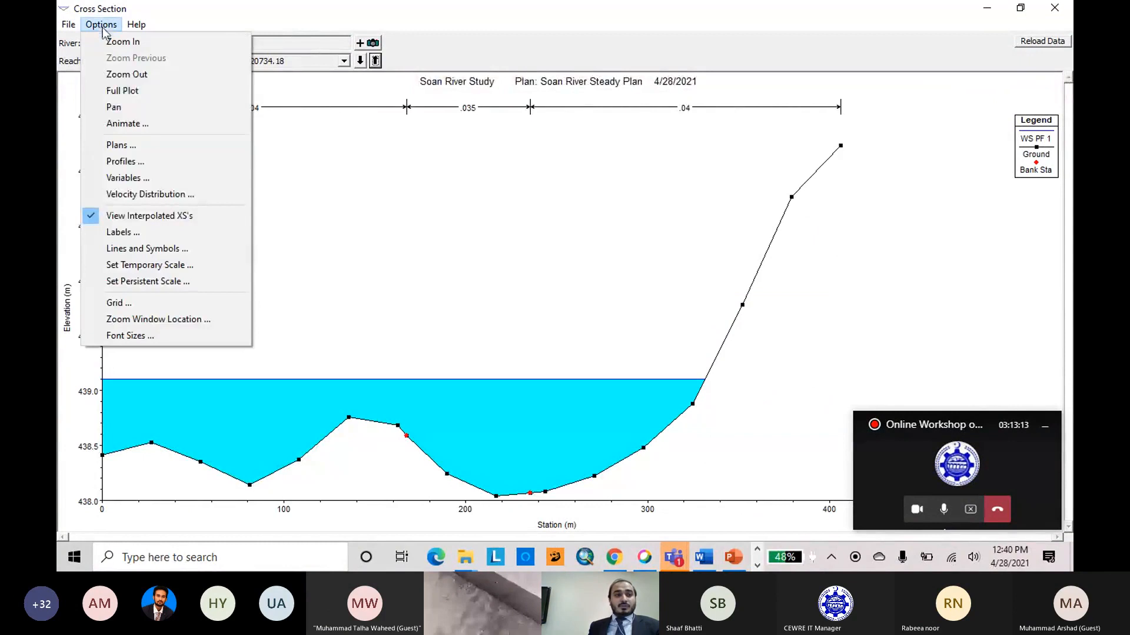
pyautogui.click(145, 161)
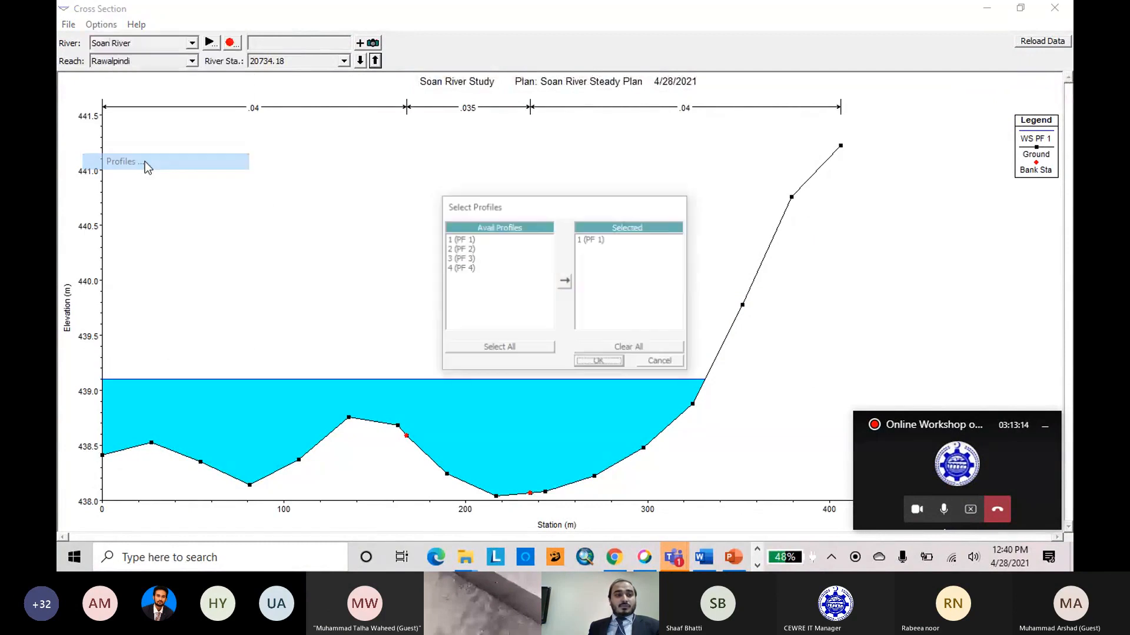
pyautogui.click(463, 250)
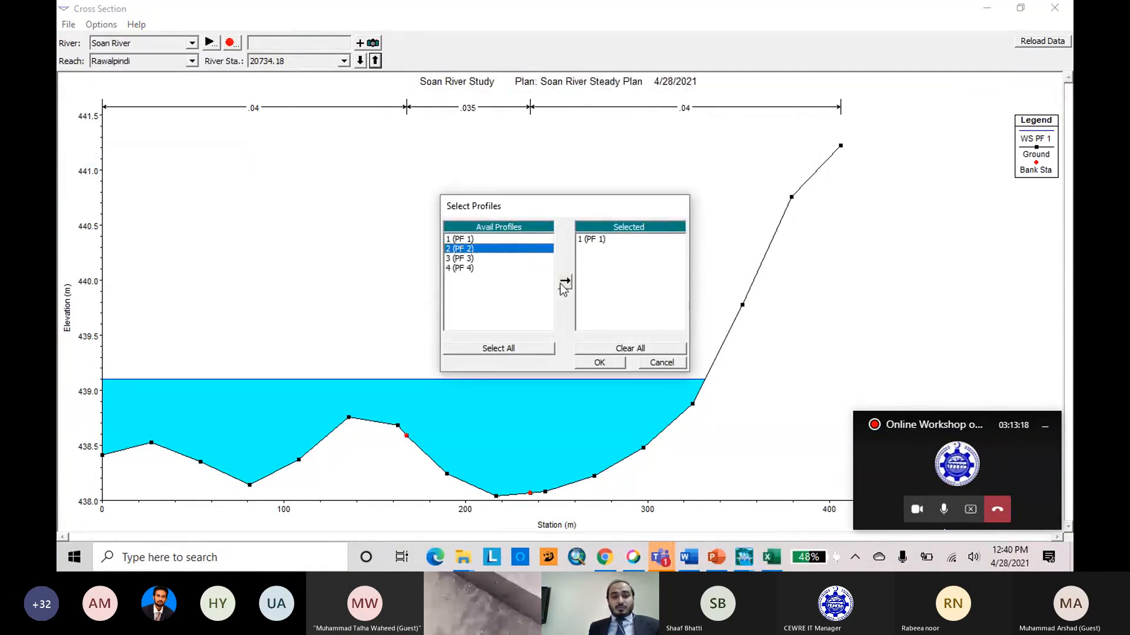
pyautogui.click(565, 282)
pyautogui.click(470, 259)
pyautogui.click(568, 286)
pyautogui.click(465, 268)
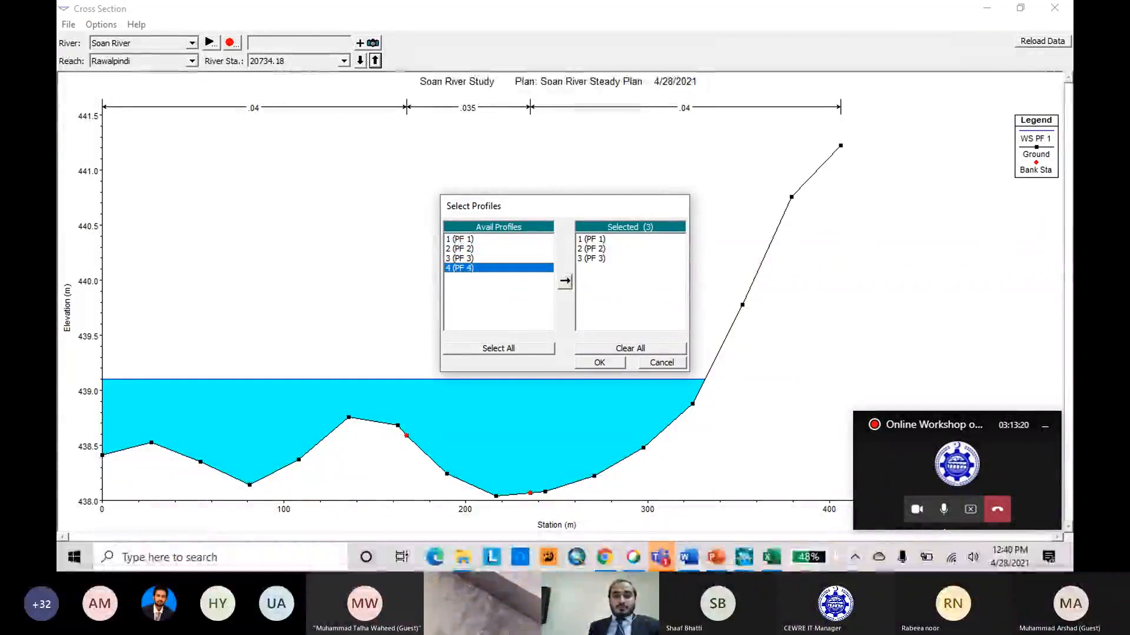
pyautogui.click(564, 283)
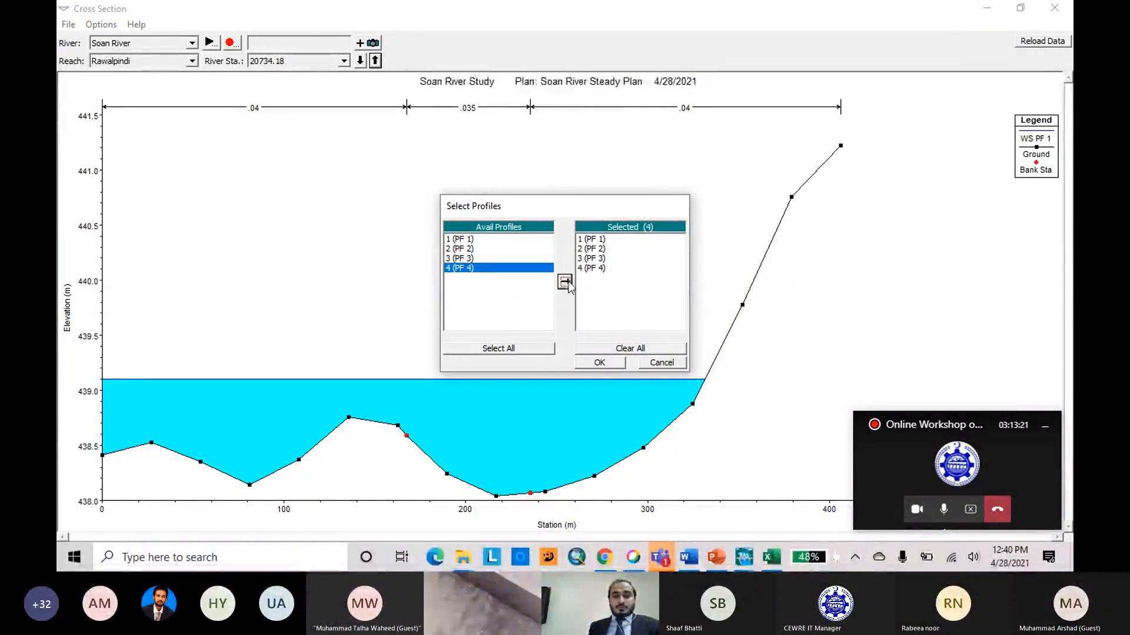
pyautogui.click(600, 364)
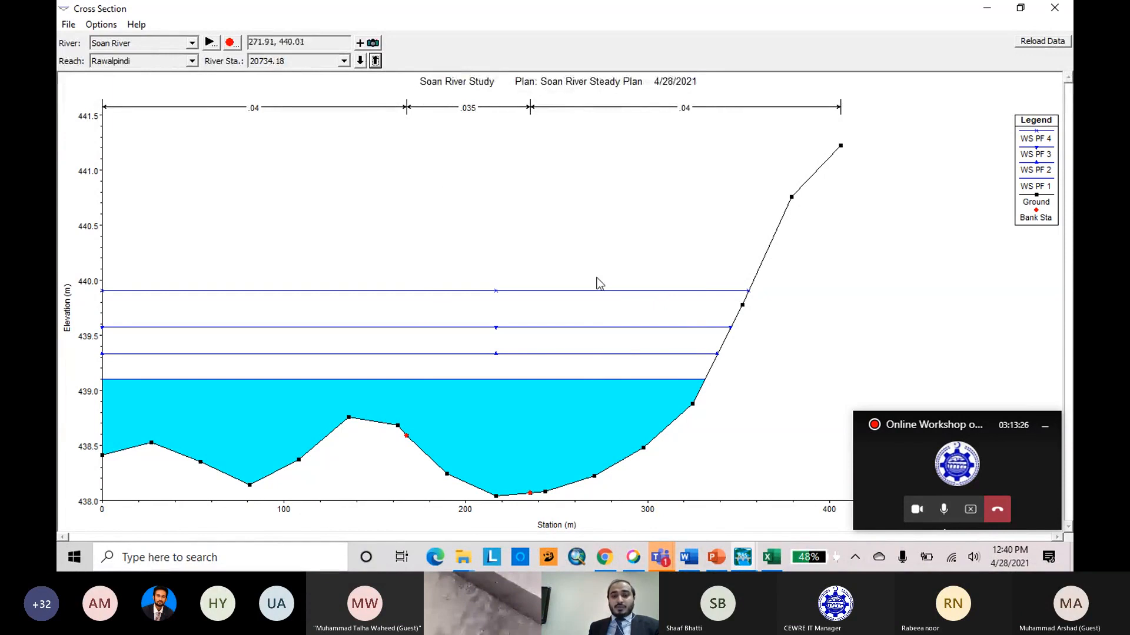
# Examine the water surfaces of the four profiles at the downstream cross sections to station 16034.83 and close the plot.
pyautogui.click(362, 61)
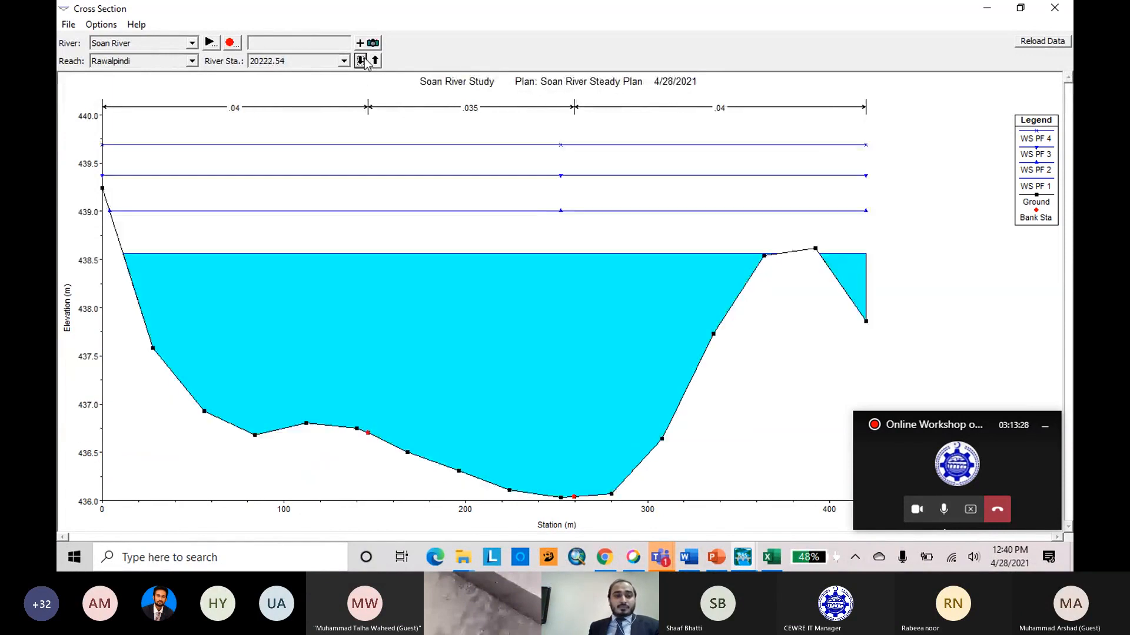
pyautogui.click(361, 61)
pyautogui.click(362, 61)
pyautogui.click(361, 61)
pyautogui.click(361, 61)
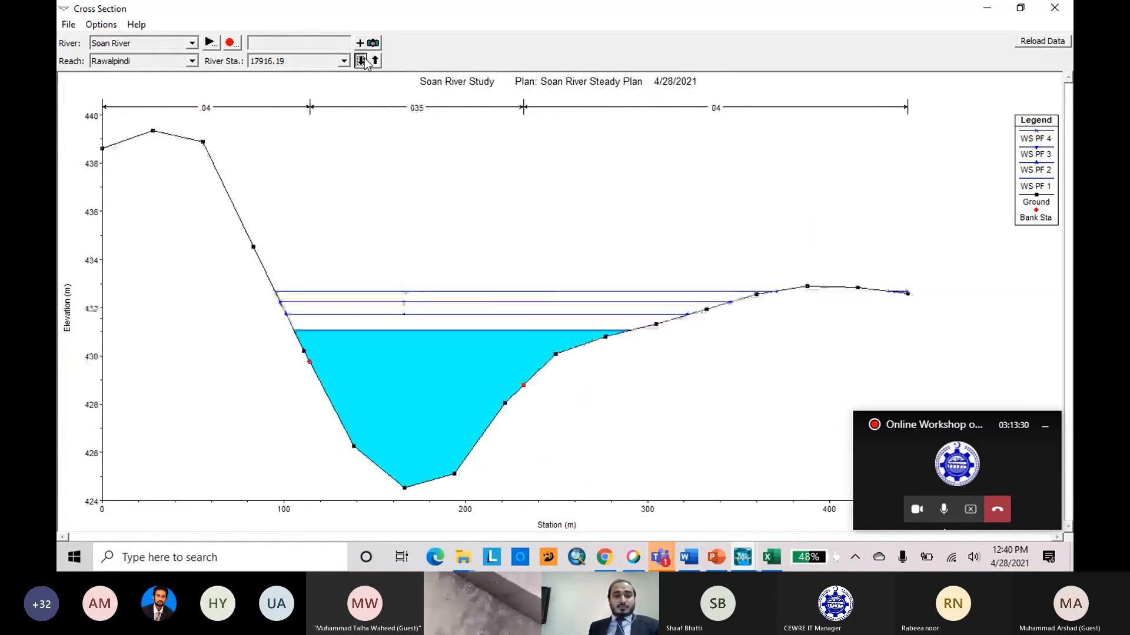
pyautogui.click(361, 62)
pyautogui.click(361, 61)
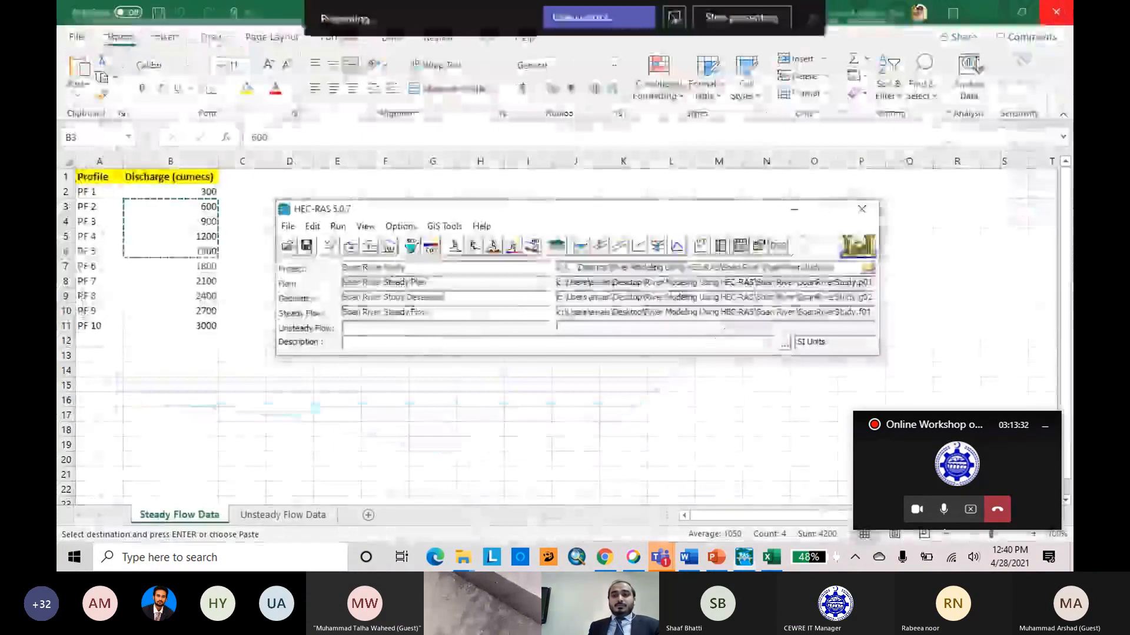
pyautogui.click(1054, 8)
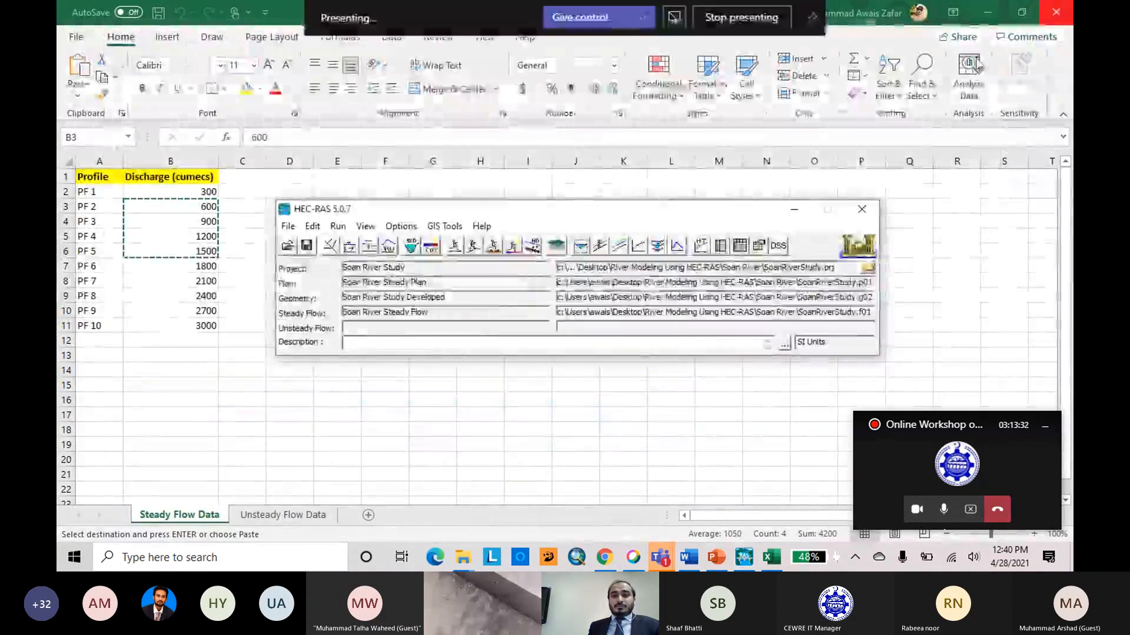
# Open the water surface profile plot in a maximized window and play its animation through the profiles.
pyautogui.click(619, 245)
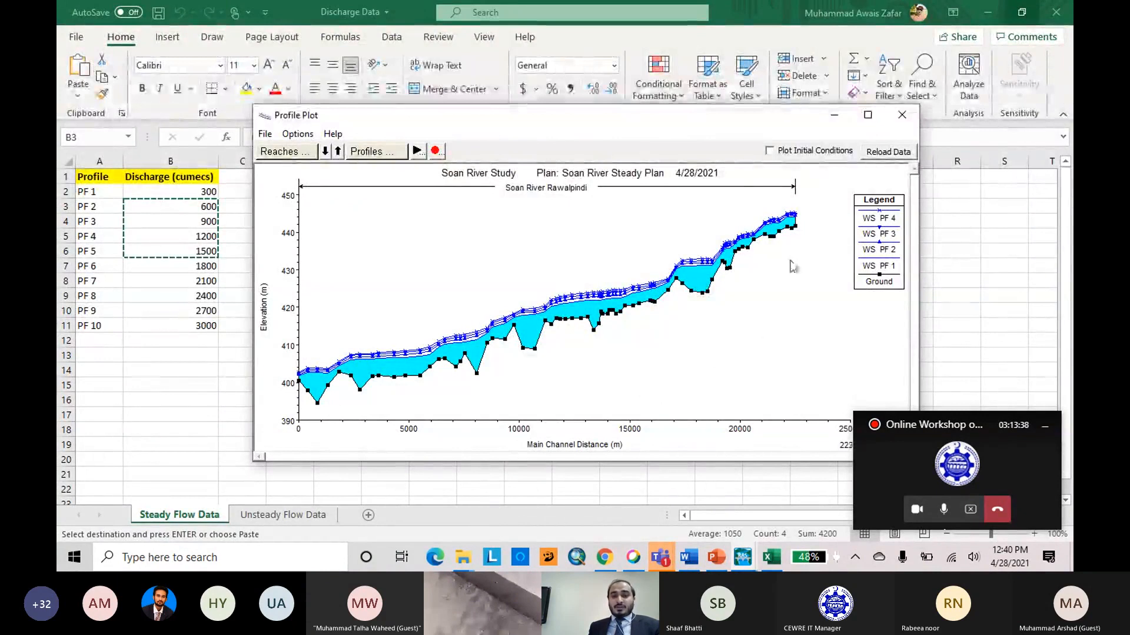
pyautogui.click(867, 115)
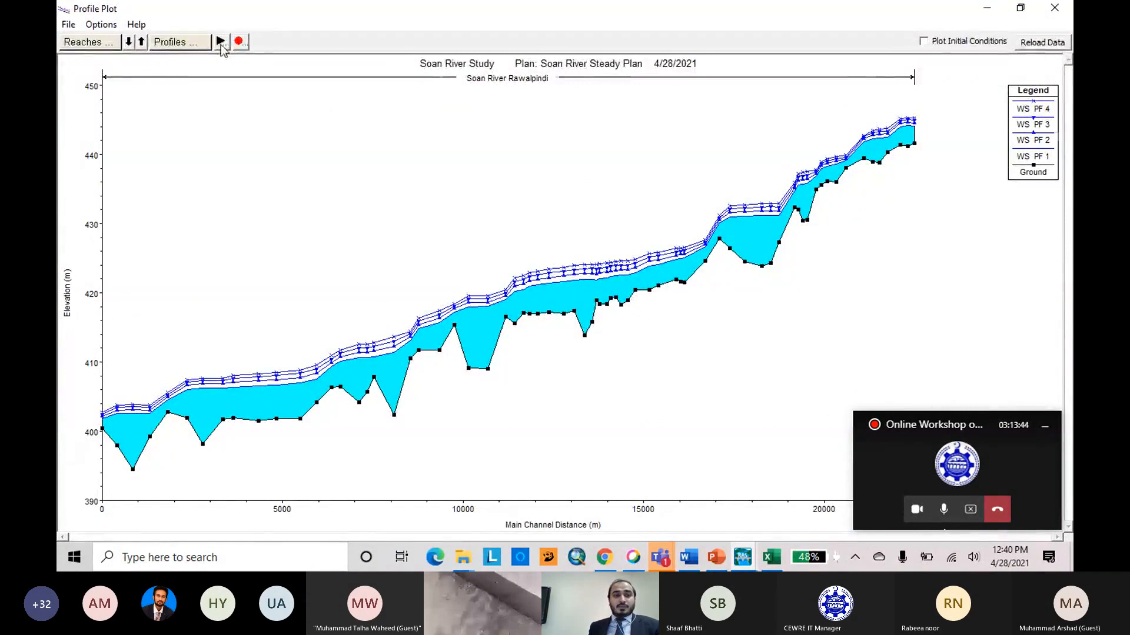
pyautogui.click(221, 41)
pyautogui.click(683, 294)
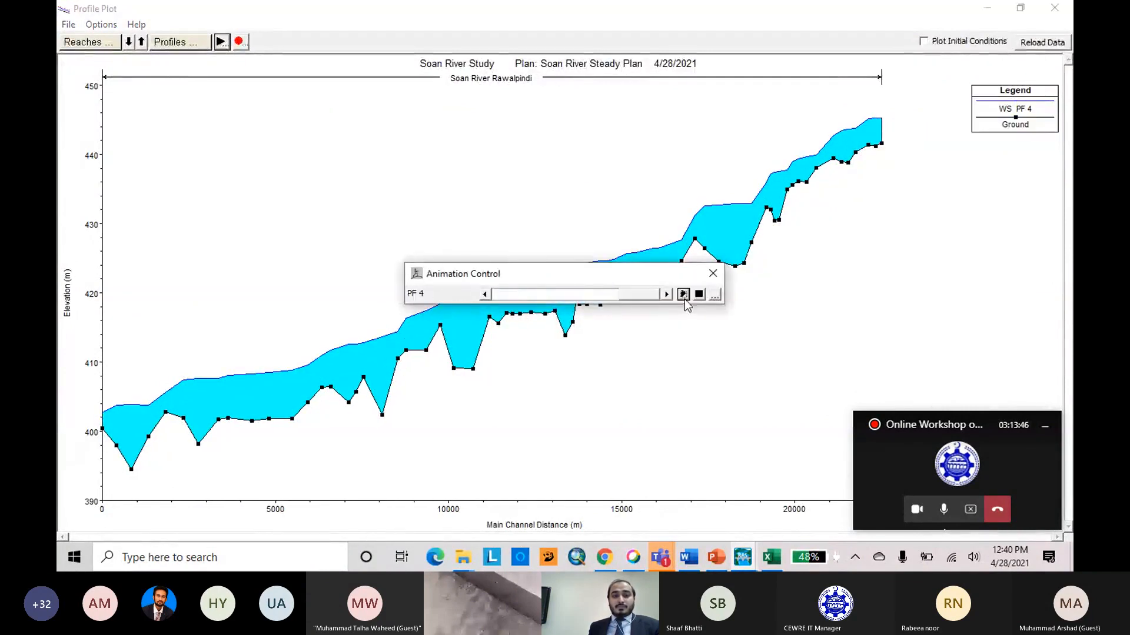
# Slow the profile animation to 1 sec/prof, replay it clear of the graph, and close the profile plot.
pyautogui.click(714, 294)
pyautogui.moveTo(495, 333); pyautogui.dragTo(660, 327)
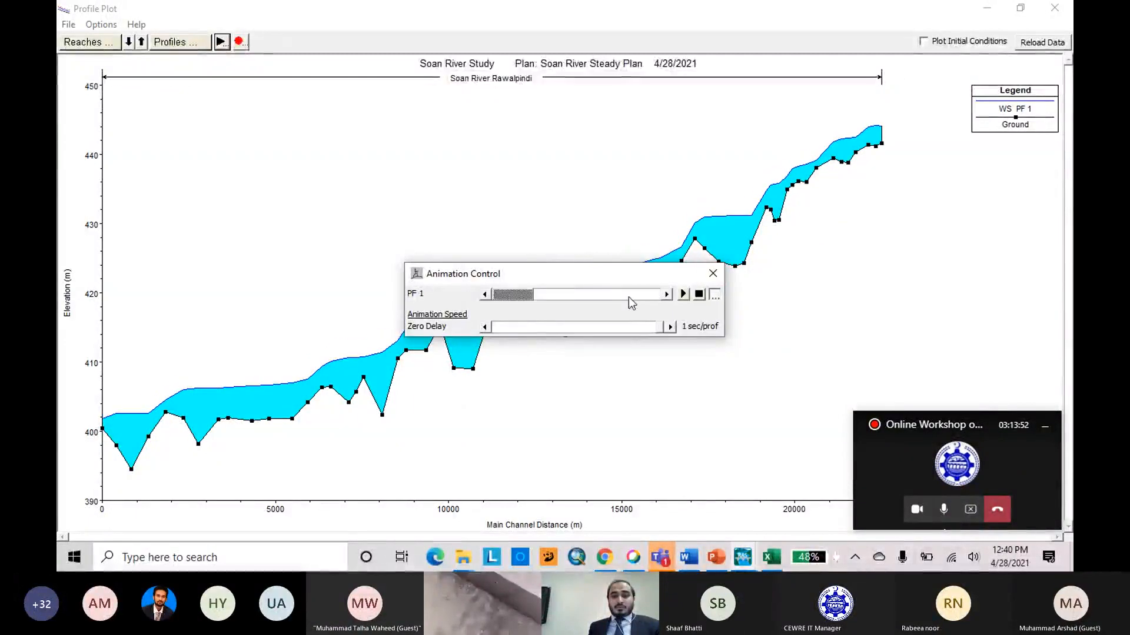
pyautogui.moveTo(606, 281); pyautogui.dragTo(337, 128)
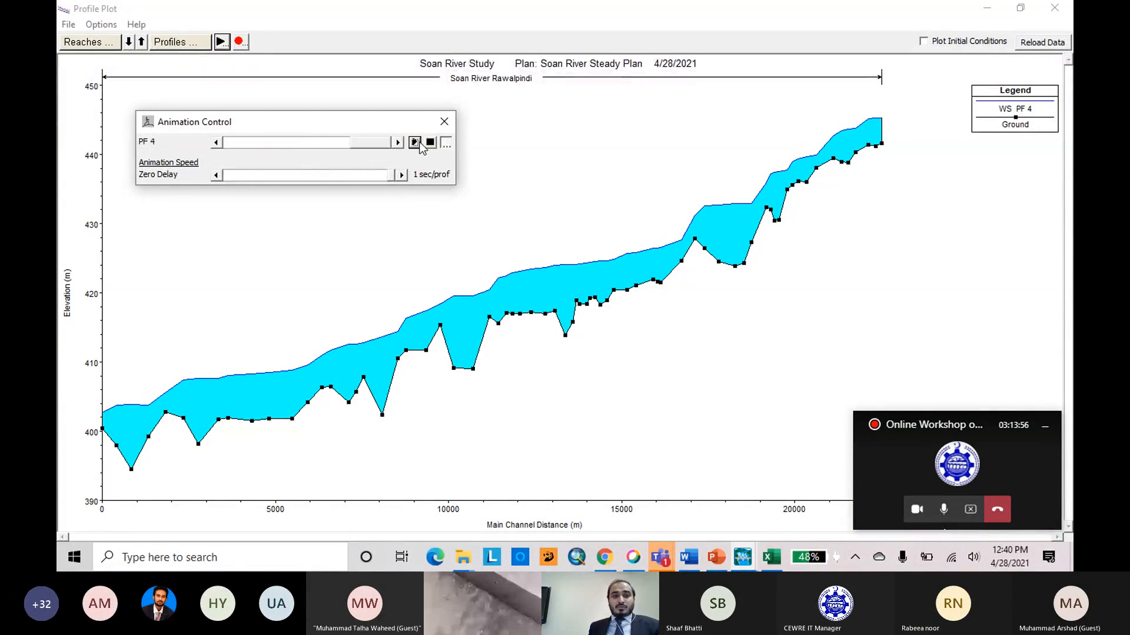
pyautogui.click(444, 122)
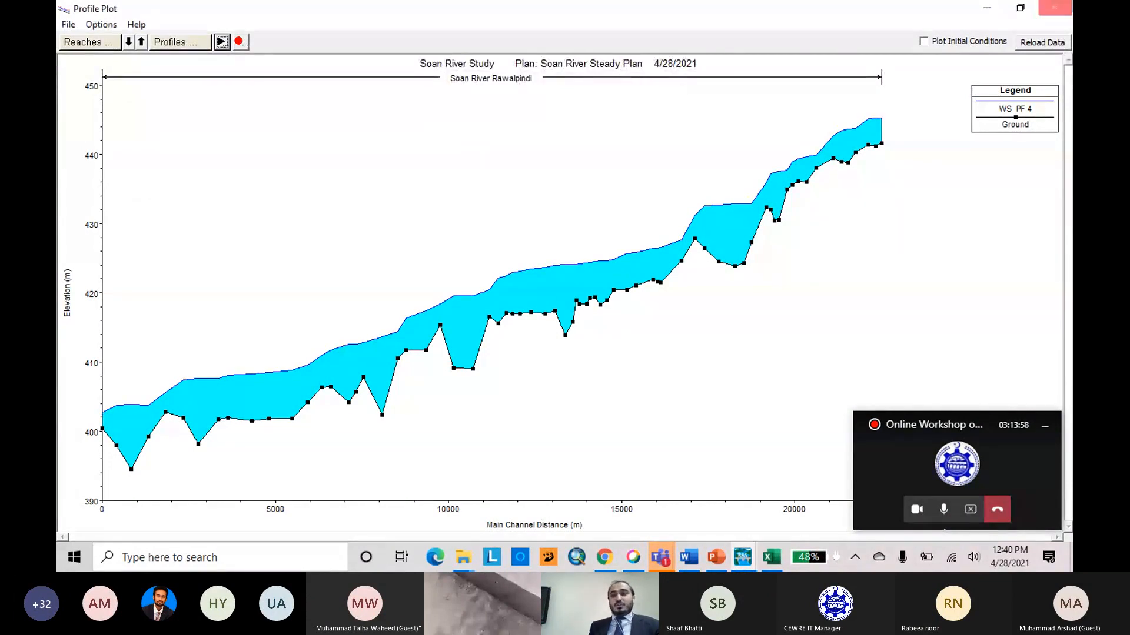
pyautogui.click(1054, 7)
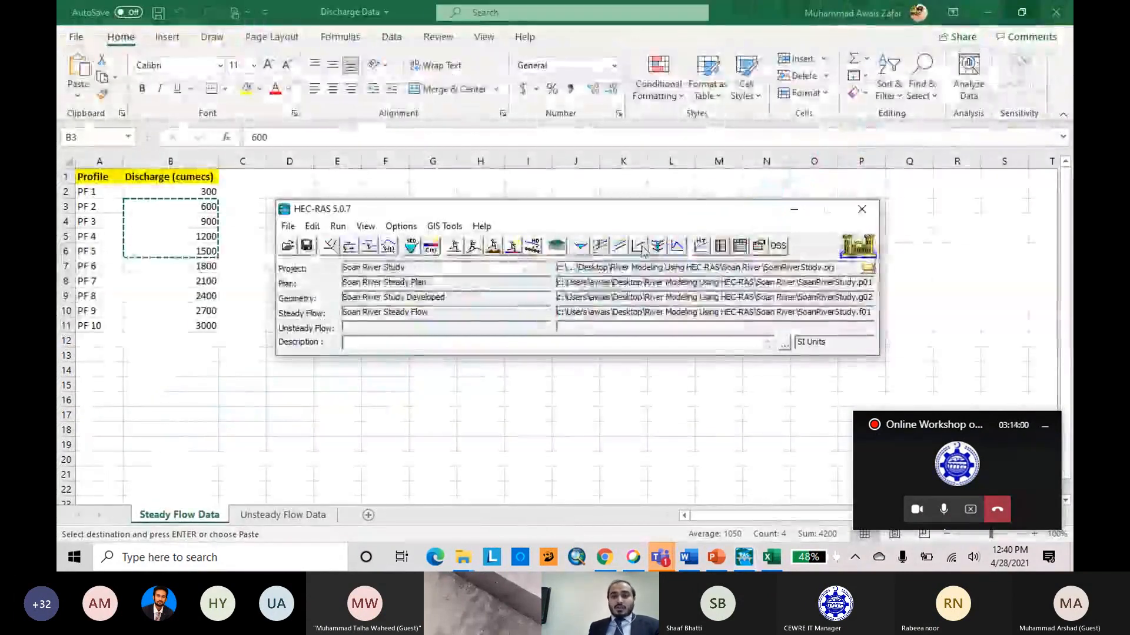
# View the rating curve at river station 22447.94 in a maximized window and close it.
pyautogui.click(642, 250)
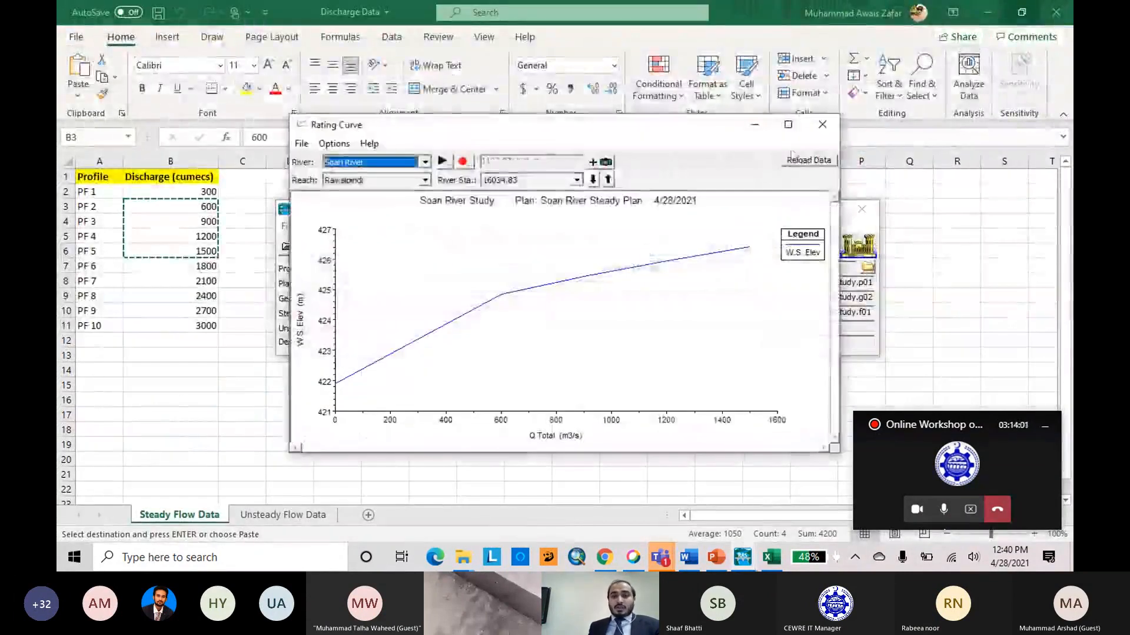
pyautogui.click(789, 122)
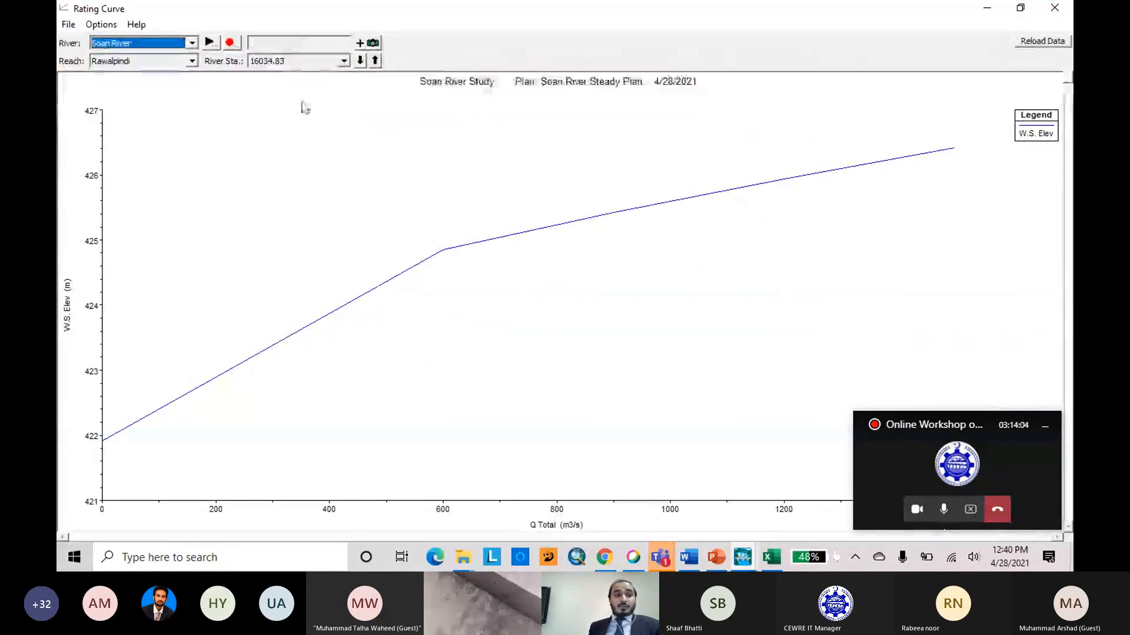
pyautogui.click(345, 63)
pyautogui.moveTo(344, 107); pyautogui.dragTo(344, 84)
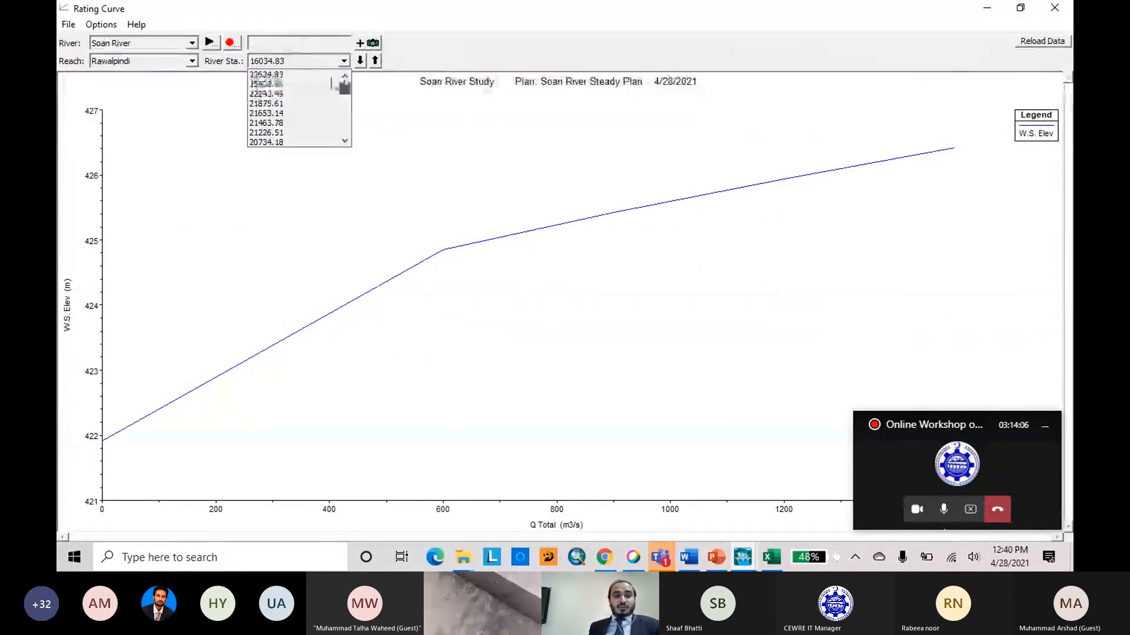
pyautogui.click(306, 84)
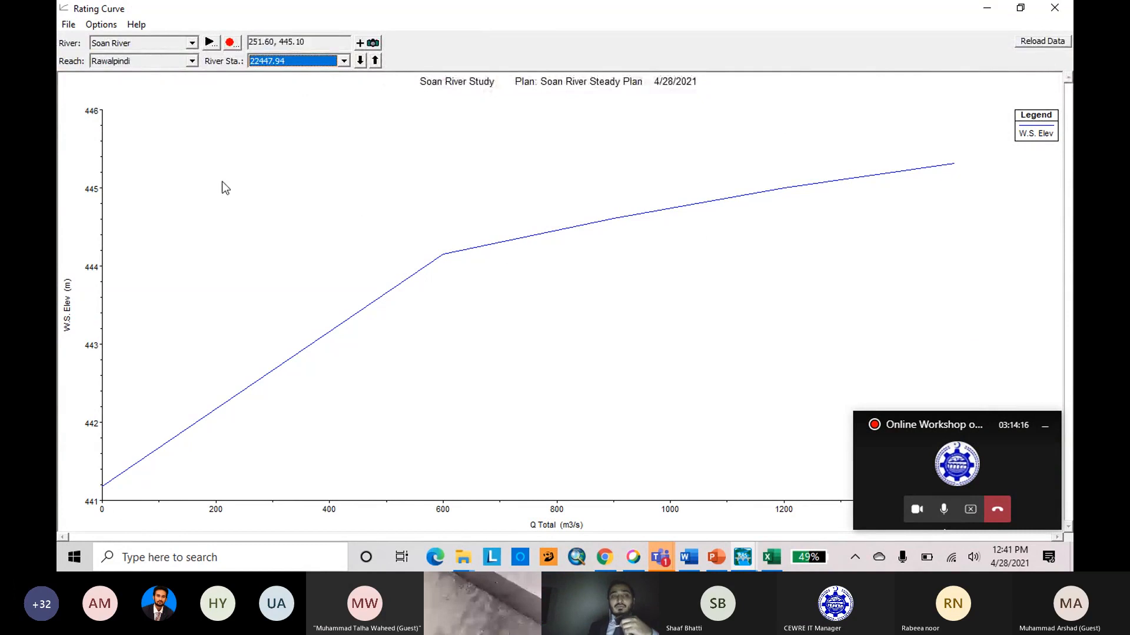
pyautogui.click(1055, 8)
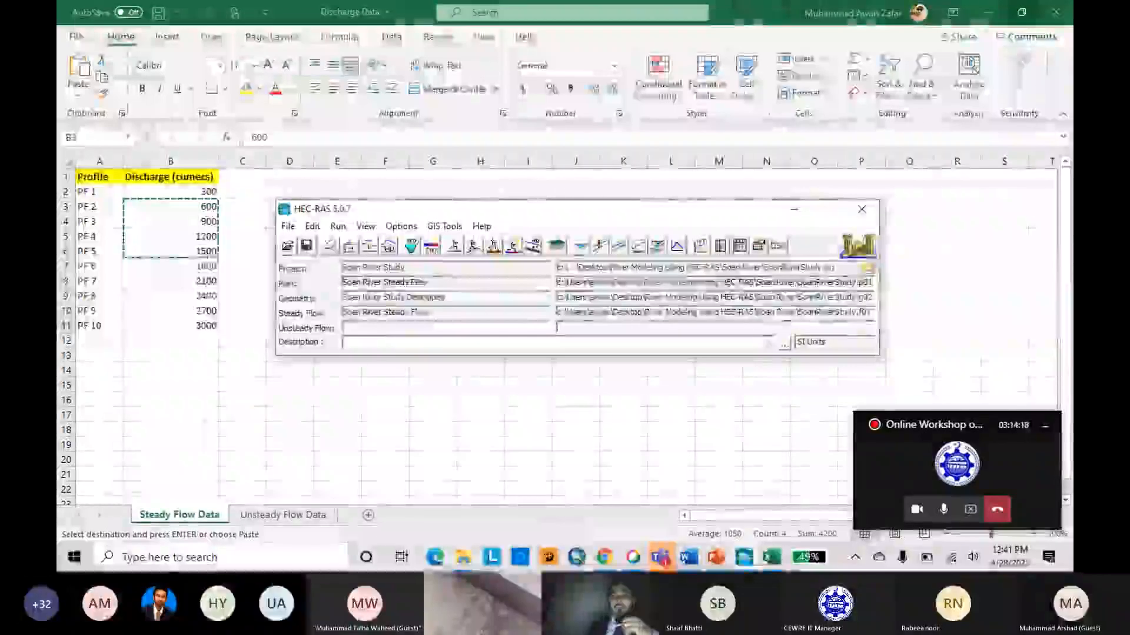
# Open the X-Y-Z perspective plot of the river in a maximized window and minimize the meeting overlay.
pyautogui.click(659, 249)
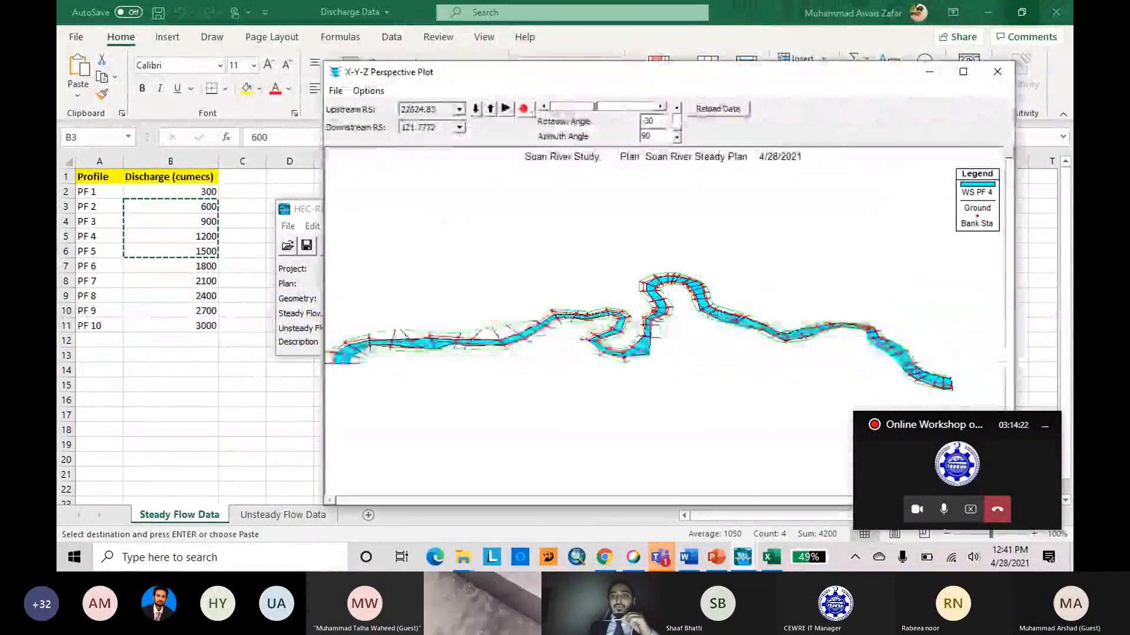
pyautogui.moveTo(805, 73); pyautogui.dragTo(617, 46)
pyautogui.click(776, 47)
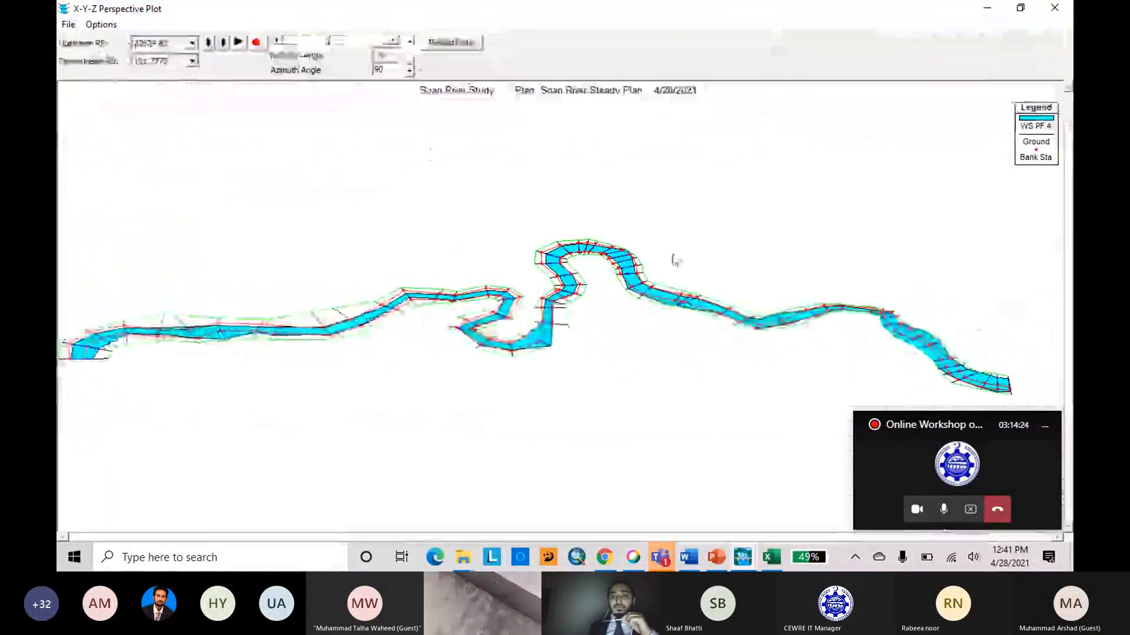
pyautogui.click(1045, 432)
# Rotate the perspective plot in both directions to a rotation angle of 5 and try varying its azimuth angle.
pyautogui.click(392, 40)
pyautogui.click(393, 41)
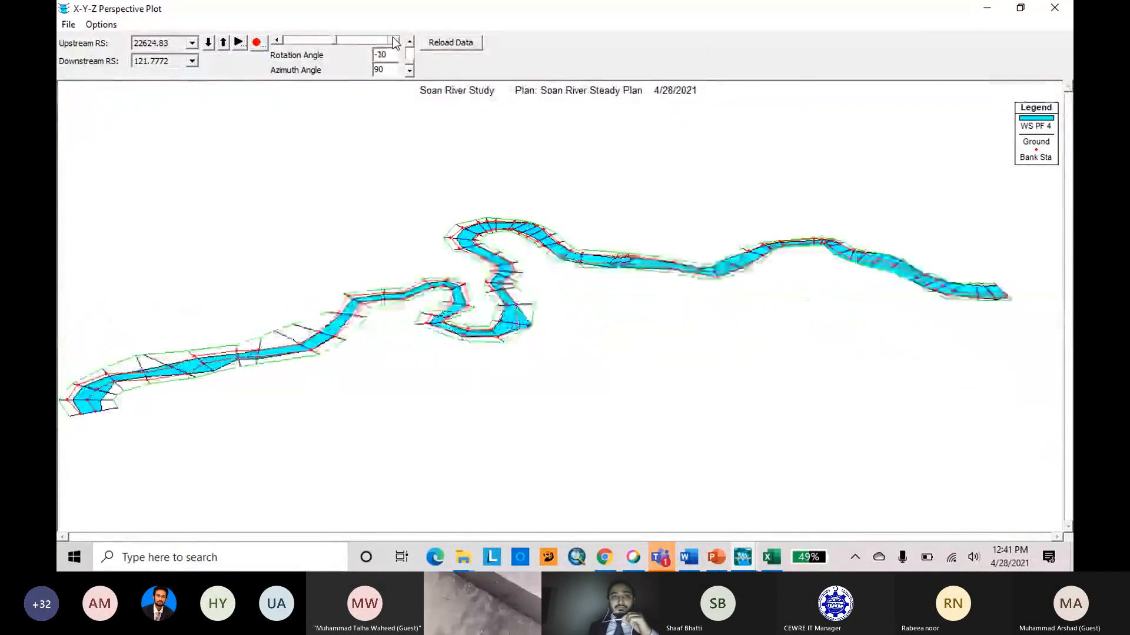
pyautogui.click(393, 40)
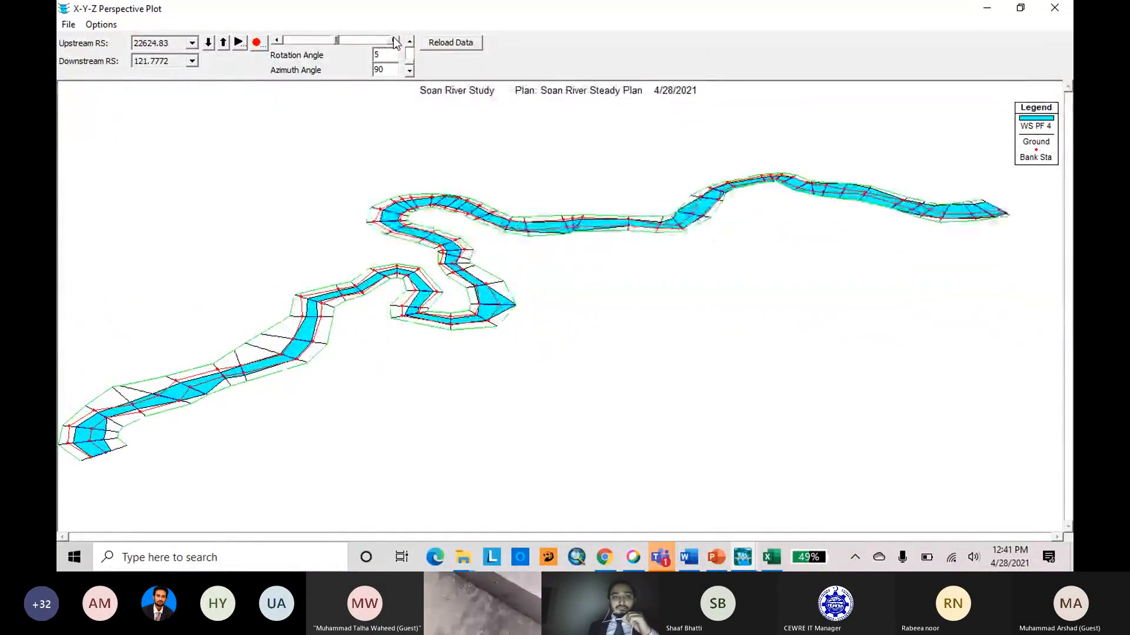
pyautogui.click(394, 40)
pyautogui.click(290, 40)
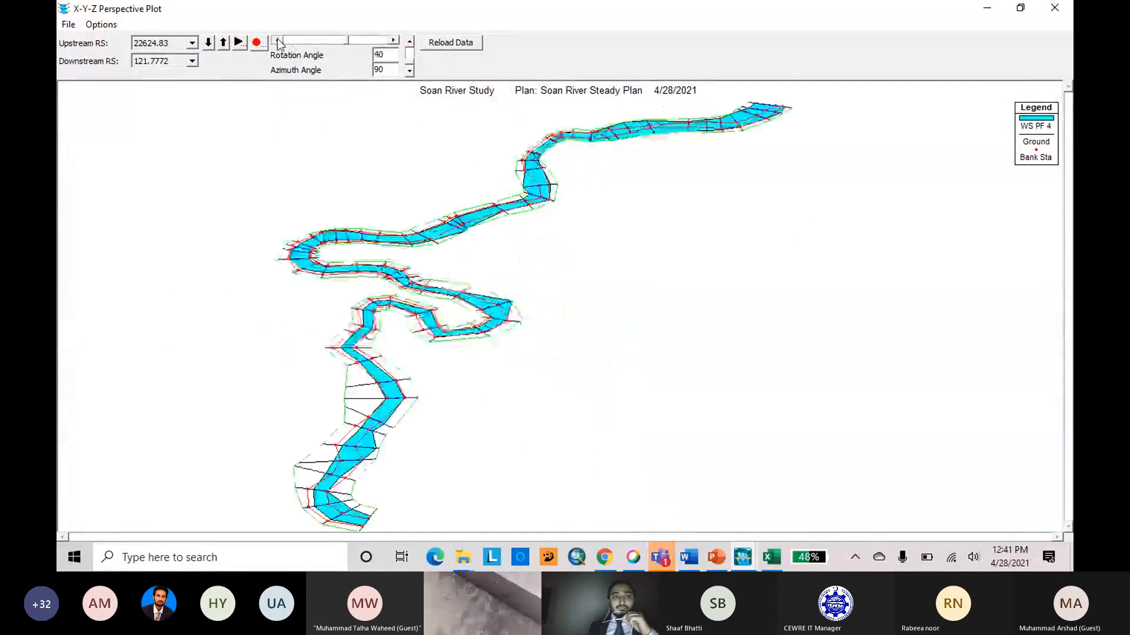
pyautogui.click(408, 44)
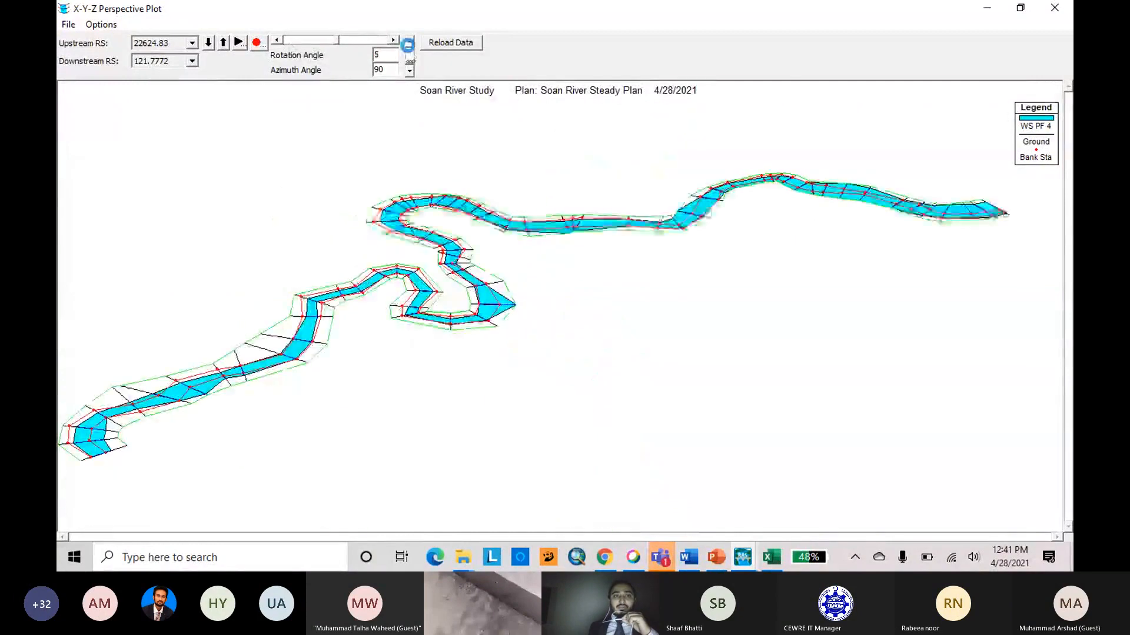
pyautogui.click(408, 71)
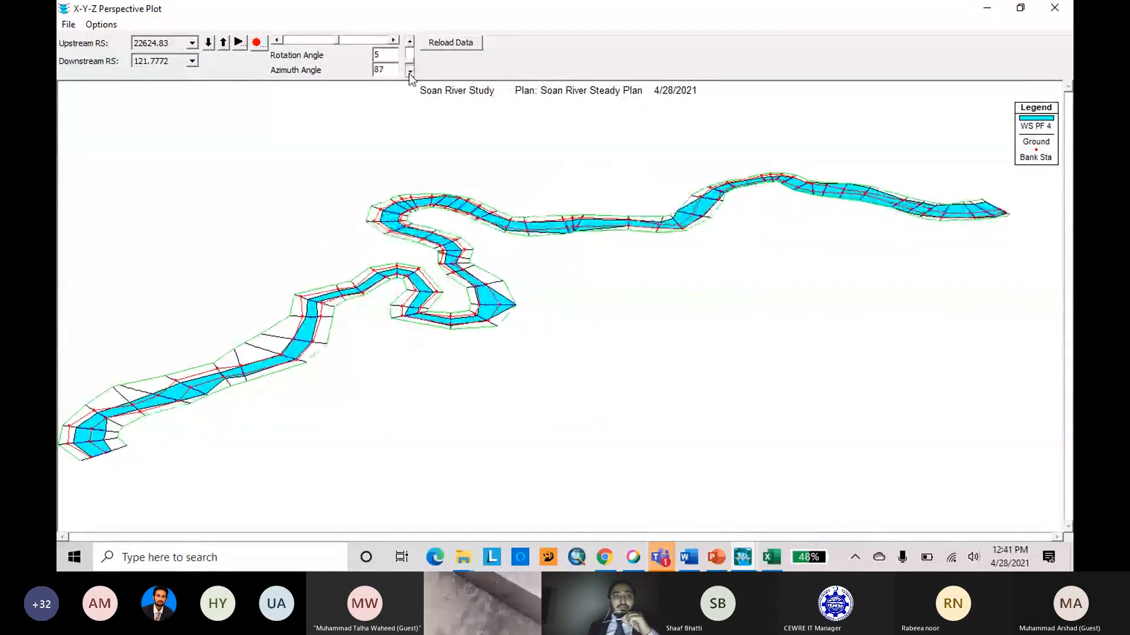
# Play the profile animation in the perspective plot with the animation speed options shown, and close the animation control.
pyautogui.click(239, 42)
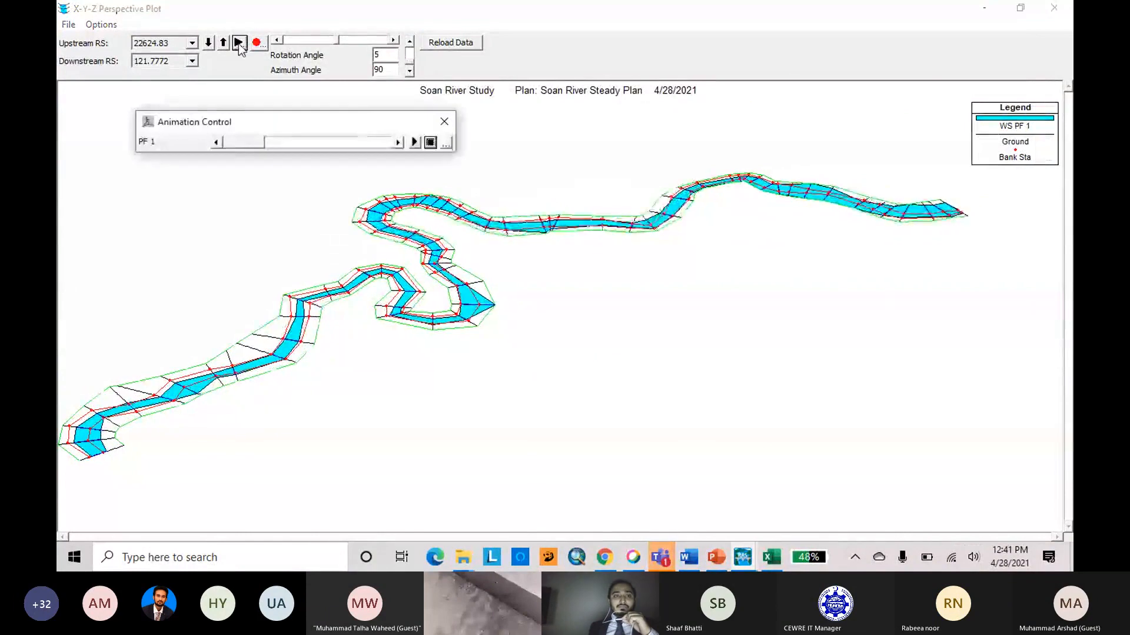
pyautogui.click(446, 142)
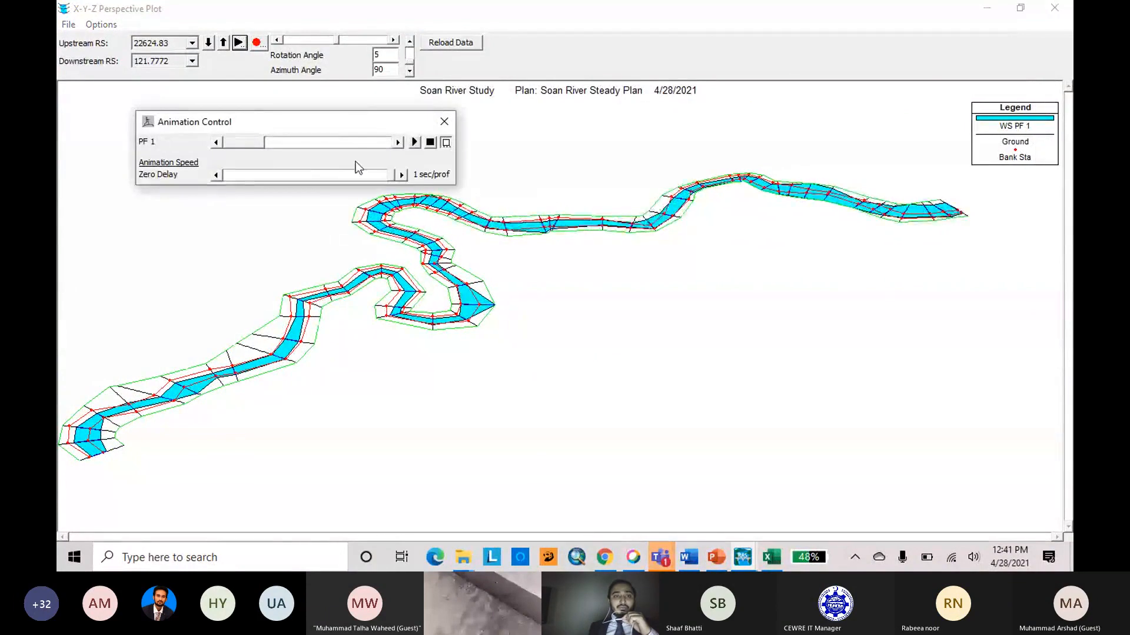
pyautogui.click(415, 143)
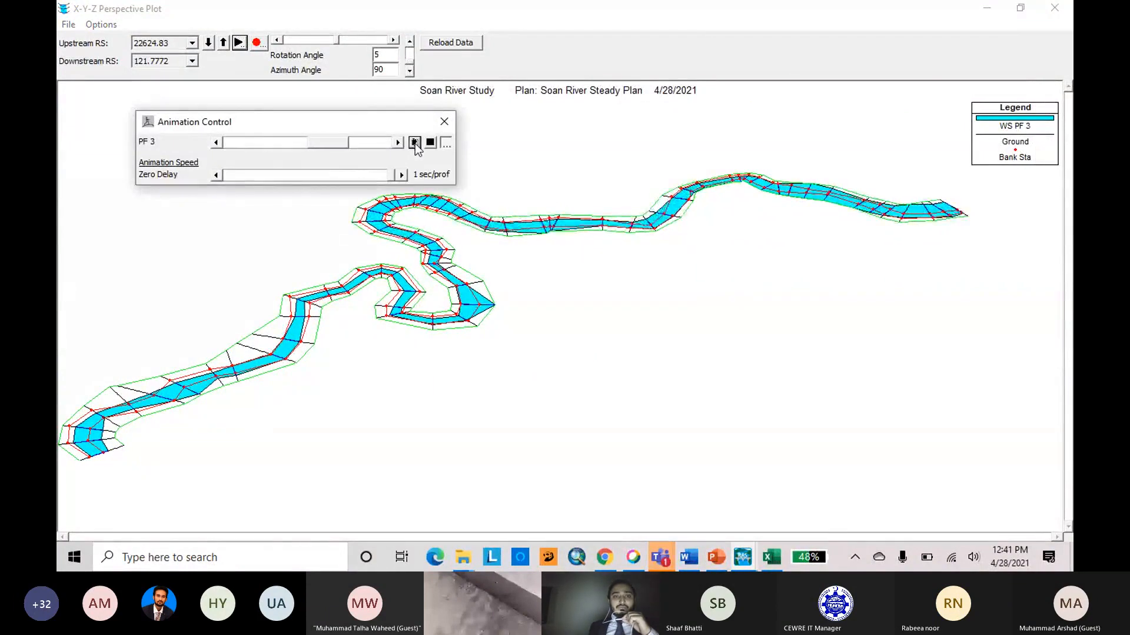
pyautogui.click(444, 121)
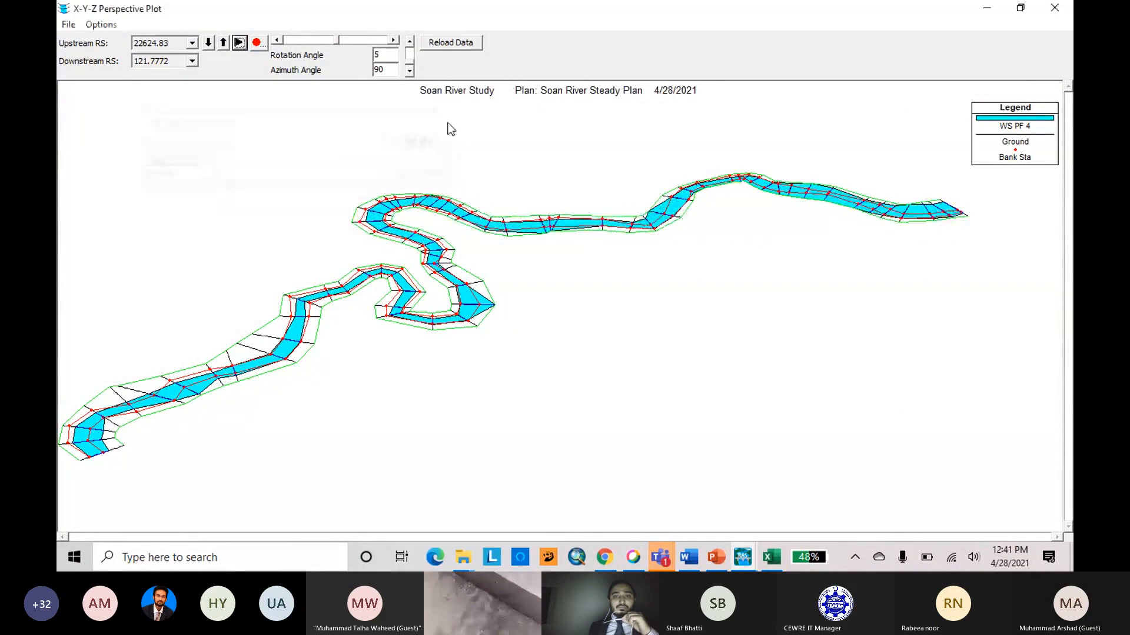
# Rotate the perspective plot to 25 and back to -25, lower the azimuth angle to 0, and close the plot.
pyautogui.click(394, 40)
pyautogui.click(394, 40)
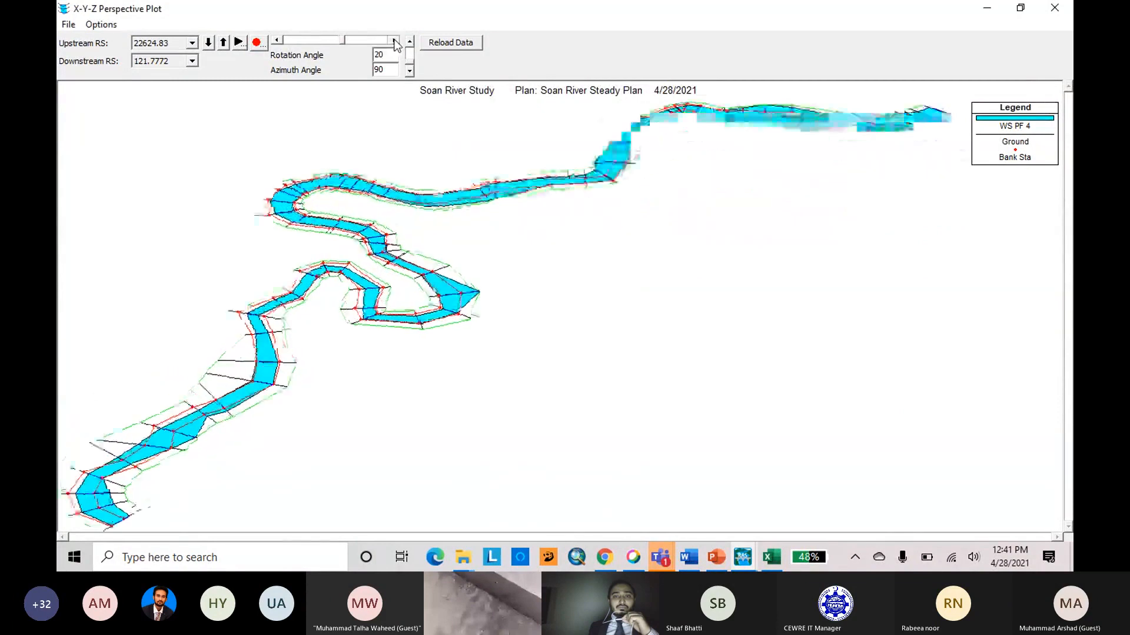
pyautogui.click(277, 40)
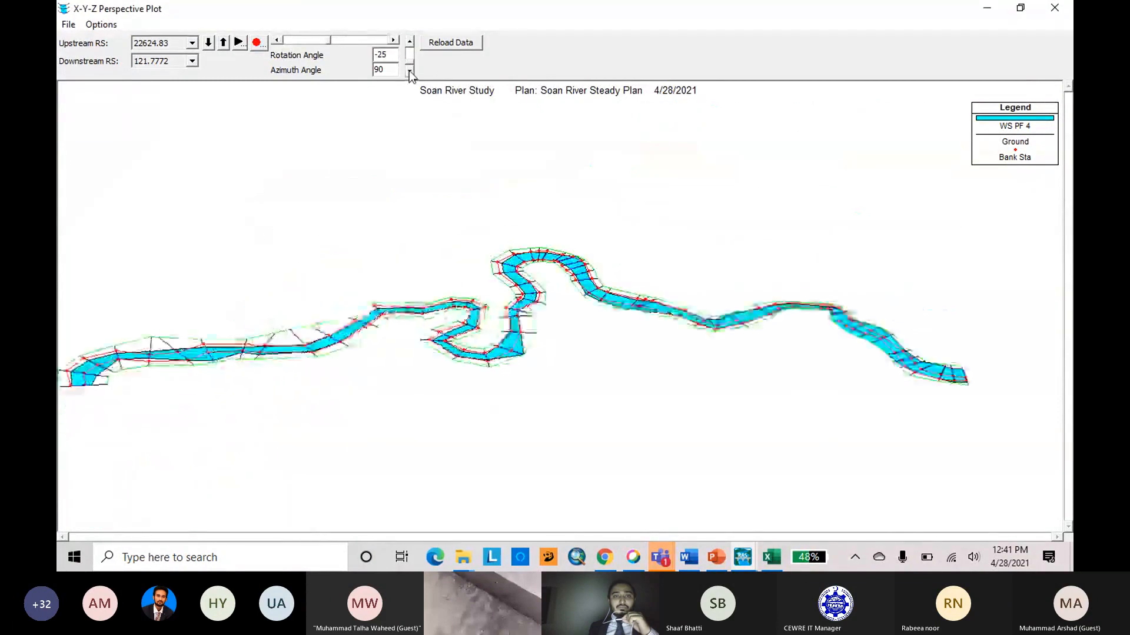
pyautogui.moveTo(410, 73); pyautogui.dragTo(413, 48)
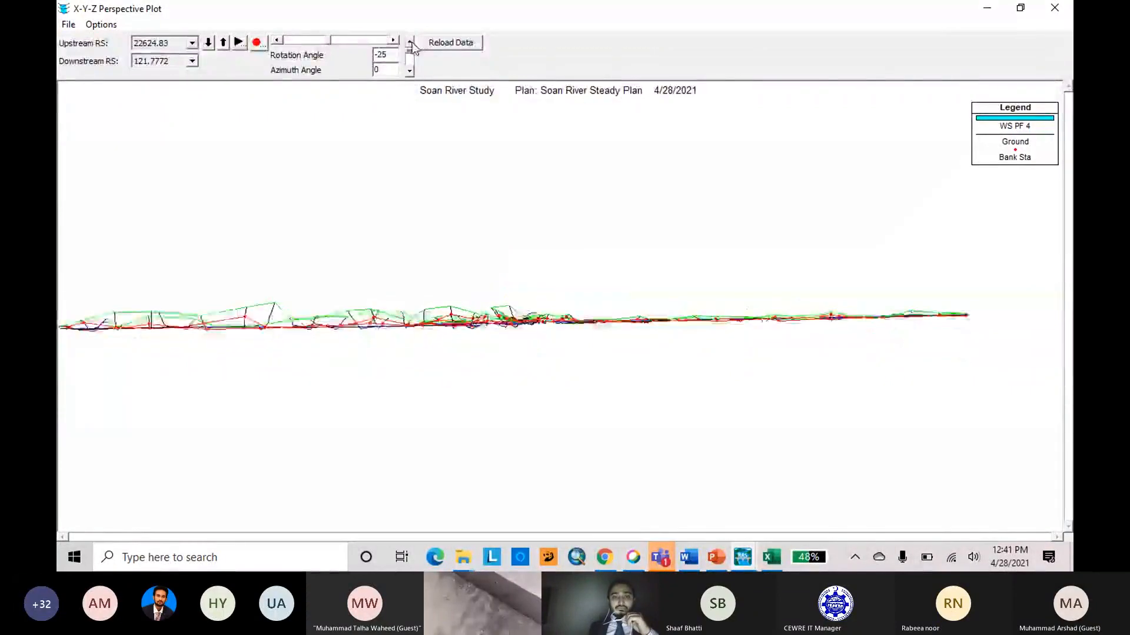
pyautogui.click(1055, 8)
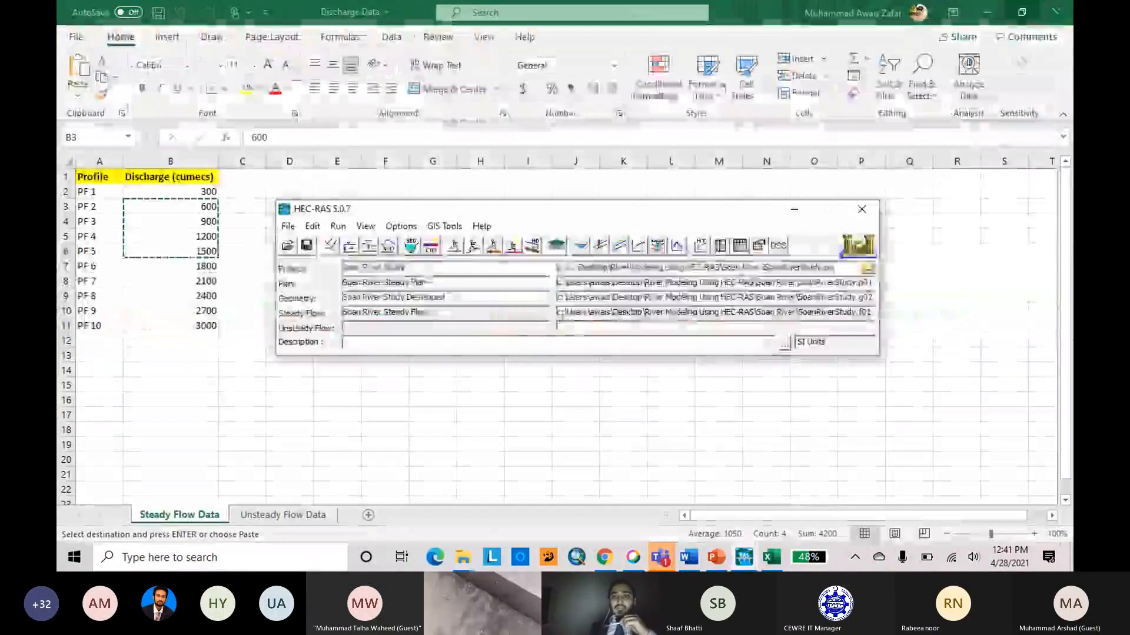
# Open and close the stage and flow hydrograph window and the hydraulic property tables.
pyautogui.click(678, 246)
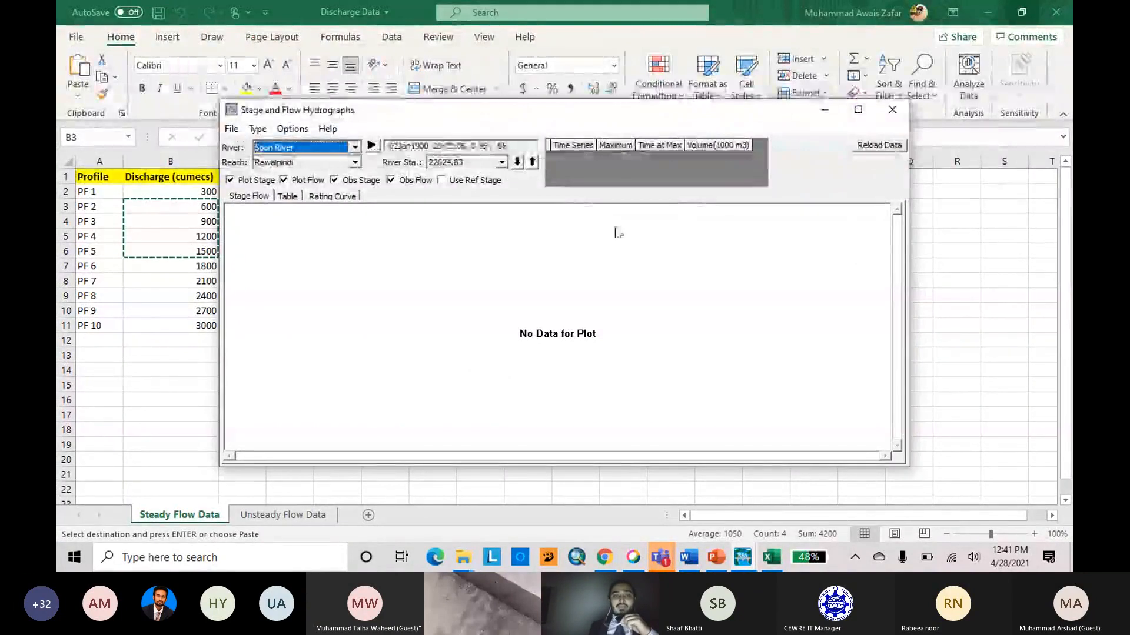
pyautogui.click(892, 110)
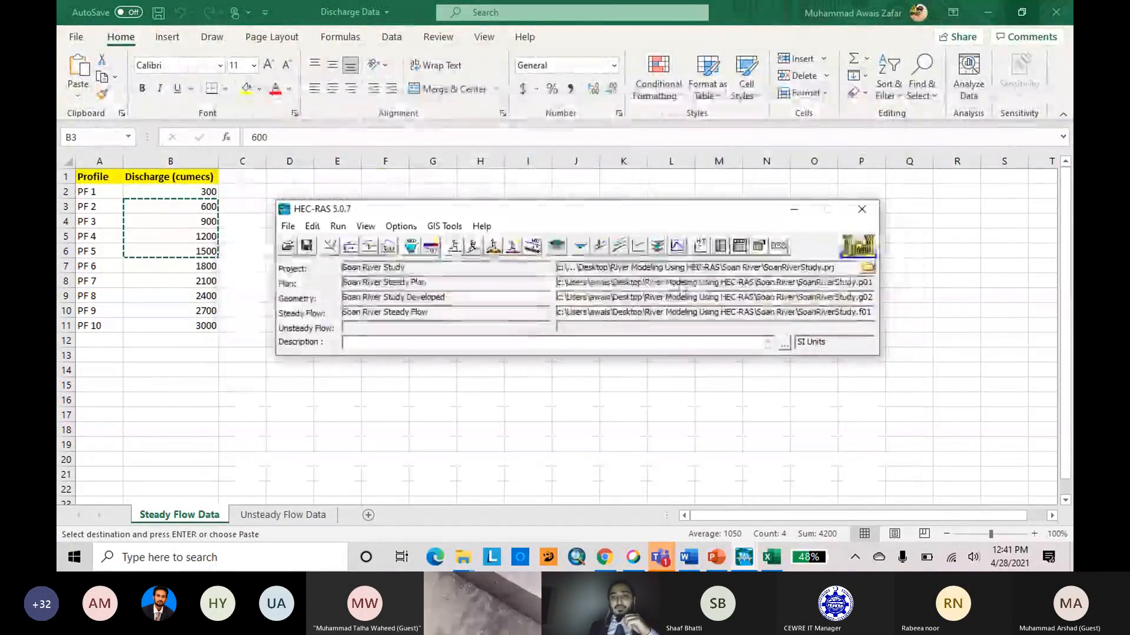
pyautogui.click(682, 249)
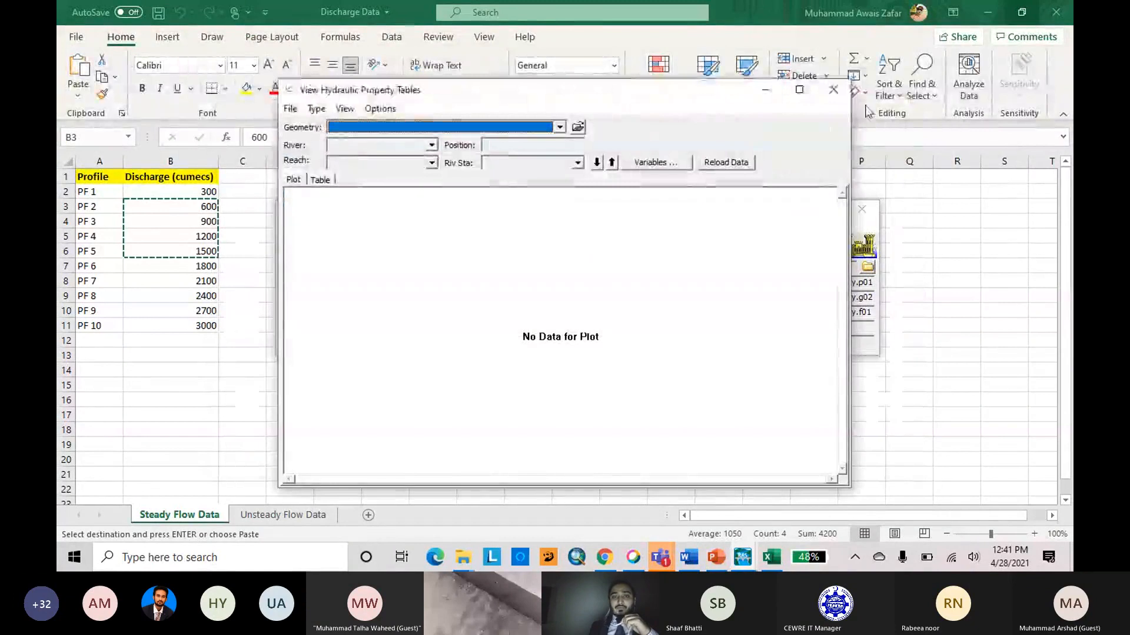
pyautogui.click(833, 89)
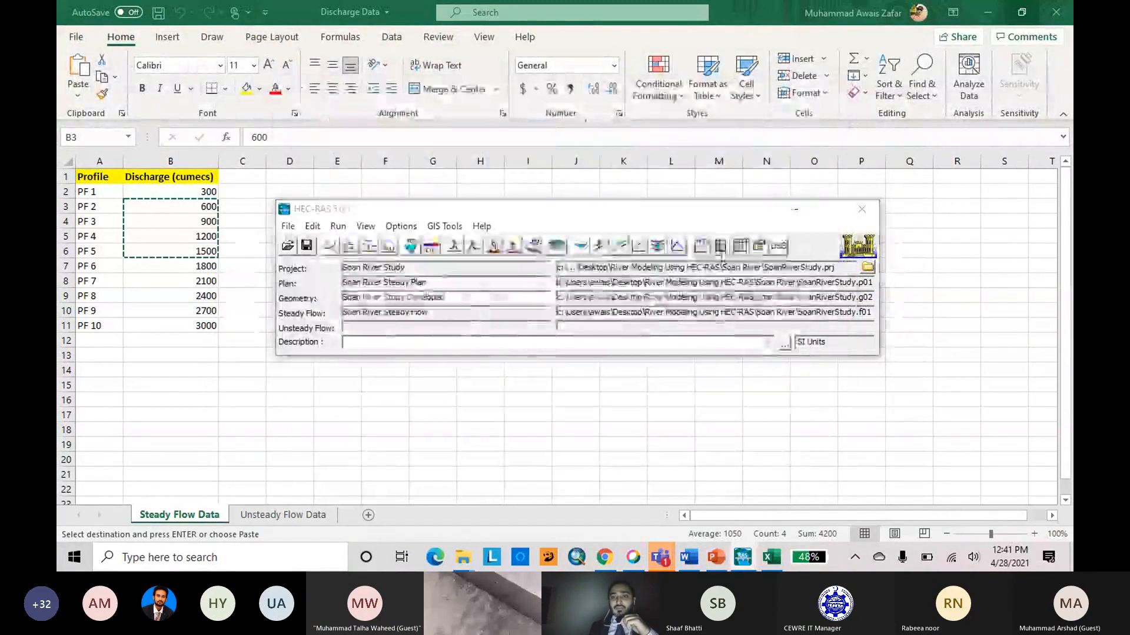
# View the detailed cross section output for PF 1 and the profile output table with its profile selection, closing each.
pyautogui.click(720, 247)
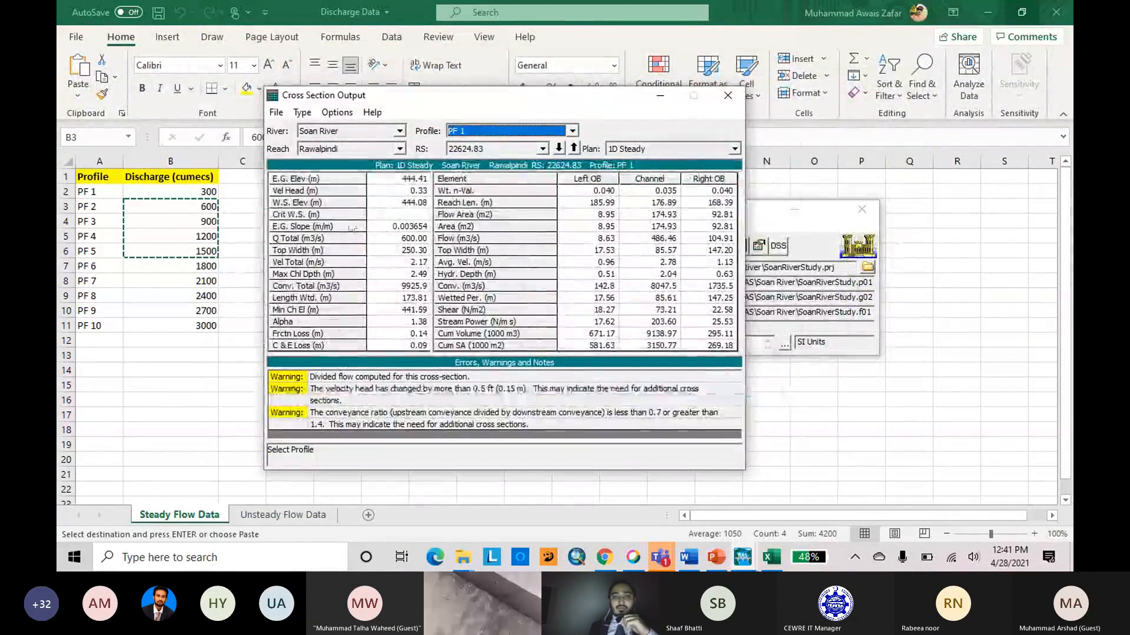
pyautogui.click(728, 96)
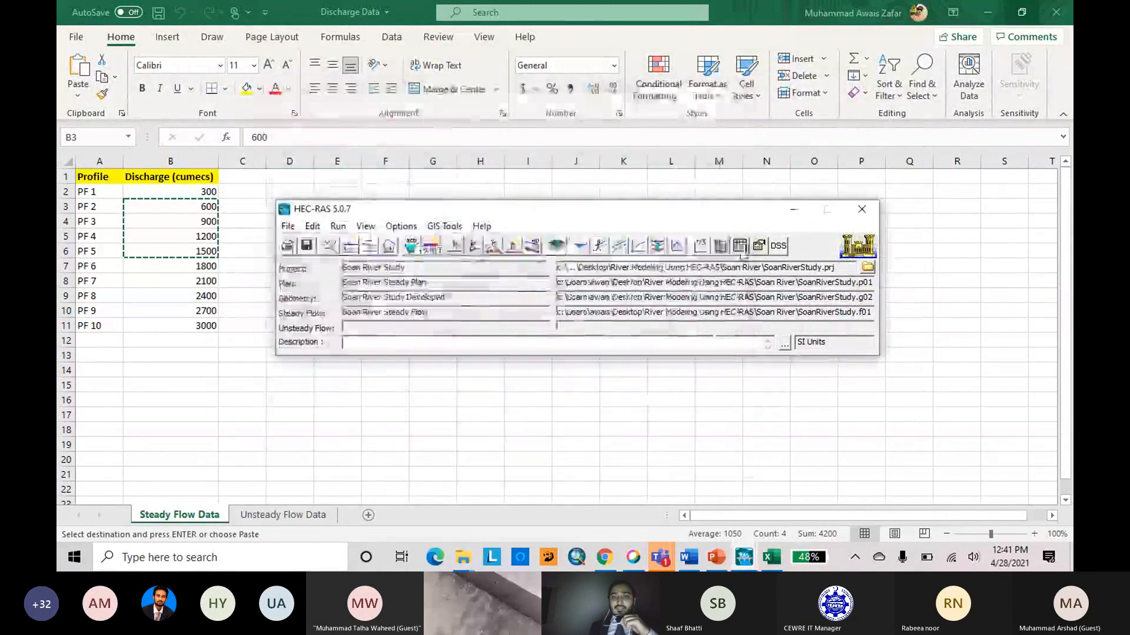
pyautogui.click(743, 250)
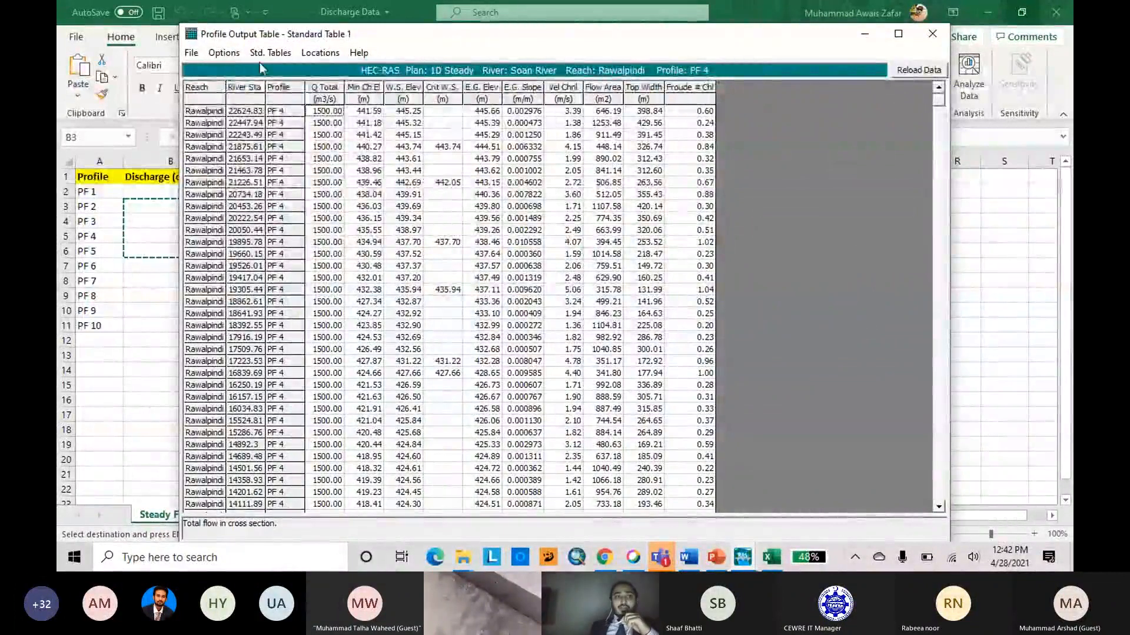
pyautogui.click(223, 52)
pyautogui.click(235, 83)
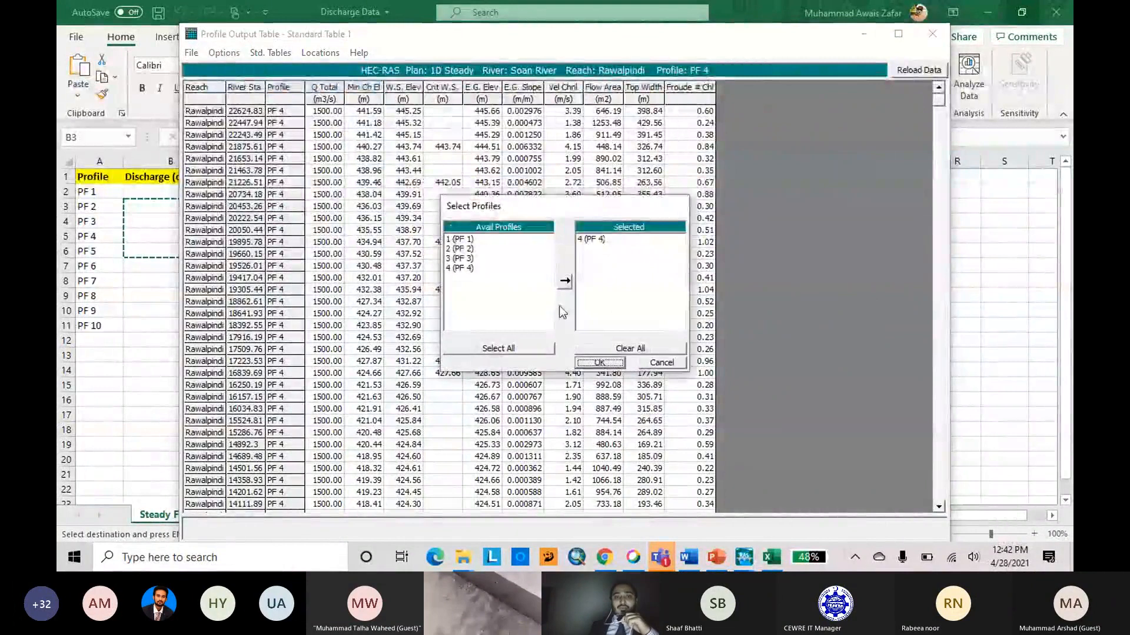
pyautogui.click(712, 336)
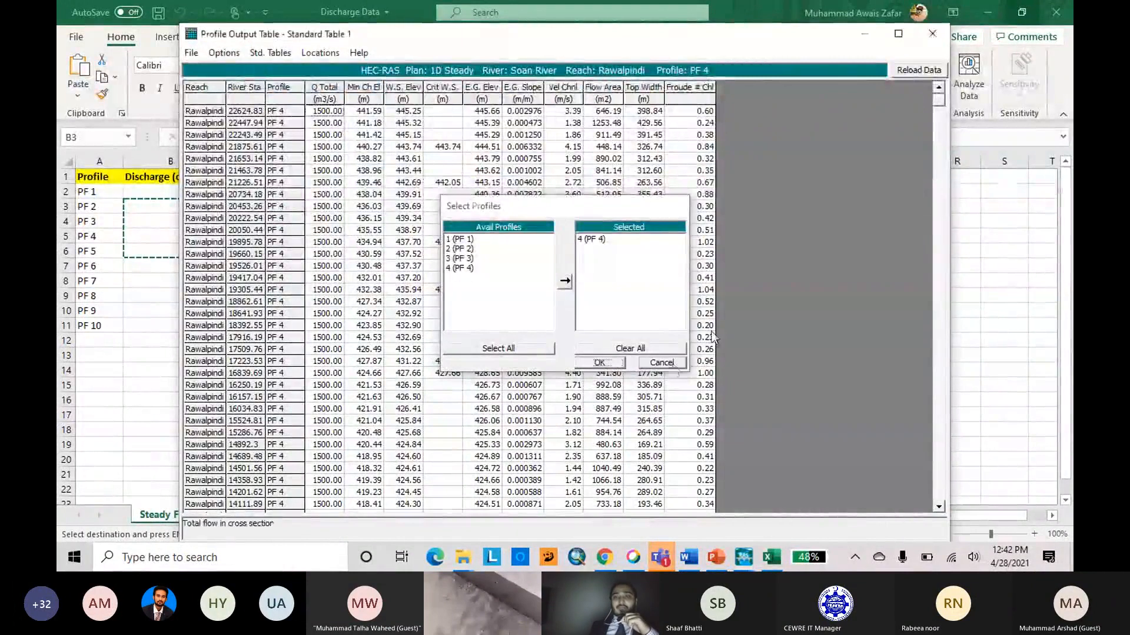
pyautogui.click(932, 34)
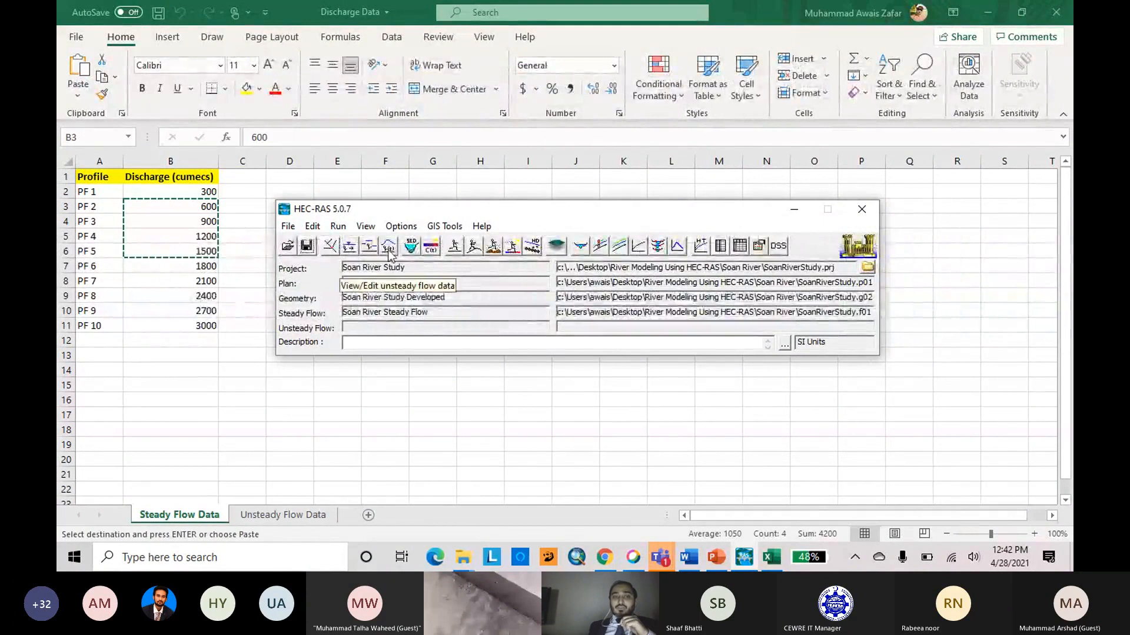
# Open RAS Mapper, hide the geometries, and display the Soan River Steady Plan's Depth (PF 1) result over the terrain.
pyautogui.click(557, 248)
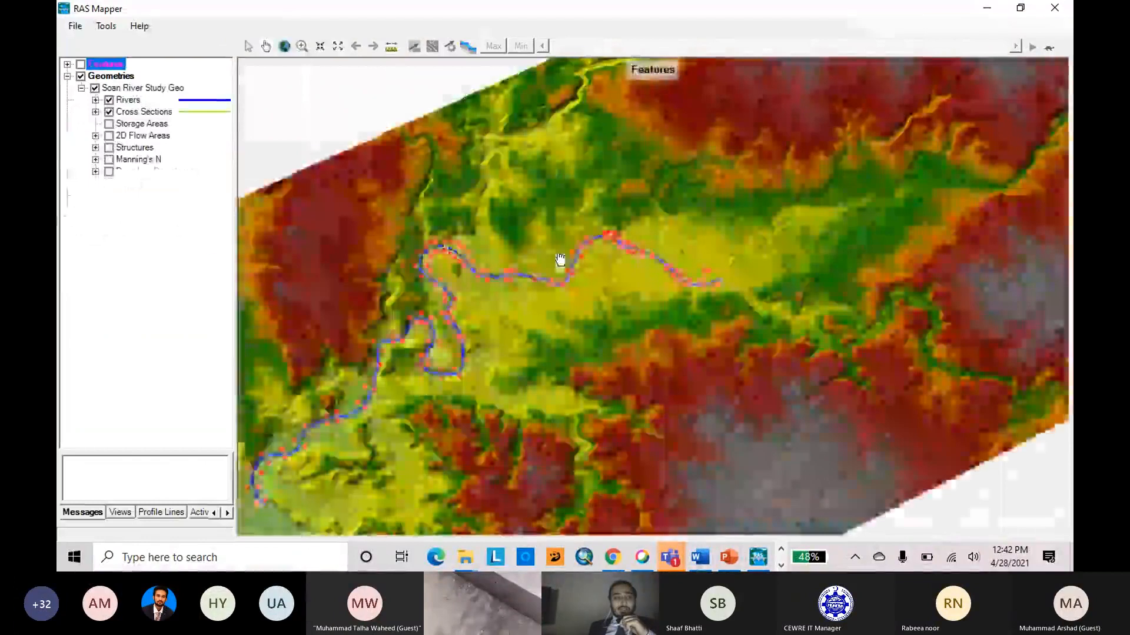
pyautogui.click(80, 77)
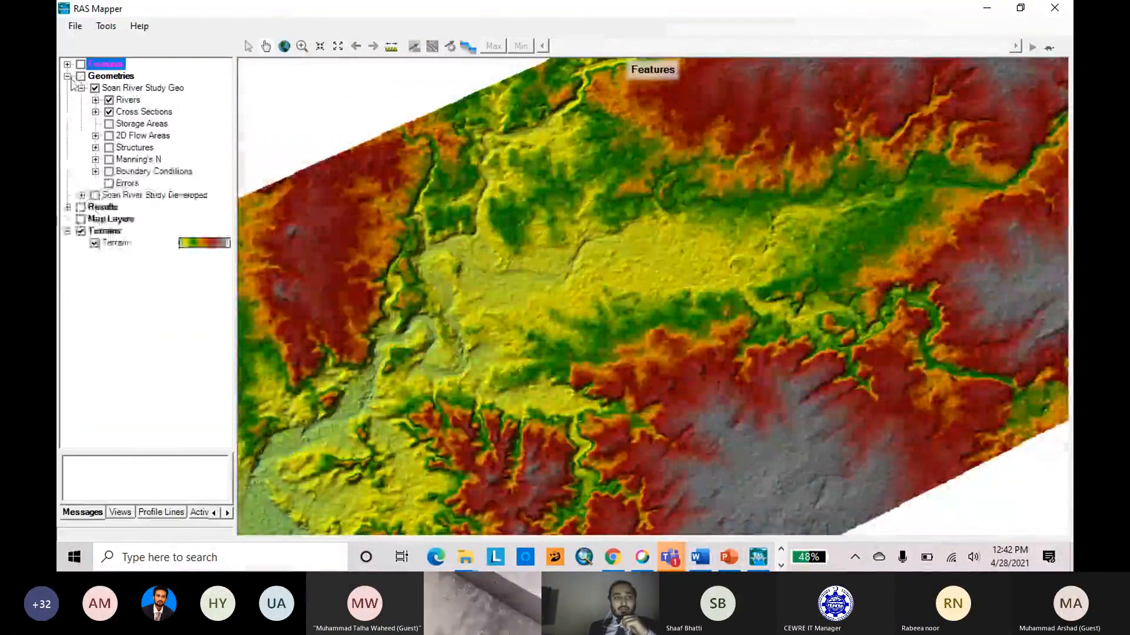
pyautogui.click(68, 77)
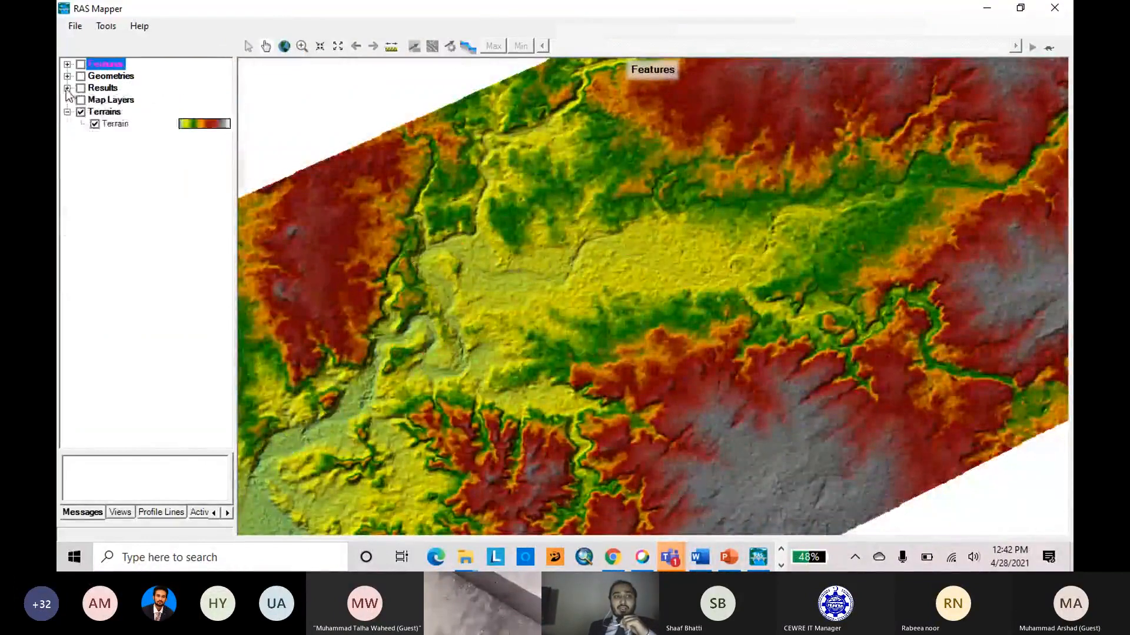
pyautogui.click(67, 88)
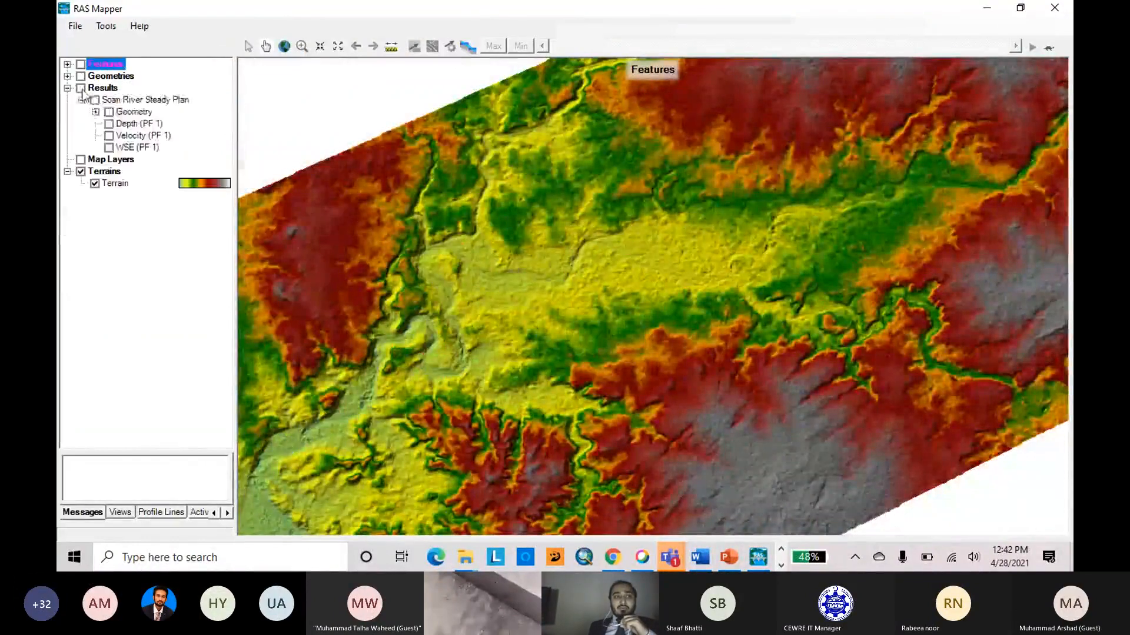
pyautogui.click(109, 124)
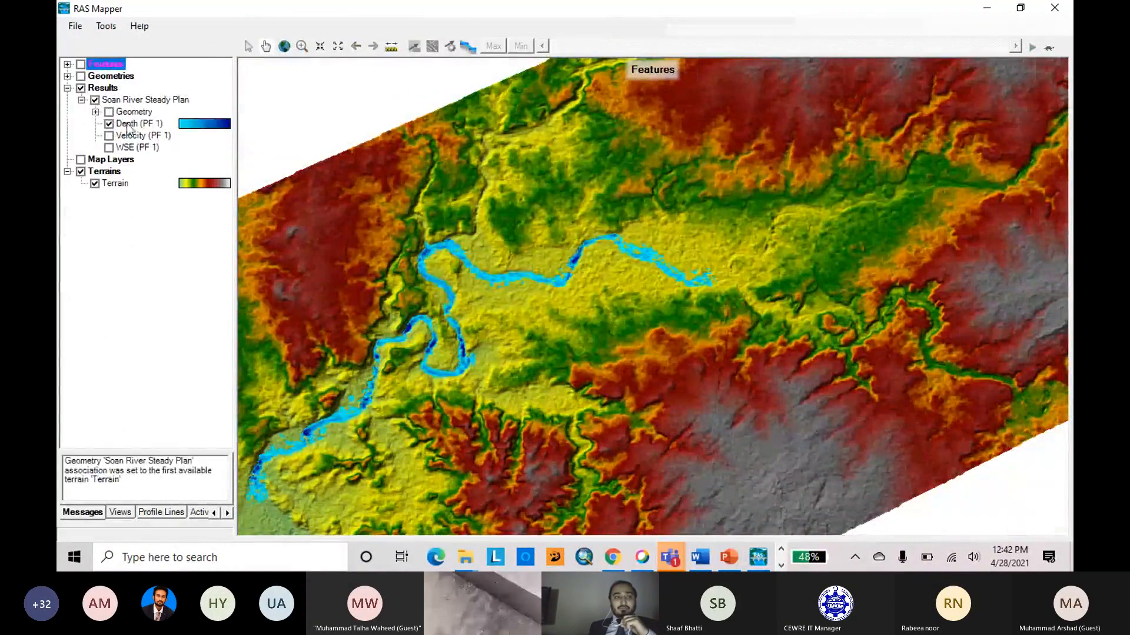
# Select the depth result layer, adjust its animation delay, and animate the depth map through the flow profiles.
pyautogui.click(128, 125)
pyautogui.click(1048, 47)
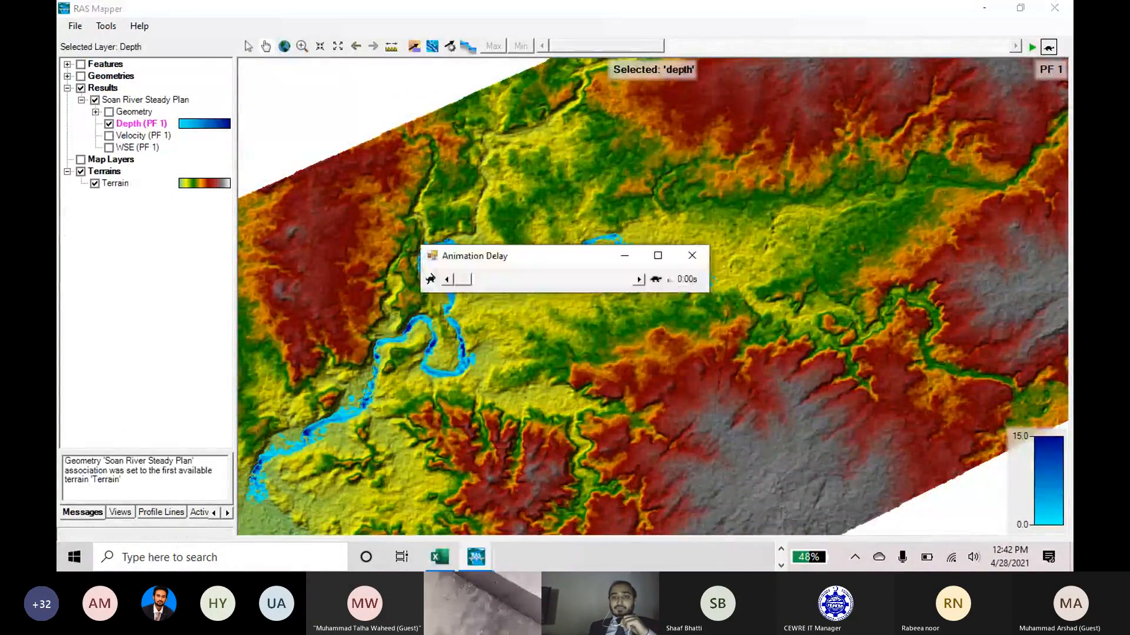
pyautogui.click(657, 280)
pyautogui.click(1048, 47)
pyautogui.click(1032, 47)
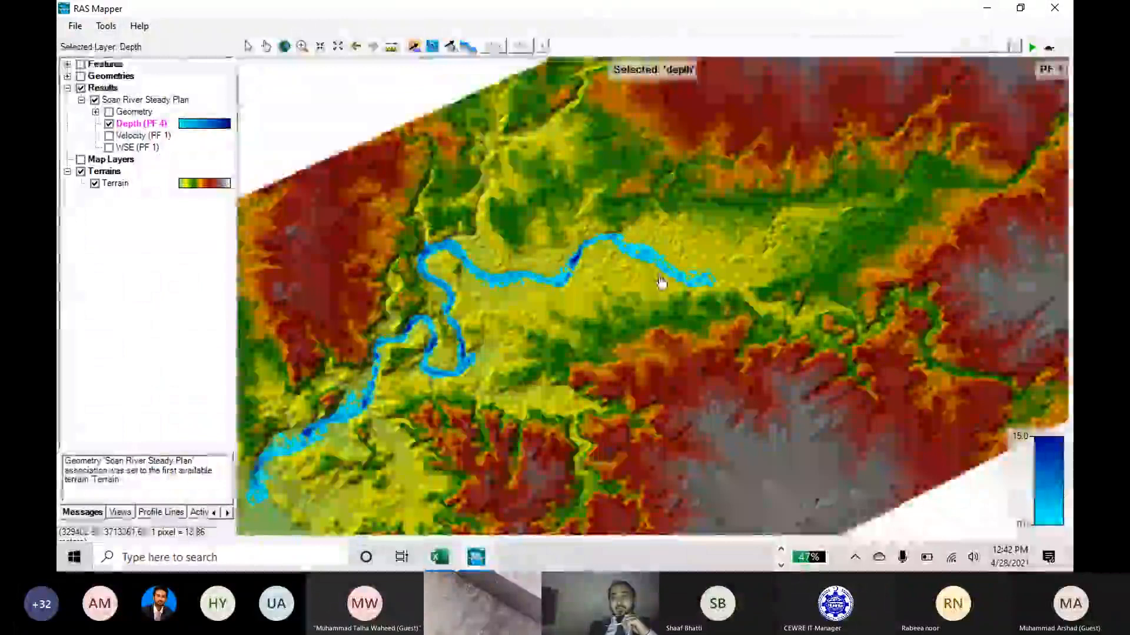
# Examine the animated water depth along the upstream, middle and downstream river reaches, and close RAS Mapper.
pyautogui.scroll(5, 660, 285)
pyautogui.scroll(3, 765, 268)
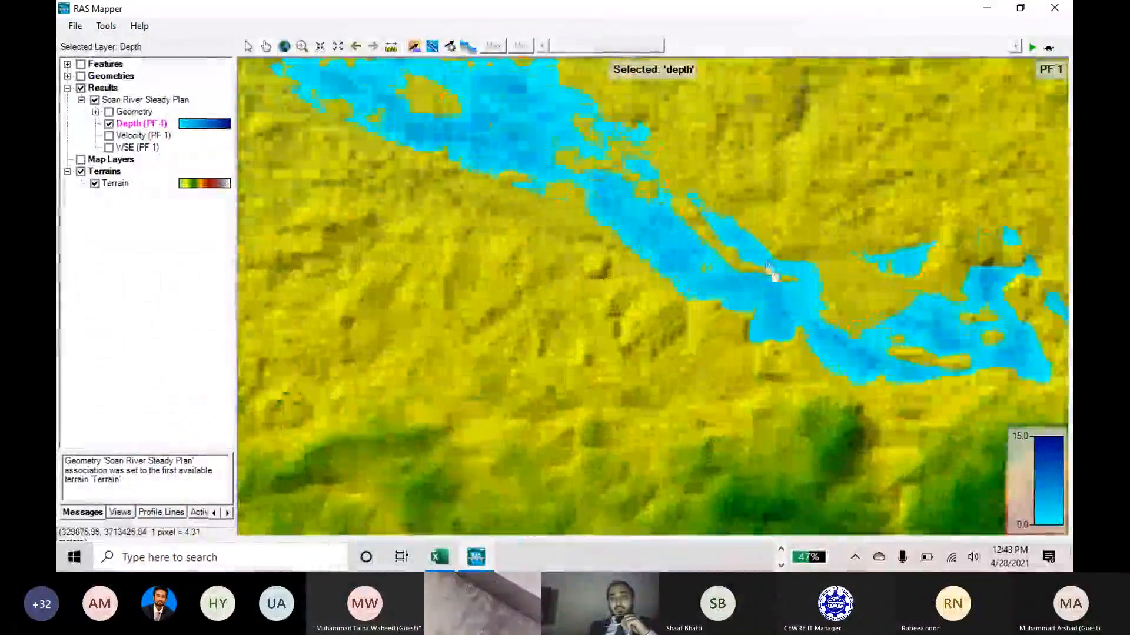
pyautogui.scroll(-2, 761, 293)
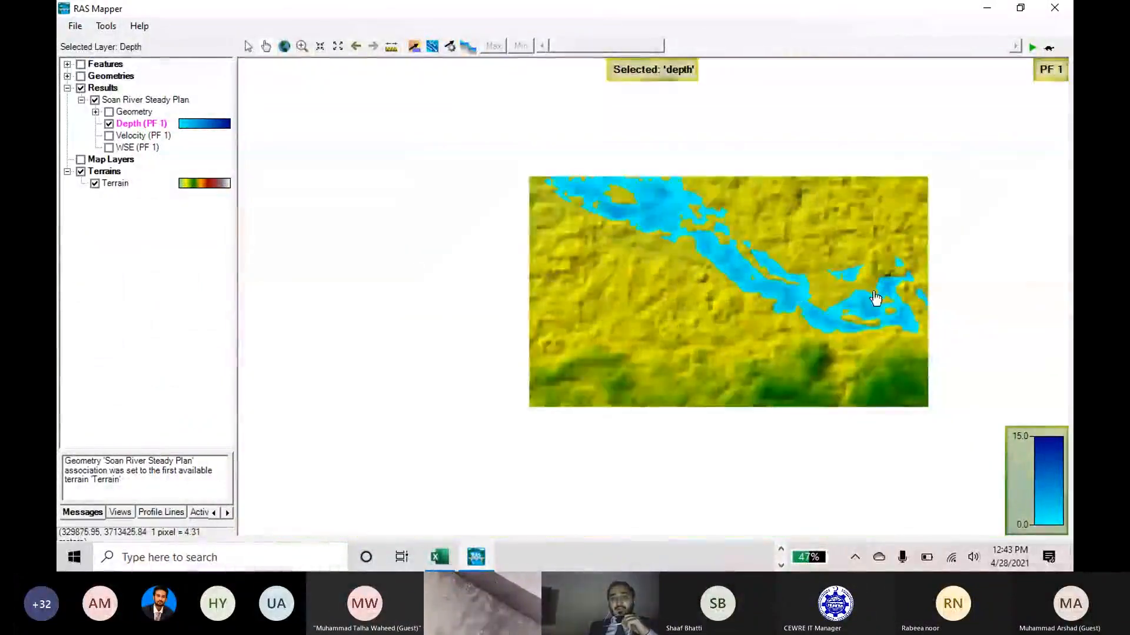
pyautogui.scroll(-3, 744, 285)
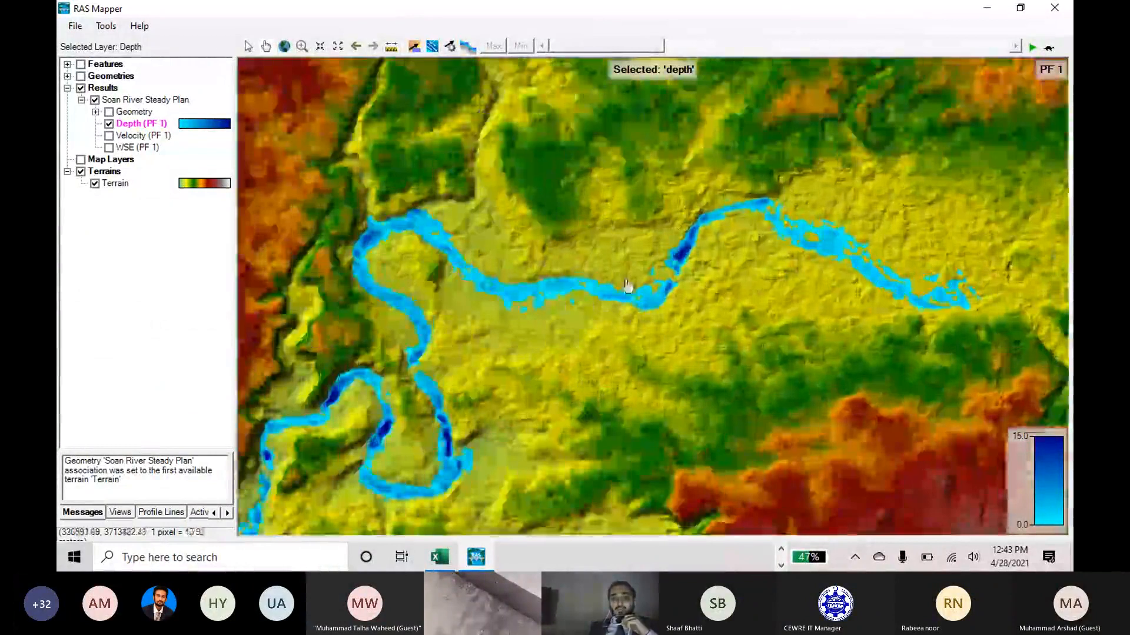
pyautogui.scroll(3, 627, 285)
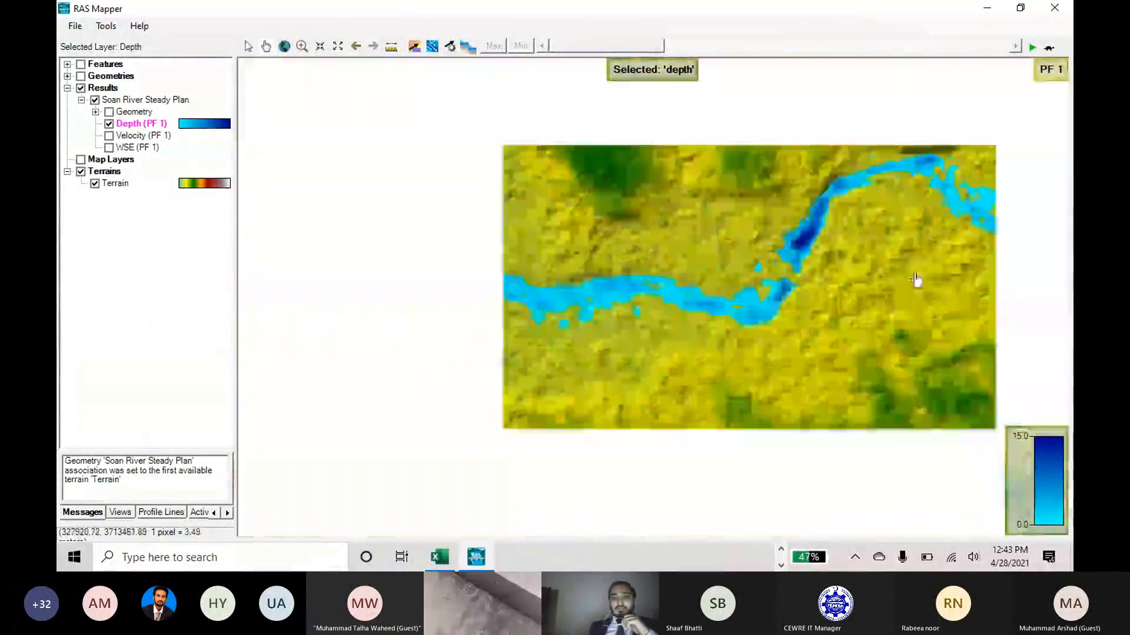
pyautogui.scroll(3, 591, 376)
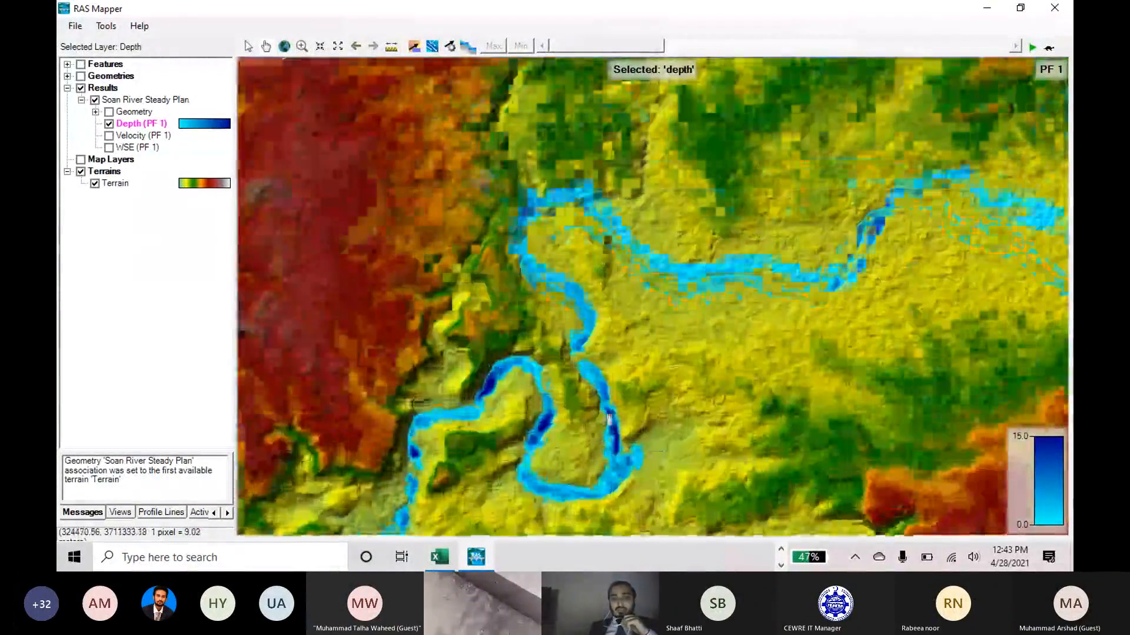
pyautogui.scroll(-5, 588, 315)
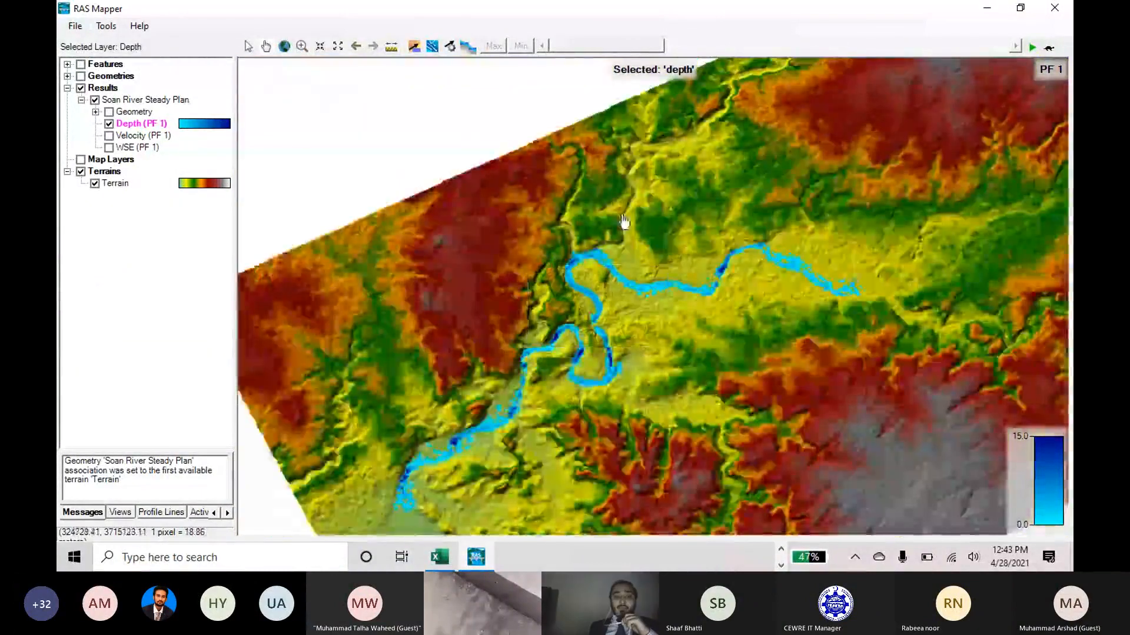
pyautogui.scroll(-1, 469, 245)
pyautogui.scroll(5, 448, 404)
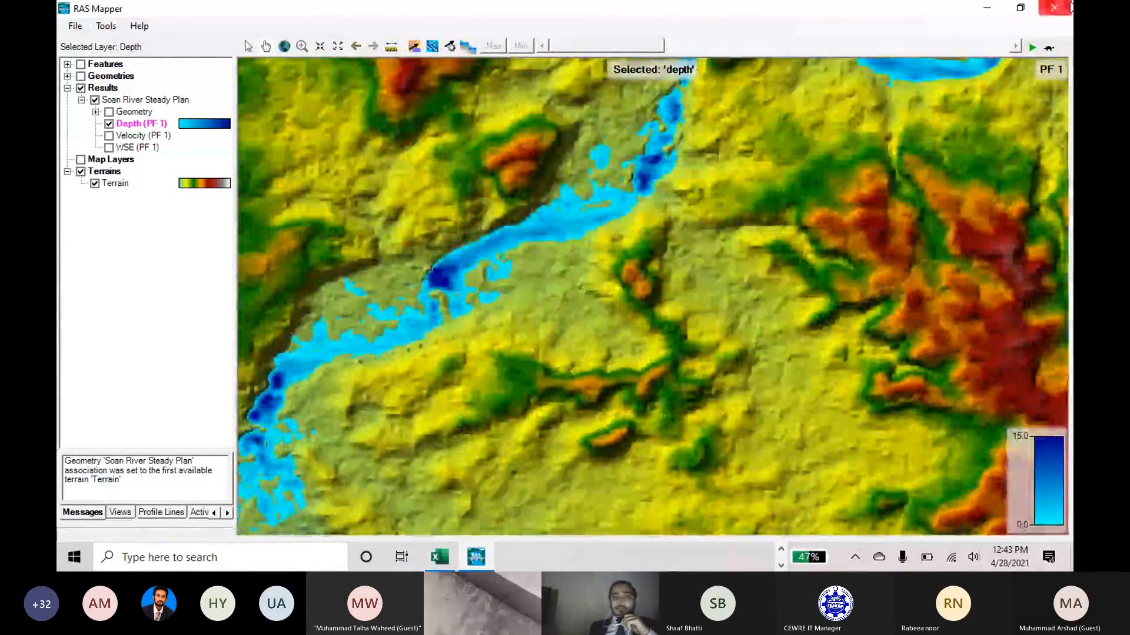
pyautogui.click(1056, 8)
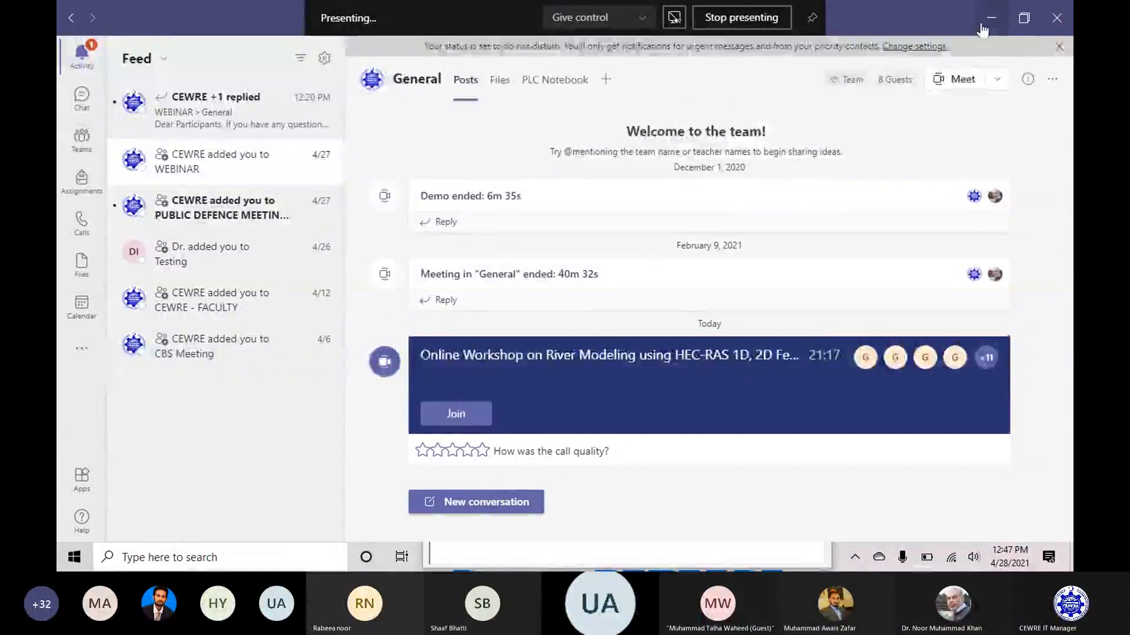
# Minimize the meeting window and the Discharge Data workbook to return to the unsteady Flow Hydrograph dialog.
pyautogui.click(983, 22)
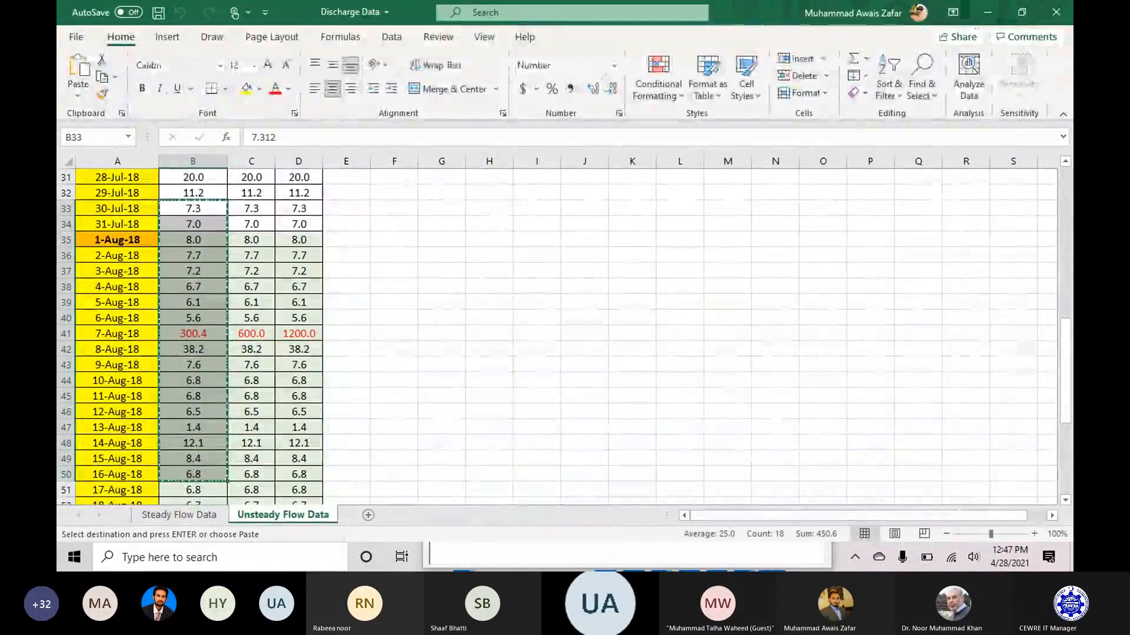
pyautogui.click(986, 13)
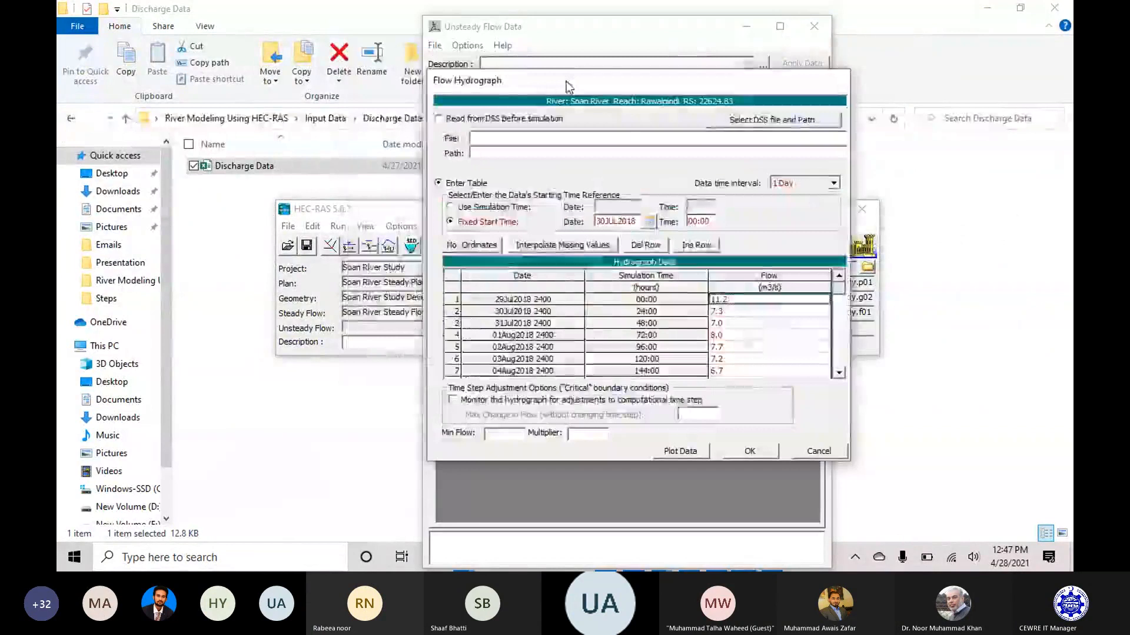
pyautogui.moveTo(603, 84)
pyautogui.mouseDown()
pyautogui.moveTo(619, 89)
pyautogui.moveTo(603, 89)
pyautogui.mouseUp()
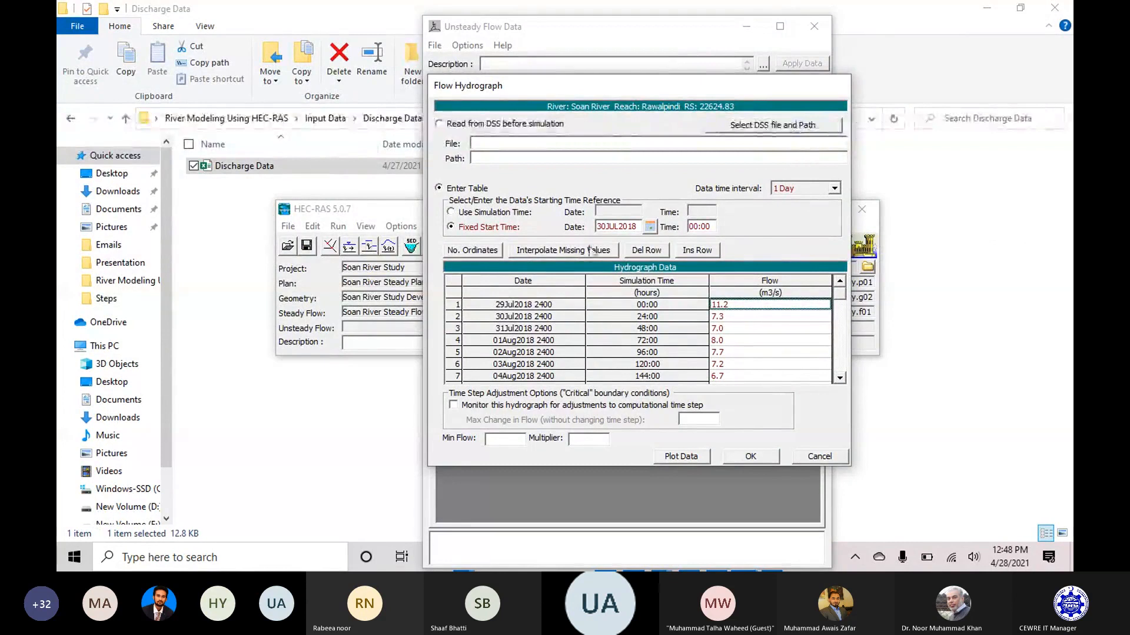
pyautogui.click(990, 206)
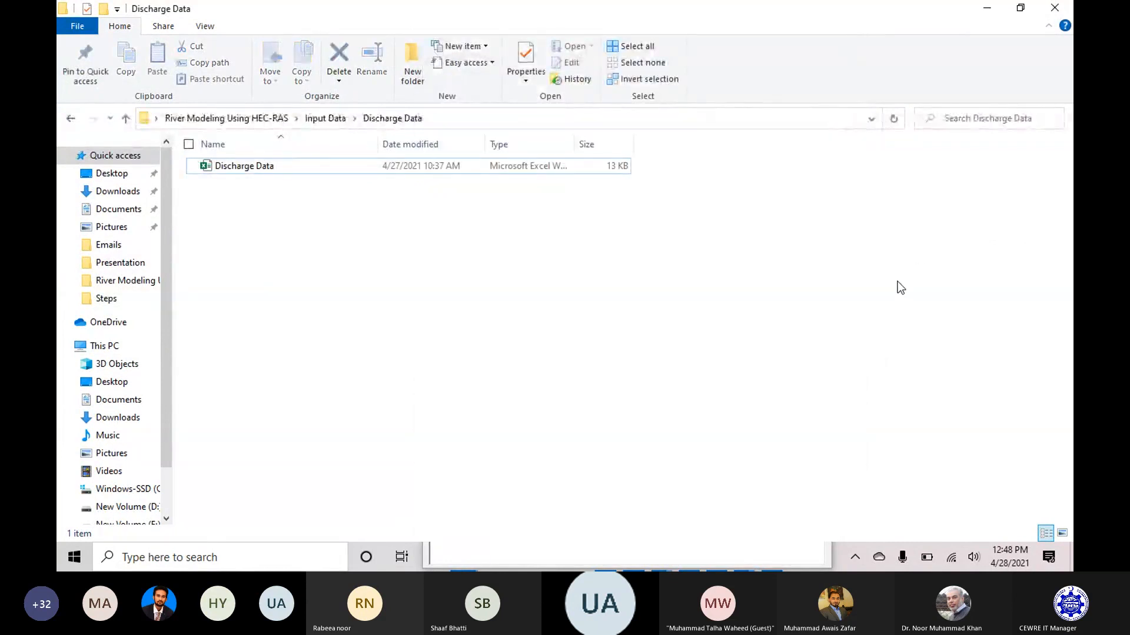
pyautogui.click(1020, 8)
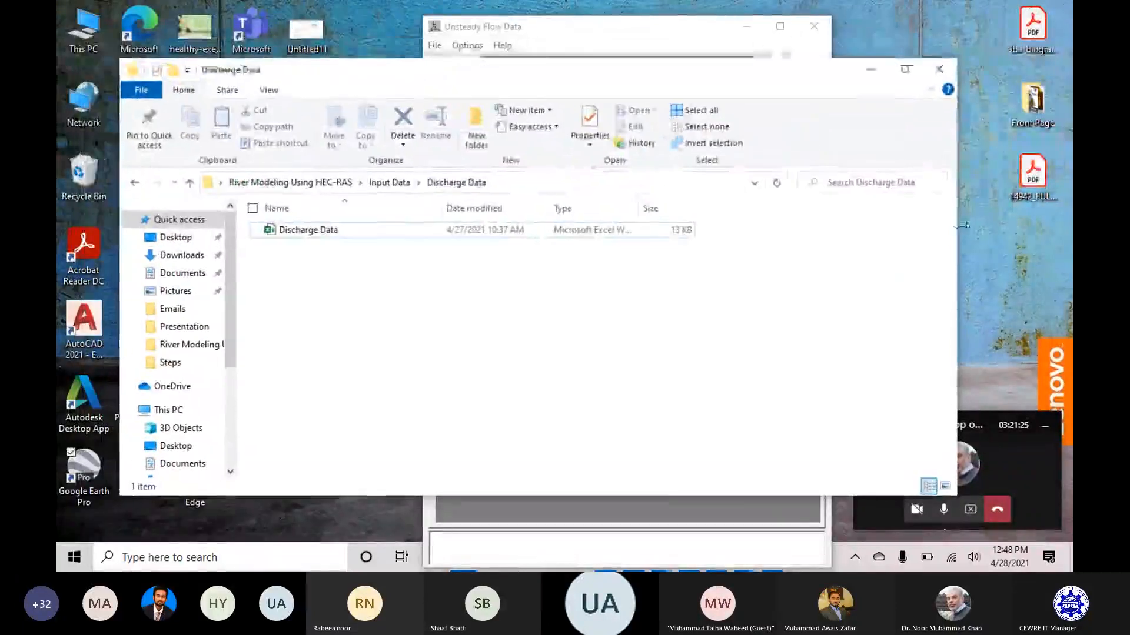
pyautogui.moveTo(645, 31); pyautogui.dragTo(638, 1)
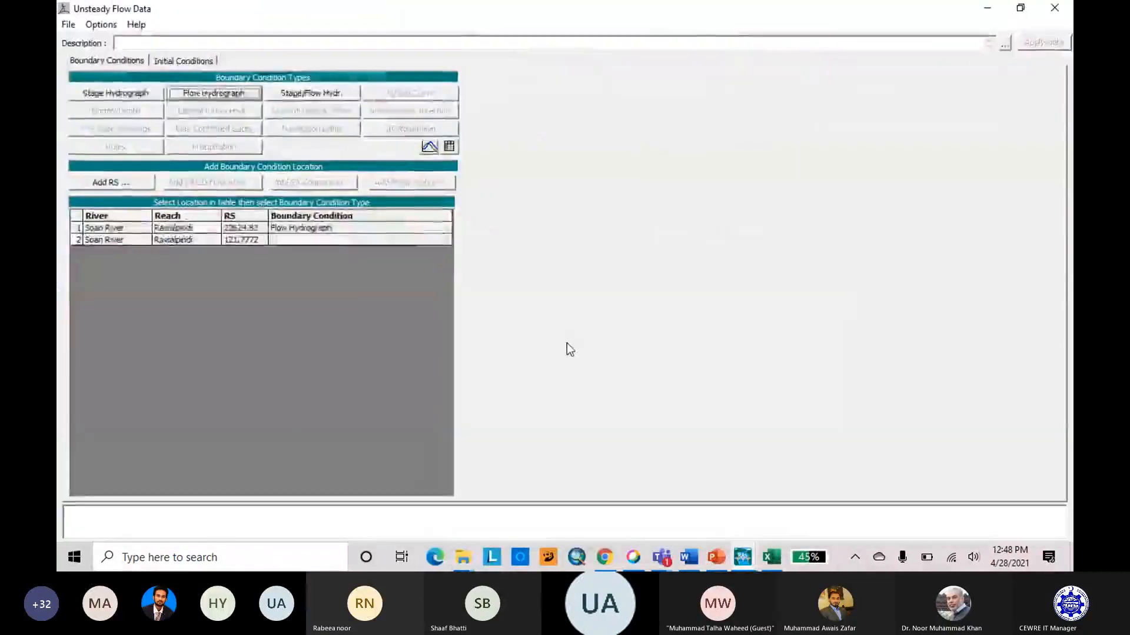
pyautogui.click(771, 557)
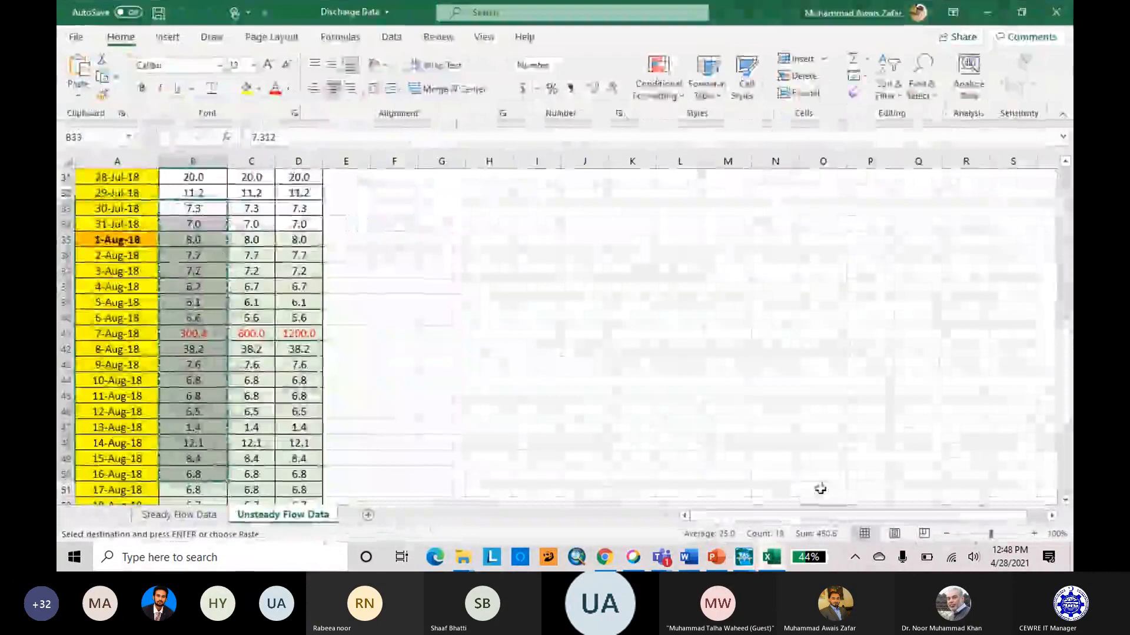
pyautogui.click(740, 562)
pyautogui.click(894, 499)
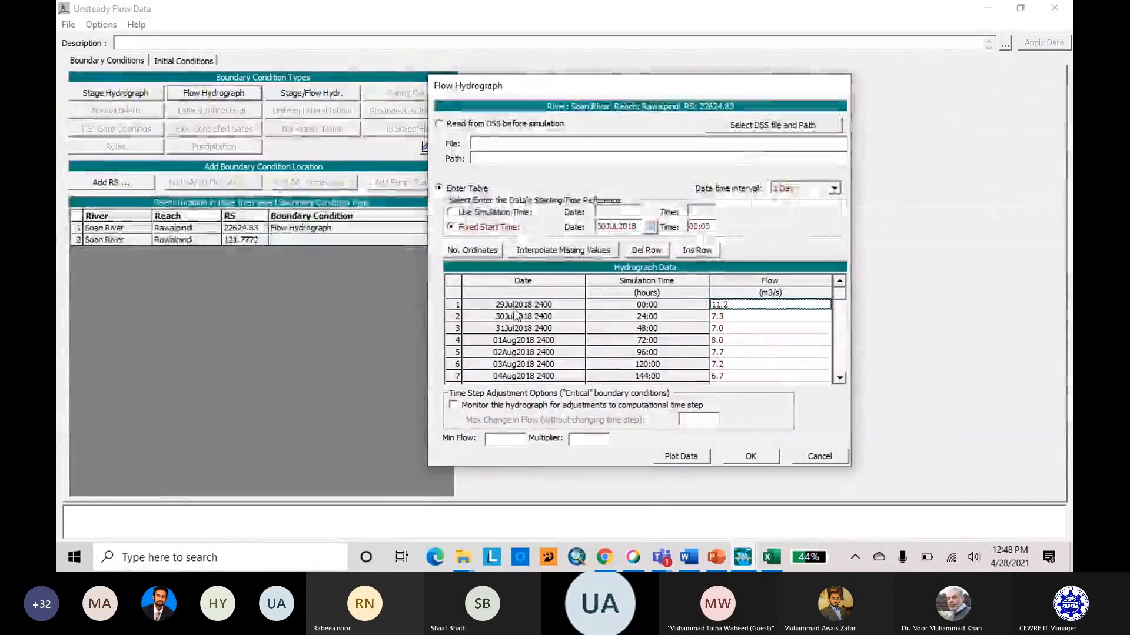
# Restore the Unsteady Flow Data window to its smaller size and accept the daily flow hydrograph for river station 22624.83.
pyautogui.click(820, 456)
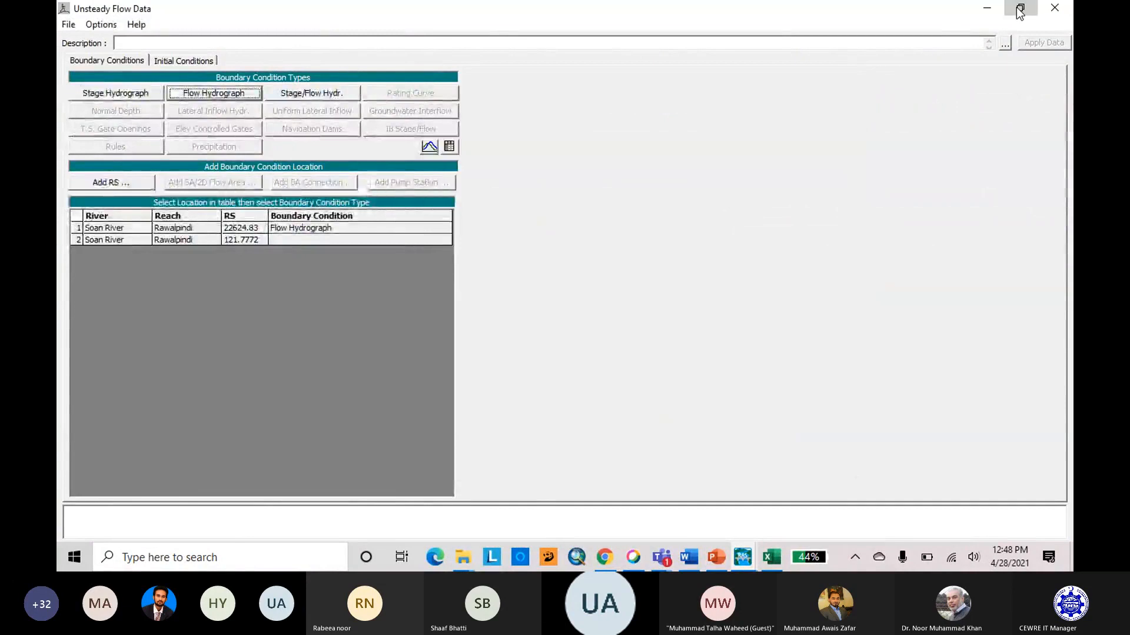
pyautogui.click(1020, 9)
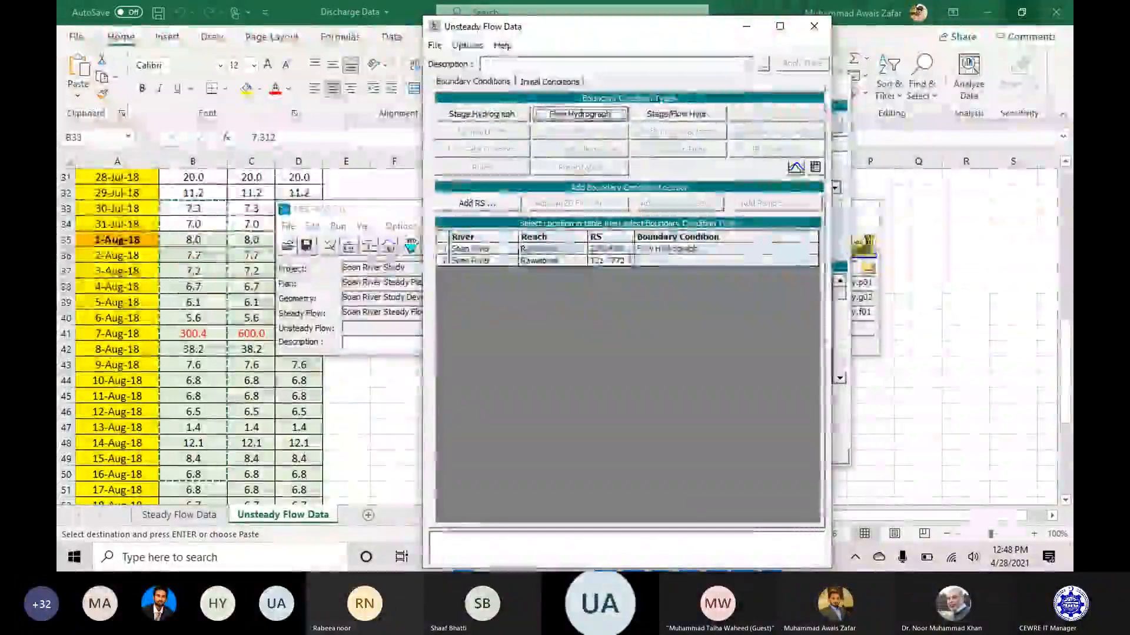
pyautogui.click(677, 253)
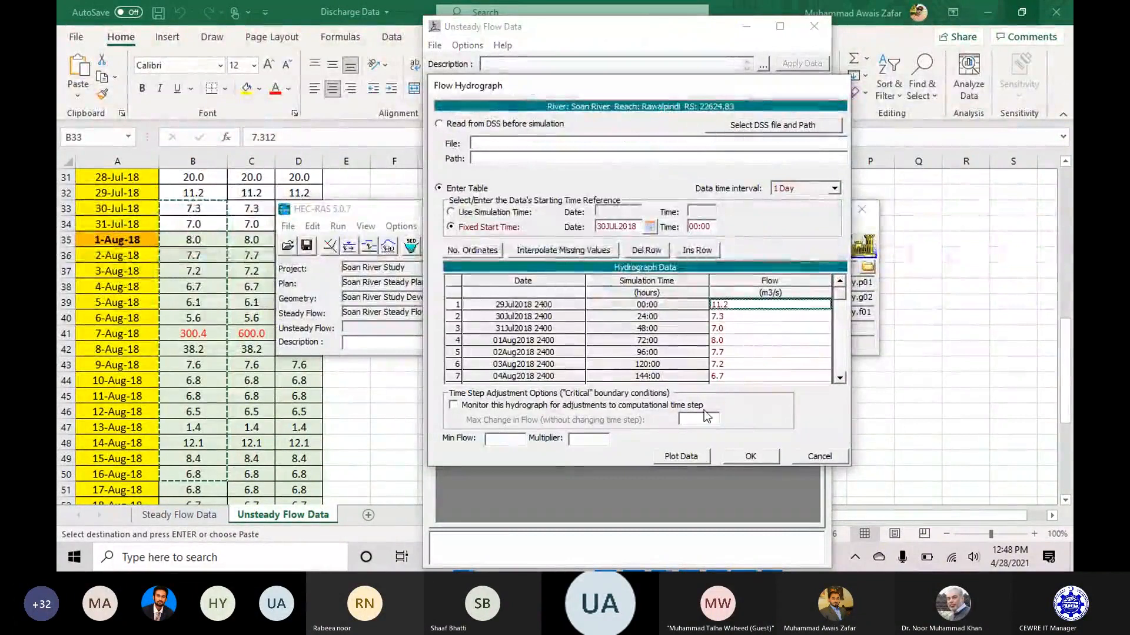
pyautogui.click(757, 455)
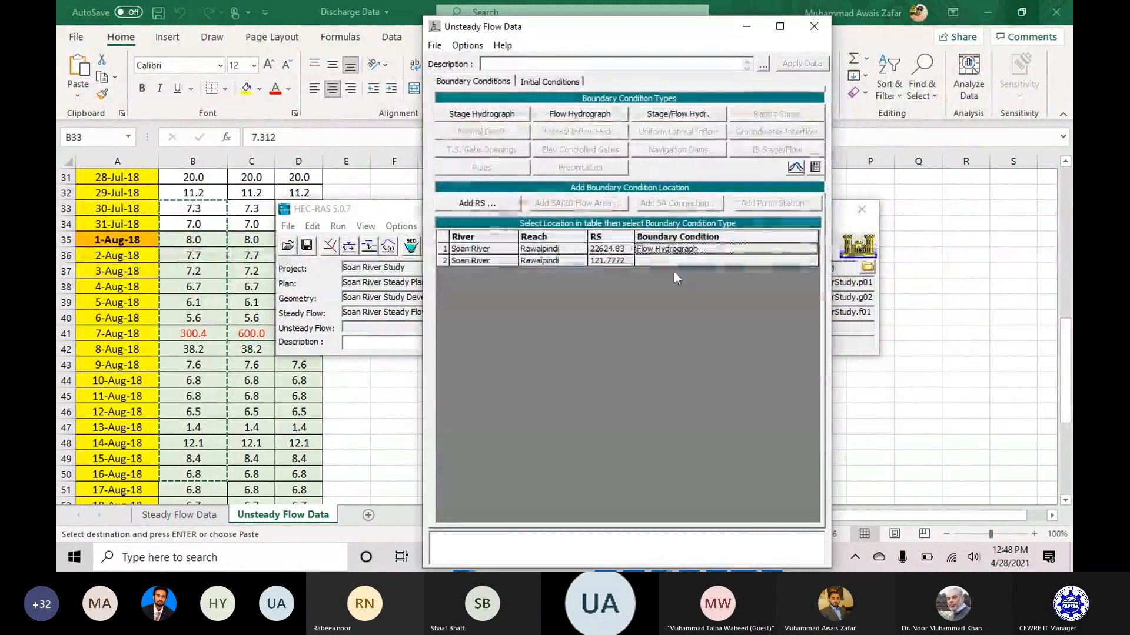
# Assign a Normal Depth downstream boundary to river station 121.7772 with a friction slope of 0.4.
pyautogui.click(676, 262)
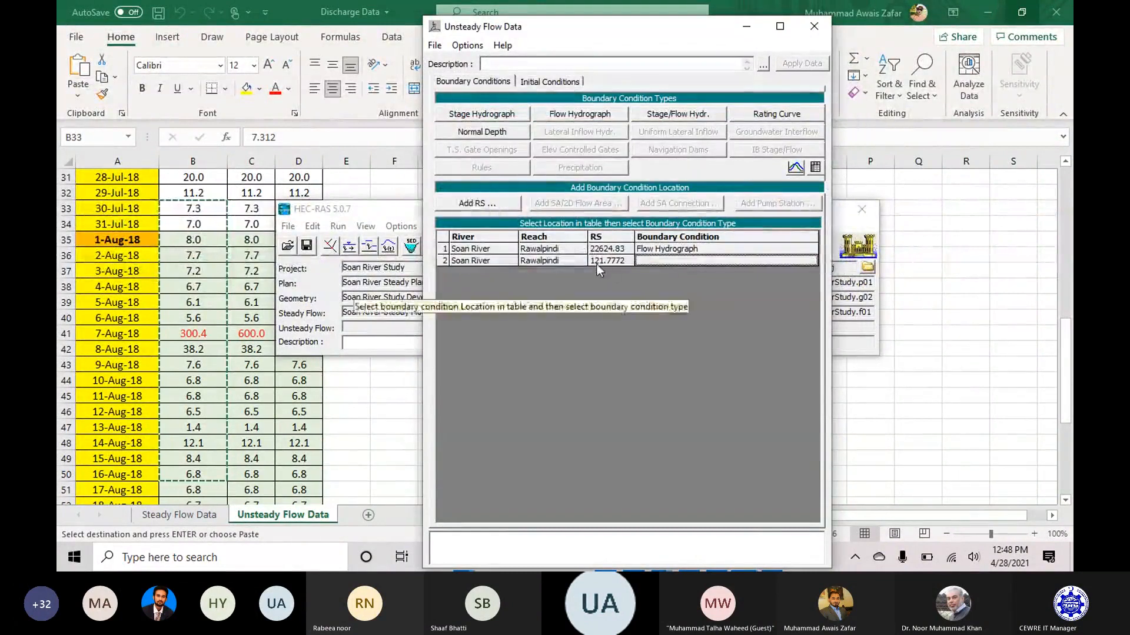
pyautogui.click(492, 135)
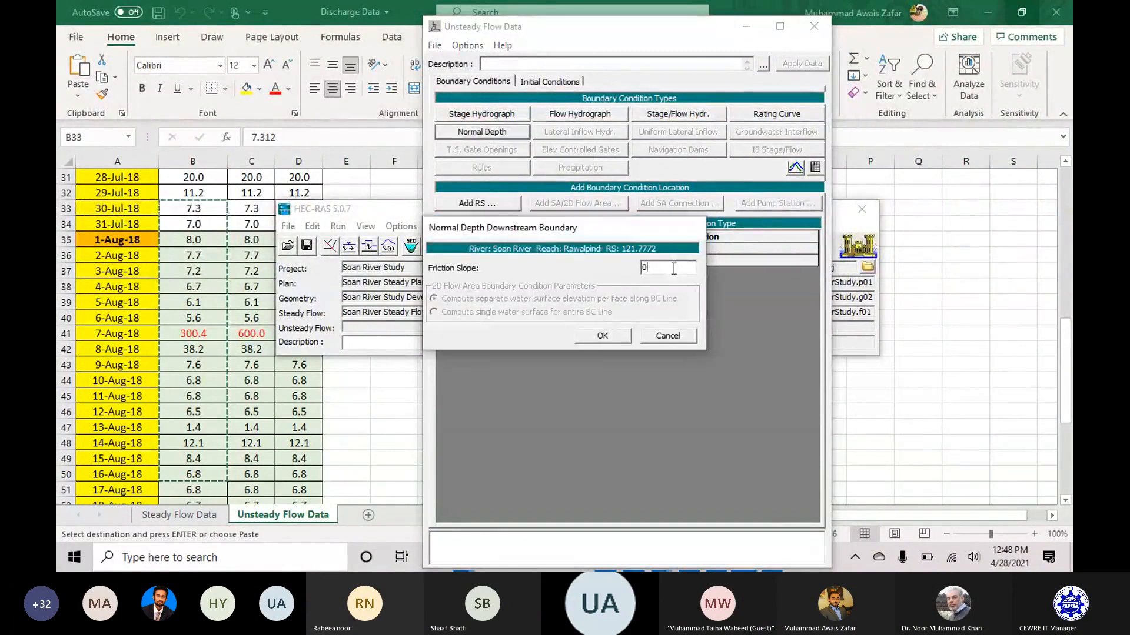
pyautogui.write('0.4')
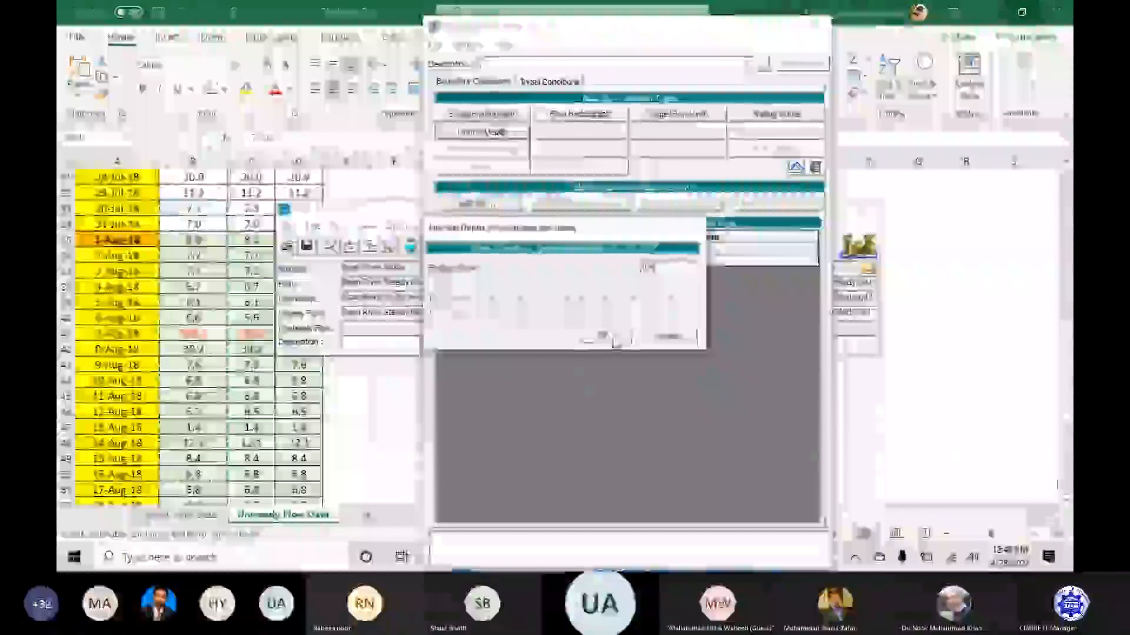
pyautogui.click(602, 335)
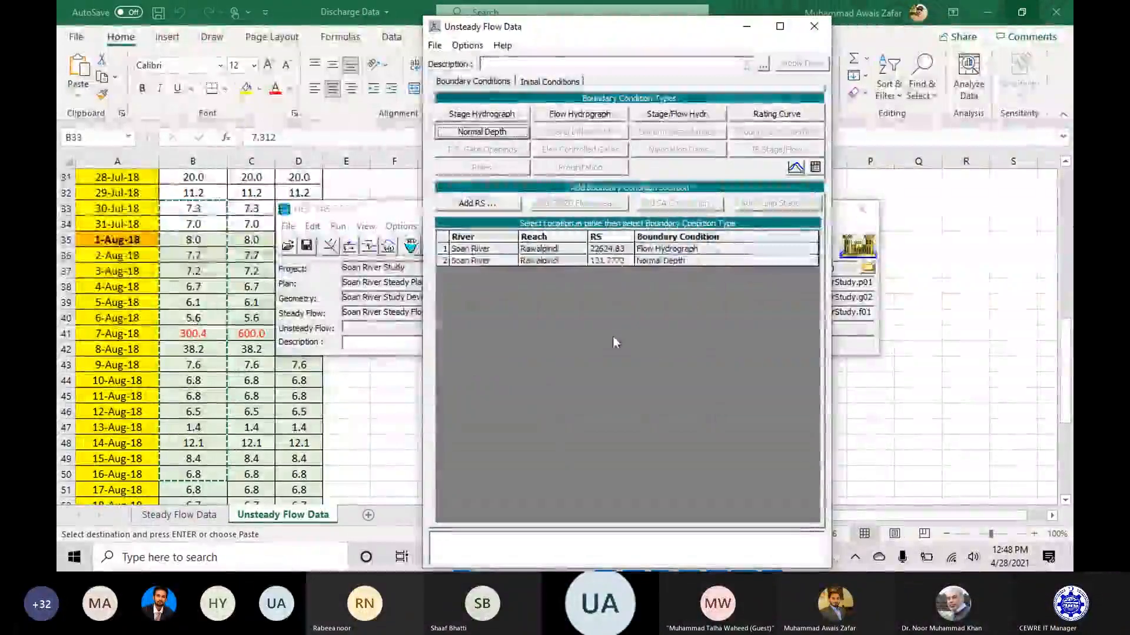
# Save the unsteady flow data in the Soan River folder with the title Soan River Unsteady Flow 1D.
pyautogui.click(433, 50)
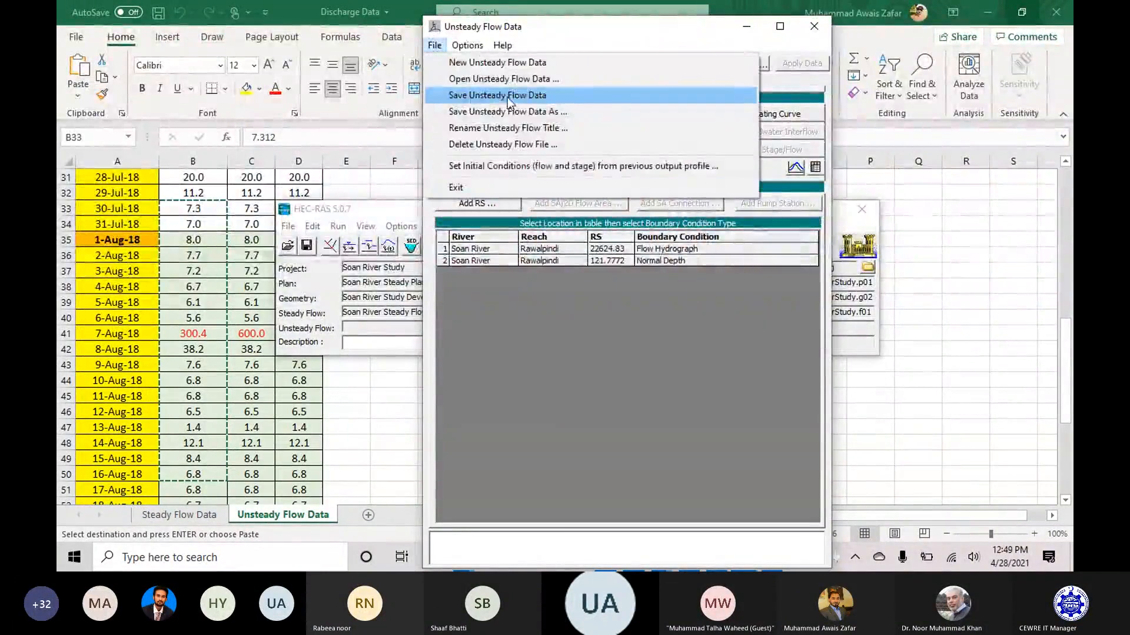
pyautogui.click(508, 97)
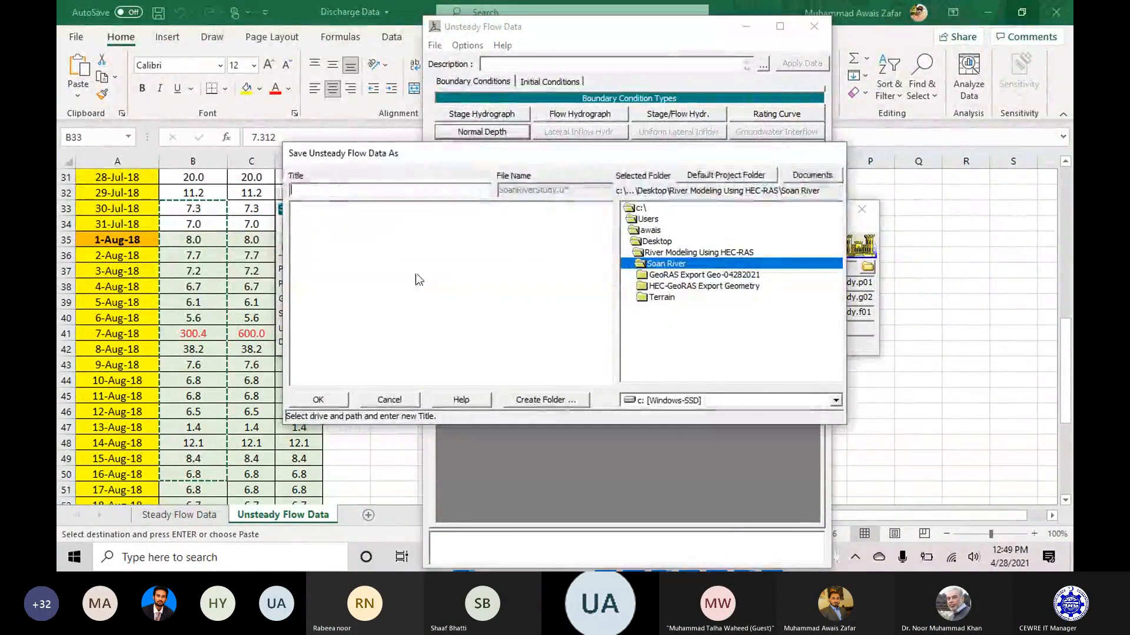
pyautogui.write('Soan Rive')
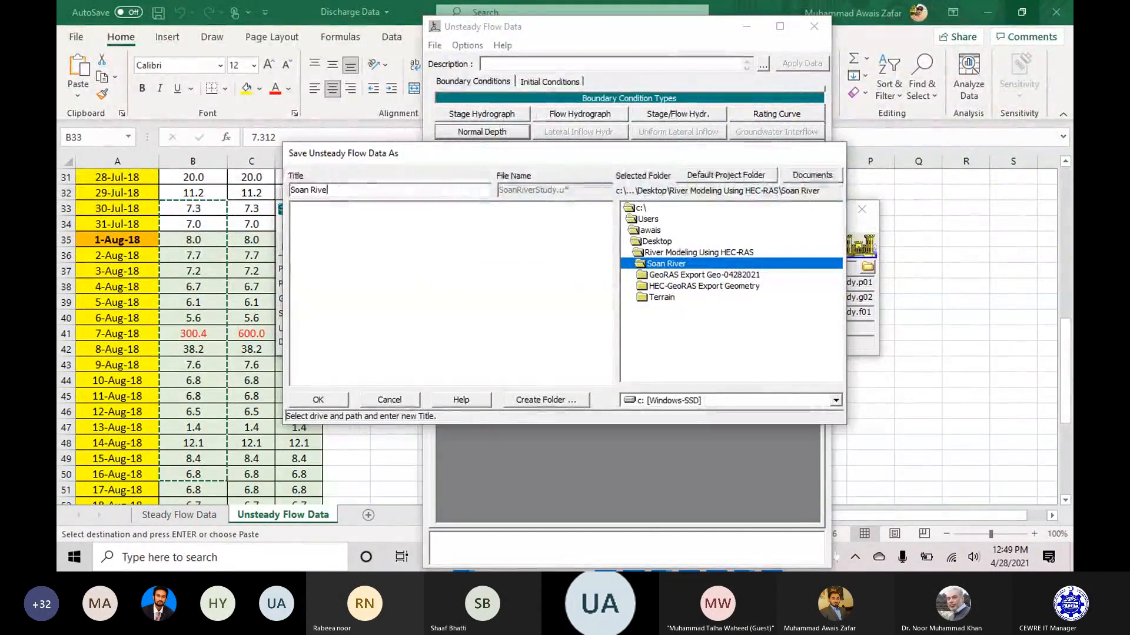
pyautogui.write('r Unsteady Flow')
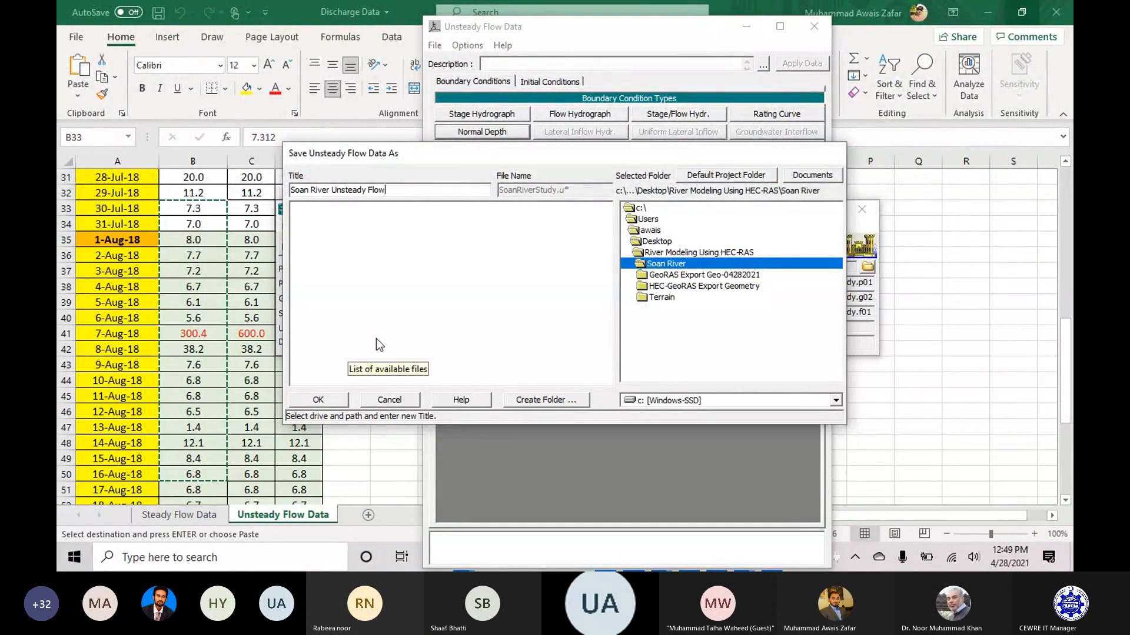
pyautogui.write('1D')
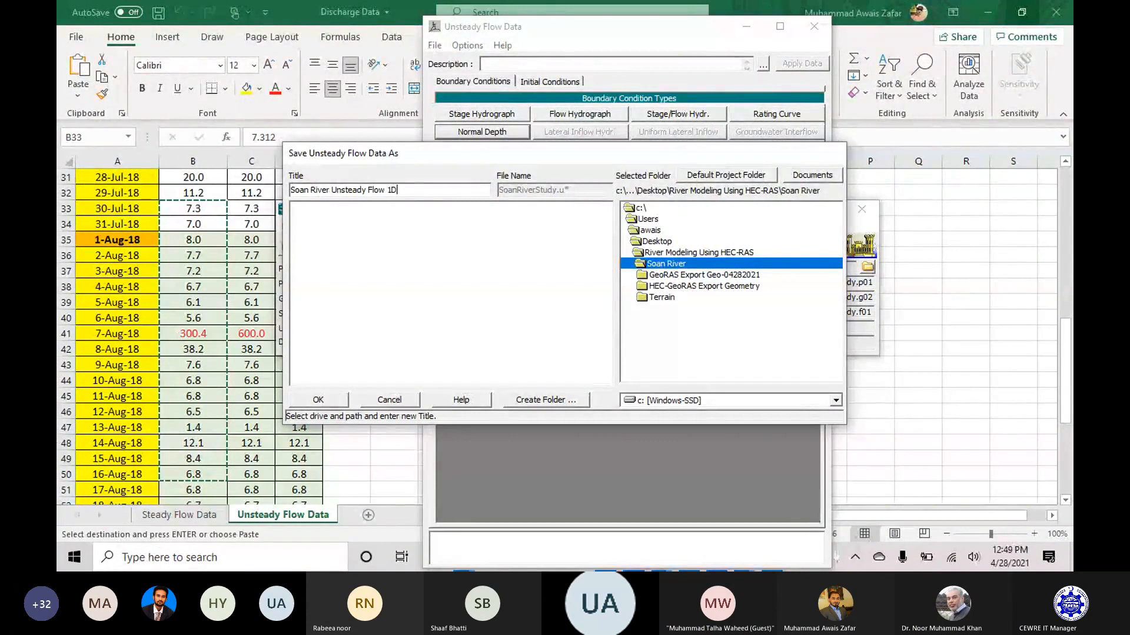
pyautogui.click(322, 401)
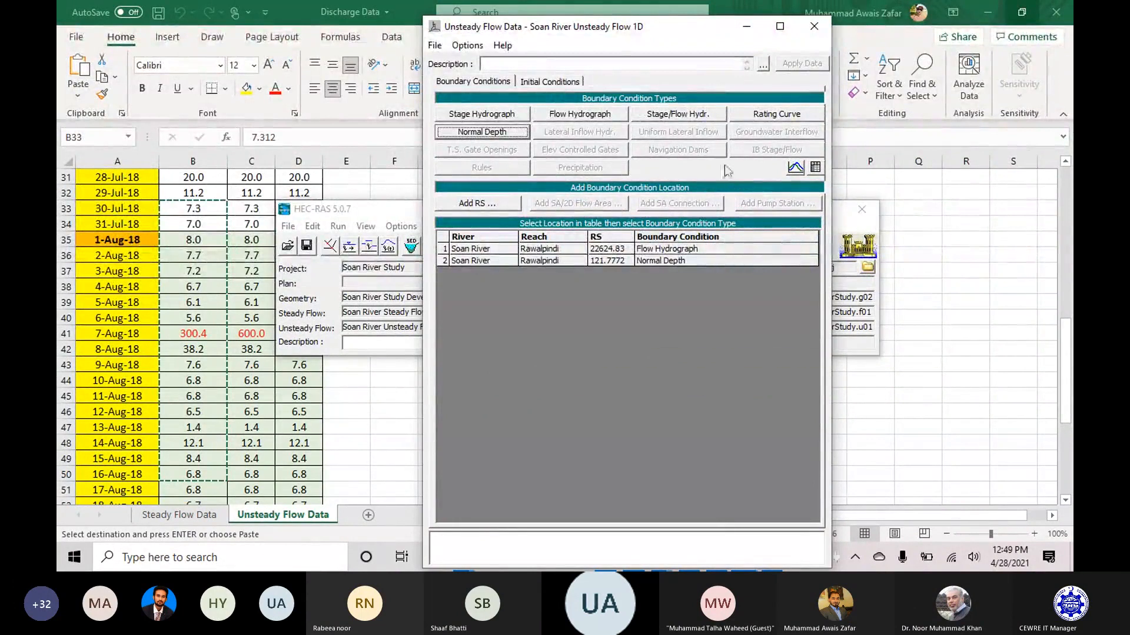
# Resave and close the unsteady flow data, and save the project while dismissing the request for a plan title.
pyautogui.click(435, 47)
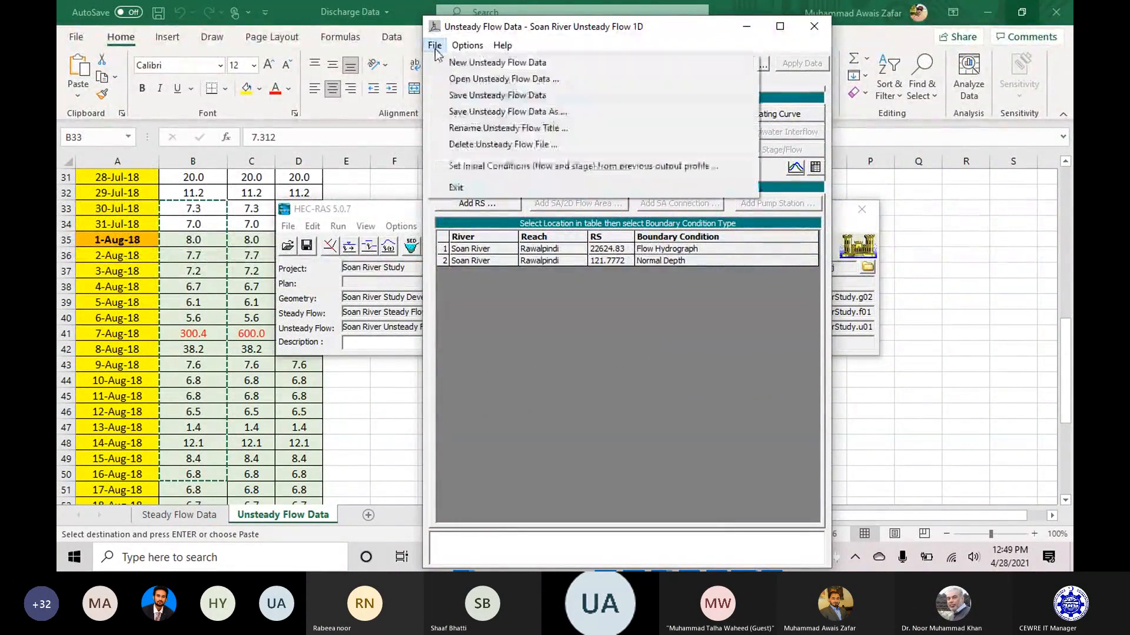
pyautogui.click(548, 96)
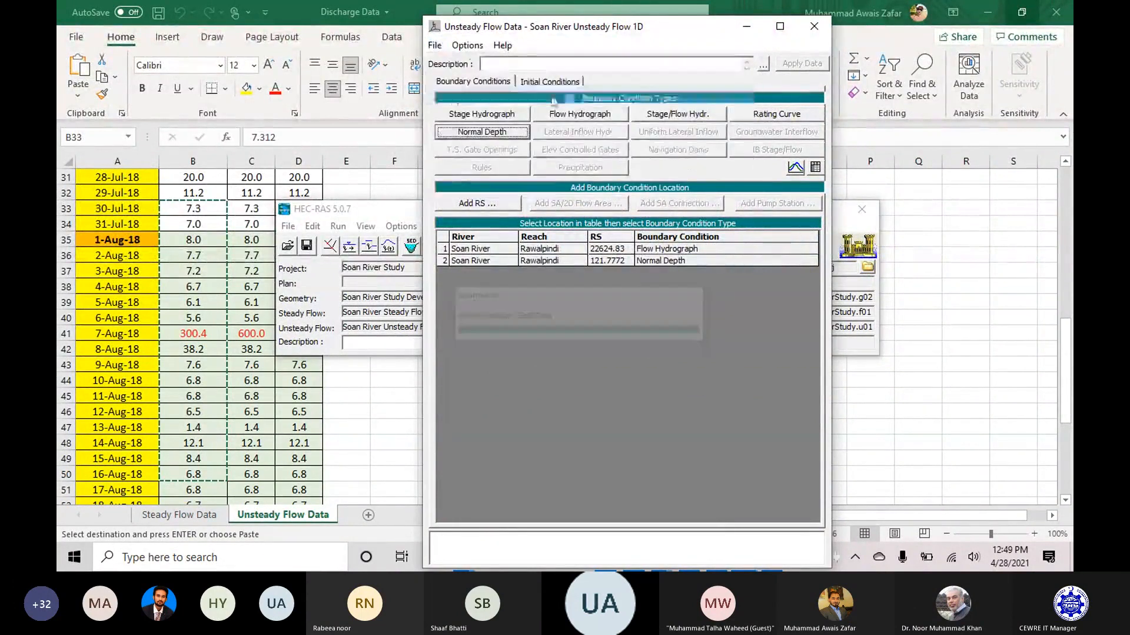
pyautogui.click(814, 28)
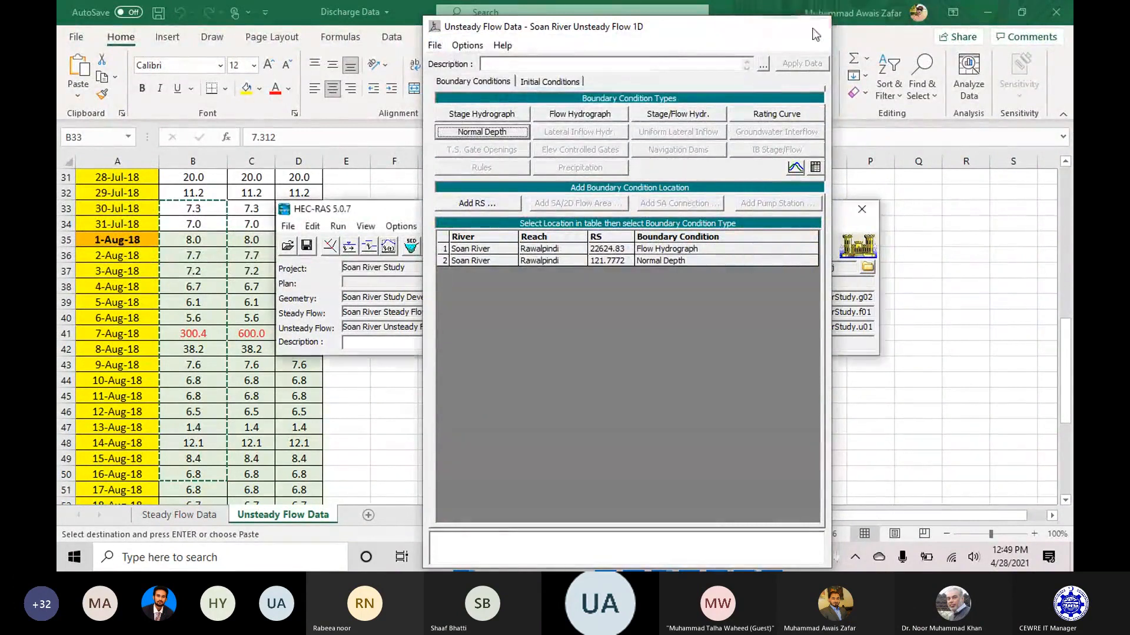
pyautogui.click(304, 246)
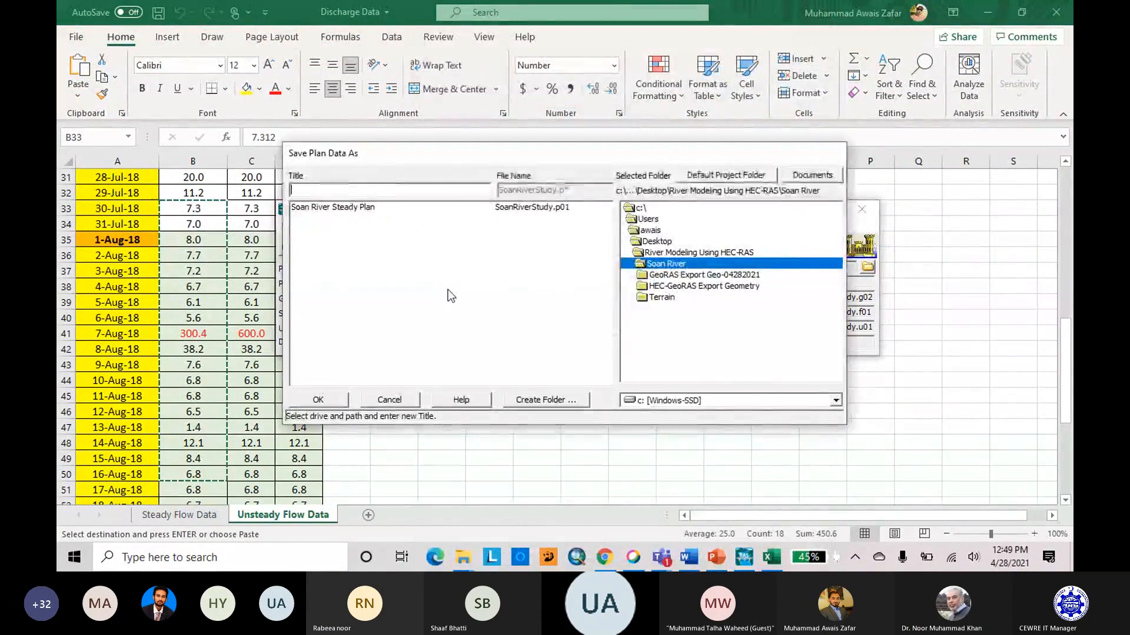
pyautogui.click(497, 405)
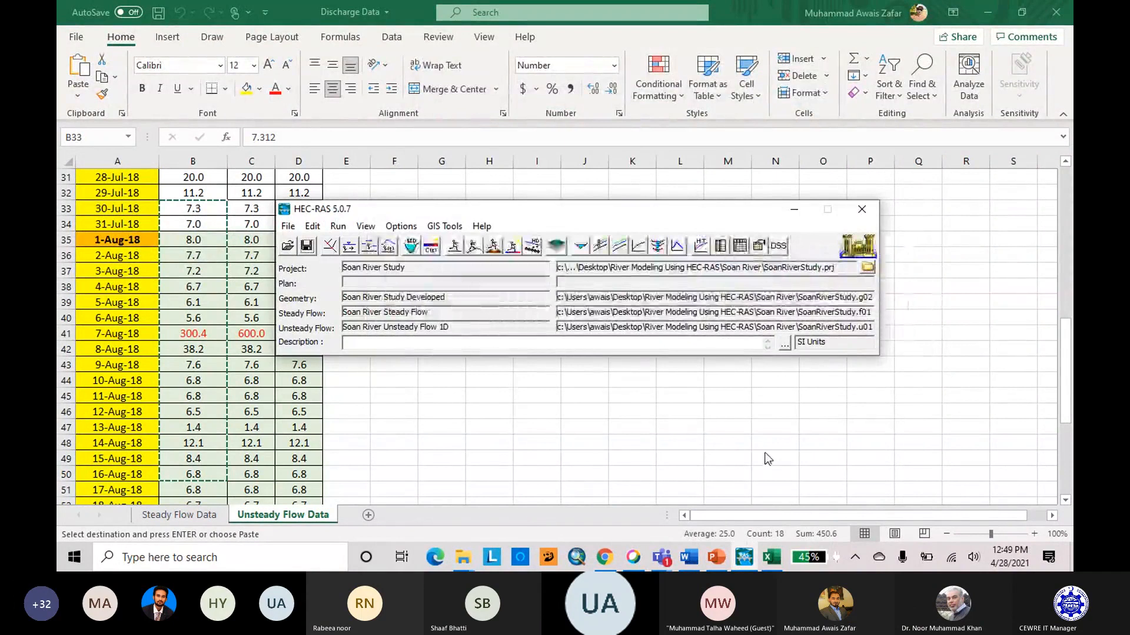
# Switch to the Microsoft Teams meeting window and admit the participant waiting in the lobby.
pyautogui.click(660, 557)
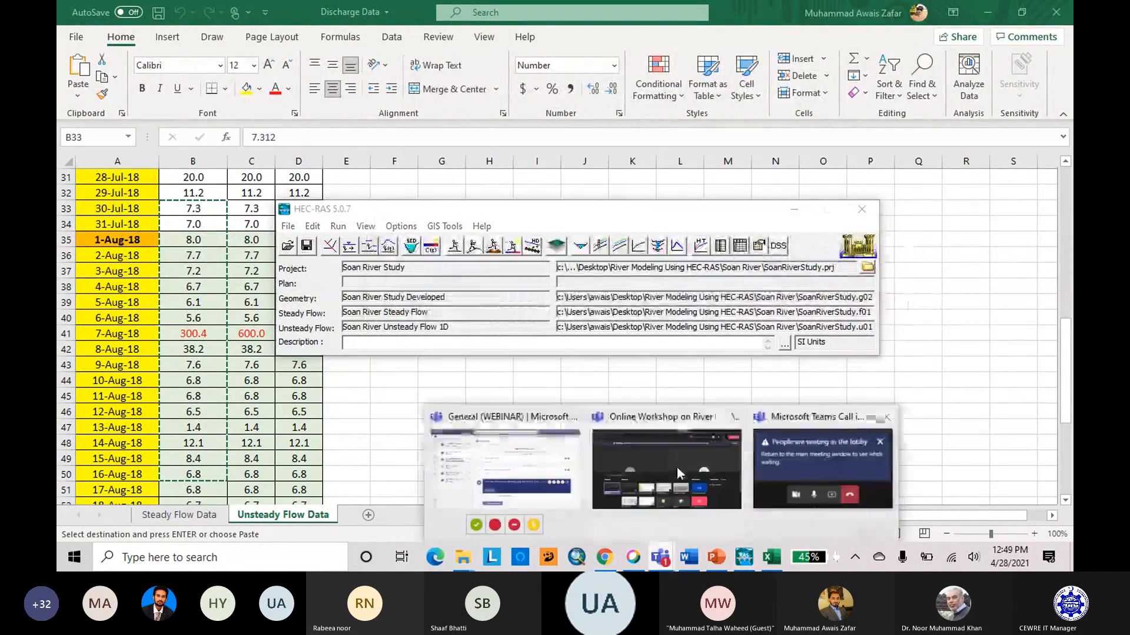
pyautogui.click(826, 461)
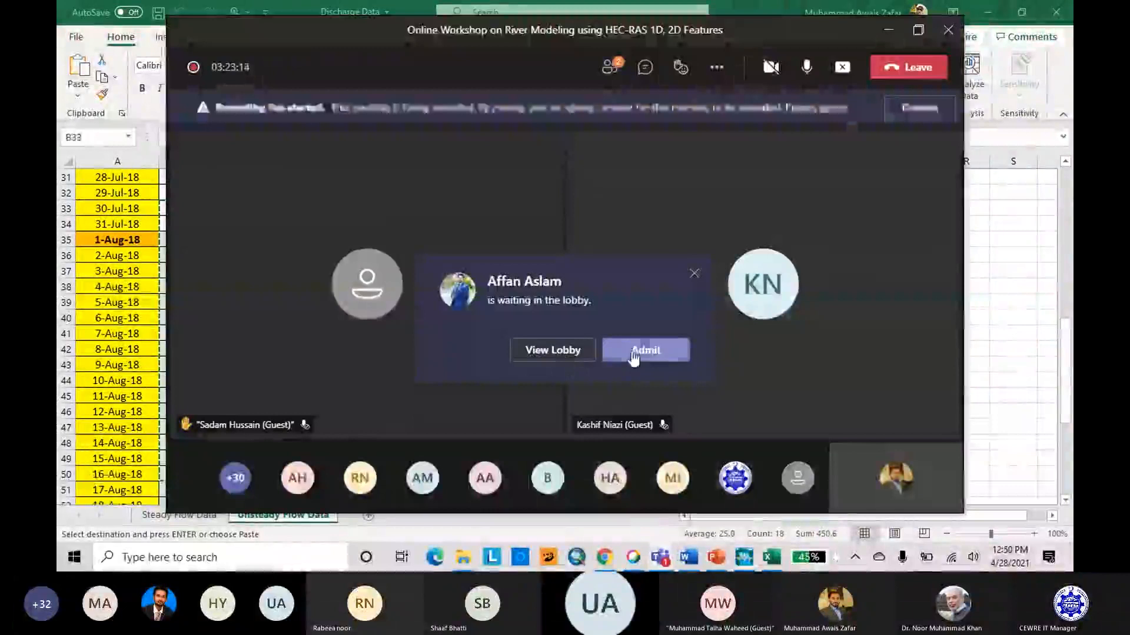
pyautogui.click(635, 353)
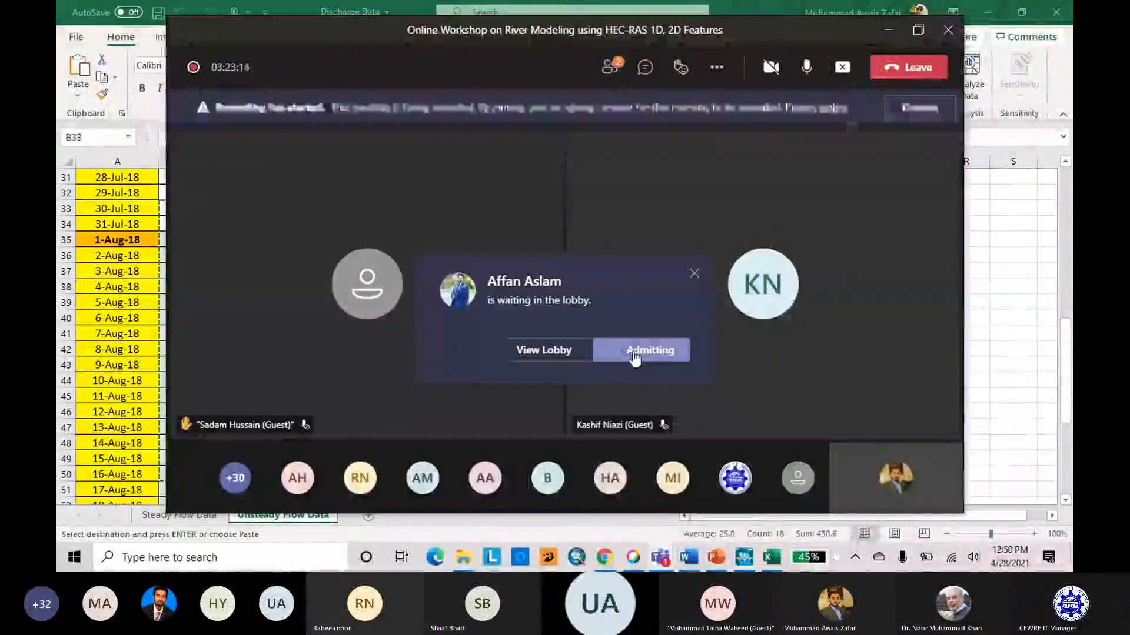
pyautogui.click(611, 70)
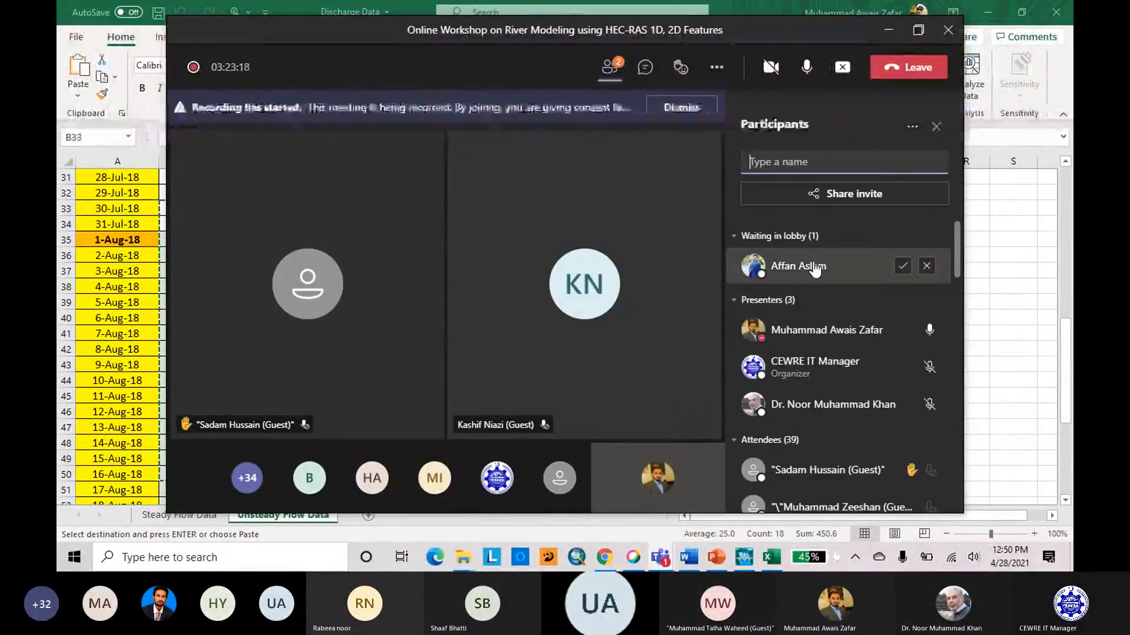
pyautogui.scroll(-1, 813, 265)
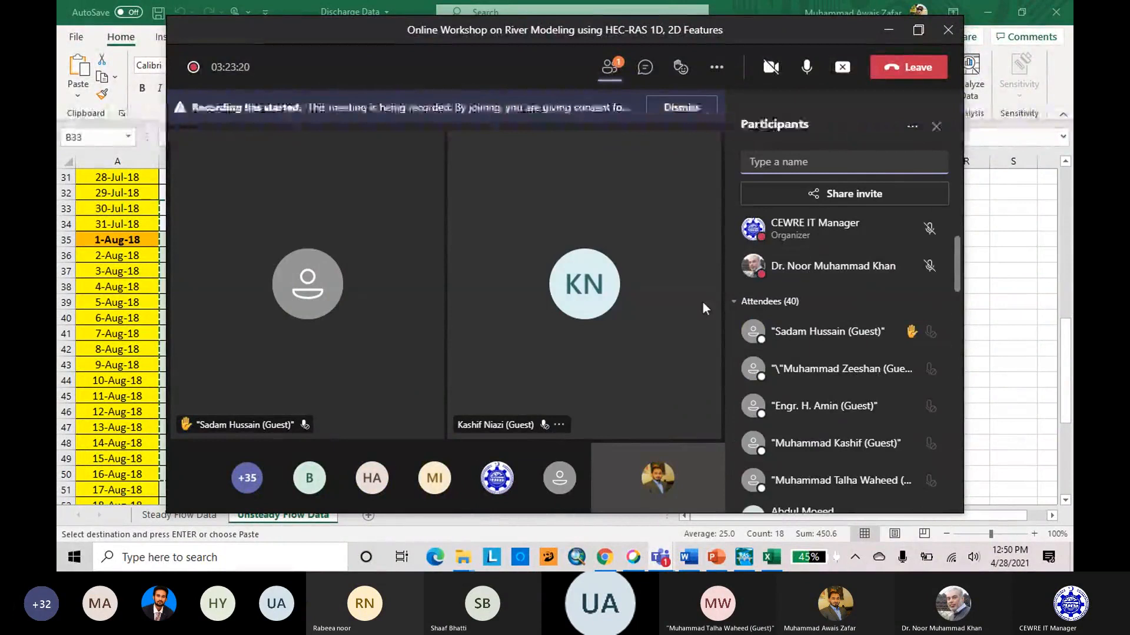
# Maximize the meeting window to look through the participants and conversation, and mute the microphone.
pyautogui.click(918, 40)
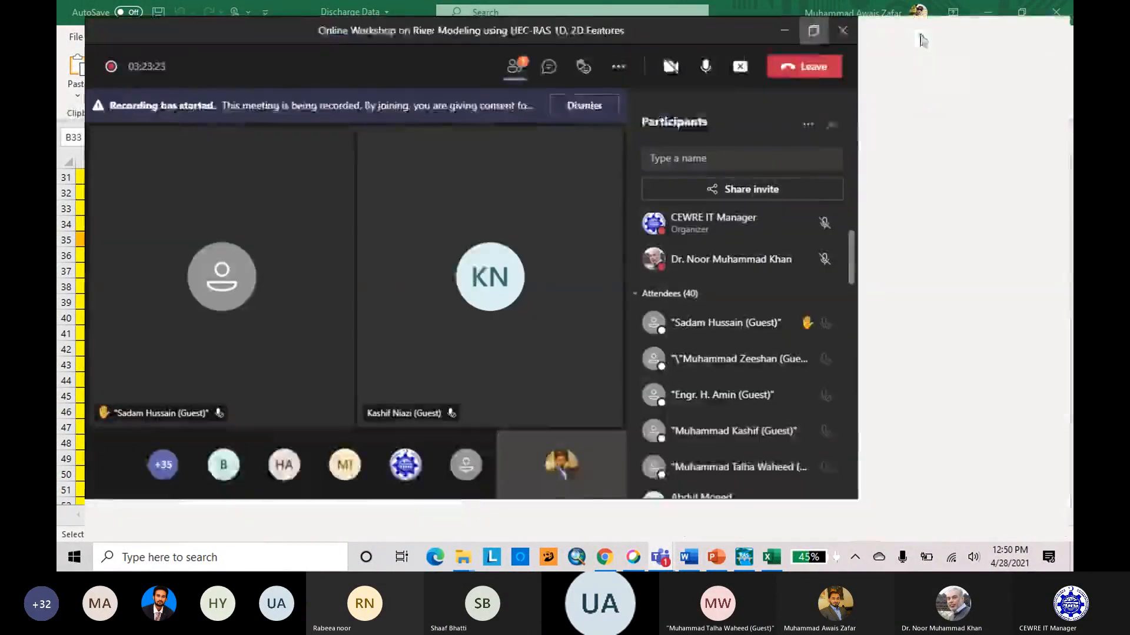
pyautogui.scroll(-10, 956, 335)
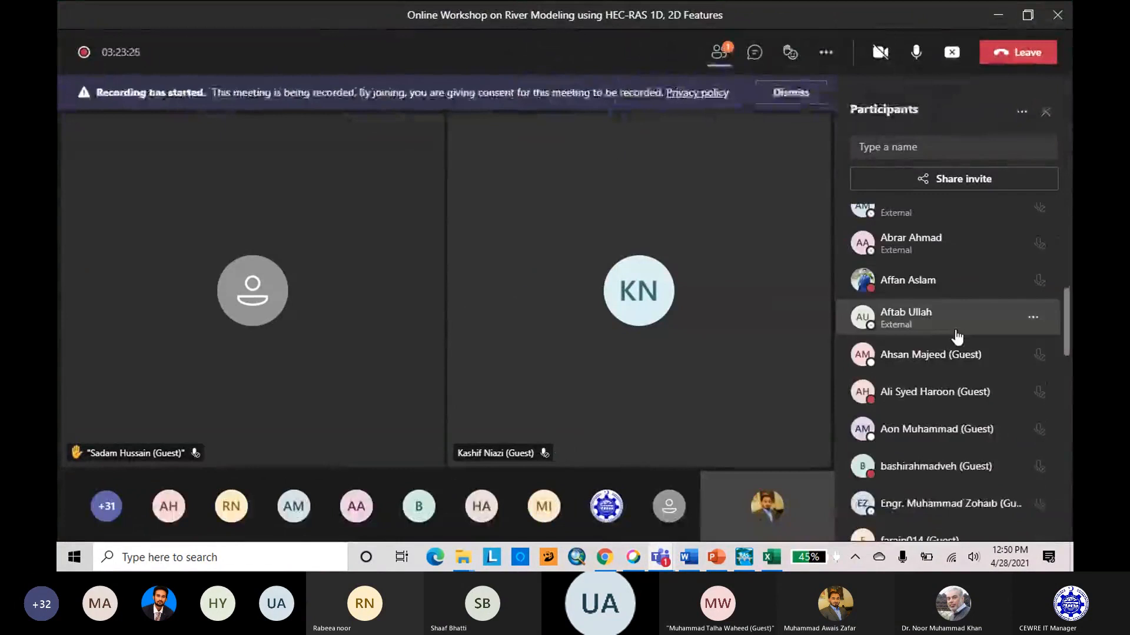
pyautogui.click(754, 52)
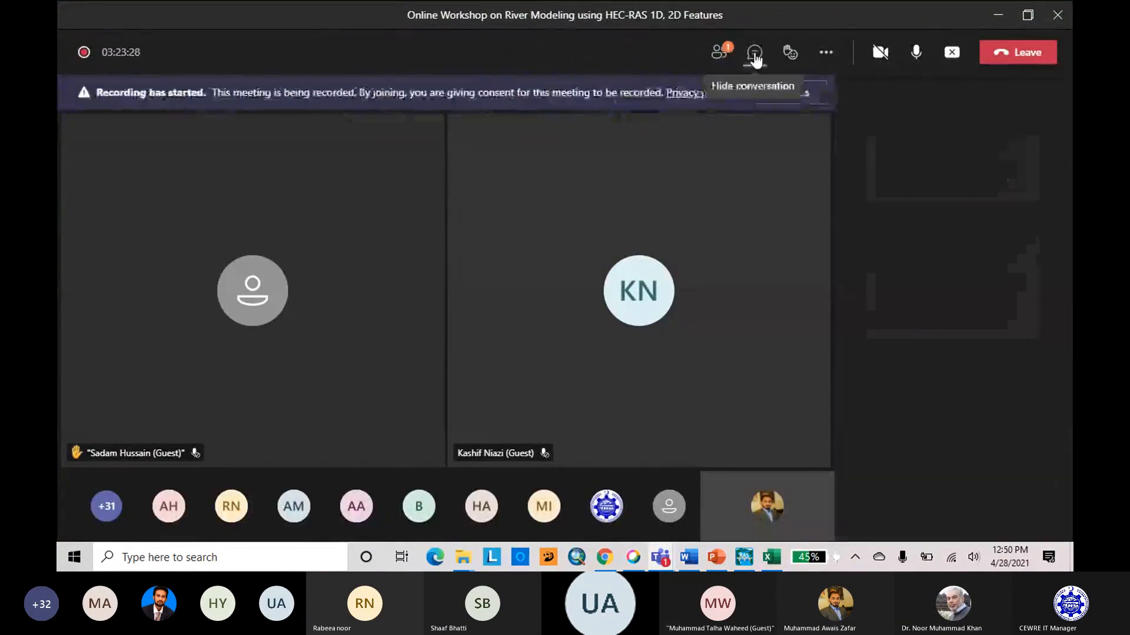
pyautogui.click(719, 52)
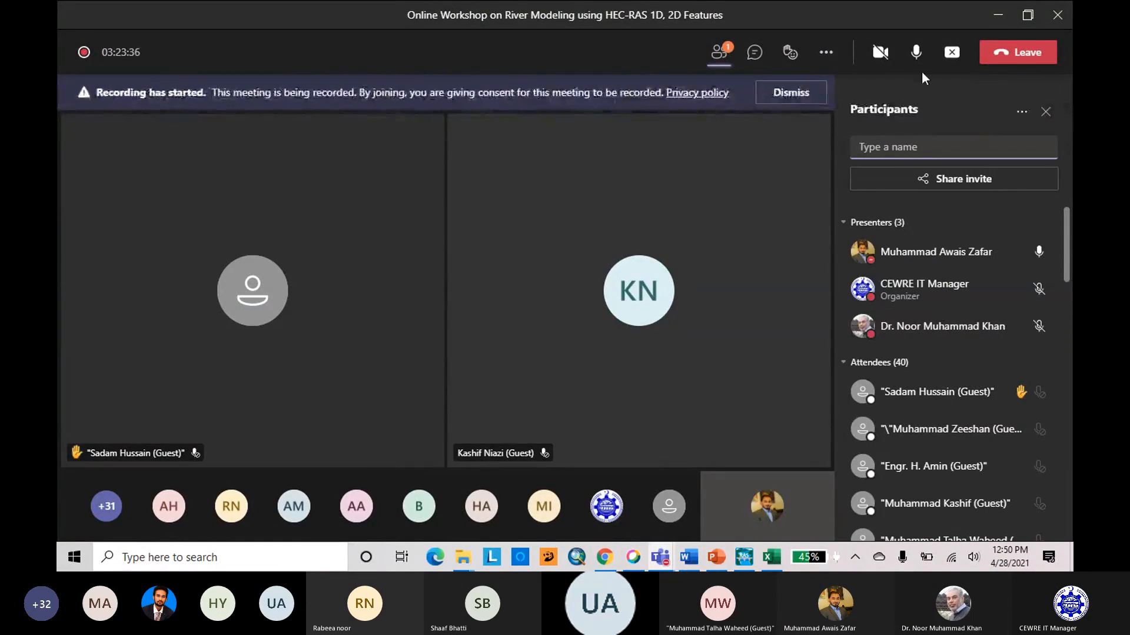
pyautogui.click(916, 52)
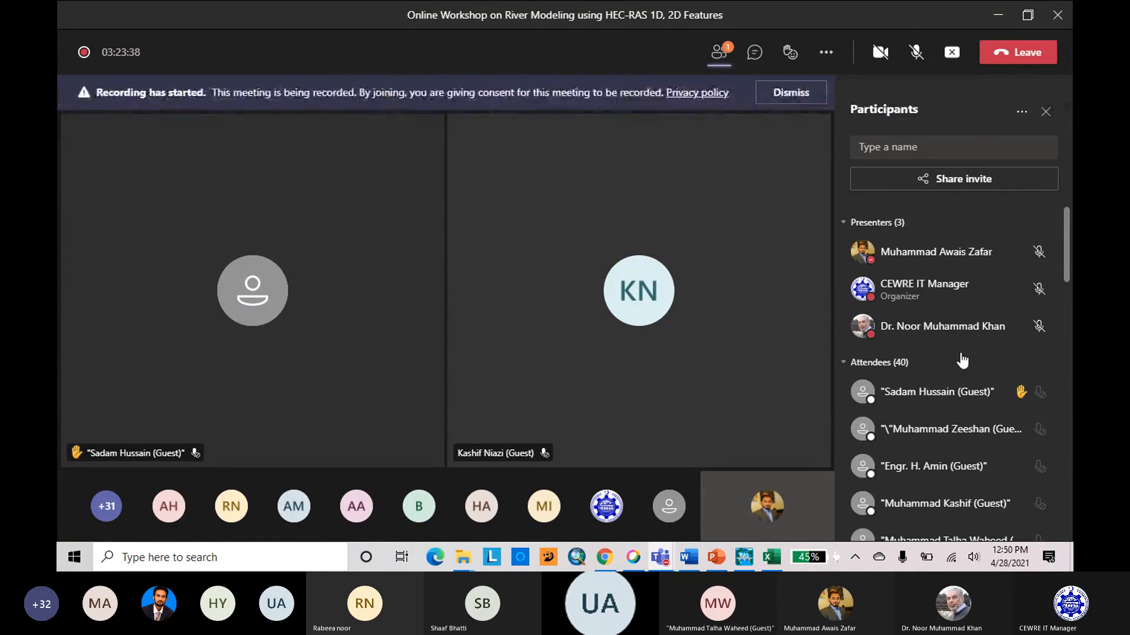
# Look through the meeting's participant list, minimizing the meeting window and briefly reopening it to recheck the attendees.
pyautogui.scroll(-10, 956, 353)
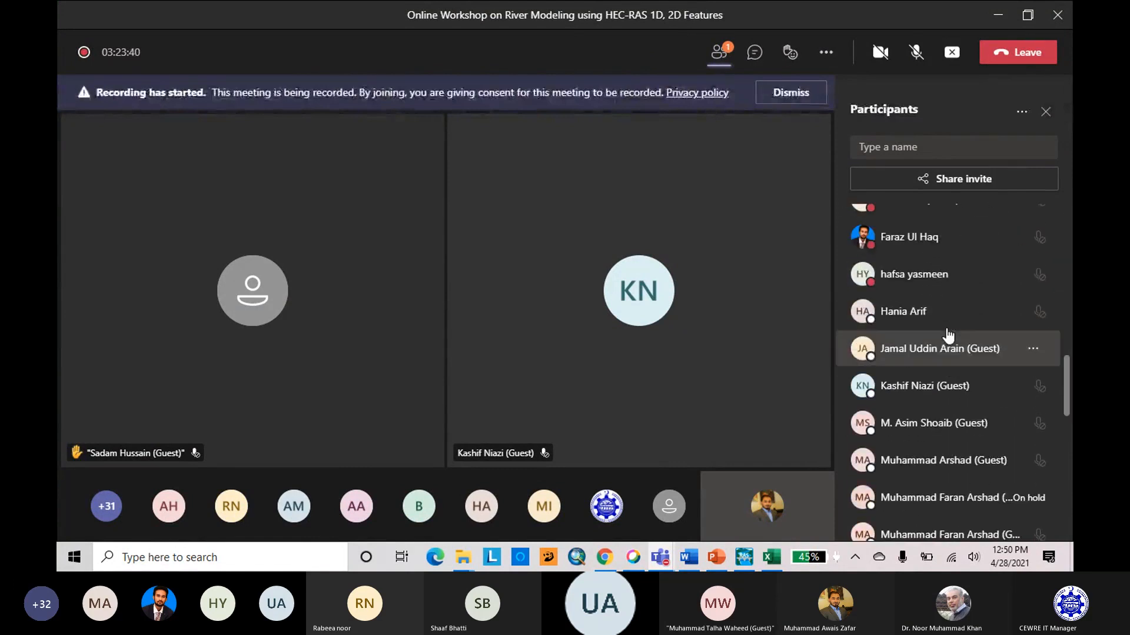
pyautogui.scroll(10, 948, 335)
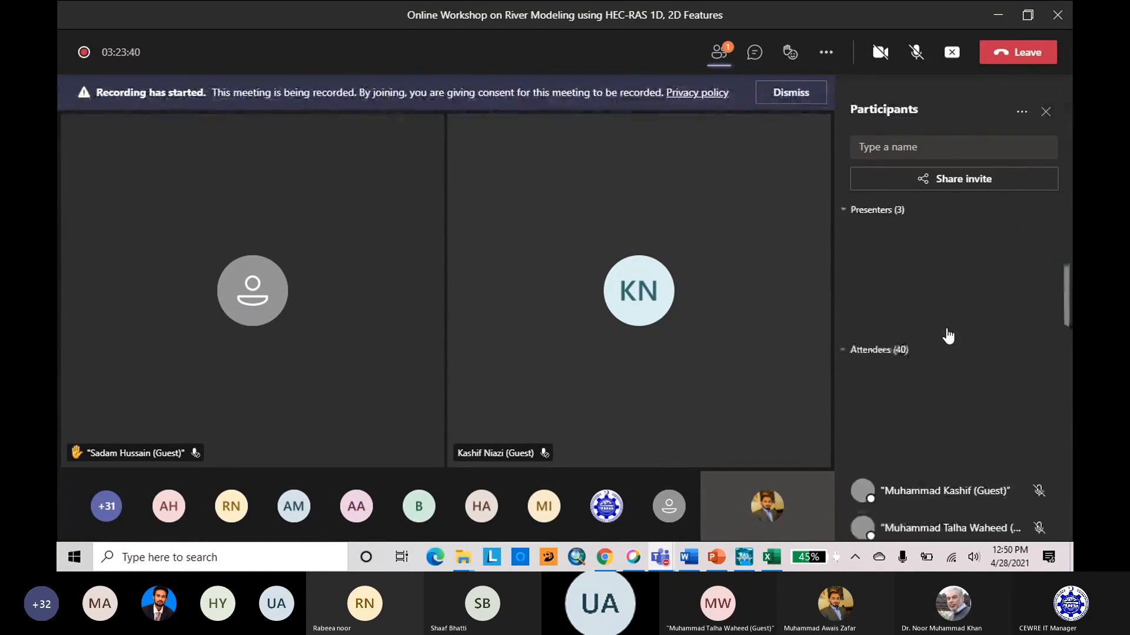
pyautogui.click(997, 14)
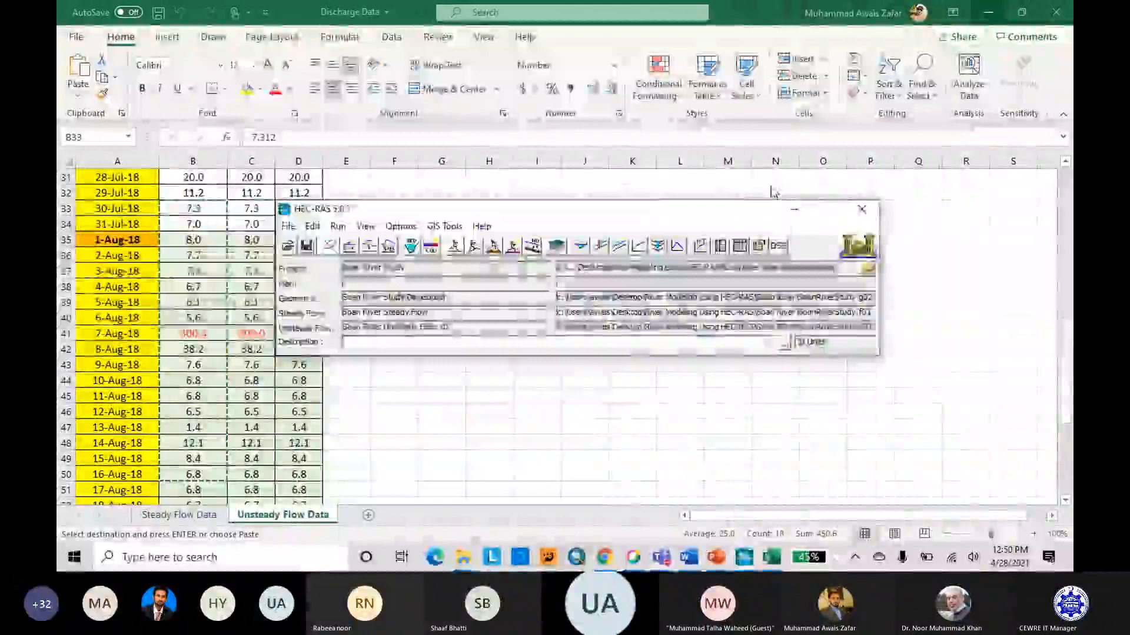
pyautogui.click(1004, 450)
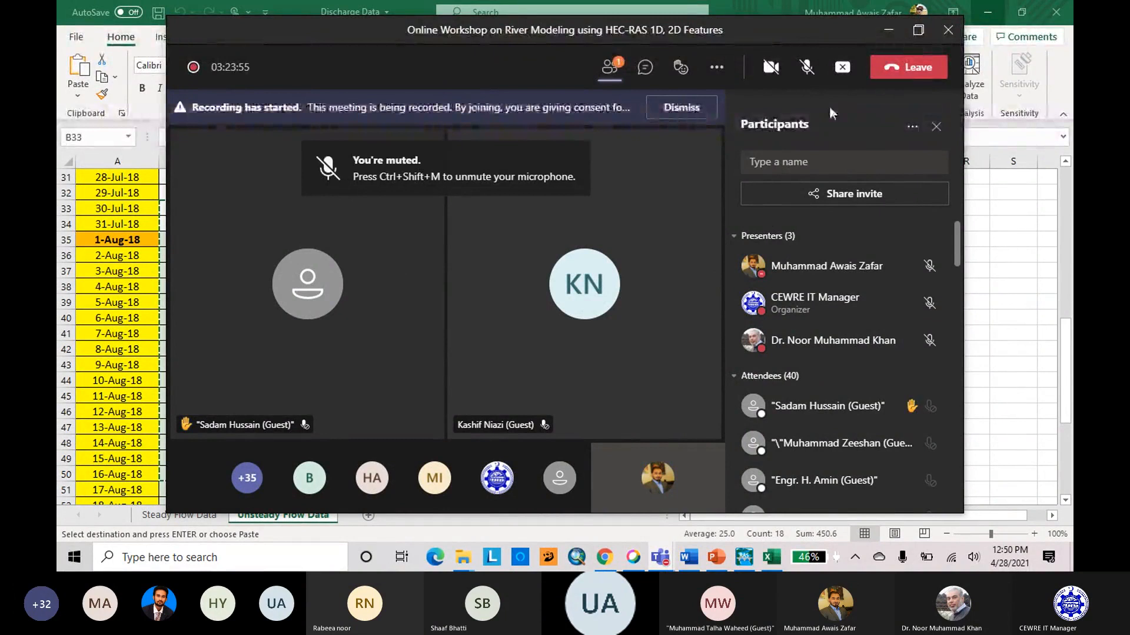
pyautogui.click(889, 33)
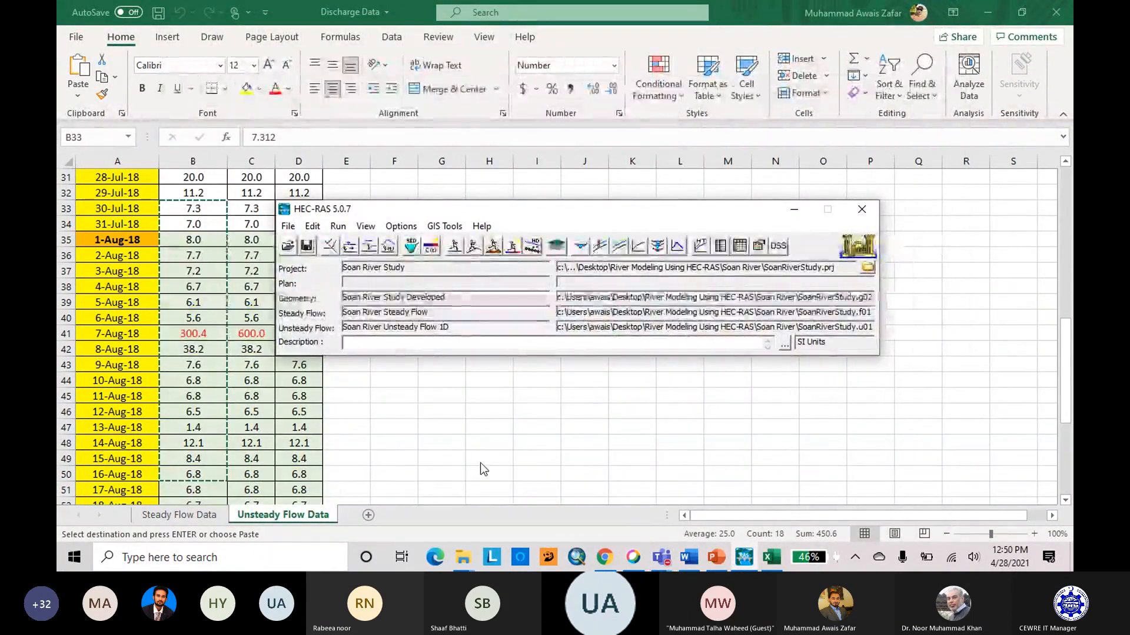
# Reopen the meeting window to check the meeting chat for participants' questions, and minimize it again.
pyautogui.click(662, 557)
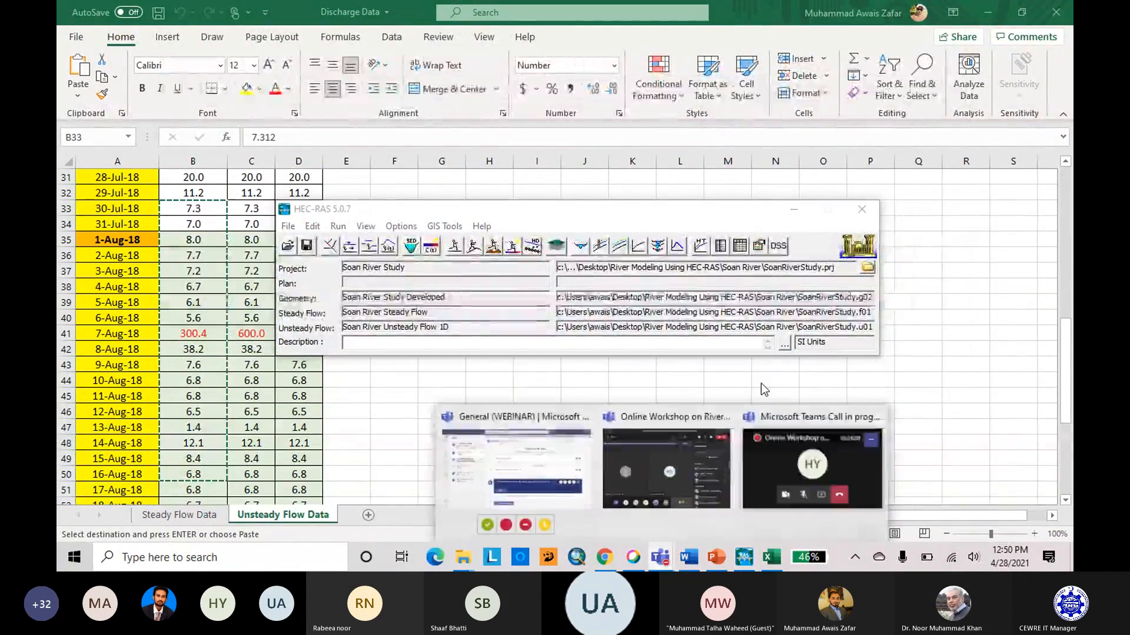
pyautogui.click(848, 472)
pyautogui.click(1024, 453)
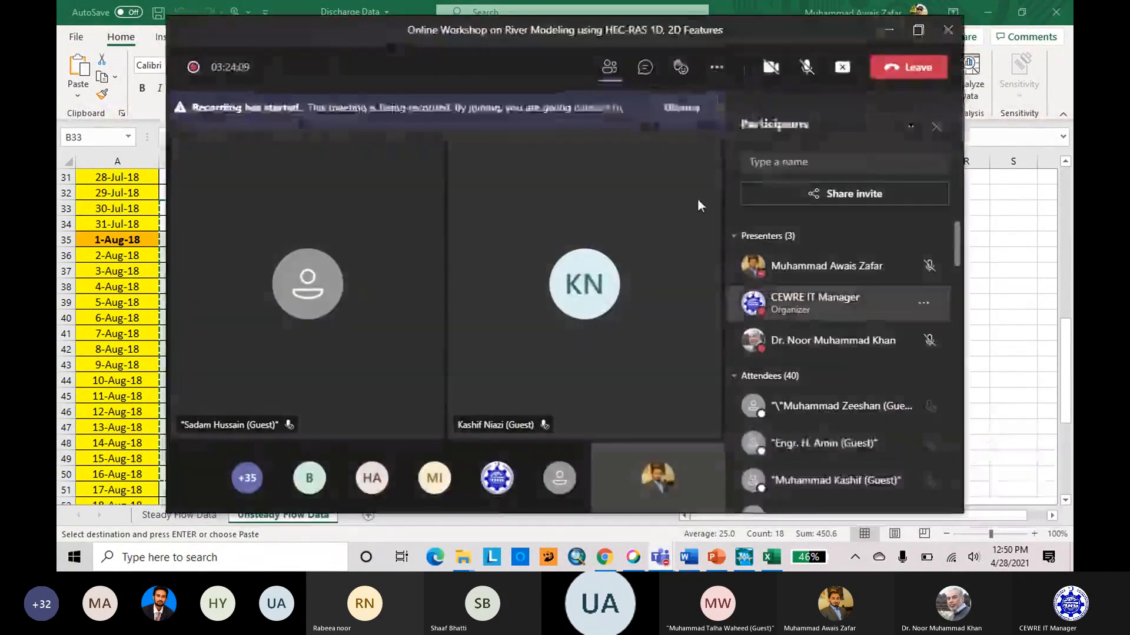
pyautogui.click(646, 67)
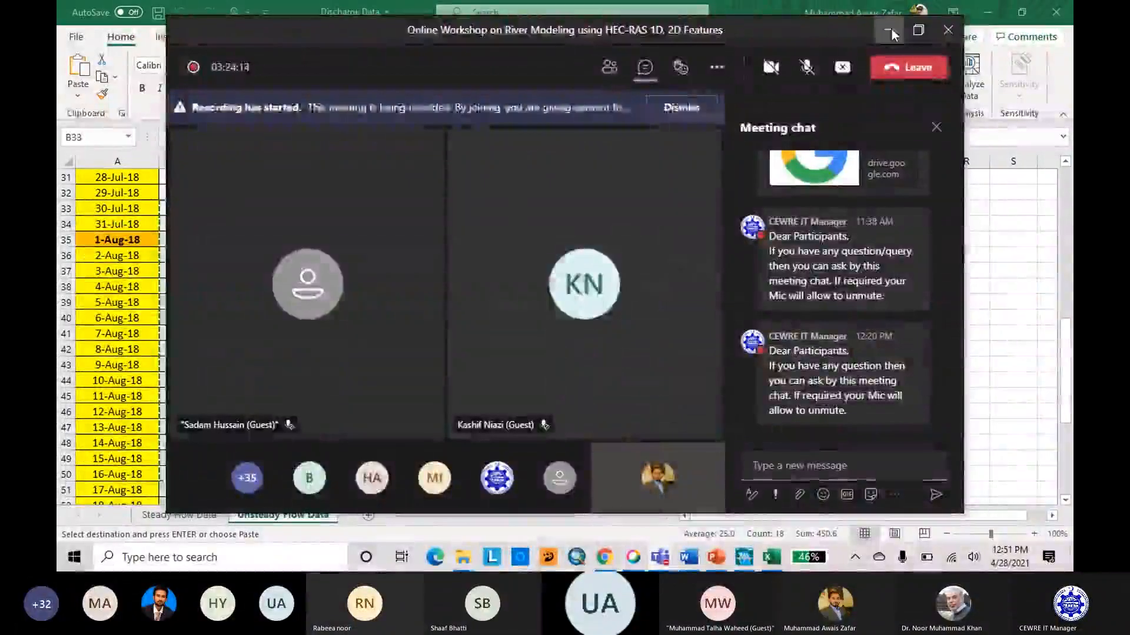
pyautogui.click(891, 35)
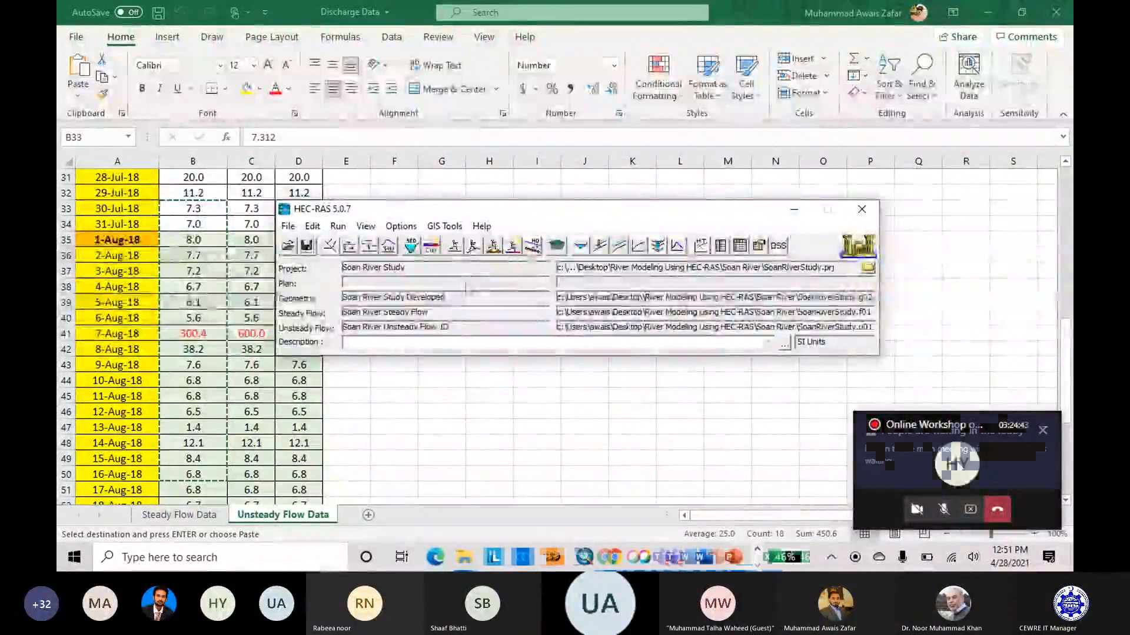
# Restore the meeting window, admit the participant waiting in the lobby, and minimize the window.
pyautogui.click(1030, 489)
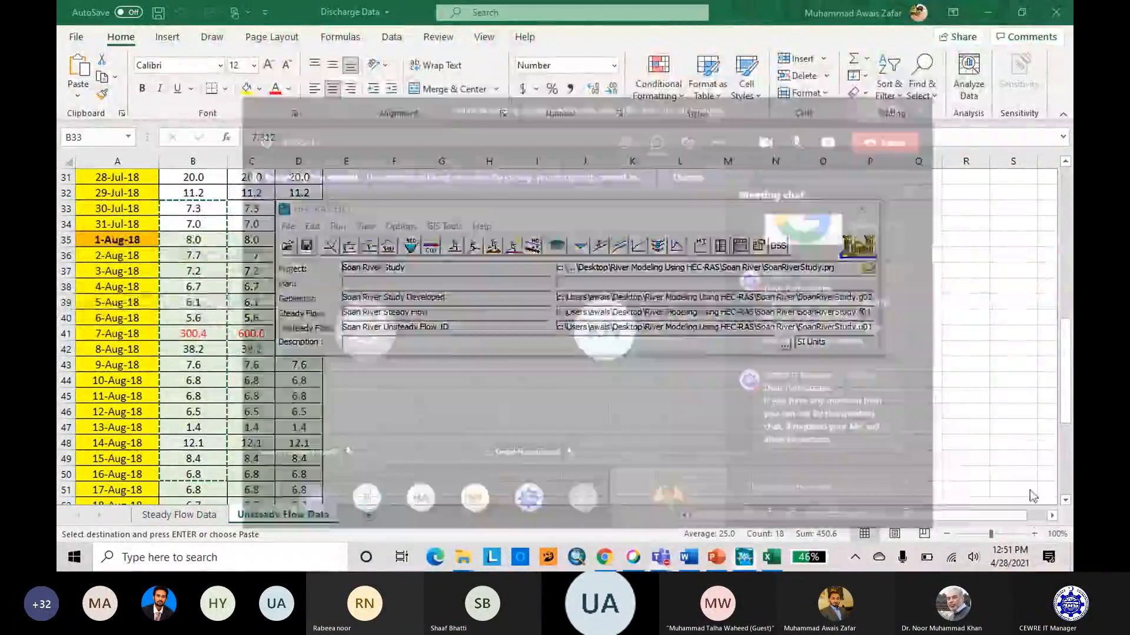
pyautogui.click(529, 352)
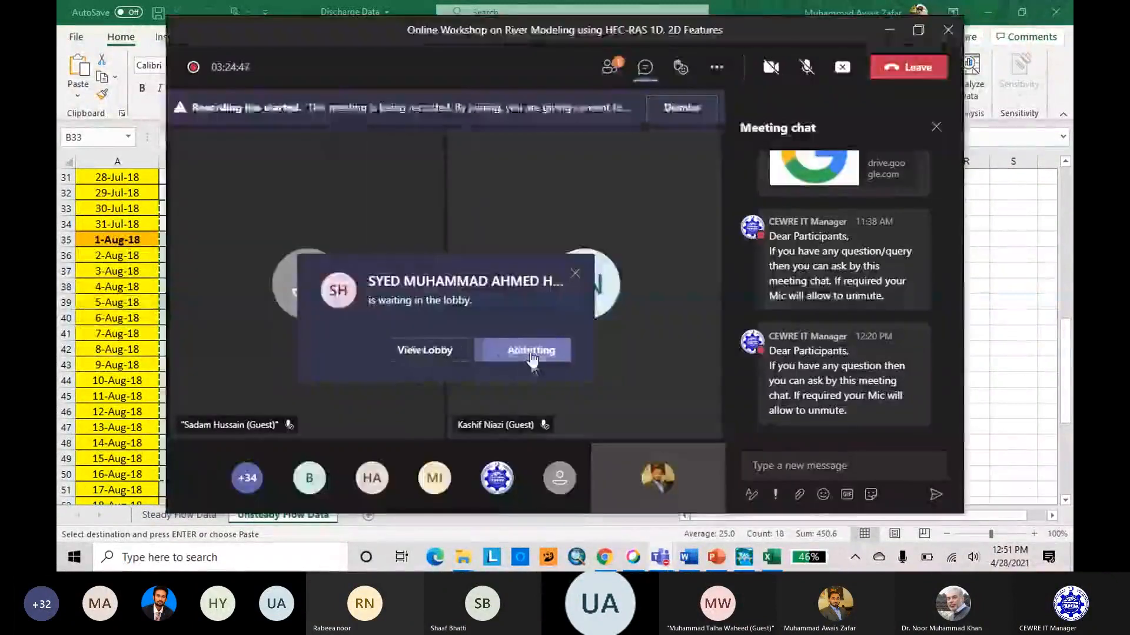
pyautogui.click(889, 31)
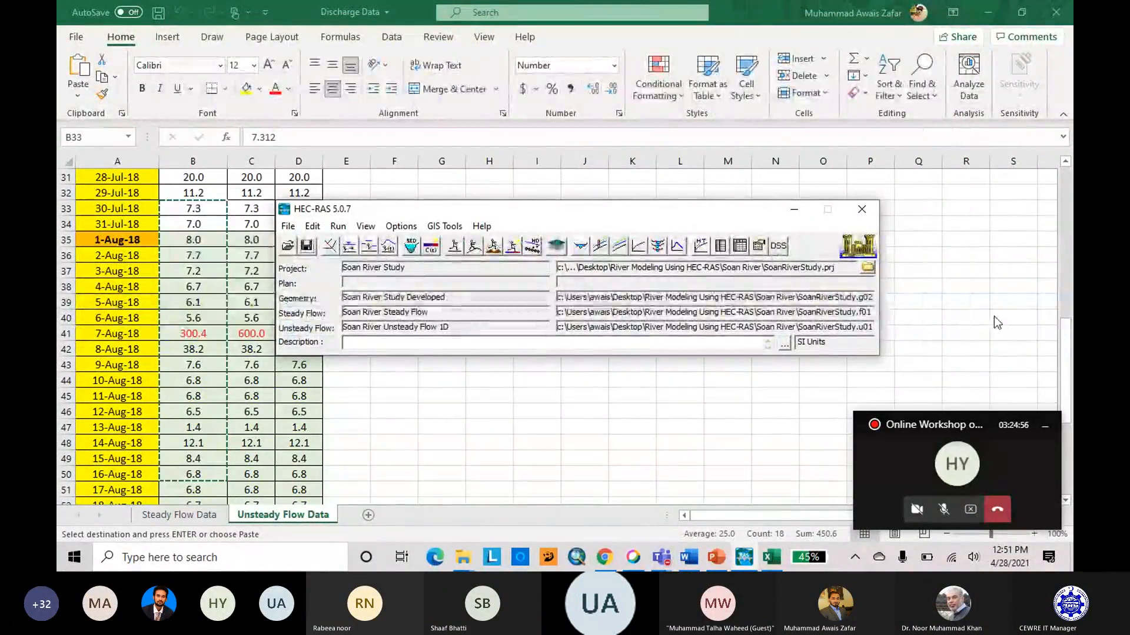
# Reopen the meeting's participant list and allow the first guest under Attendees to unmute.
pyautogui.click(1011, 474)
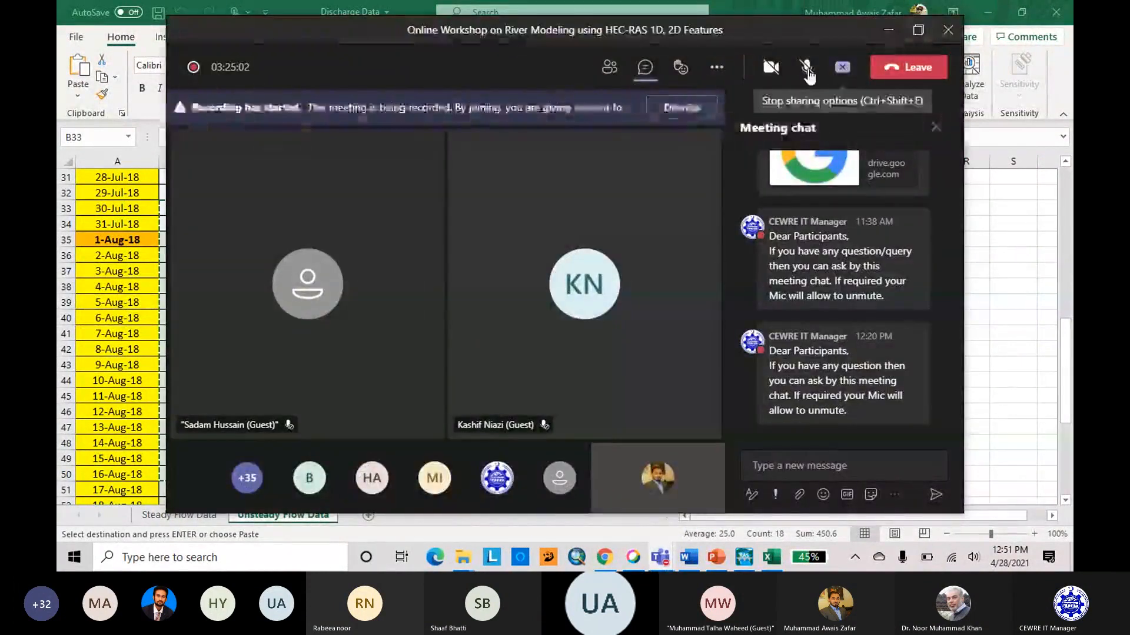
pyautogui.click(645, 68)
pyautogui.click(610, 67)
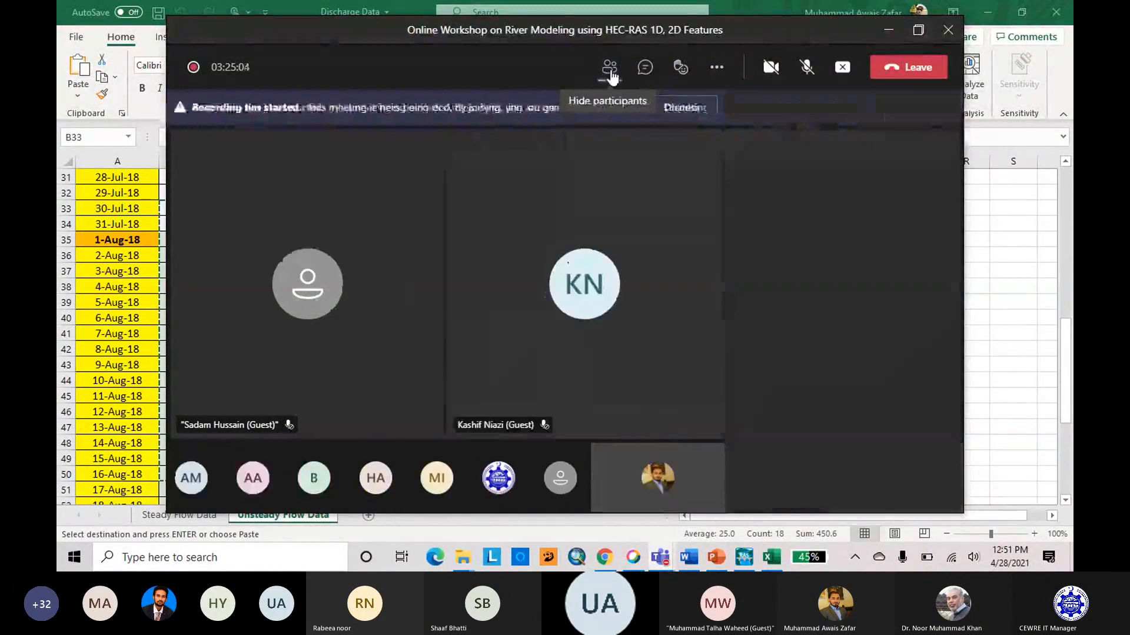
pyautogui.scroll(-3, 844, 337)
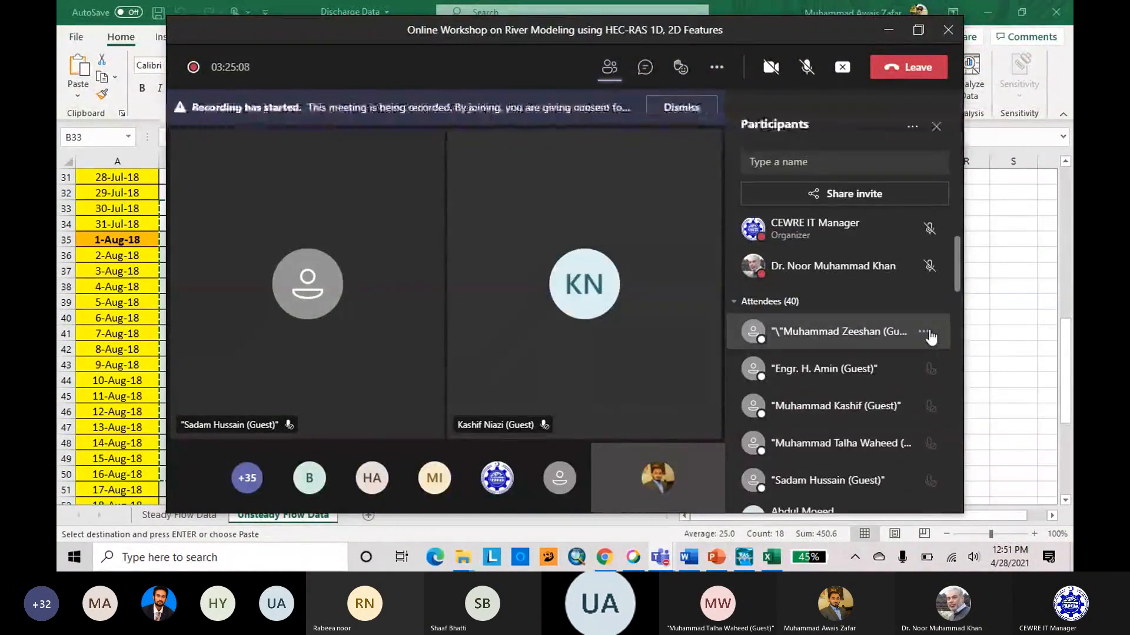
pyautogui.click(929, 333)
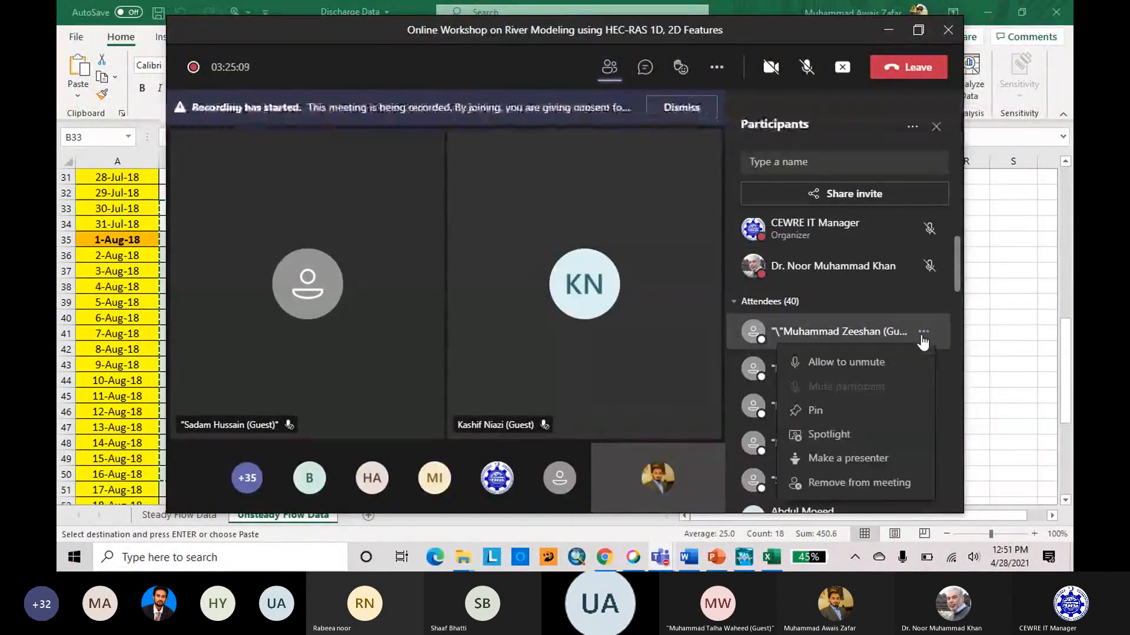
pyautogui.click(893, 363)
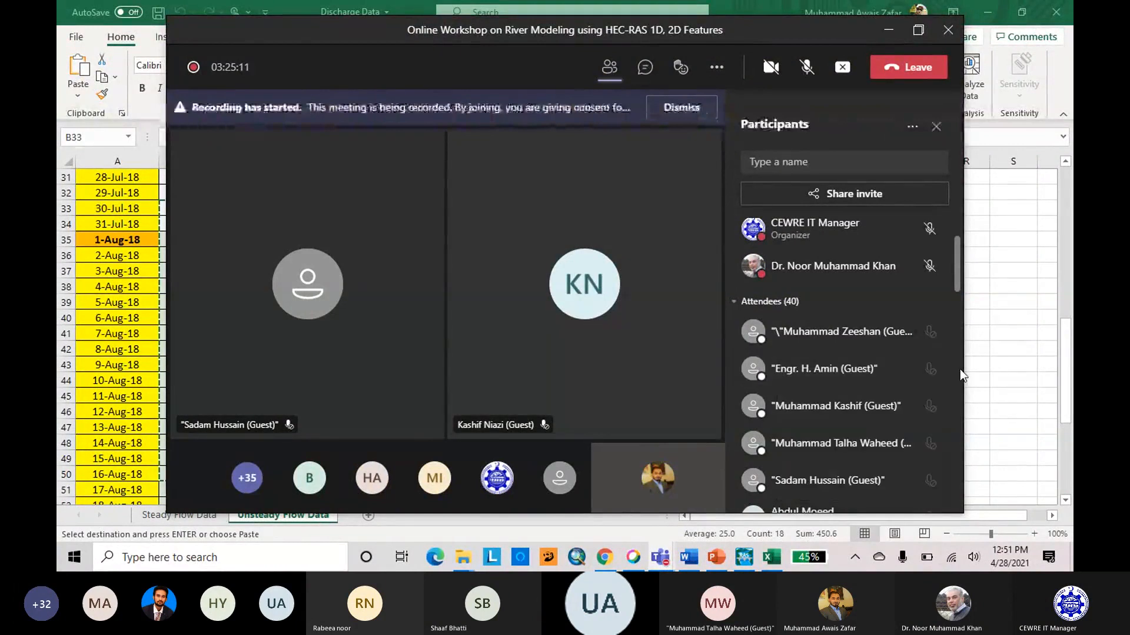
# Allow the attendee with the blue-background profile photo, further down the participant list, to unmute.
pyautogui.moveTo(594, 296)
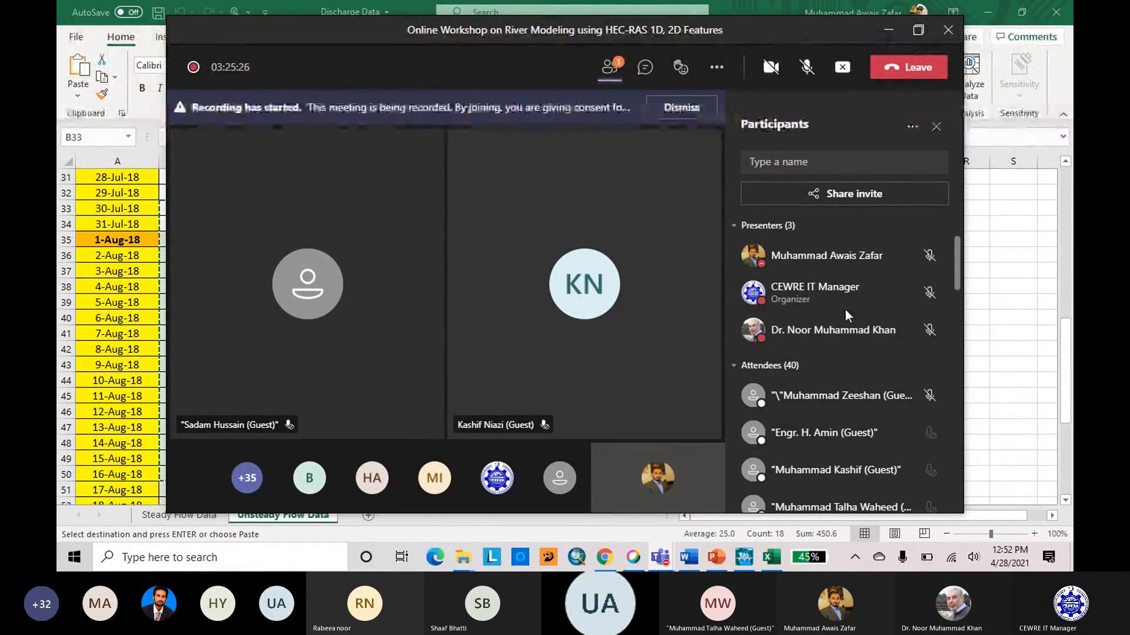
pyautogui.scroll(-5, 847, 317)
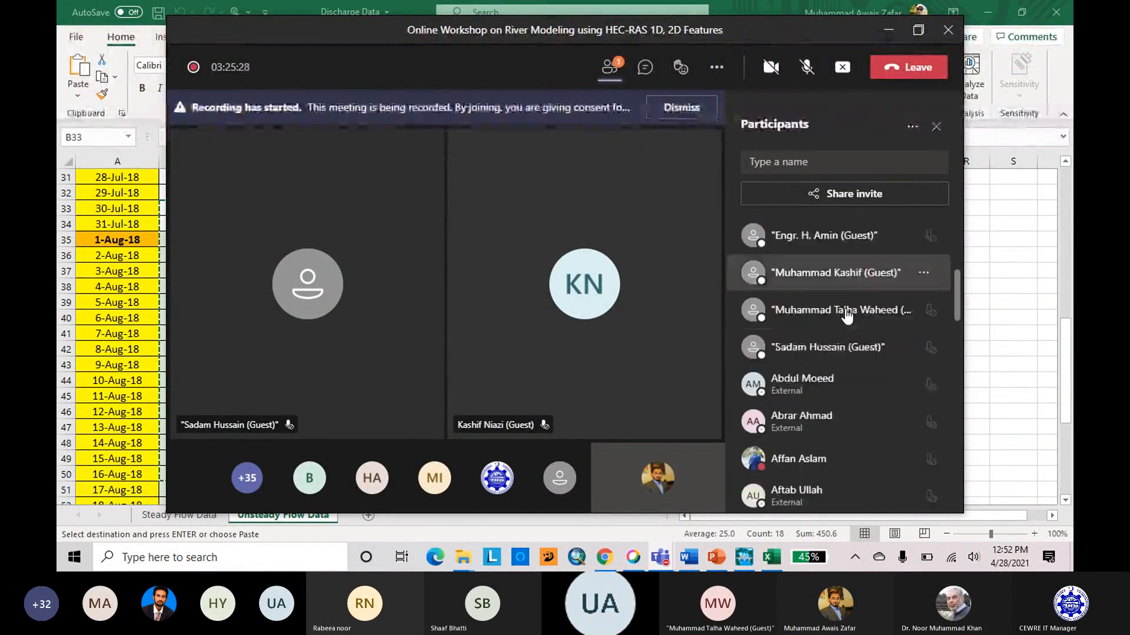
pyautogui.scroll(-5, 847, 316)
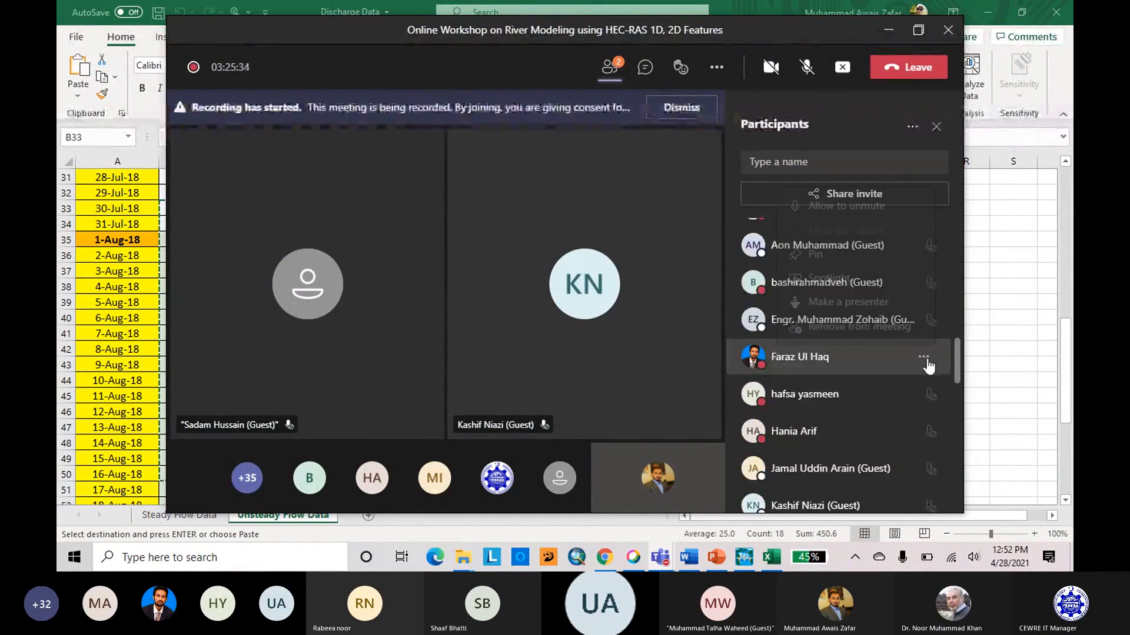
pyautogui.click(923, 357)
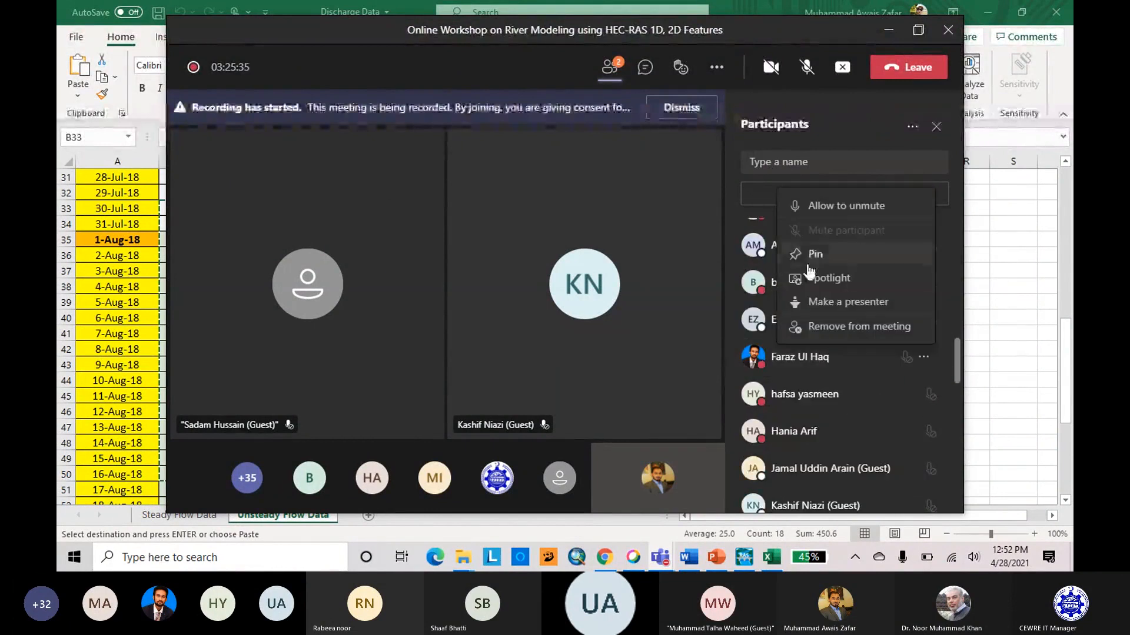
pyautogui.click(827, 209)
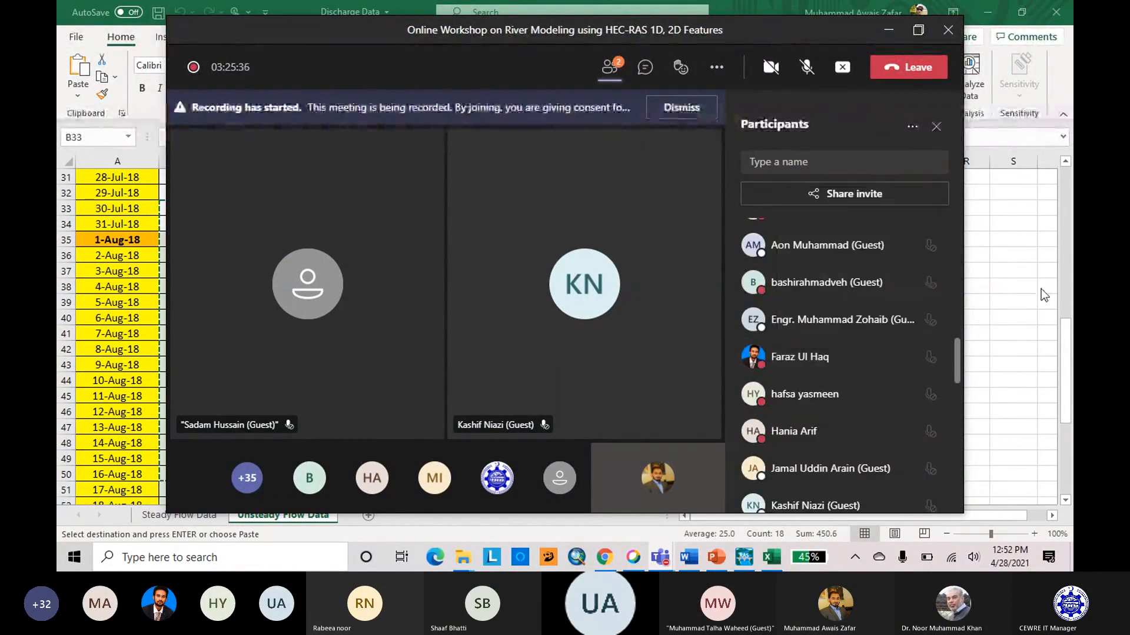
pyautogui.click(926, 358)
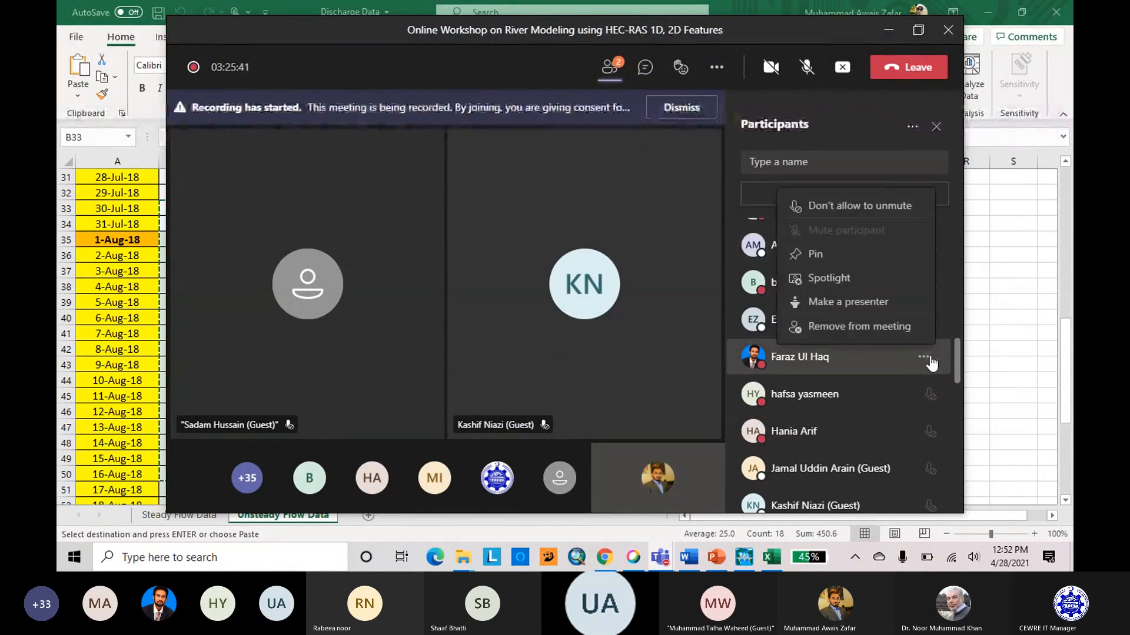
pyautogui.click(997, 271)
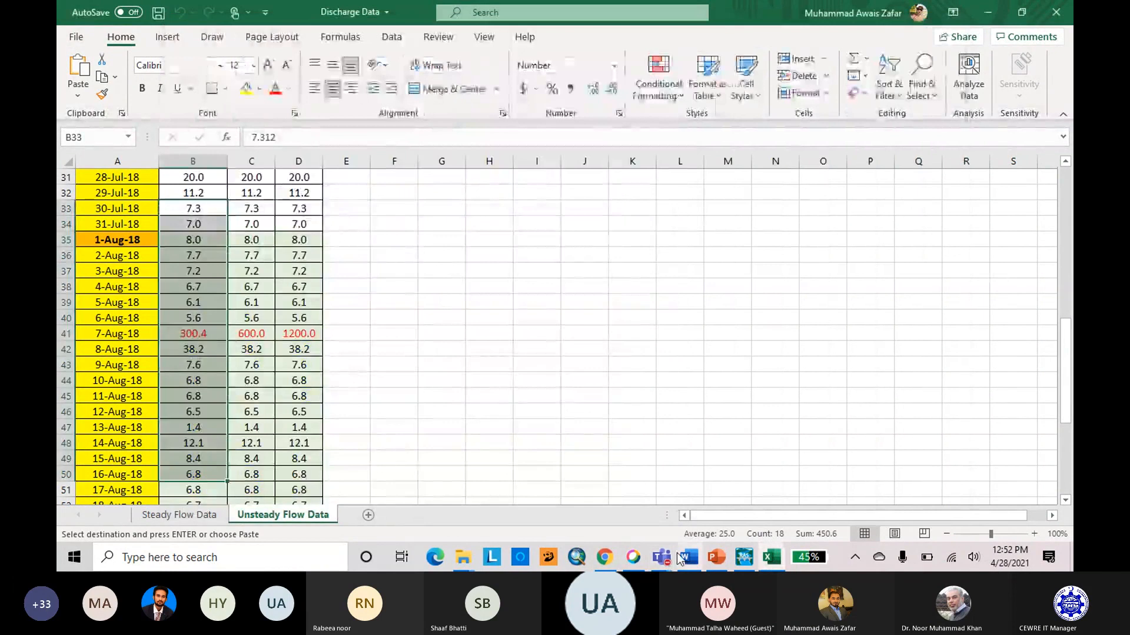
# Return to the meeting window and admit both people waiting in the lobby.
pyautogui.moveTo(676, 558)
pyautogui.click(747, 462)
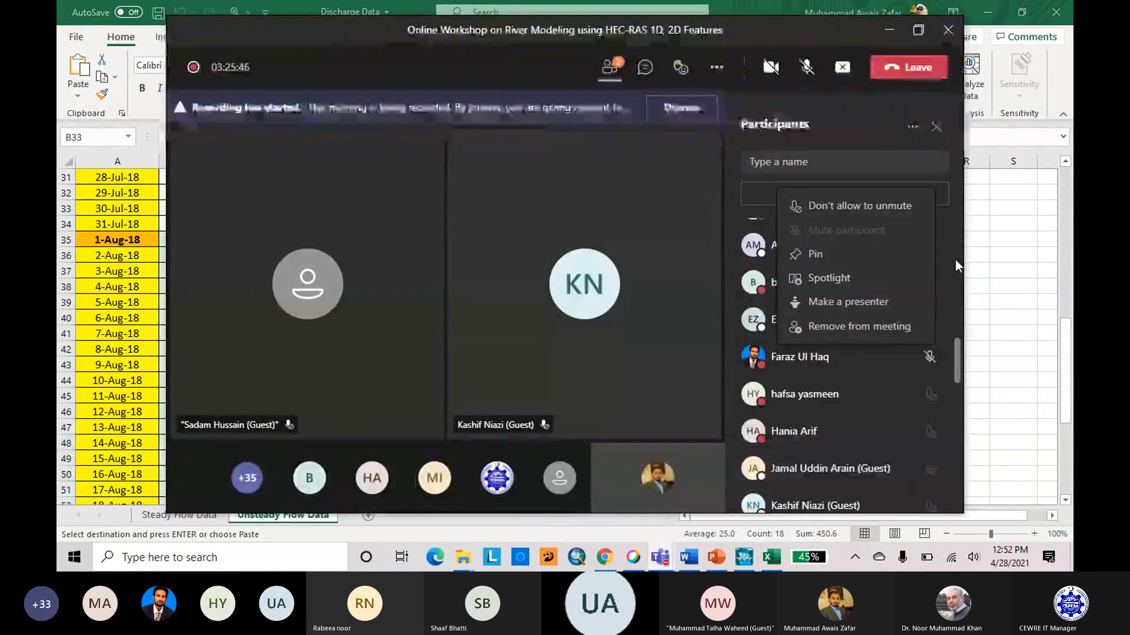
pyautogui.scroll(10, 934, 257)
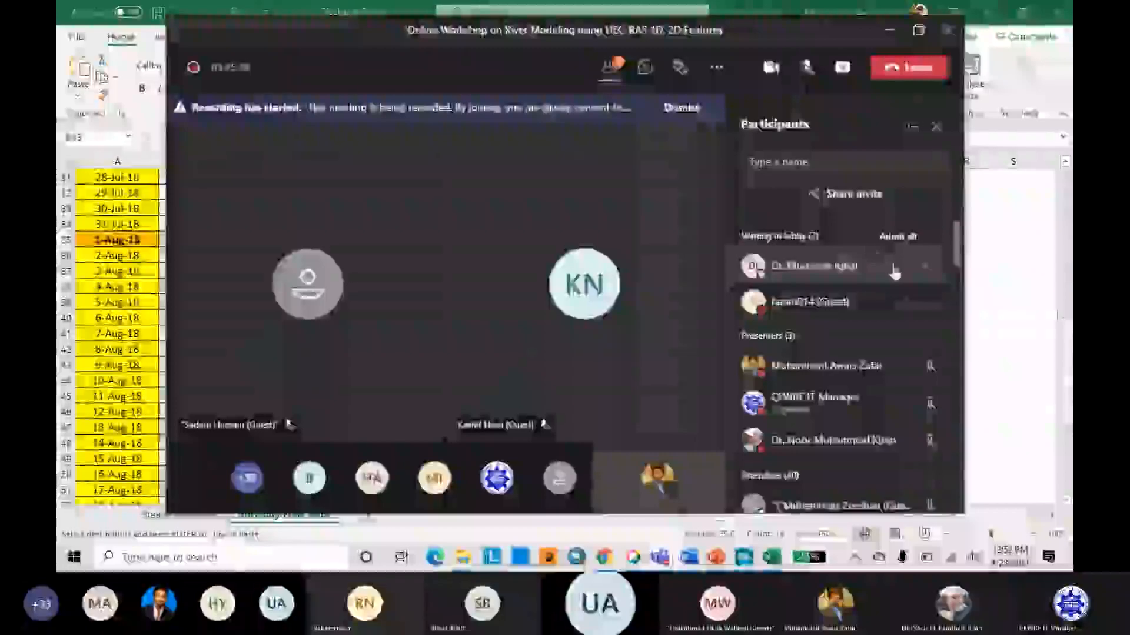
pyautogui.click(902, 268)
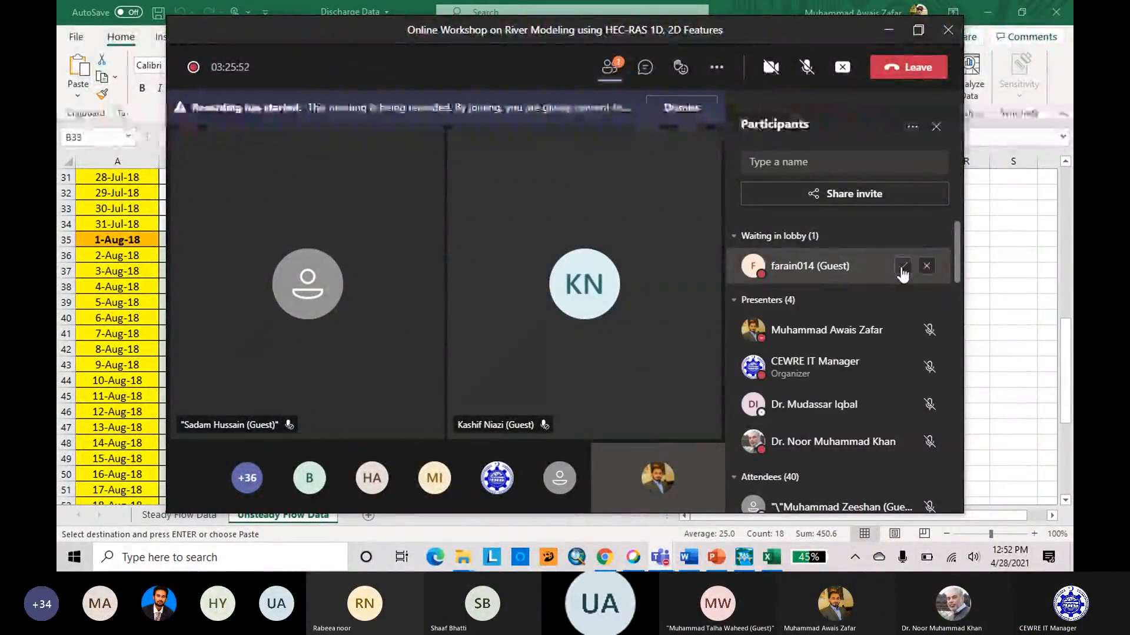
pyautogui.click(902, 267)
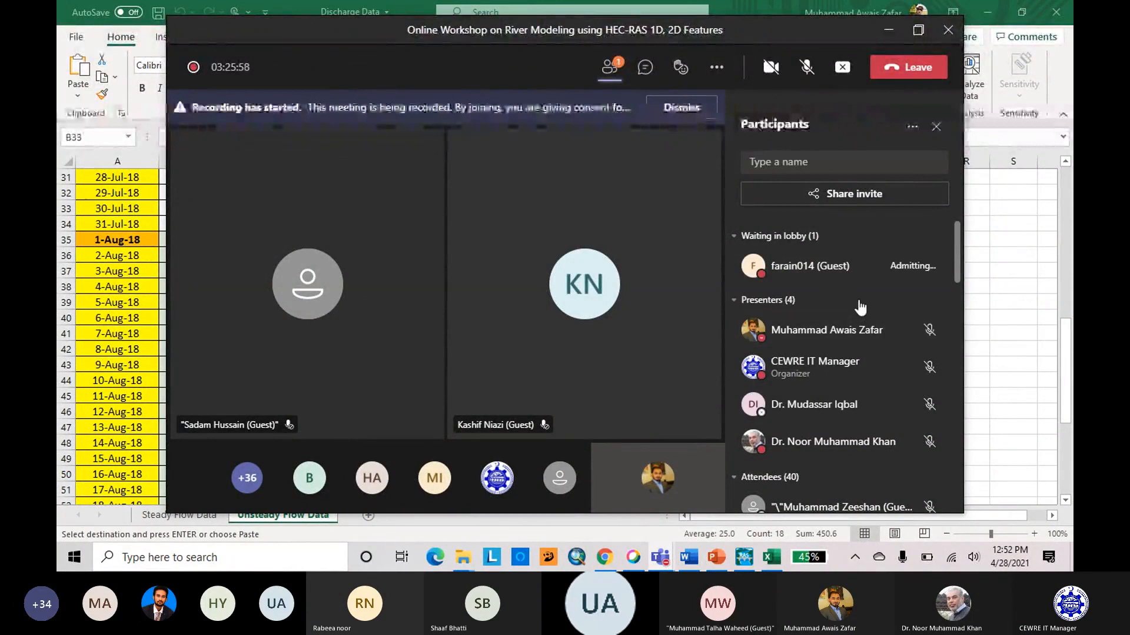
# Withdraw the first listed guest attendee's permission to unmute, and turn your own microphone on.
pyautogui.scroll(-3, 857, 302)
pyautogui.scroll(-1, 924, 341)
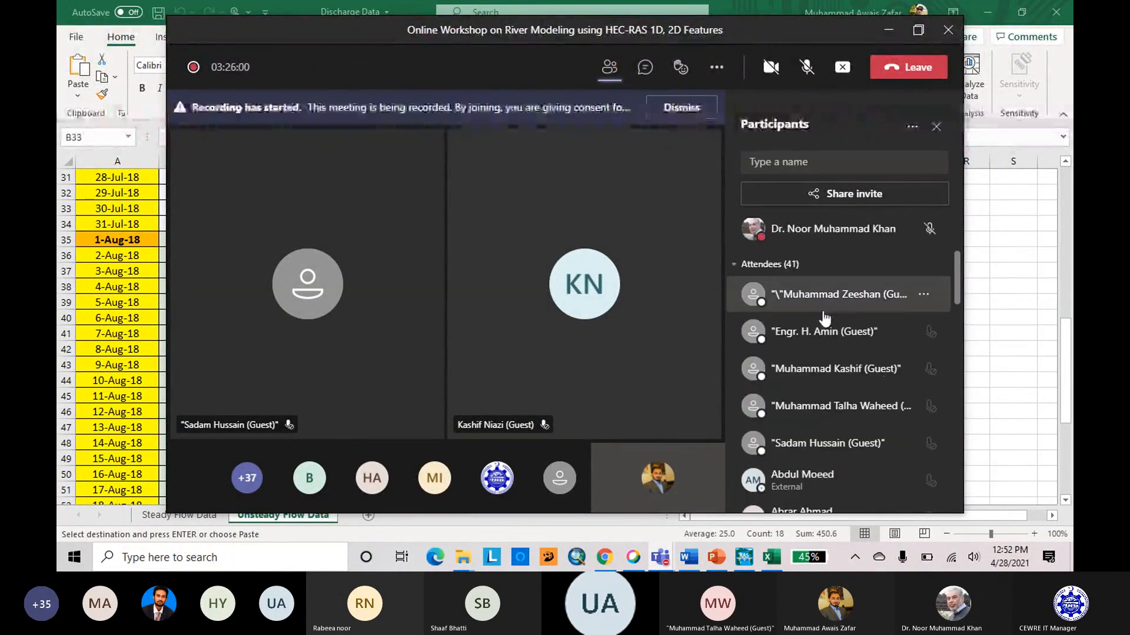
pyautogui.click(923, 294)
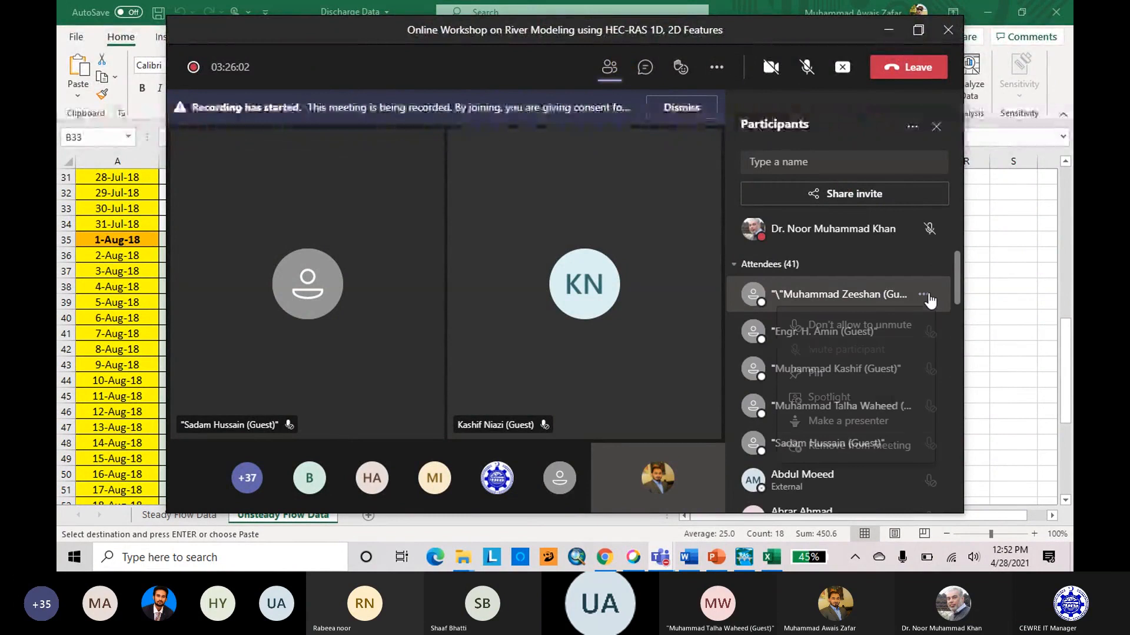
pyautogui.click(911, 310)
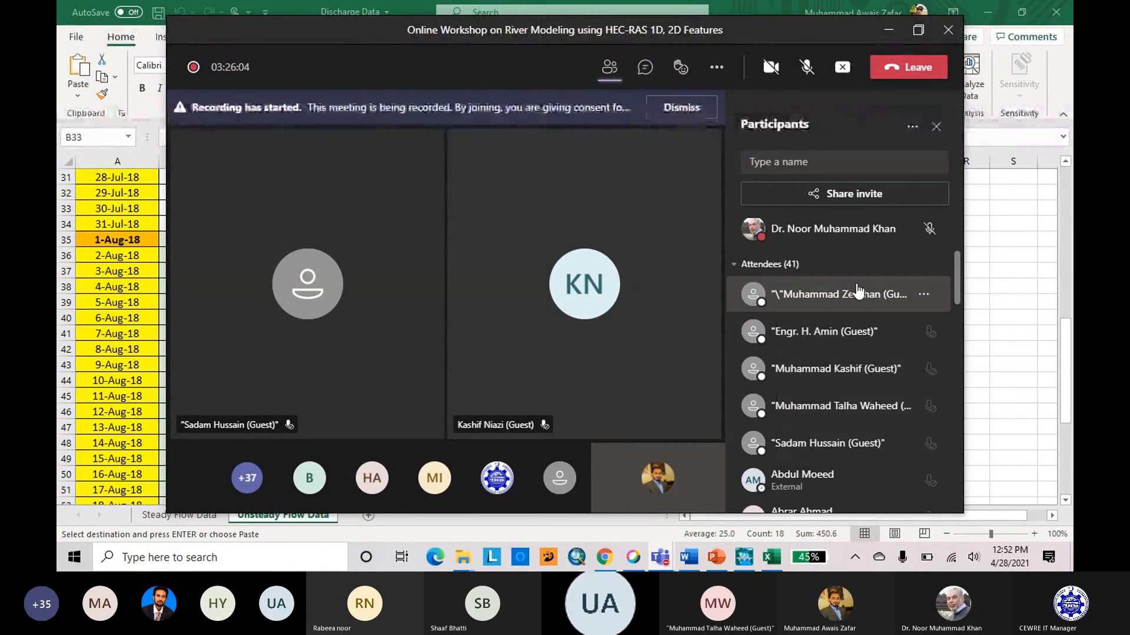
pyautogui.click(807, 66)
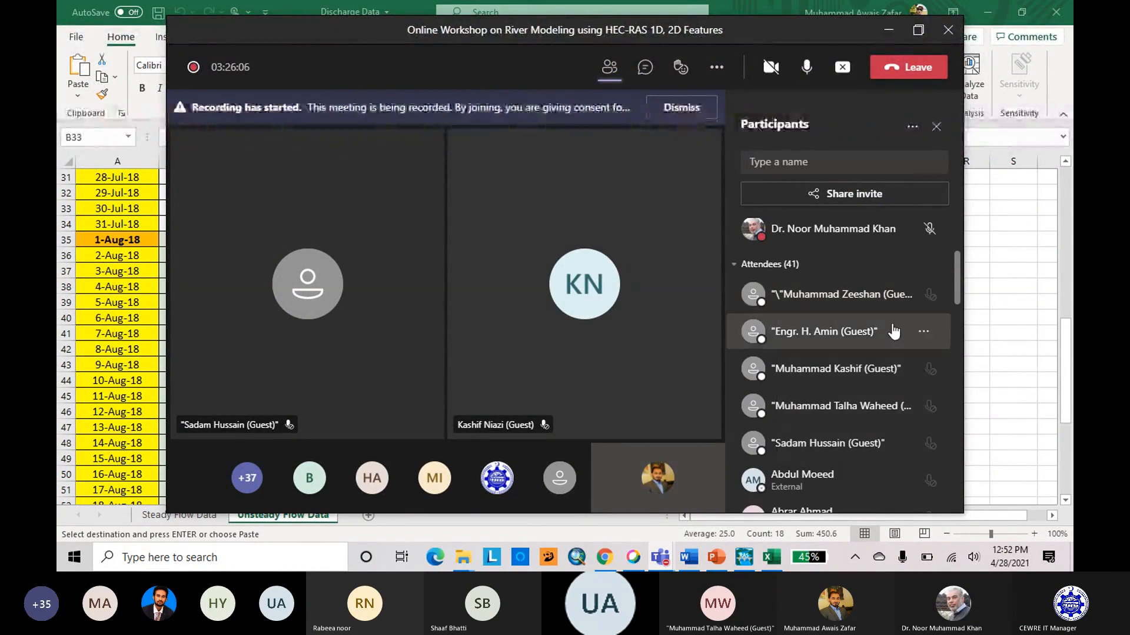
# Withdraw the unmute permission of the attendee with the blue-background profile photo, and minimize the meeting window.
pyautogui.scroll(-10, 886, 321)
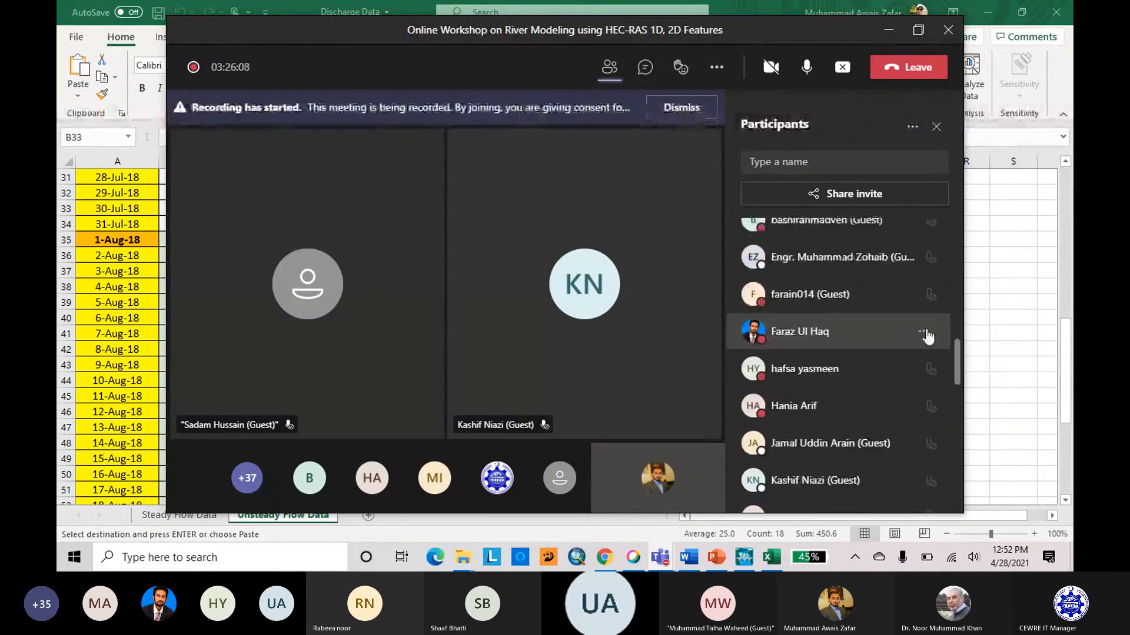
pyautogui.rightClick(854, 332)
pyautogui.click(868, 363)
pyautogui.scroll(10, 944, 345)
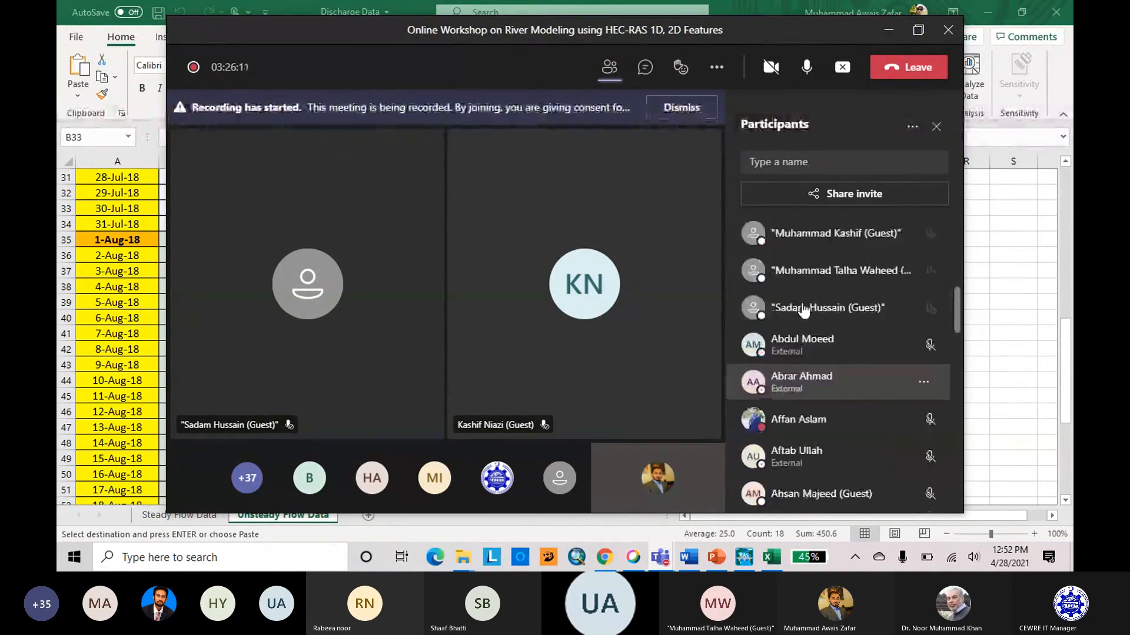
pyautogui.click(889, 32)
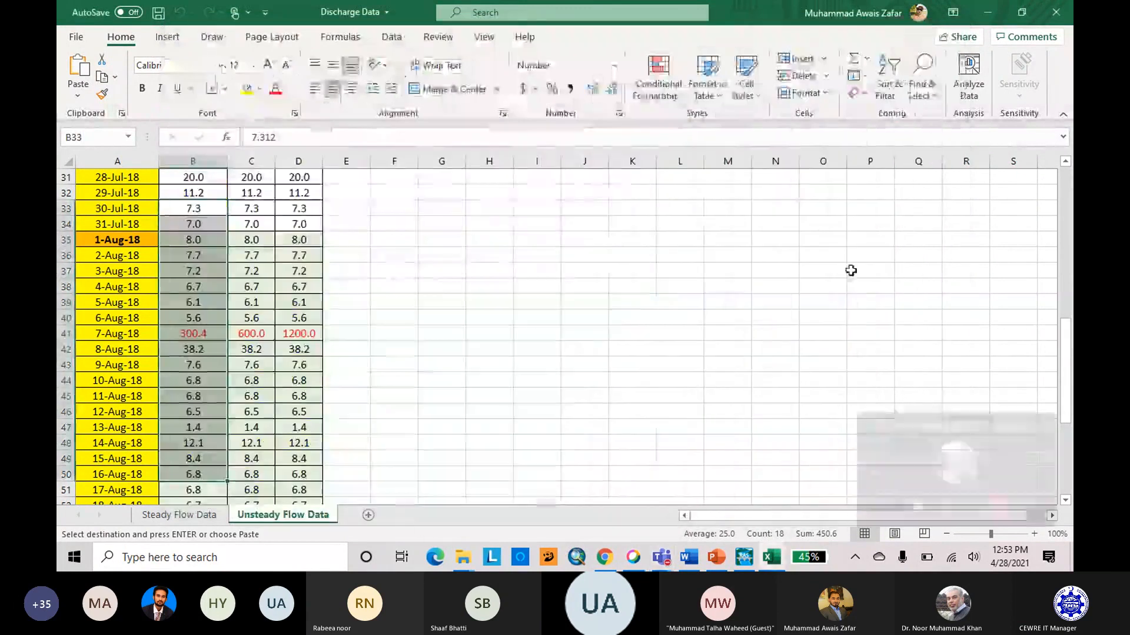
# Switch to HEC-RAS and review the flow hydrograph at the upstream river station in the unsteady flow data.
pyautogui.click(743, 557)
pyautogui.click(744, 557)
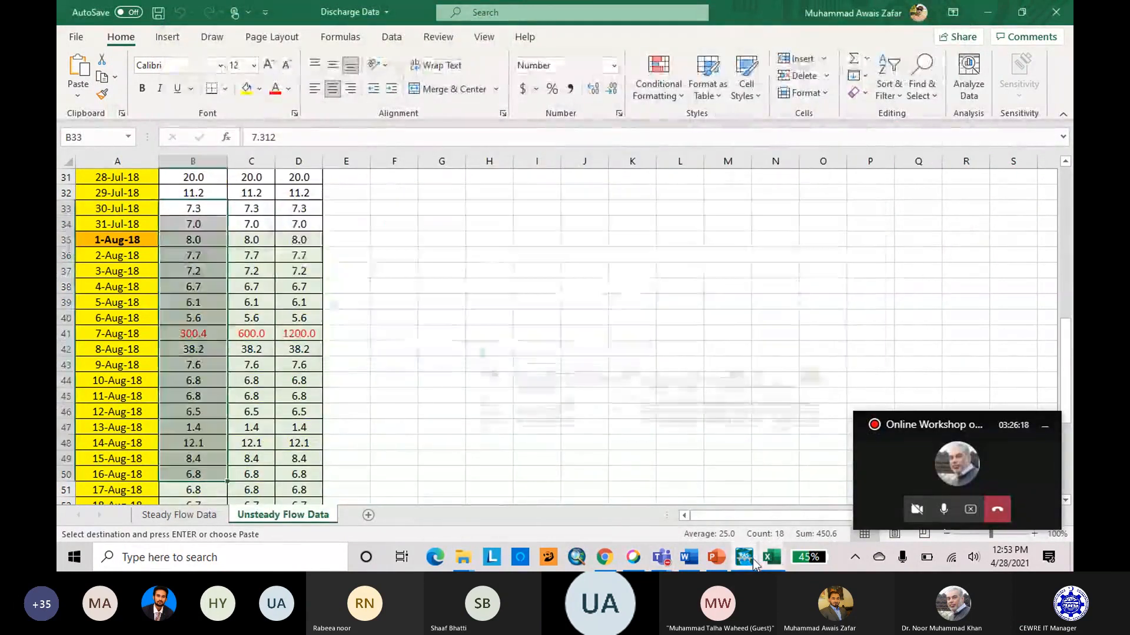
pyautogui.click(744, 558)
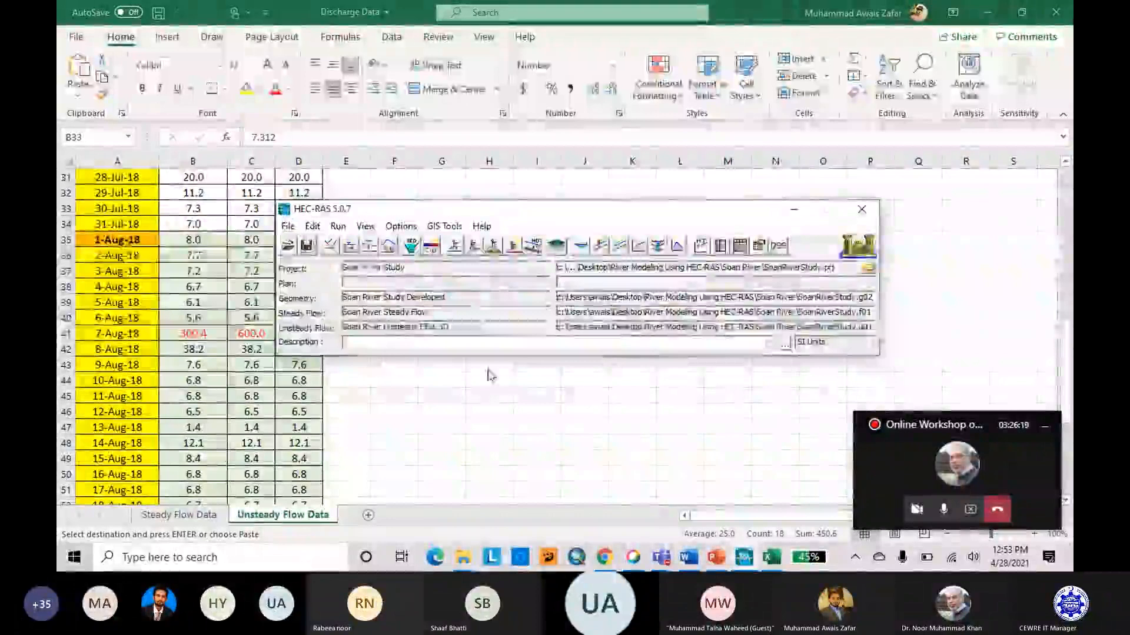
pyautogui.click(389, 248)
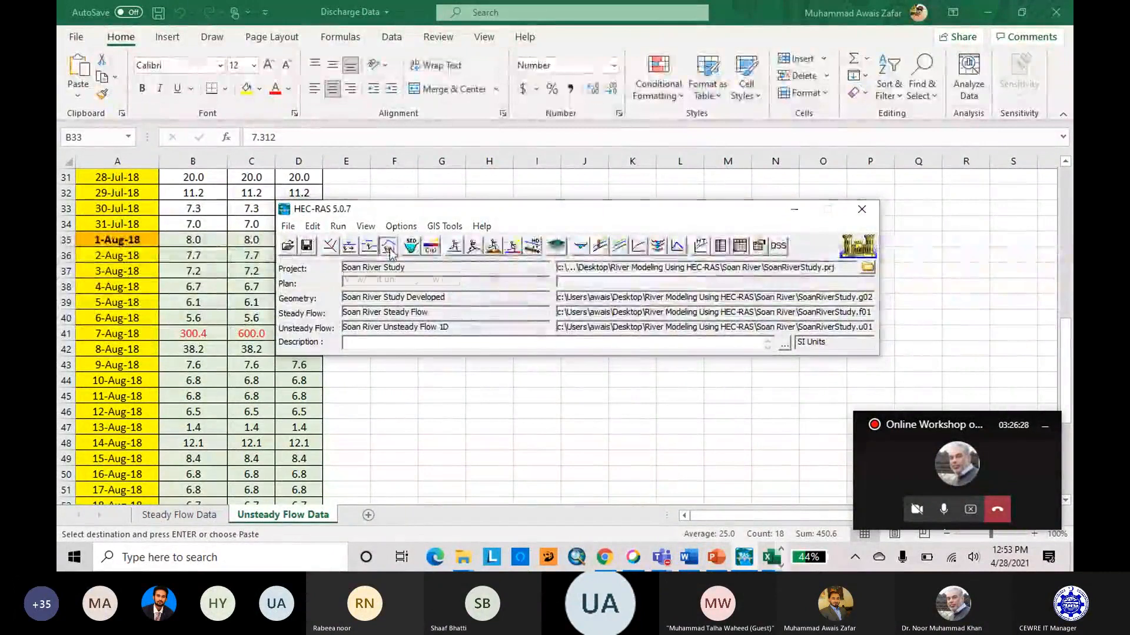
pyautogui.click(701, 287)
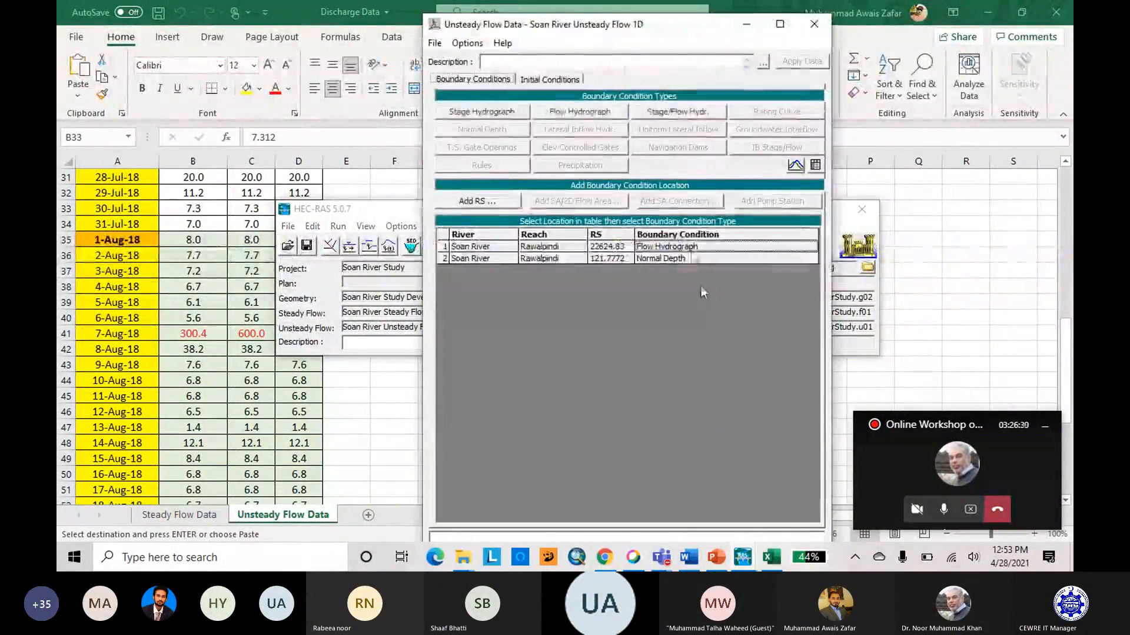
pyautogui.click(594, 114)
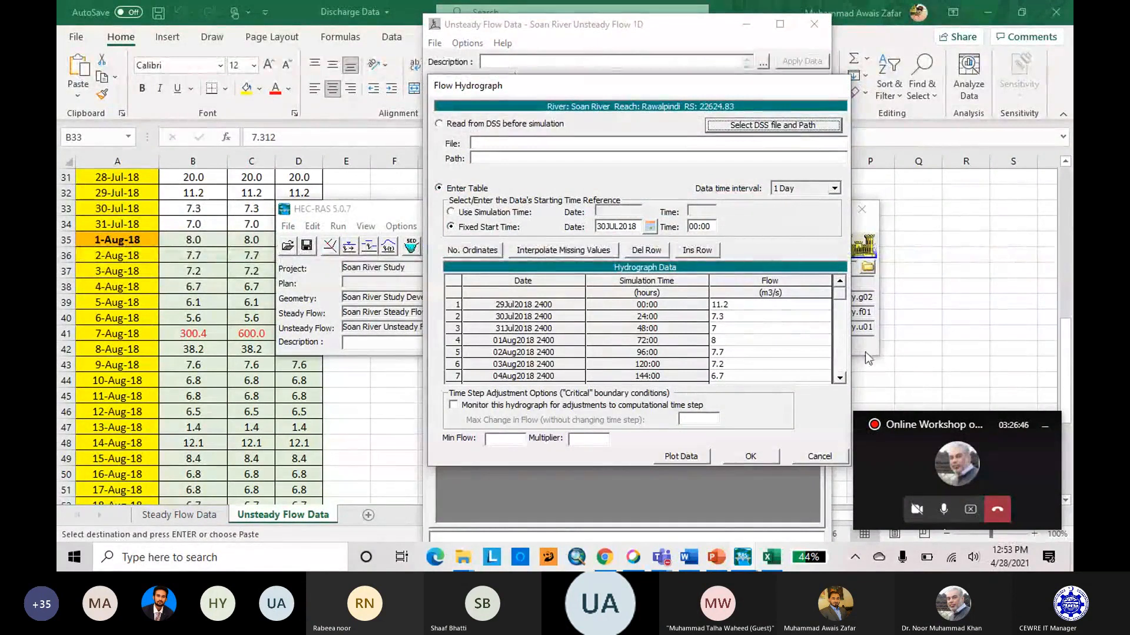
pyautogui.click(841, 319)
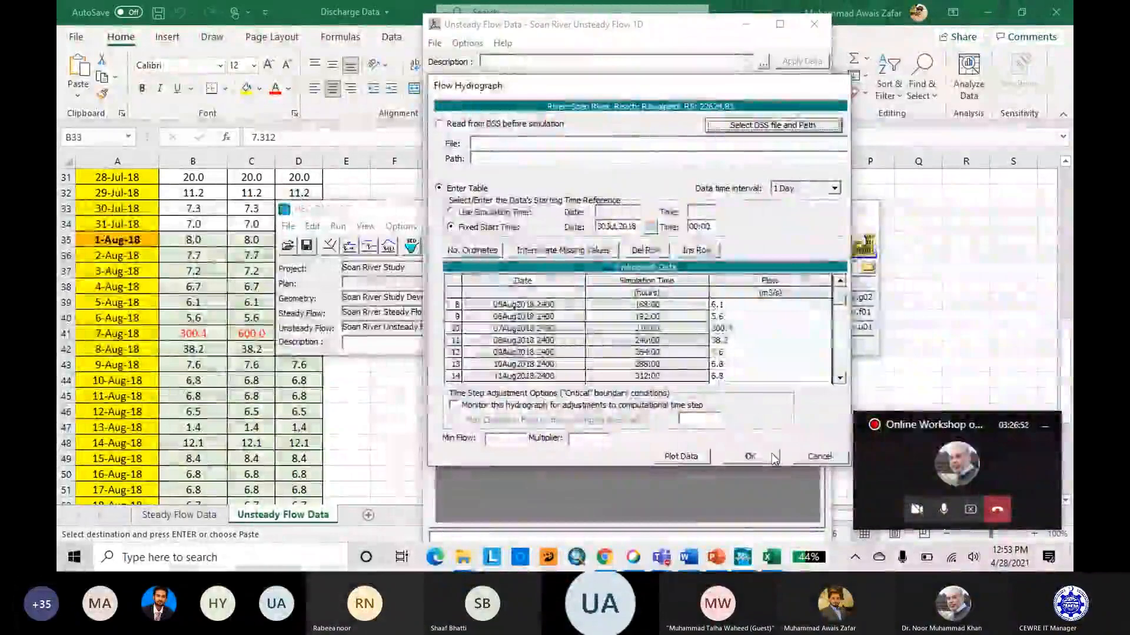
pyautogui.click(753, 457)
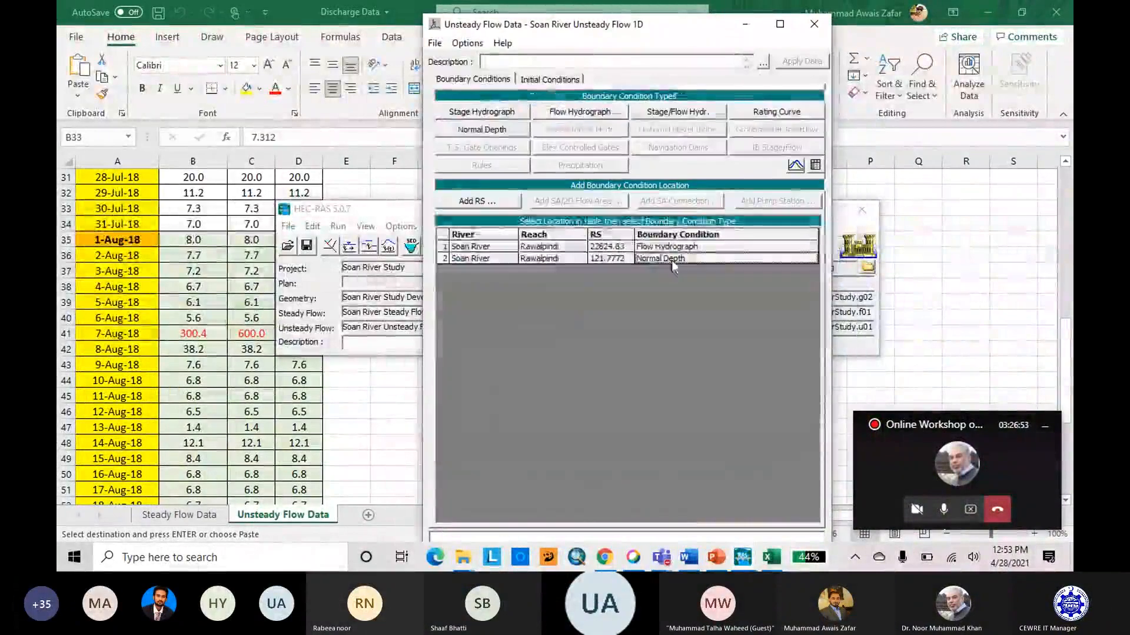
# Check the downstream normal depth boundary's friction slope and close the unsteady flow data editor.
pyautogui.click(493, 137)
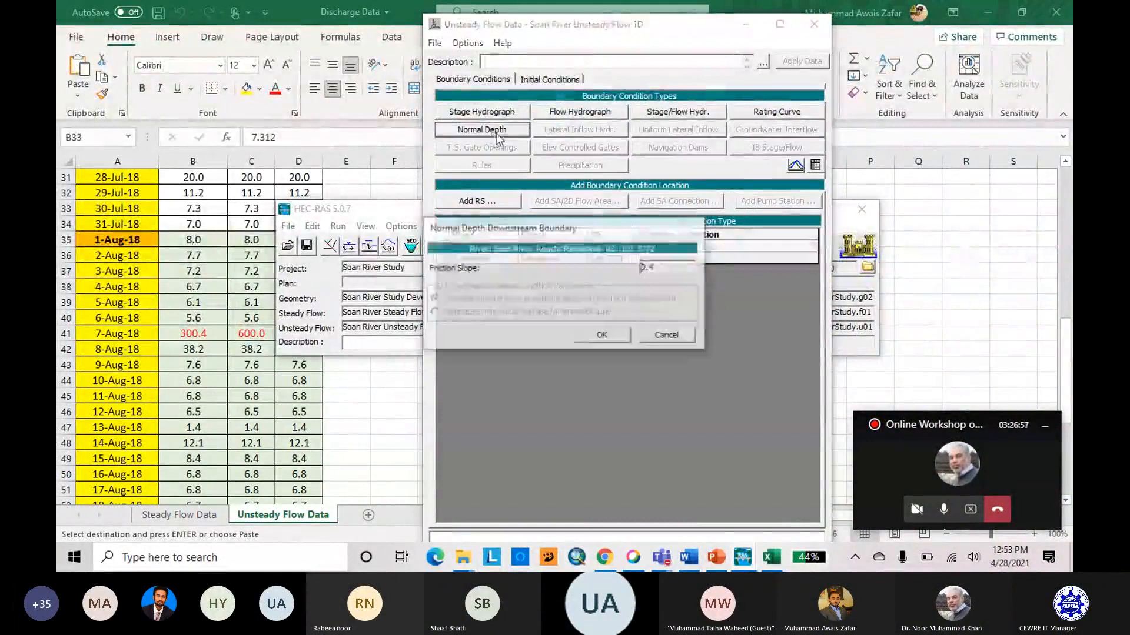
pyautogui.click(620, 342)
pyautogui.click(813, 23)
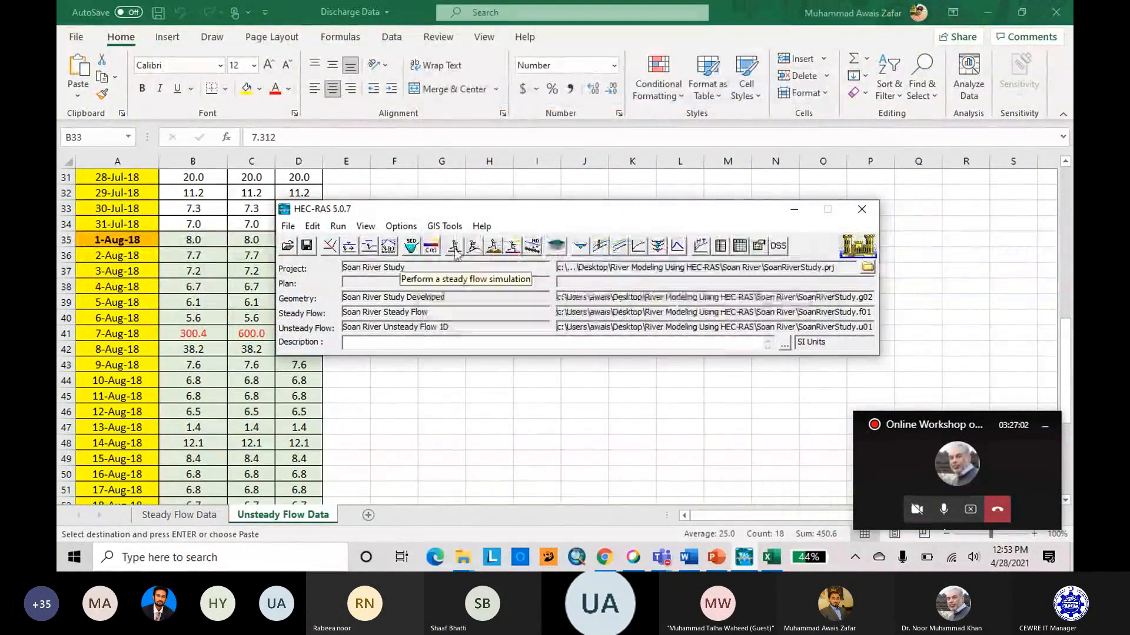
# Open the unsteady flow analysis and start a new plan without saving the existing plan data.
pyautogui.click(474, 246)
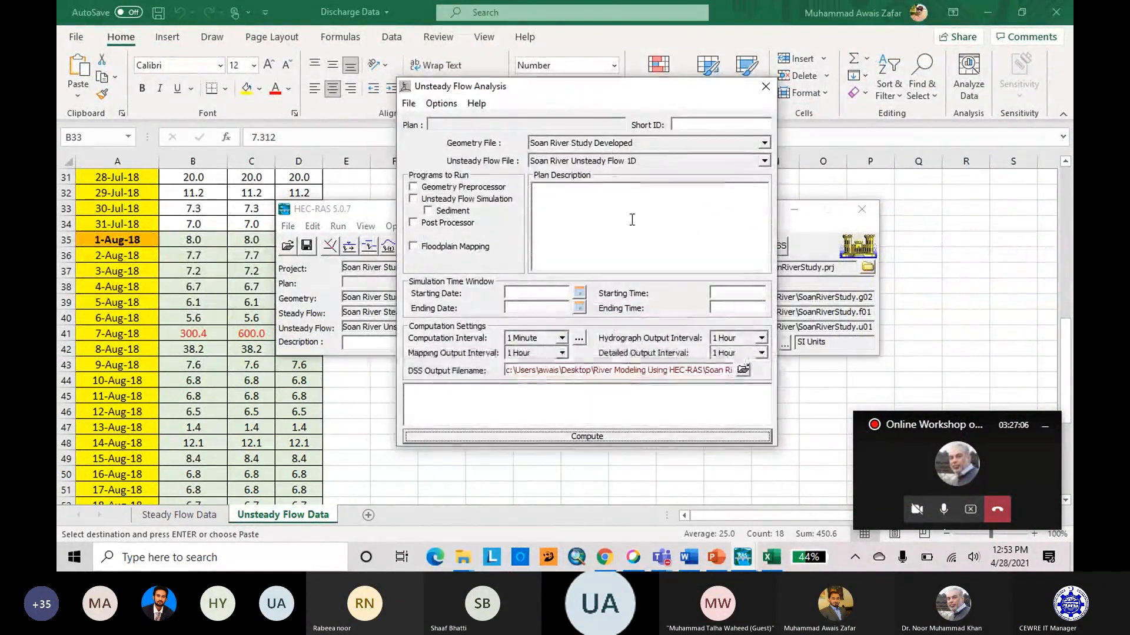
pyautogui.click(409, 103)
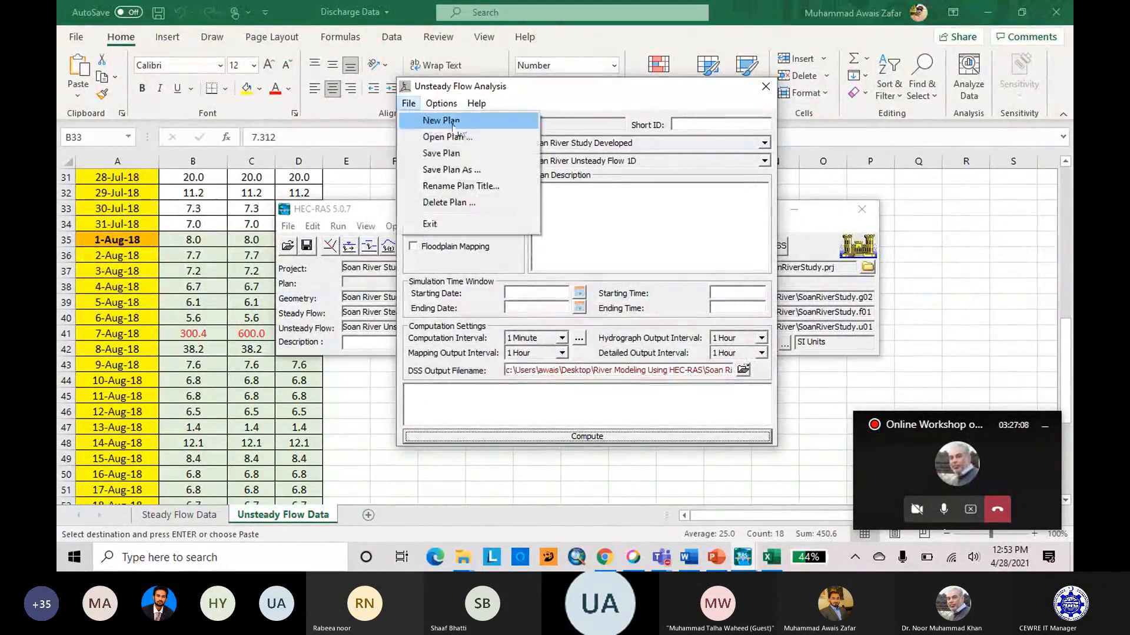
pyautogui.click(456, 122)
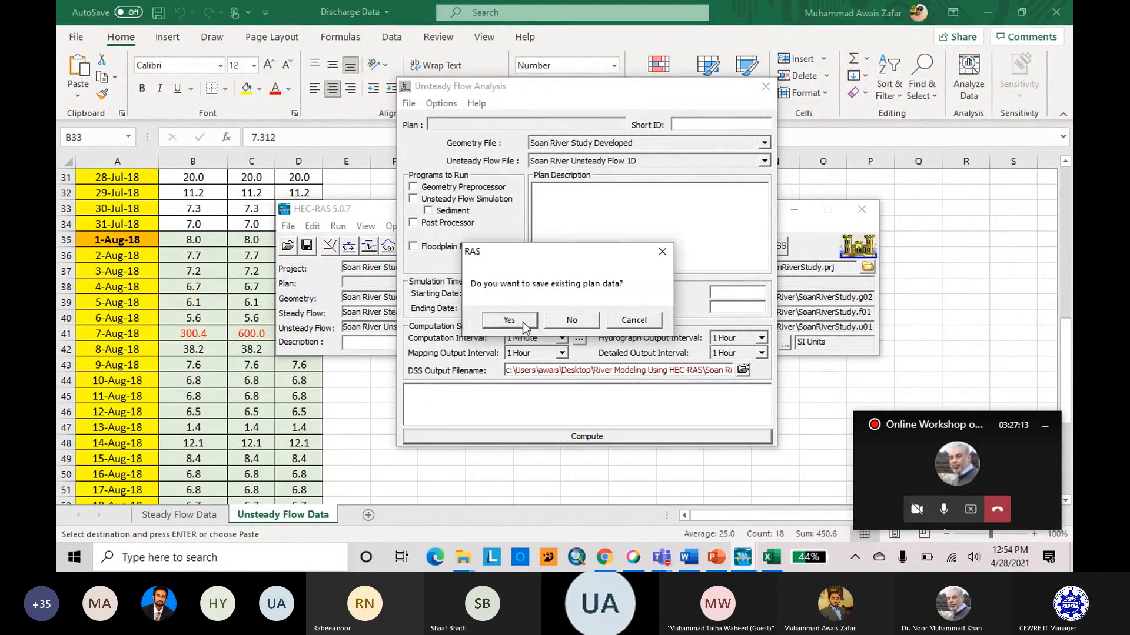
pyautogui.click(572, 323)
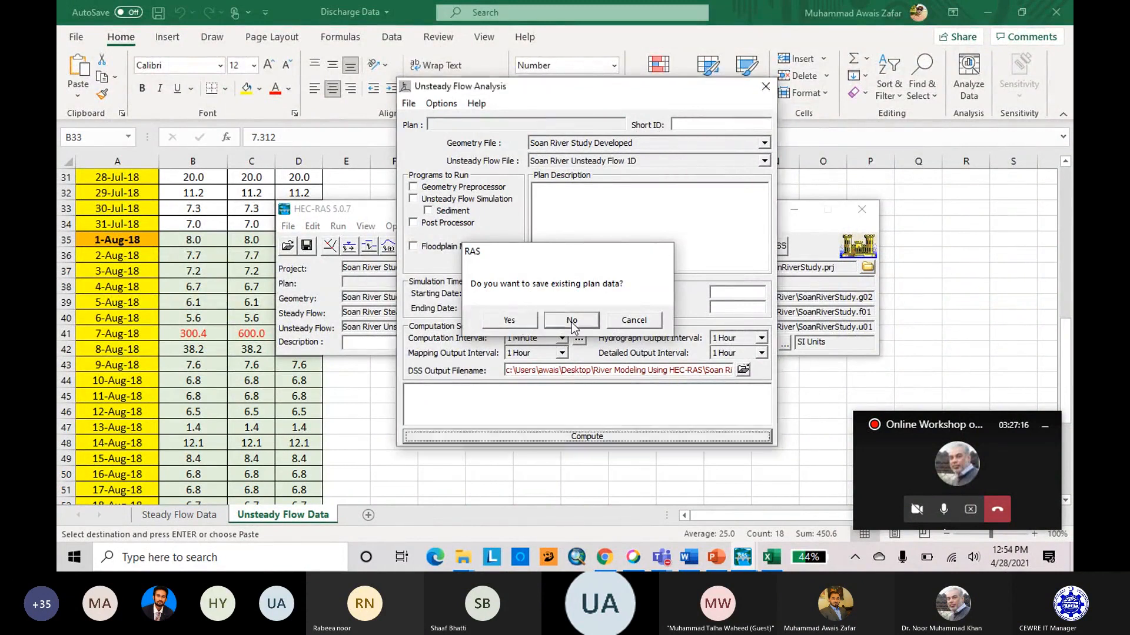
# Title the new plan "Soan River UnSteady 1D", adapting the existing steady plan's title, and create it in the Soan River folder.
pyautogui.click(465, 210)
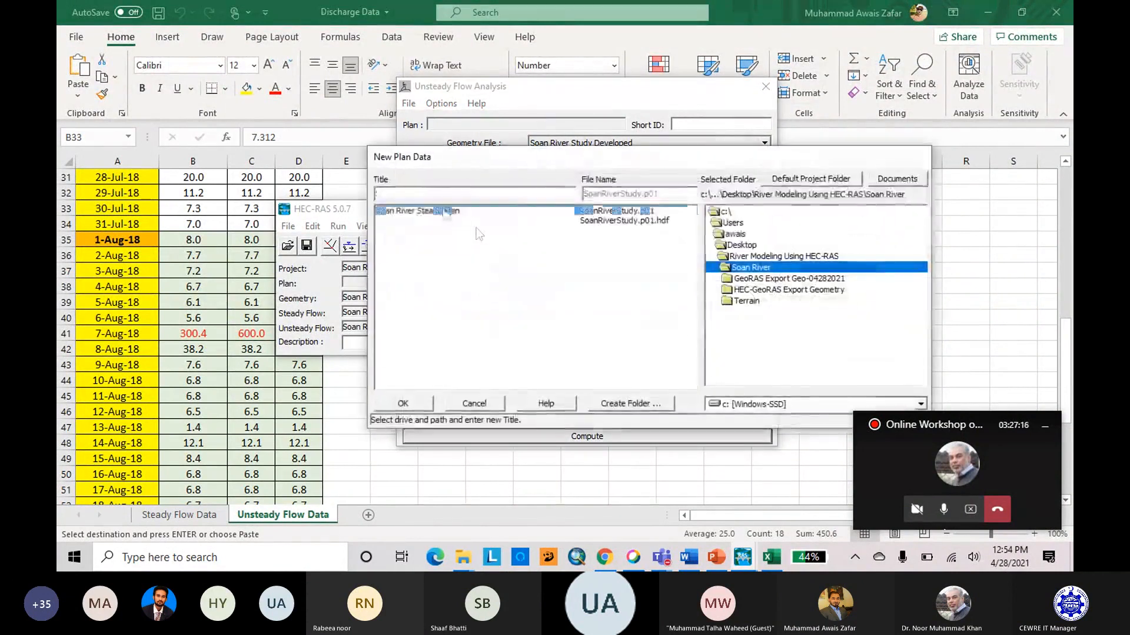
pyautogui.click(467, 193)
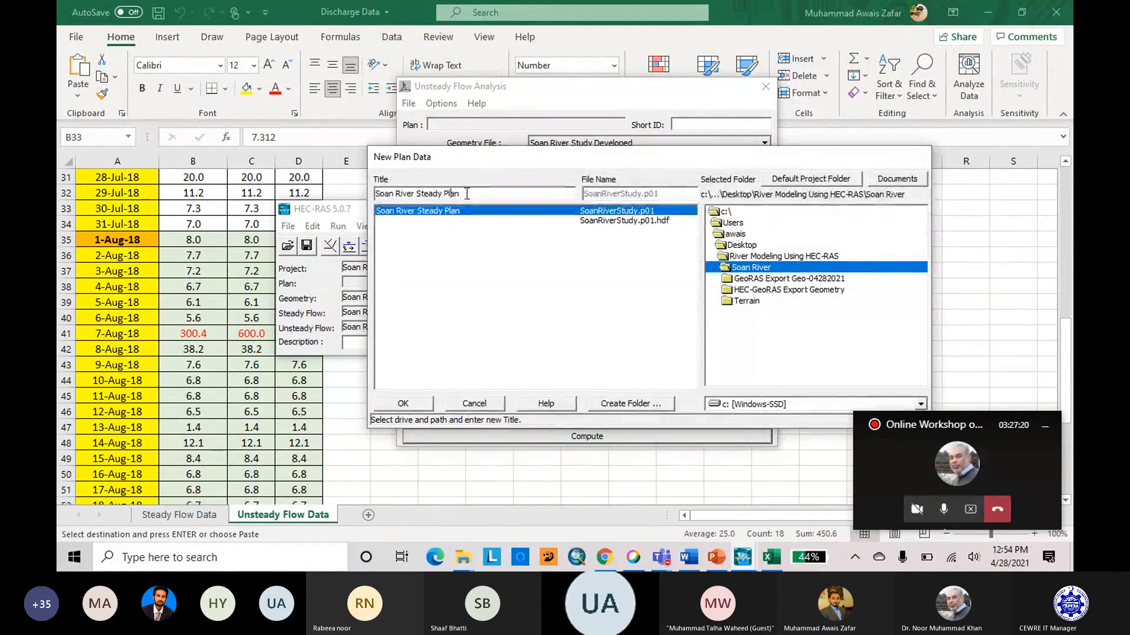
pyautogui.press('Left')
pyautogui.press('Left')
pyautogui.press('Left')
pyautogui.press('Left')
pyautogui.press('Left')
pyautogui.write('Un')
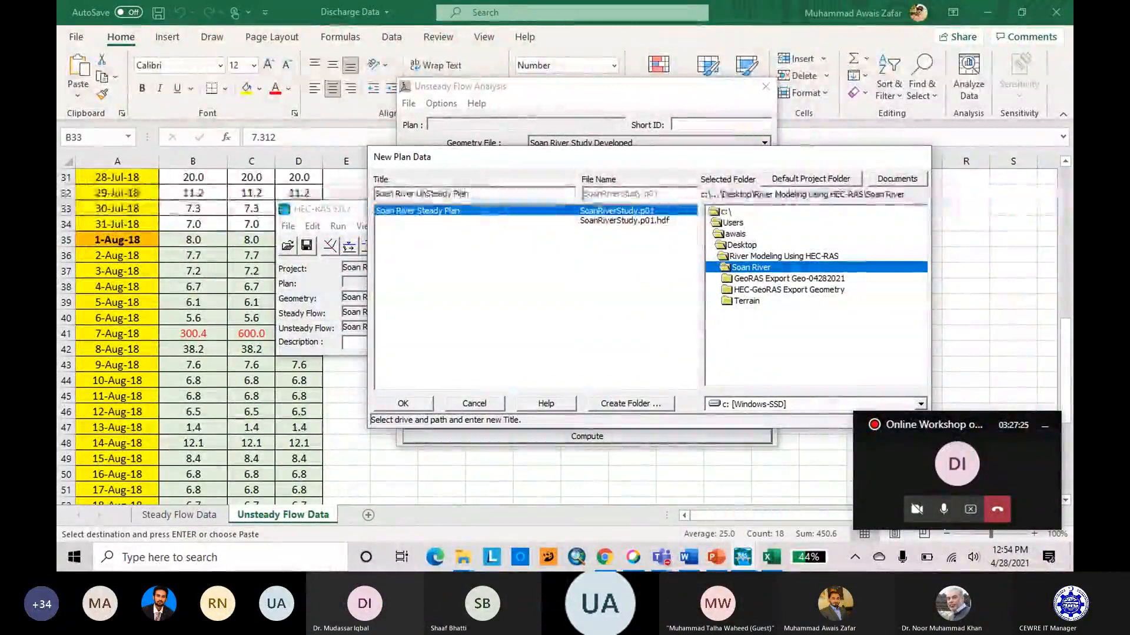
pyautogui.press('BackSpace')
pyautogui.press('BackSpace')
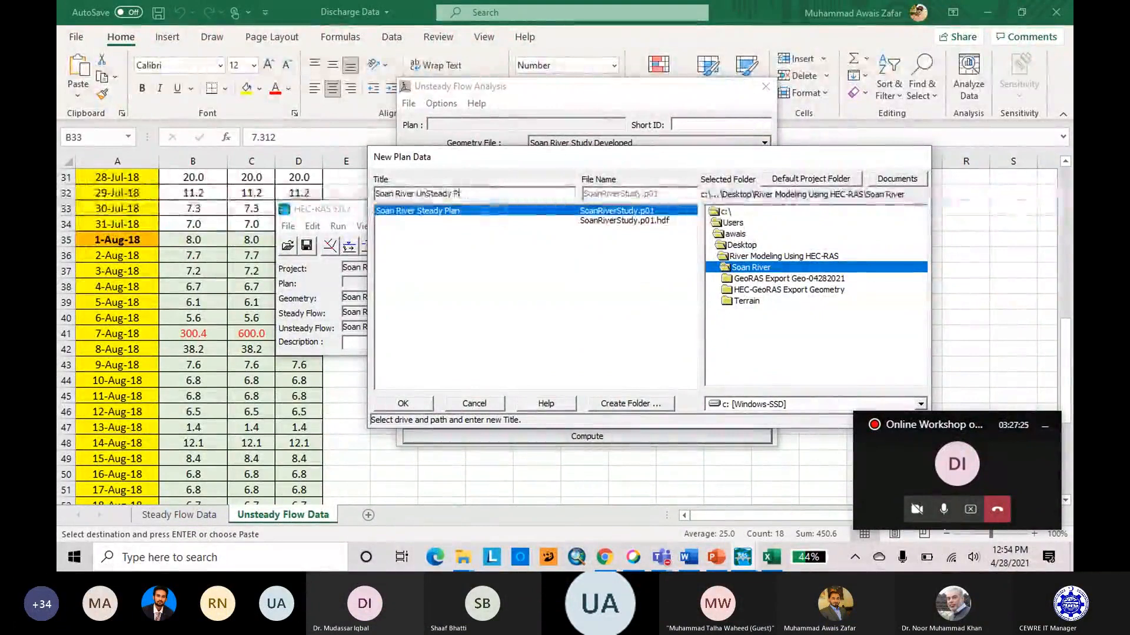
pyautogui.write('1D')
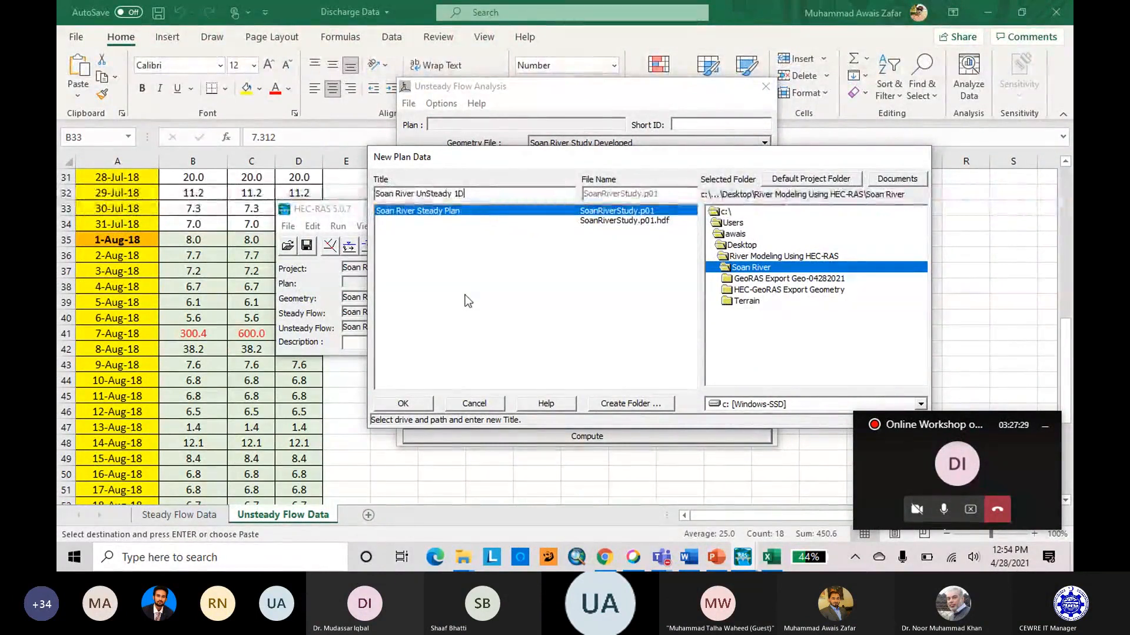
pyautogui.click(403, 404)
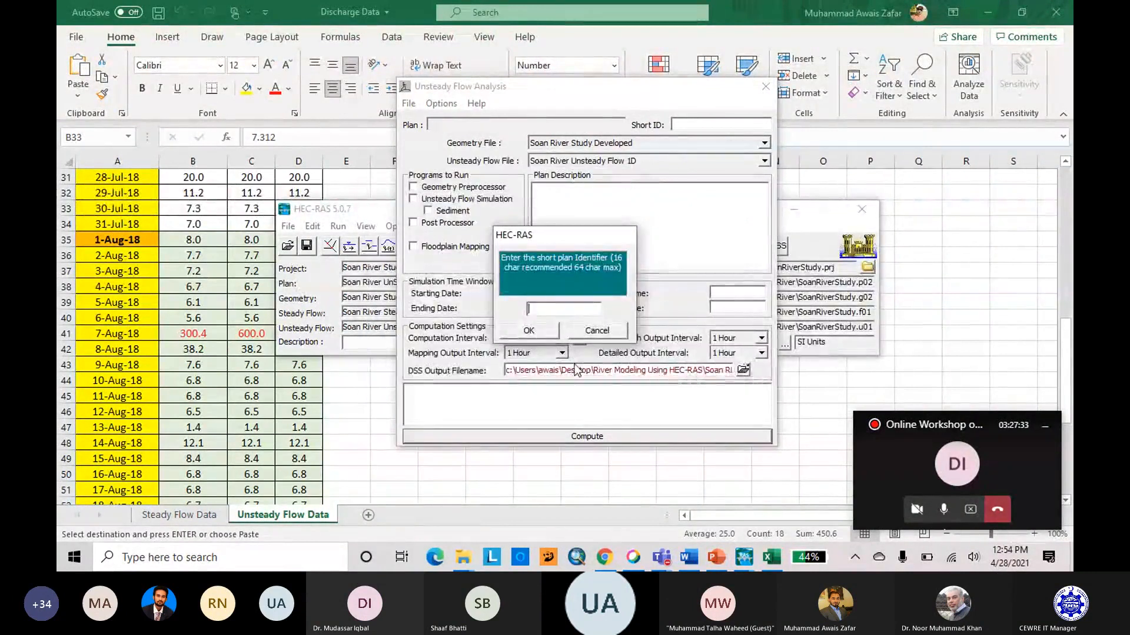
# Give the plan the short identifier "1D Unsteady" and bring the unsteady flow analysis window back to the front.
pyautogui.write('1D Unsteady')
pyautogui.click(550, 330)
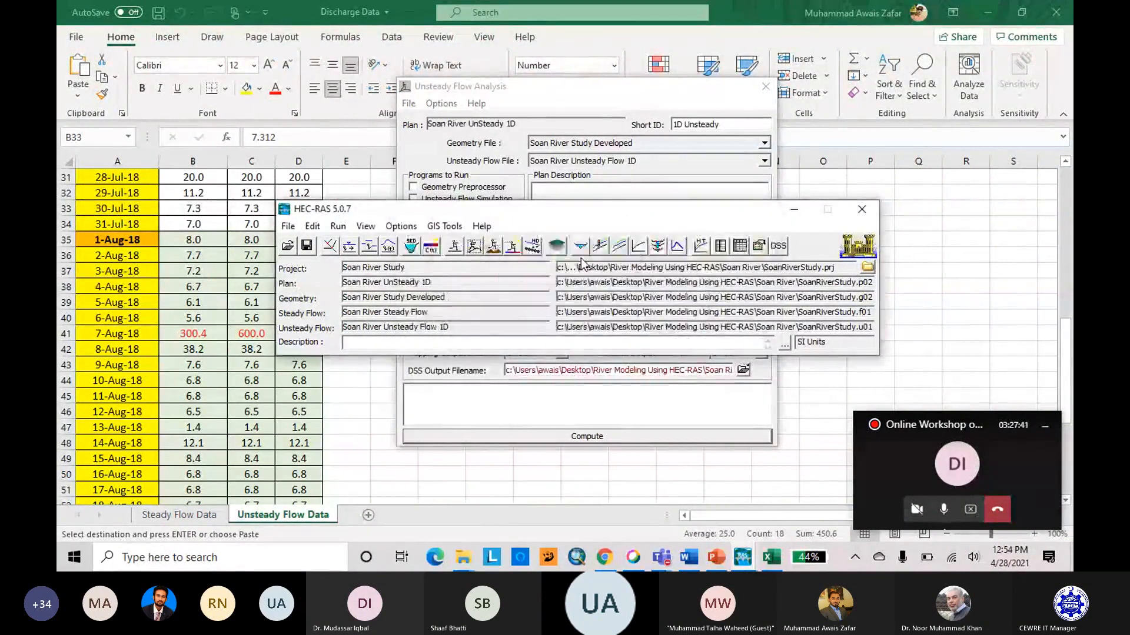
pyautogui.click(568, 88)
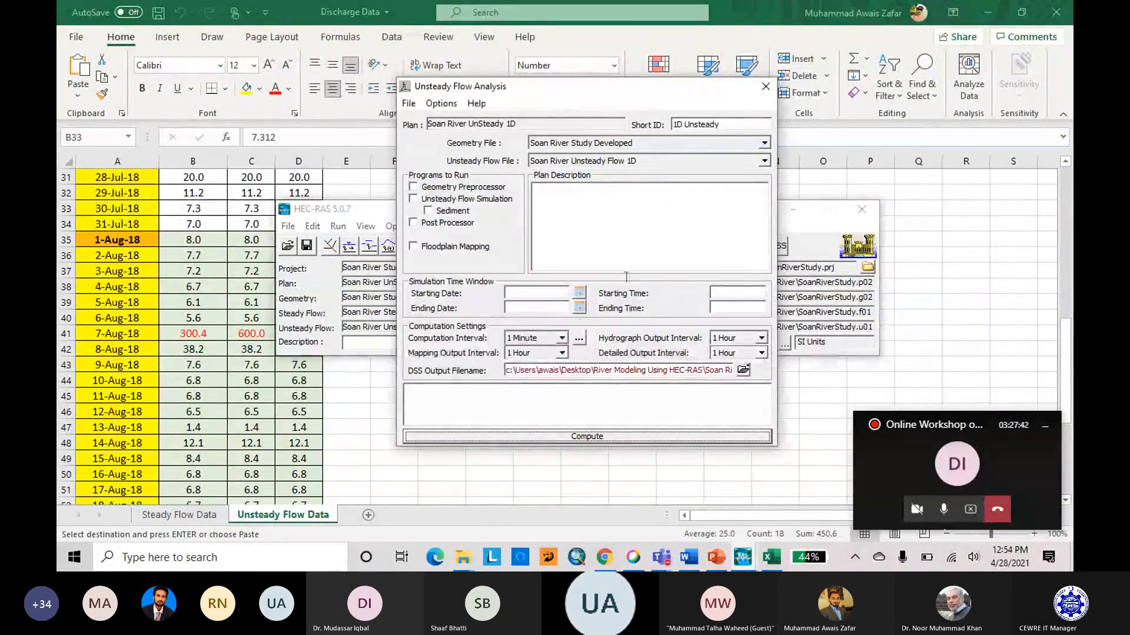
# Set the simulation's starting date to 31JUL2018 and its starting time to 00:00.
pyautogui.click(581, 294)
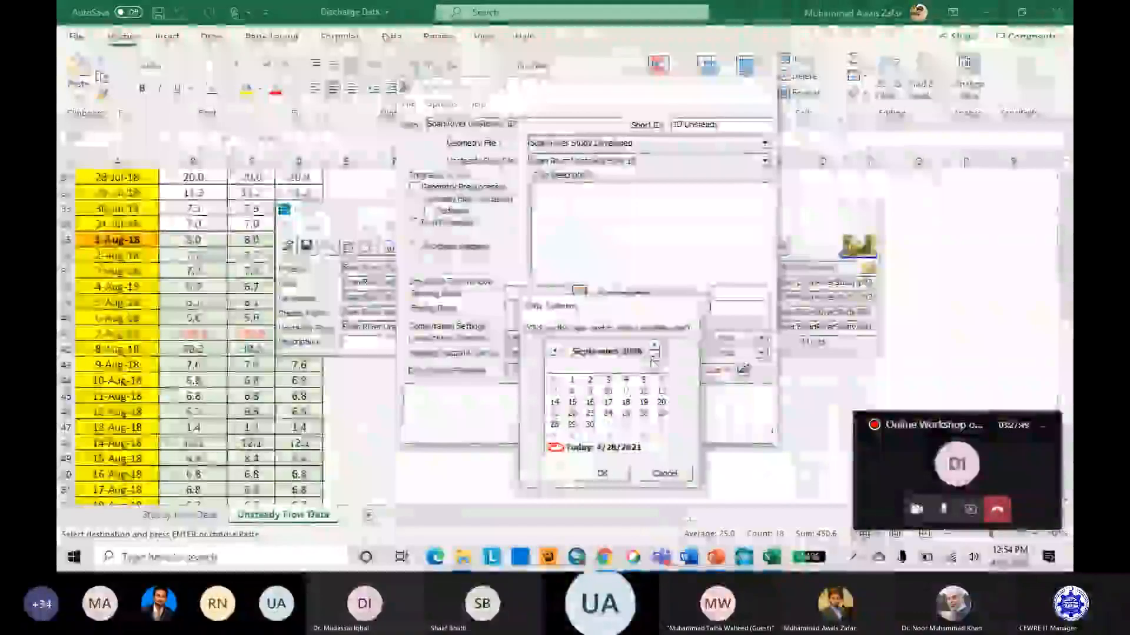
pyautogui.click(633, 352)
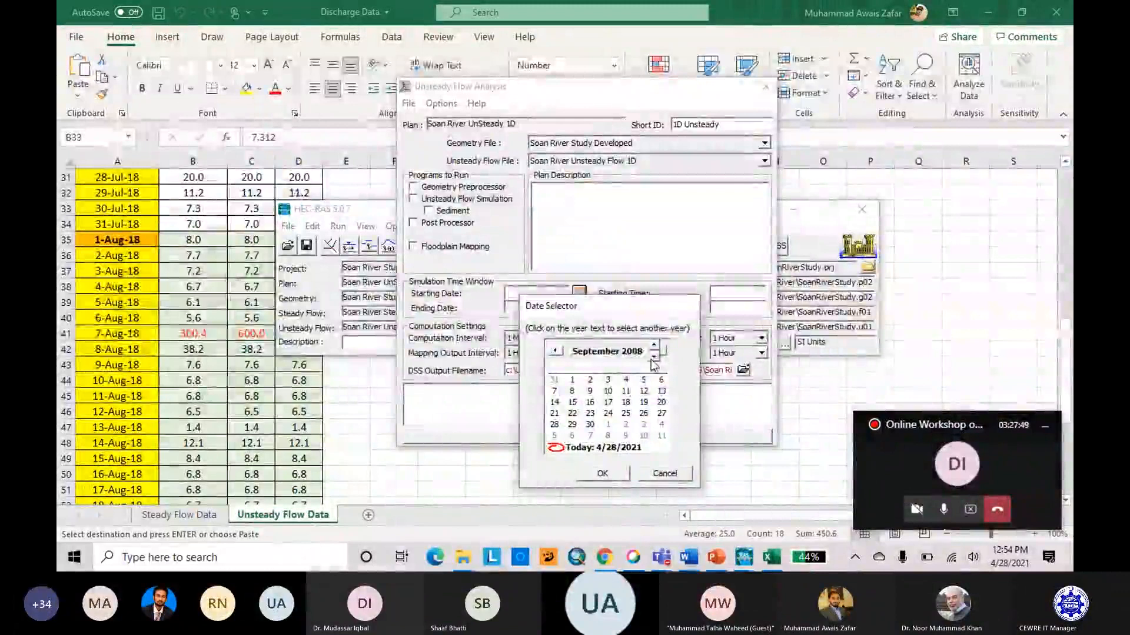
pyautogui.click(654, 358)
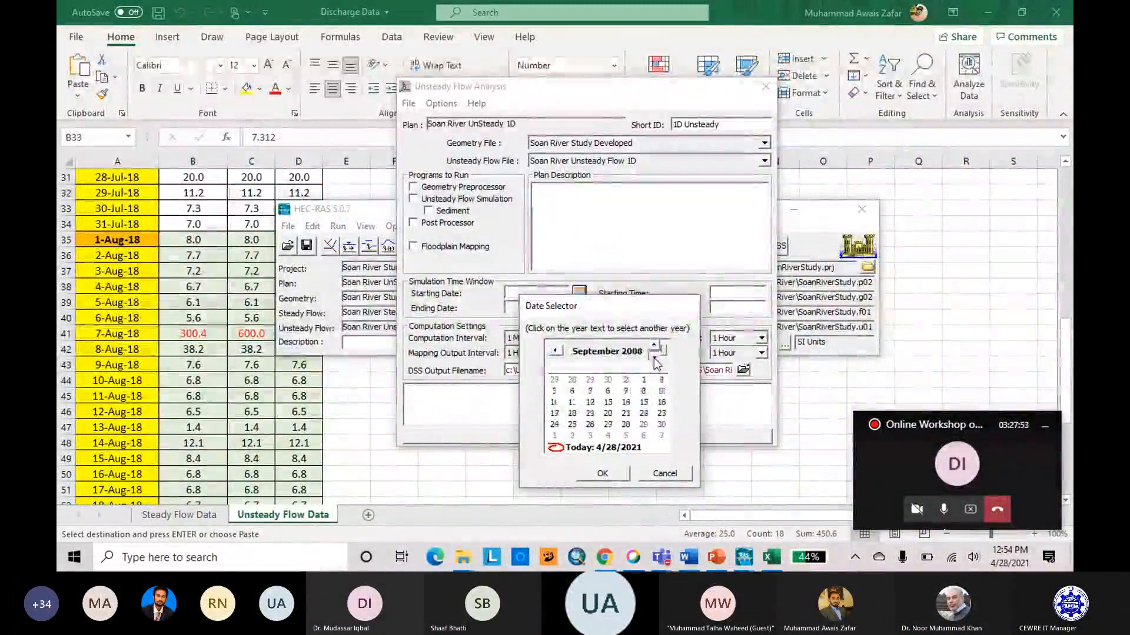
pyautogui.click(656, 348)
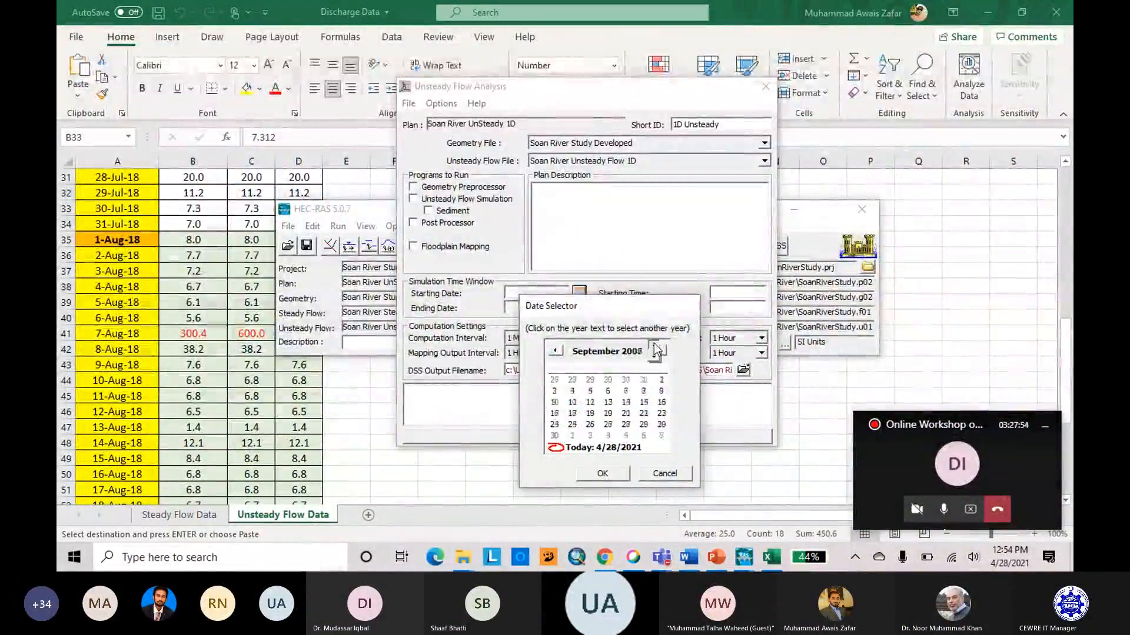
pyautogui.click(655, 348)
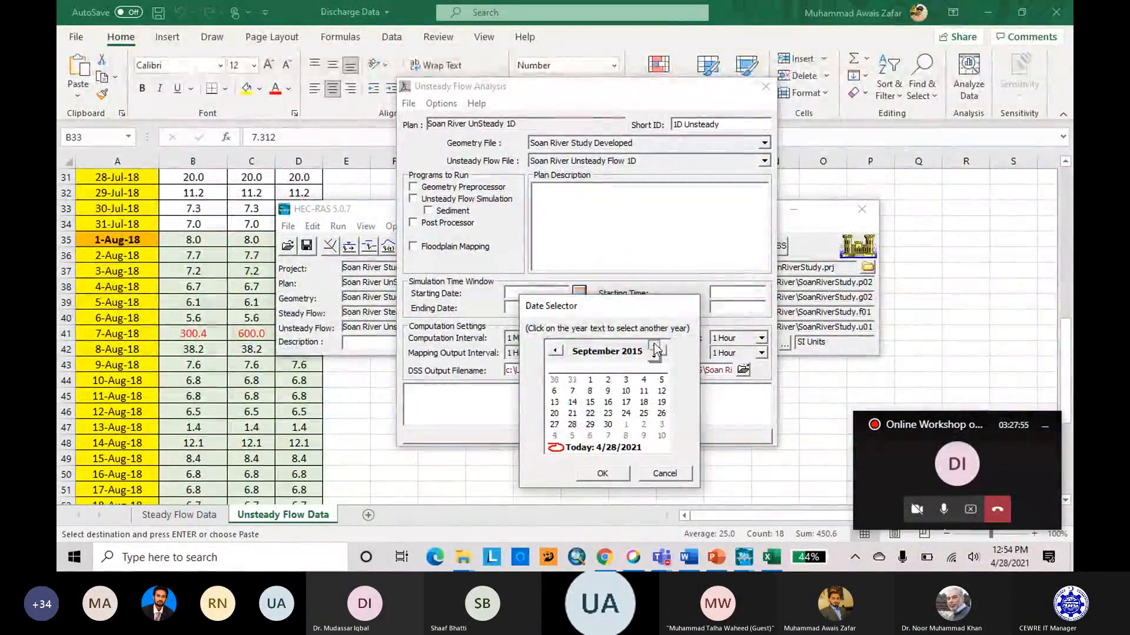
pyautogui.click(655, 347)
pyautogui.click(587, 354)
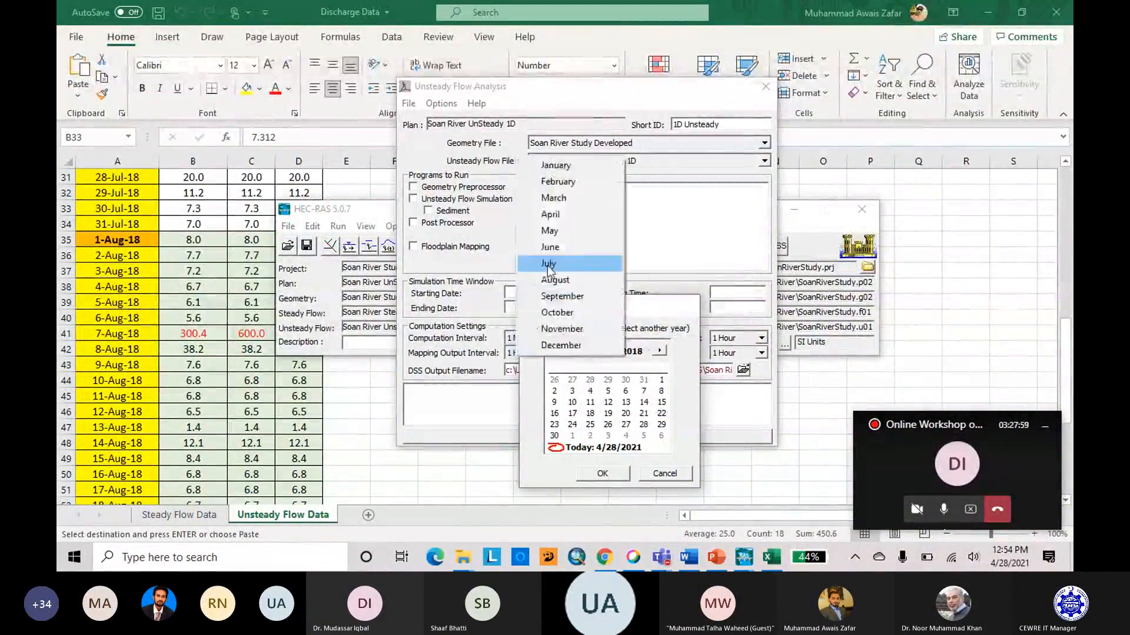
pyautogui.click(547, 266)
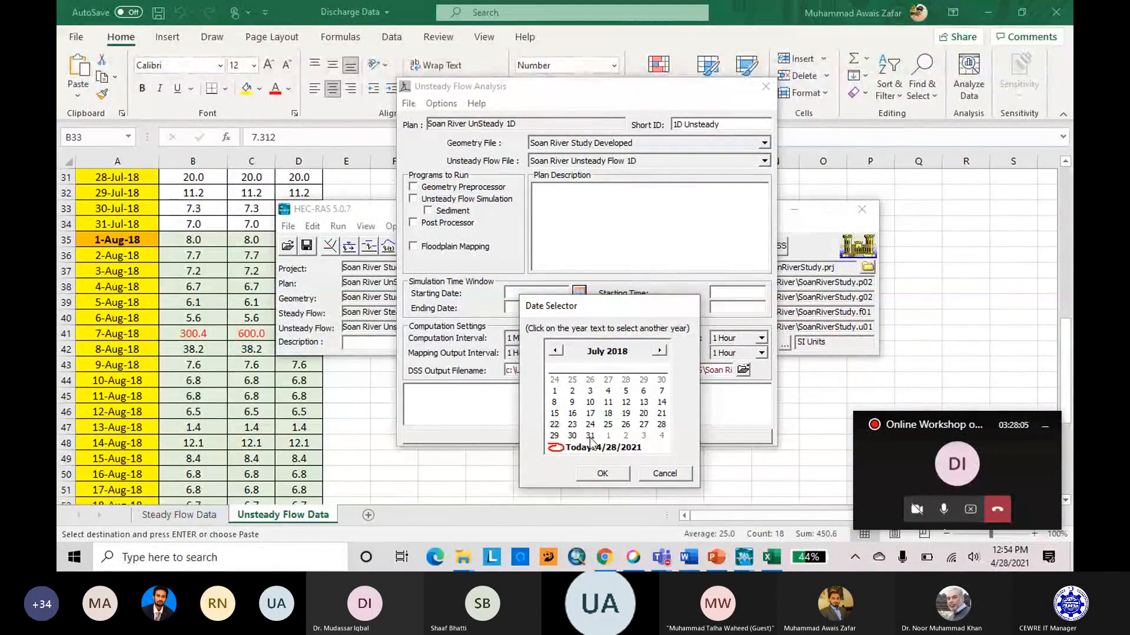
pyautogui.click(612, 473)
pyautogui.click(738, 296)
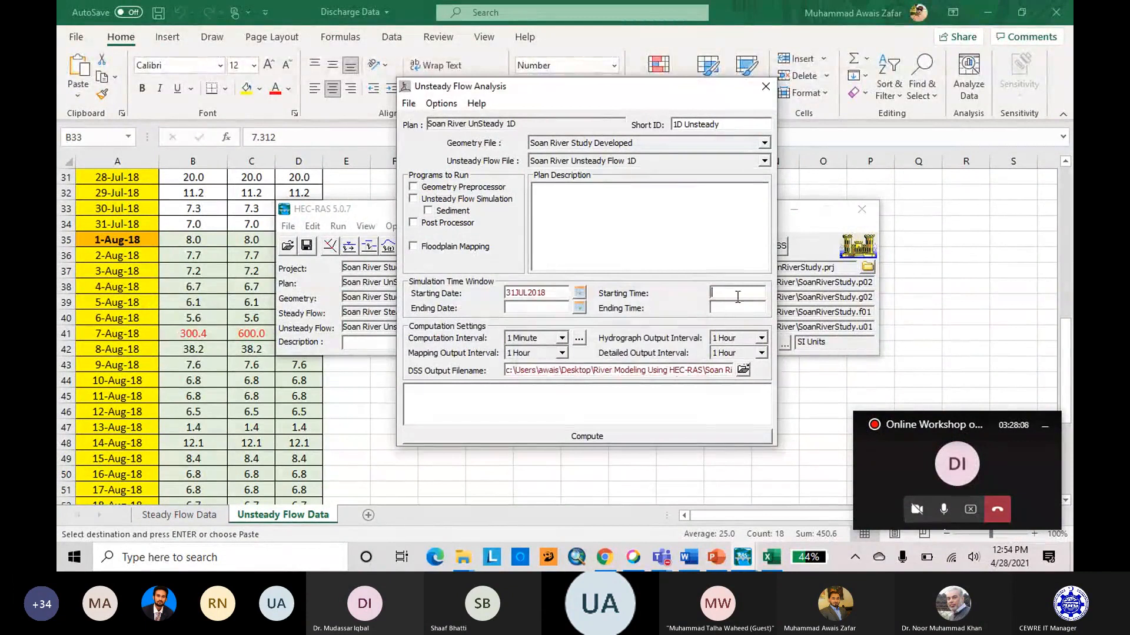
pyautogui.write('00:00')
# Set the simulation's ending date to 15AUG2018 and its ending time to 00:00.
pyautogui.click(580, 308)
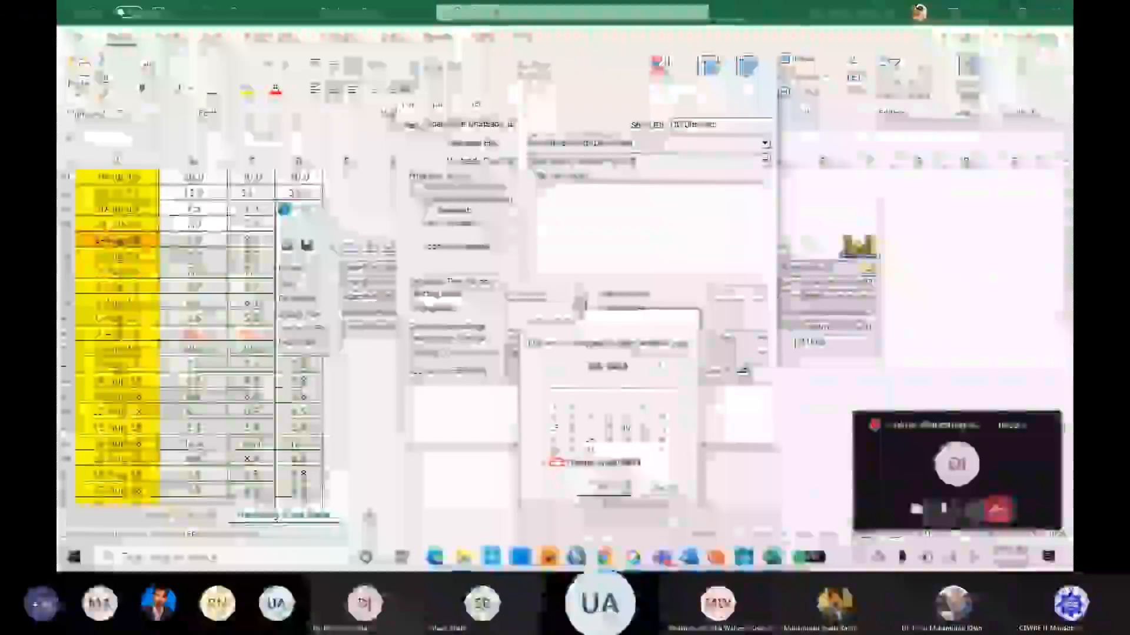
pyautogui.click(660, 366)
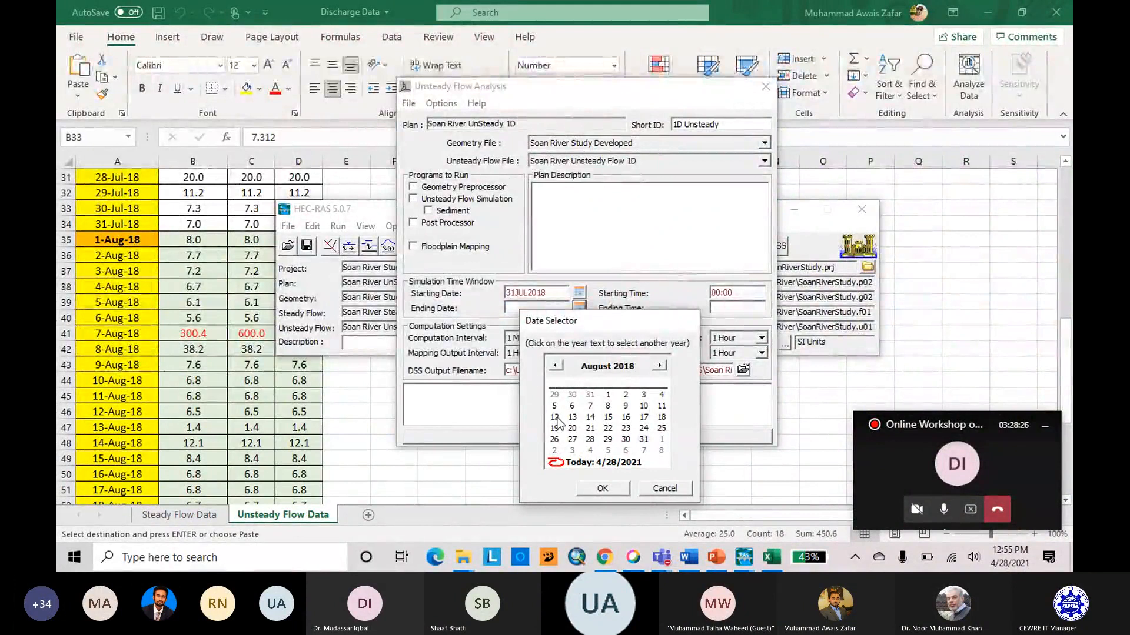
pyautogui.click(608, 417)
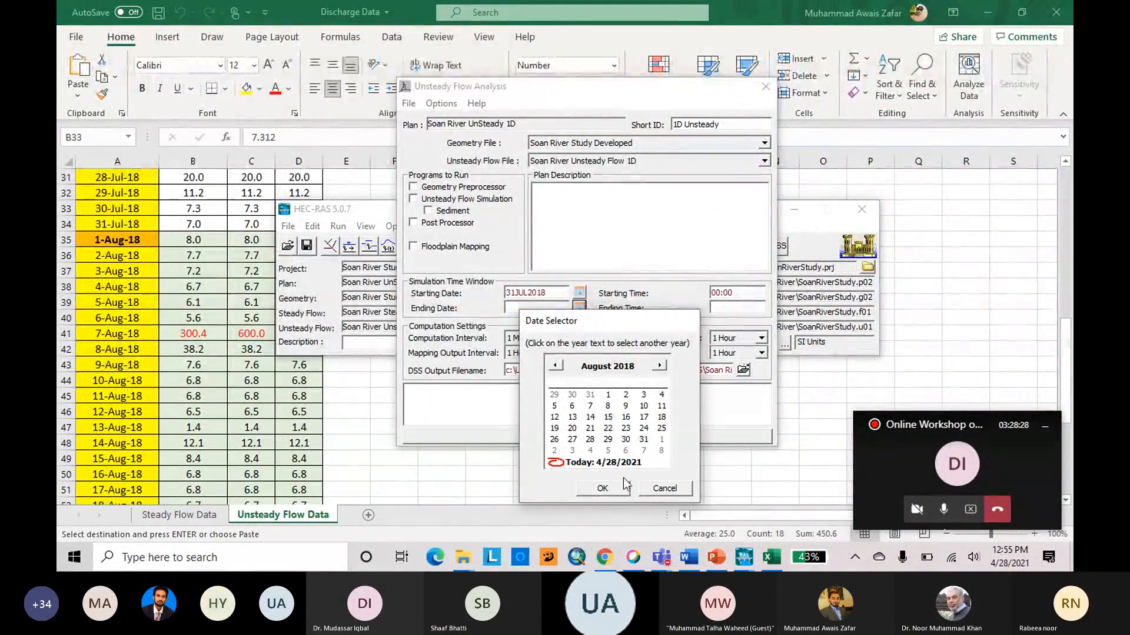
pyautogui.click(622, 486)
pyautogui.click(724, 308)
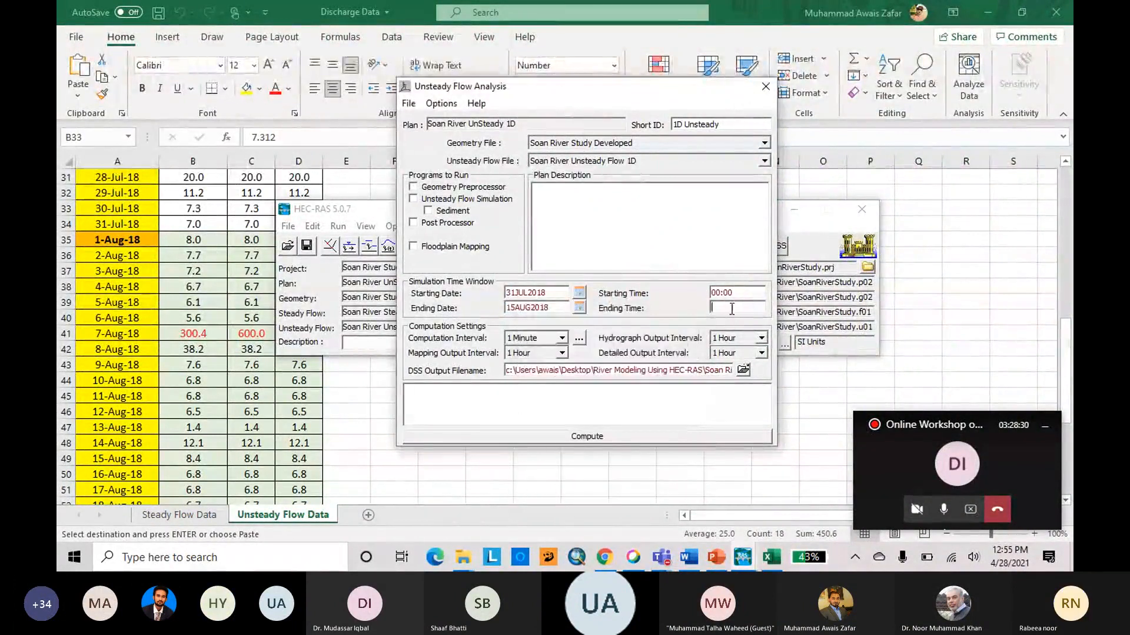
pyautogui.write('00:00')
# Set the computation interval of the unsteady flow simulation to 3 Minute.
pyautogui.moveTo(601, 93); pyautogui.dragTo(544, 89)
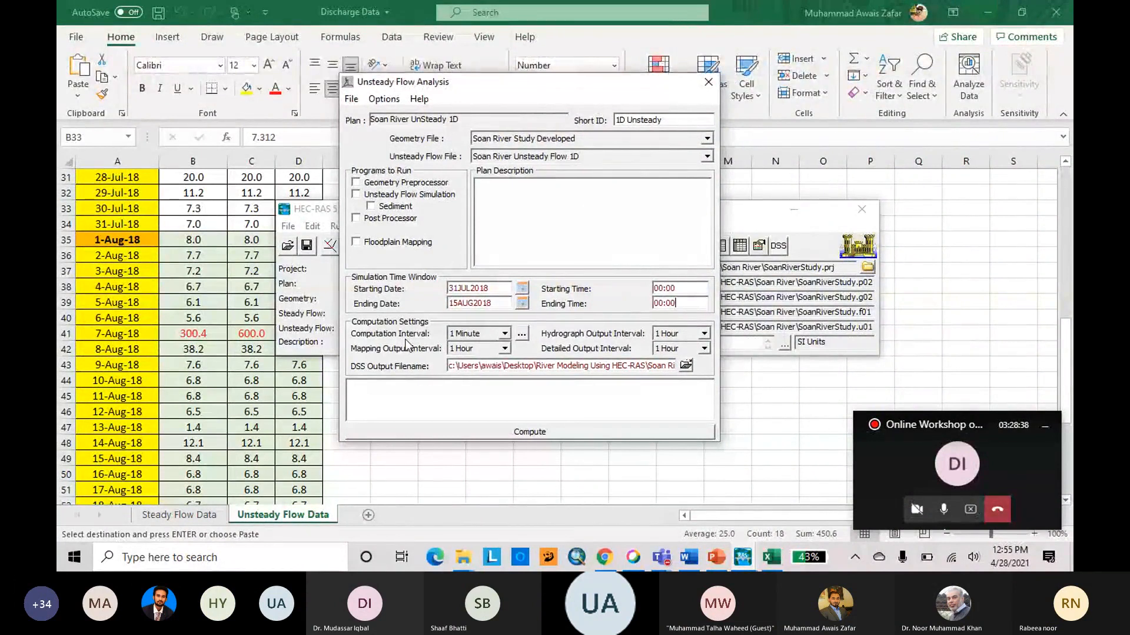
pyautogui.click(504, 334)
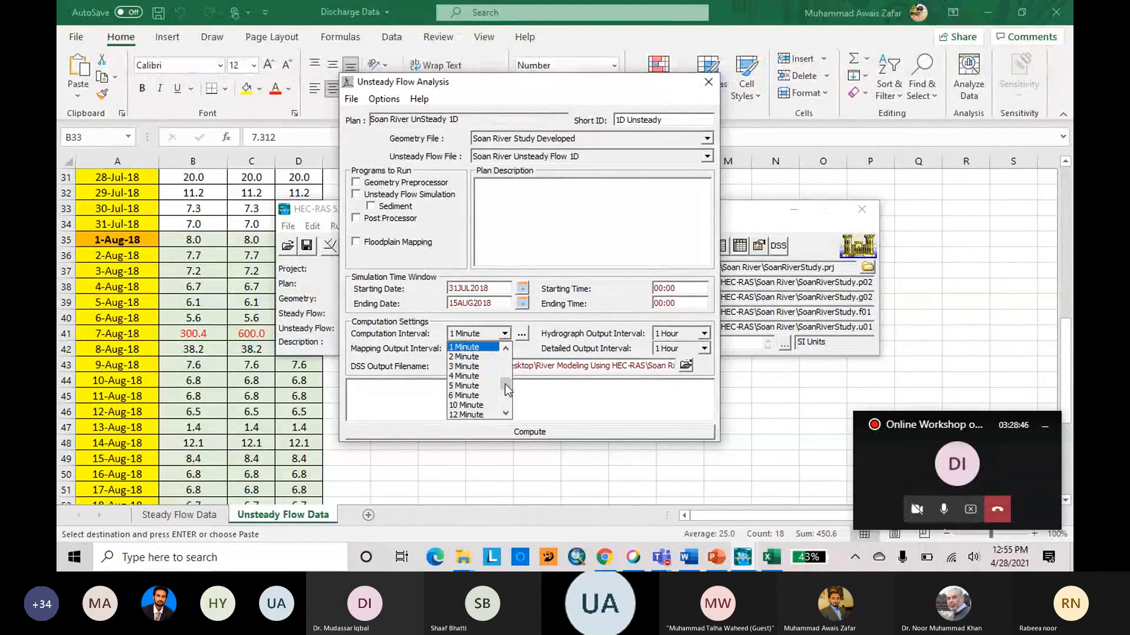
pyautogui.moveTo(505, 384); pyautogui.dragTo(508, 377)
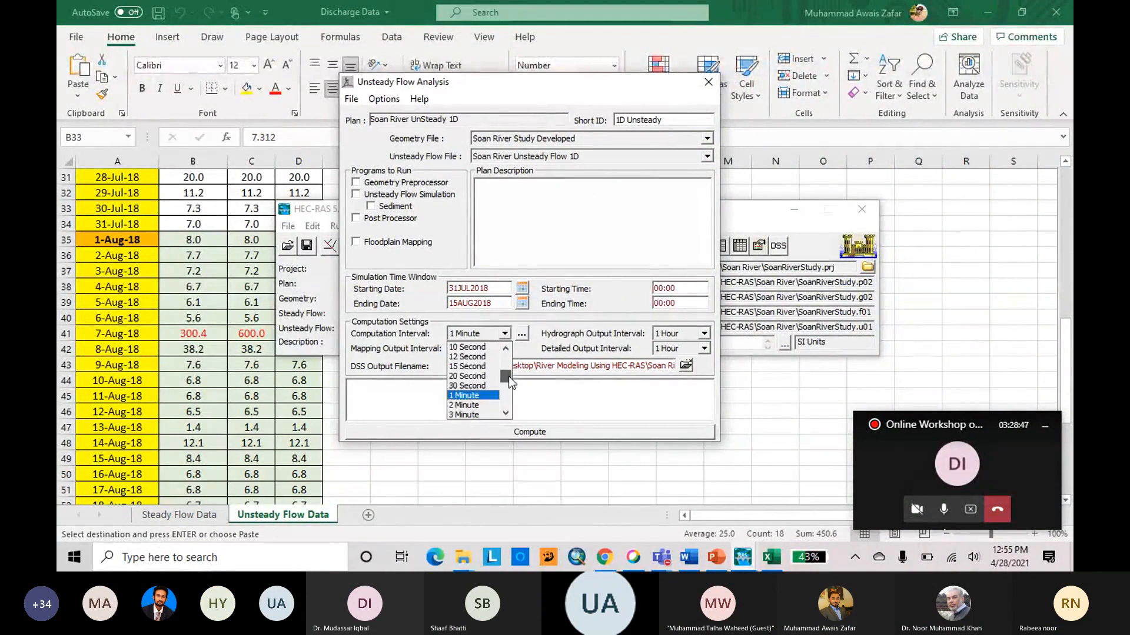
pyautogui.click(505, 413)
pyautogui.click(506, 414)
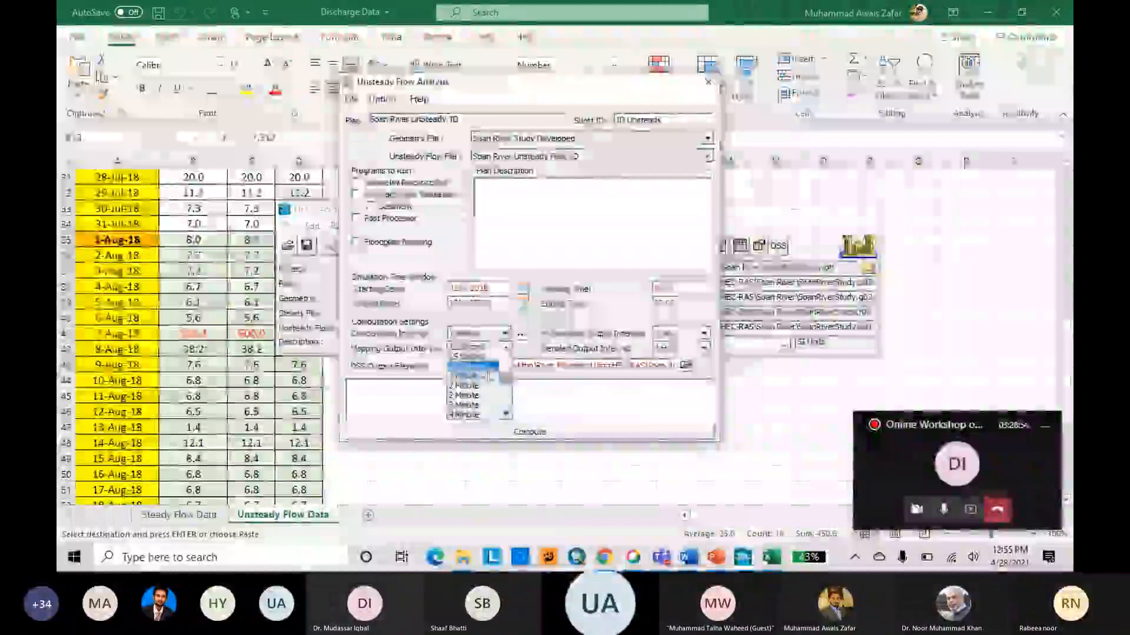
pyautogui.click(507, 413)
pyautogui.click(506, 414)
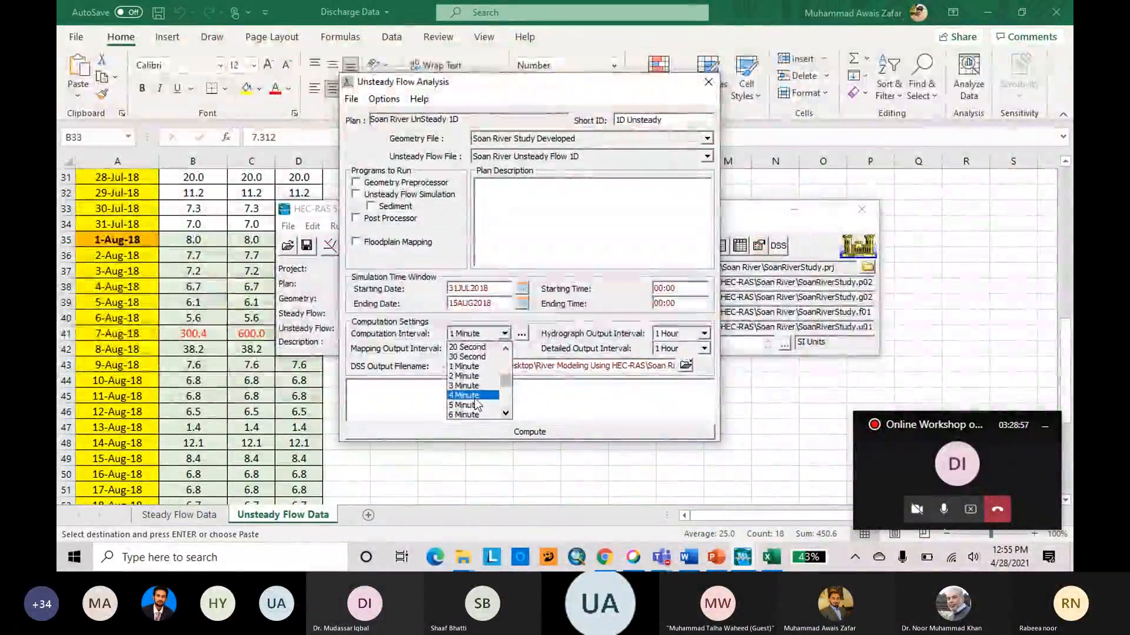
pyautogui.click(476, 386)
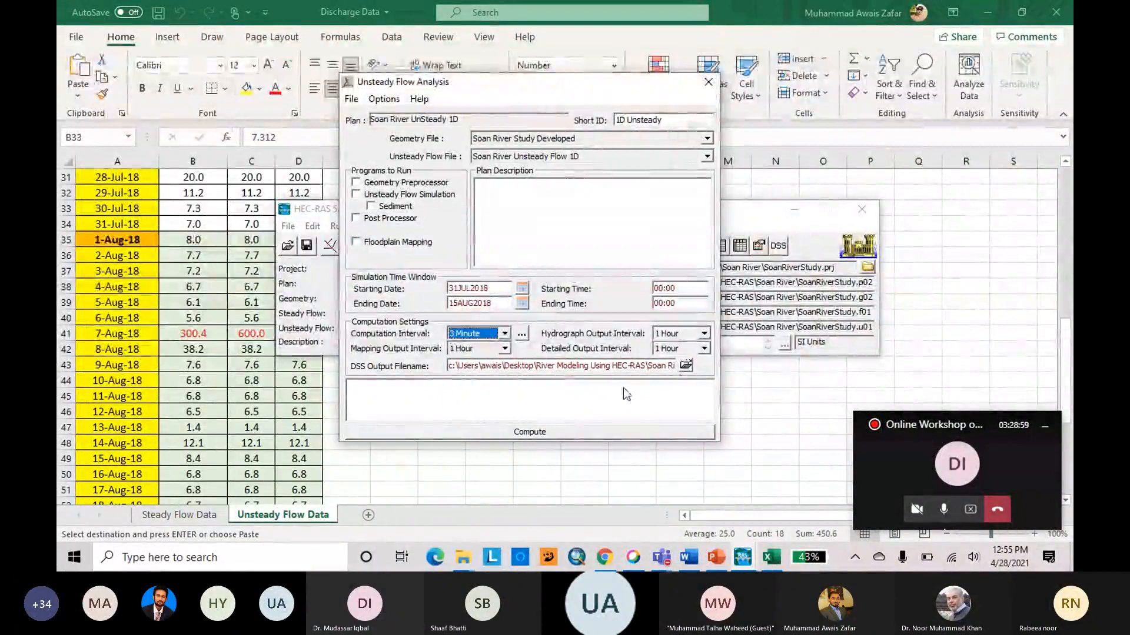
# Set the hydrograph, mapping and detailed output intervals to 6 Hour each.
pyautogui.click(704, 334)
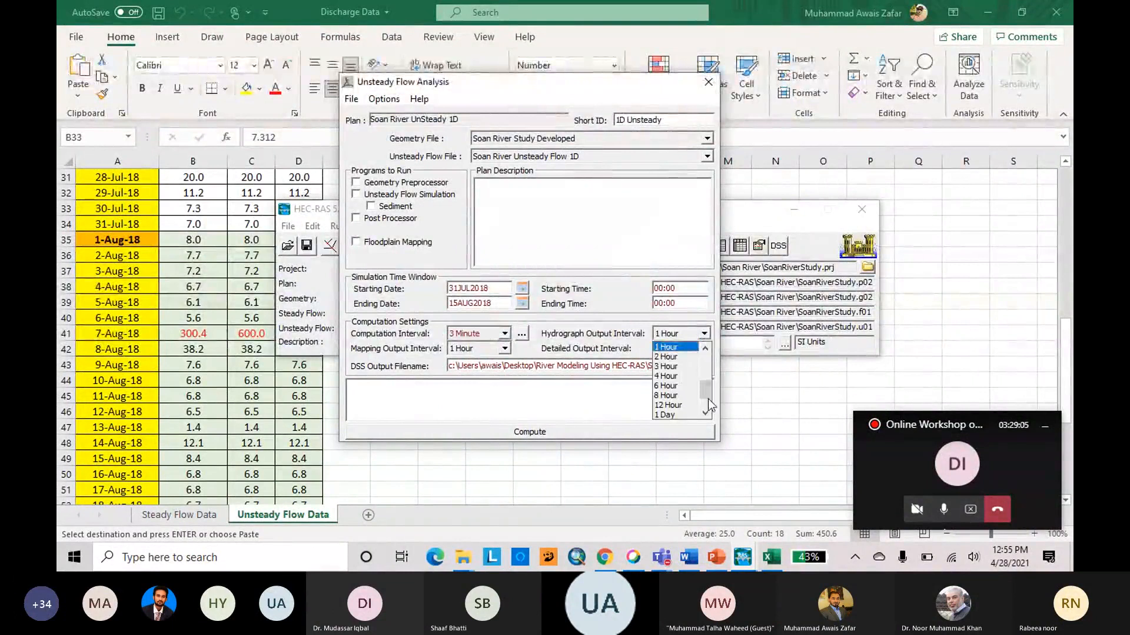
pyautogui.moveTo(707, 397); pyautogui.dragTo(711, 394)
pyautogui.click(690, 387)
pyautogui.click(505, 349)
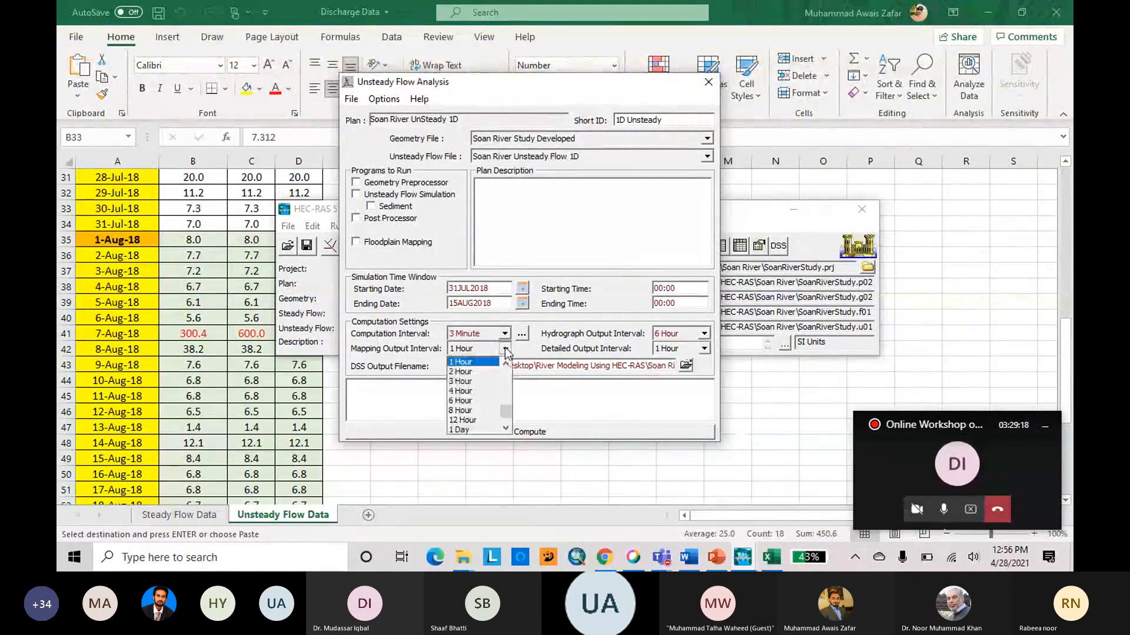
pyautogui.click(460, 401)
pyautogui.click(704, 349)
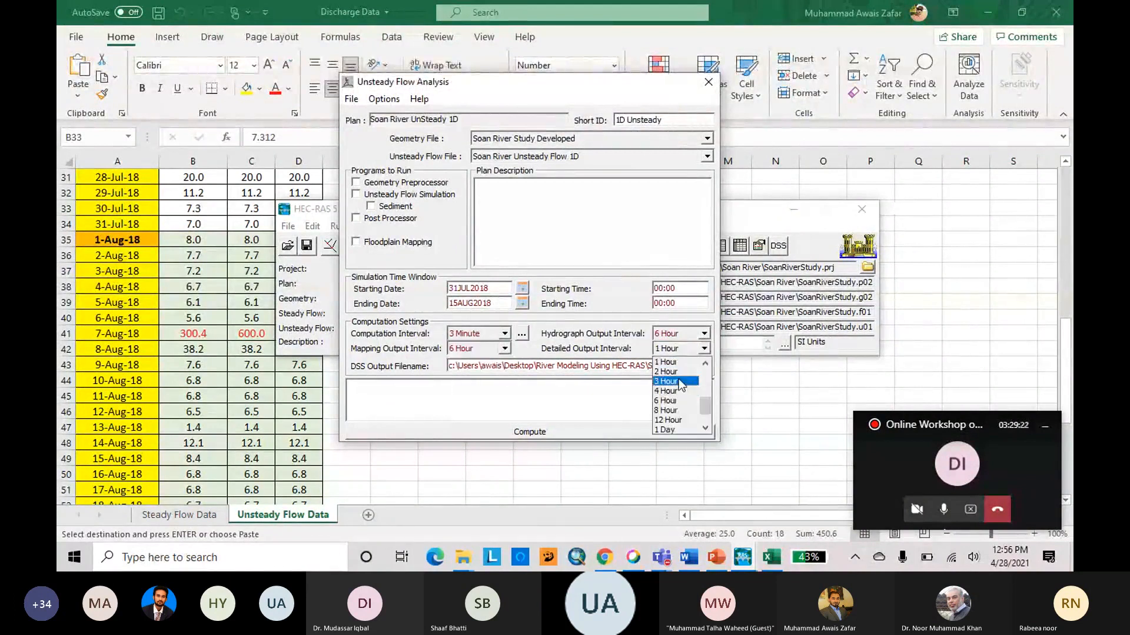
pyautogui.click(679, 400)
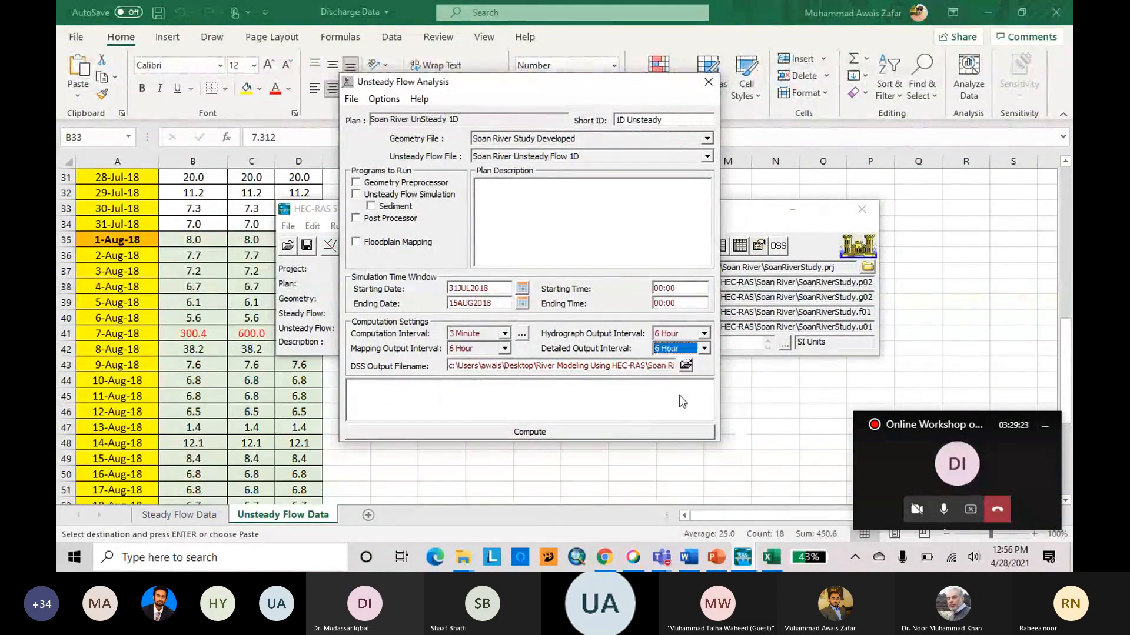
# Enable the Geometry Preprocessor, Unsteady Flow Simulation and Post Processor programs and run the computation.
pyautogui.click(356, 183)
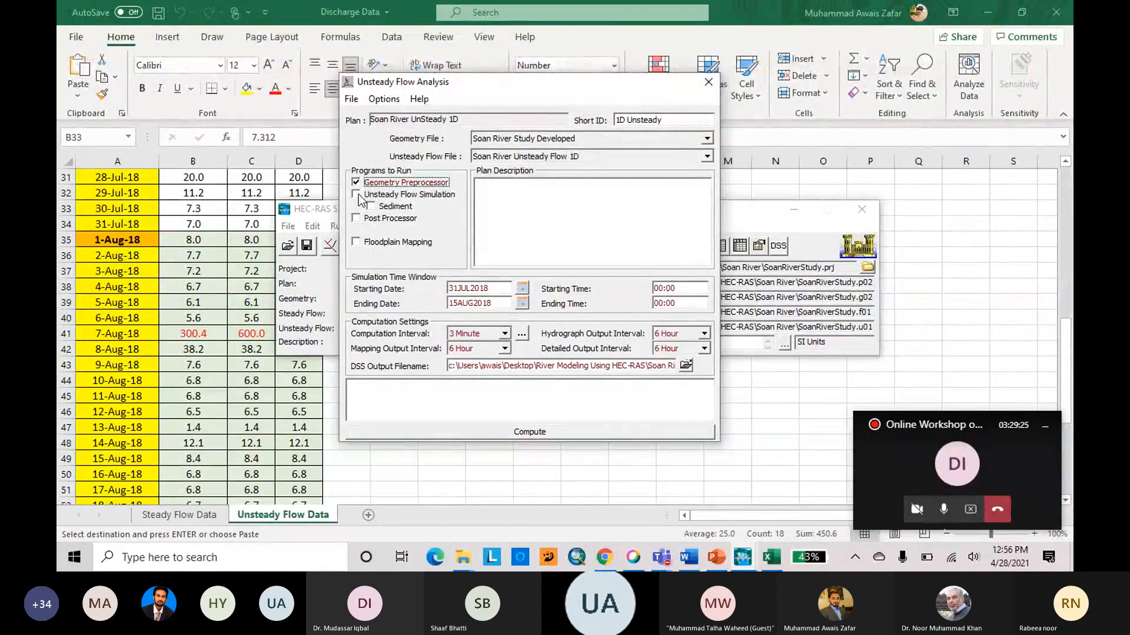
pyautogui.click(357, 194)
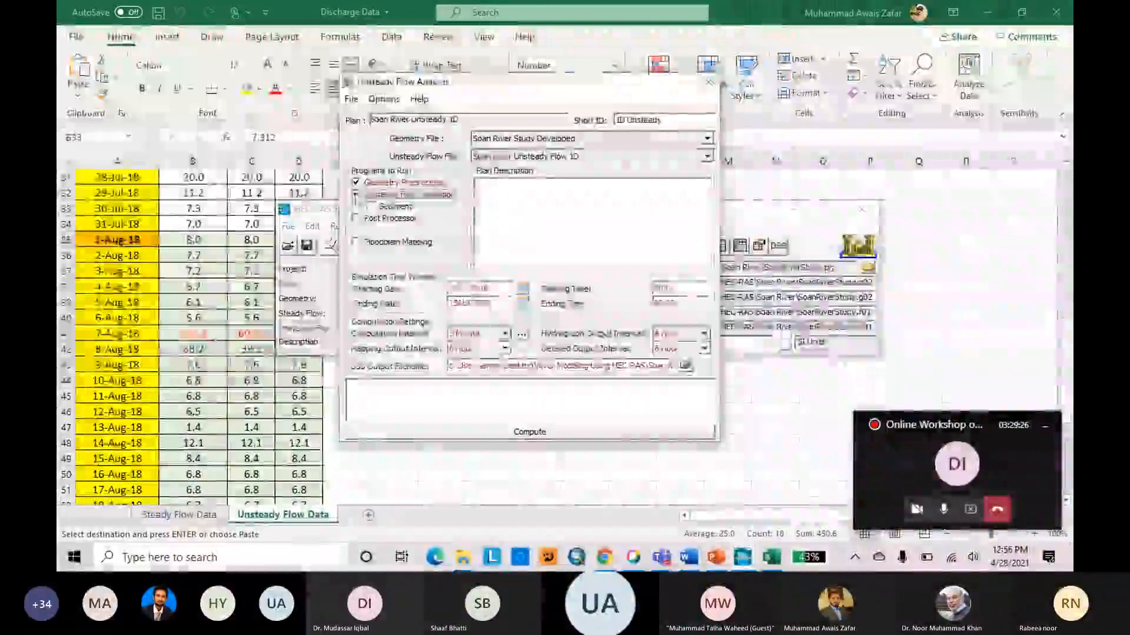
pyautogui.click(355, 217)
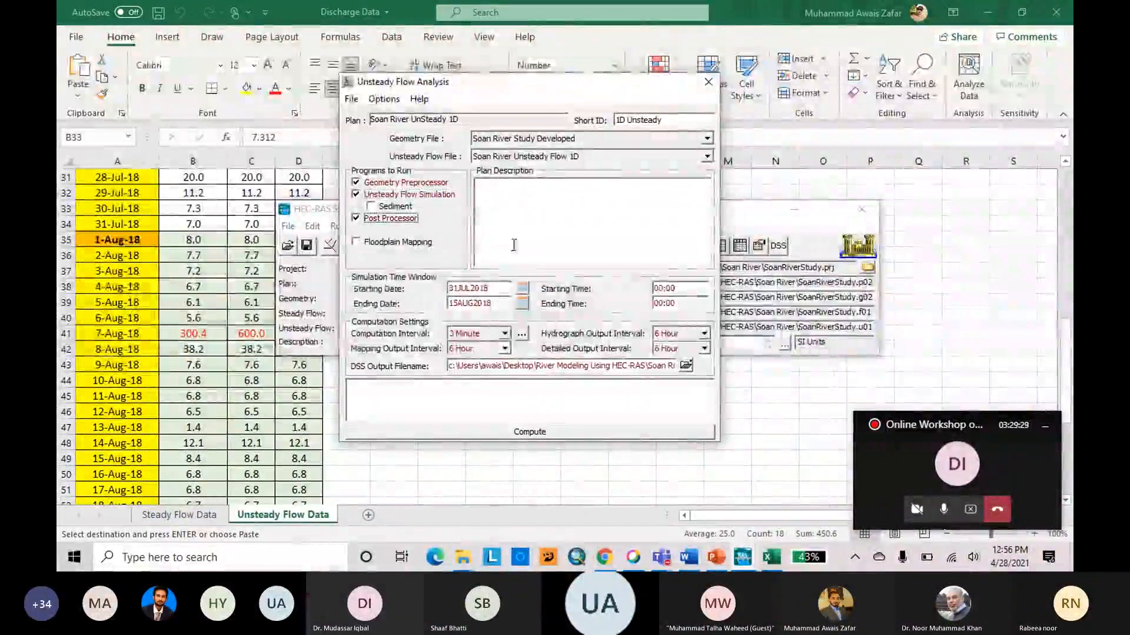
pyautogui.click(584, 433)
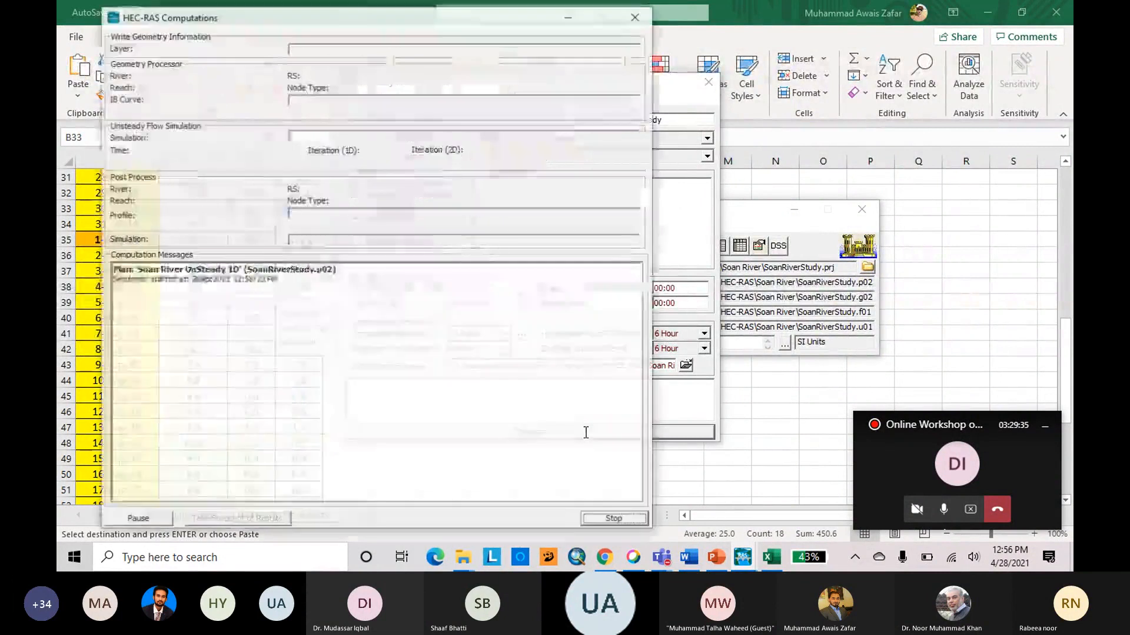
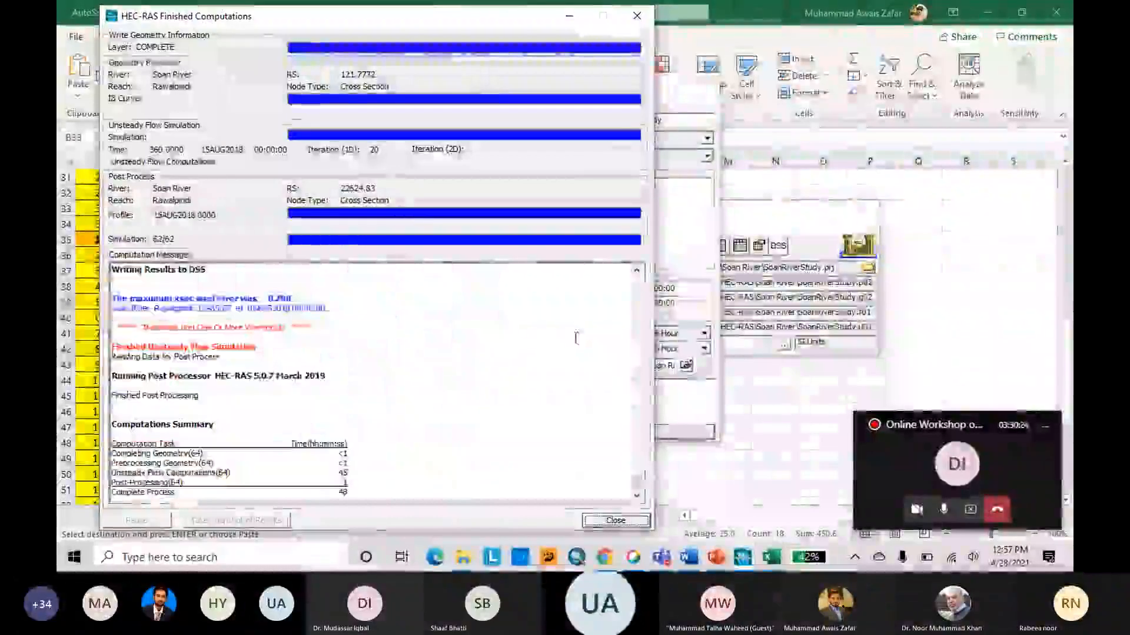
# Review the computation messages, then save the unsteady flow plan and close the analysis window.
pyautogui.scroll(3, 493, 360)
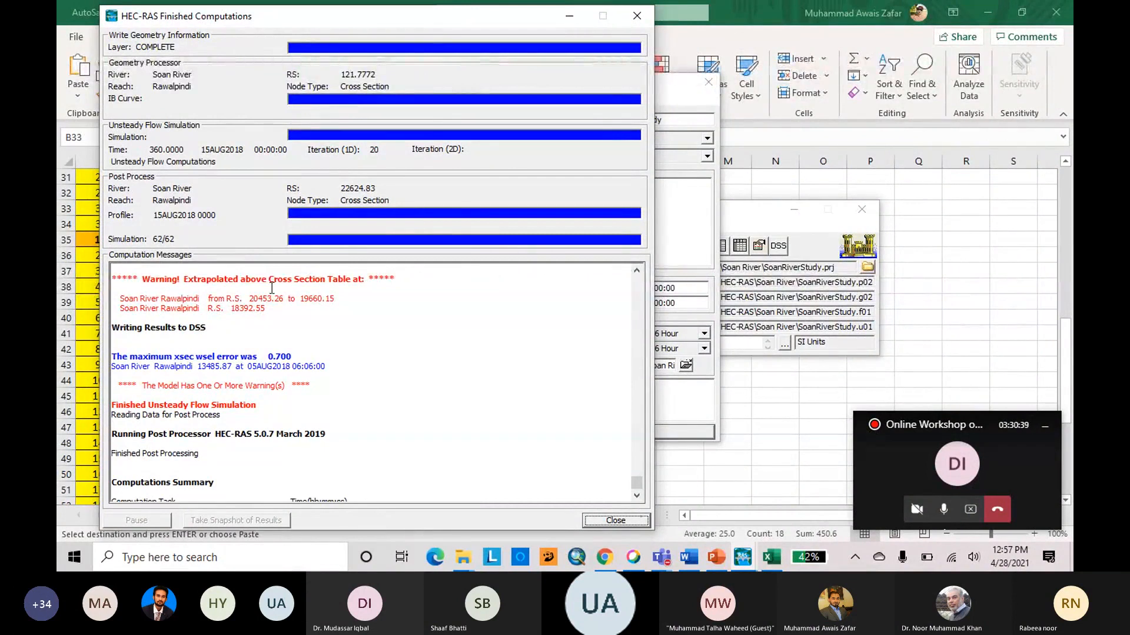
pyautogui.click(612, 520)
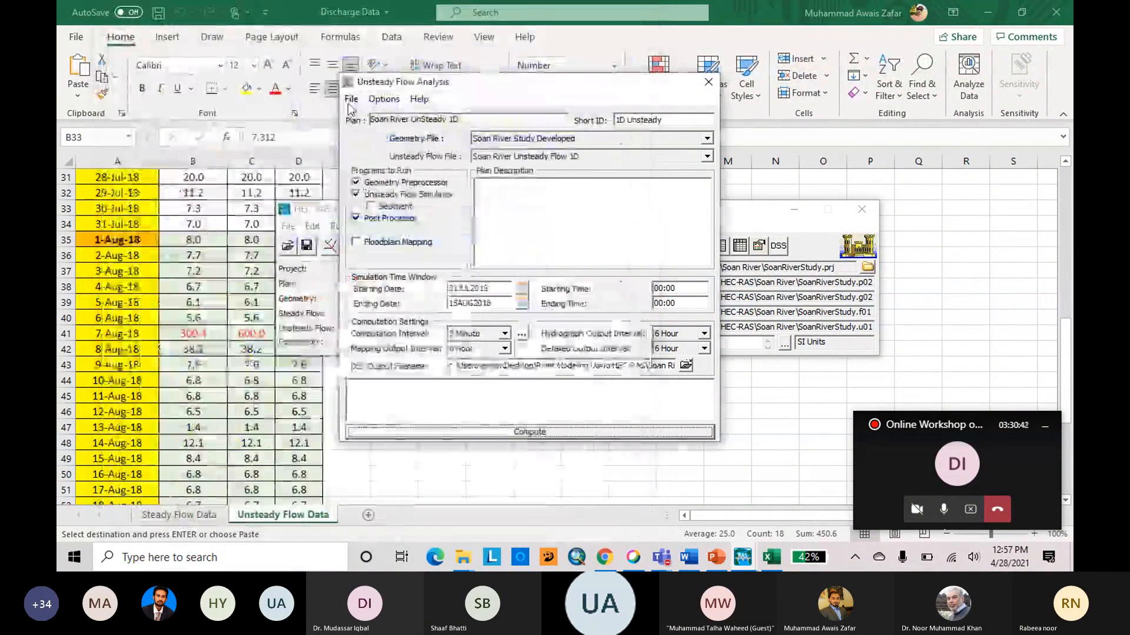
pyautogui.click(349, 102)
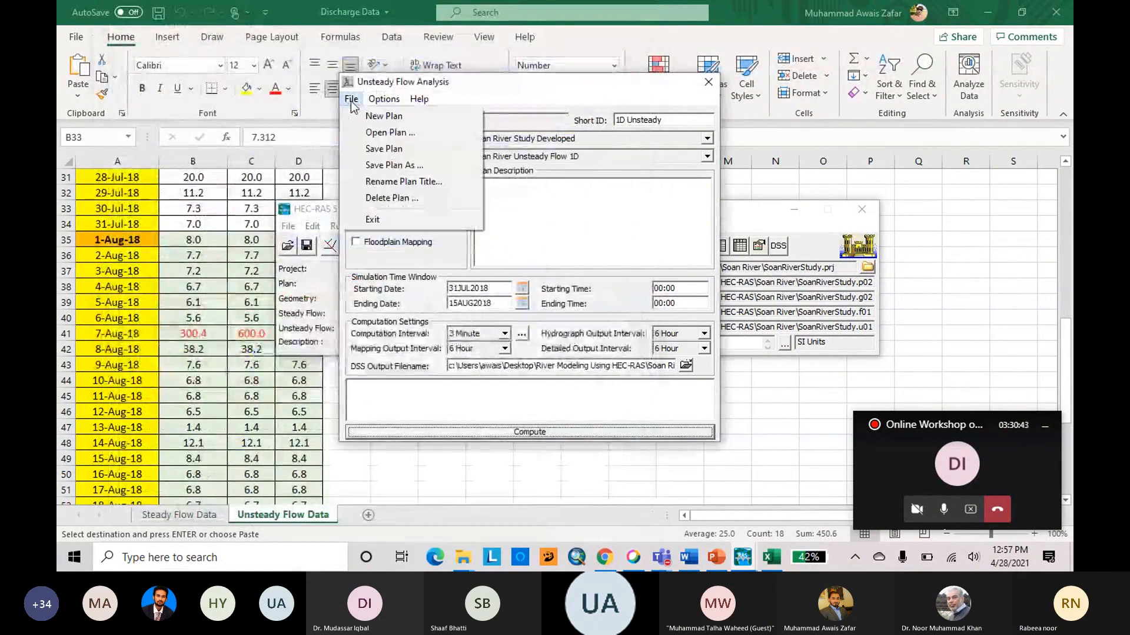
pyautogui.click(395, 153)
pyautogui.click(708, 82)
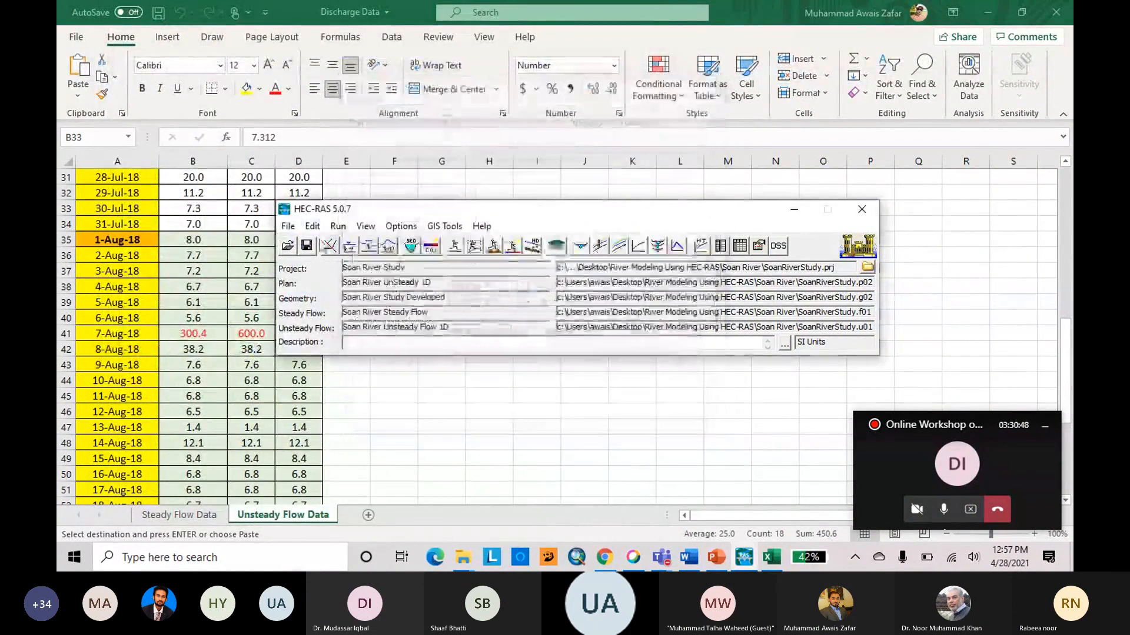
# Open the cross section plot full size and animate the water surface at river station 22624.83.
pyautogui.click(580, 245)
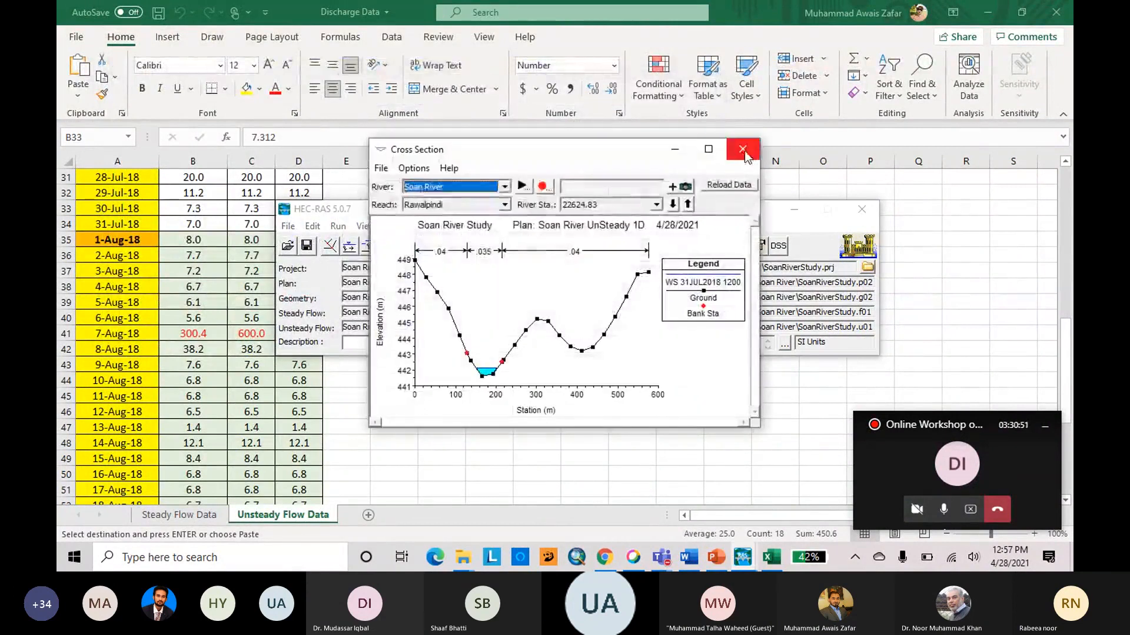
pyautogui.click(709, 149)
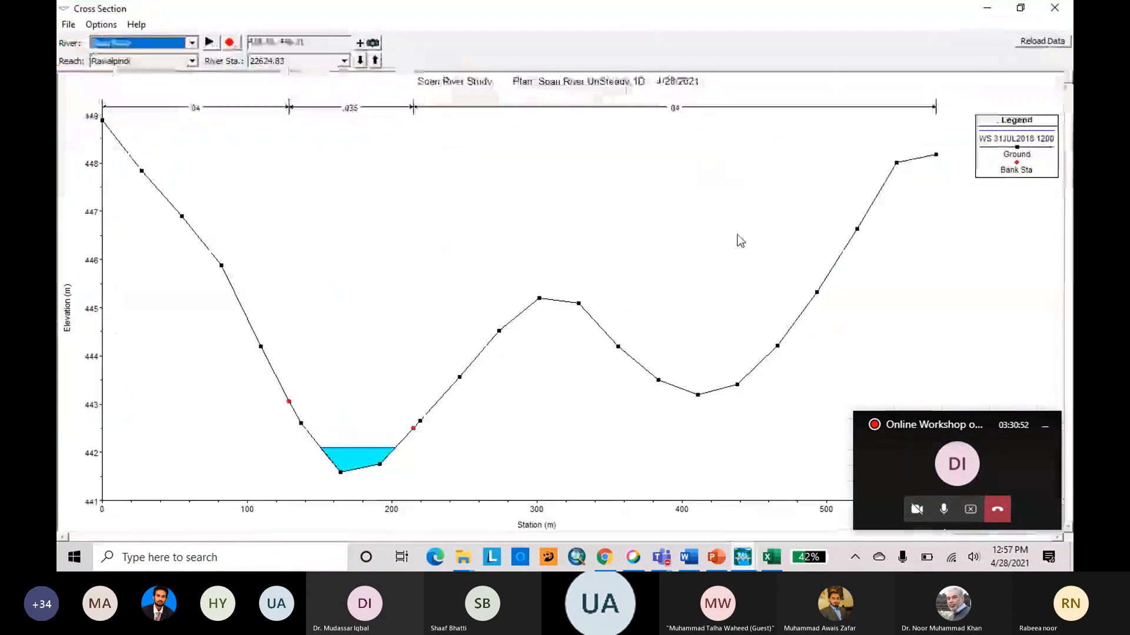
pyautogui.click(210, 43)
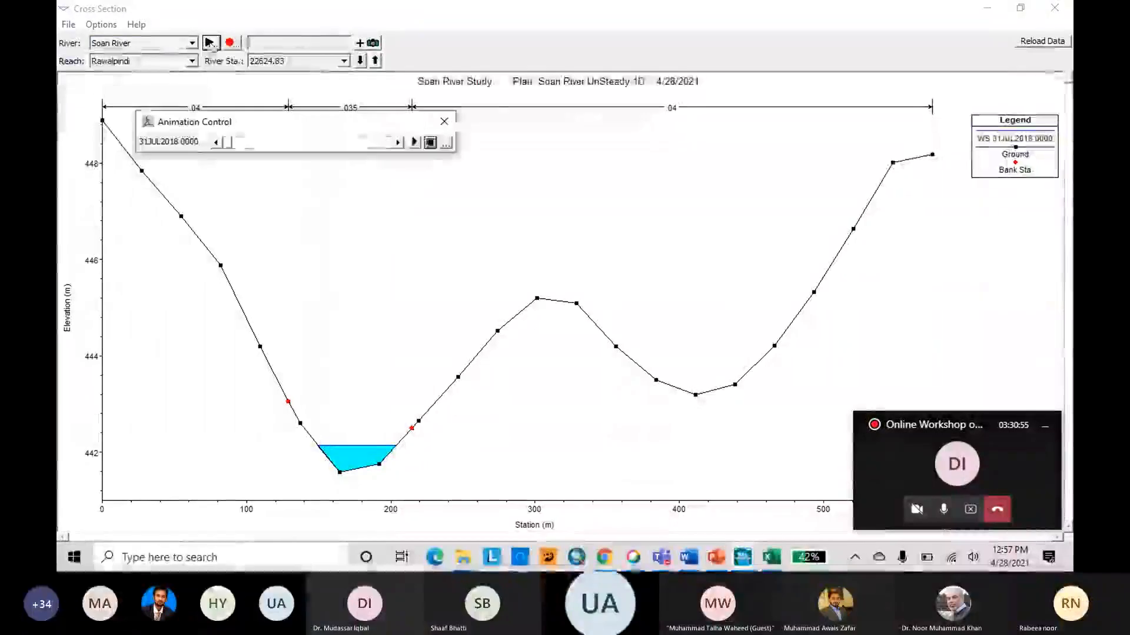
pyautogui.click(415, 143)
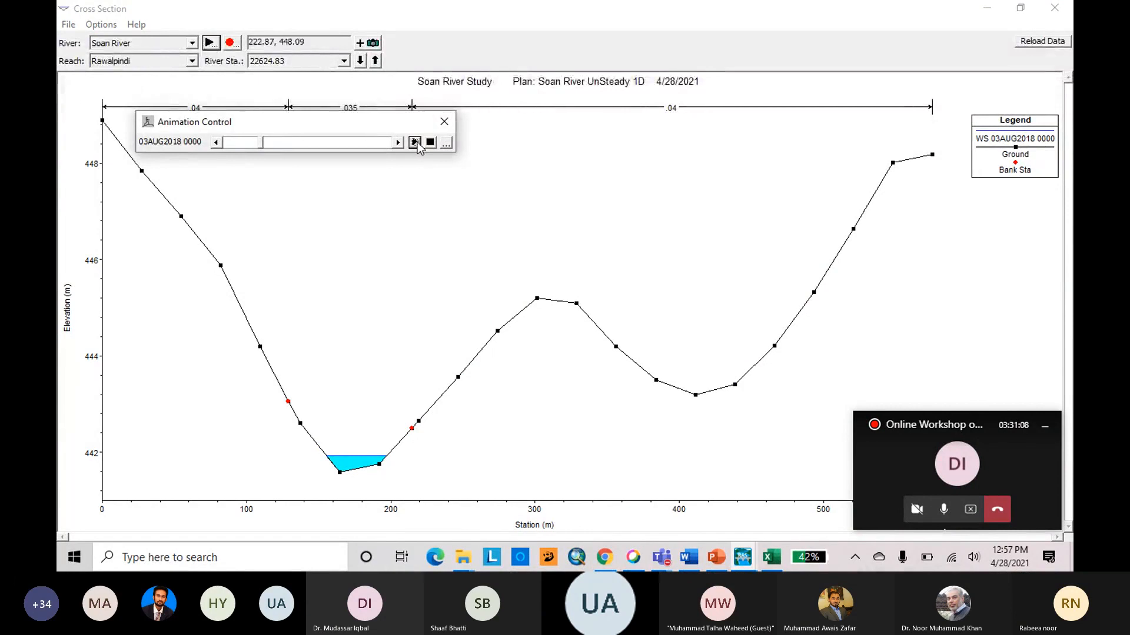
pyautogui.click(452, 122)
# Show the cross section at river station 18862.61, comparing it with the adjacent station 18641.93.
pyautogui.click(344, 60)
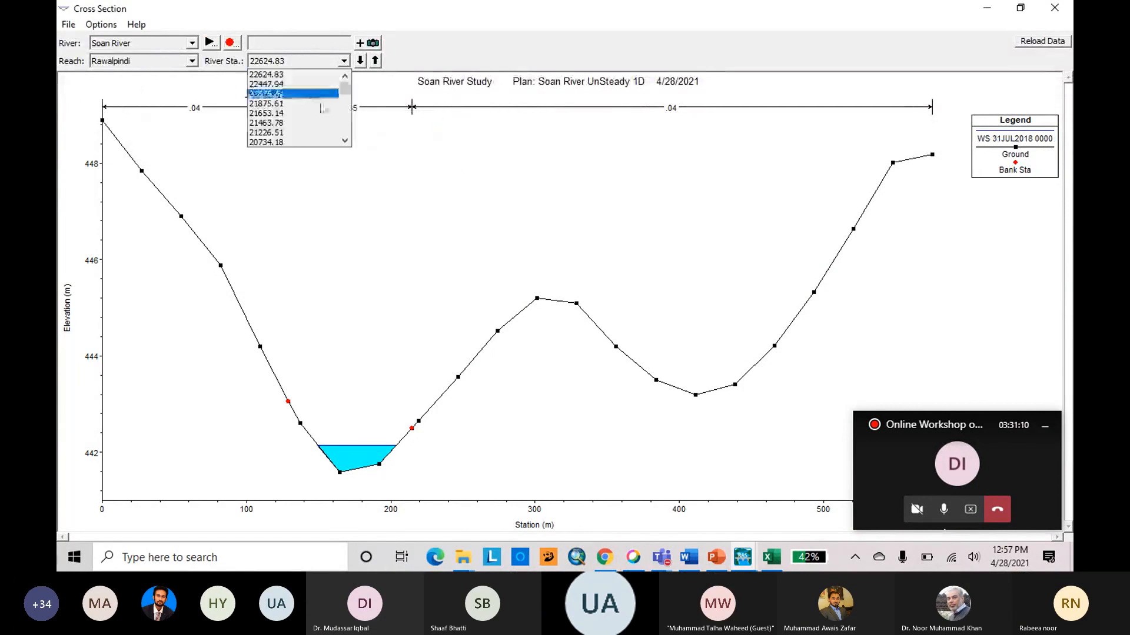
pyautogui.scroll(-2, 309, 128)
pyautogui.scroll(-3, 308, 122)
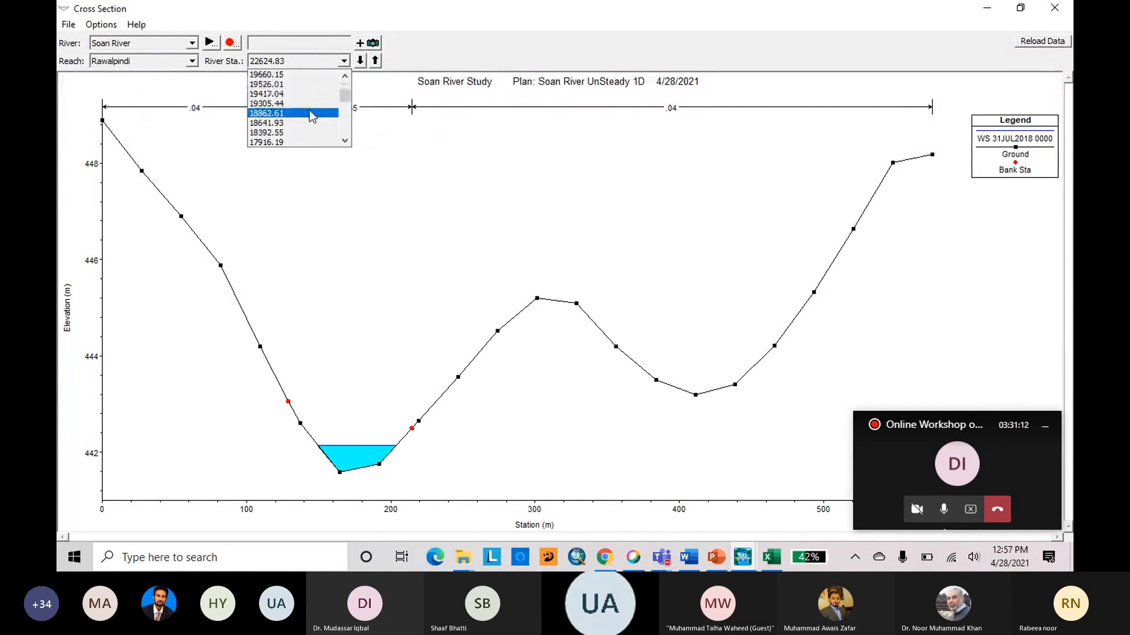
pyautogui.click(309, 109)
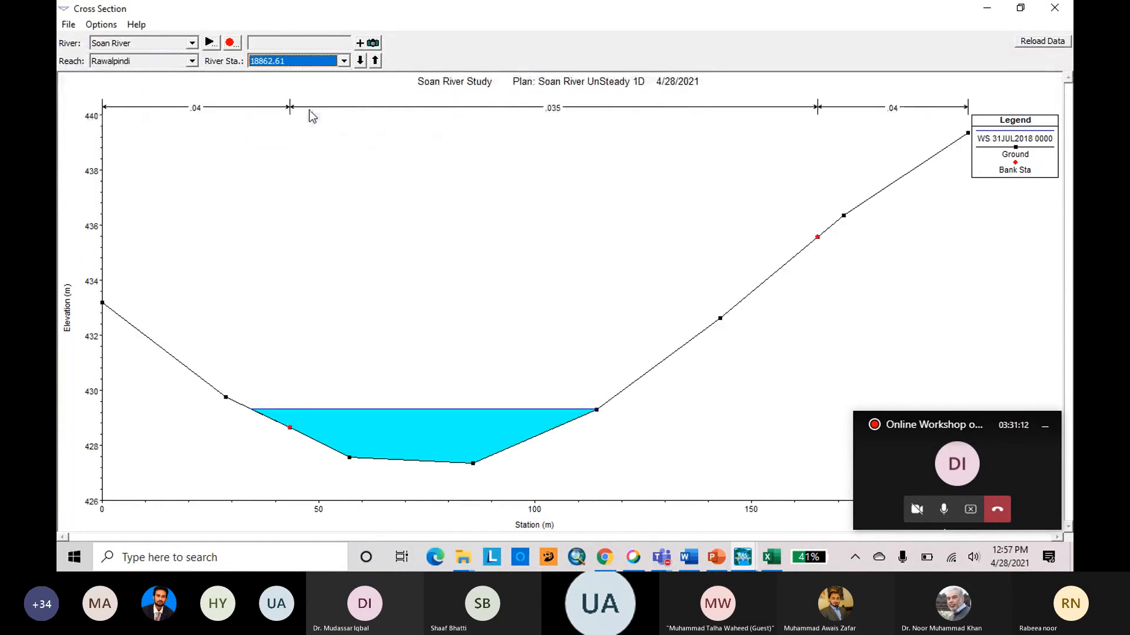
pyautogui.click(360, 61)
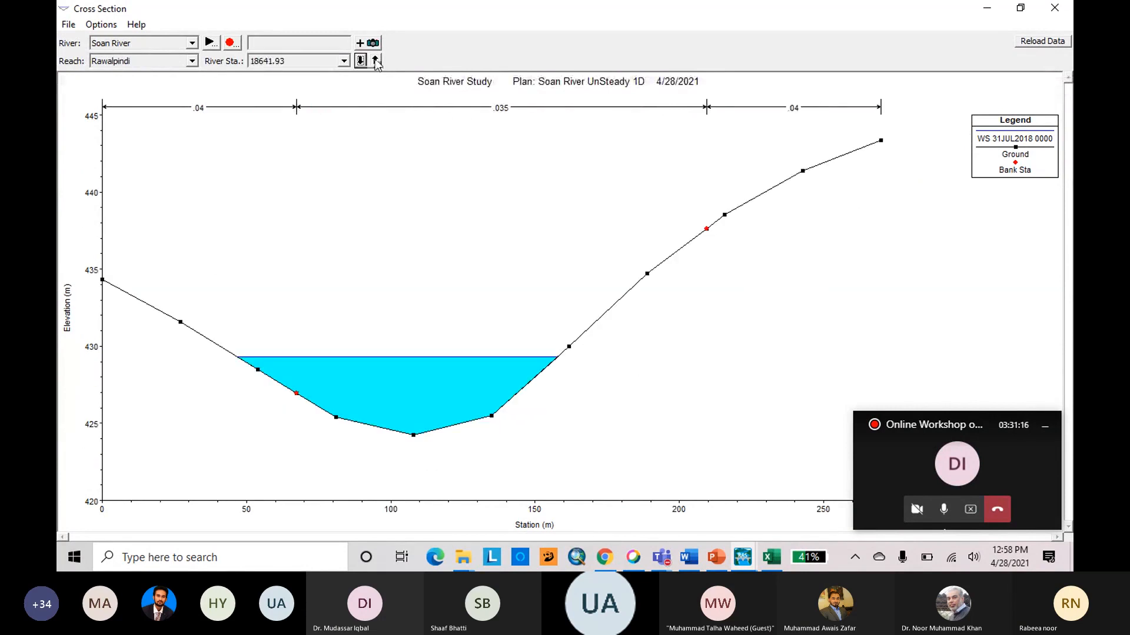
pyautogui.click(376, 60)
# Animate the water surface at river station 18862.61 with a shortened animation delay, then close the cross section plot.
pyautogui.click(210, 42)
pyautogui.click(415, 142)
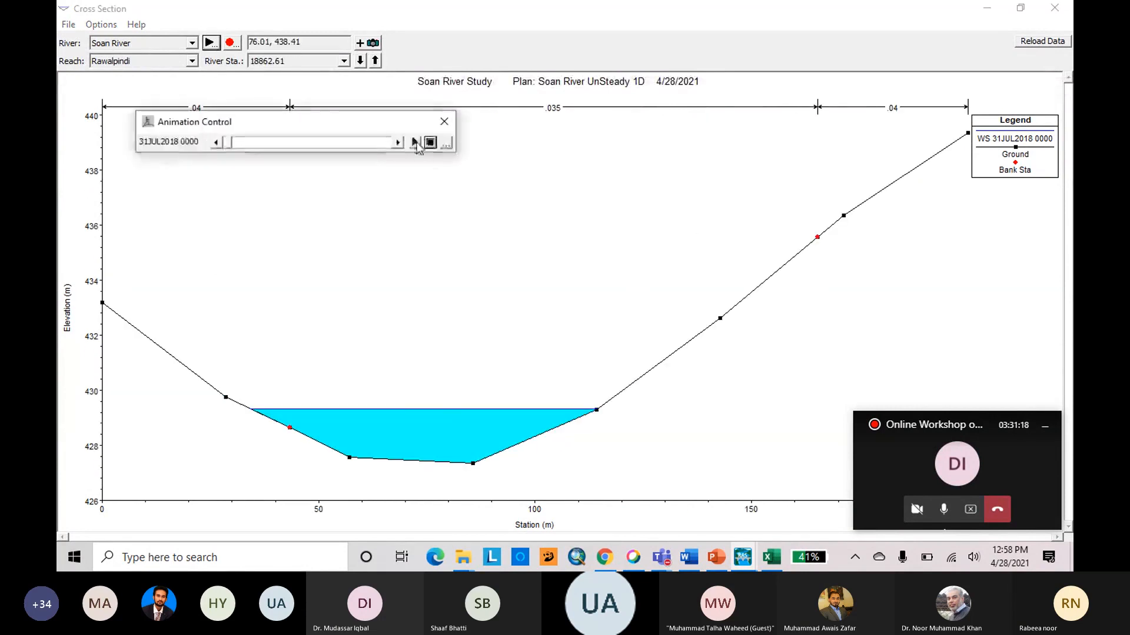
pyautogui.click(446, 143)
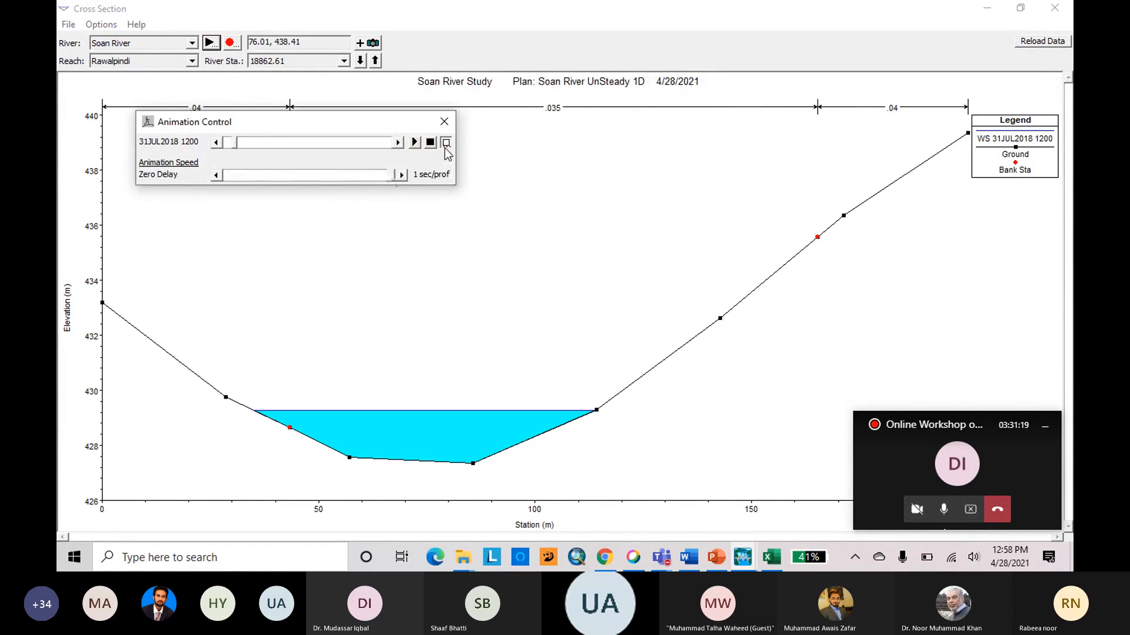
pyautogui.moveTo(340, 176); pyautogui.dragTo(266, 185)
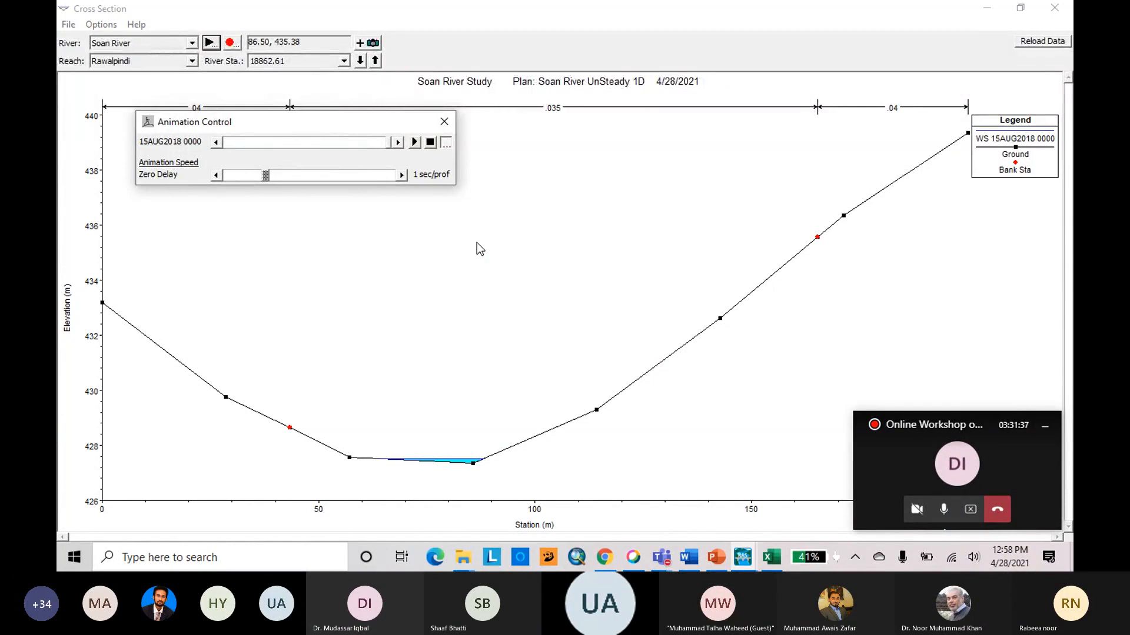
pyautogui.click(444, 121)
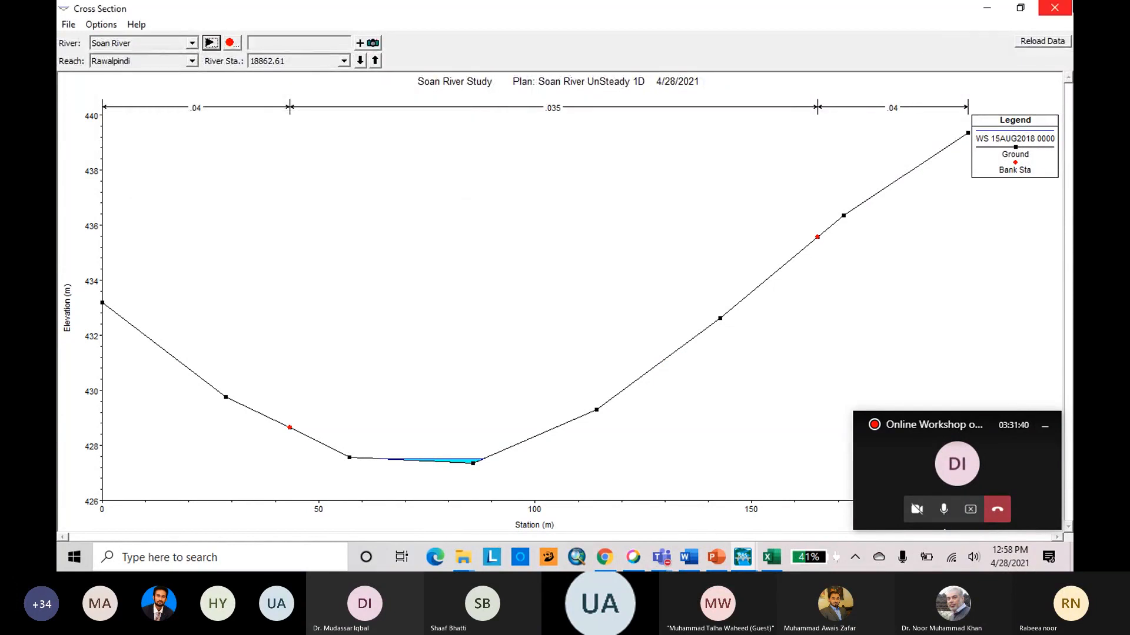
pyautogui.click(1055, 7)
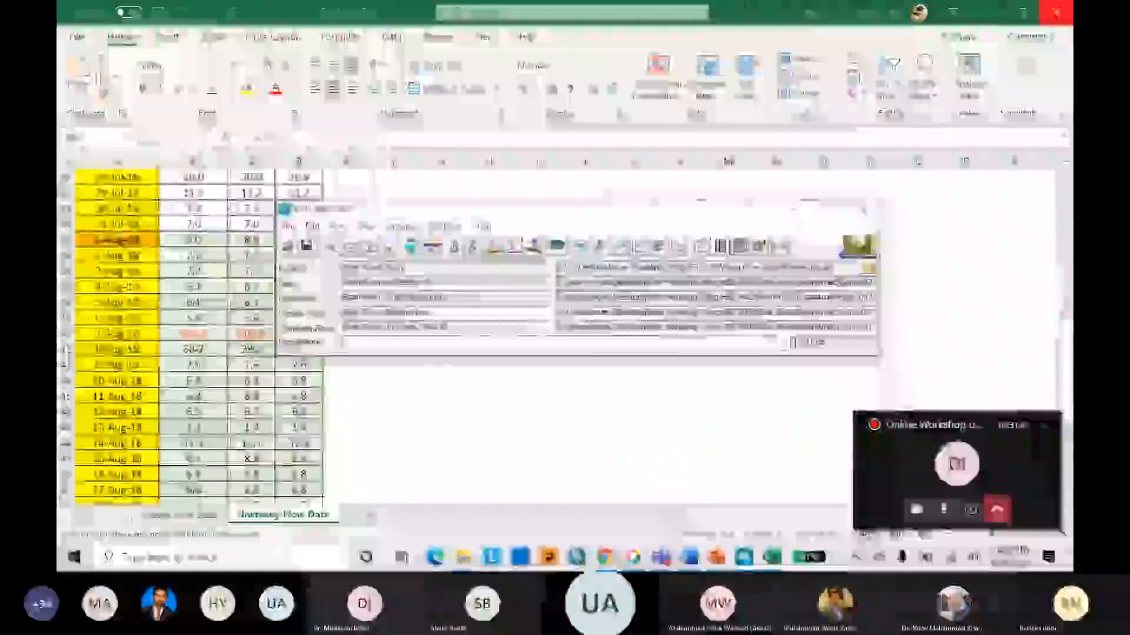
# Animate the water surface along the Soan River in the profile plot, then close the plot.
pyautogui.click(602, 248)
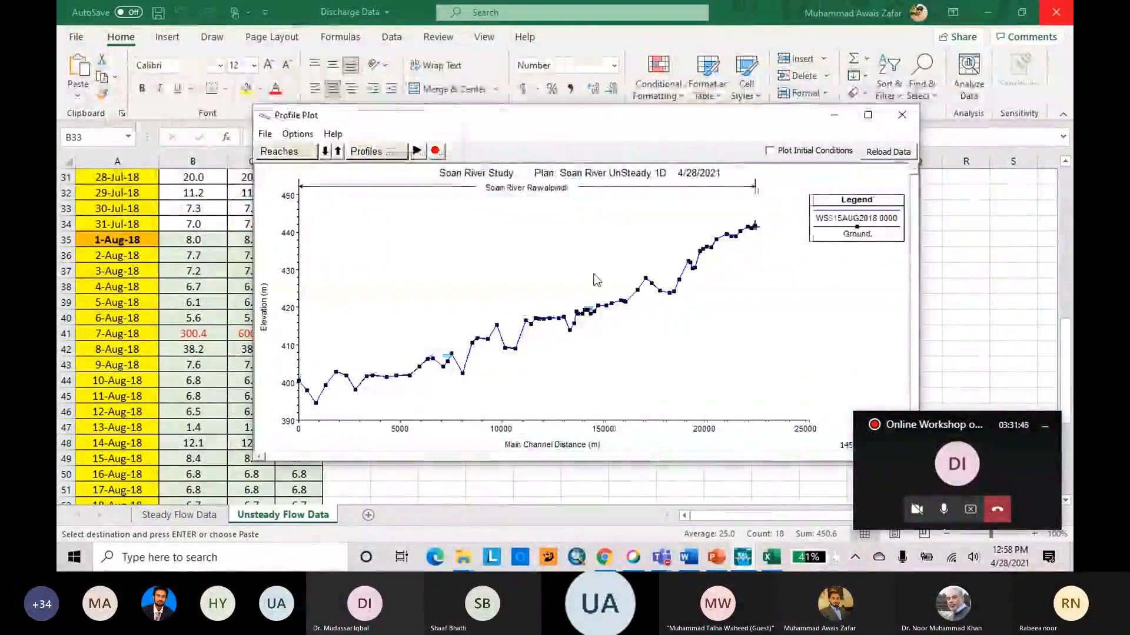
pyautogui.click(417, 151)
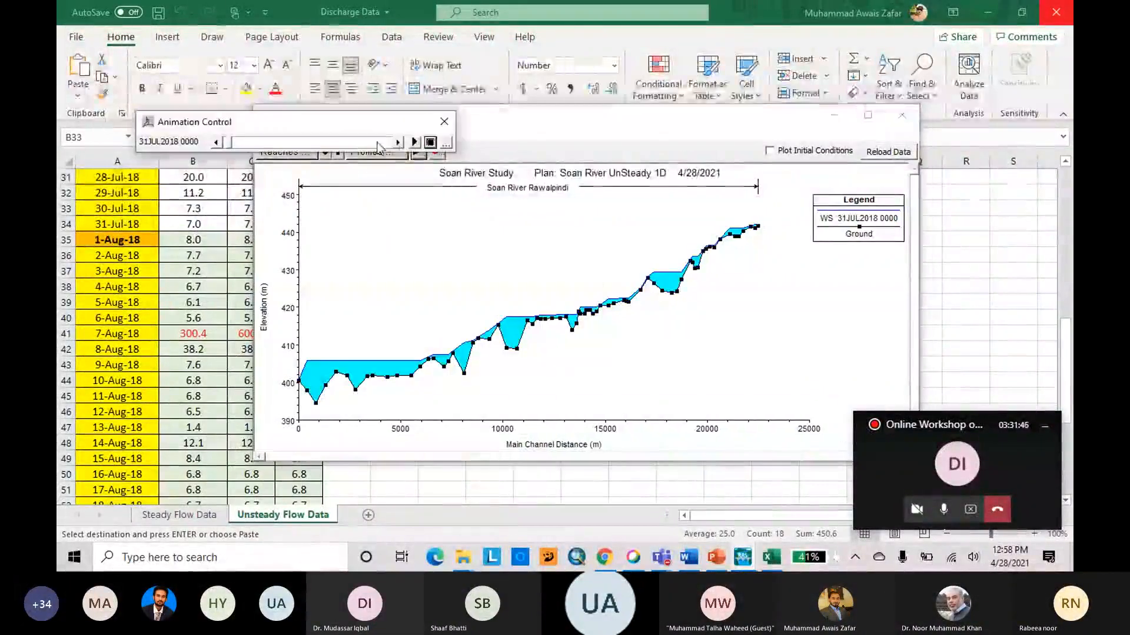
pyautogui.click(414, 143)
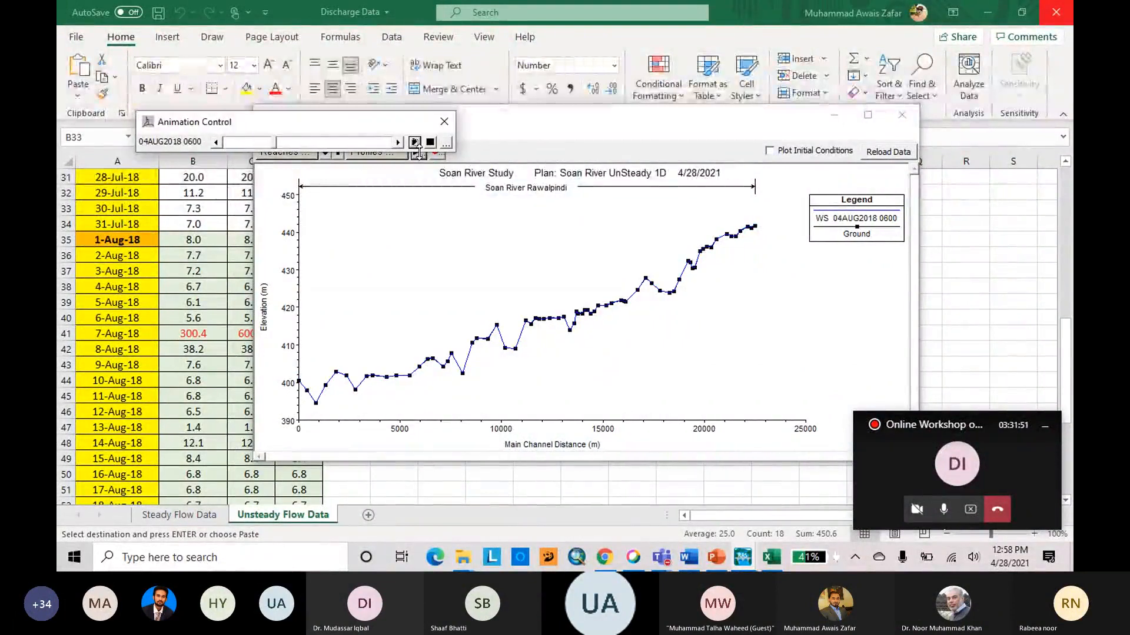
pyautogui.click(444, 122)
pyautogui.click(901, 114)
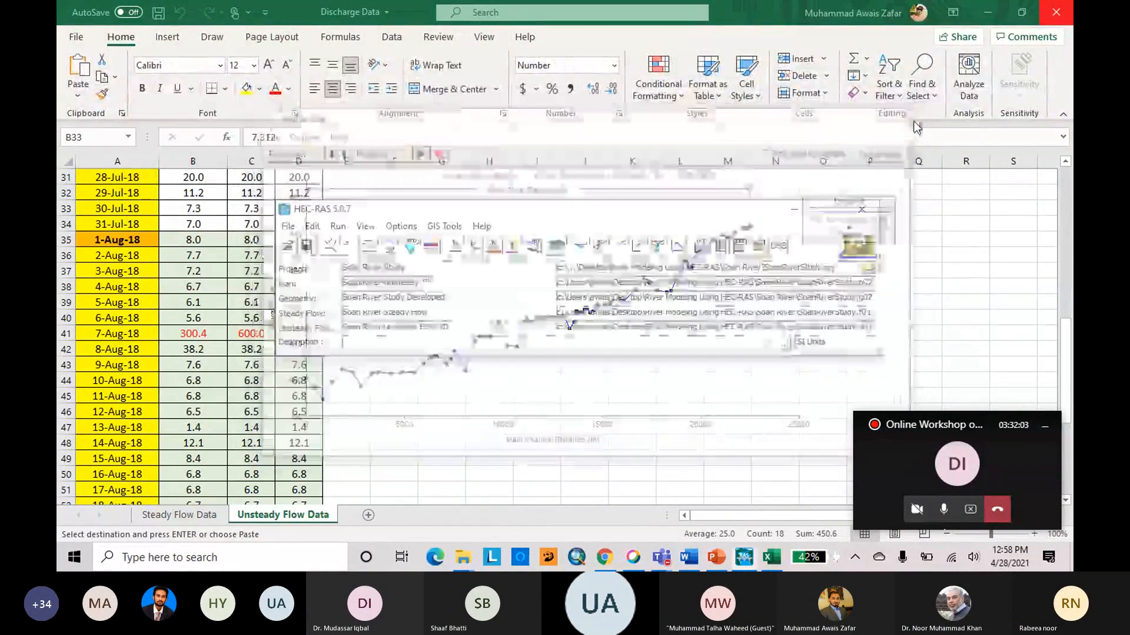
# View the river in the X-Y-Z perspective plot at an azimuth angle of 66, then close the plot.
pyautogui.click(658, 246)
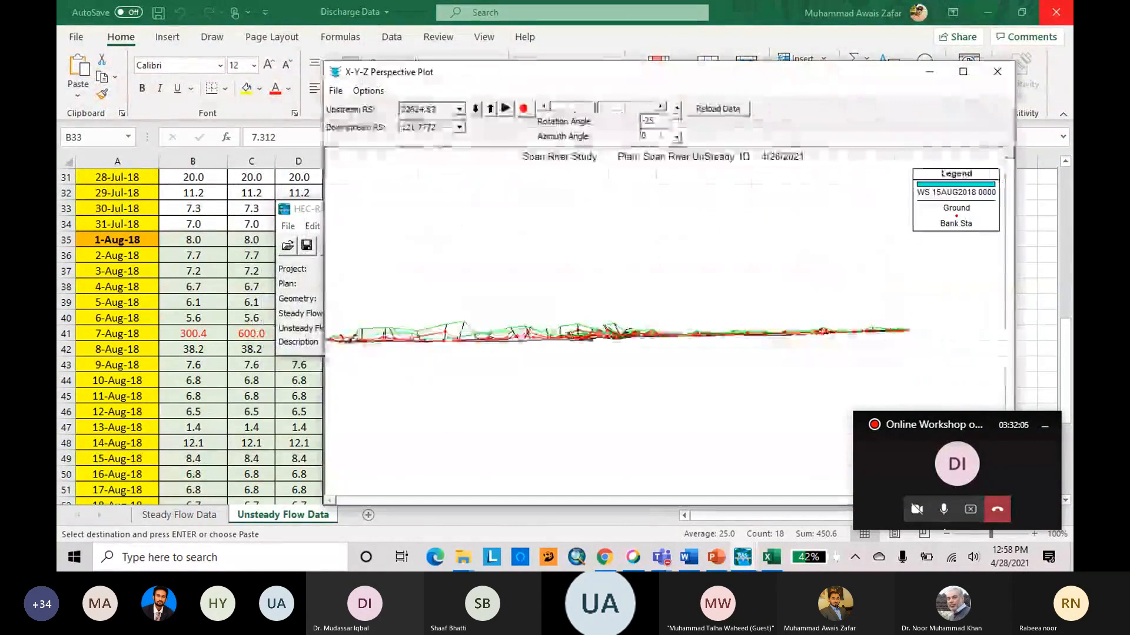
pyautogui.click(677, 137)
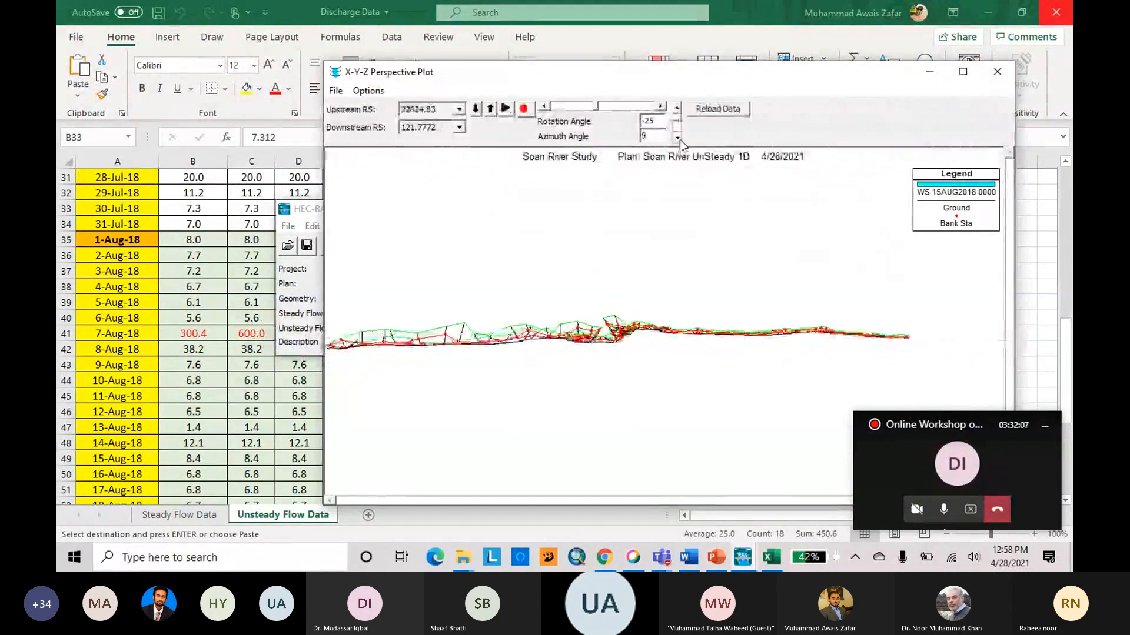
pyautogui.click(679, 138)
pyautogui.click(678, 139)
pyautogui.click(680, 139)
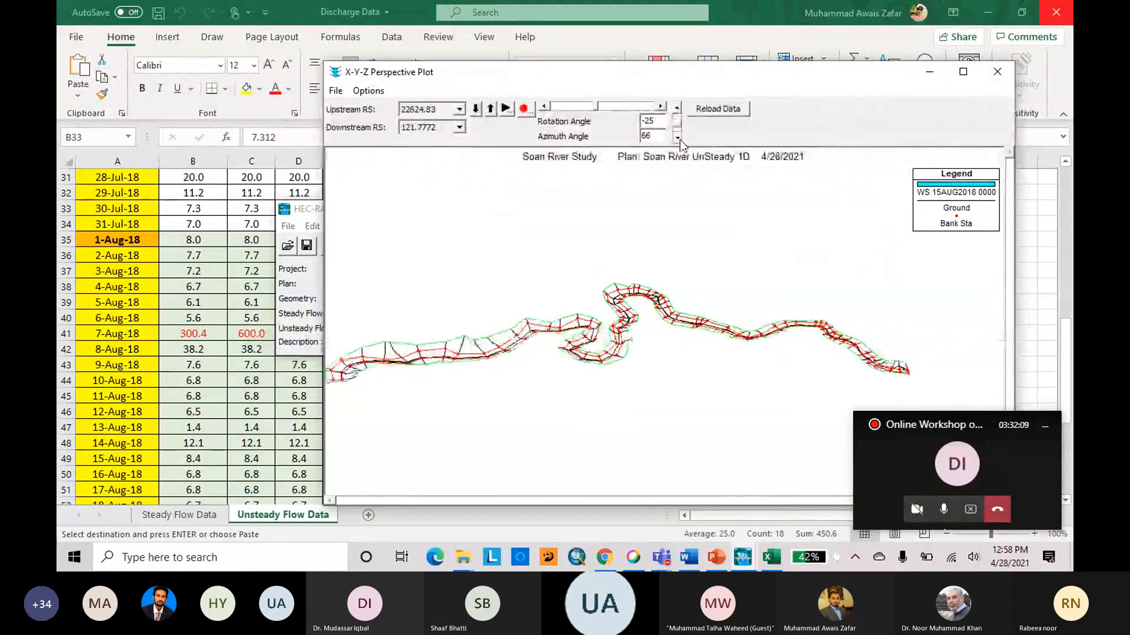
pyautogui.click(998, 76)
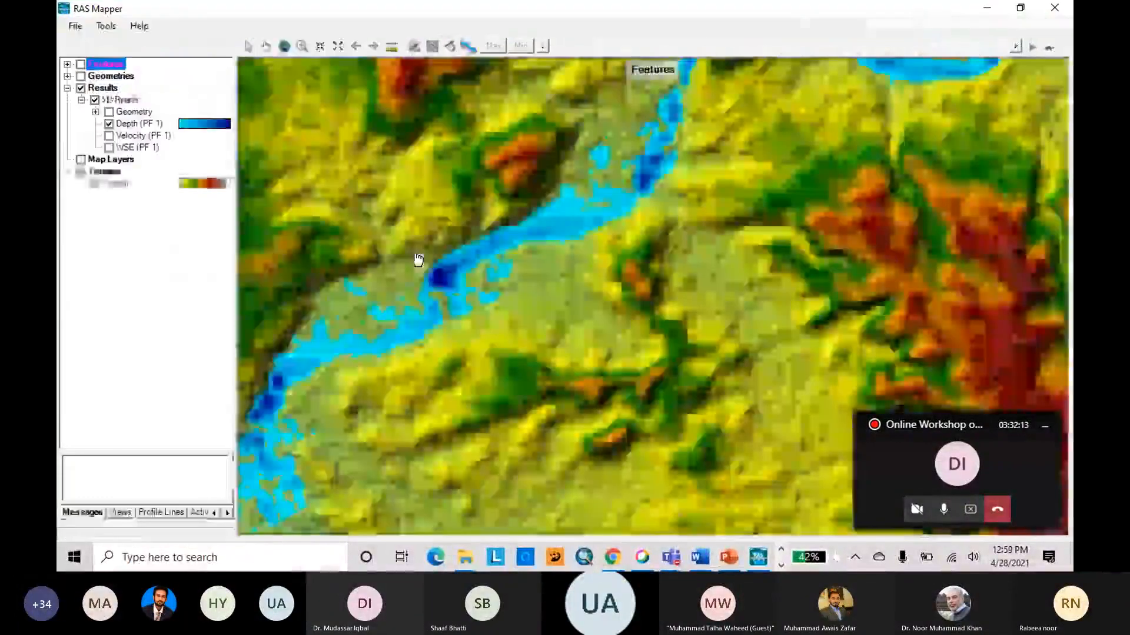
# In RAS Mapper, hide the 1D Steady results and display the Depth layer of Soan River UnSteady 1D.
pyautogui.scroll(-2, 420, 274)
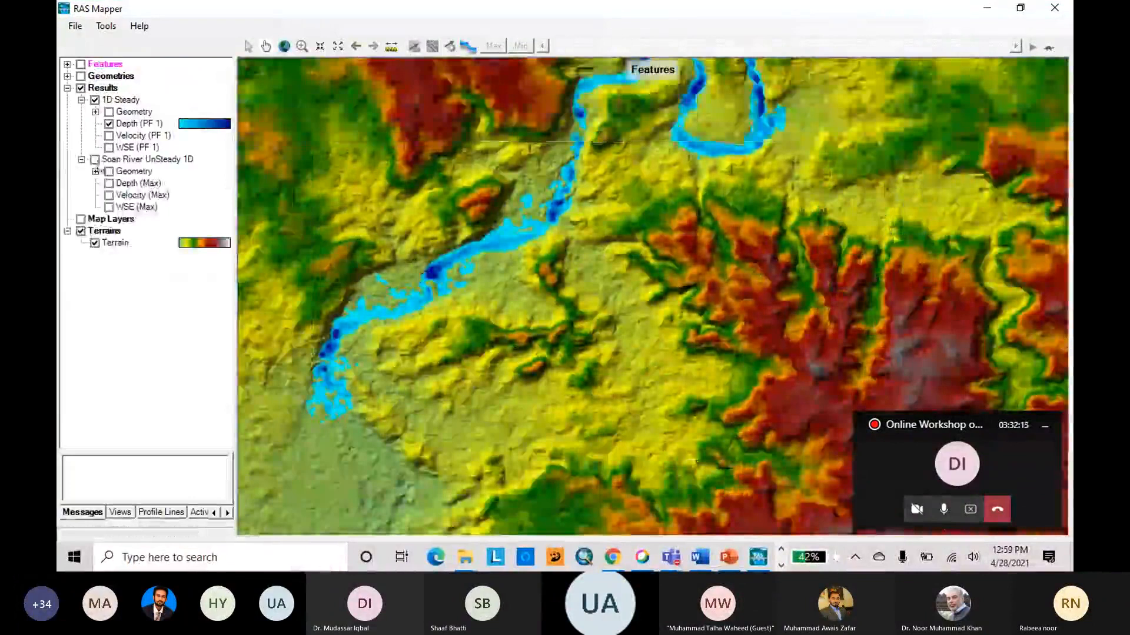
pyautogui.click(95, 99)
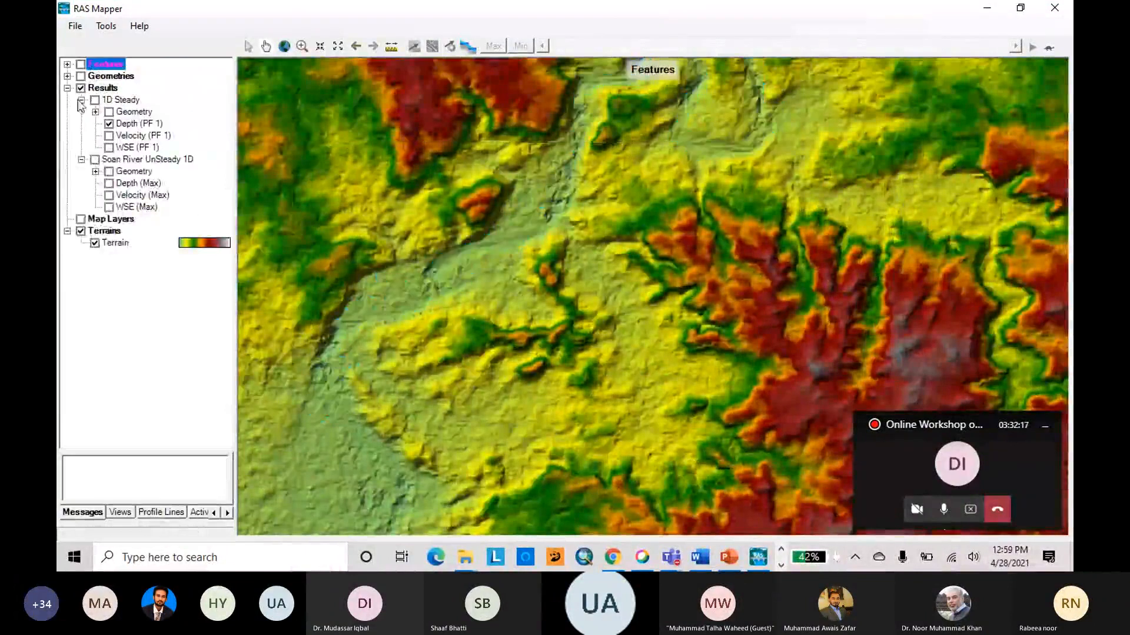
pyautogui.click(82, 100)
pyautogui.click(95, 111)
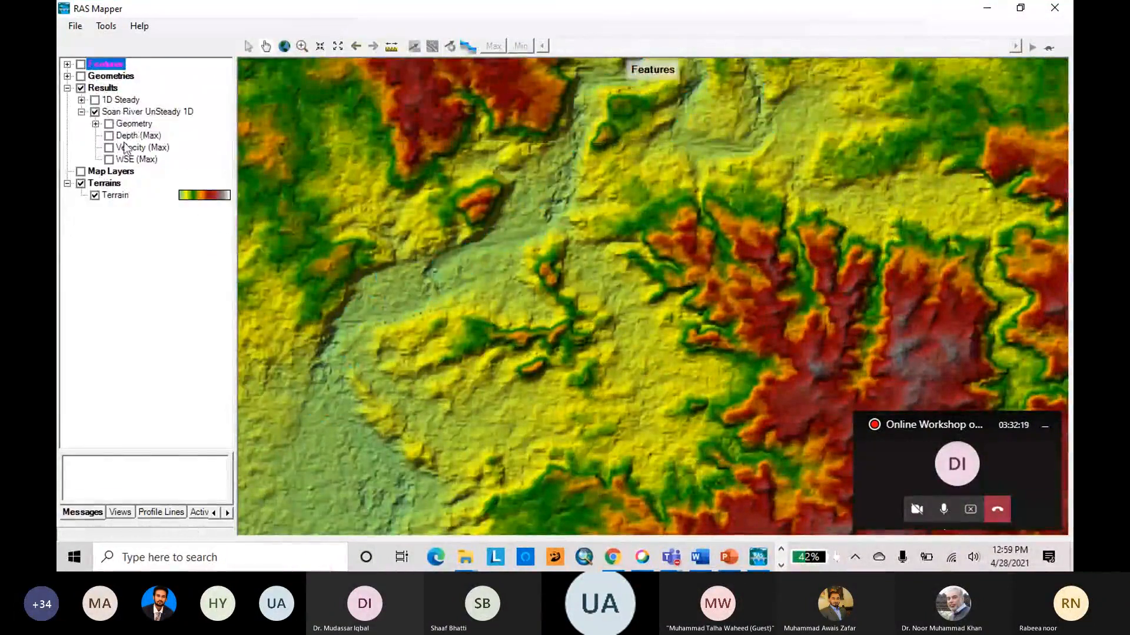
pyautogui.click(108, 135)
pyautogui.scroll(-3, 338, 317)
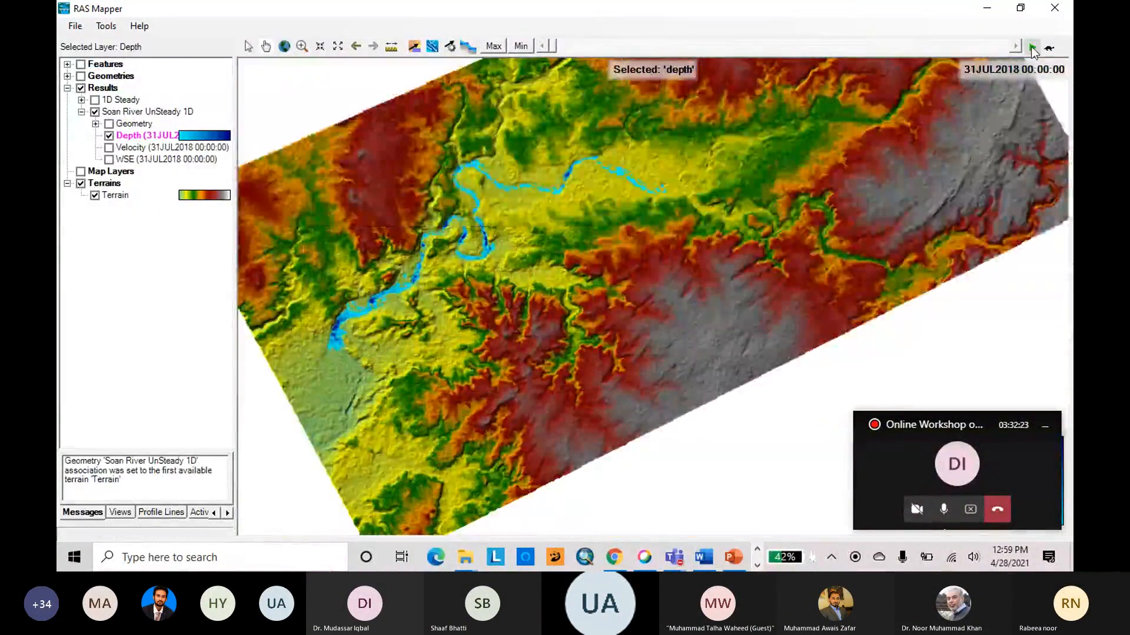
# Play the unsteady depth animation over the terrain with a 0.36 s delay, then close RAS Mapper.
pyautogui.click(1032, 48)
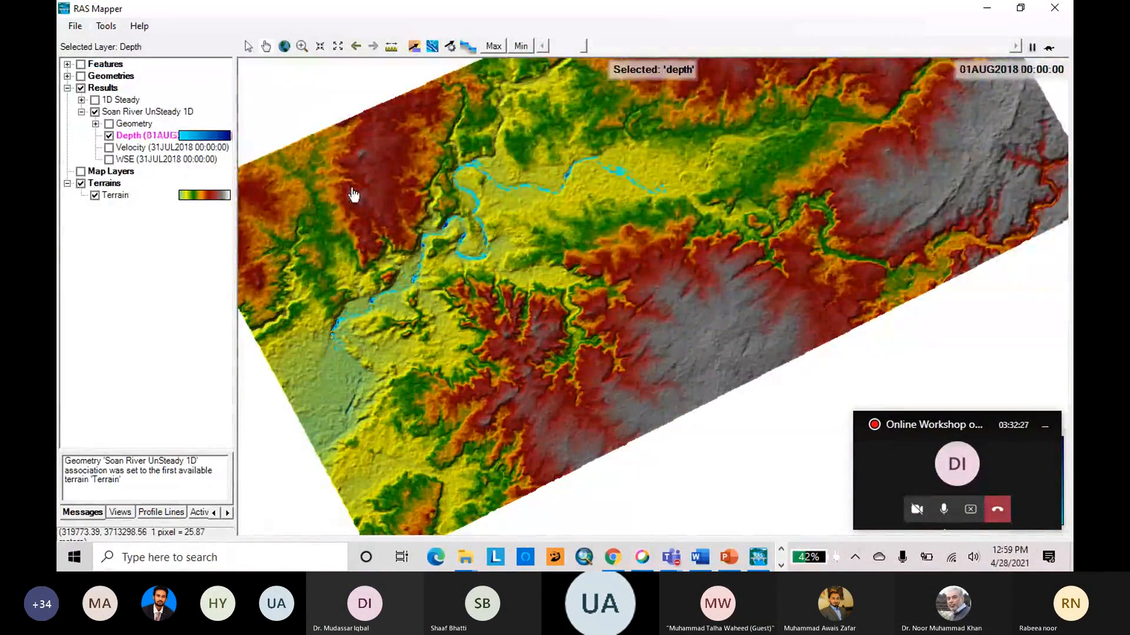
pyautogui.click(1049, 48)
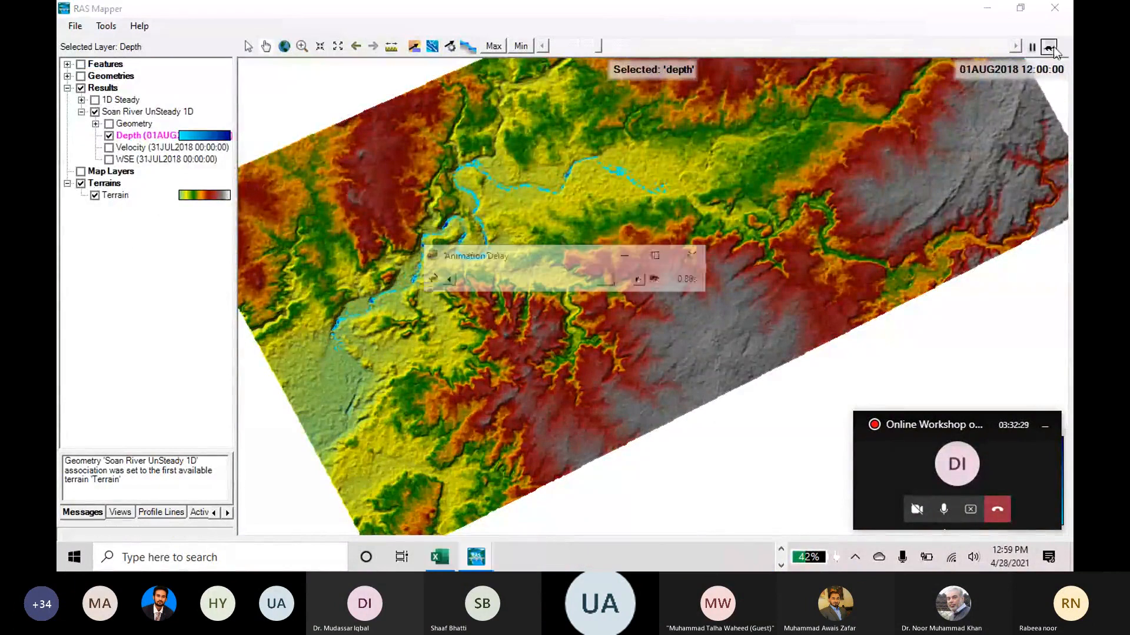
pyautogui.moveTo(605, 280); pyautogui.dragTo(526, 285)
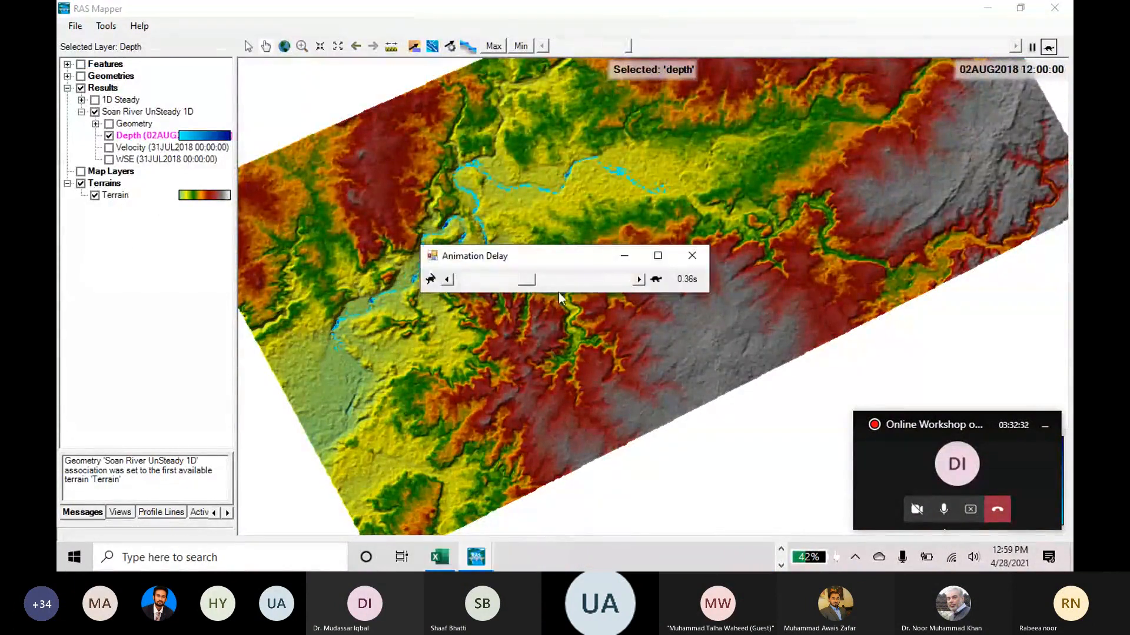
pyautogui.click(693, 257)
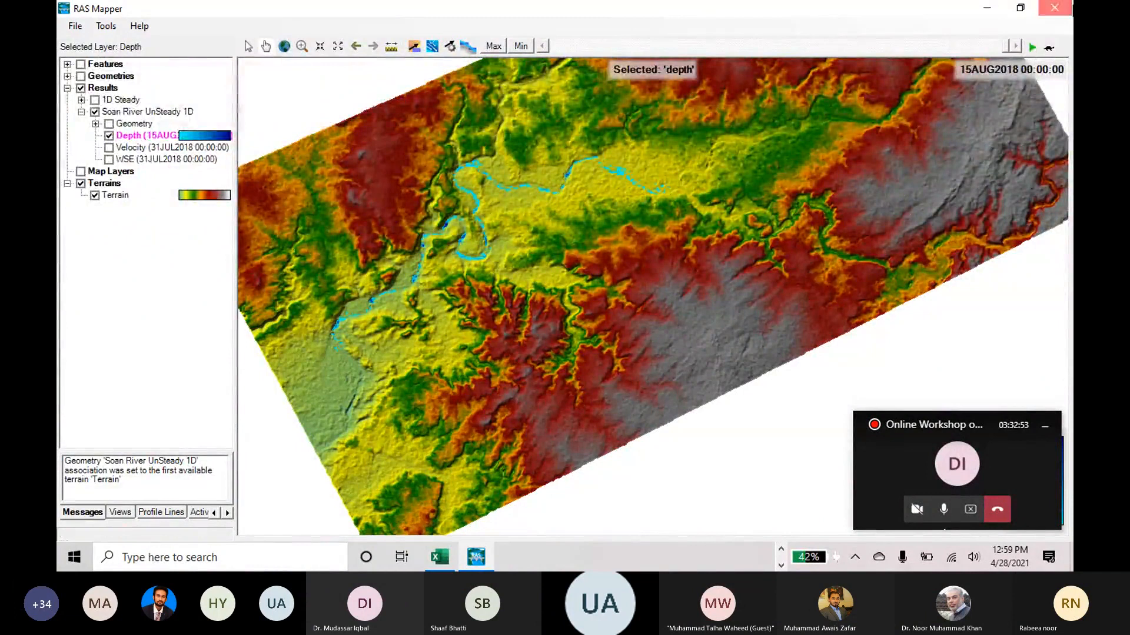
pyautogui.click(1054, 8)
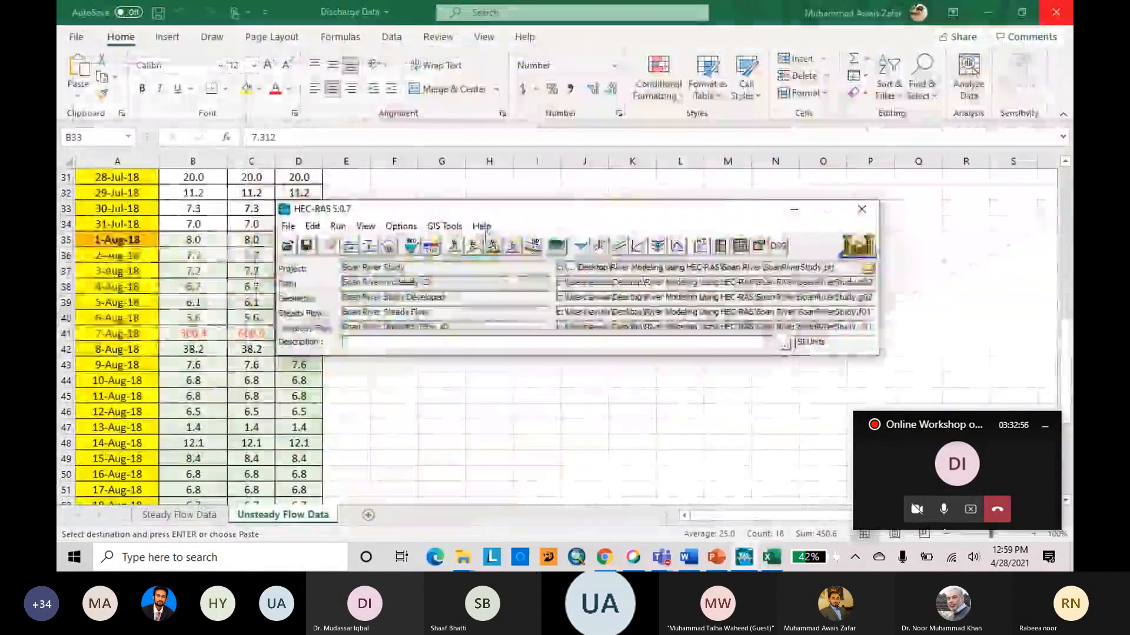
# Try resetting the Rawalpindi reach's cross section table properties to their defaults, discard the changes and close the geometric data editor.
pyautogui.click(331, 246)
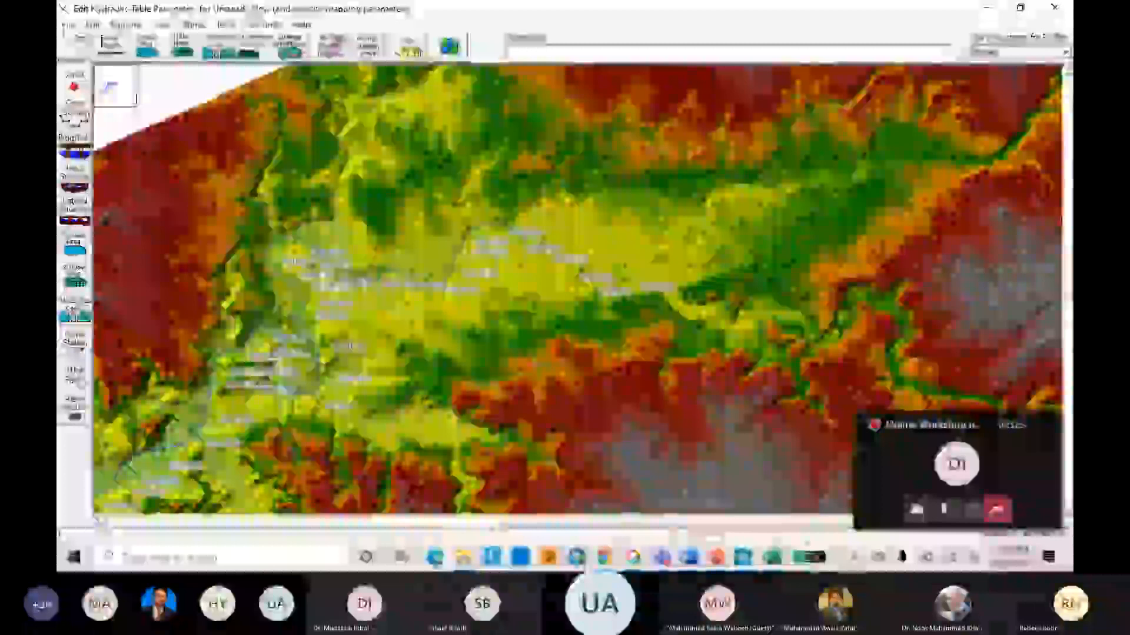
pyautogui.click(76, 377)
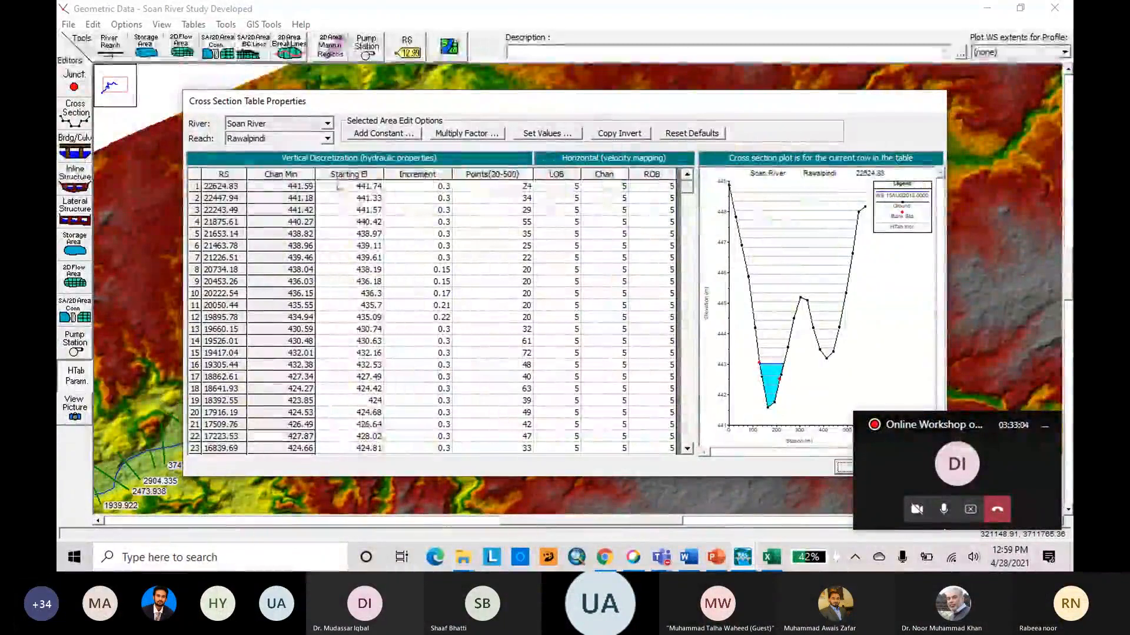
pyautogui.click(349, 174)
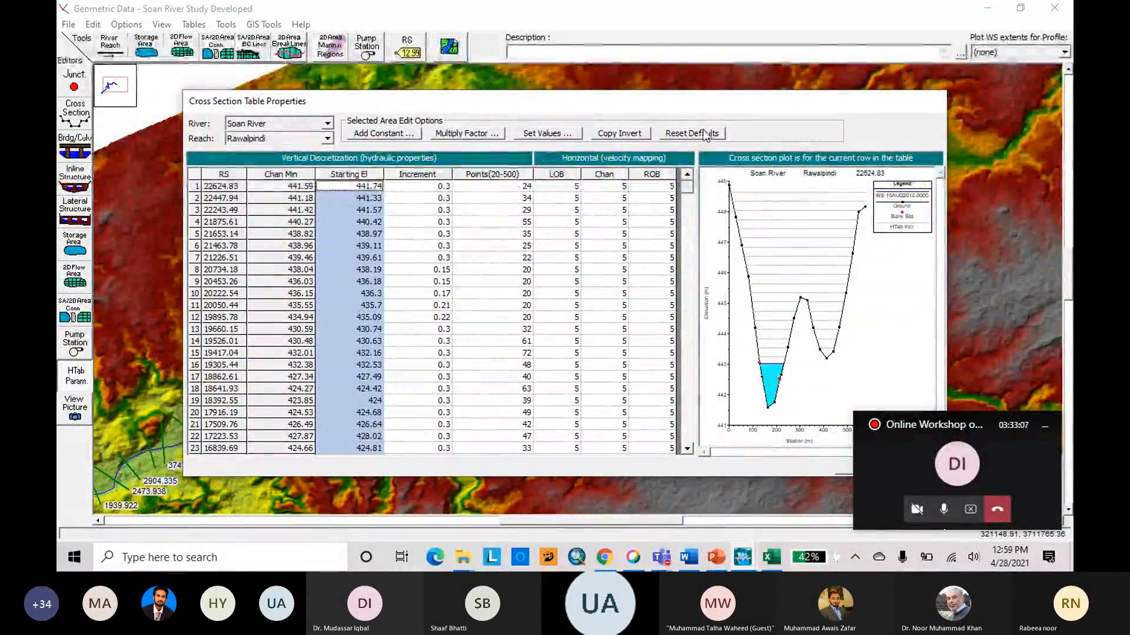
pyautogui.click(548, 132)
pyautogui.click(507, 364)
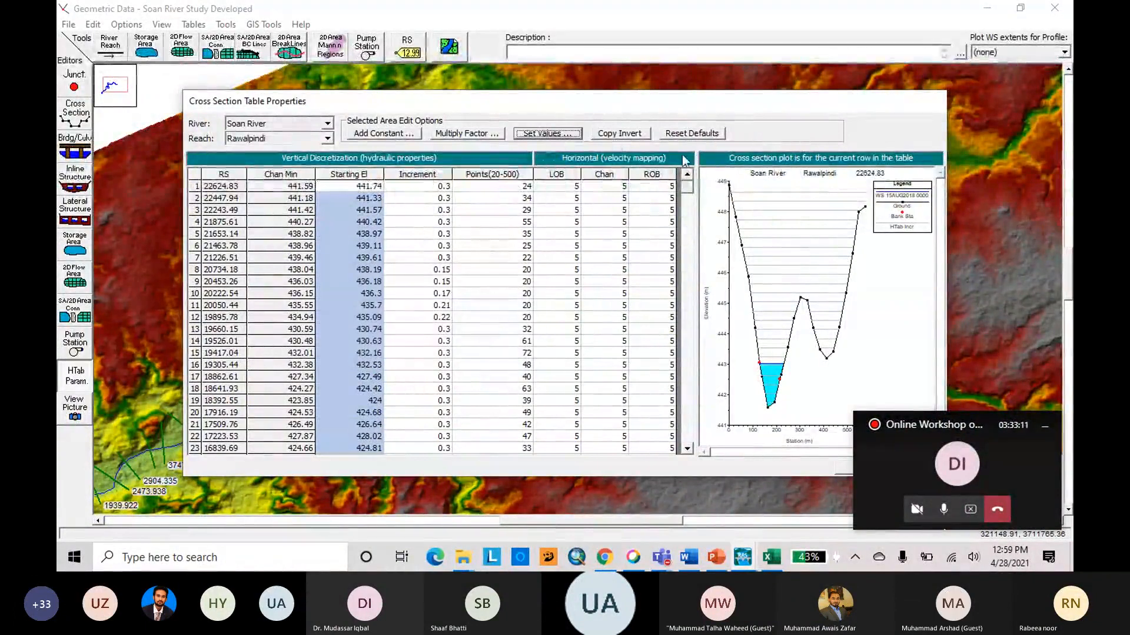
pyautogui.click(691, 134)
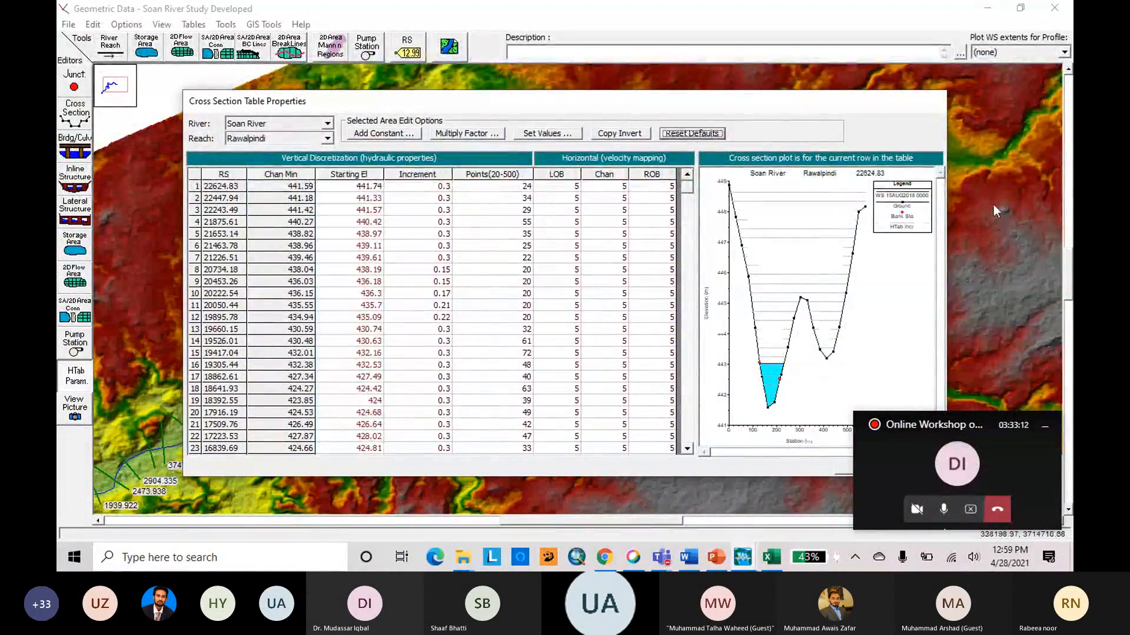
pyautogui.moveTo(796, 104); pyautogui.dragTo(621, 73)
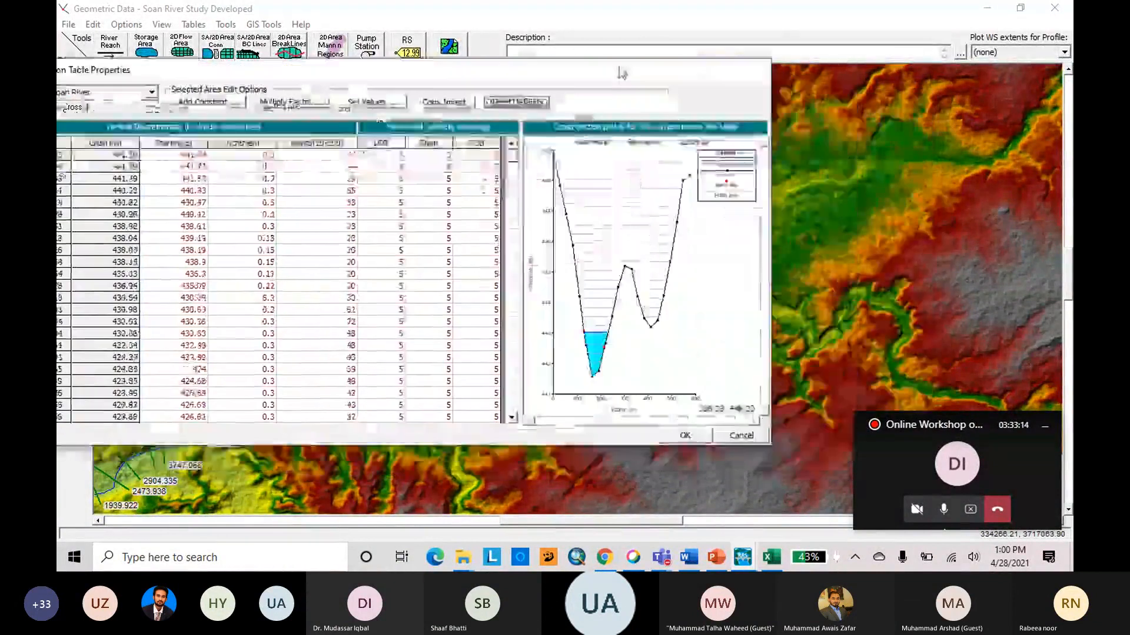
pyautogui.click(738, 437)
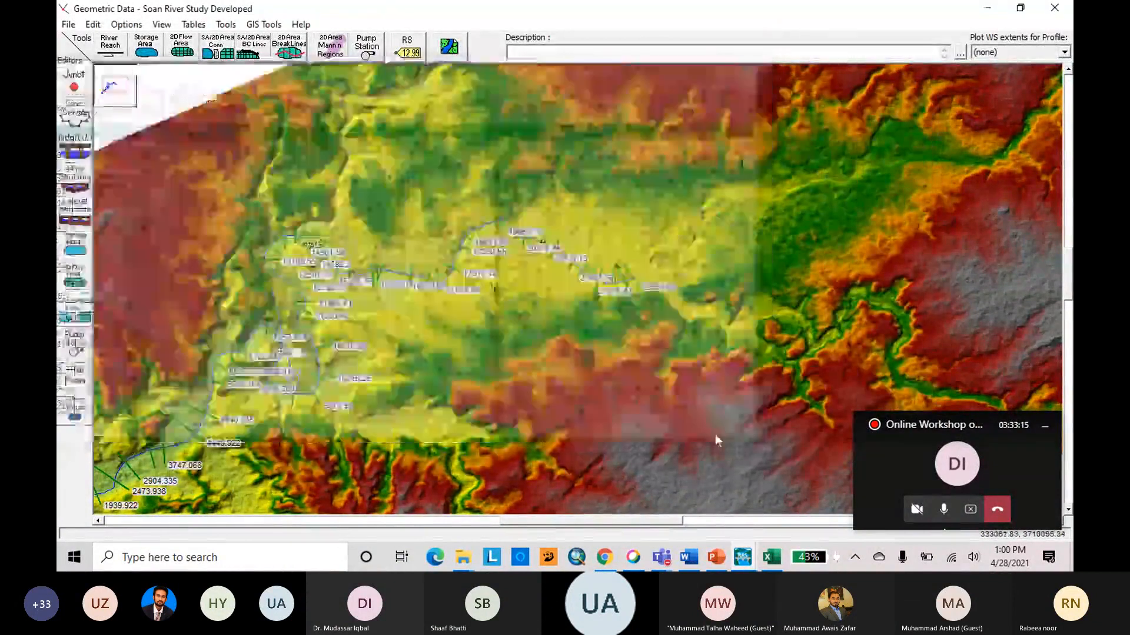
pyautogui.click(1068, 6)
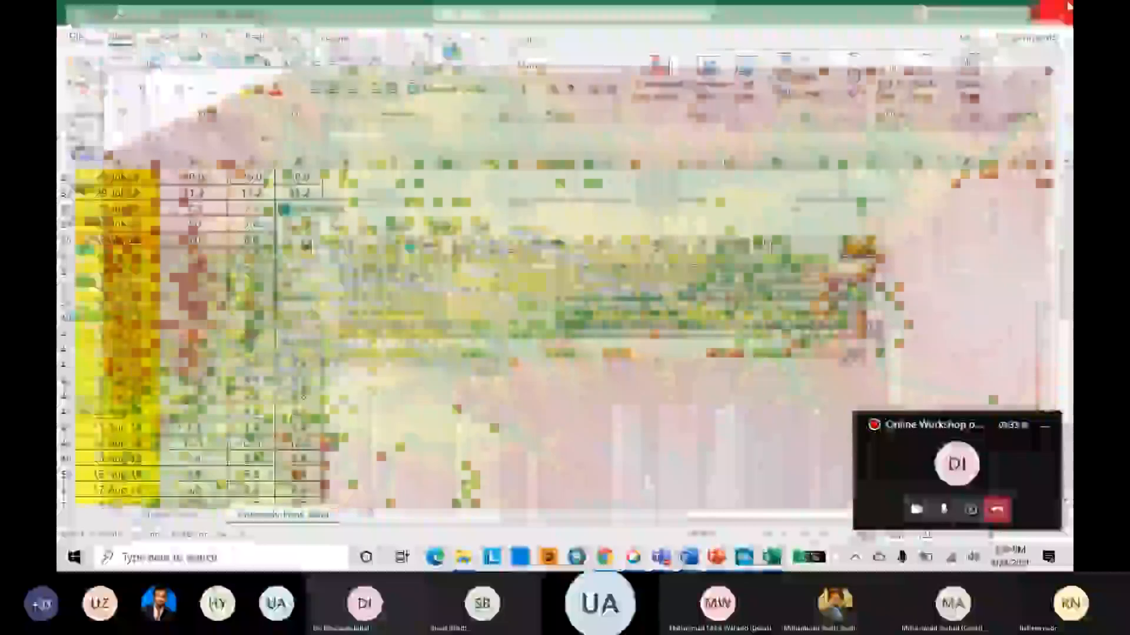
# In Excel, copy the discharge values in D32:D50 of the Unsteady Flow Data sheet.
pyautogui.moveTo(404, 209); pyautogui.dragTo(576, 172)
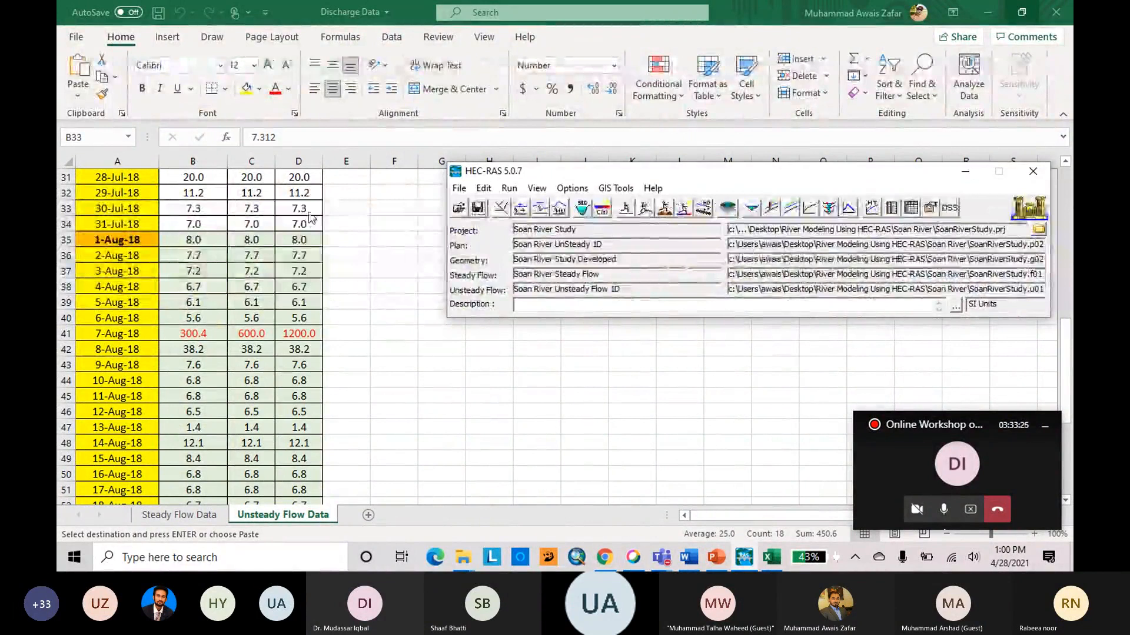
pyautogui.click(298, 198)
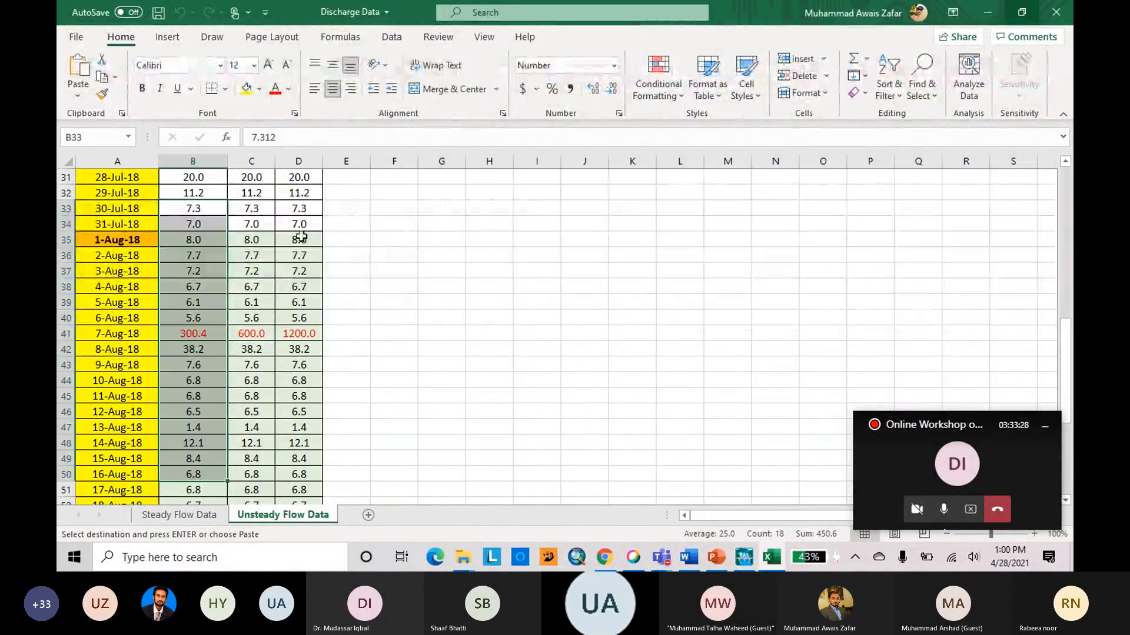
pyautogui.click(300, 195)
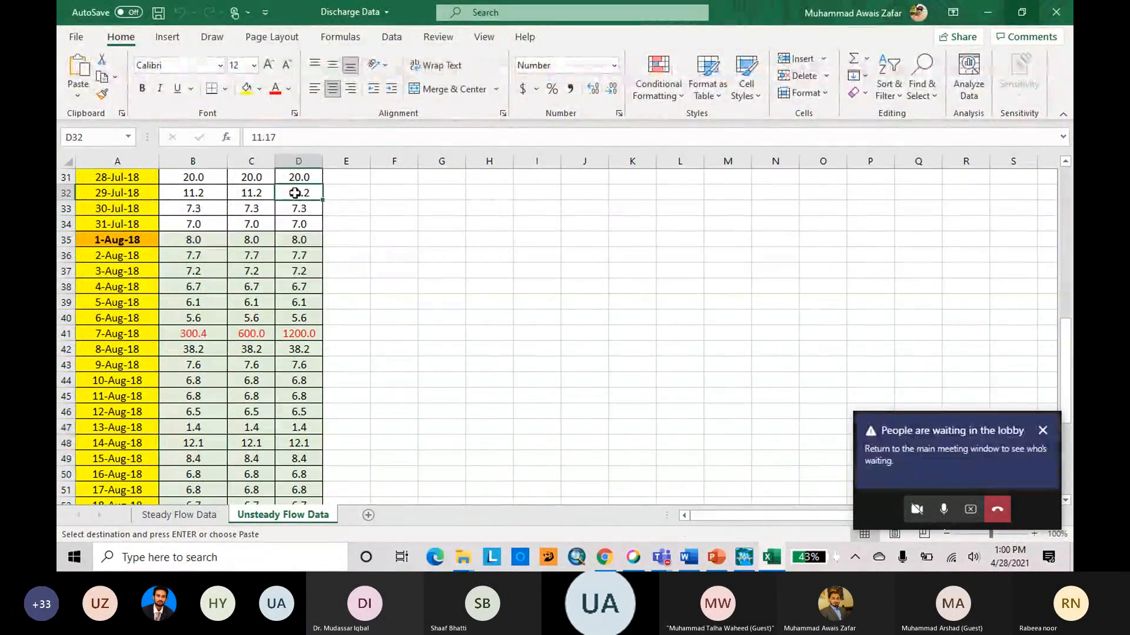
pyautogui.moveTo(296, 193); pyautogui.dragTo(318, 430)
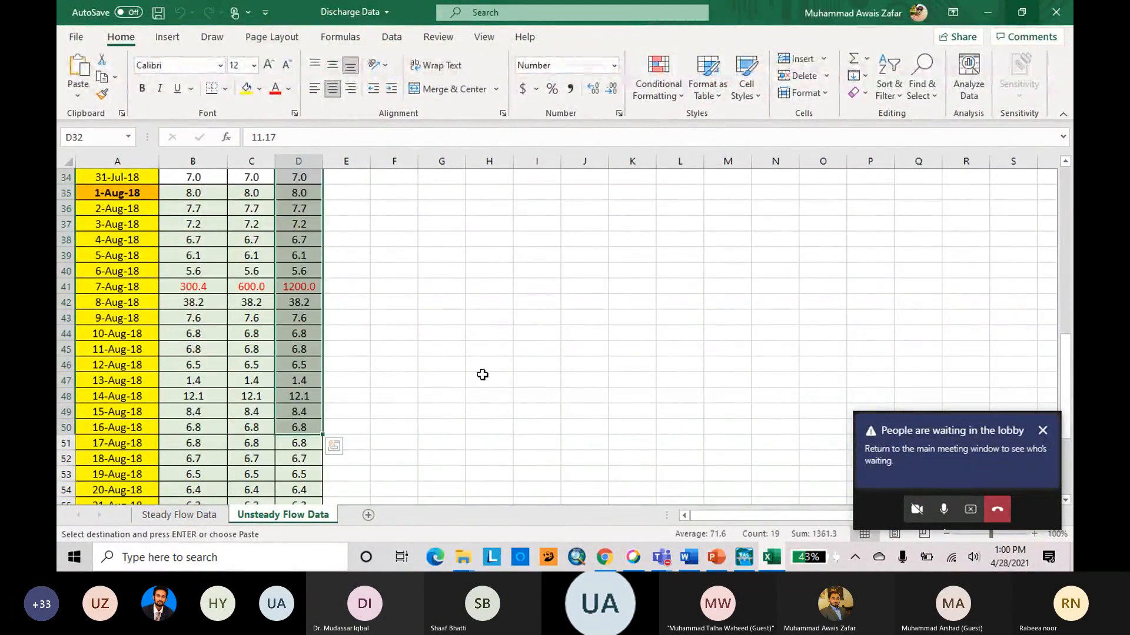
pyautogui.hotkey('ctrl', 'c')
# Switch to HEC-RAS and replace the flow hydrograph values at RS 22624.83 with the copied discharges.
pyautogui.click(744, 558)
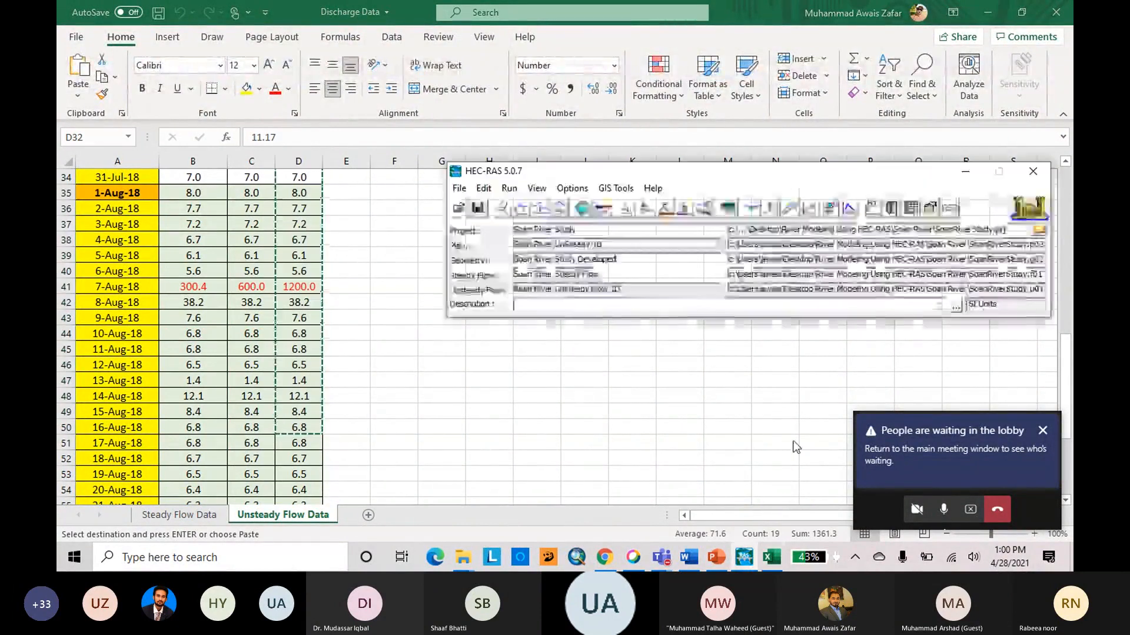
pyautogui.click(560, 207)
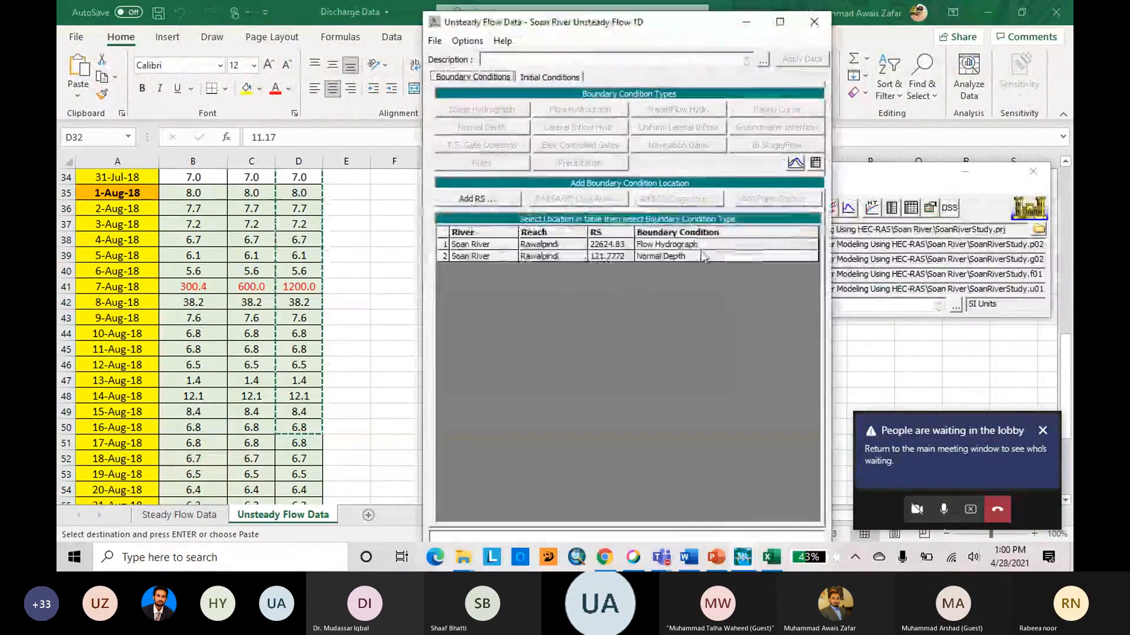
pyautogui.click(695, 245)
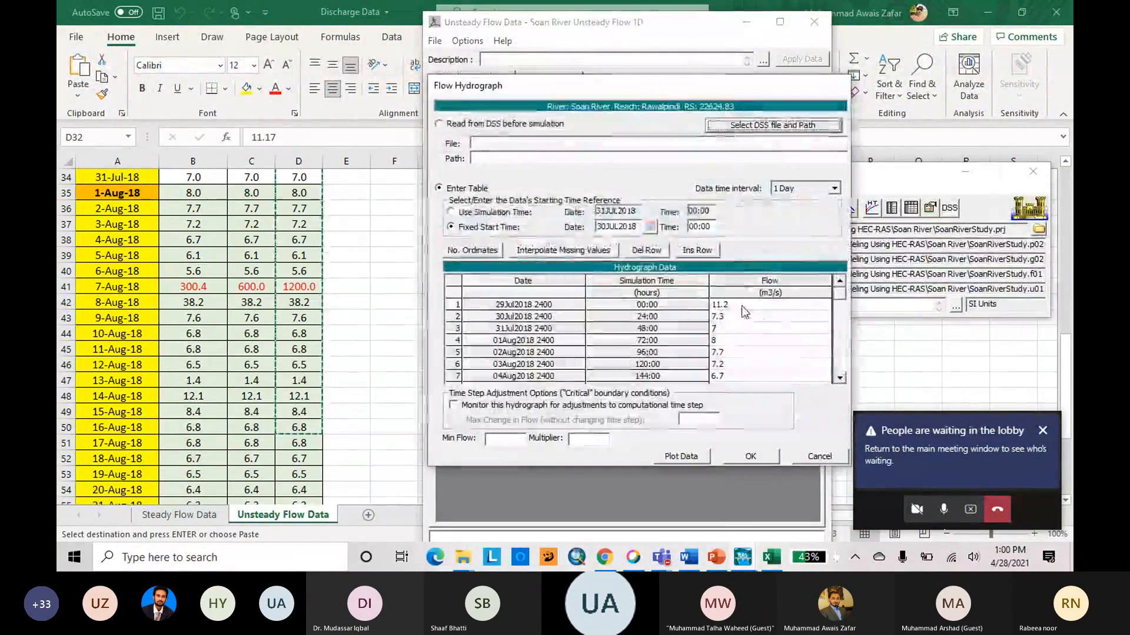
pyautogui.moveTo(742, 306); pyautogui.dragTo(750, 373)
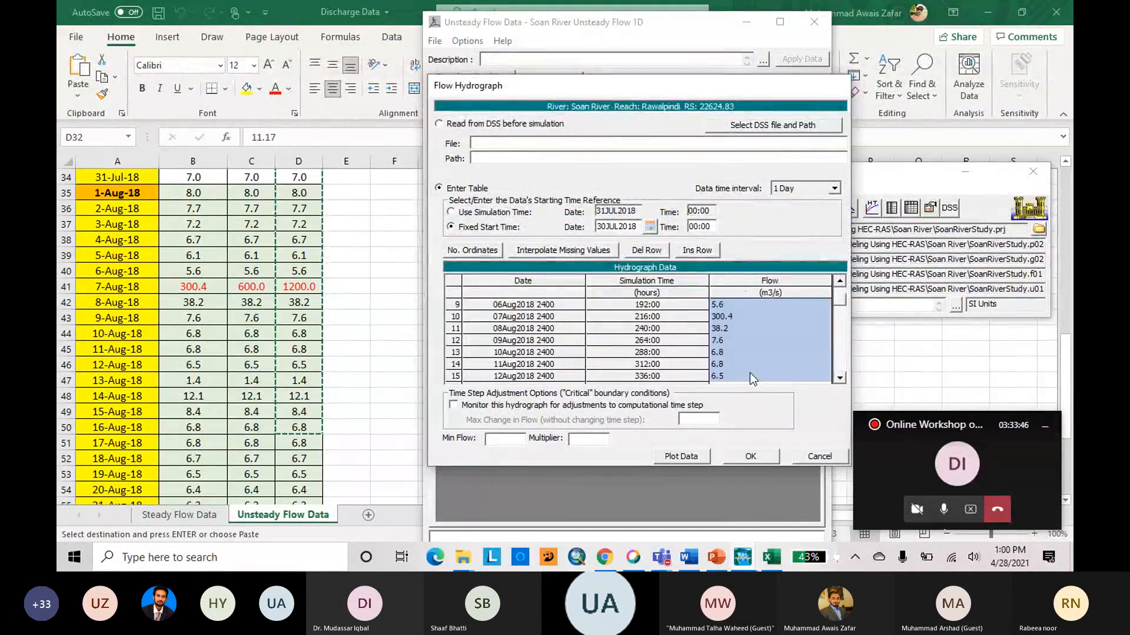
pyautogui.scroll(3, 775, 336)
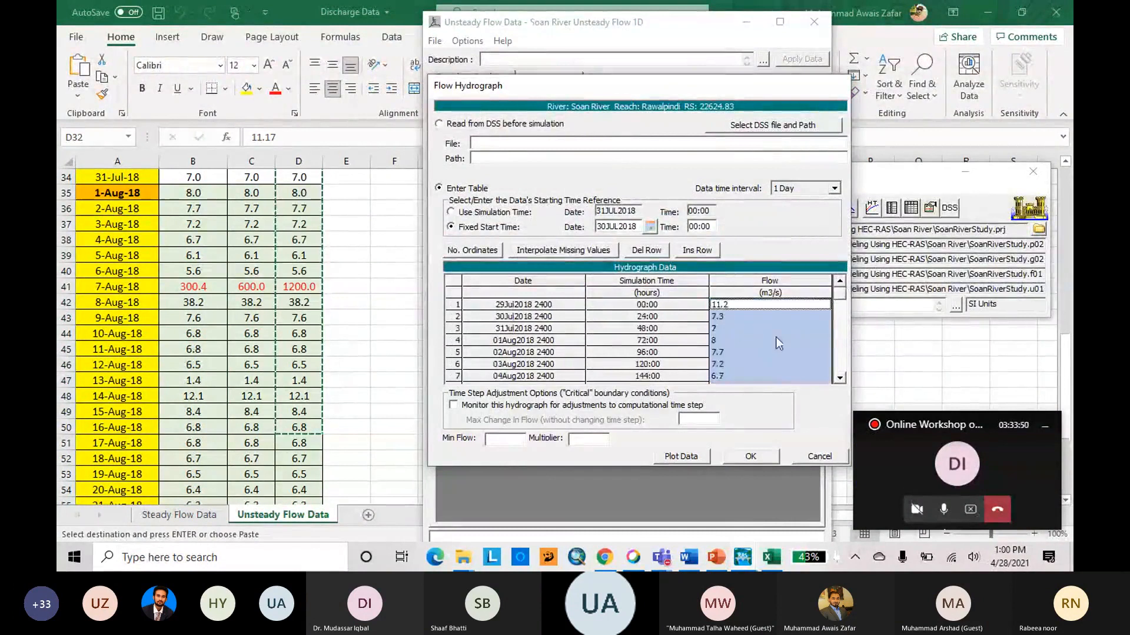
pyautogui.scroll(-4, 764, 328)
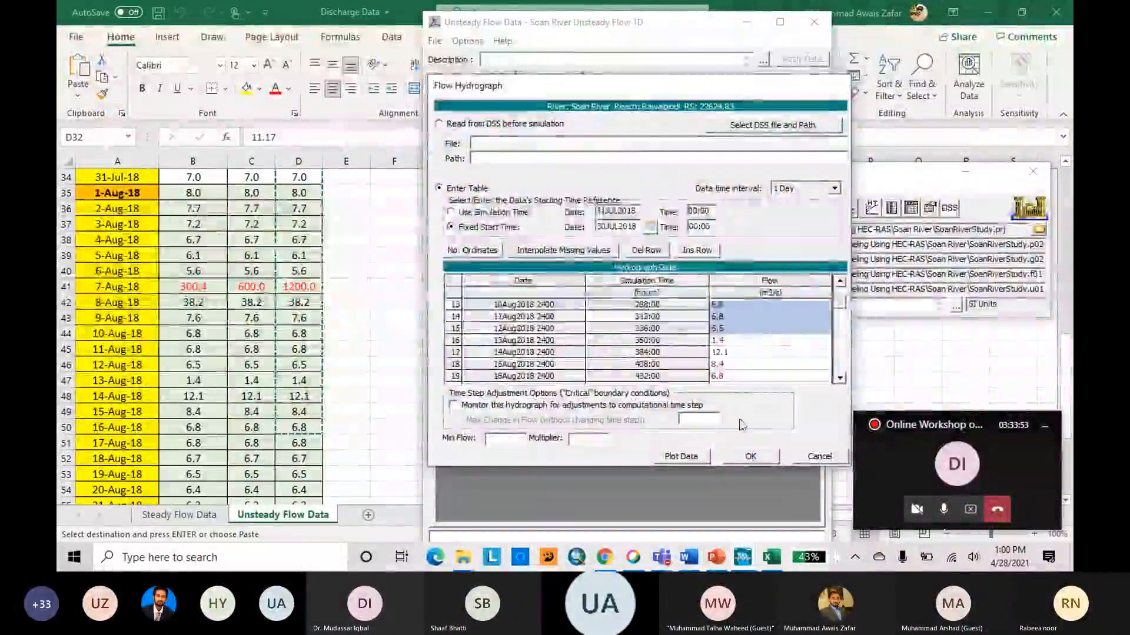
pyautogui.click(758, 457)
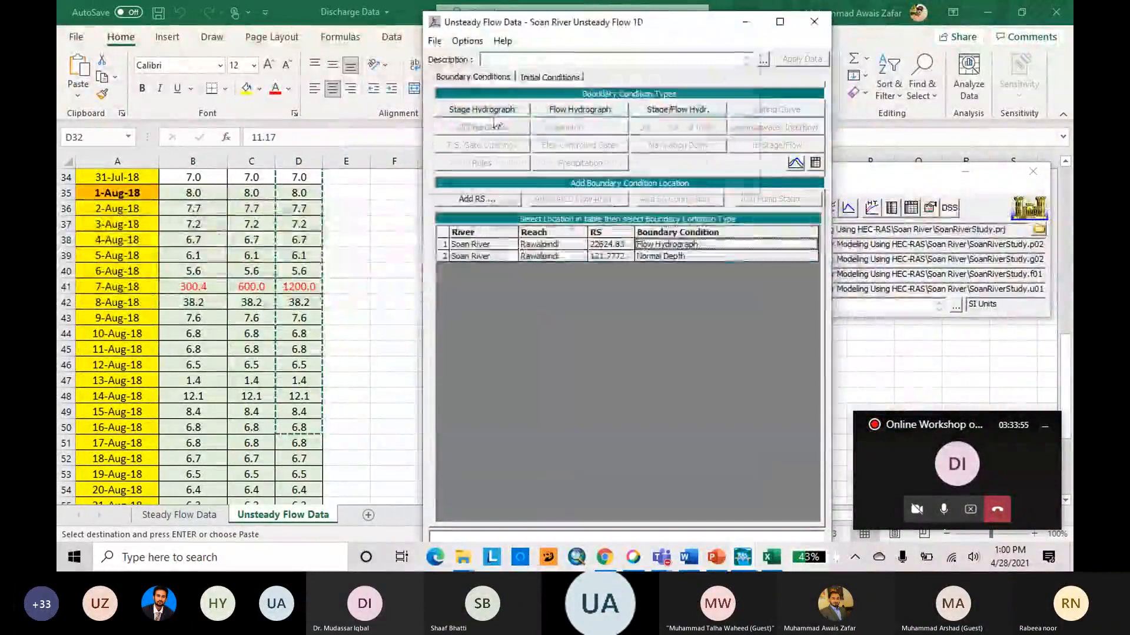
# Save the Soan River Unsteady Flow 1D data and close its editor.
pyautogui.click(435, 41)
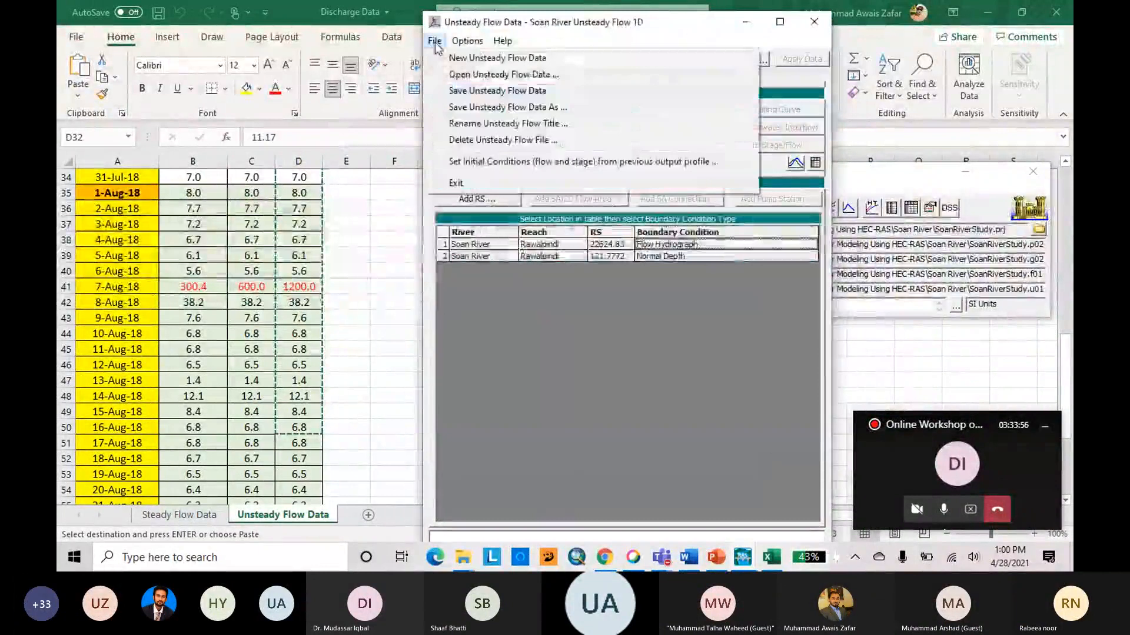
pyautogui.click(463, 91)
pyautogui.click(814, 23)
# Set the computation interval of the unsteady flow analysis to 1 Minute.
pyautogui.click(648, 212)
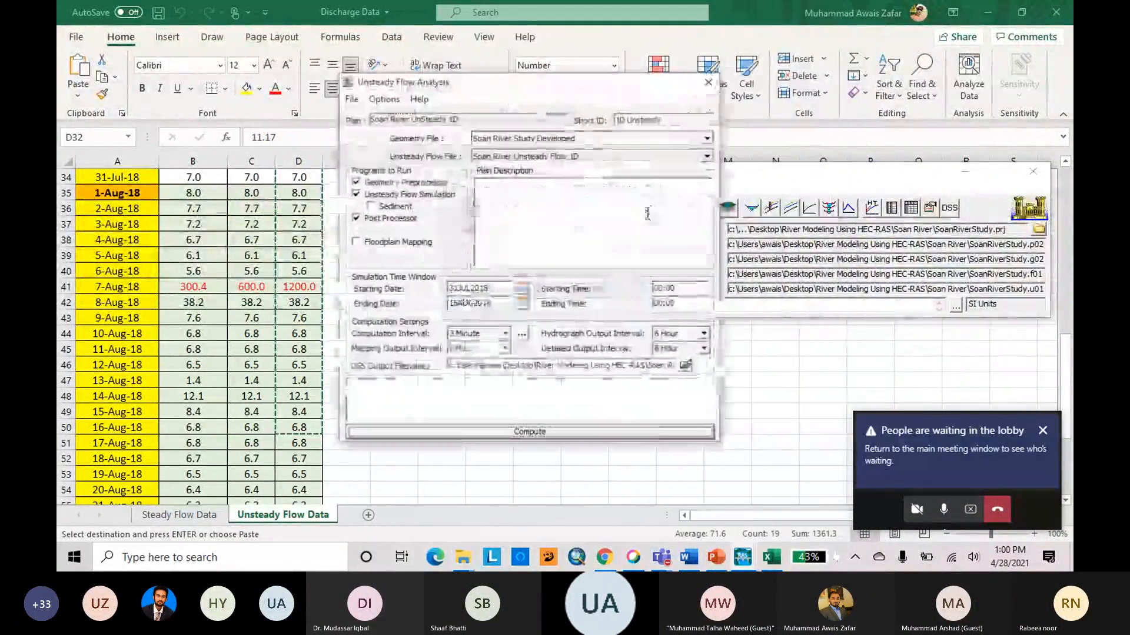
pyautogui.click(504, 334)
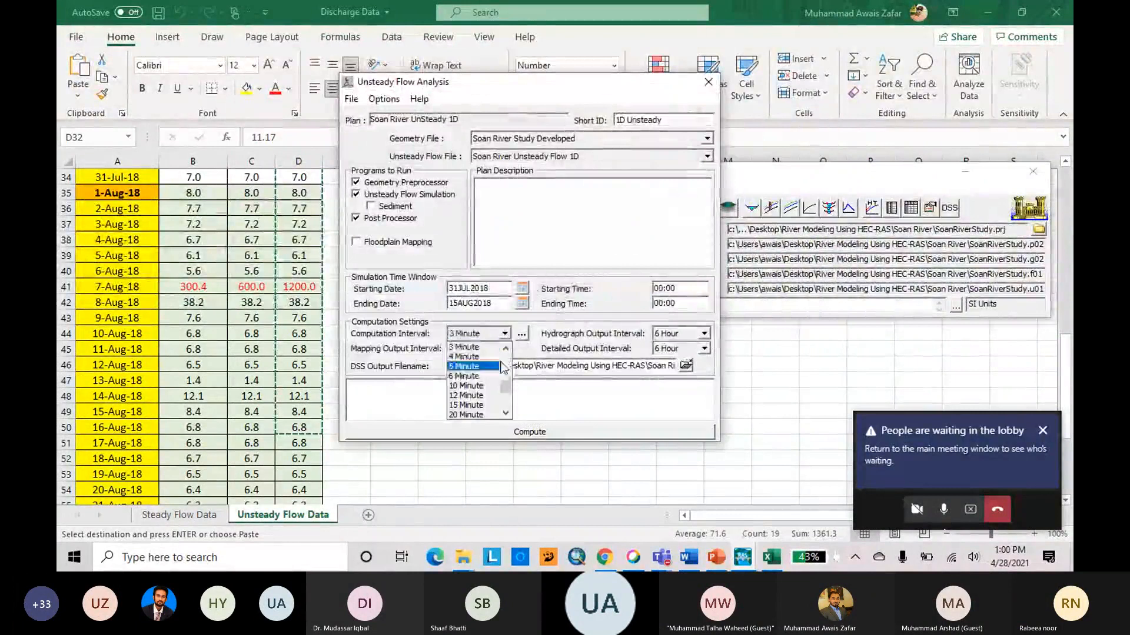
pyautogui.scroll(1, 501, 363)
pyautogui.click(488, 357)
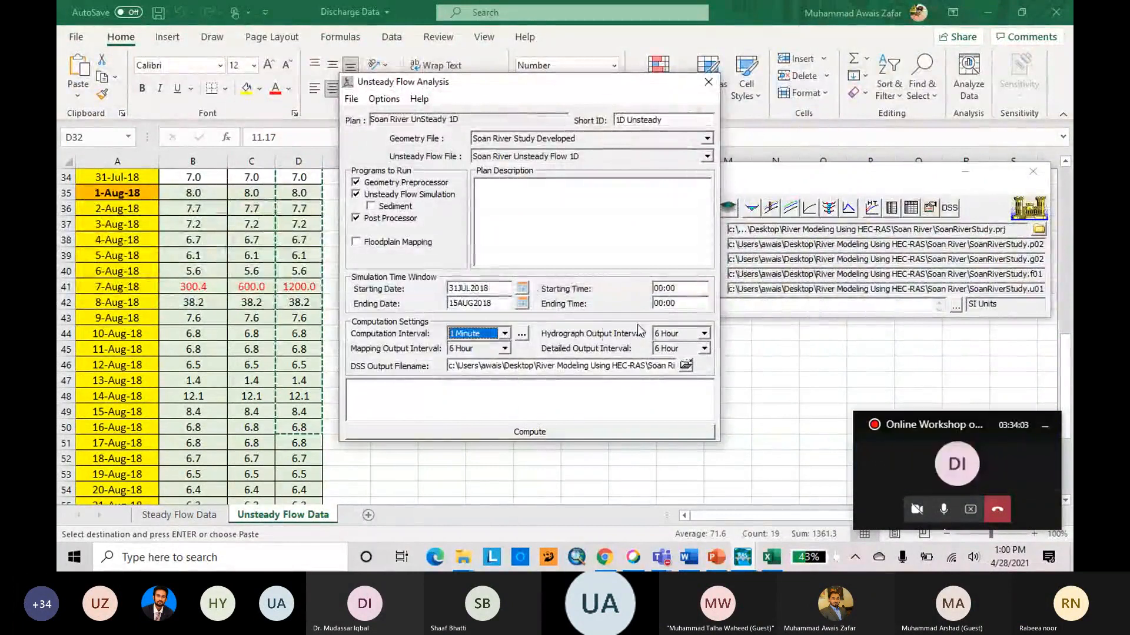
# Set the hydrograph, mapping and detailed output intervals to 3 Hour each.
pyautogui.click(704, 333)
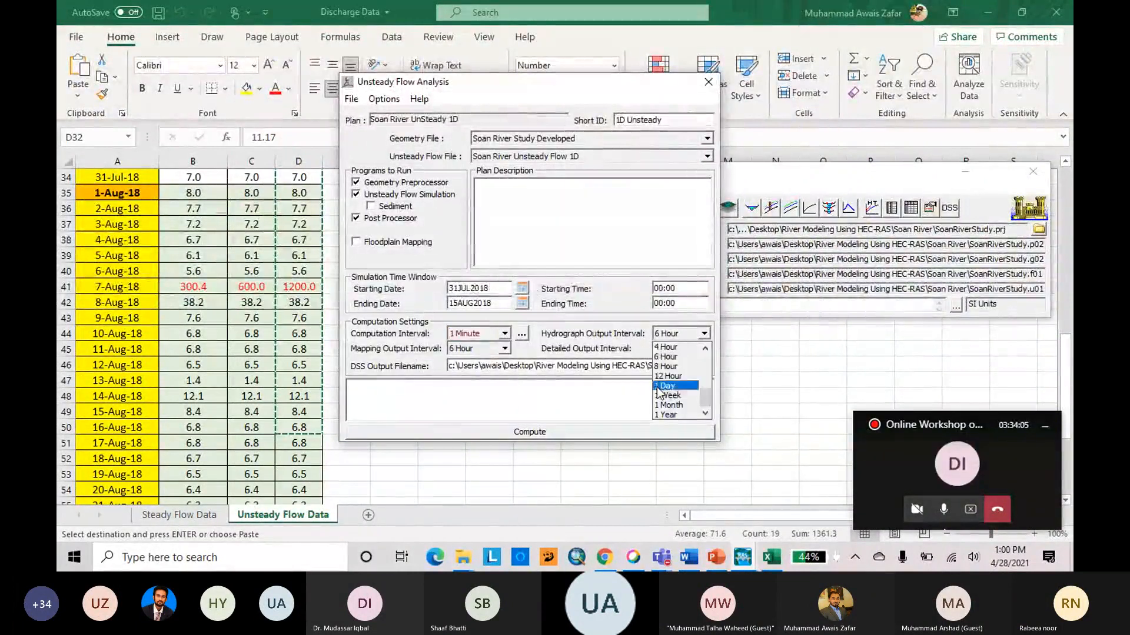
pyautogui.scroll(1, 684, 361)
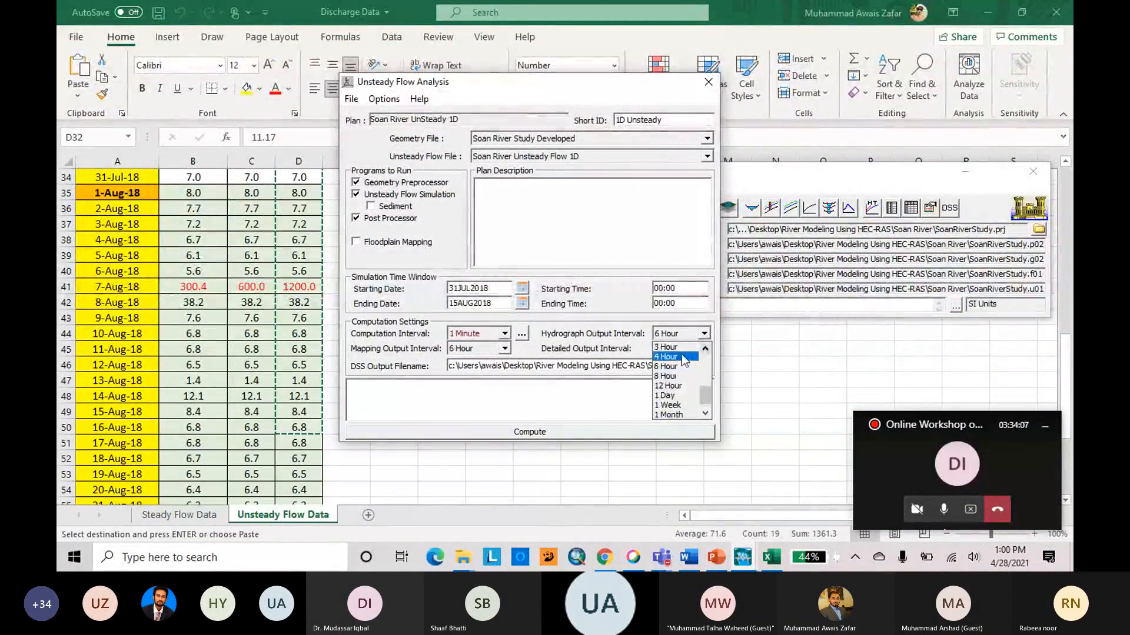
pyautogui.click(677, 347)
pyautogui.click(504, 348)
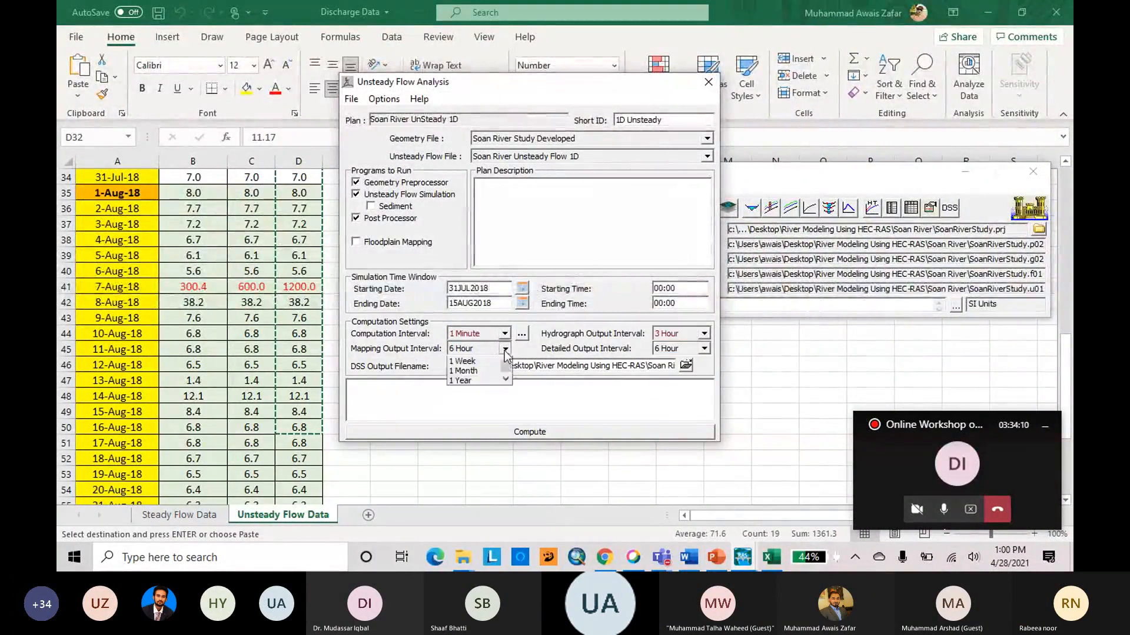
pyautogui.click(493, 361)
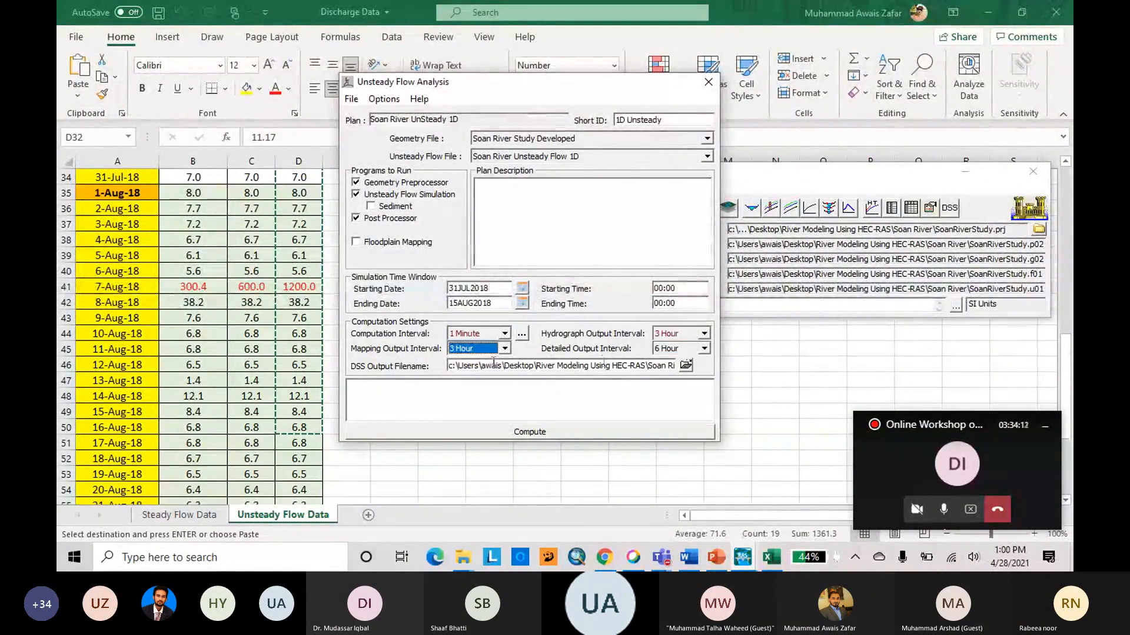
pyautogui.click(701, 348)
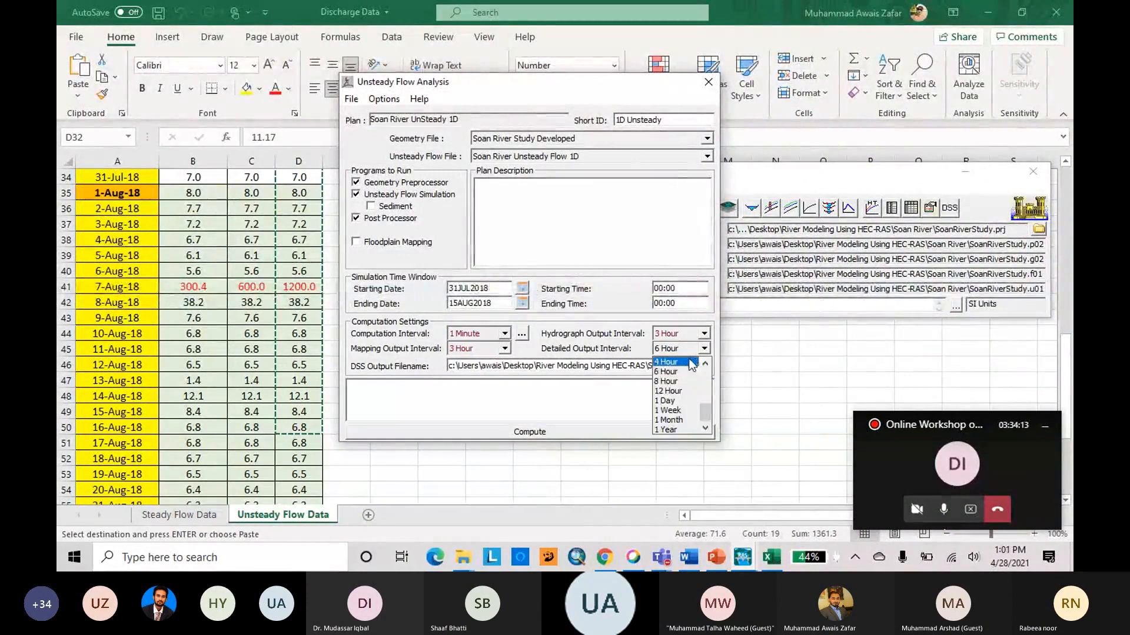
pyautogui.scroll(1, 692, 377)
pyautogui.click(687, 364)
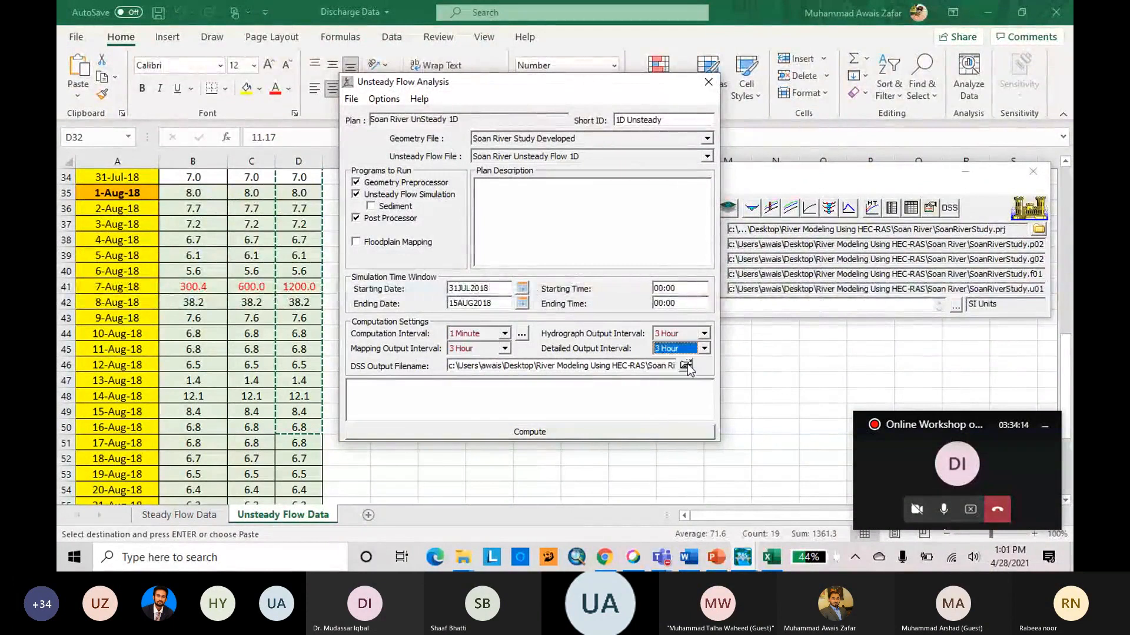
# Compute the unsteady flow simulation and close the computations window once the run is complete.
pyautogui.click(526, 429)
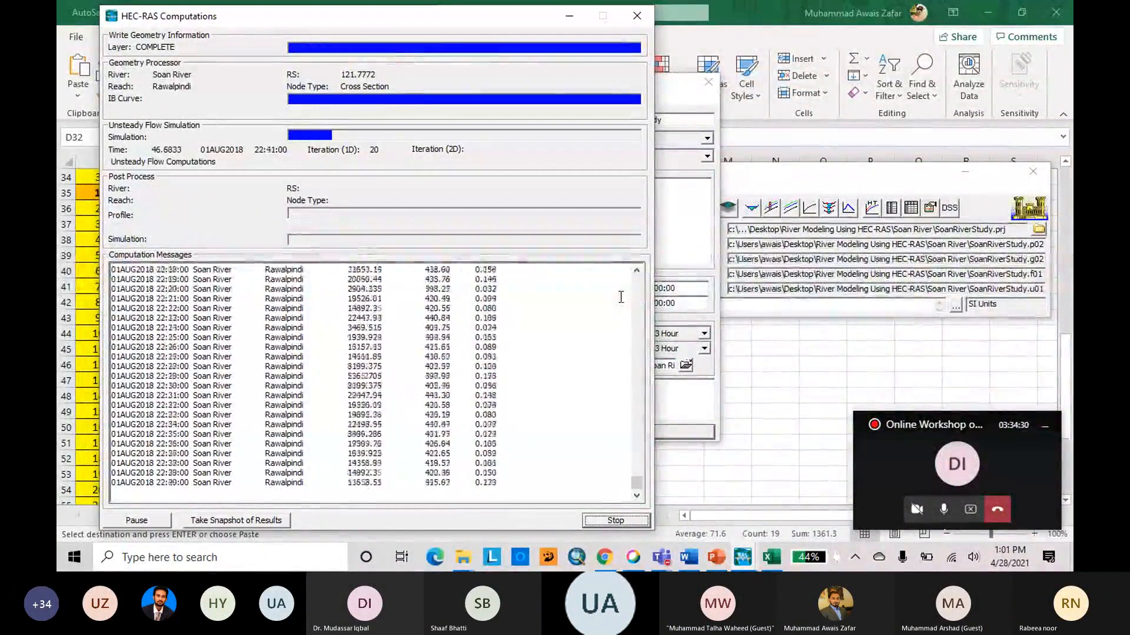
pyautogui.click(944, 510)
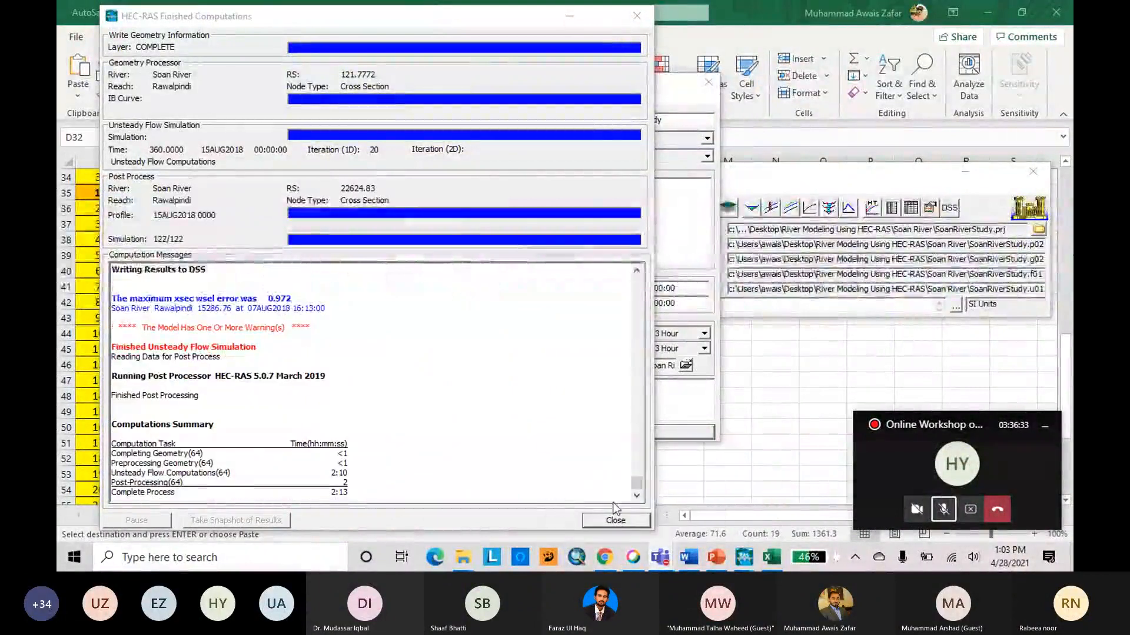
pyautogui.click(616, 521)
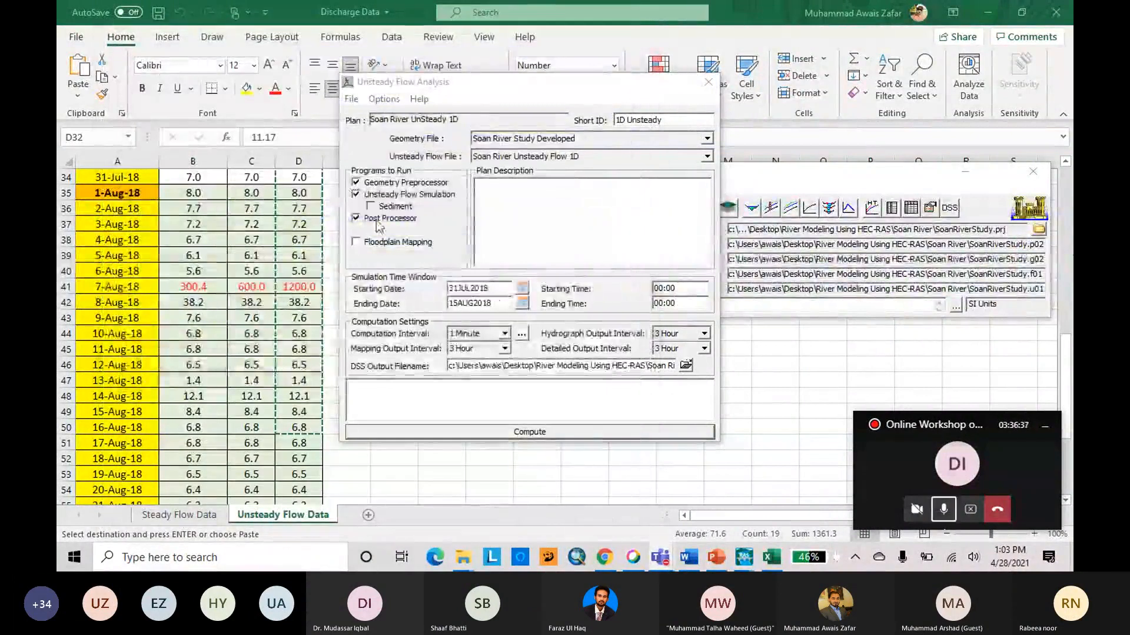
# Save the Soan River UnSteady 1D plan and close the unsteady flow analysis.
pyautogui.click(351, 100)
pyautogui.click(376, 149)
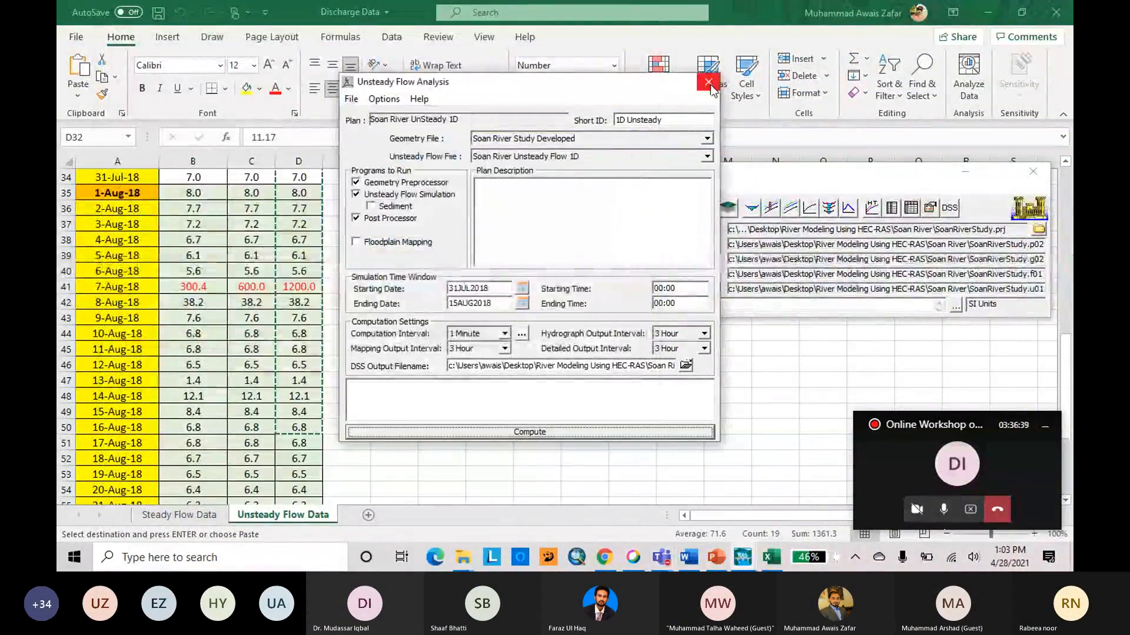
pyautogui.click(710, 85)
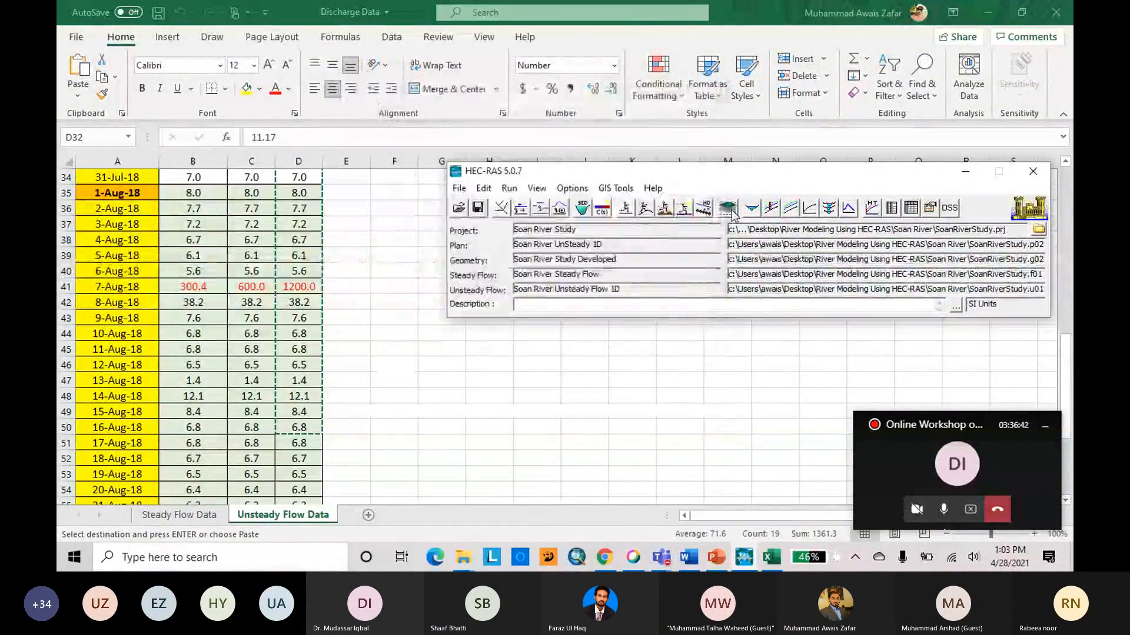
# In RAS Mapper, view the 1D Unsteady depth at 31JUL2018 00:00:00 and its maximum and minimum extents.
pyautogui.click(729, 210)
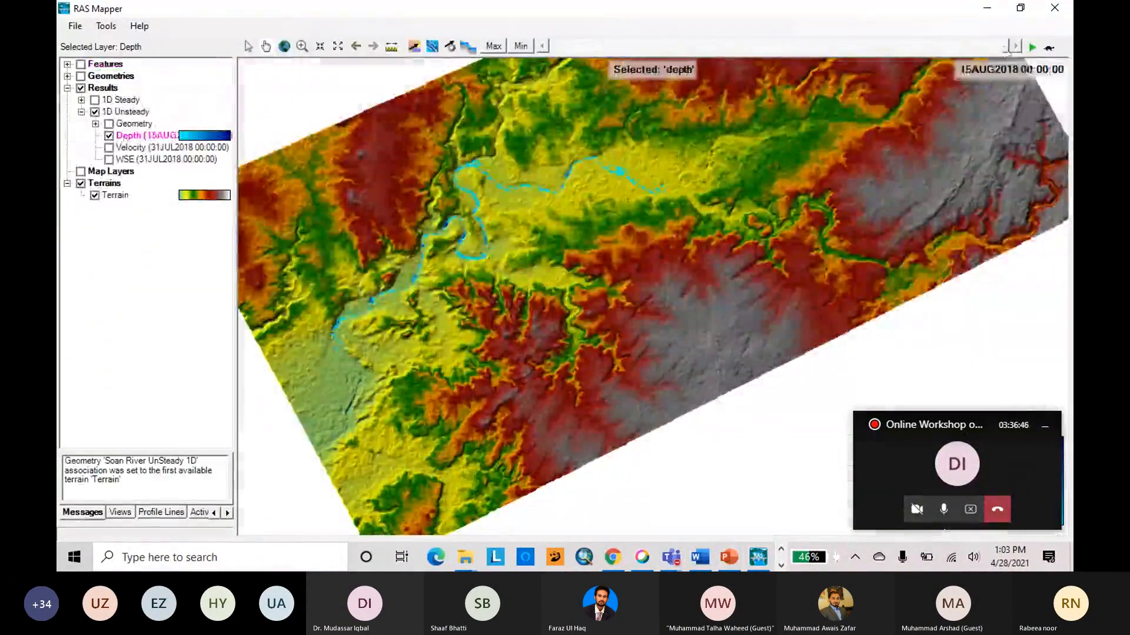
pyautogui.moveTo(609, 59); pyautogui.dragTo(552, 59)
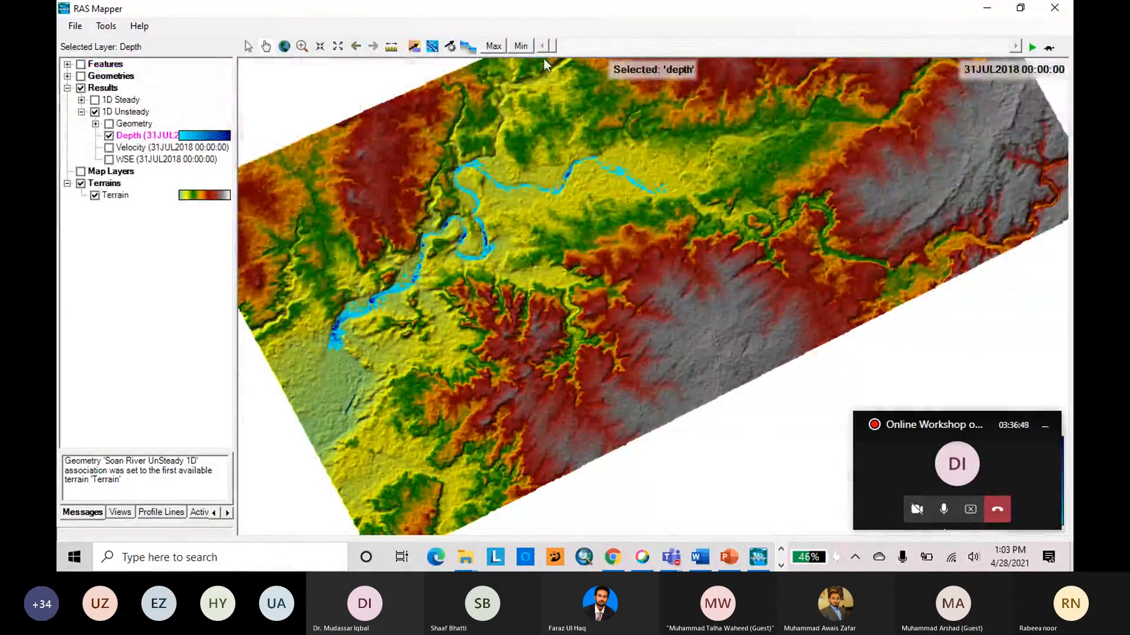
pyautogui.click(494, 47)
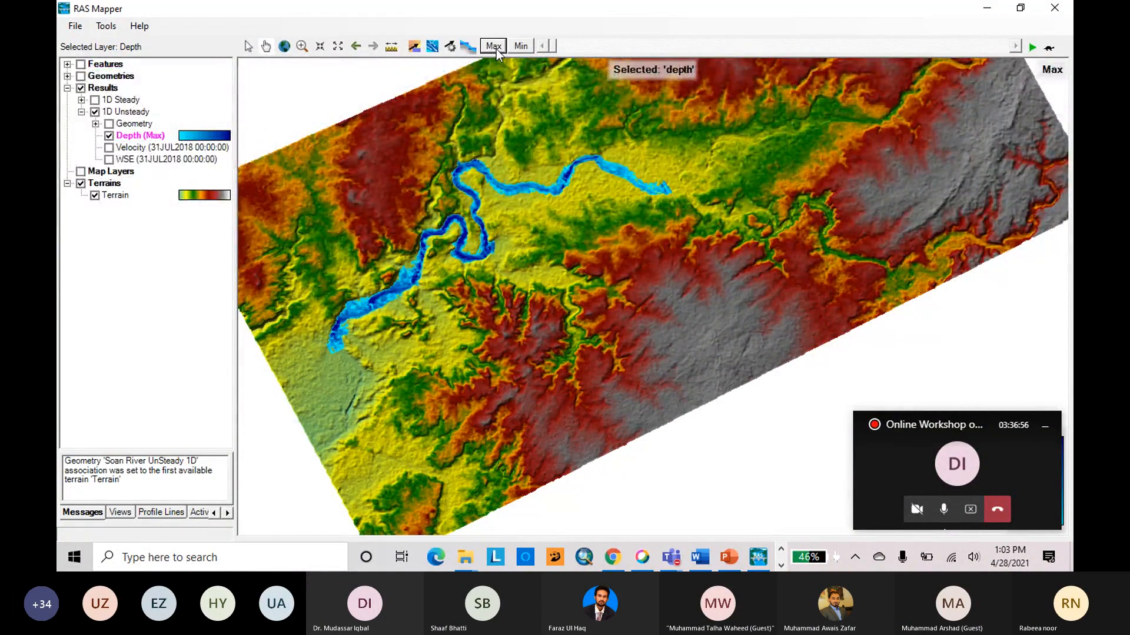
pyautogui.click(520, 46)
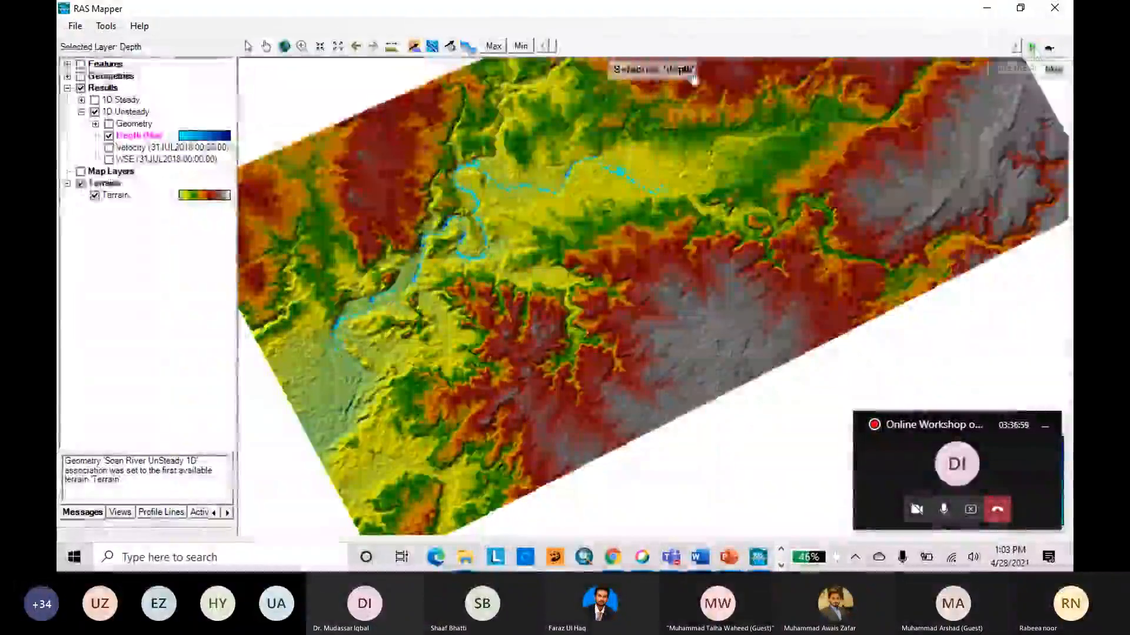
# Play the 1D Unsteady depth animation and inspect the river more closely.
pyautogui.click(1032, 48)
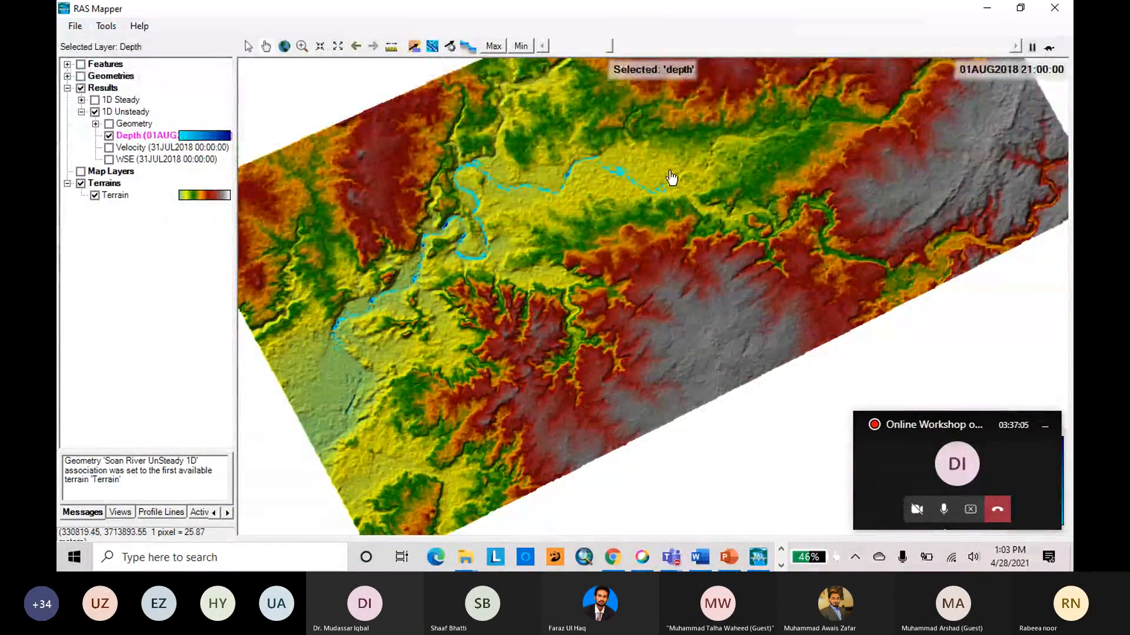
pyautogui.scroll(1, 465, 158)
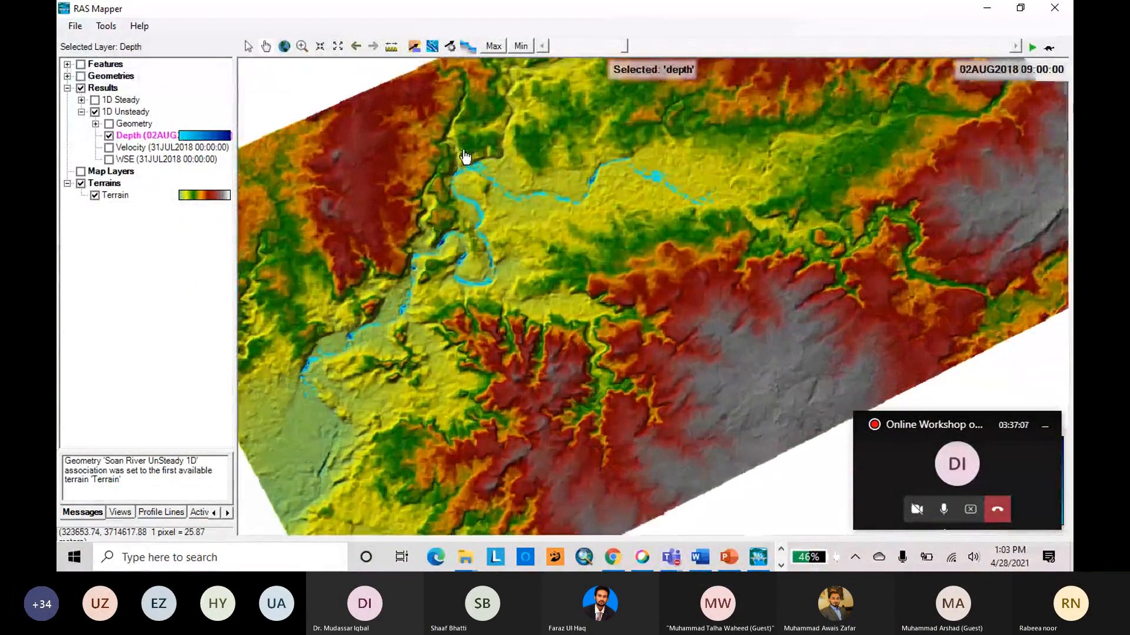